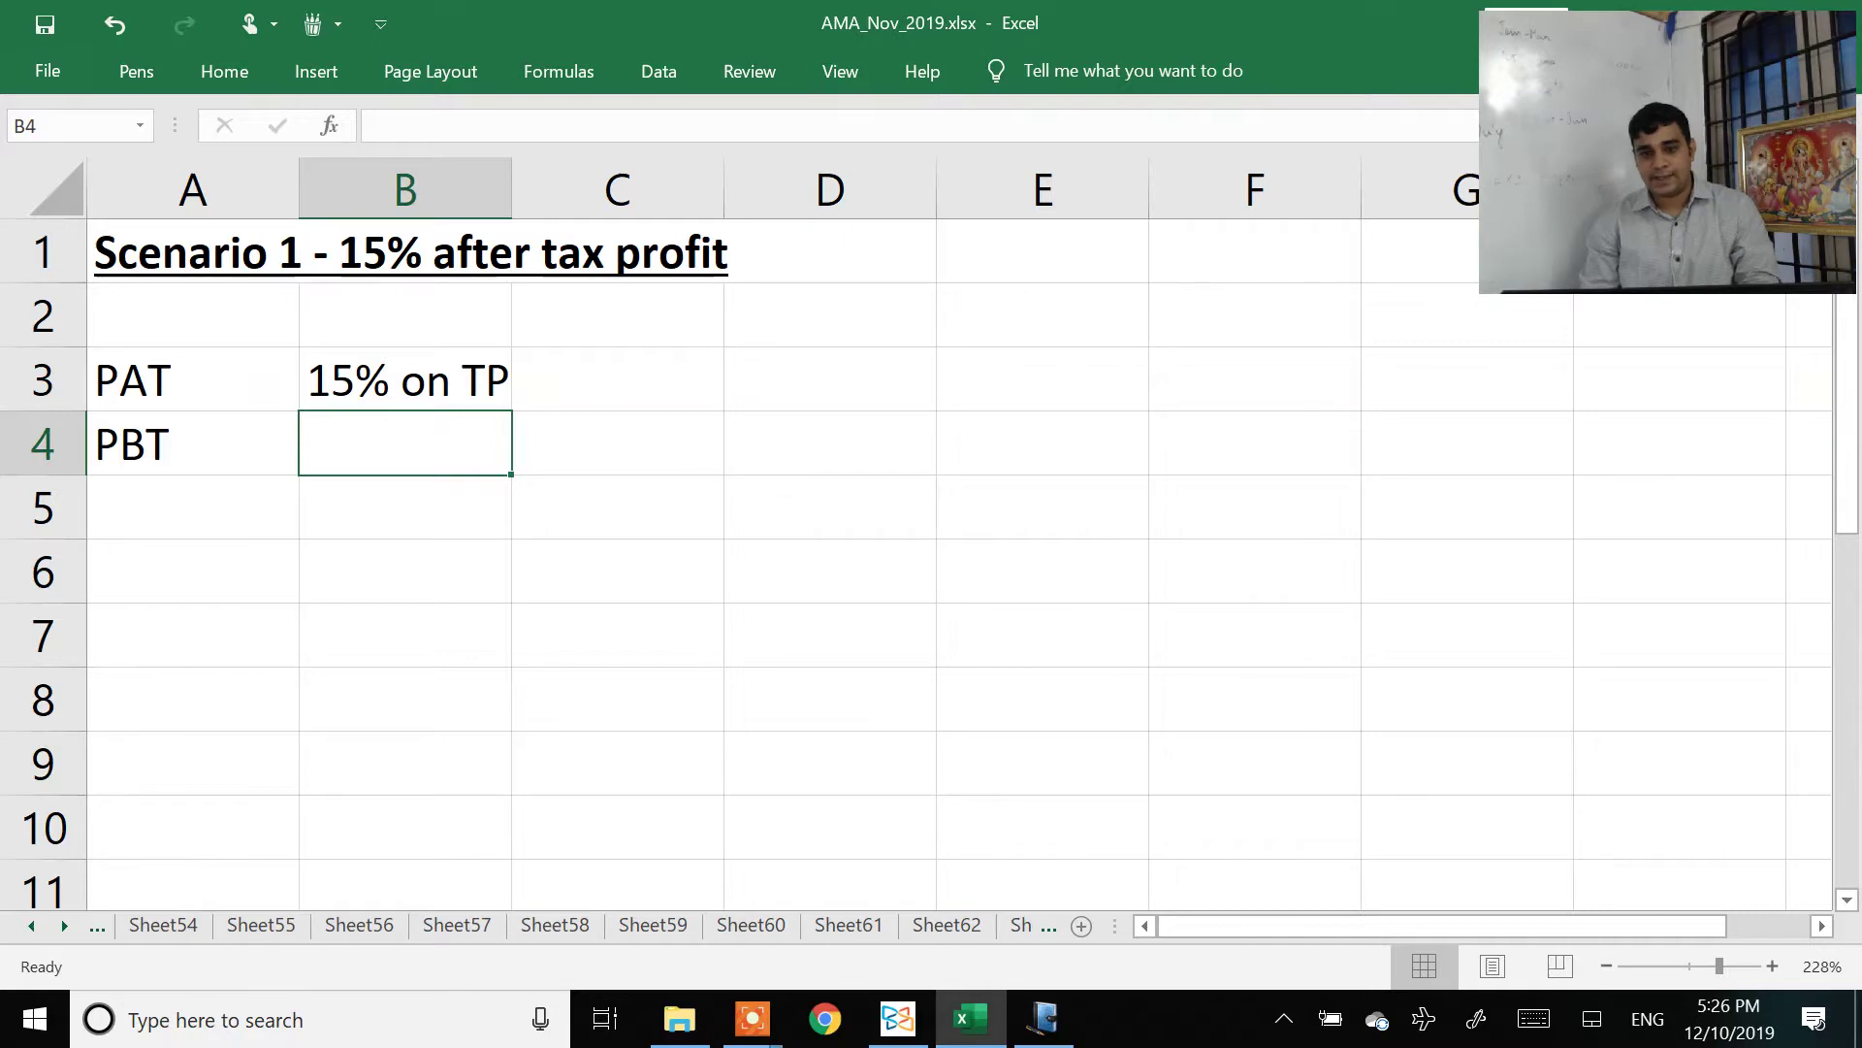
Step: Calculate the pre-tax profit percentage in cell D3 with the formula =15/0.7
key("Right")
key("Right")
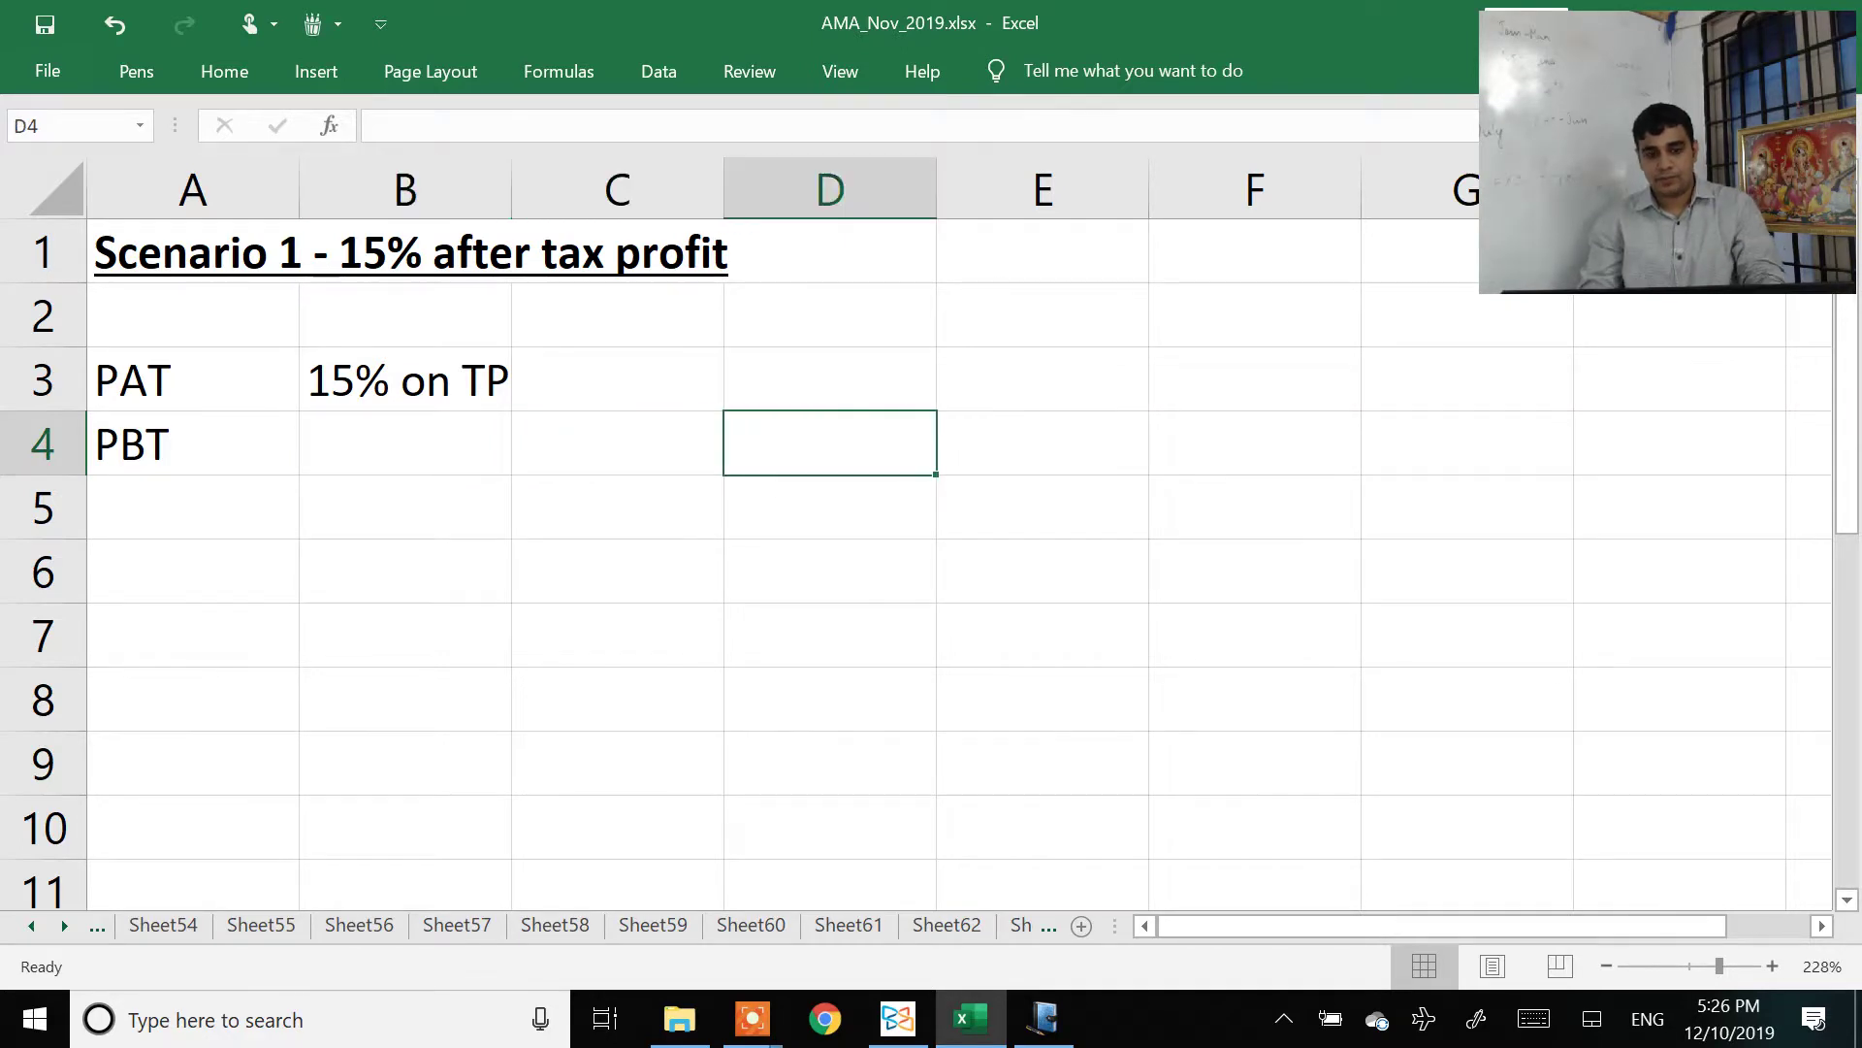
key("Up")
type("=15/")
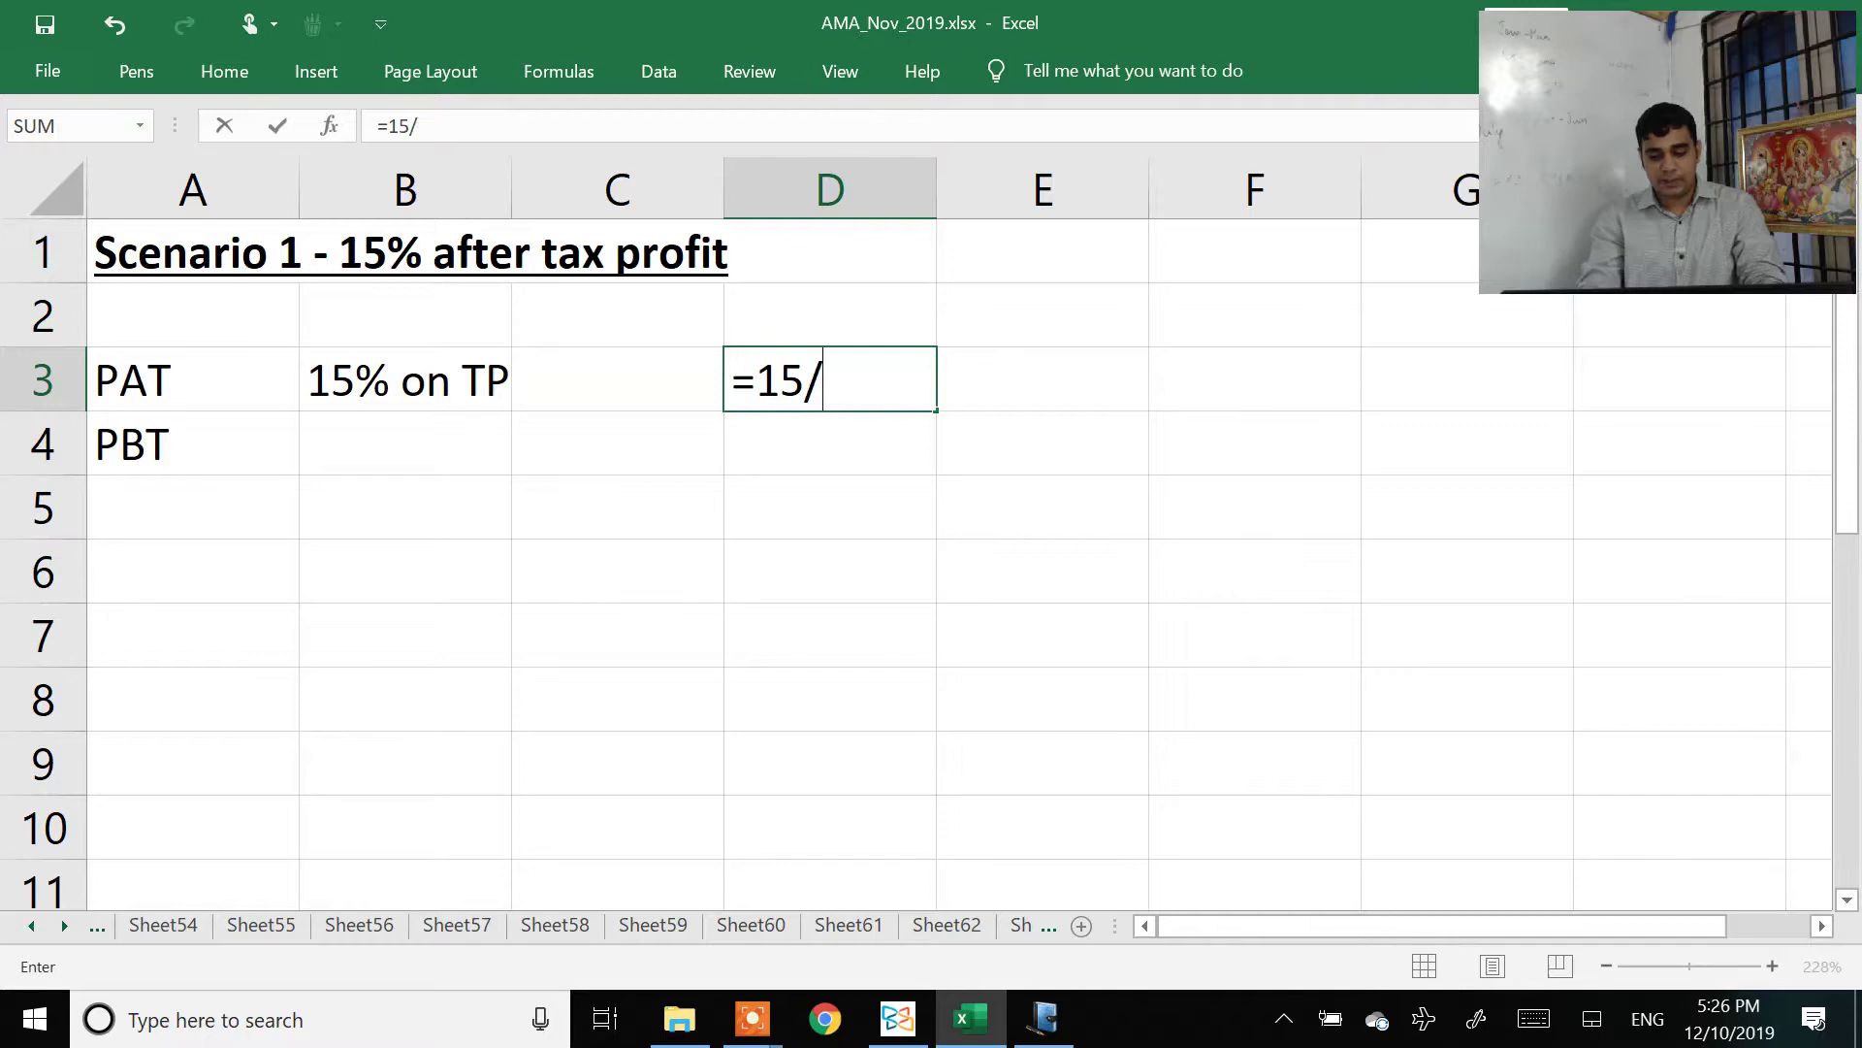
type("0.7")
key("Return")
Step: Enter "21.43% on TP" beside PBT in cell B4 and autofit the column width to it
key("Left")
key("Left")
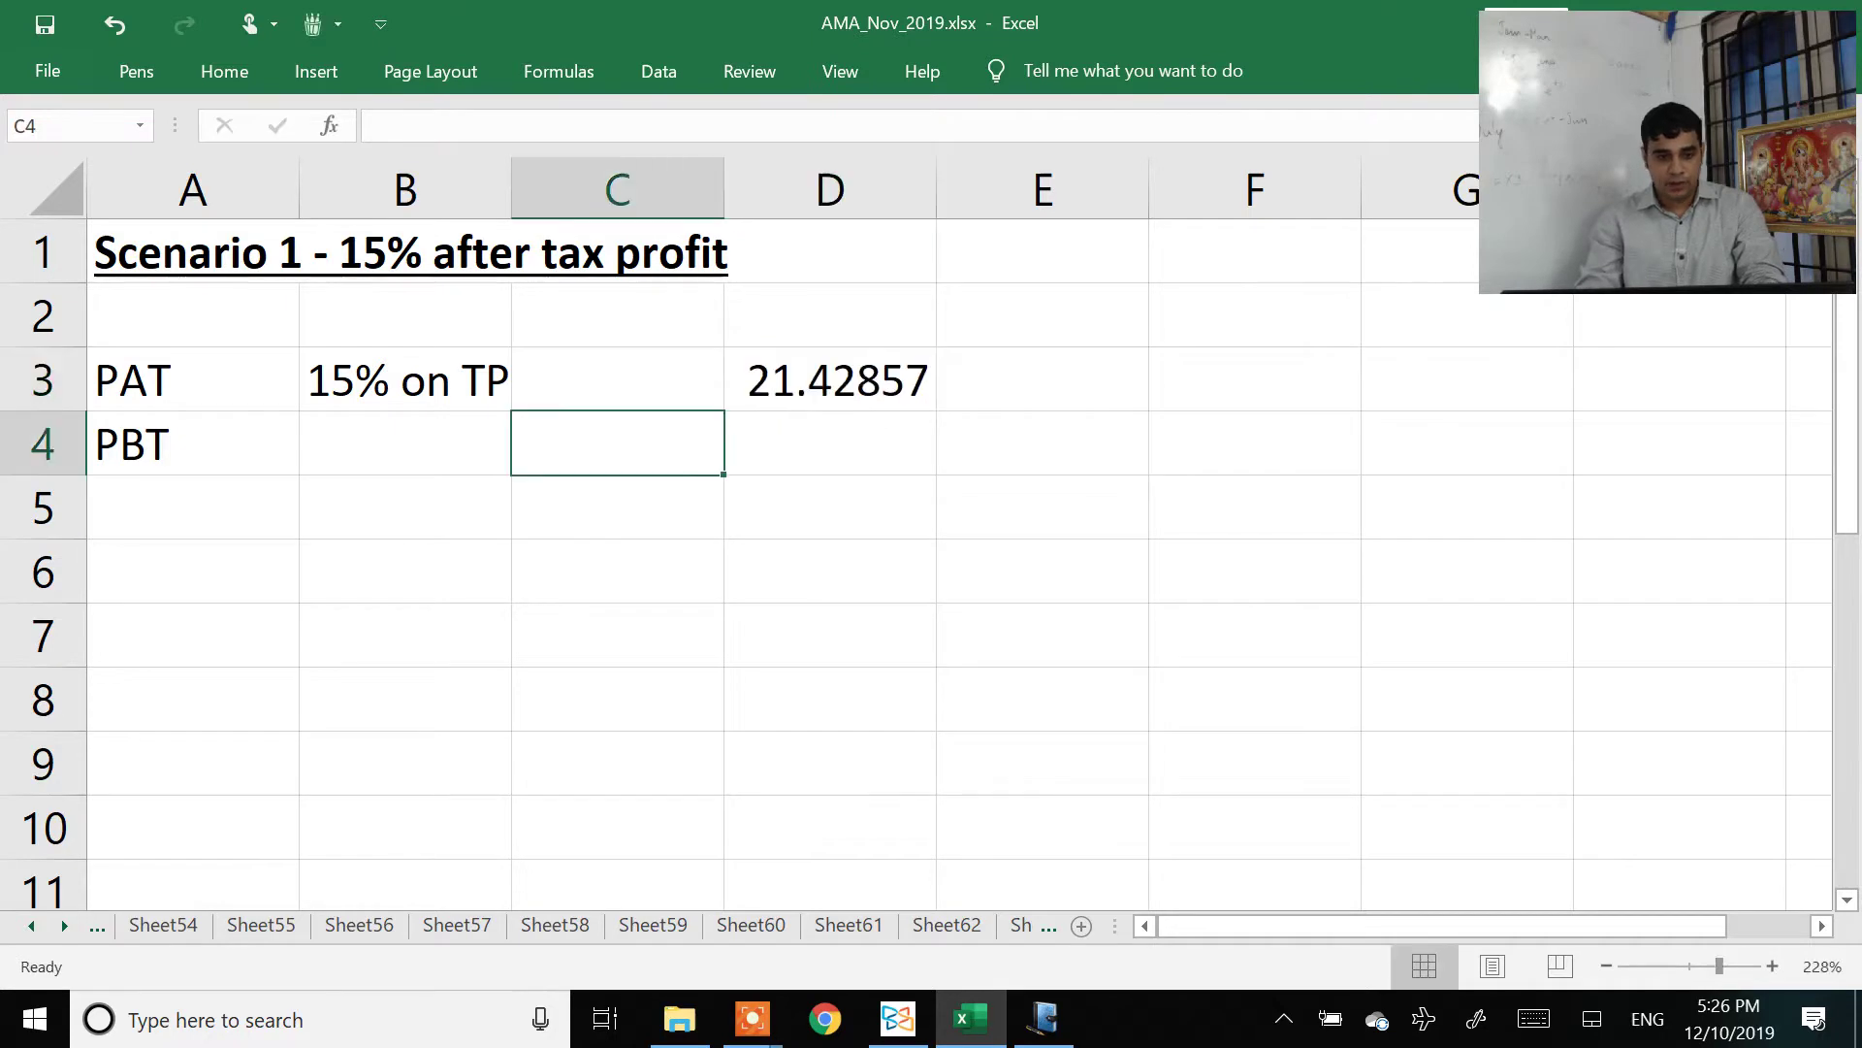
type("21.43")
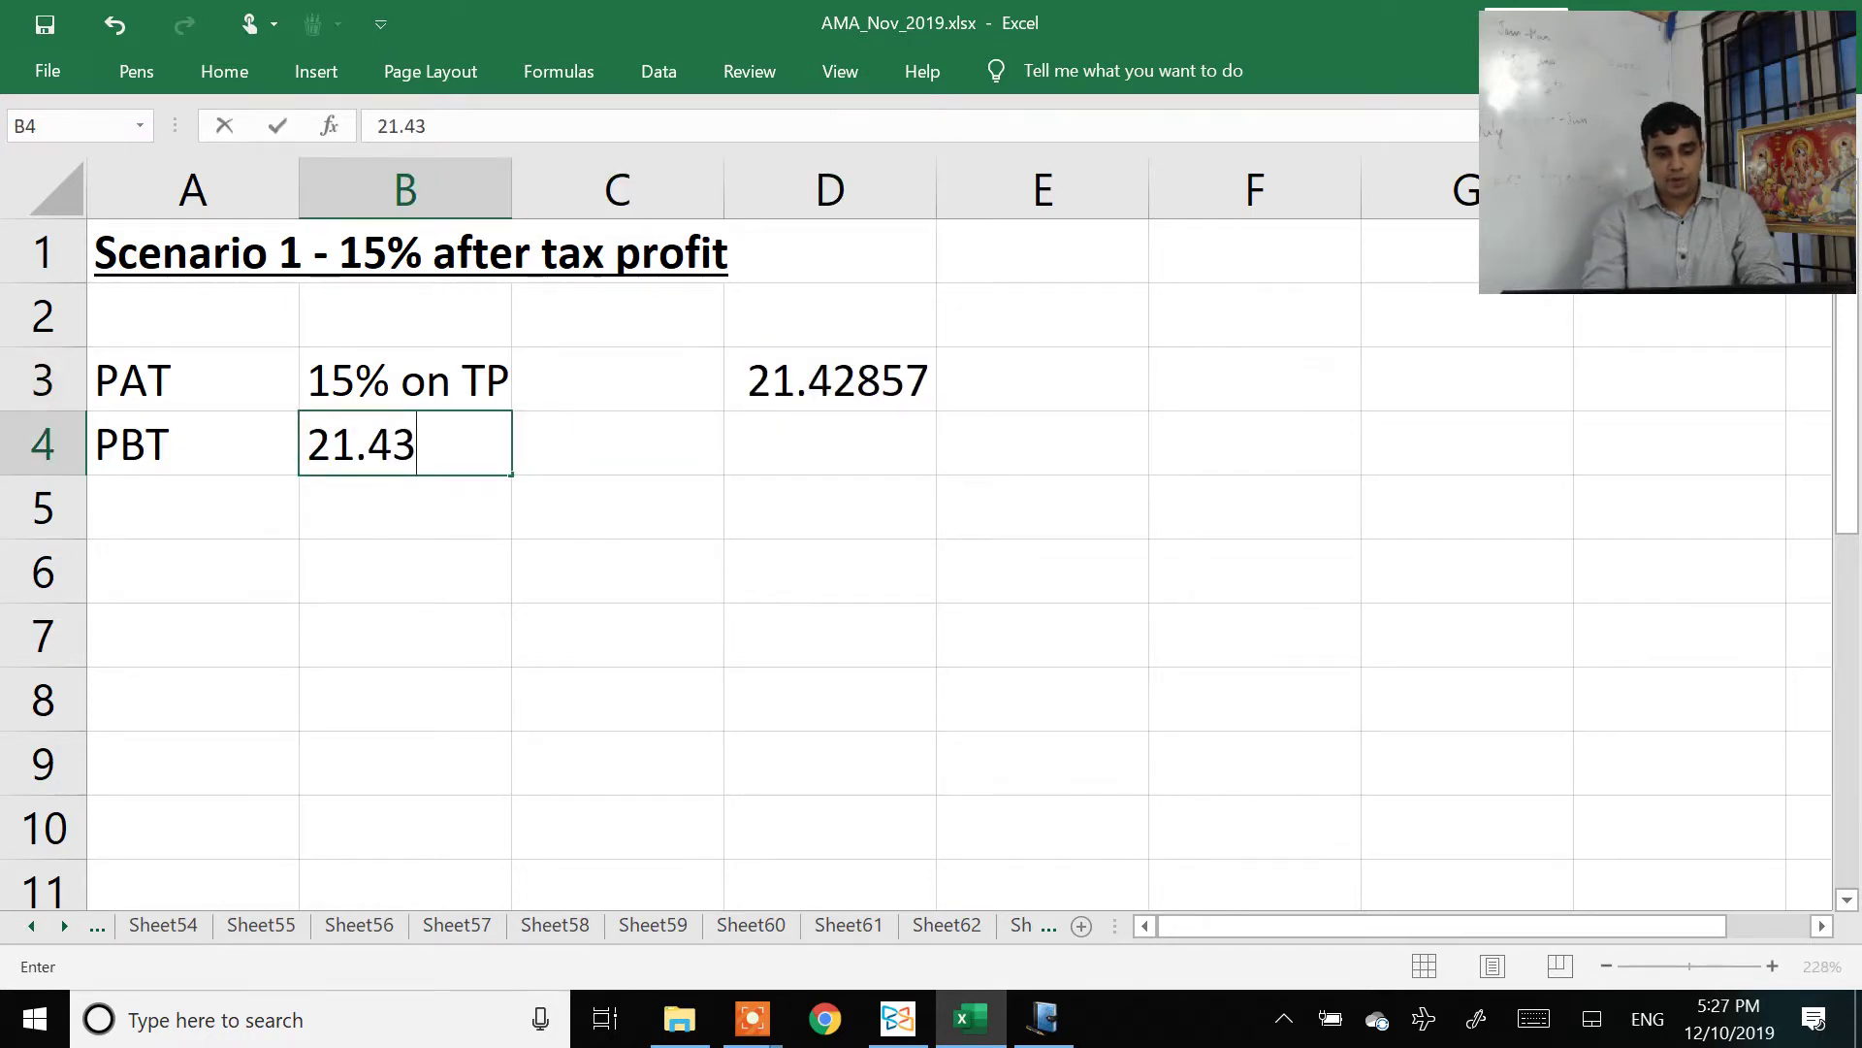
type("% on TP")
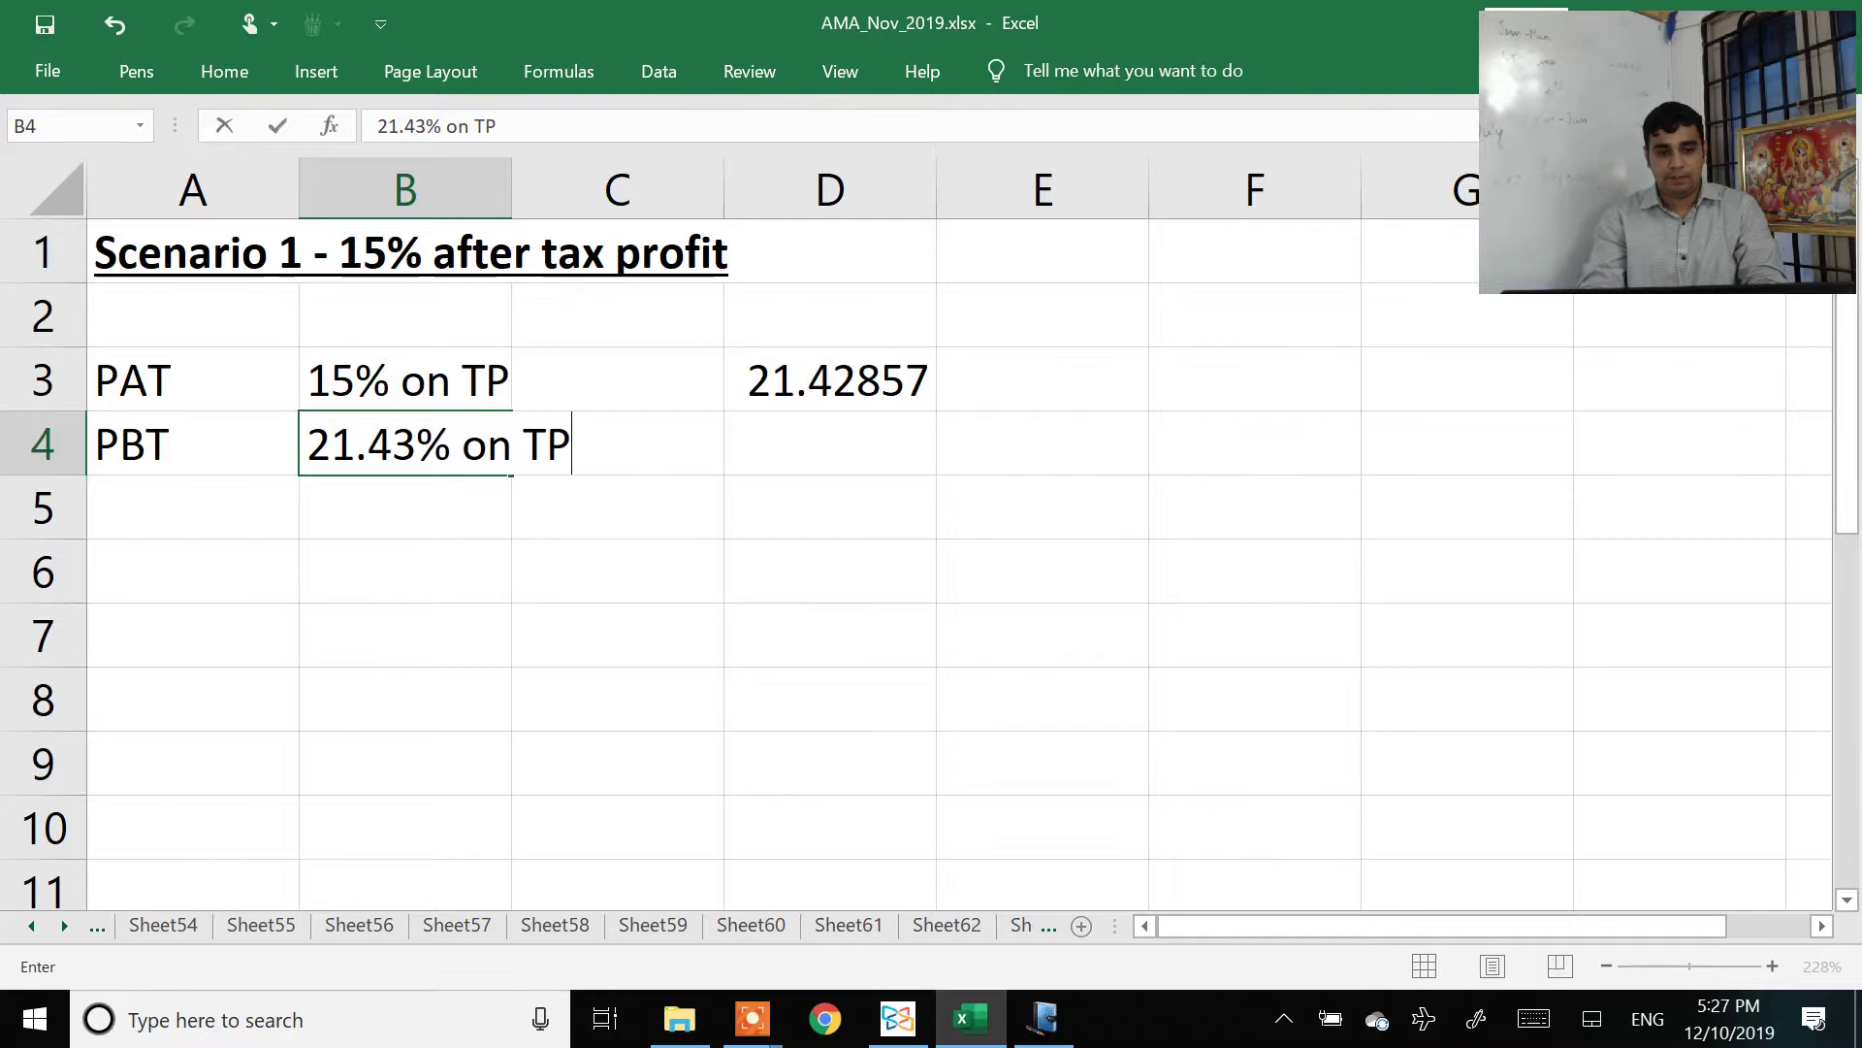
key("Return")
key("Up")
key("alt+h")
key("o")
key("i")
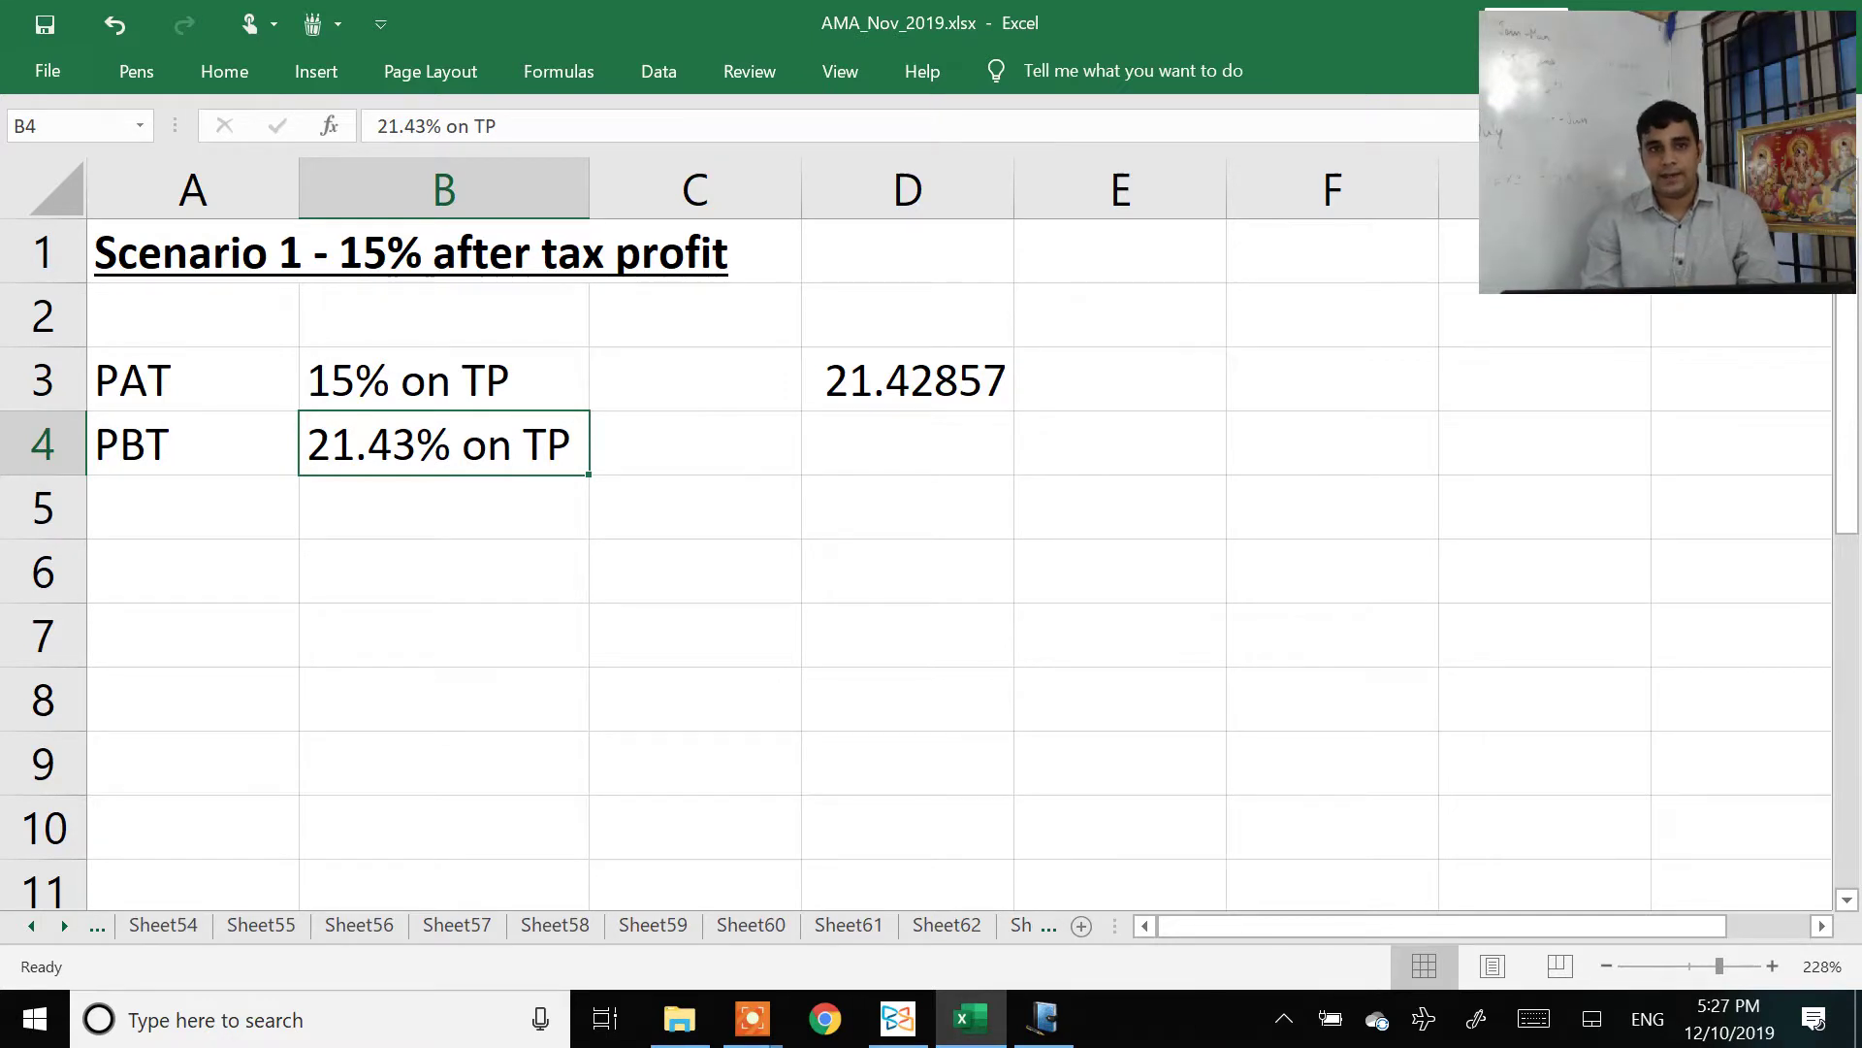
Step: Enter the row labels Cost, Profit and TP in cells A6 to A8
left_click(443, 507)
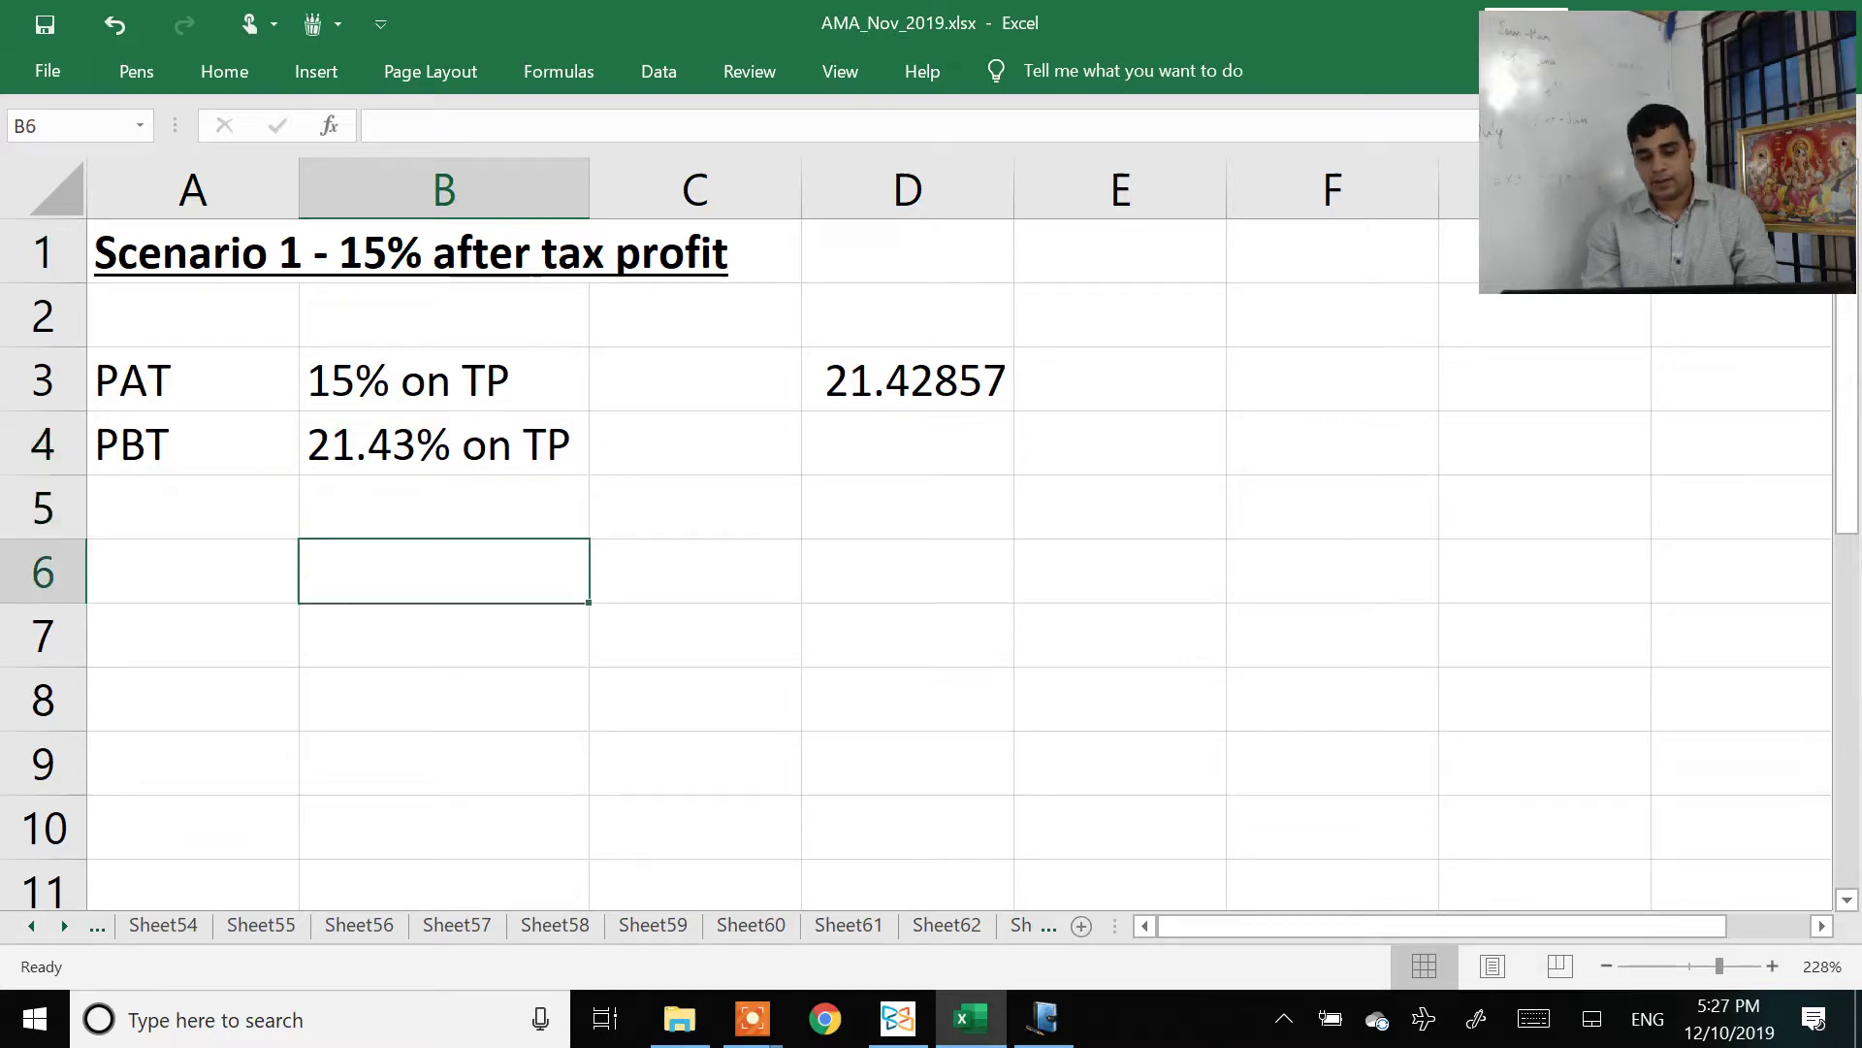
left_click(193, 572)
type("Cost")
key("Return")
type("Profit")
key("Return")
type("TP")
key("Return")
key("Up")
key("Up")
key("Up")
Step: Look up the per-unit costs in the PDF question, return to the Excel workbook and enter 249 as the cost in B6
left_click(443, 571)
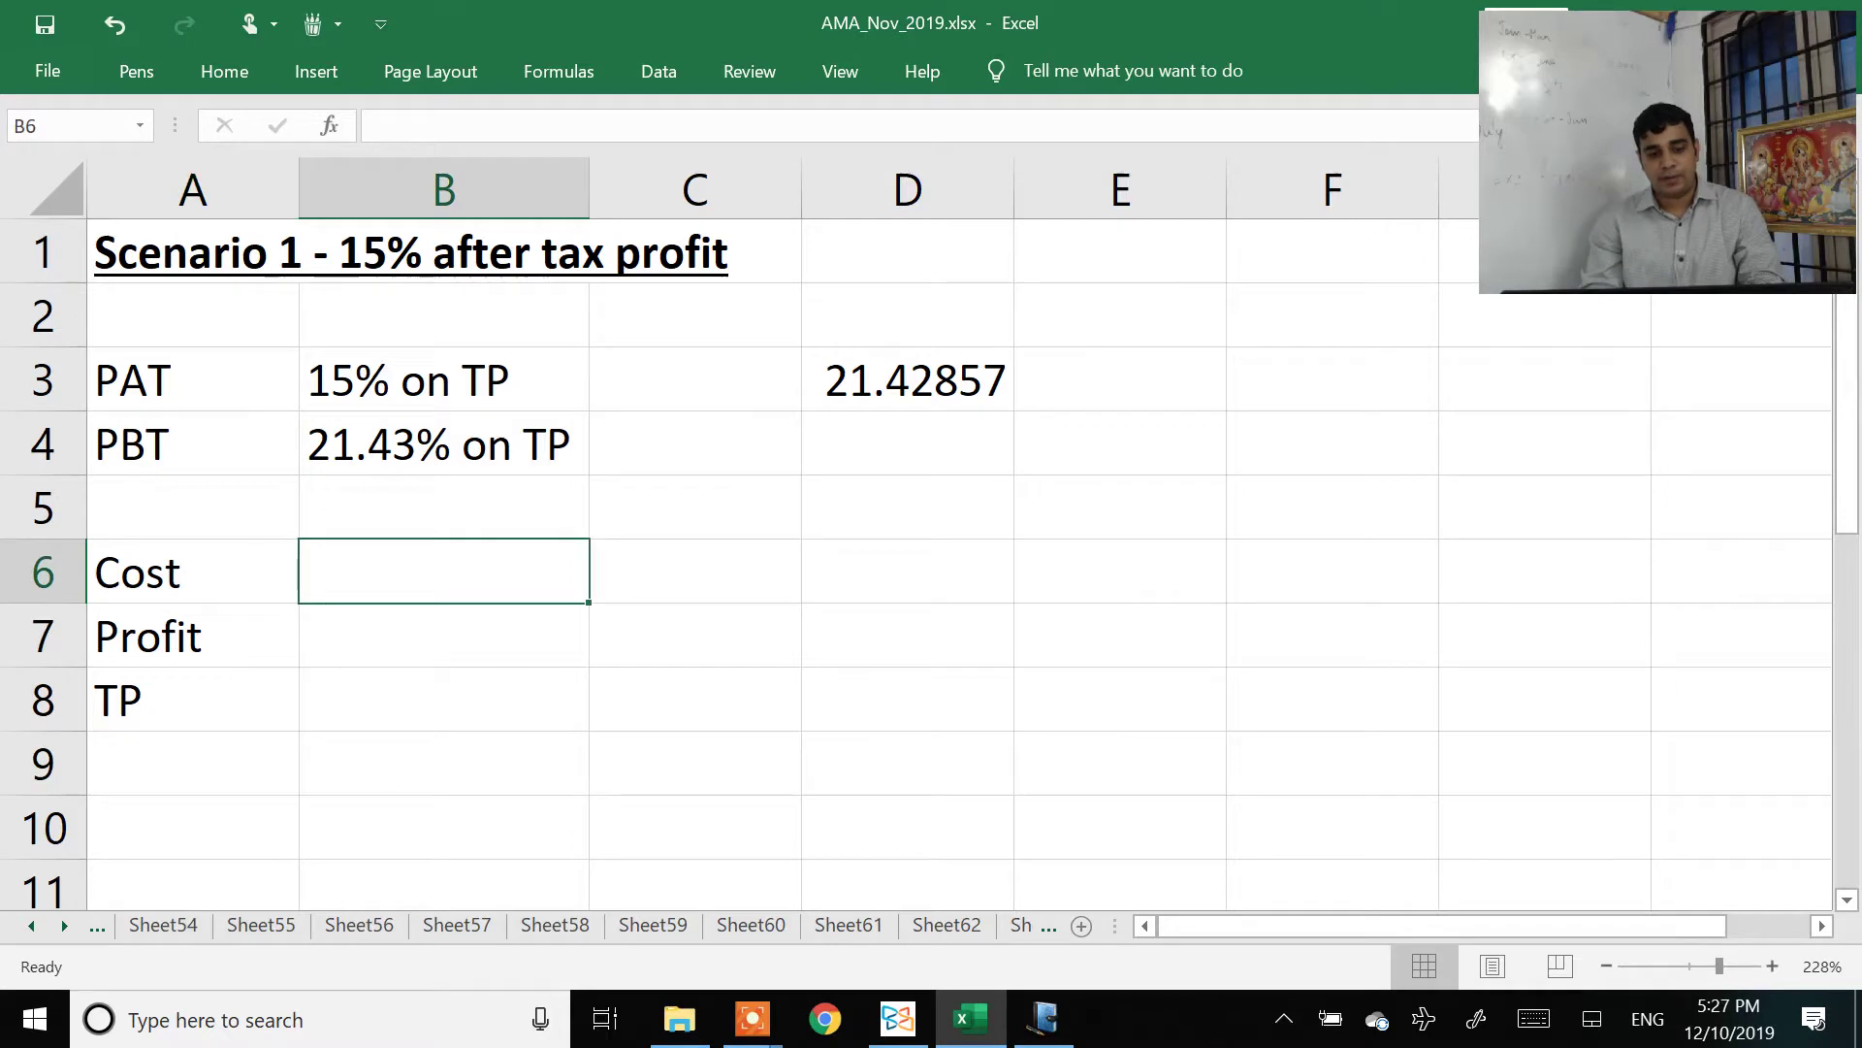
key("alt+Tab")
scroll(931, 514, "up", 3)
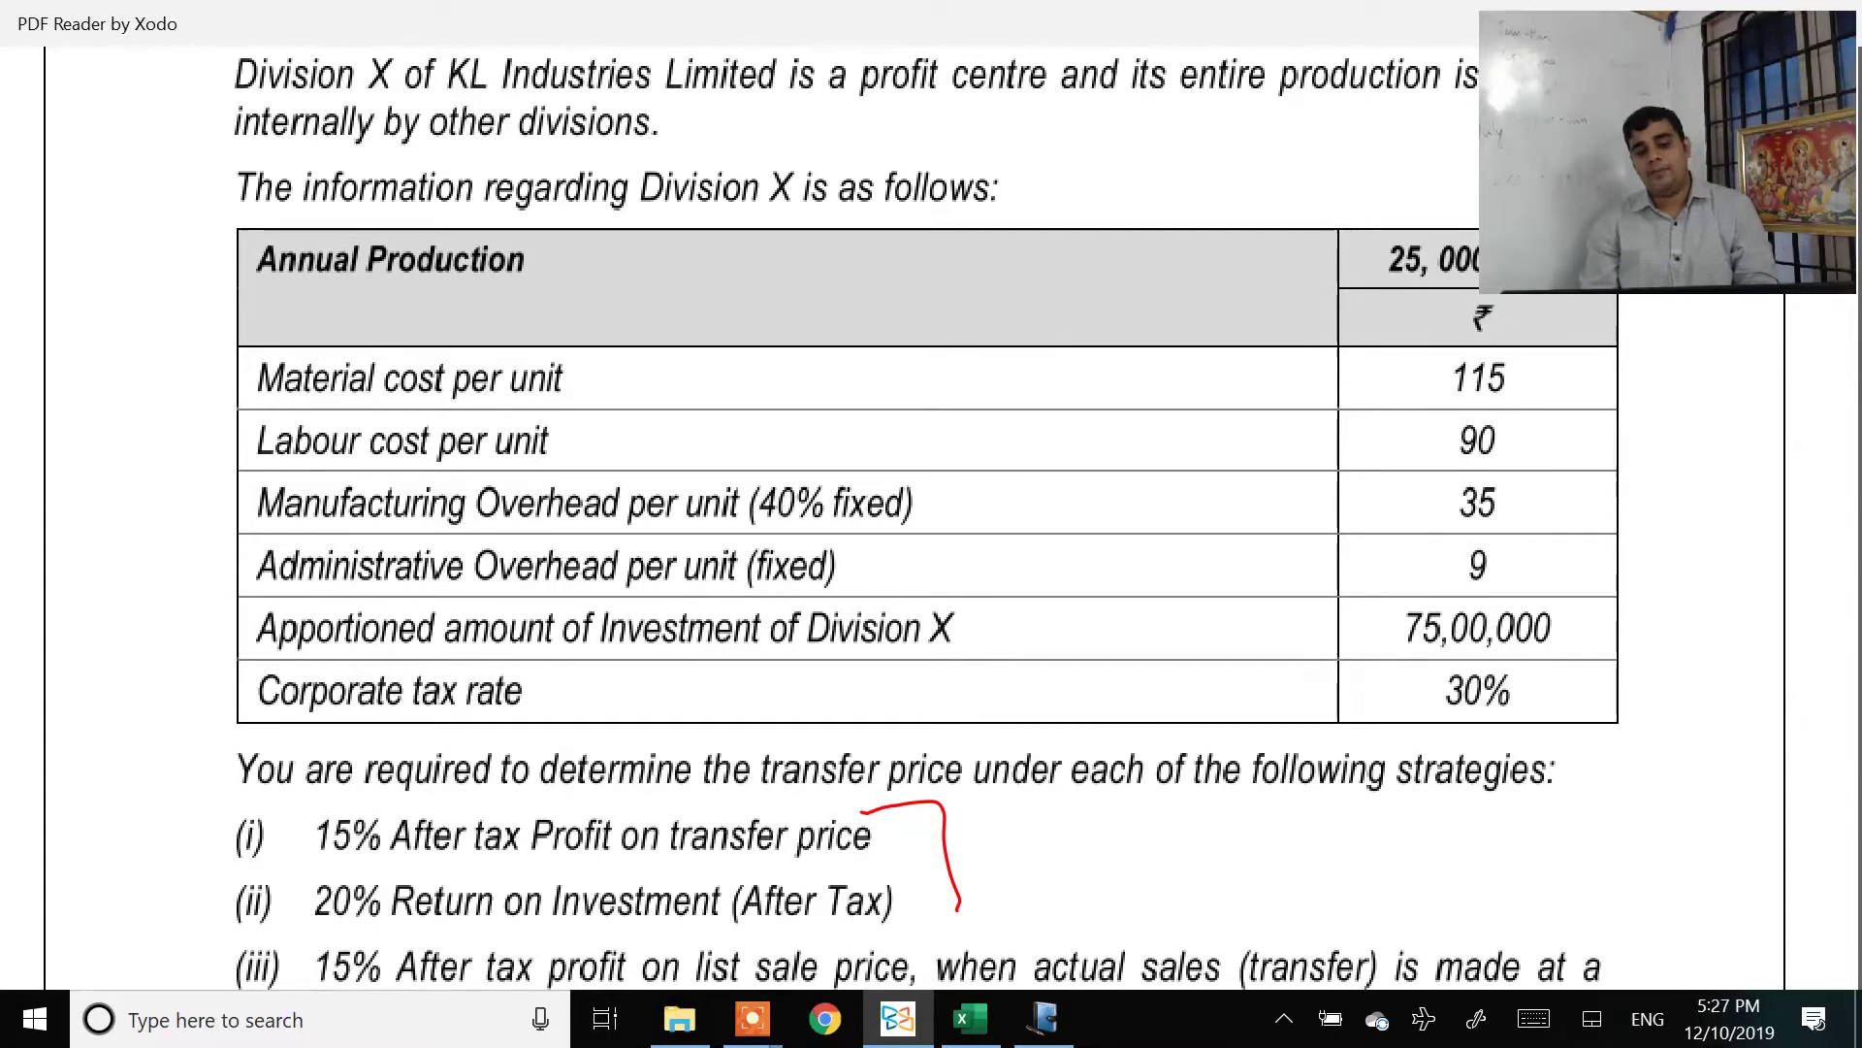
key("alt+Tab")
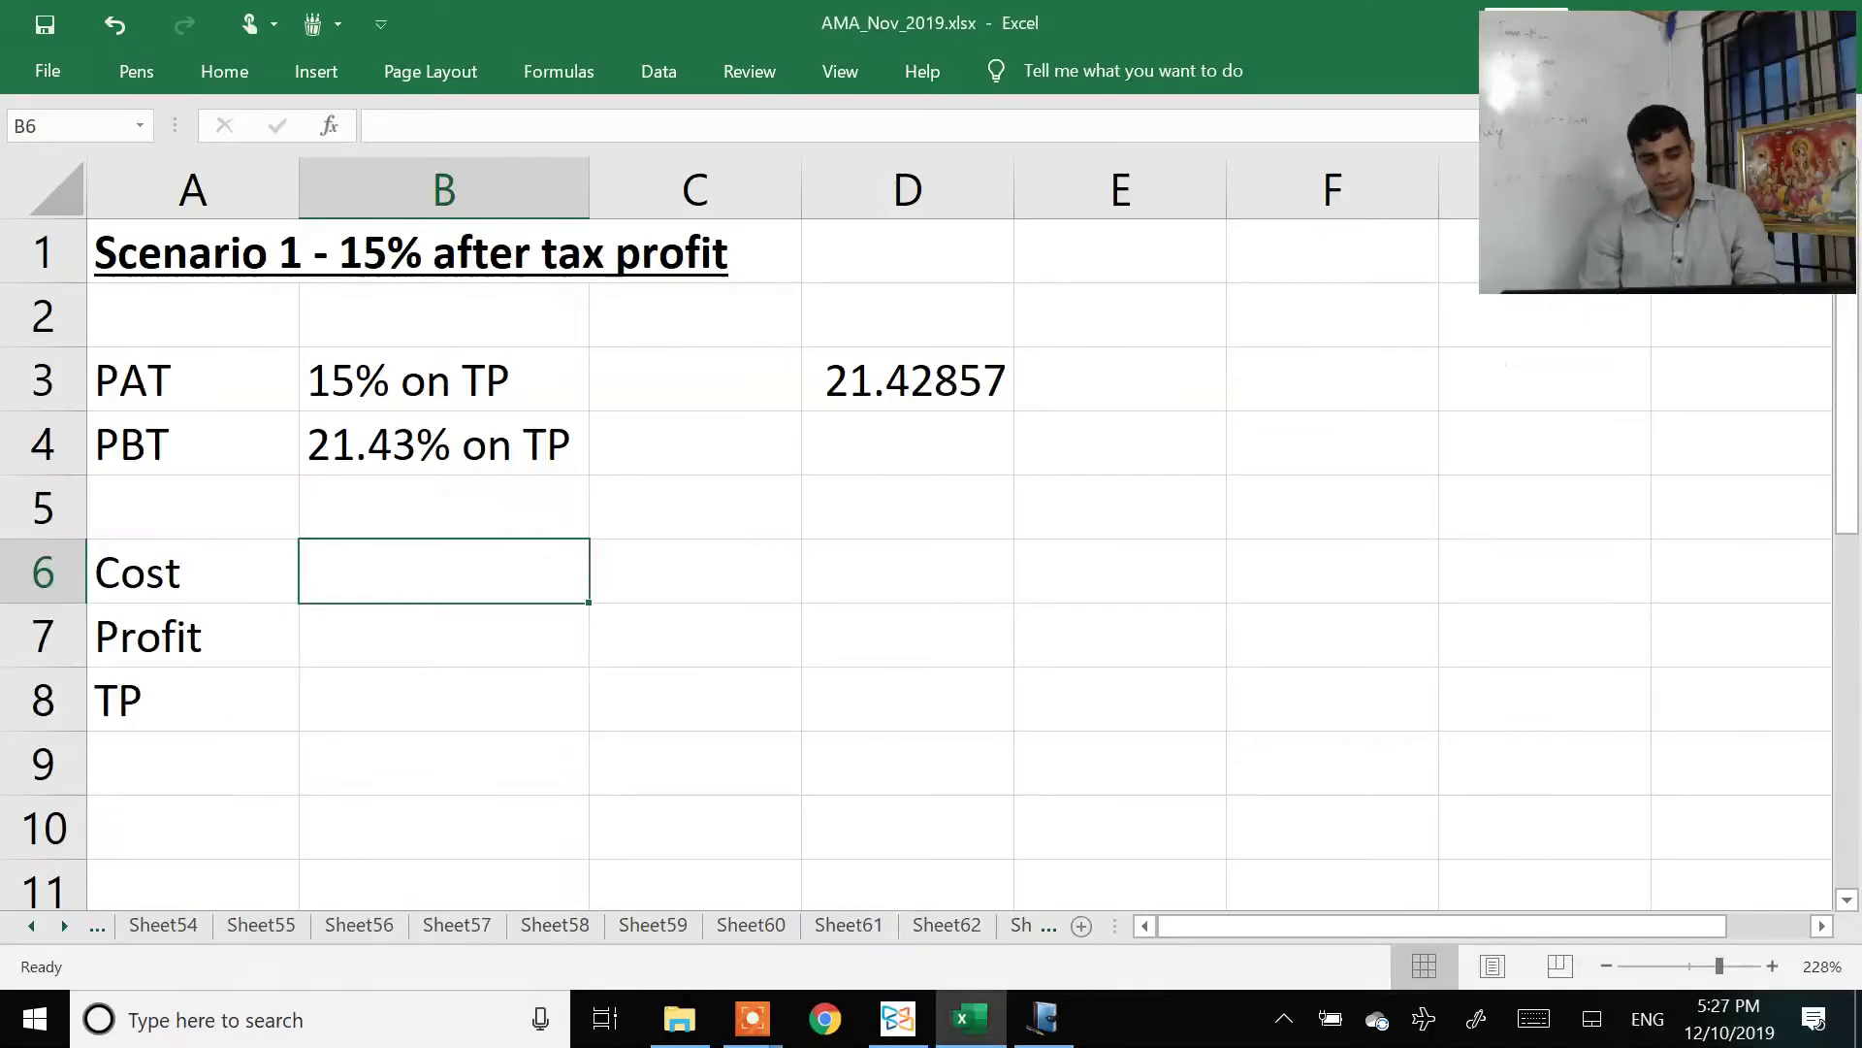
key("alt+Tab")
key("alt+Tab")
type("249")
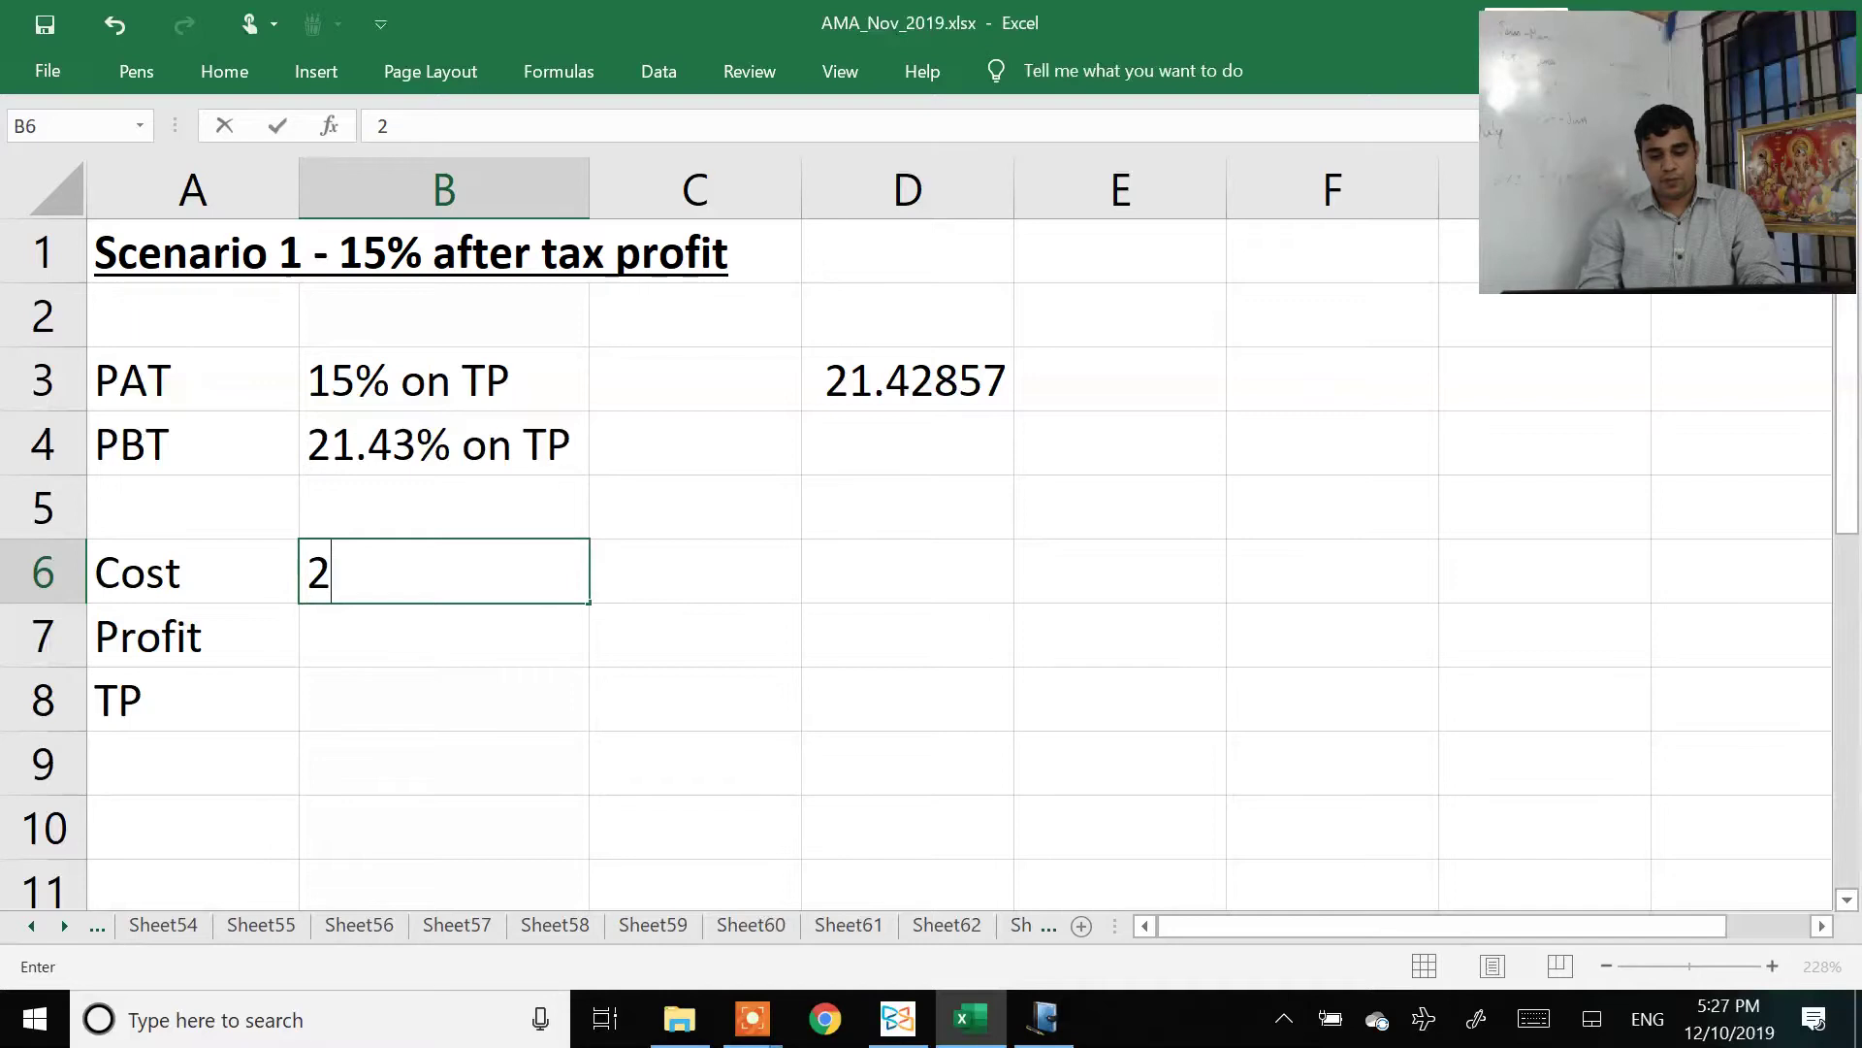
key("Return")
Step: Extend the Profit label in A7 to "Profit (21.43)" and autofit column A
key("Left")
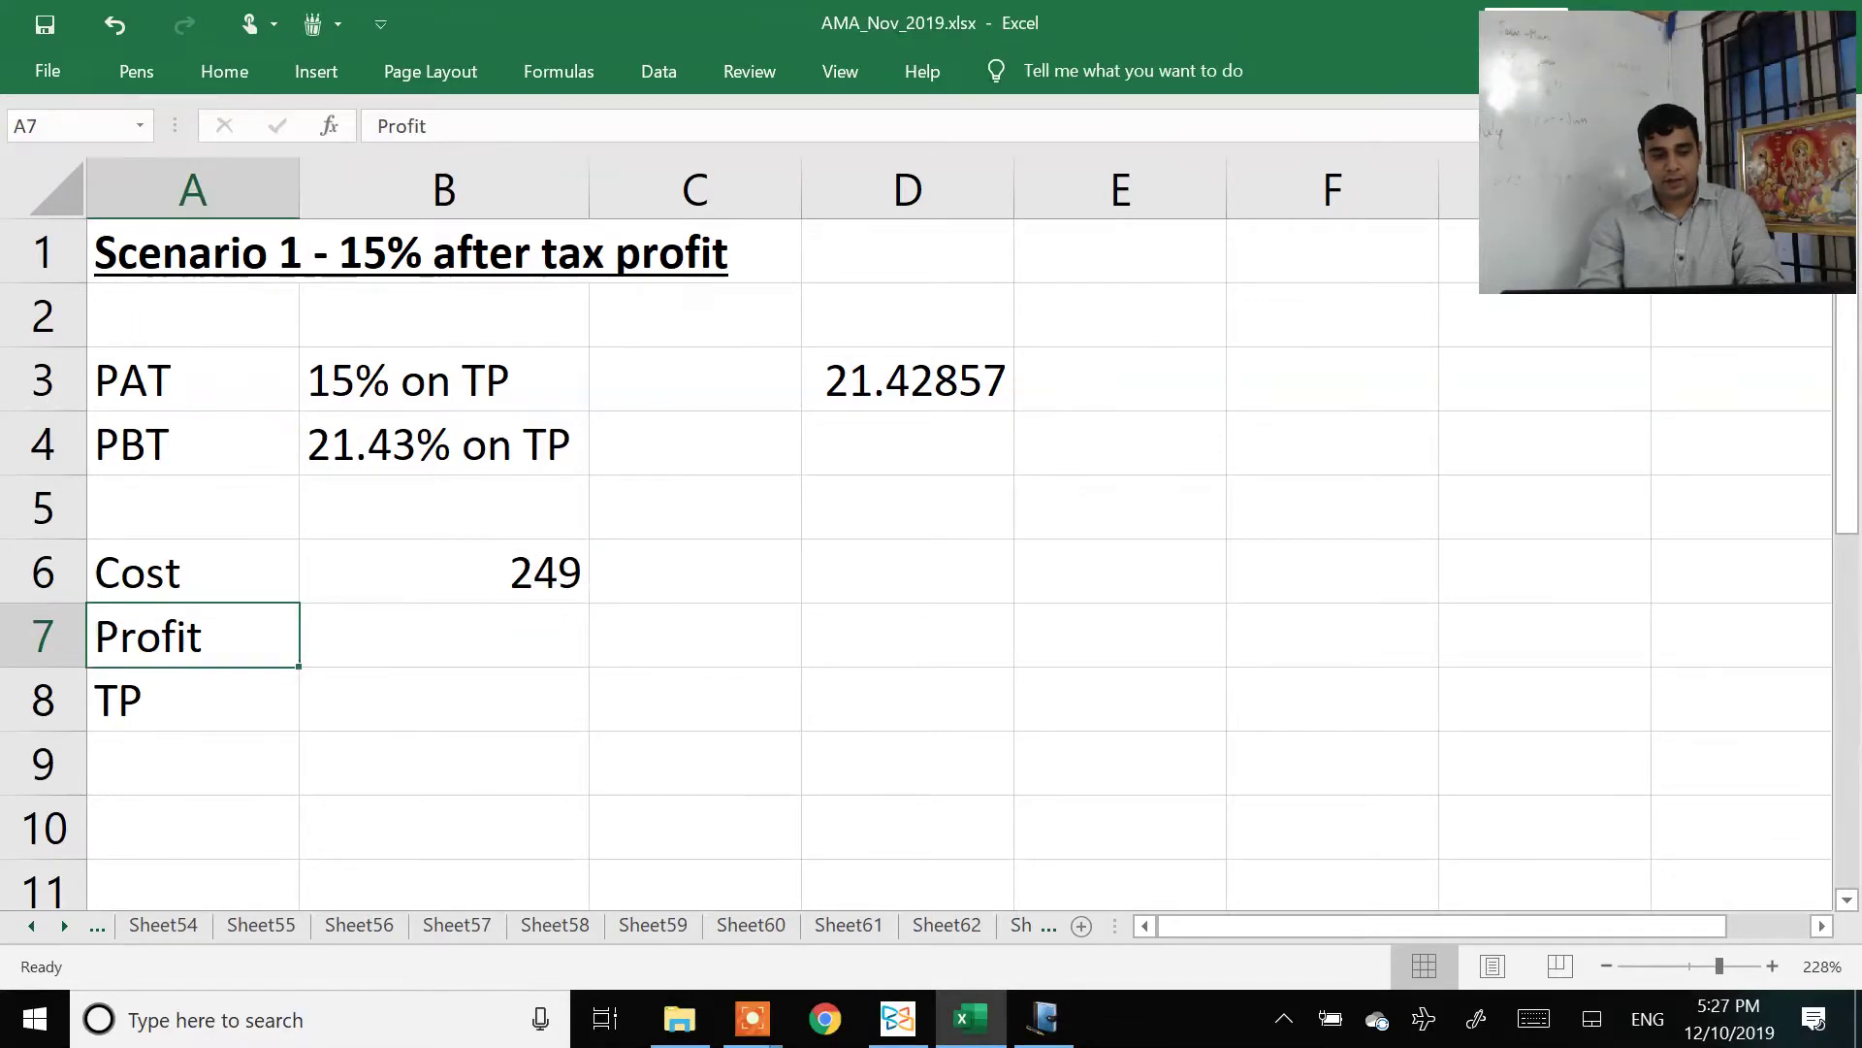
key("F2")
type("(21")
key("BackSpace")
type("21.32")
type(")")
key("BackSpace")
key("BackSpace")
key("BackSpace")
type("43)")
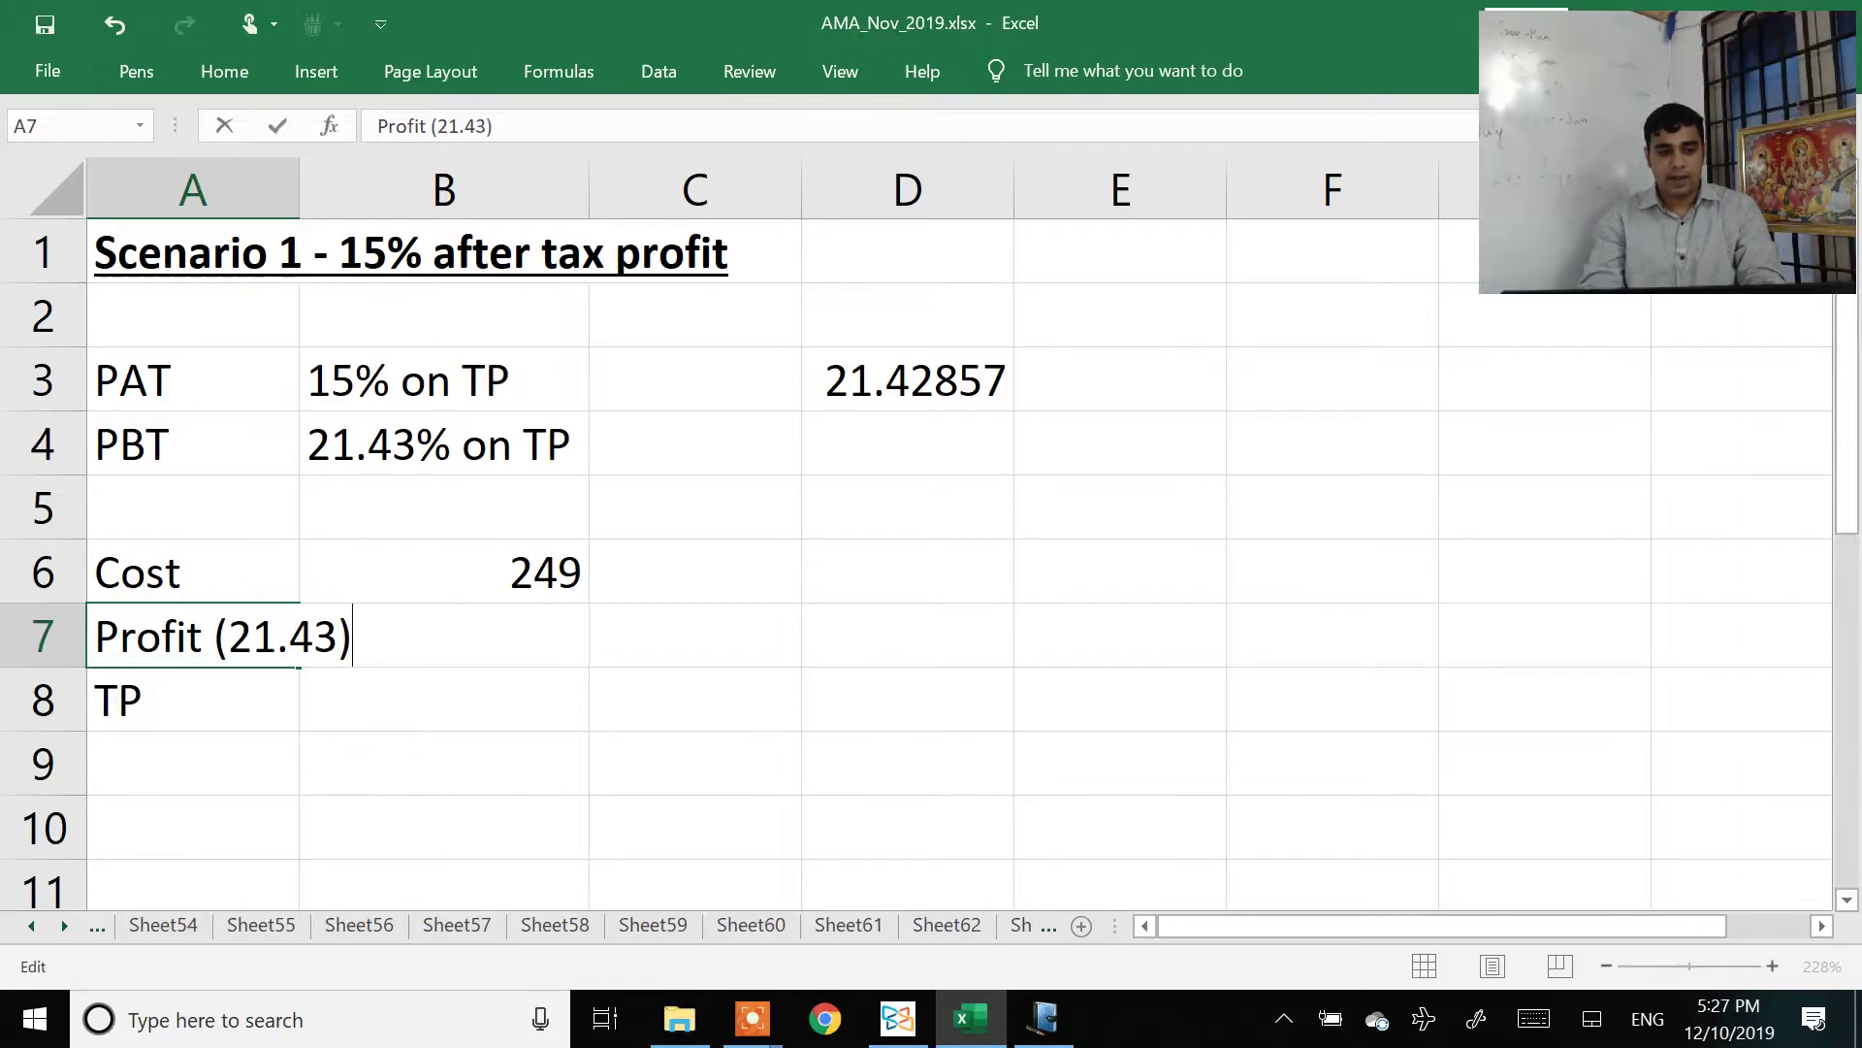
key("Return")
key("alt+o")
key("c")
key("a")
Step: Extend the label in A8 to "TP (100)" and the label in A6 to "Cost (78.57)"
key("F2")
type("(100)")
key("Return")
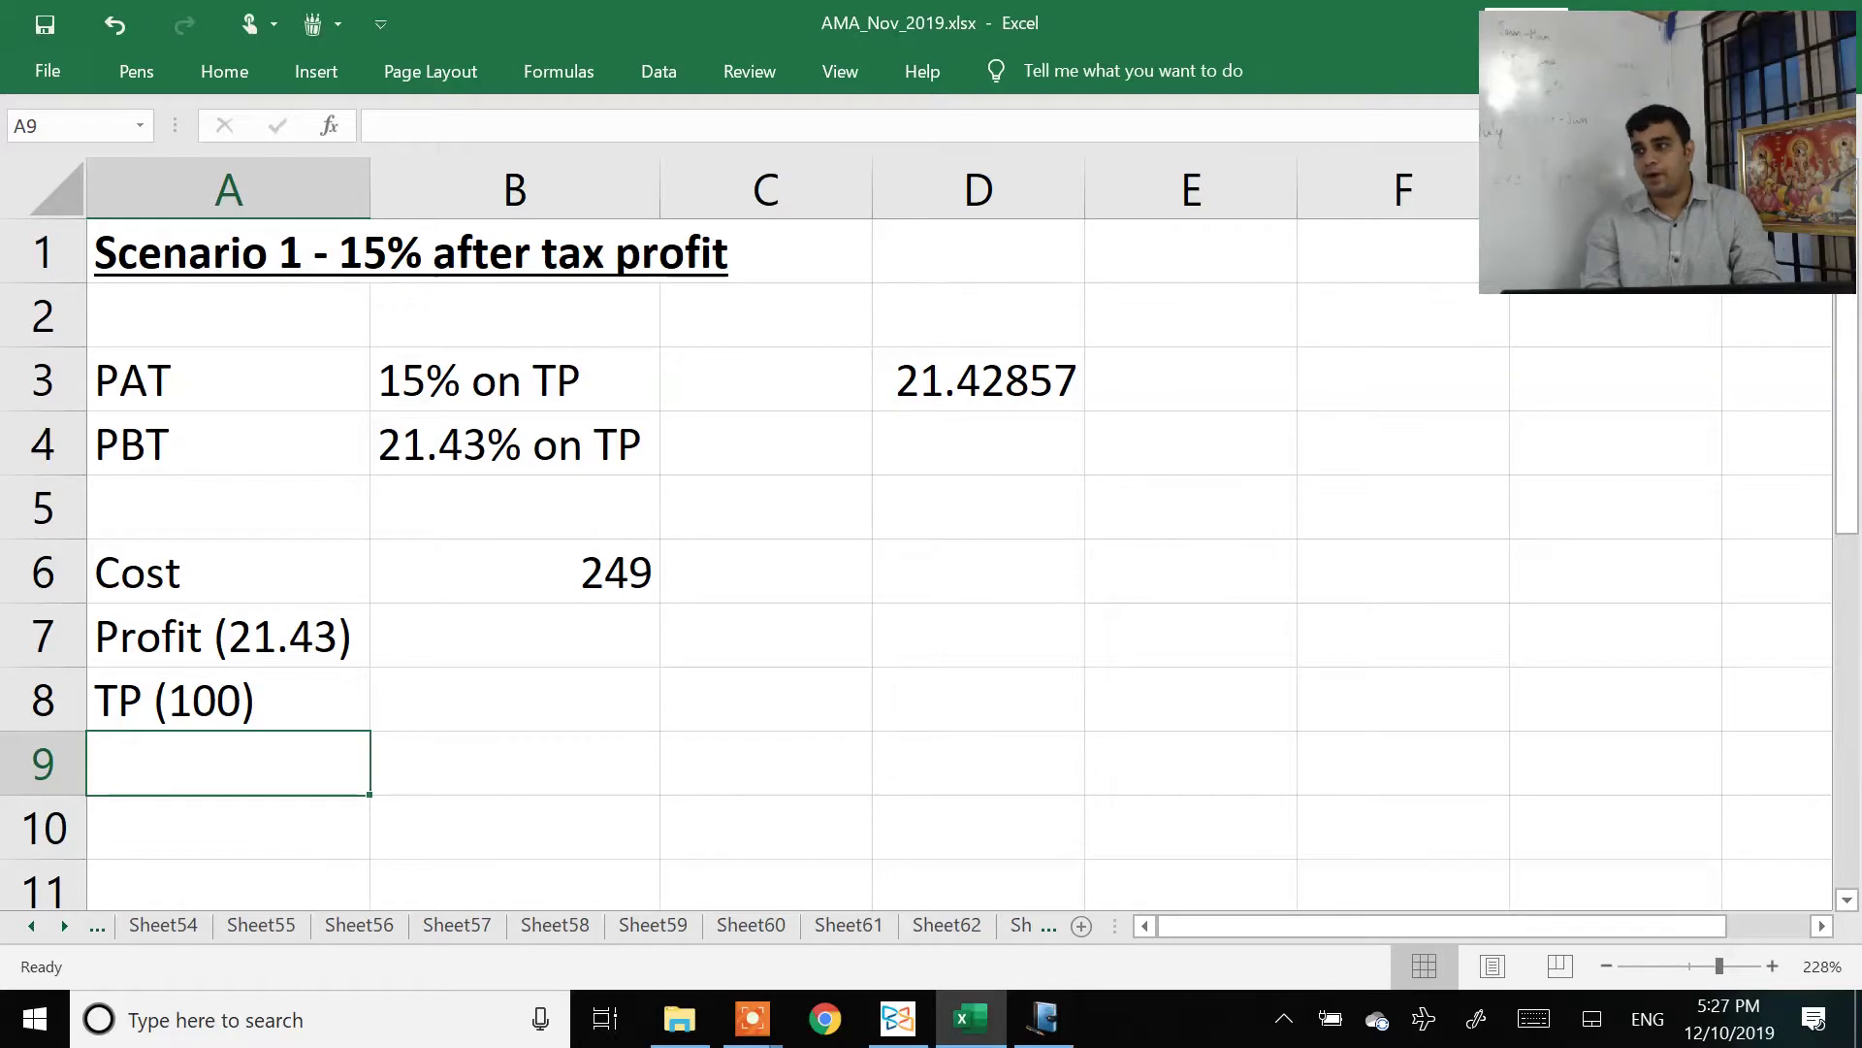
key("Up")
key("Up")
key("Up")
key("F2")
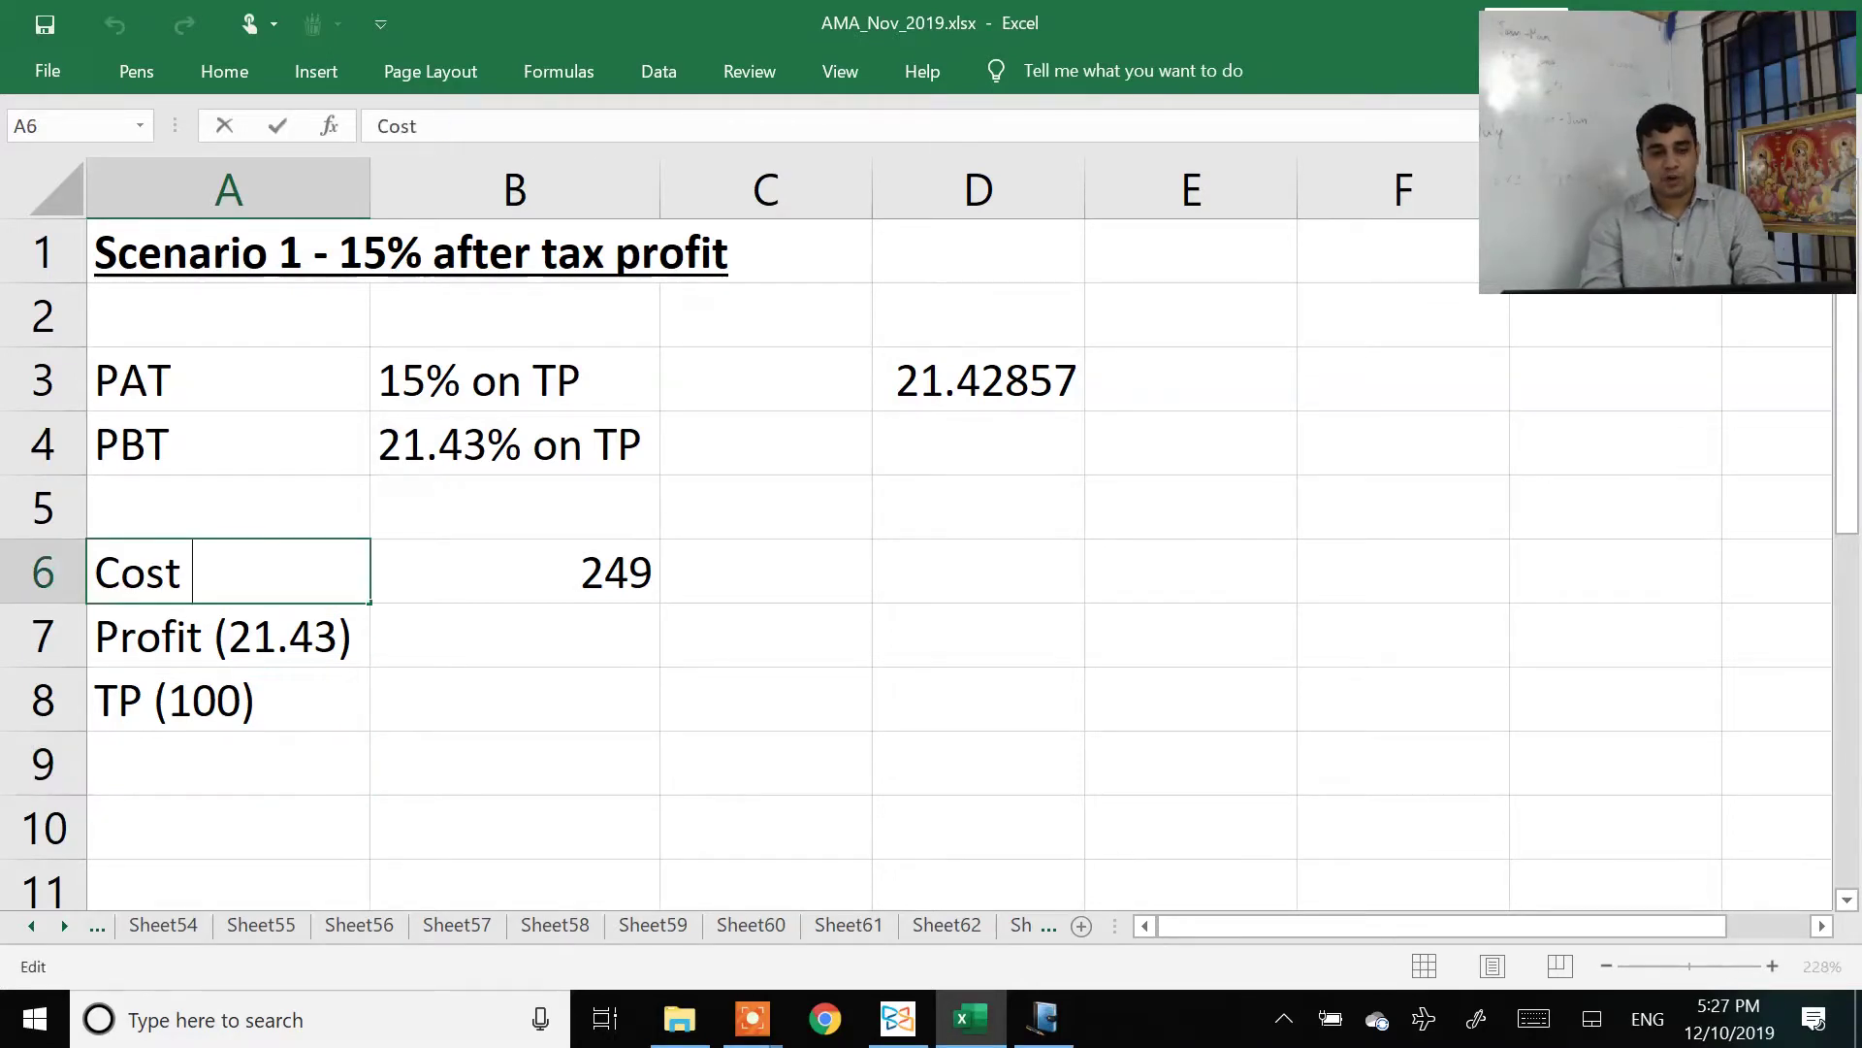
type("(78.57")
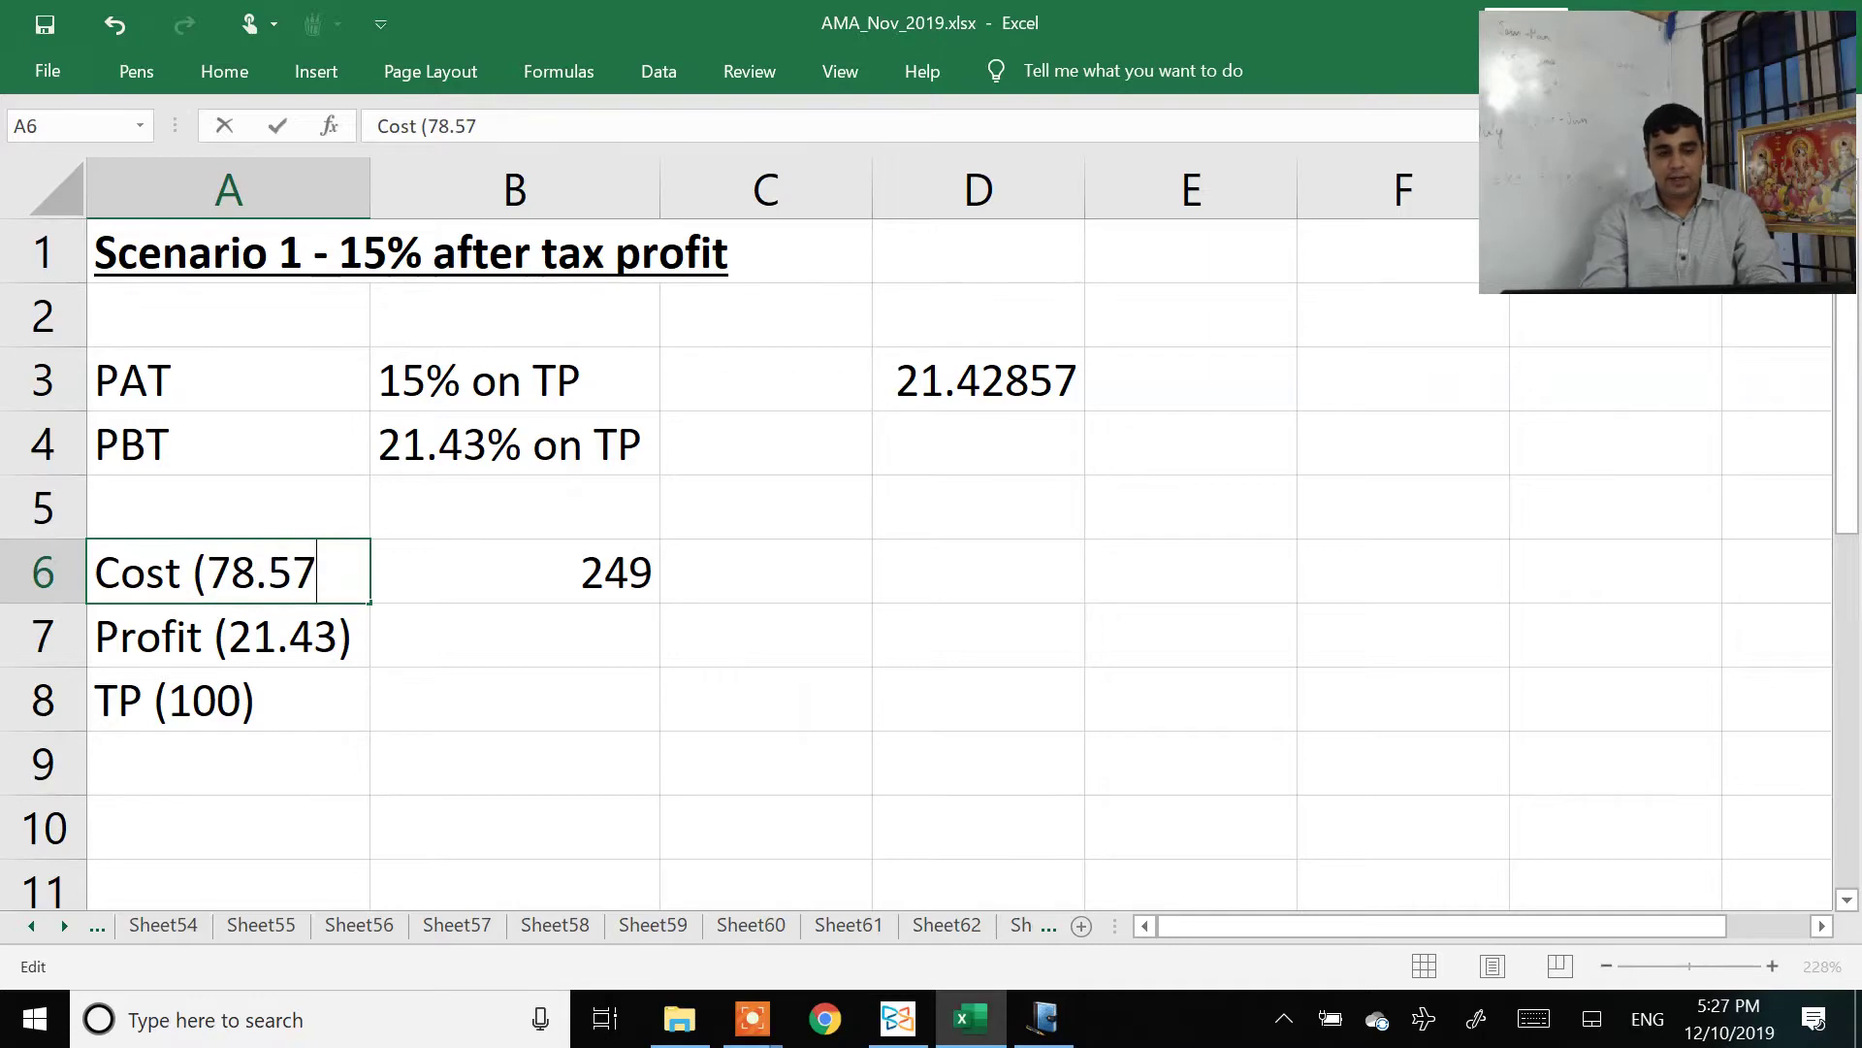
type(")")
key("Return")
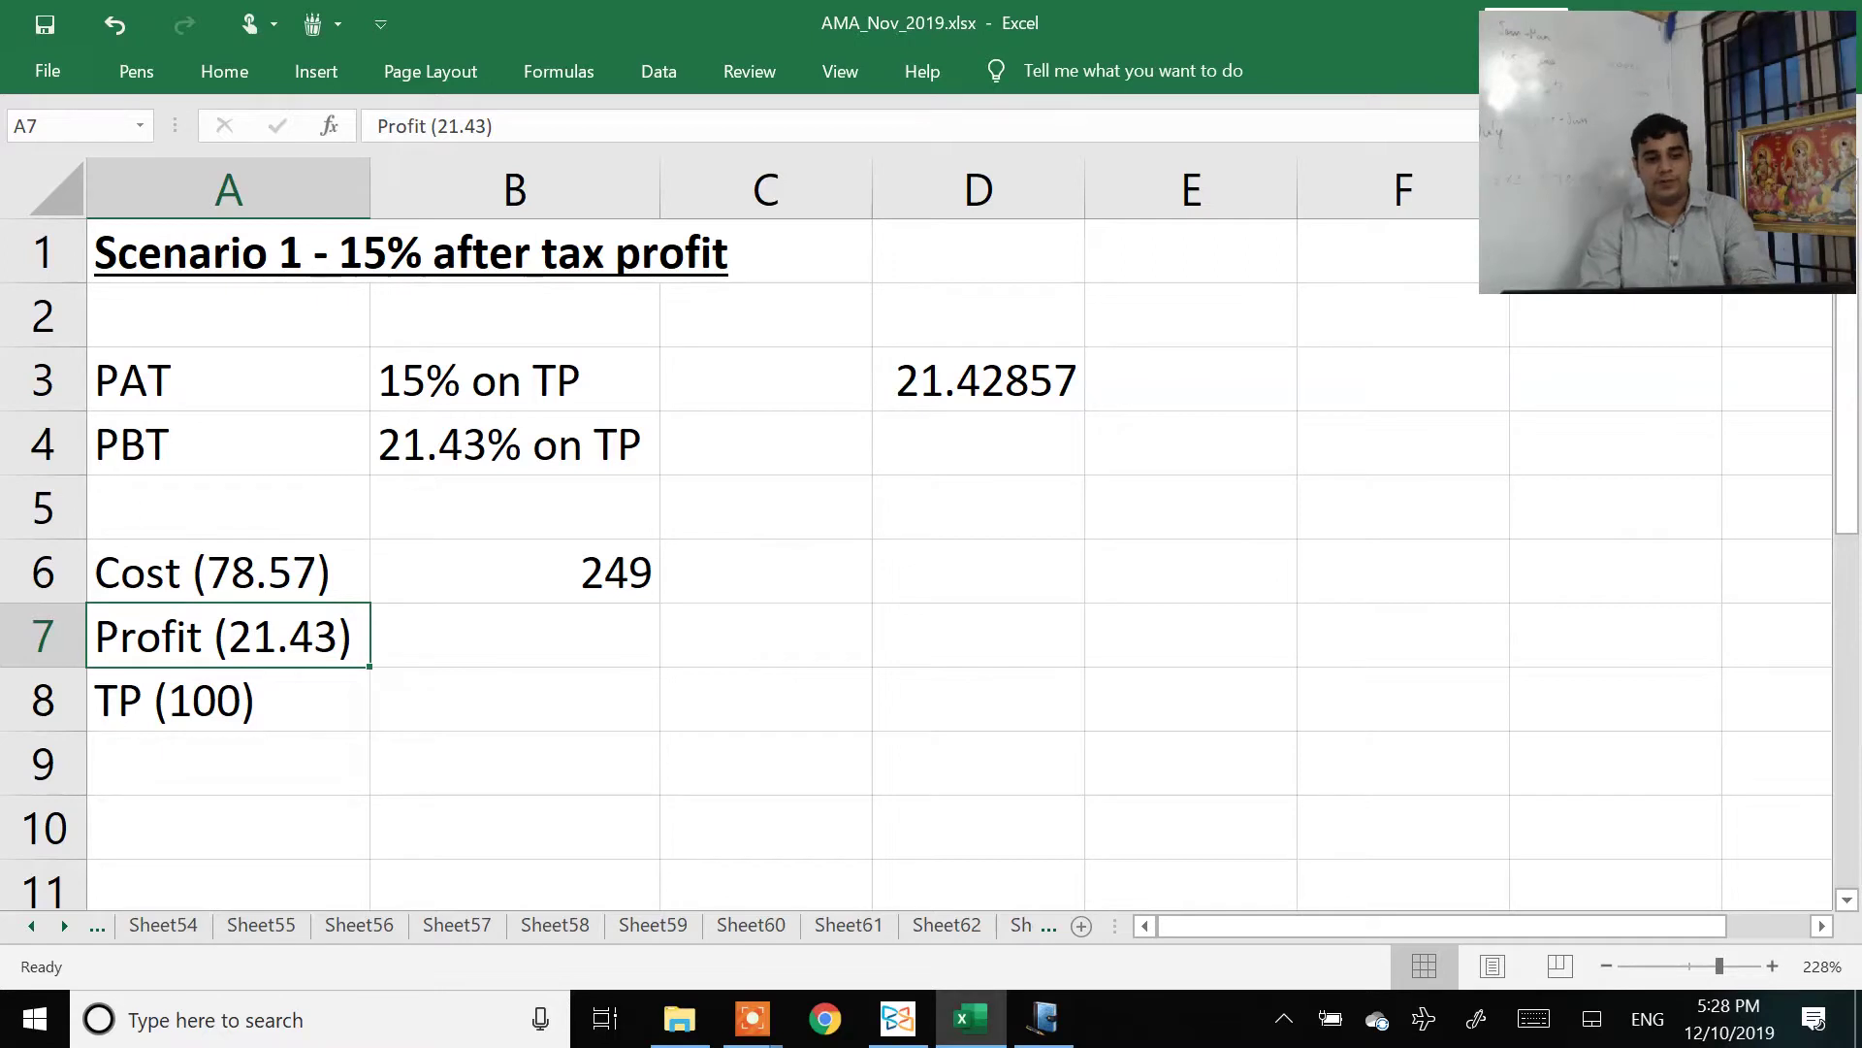
left_click(223, 572)
left_click(223, 700, "shift")
key("alt")
key("alt")
left_click(514, 572)
Step: Calculate the profit in B7 with =ROUND(B6/78.57*21.43,2)
left_click(514, 635)
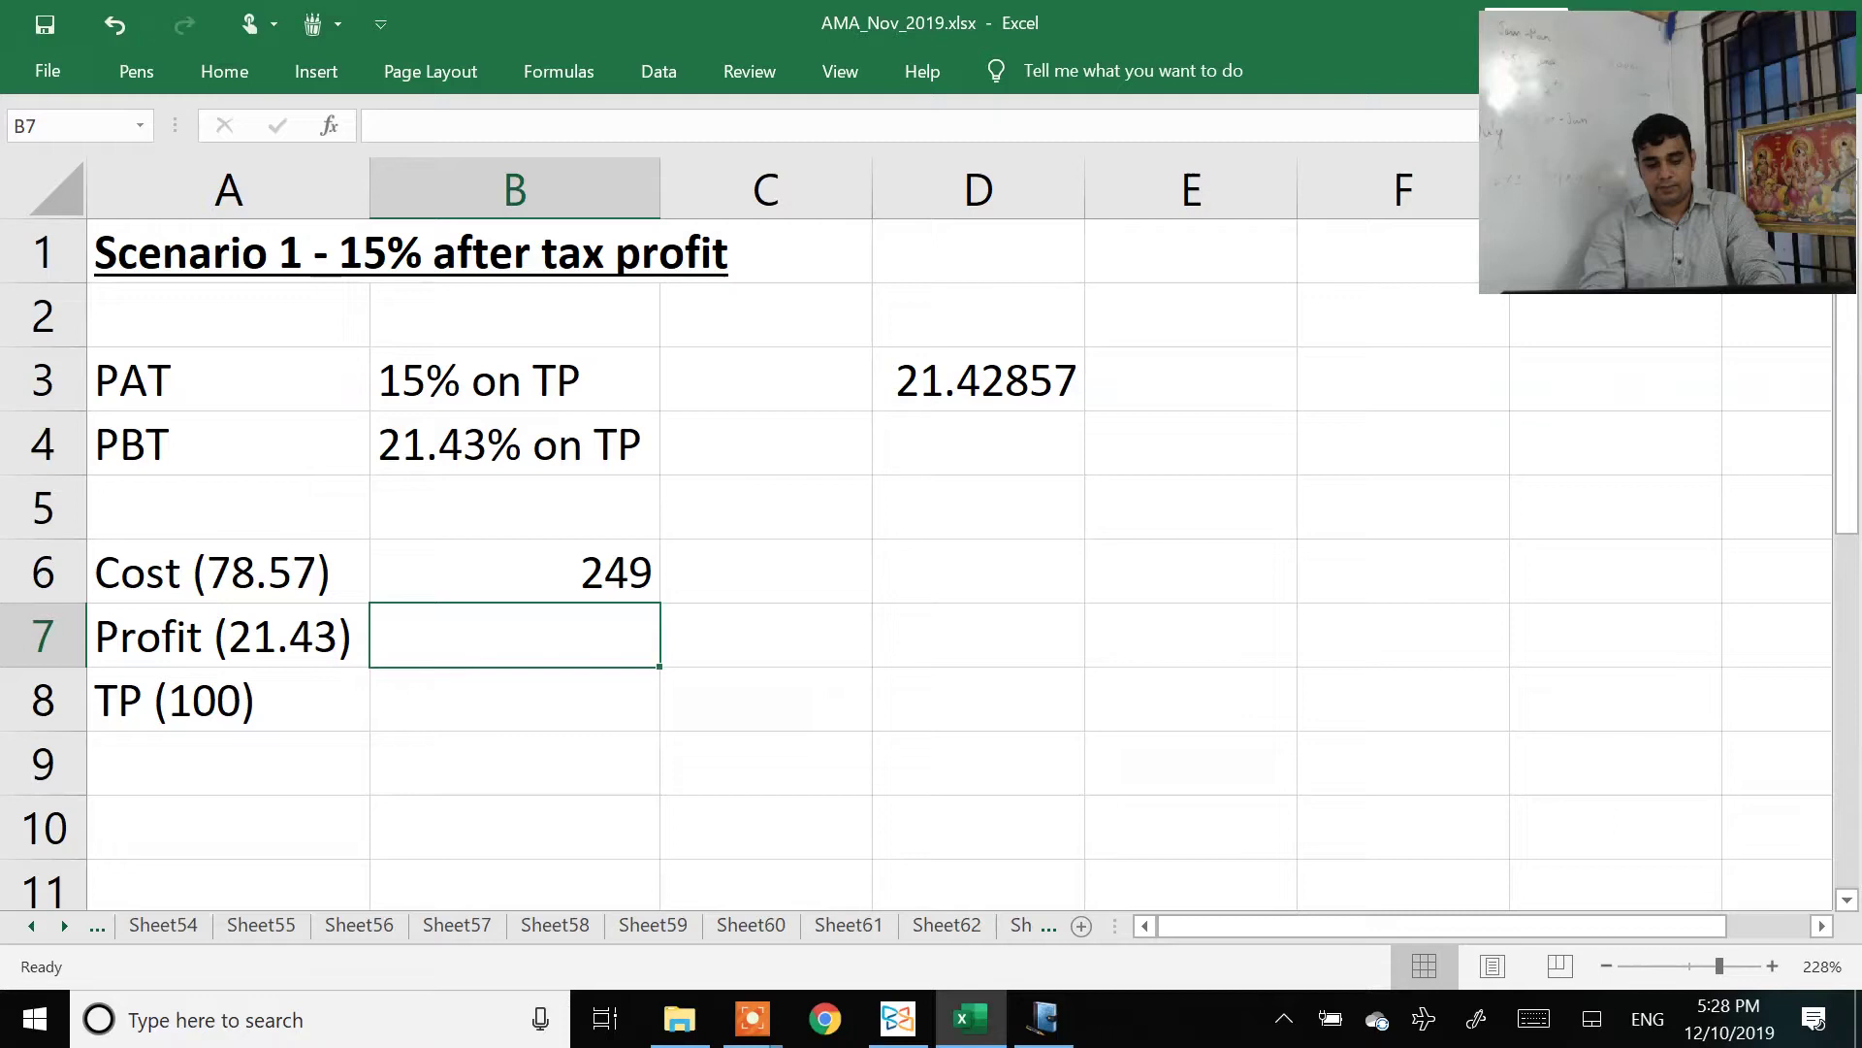
type("=round(")
key("Up")
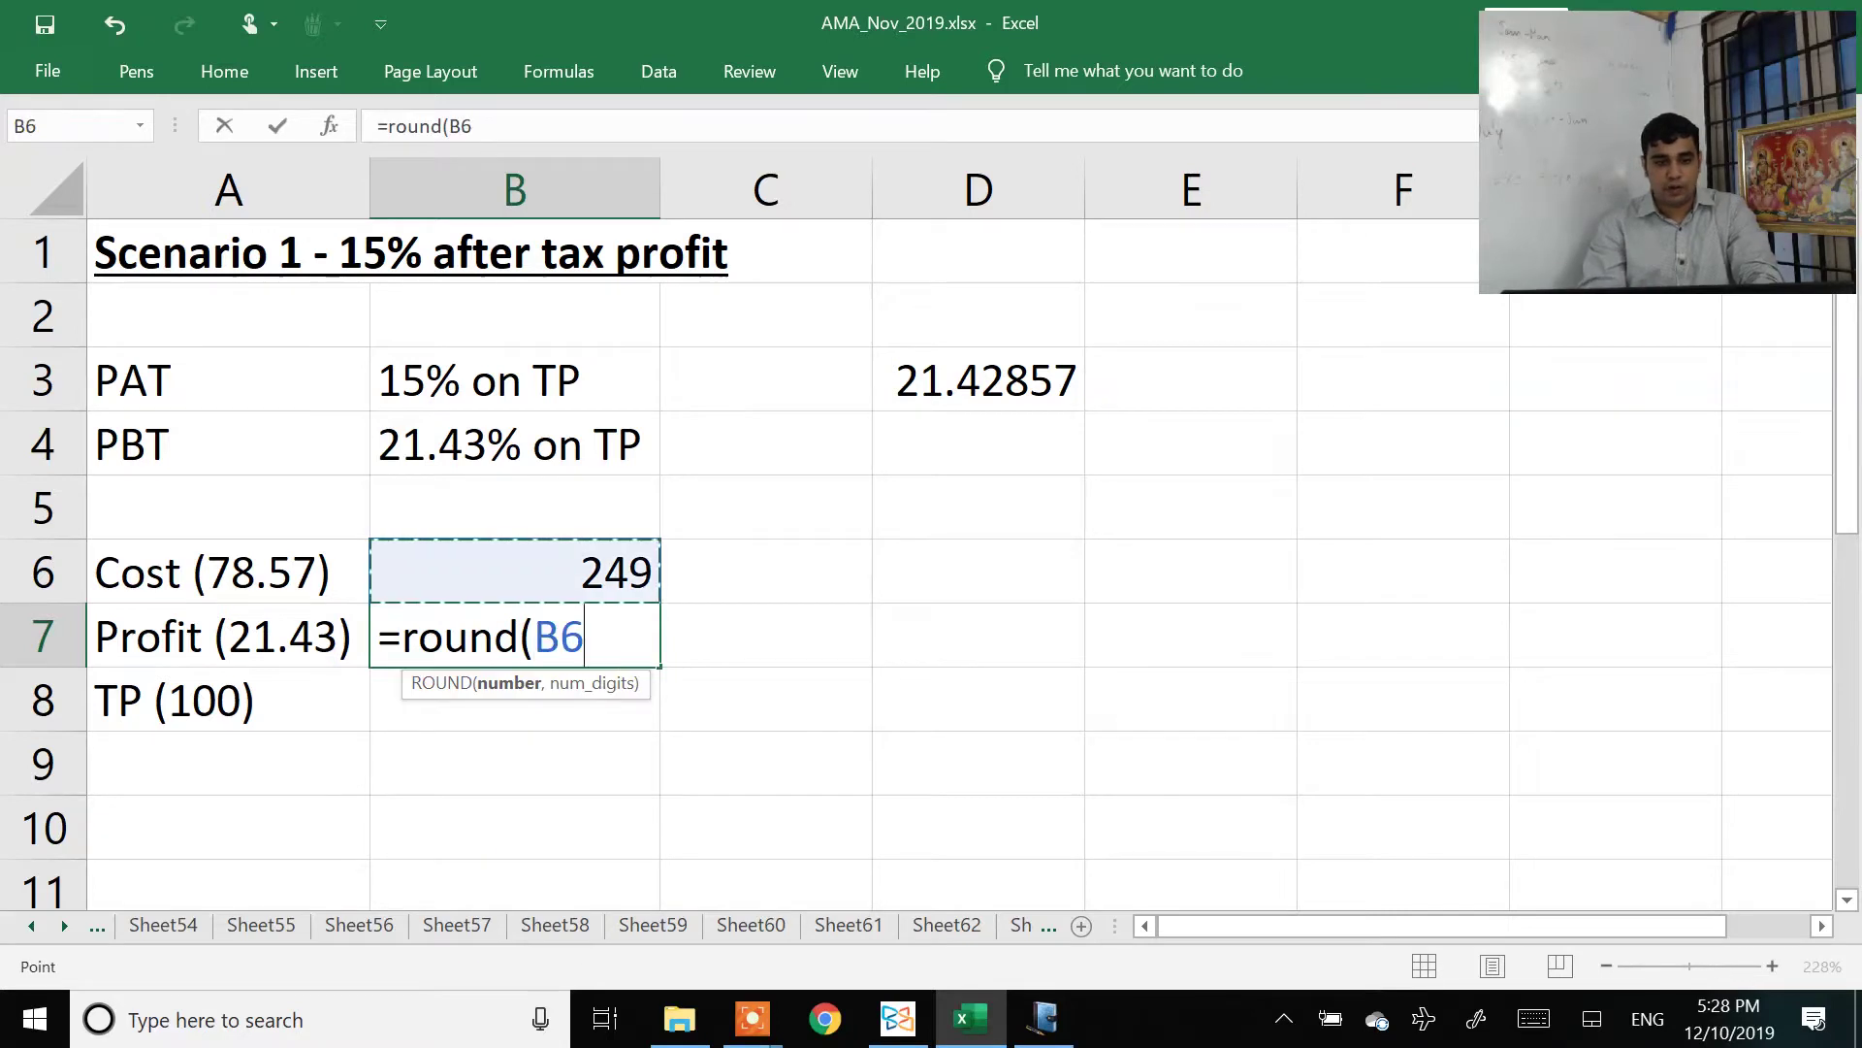
type("/78")
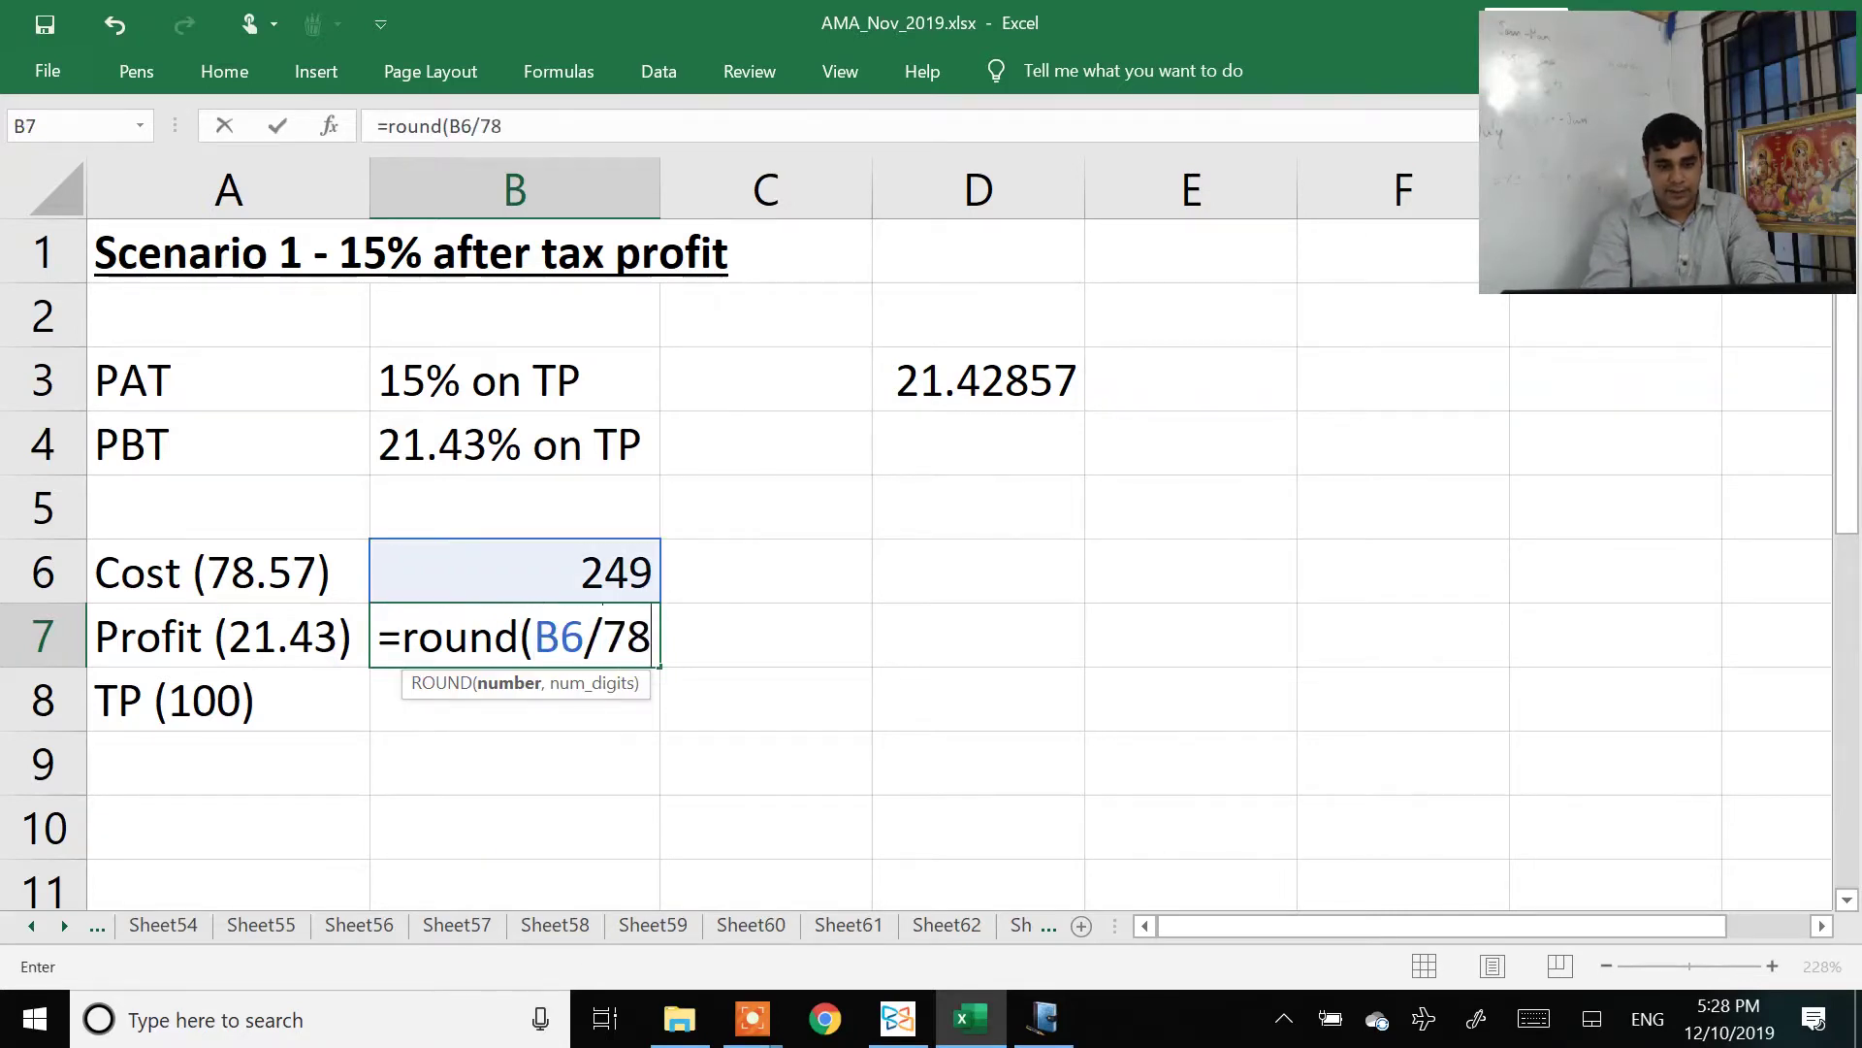
type(".57*")
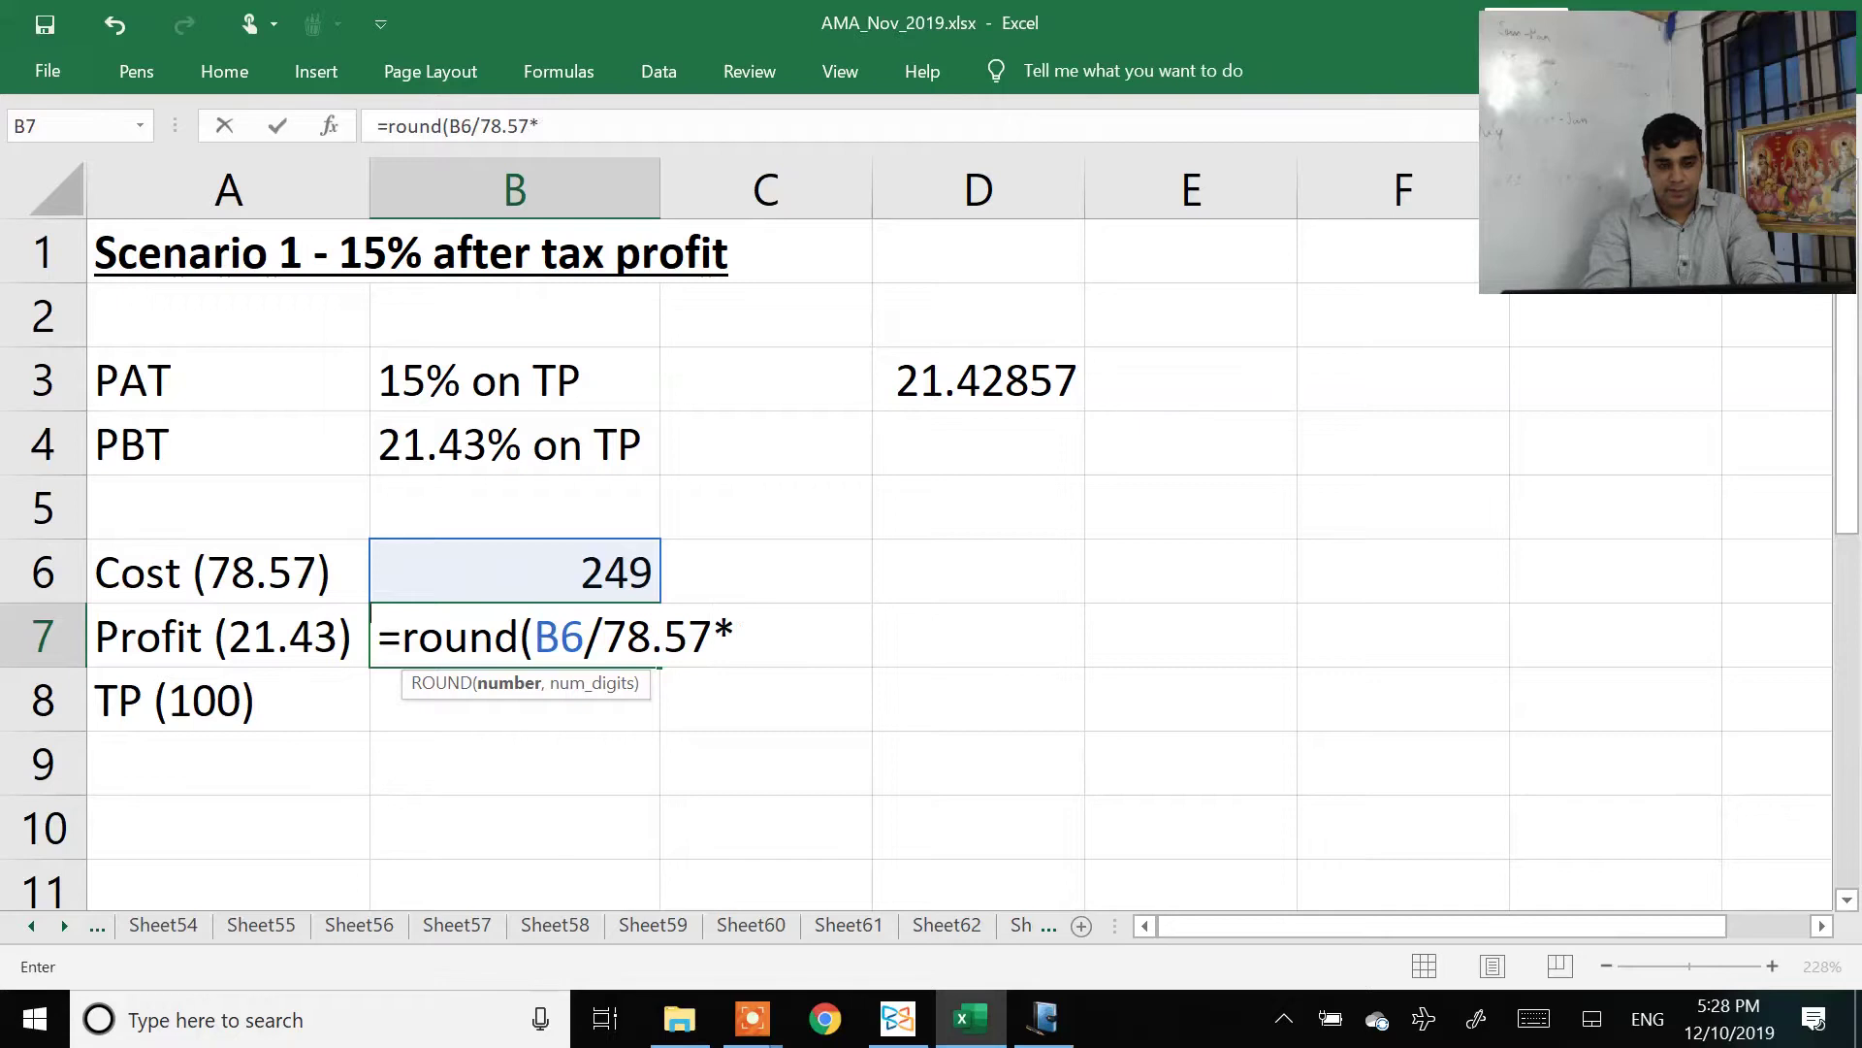
type("21.43,2)")
key("Return")
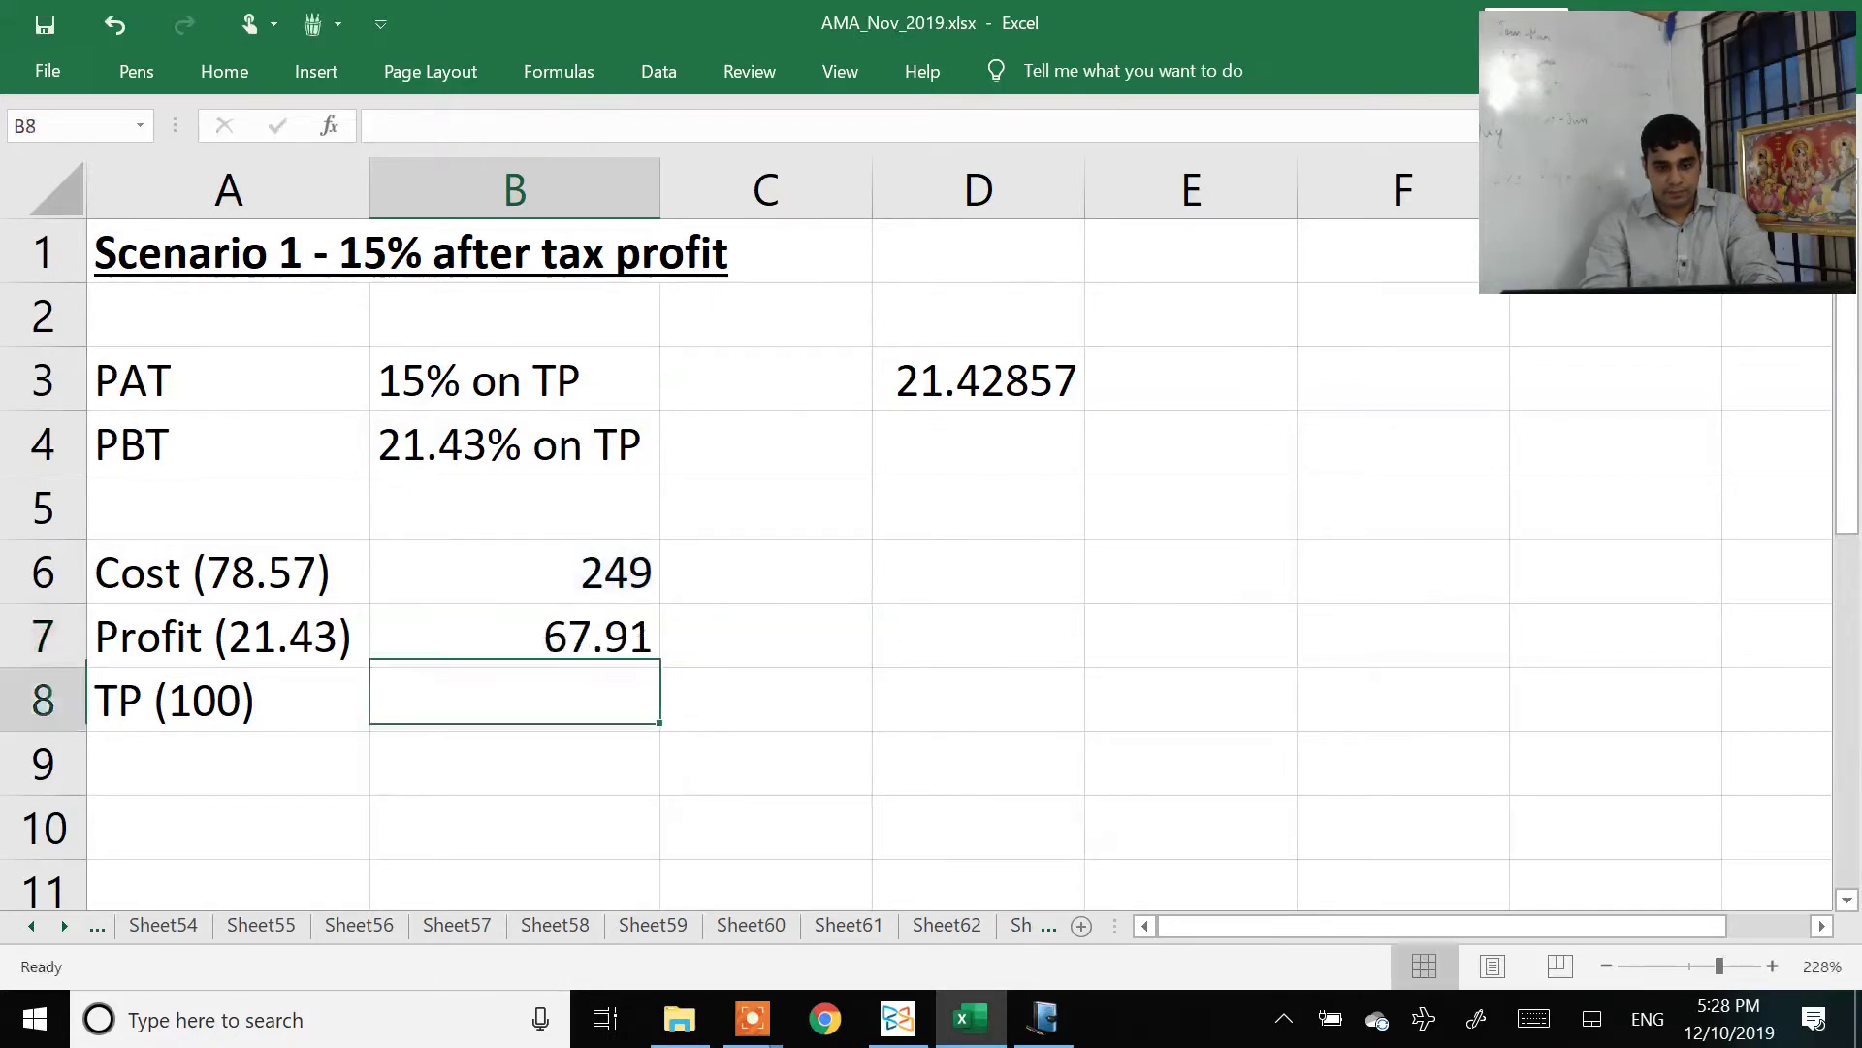
Step: Calculate the transfer price in B8 as the sum of cost and profit, =B6+B7
type("=")
key("Up")
key("Up")
type("+")
key("Up")
key("Return")
Step: Make the TP row bold in cells A8 and B8
left_click_drag(543, 699, 185, 700)
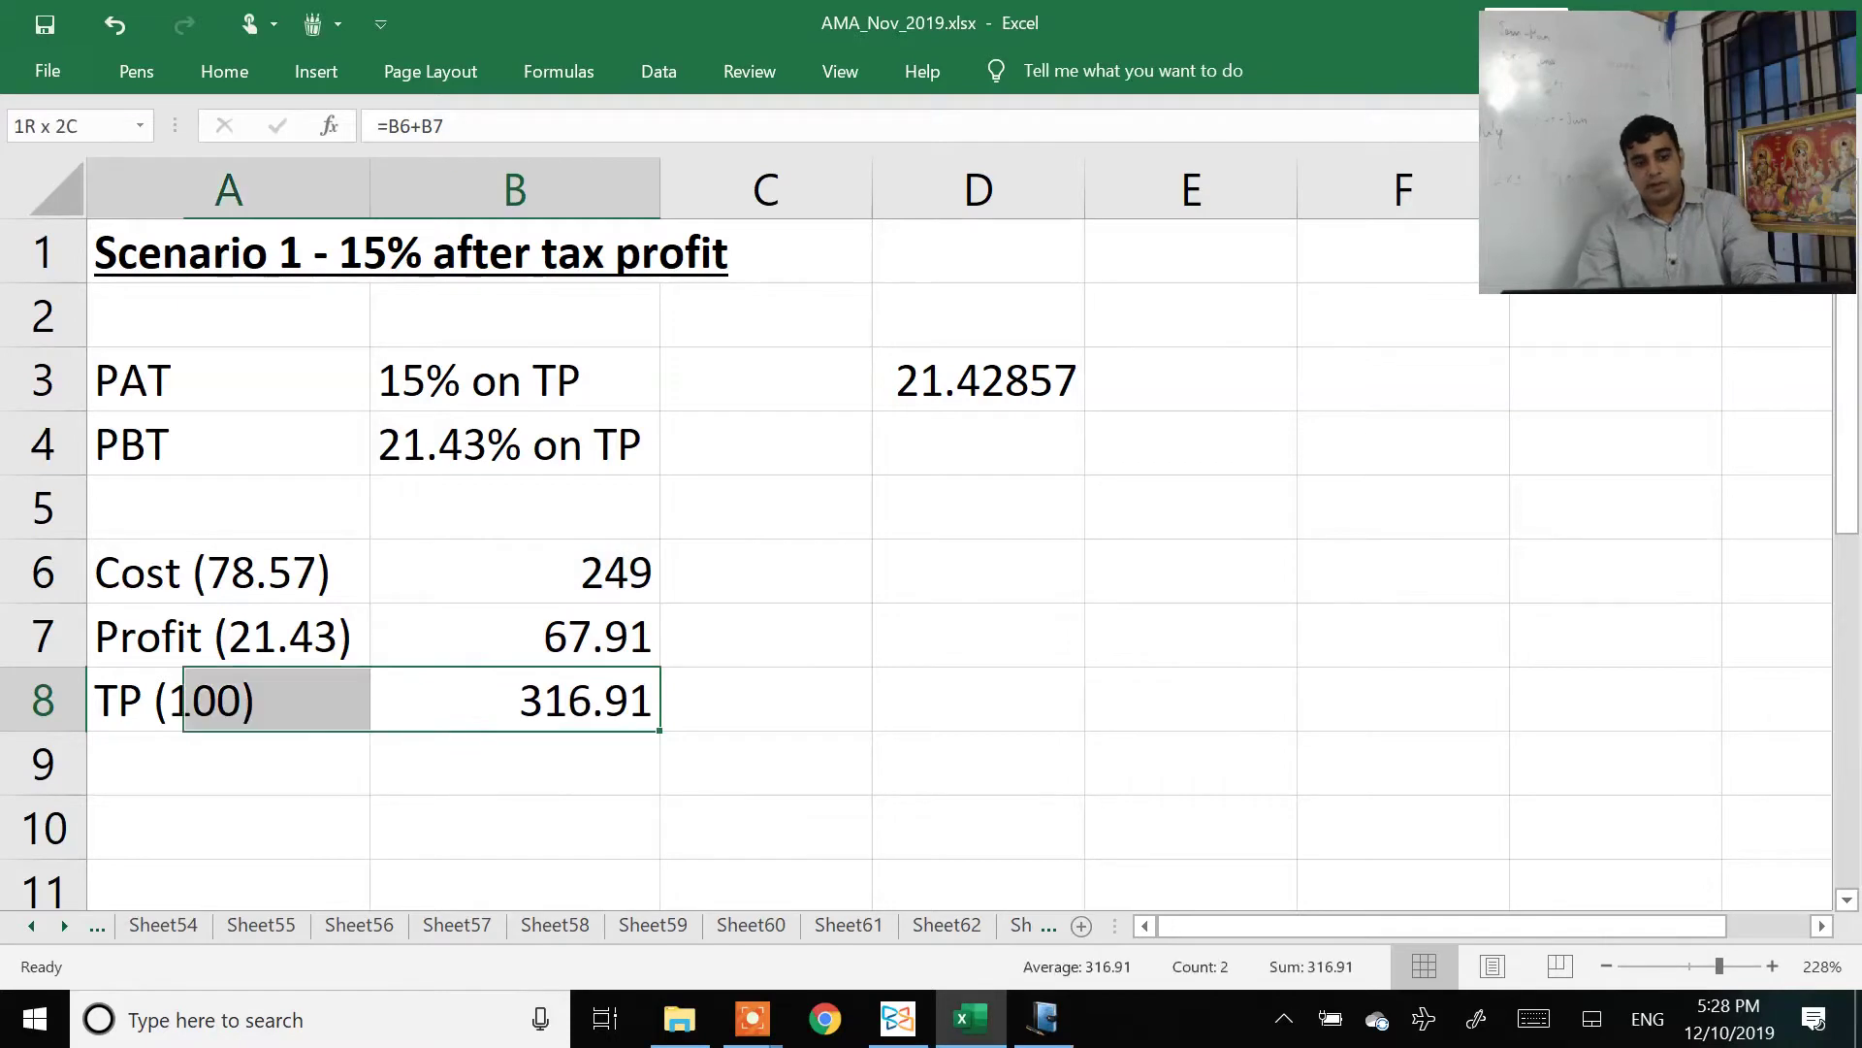
key("ctrl+b")
left_click(184, 700)
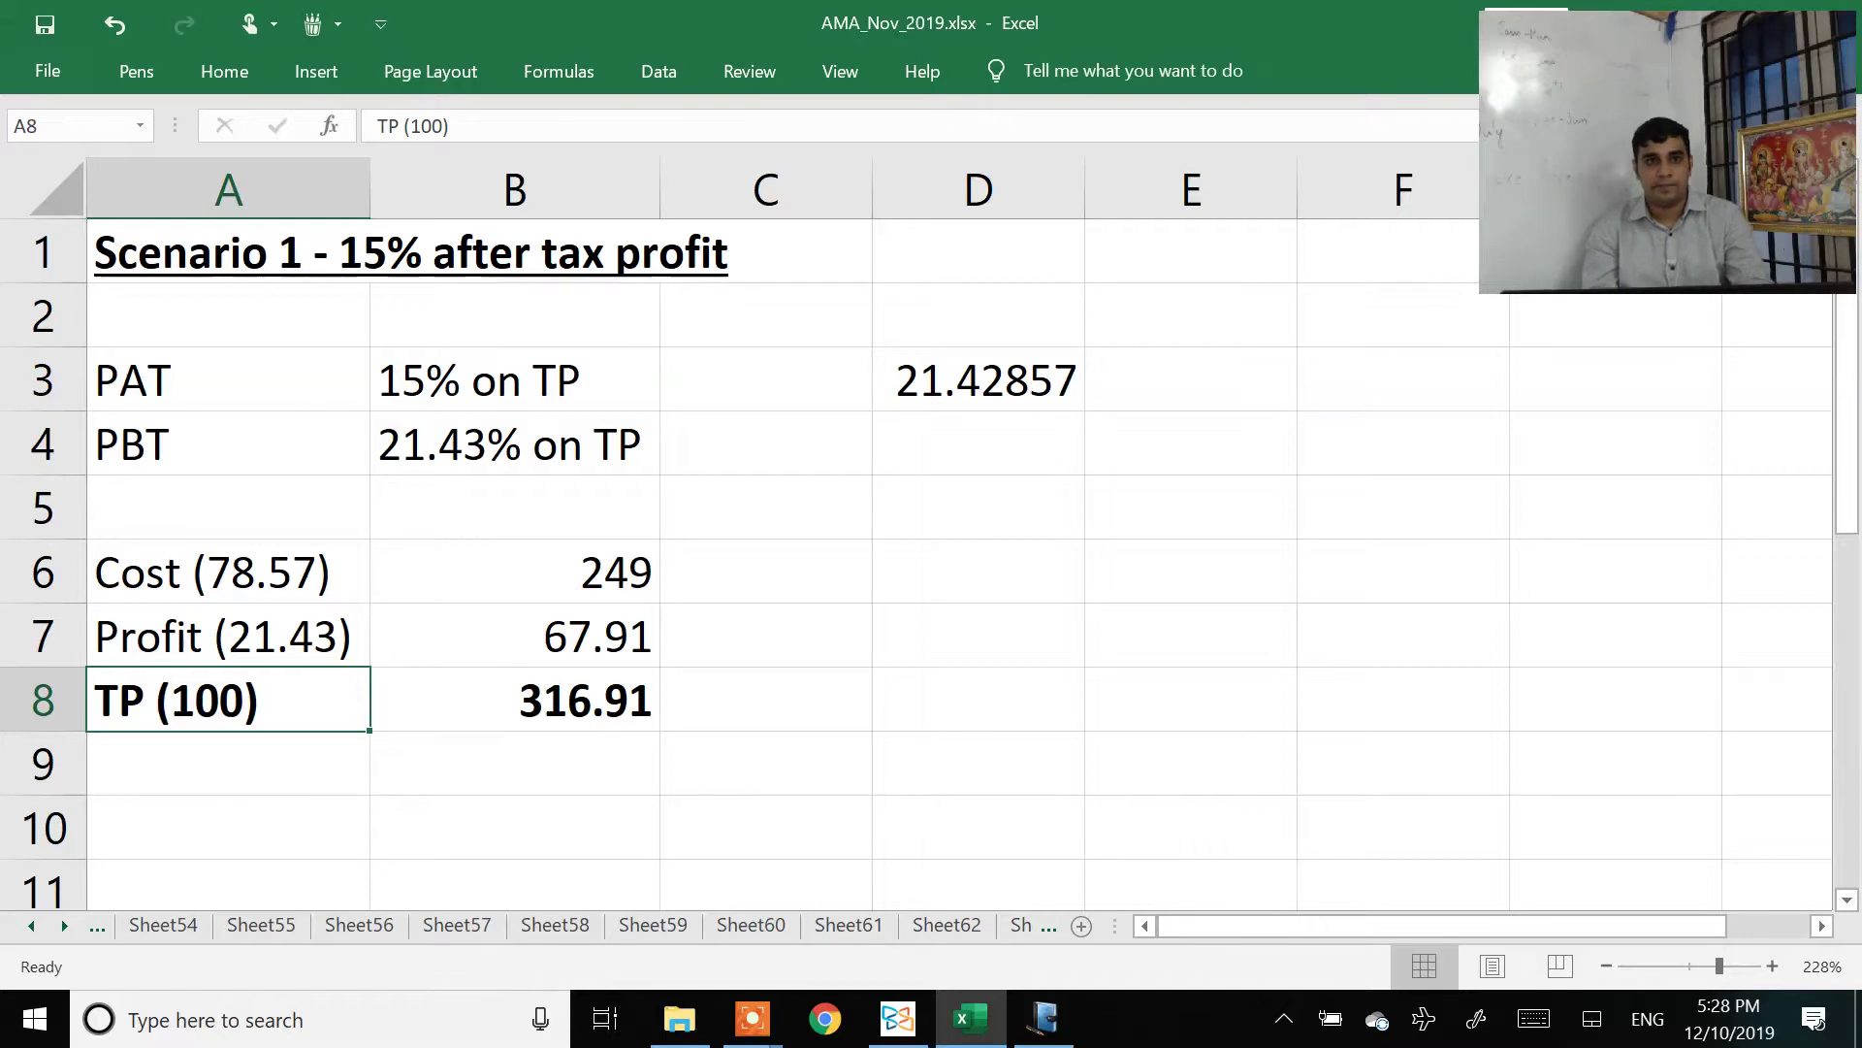
Step: Switch to the PDF question and circle requirement (ii), 20% Return on Investment (After Tax), in red ink
key("alt+Tab")
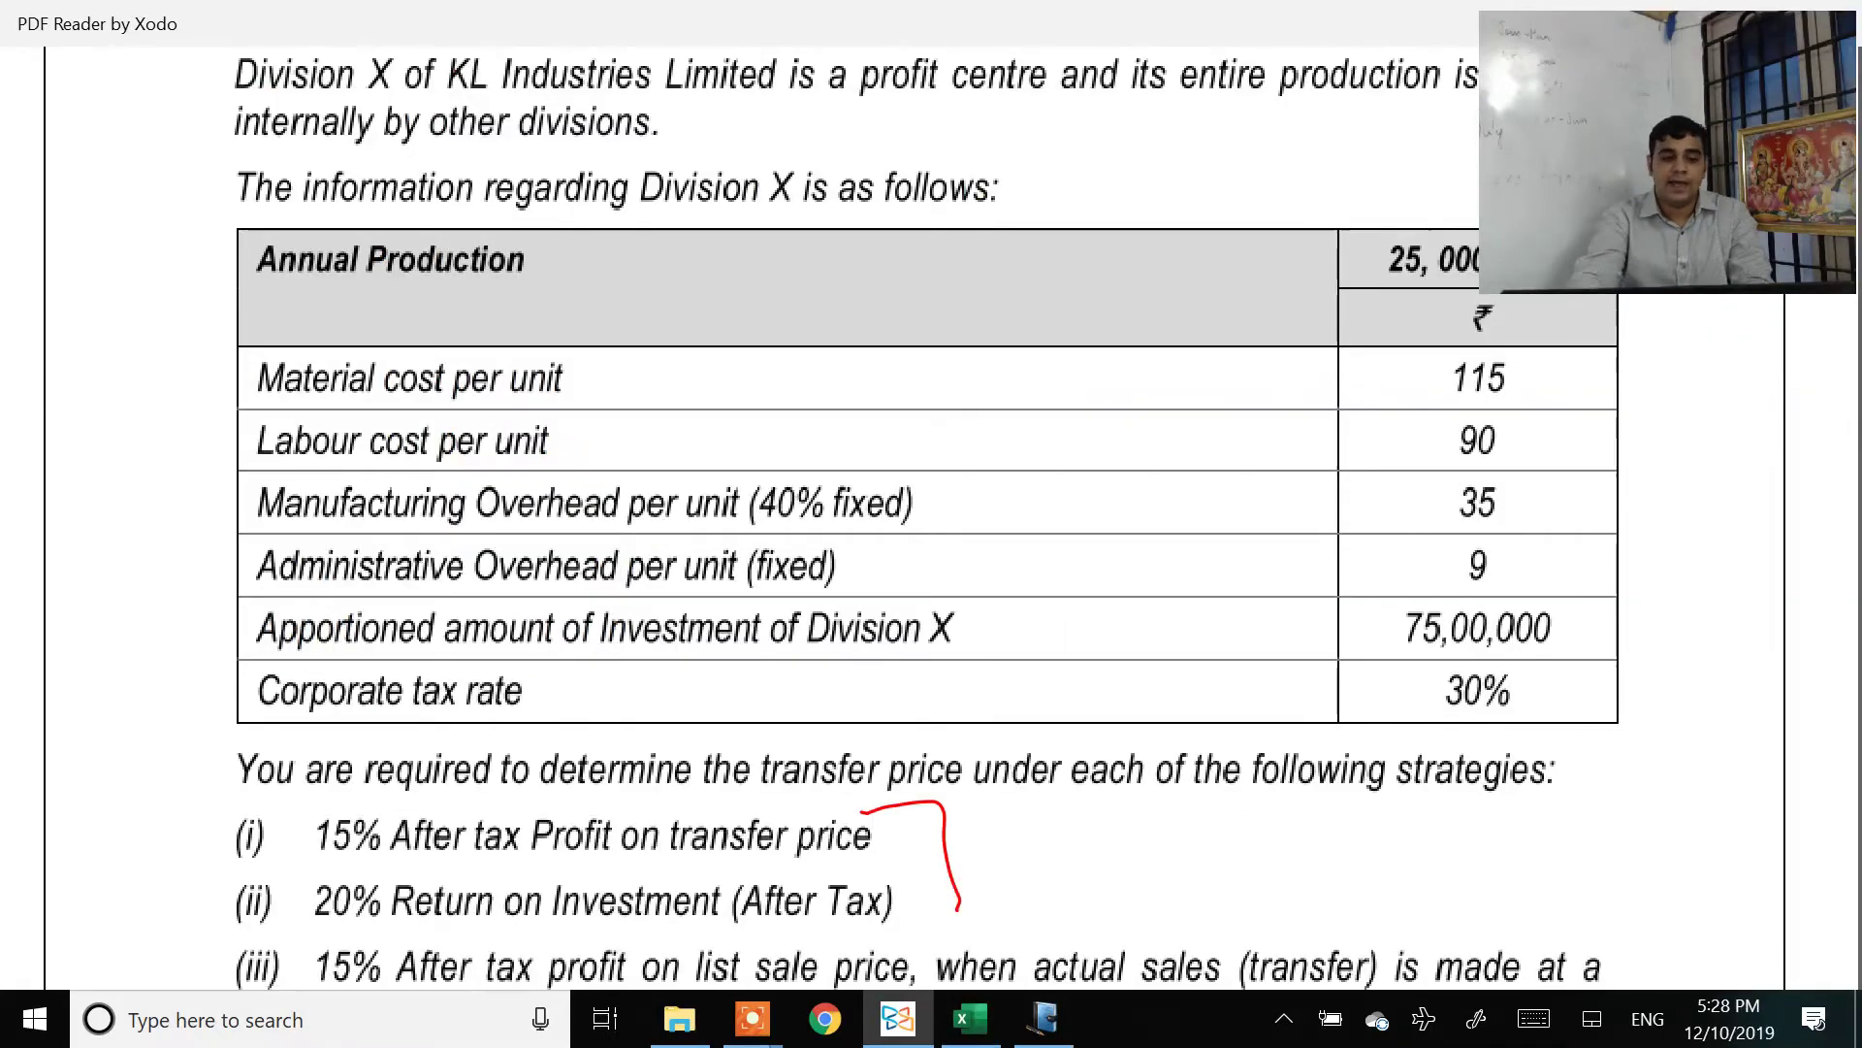
scroll(946, 522, "down", 1)
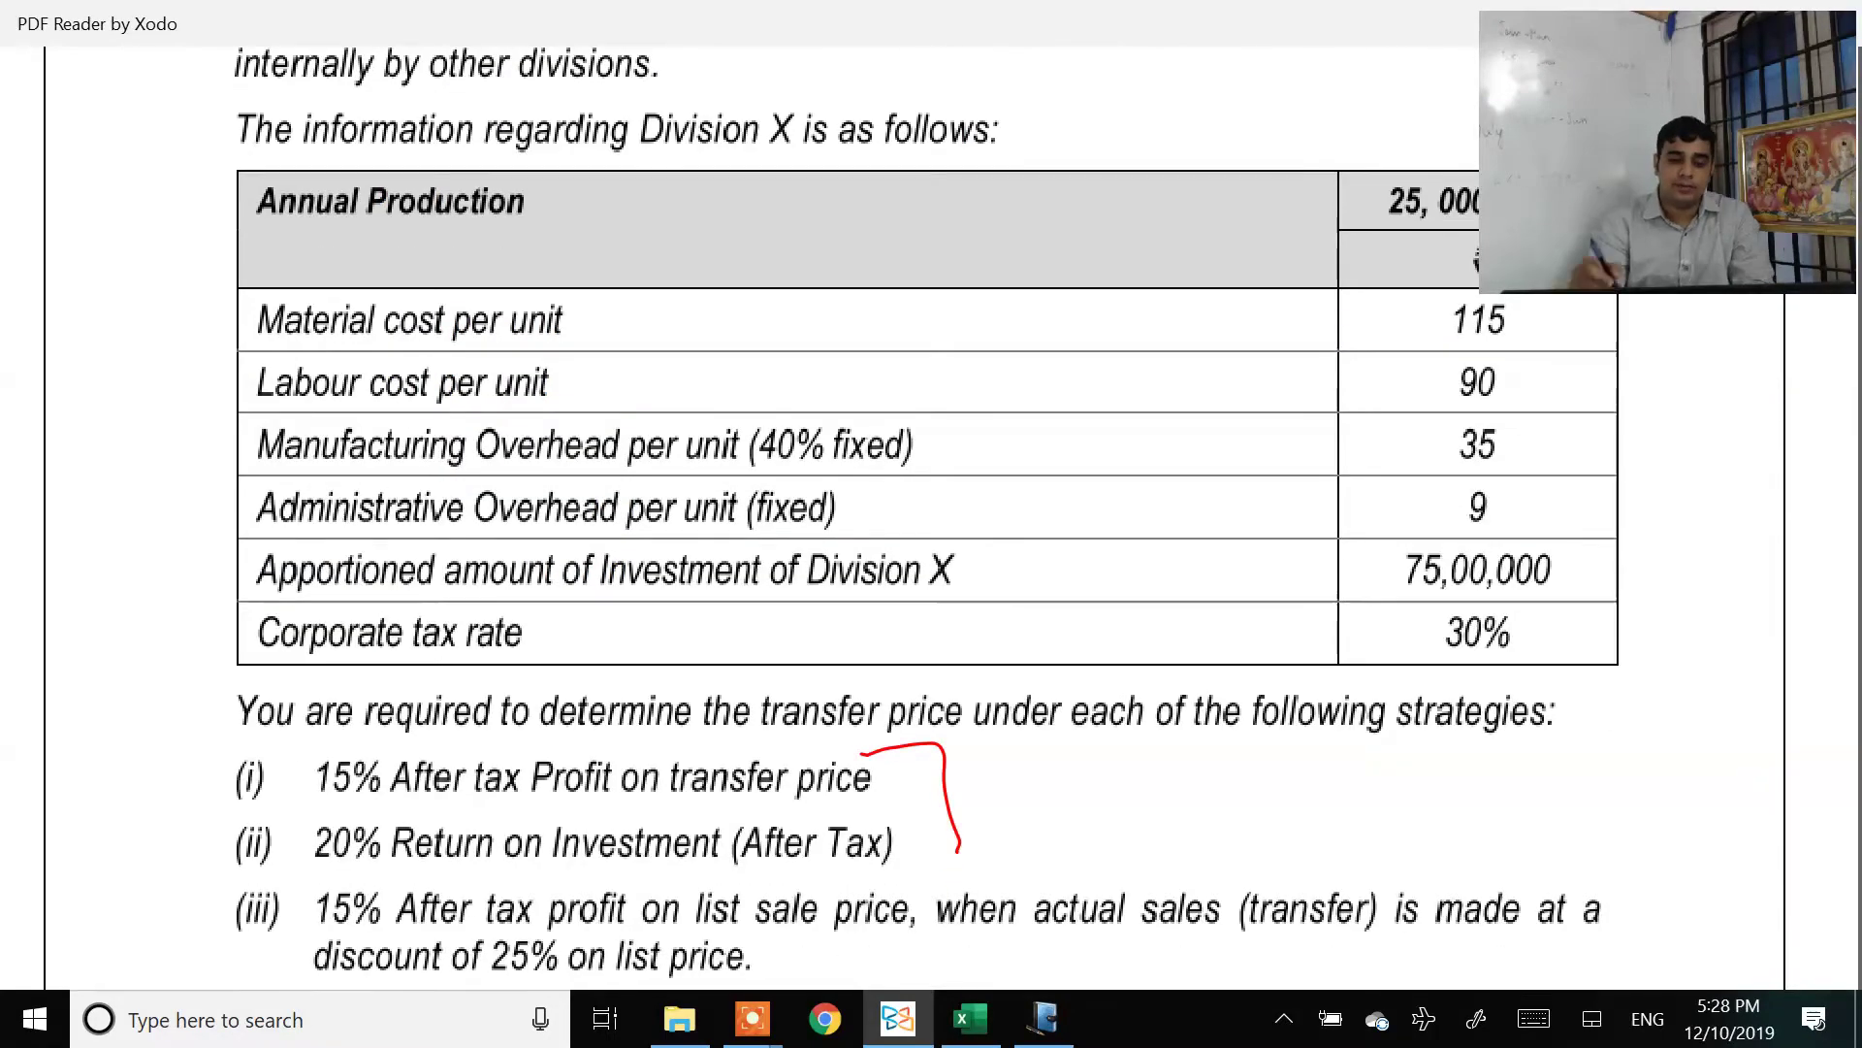
mouse_move(373, 804)
left_mouse_down()
mouse_move(376, 883)
mouse_move(791, 880)
mouse_move(902, 810)
mouse_move(541, 797)
mouse_move(305, 820)
left_mouse_up()
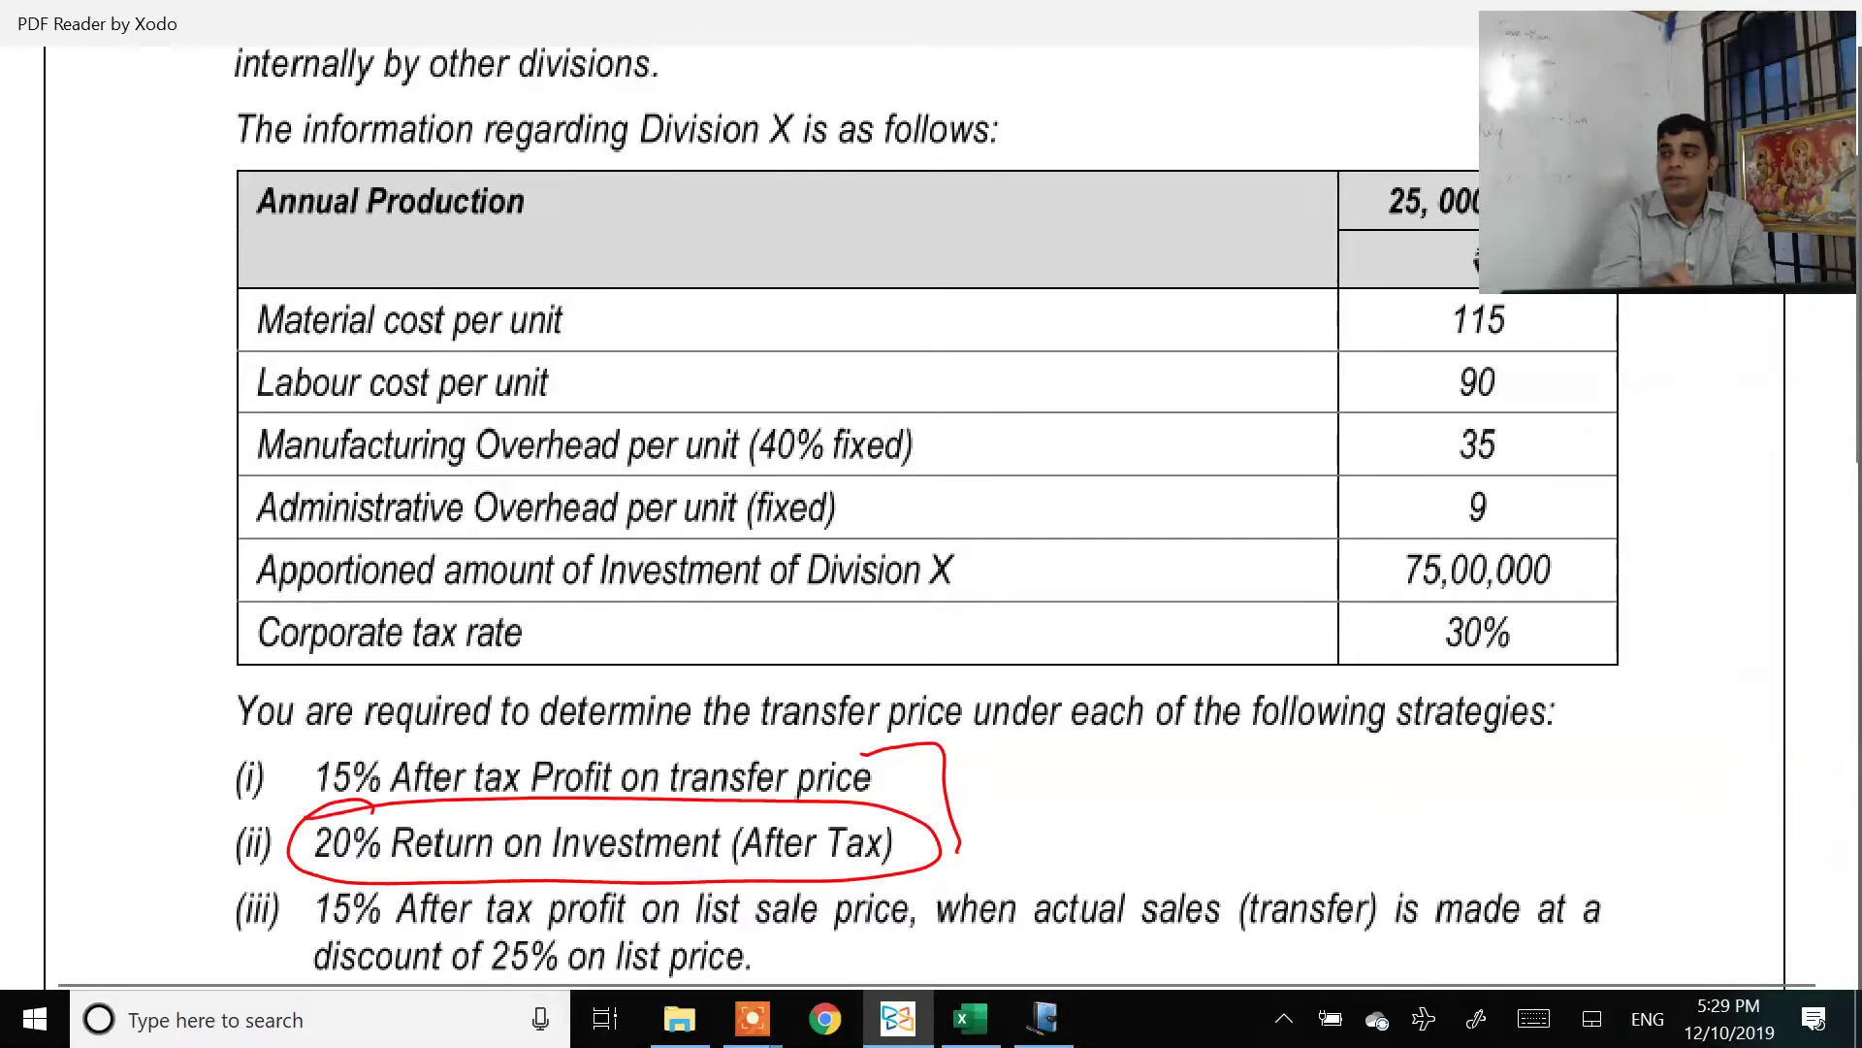
Step: Return to the Excel workbook and add the bold, underlined heading "Scenario 2 - 20% ROI (after tax)" in cell A10
key("alt+Tab")
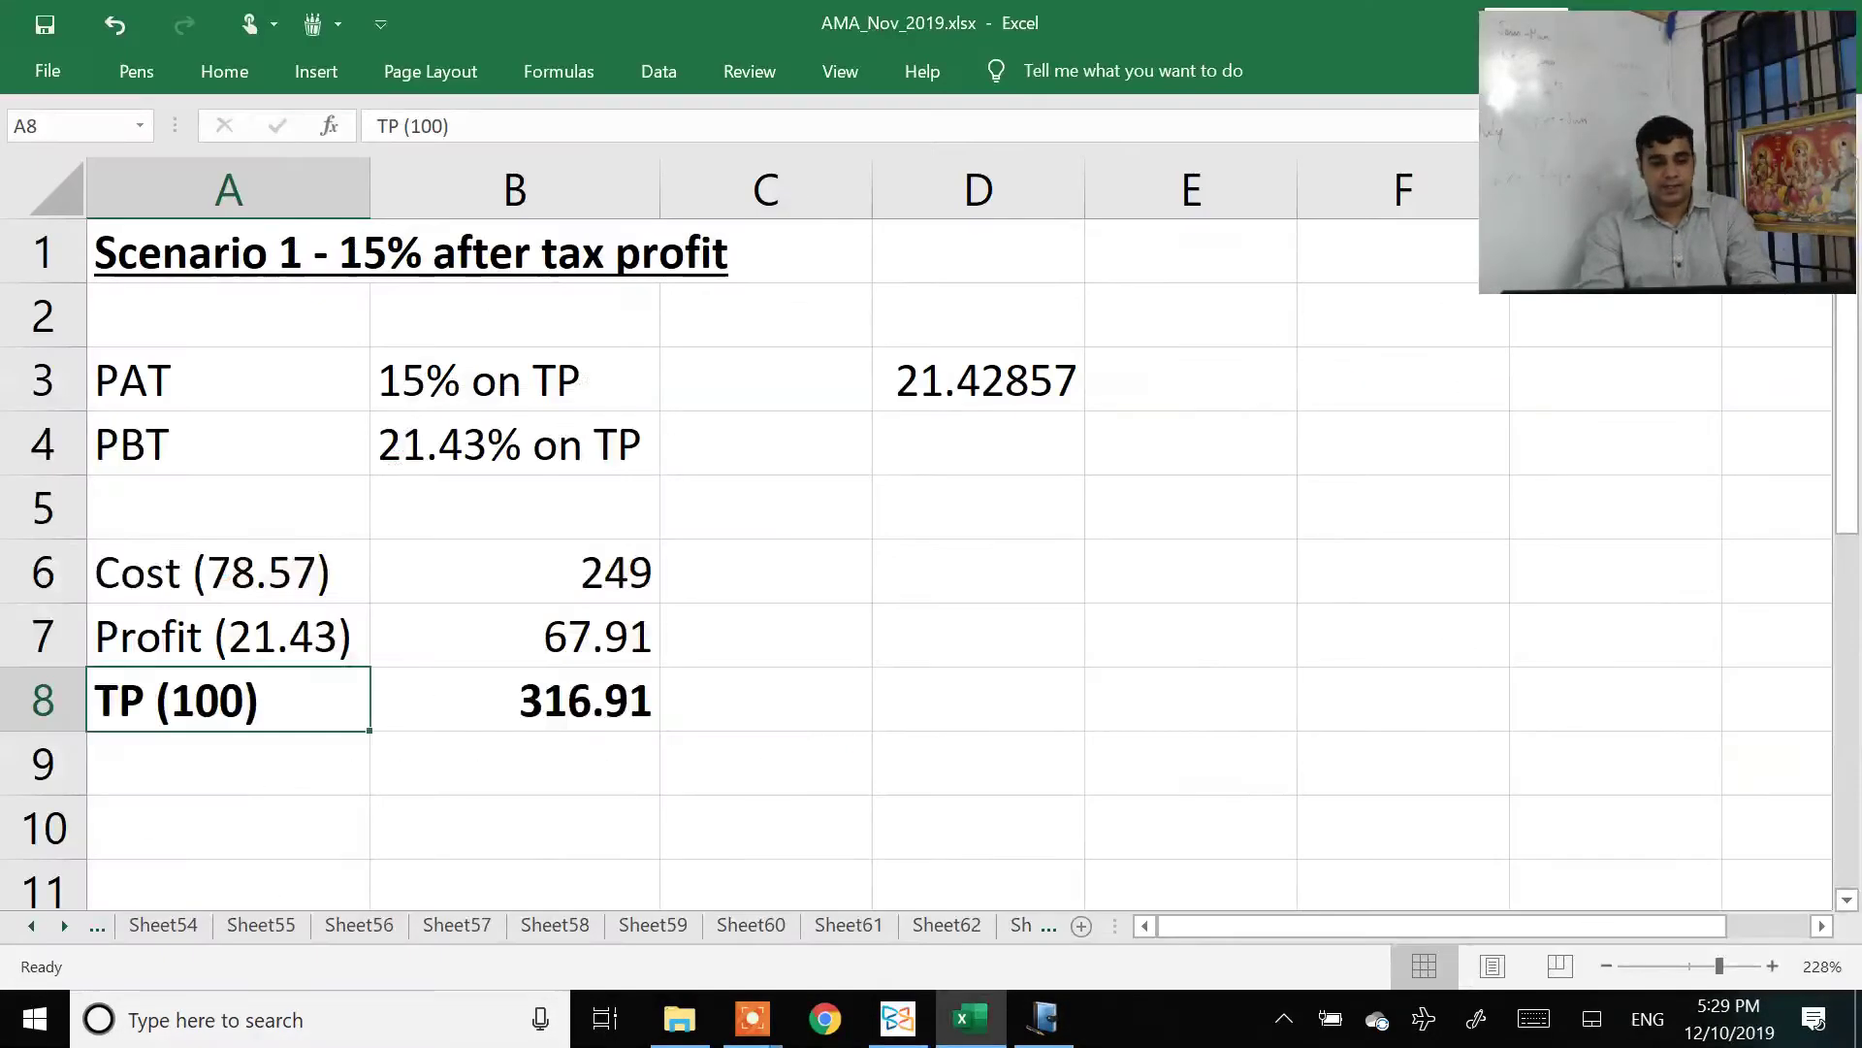
left_click(227, 827)
type("Scenario 2 - 20%")
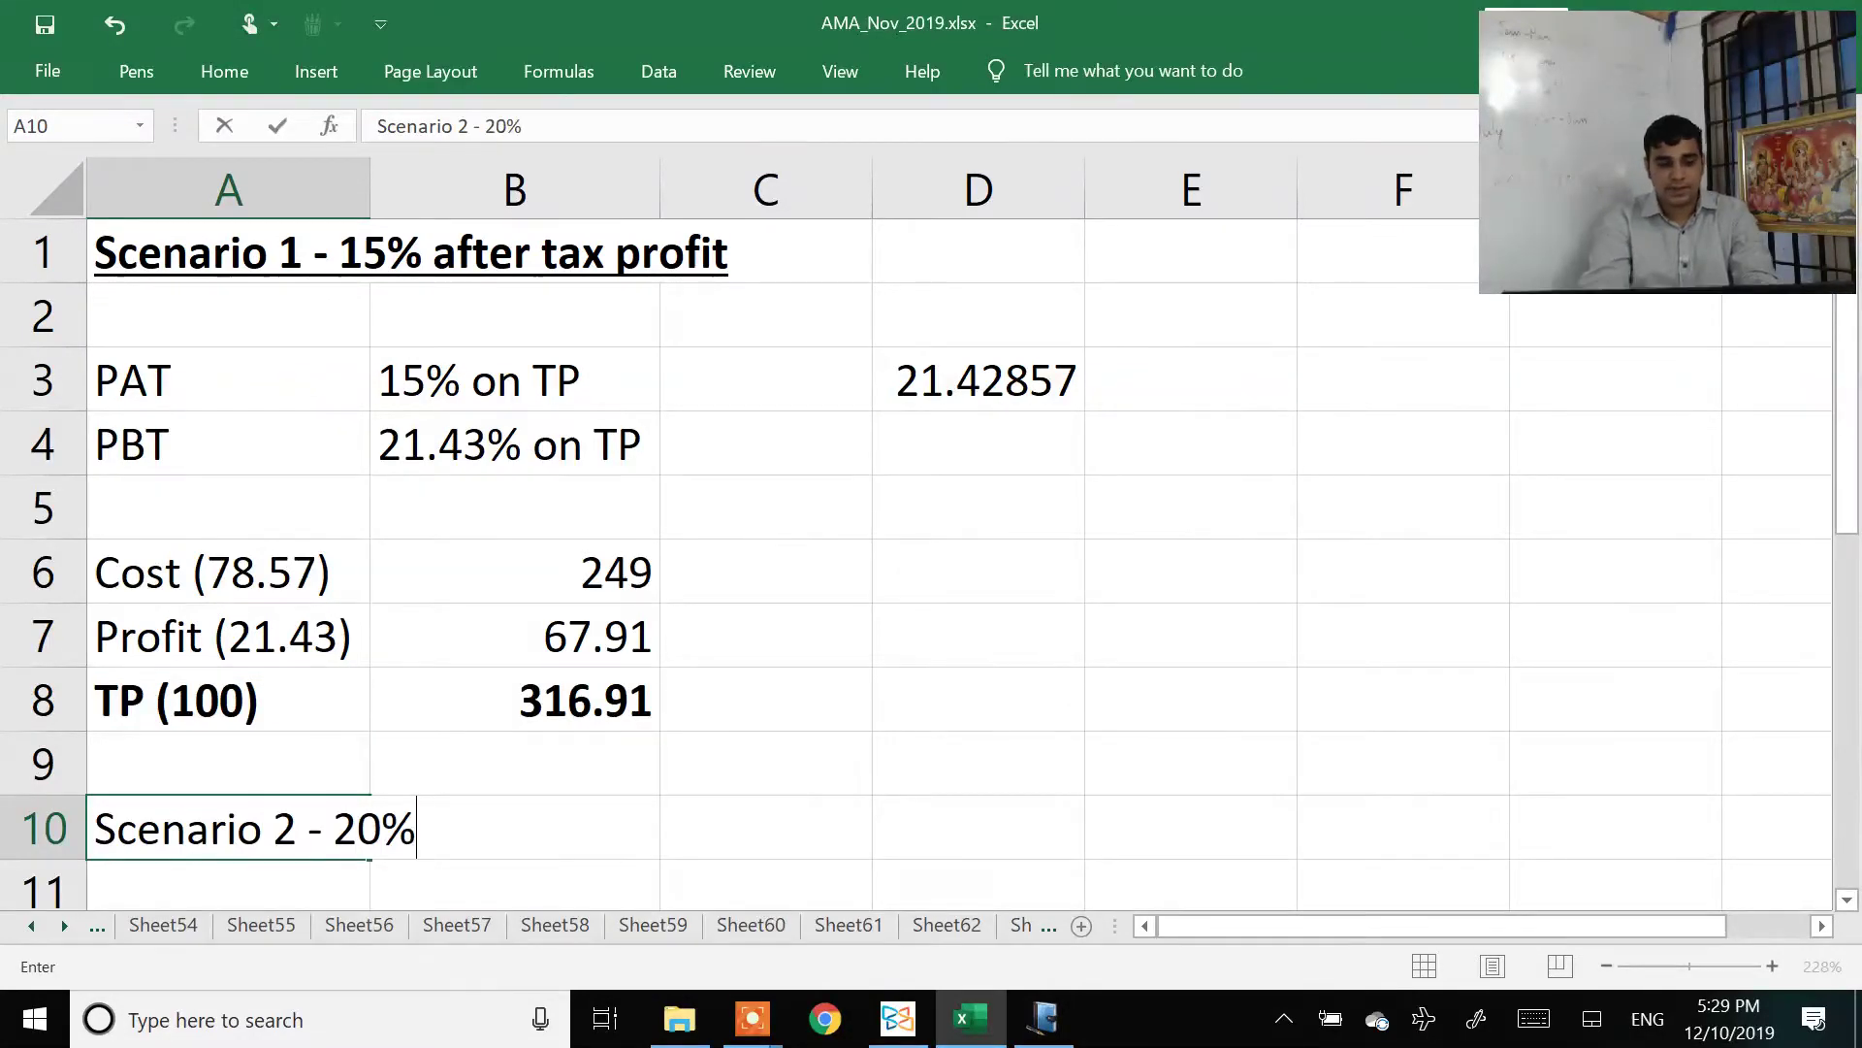
type(" ROI (after")
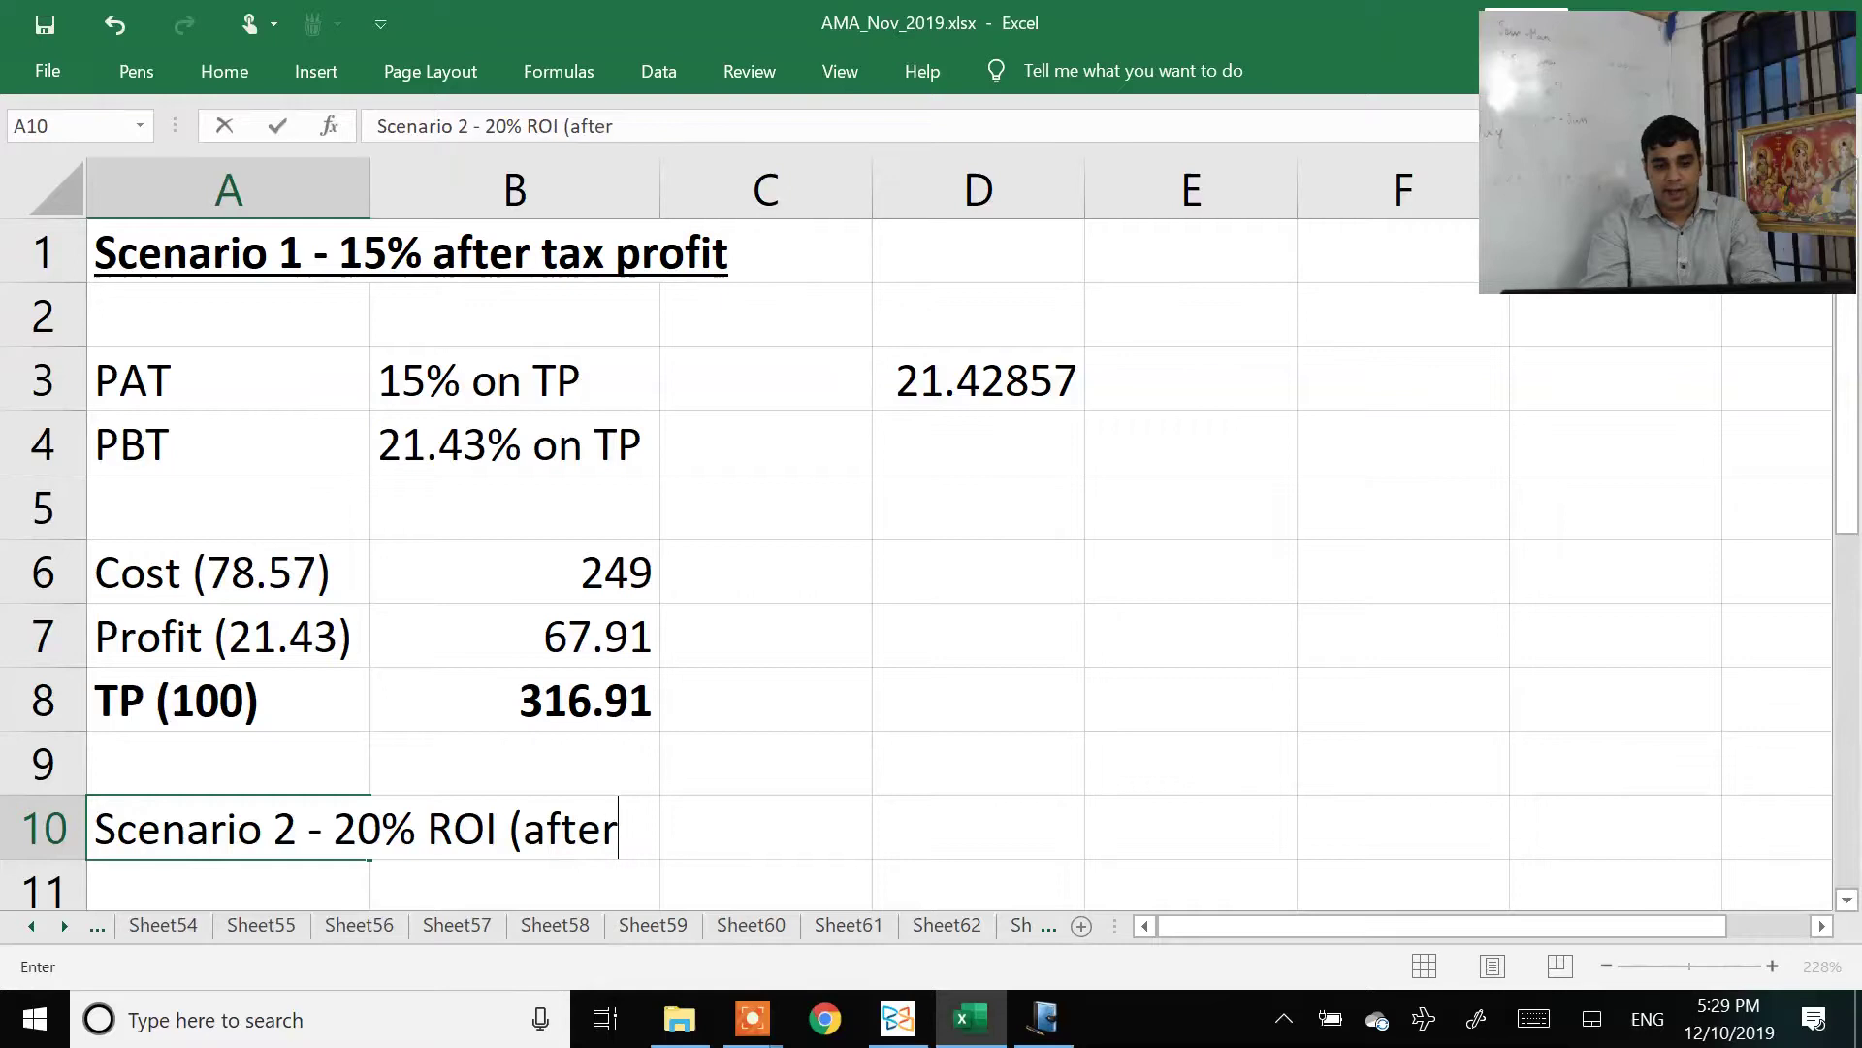
type(" tax)")
key("Return")
key("Up")
key("ctrl+b")
key("ctrl+u")
Step: Enter the row label PAT in cell A12 under the Scenario 2 heading
key("Down")
key("Down")
key("Down")
key("Down")
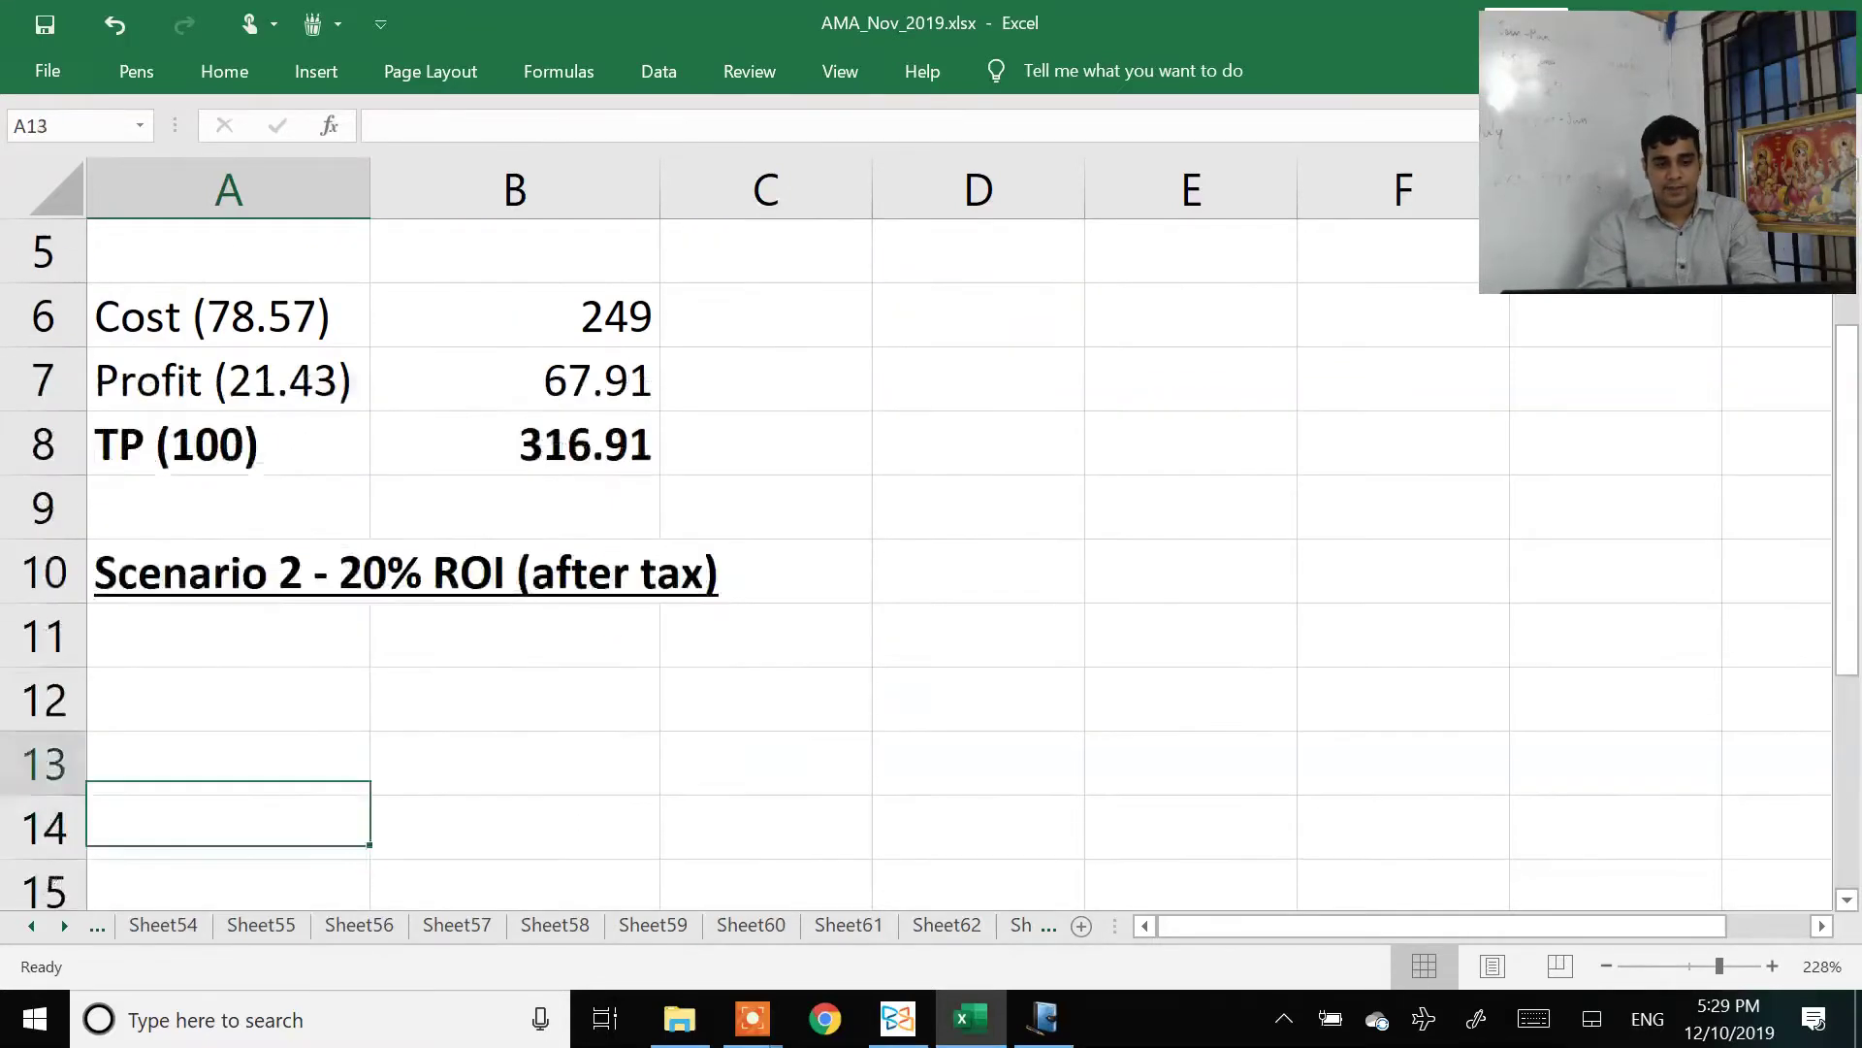
key("Up")
key("Up")
key("Up")
key("Down")
type("PAT")
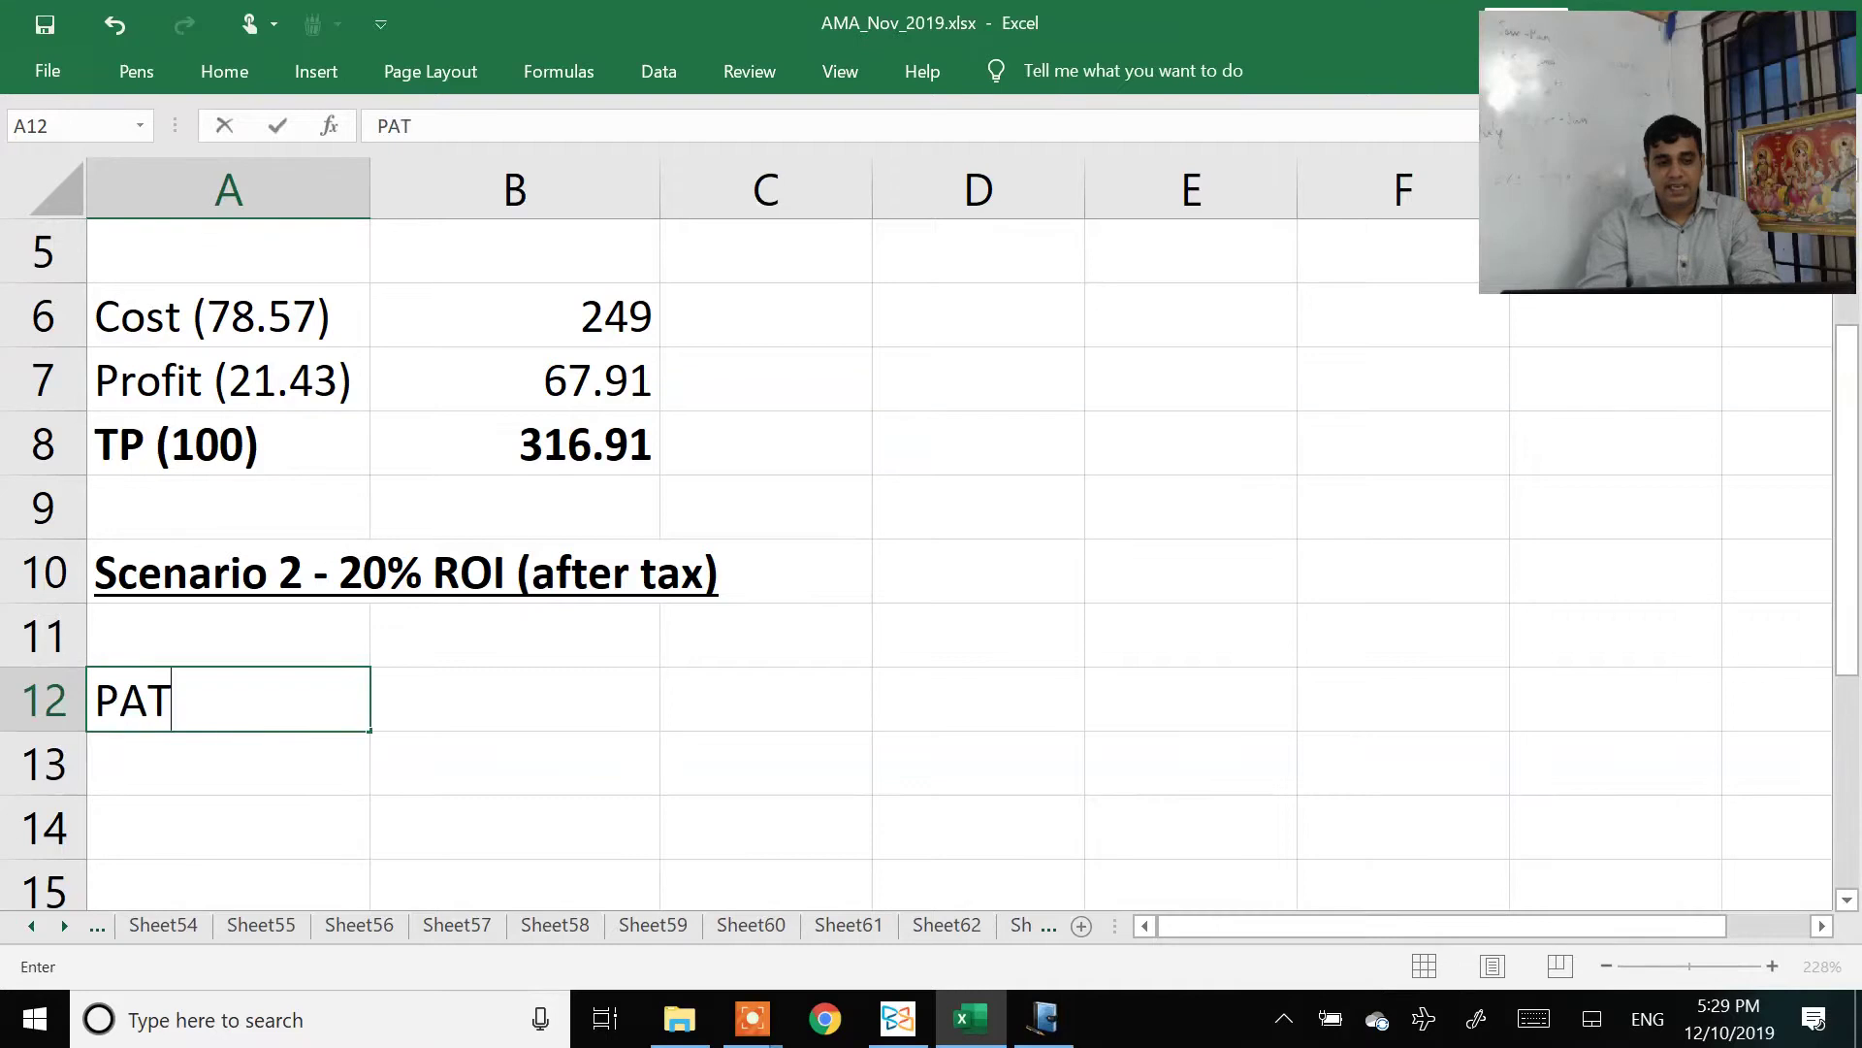
key("Return")
Step: Enter the PAT amount in cell B12 with the formula =7500000*20%
key("Right")
key("Up")
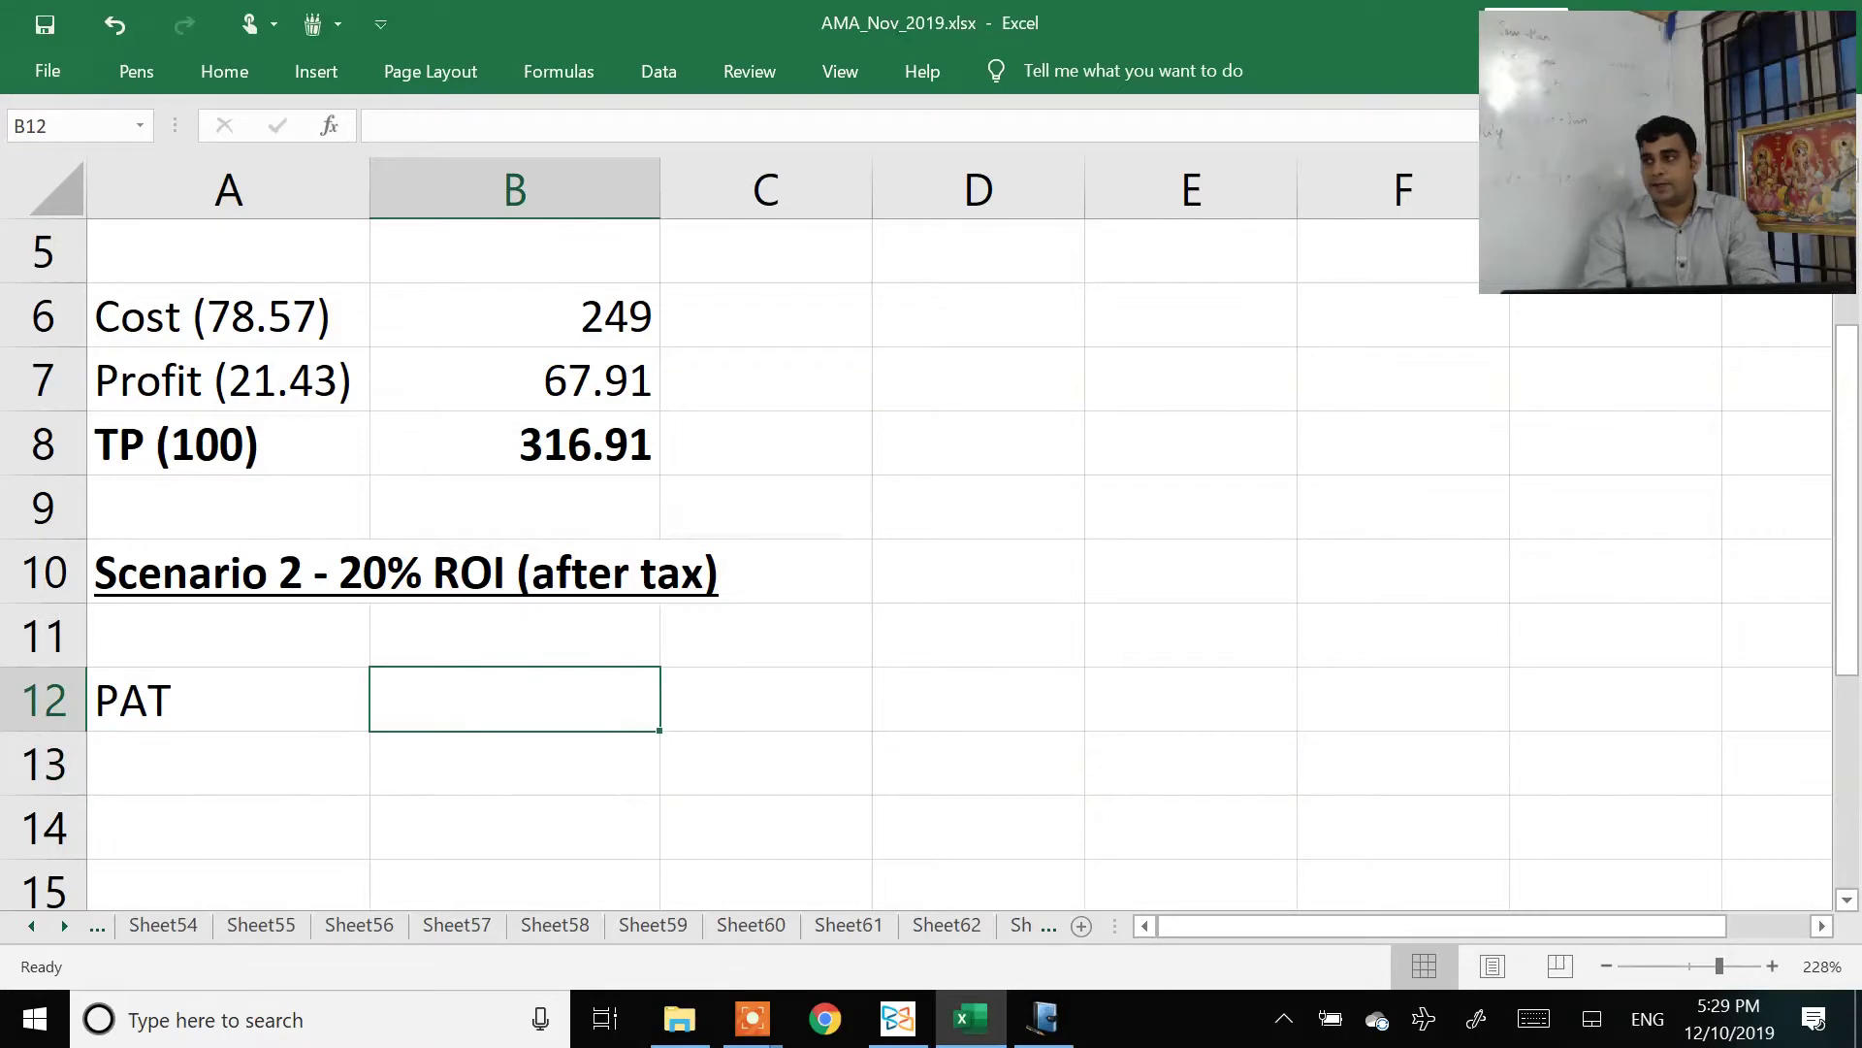
type("=7")
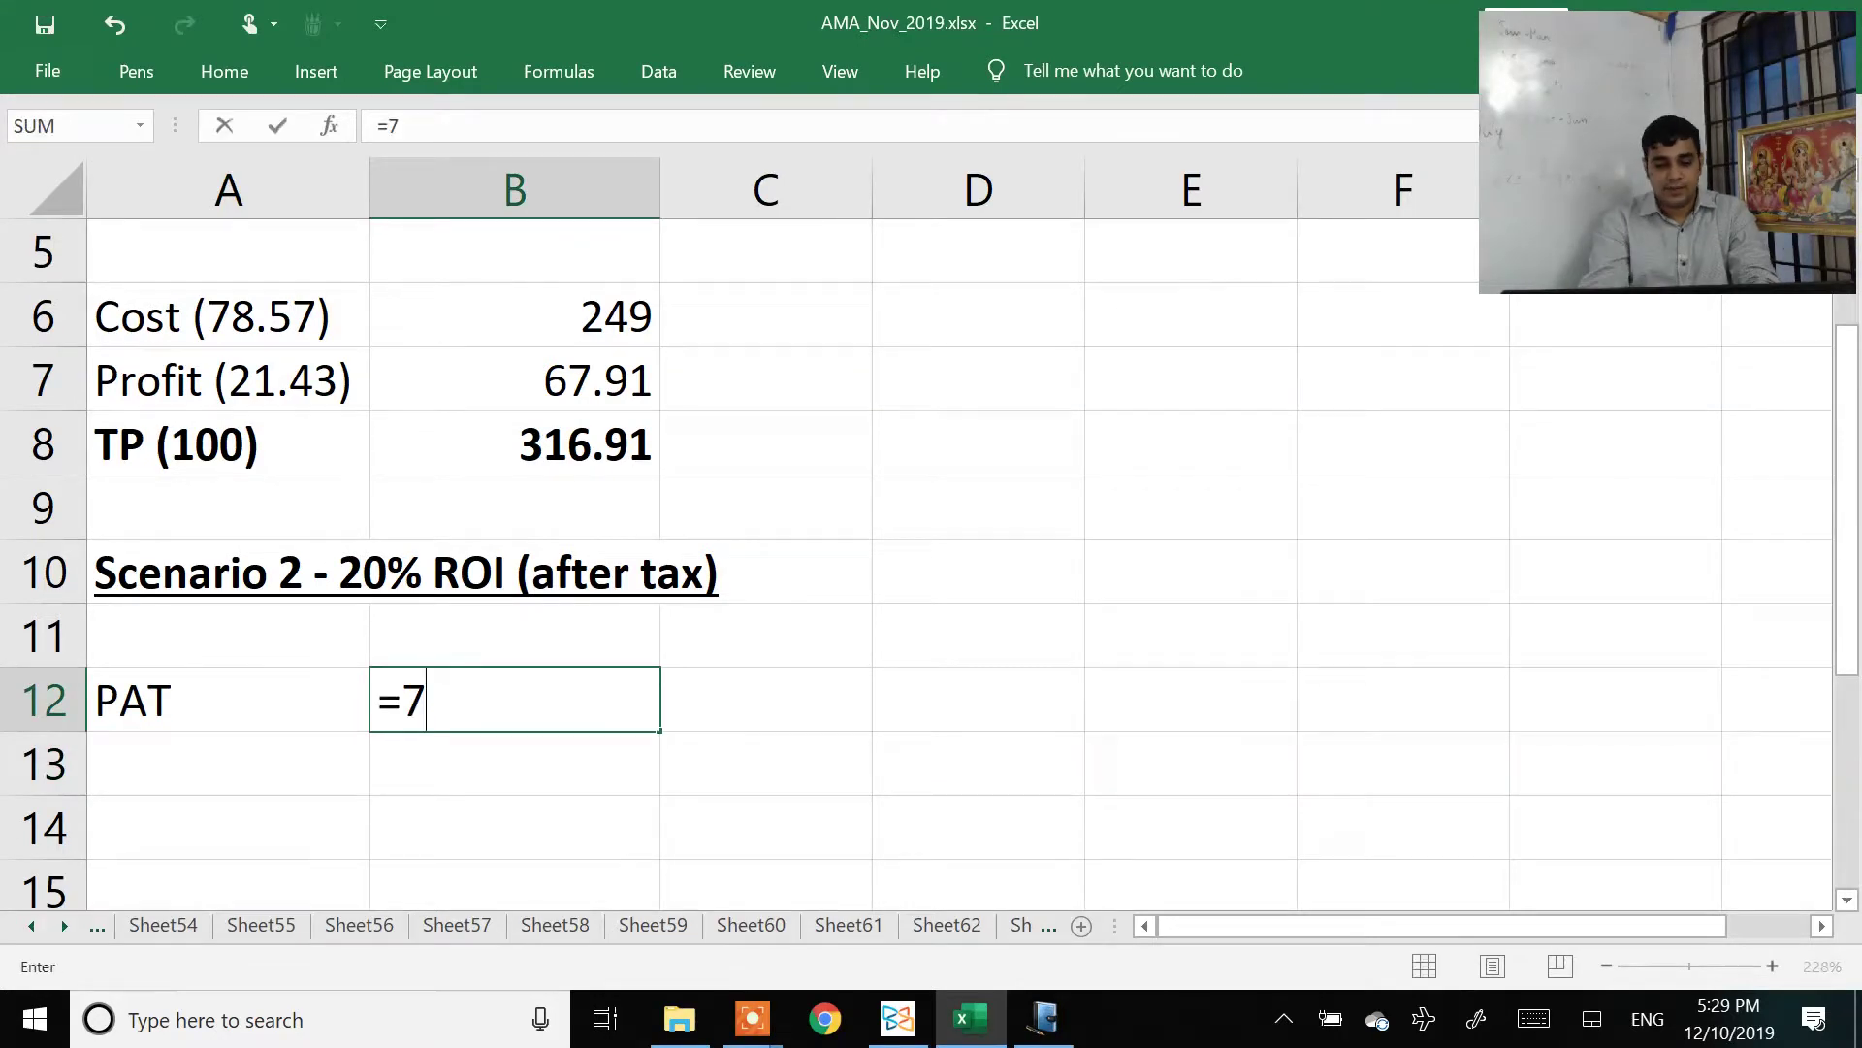
type("500000*20%")
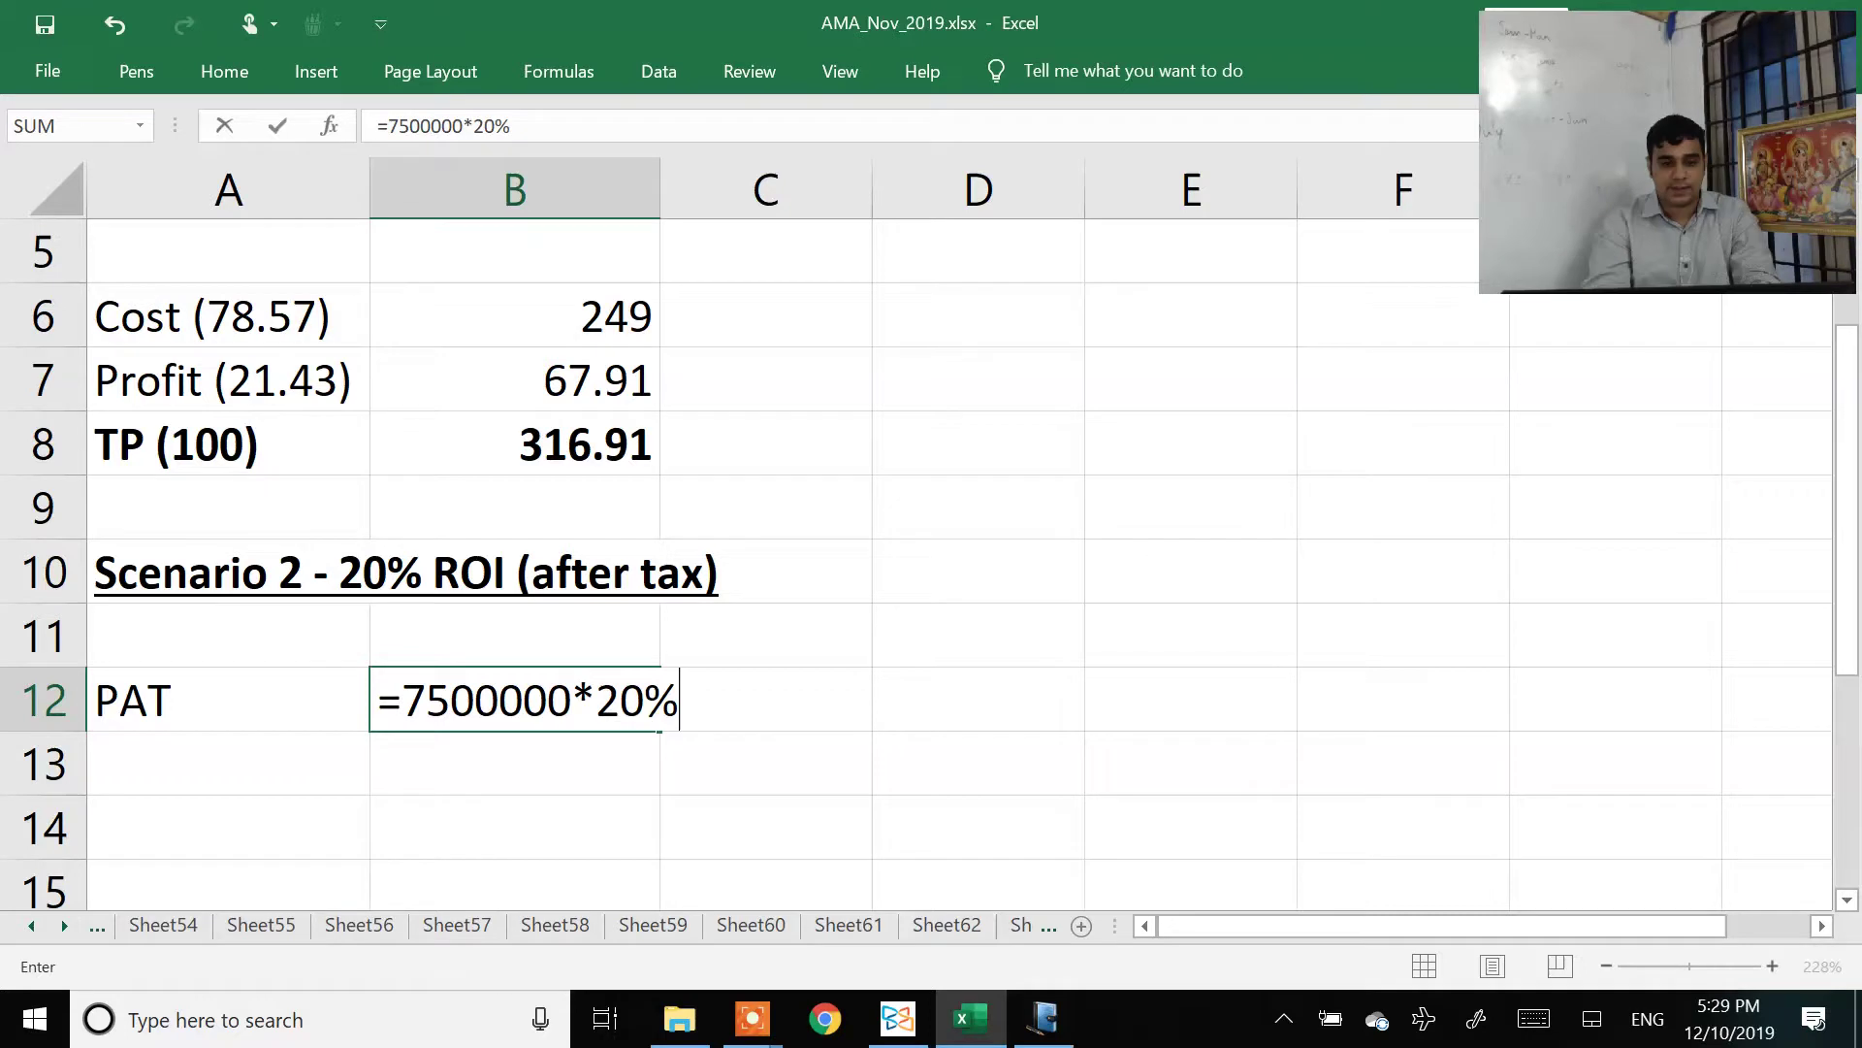
key("Return")
Step: Add the row label PBT in A13 and calculate it in B13 with =ROUND(B12/0.7,0)
key("Left")
type("PBT")
key("Return")
left_click(514, 763)
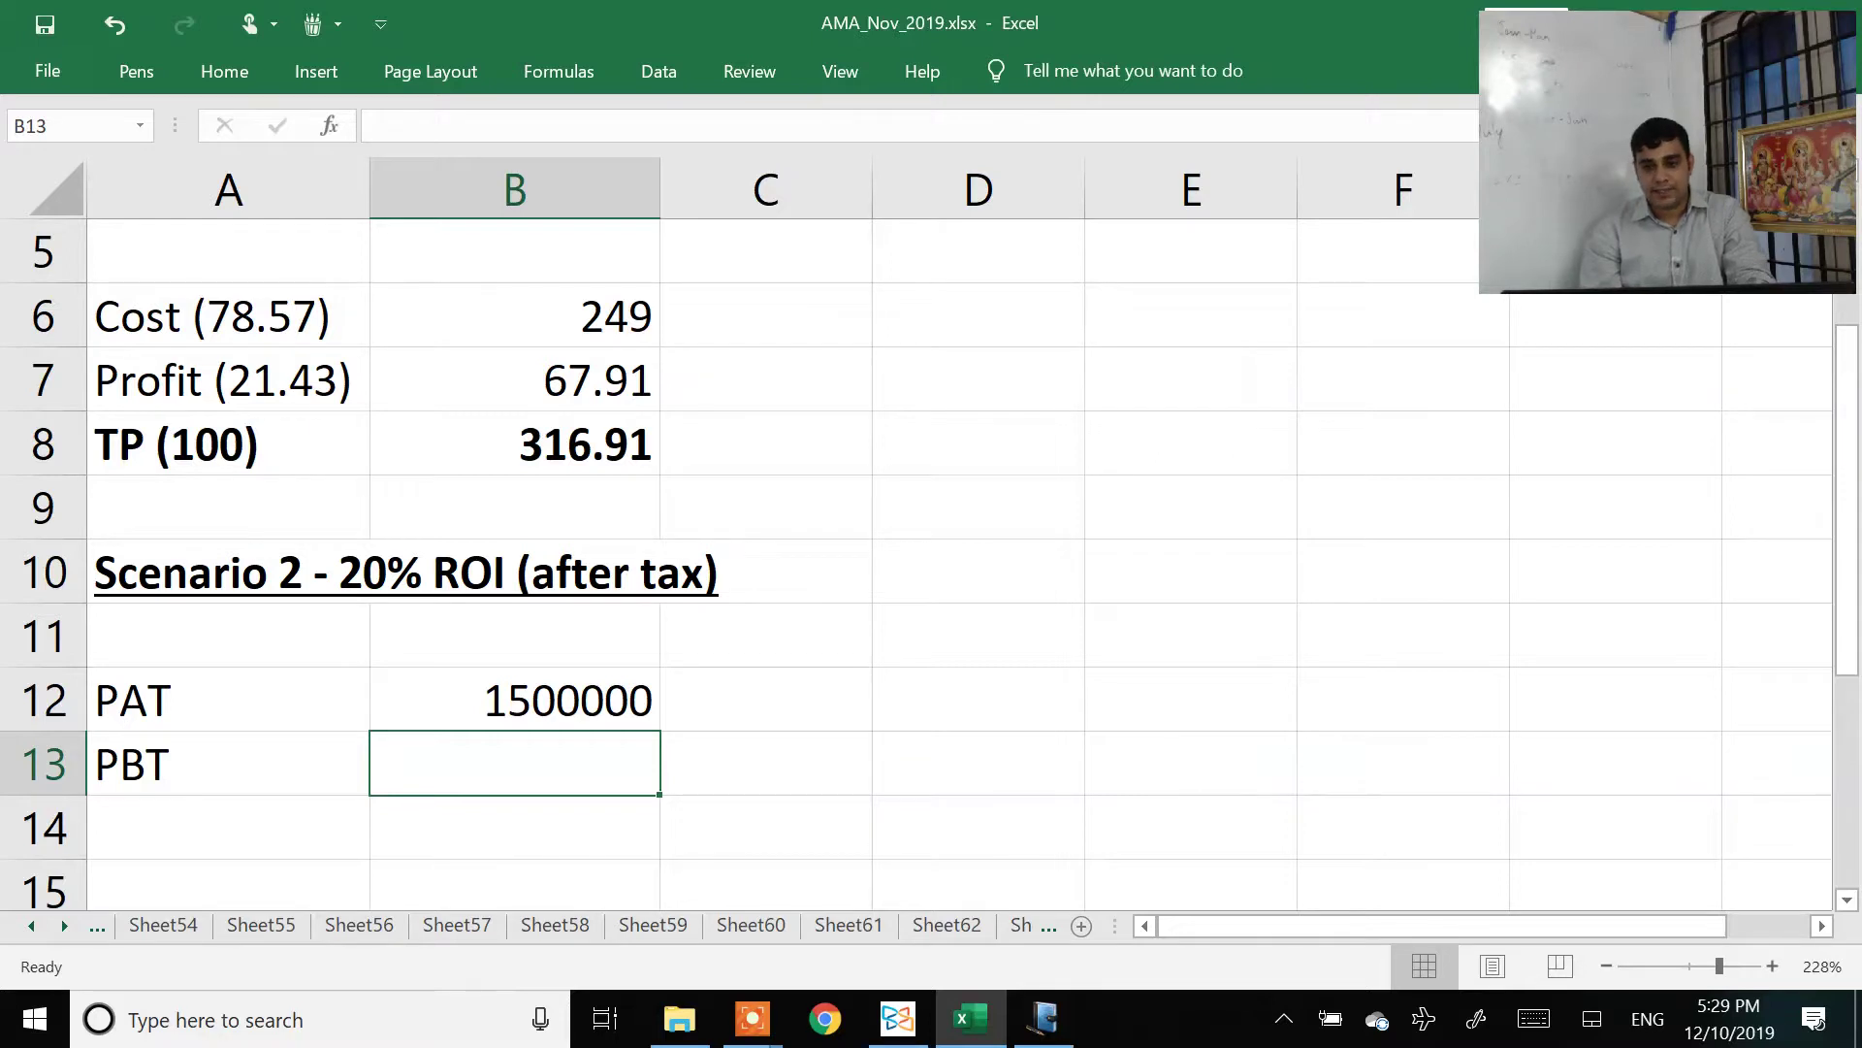
type("=round(")
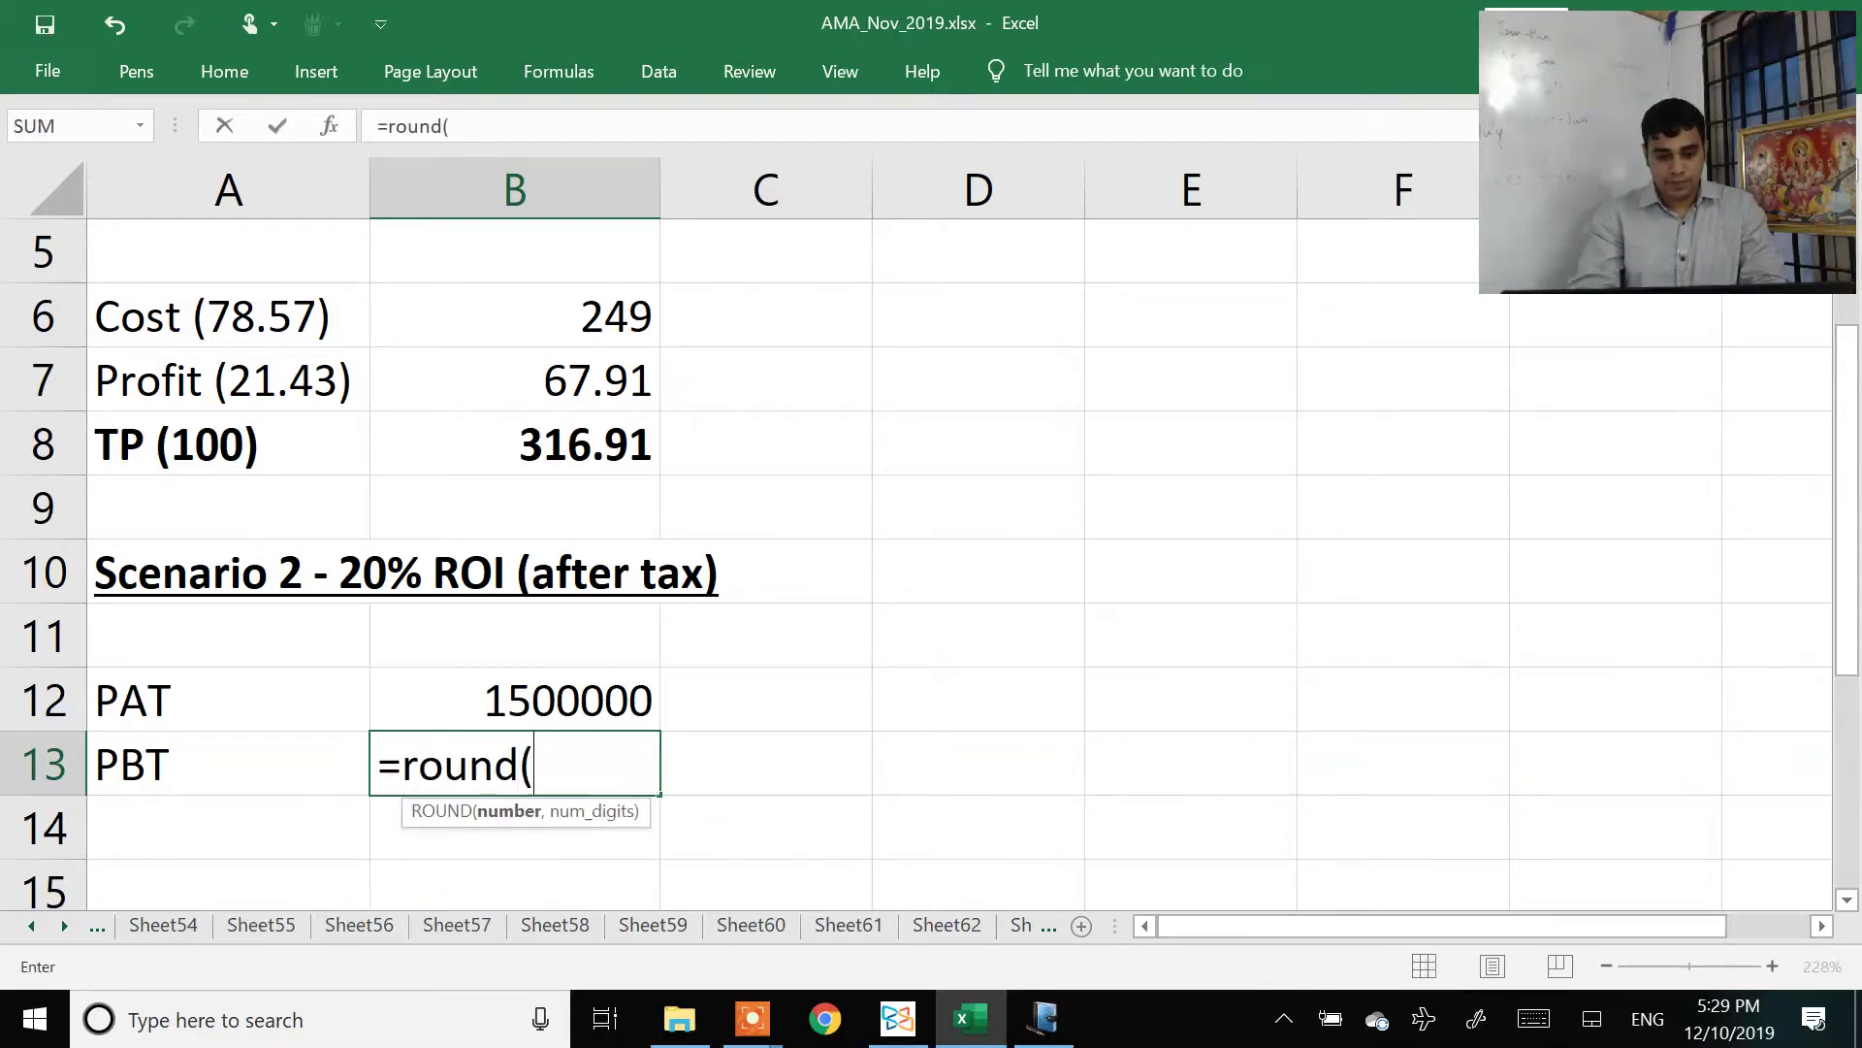
key("Up")
type("/")
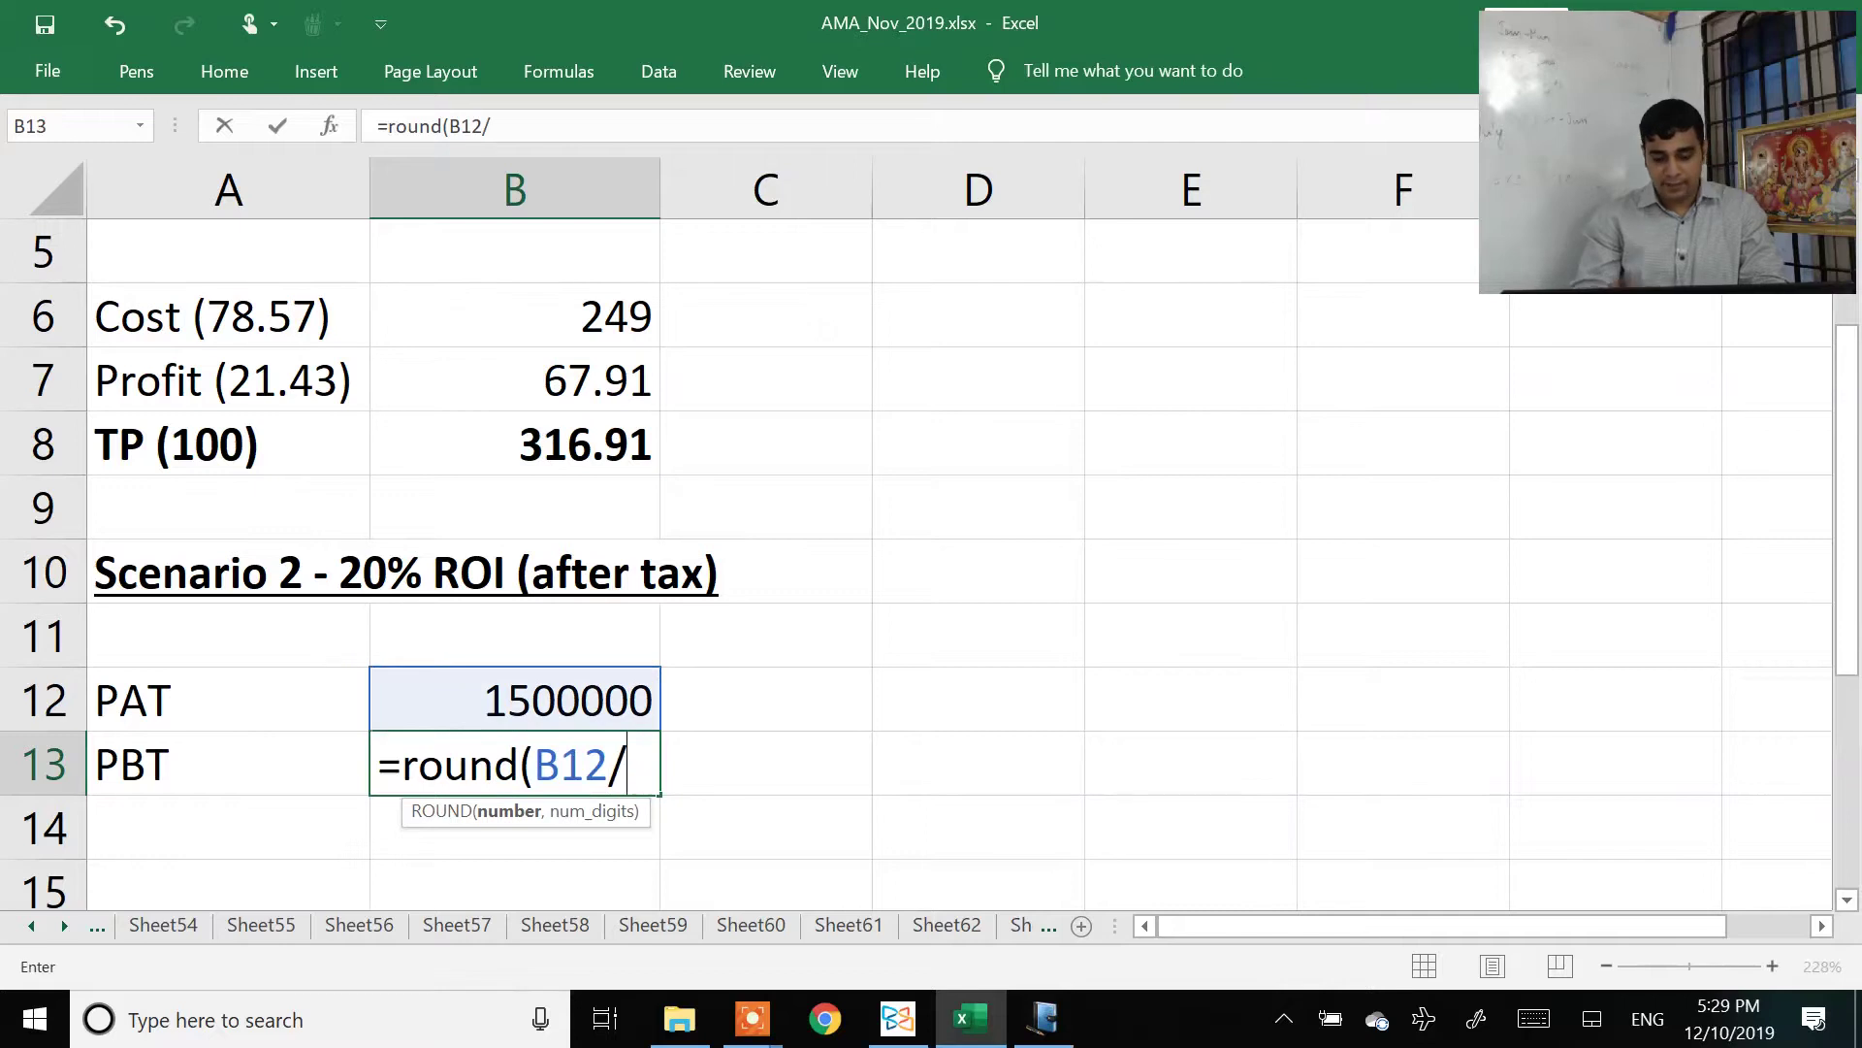
type("0")
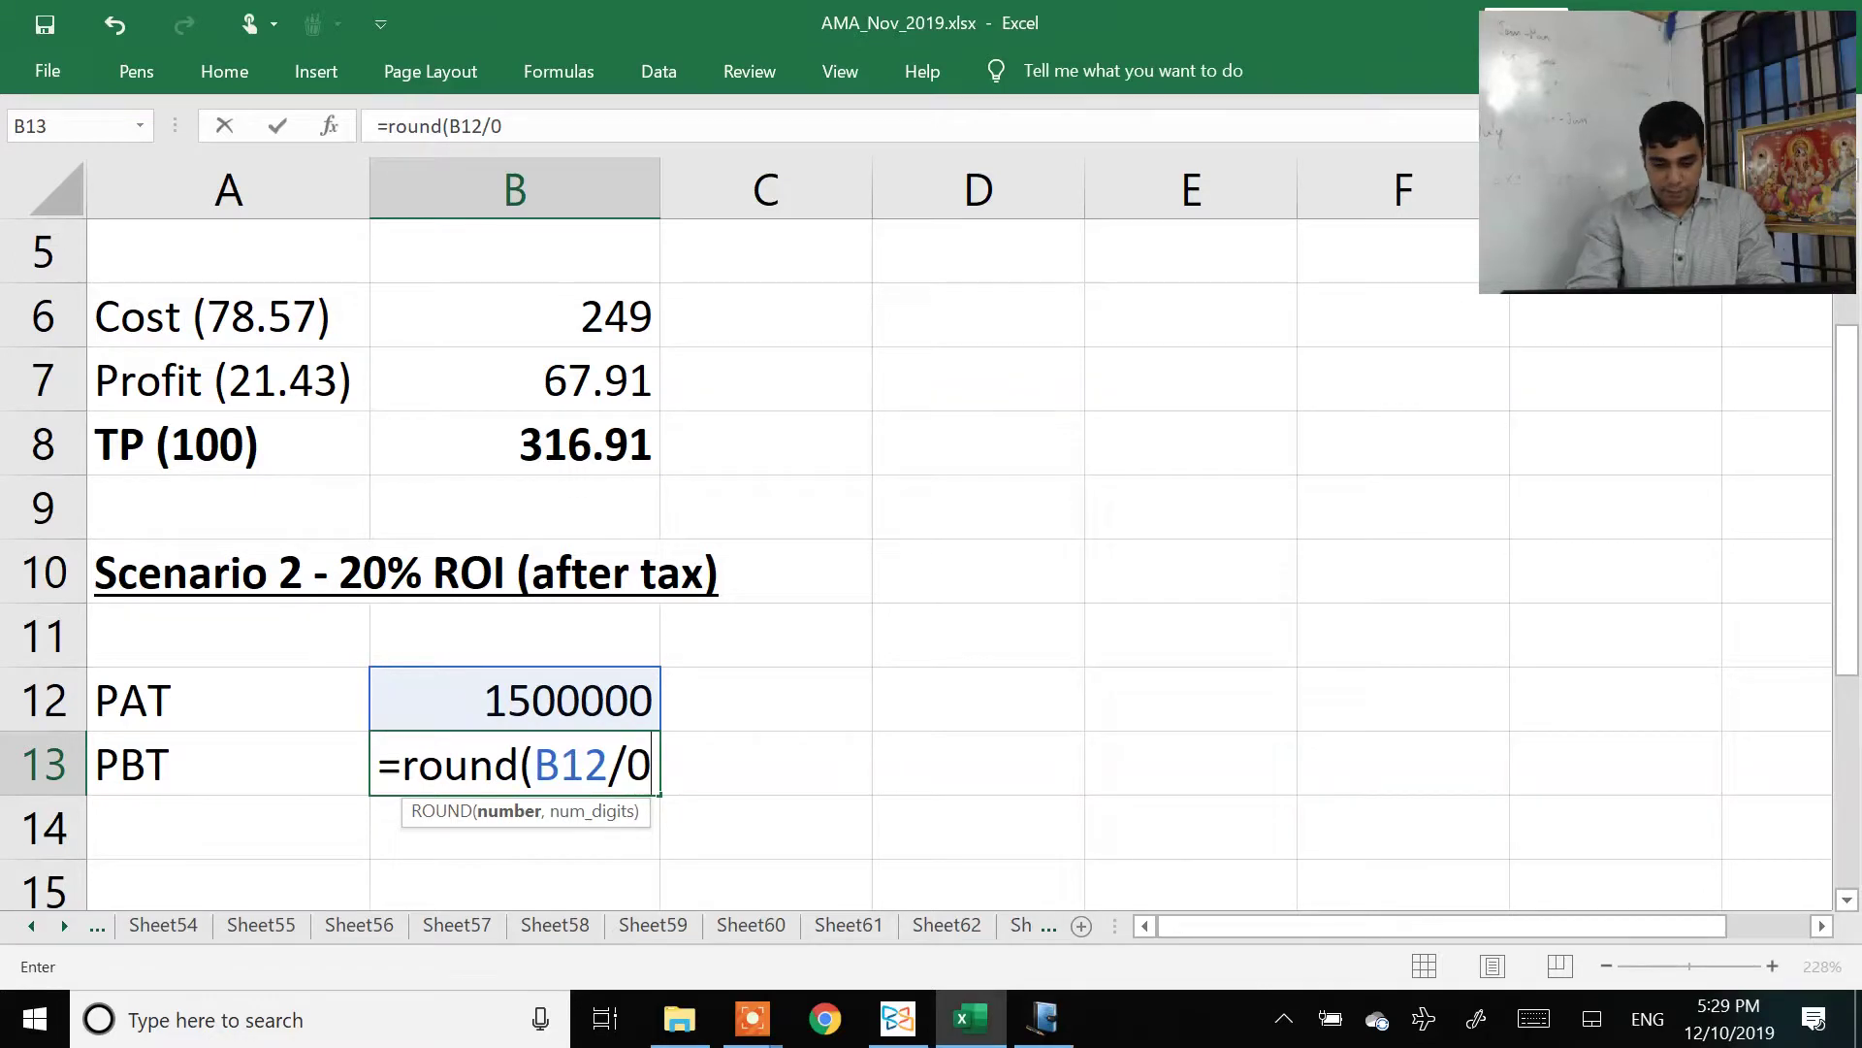
type(".7,0)")
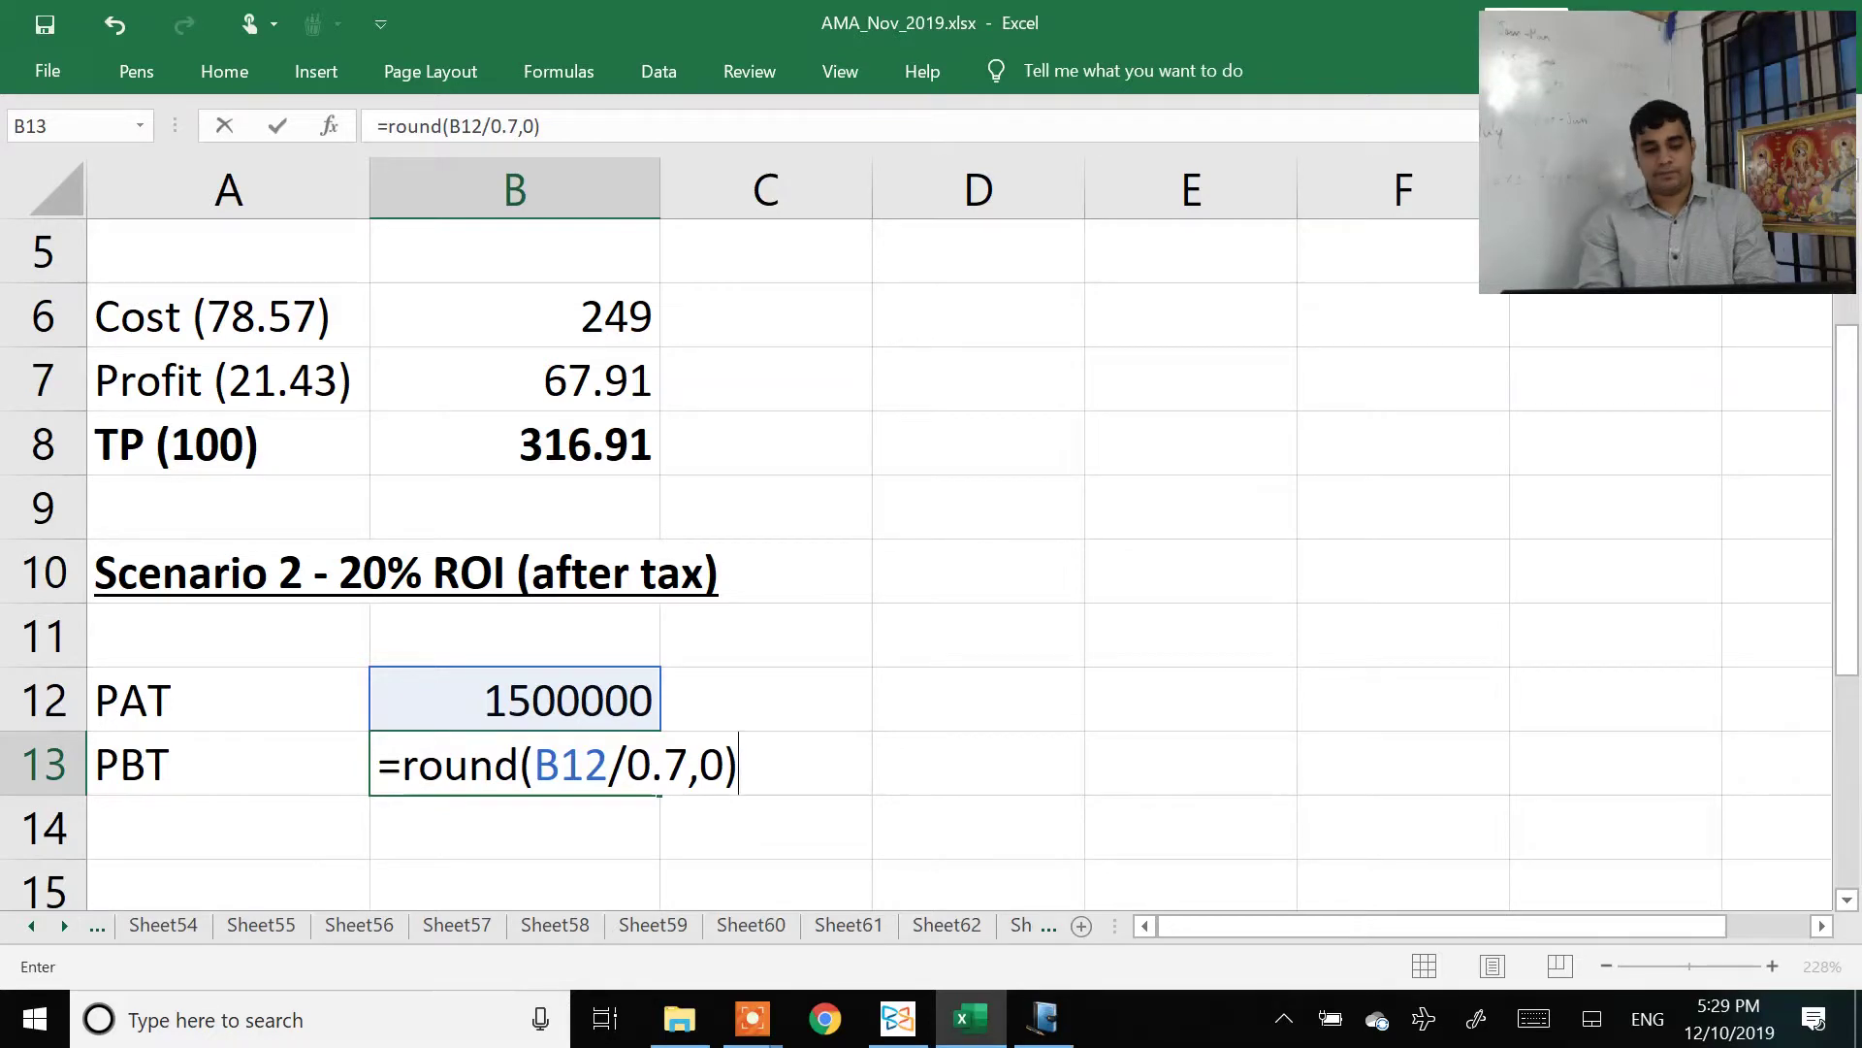
key("Return")
Step: Add the row label "PBT per unit" in A14 and calculate it in B14 with =ROUND(B13/25000,2)
key("Left")
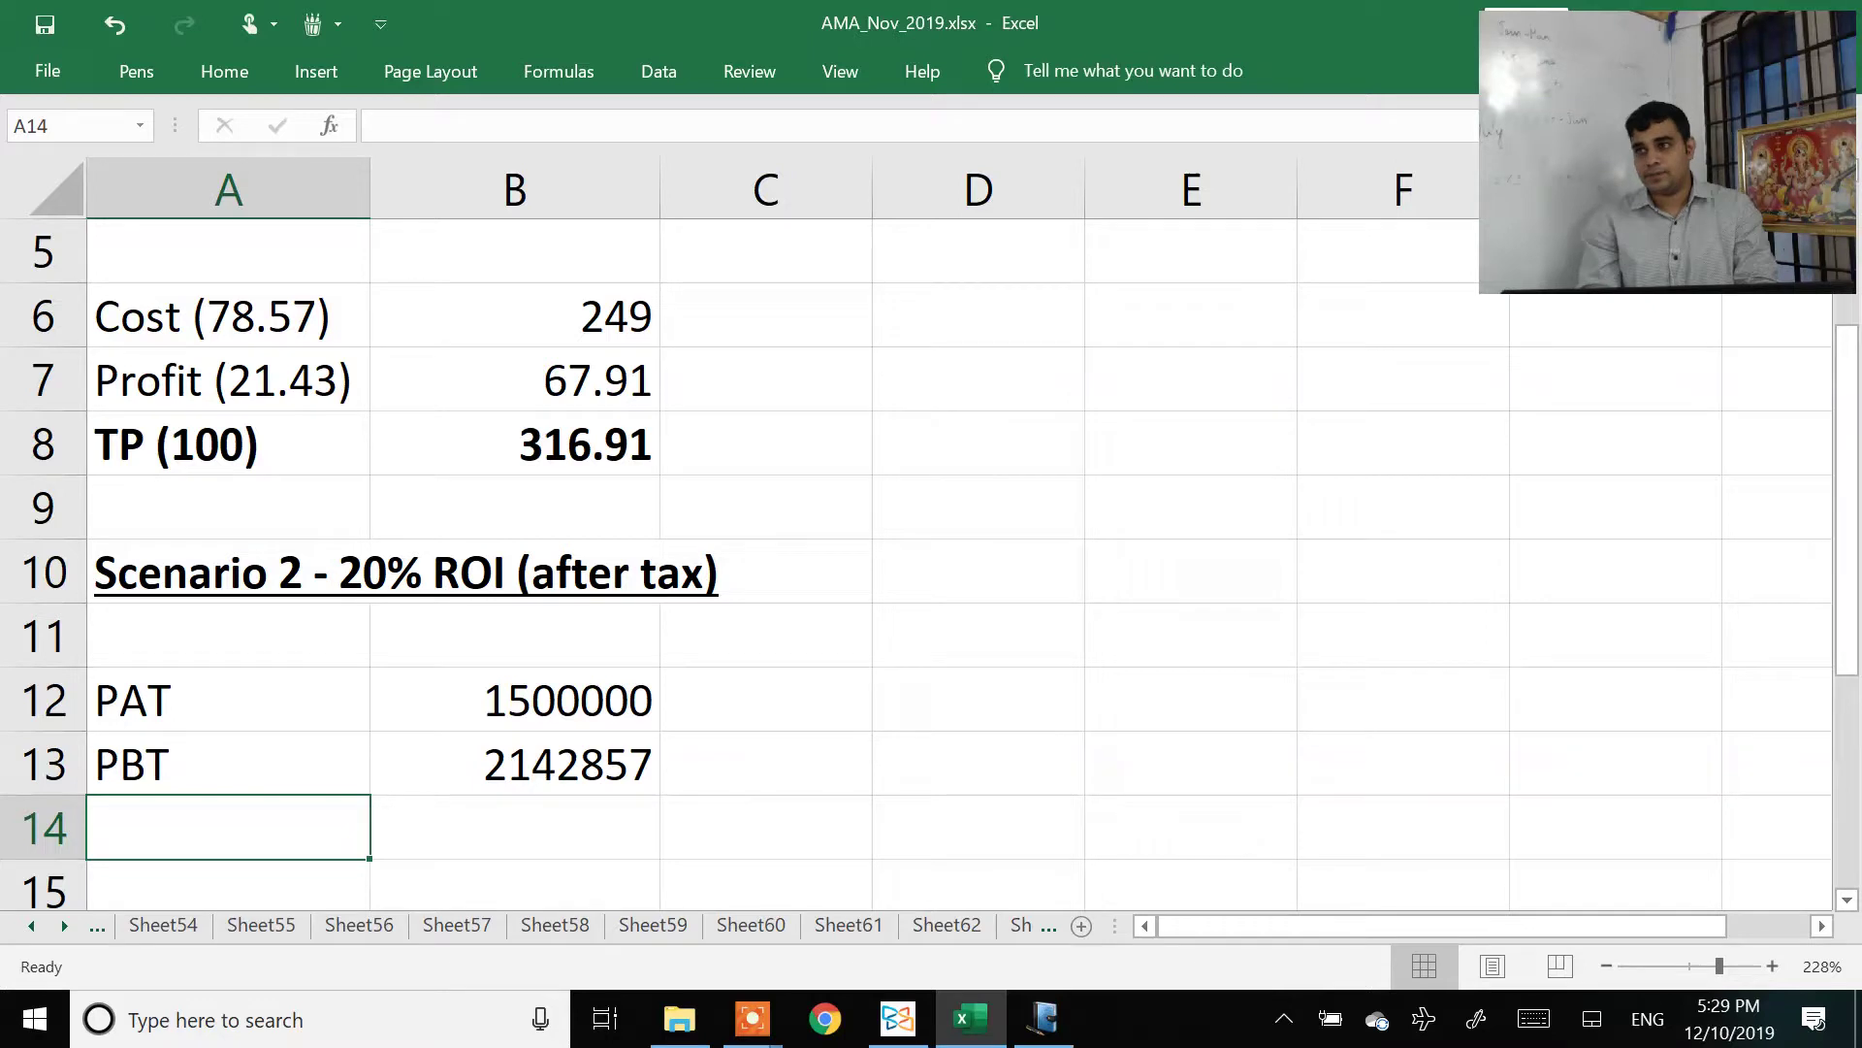
type("PBT per unit")
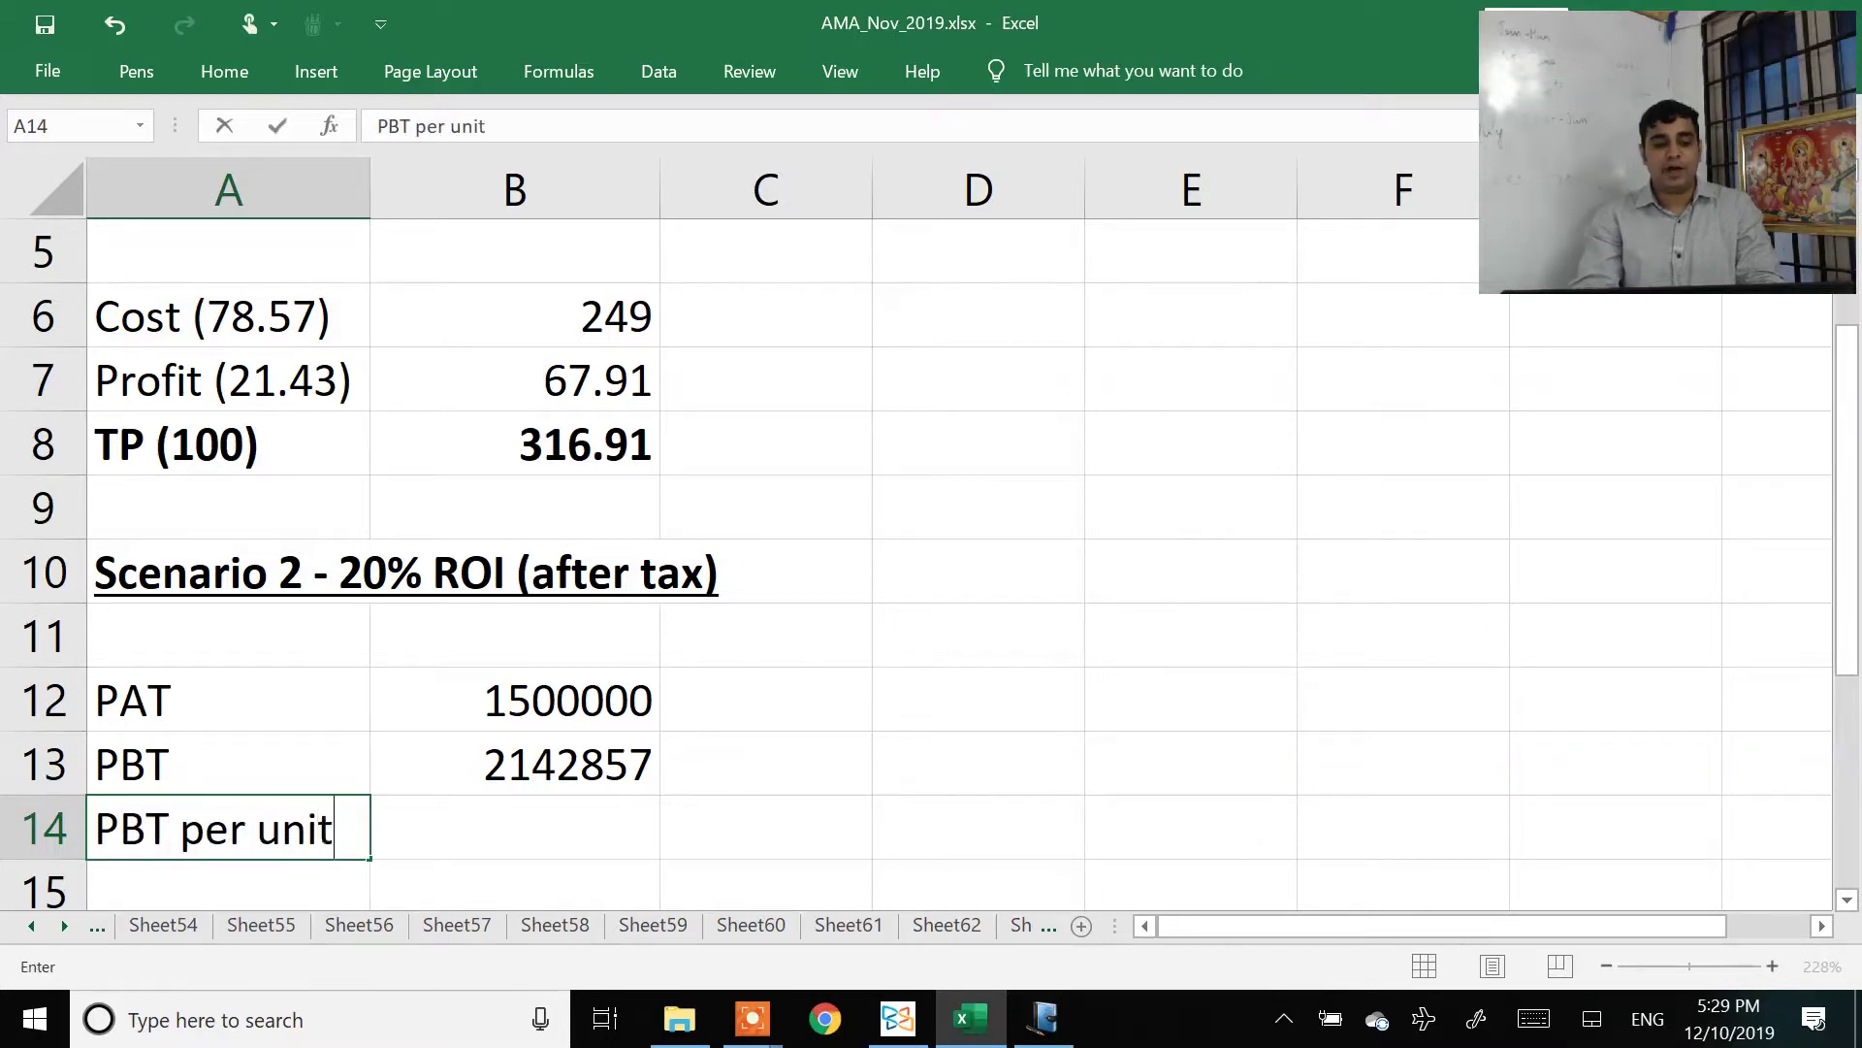
key("Return")
left_click(514, 763)
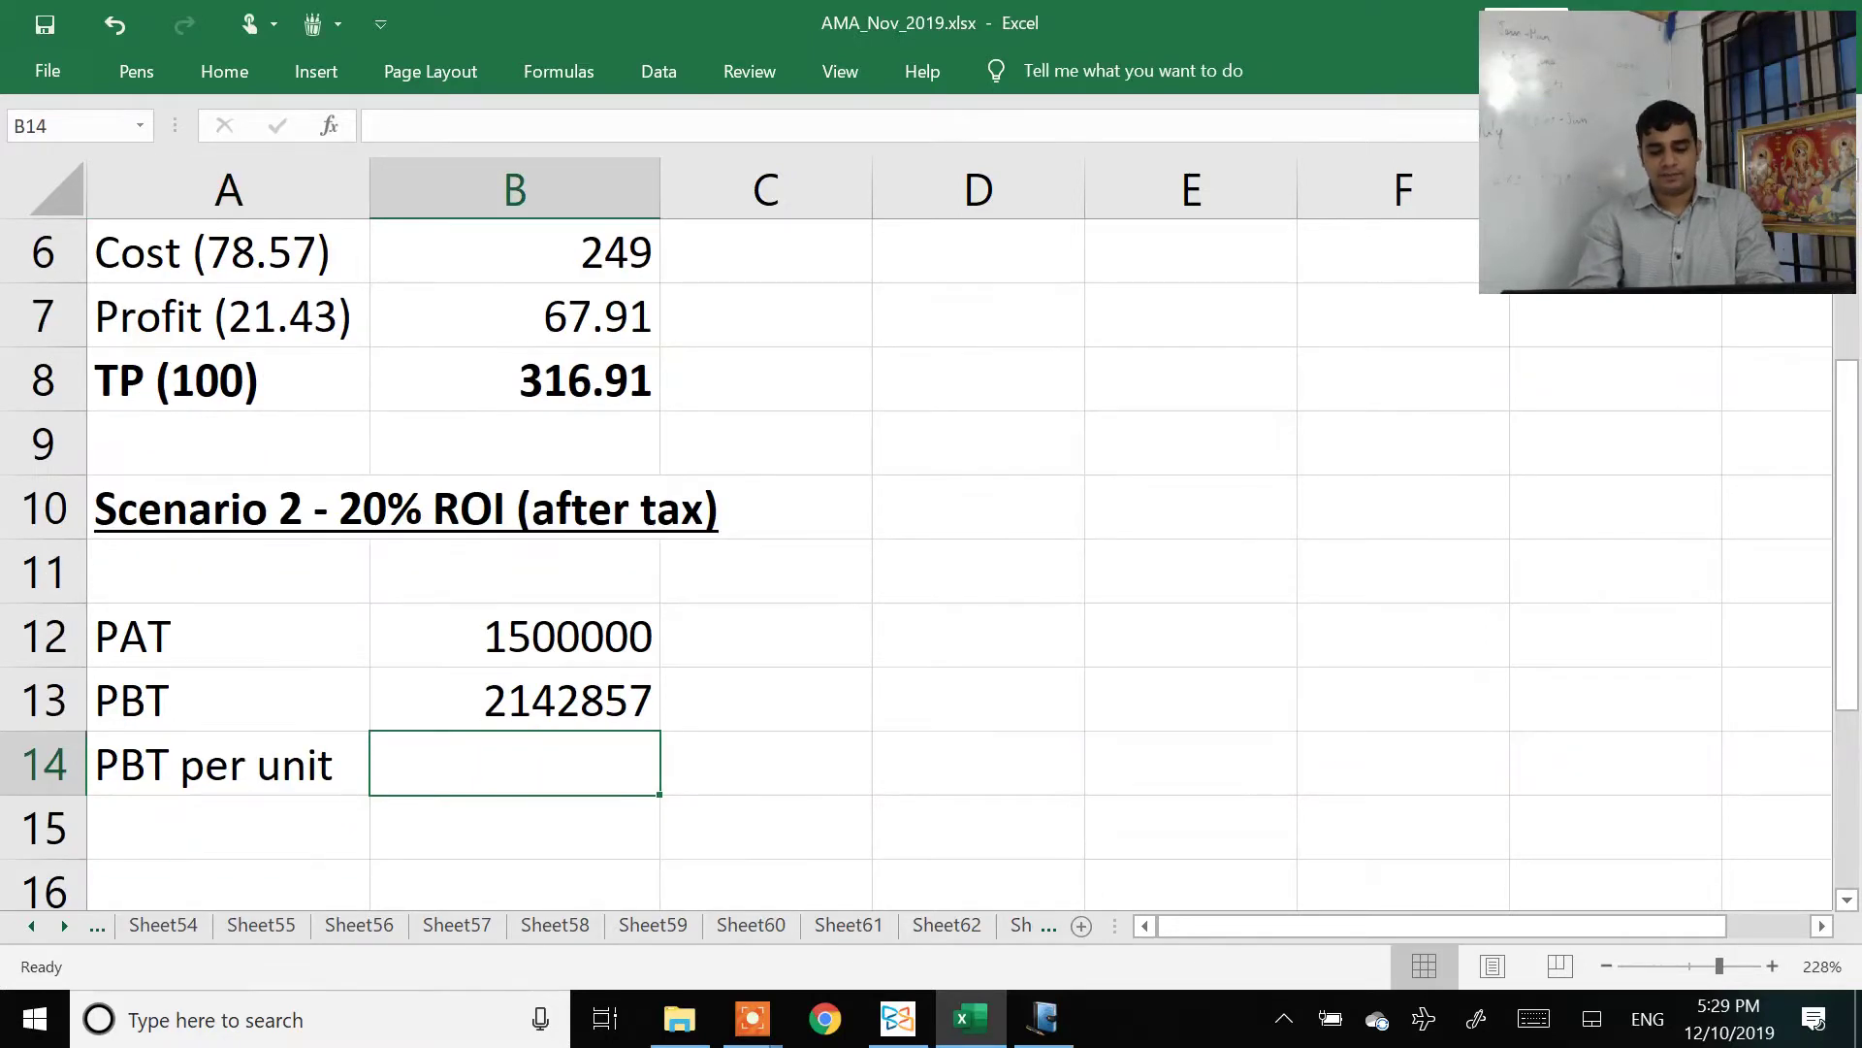
type("=round(")
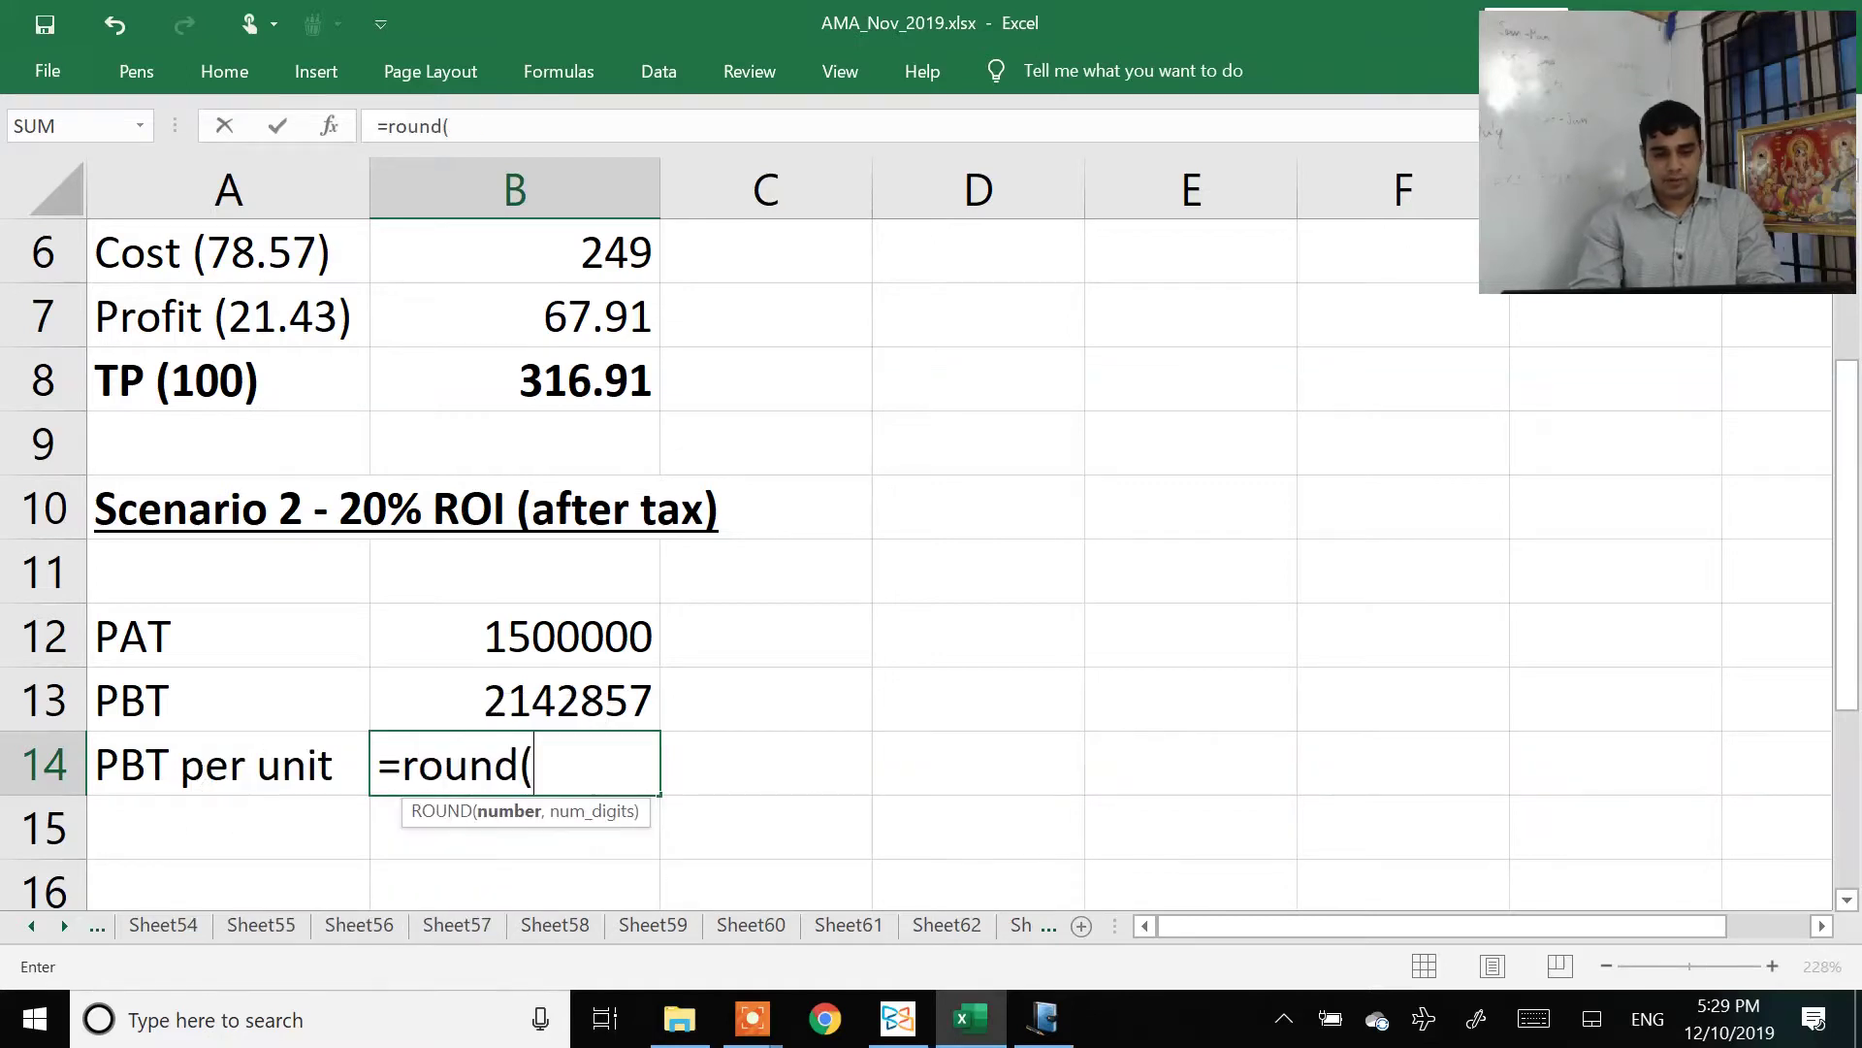
key("Up")
type("/250")
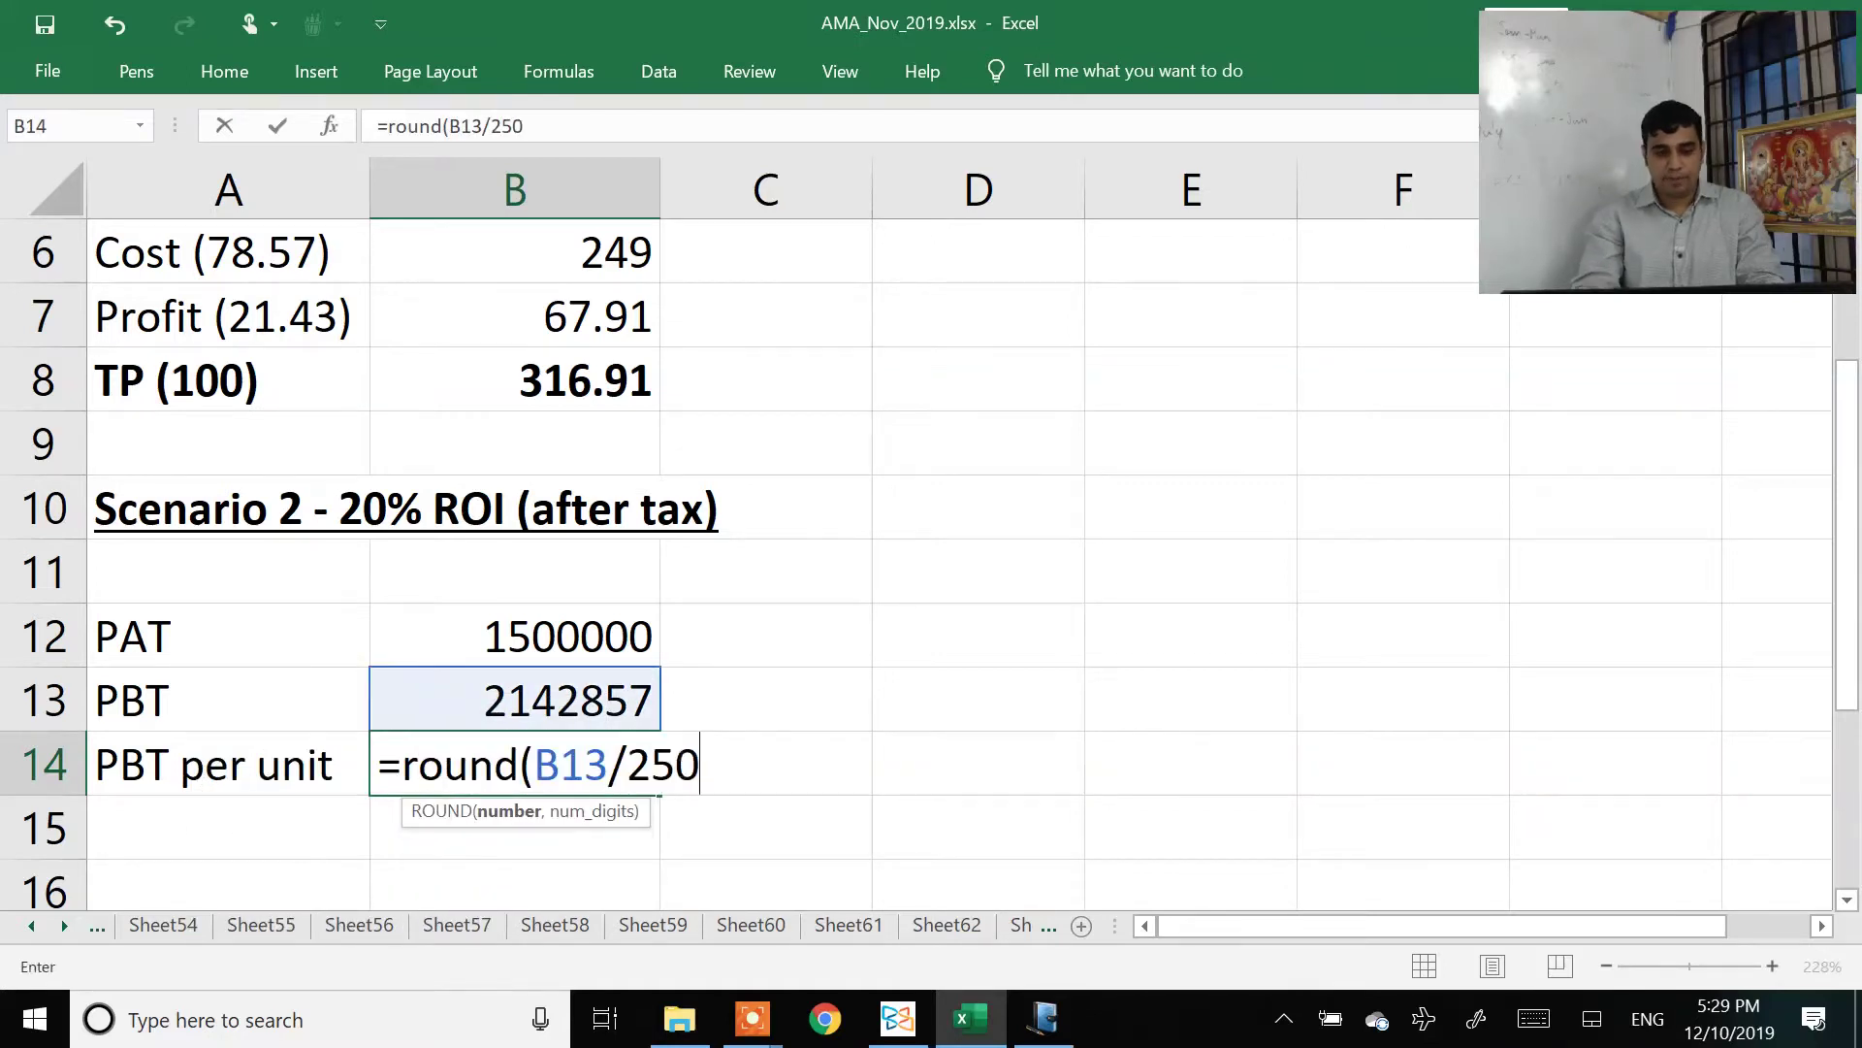
type("00,2)")
key("Return")
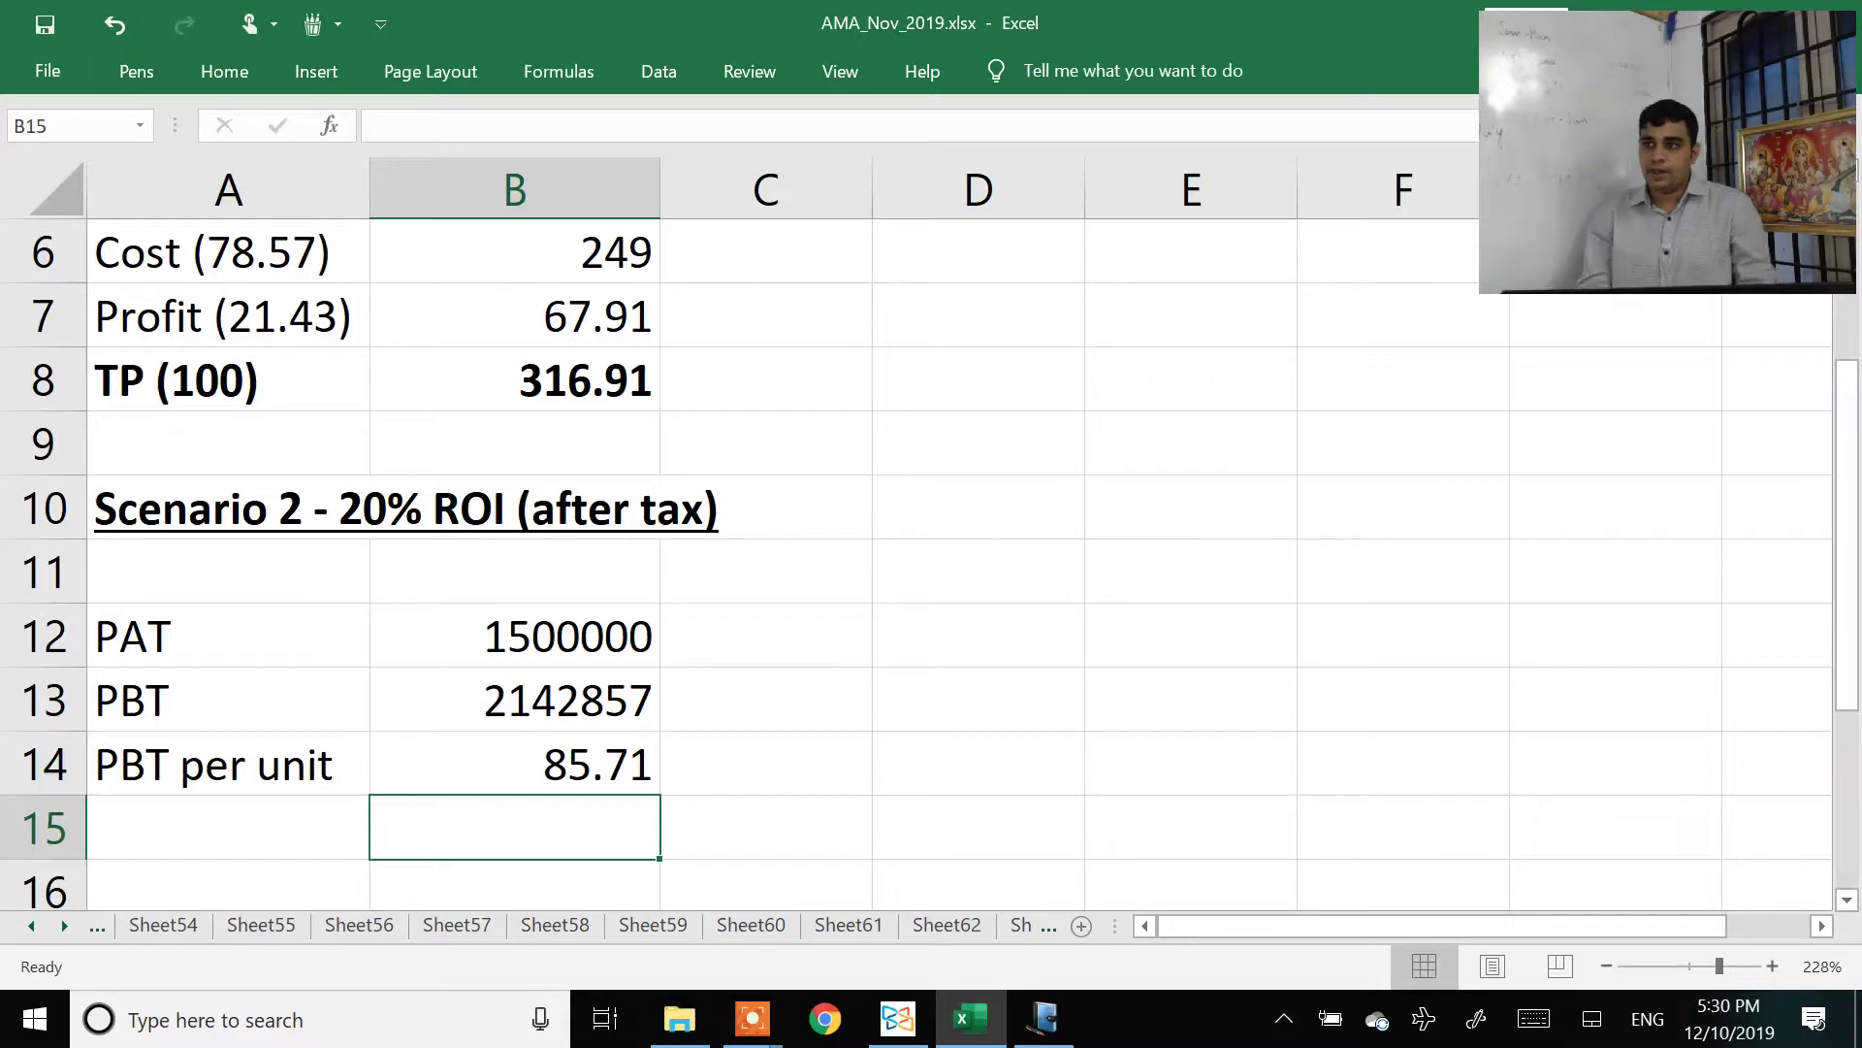
Step: Copy the Cost, Profit and TP rows in A6:B8 and paste them below the PBT per unit row, starting at A15
key("Up")
key("Up")
key("Up")
key("Up")
key("Up")
key("Up")
key("Up")
key("Up")
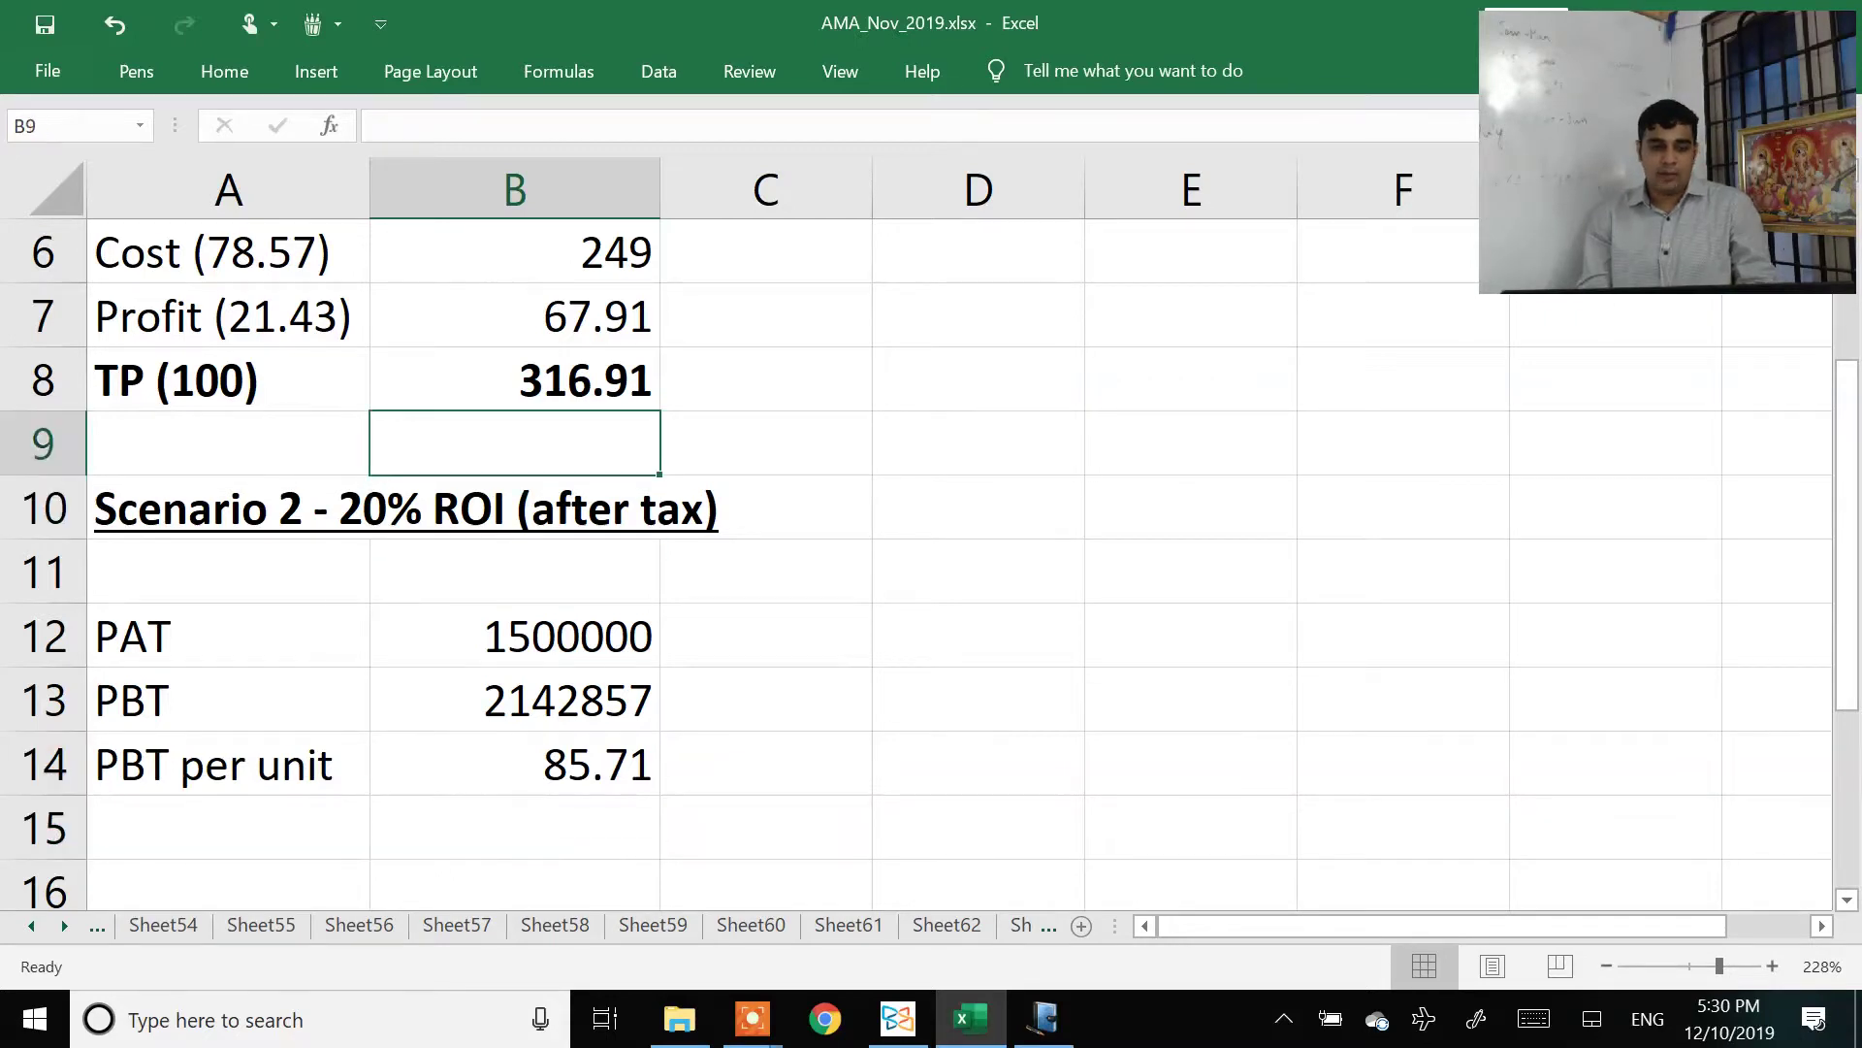
key("Left")
key("Up")
key("shift+Right")
key("shift+Down")
key("shift+Down")
key("ctrl+c")
key("Down")
key("Down")
key("Down")
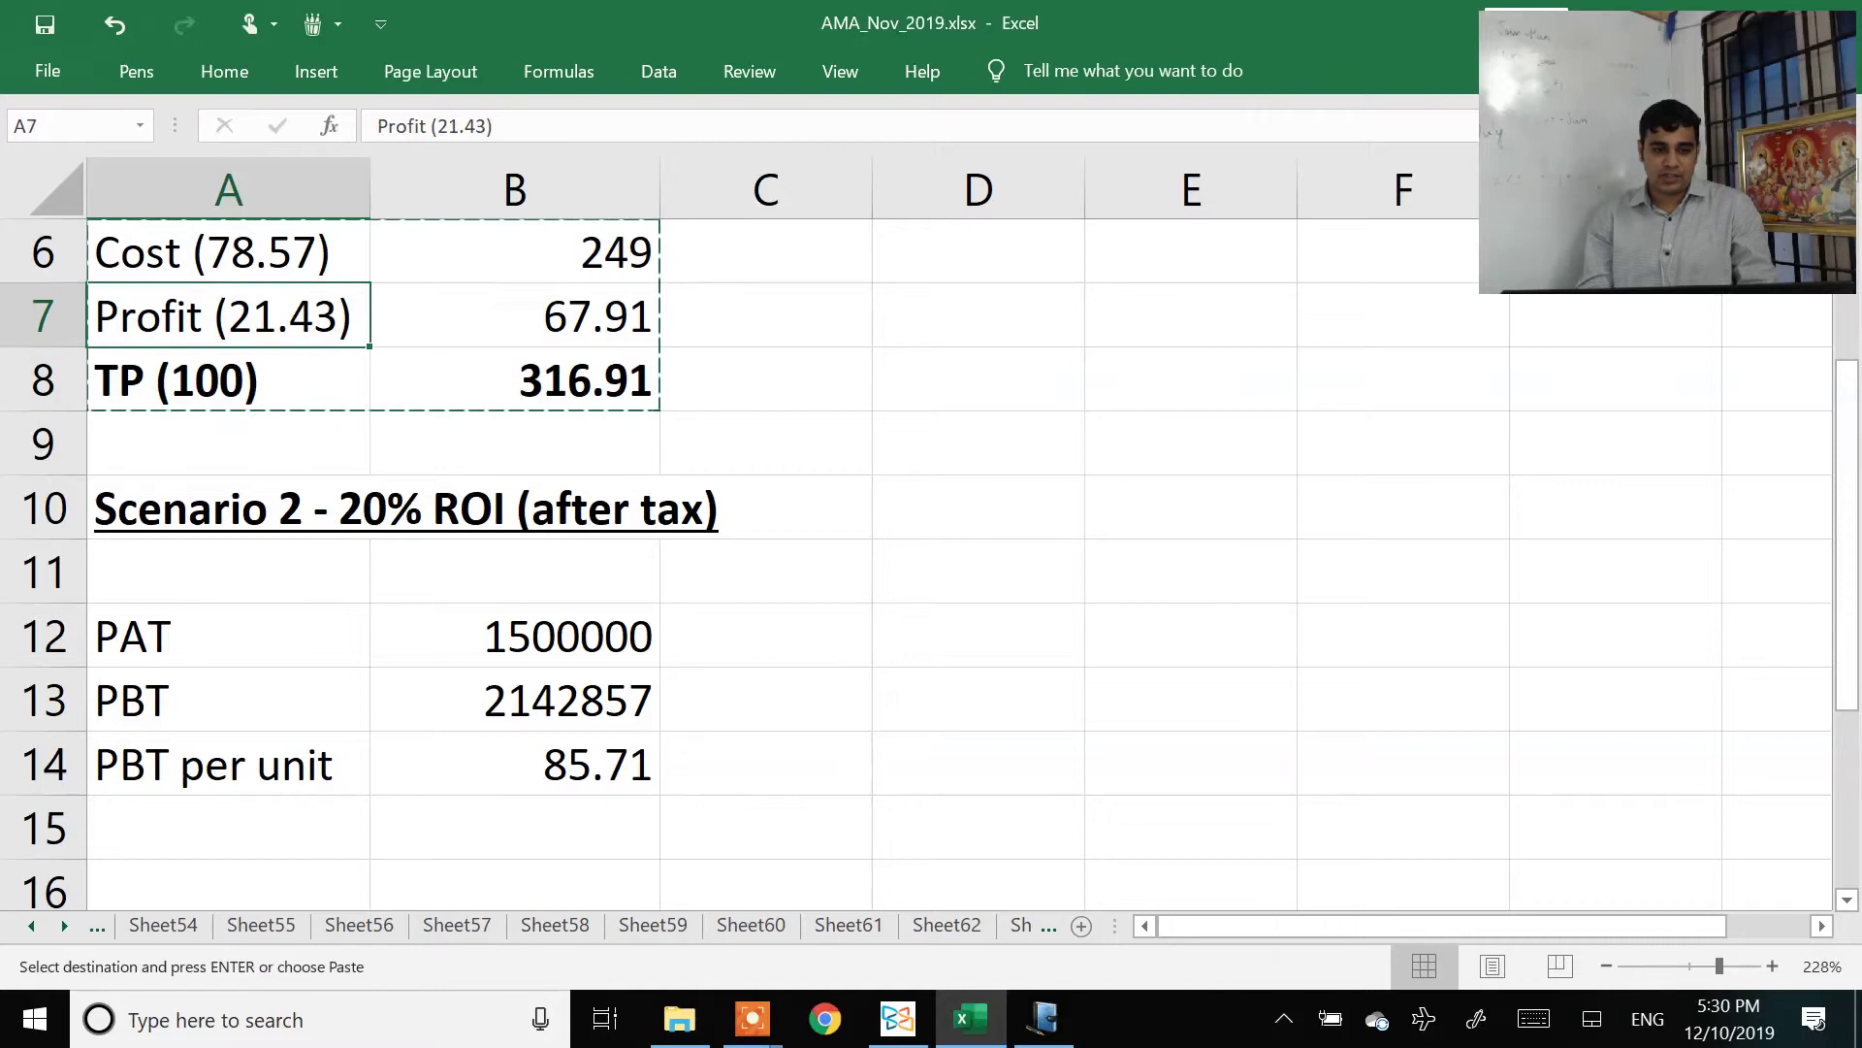
key("Down")
key("Down")
key("Down")
key("Down")
key("Down")
key("Down")
key("Down")
key("Down")
key("Down")
key("Down")
key("Up")
key("Up")
key("Up")
key("Up")
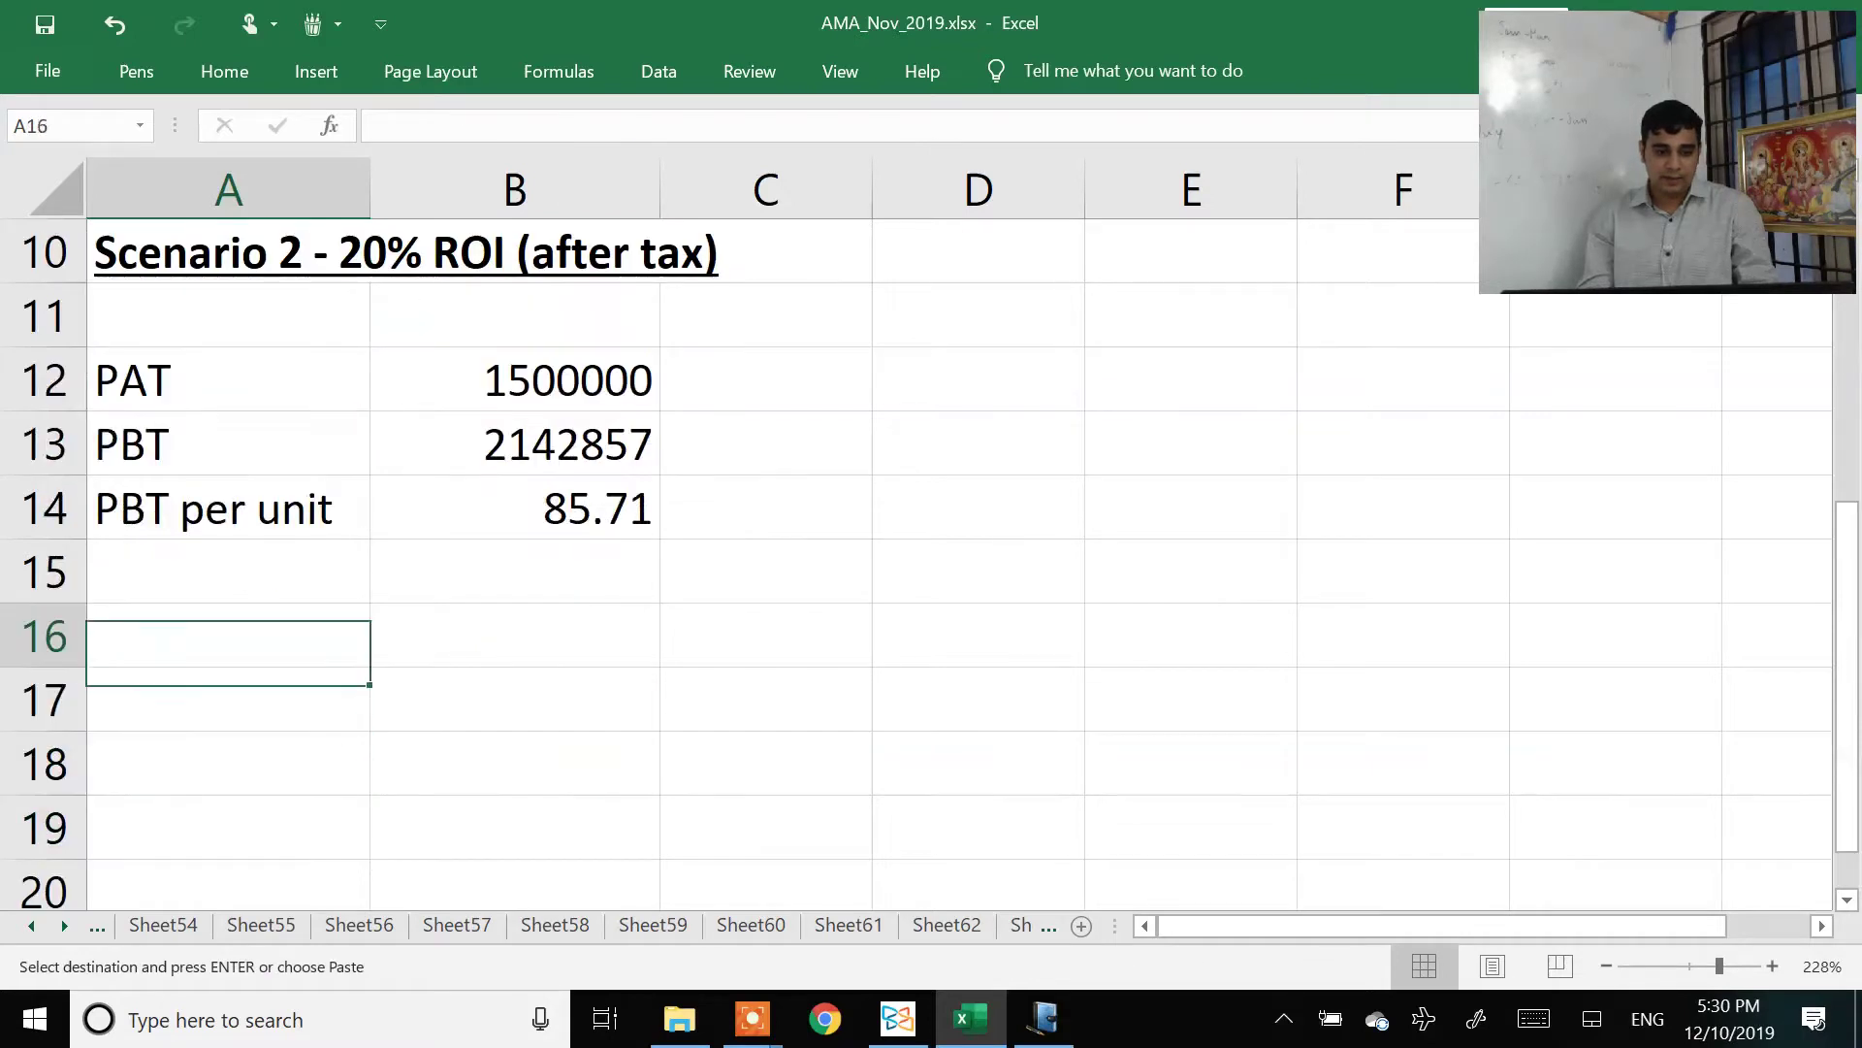
key("Return")
Step: Replace the pasted Profit formula in B16 with a reference to the PBT amount in B13
key("Down")
key("Right")
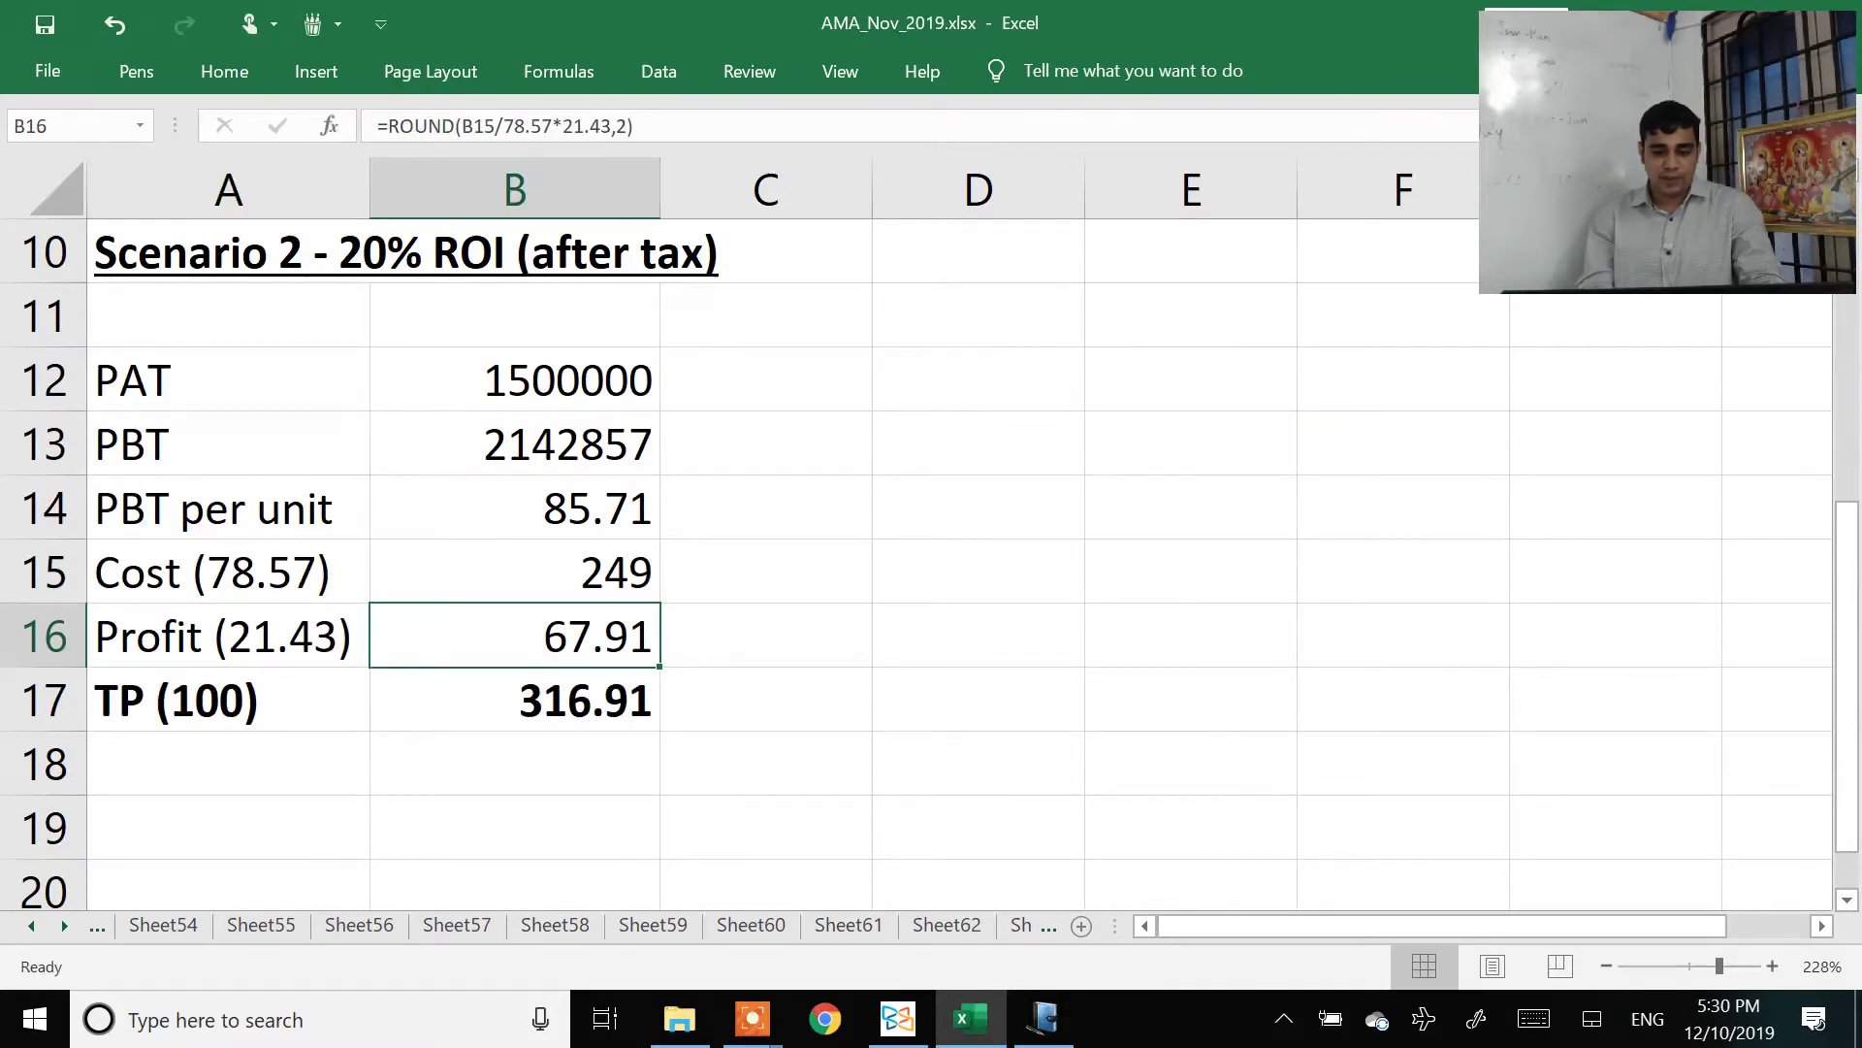
type("=")
key("Up")
key("Up")
key("Up")
key("shift+Tab")
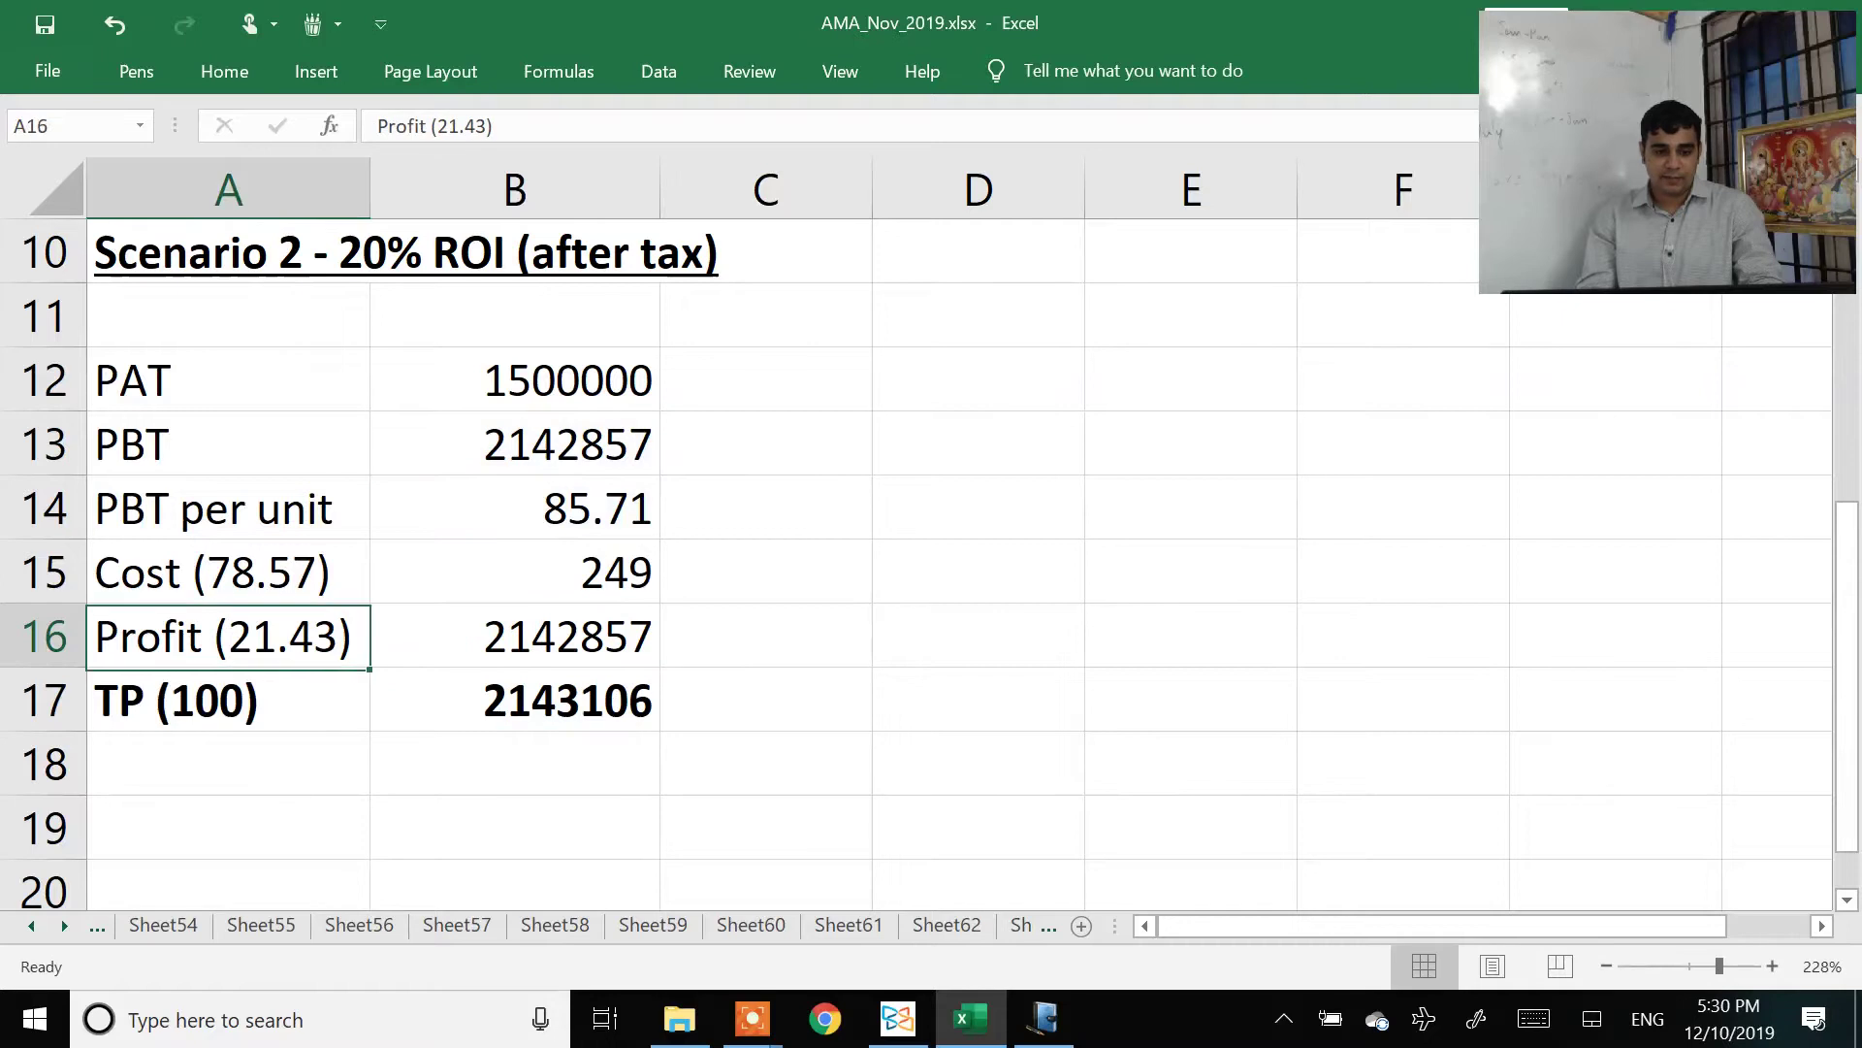
Step: Set the Profit amount in B16 to reference PBT per unit with =B14
key("Right")
type("=")
key("Up")
key("Up")
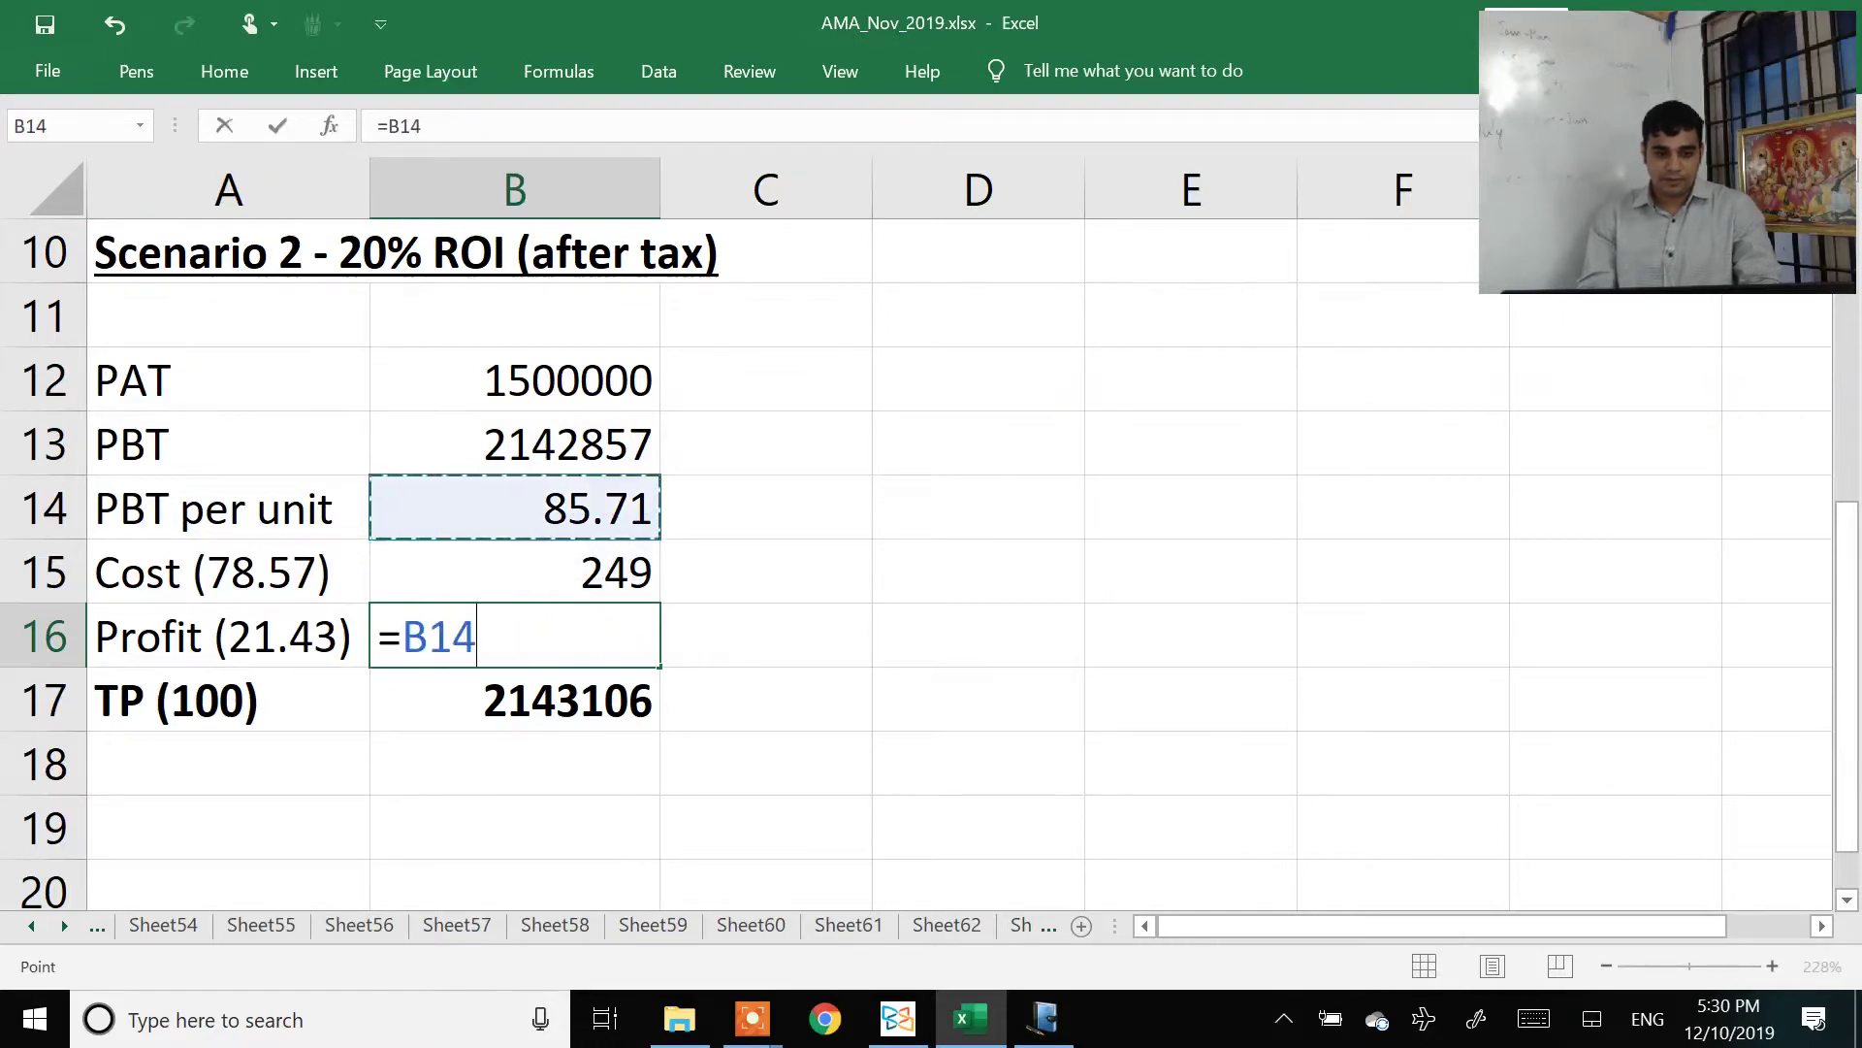
key("Return")
Step: Remove the bracketed percentage from the label in A16 so that it reads Profit
key("Up")
key("Left")
key("F2")
key("BackSpace")
key("BackSpace")
key("BackSpace")
key("BackSpace")
key("BackSpace")
key("BackSpace")
key("BackSpace")
key("BackSpace")
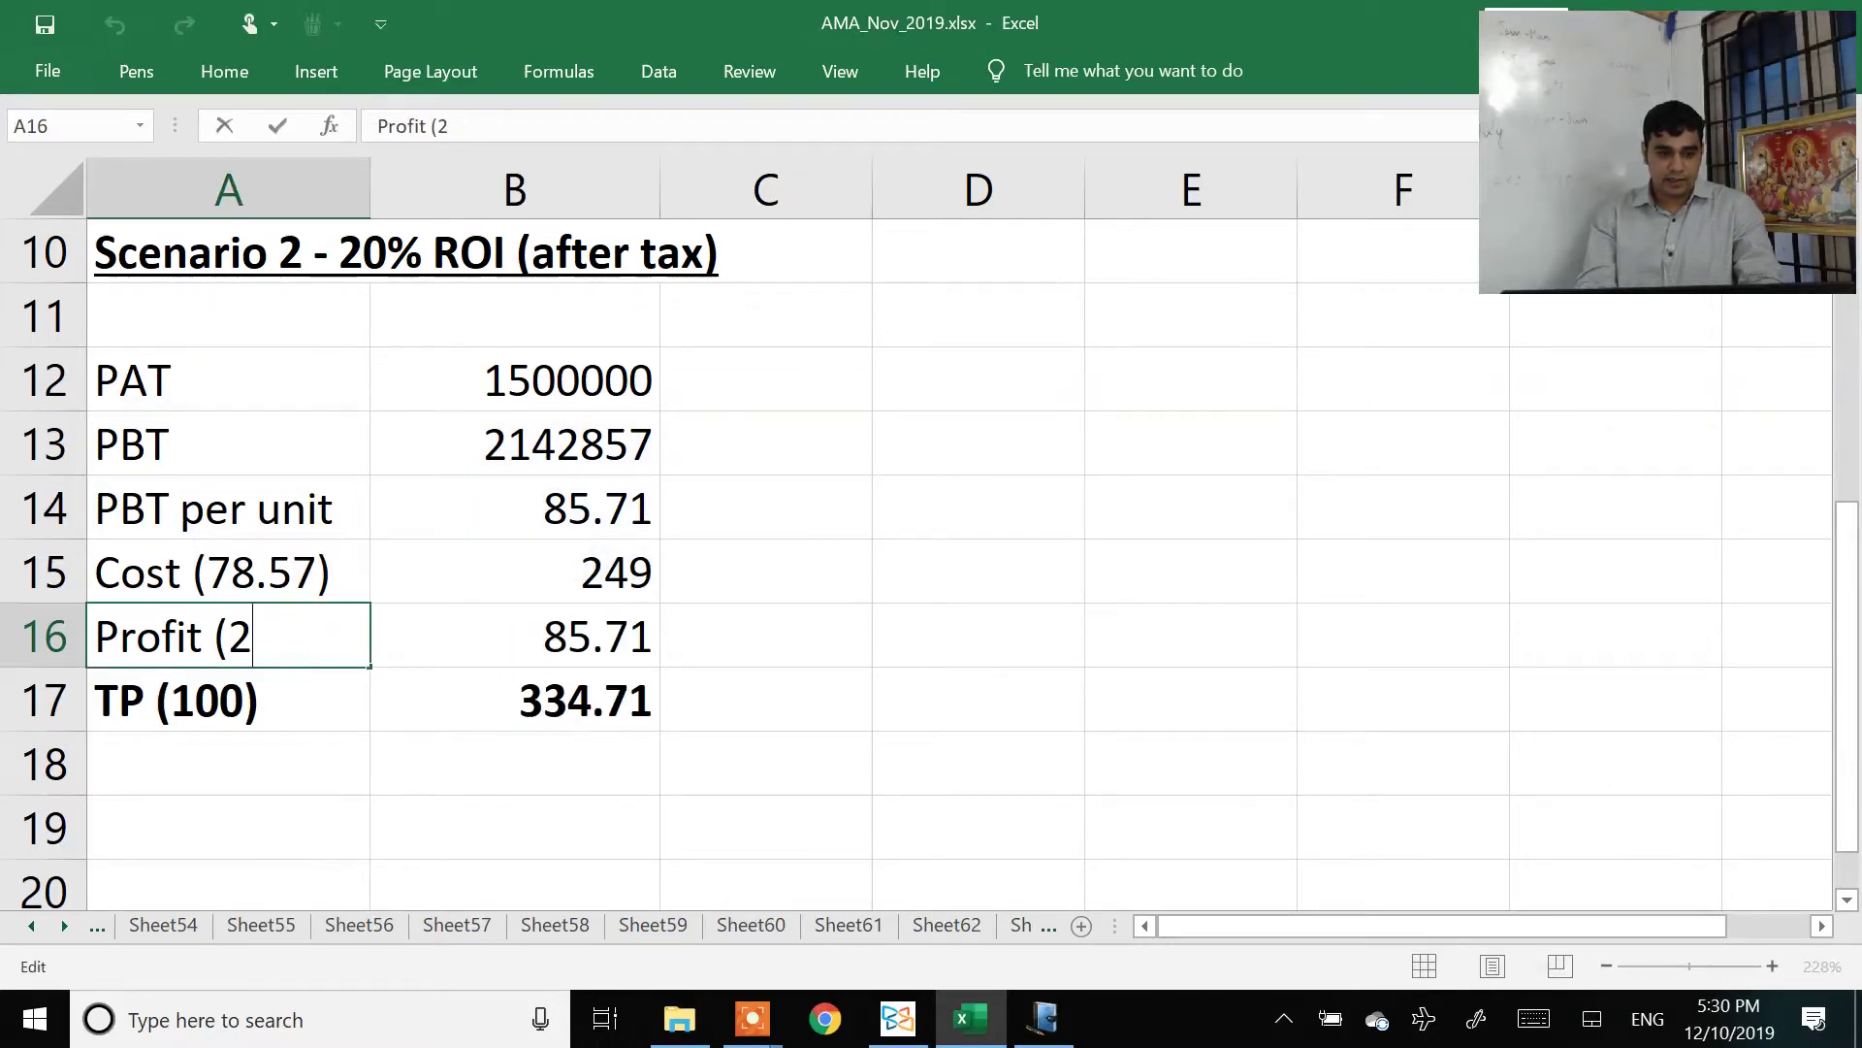
Step: Shorten the label in A15 to Cost by deleting its bracketed percentage
key("Up")
key("F2")
key("BackSpace")
key("BackSpace")
key("BackSpace")
key("BackSpace")
key("BackSpace")
key("BackSpace")
key("BackSpace")
key("BackSpace")
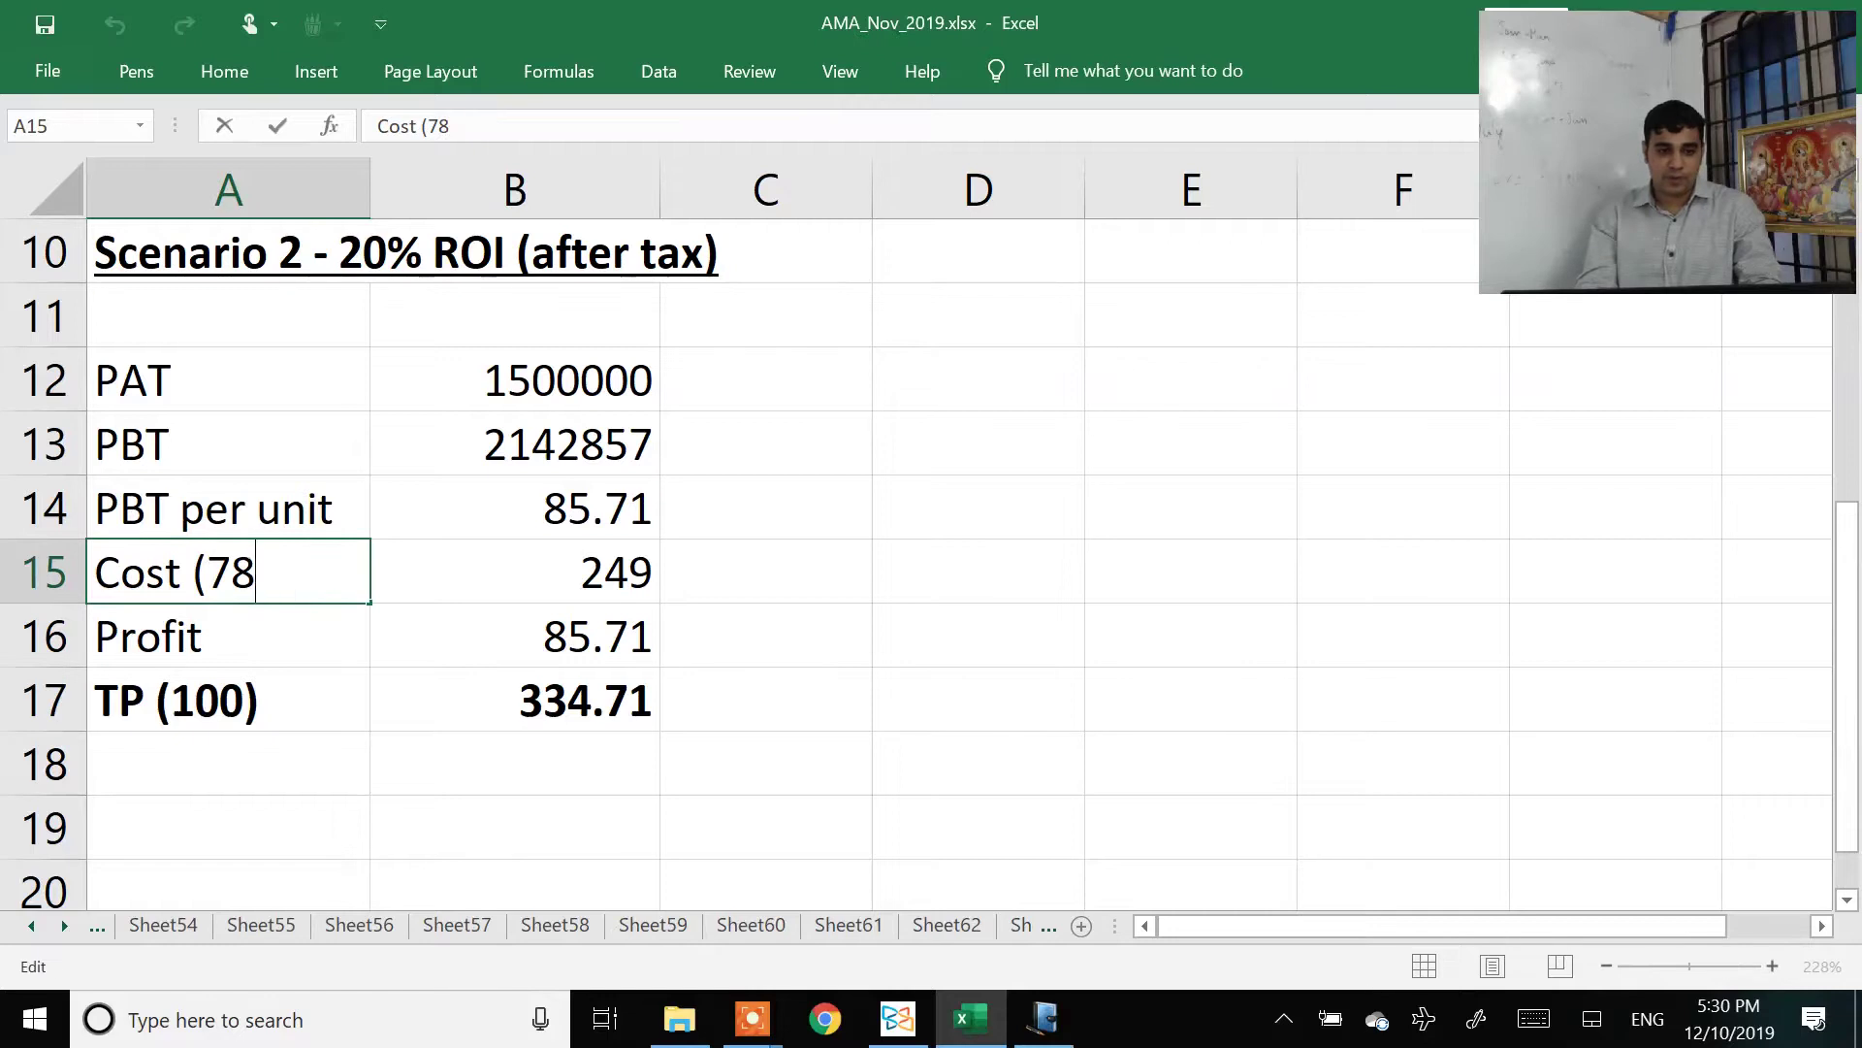
key("Return")
type("\\")
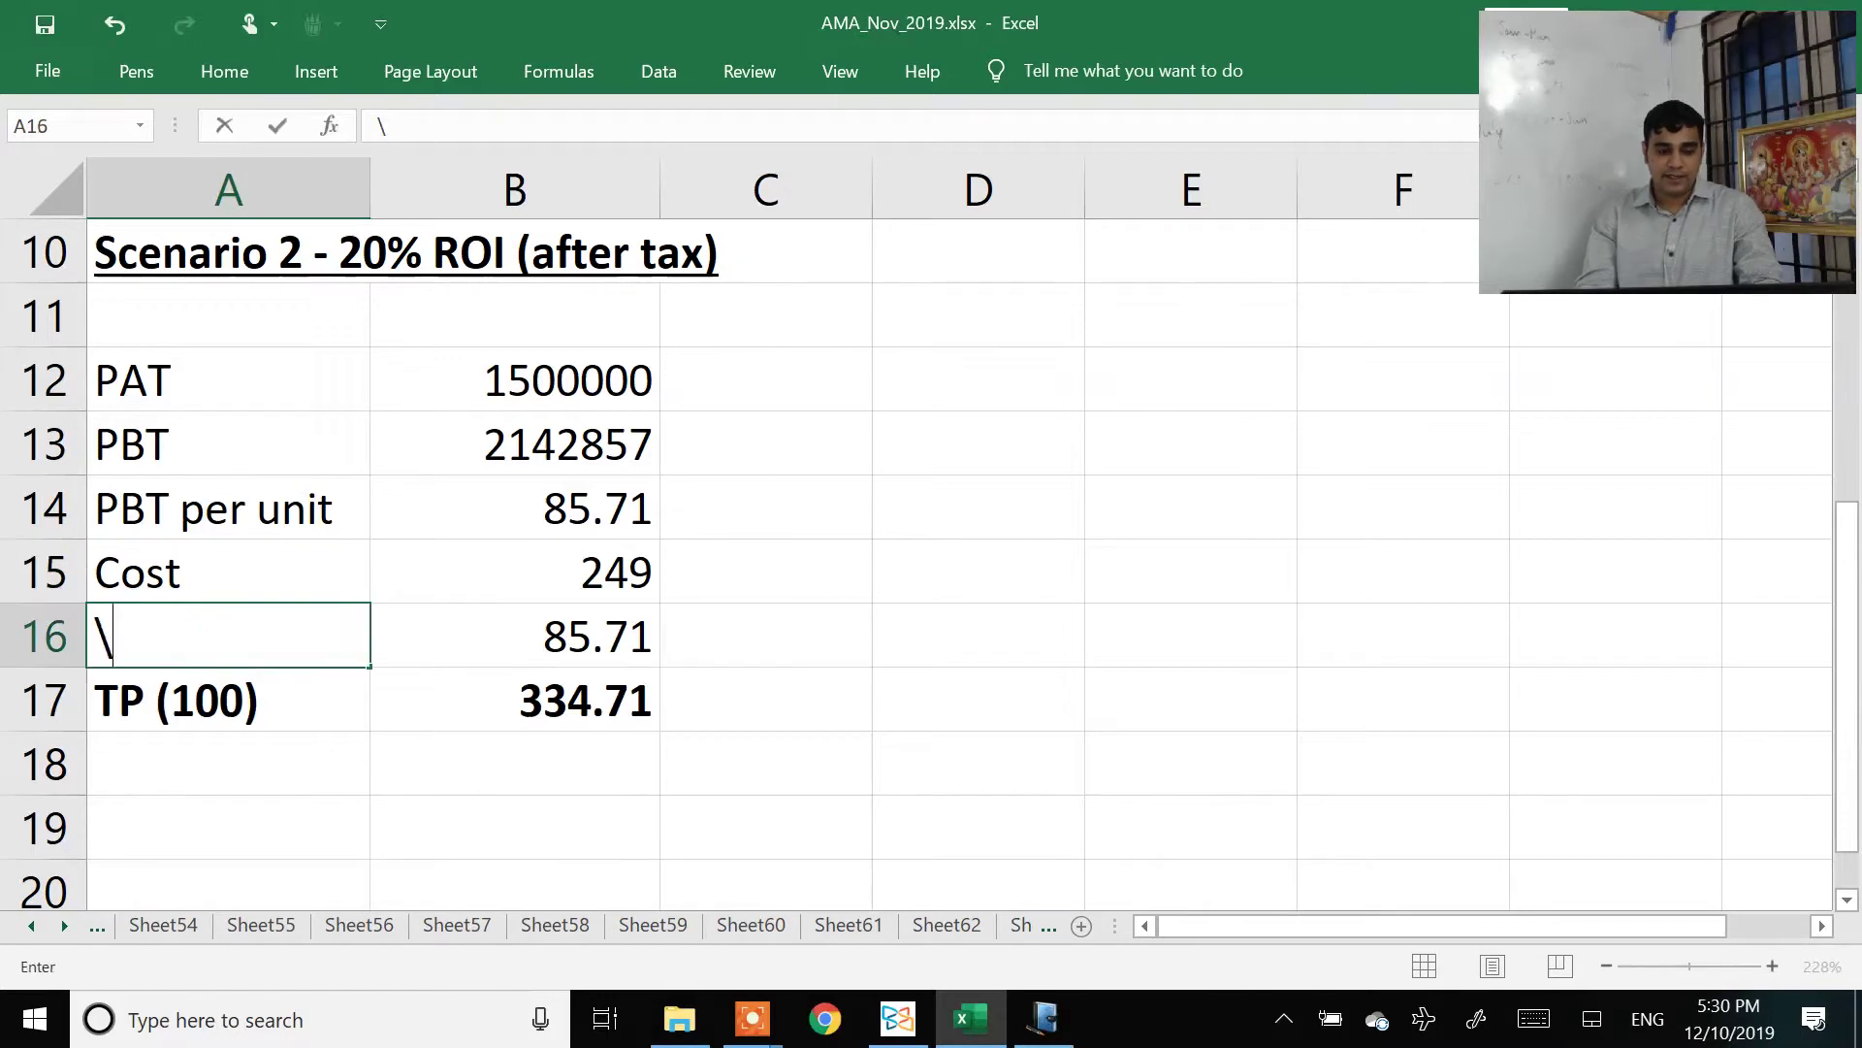
key("Escape")
Step: Delete the bracketed 100 from the bold label in A17, leaving only TP
key("Down")
key("F2")
key("BackSpace")
key("BackSpace")
key("BackSpace")
key("BackSpace")
key("BackSpace")
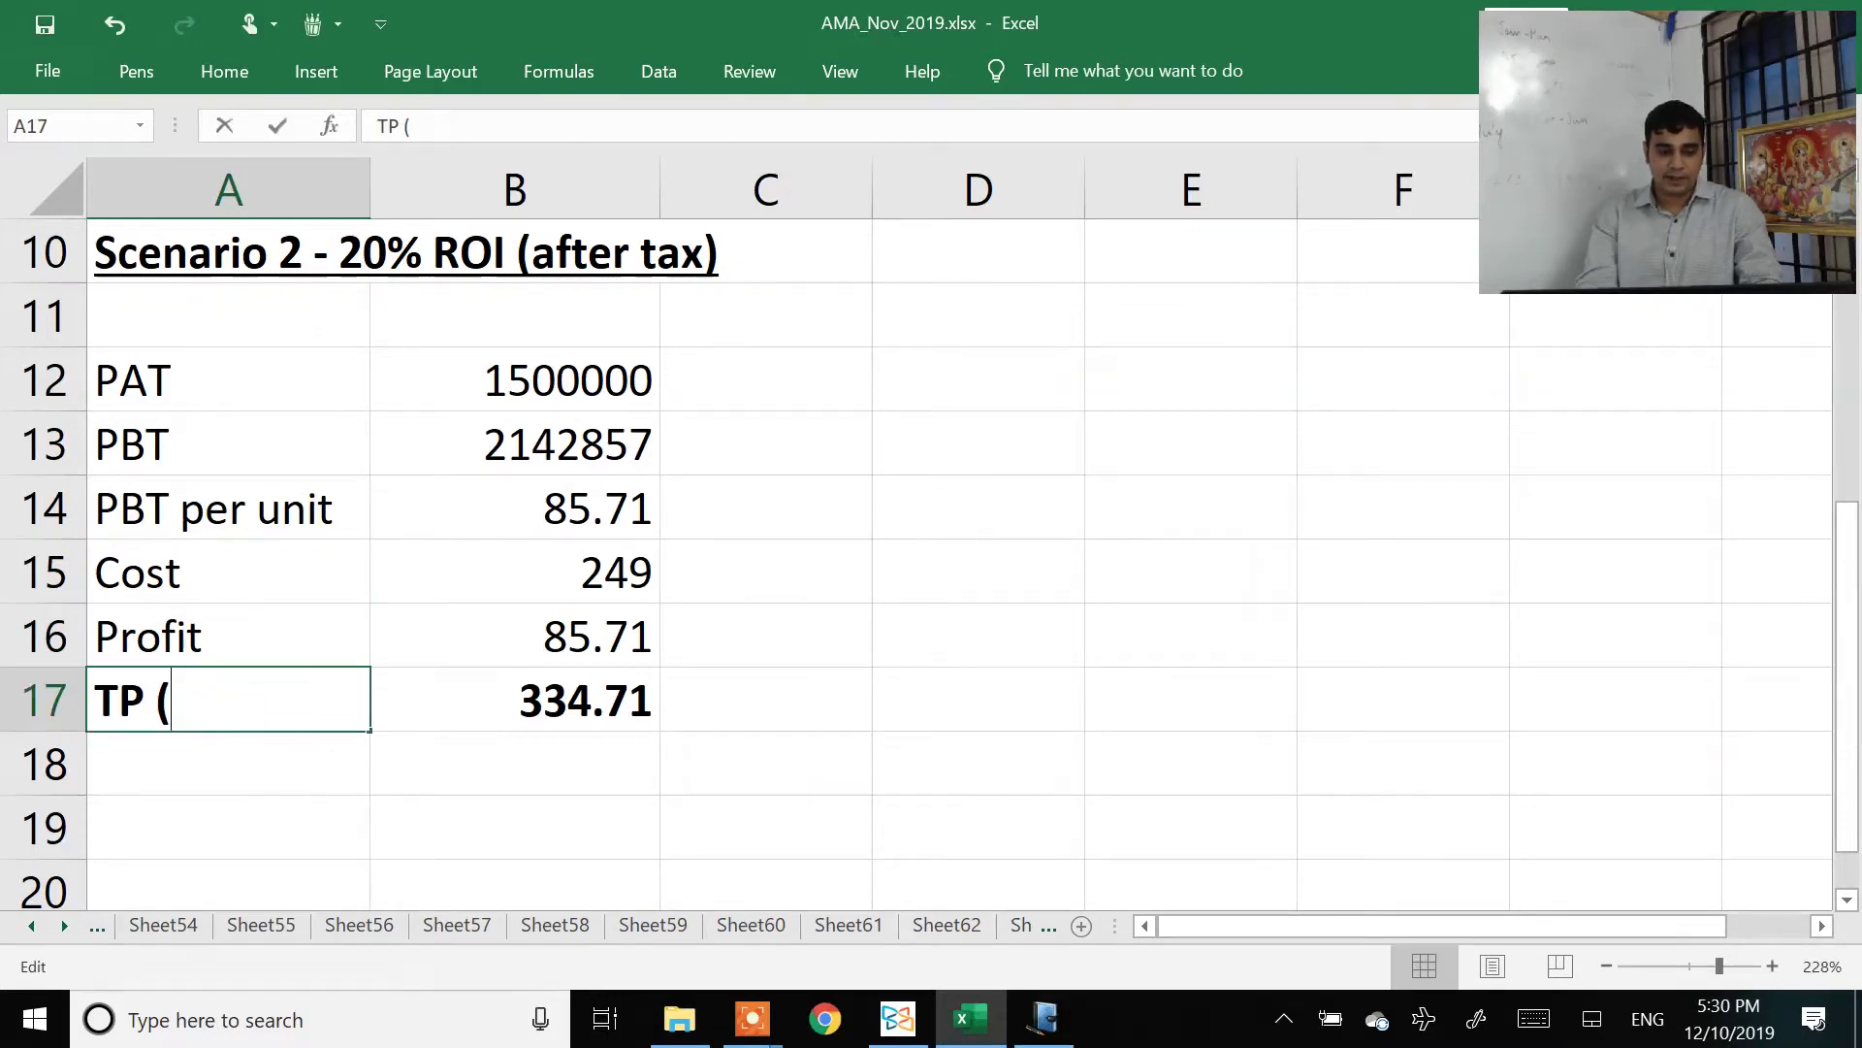
key("Return")
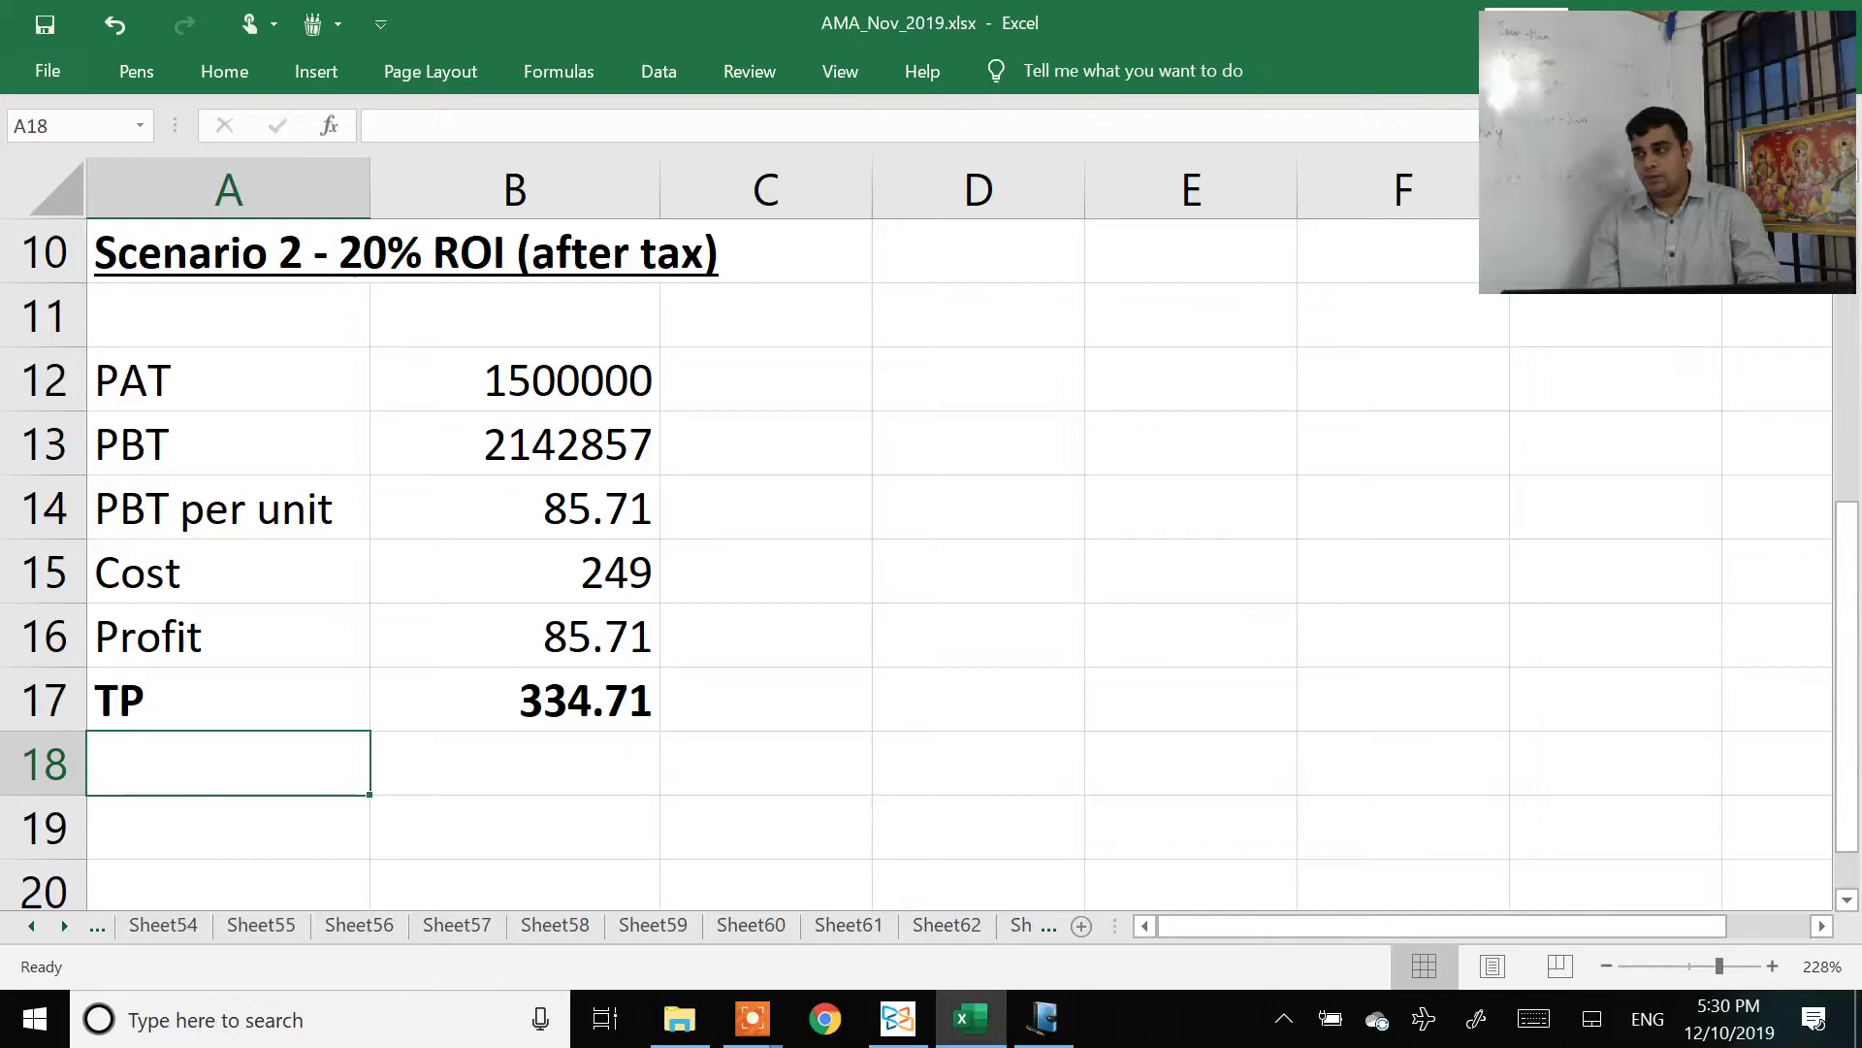
Step: Compare the Scenario 2 PBT per unit with the PDF question's data and review its remaining requirements (iii) and (iv)
key("alt+Tab")
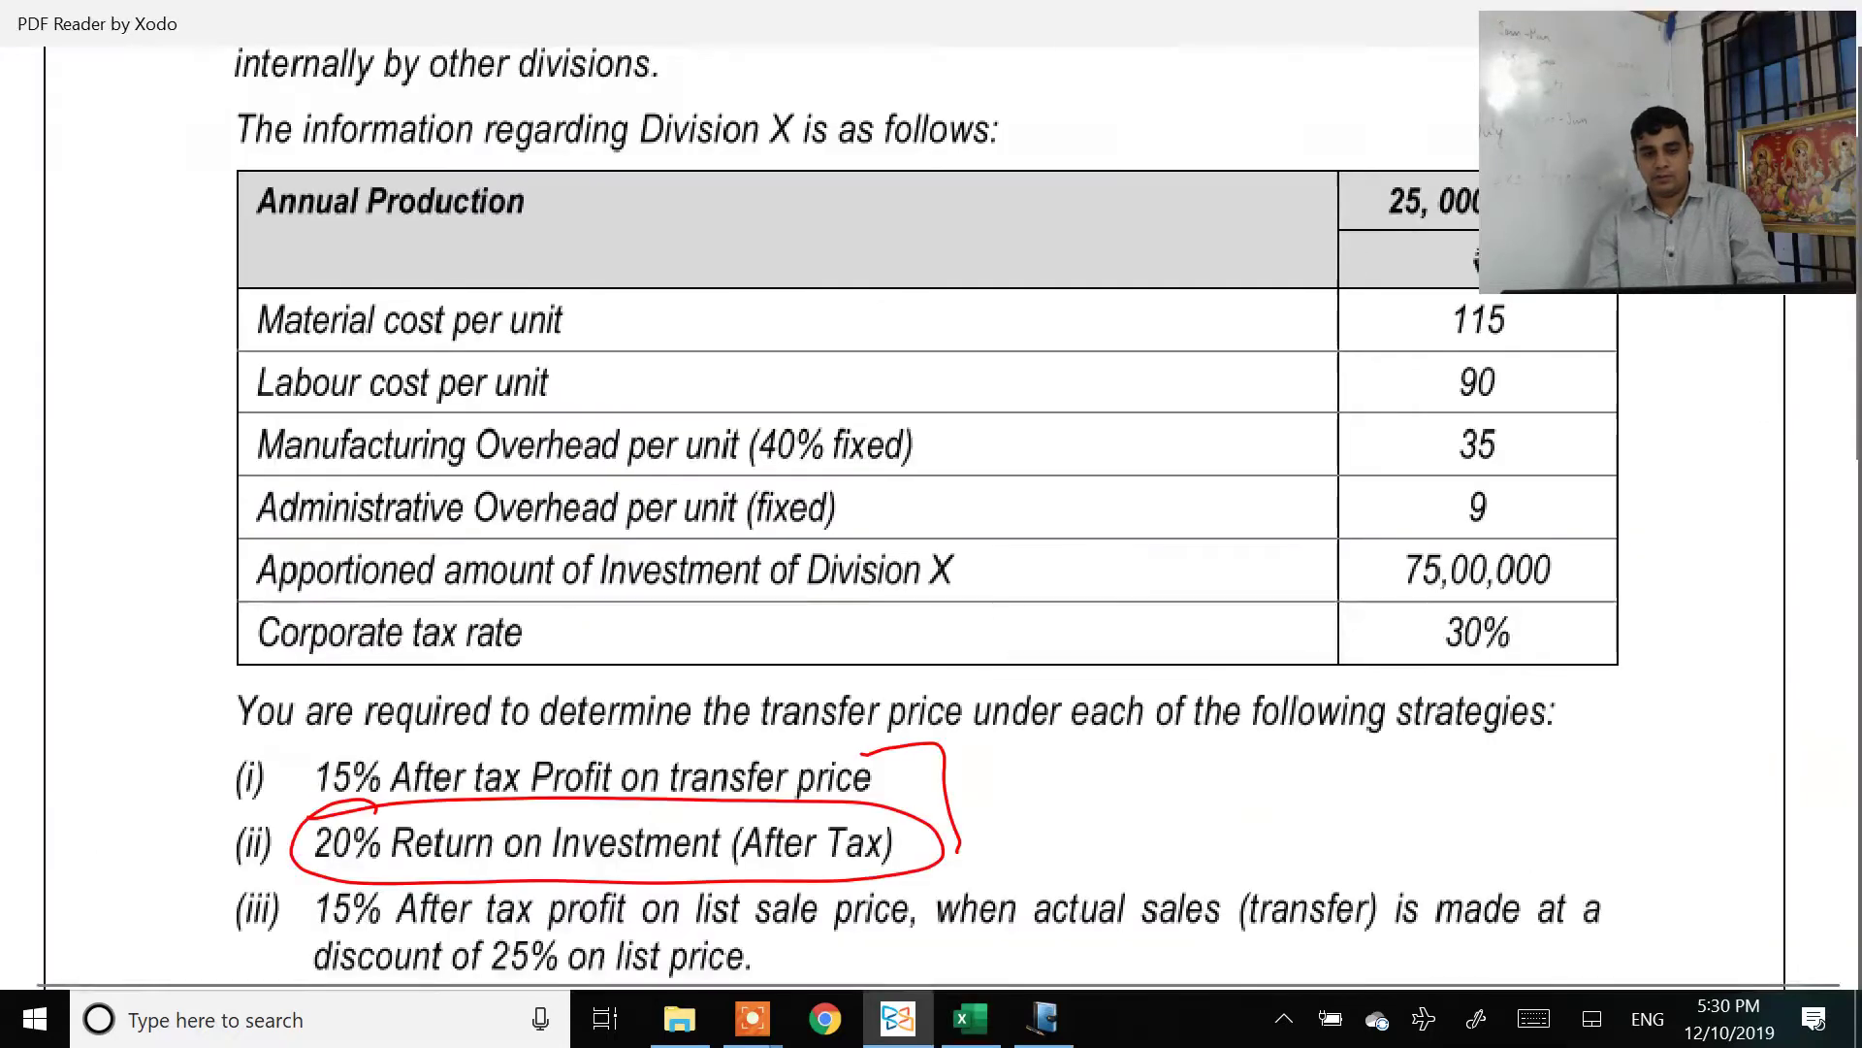
key("alt+Tab")
left_click(228, 650)
left_click(228, 508)
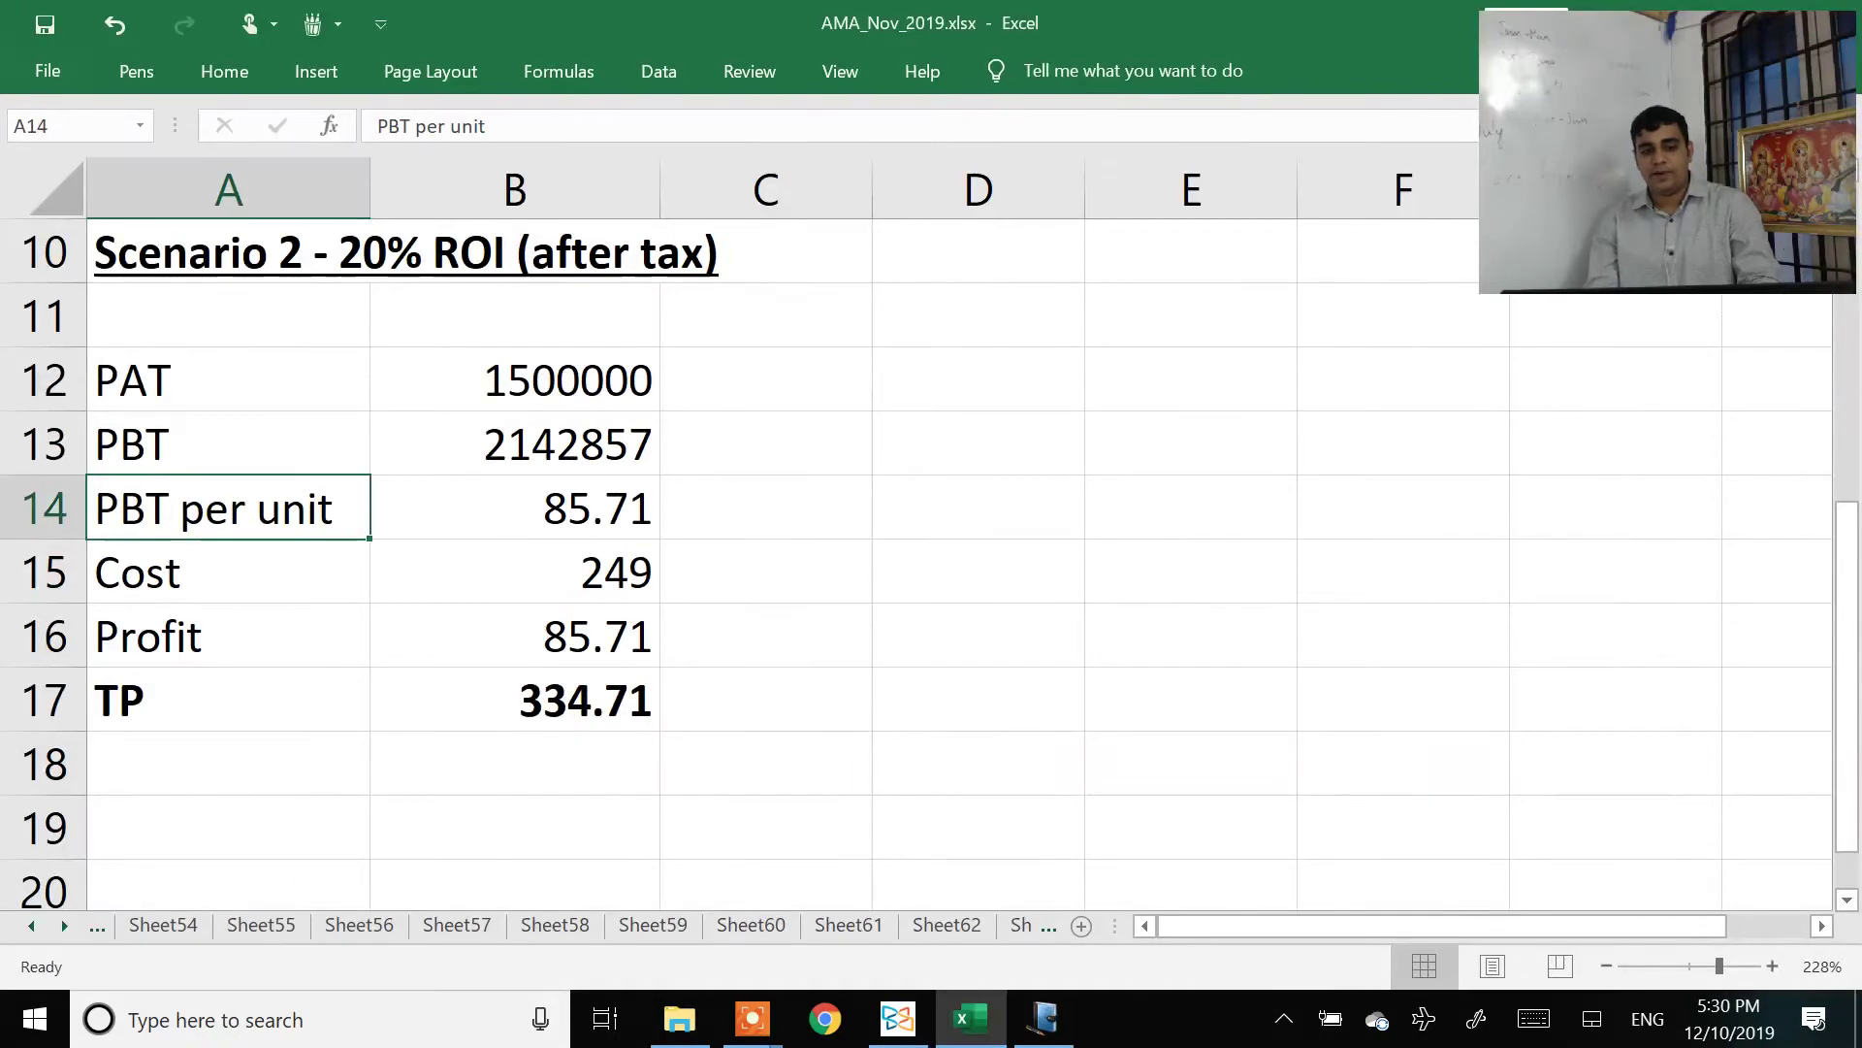
left_click(515, 508)
key("alt+Tab")
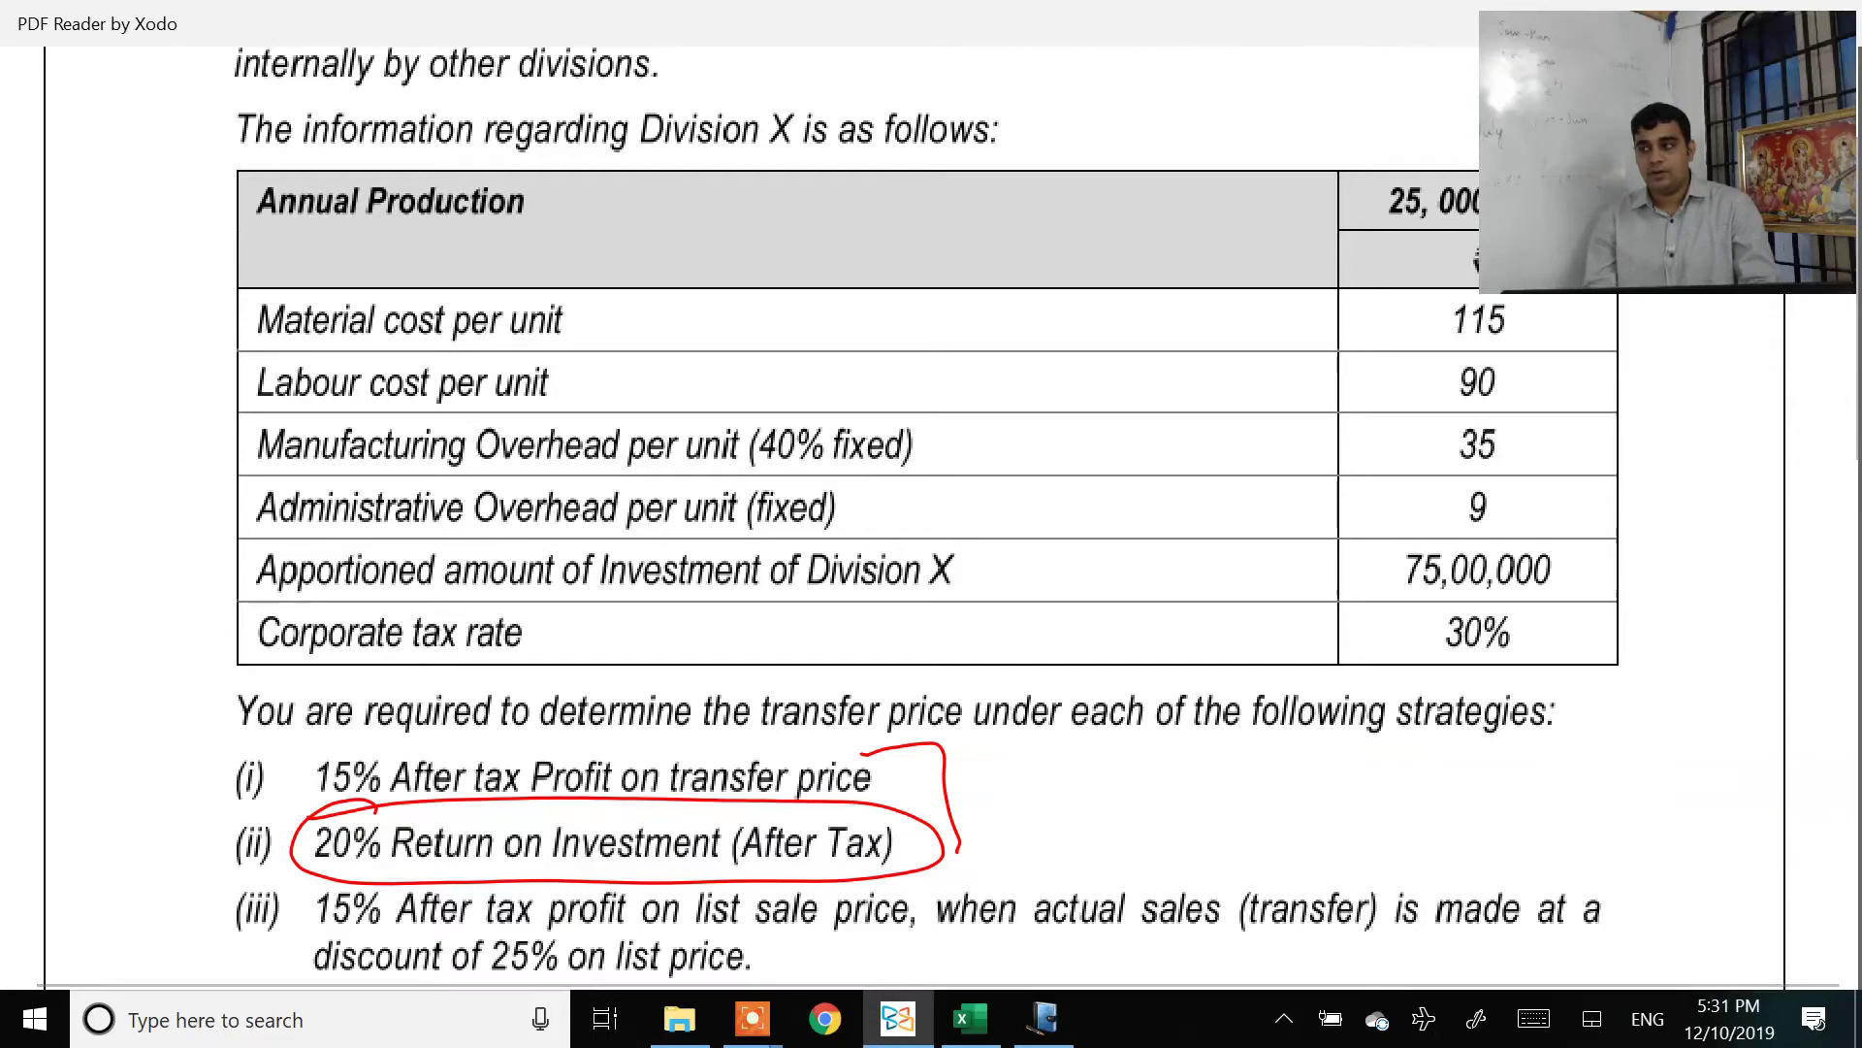
scroll(931, 519, "up", 3)
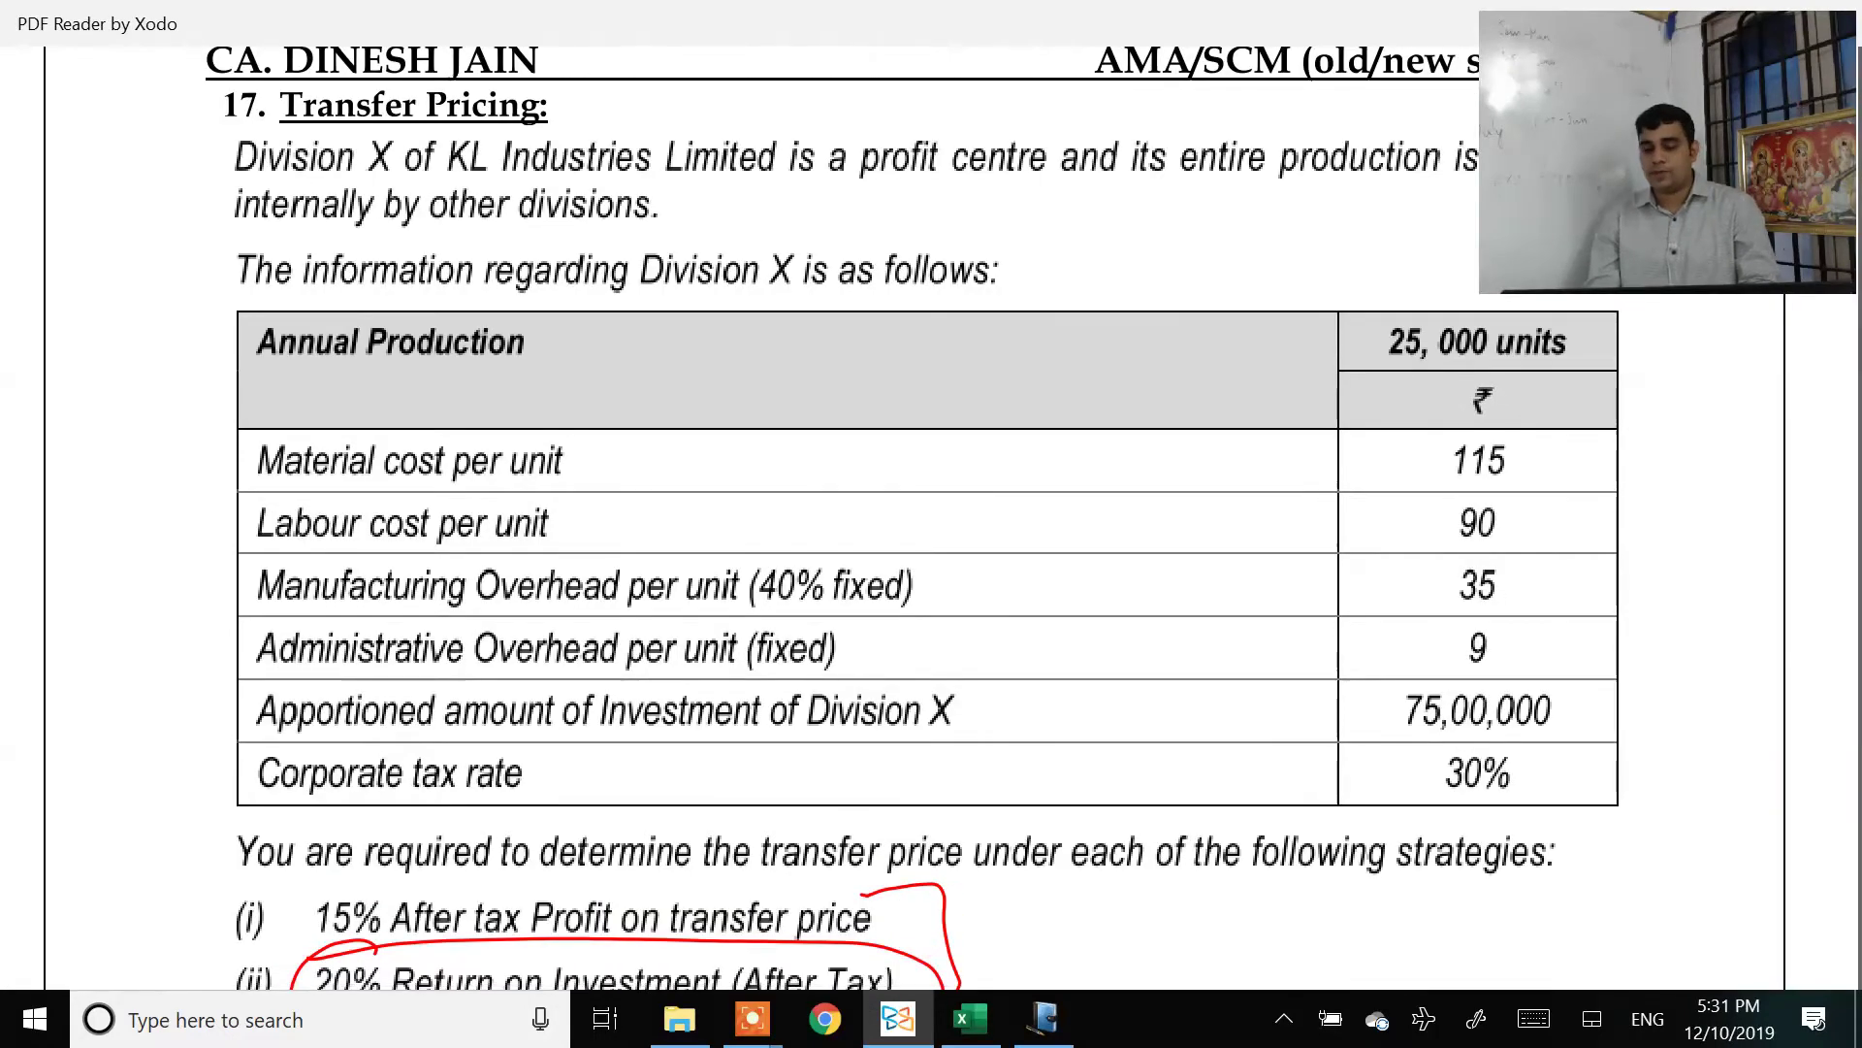
scroll(932, 519, "down", 3)
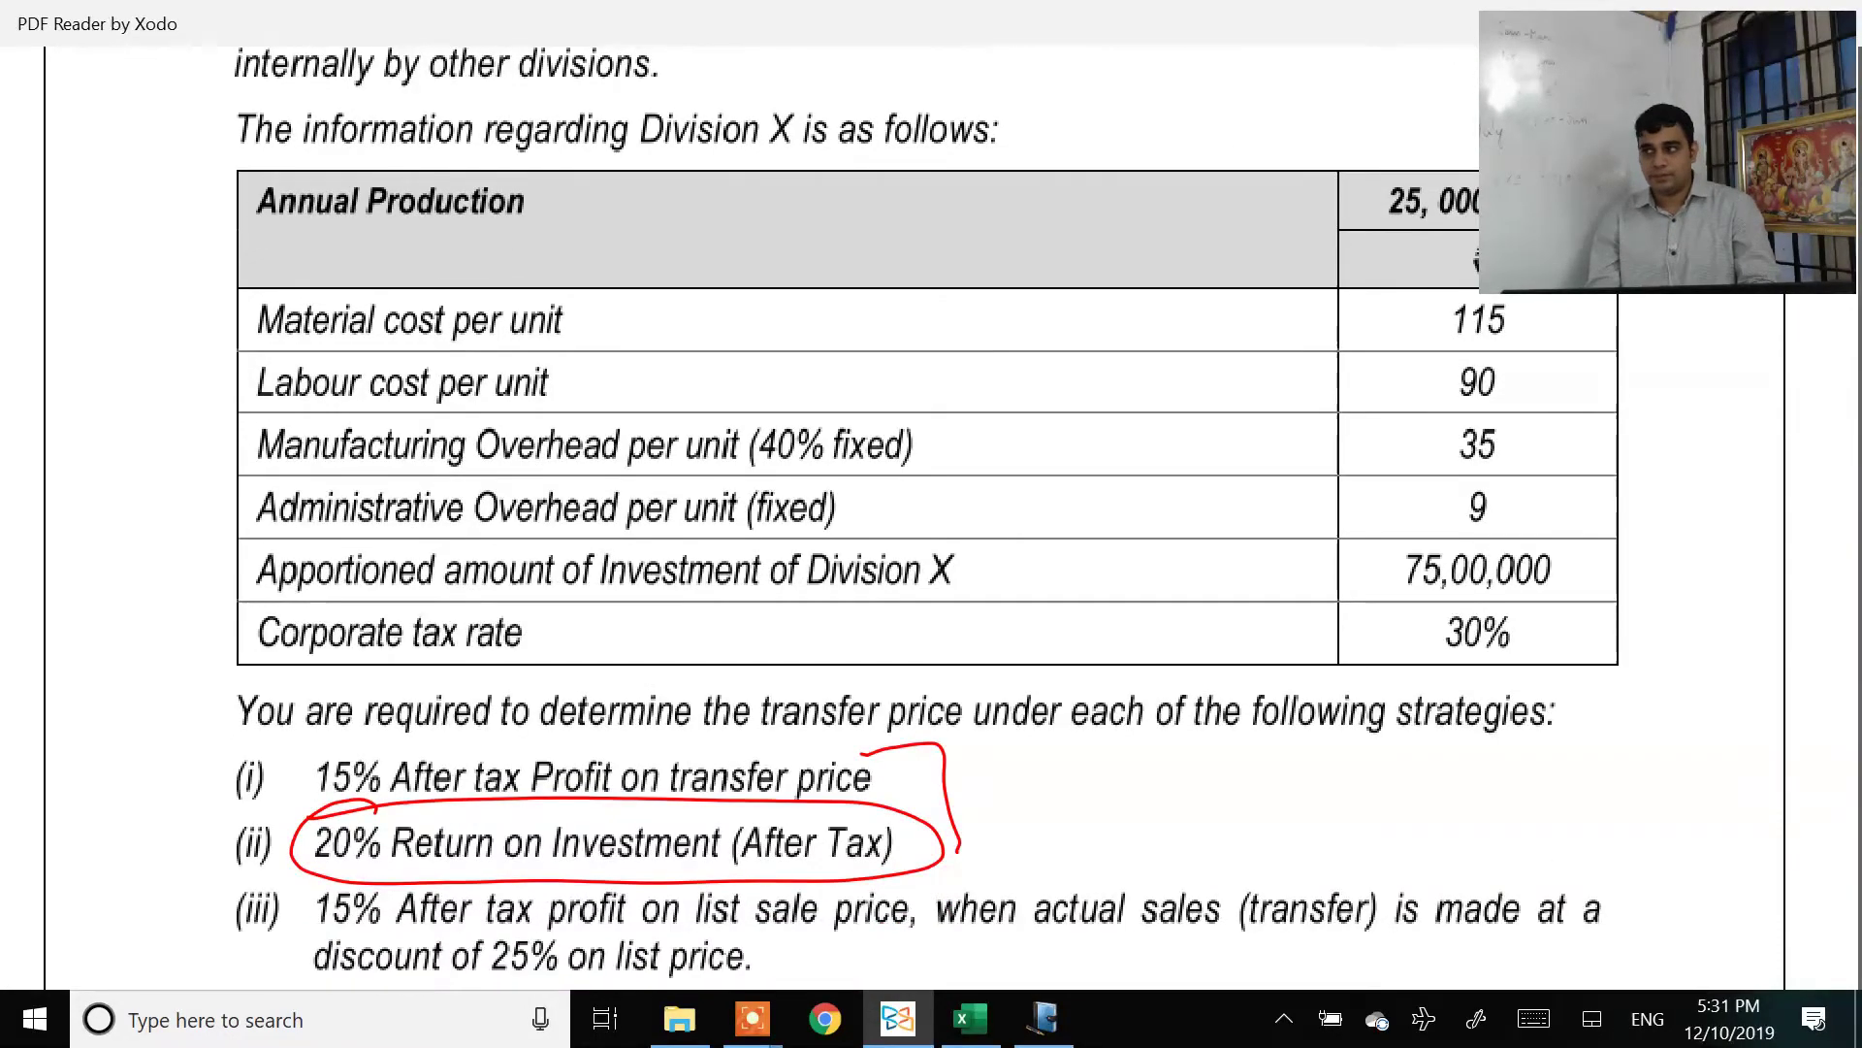
scroll(931, 519, "down", 3)
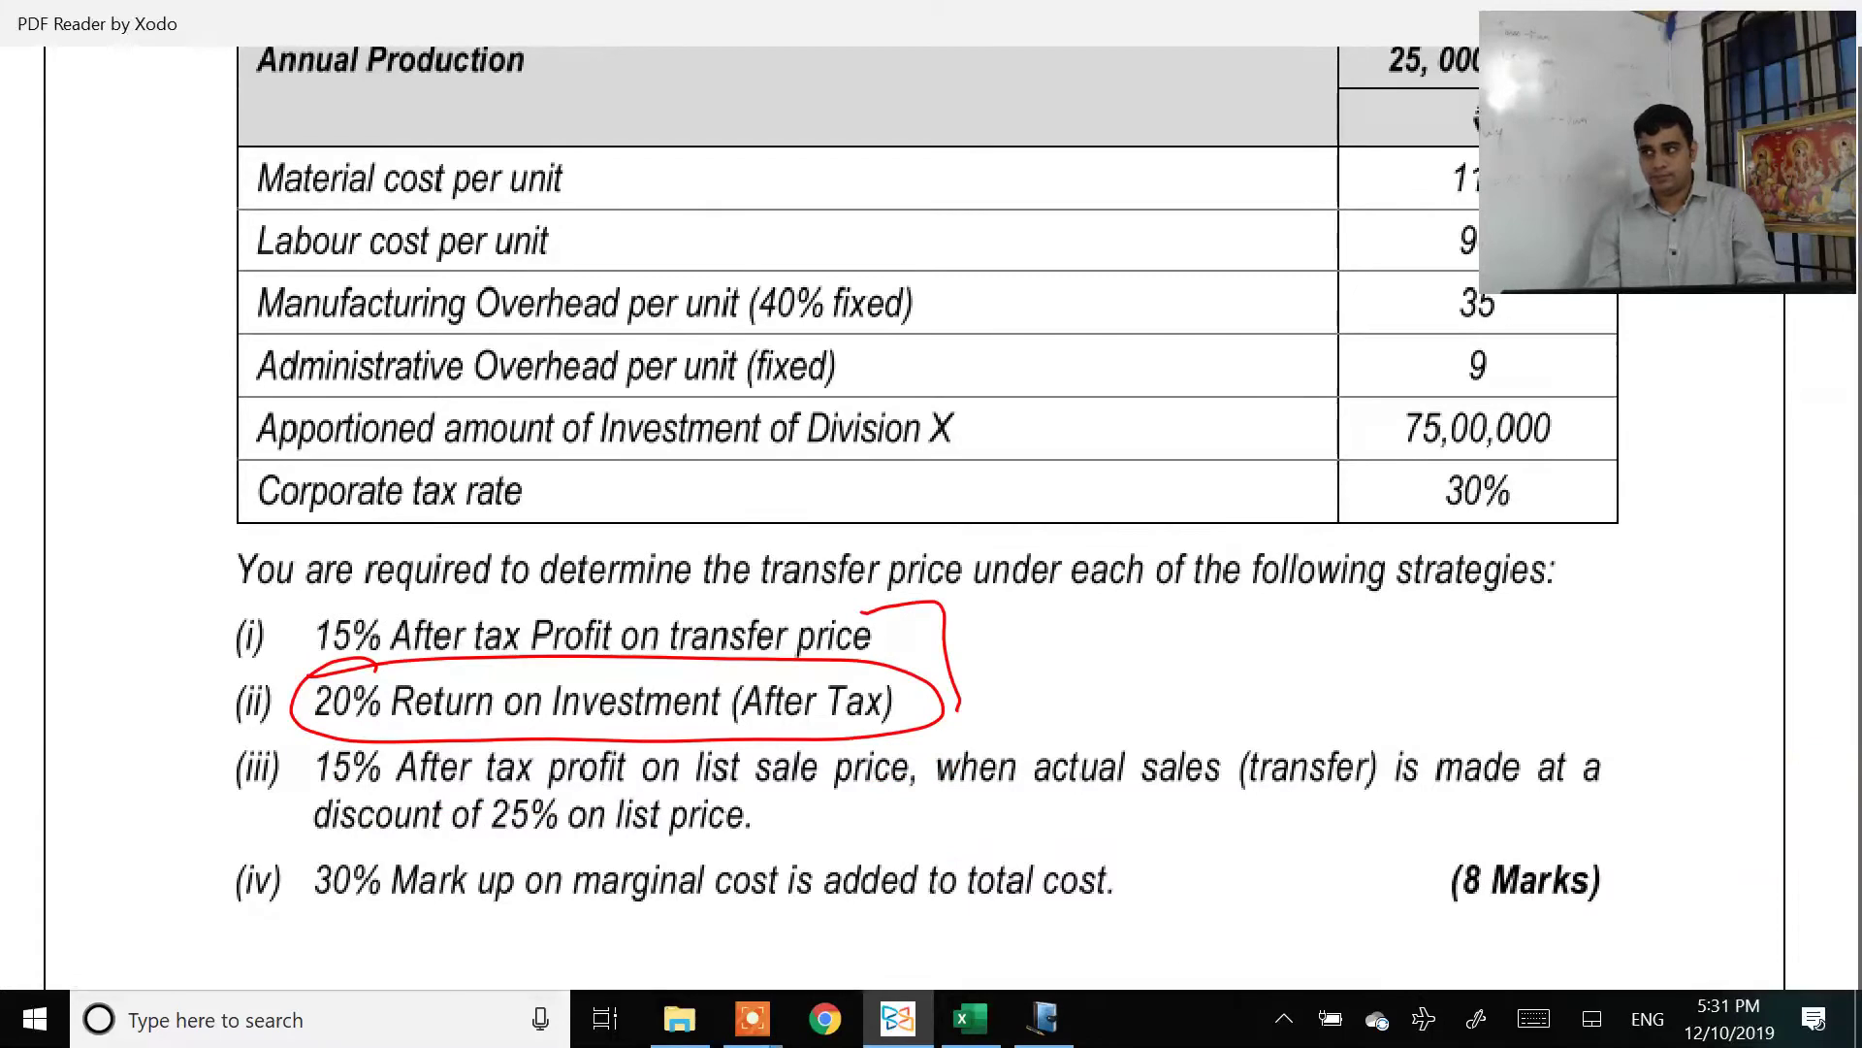
Step: Switch to the Excel workbook and enter the heading "Scenario 3 - 15% profit on list price" in A19, checking requirement (iii) in the PDF
key("alt+Tab")
key("Down")
key("Down")
key("Left")
type("Scenario")
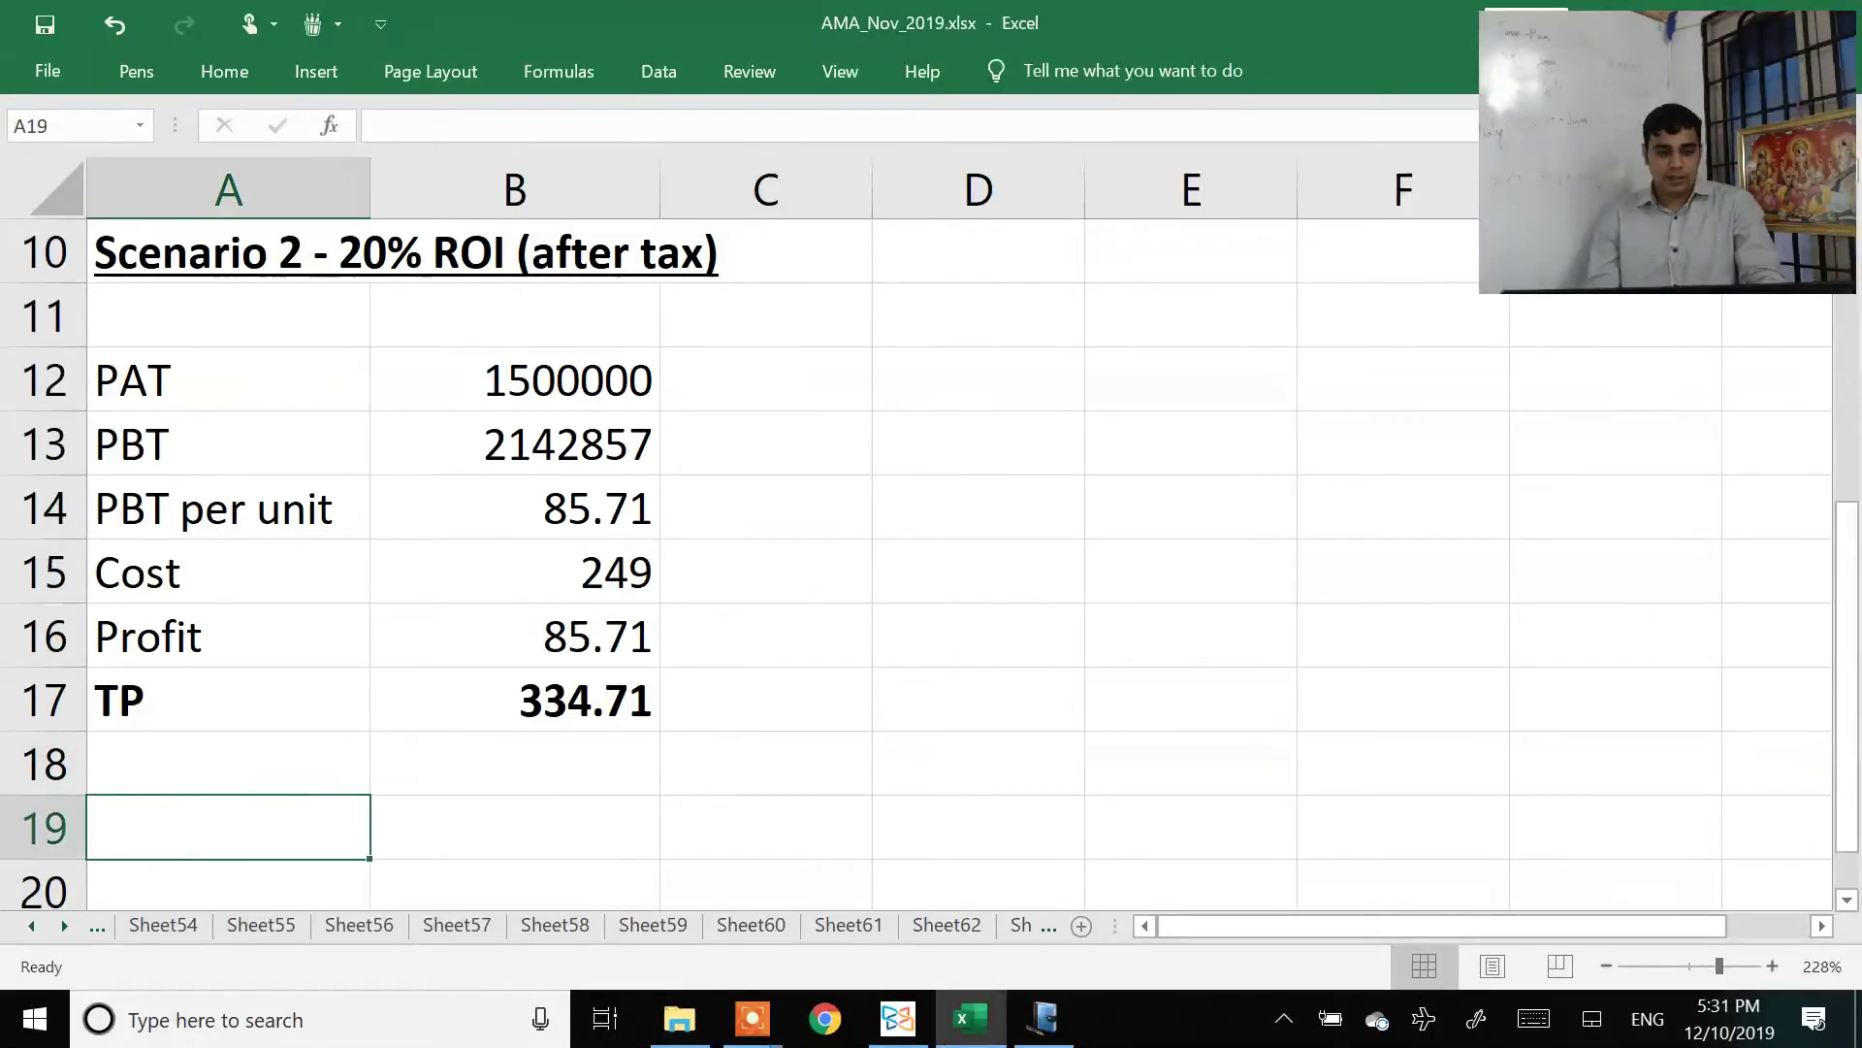
type(" 3 -")
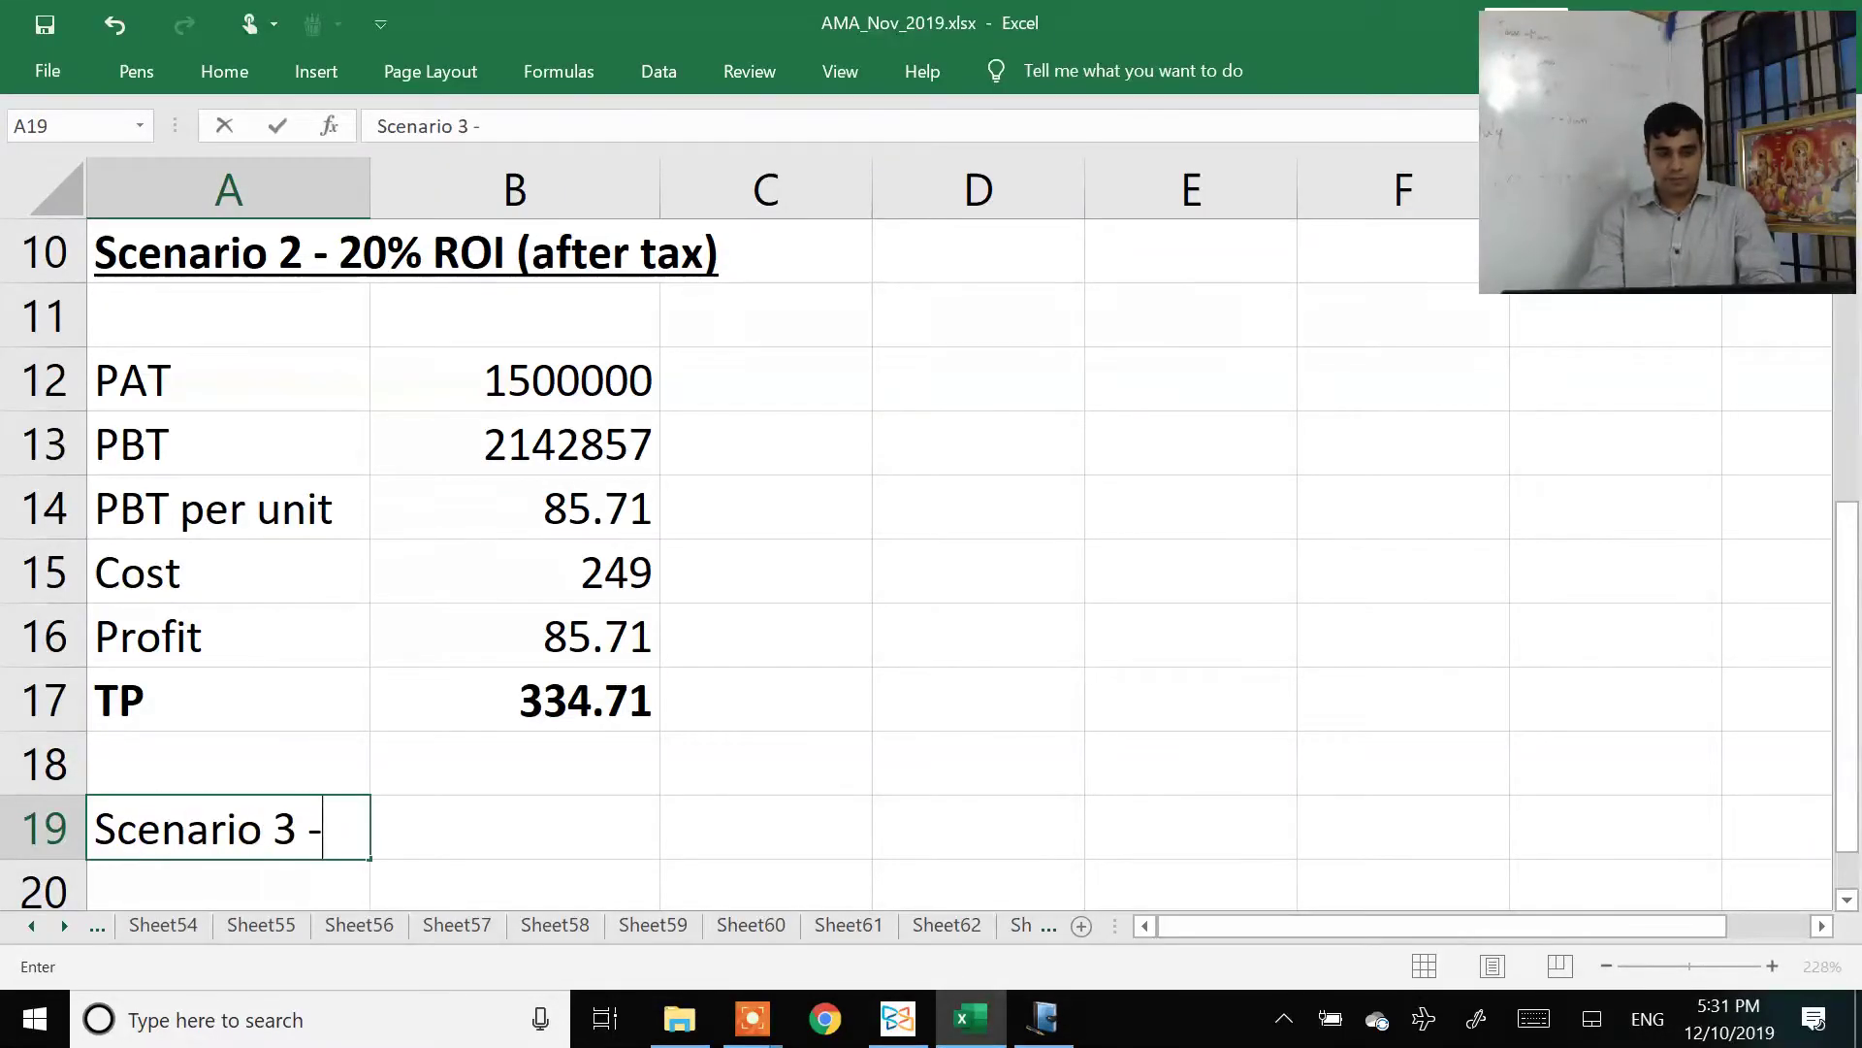
key("alt+Tab")
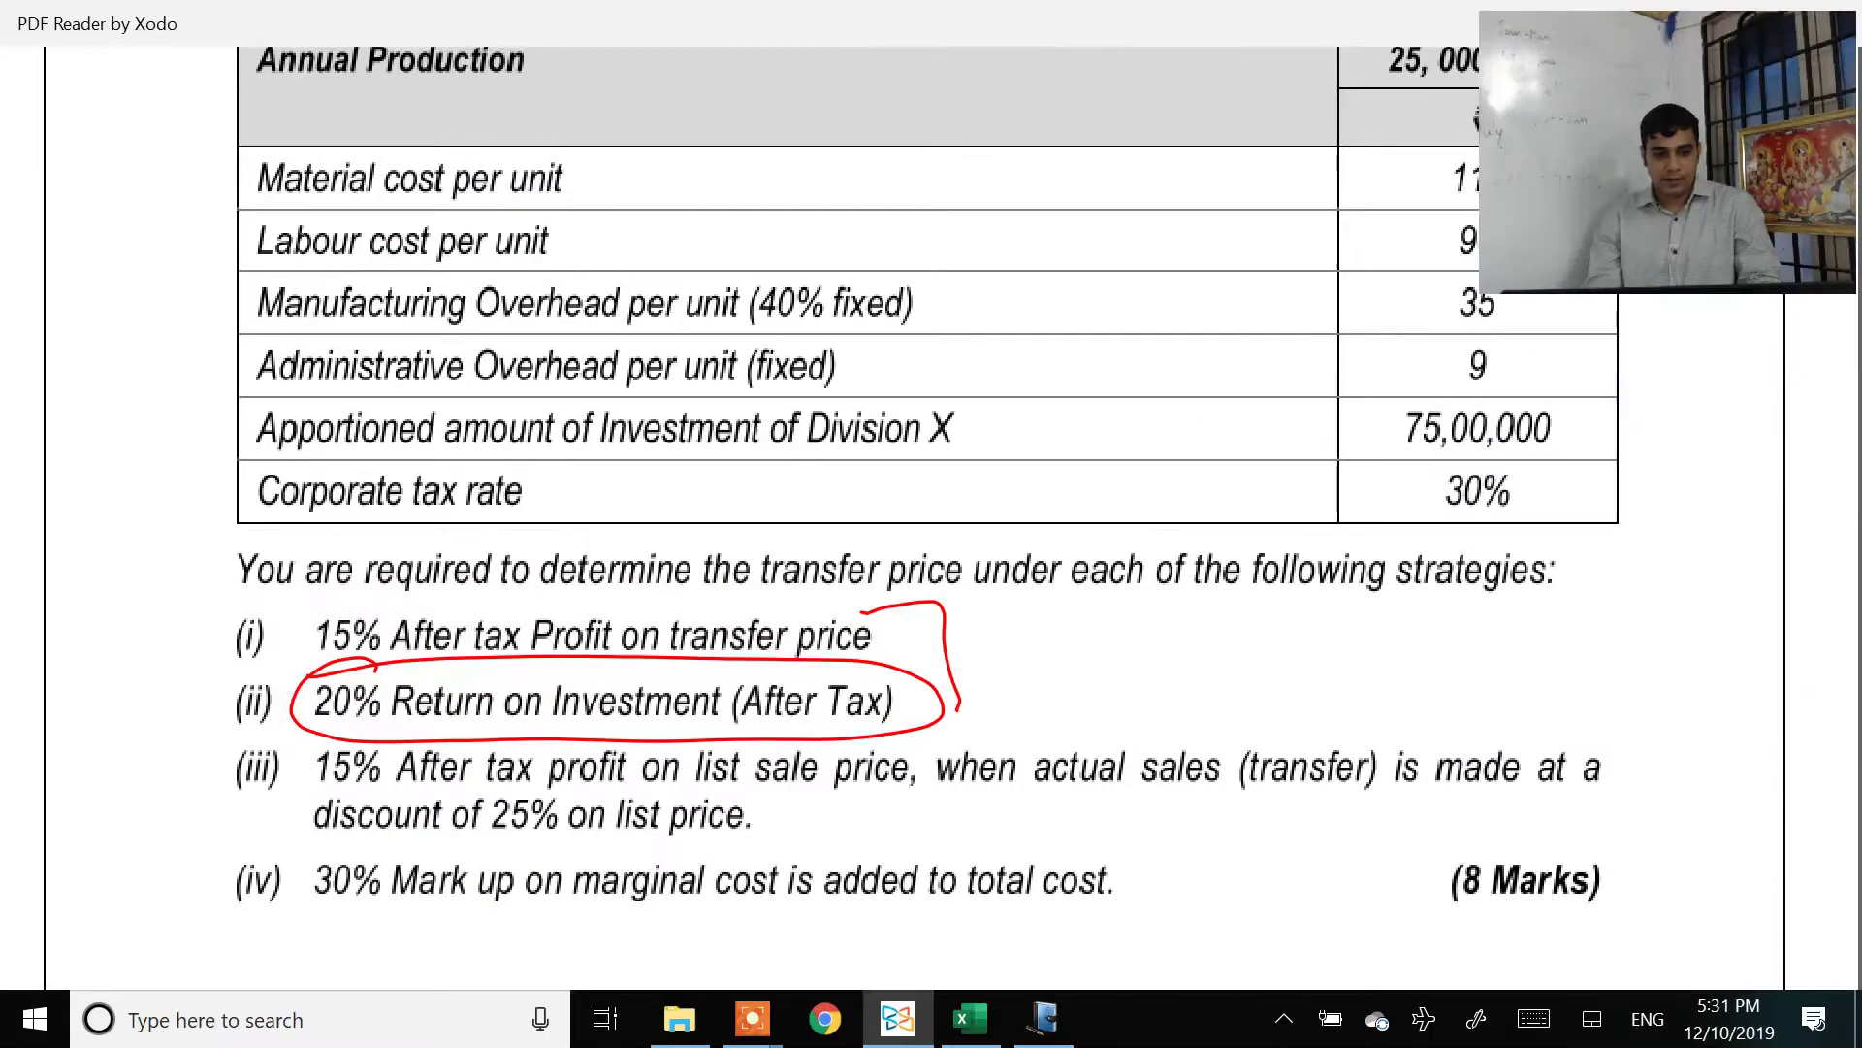
key("alt+Tab")
type("15% ")
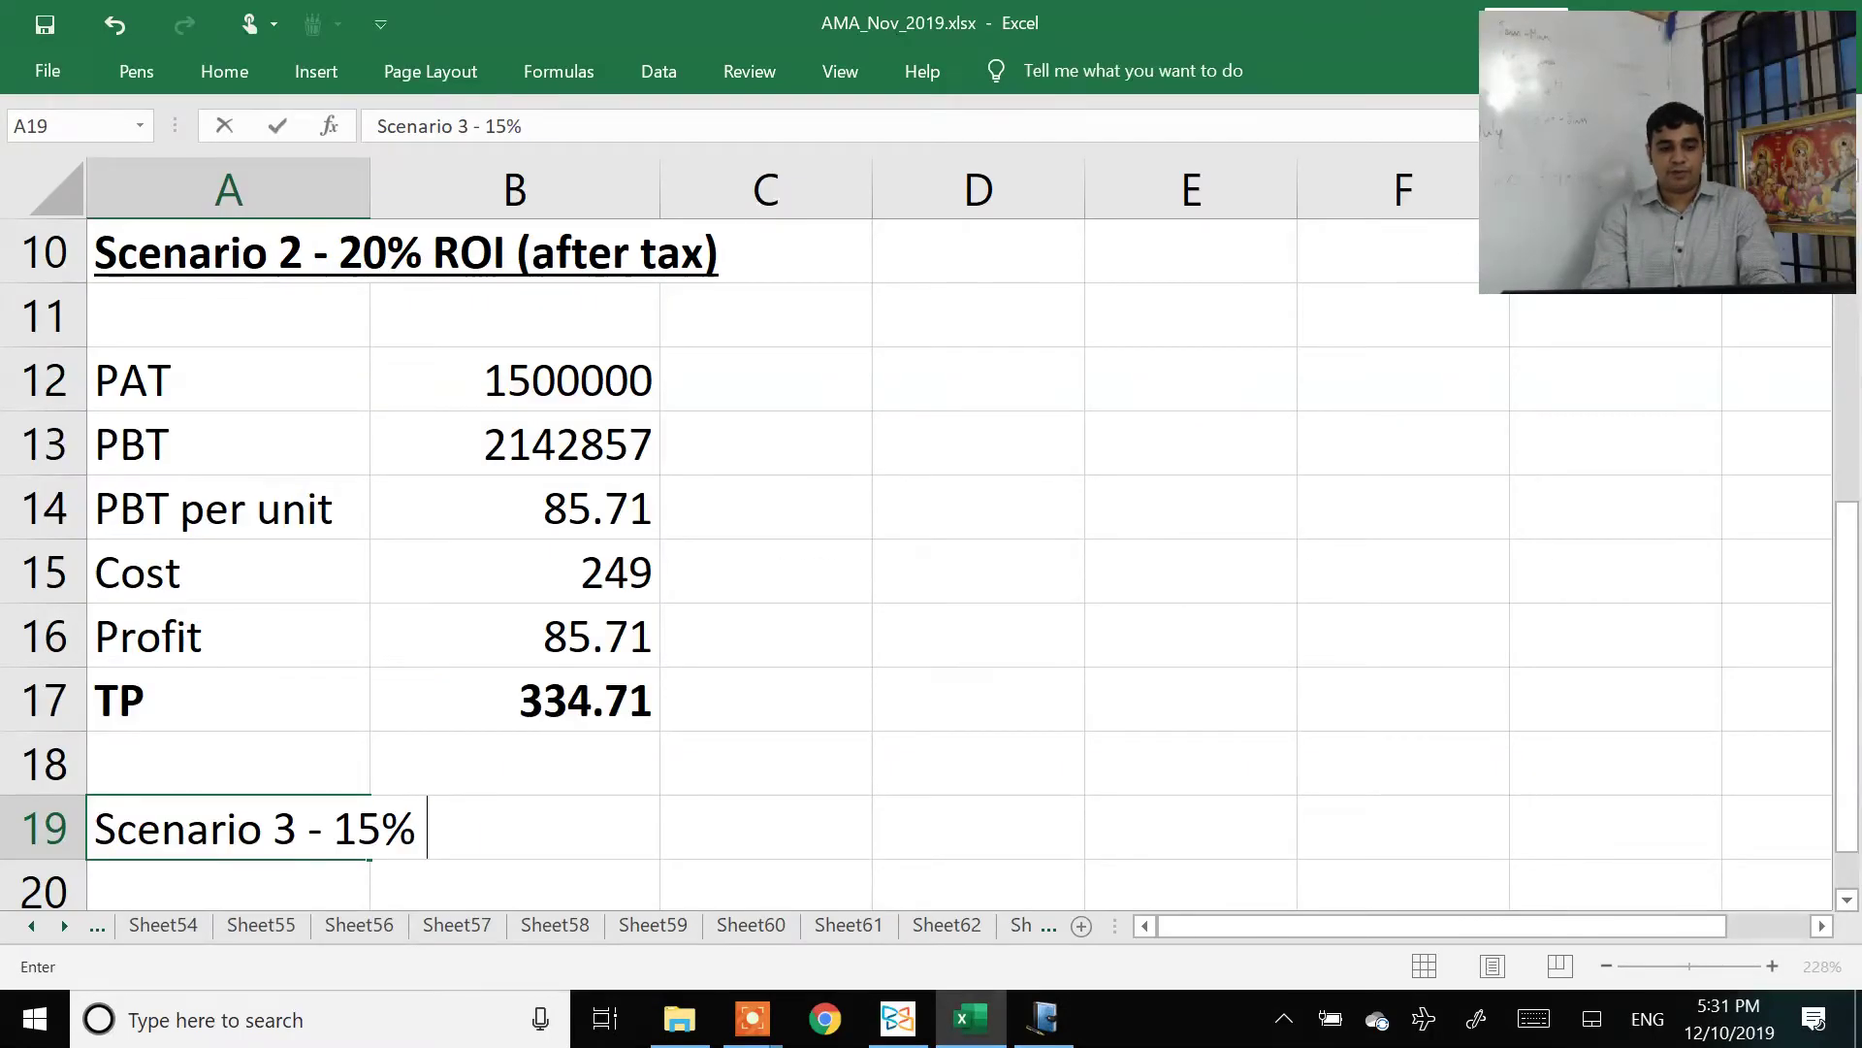
type("profit on list price")
key("Return")
Step: Make the Scenario 3 heading in A19 bold and underlined
key("Up")
key("ctrl+b")
key("ctrl+u")
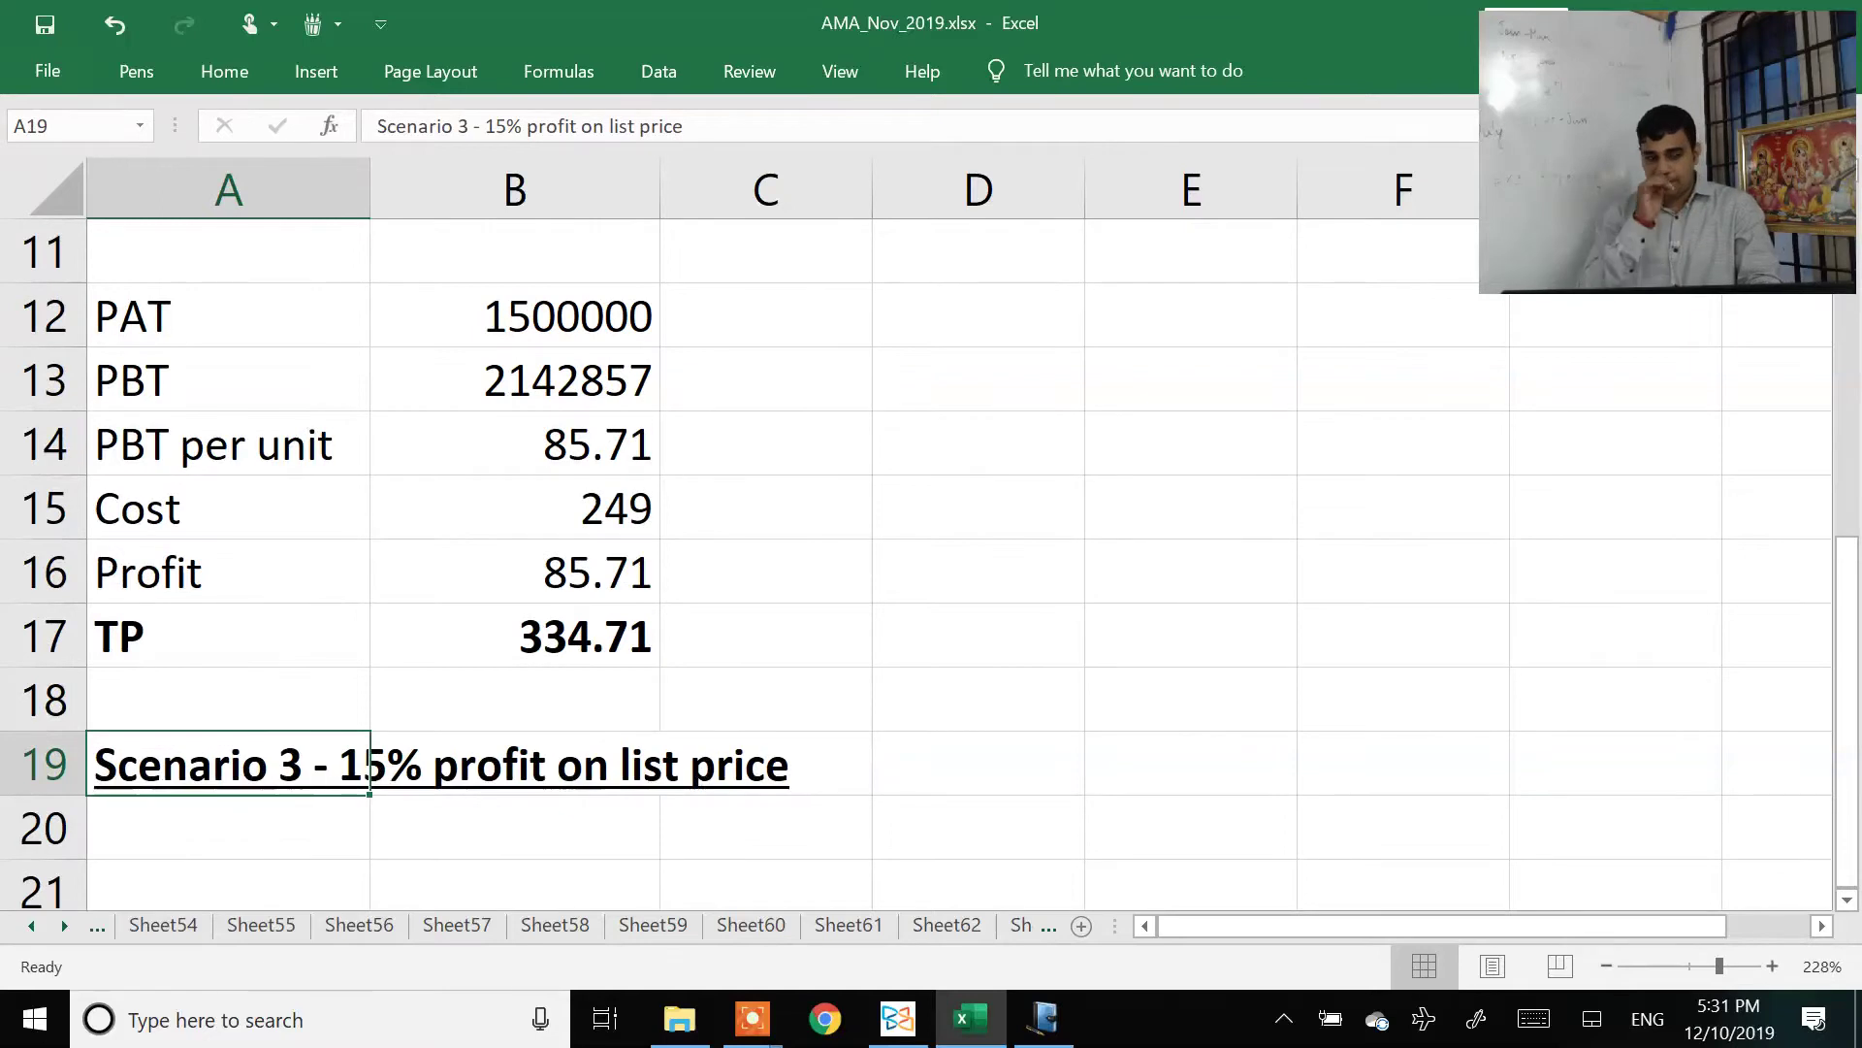
Step: Copy the Scenario 1 PAT and PBT rows (A3:B4) to A20:B21, directly under the Scenario 3 heading
left_click(228, 636)
key("Up")
key("Up")
key("Up")
key("Up")
key("Up")
key("Up")
key("Up")
key("Up")
key("Up")
key("Up")
key("Up")
key("Up")
key("Up")
key("Up")
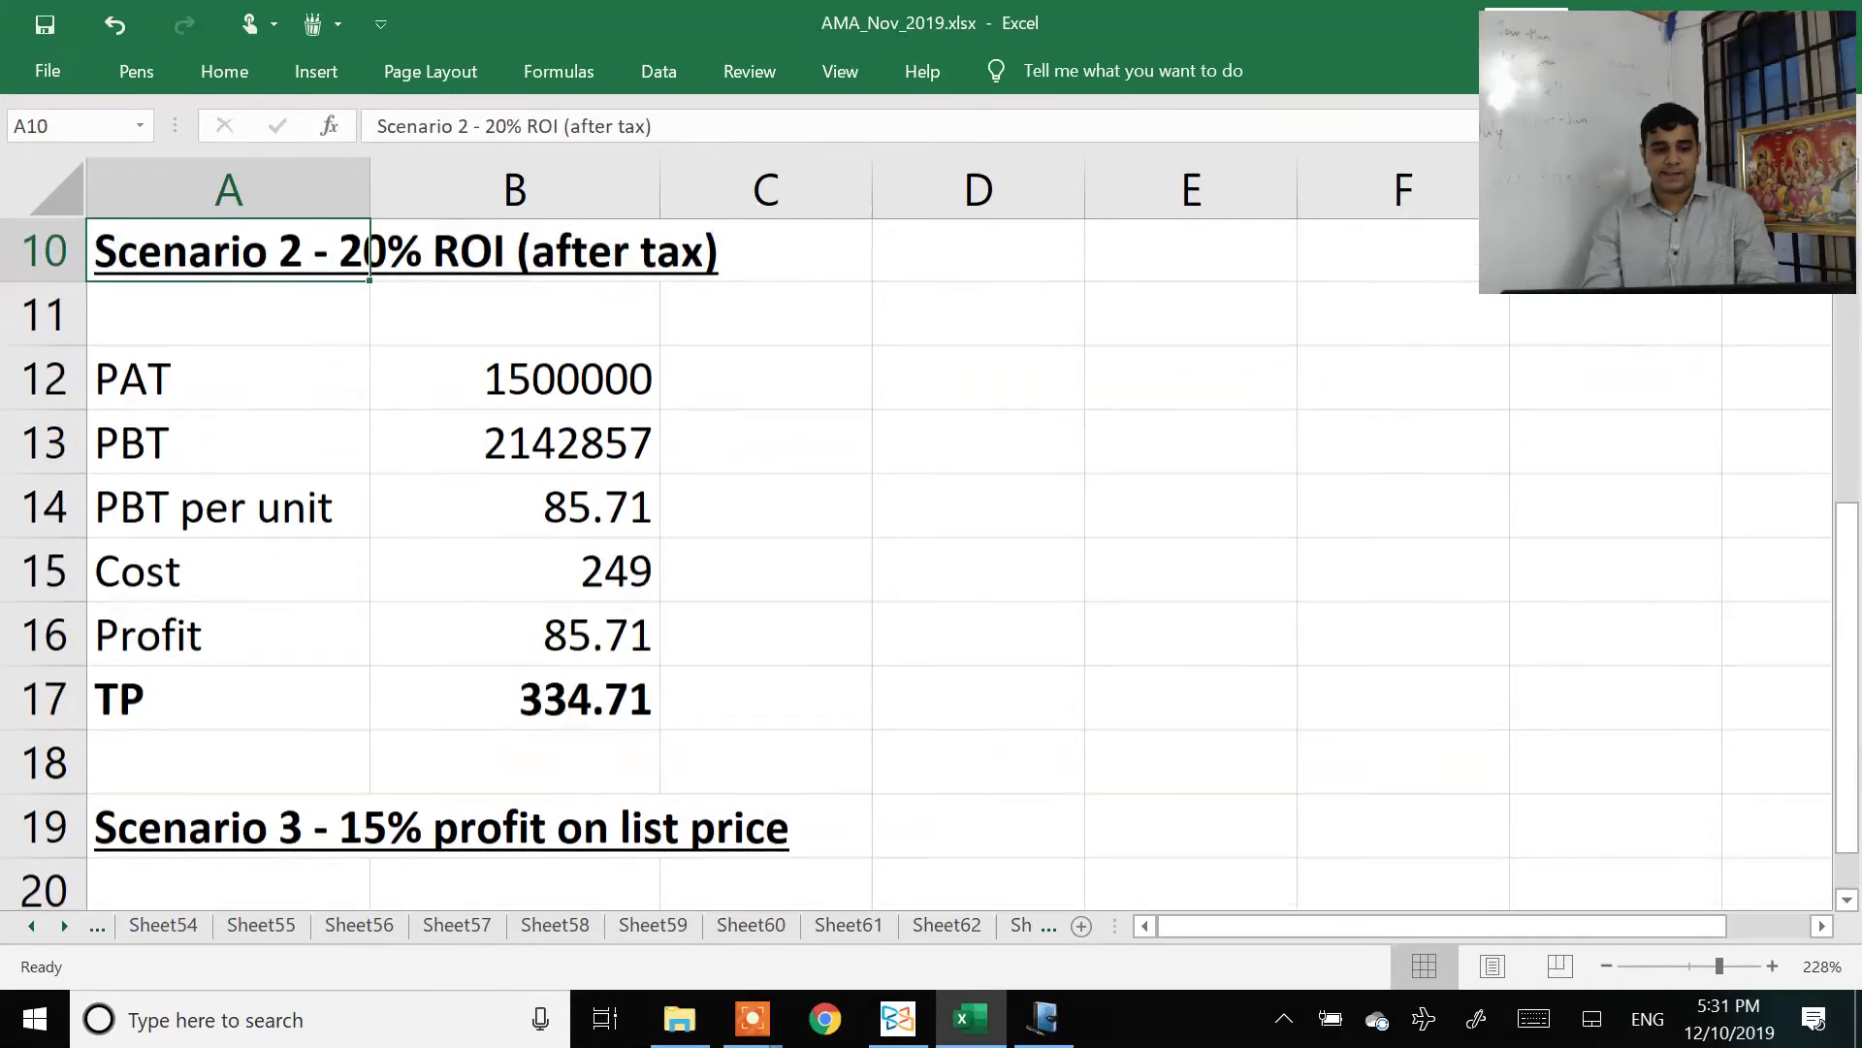
key("Up")
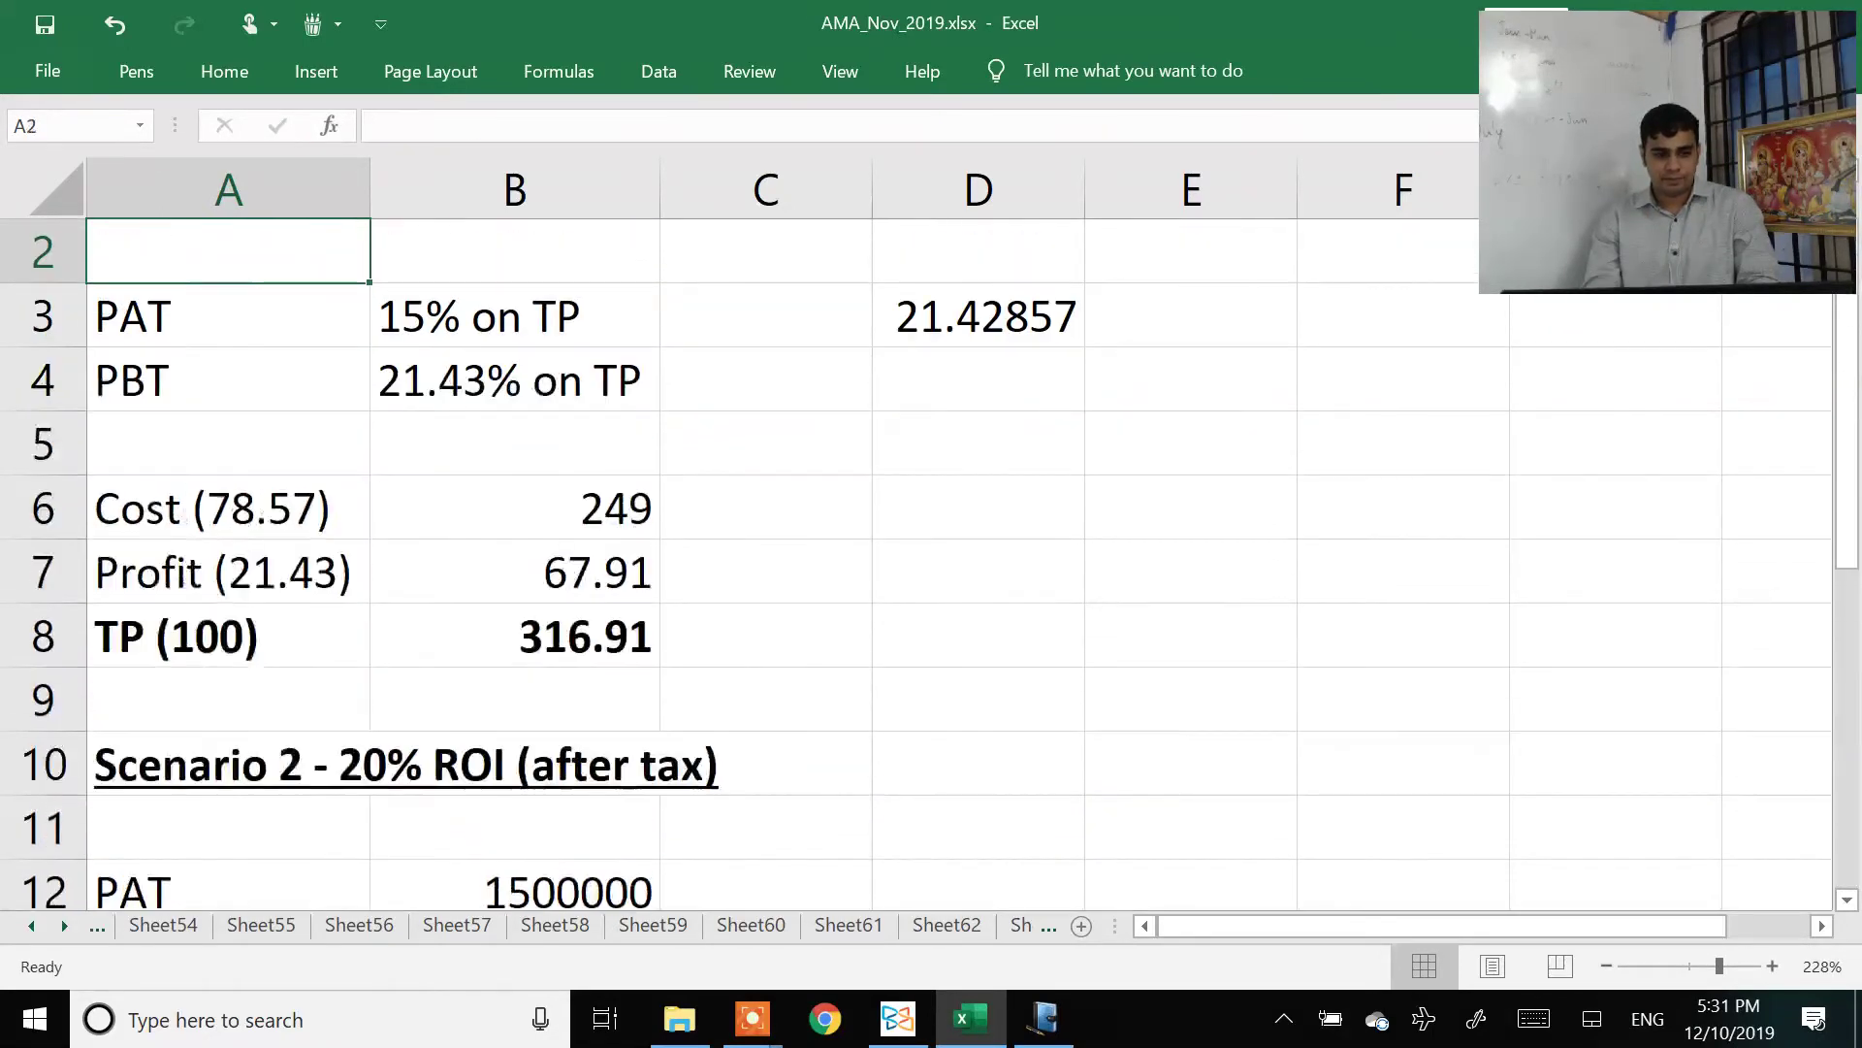
key("shift+Down")
key("Down")
key("shift+Right")
key("shift+Down")
key("ctrl+c")
key("Down")
key("Down")
key("Down")
key("Down")
key("Down")
key("Down")
key("Down")
key("Down")
key("Down")
key("Down")
key("Down")
key("Down")
key("Down")
key("Down")
key("Down")
key("Down")
key("Down")
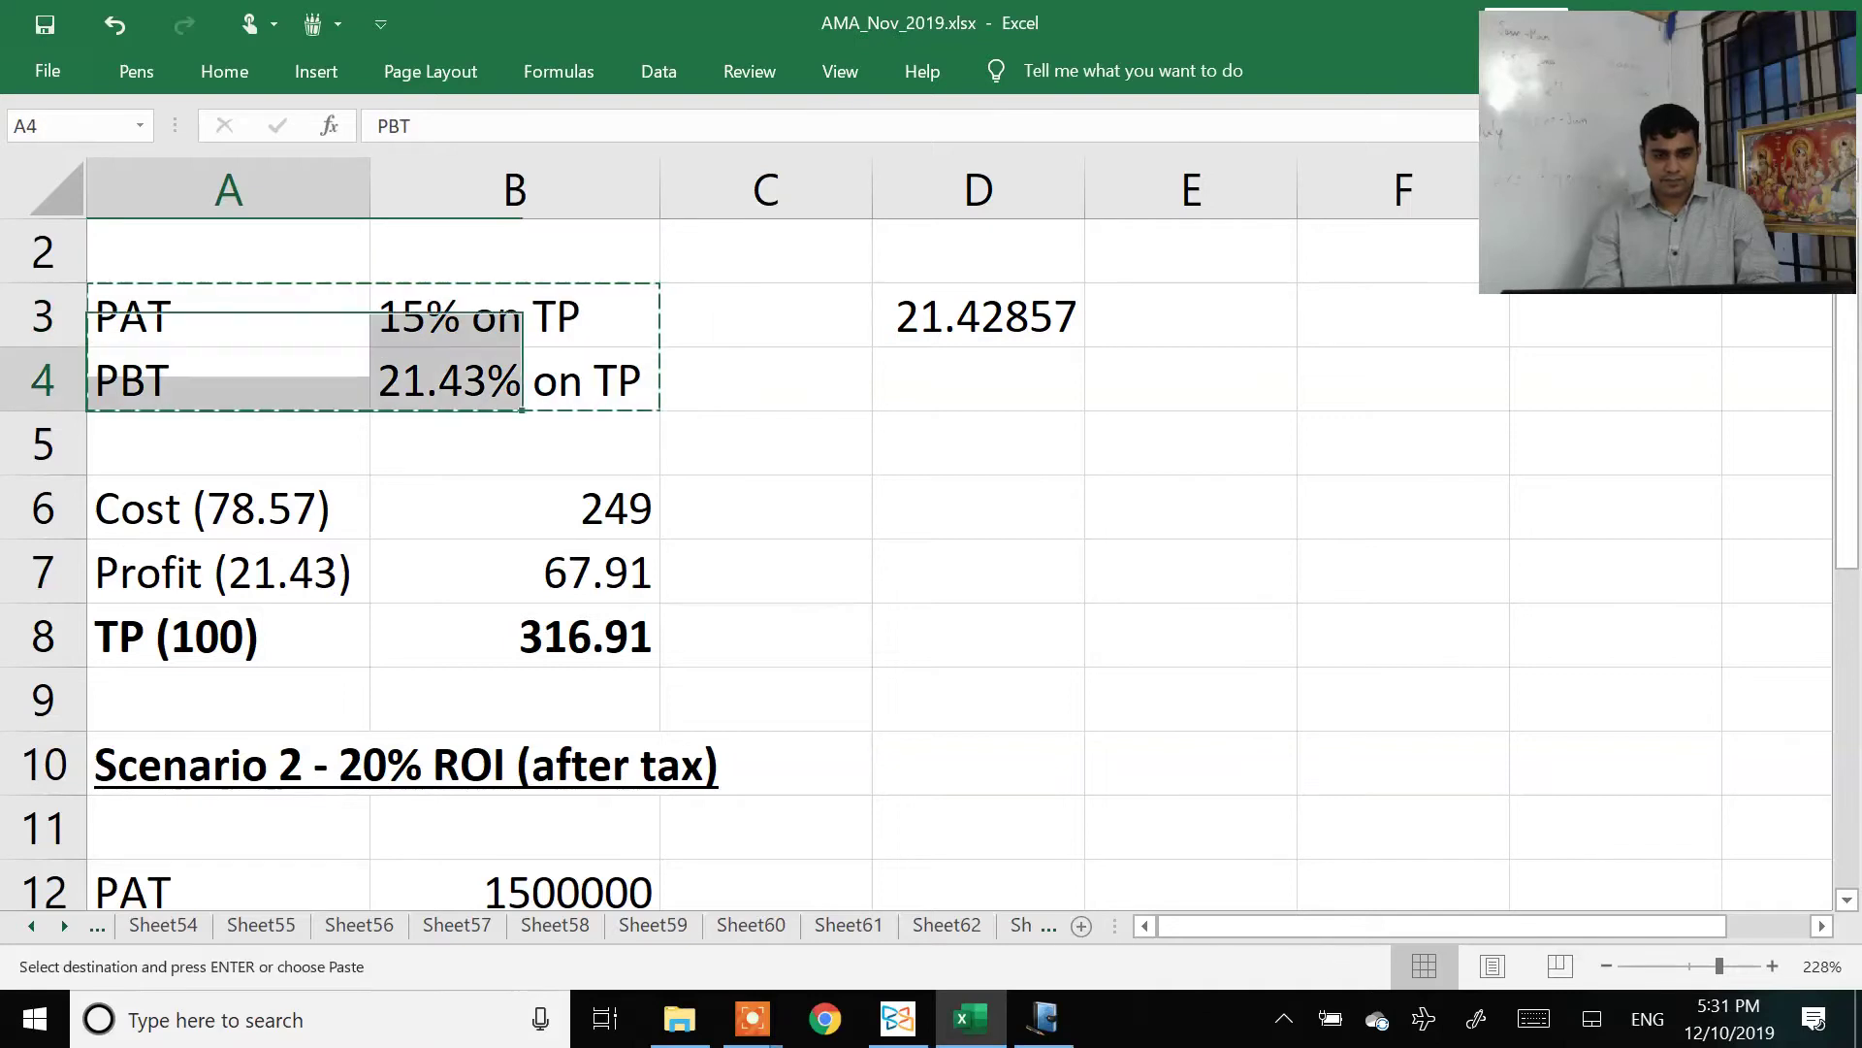
key("Down")
key("Down")
key("Down")
key("Down")
key("Down")
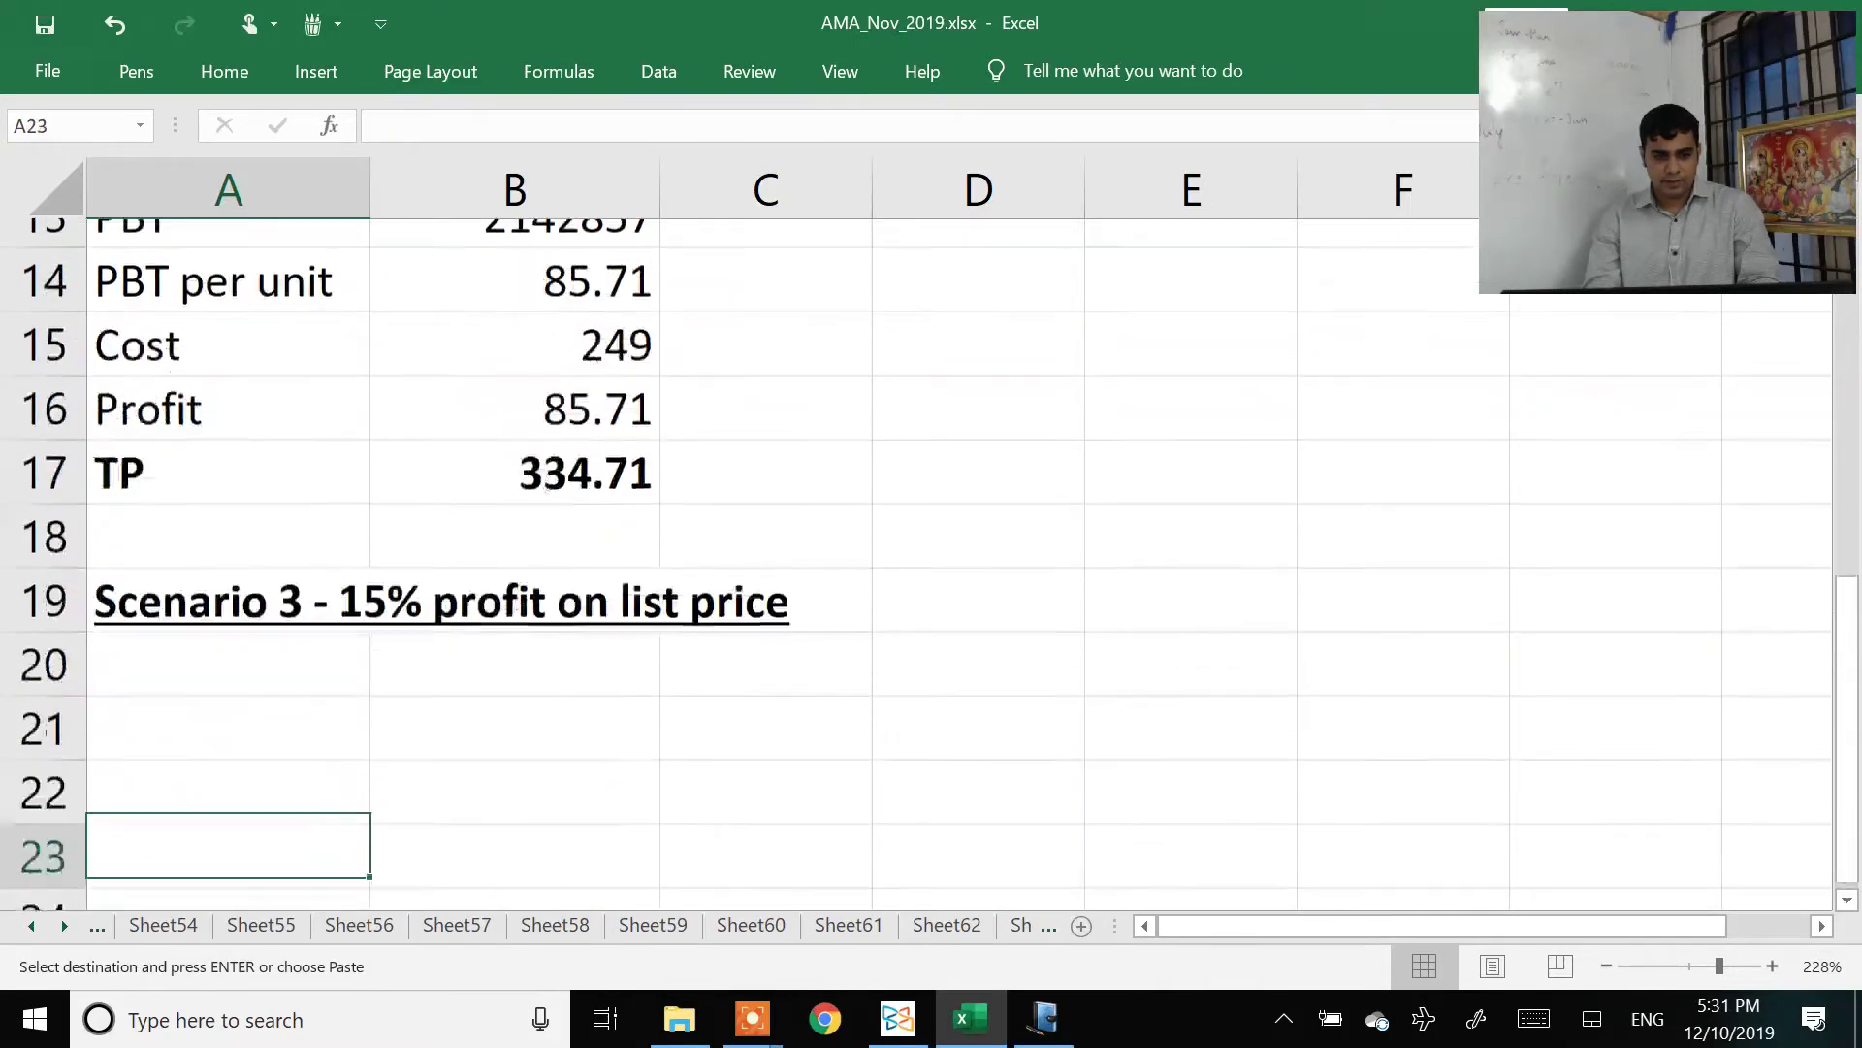
key("Up")
key("Up")
key("Up")
key("Up")
key("Up")
key("ctrl+v")
Step: Change the Scenario 3 profit bases to "15% on LP" in B20 and "21.43% on LP" in B21
key("Right")
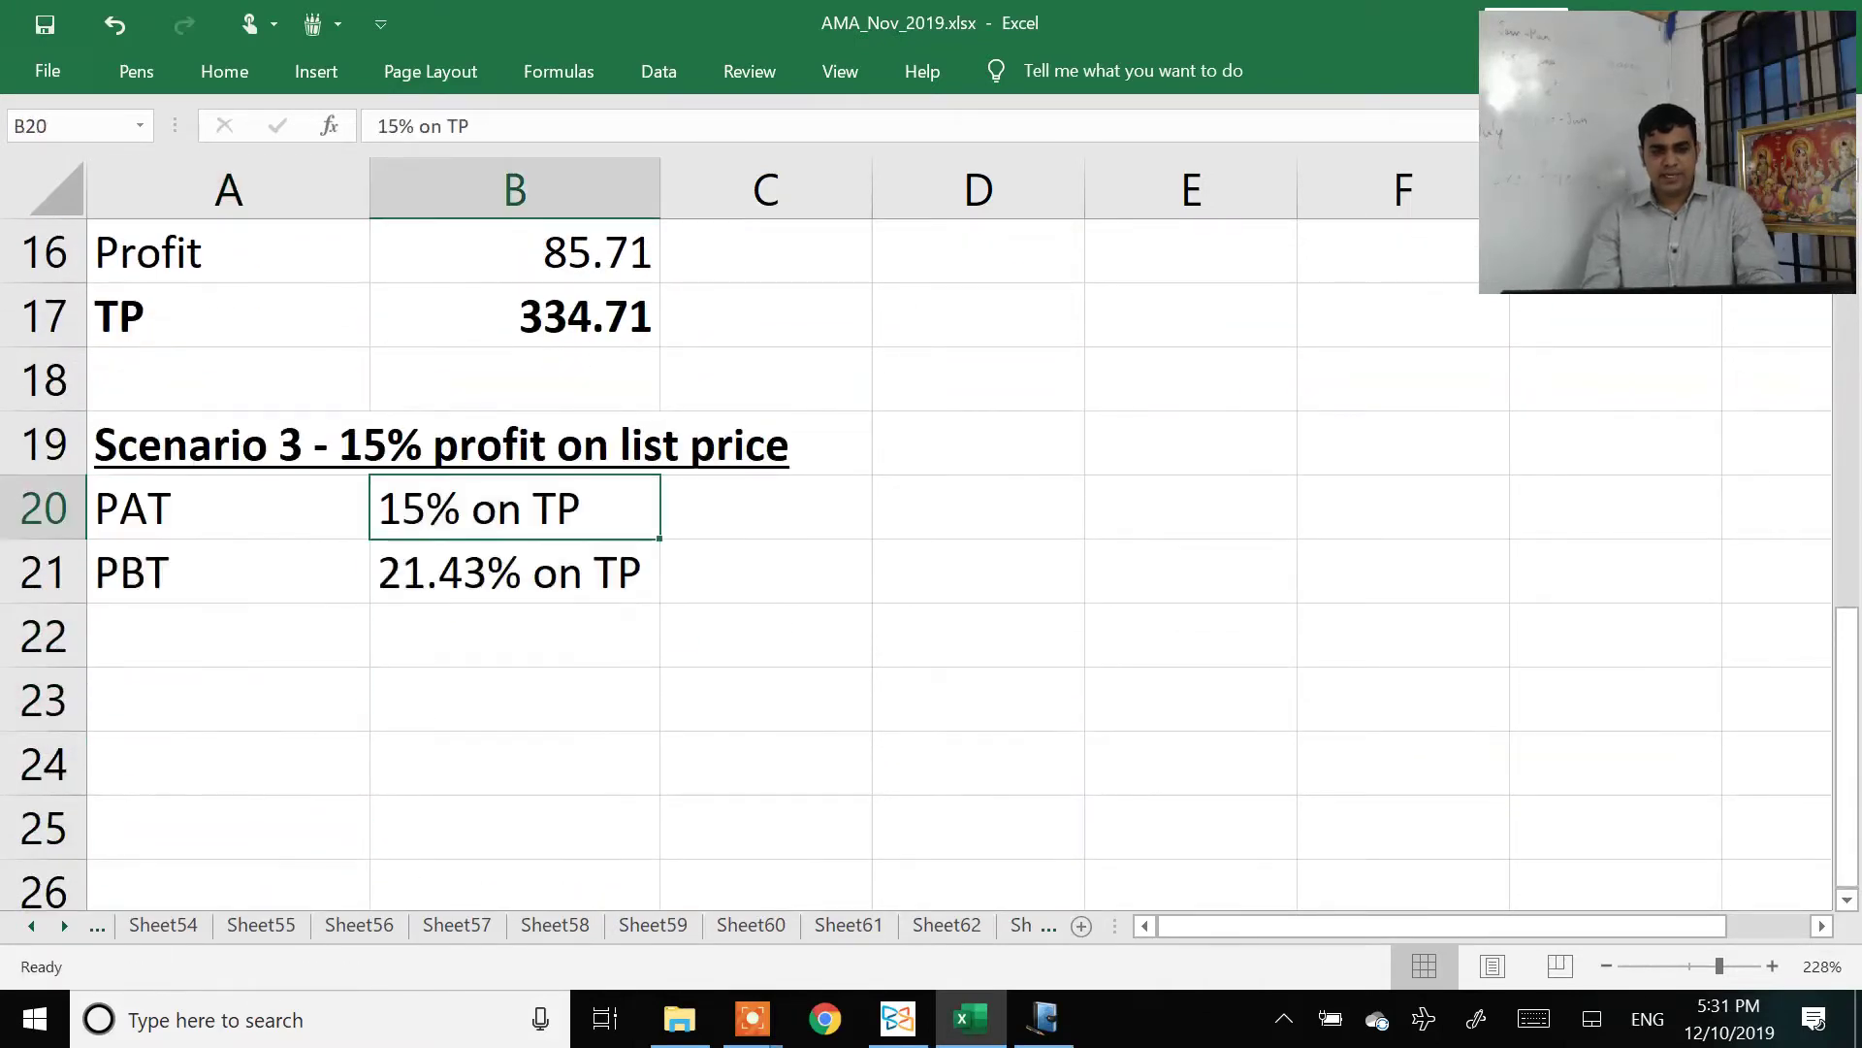
key("F2")
key("BackSpace")
key("BackSpace")
type("LP")
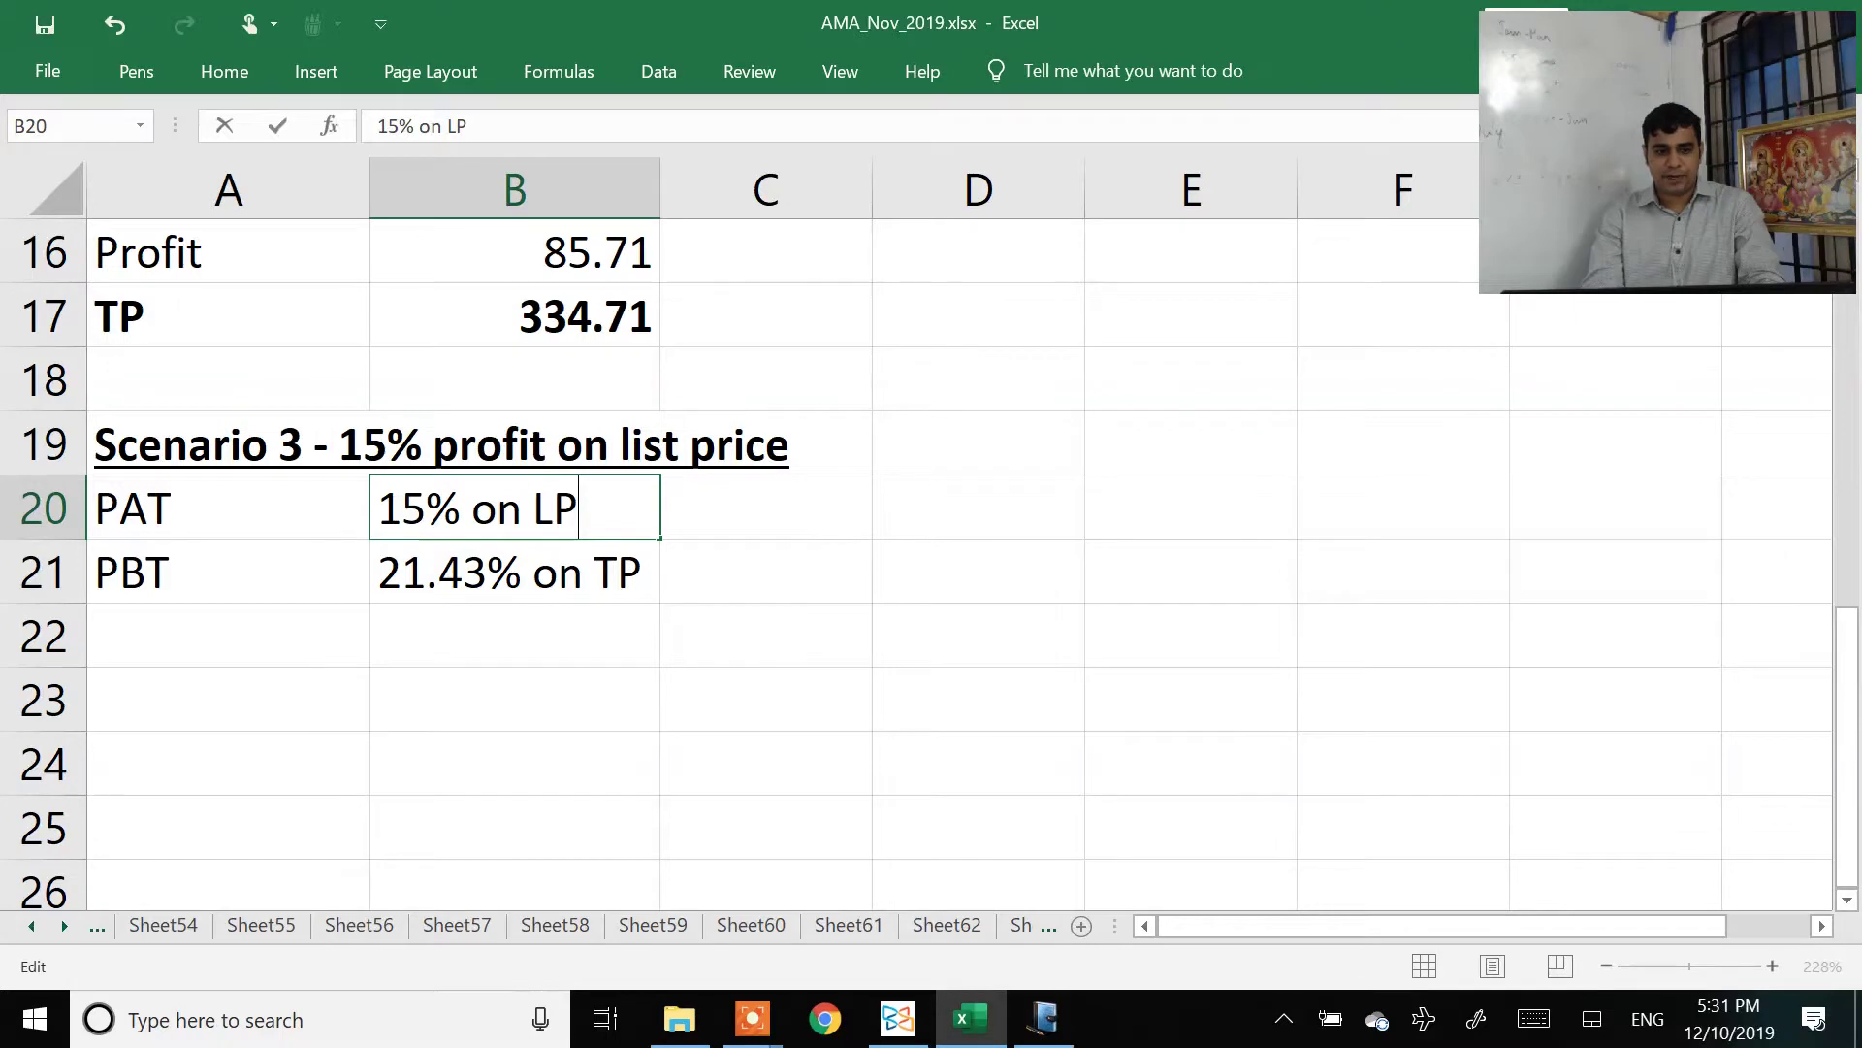
key("Return")
key("F2")
key("BackSpace")
key("BackSpace")
type("LP")
key("Return")
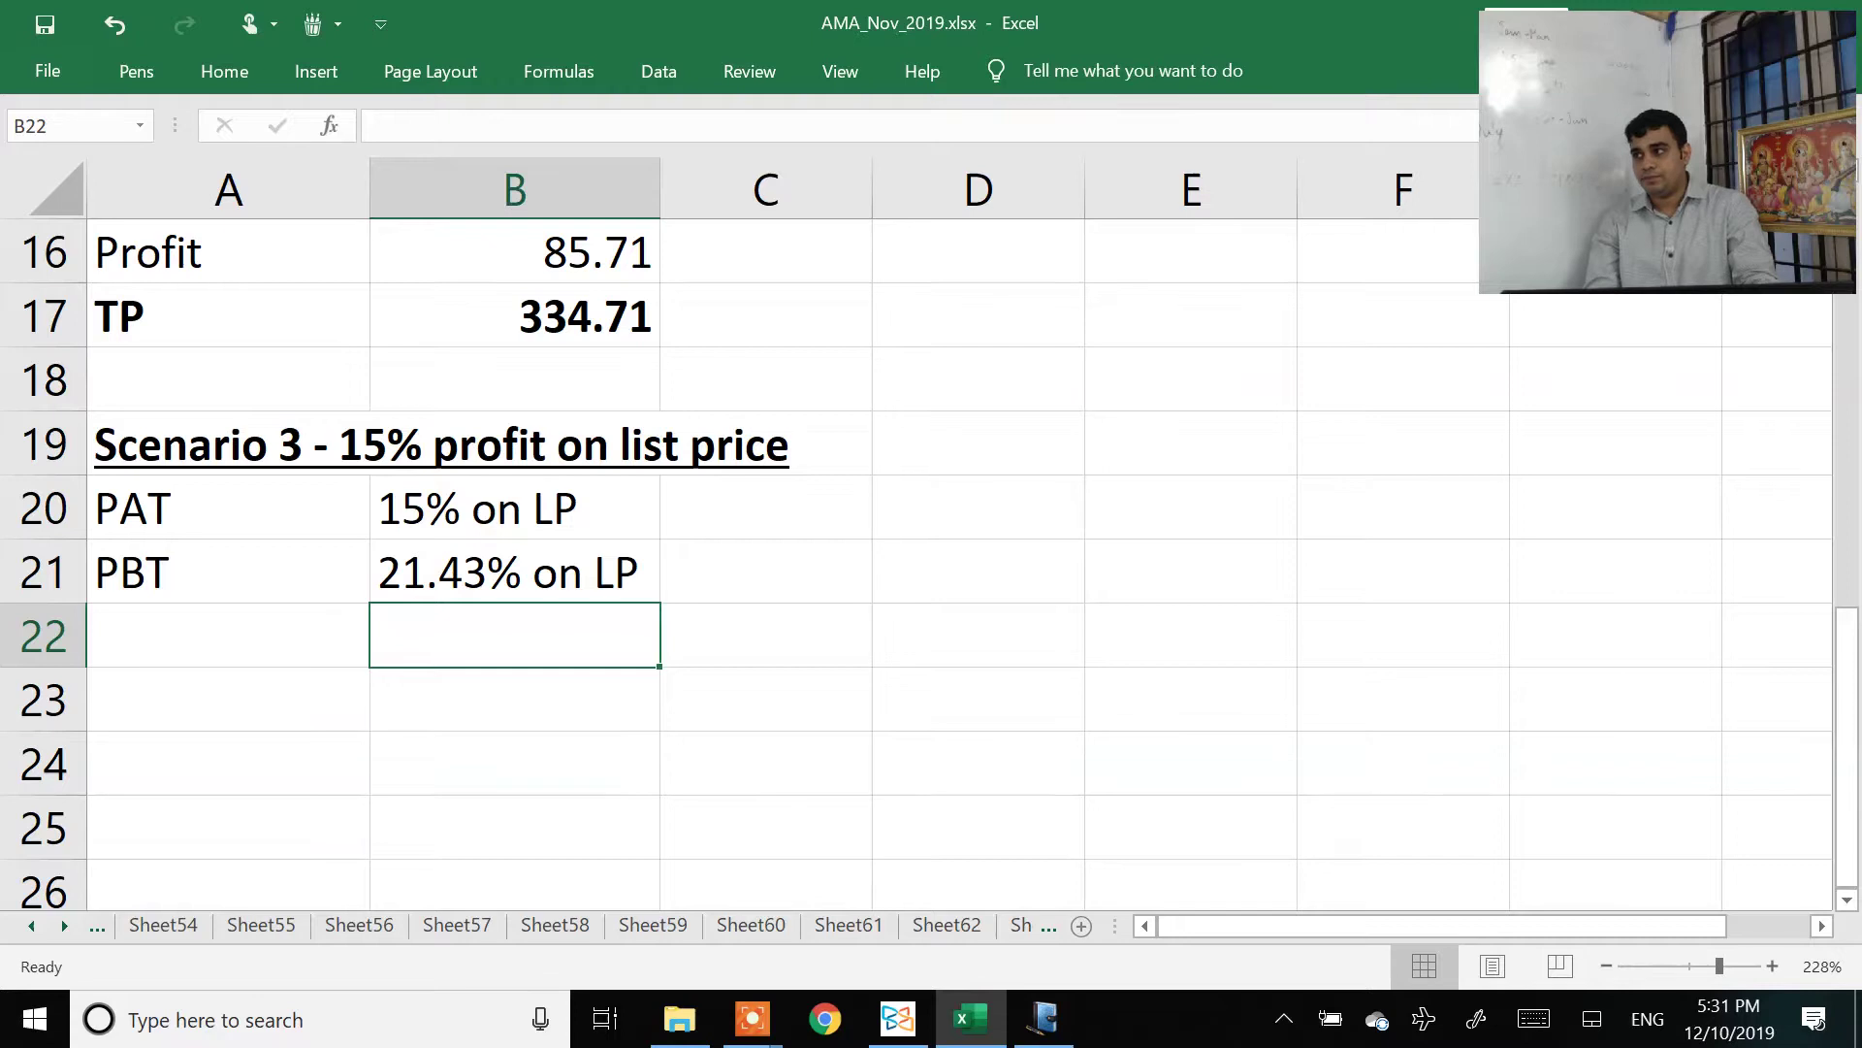
Step: Recheck requirement (iii) in the PDF and enter the labels List price, Discount and Net Price in A23:A25
left_click(514, 698)
left_click(228, 698)
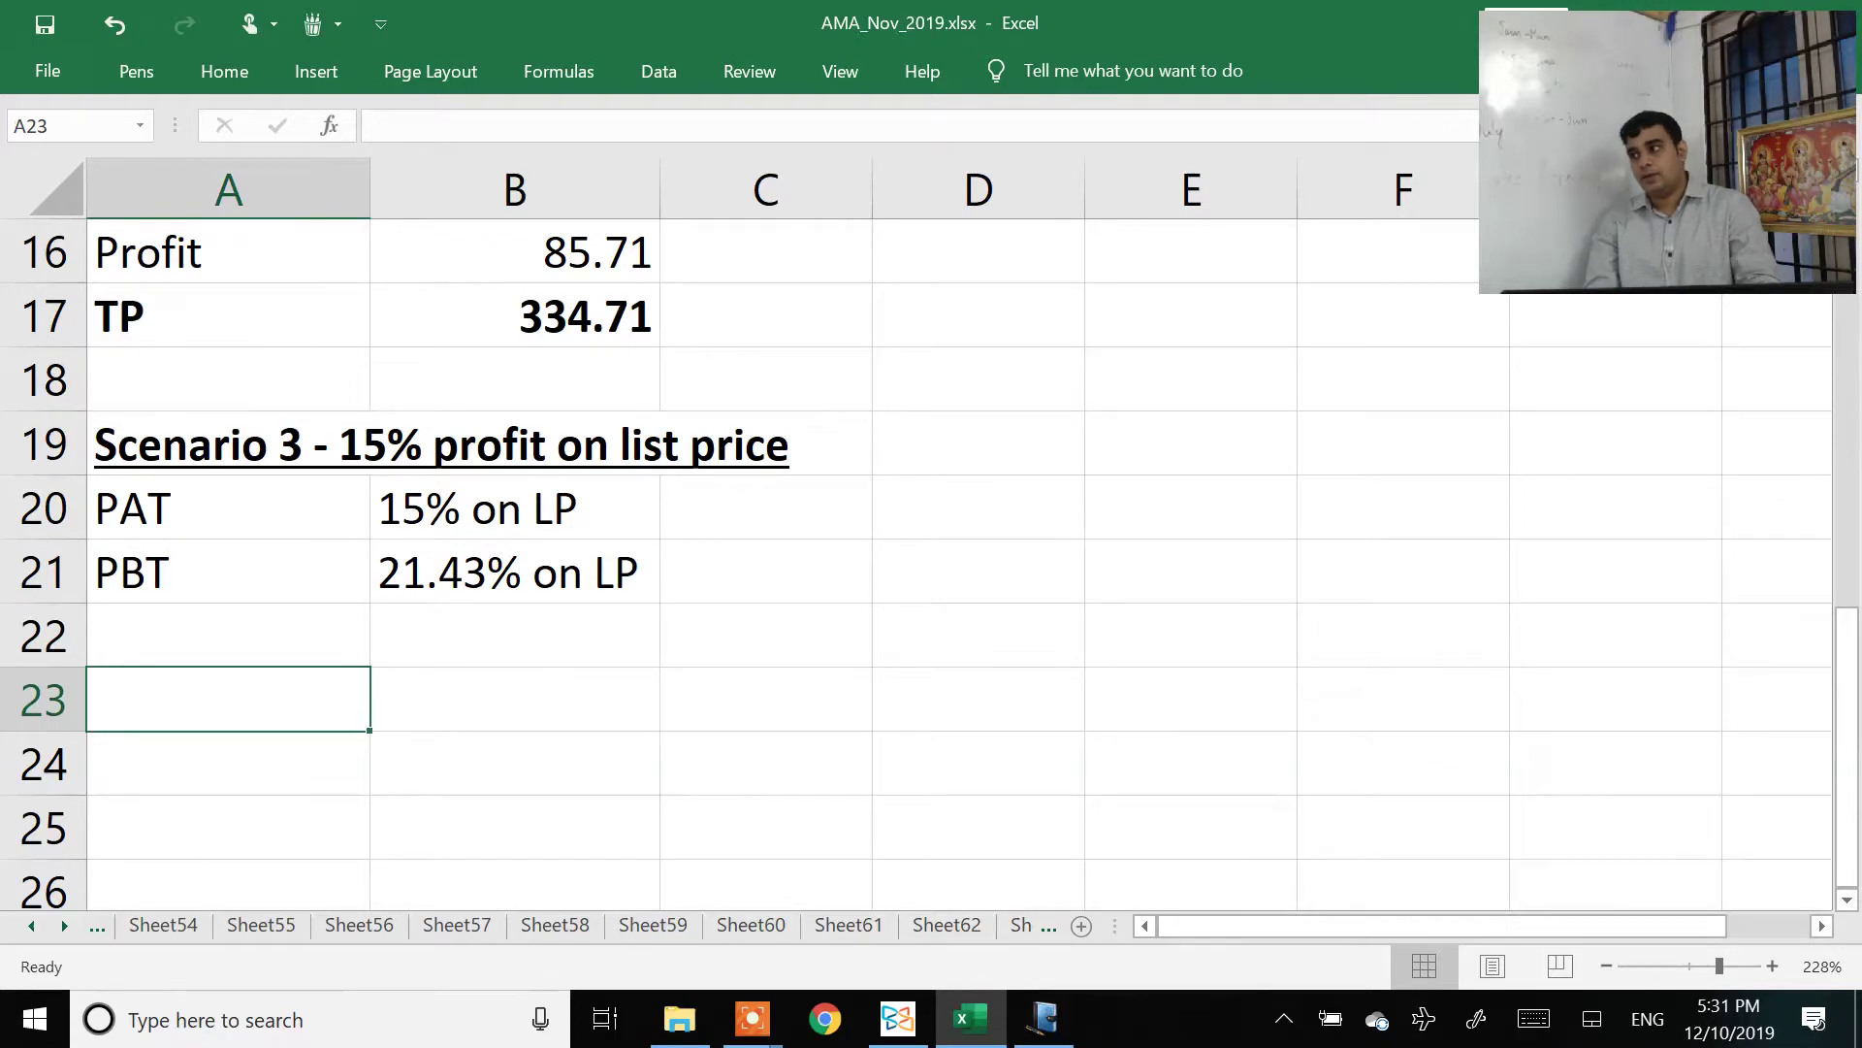
key("alt+Tab")
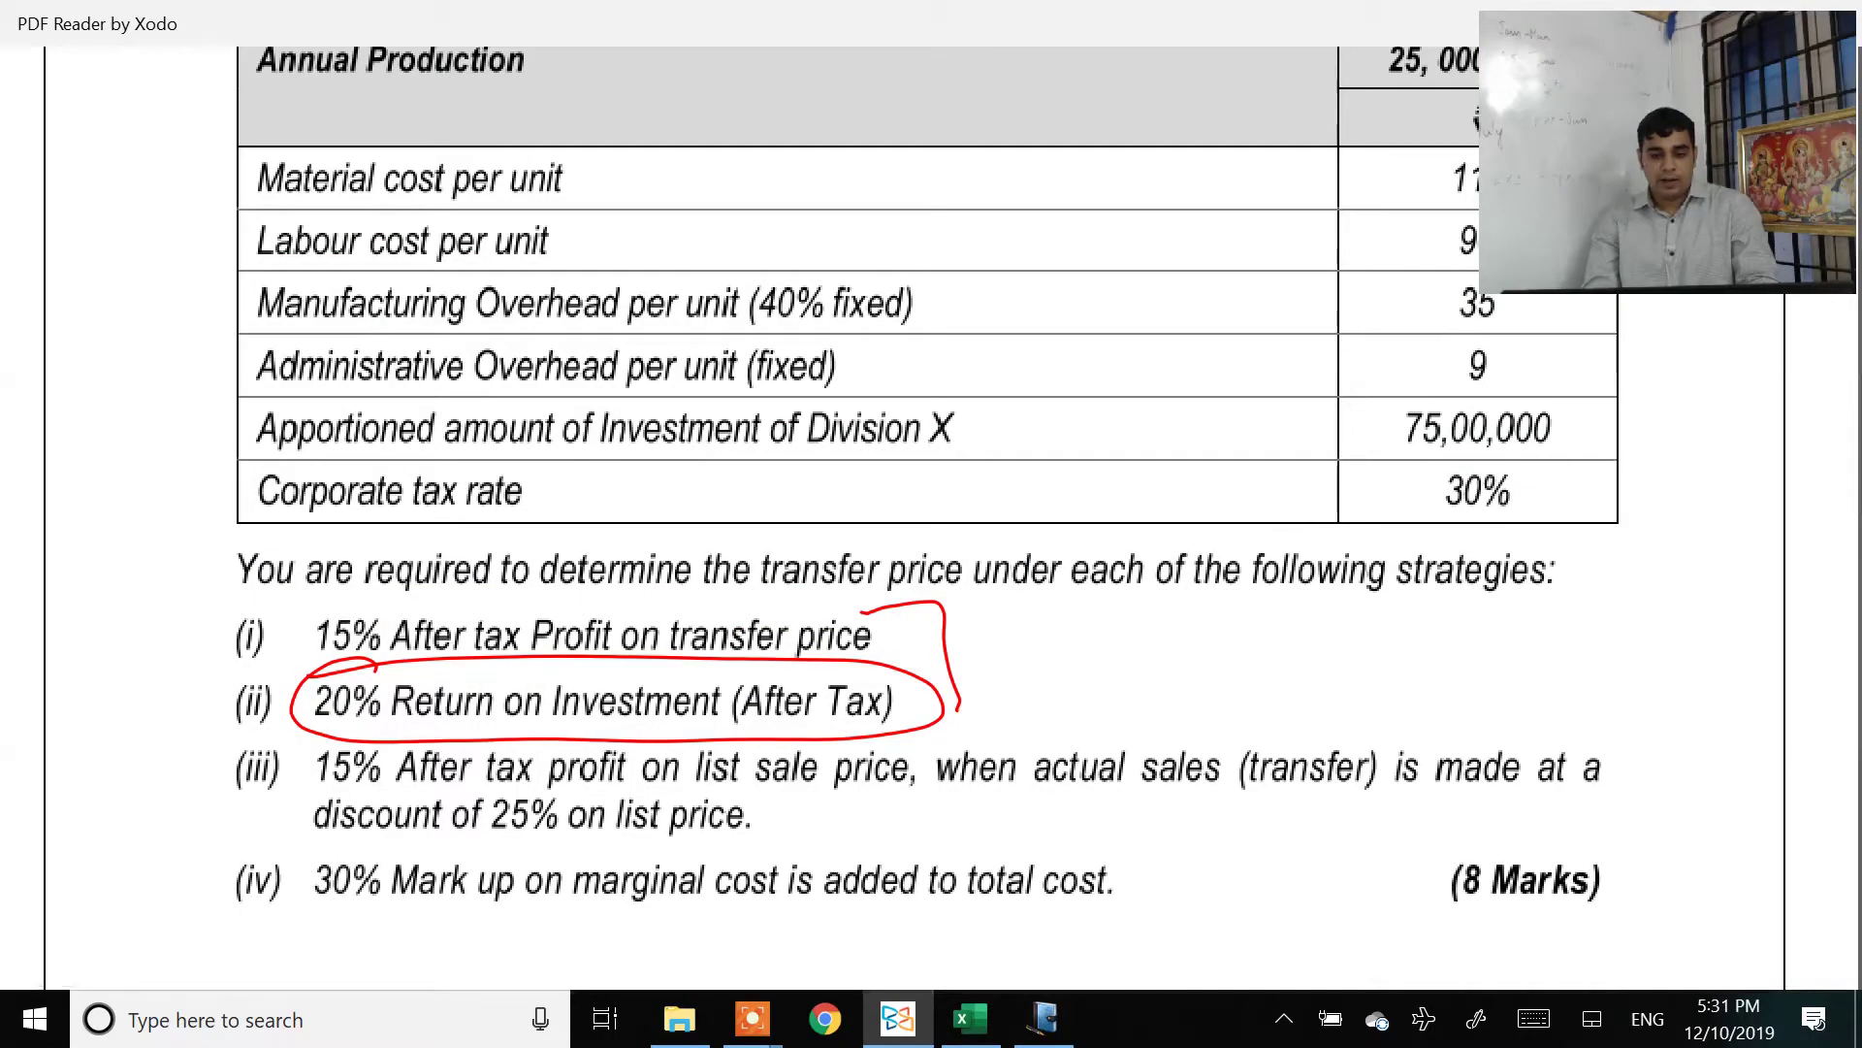
key("alt+Tab")
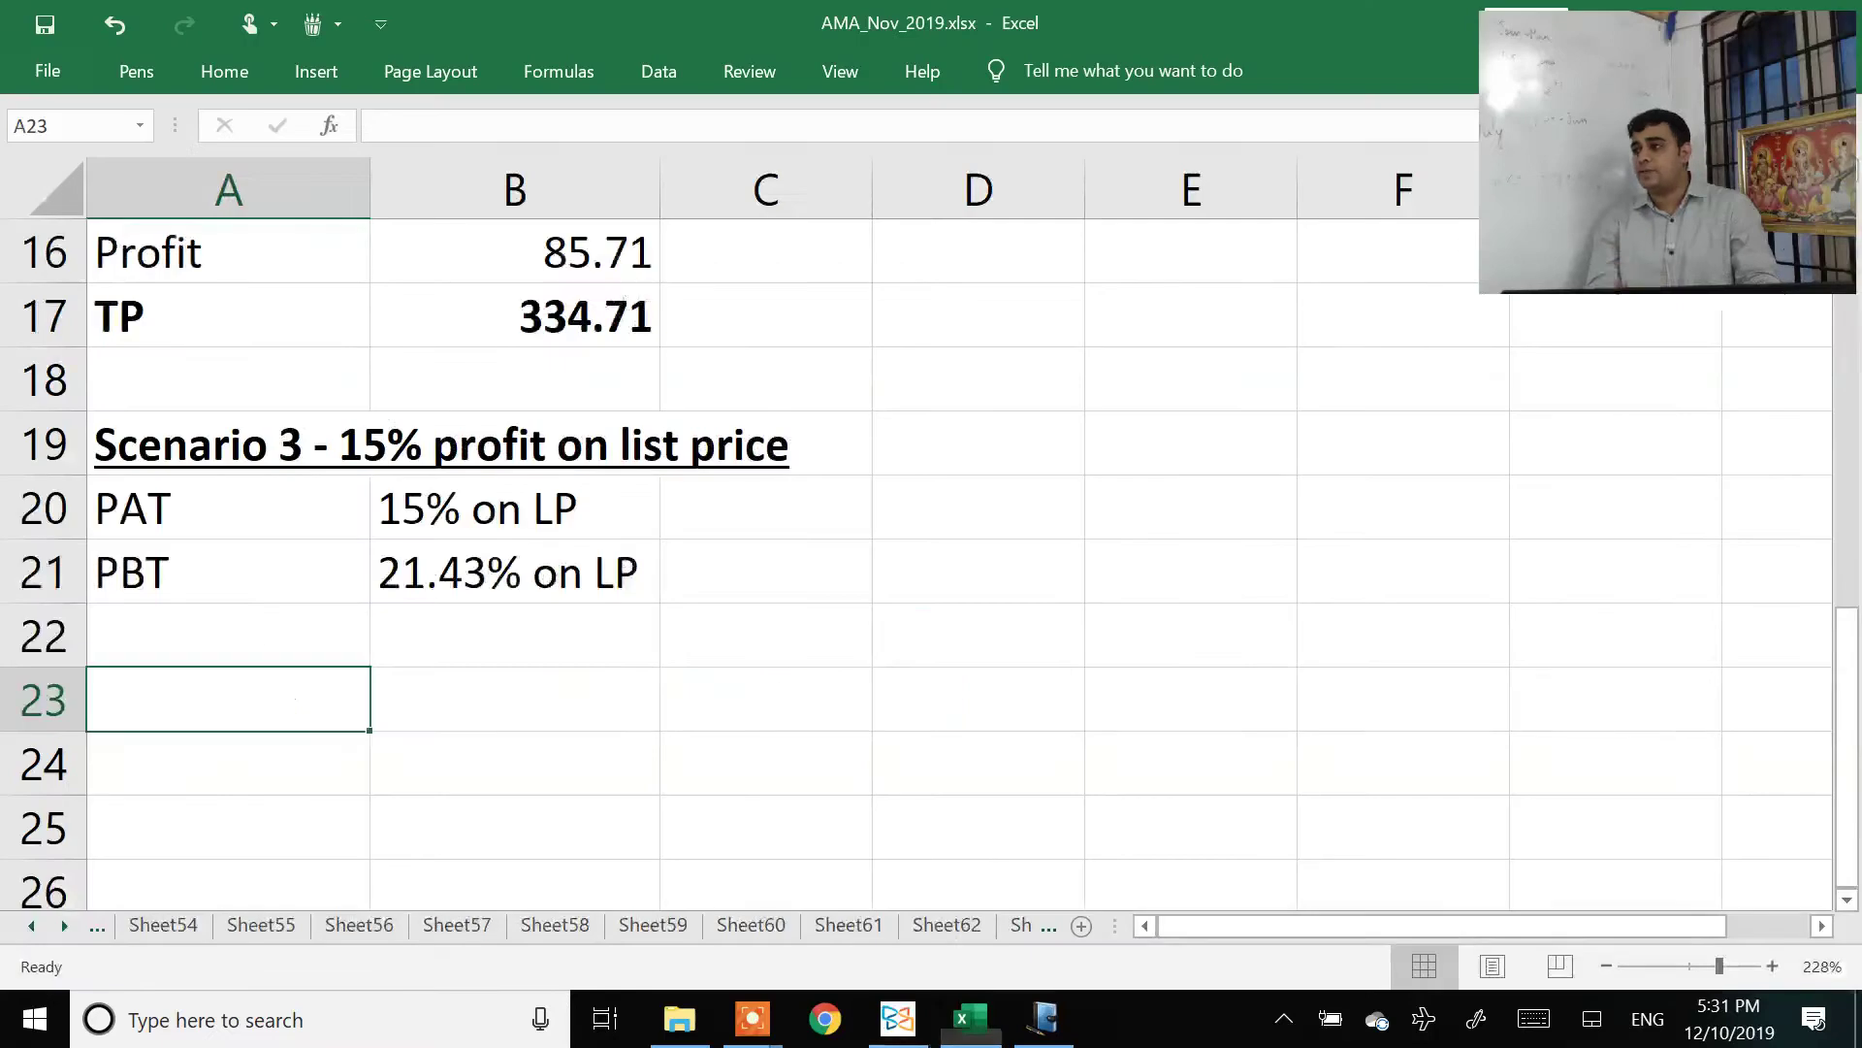
type("Lis")
type("t pr")
key("BackSpace")
type("price")
key("Return")
type("Discount")
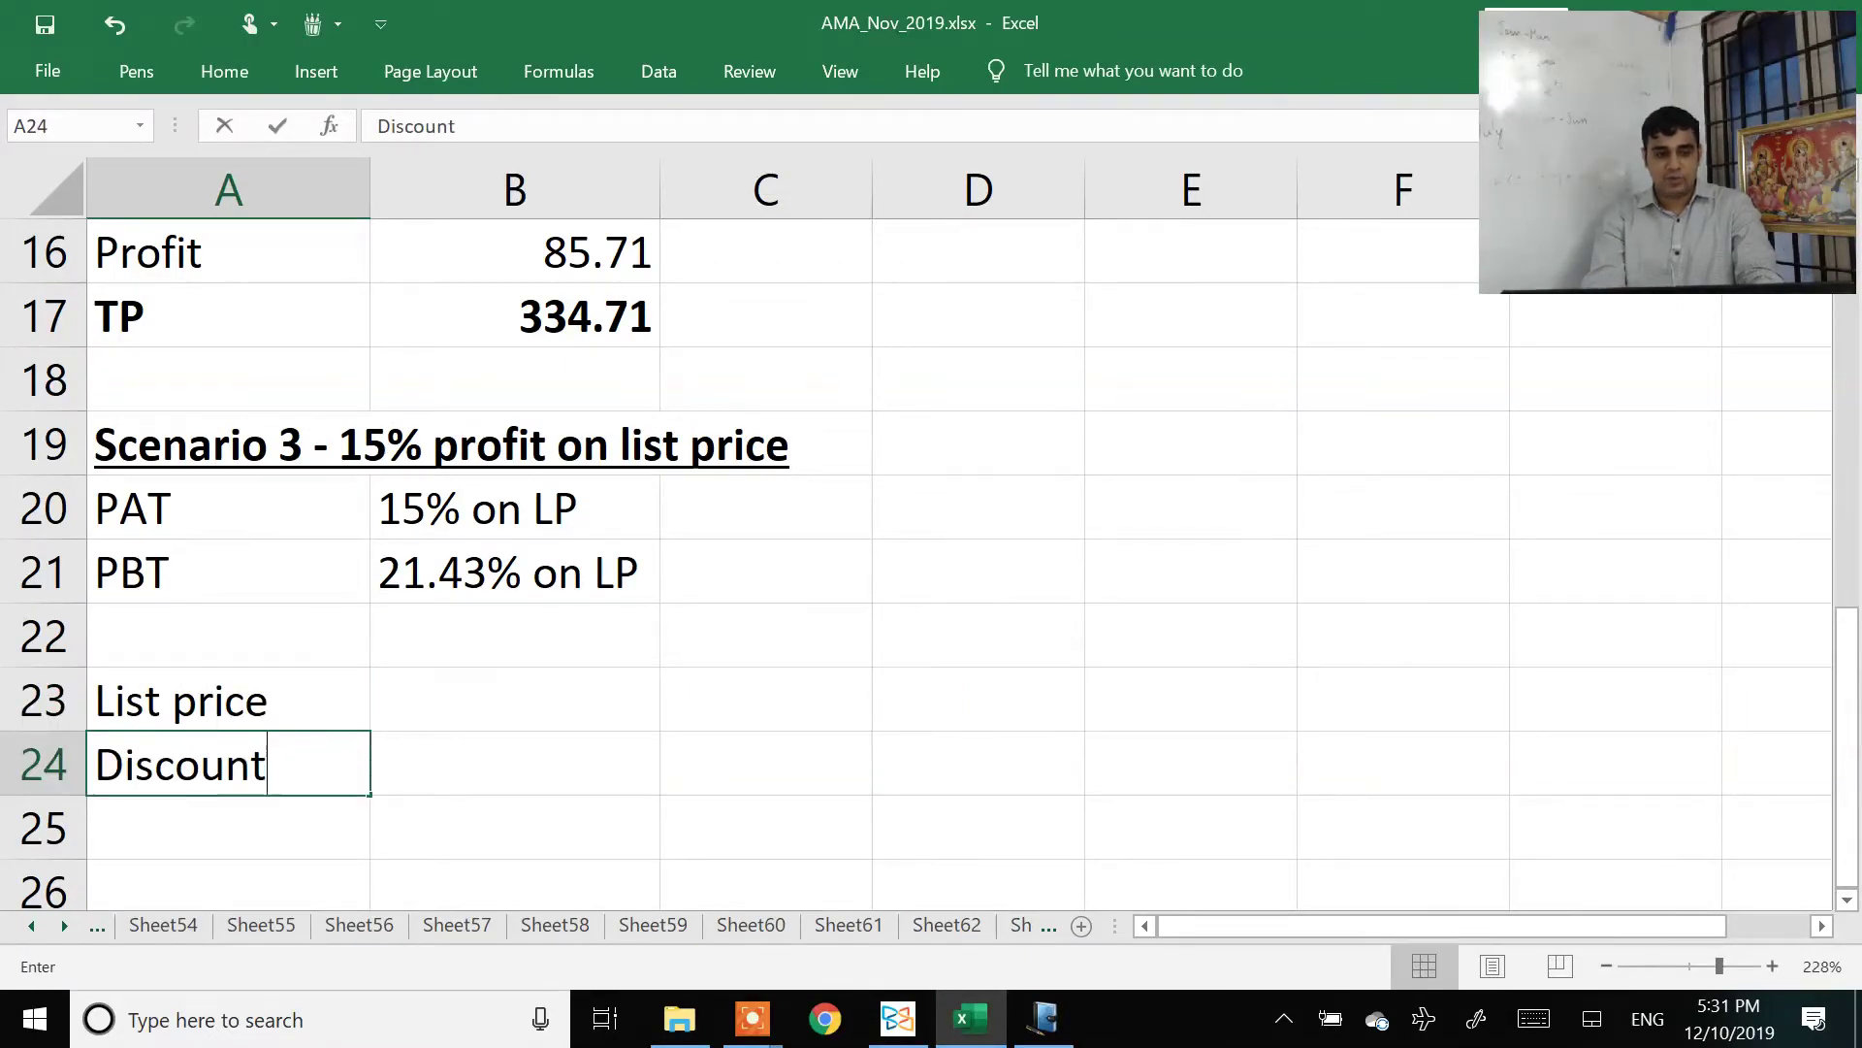
key("Return")
type("Net ")
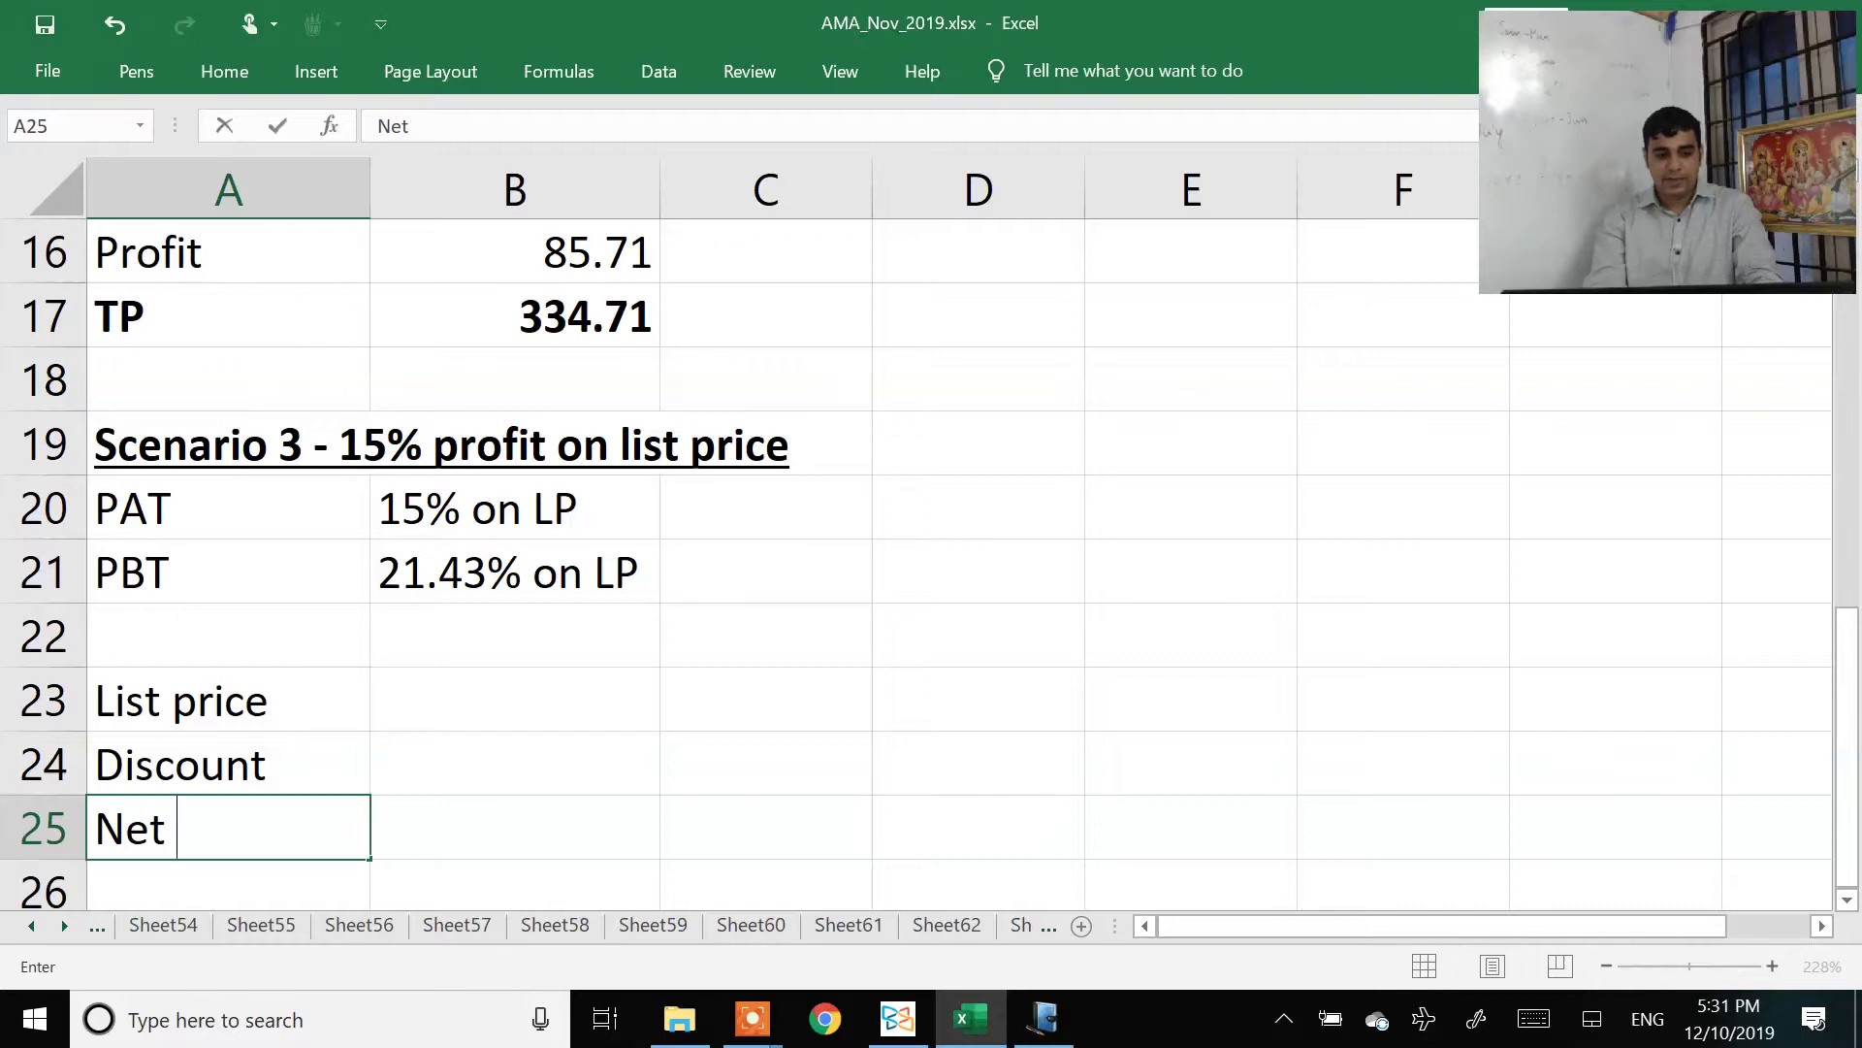
type("Price")
key("Return")
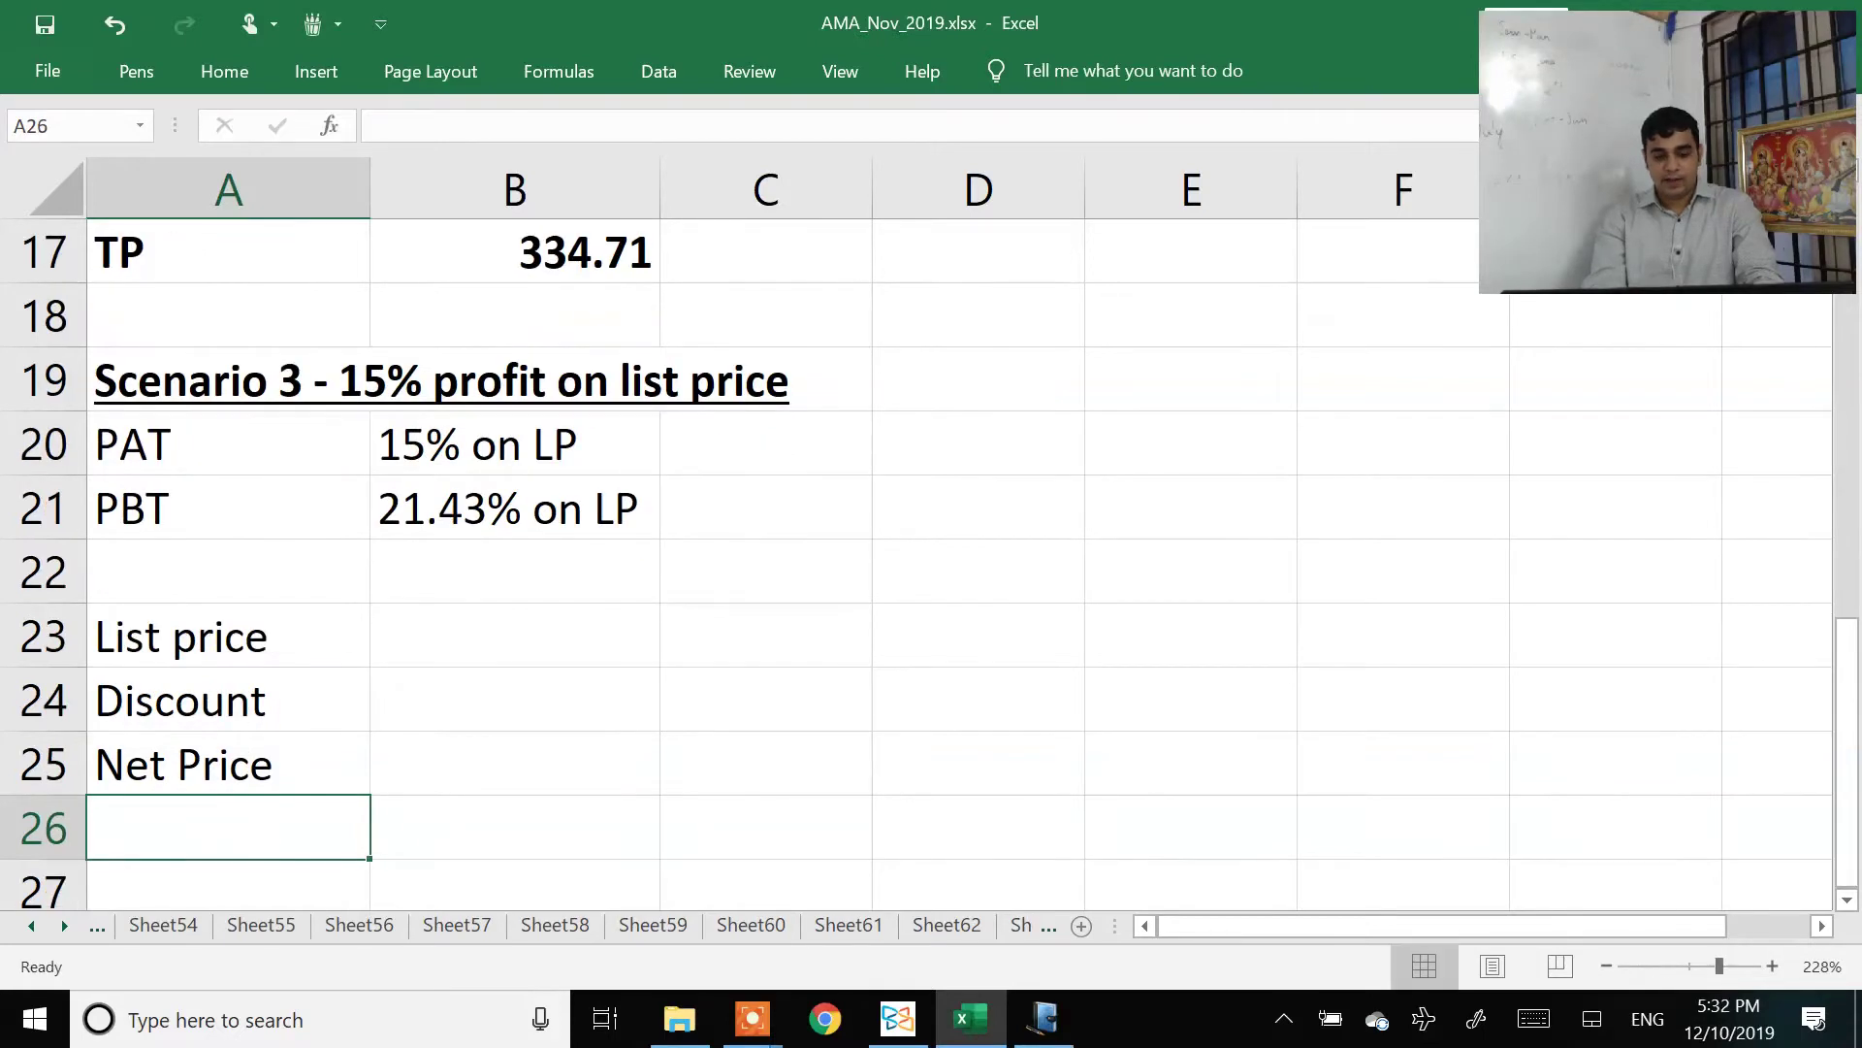
Step: Add the labels Cost in A26 and Profit in A27 below Net Price
type("Cost")
key("Return")
type("Profit")
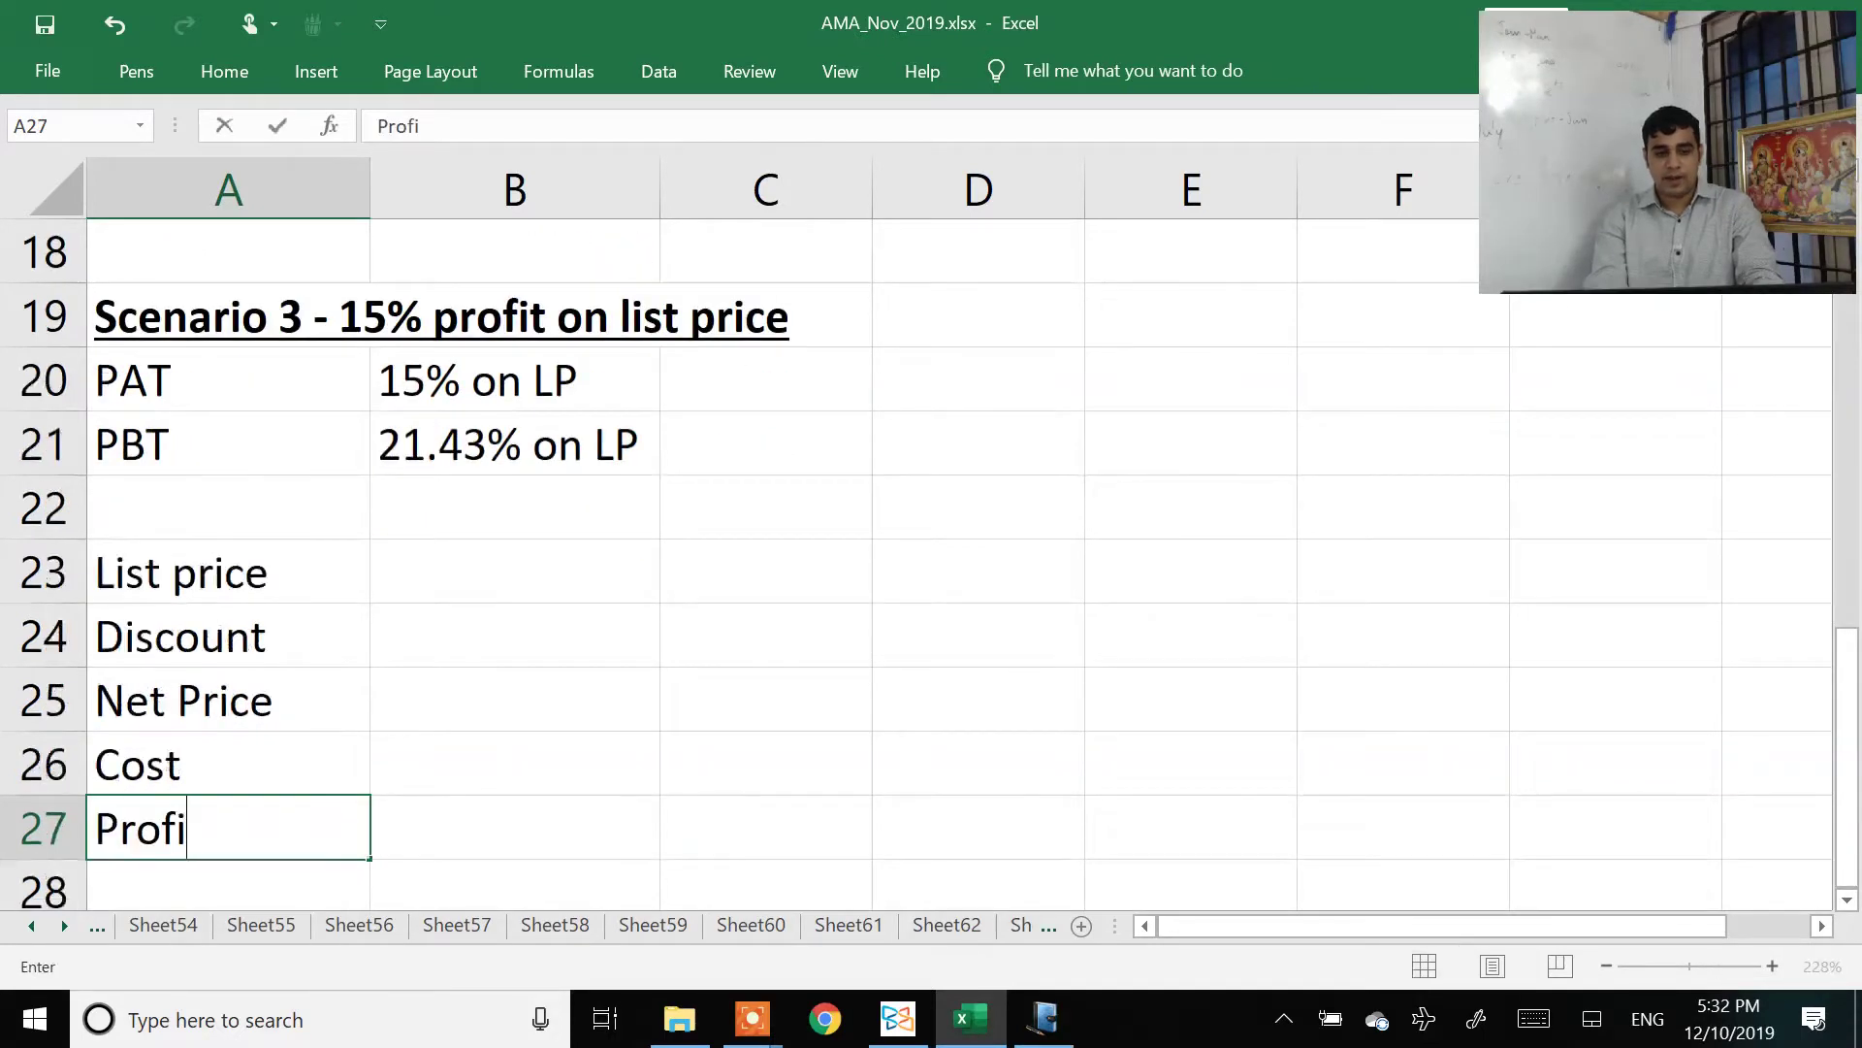
key("Return")
Step: Append the base percentage to the label in A23 so that it reads List price (100)
key("Up")
key("Up")
key("Up")
key("Up")
key("Up")
key("F2")
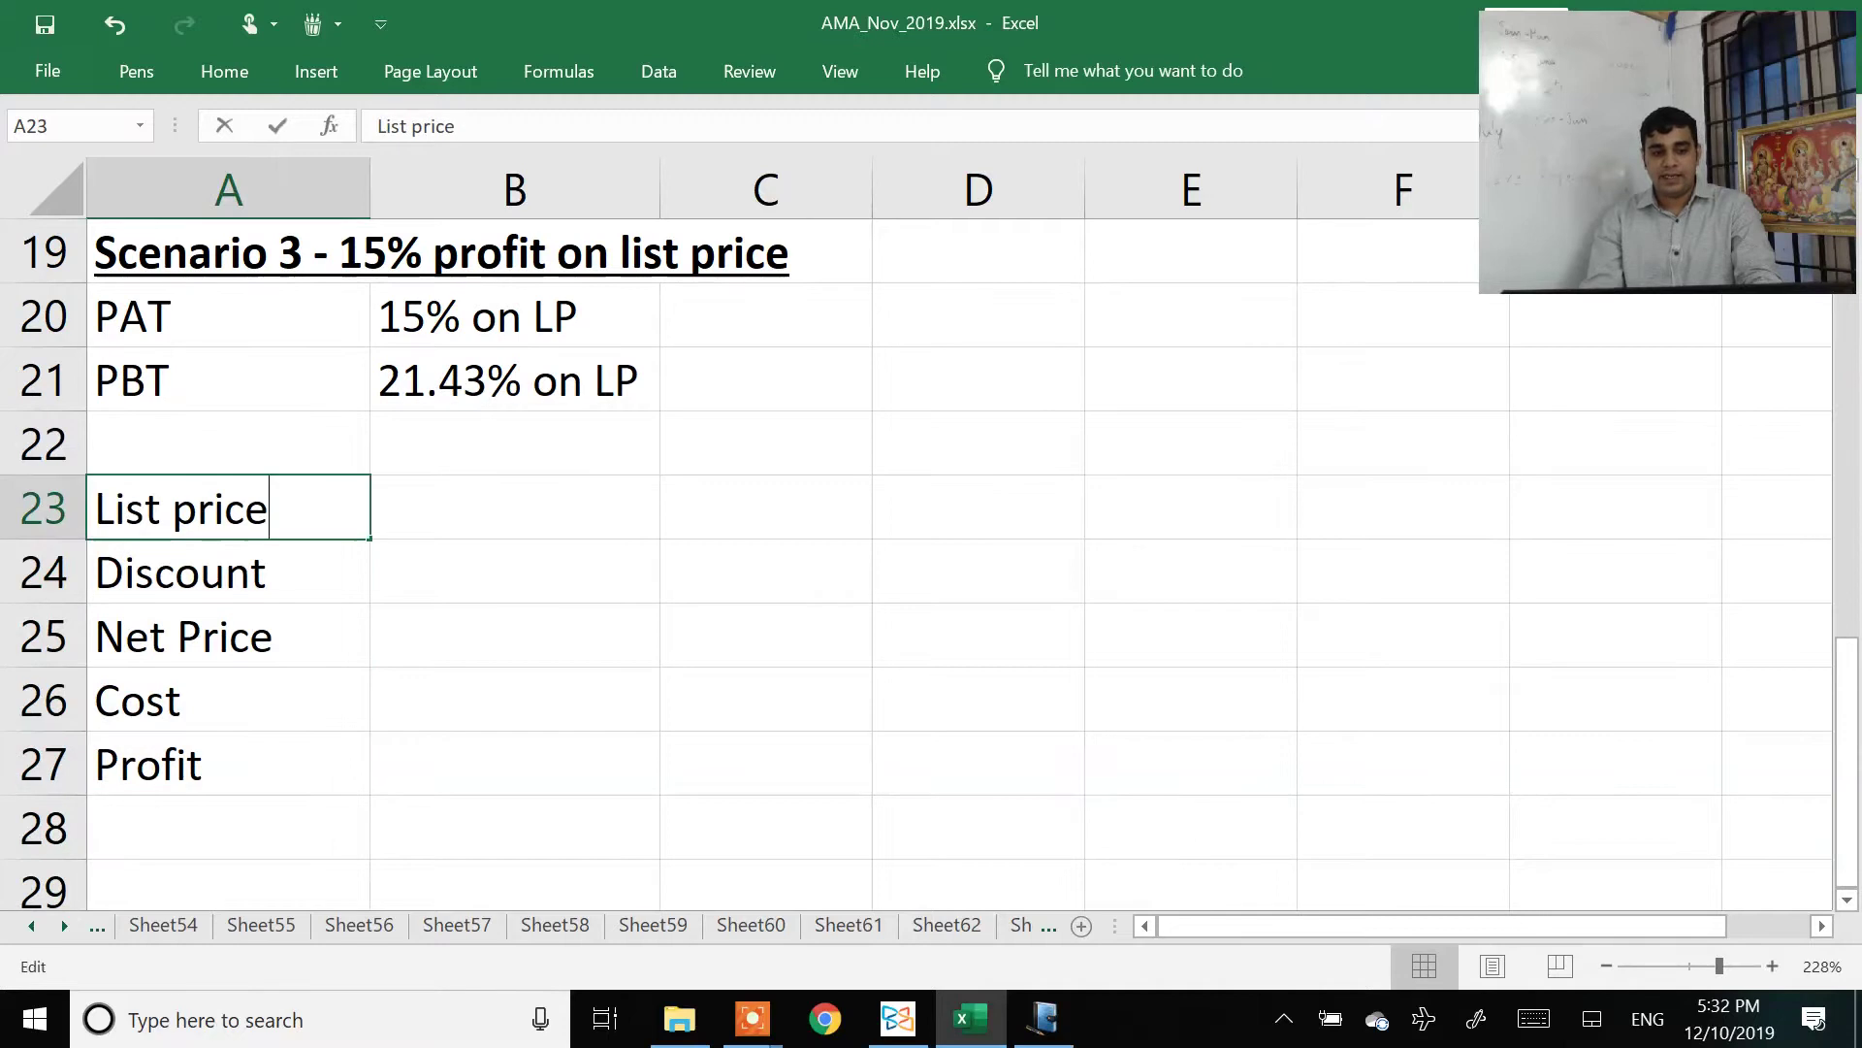
type("(100)")
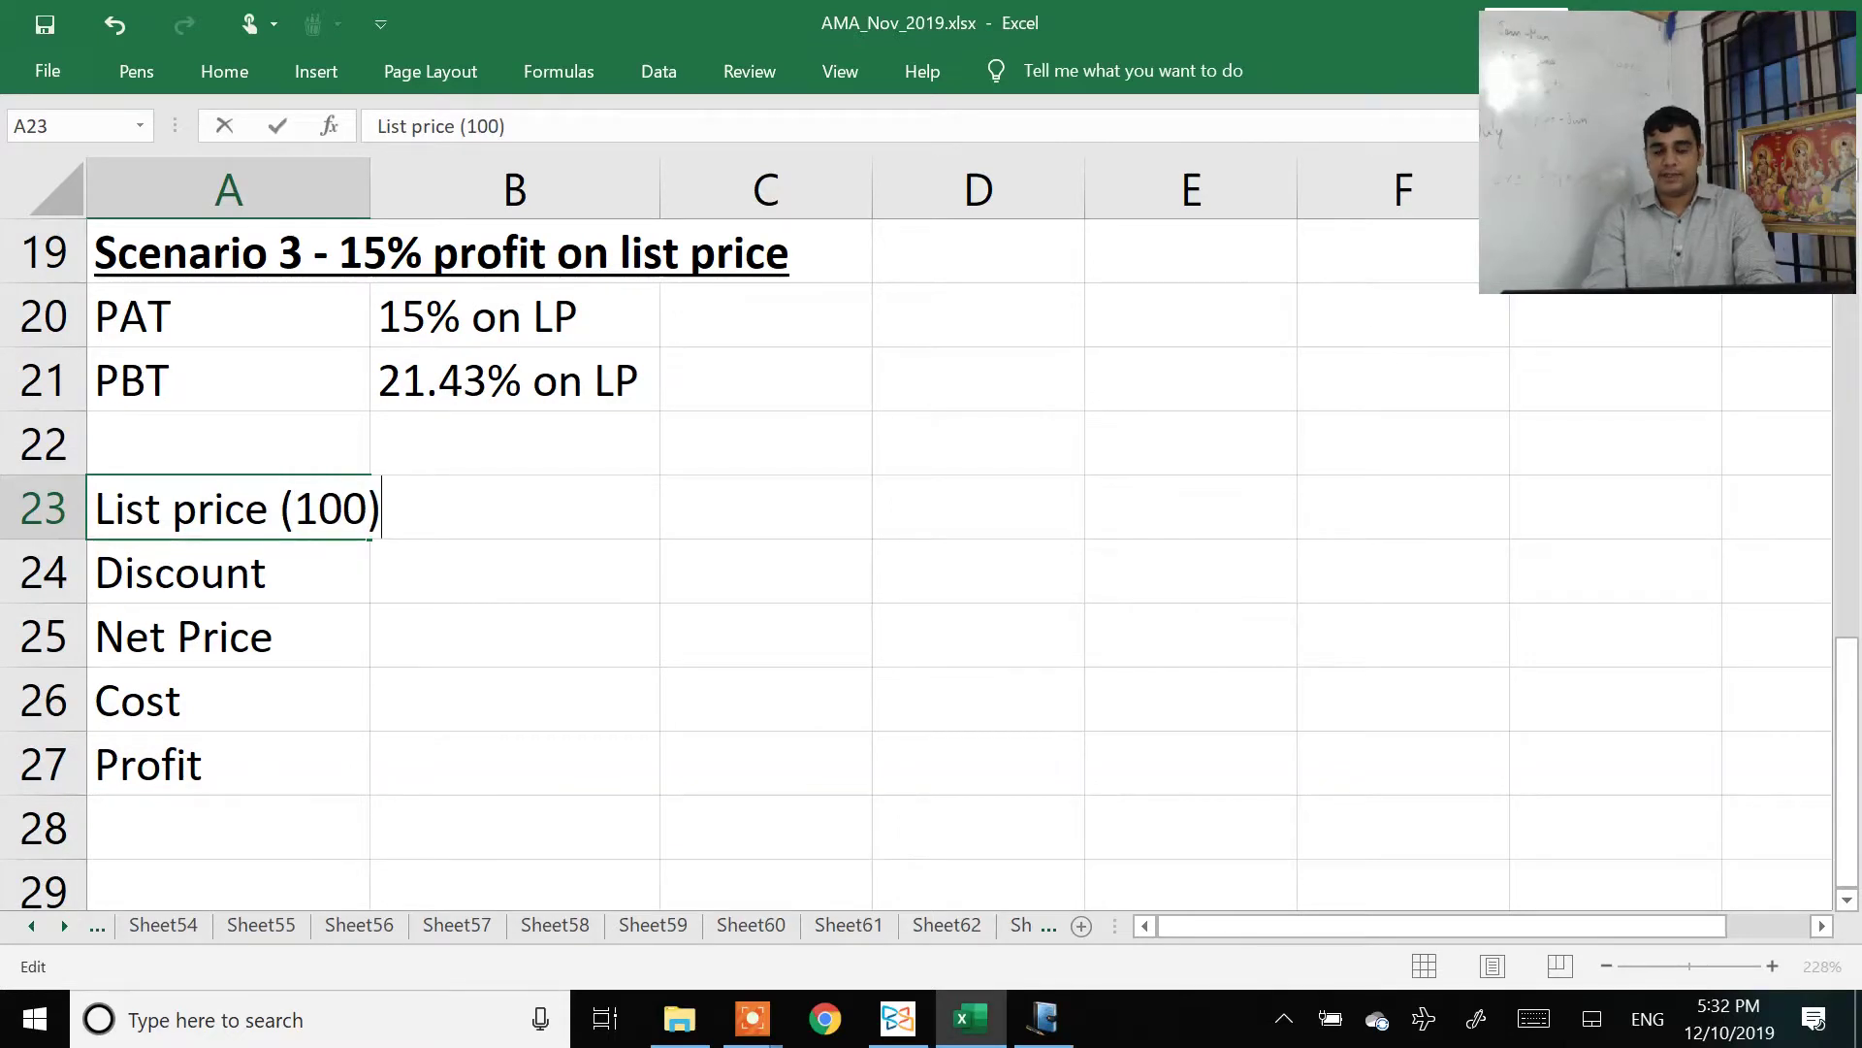
key("Return")
Step: Extend the labels in A24 and A25 to Discount (25) and Net Price (75)
key("F2")
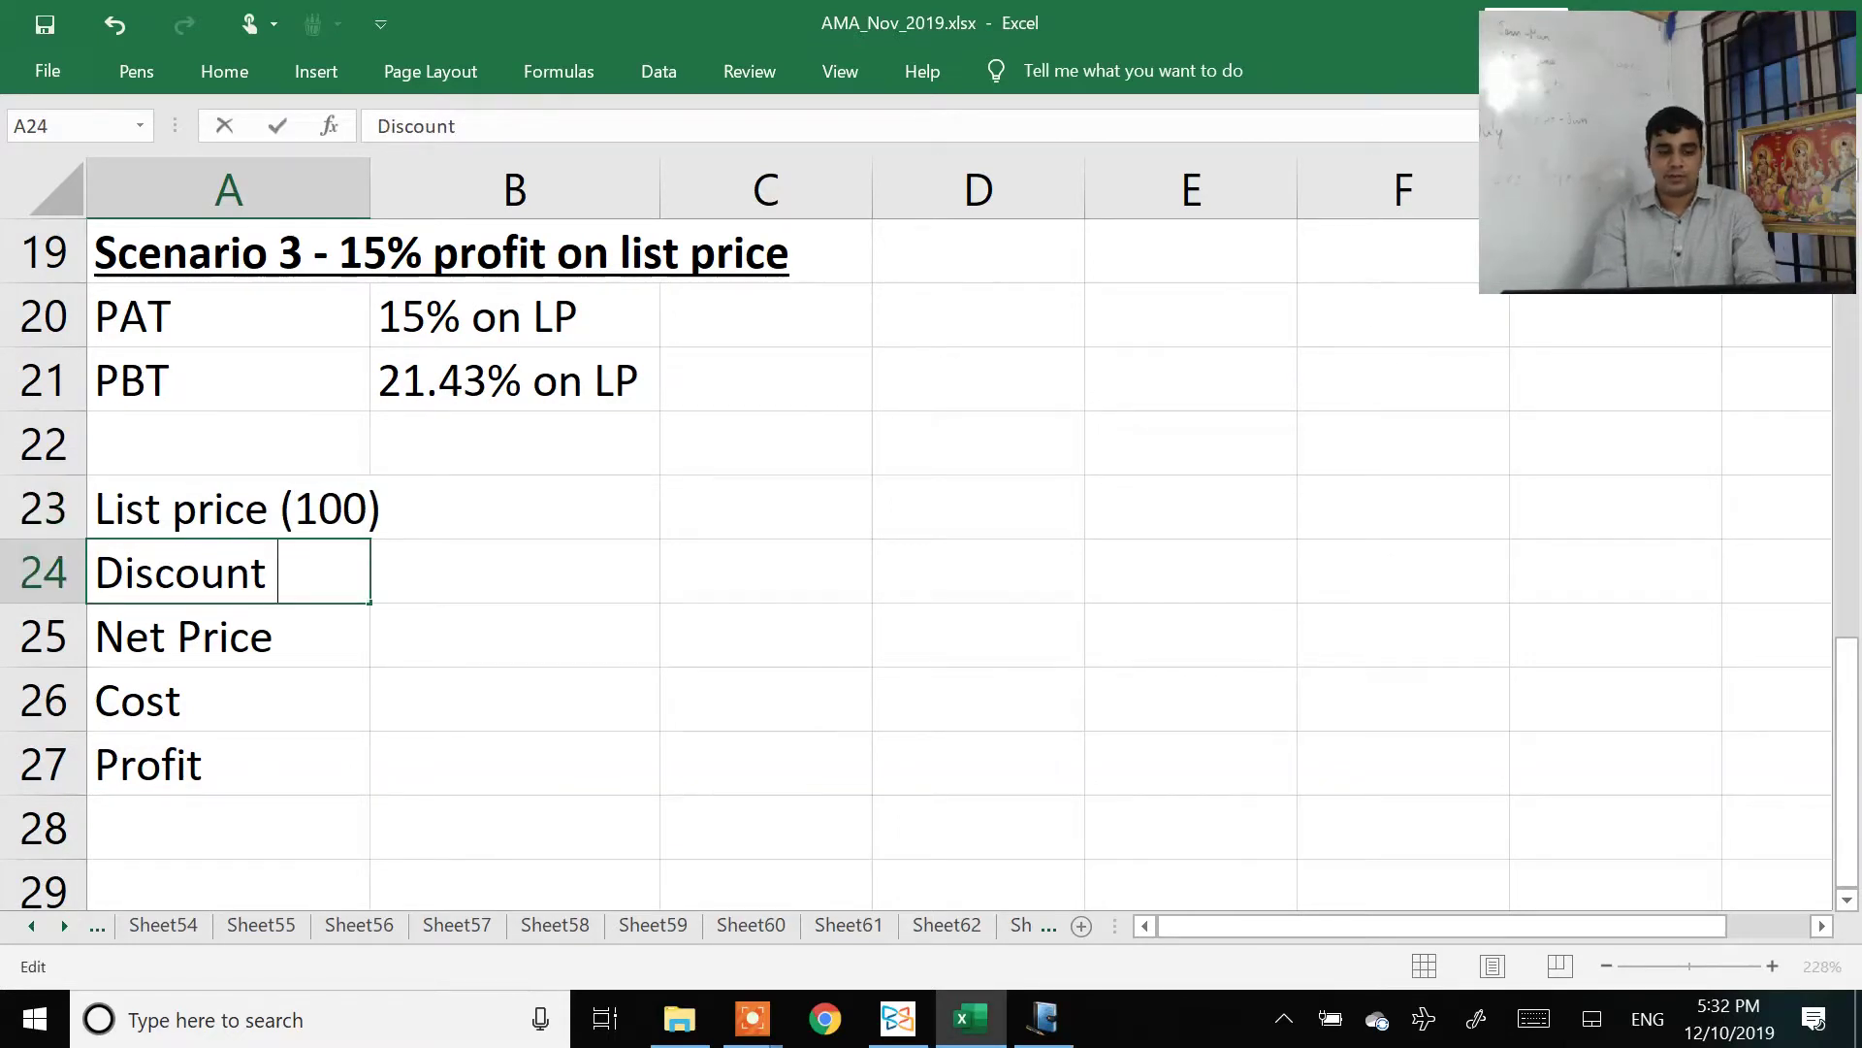
type("(25)")
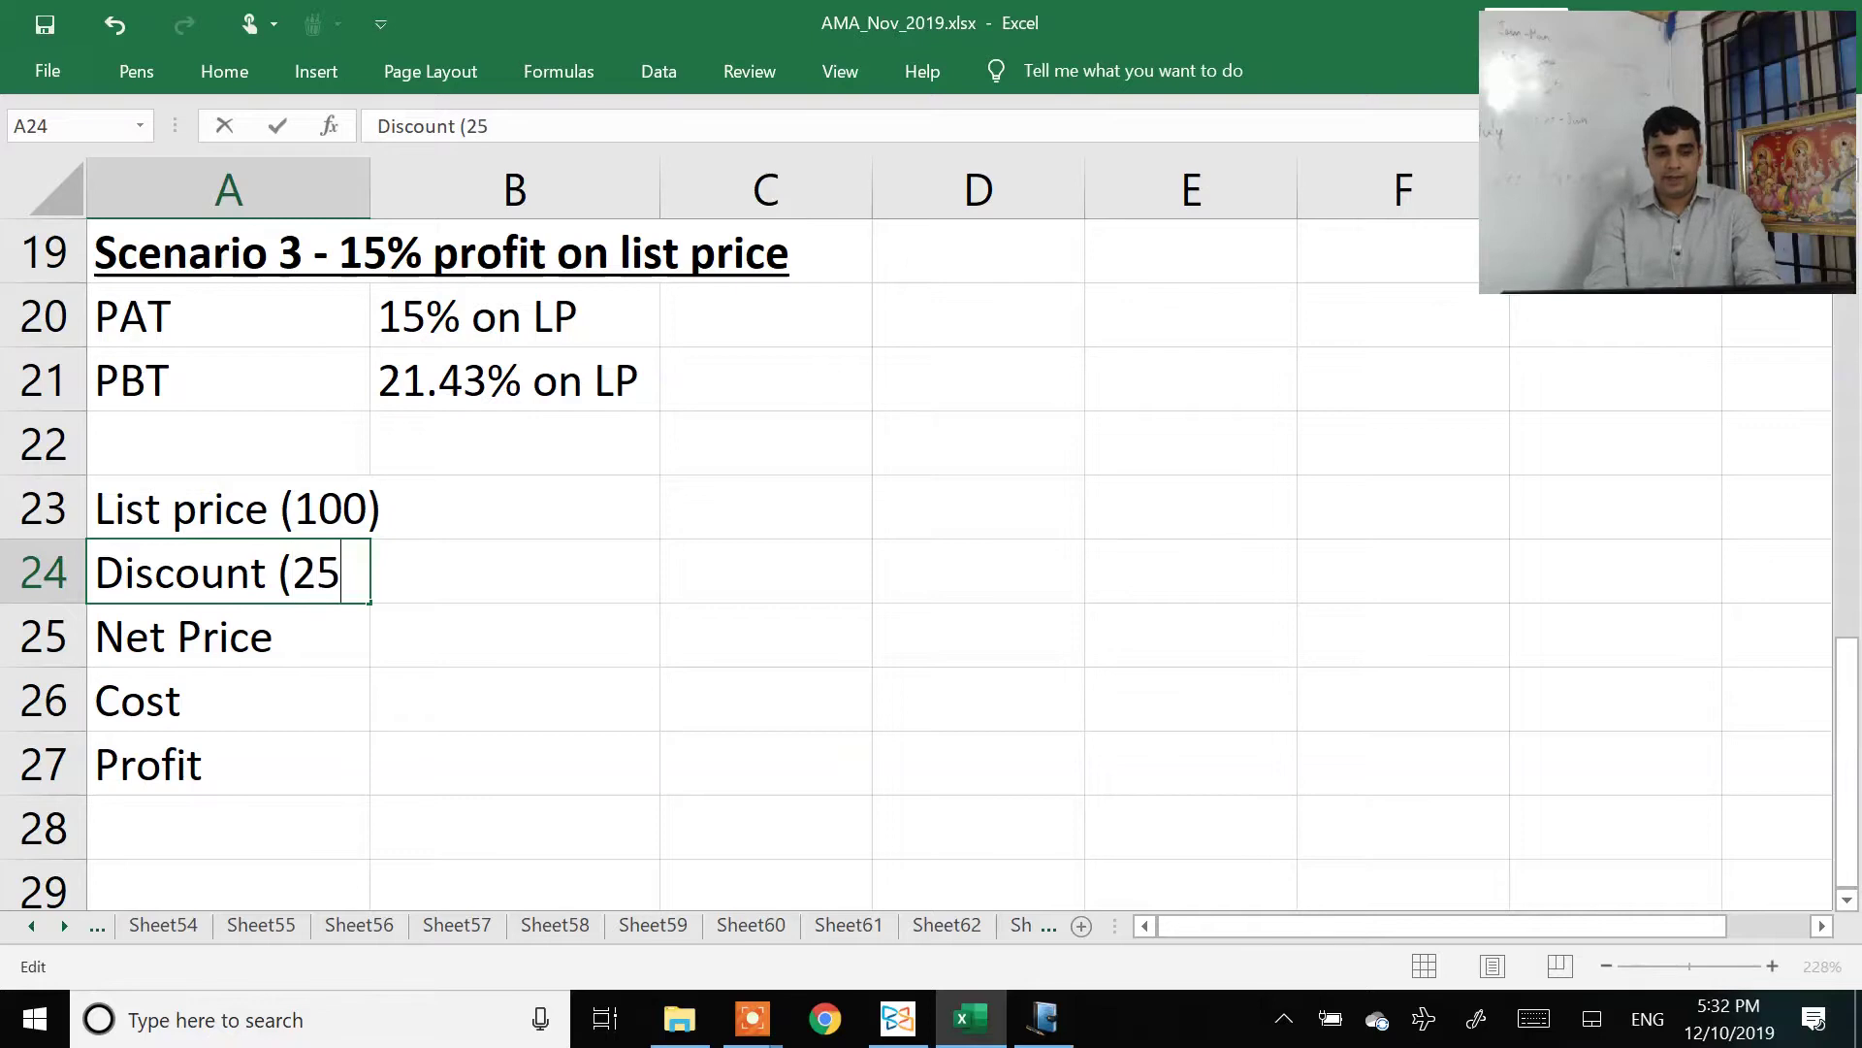
key("Return")
key("F2")
type("(7")
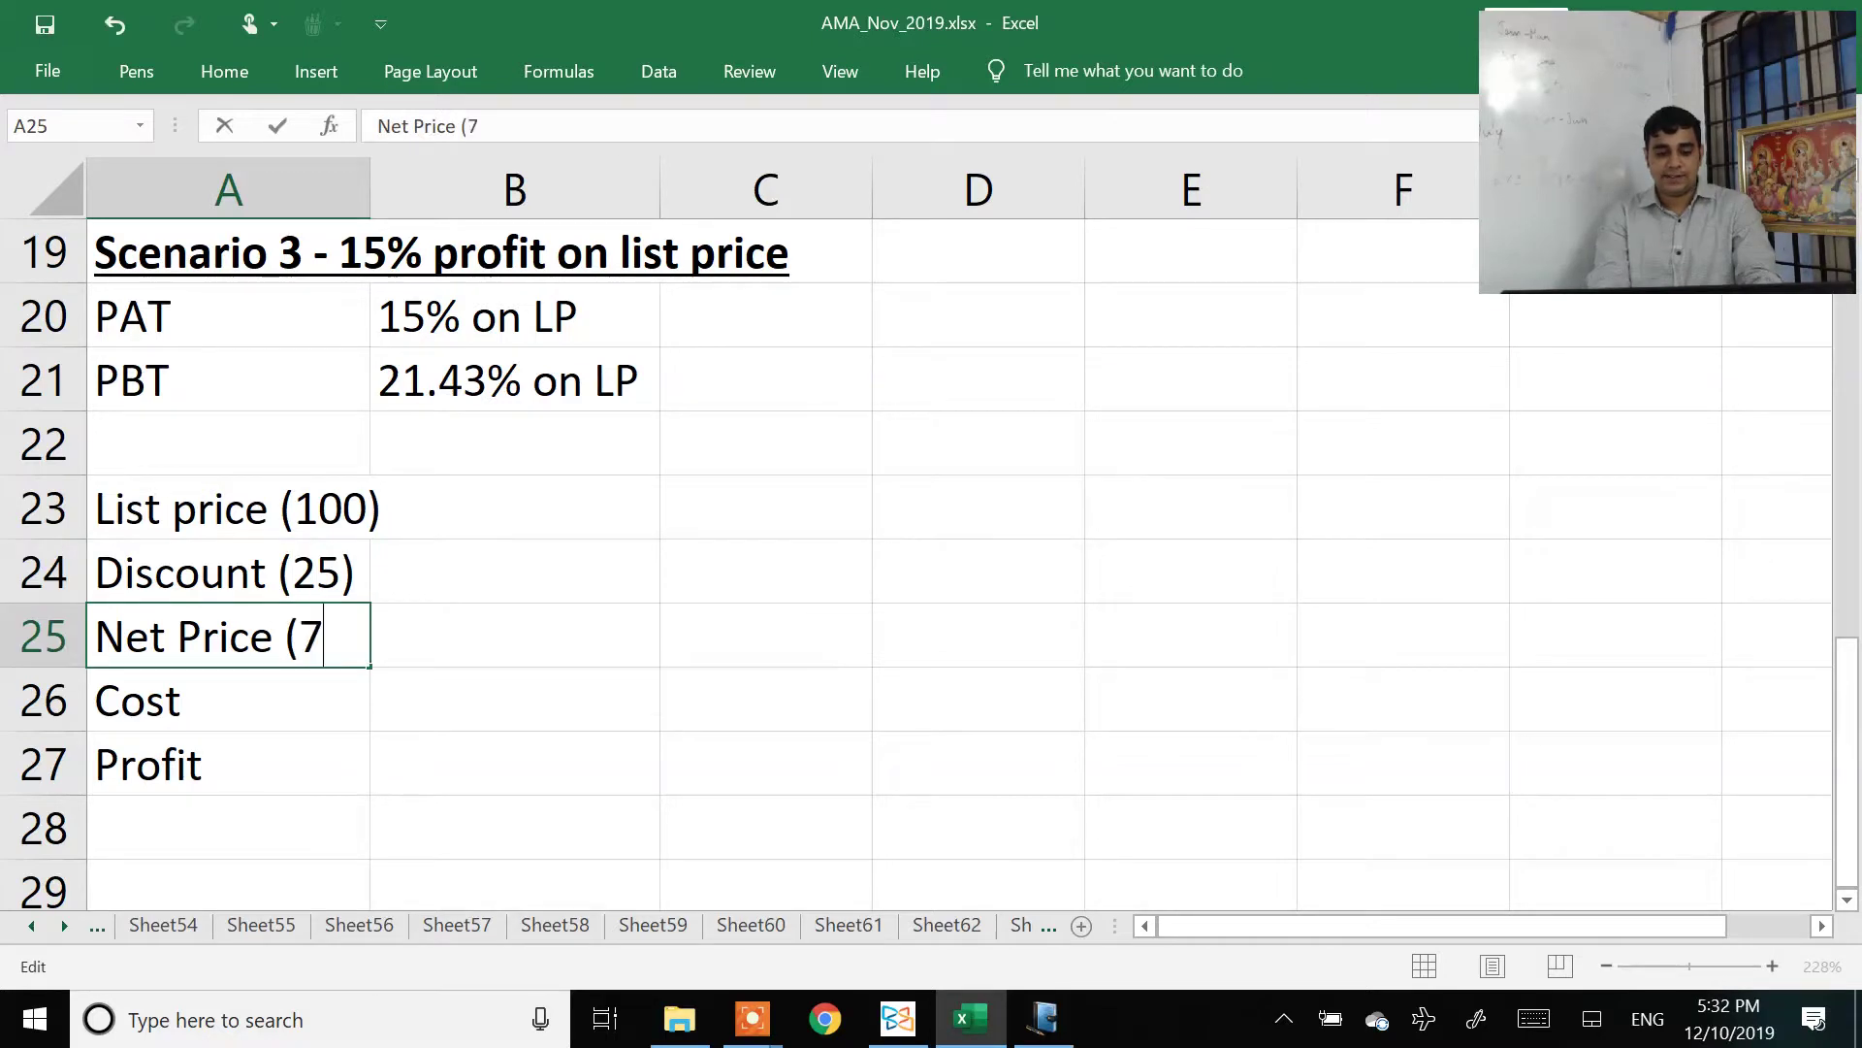
type("5)")
key("Return")
Step: Add the pre-tax profit percentage to the label in A27, making it Profit (21.43)
key("Return")
key("F2")
type("(21.32")
key("BackSpace")
key("BackSpace")
type("43)")
key("Return")
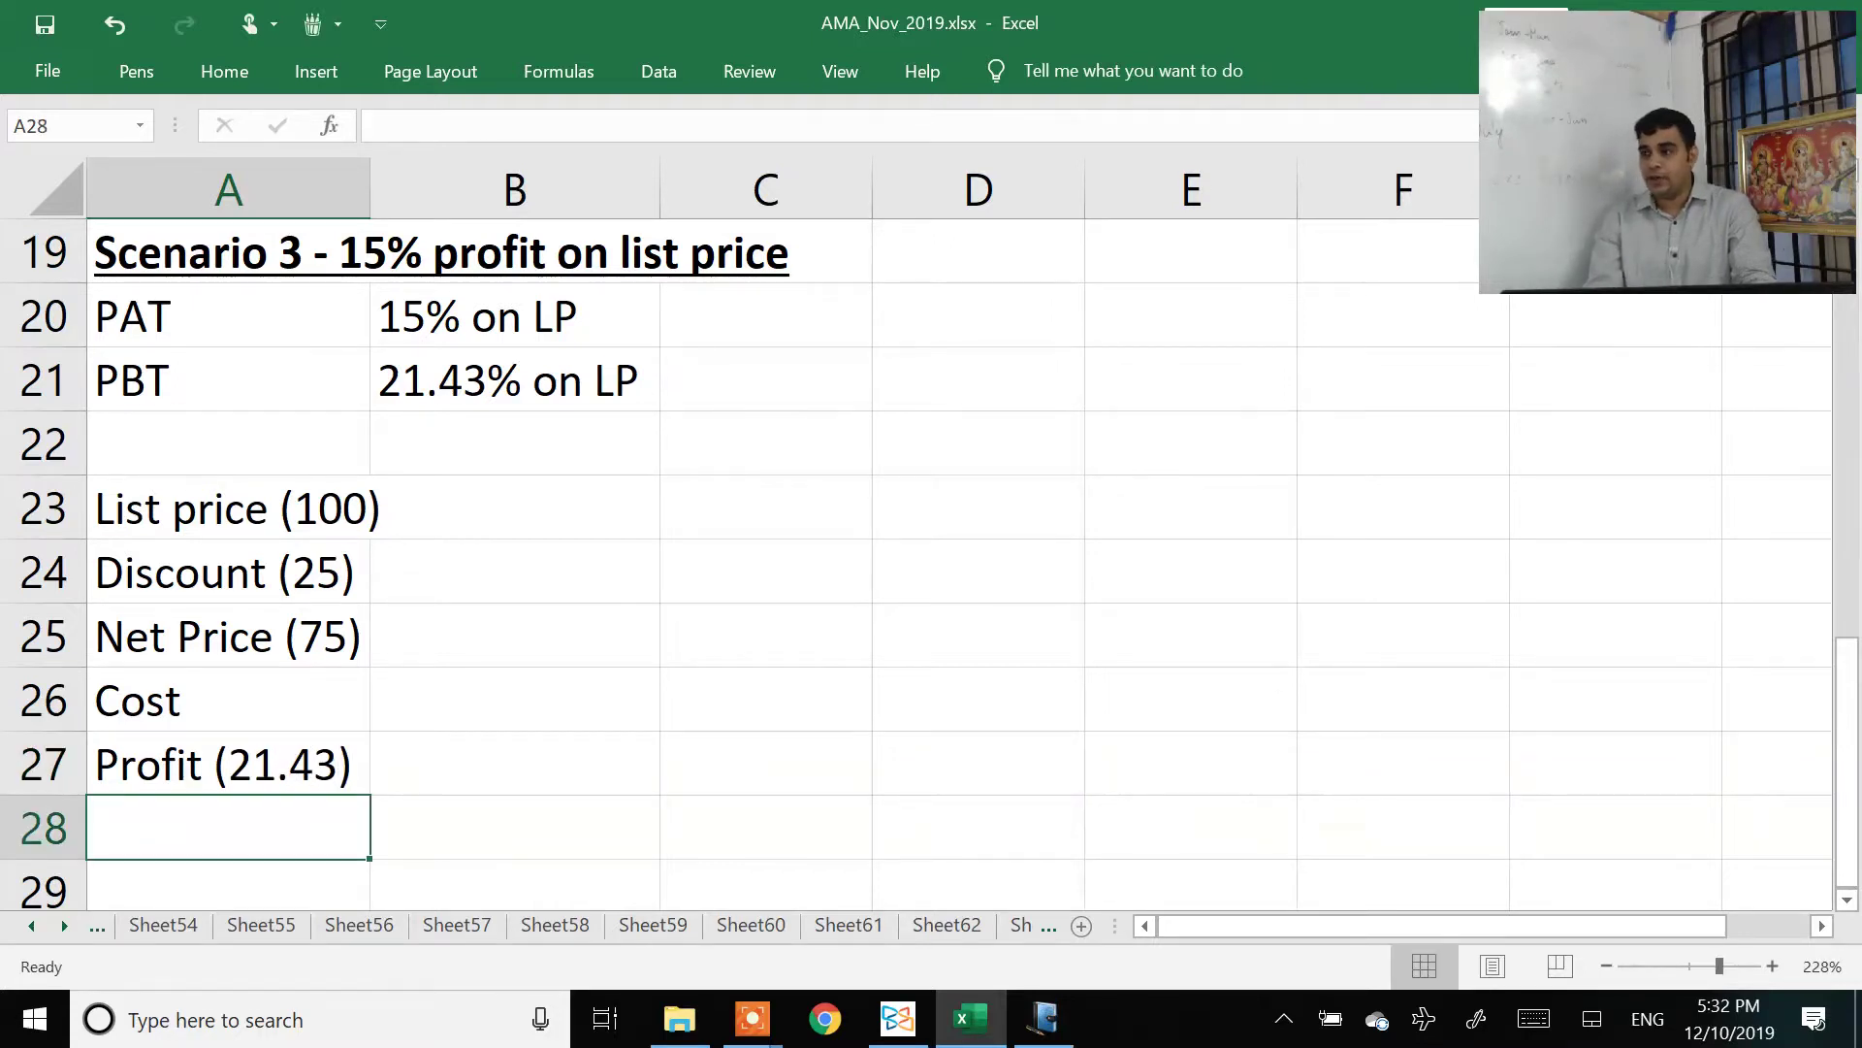
Step: Complete the cost label in A26 as Cost (53.57)
key("Up")
key("Up")
key("F2")
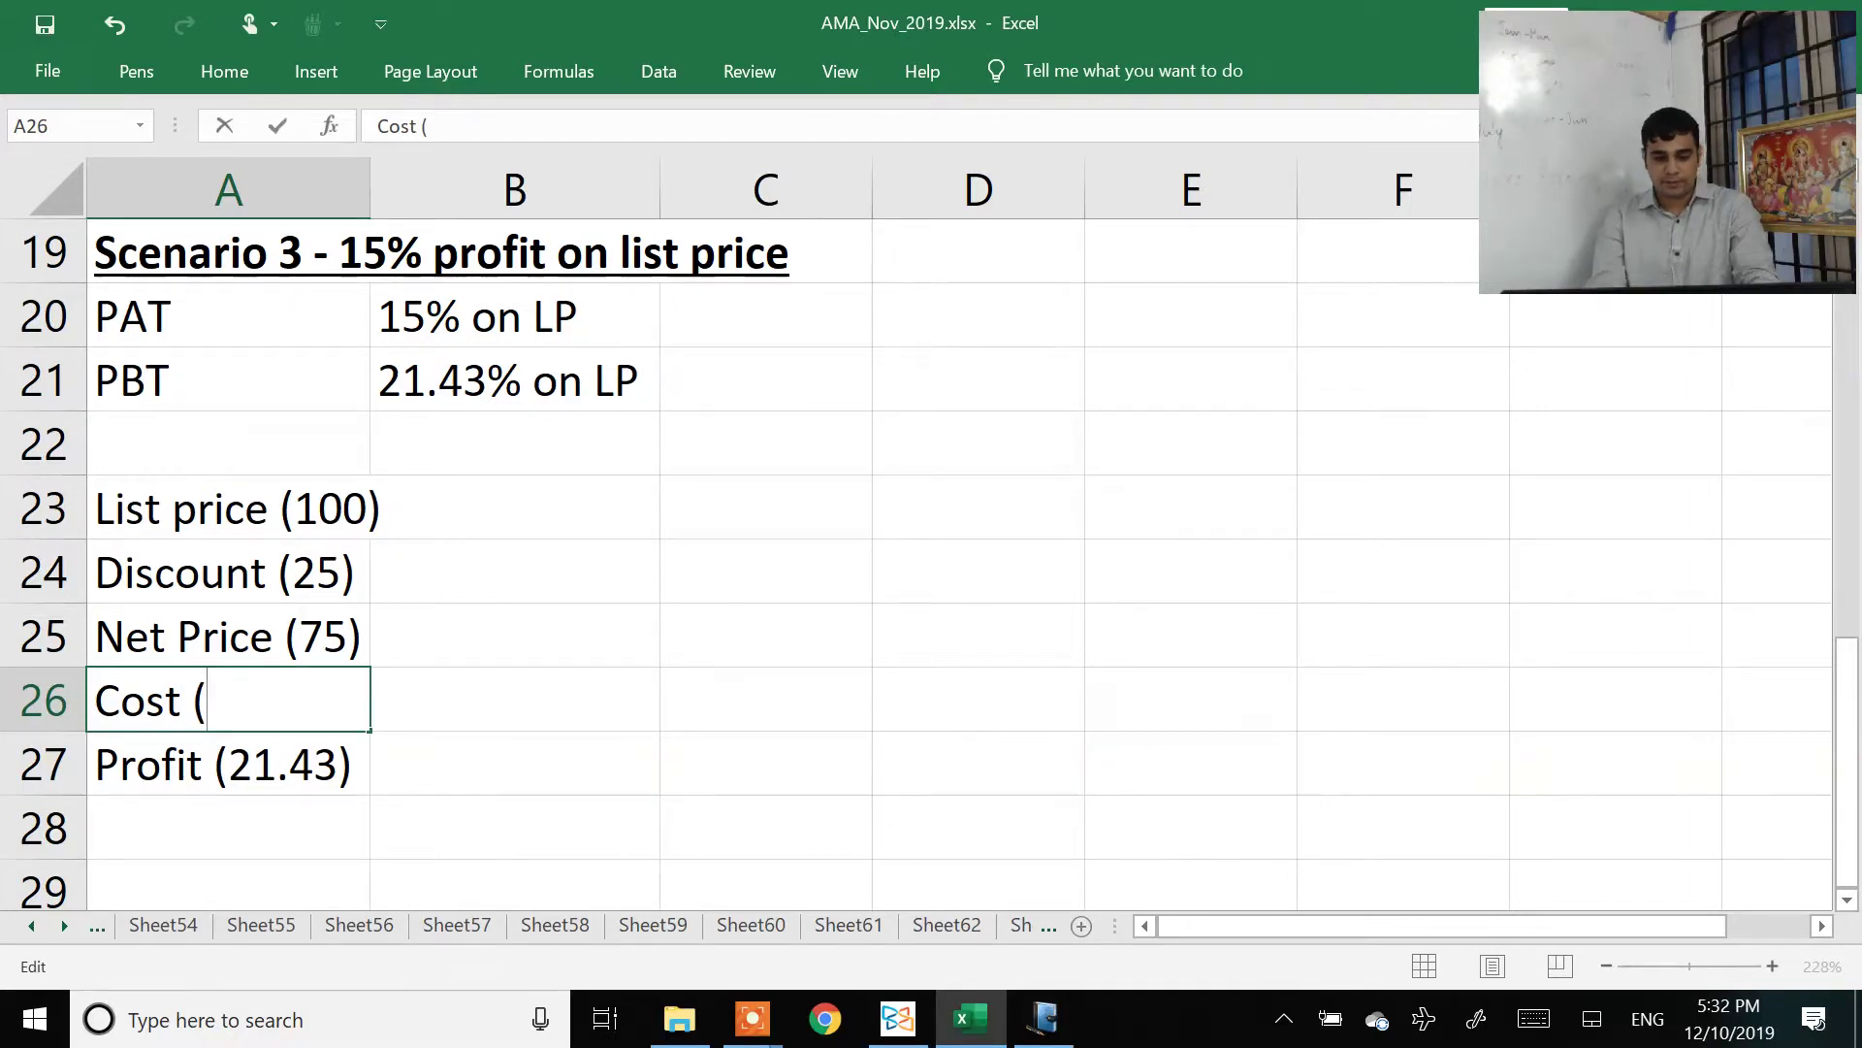
type("(53")
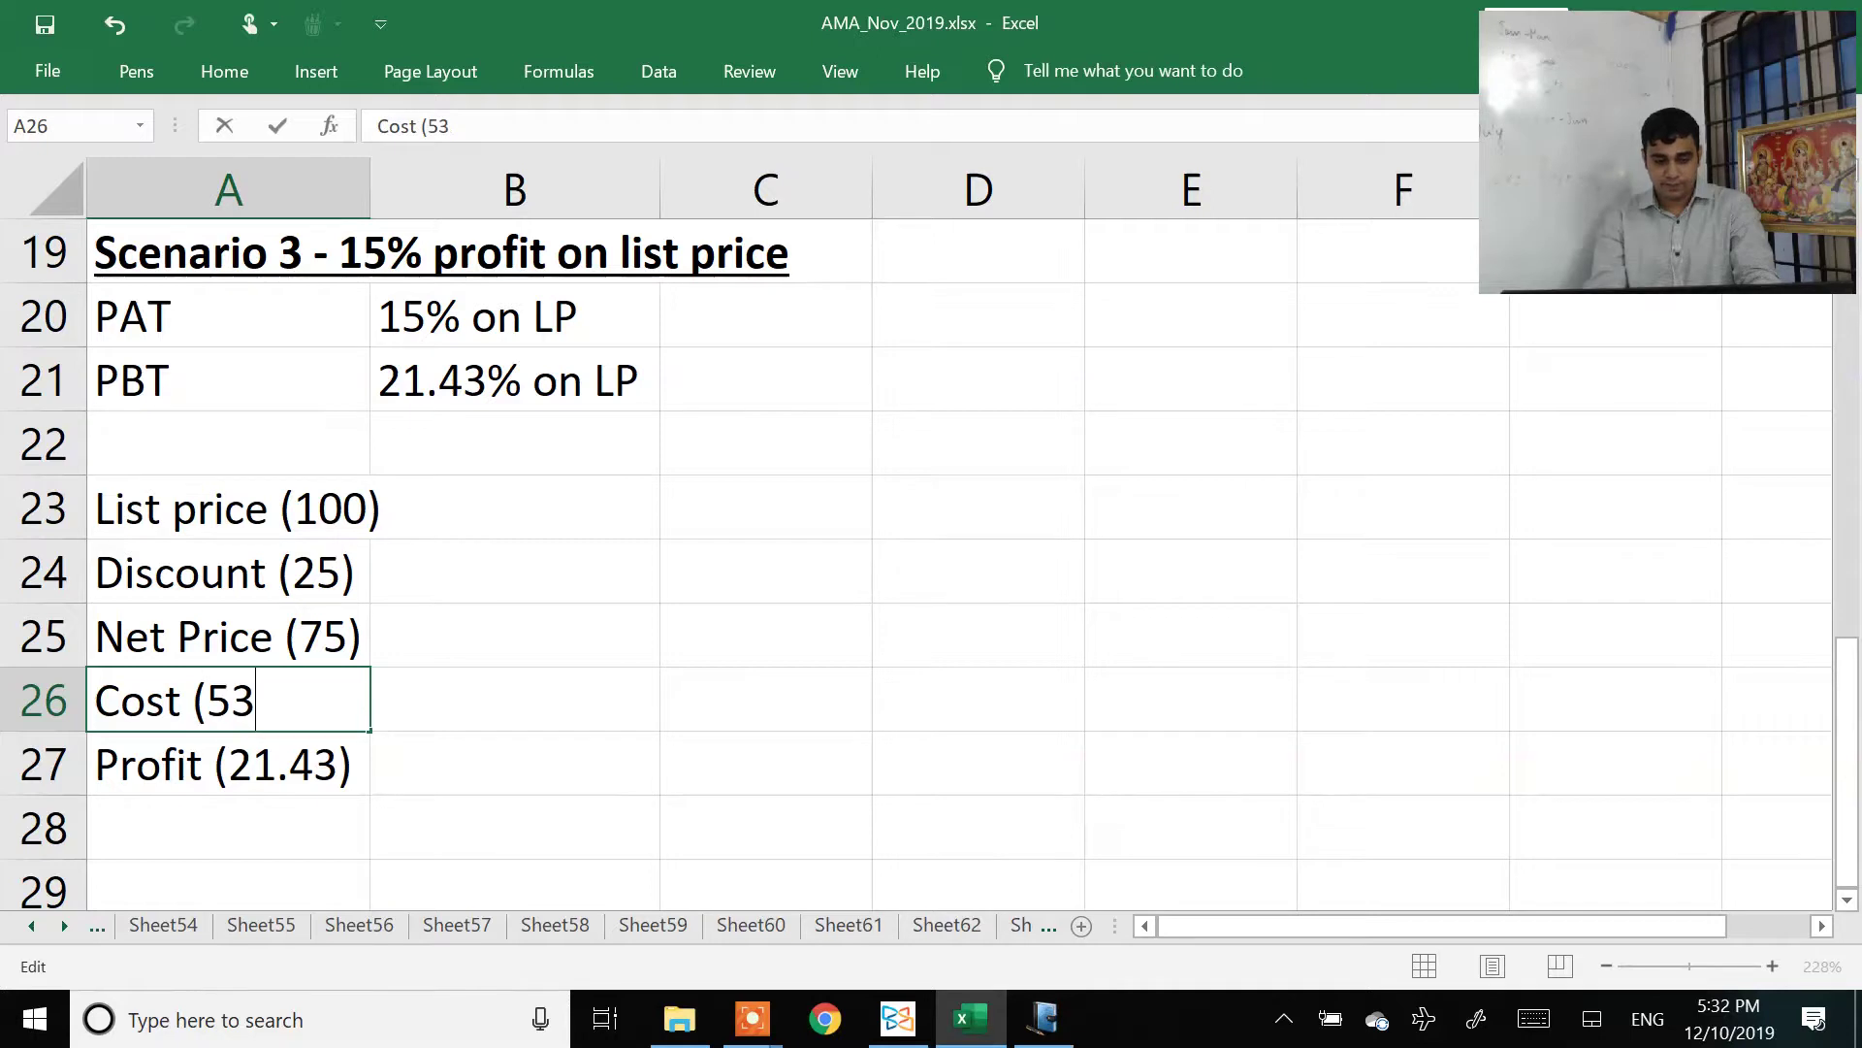
type(".57)")
key("Return")
Step: Enter the unit cost of 249 in B26 beside the Scenario 3 cost label
left_click(514, 698)
type("249")
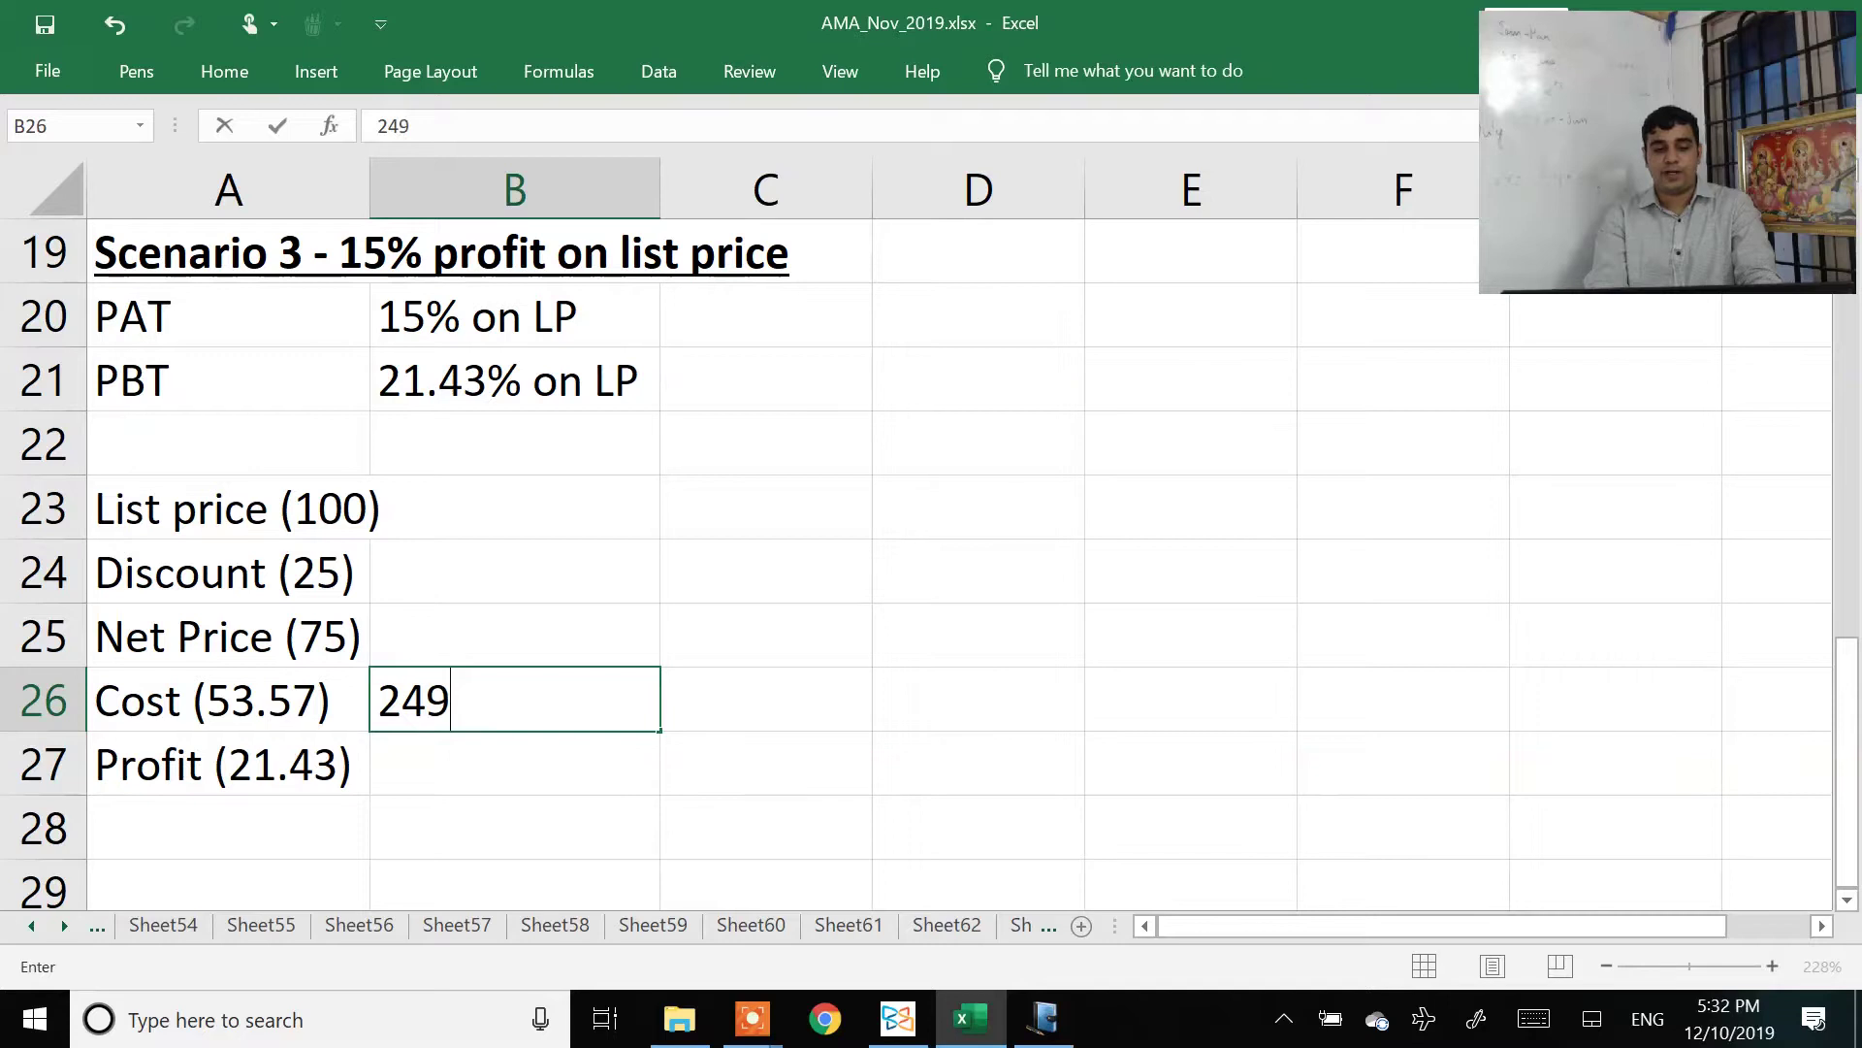
key("Return")
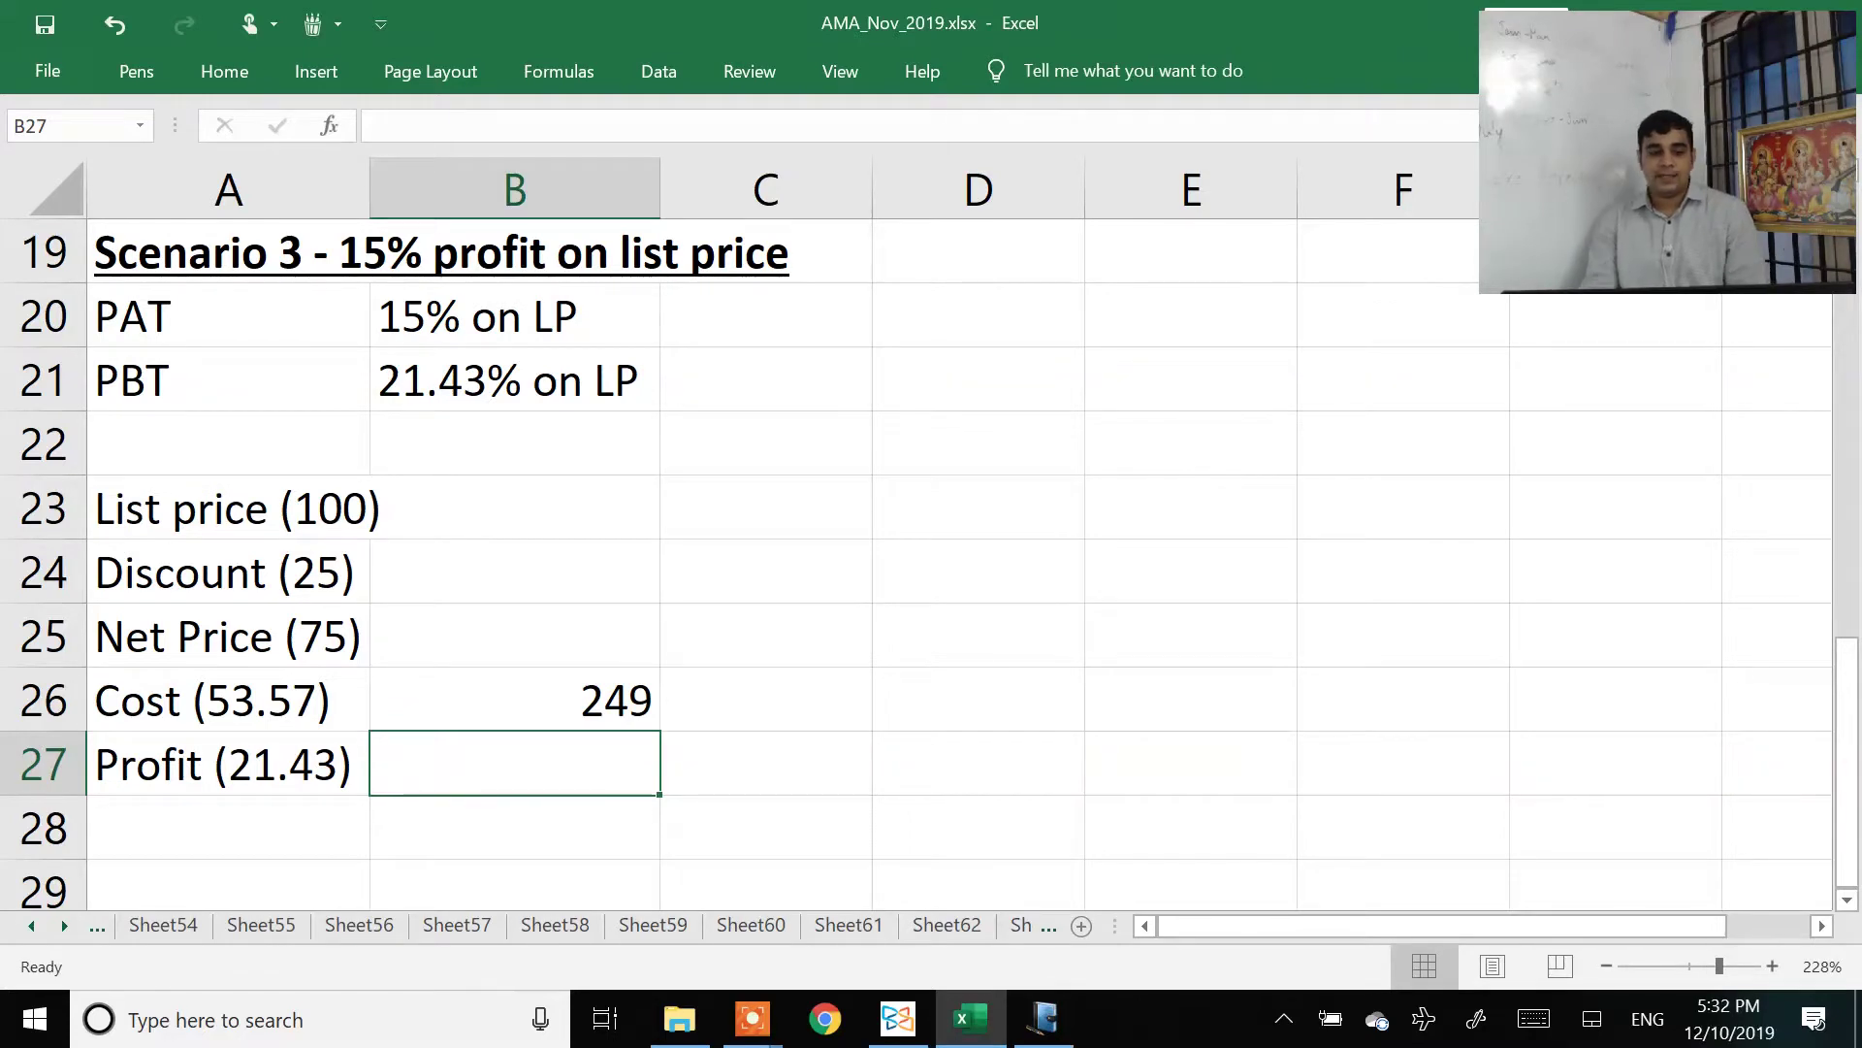
Step: Review the bracketed percentages in the Scenario 3 net price, cost and profit labels
key("Left")
key("Up")
key("Up")
key("Up")
key("Down")
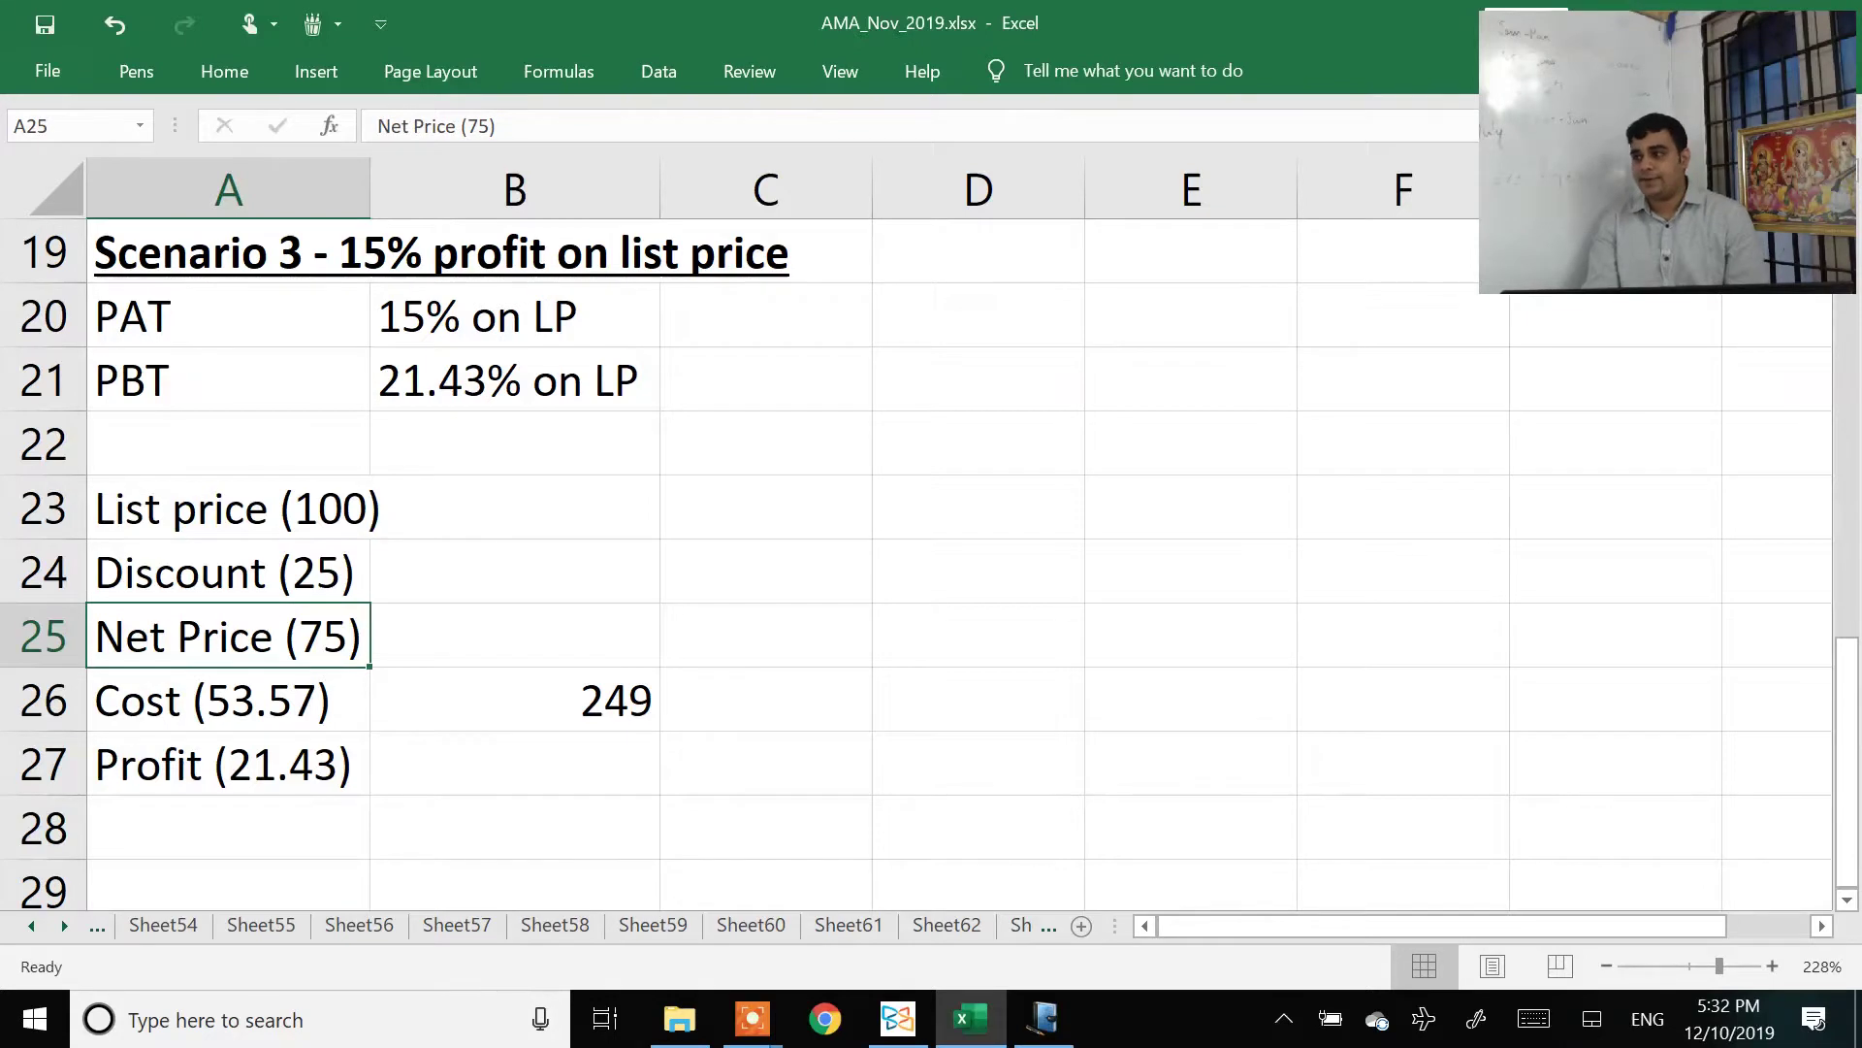
key("Down")
key("Down")
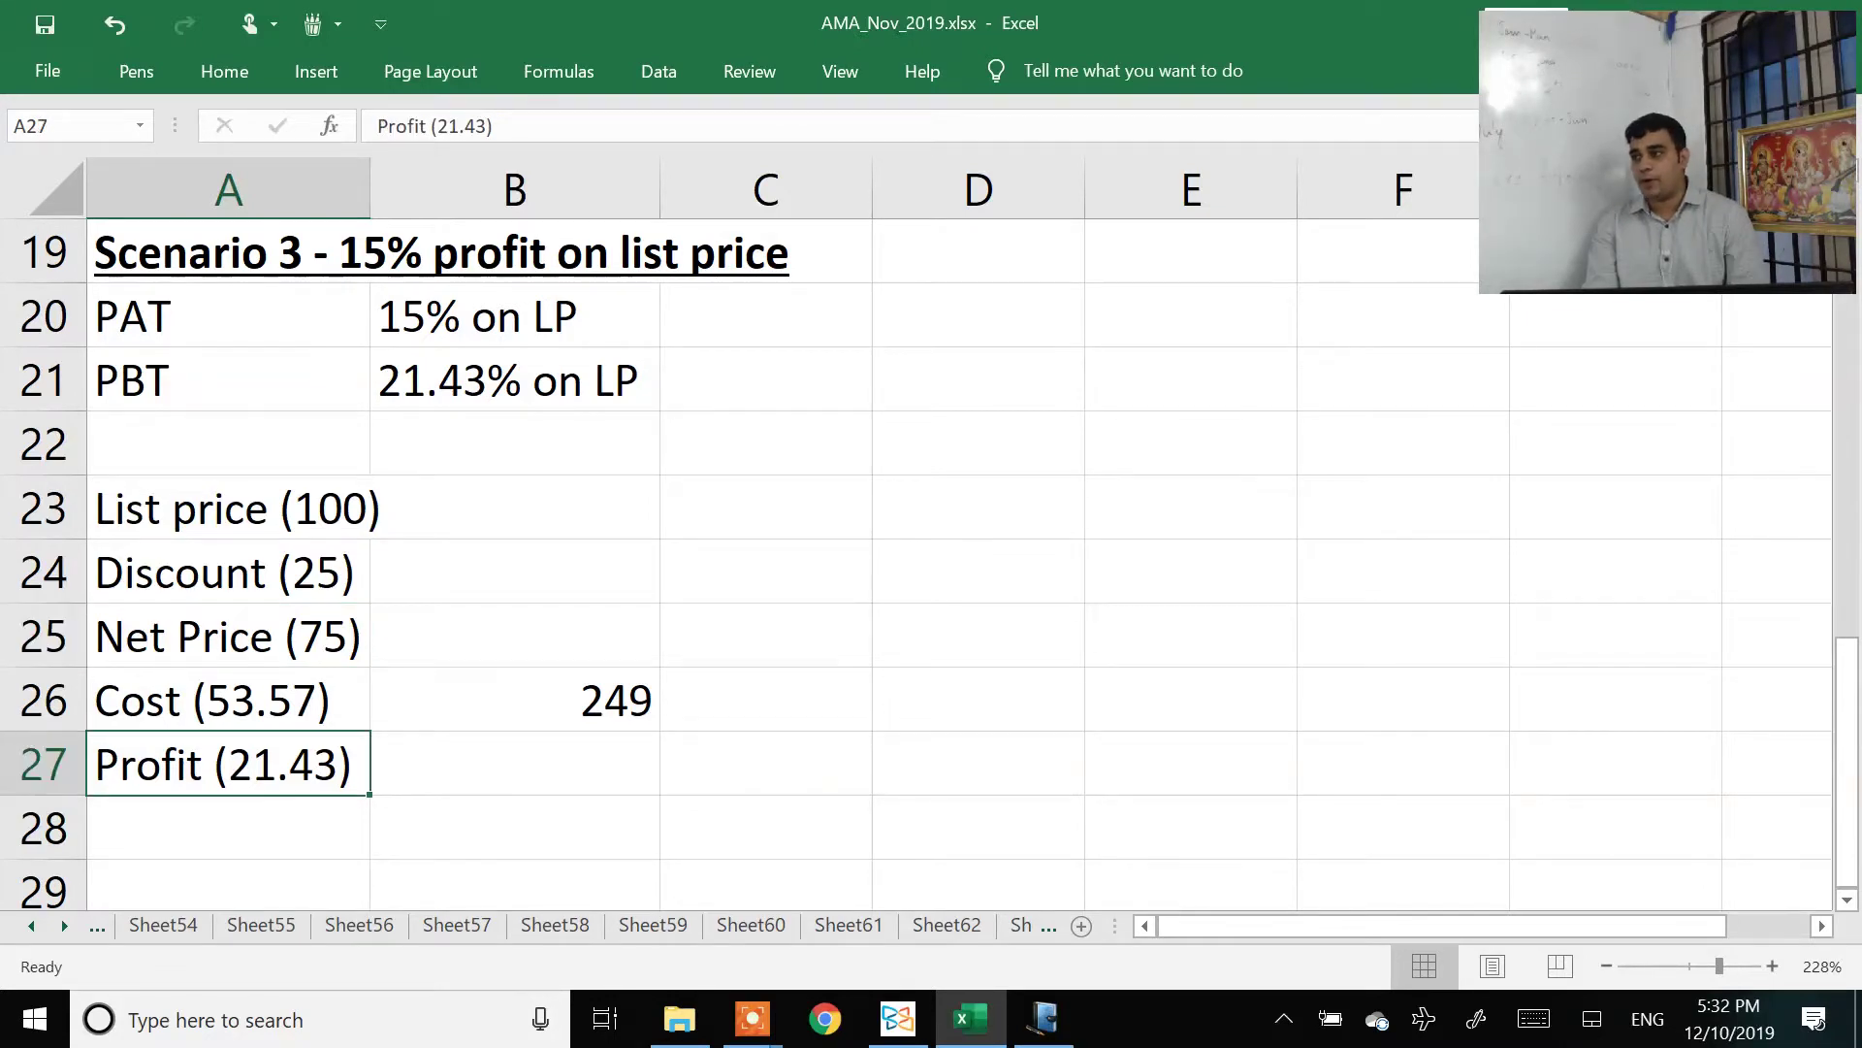
key("Up")
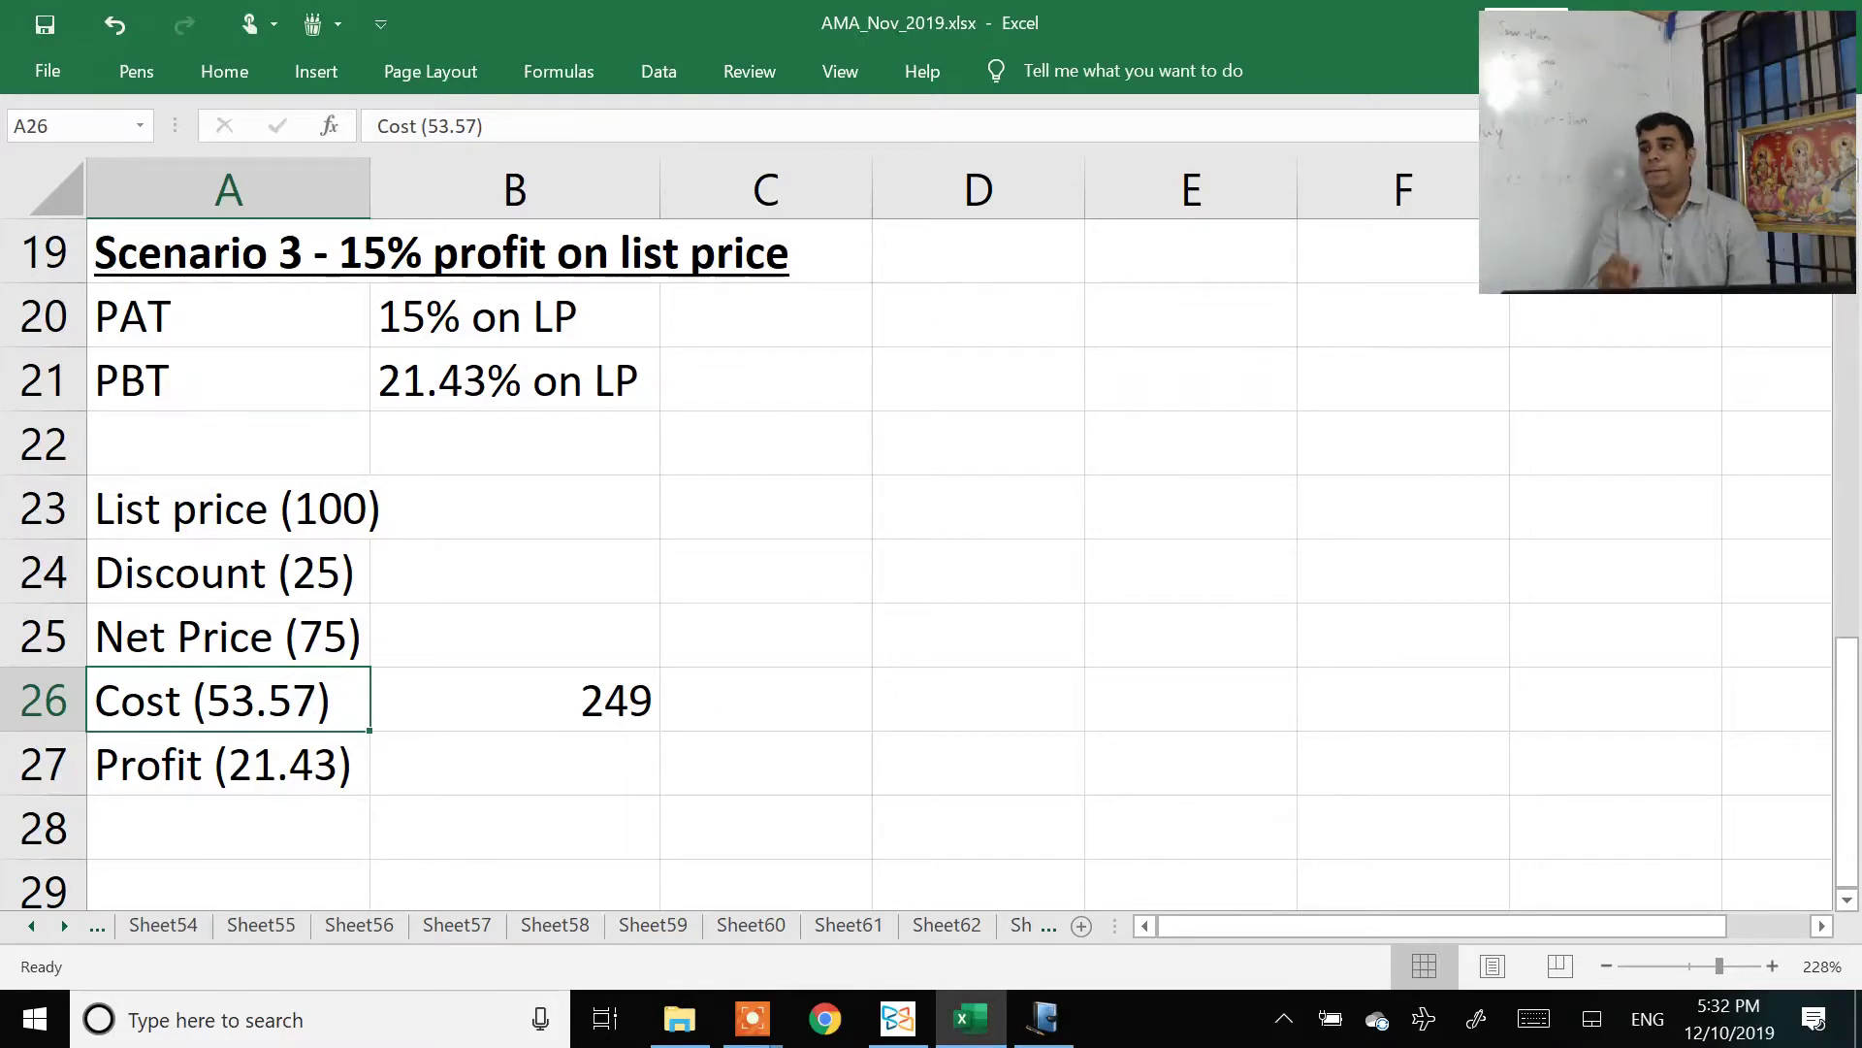
Step: Calculate the Scenario 3 list price in B23 with =ROUND(249/53.57*100,2)
key("Right")
key("Up")
key("Up")
key("Up")
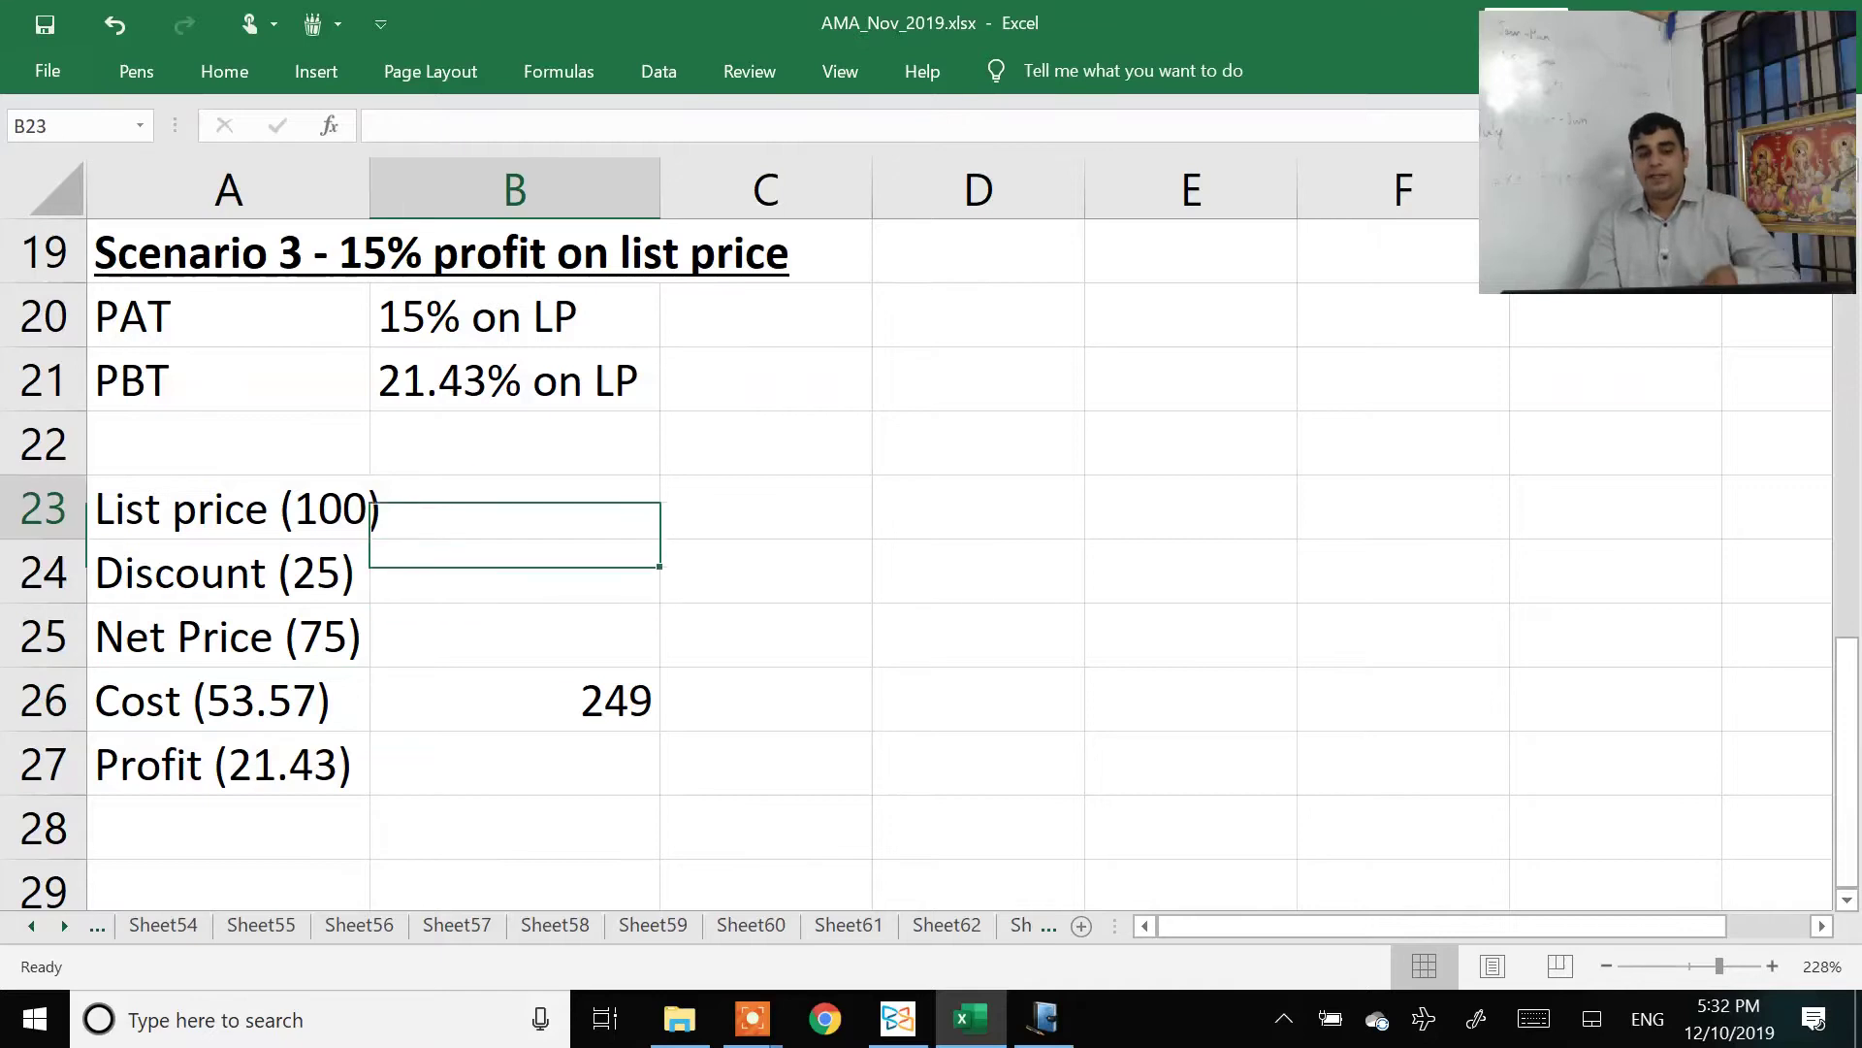
type("=round")
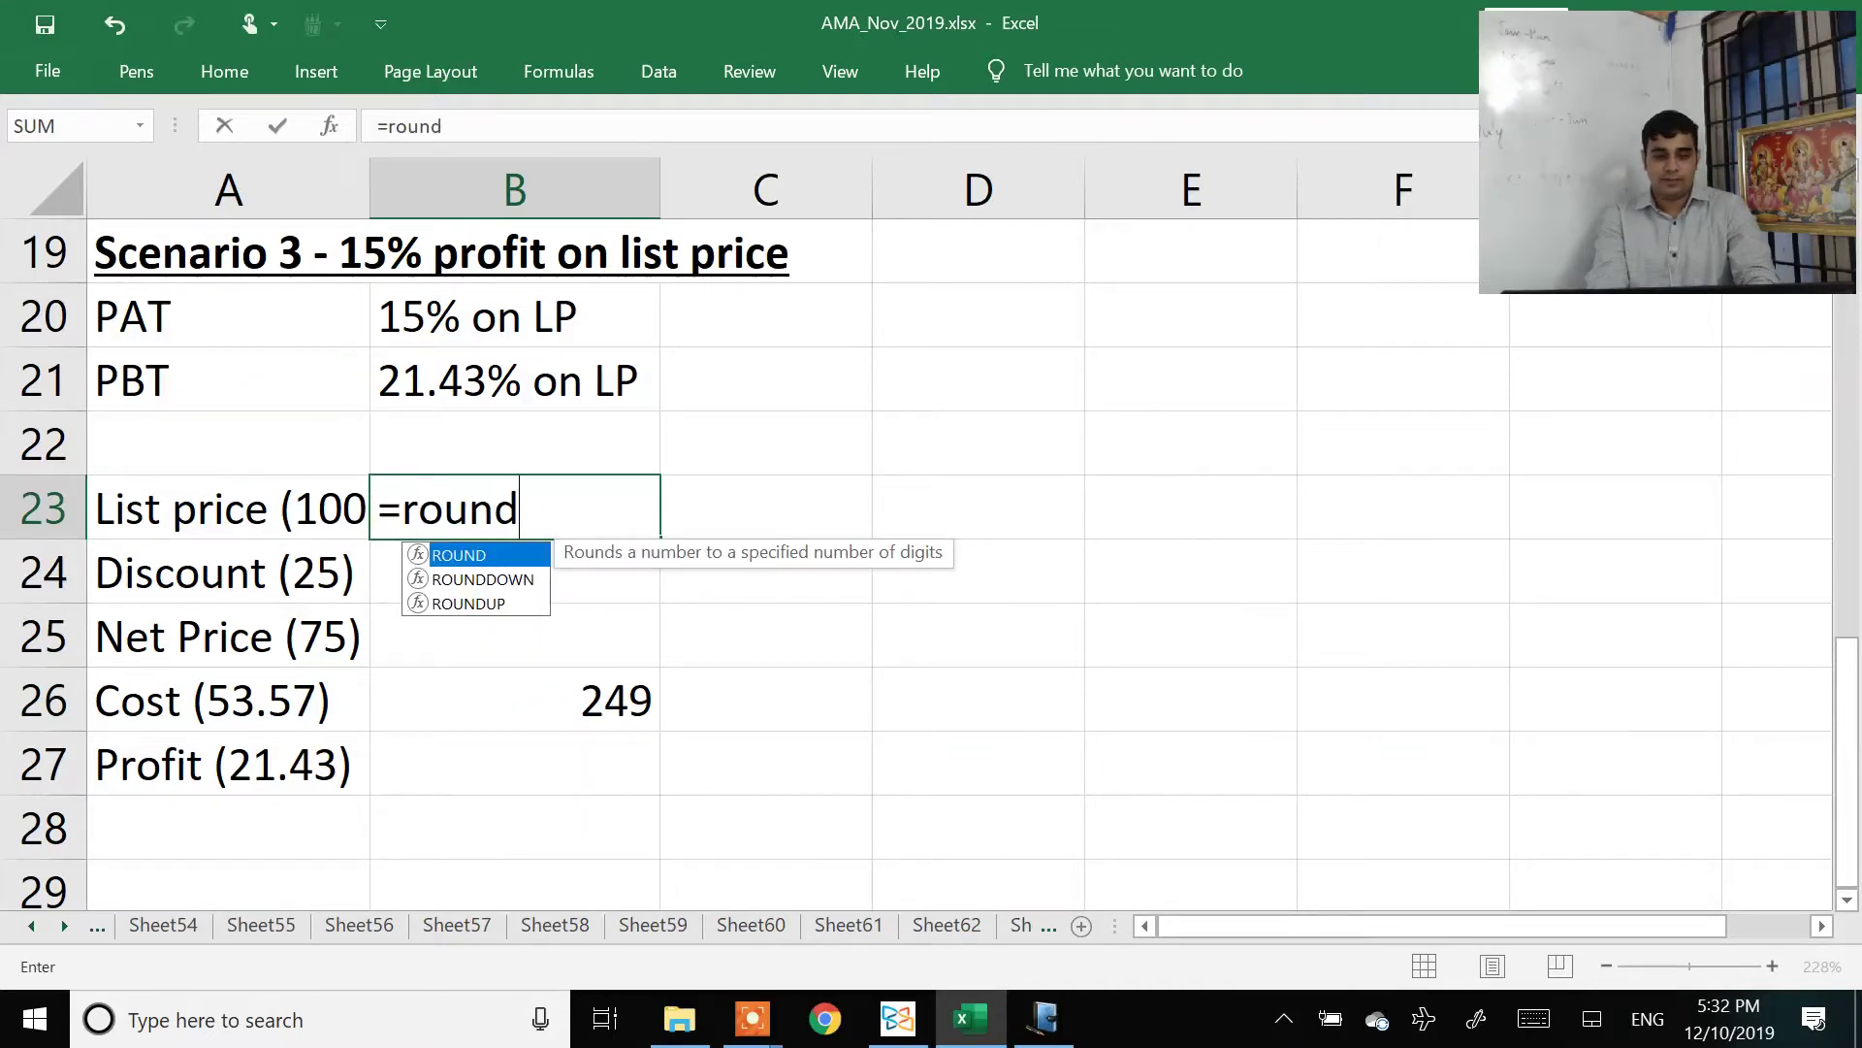
type("(249/")
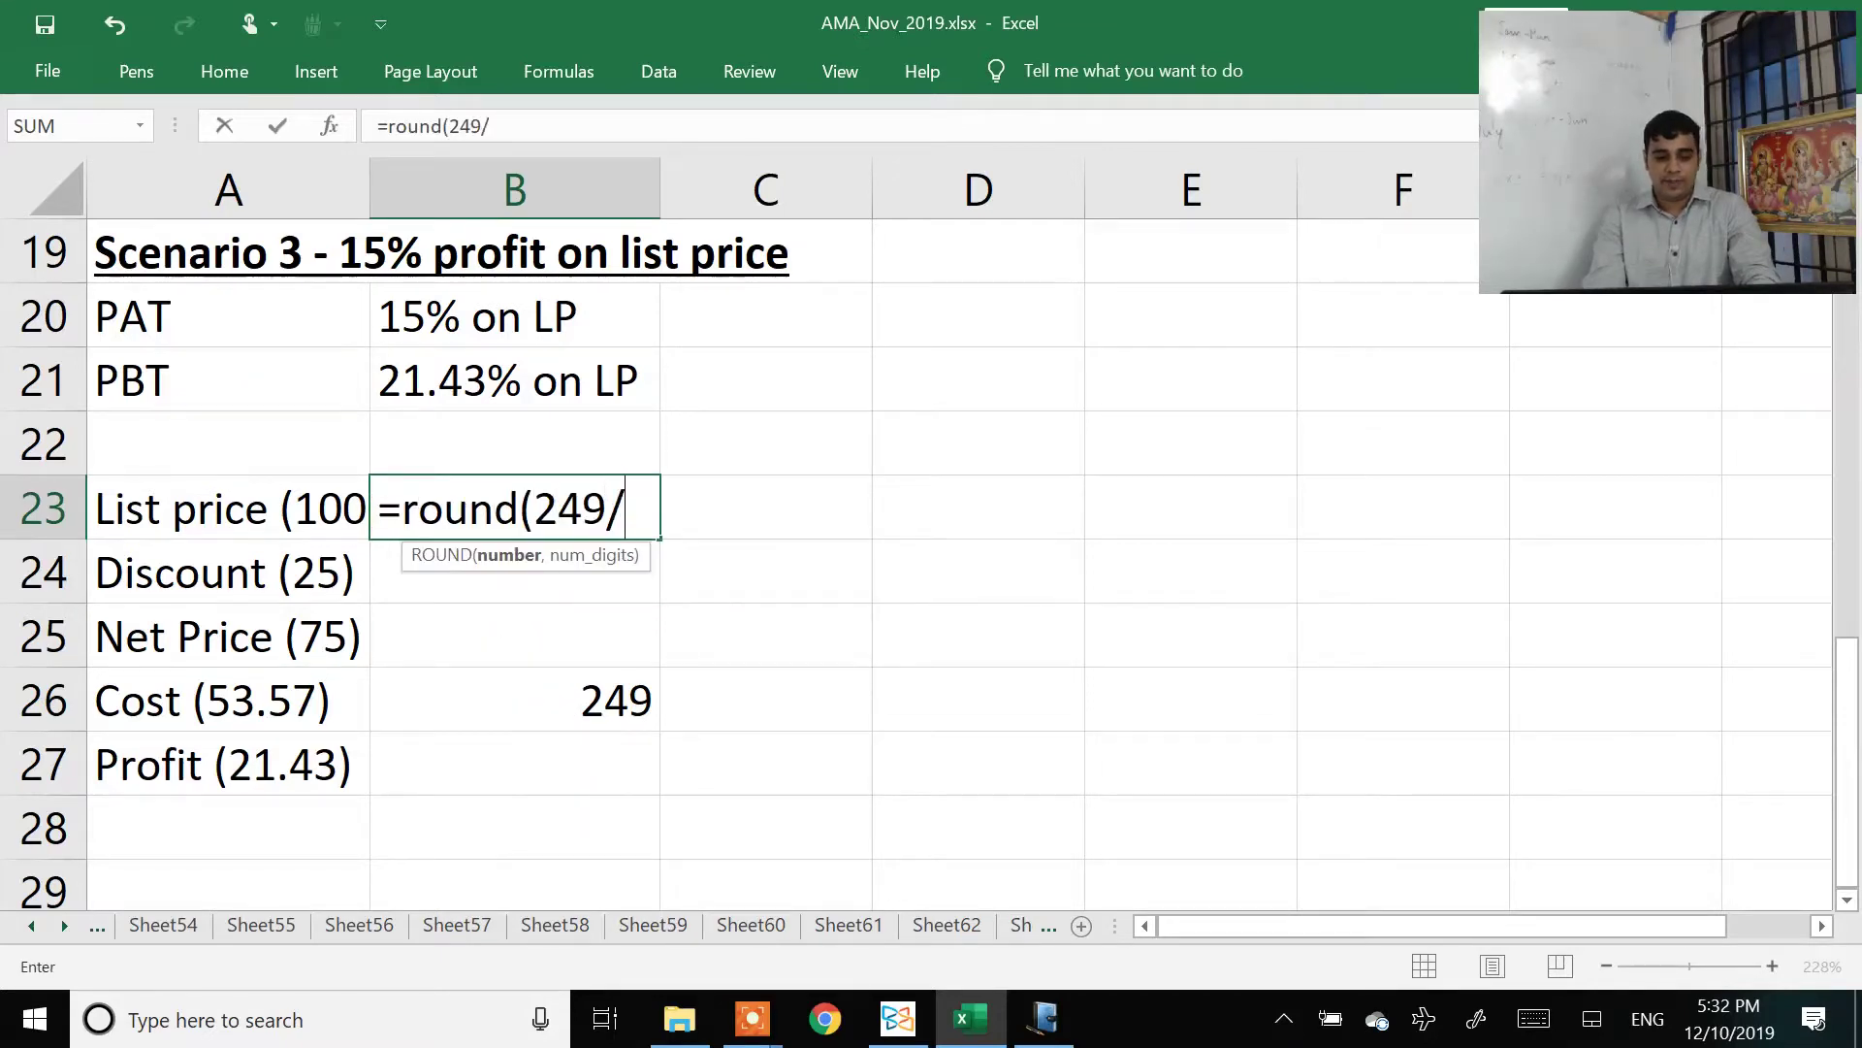
type("53.57")
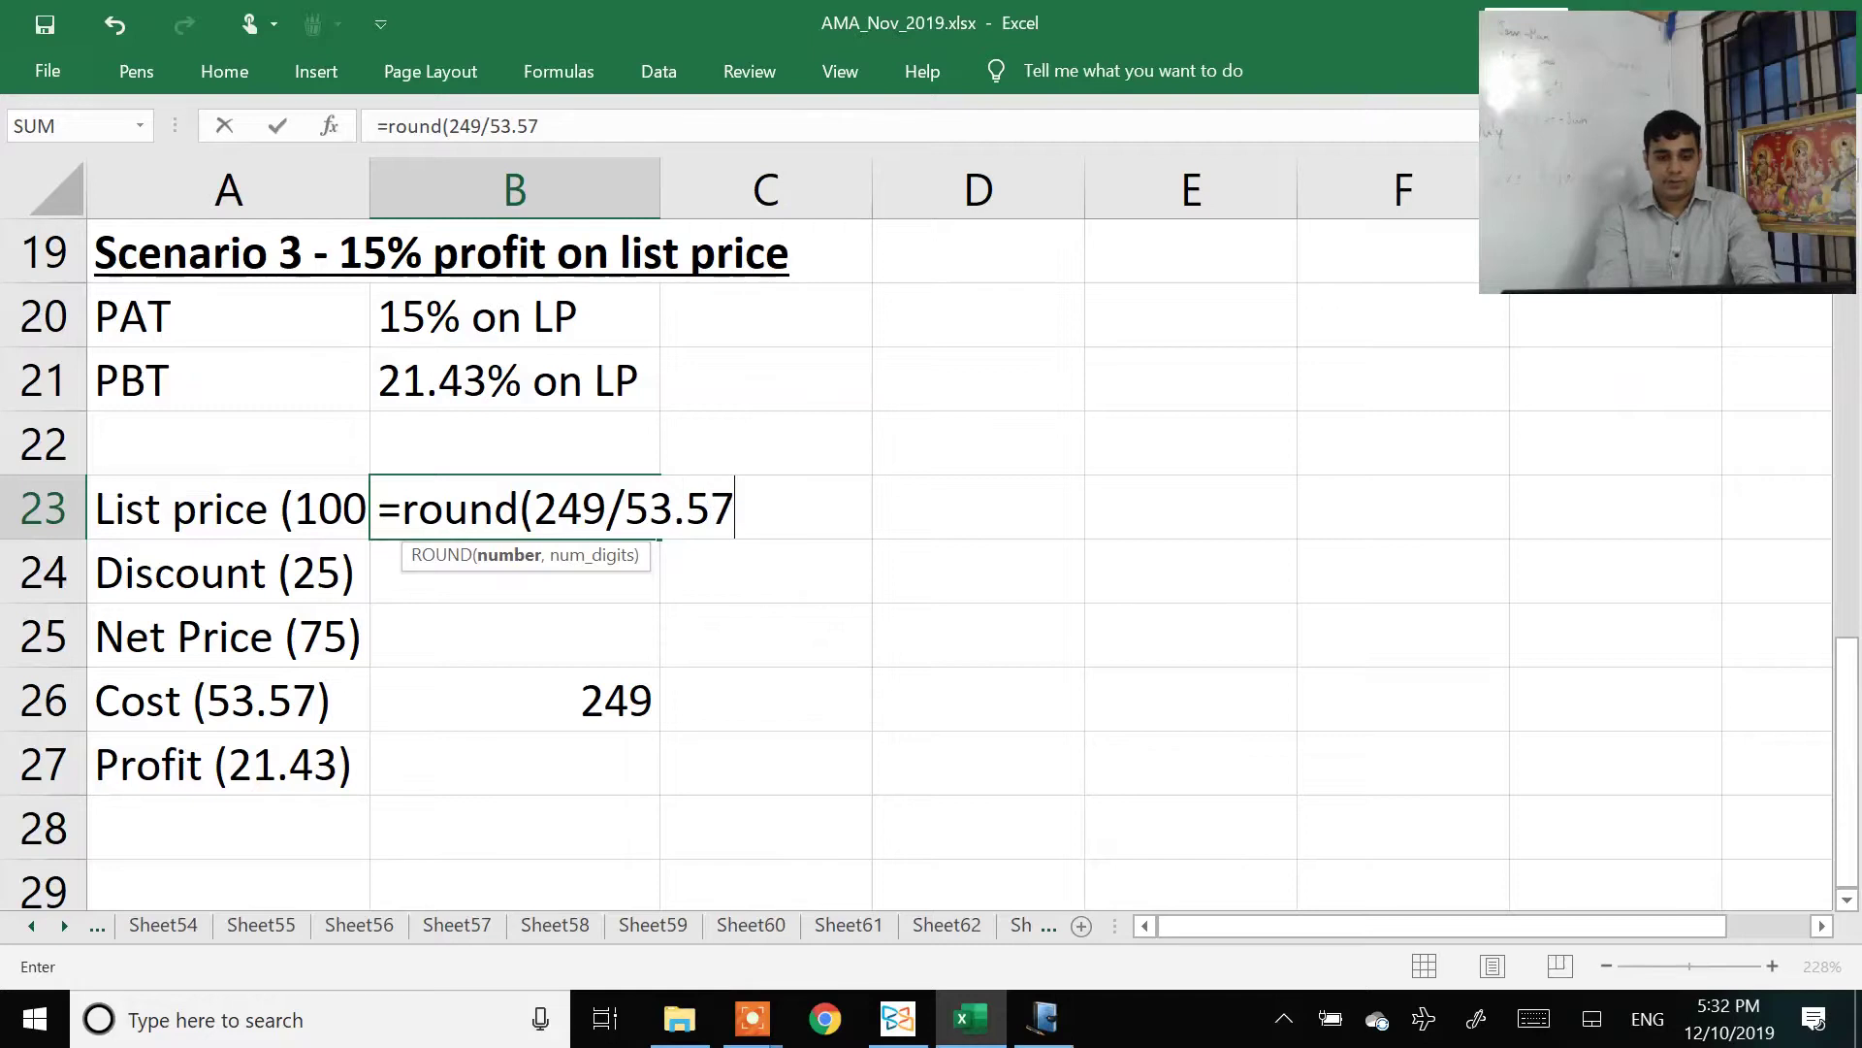
type("*100,2)")
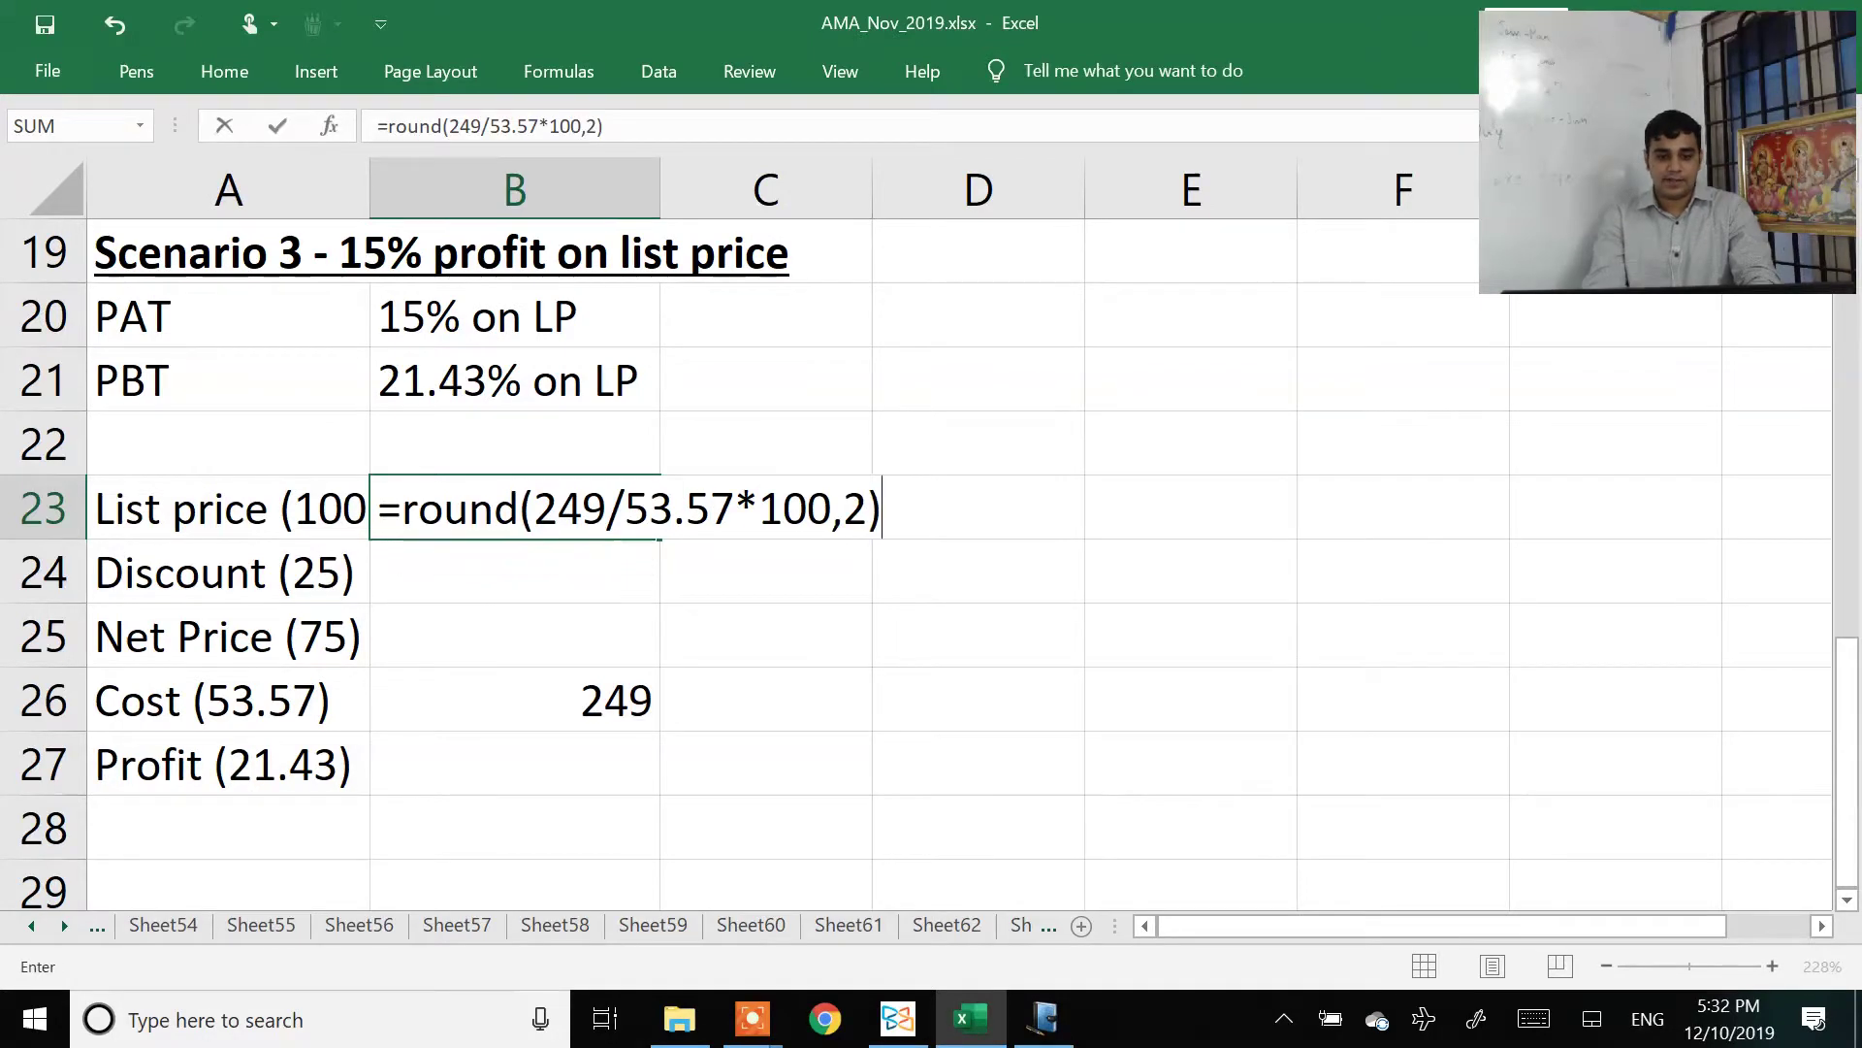
key("Return")
Step: Calculate the Scenario 3 discount in B24 with =ROUND(249/53.57*25,2)
type("=round")
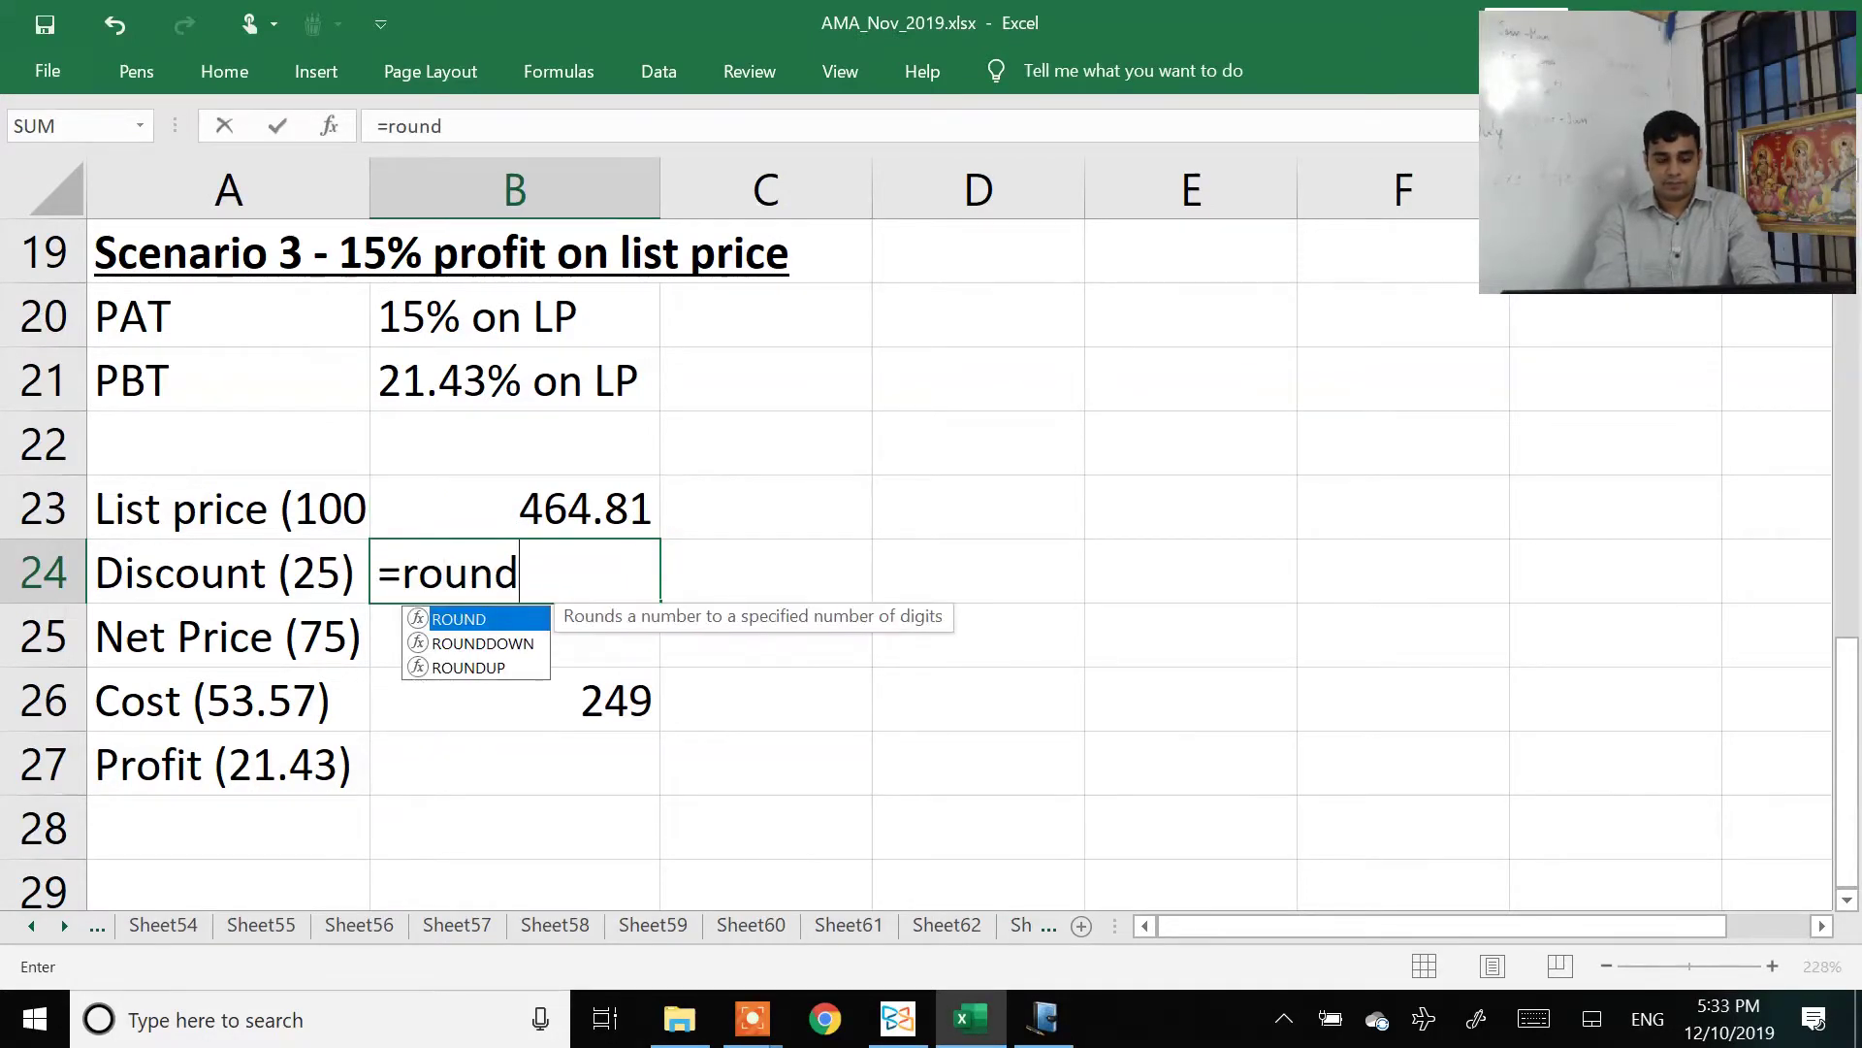
type("(249")
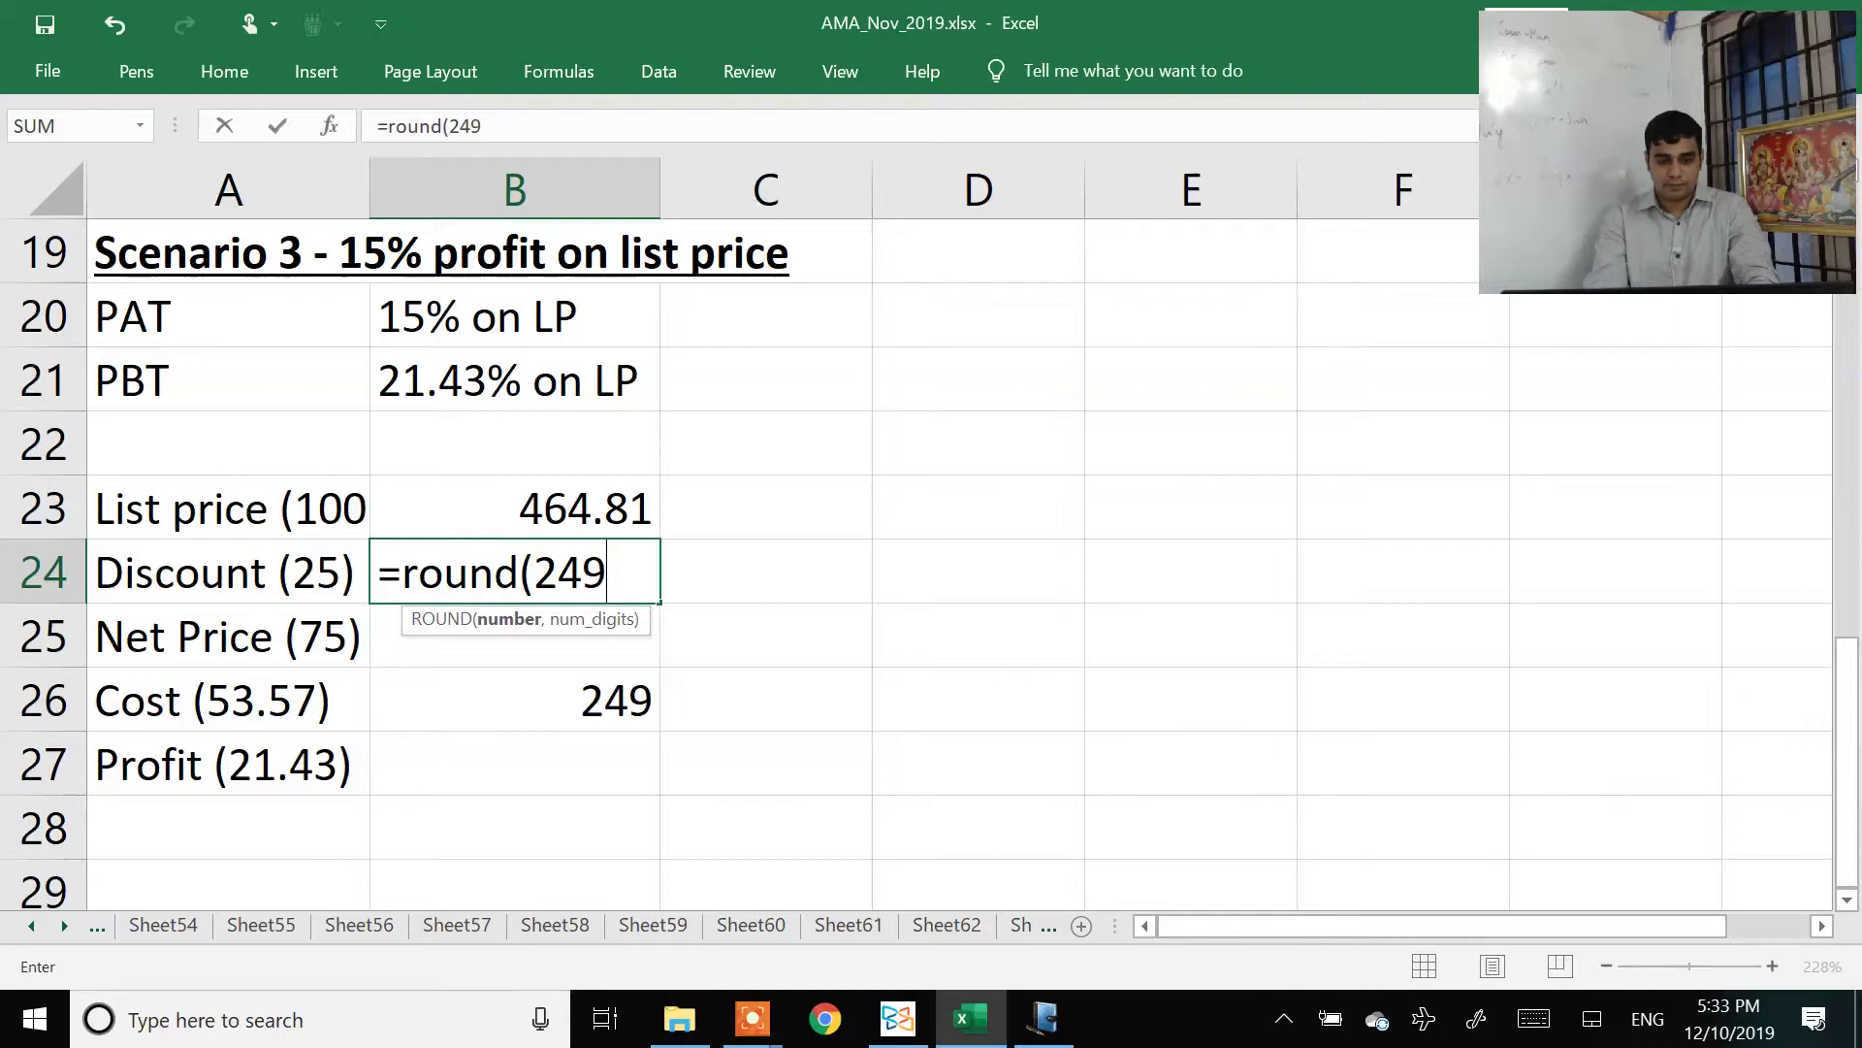
type("/5")
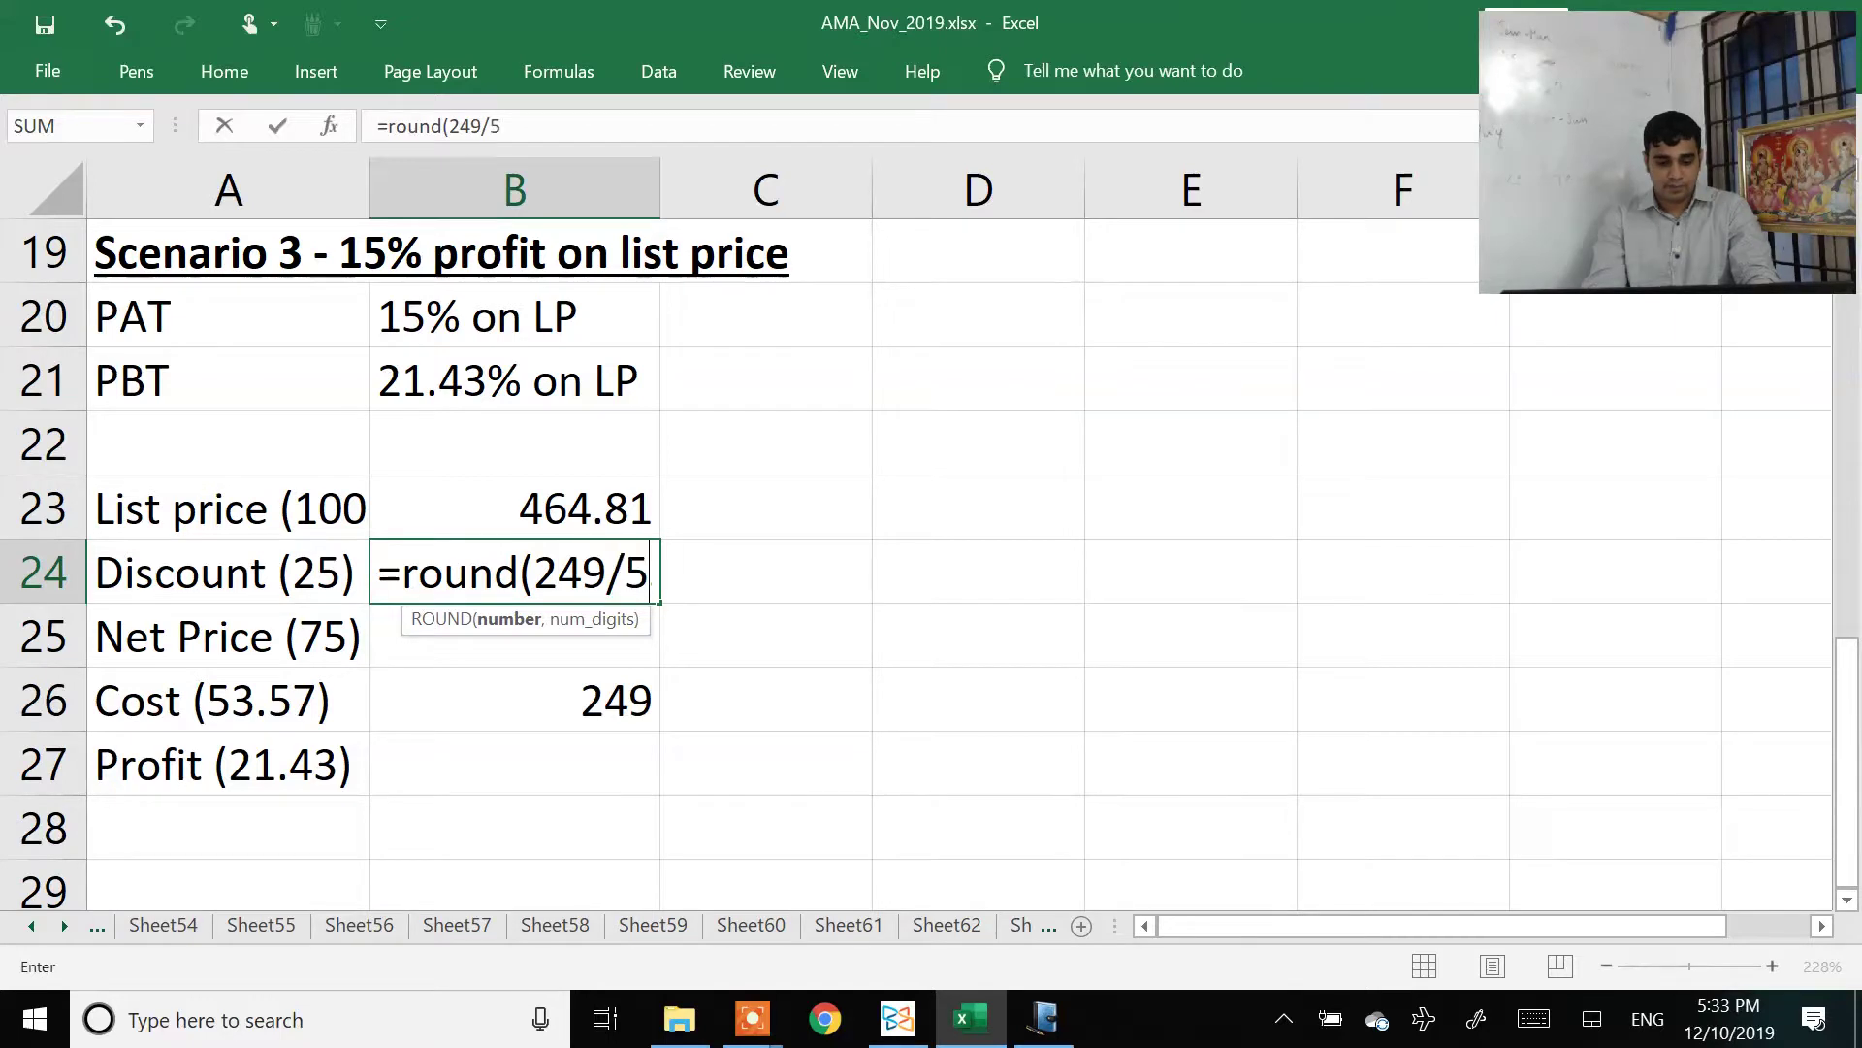
type("3.57*2")
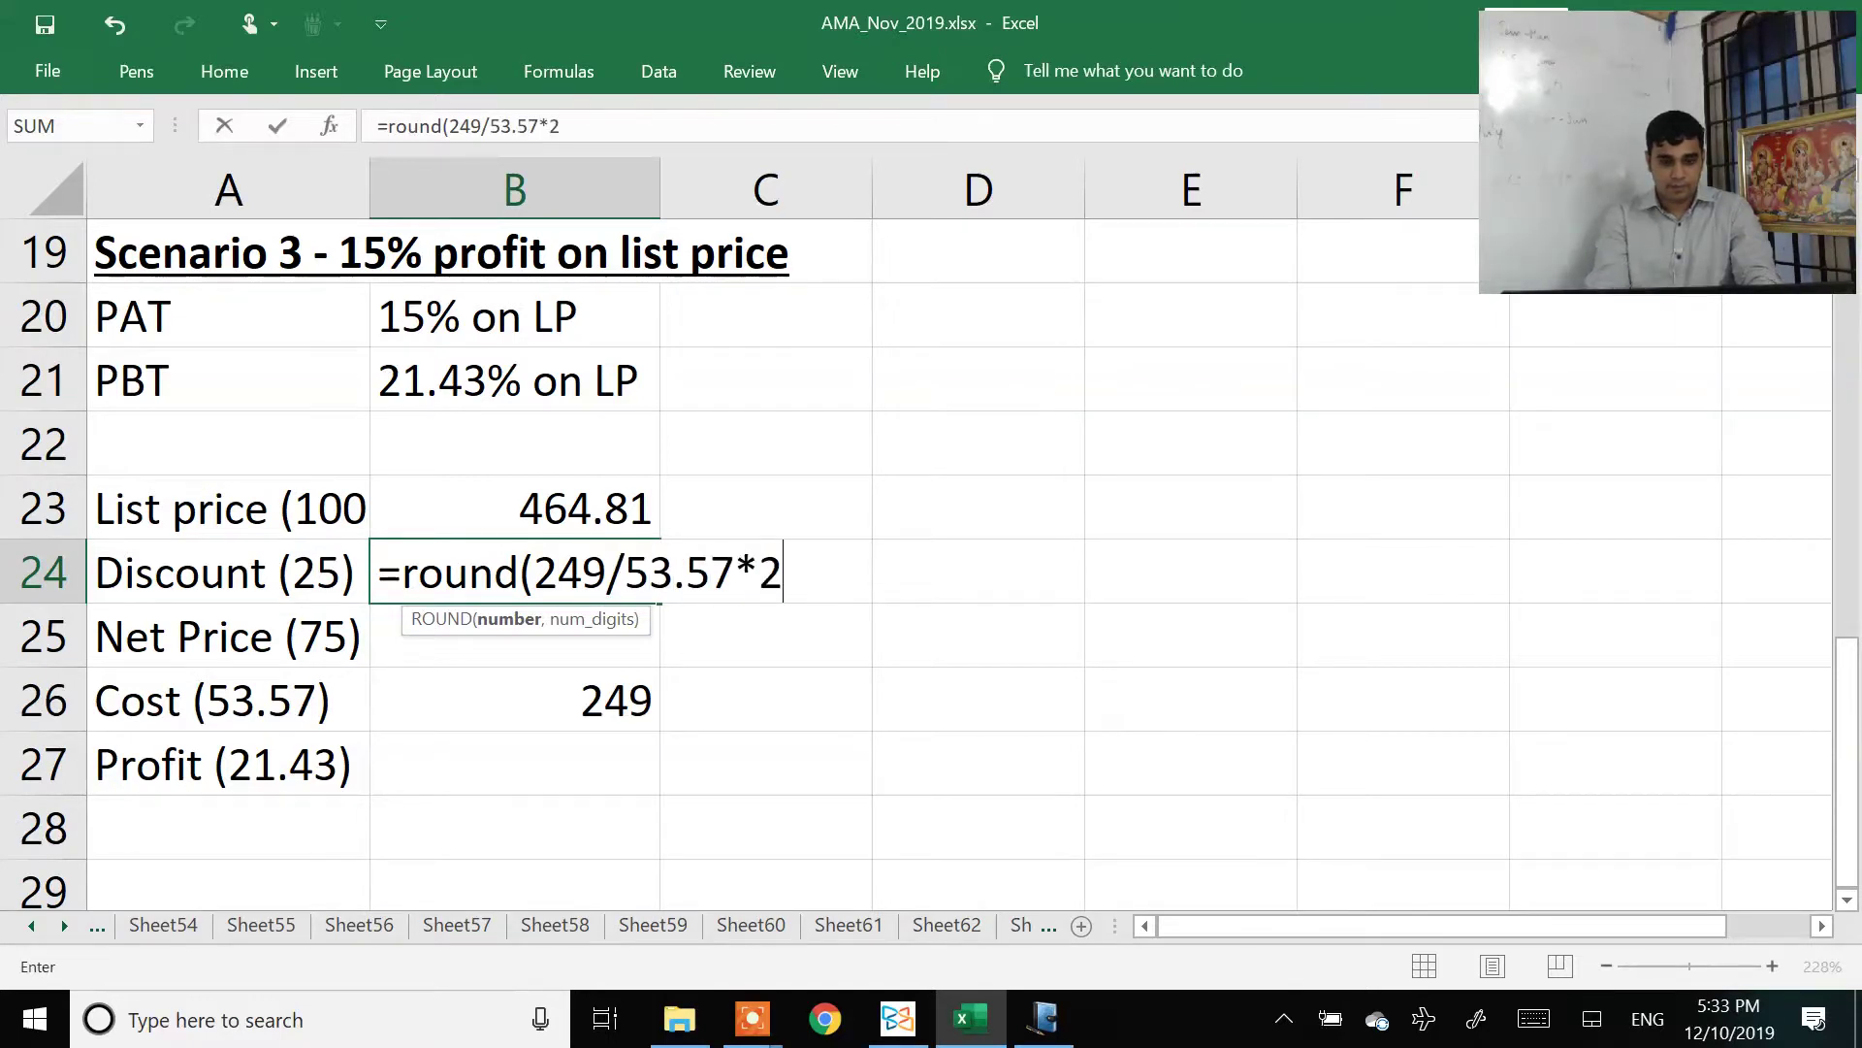
type("5,2")
key("Return")
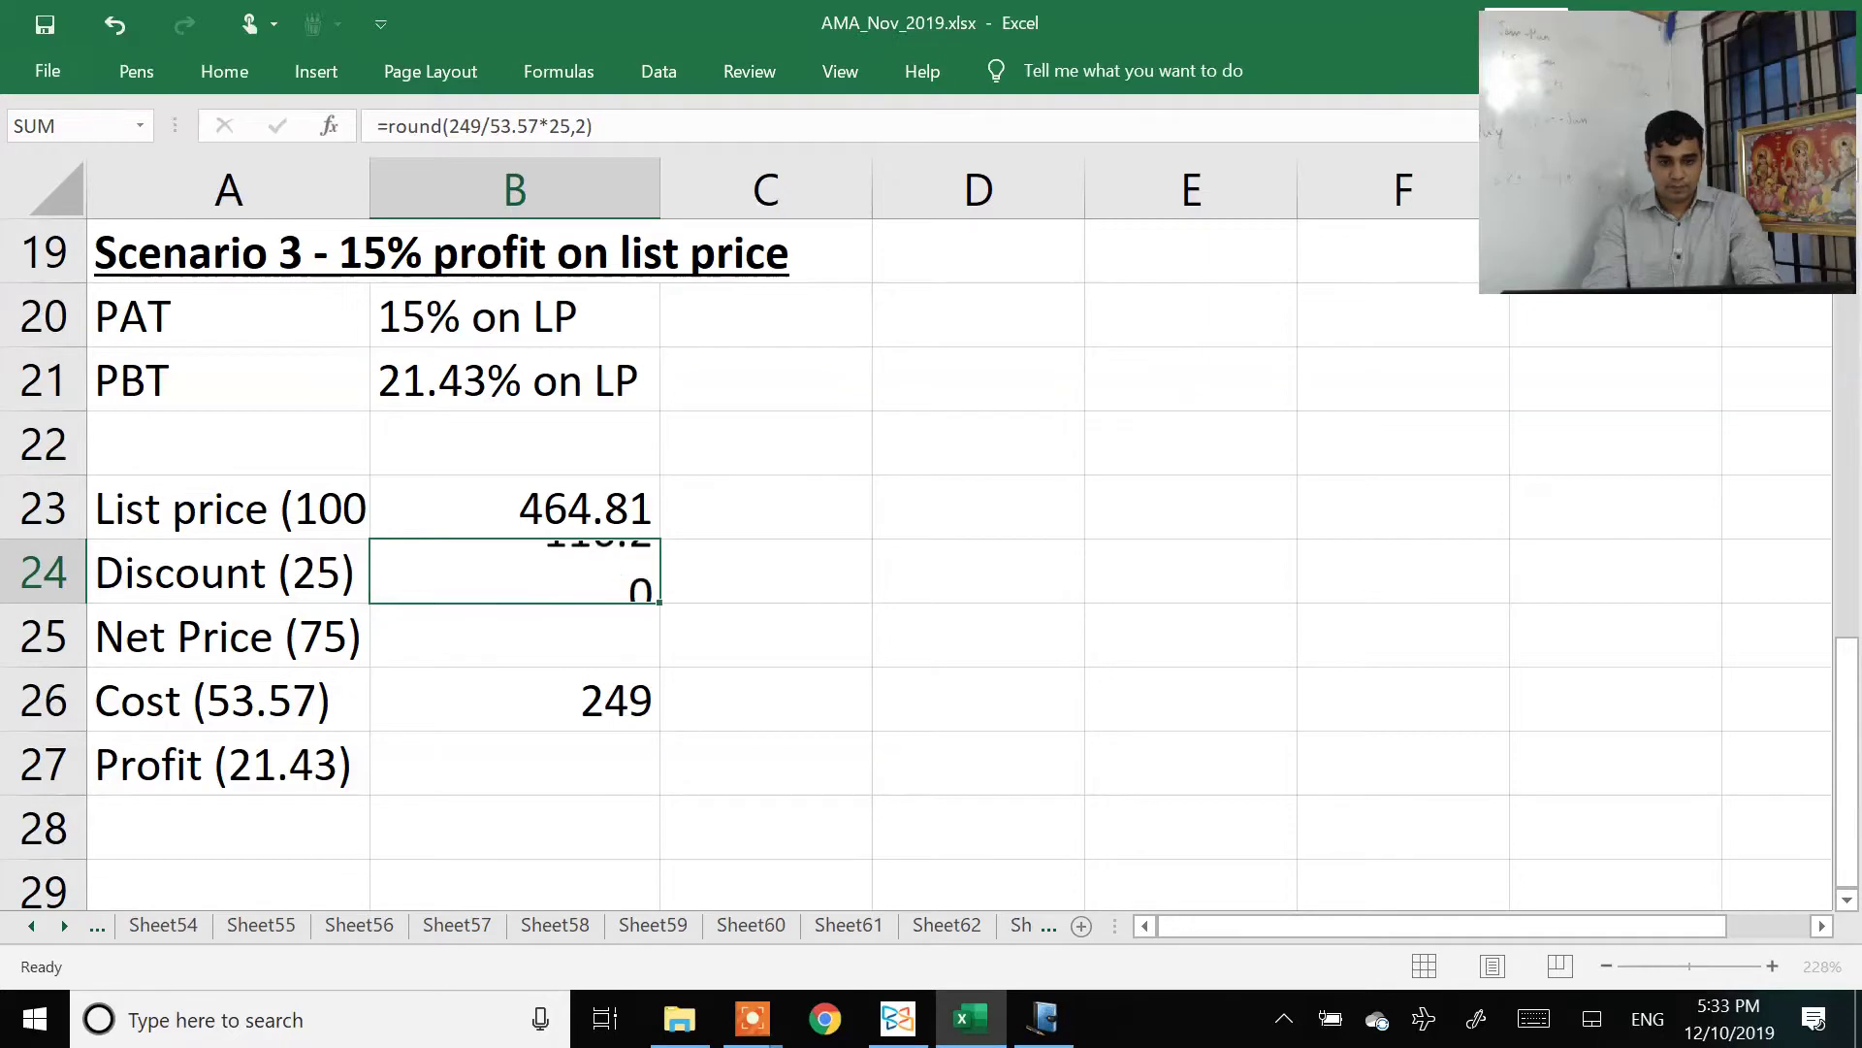
Step: Calculate the Scenario 3 net price in B25 with =ROUND(249/53.57*75,2)
type("=round")
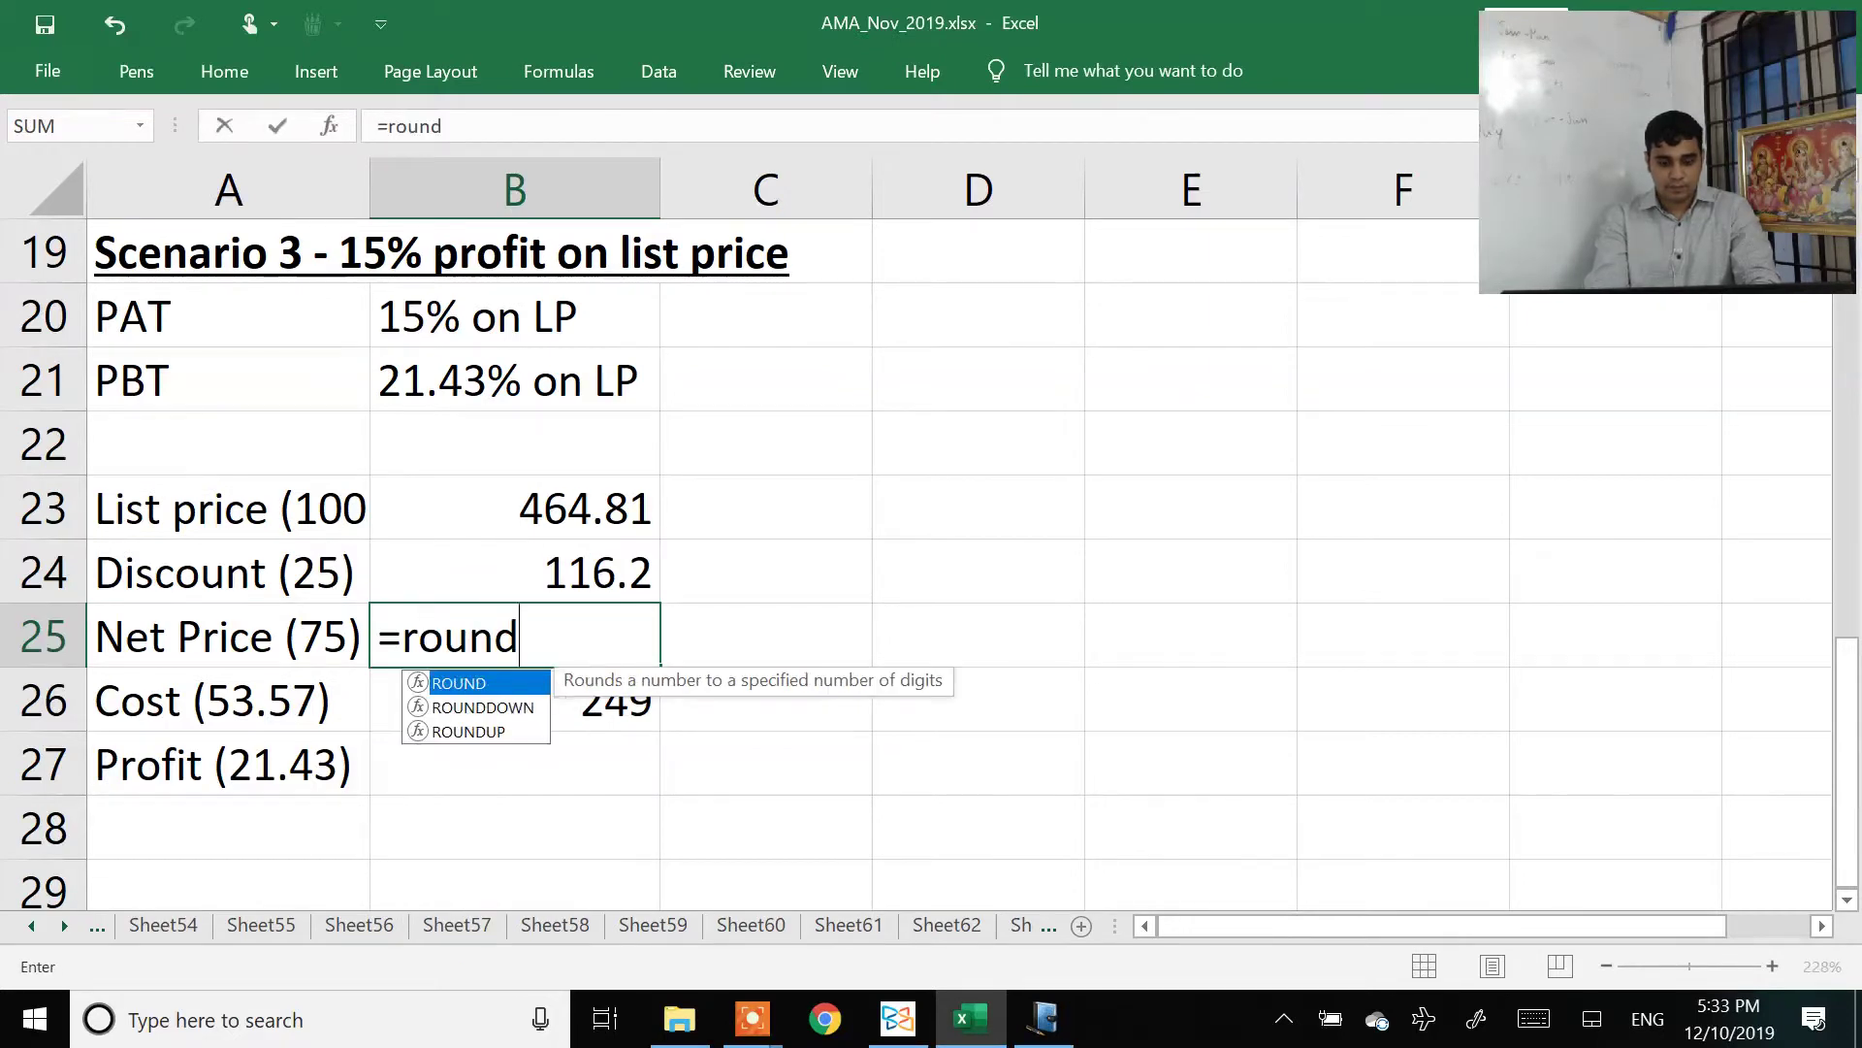
type("(249/")
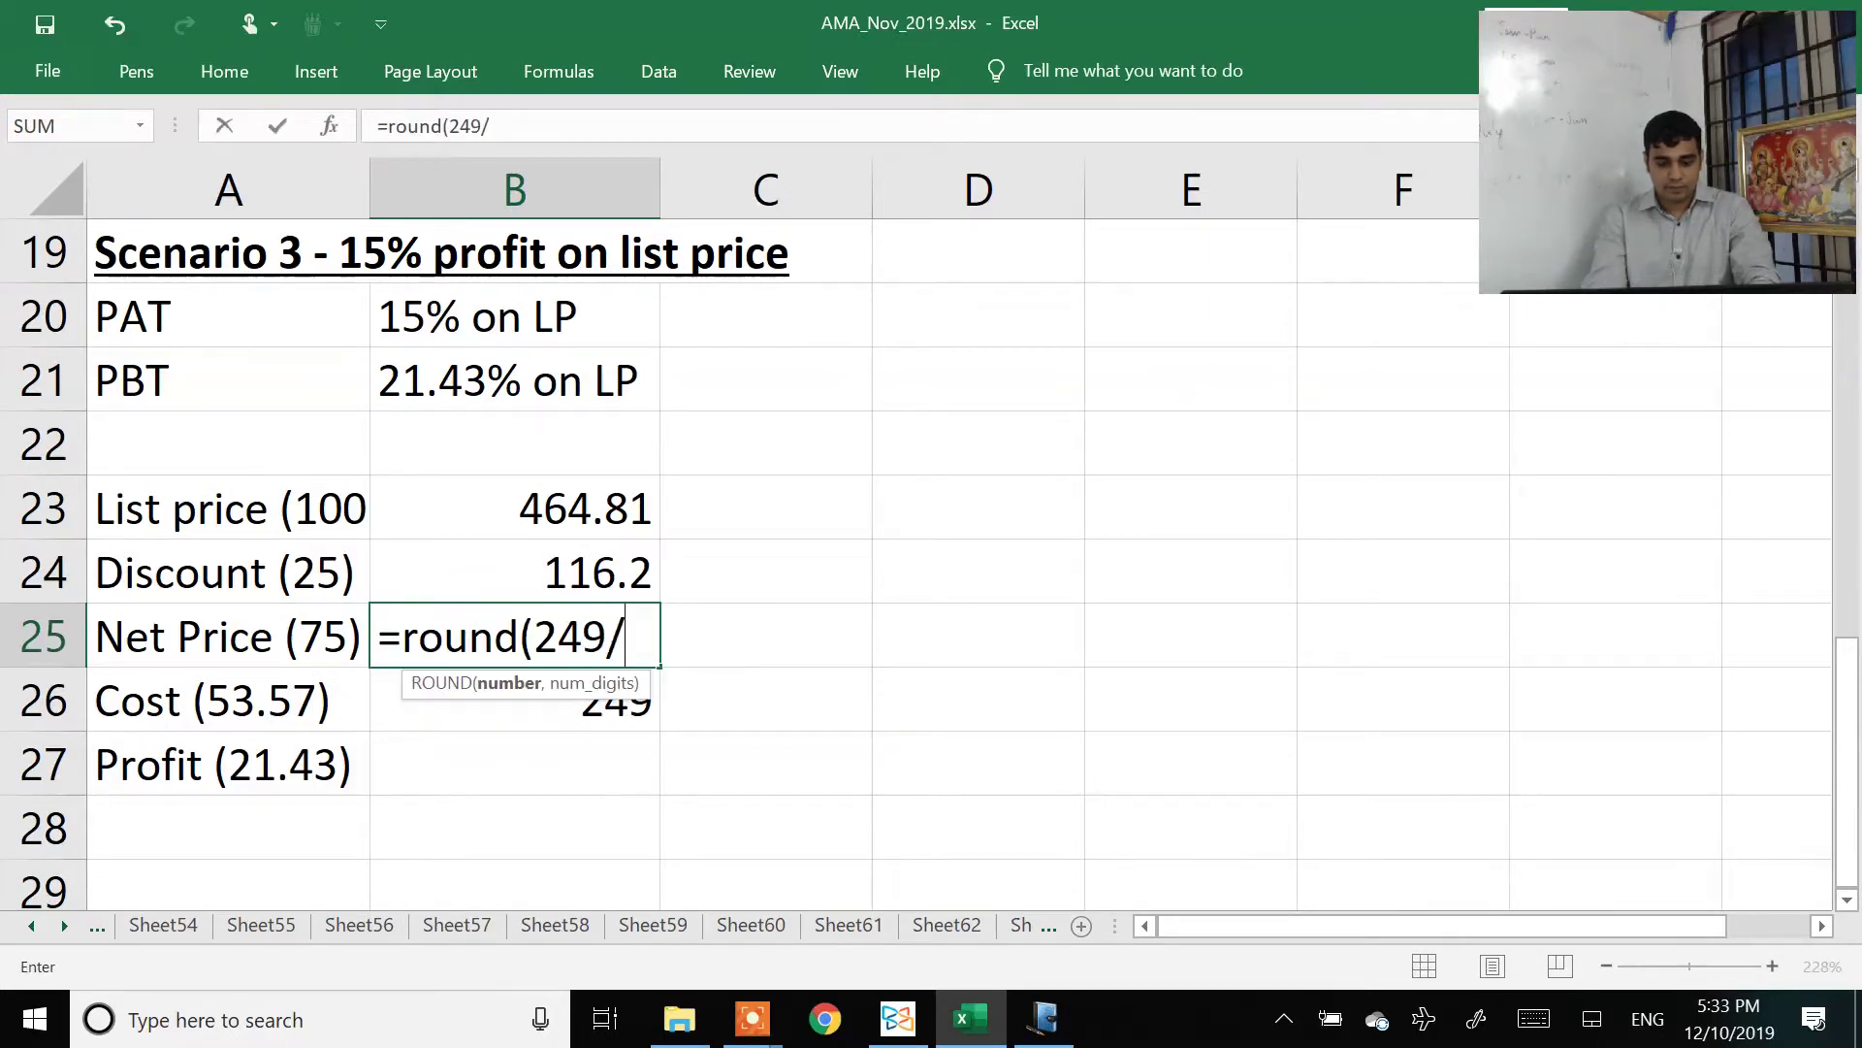
type("53.57*75,2")
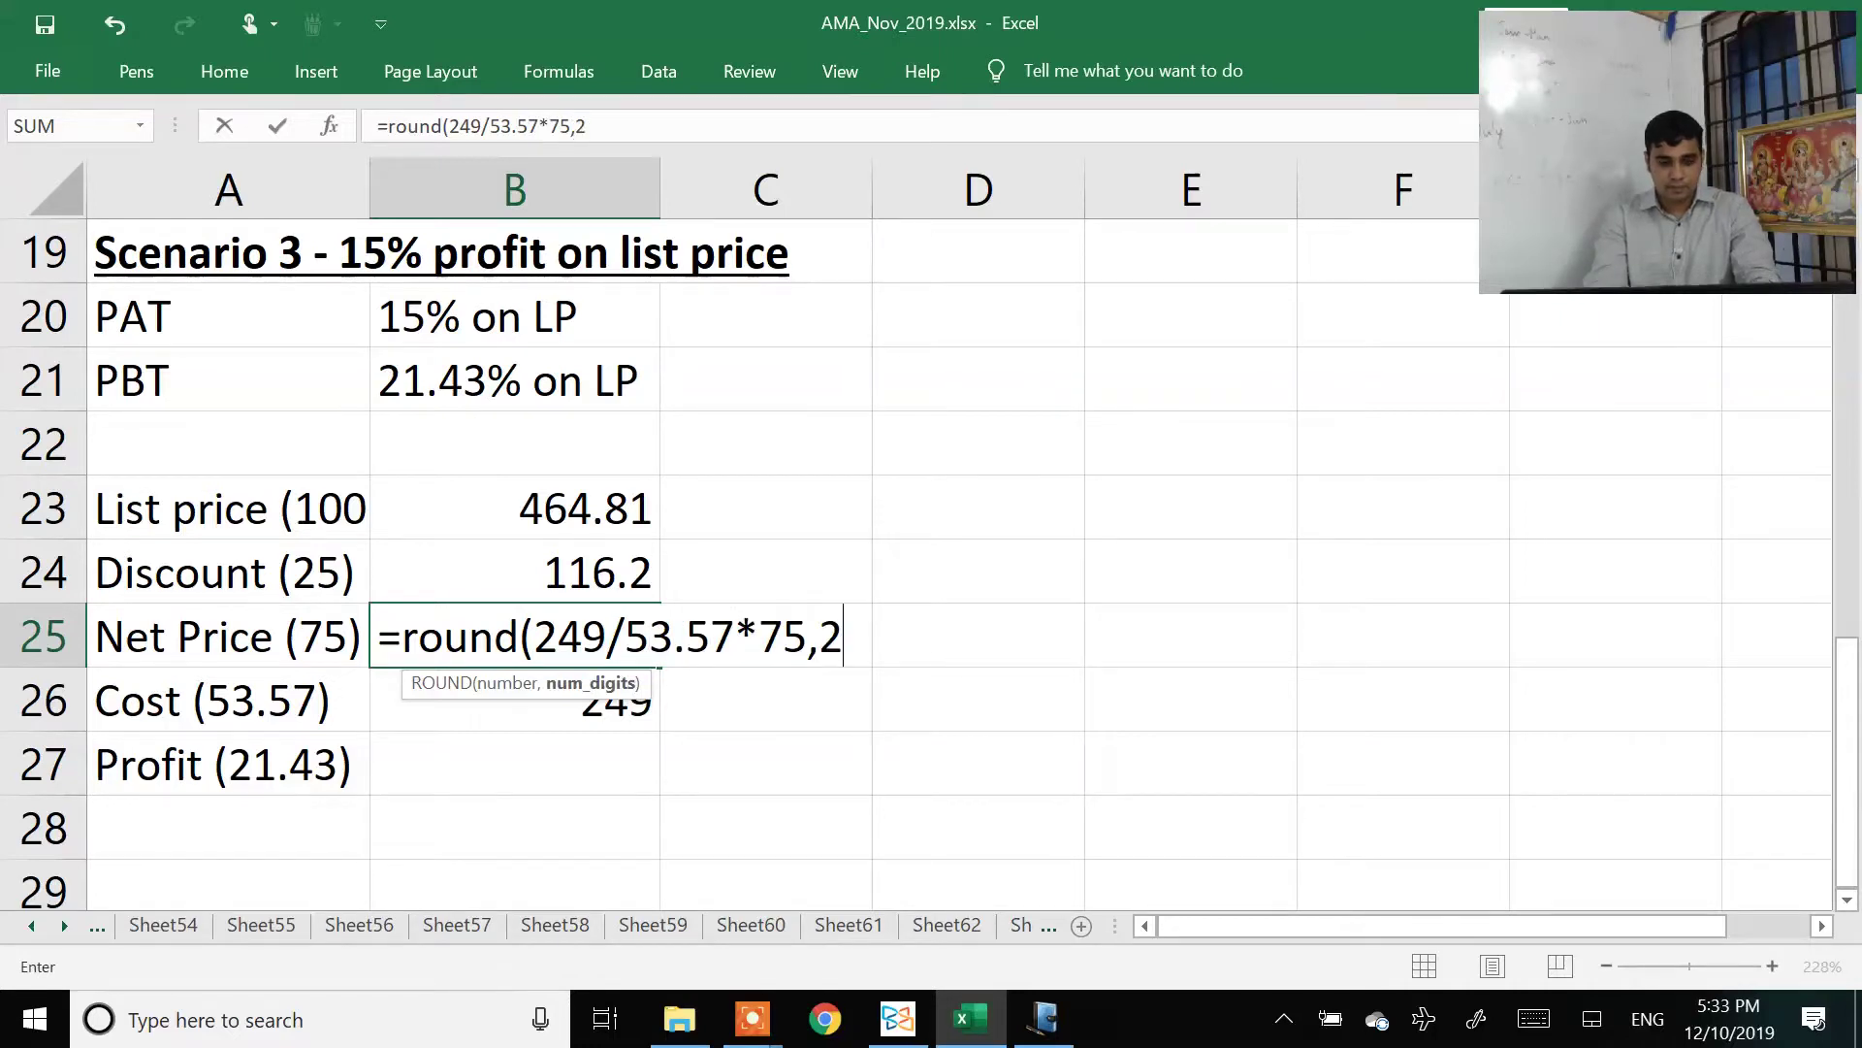
type(")")
key("Return")
Step: Calculate the Scenario 3 profit in B27 as net price minus cost with =B25-B26
key("Return")
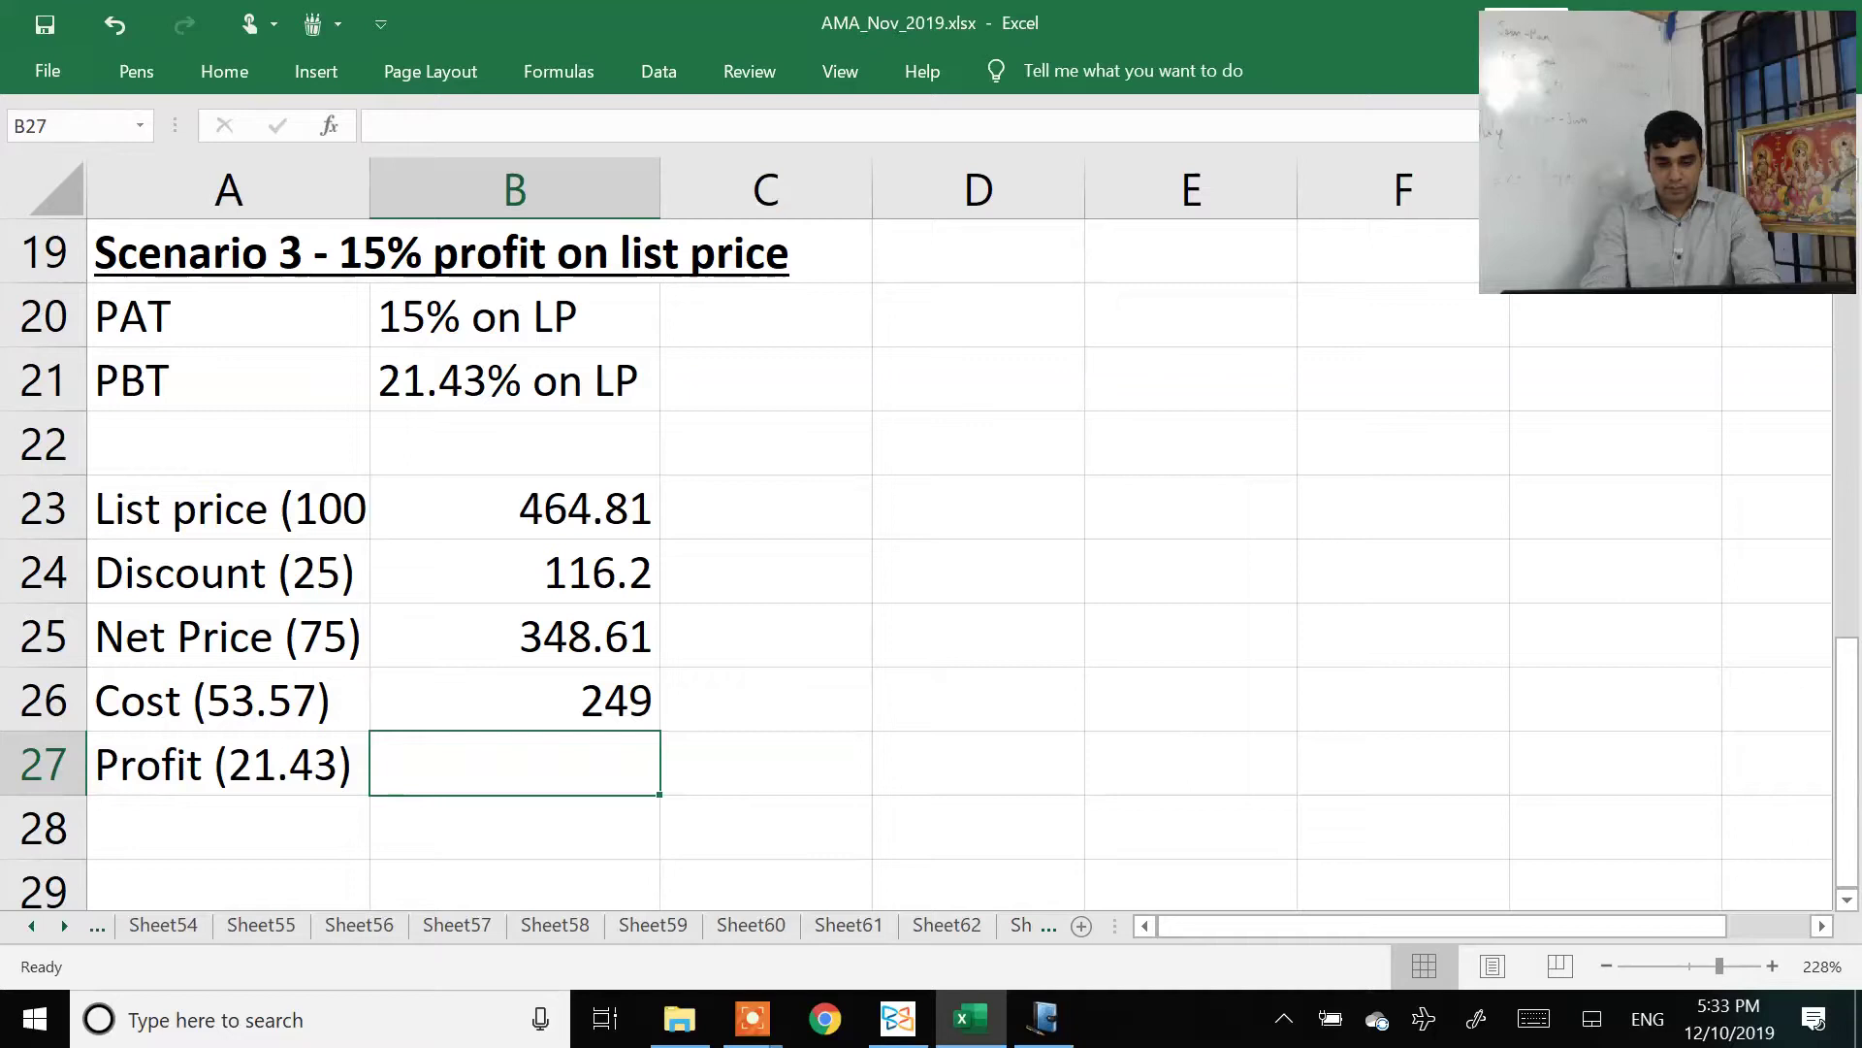
type("=")
key("Up")
key("Up")
type("-")
key("Up")
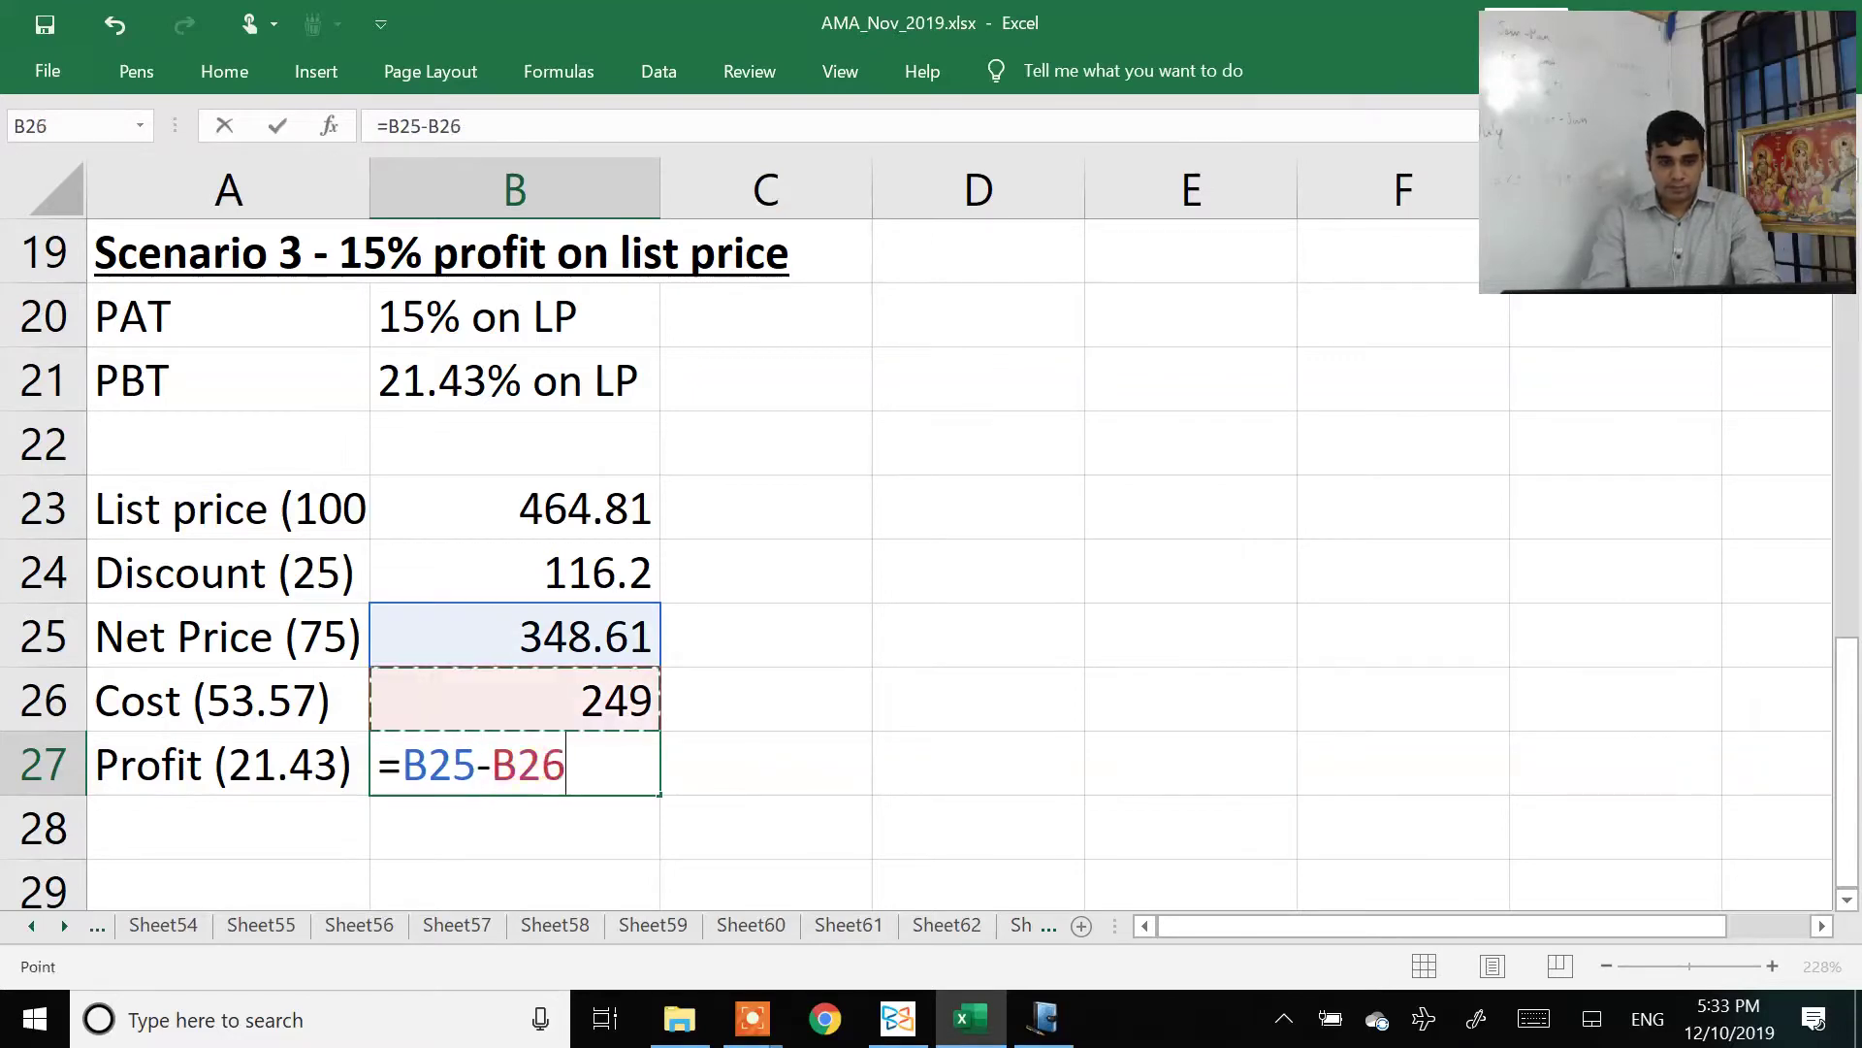
key("Return")
Step: Make the Scenario 3 net price label and value in A25:B25 bold
key("Up")
key("Up")
key("Up")
key("shift+Left")
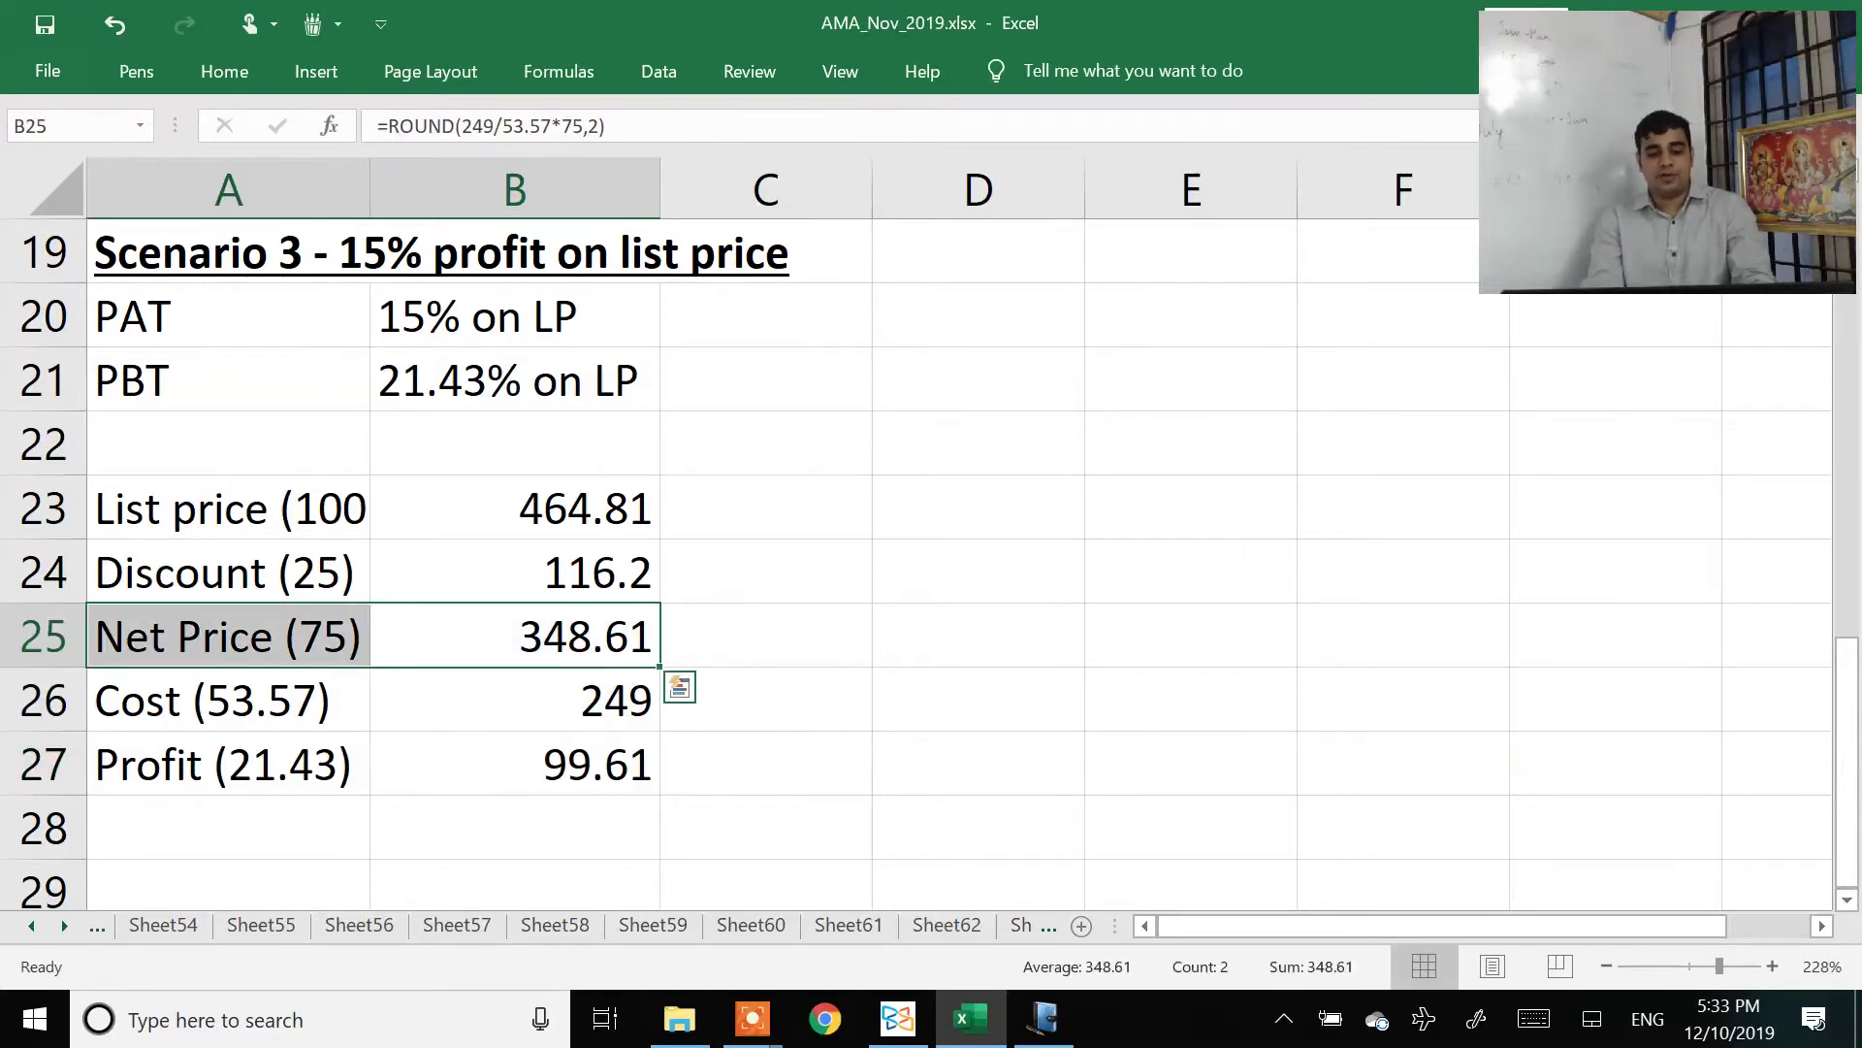
key("ctrl+b")
key("Left")
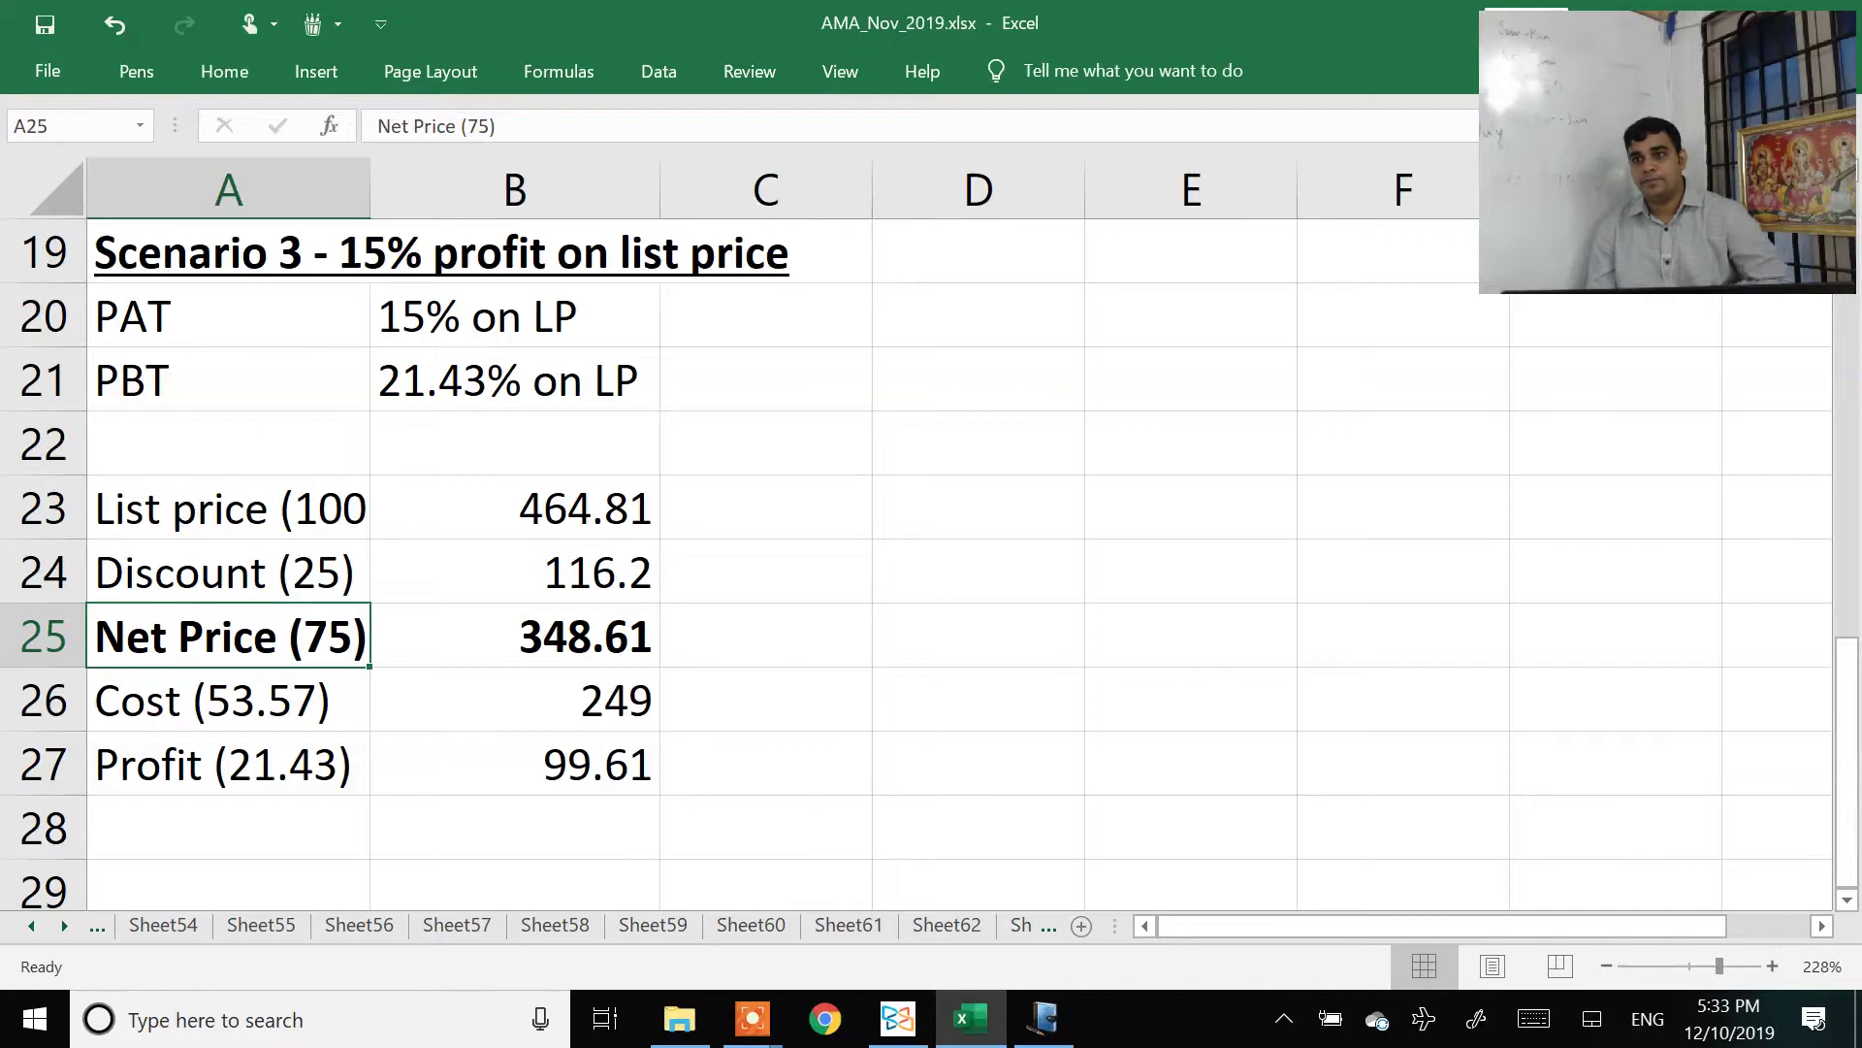
Step: Switch to the question in the PDF reader and circle Division X's four per-unit costs from material to administrative overhead
key("alt+Tab")
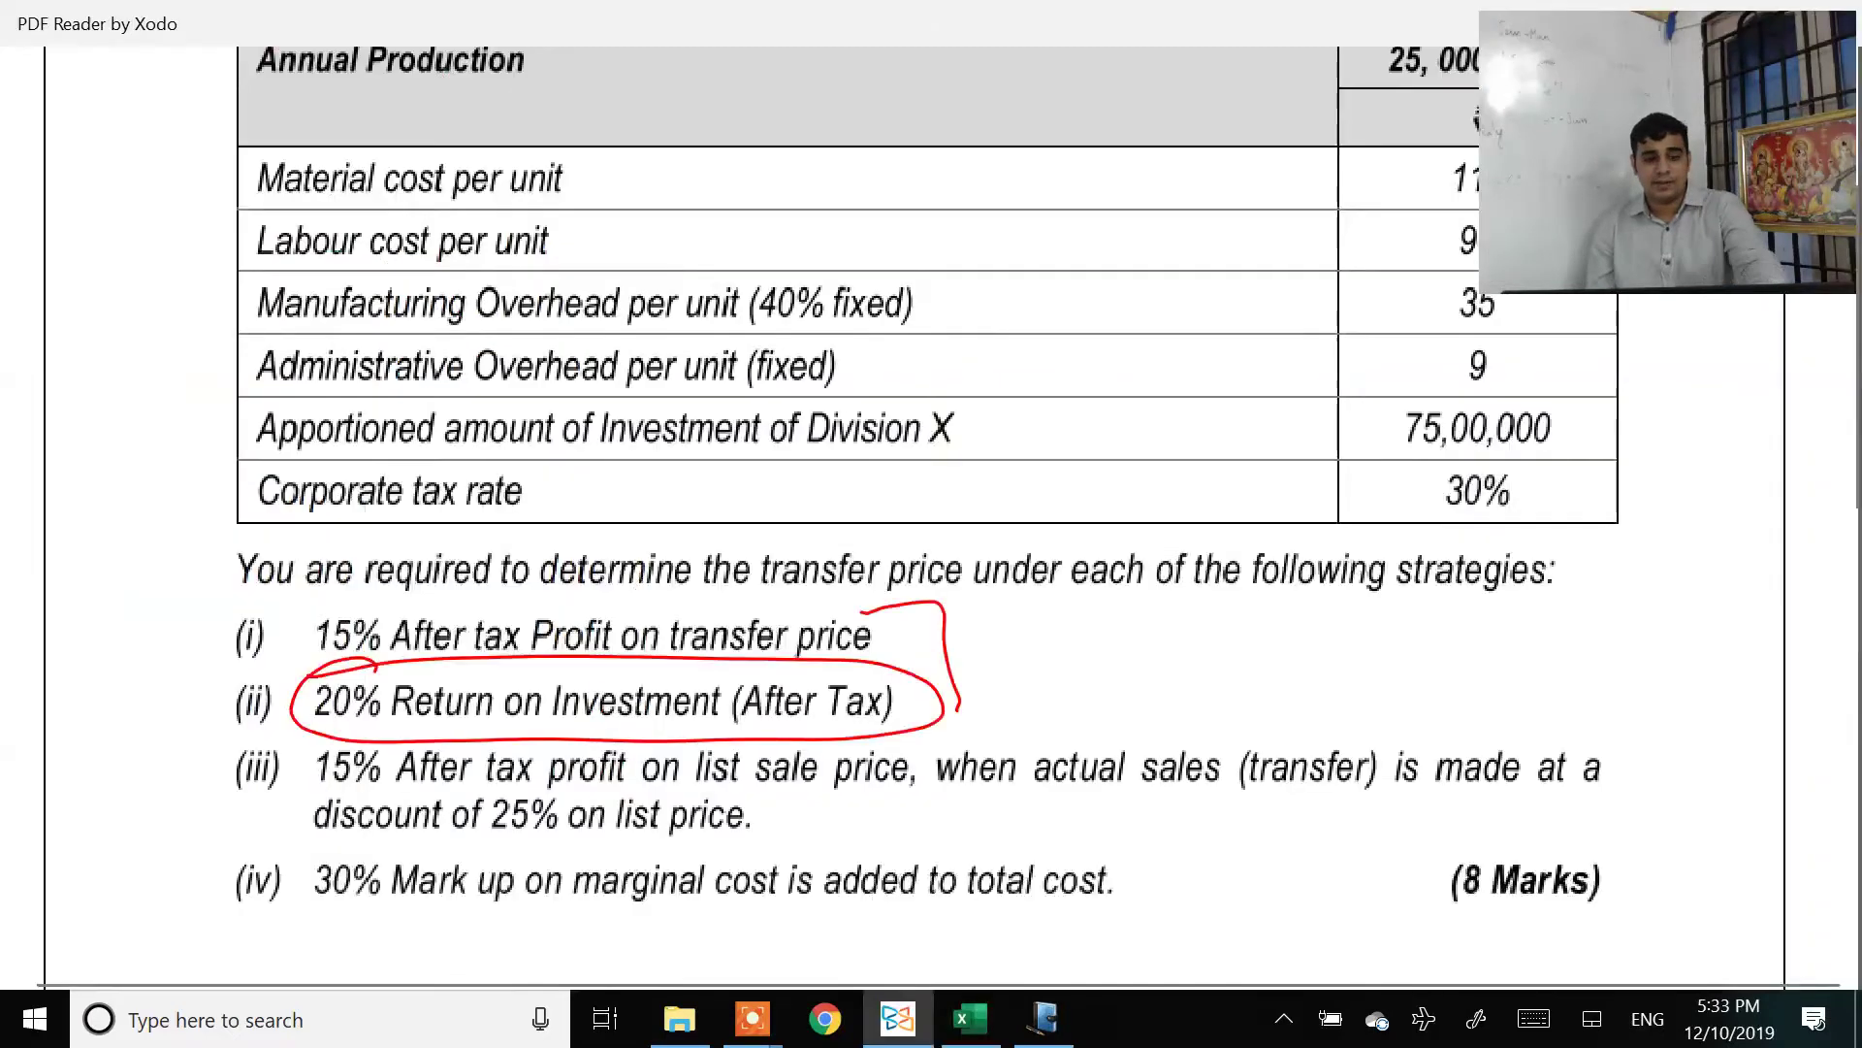
scroll(931, 485, "down", 1)
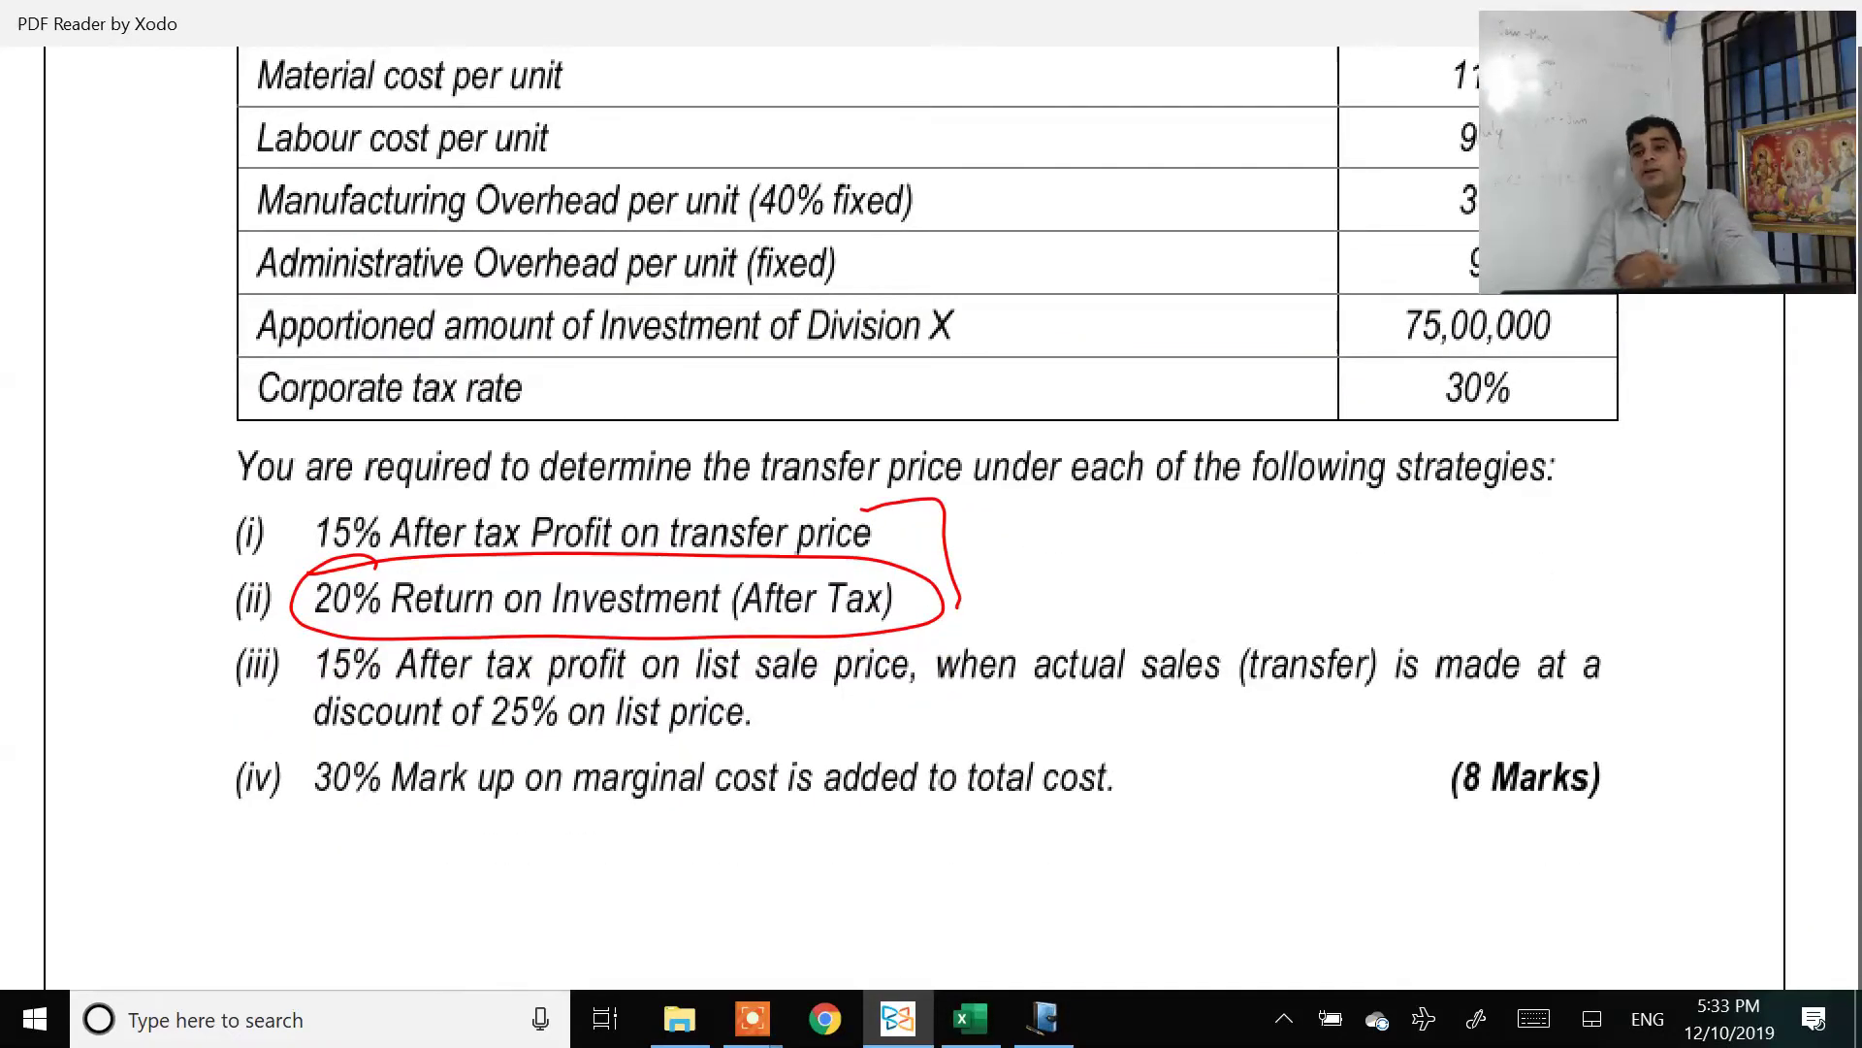
scroll(931, 514, "up", 2)
scroll(931, 514, "up", 1)
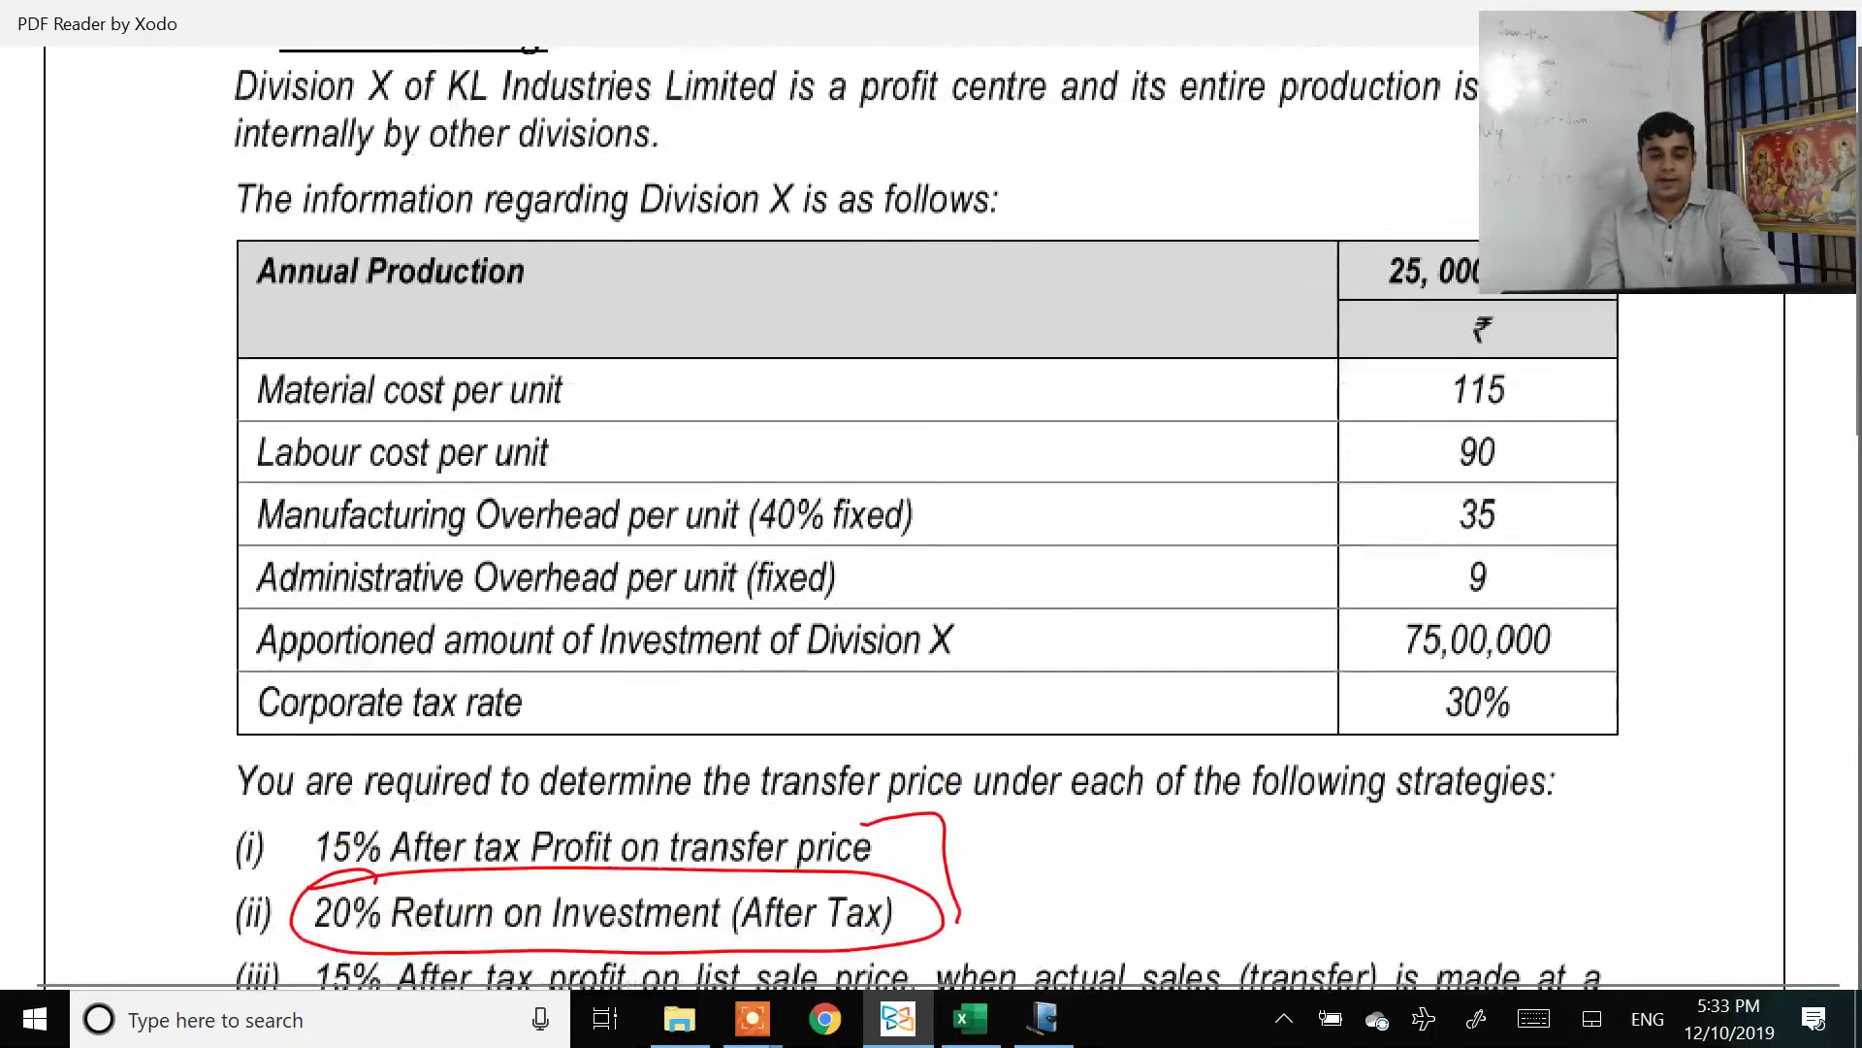
mouse_move(1532, 407)
left_mouse_down()
mouse_move(1435, 388)
mouse_move(1416, 611)
mouse_move(1528, 374)
left_mouse_up()
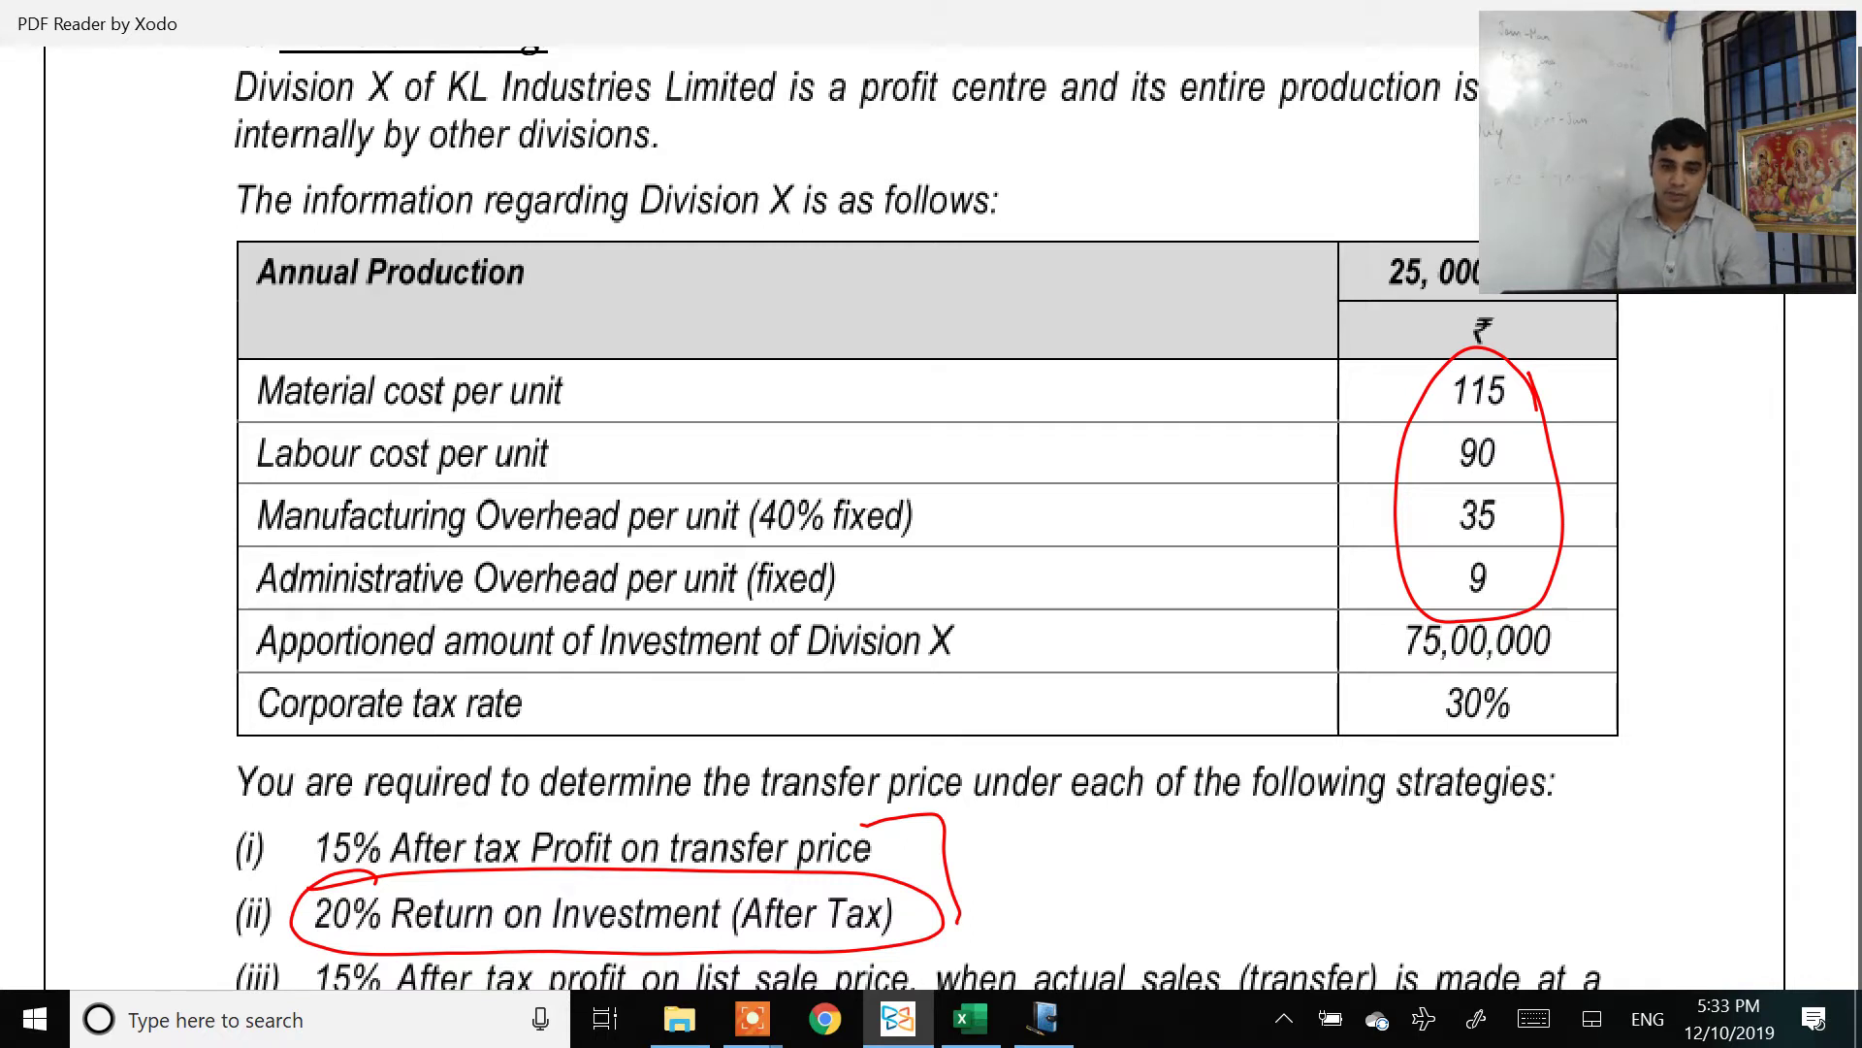
Step: Handwrite an arrow and 249 + 30% of 226 beside strategy (iv), the mark-up on marginal cost
scroll(920, 524, "down", 5)
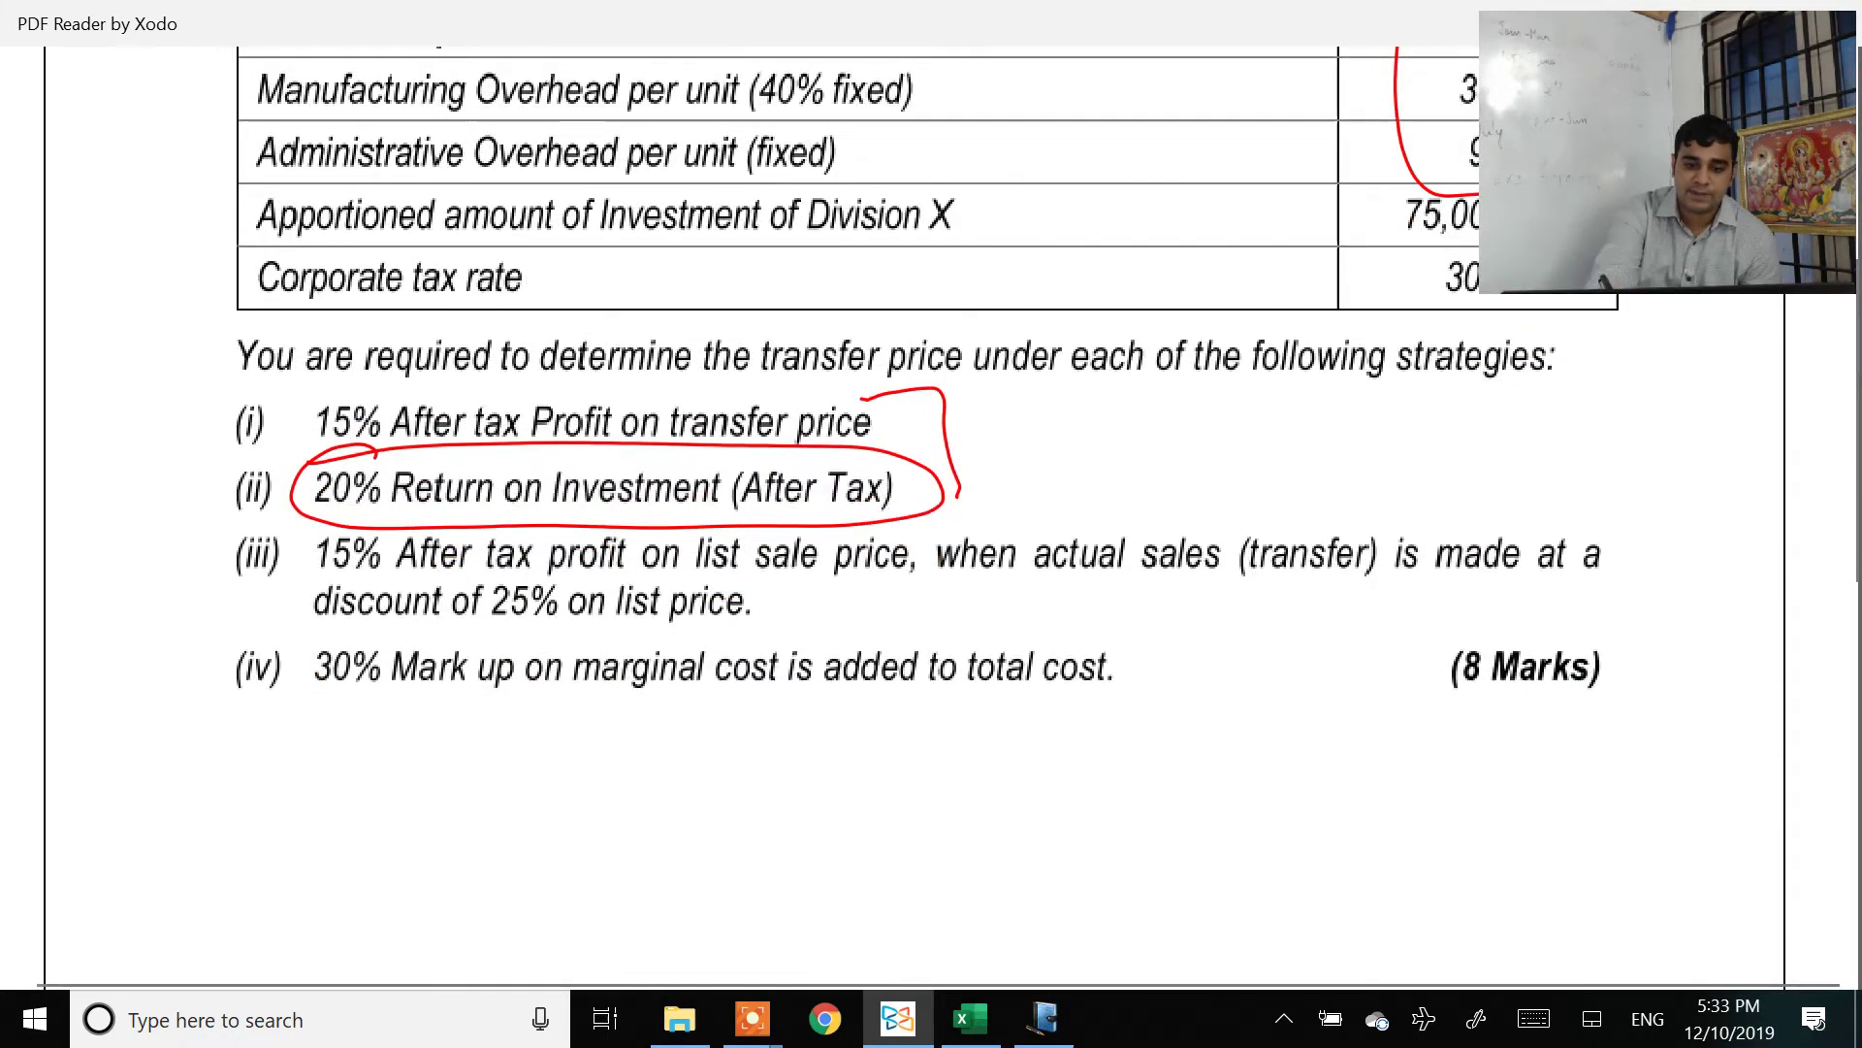
left_click_drag(1154, 644, 1180, 703)
mouse_move(1210, 632)
left_mouse_down()
mouse_move(1251, 690)
mouse_move(1278, 670)
mouse_move(1276, 706)
left_mouse_up()
mouse_move(1292, 625)
left_mouse_down()
mouse_move(1298, 698)
mouse_move(1364, 659)
left_mouse_up()
mouse_move(1348, 629)
left_mouse_down()
mouse_move(1344, 699)
mouse_move(1418, 652)
mouse_move(1405, 689)
left_mouse_up()
mouse_move(1434, 640)
left_mouse_down()
mouse_move(1455, 630)
mouse_move(1442, 653)
left_mouse_up()
left_click_drag(1484, 590, 1467, 667)
left_click_drag(1538, 571, 1525, 617)
mouse_move(1552, 576)
left_mouse_down()
mouse_move(1556, 648)
mouse_move(1600, 609)
mouse_move(1610, 643)
left_mouse_up()
left_click_drag(1620, 588, 1654, 640)
left_click_drag(1684, 554, 1664, 619)
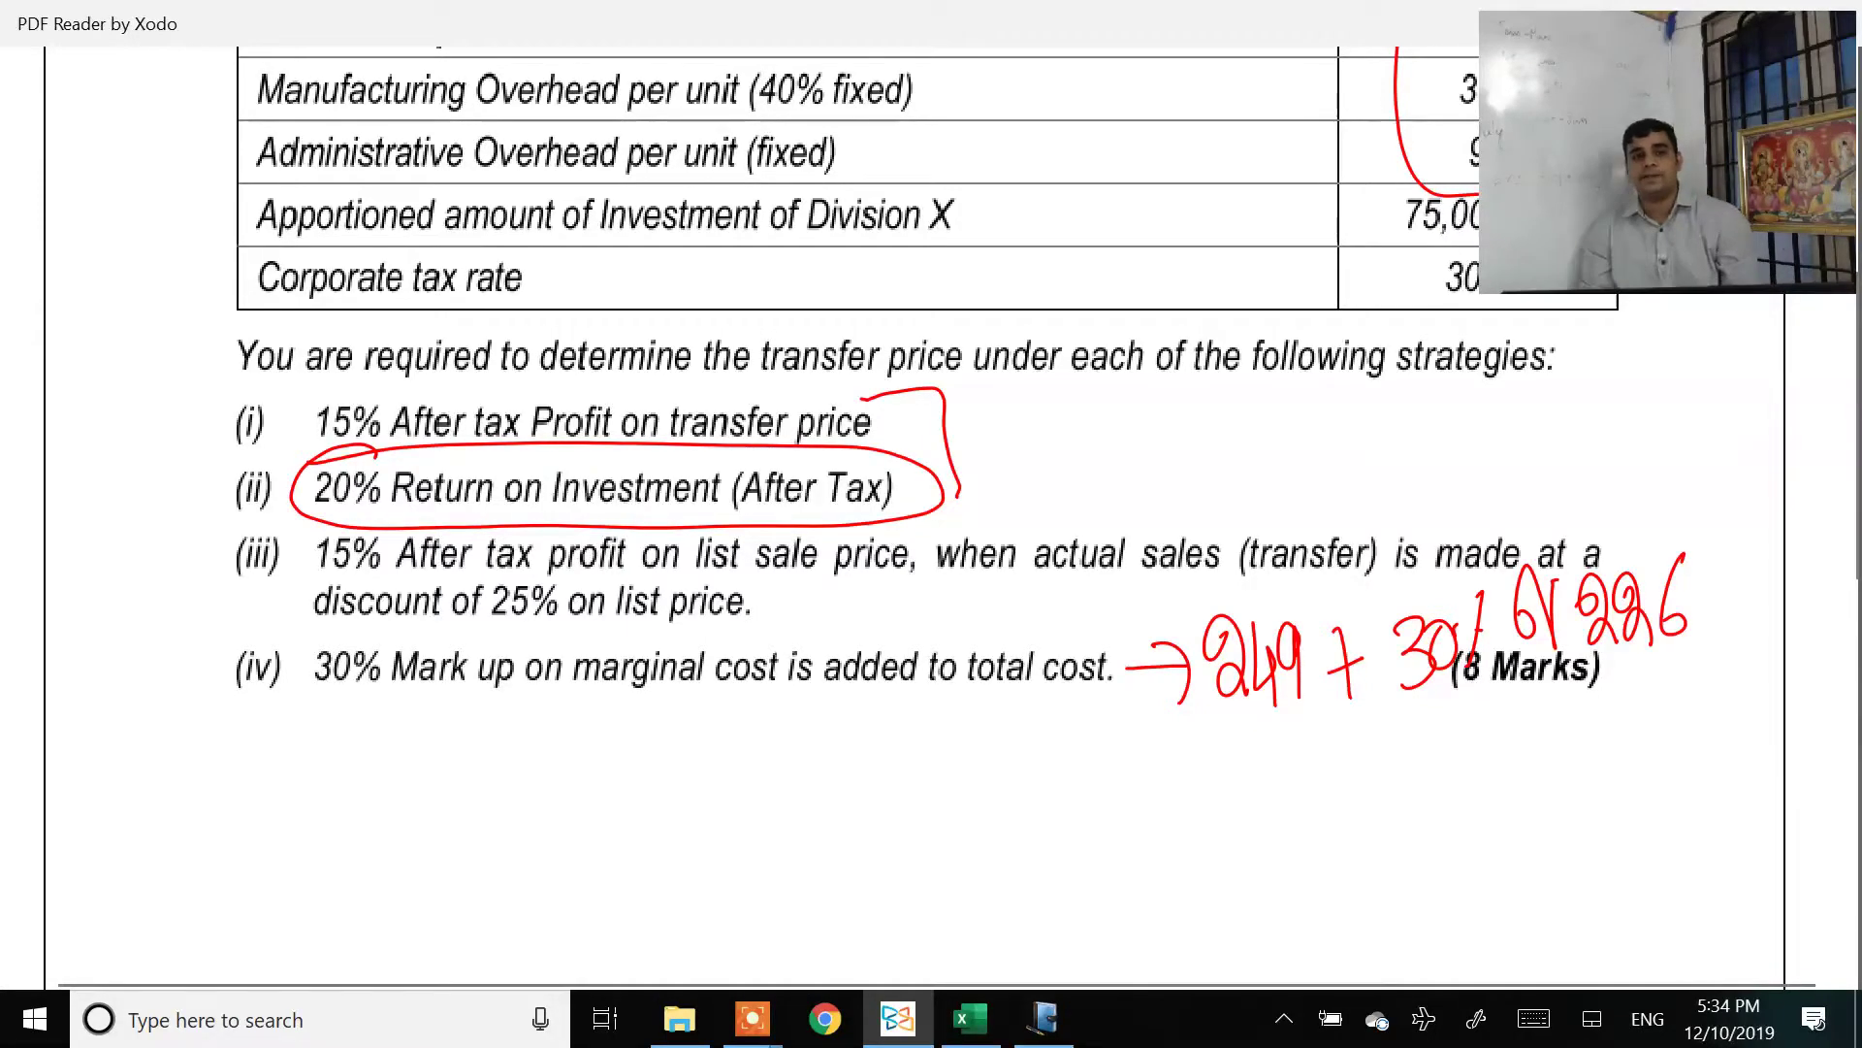
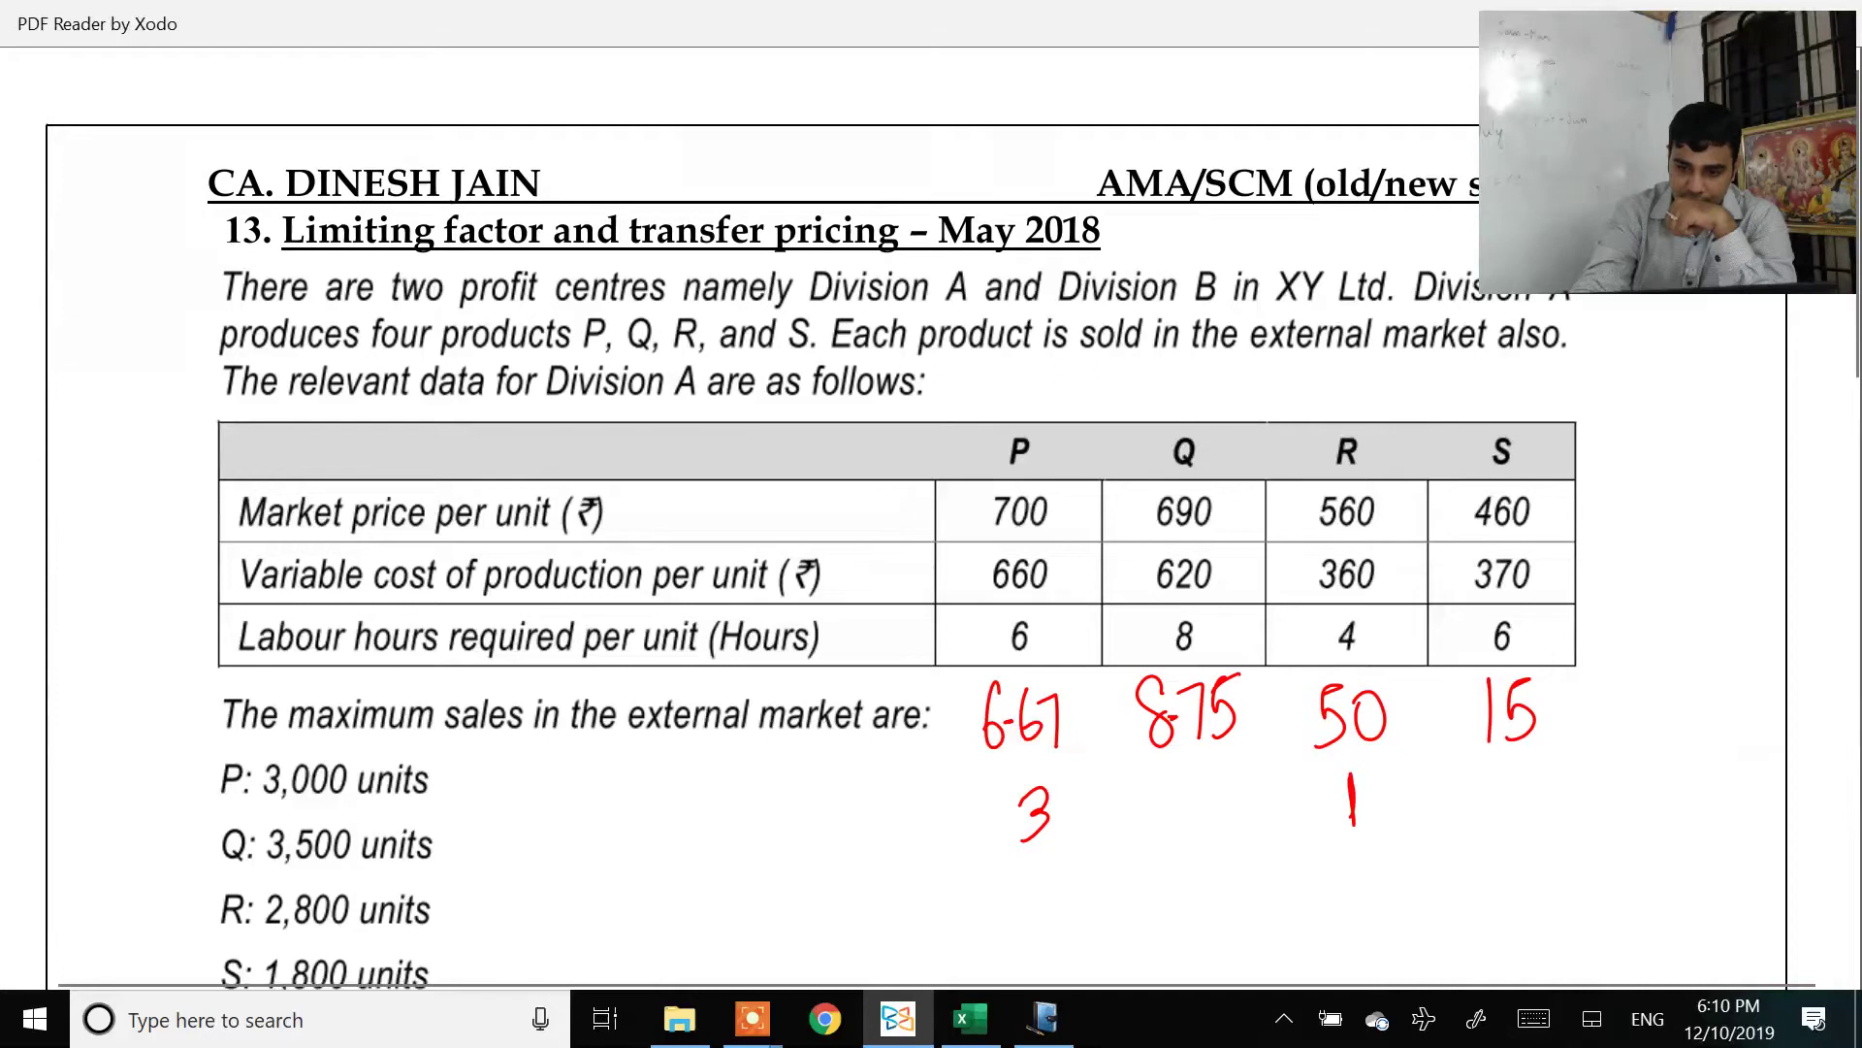
Step: Complete the handwritten ranking under question 13's table: 2 for S, 4 over the 3 for P, and 3 for Q
left_click_drag(1506, 772, 1521, 813)
left_click_drag(1020, 776, 1058, 826)
left_click_drag(1047, 805, 1050, 873)
left_click_drag(1195, 811, 1177, 842)
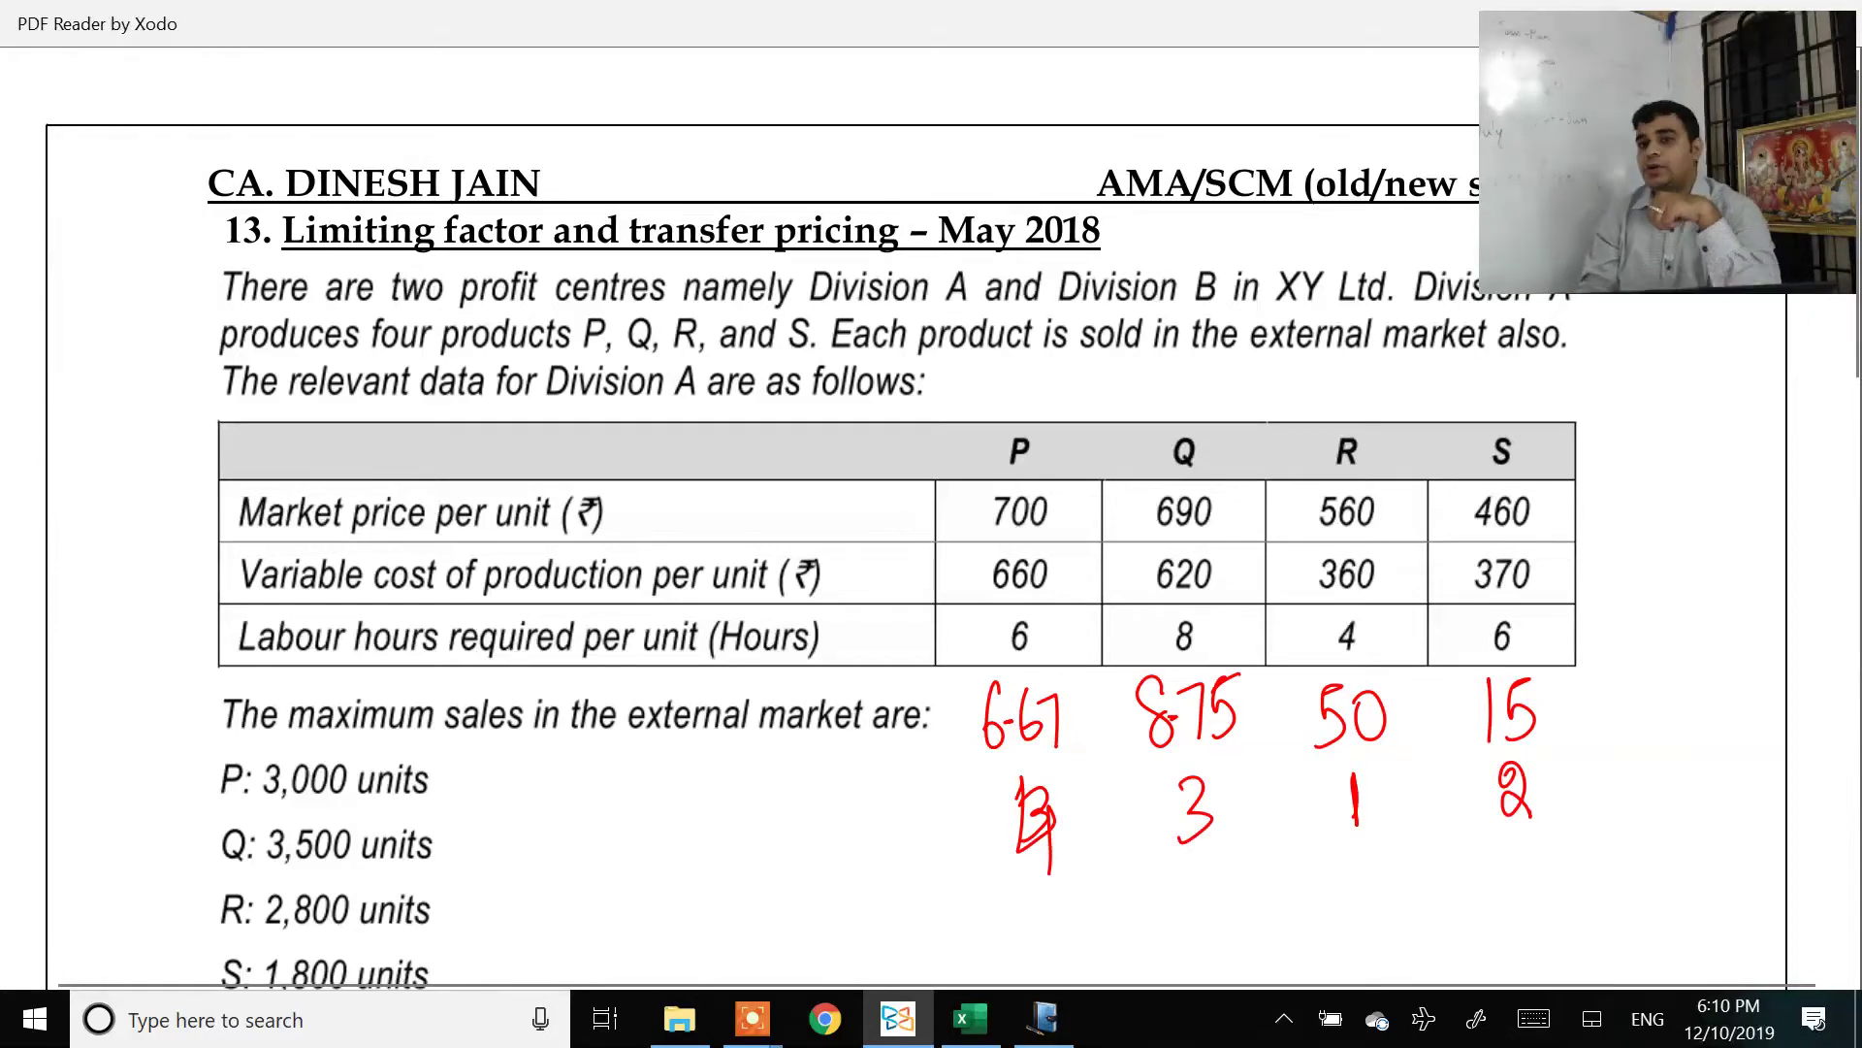
Step: Circle the transfer quantity of 2,200 units of S and product S's 6 labour hours per unit
scroll(931, 543, "down", 3)
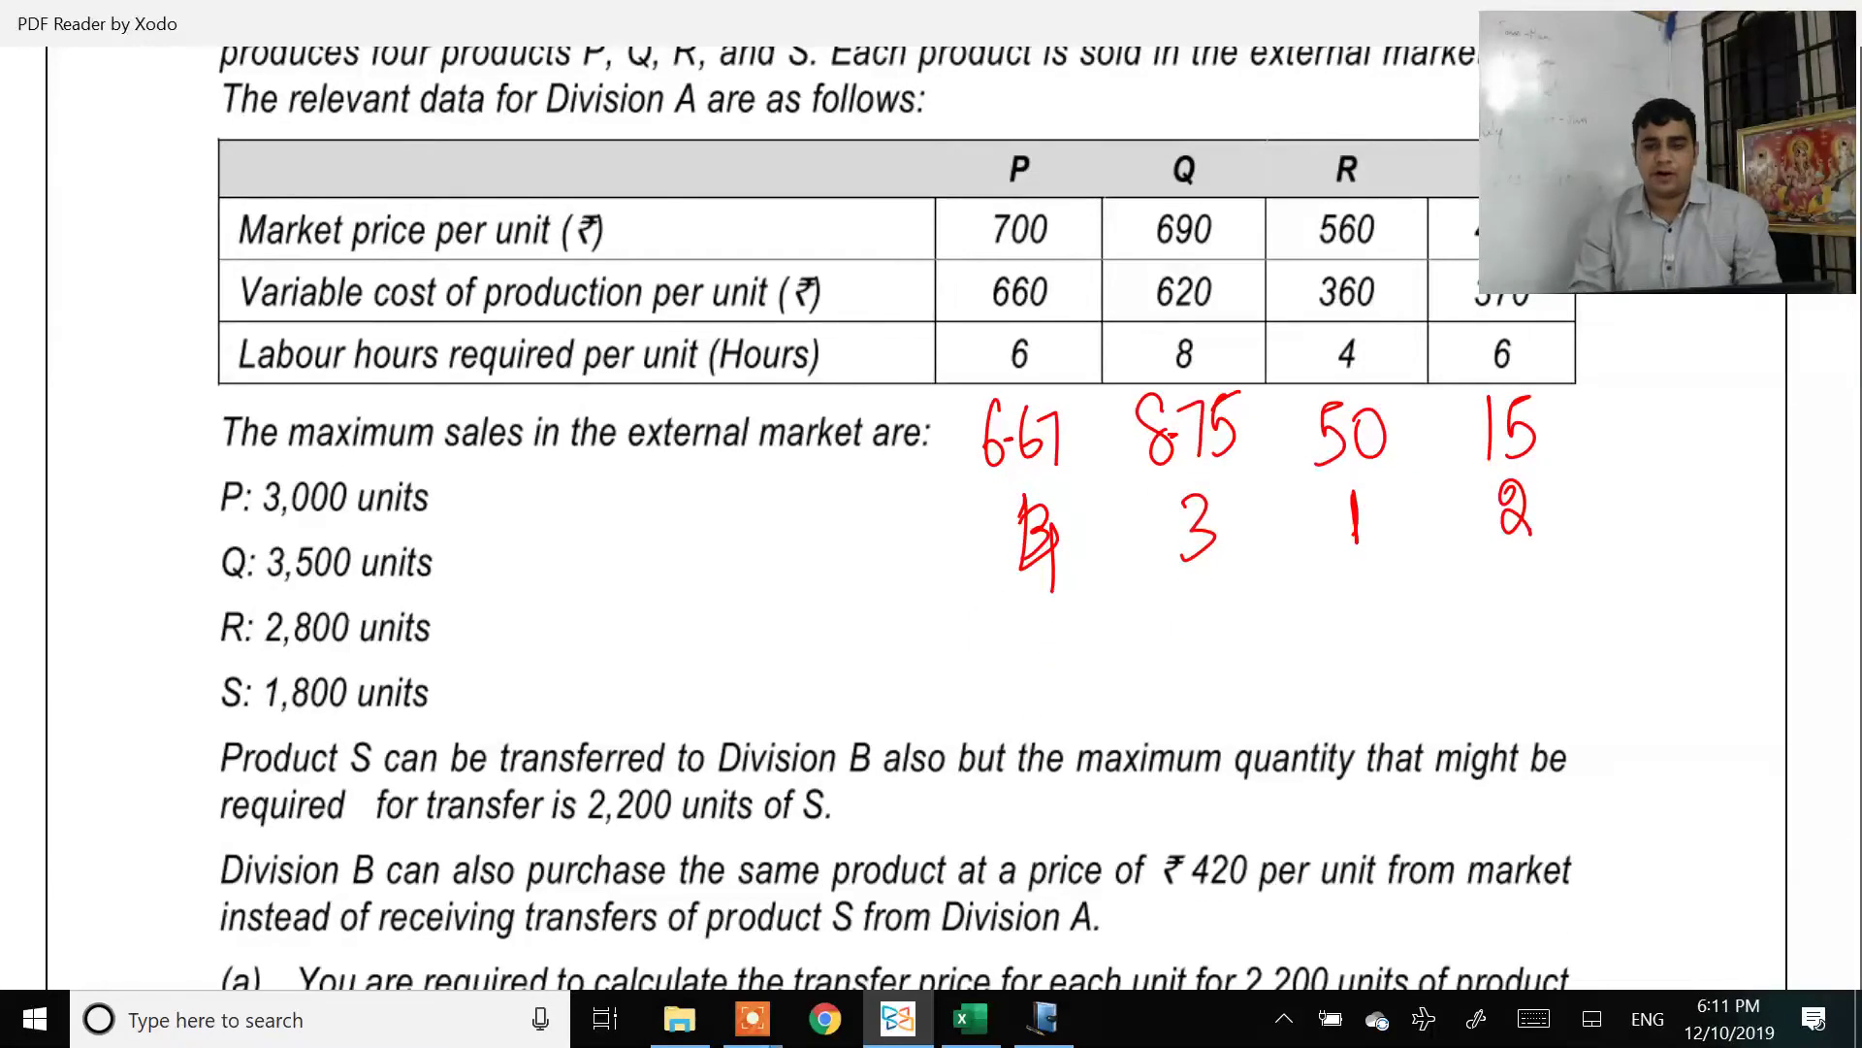
mouse_move(621, 765)
left_mouse_down()
mouse_move(561, 797)
mouse_move(878, 811)
mouse_move(582, 798)
left_mouse_up()
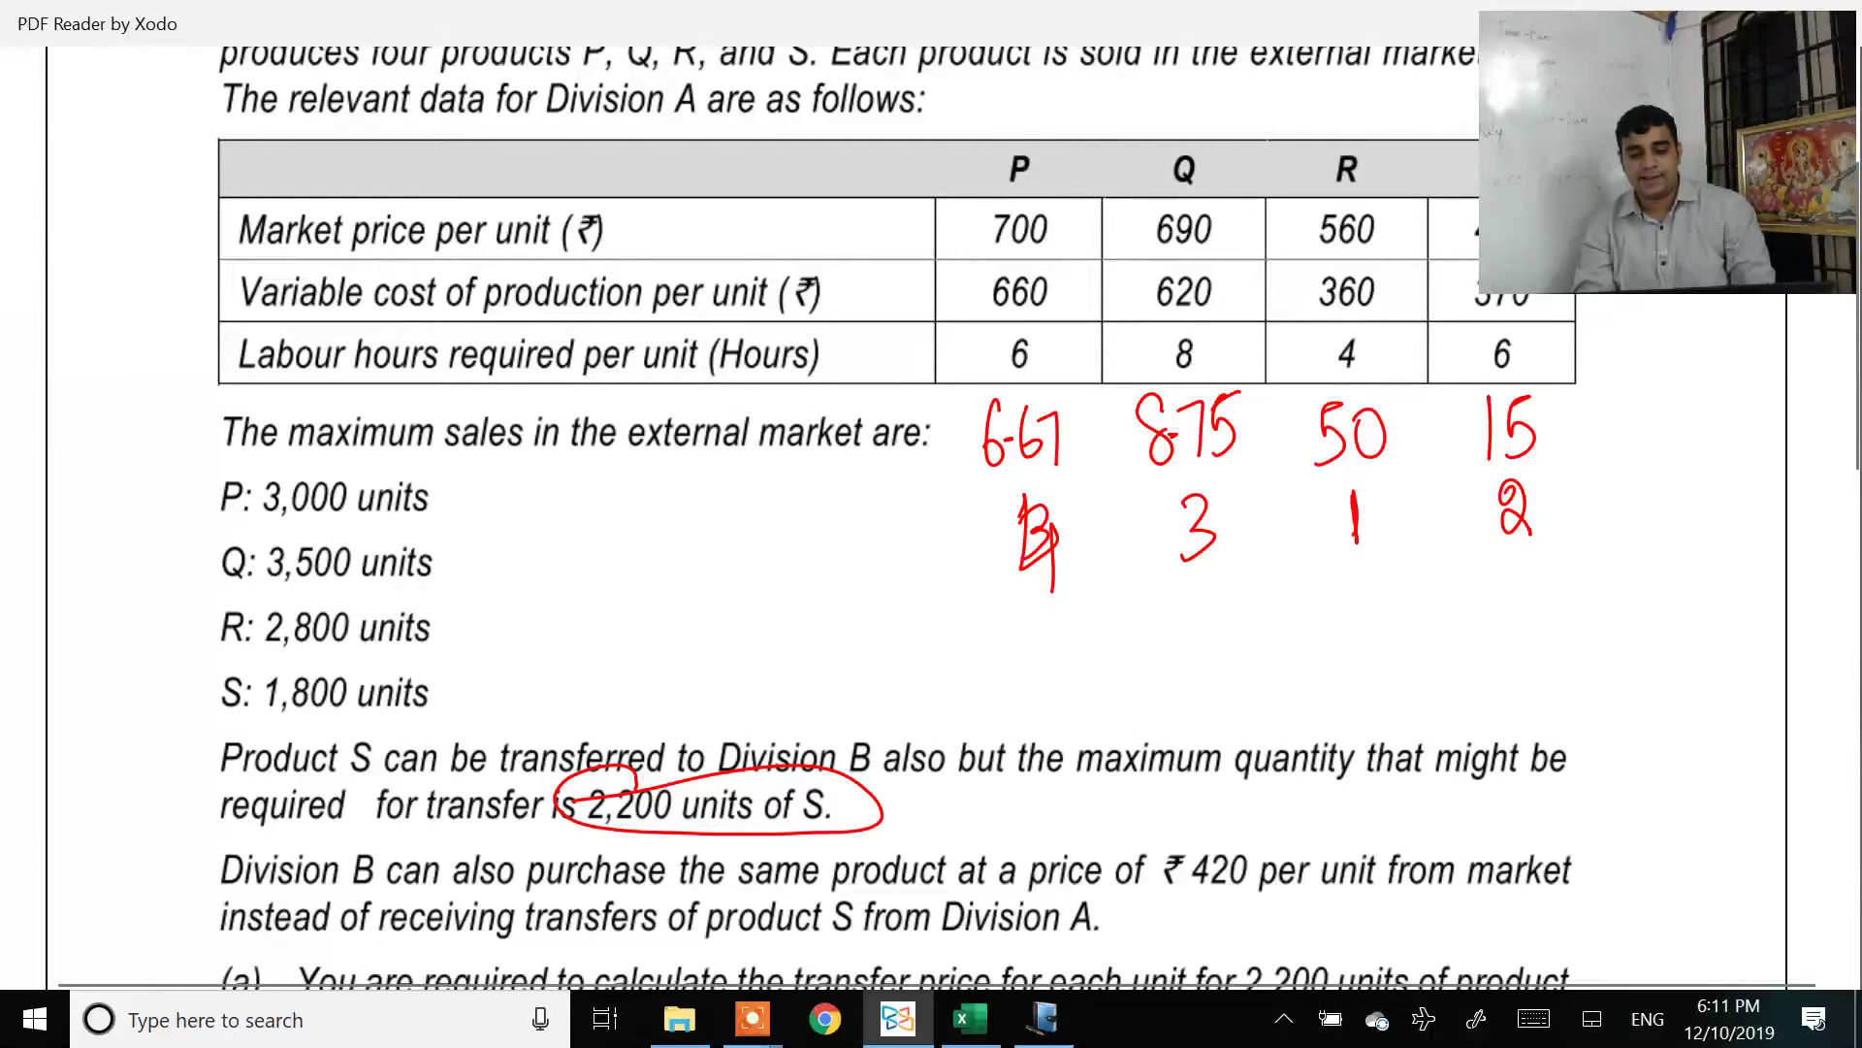
scroll(902, 514, "down", 3)
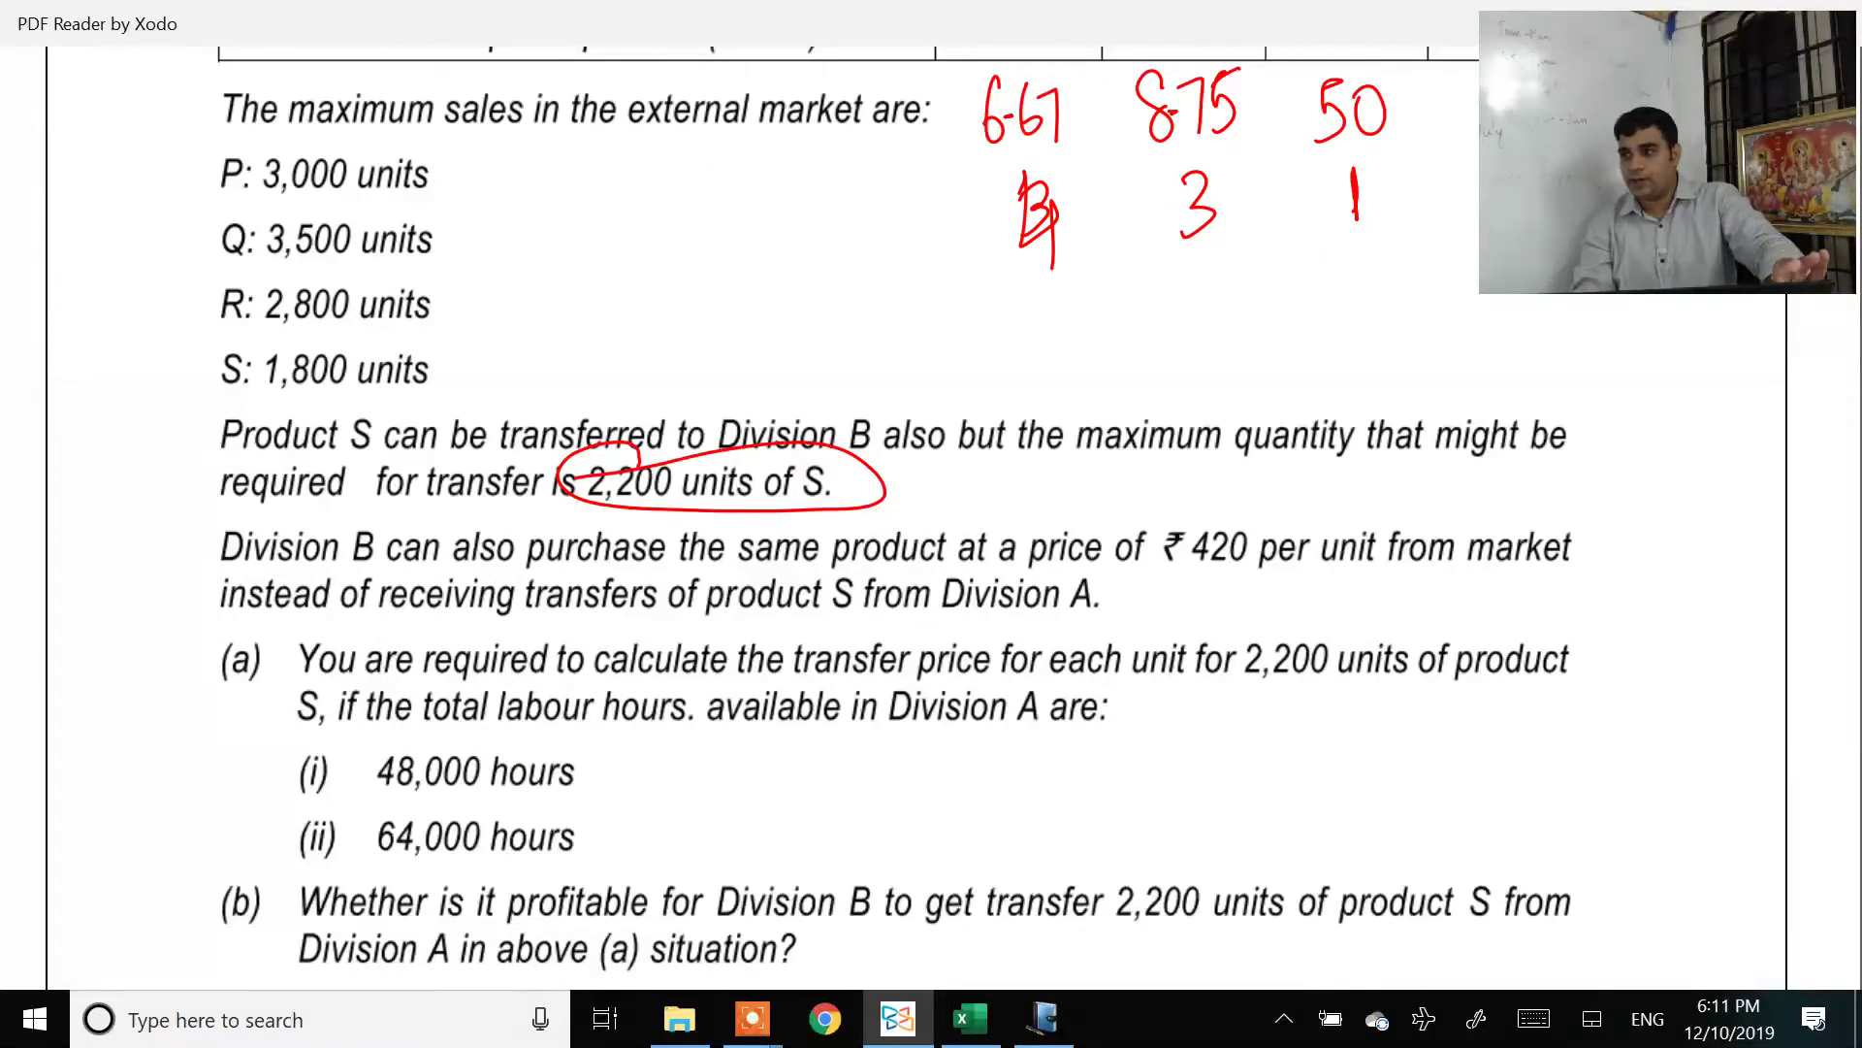
scroll(902, 514, "up", 5)
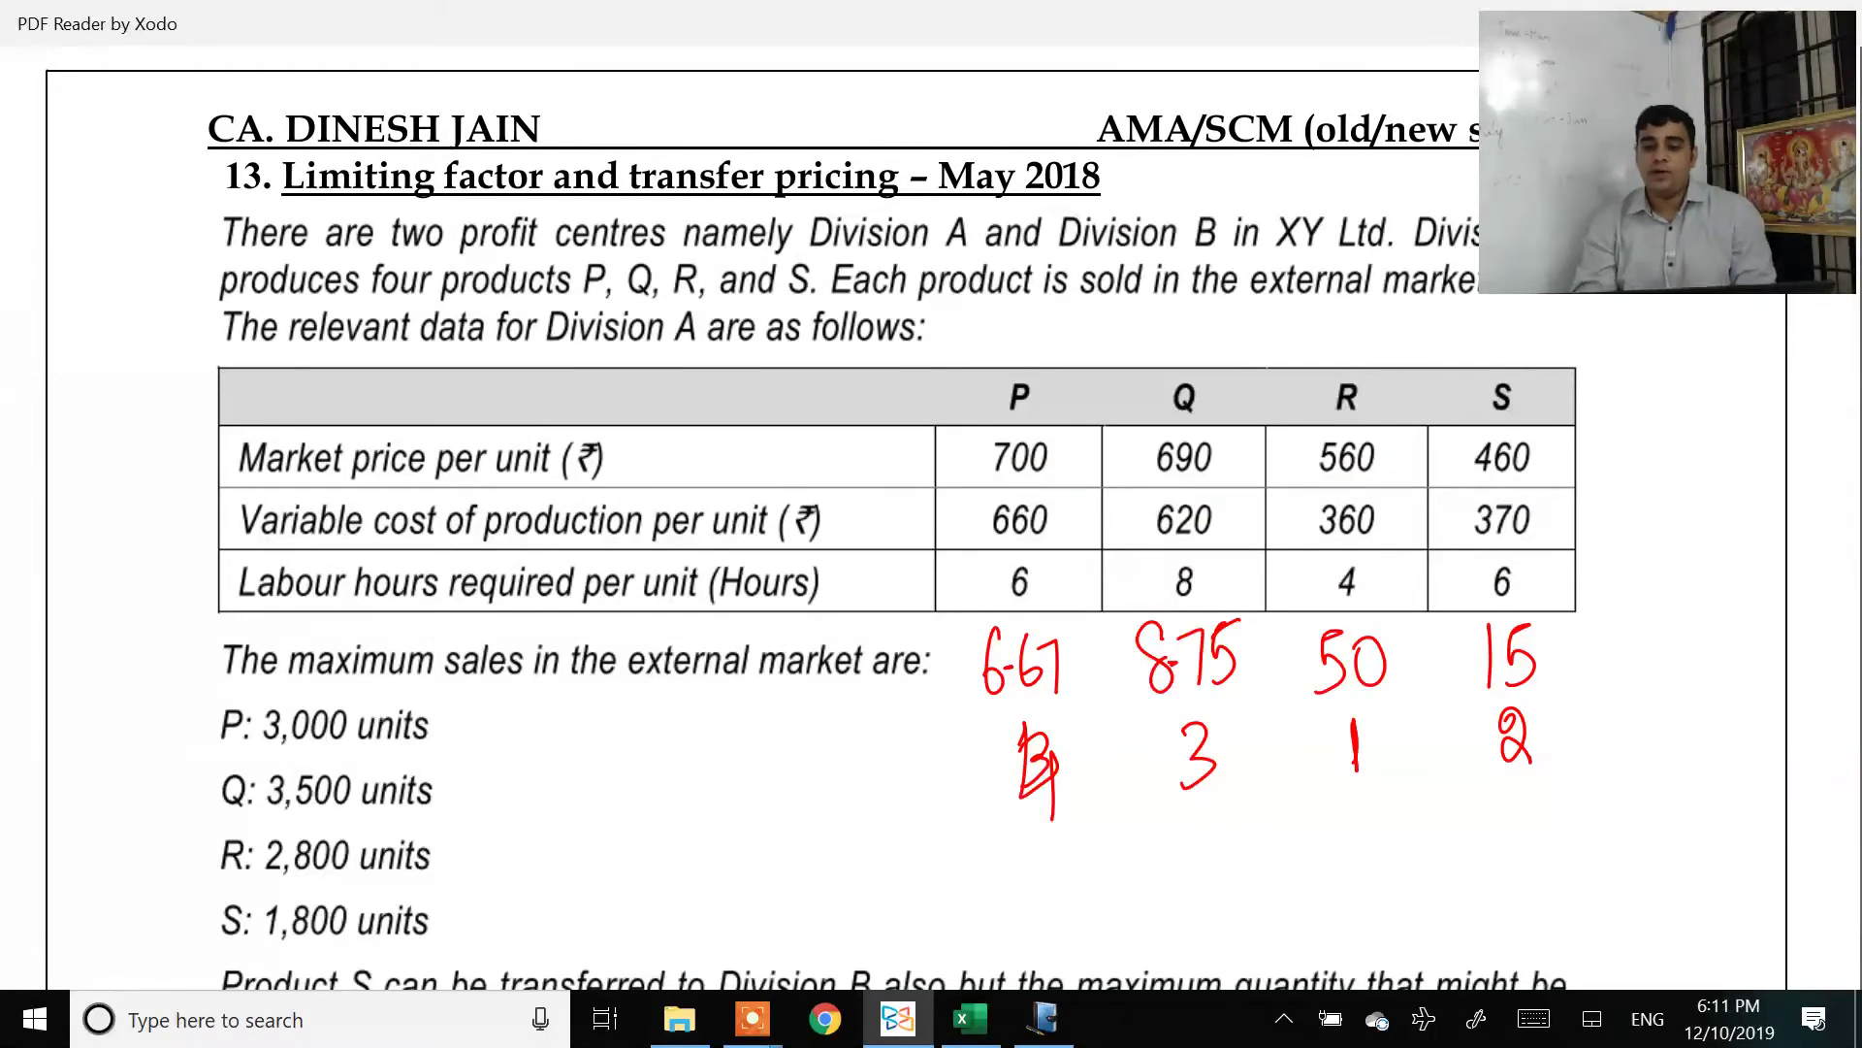
mouse_move(1521, 533)
left_mouse_down()
mouse_move(1459, 597)
mouse_move(1521, 551)
left_mouse_up()
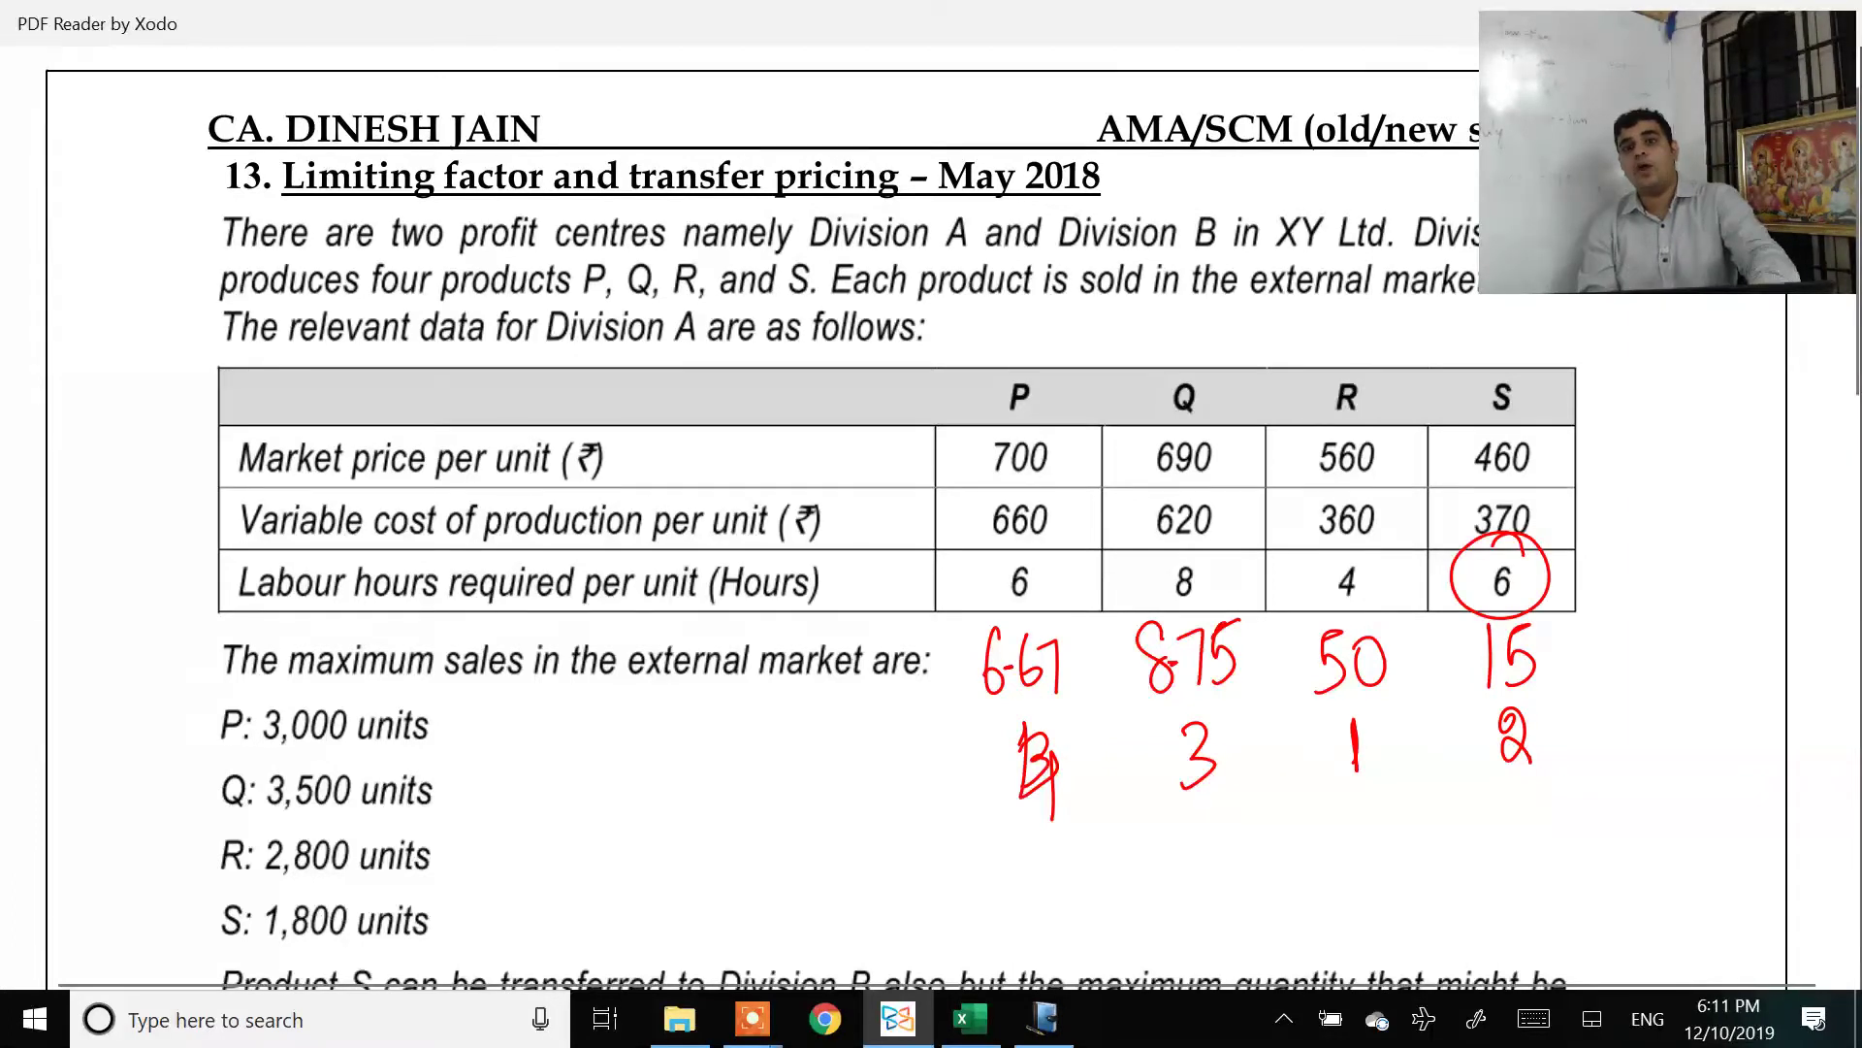
Step: Put a tick beside the 48,000 hours case in part (a)(i)
scroll(902, 514, "down", 3)
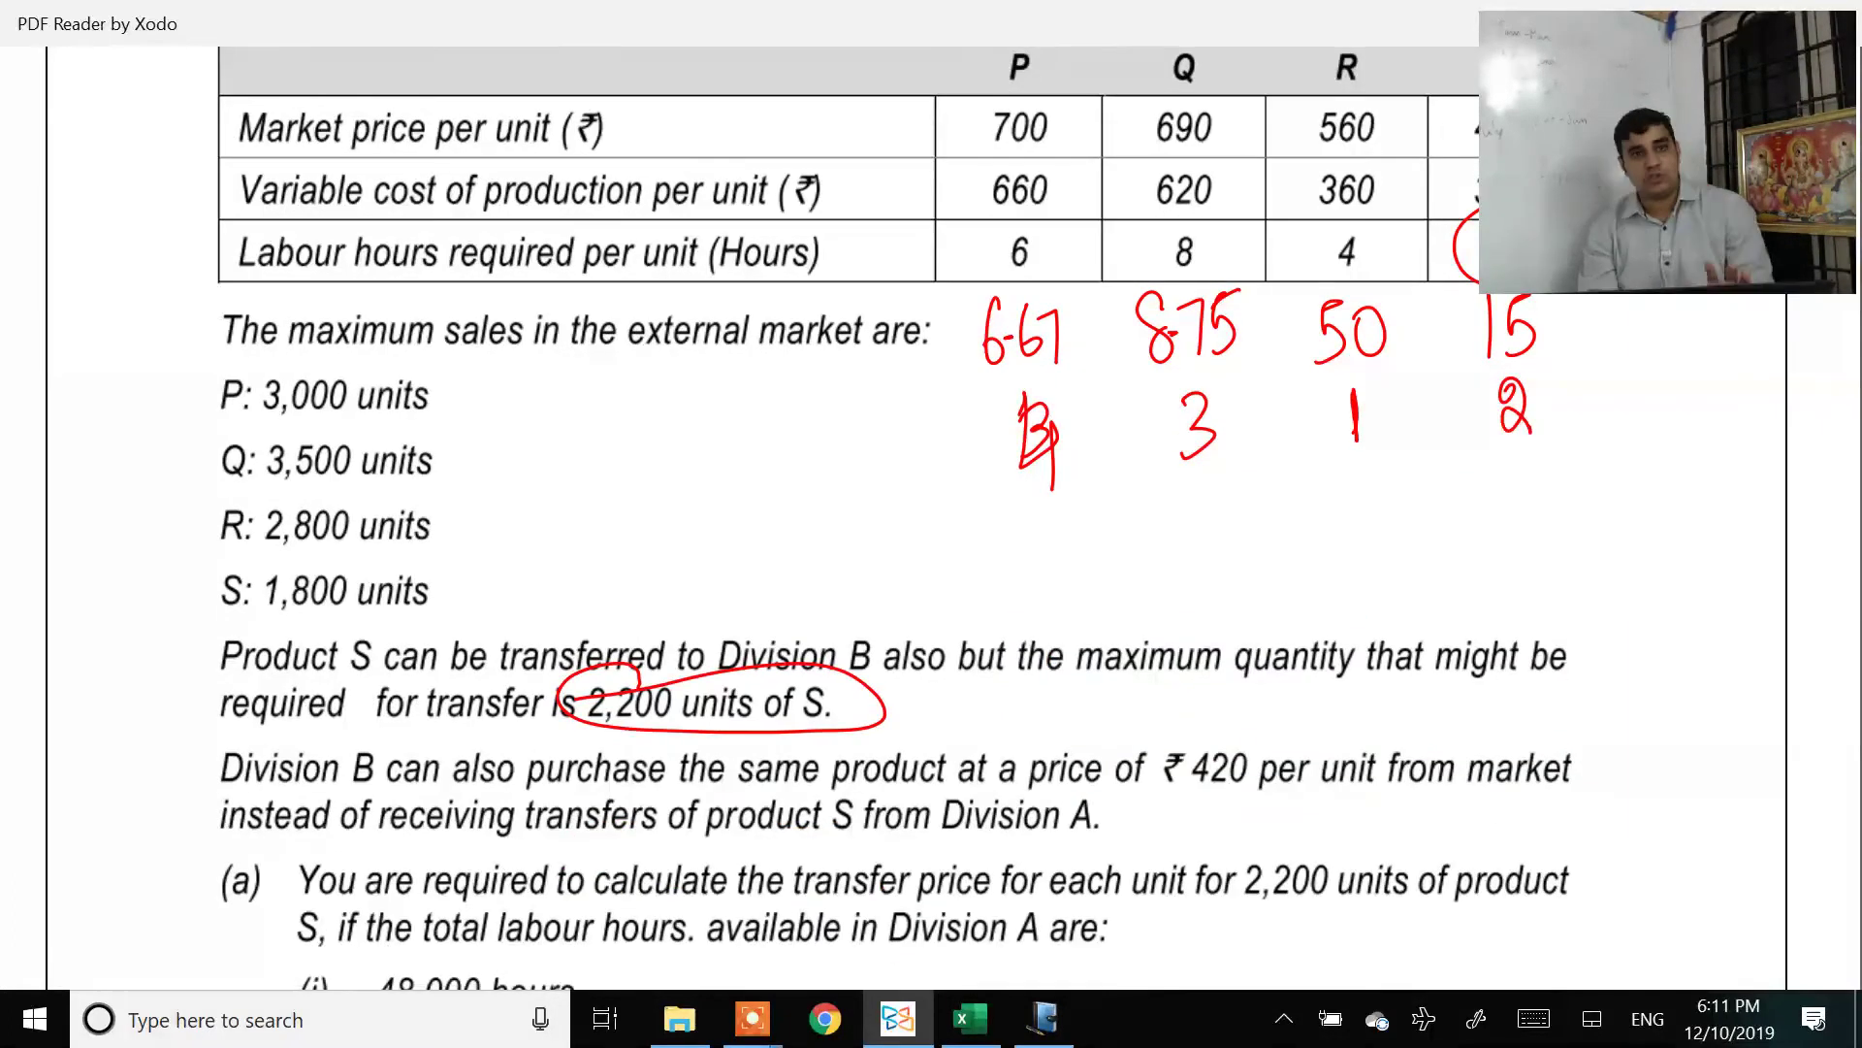
scroll(902, 514, "down", 2)
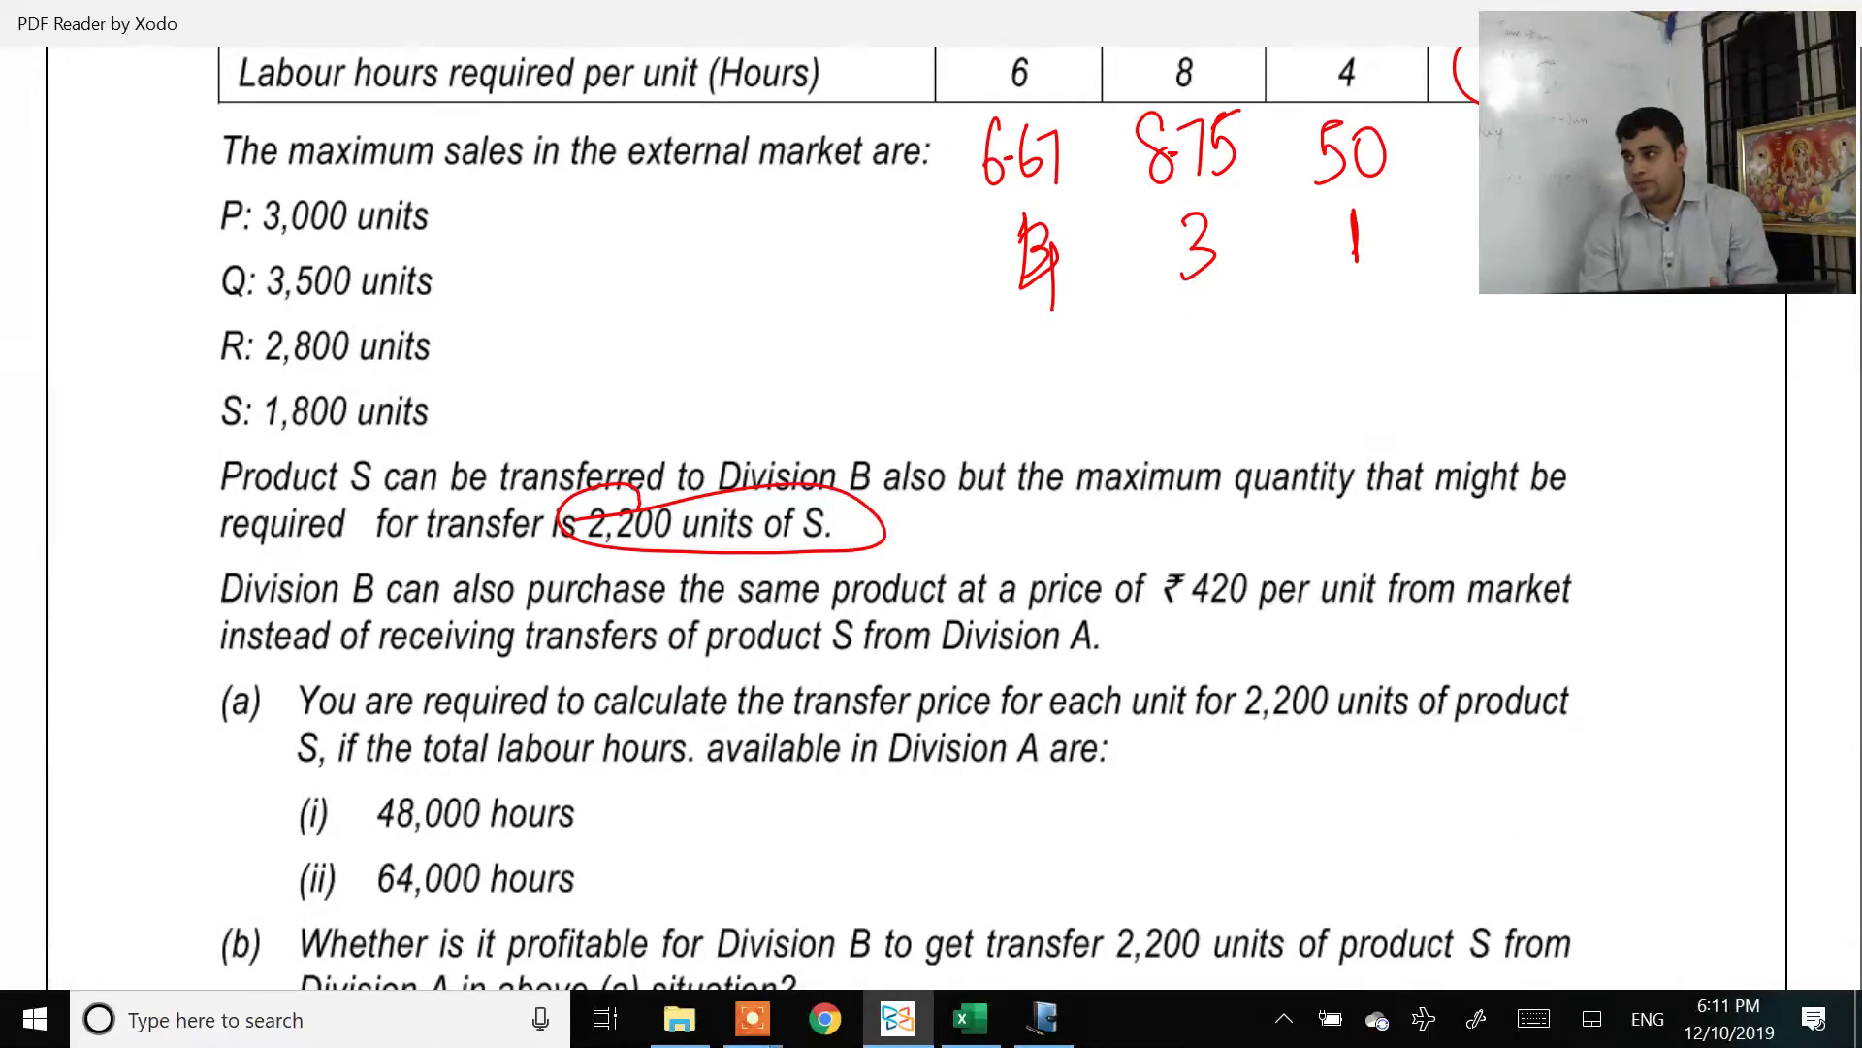
left_click_drag(597, 793, 666, 782)
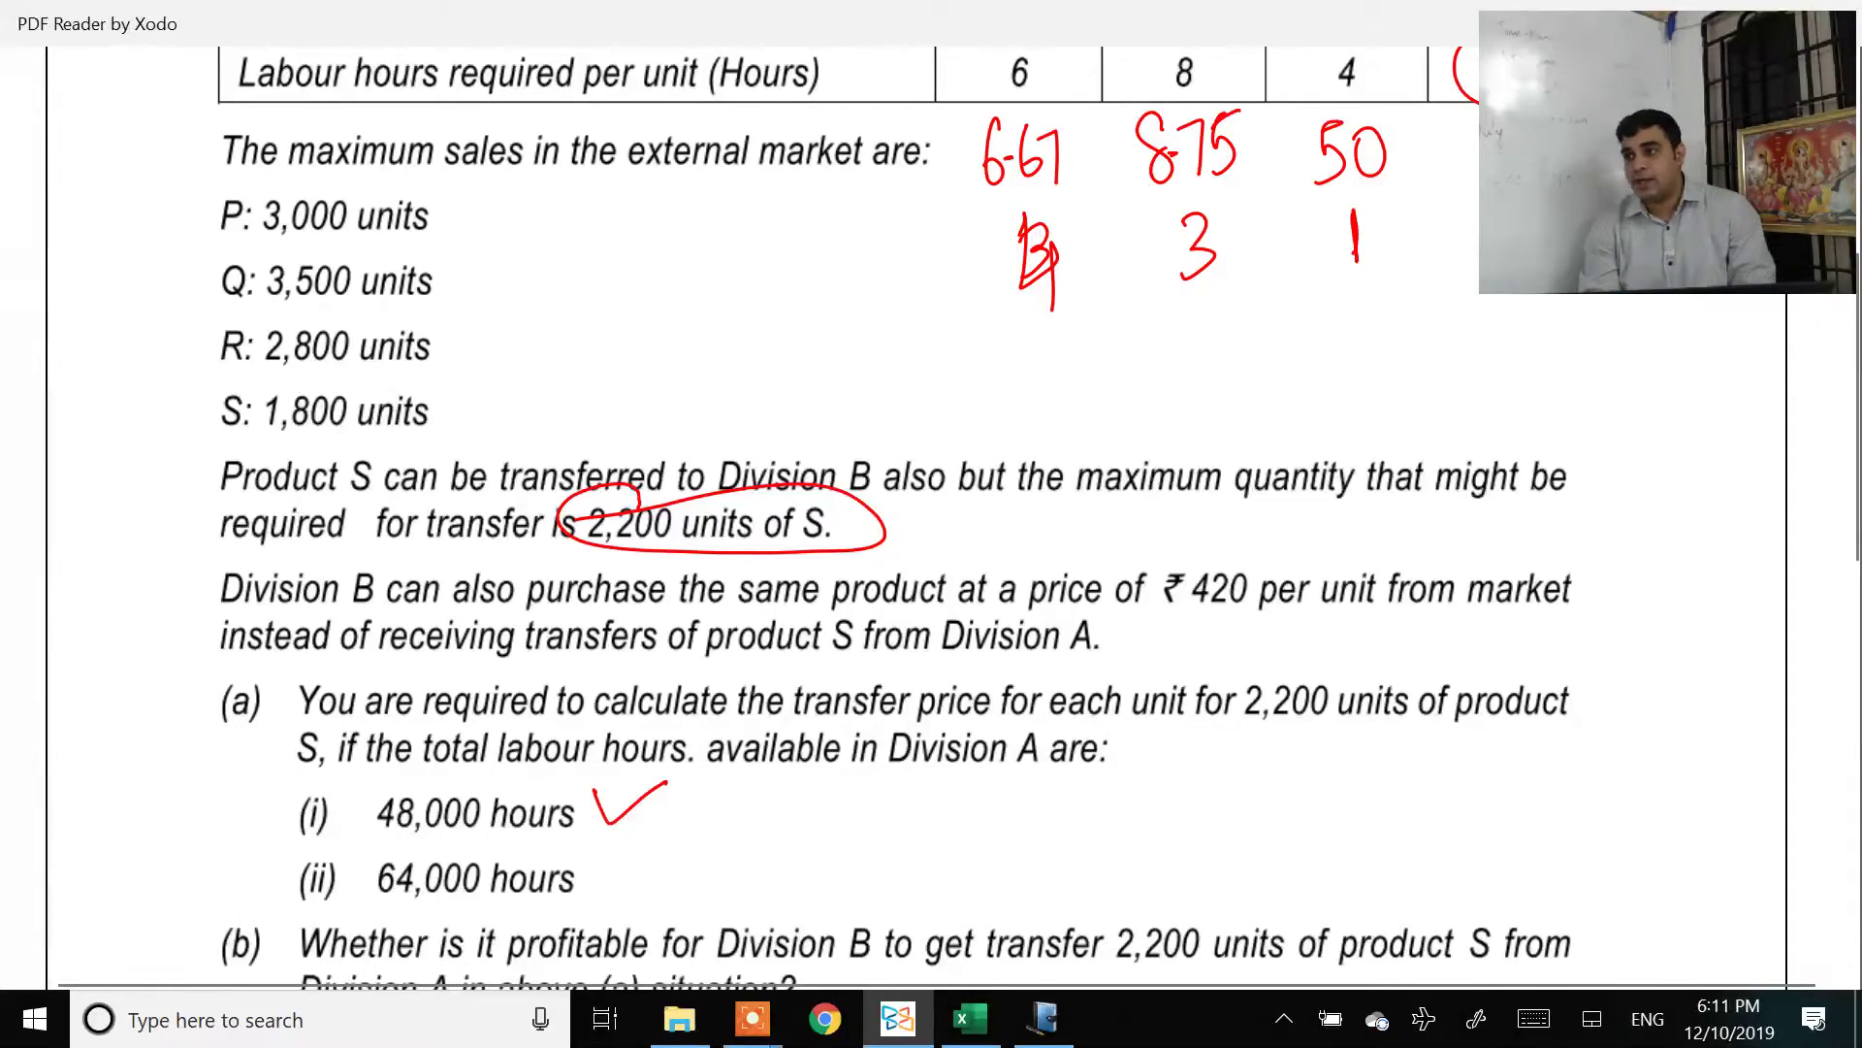
Step: Handwrite the hours subtraction 48000 - 13200 beside the part (a) question text
left_click_drag(1259, 740, 1282, 822)
left_click_drag(1296, 749, 1311, 803)
mouse_move(1331, 755)
left_mouse_down()
mouse_move(1435, 791)
mouse_move(1589, 776)
mouse_move(1564, 781)
left_mouse_up()
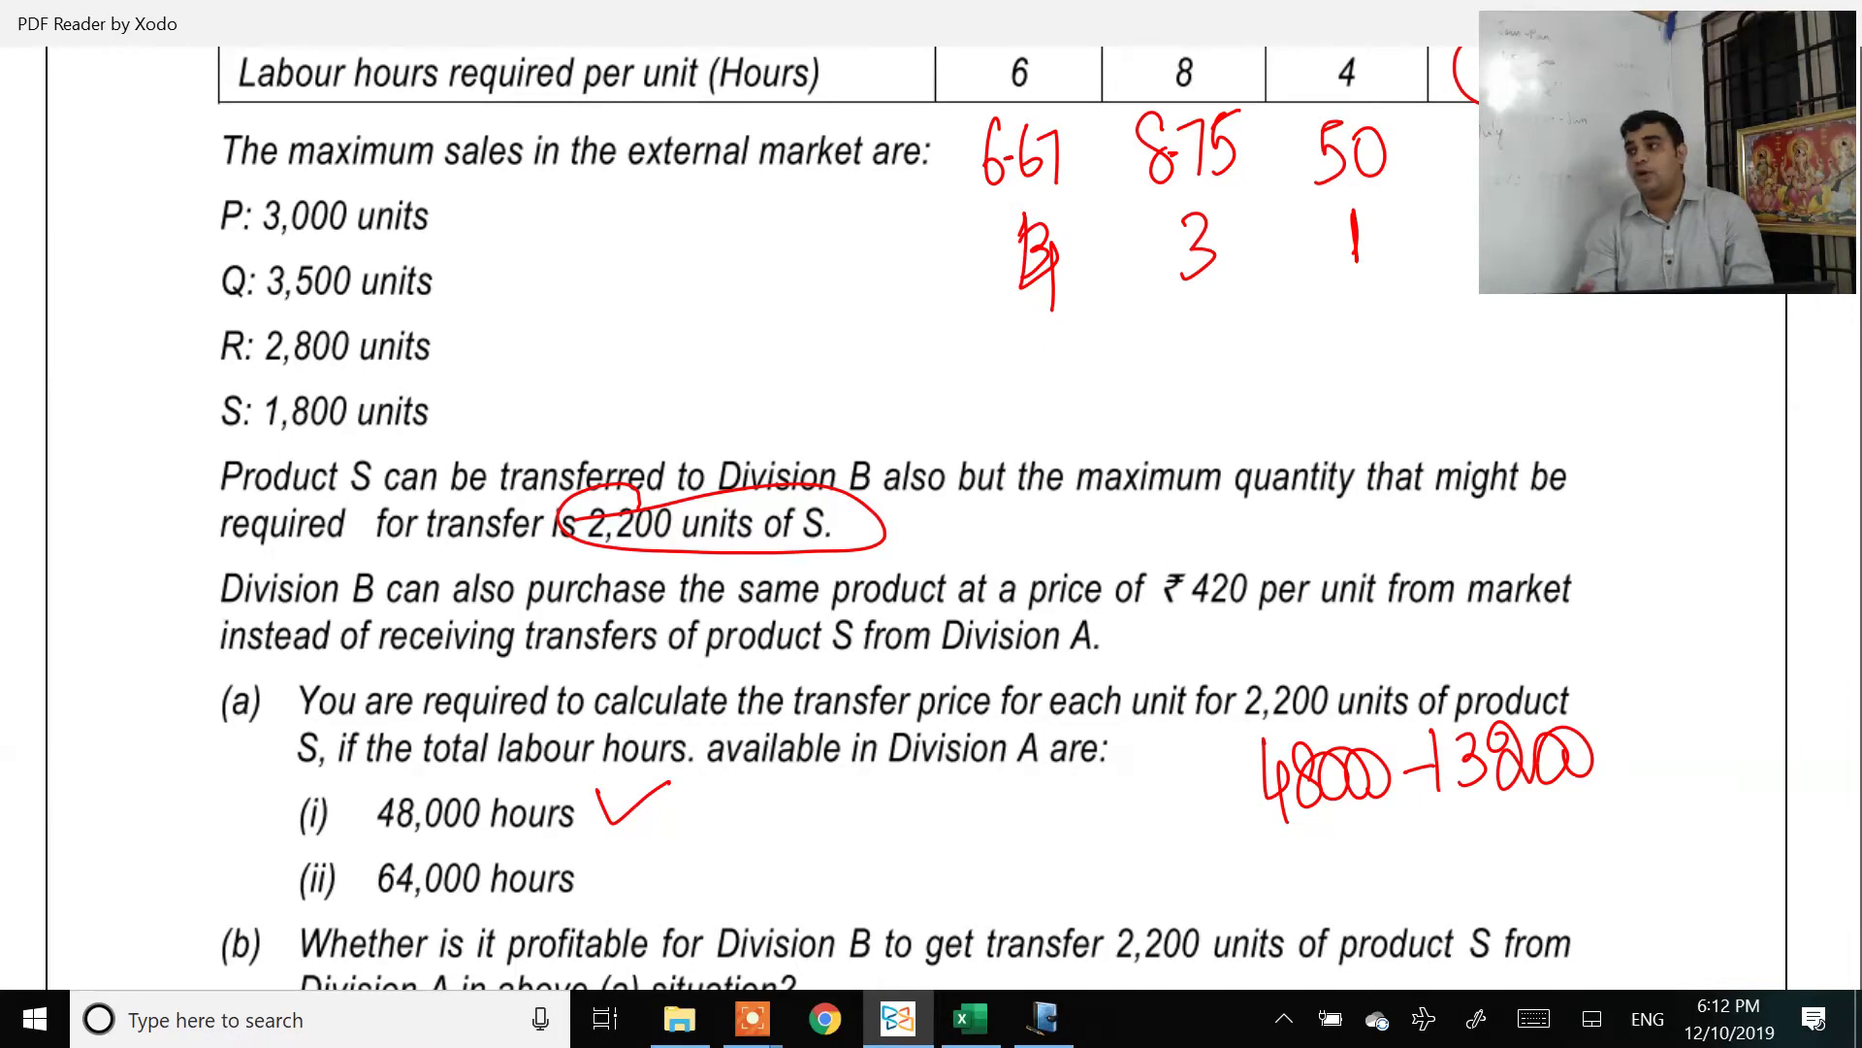
Step: Switch back to the AMA_Nov_2019.xlsx workbook in Excel
key("alt+Tab")
key("alt+Tab")
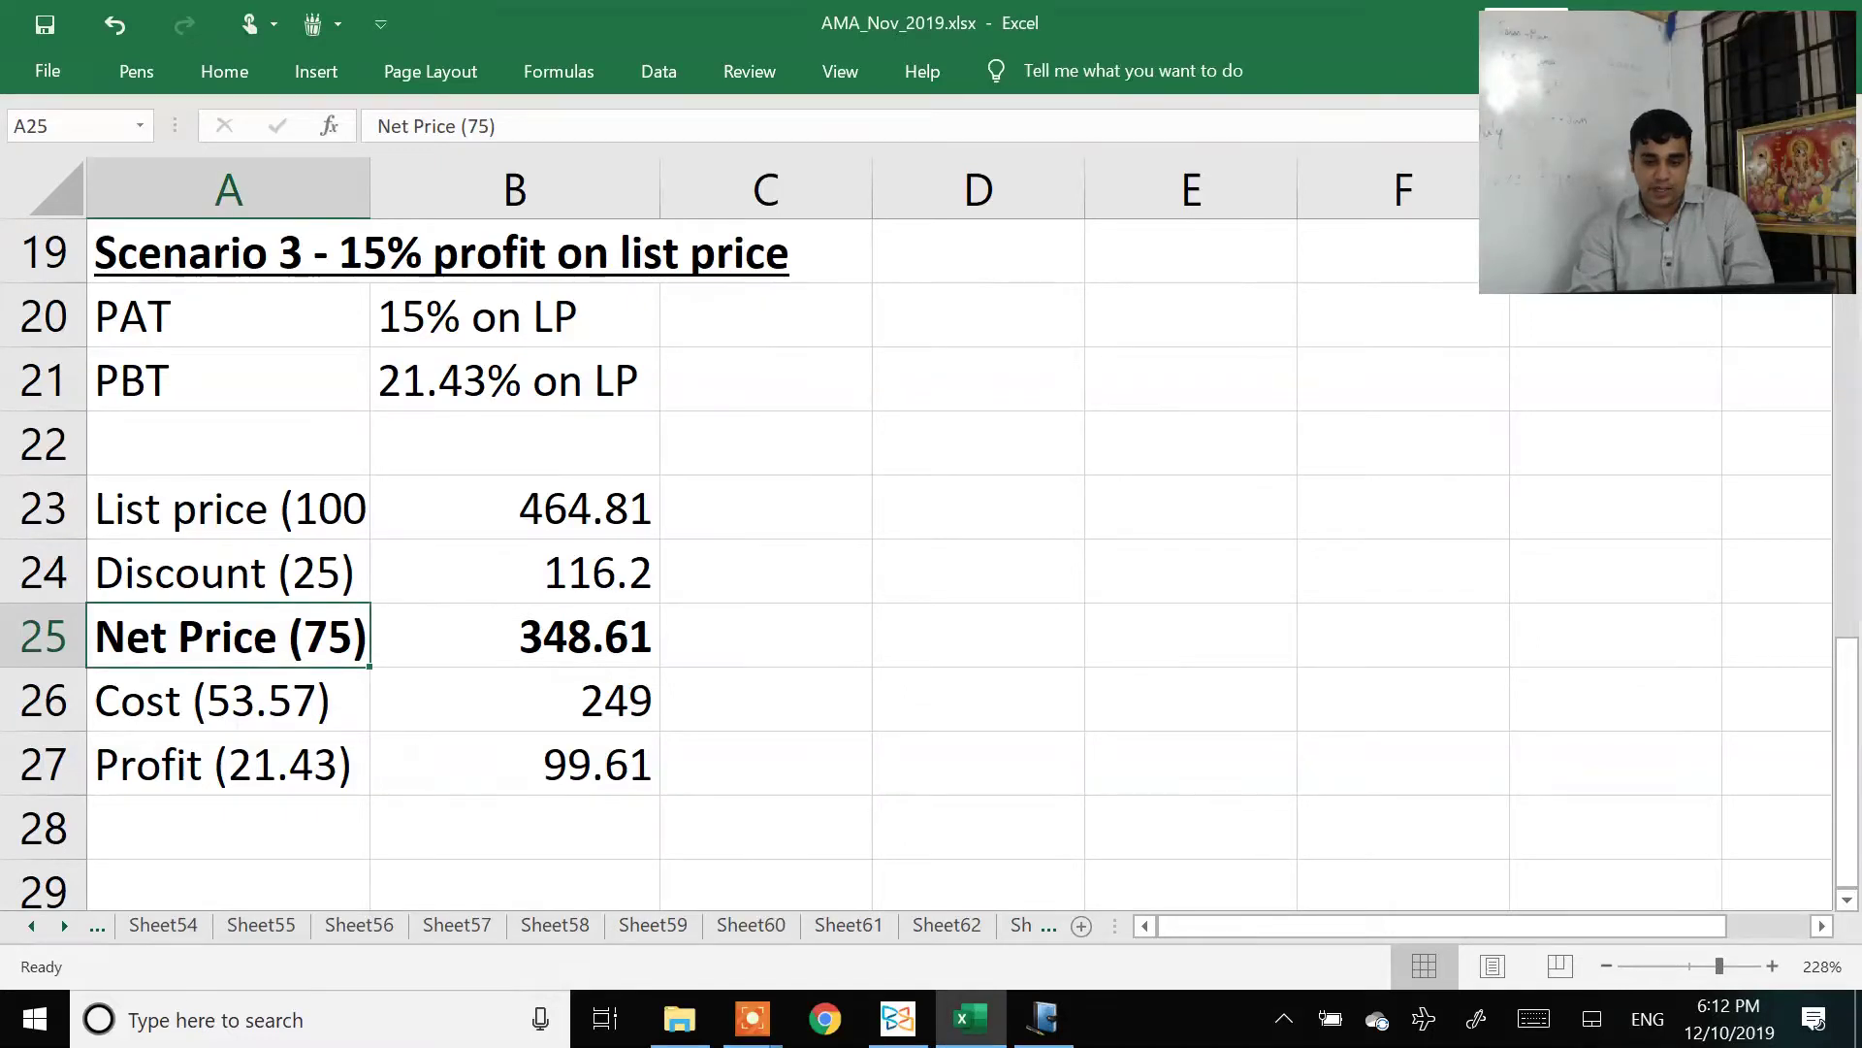
Step: Insert a new worksheet and enter the bold, underlined heading "WN 1: Statement of allocation of 48,000 hours" in cell A1
key("shift+F11")
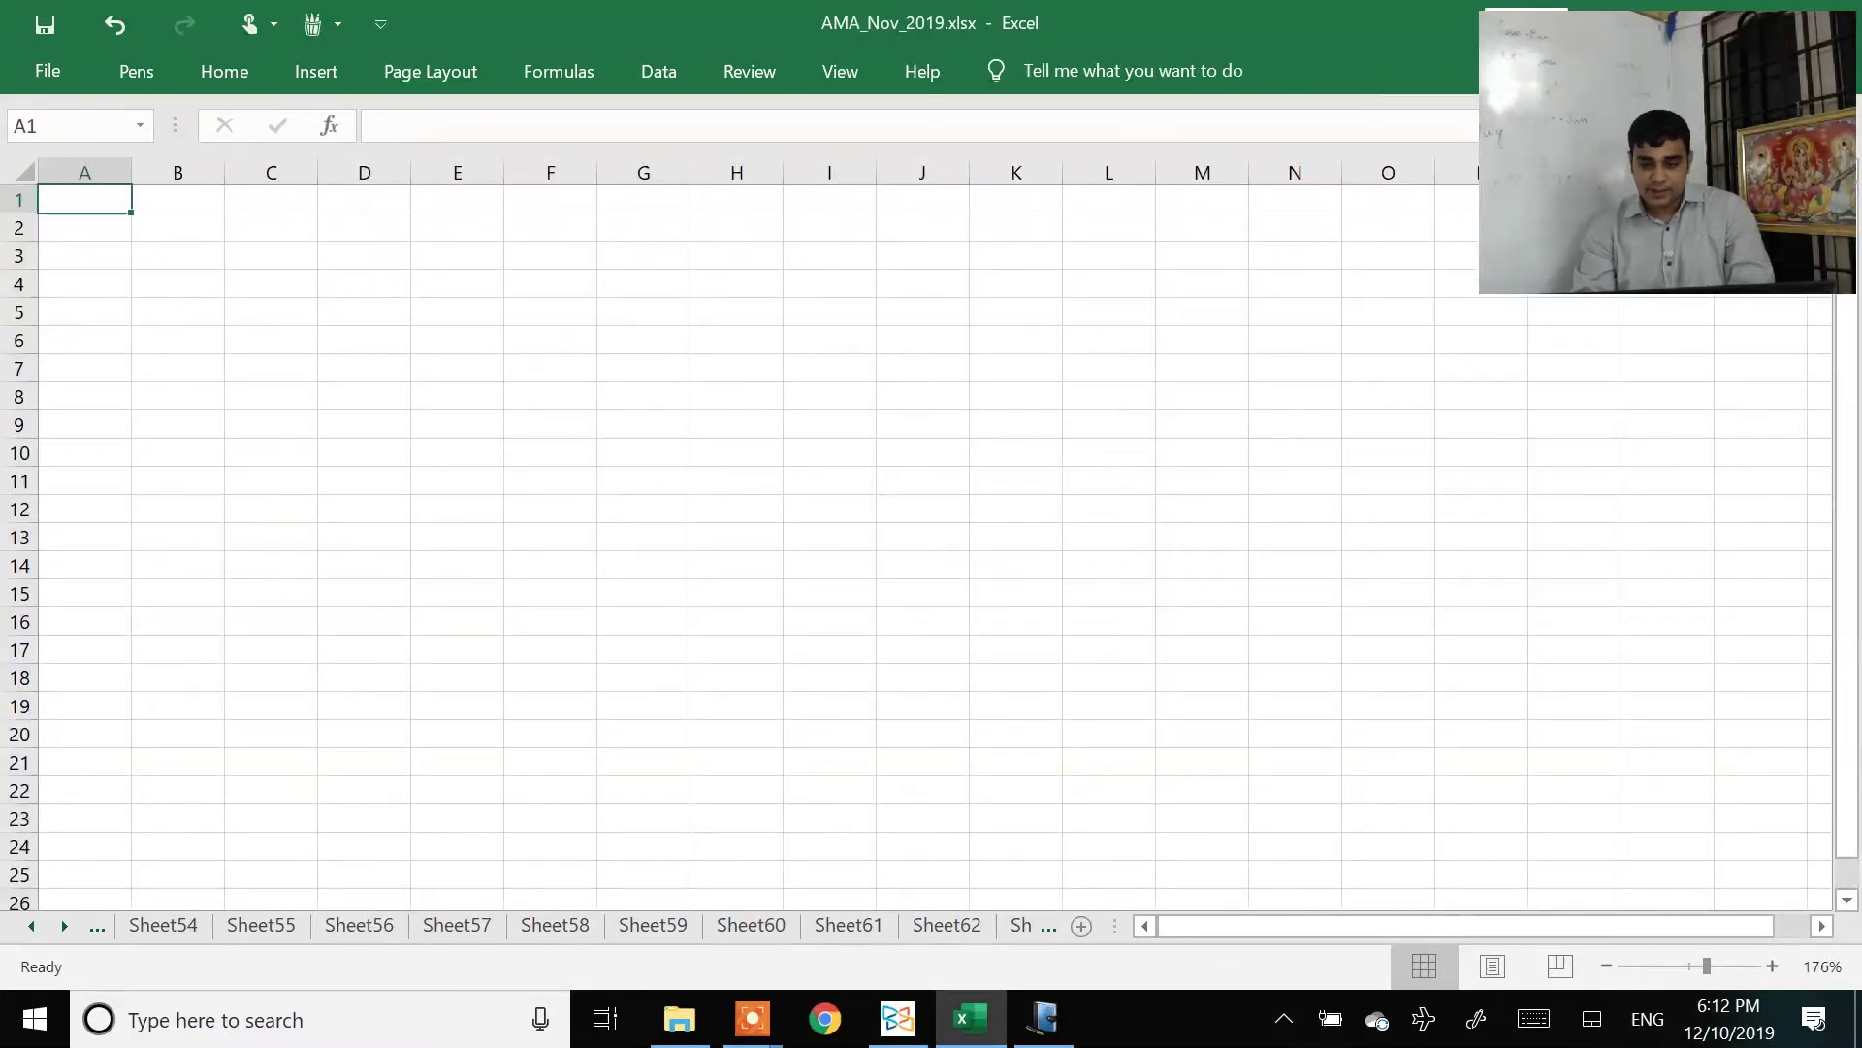
scroll(915, 533, "up", 5)
type("WN 1")
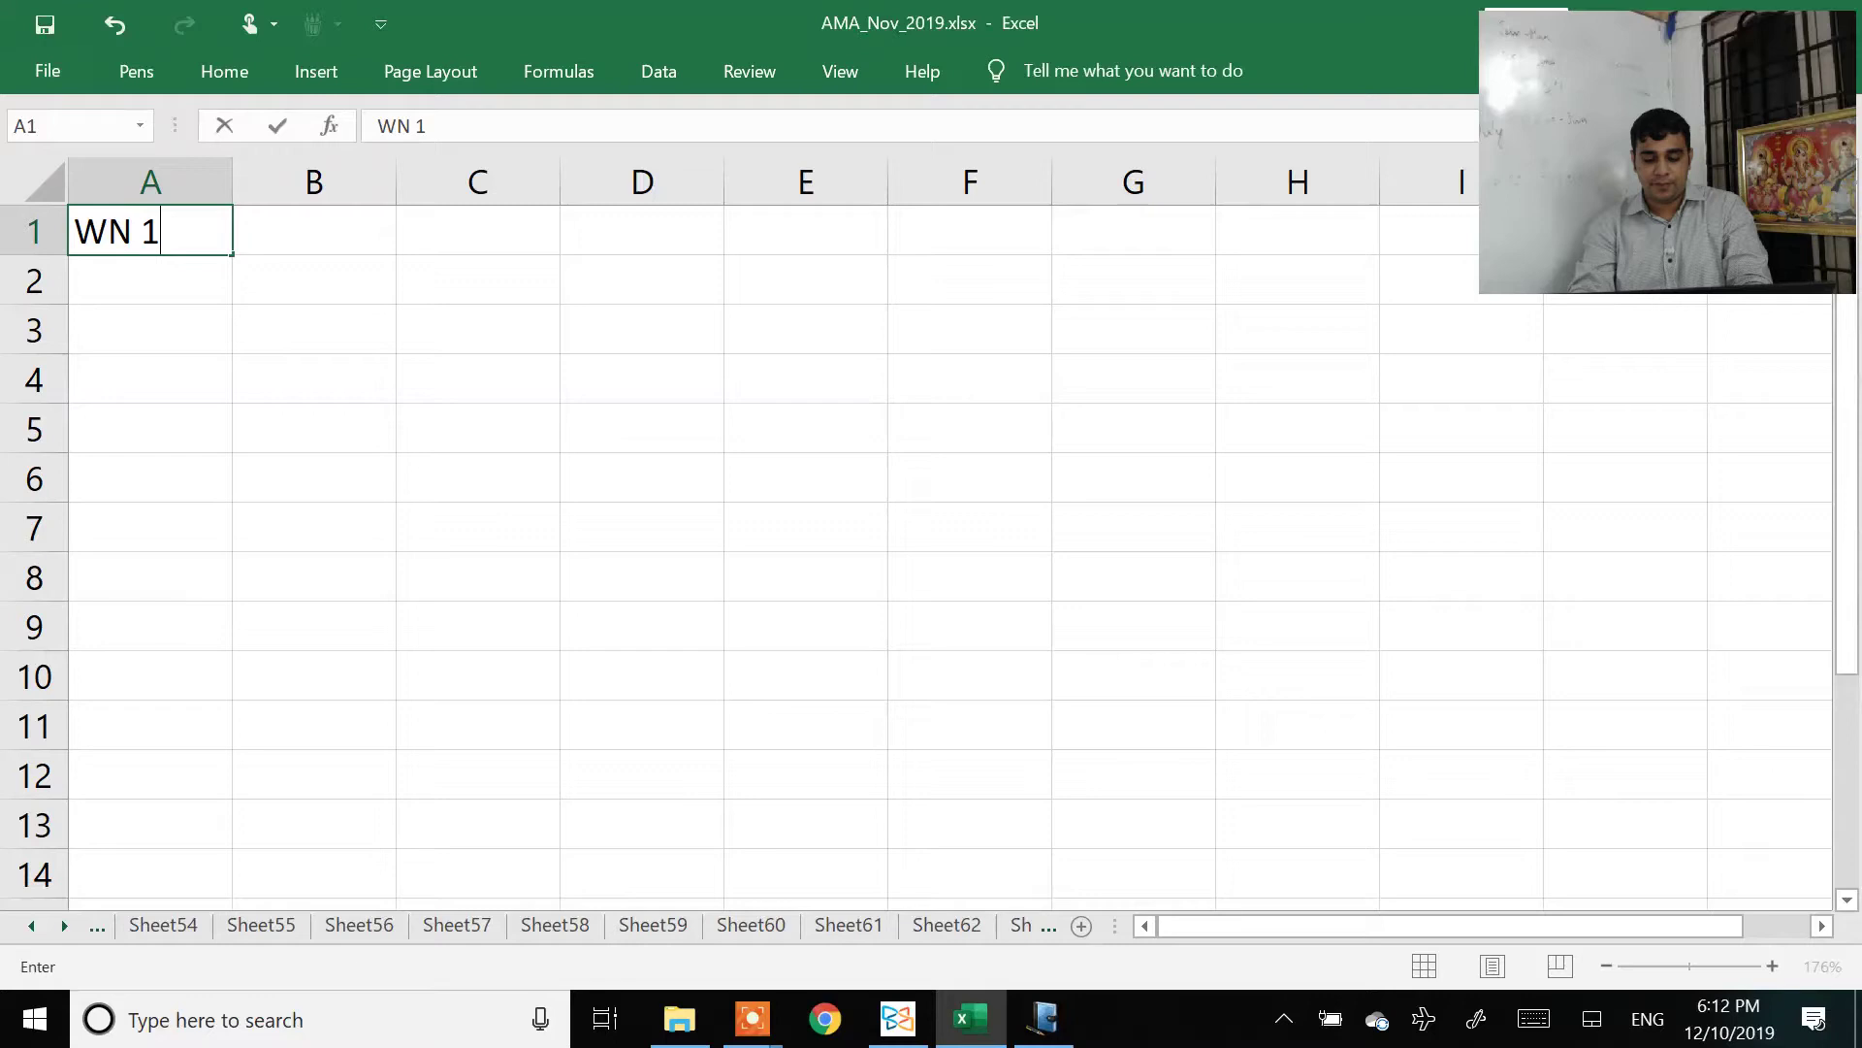
type(": Statement")
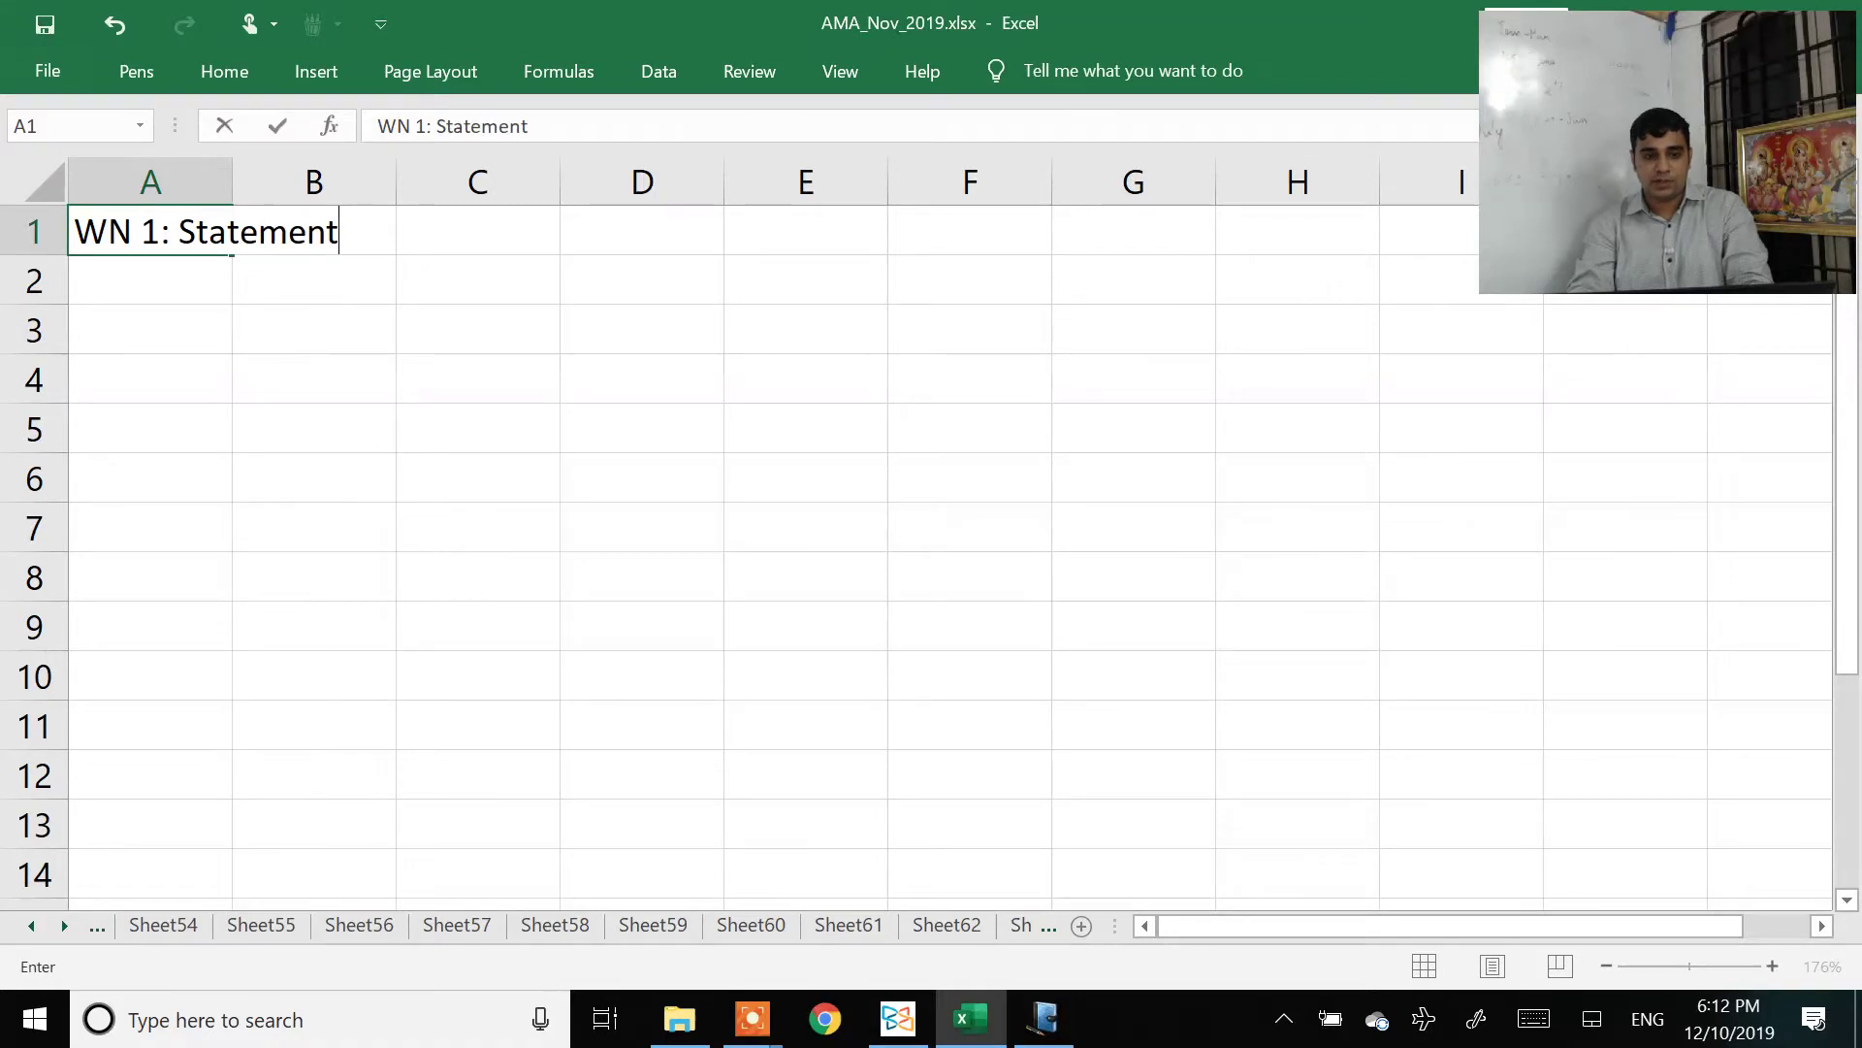
type(" of allocation ")
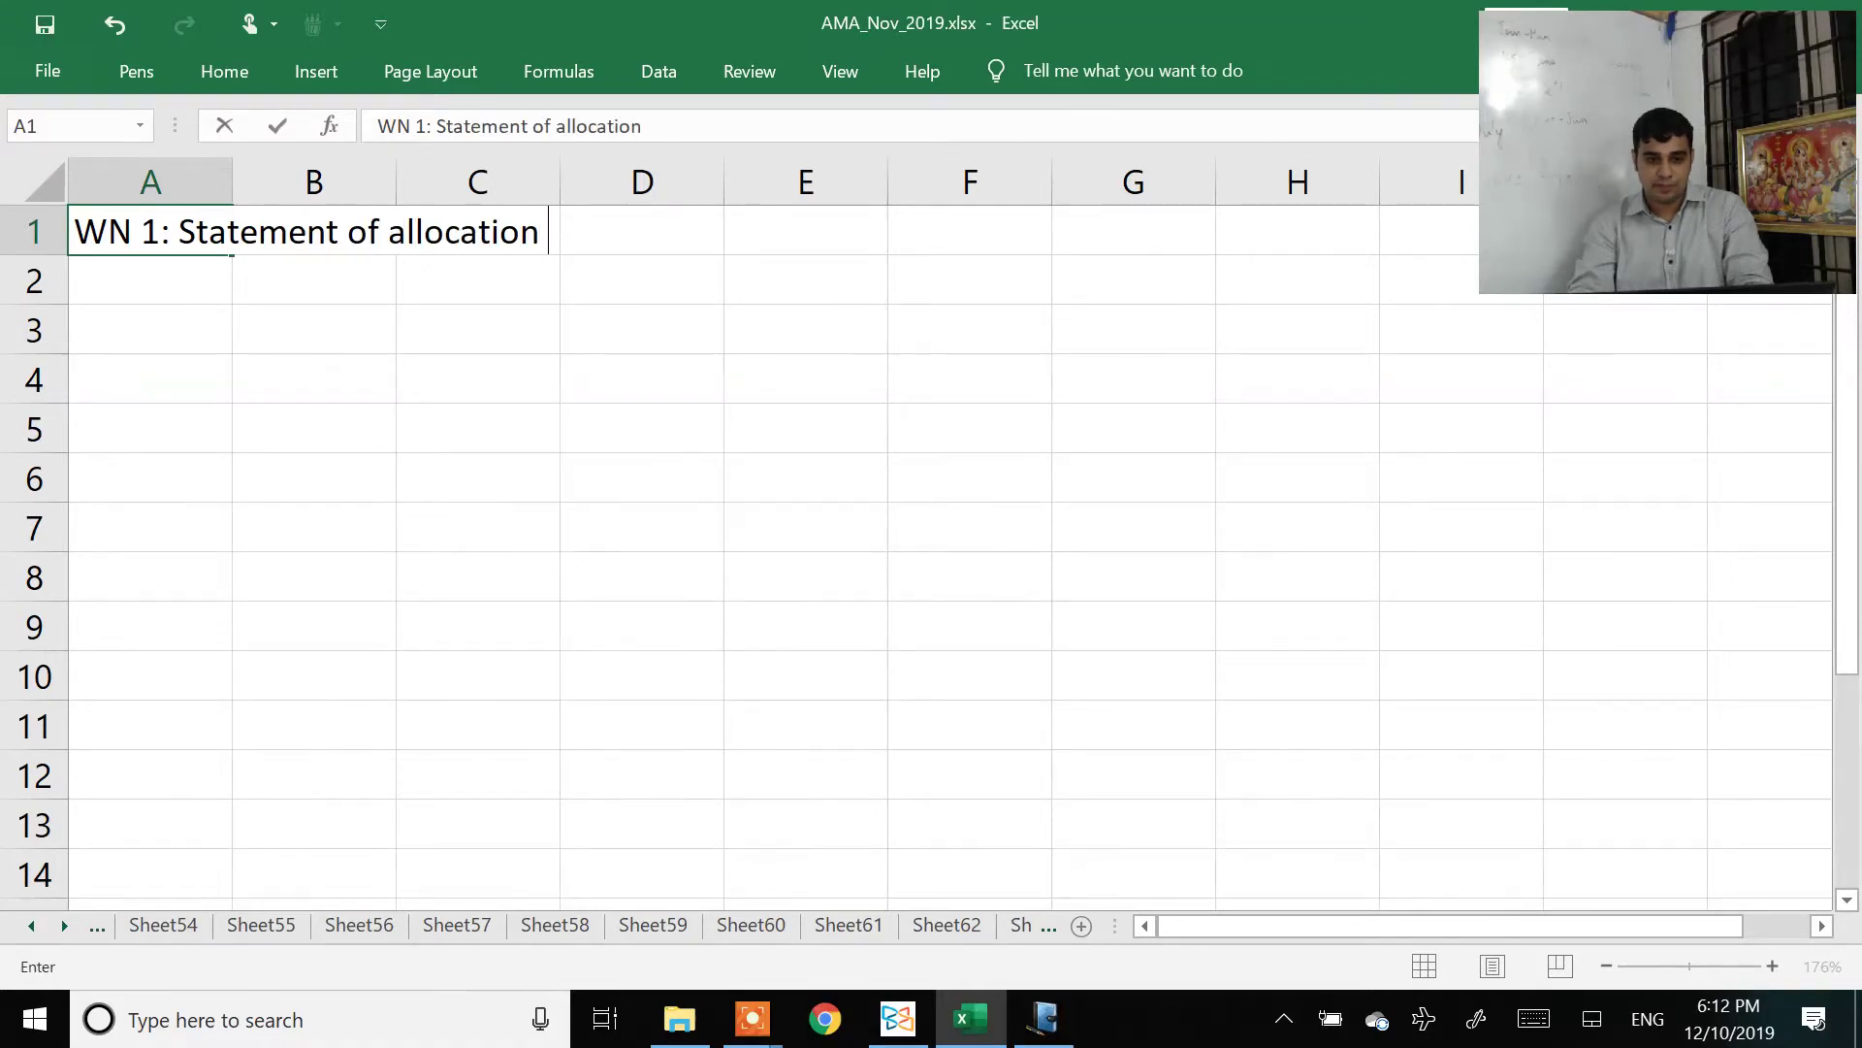
type("of 48,000 hours")
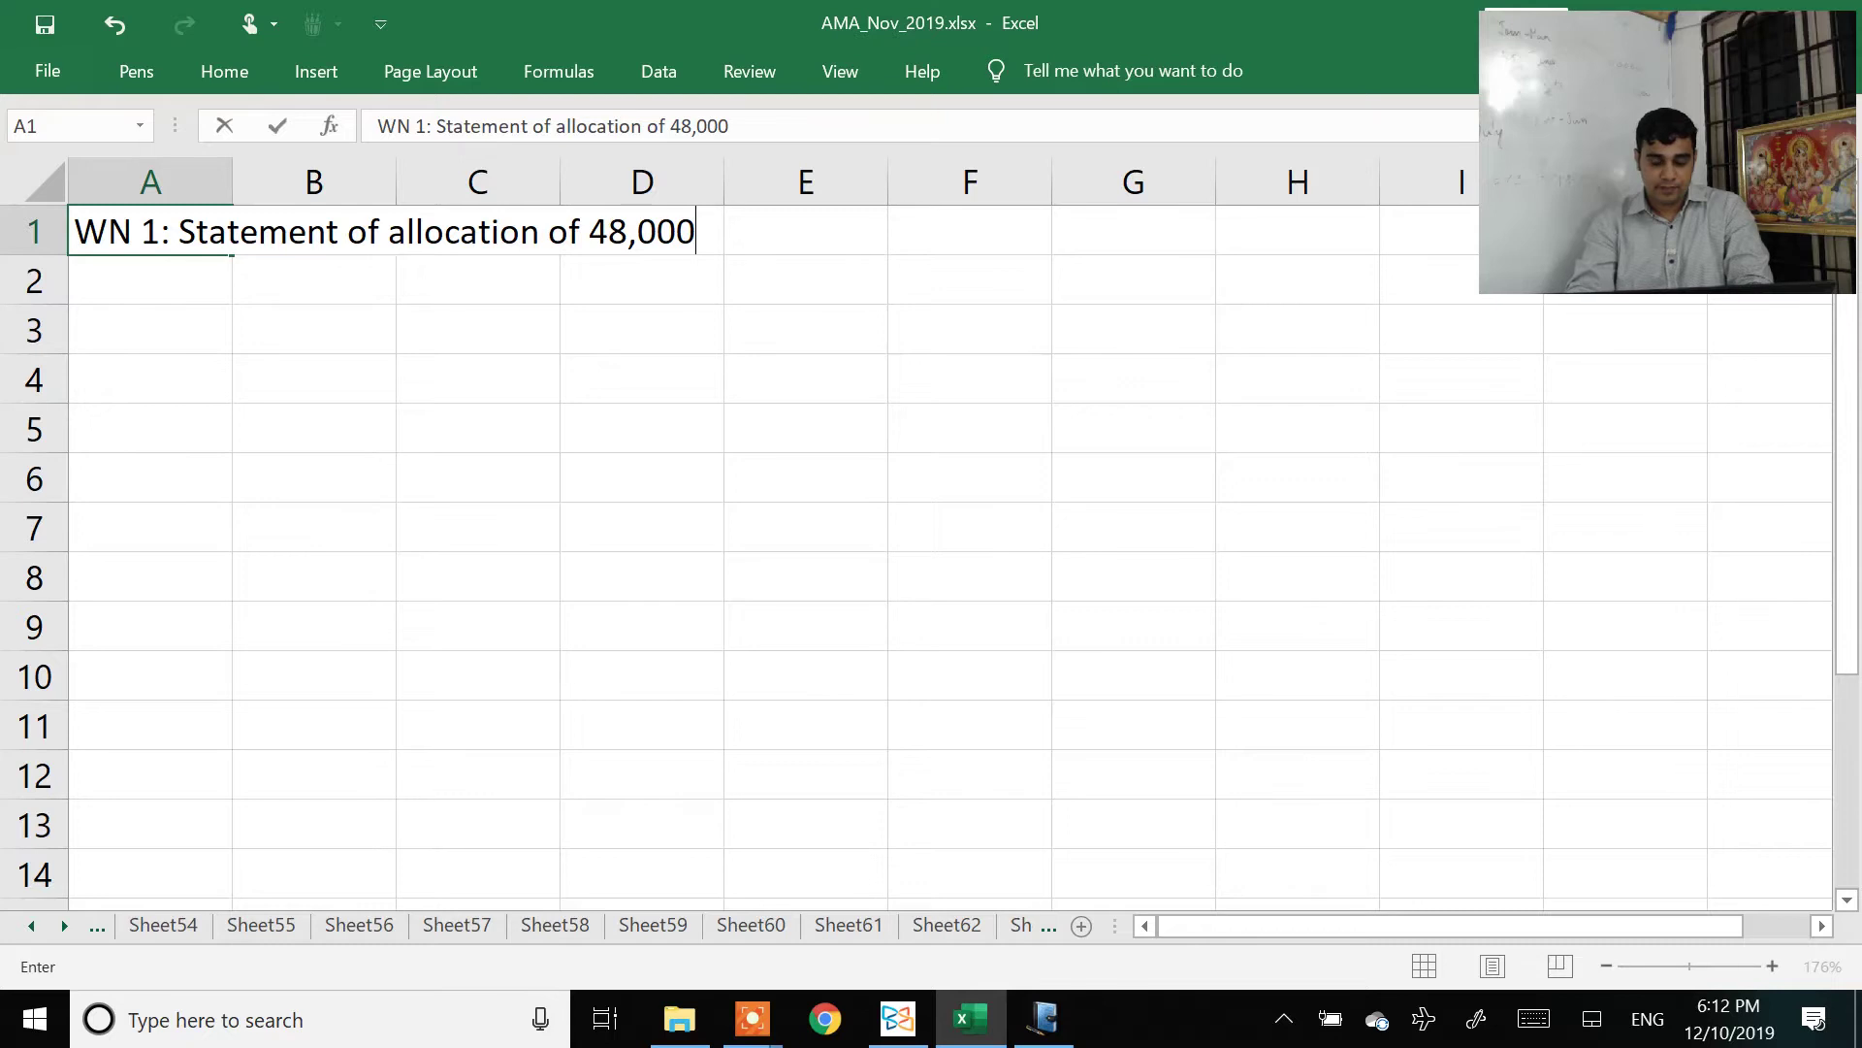
key("Return")
key("Up")
key("ctrl+b")
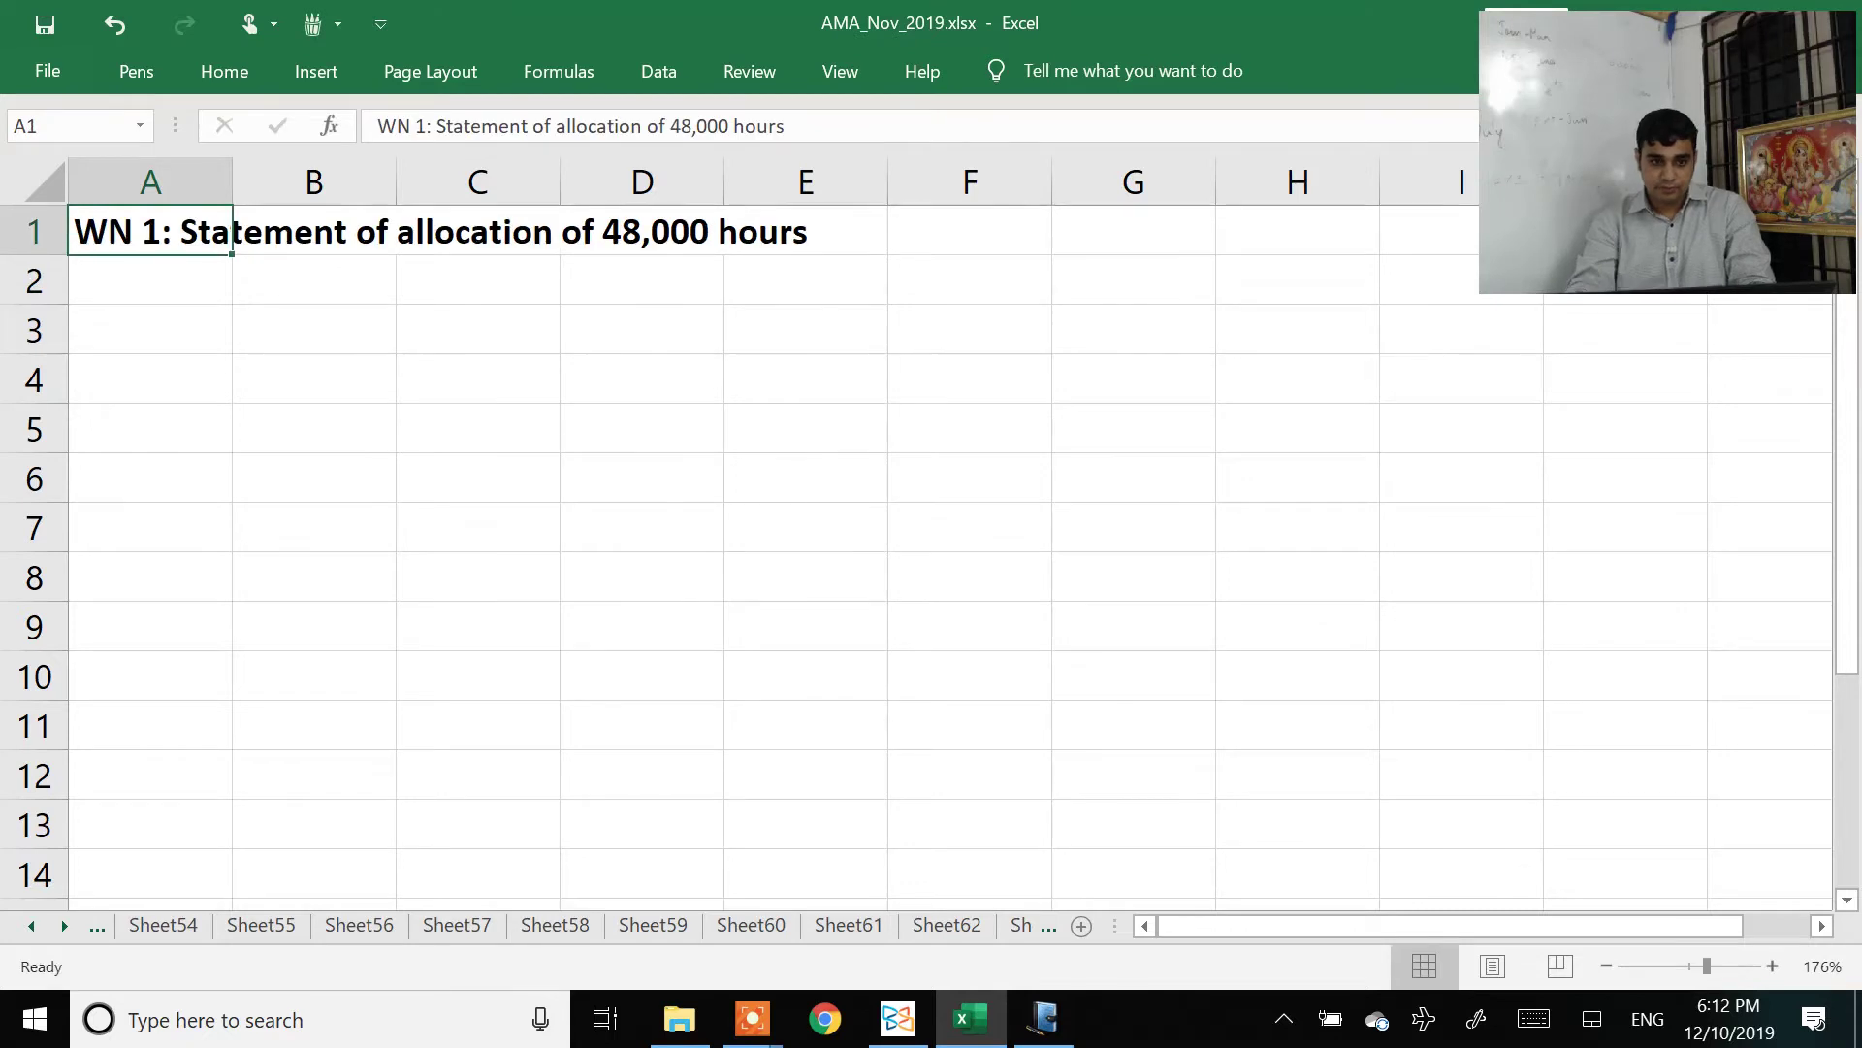
key("ctrl+u")
key("Return")
Step: Enter the column headers Product, Units and Hrs consumed in A2:C2 and autofit column C to its text
type("UN")
key("Escape")
type("Product")
key("Tab")
type("Units")
key("Tab")
type("Hr")
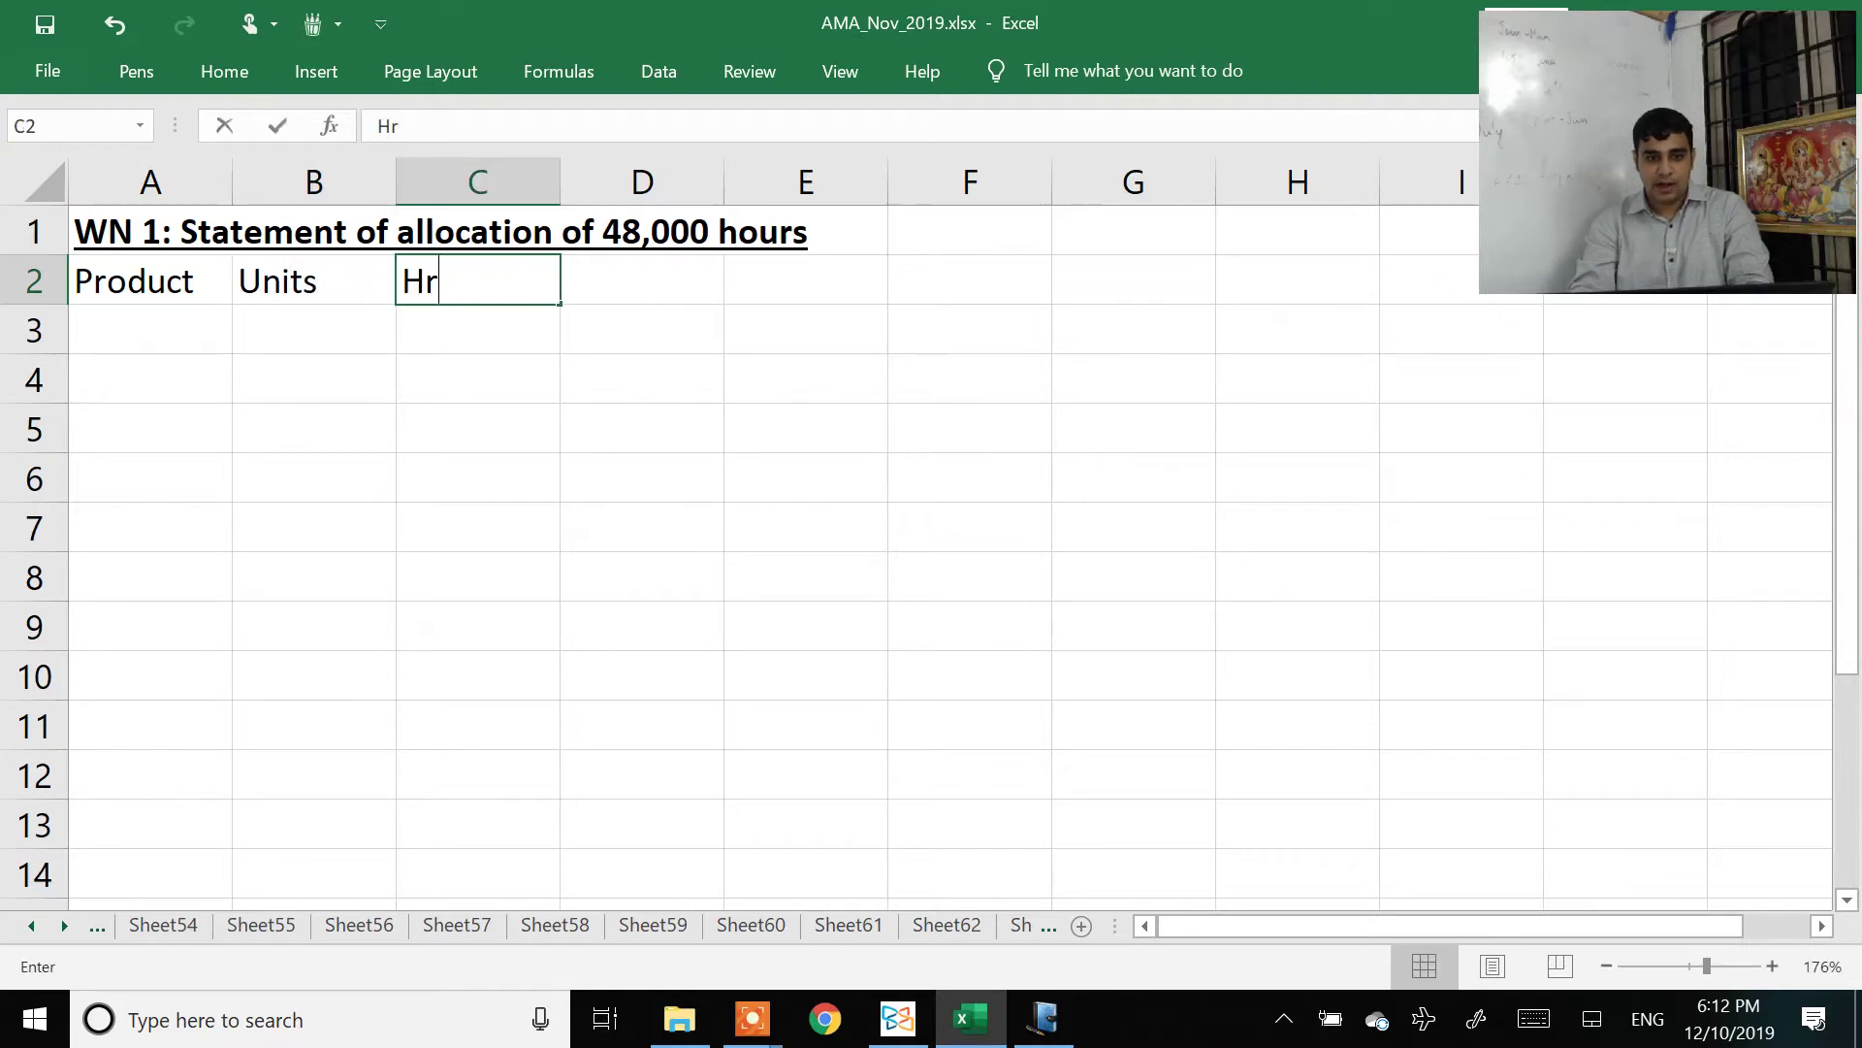
type("s consumed")
key("Return")
key("Up")
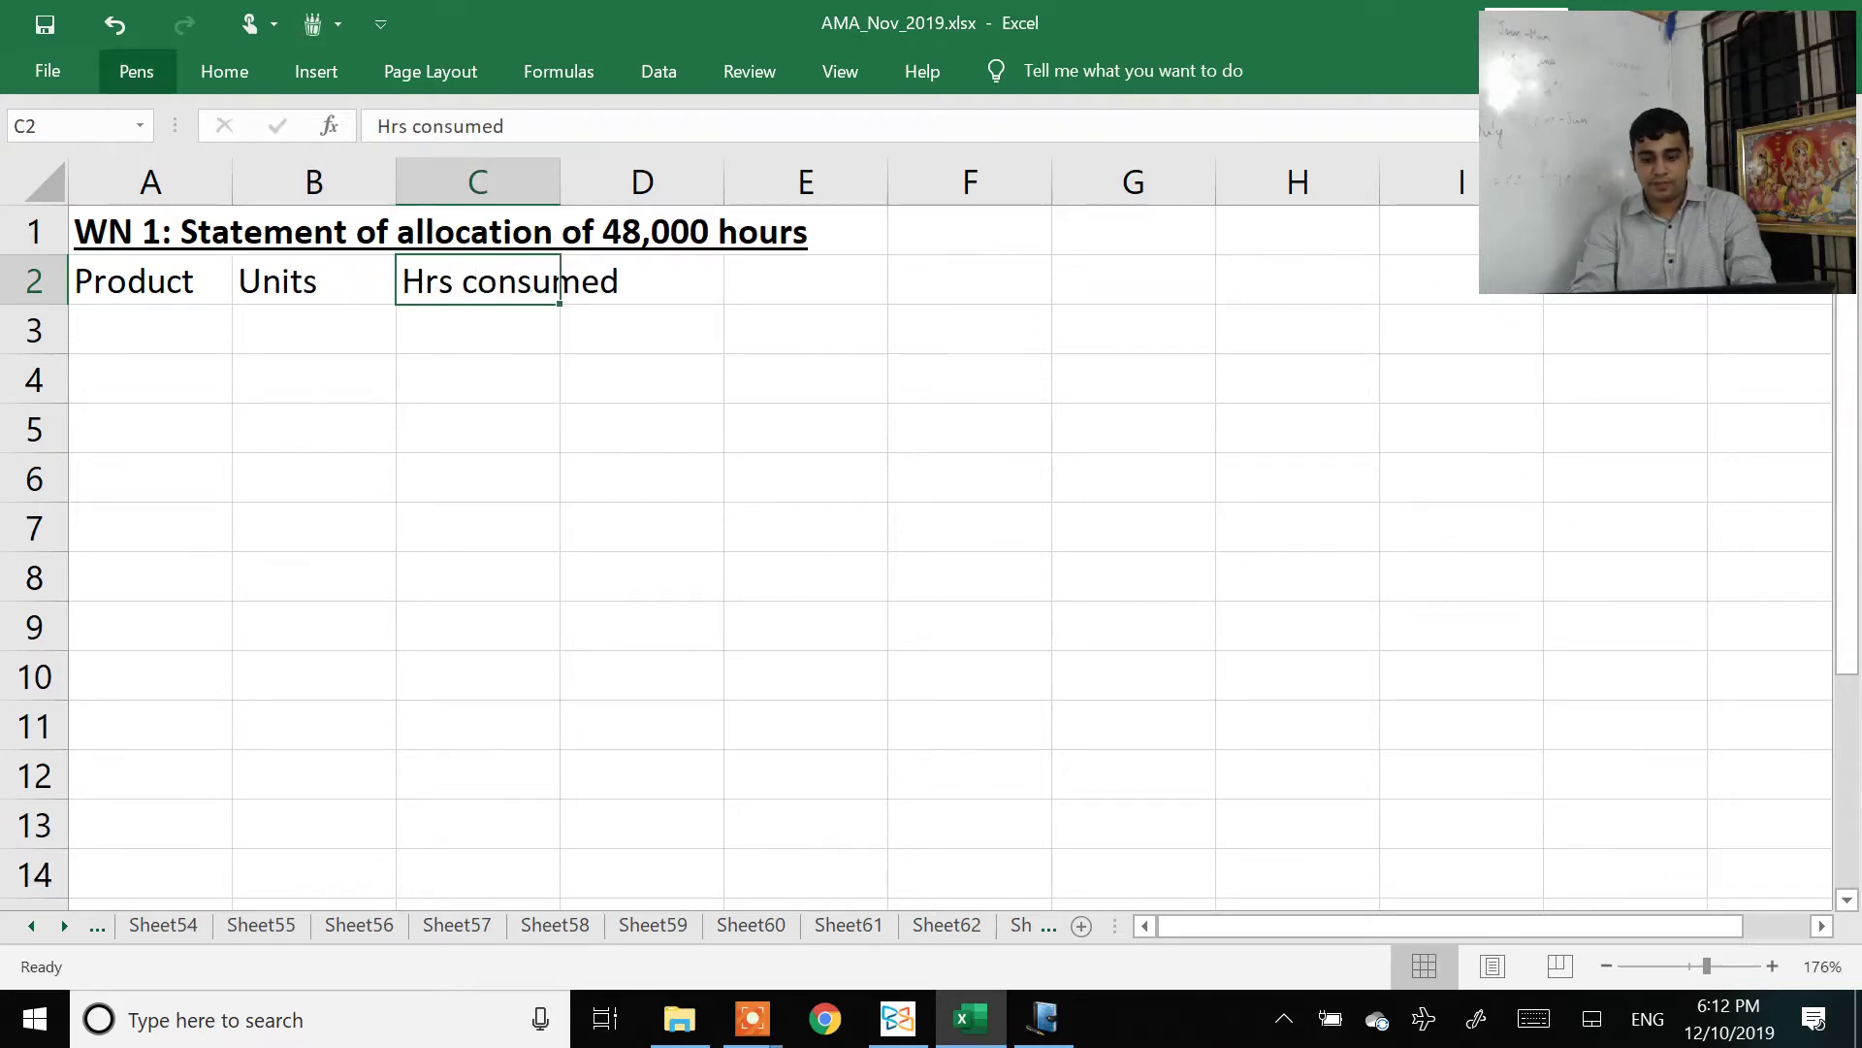
key("alt+h")
key("o")
key("i")
Step: Add the headers Bal hours in D2 and Contribution in E2, and autofit column E
key("Tab")
type("Bal hours")
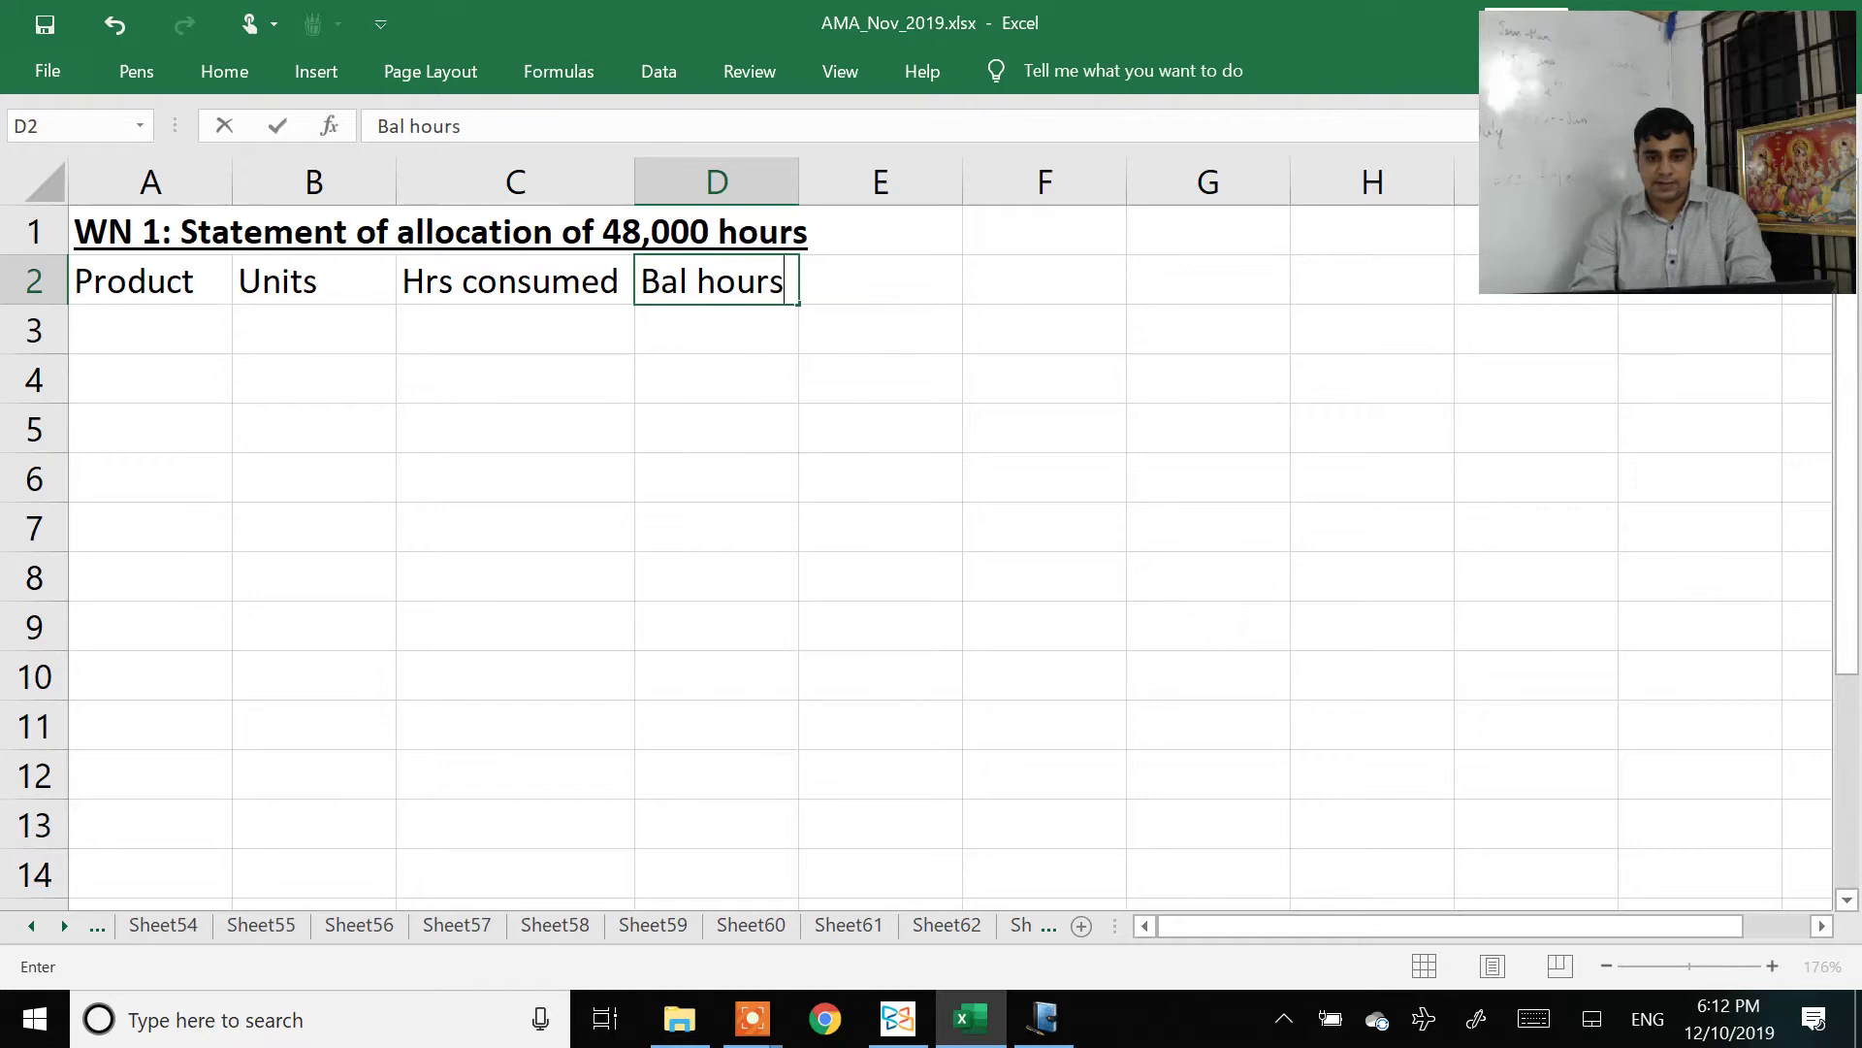
key("Tab")
type("Contribution")
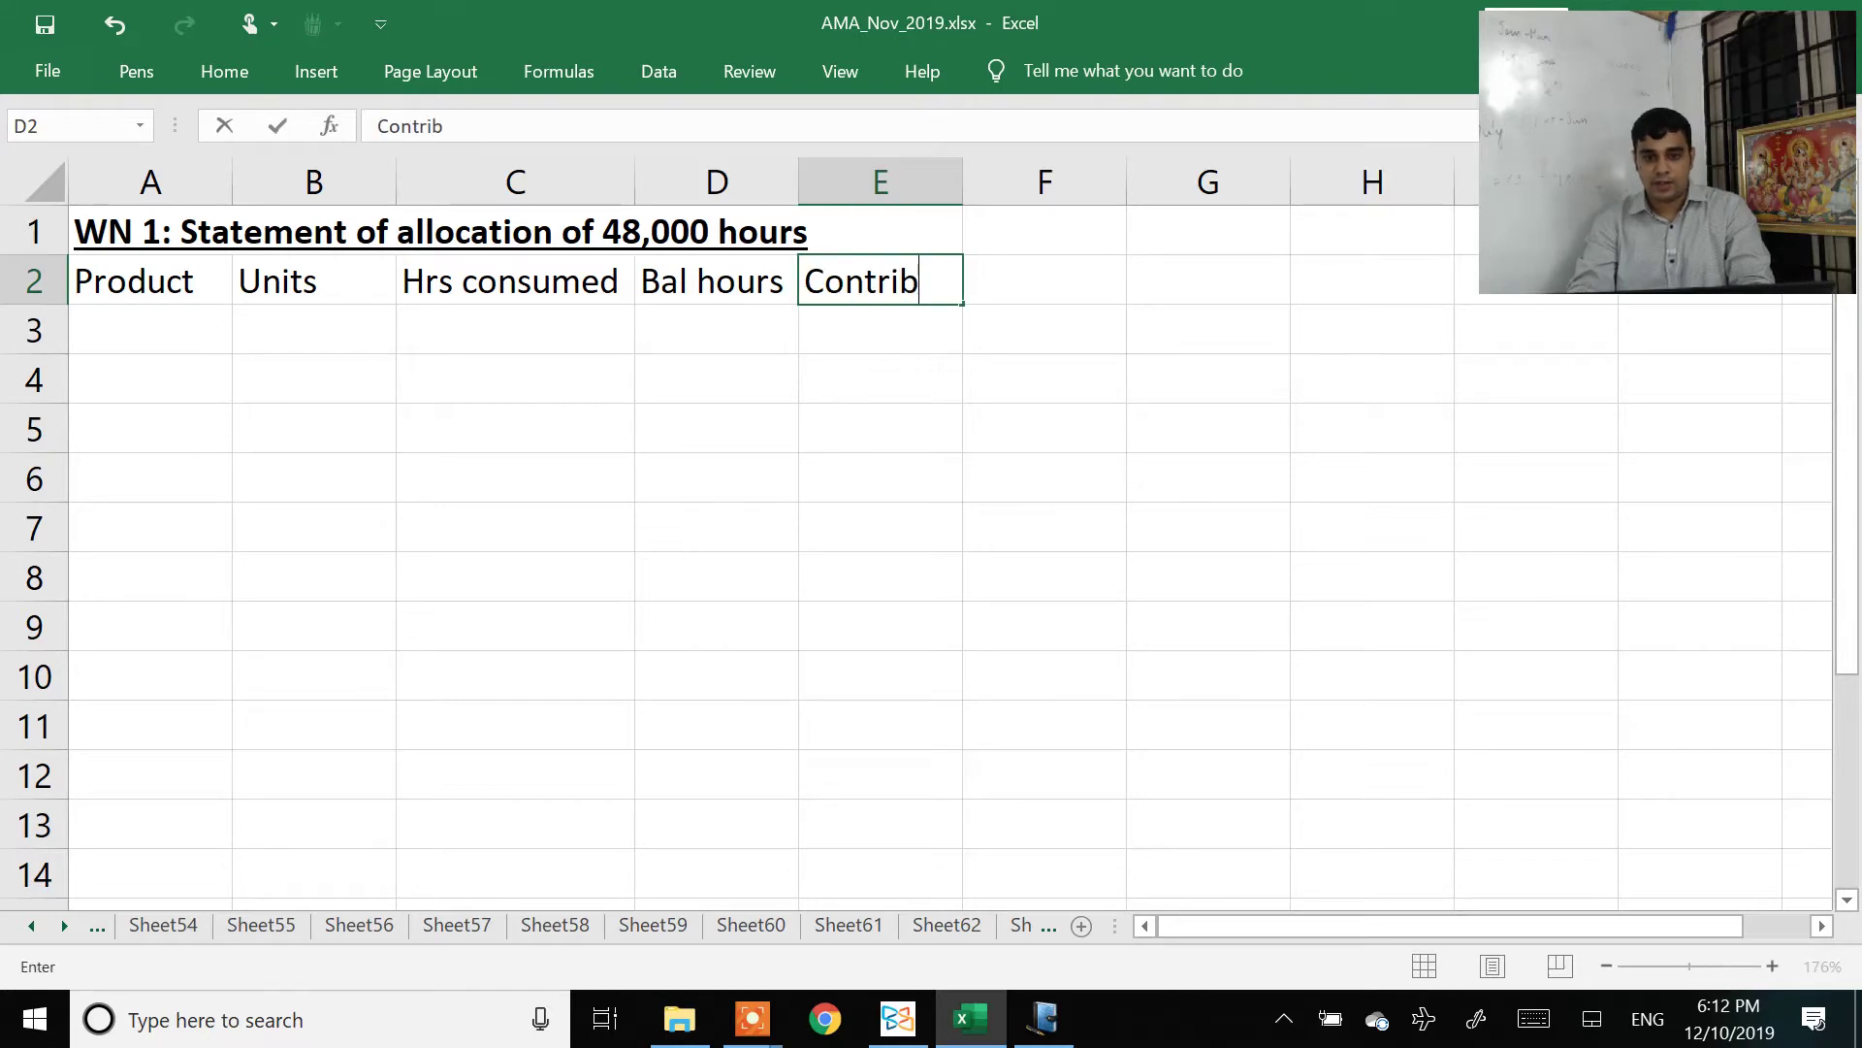
key("Return")
key("Up")
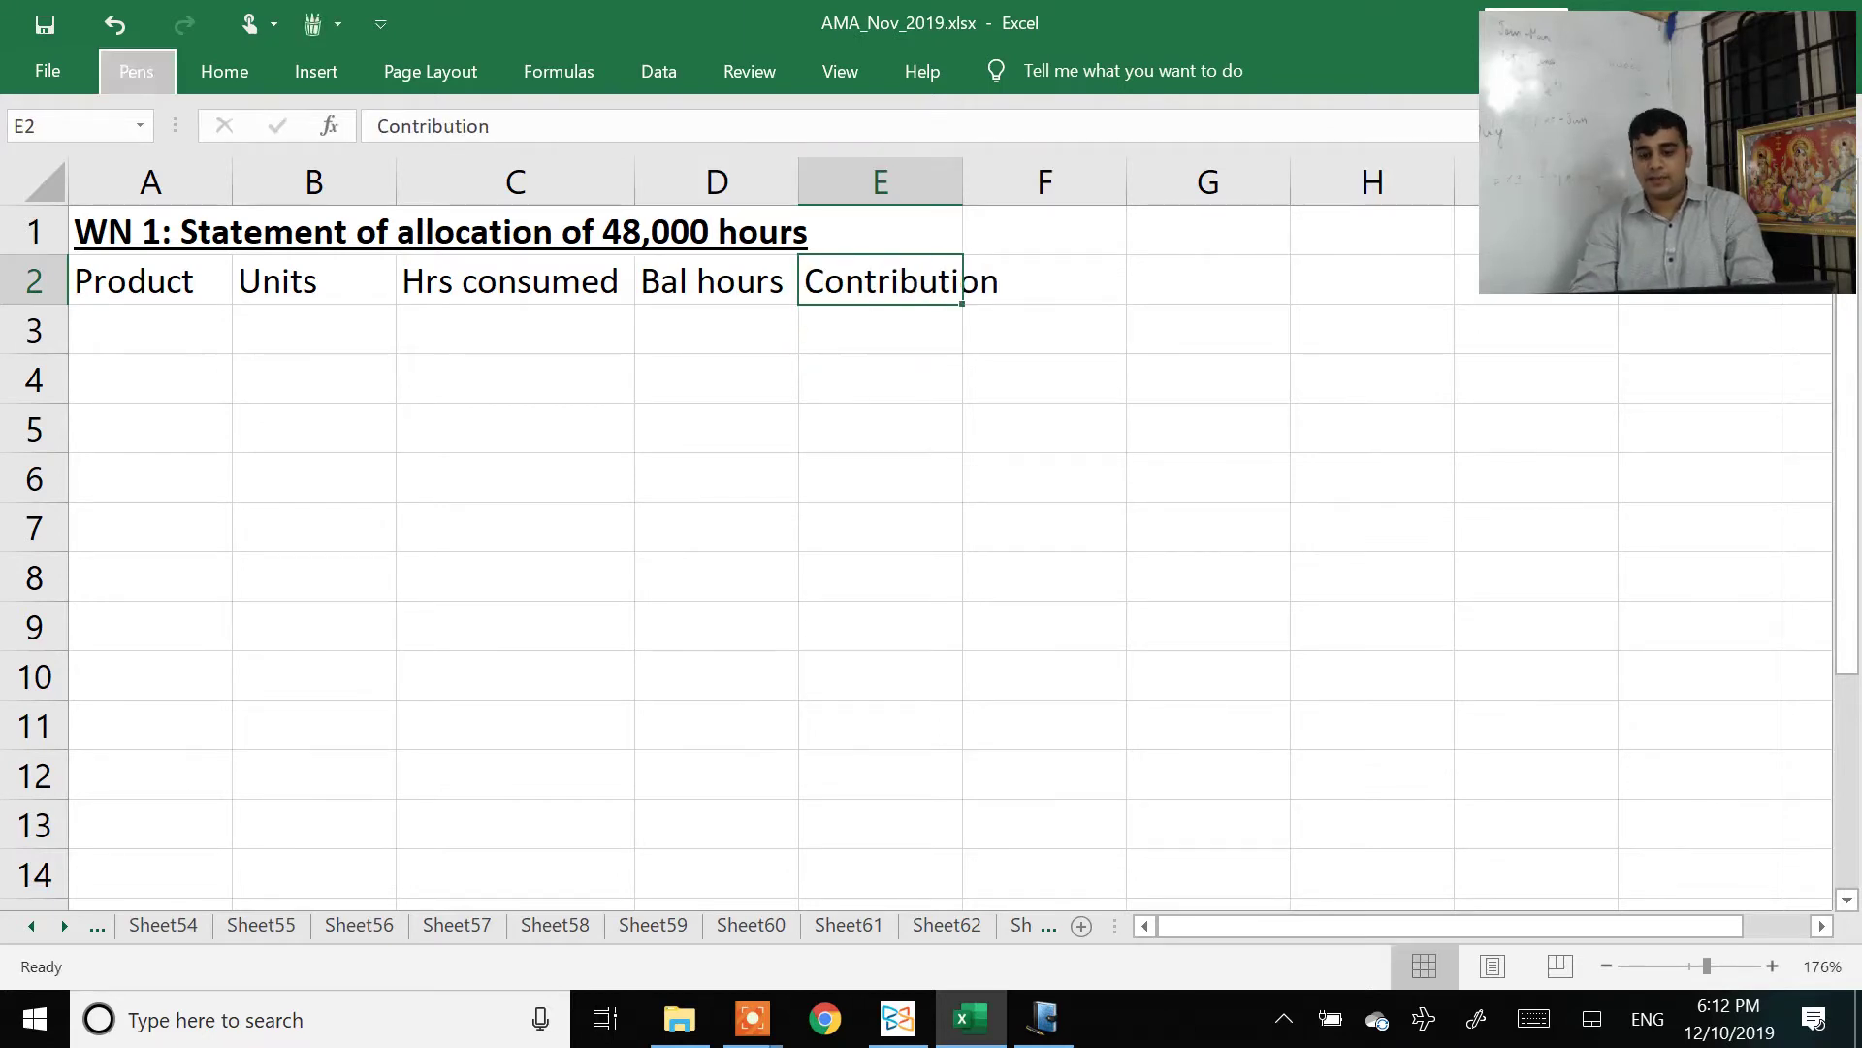
key("alt+h")
key("o")
key("i")
Step: Enter product R in row 3 with its maximum external sales of 2800 units, taken from the PDF question
key("Home")
key("Down")
key("alt+Tab")
scroll(932, 519, "up", 3)
key("alt+Tab")
type("R")
key("Tab")
key("alt+Tab")
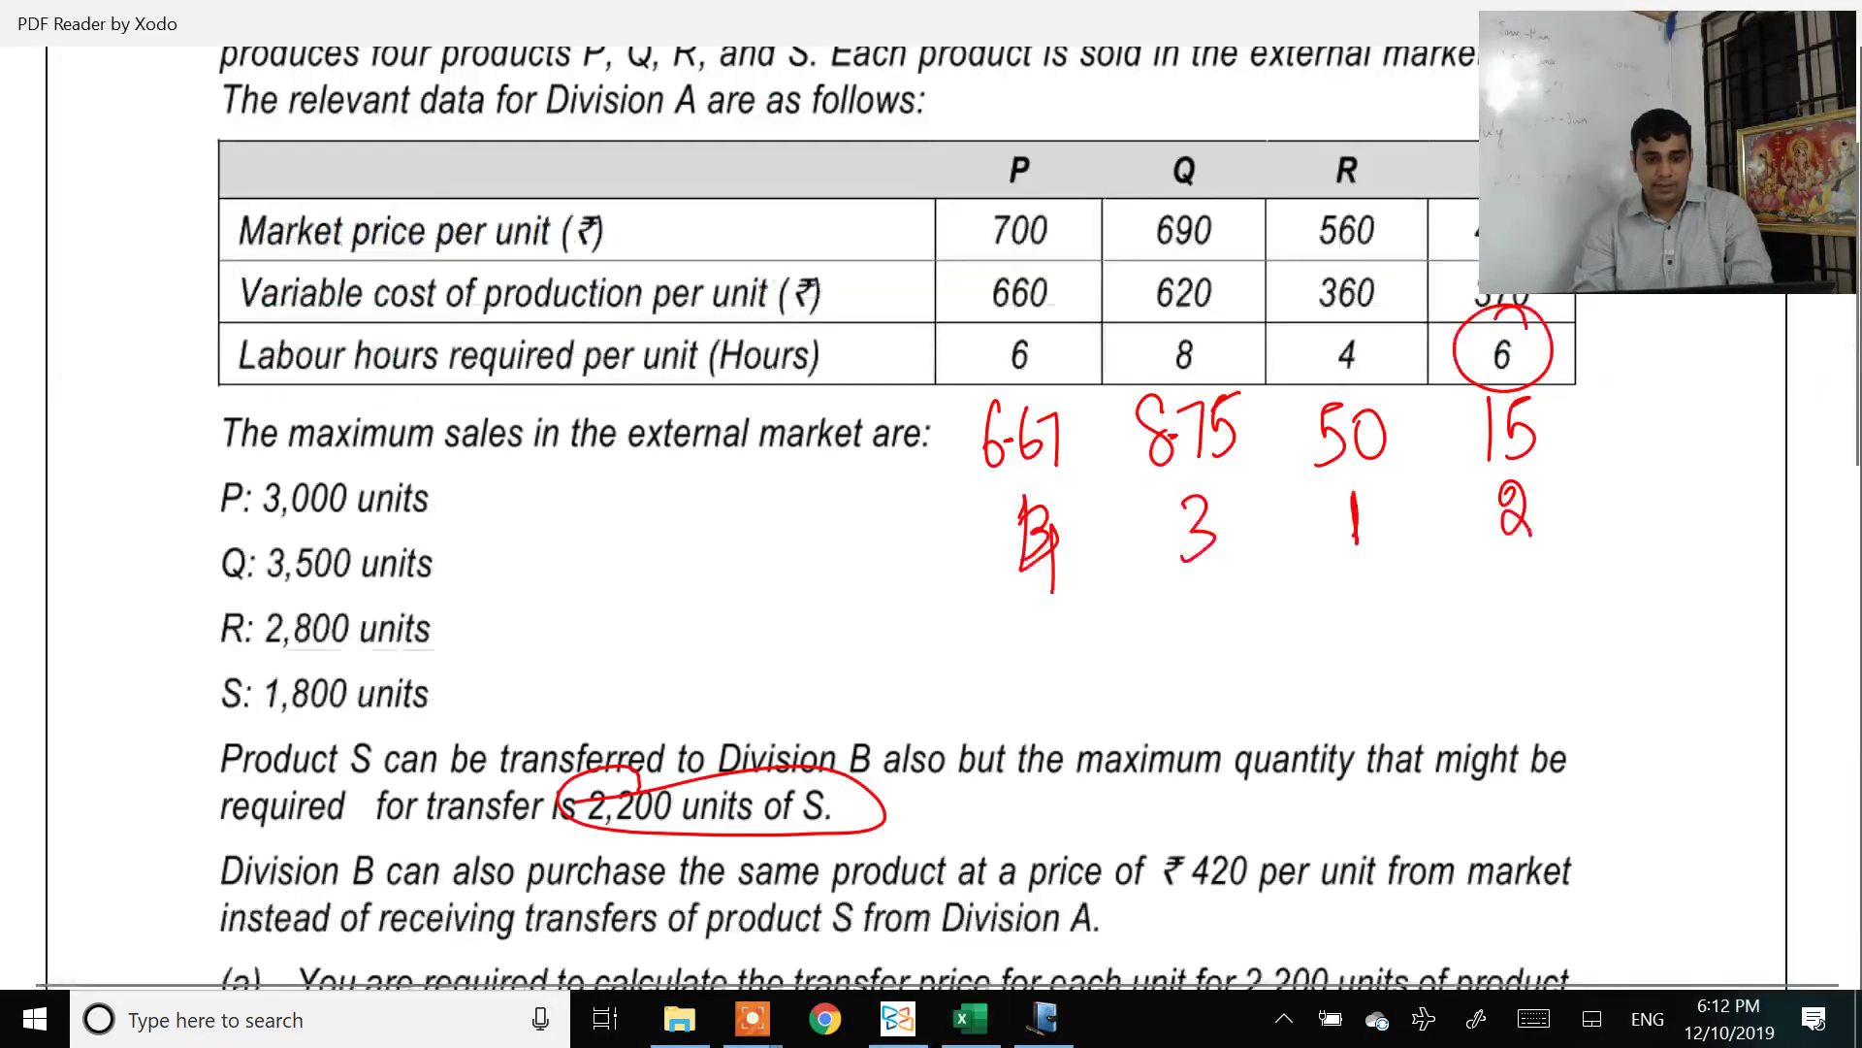
key("alt+Tab")
type("2800")
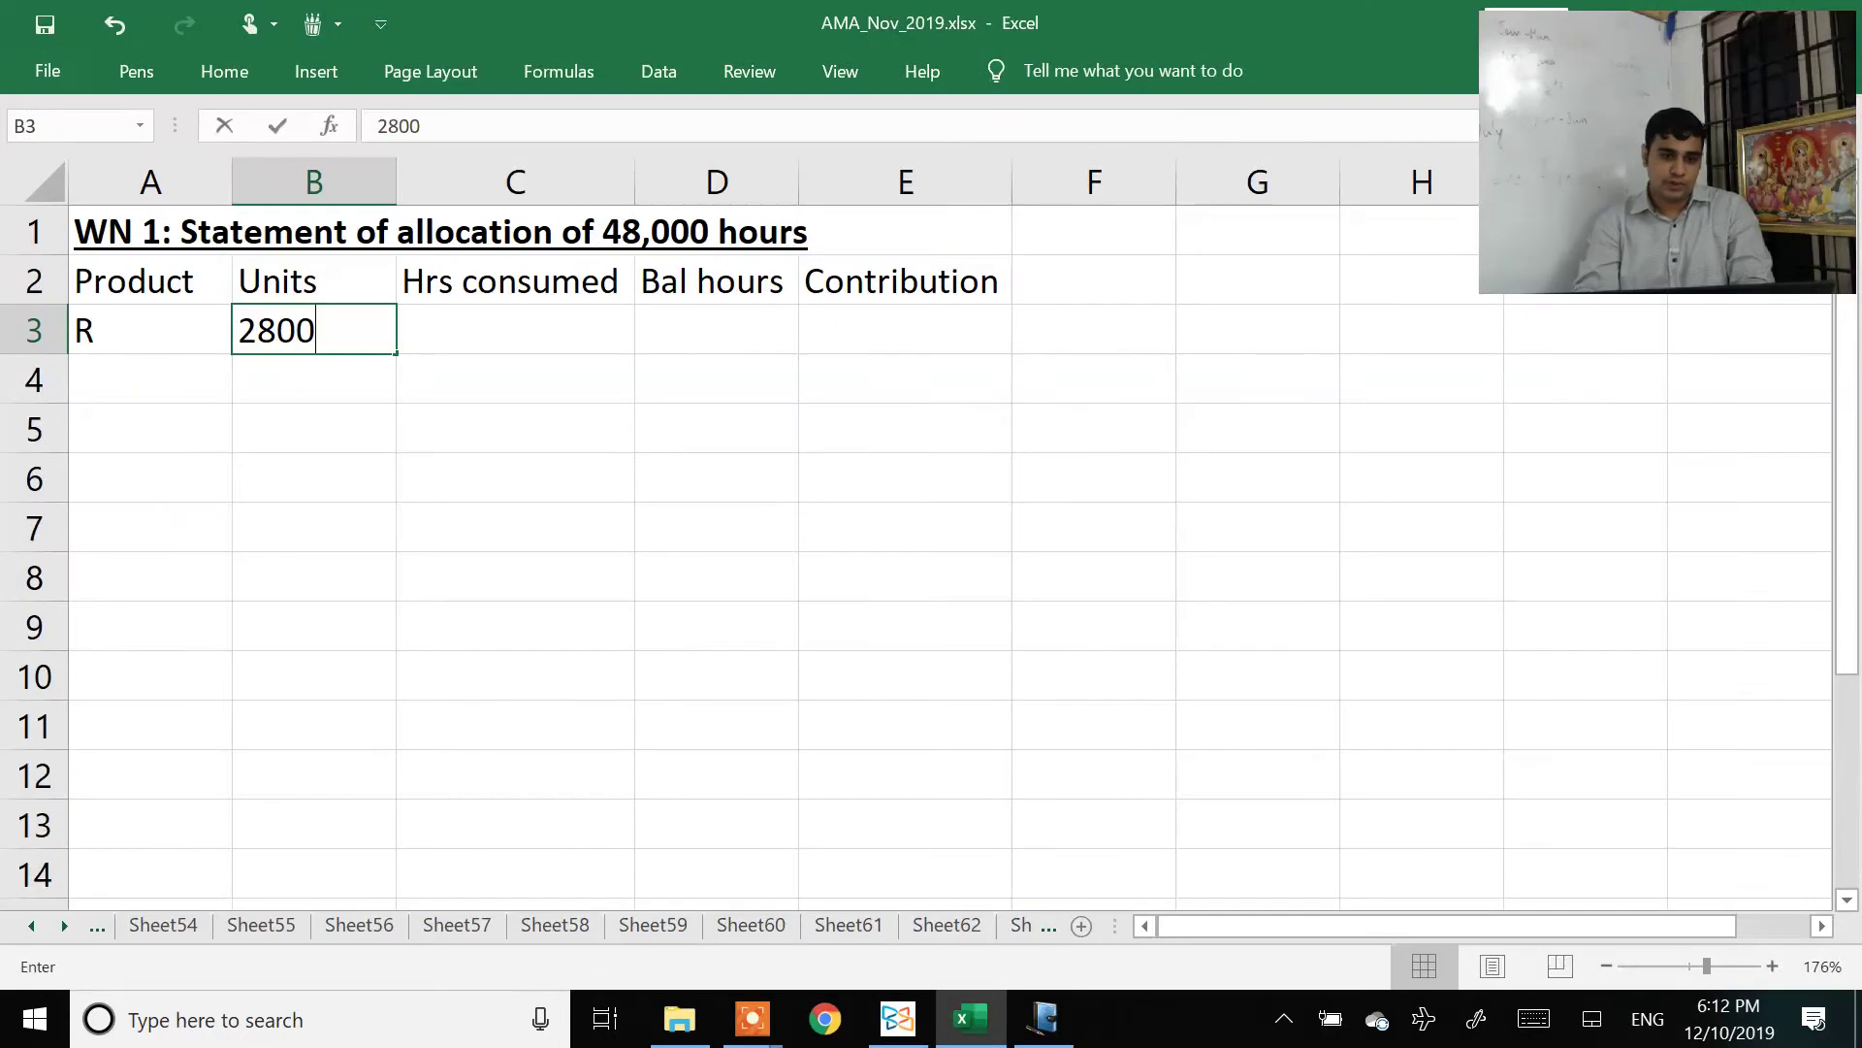
key("Tab")
Step: Calculate product R's hours consumed in C3 as its units multiplied by 4 labour hours
key("alt+Tab")
key("alt+Tab")
type("=")
key("Left")
type("*4")
key("Return")
Step: Calculate the balance hours in D3 as 48000 minus product R's hours consumed
key("Right")
key("Up")
type("=48000")
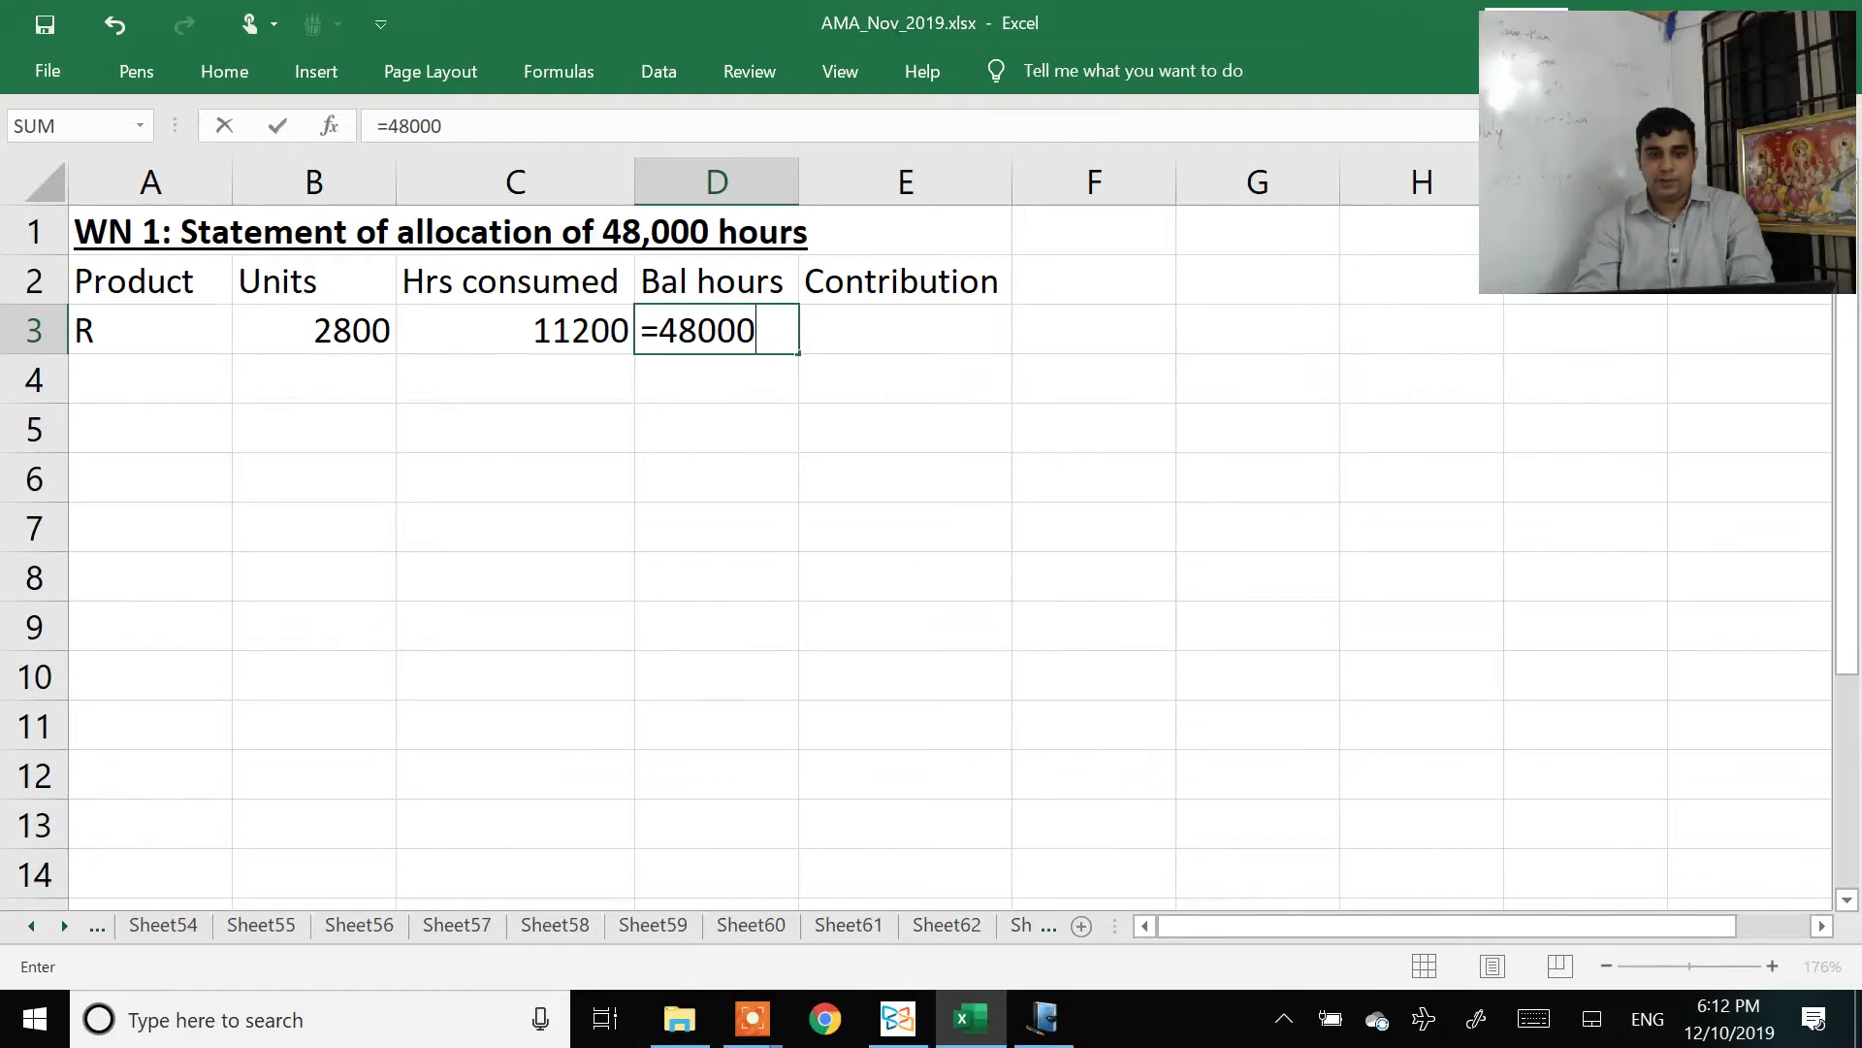
type("-")
key("Left")
key("Return")
Step: Calculate product R's contribution in E3 as its units multiplied by 200, checking the unit figures in the PDF
key("Right")
key("Up")
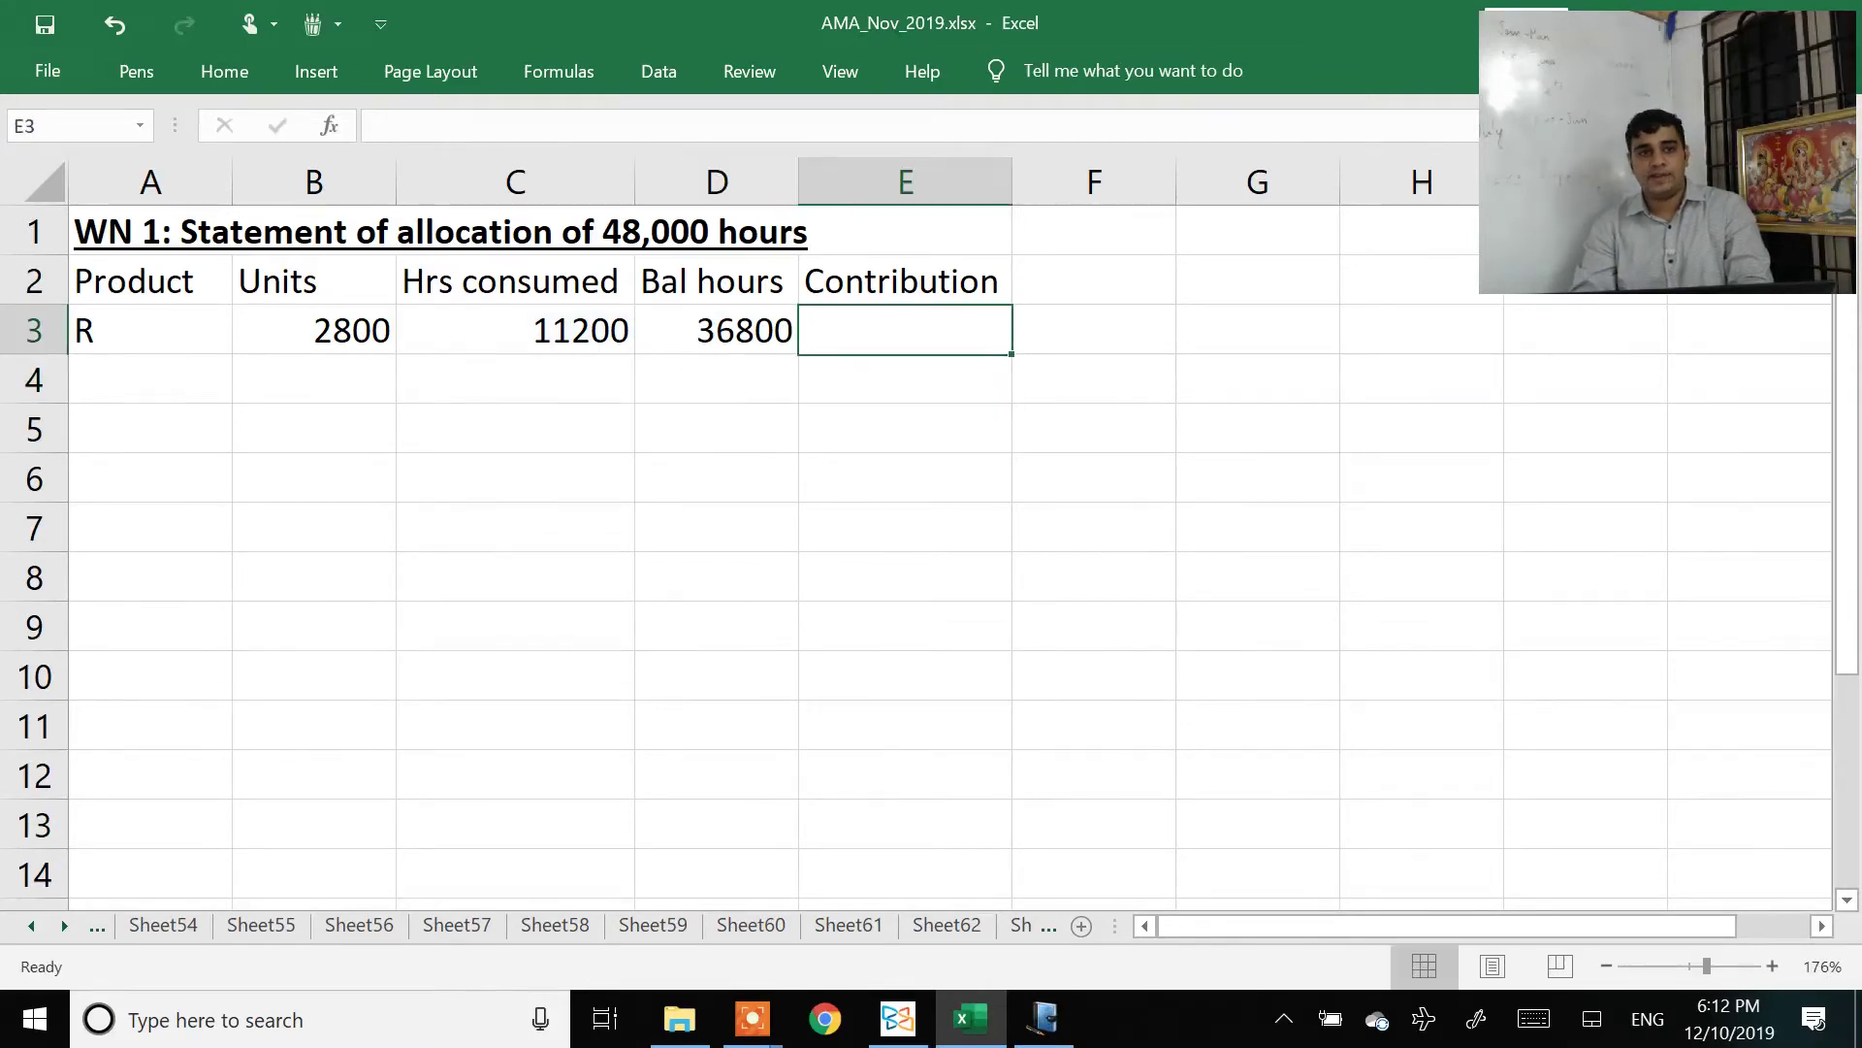
type("=")
key("Left")
key("Left")
key("Left")
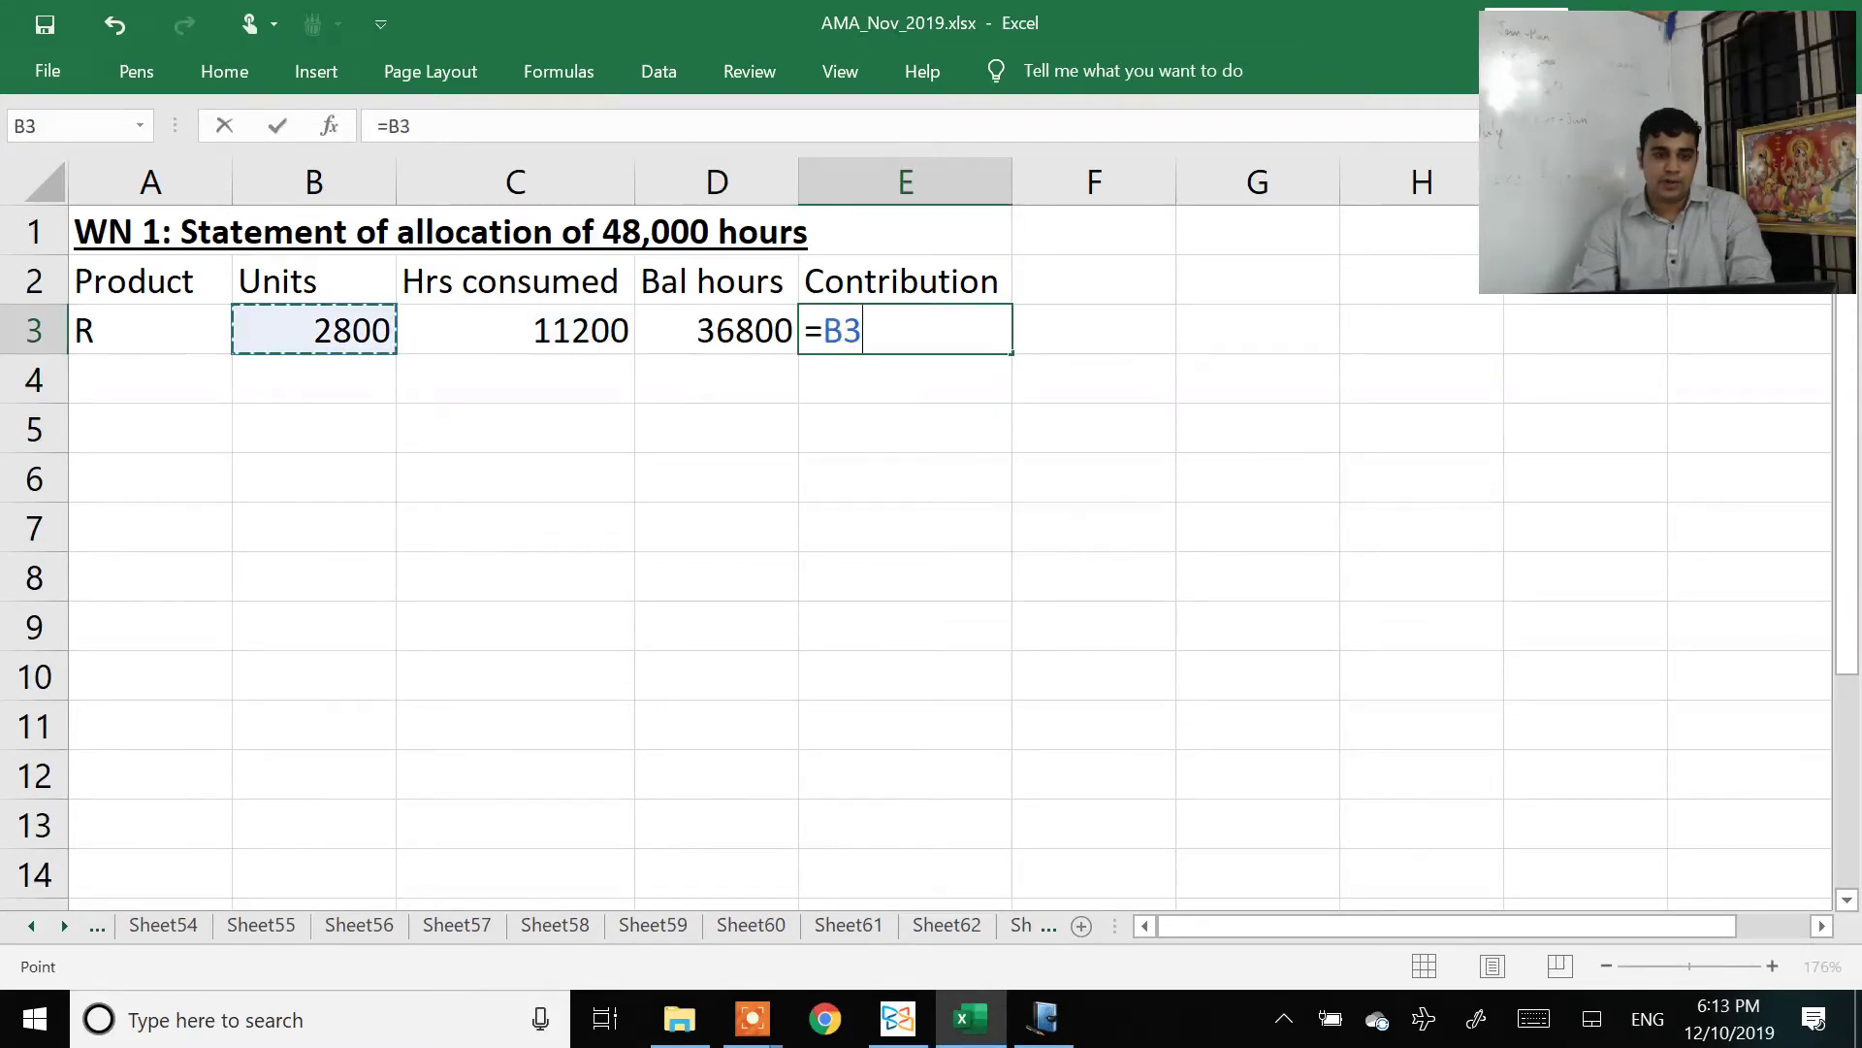
type("*")
key("alt+Tab")
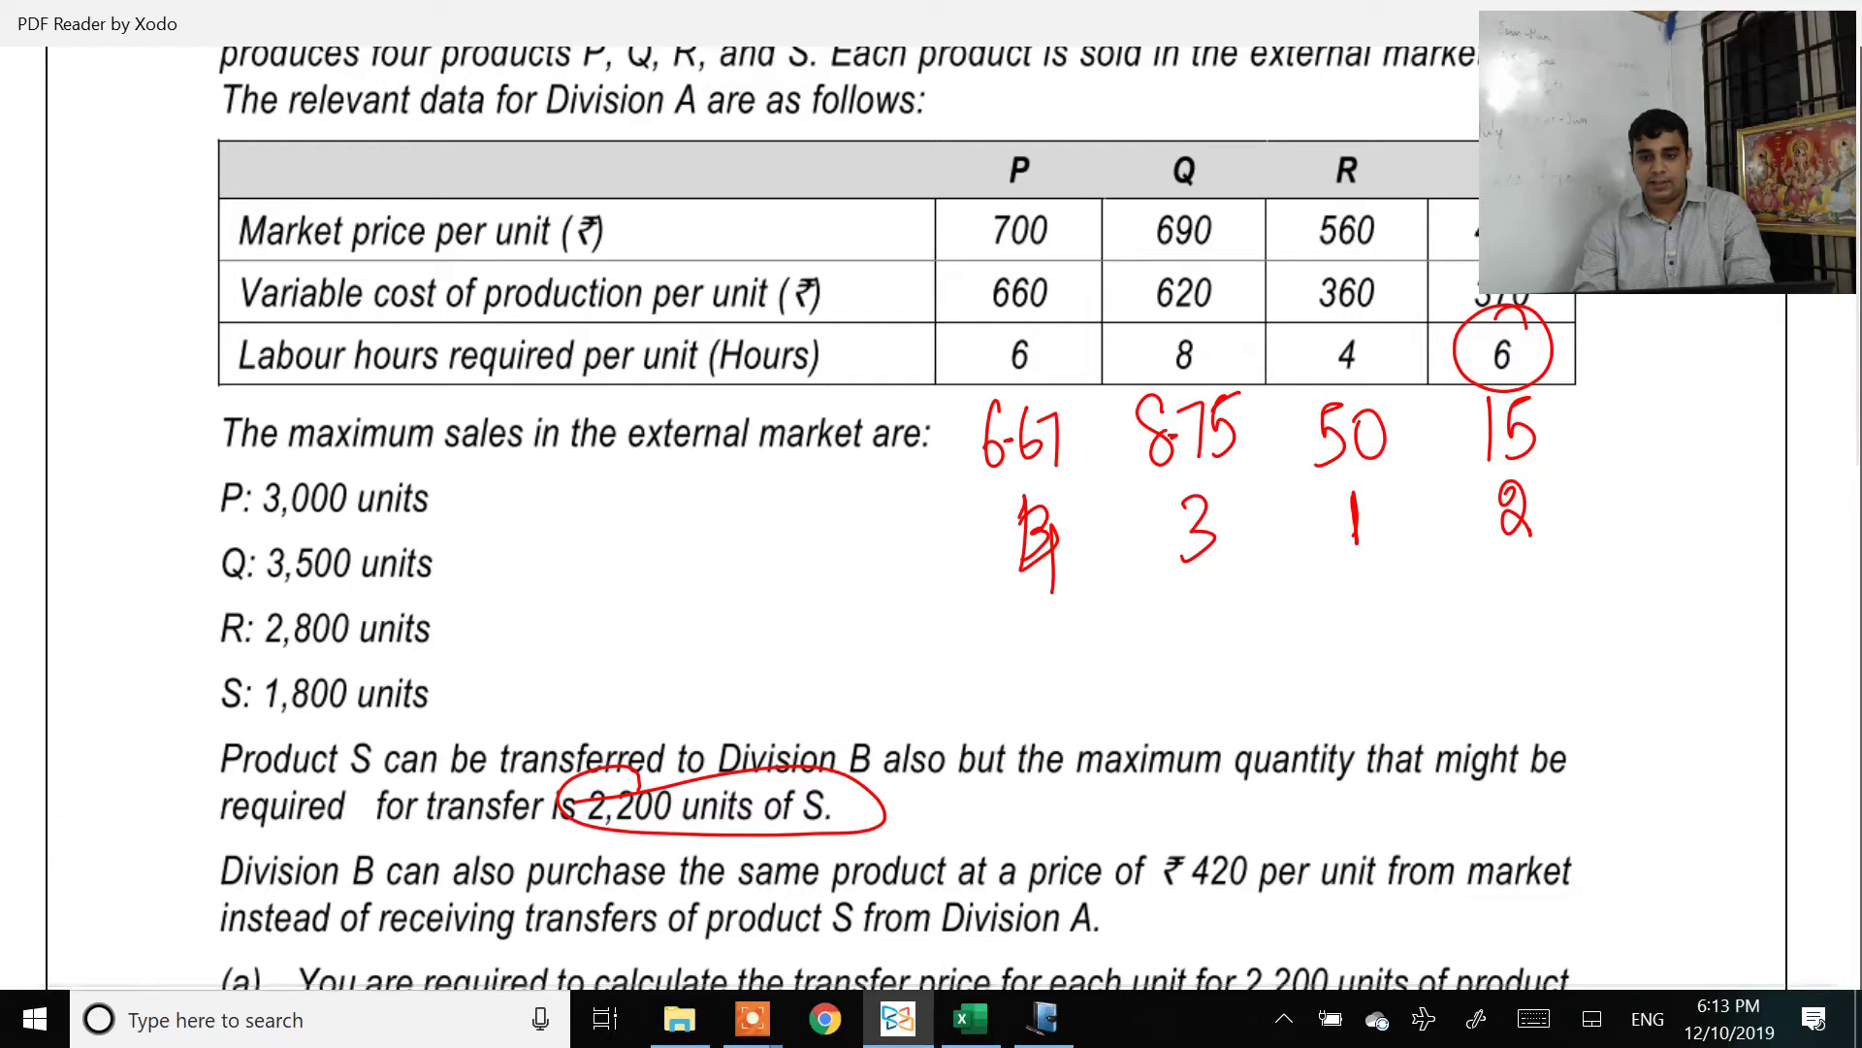
key("alt+Tab")
type("200")
key("Return")
Step: Enter product S in row 4 with its maximum external sales of 1800 units from the PDF question
left_click(314, 378)
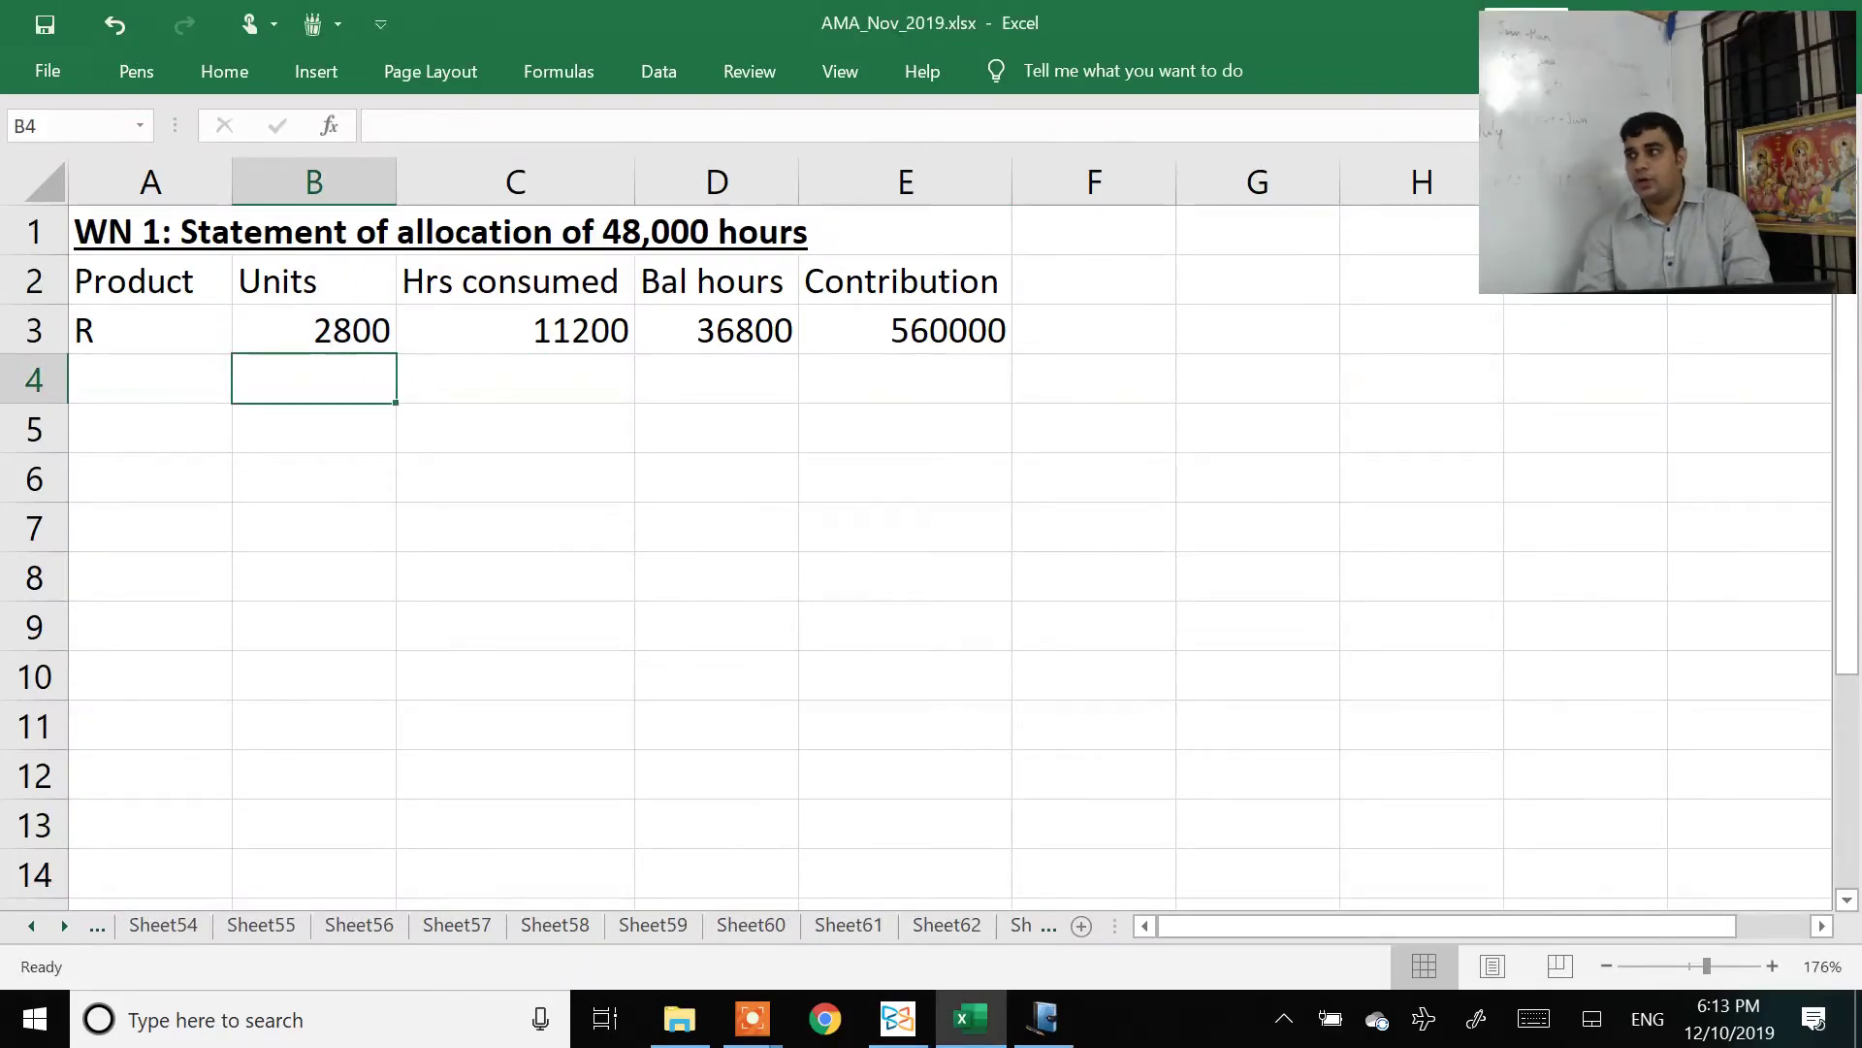
left_click(150, 379)
key("alt+Tab")
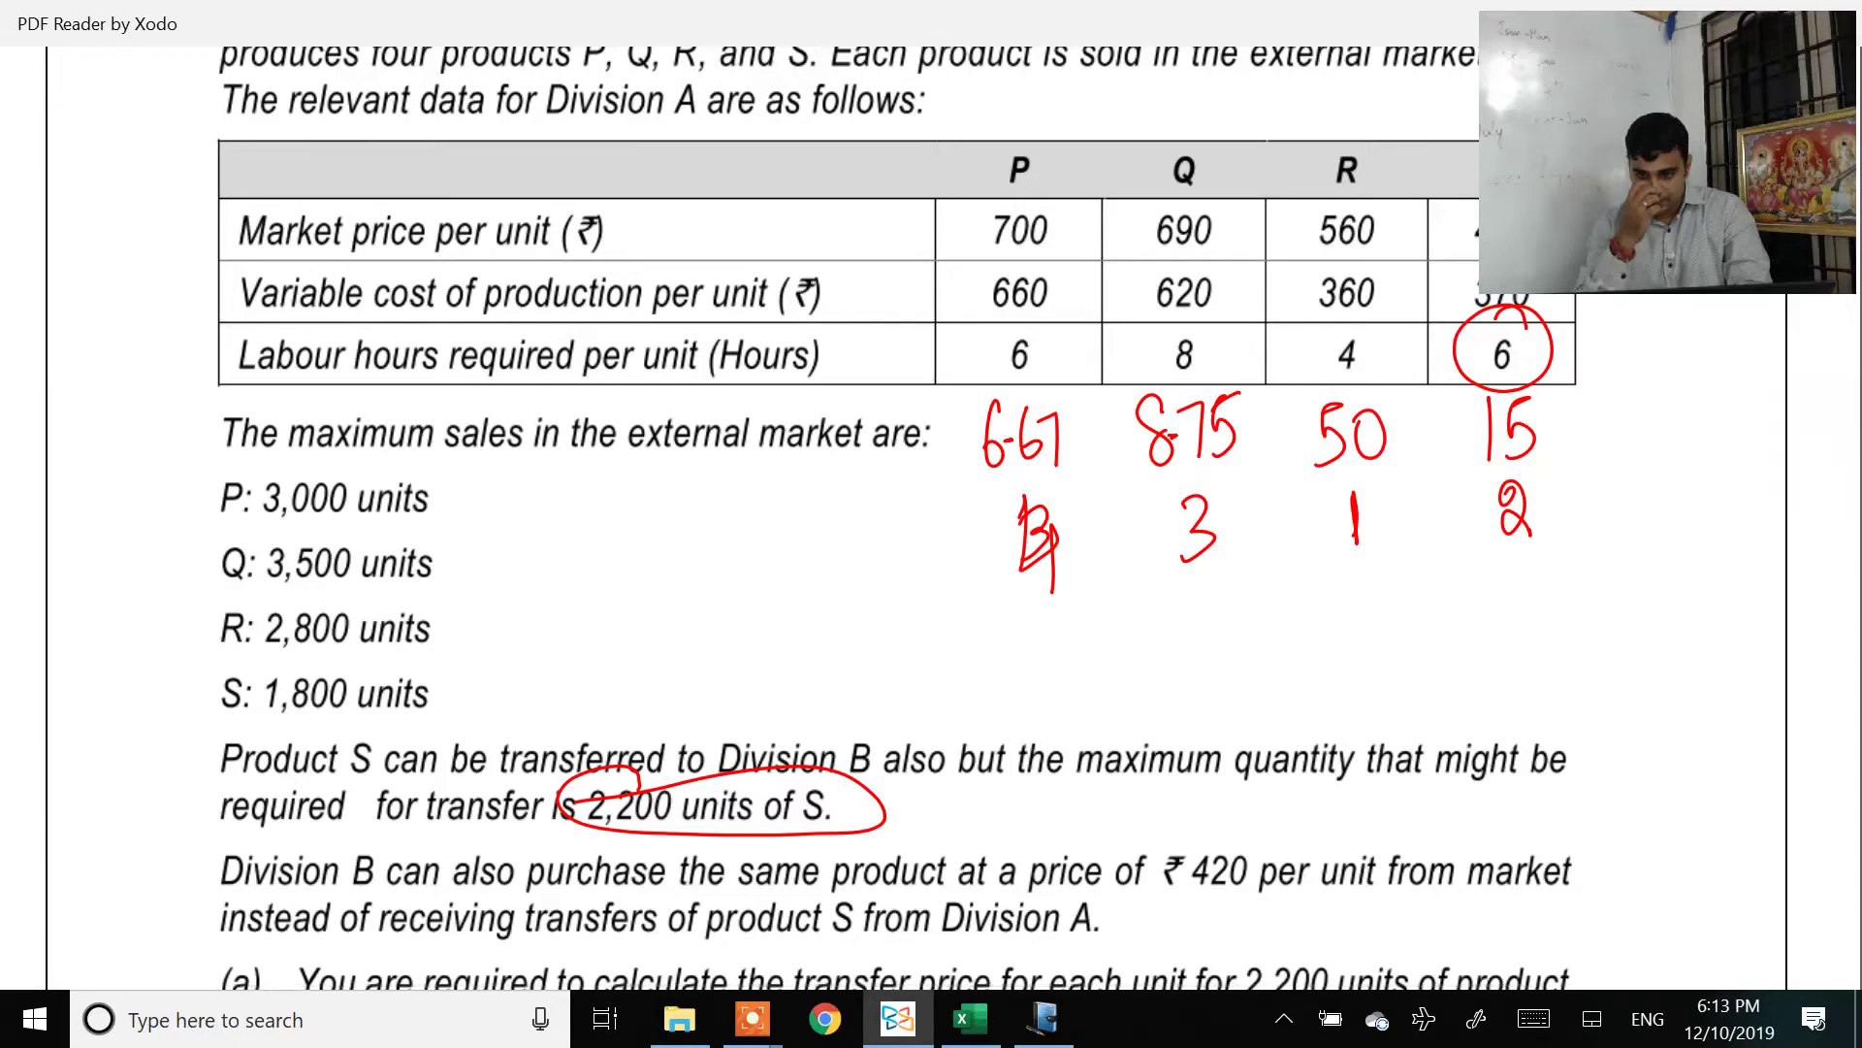
key("alt+Tab")
type("S")
key("Tab")
key("alt+Tab")
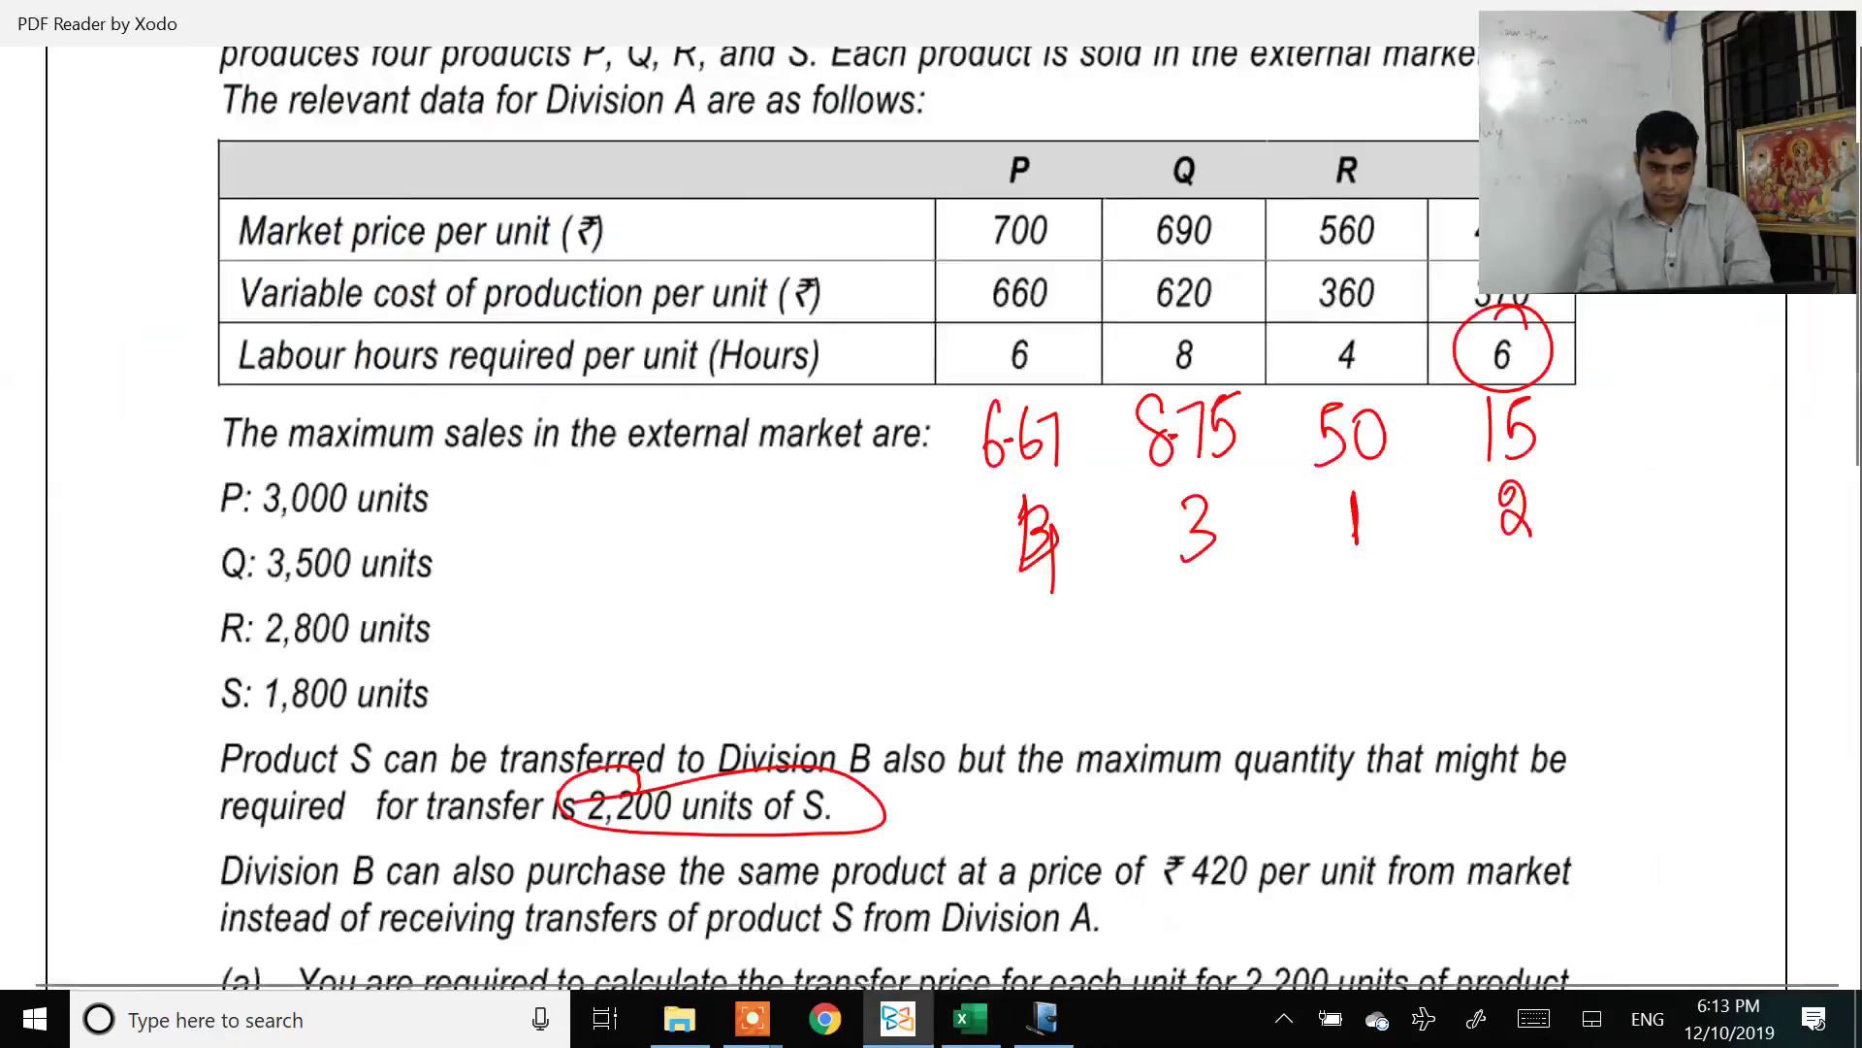
key("alt+Tab")
type("1800")
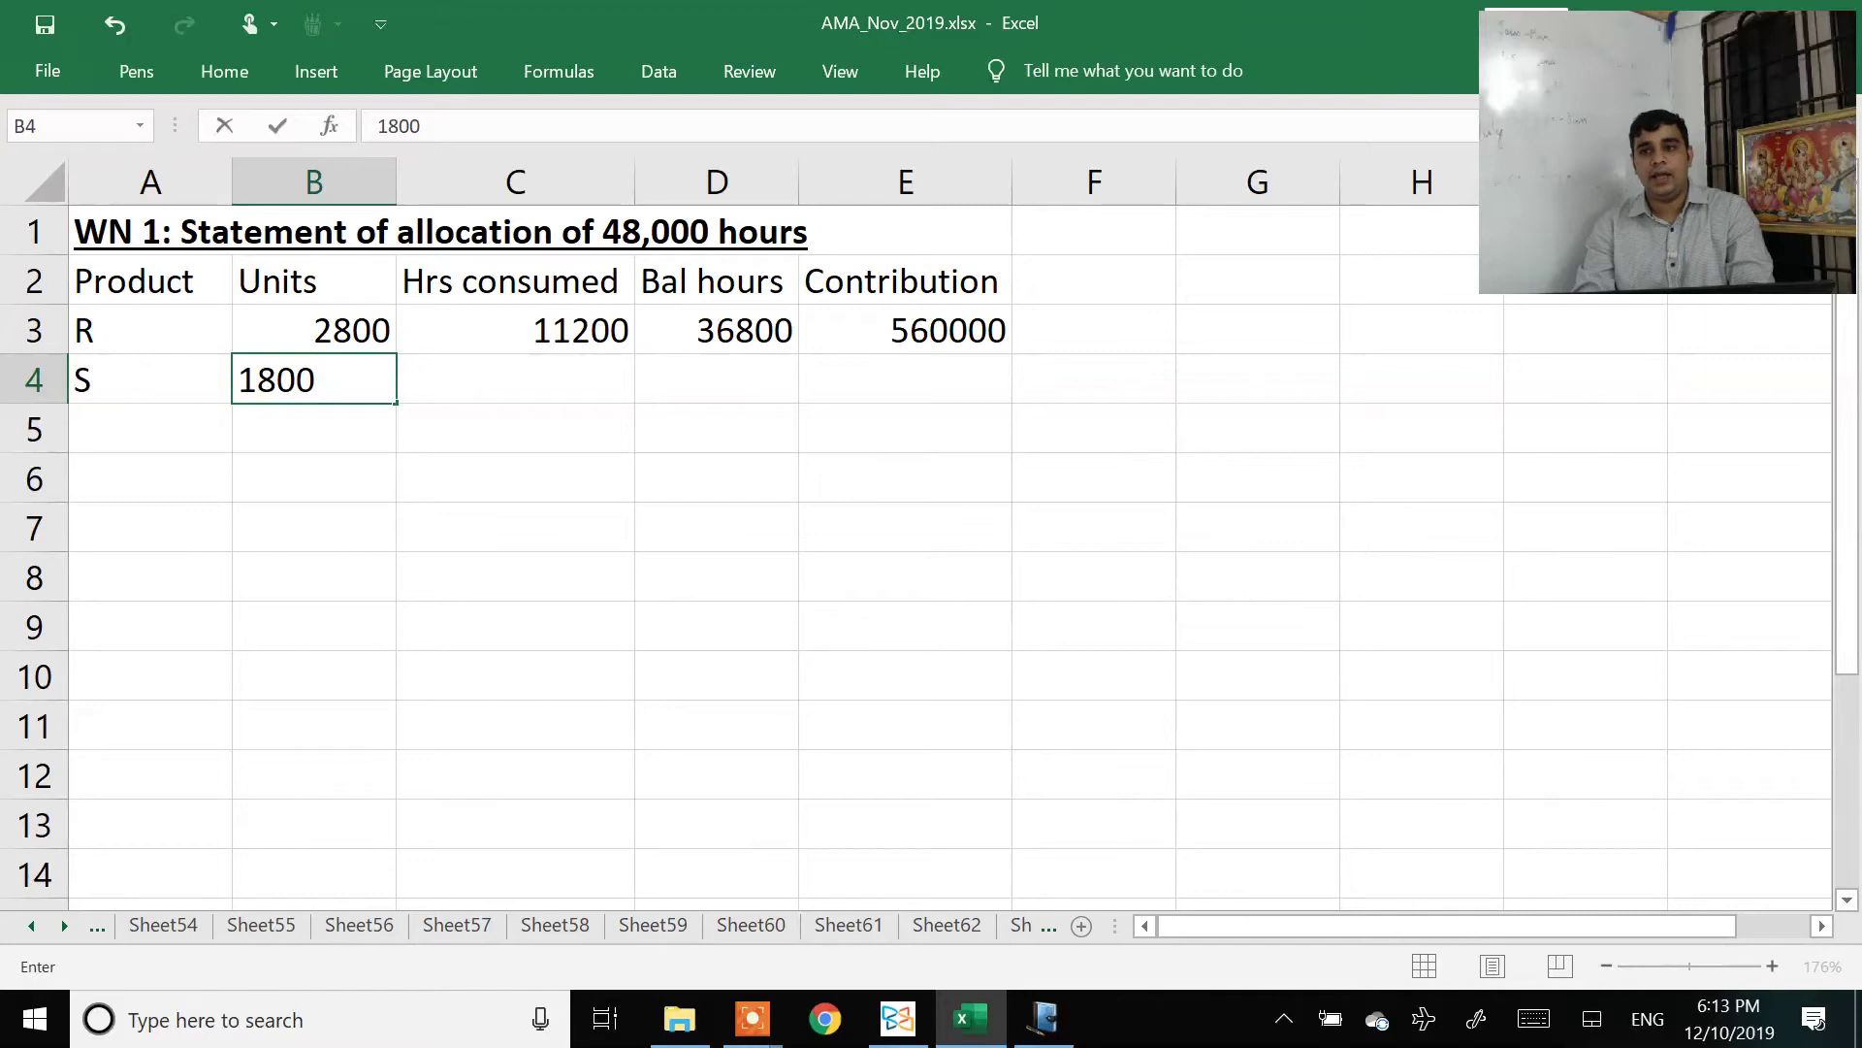
key("Tab")
Step: Calculate product S's hours consumed in C4 as its units multiplied by 6 labour hours
key("alt+Tab")
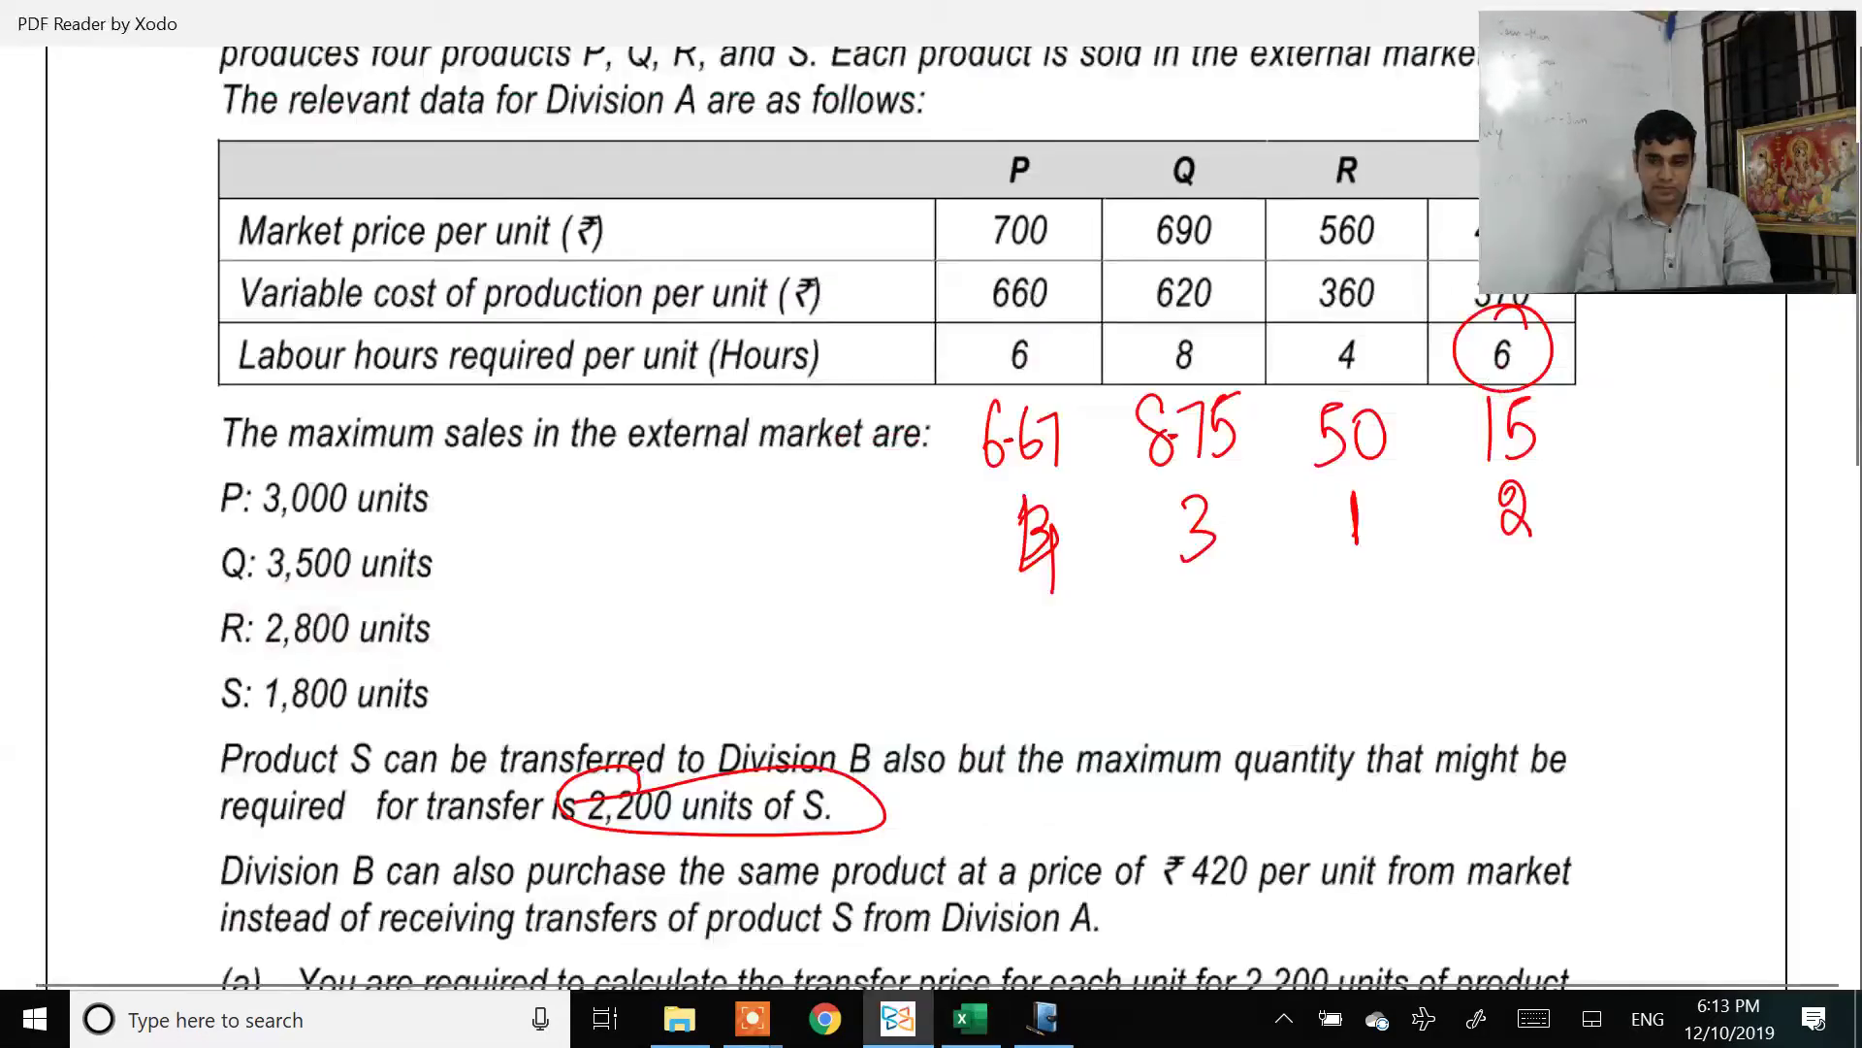
key("alt+Tab")
type("=")
key("Left")
type("*6")
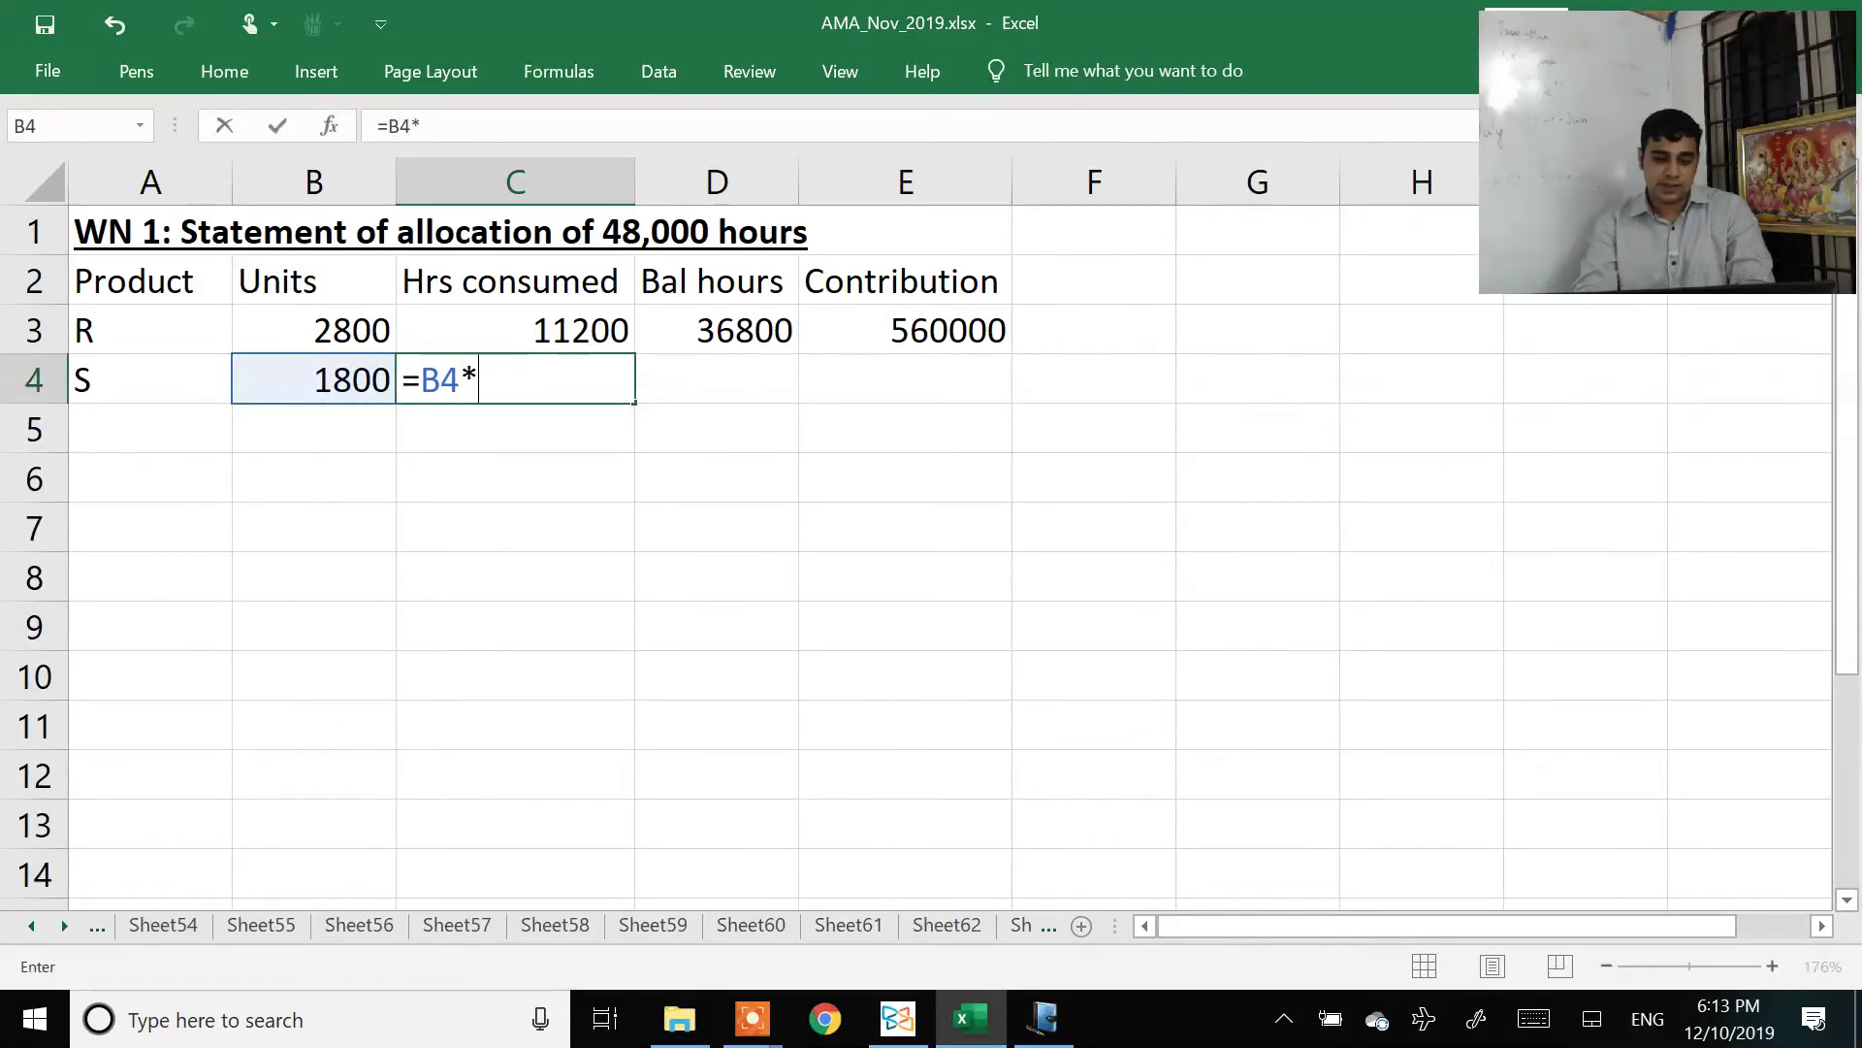
key("Return")
Step: Calculate the balance hours in D4 as the previous balance in D3 minus product S's hours consumed
key("Right")
key("Up")
type("=")
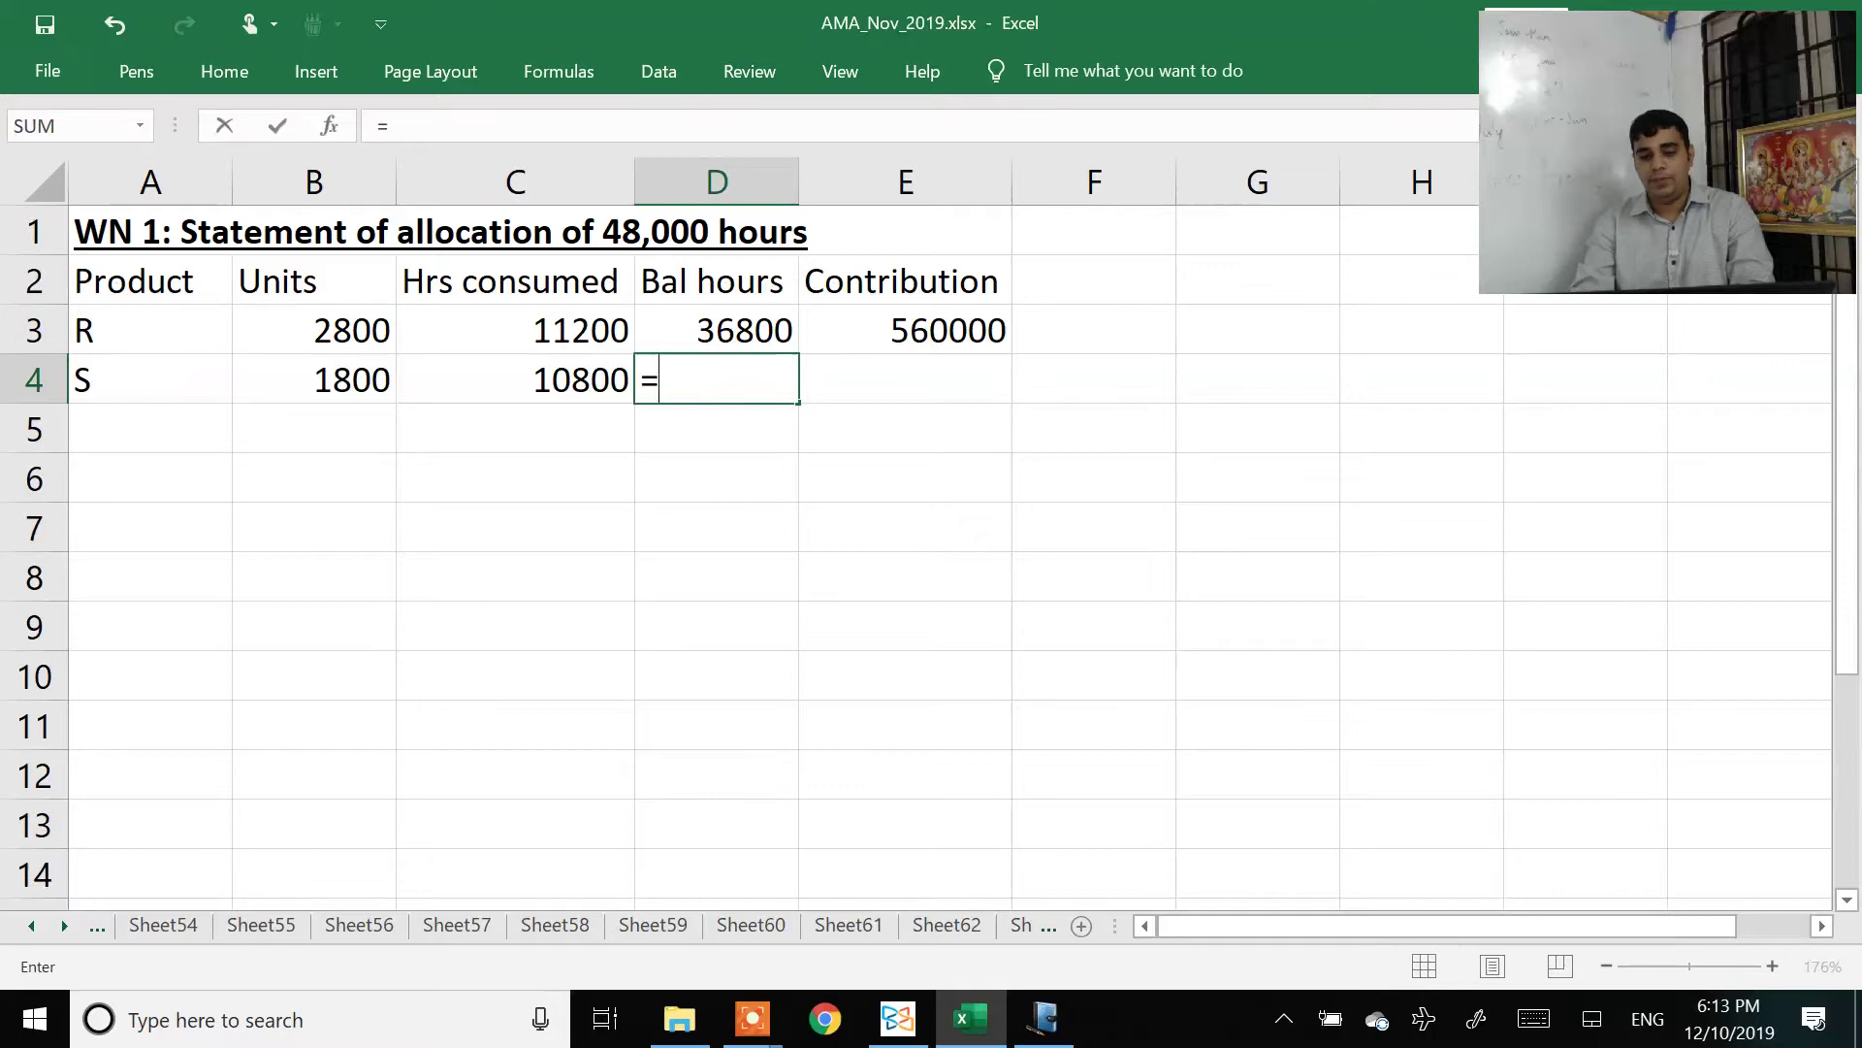
key("Up")
type("-")
key("Left")
key("Return")
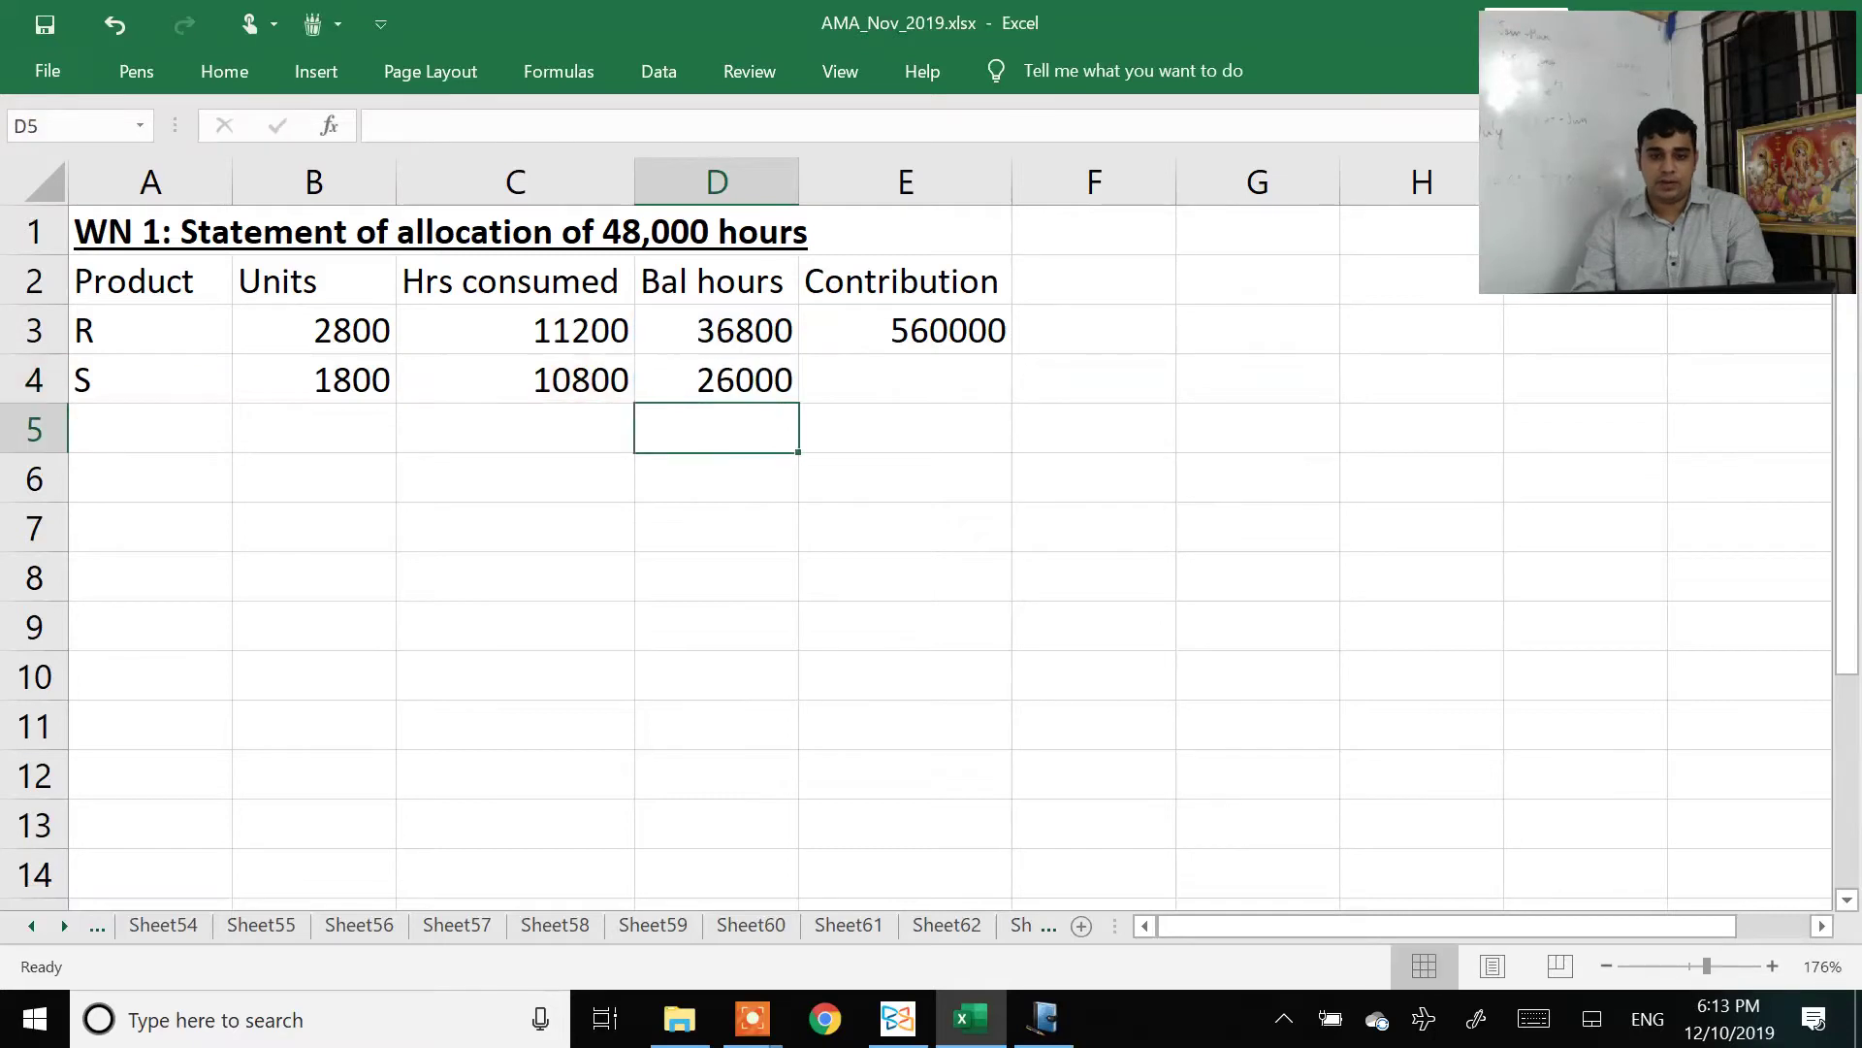
Step: Calculate product S's contribution in E4 as its units multiplied by 90, checking price and variable cost in the PDF
key("Right")
key("Up")
type("=")
key("Left")
key("Left")
key("Left")
type("*")
key("alt+Tab")
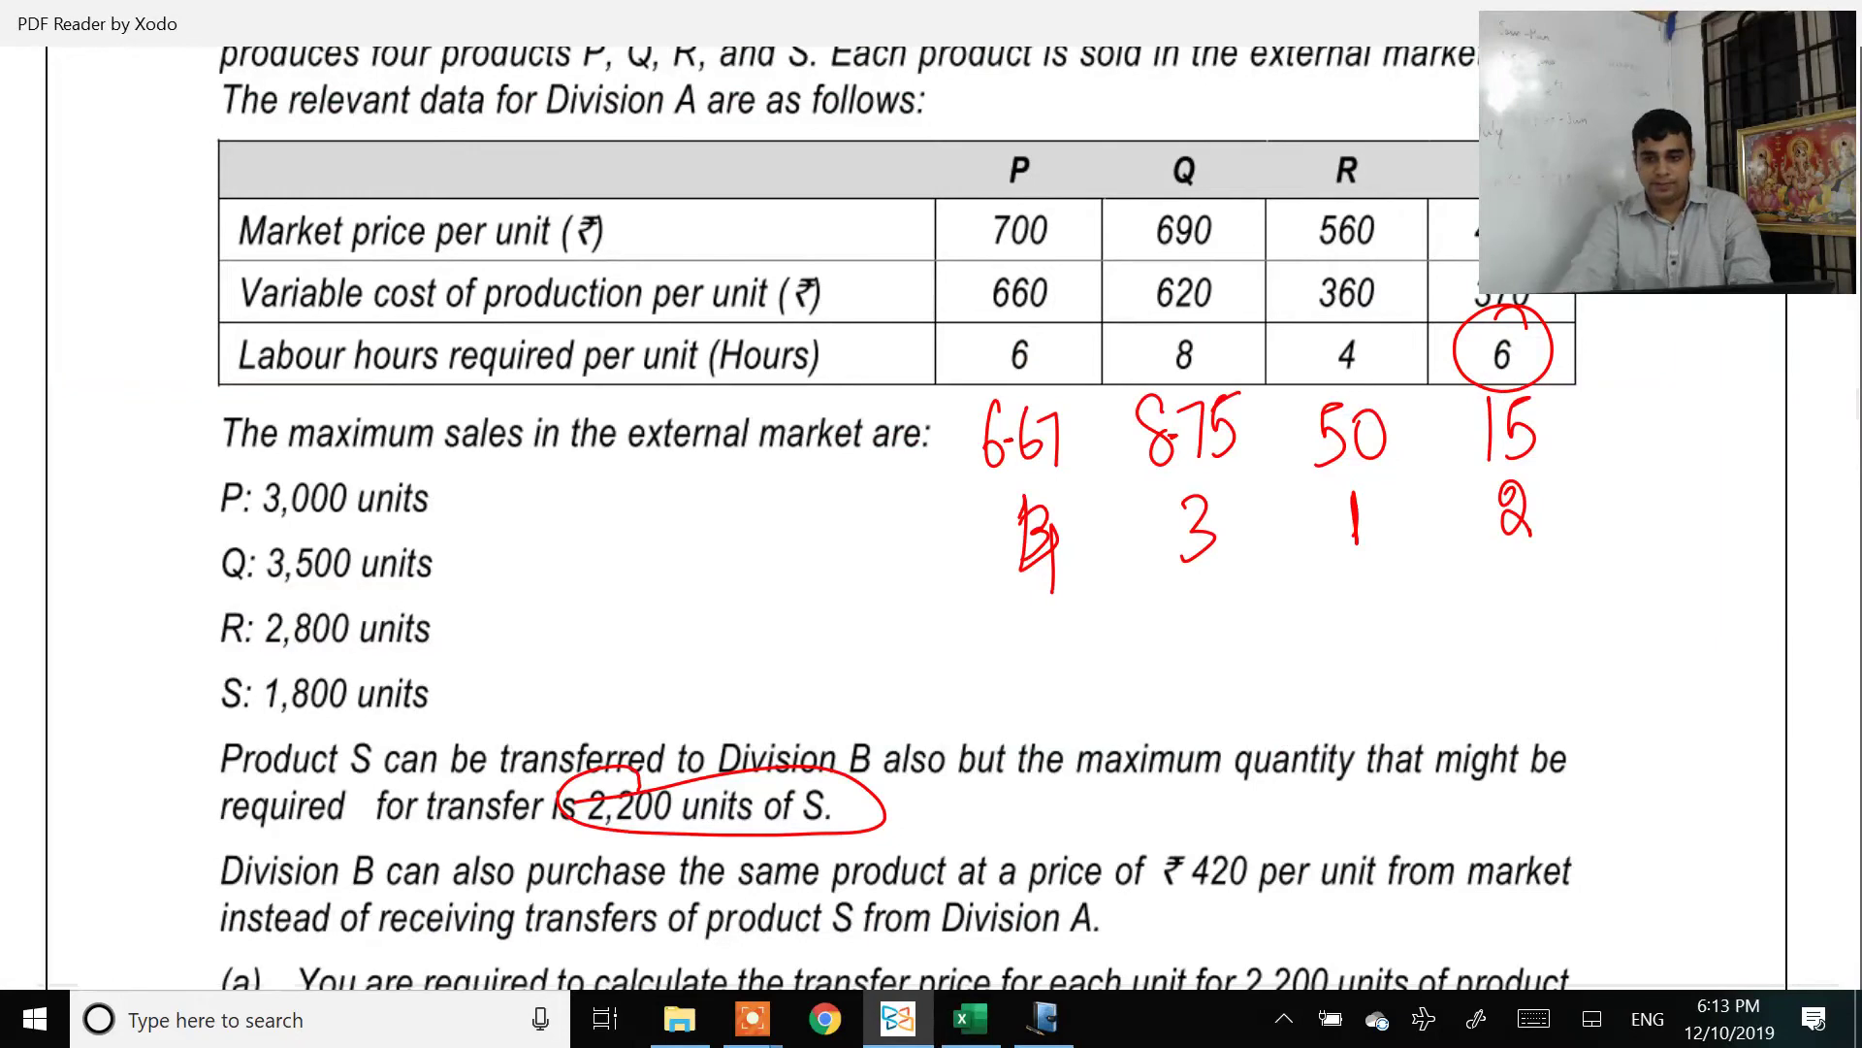
scroll(931, 514, "up", 1)
scroll(931, 514, "up", 2)
key("alt+Tab")
type("90")
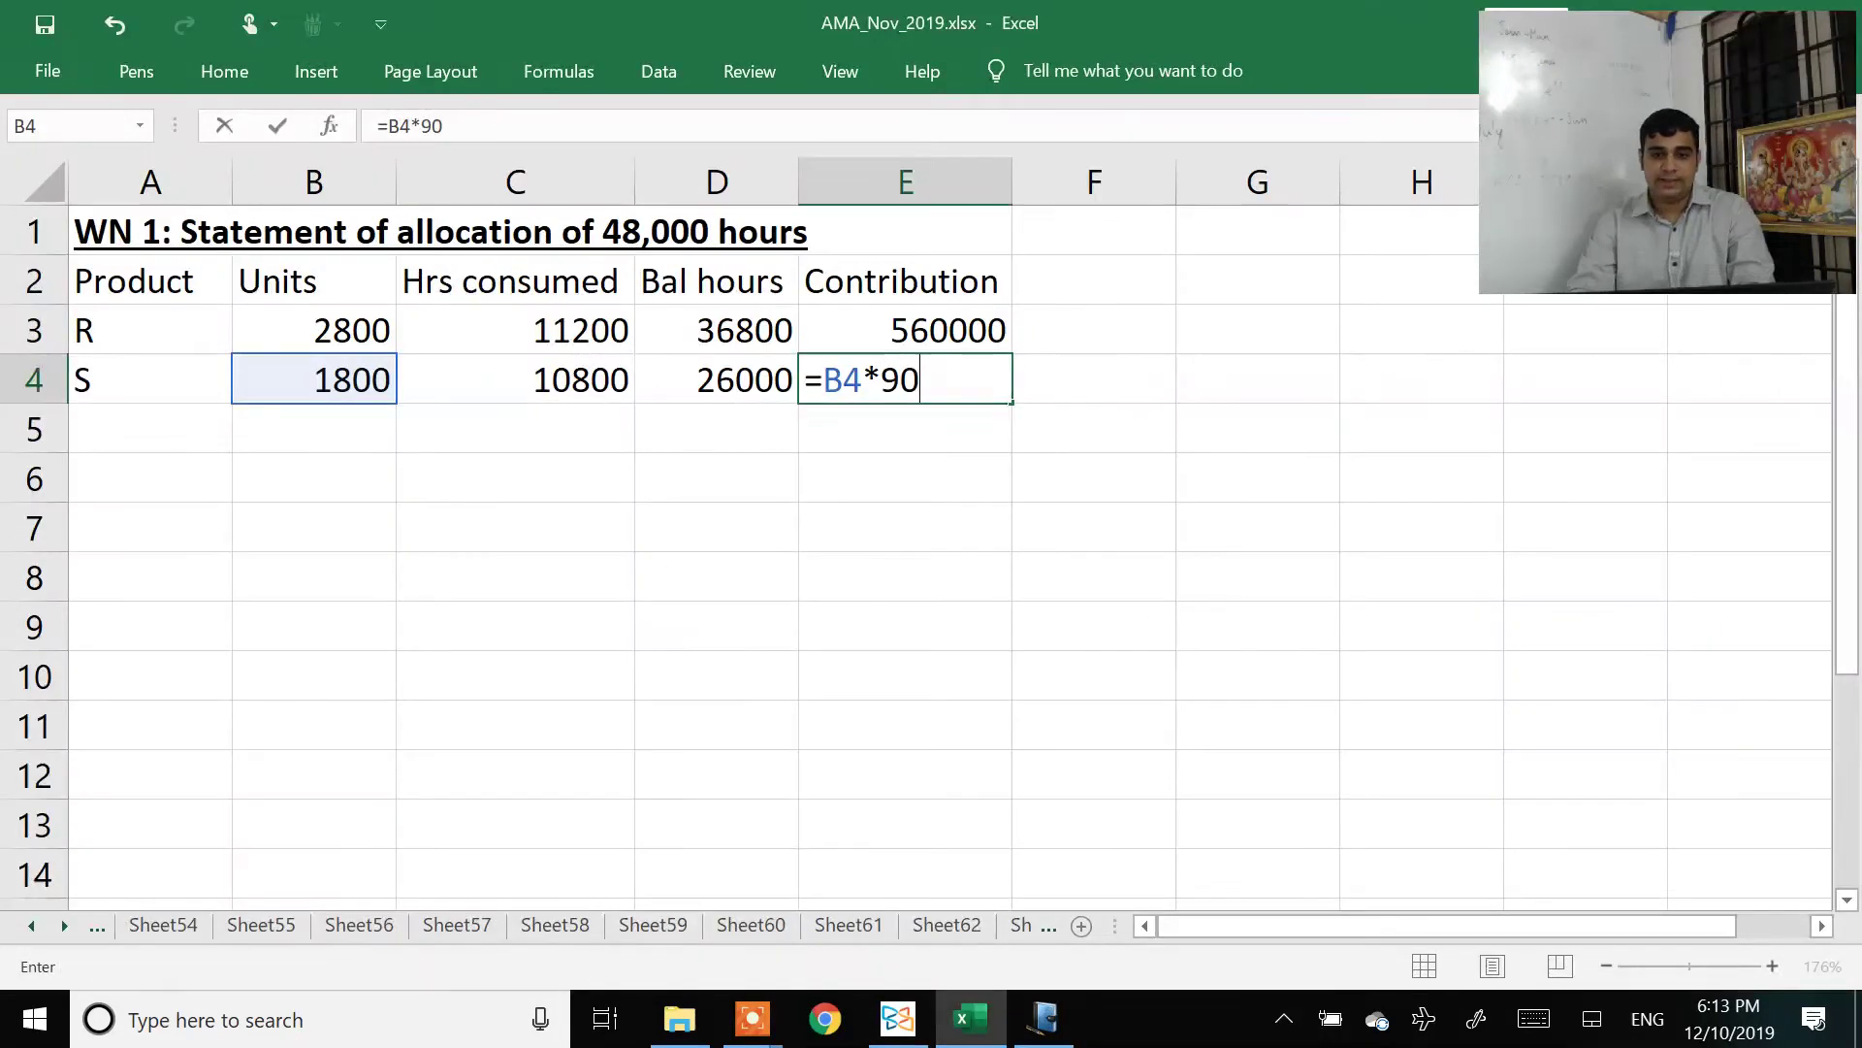
key("Return")
Step: Enter product Q in row 5 with its maximum external sales of 3500 units from the PDF question
key("Left")
key("Left")
key("Left")
key("Left")
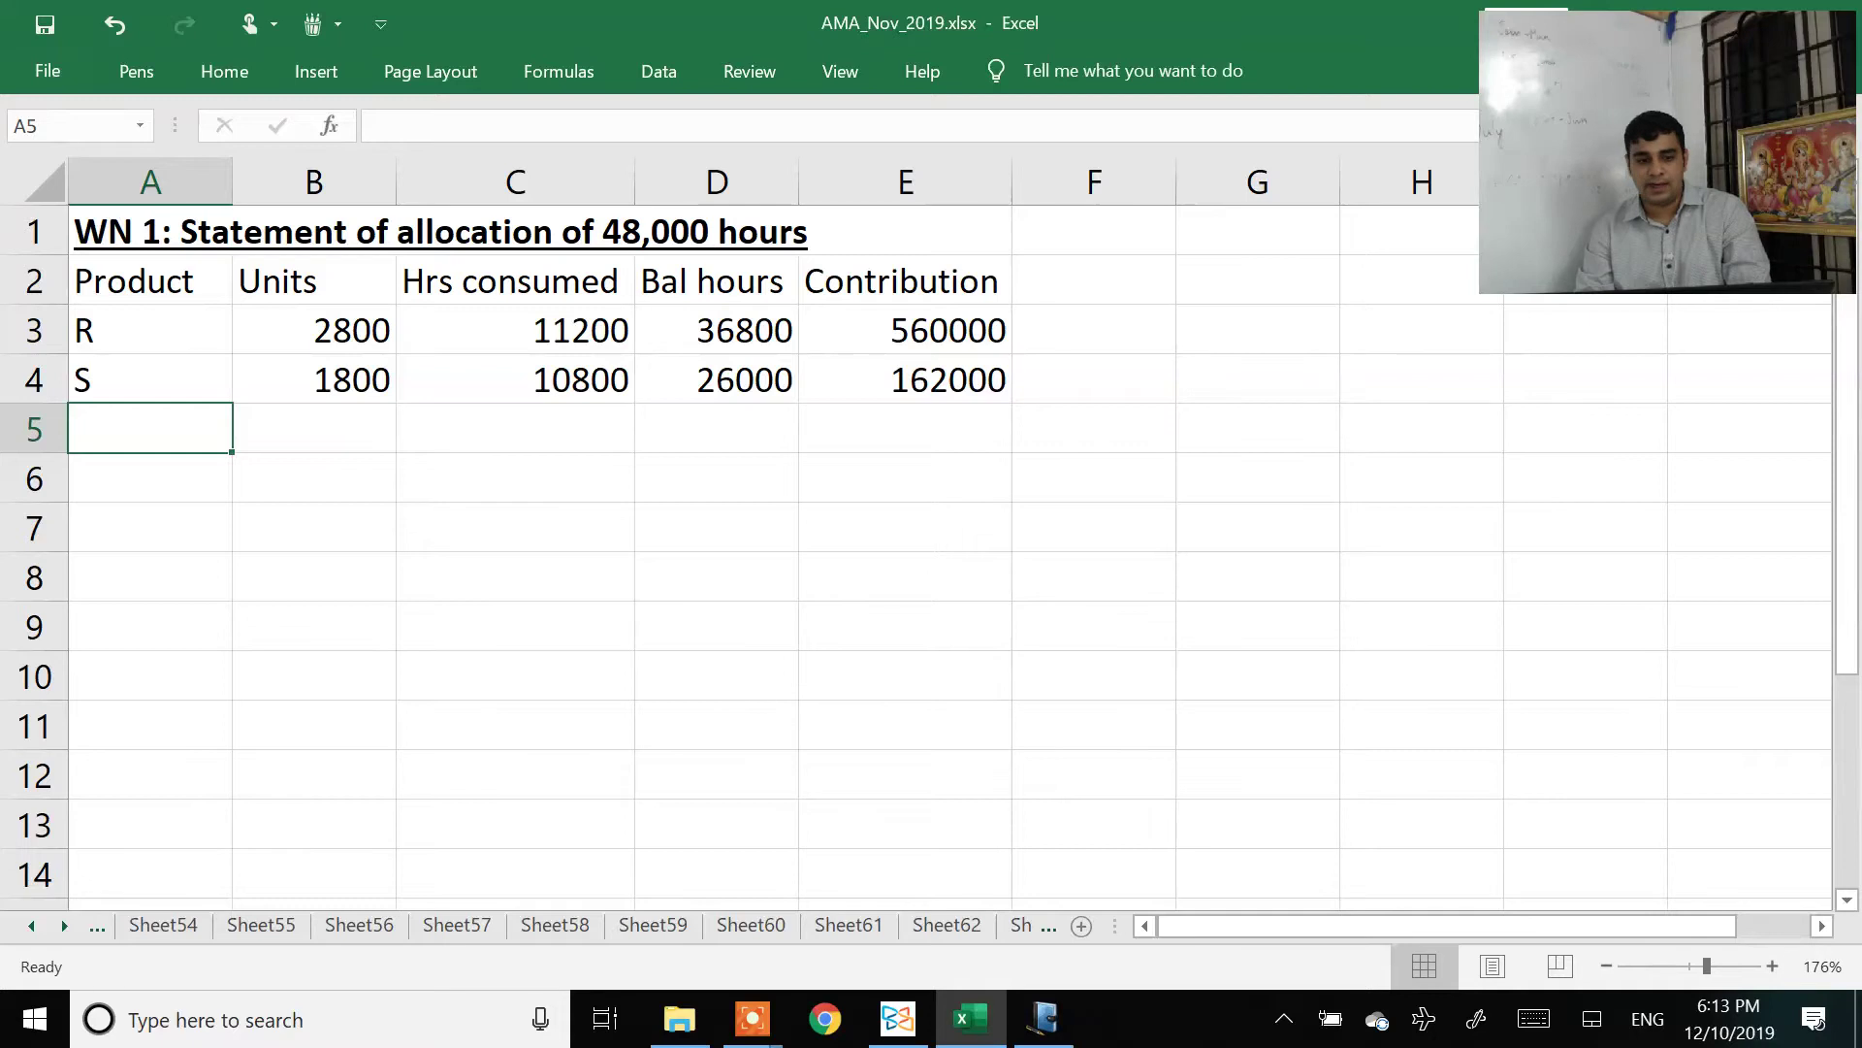
key("alt+Tab")
key("alt+Tab")
type("Q")
key("alt+Tab")
key("alt+Tab")
key("Tab")
type("3500")
key("ctrl+Return")
Step: Calculate product Q's hours consumed in C5 as its units multiplied by 8 labour hours
left_click(515, 480)
key("alt+Tab")
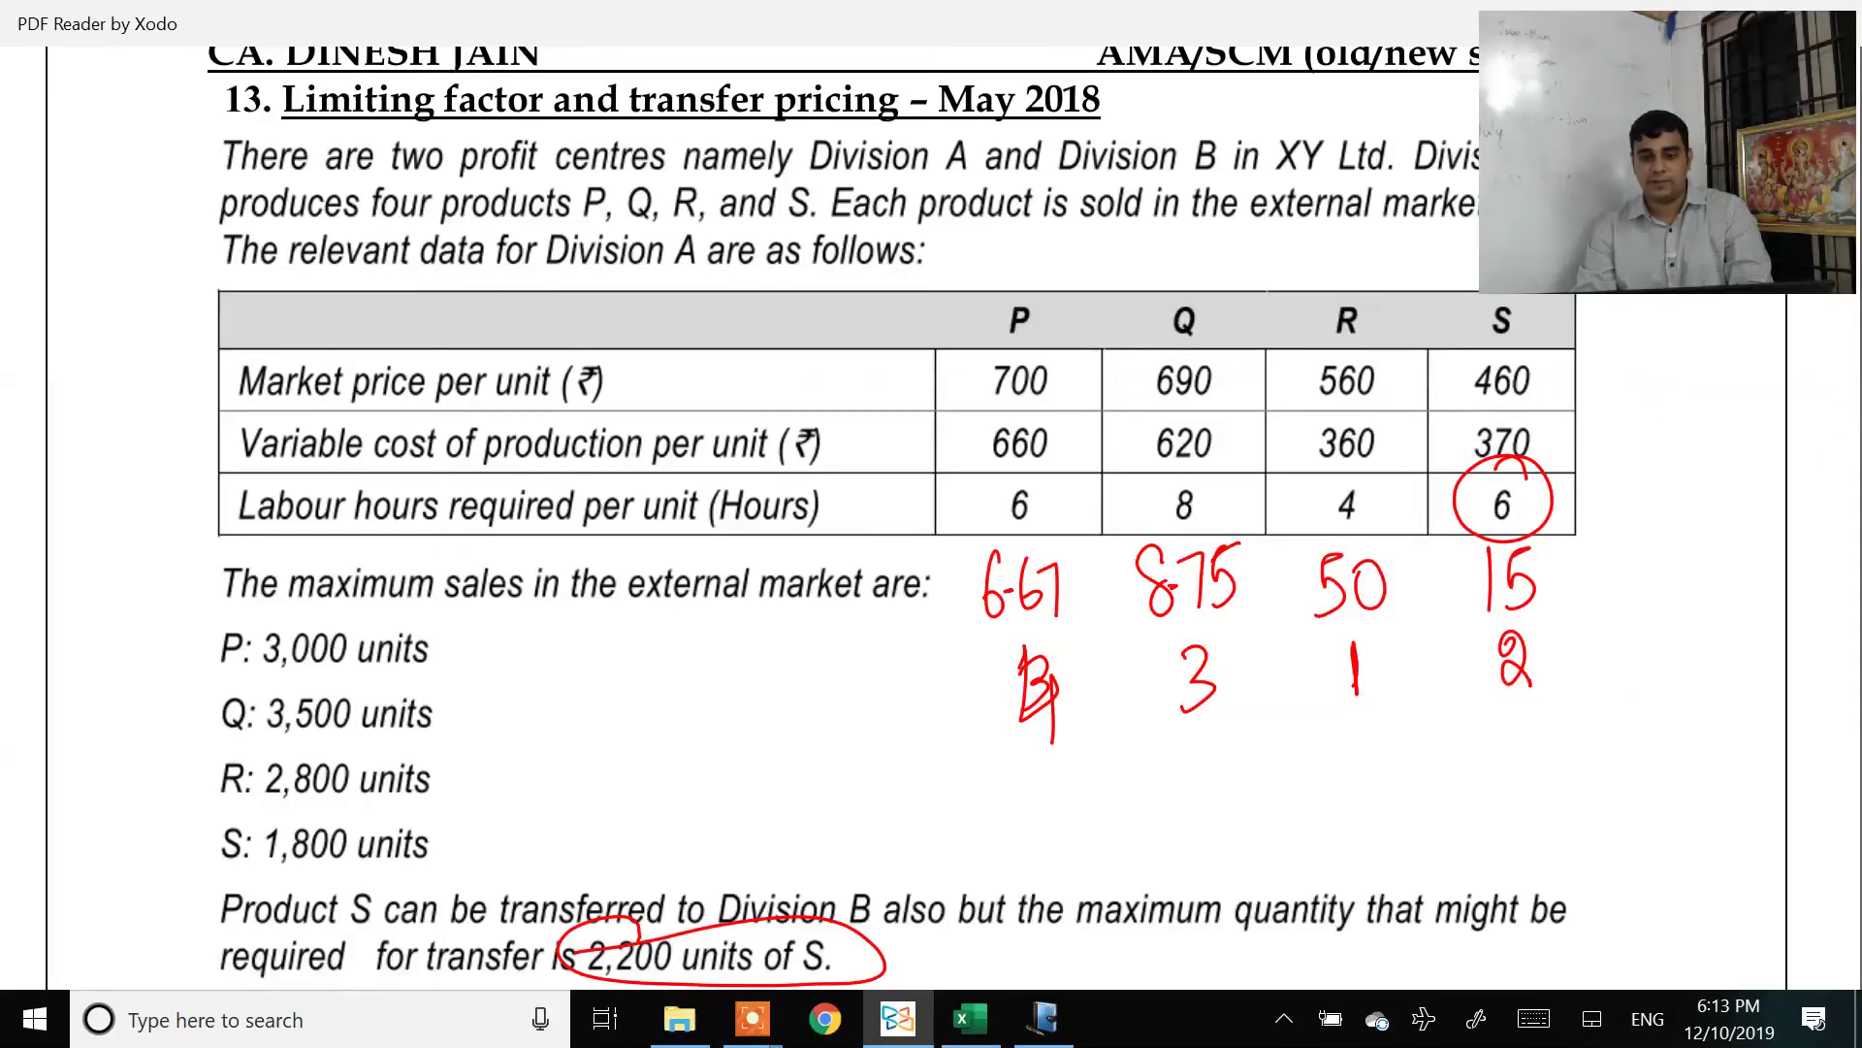
key("alt+Tab")
type("=")
key("Left")
type("*")
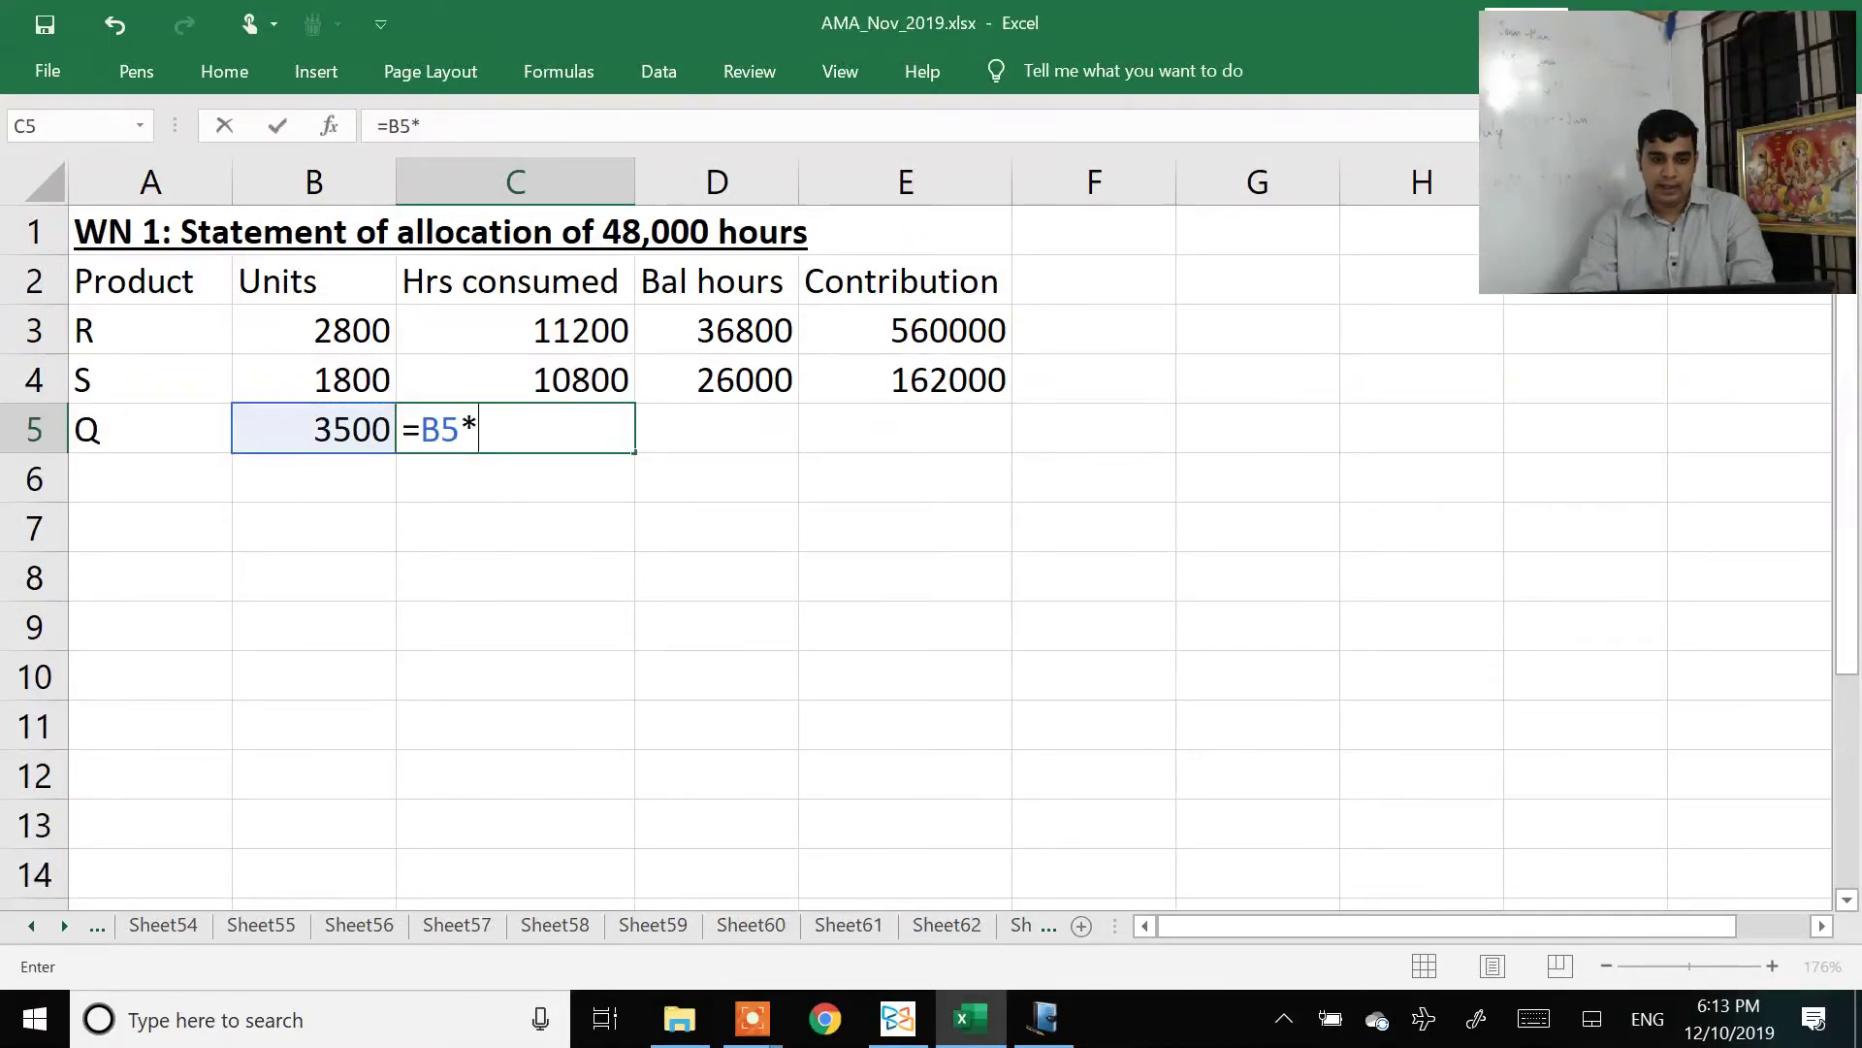
type("8")
key("Return")
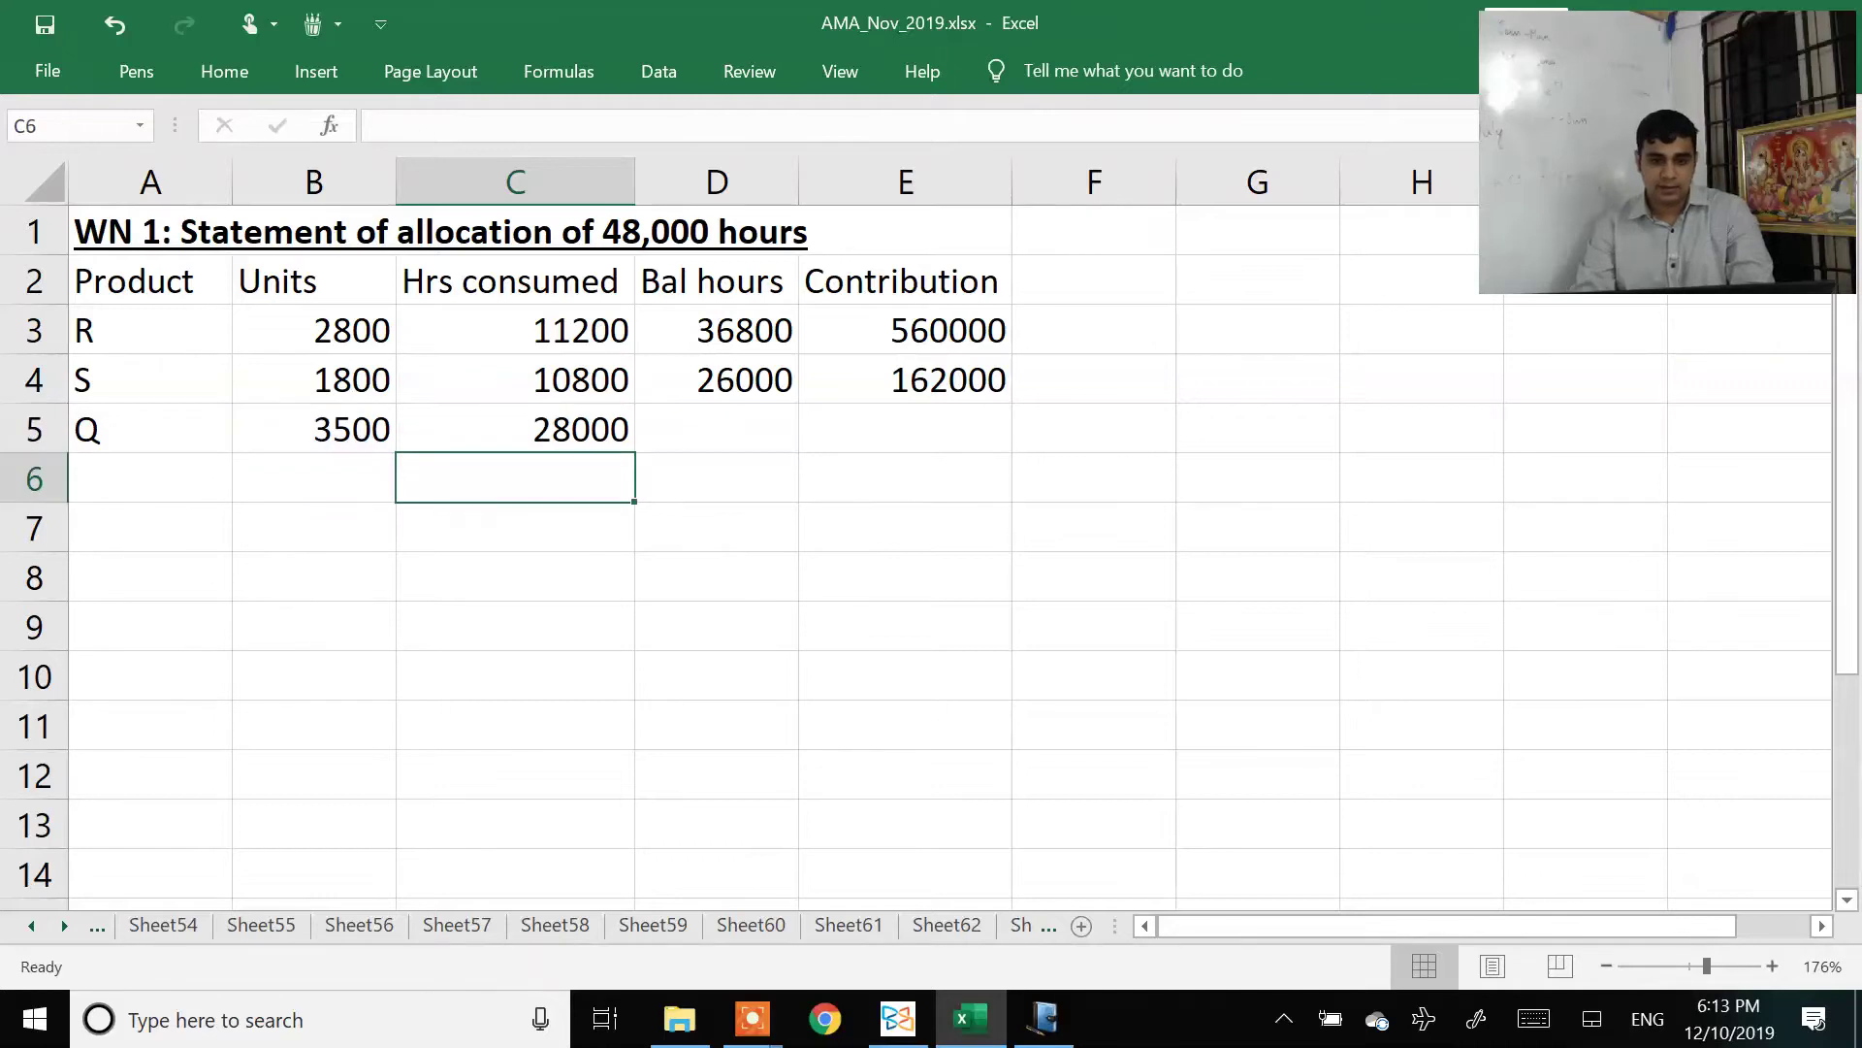
Step: Set product Q's hours consumed in C5 to the remaining 26000 hours
left_click(716, 477)
left_click(716, 428)
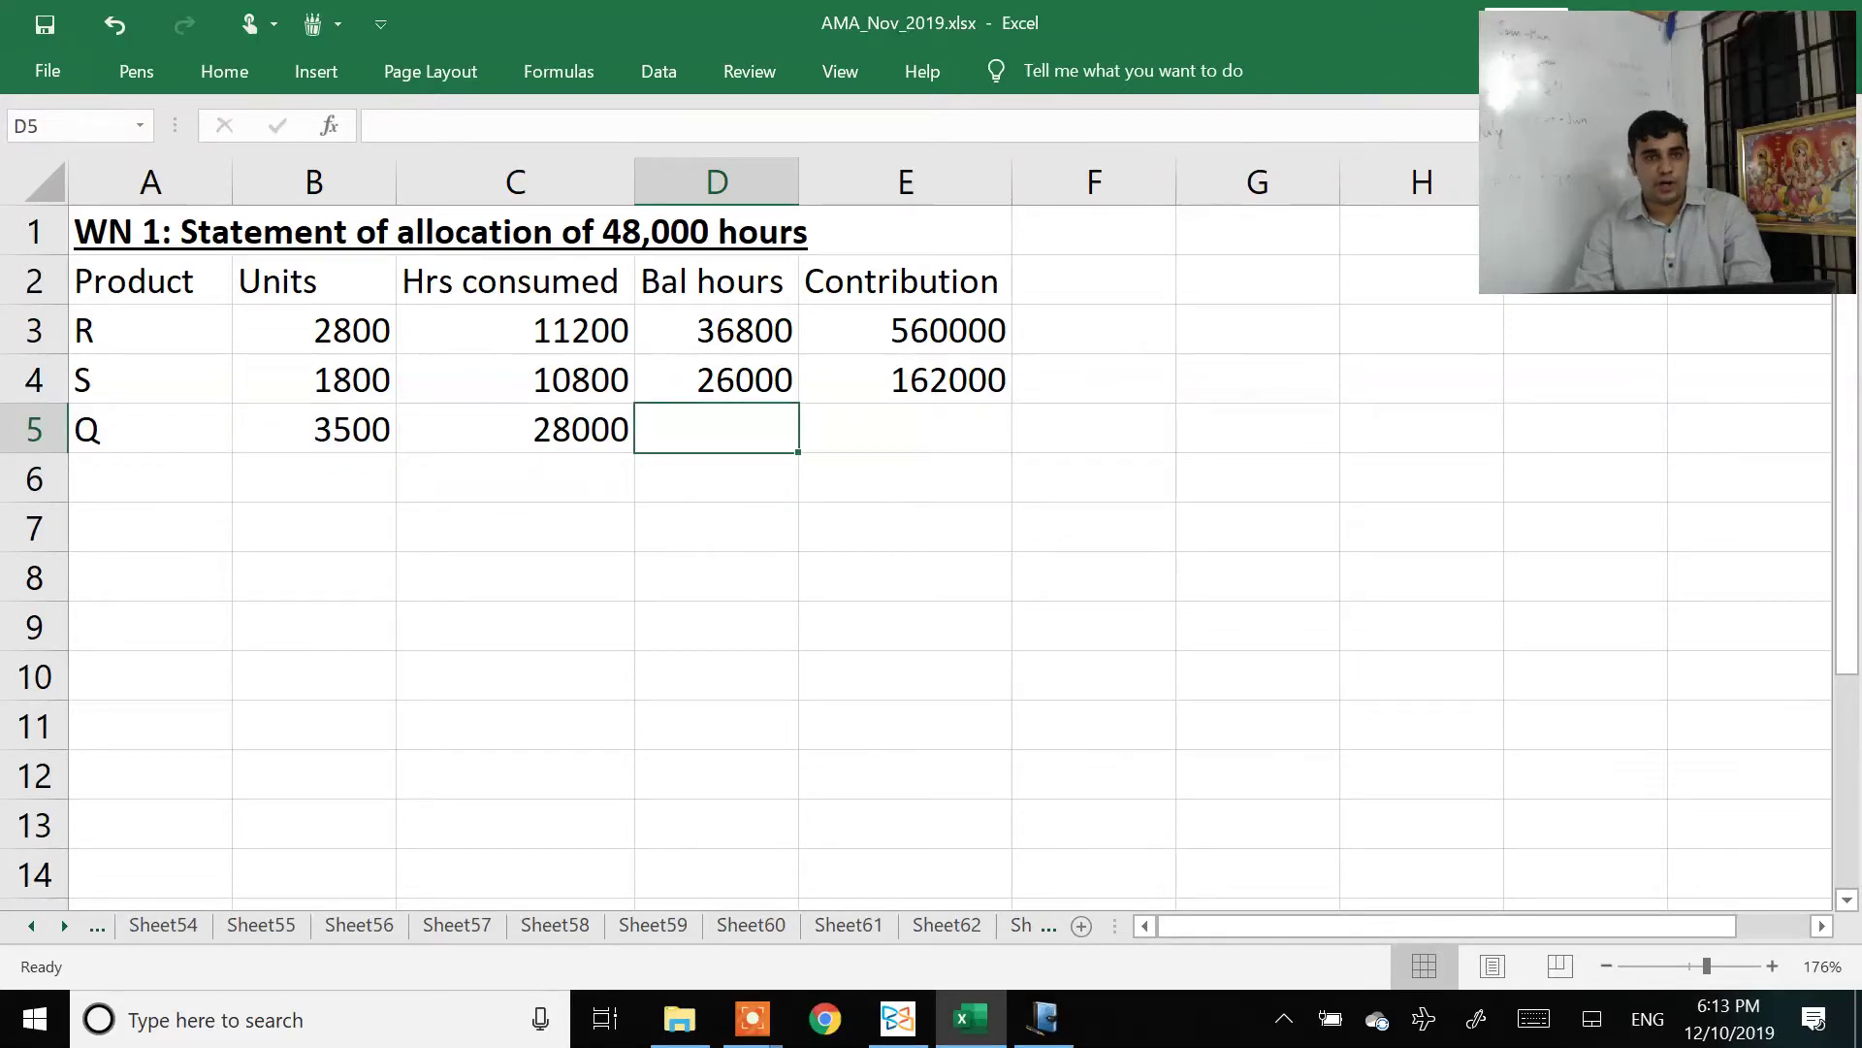
key("Left")
key("F2")
key("Escape")
type("26000")
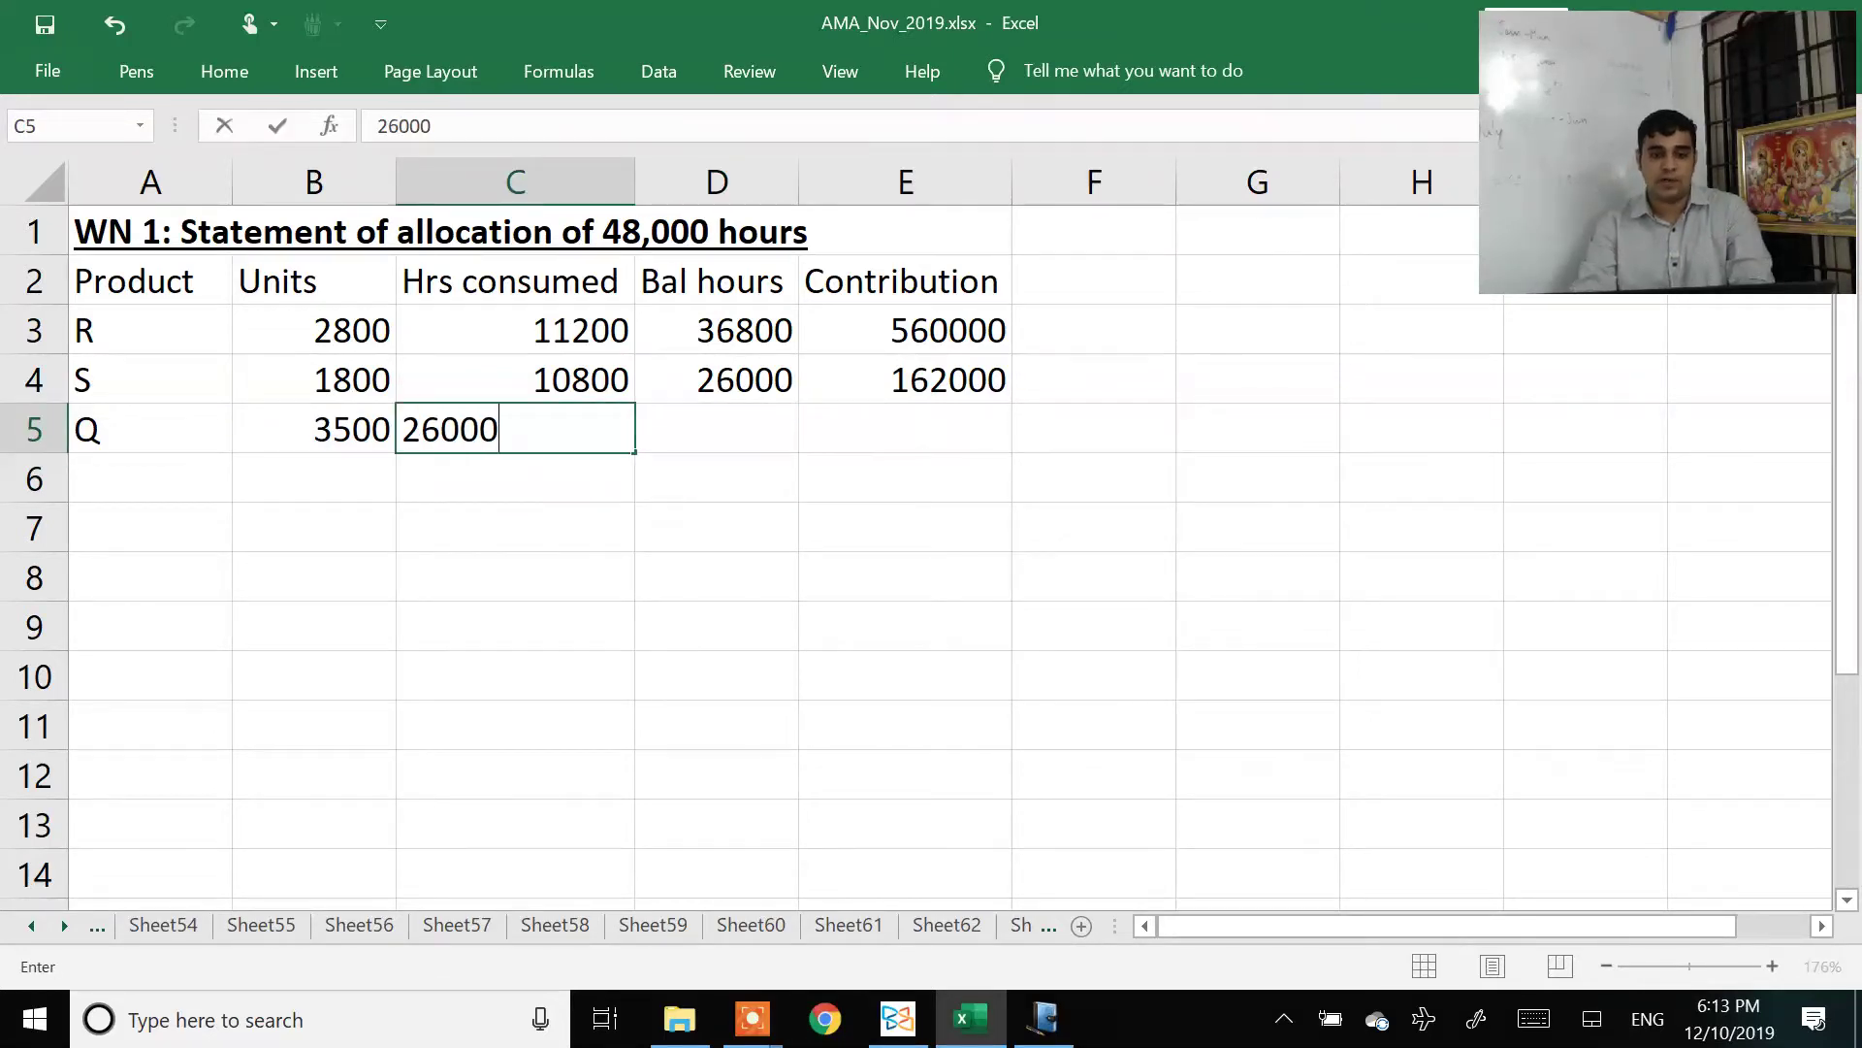
key("Return")
Step: Calculate product Q's units in B5 as its hours consumed divided by 8
left_click(313, 427)
type("=")
left_click(515, 428)
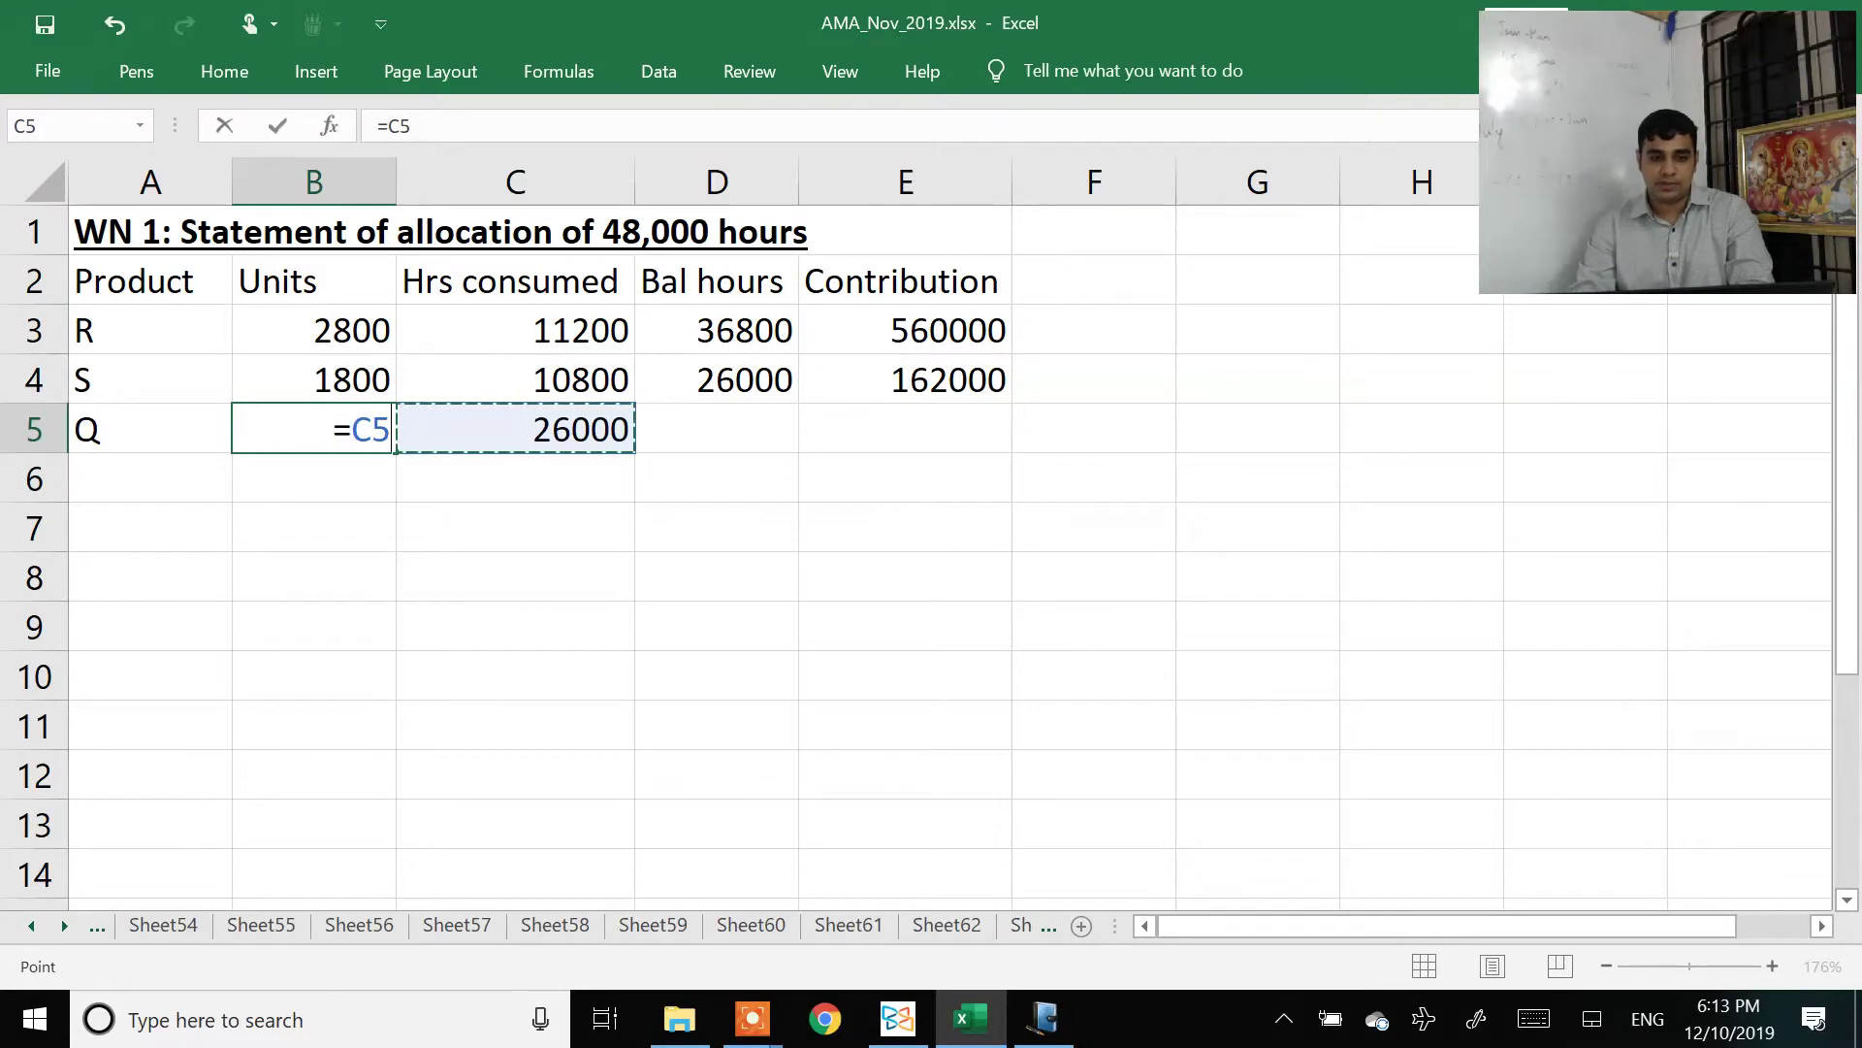
type("/8")
key("Return")
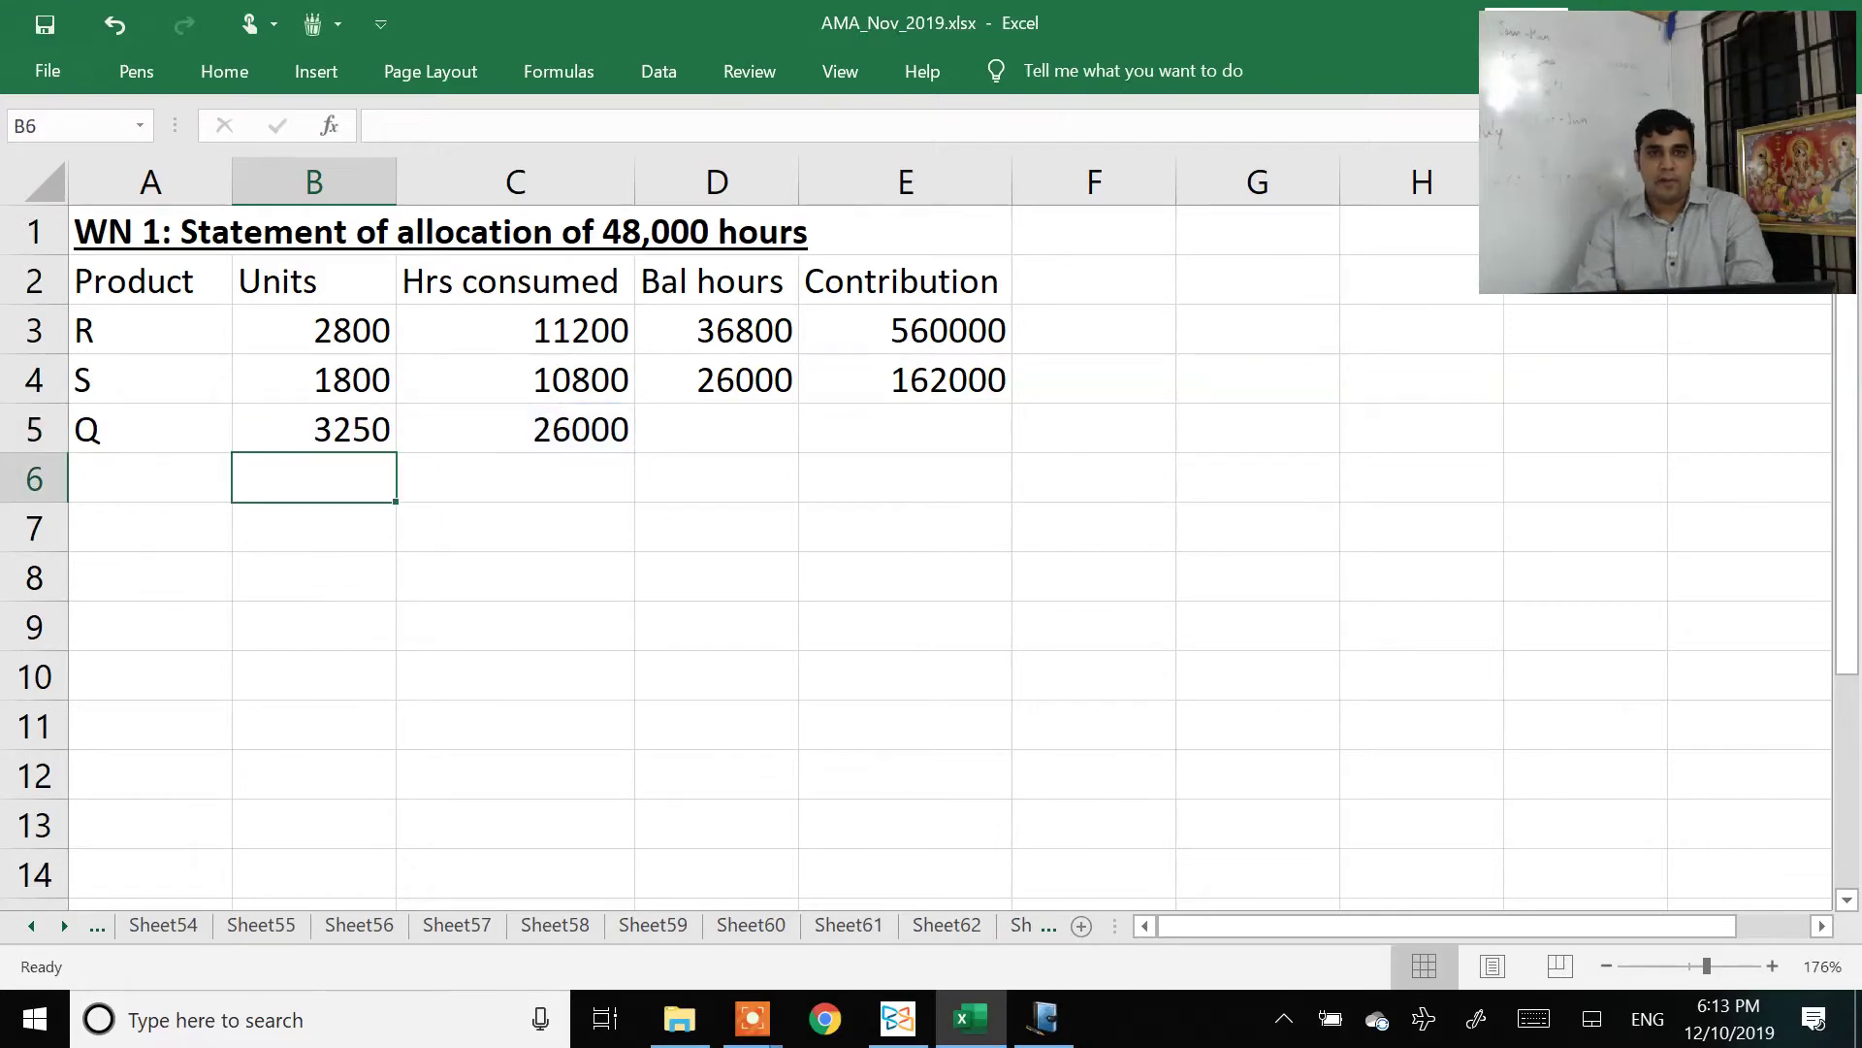
Step: Calculate product Q's balance hours in D5 by filling down the formula from the row above
key("Right")
key("Right")
key("Up")
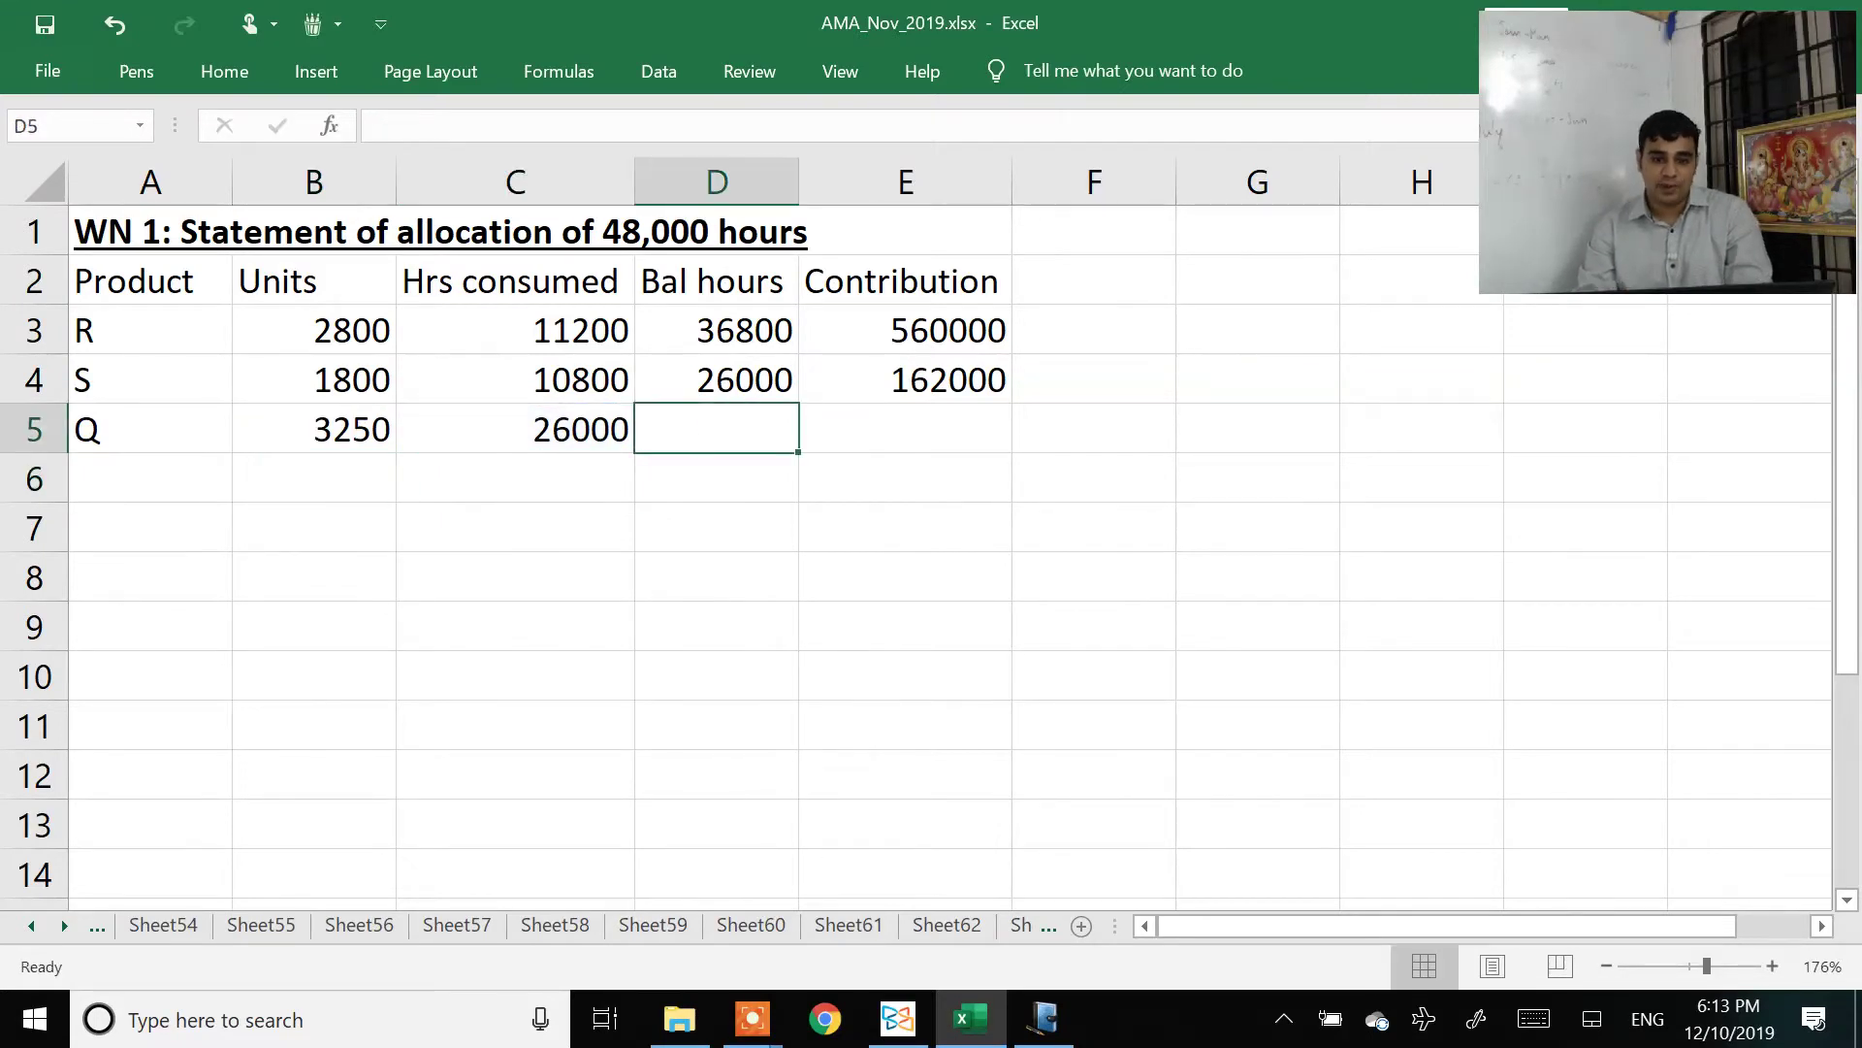
key("ctrl+d")
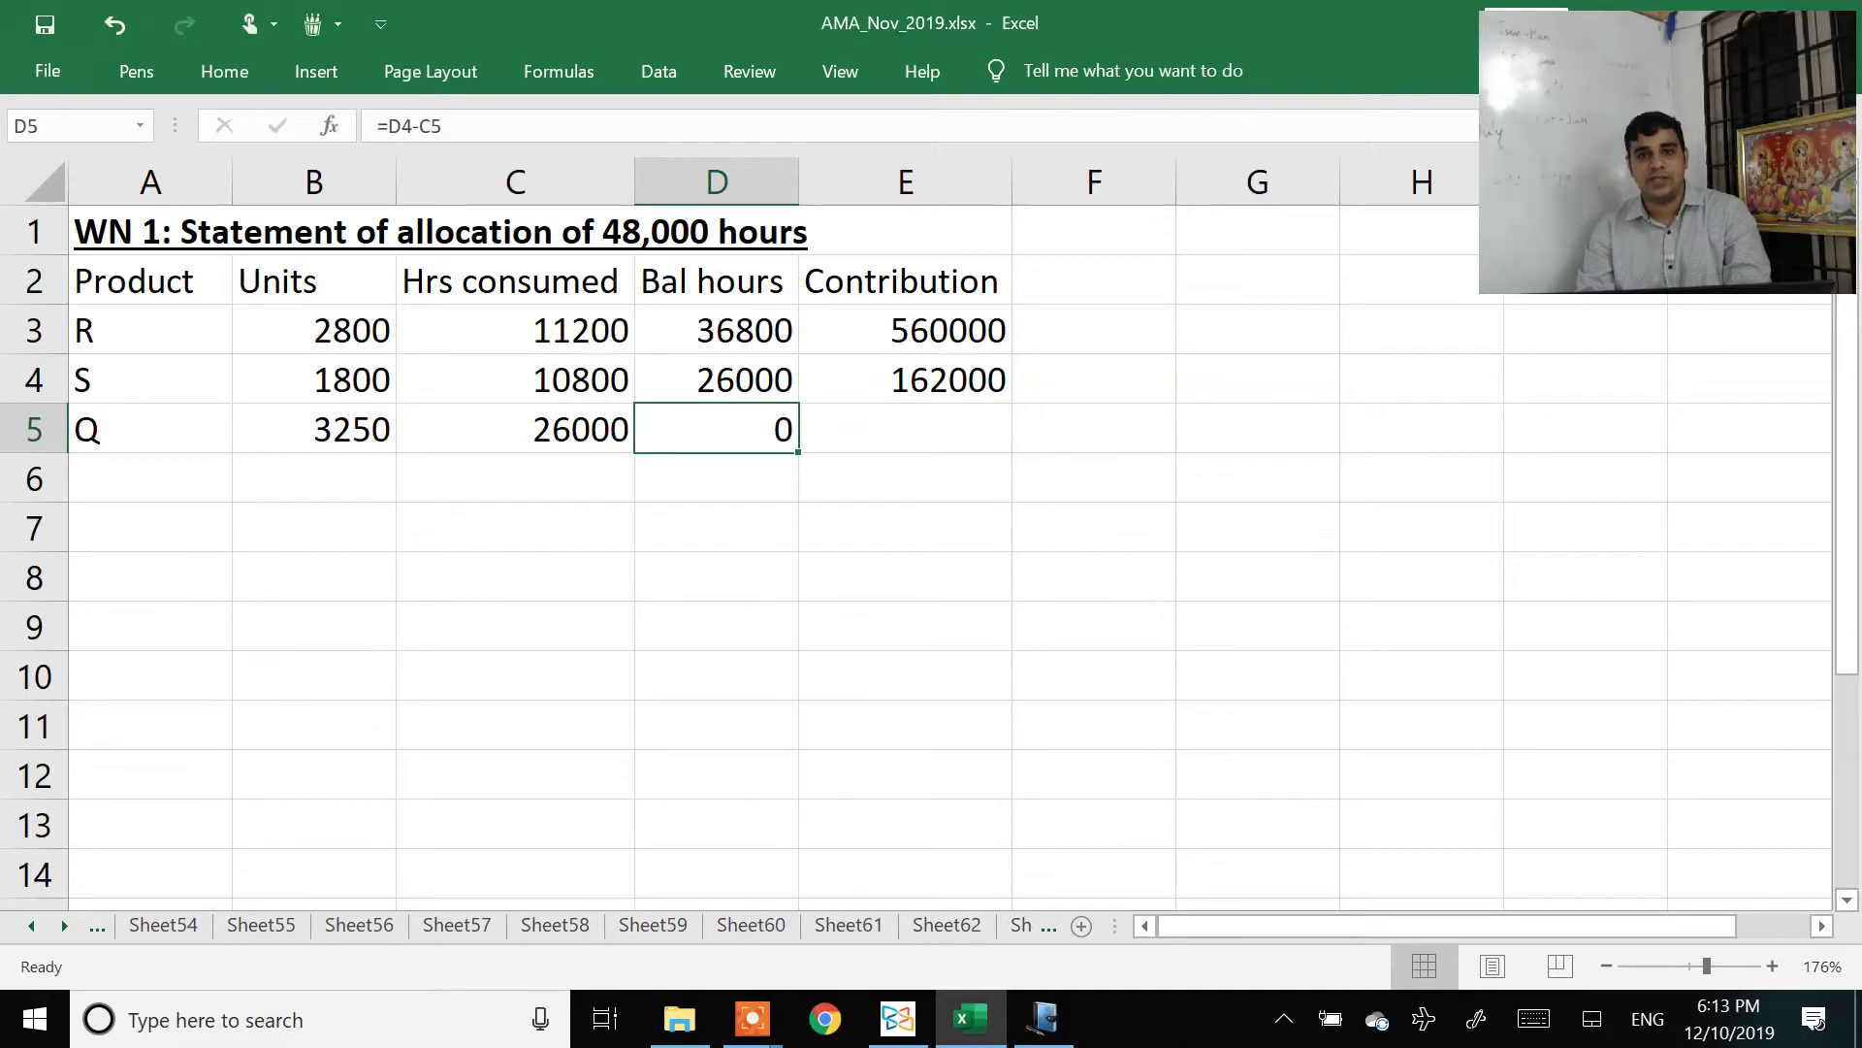
Step: Calculate product Q's contribution in E5 as its units multiplied by 70, based on the PDF question's data
key("Right")
type("=")
key("Left")
key("Left")
key("Left")
type("*")
key("alt+Tab")
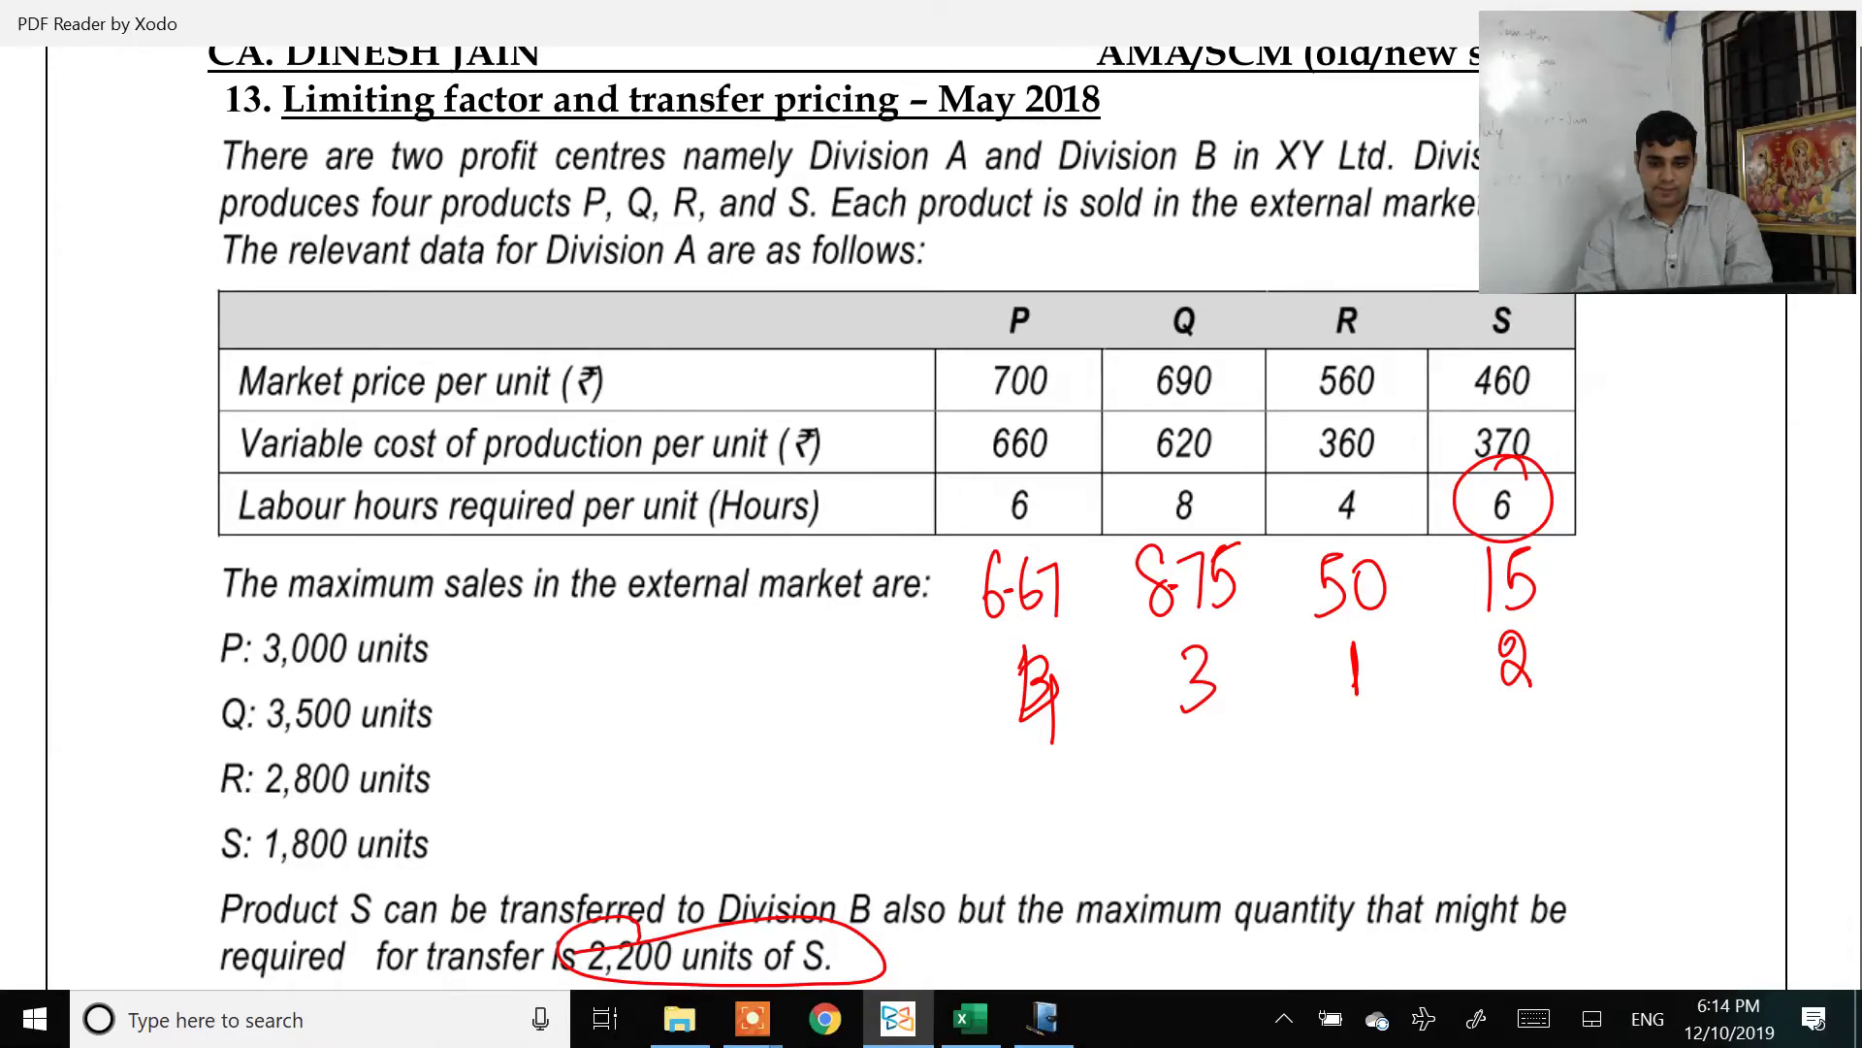
key("alt+Tab")
type("70")
key("Return")
Step: Label the total row below product Q as "Total cont" in A6
left_click(555, 476)
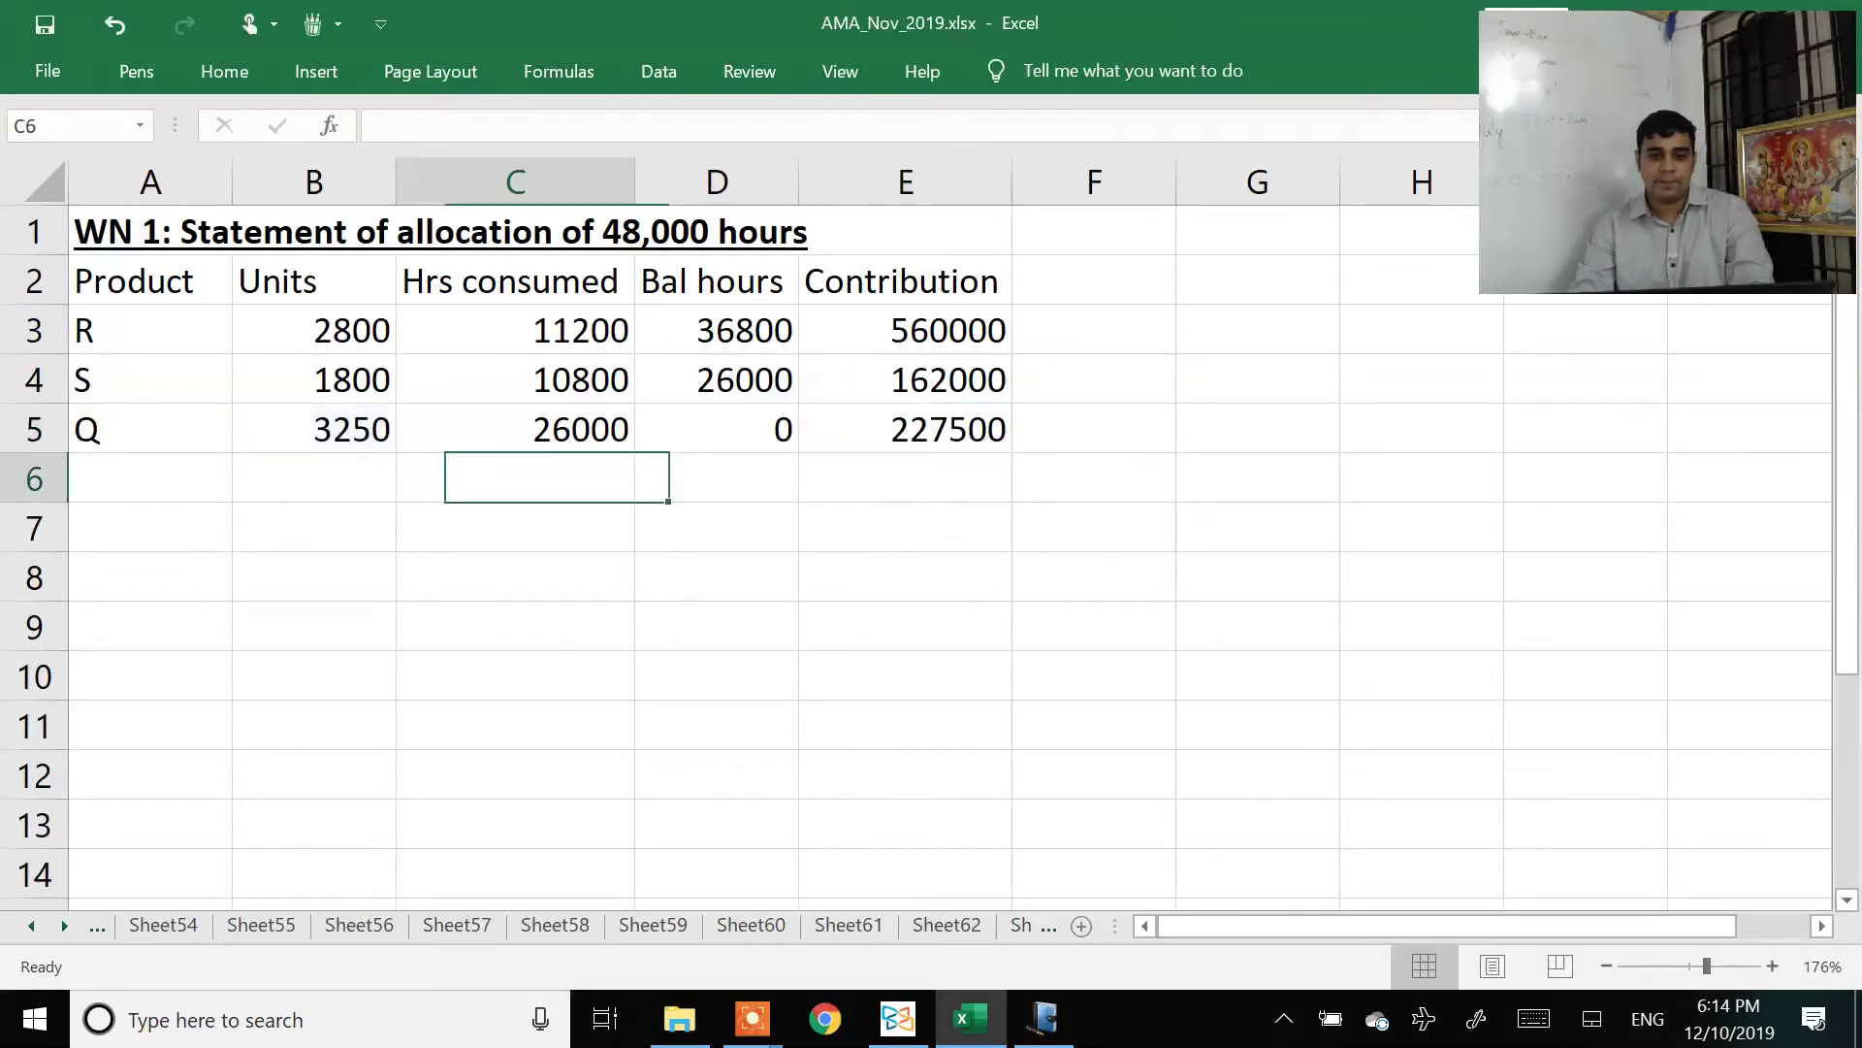
left_click(150, 476)
type("Total cont")
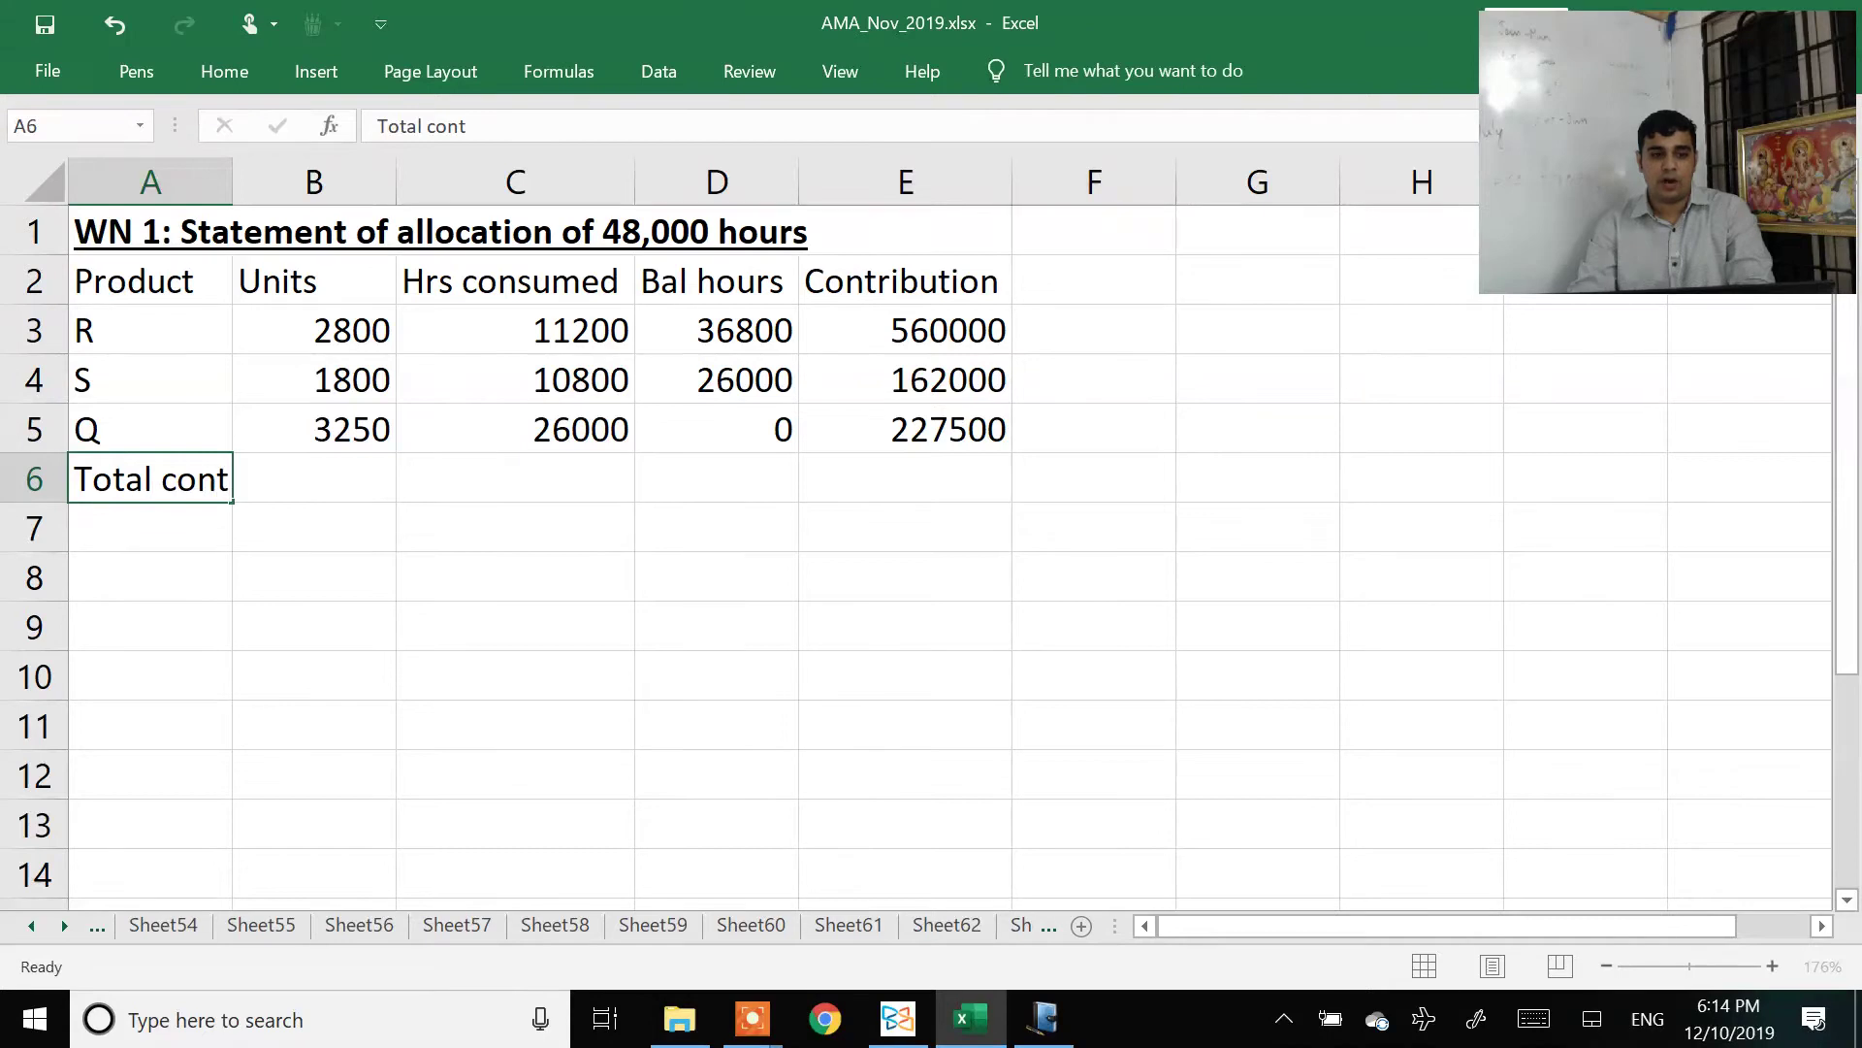
key("Return")
Step: Sum the contributions of R, S and Q (E3:E5) in E6
key("Right")
key("Right")
key("Right")
key("Up")
key("Right")
key("Up")
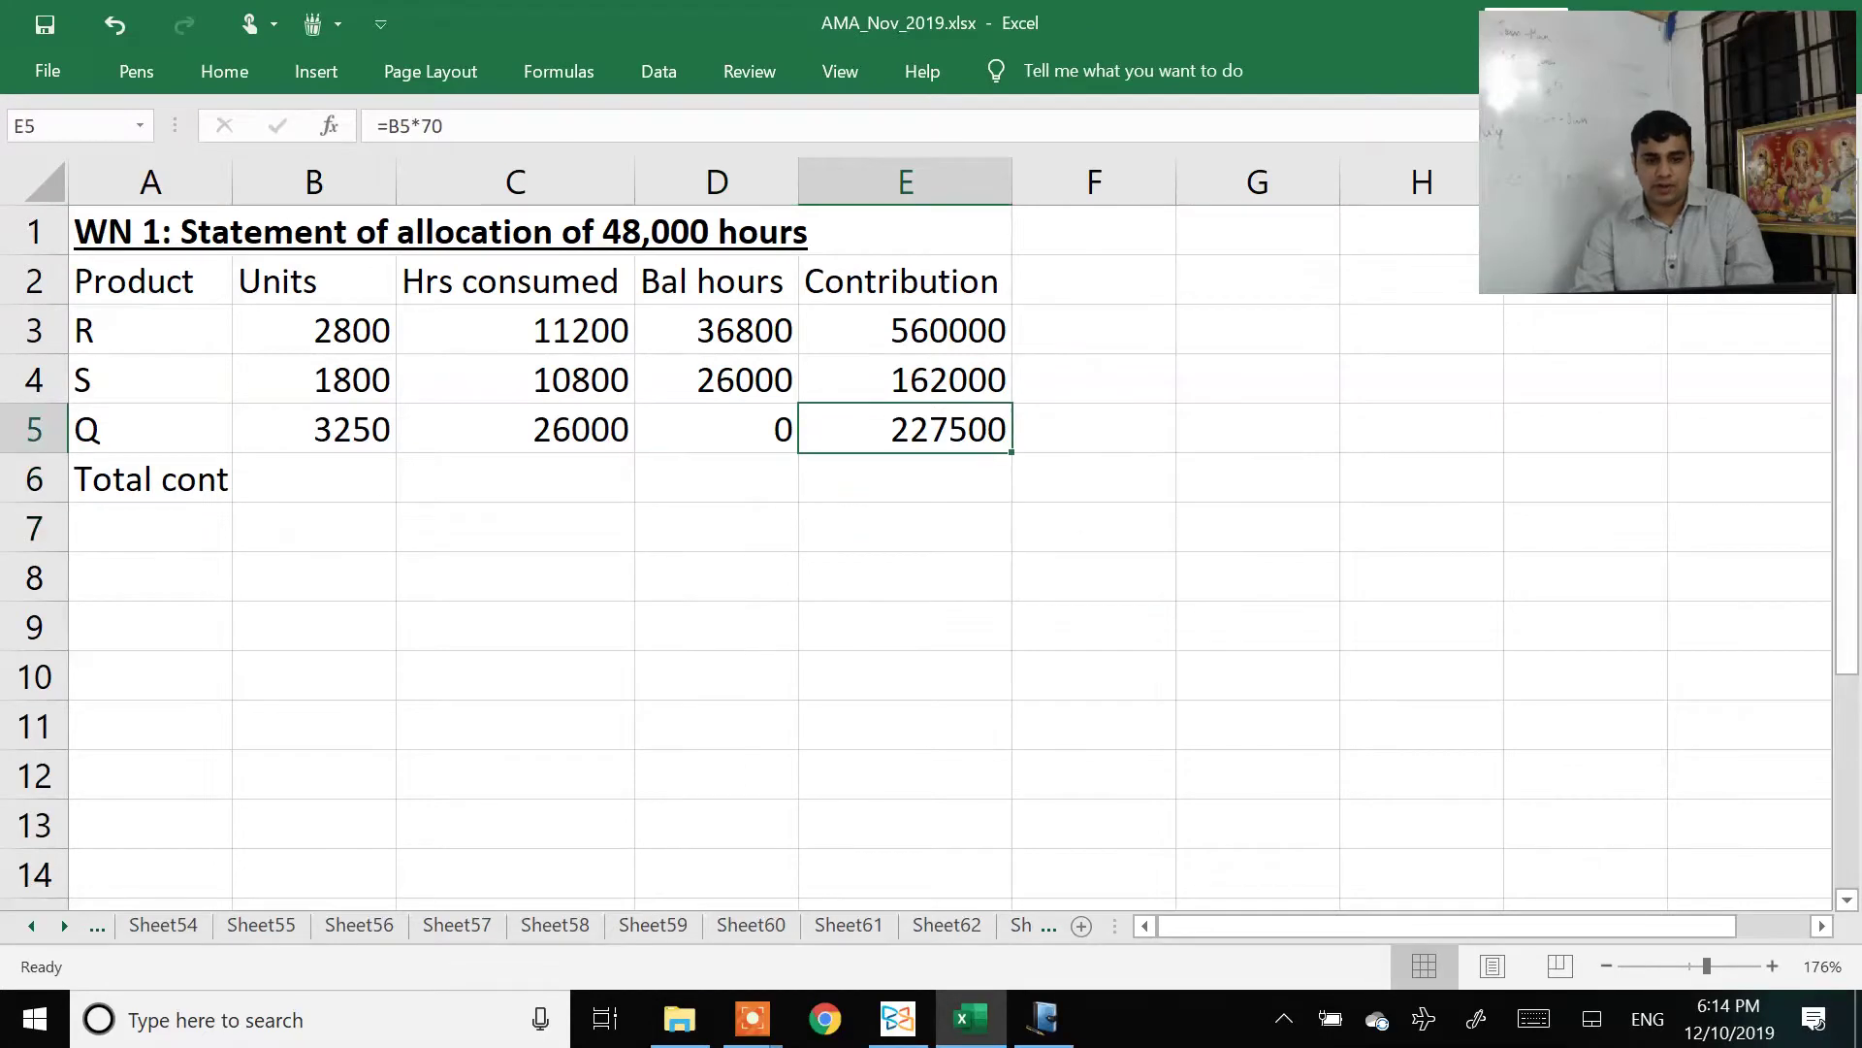
key("alt+Tab")
key("alt+Tab")
key("Down")
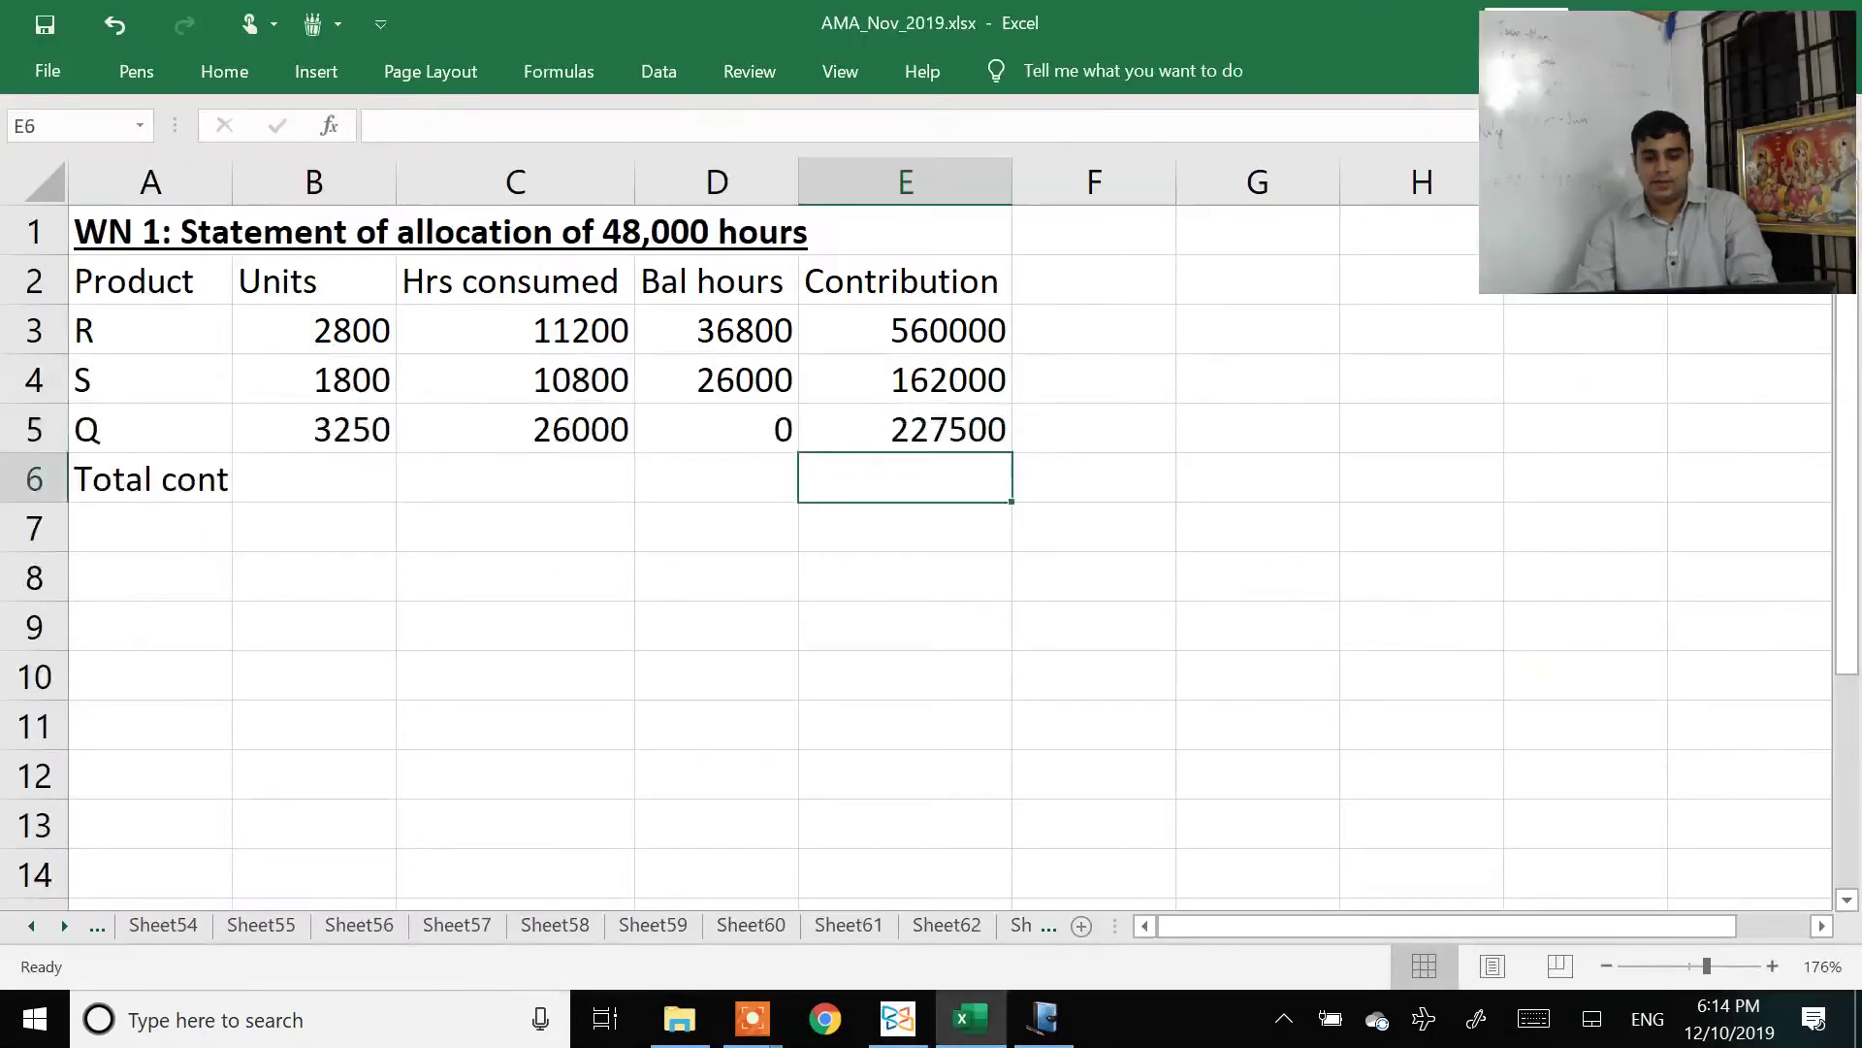
type("=sum(")
left_click_drag(902, 429, 902, 330)
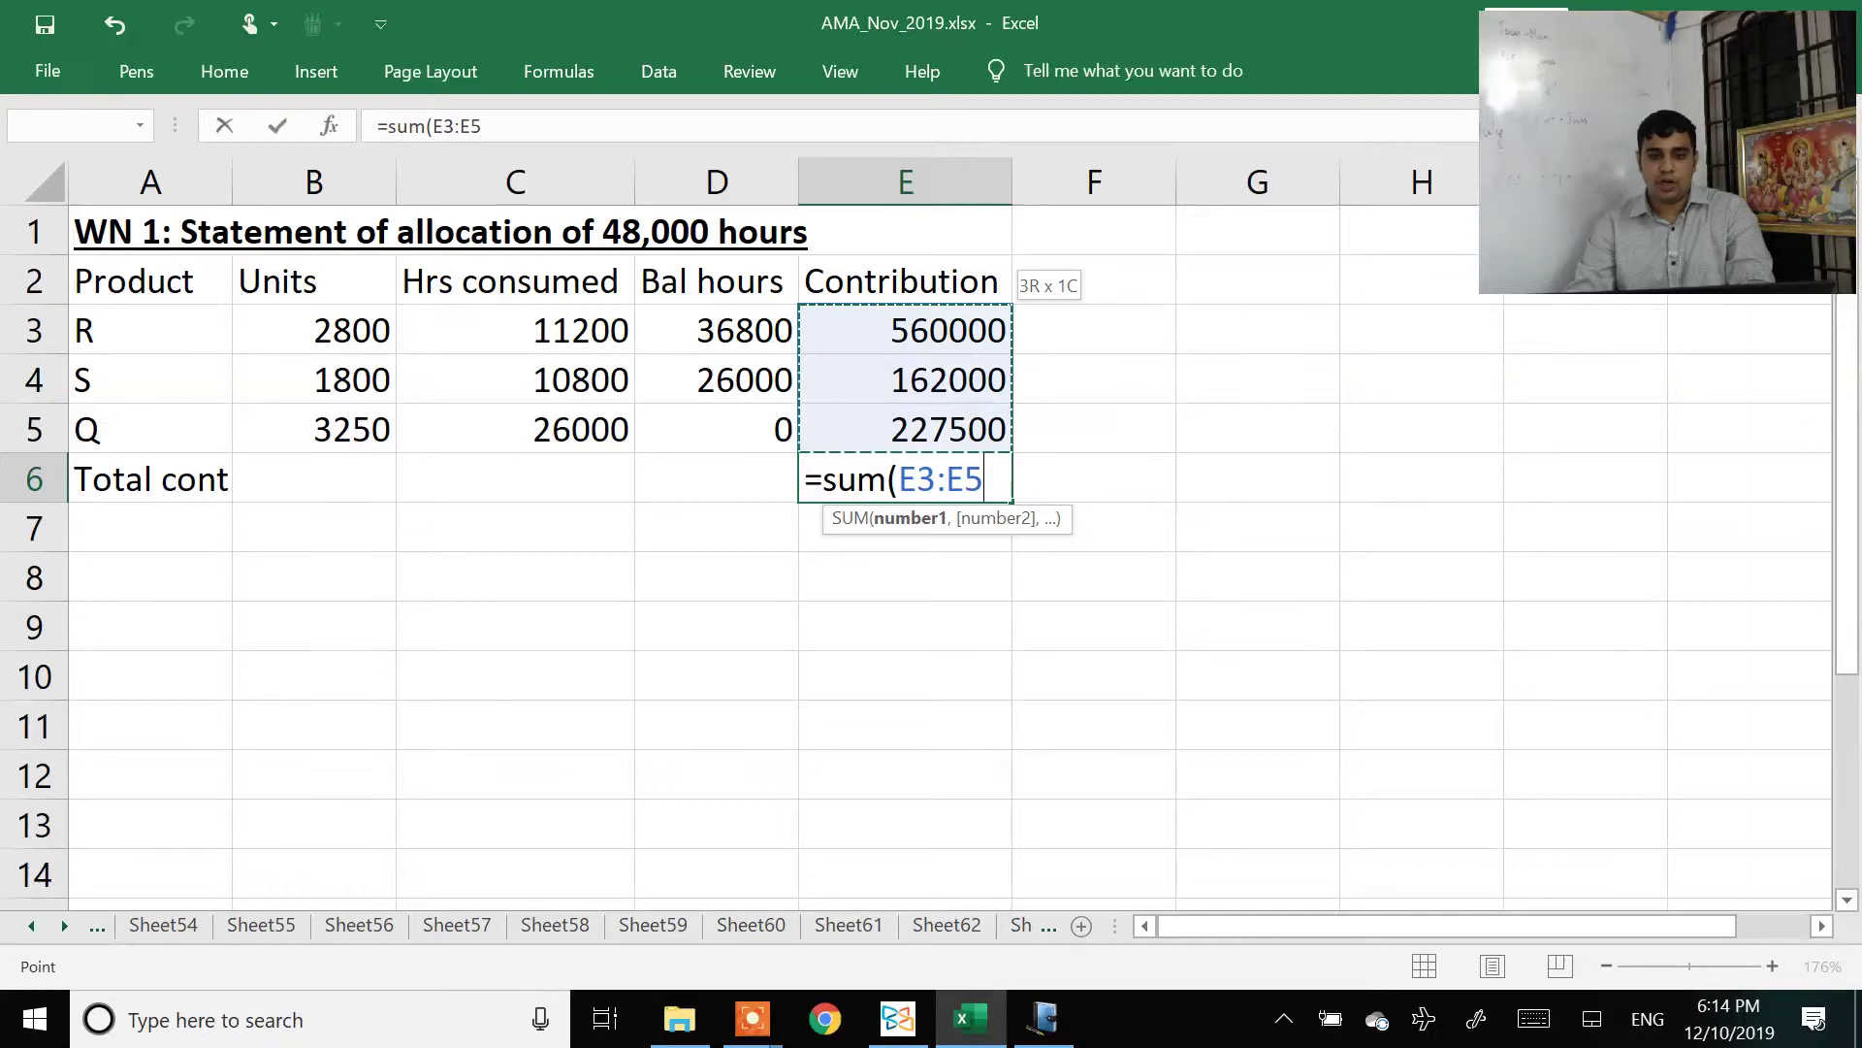
key("Return")
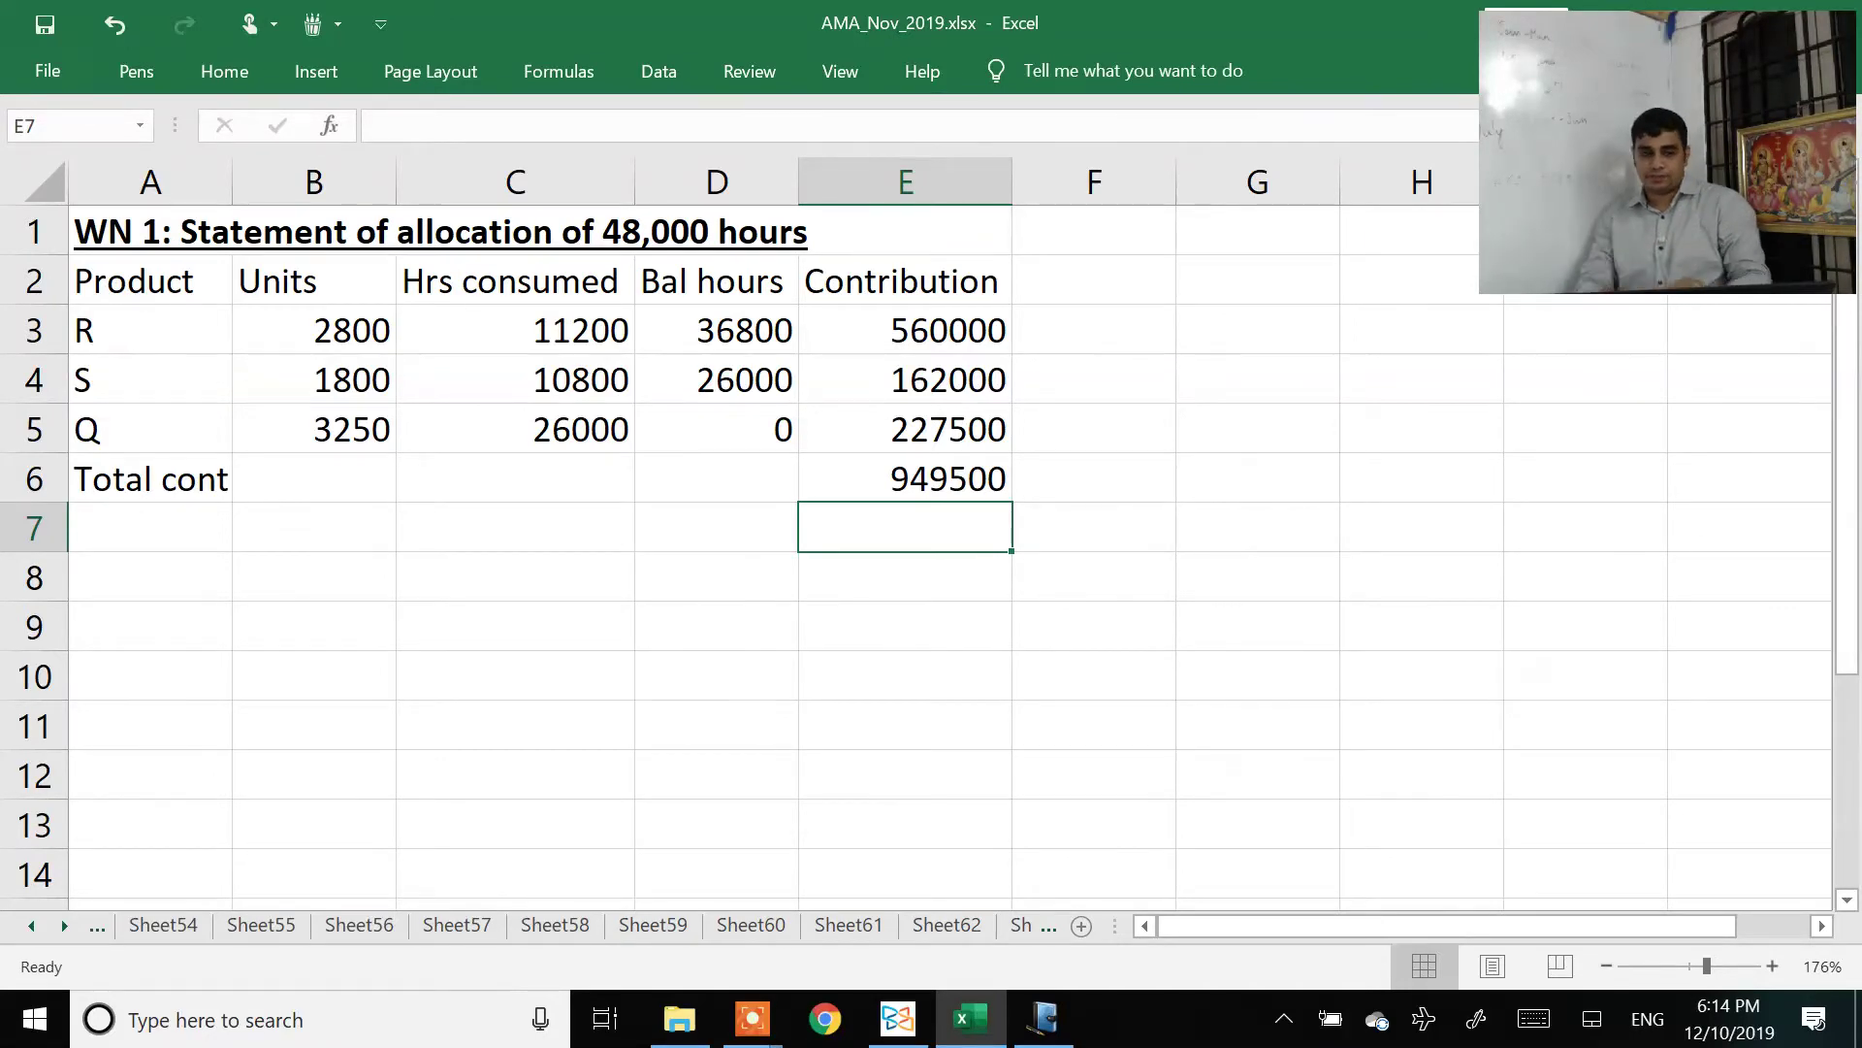
Step: Copy the whole allocation statement A1:E6 and paste it starting at A9
left_click(150, 526)
left_click_drag(151, 231, 905, 478)
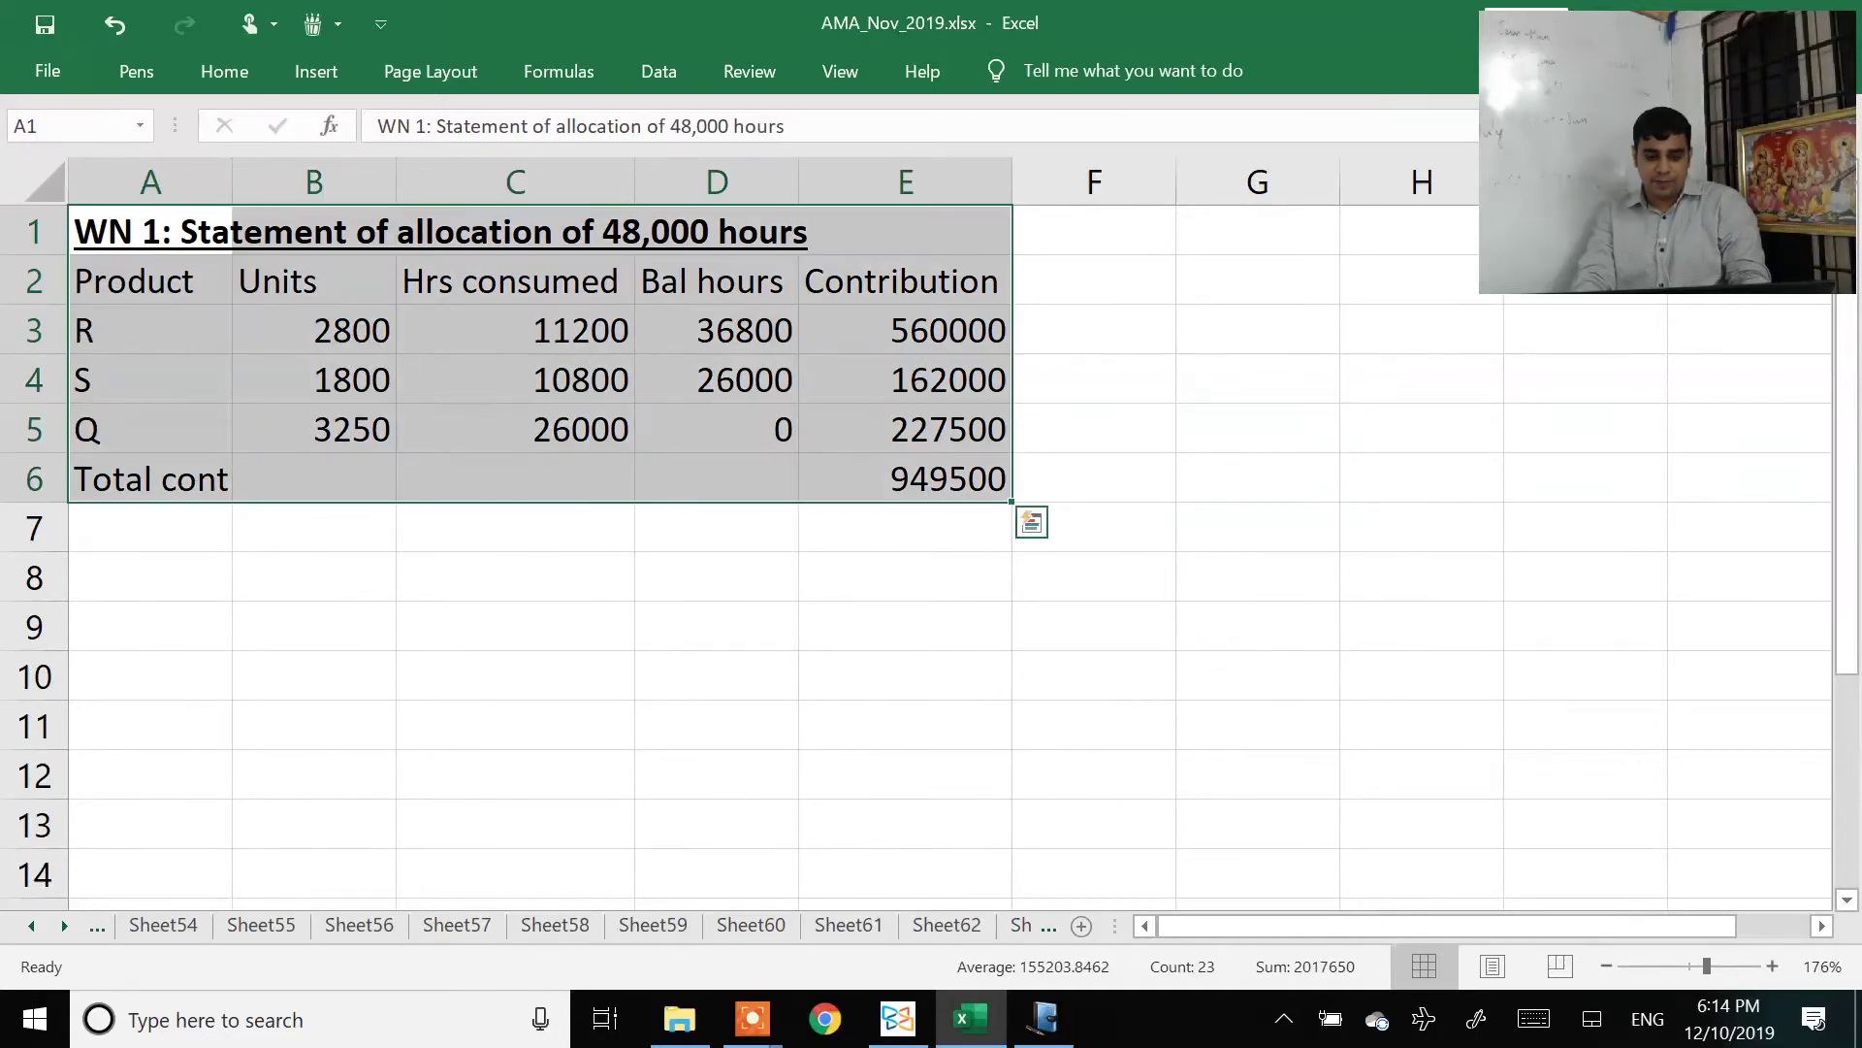
key("ctrl+c")
left_click(150, 330)
key("Down")
key("Down")
key("Down")
key("Down")
key("Down")
key("Down")
key("Return")
Step: Retitle the copied statement in A9 as "WN 1: Statement of allocation of 48,000 -13,200 = 34,800 hours"
key("Up")
key("F2")
key("ctrl+shift+Left")
key("BackSpace")
type("-1")
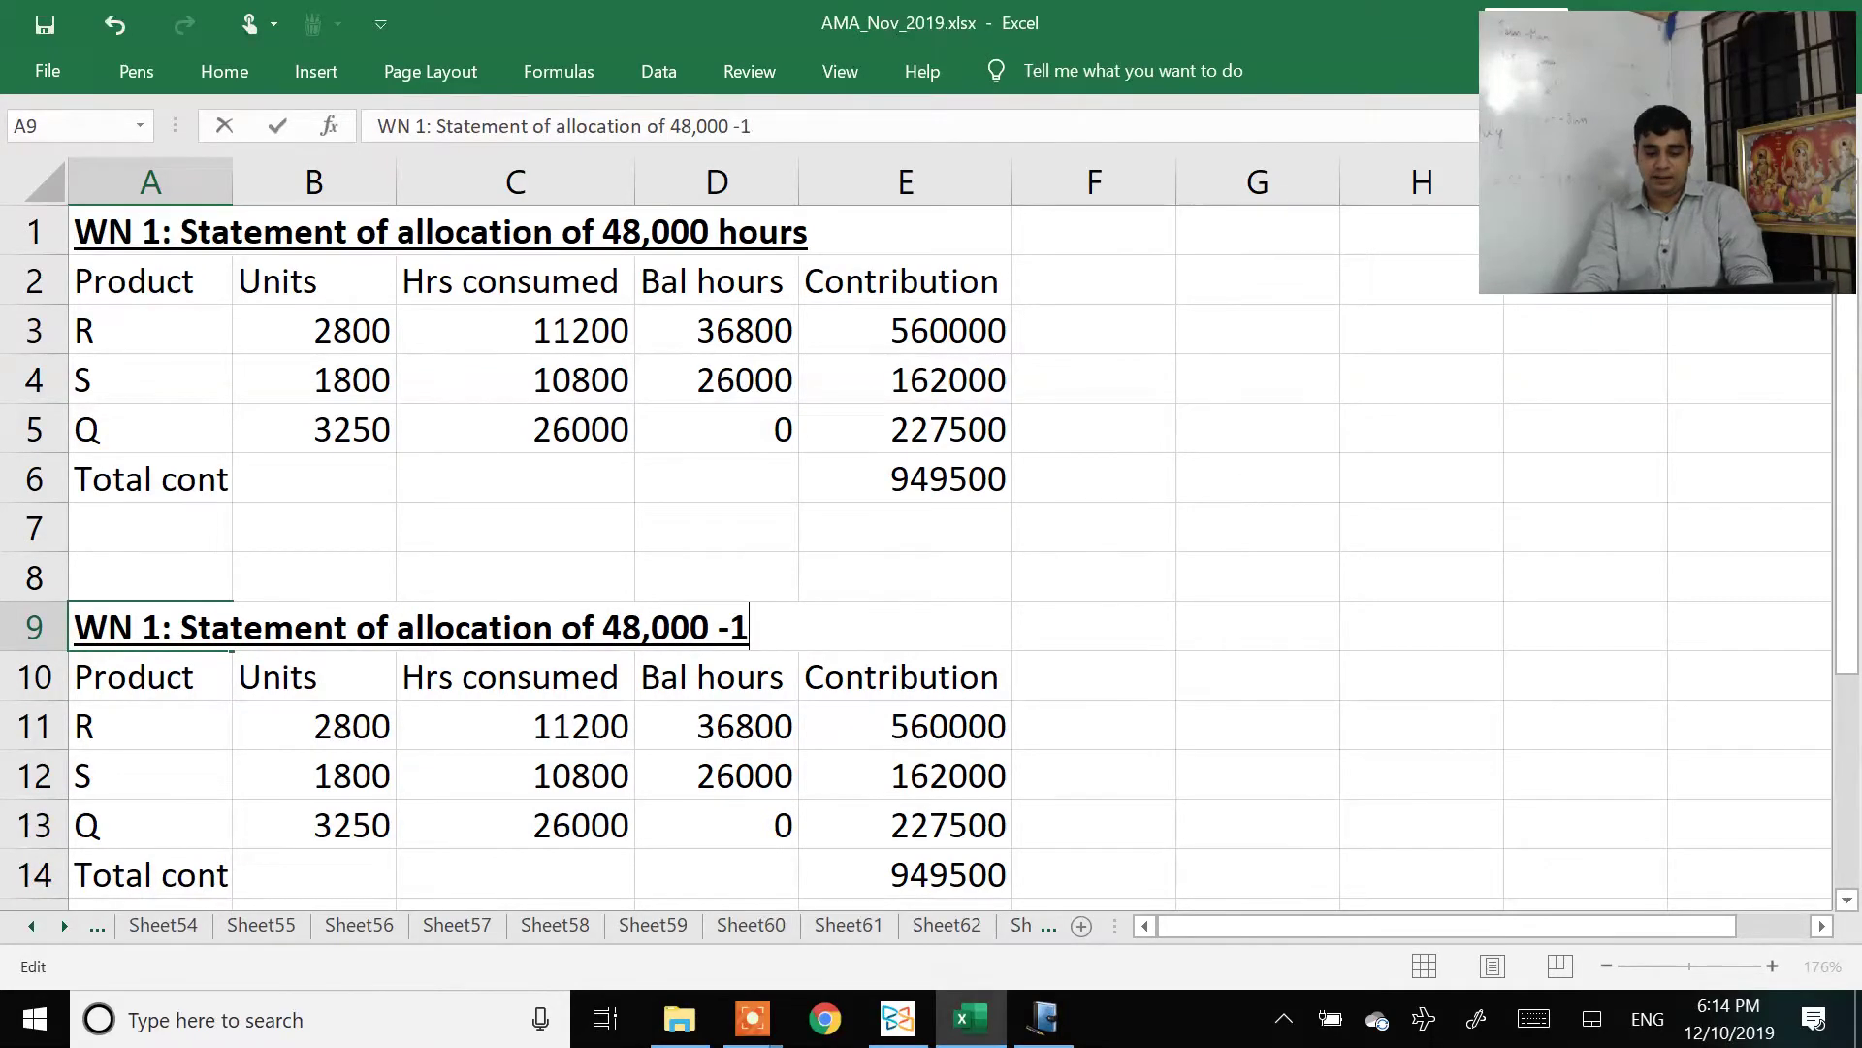
type("3,200 =")
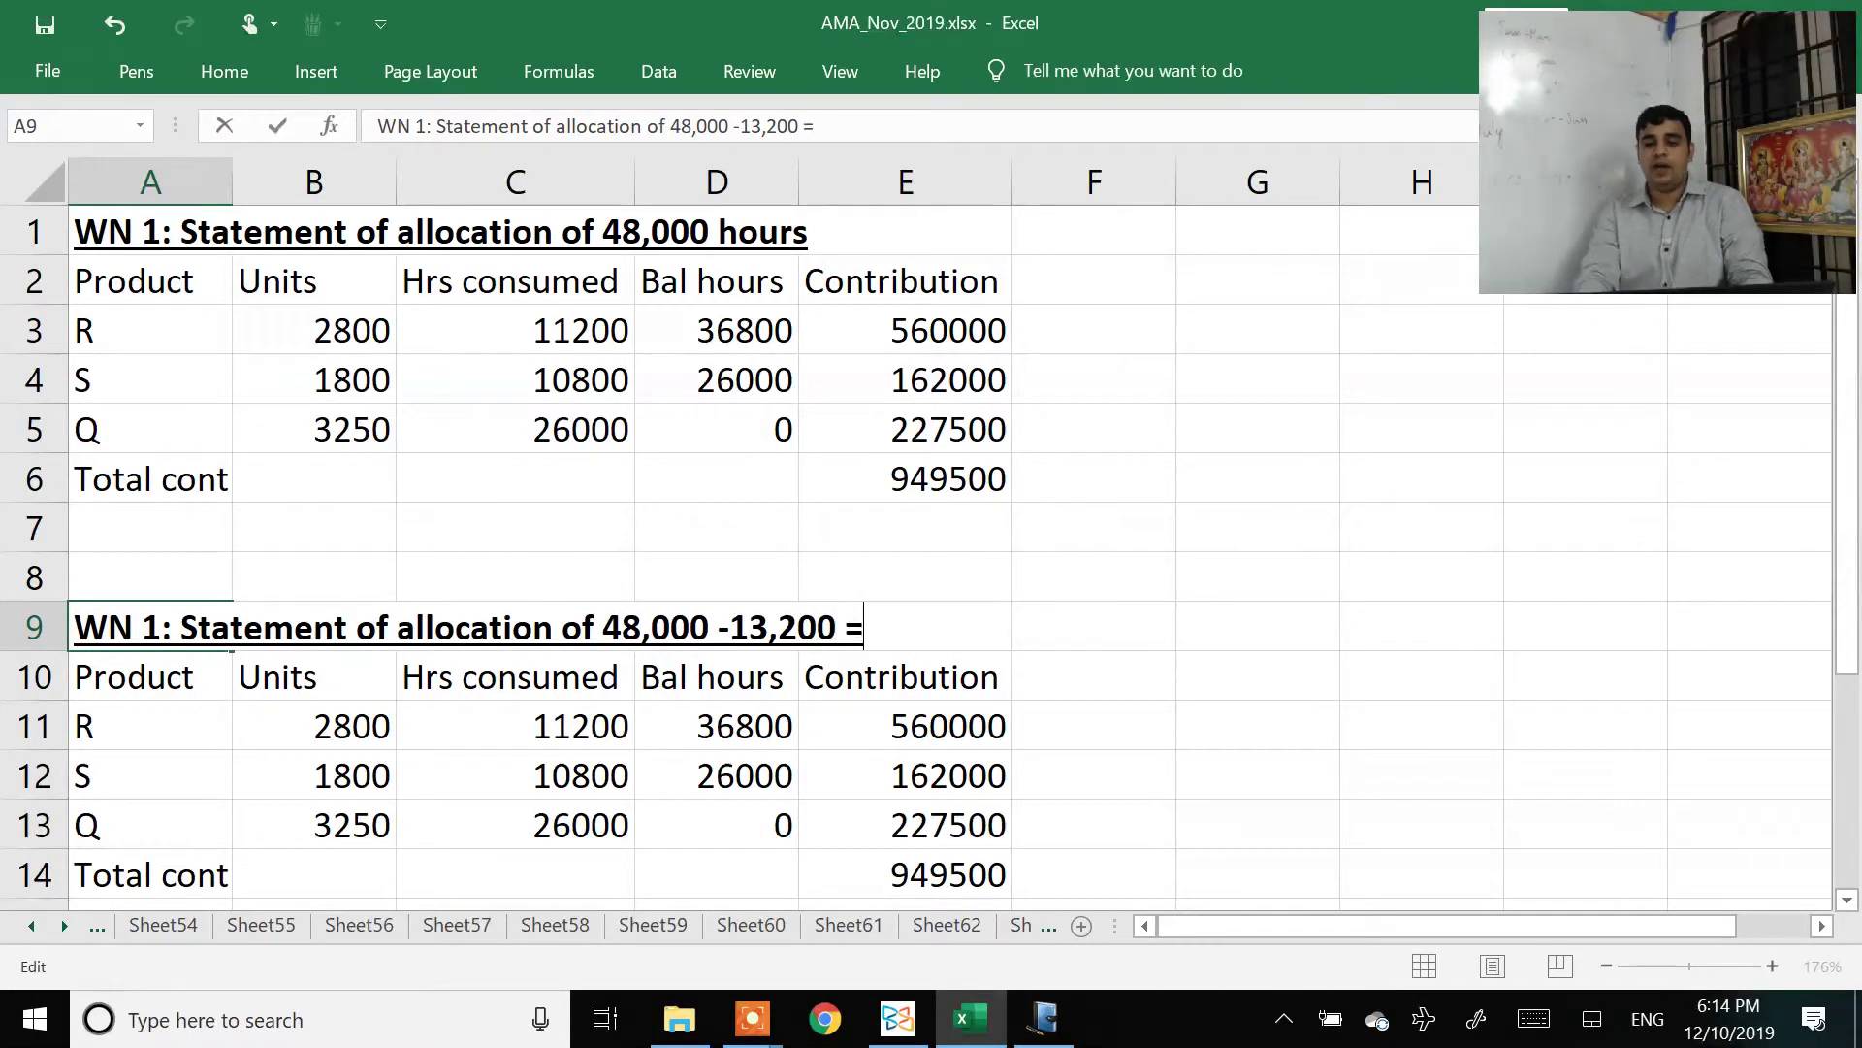
key("alt+Tab")
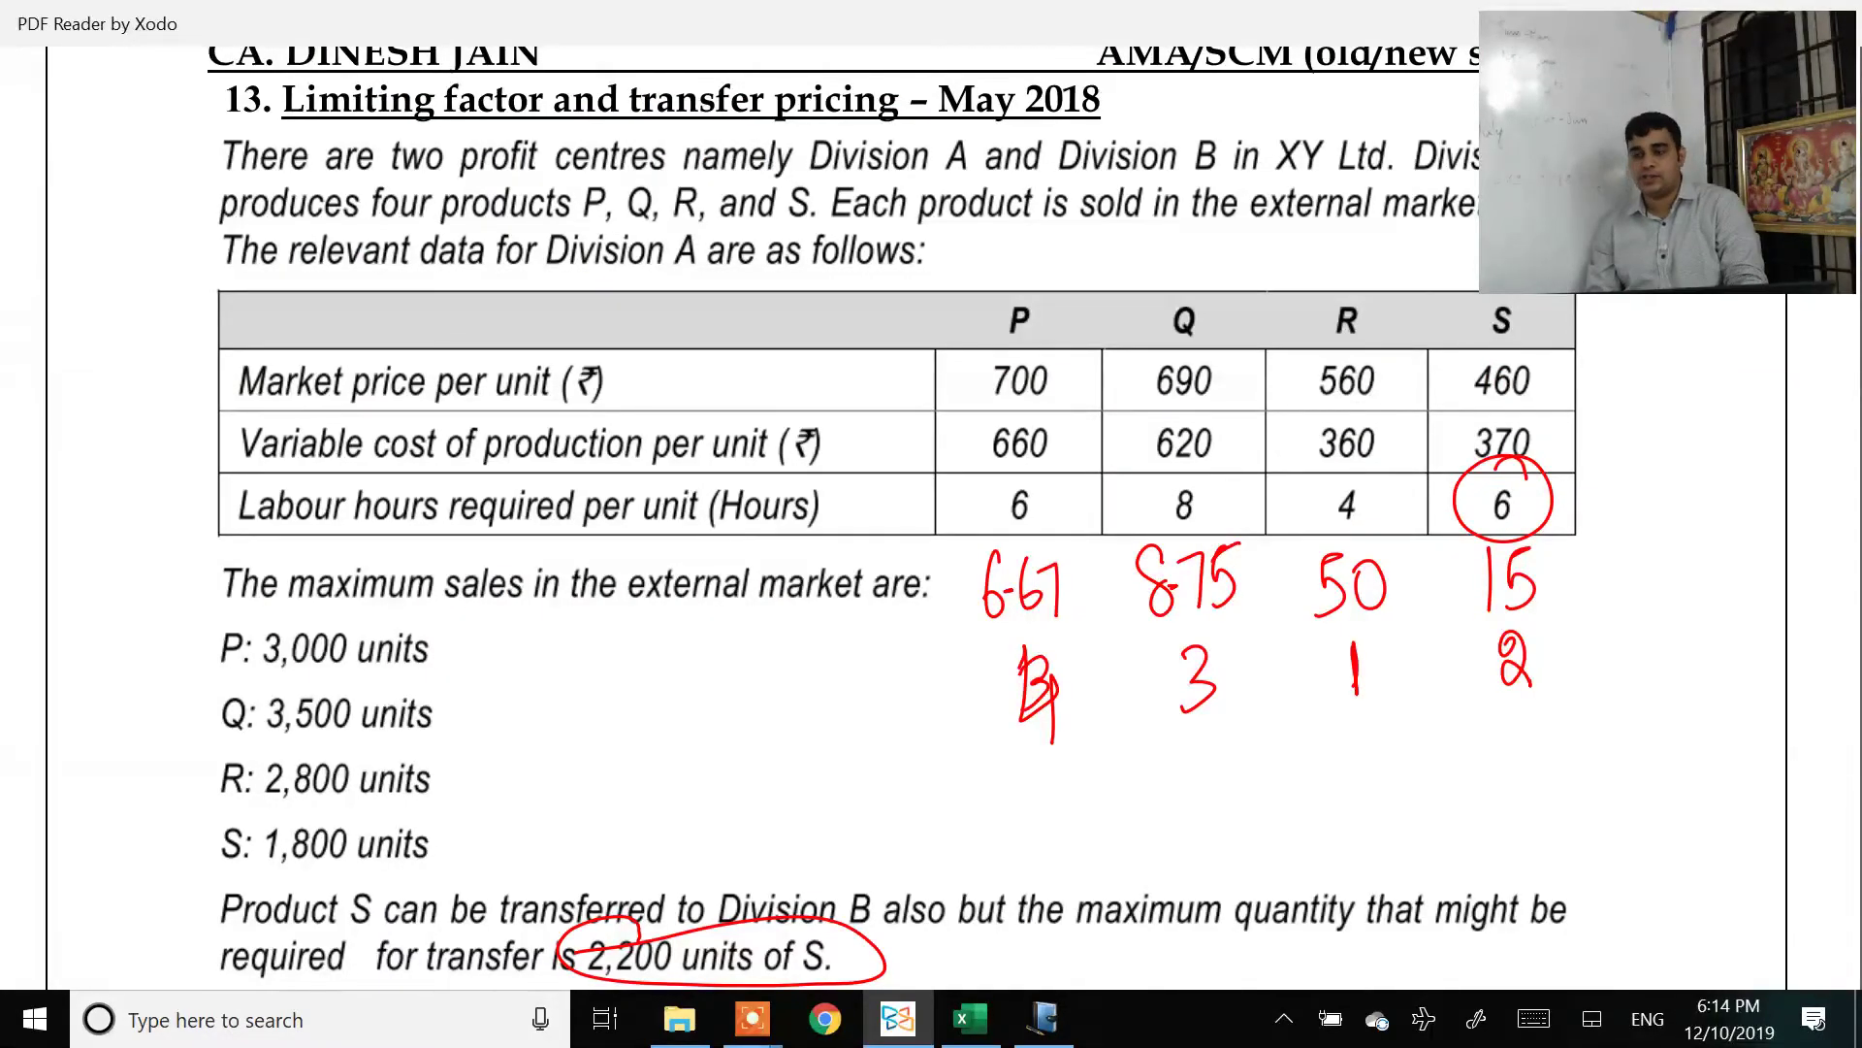
key("alt+Tab")
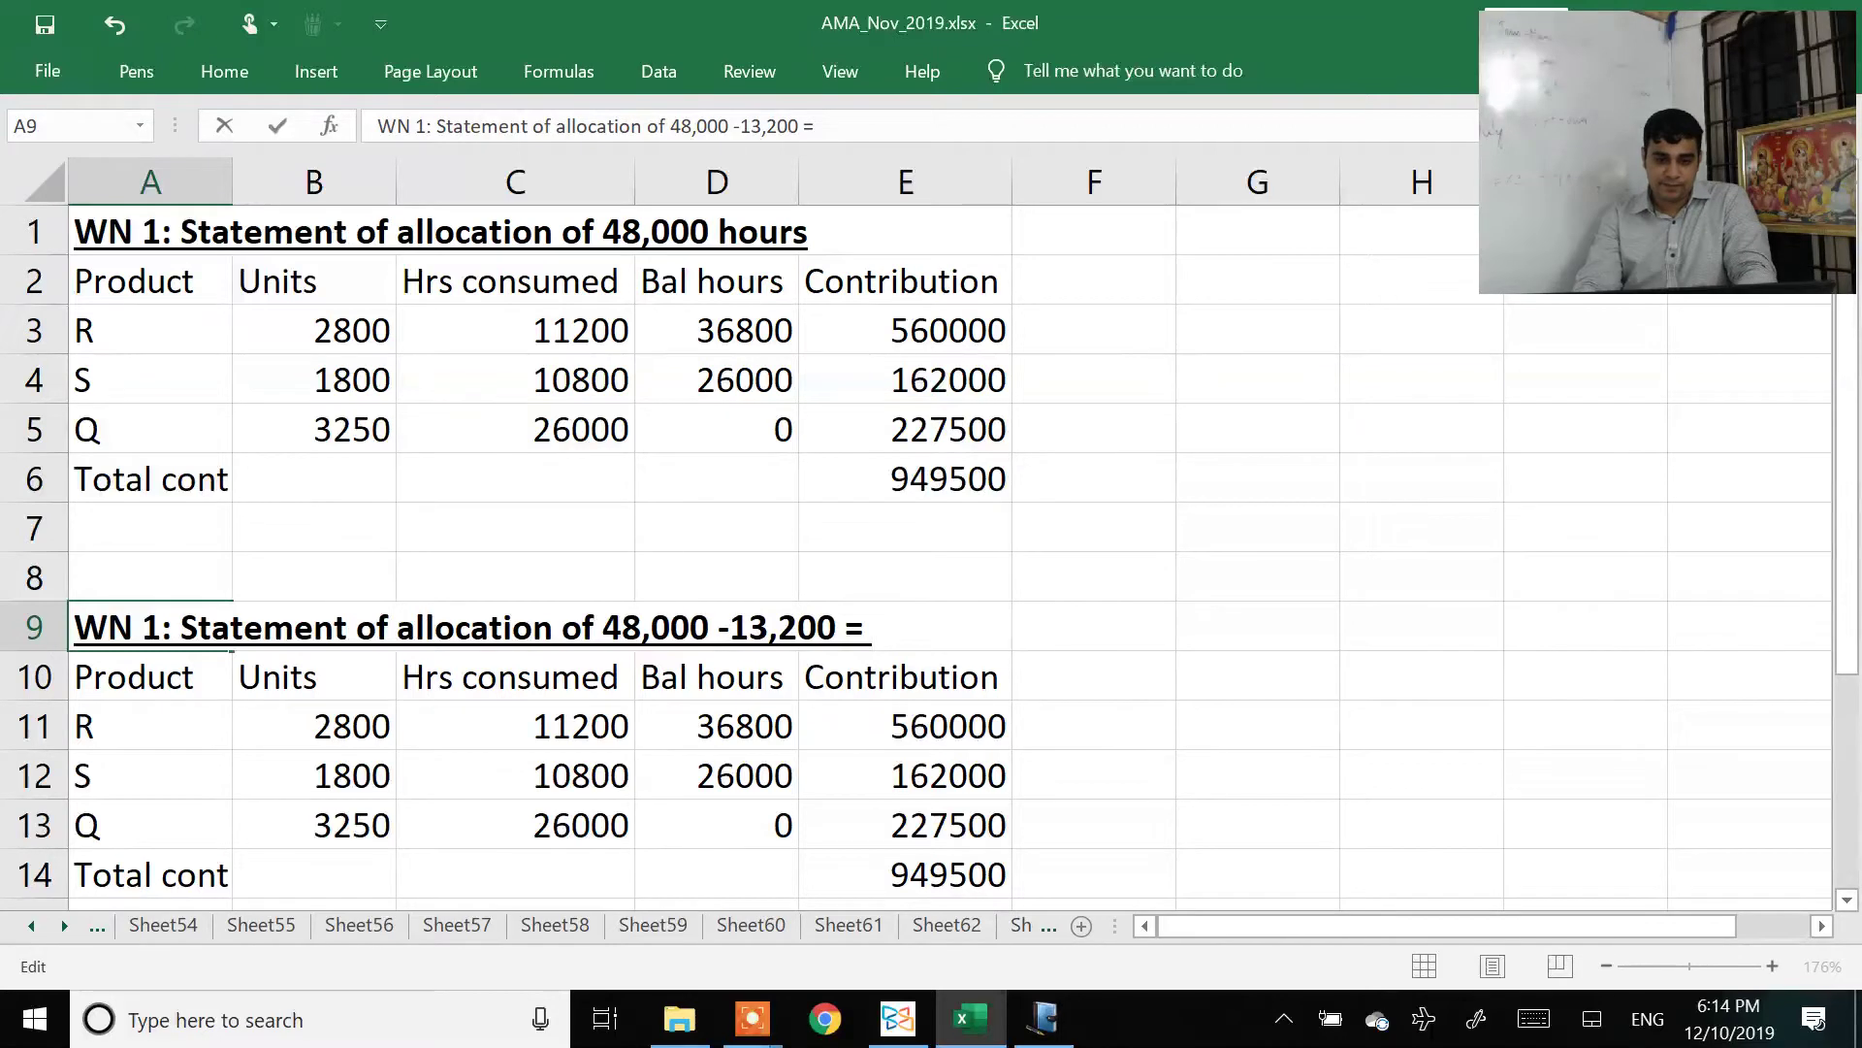
type("34,800")
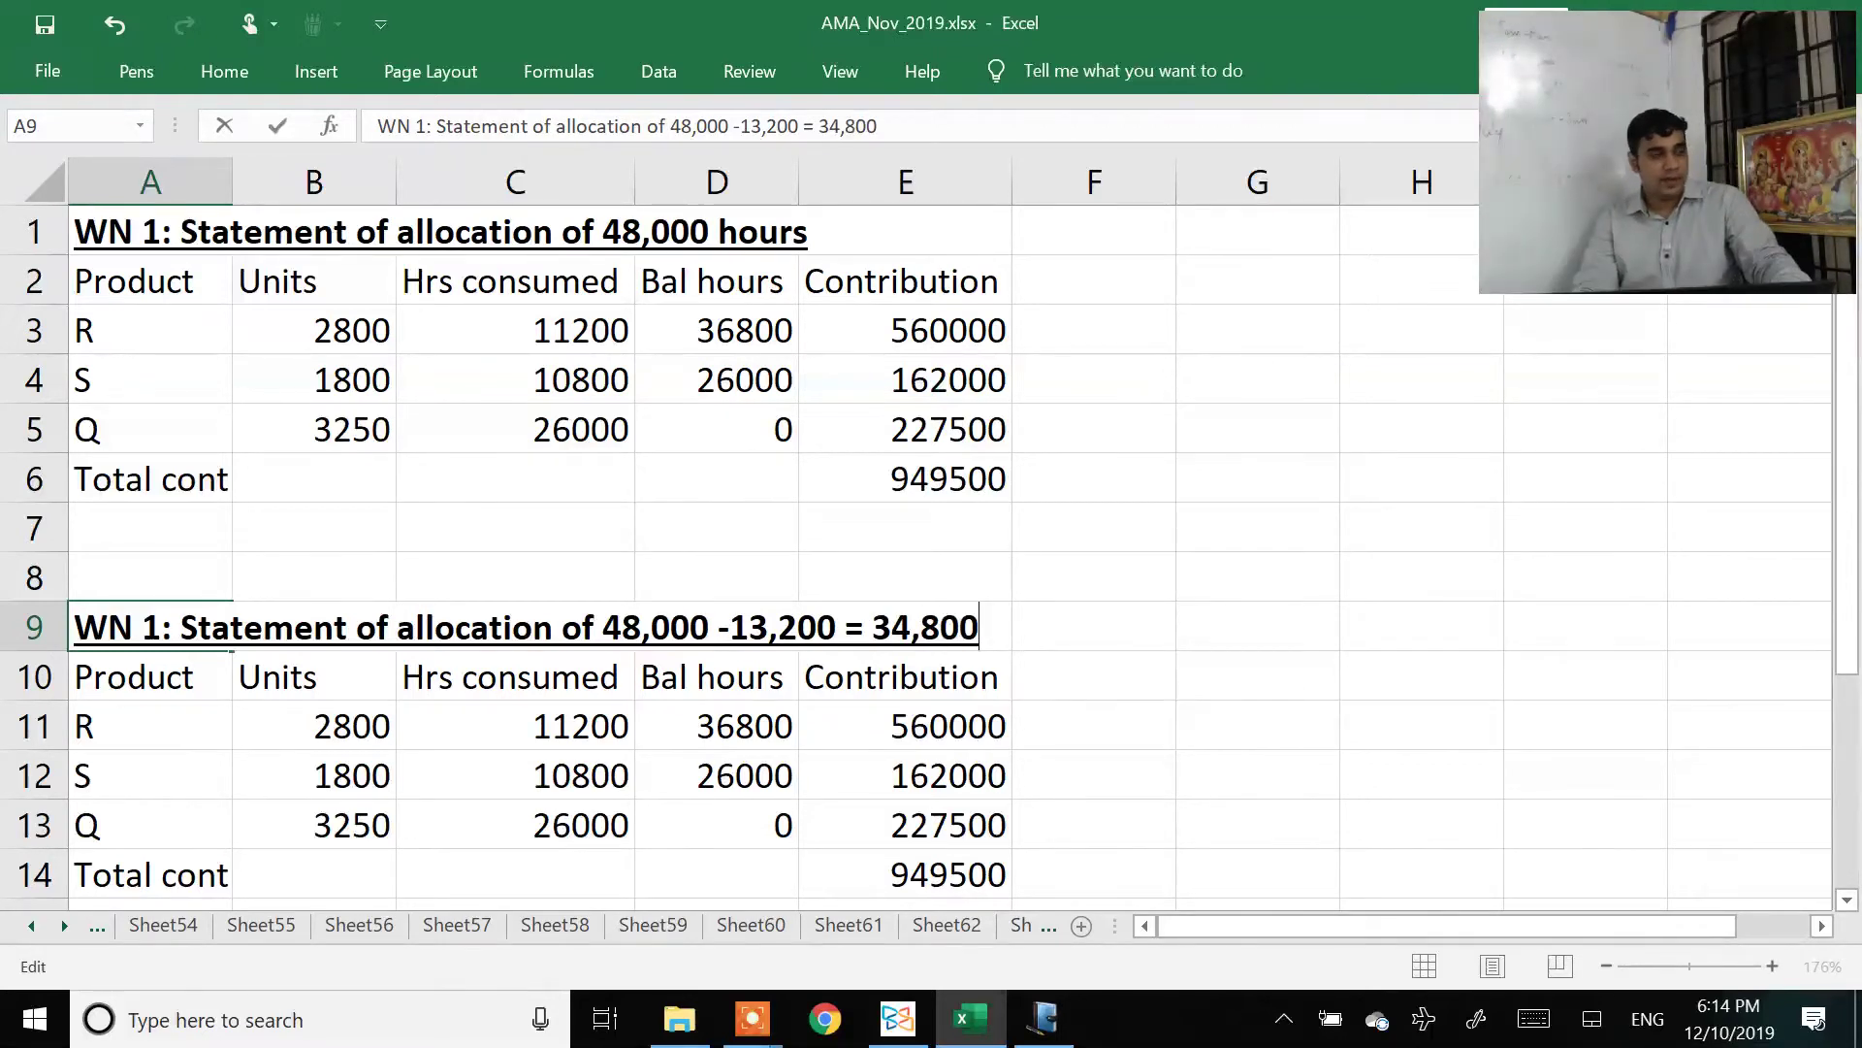
type(" hours")
key("Return")
Step: Set product R's balance hours in D11 to 34800 minus its hours consumed in C11
left_click(313, 726)
left_click(716, 726)
key("F2")
type("=34800-")
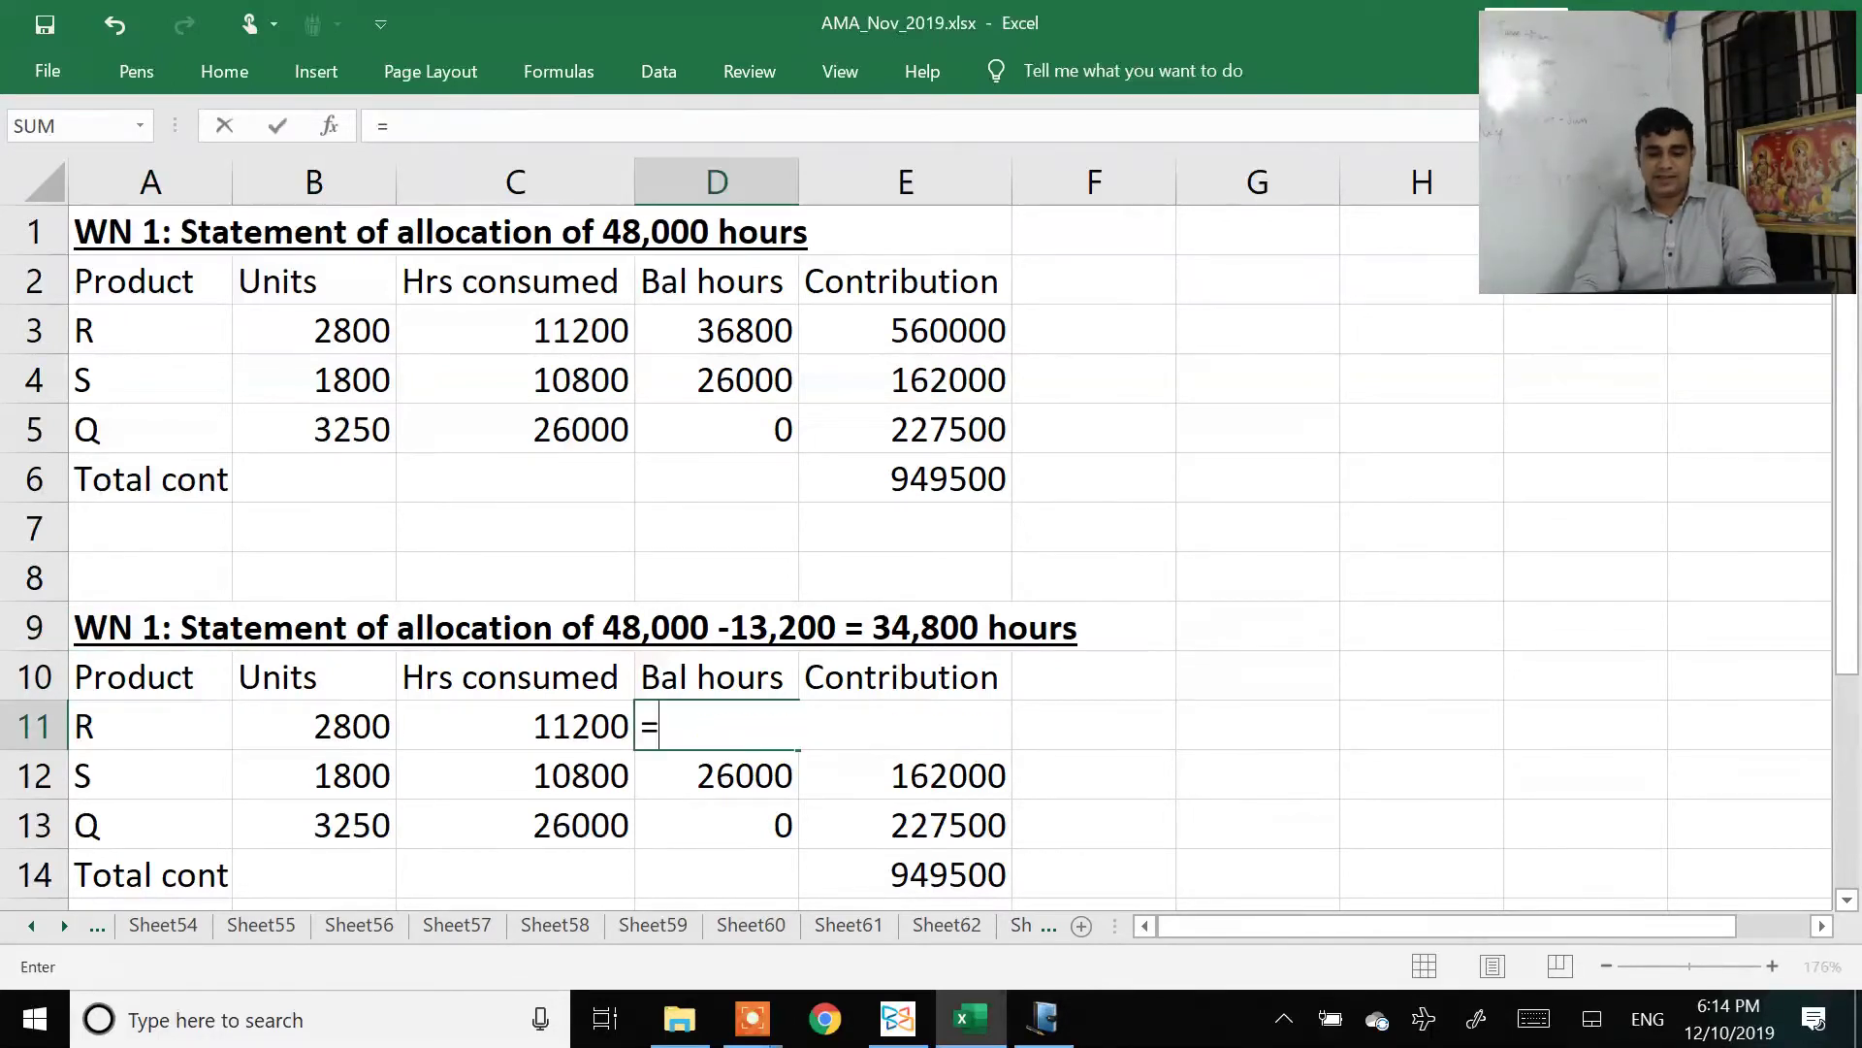
left_click(515, 726)
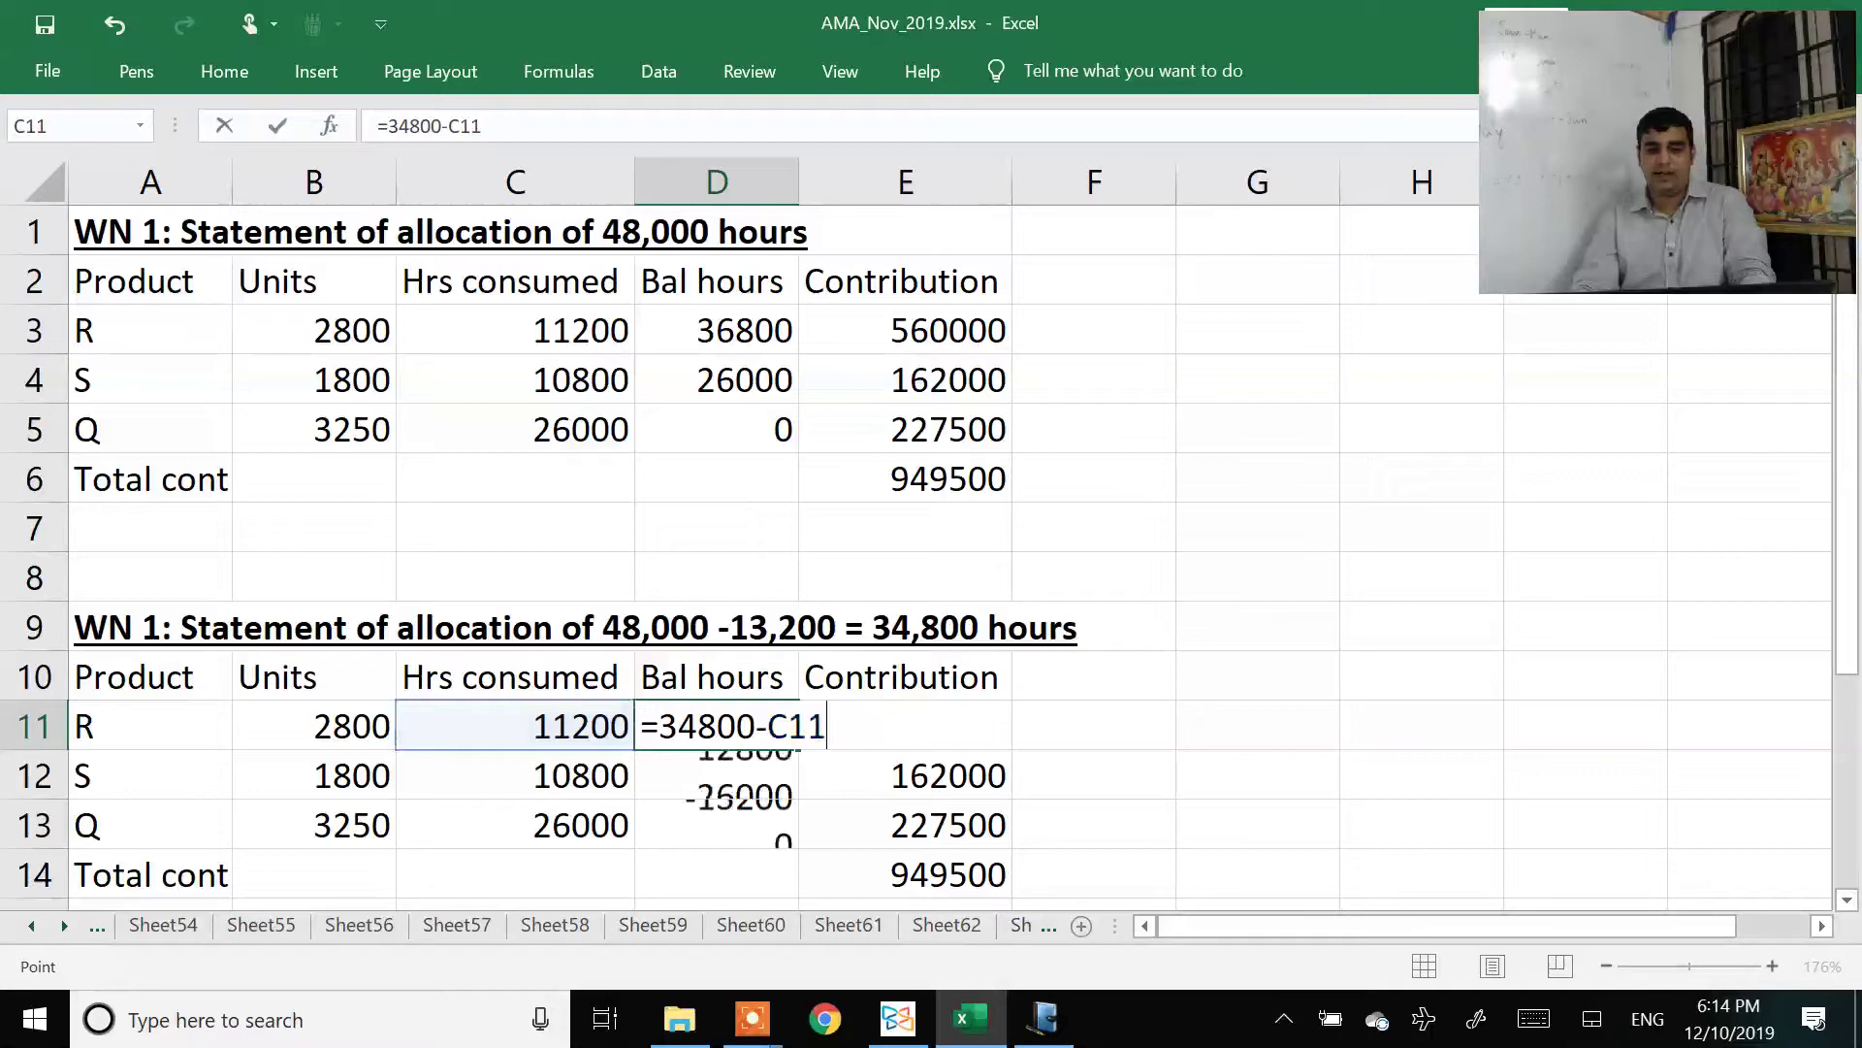
key("Return")
Step: Clear product Q's units, hours consumed and balance hours (B13:D13) in the second statement
key("Down")
key("Left")
key("Left")
key("Left")
key("shift+Right")
key("shift+Right")
key("shift+Right")
key("shift+Right")
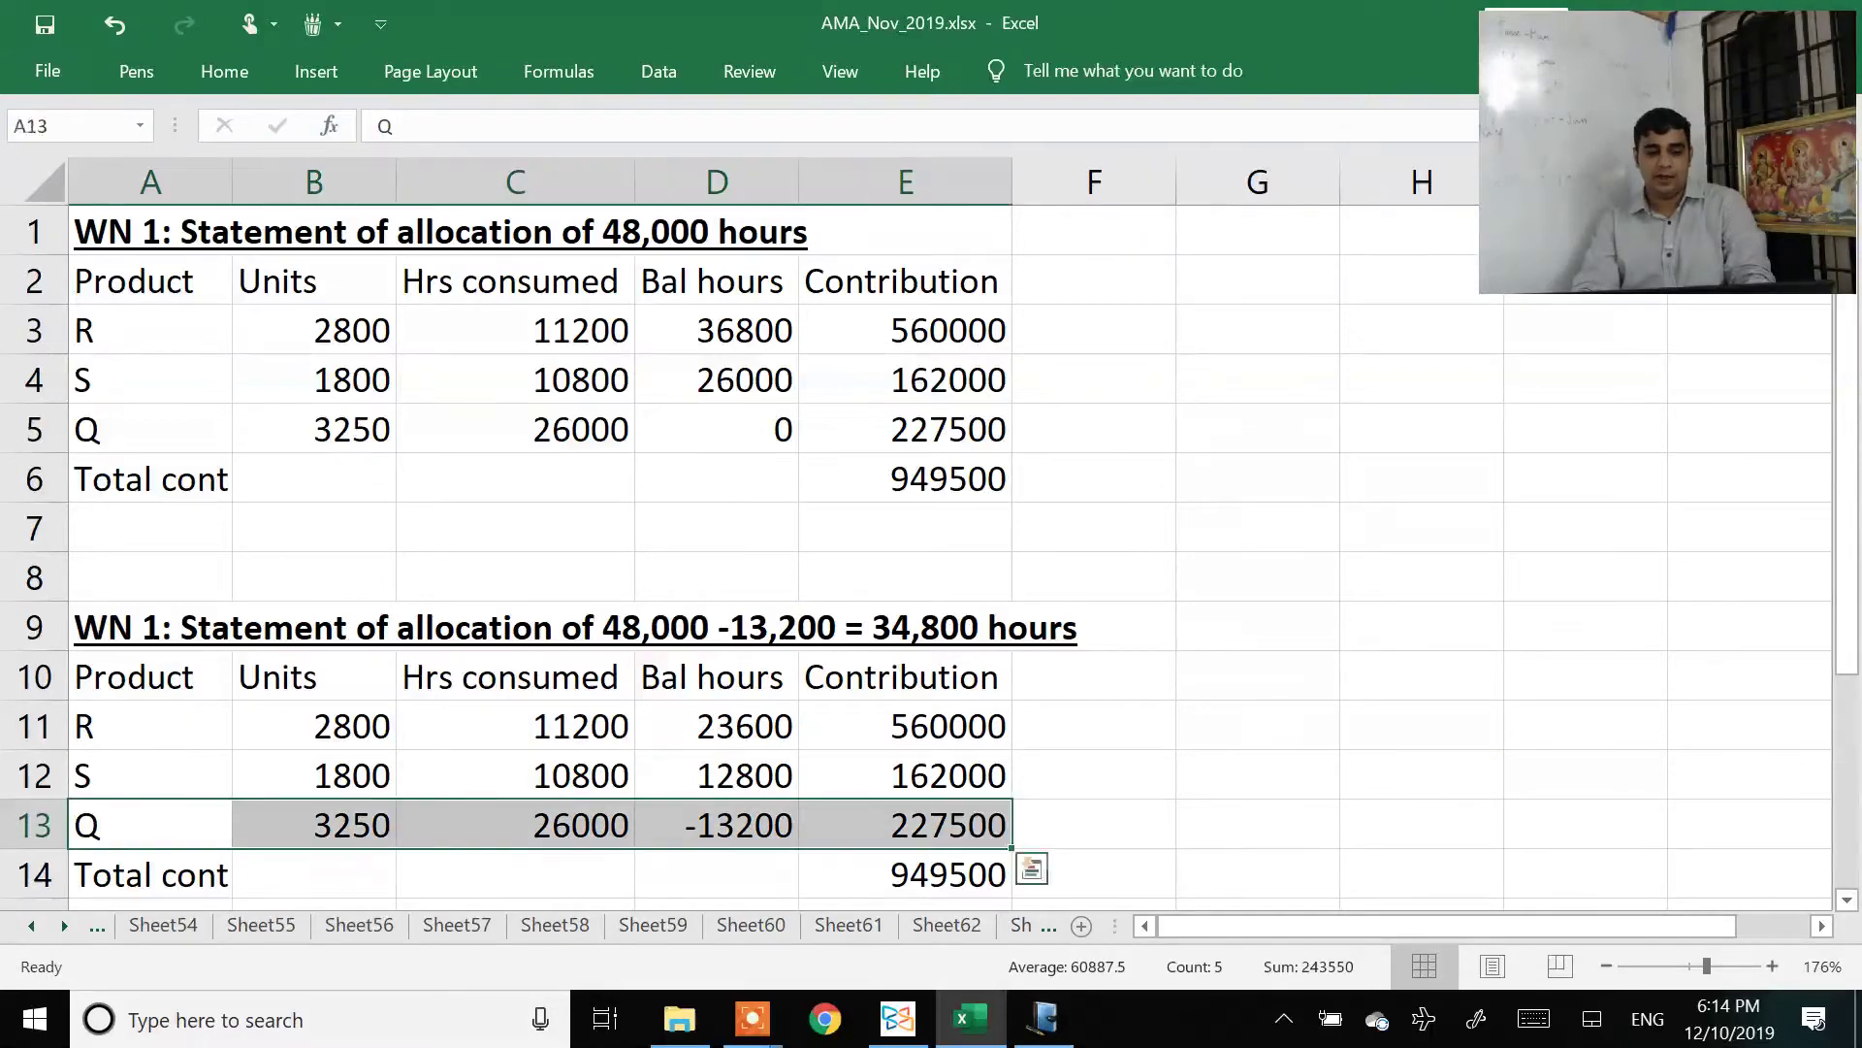
key("Right")
key("shift+Right")
key("shift+Right")
key("Delete")
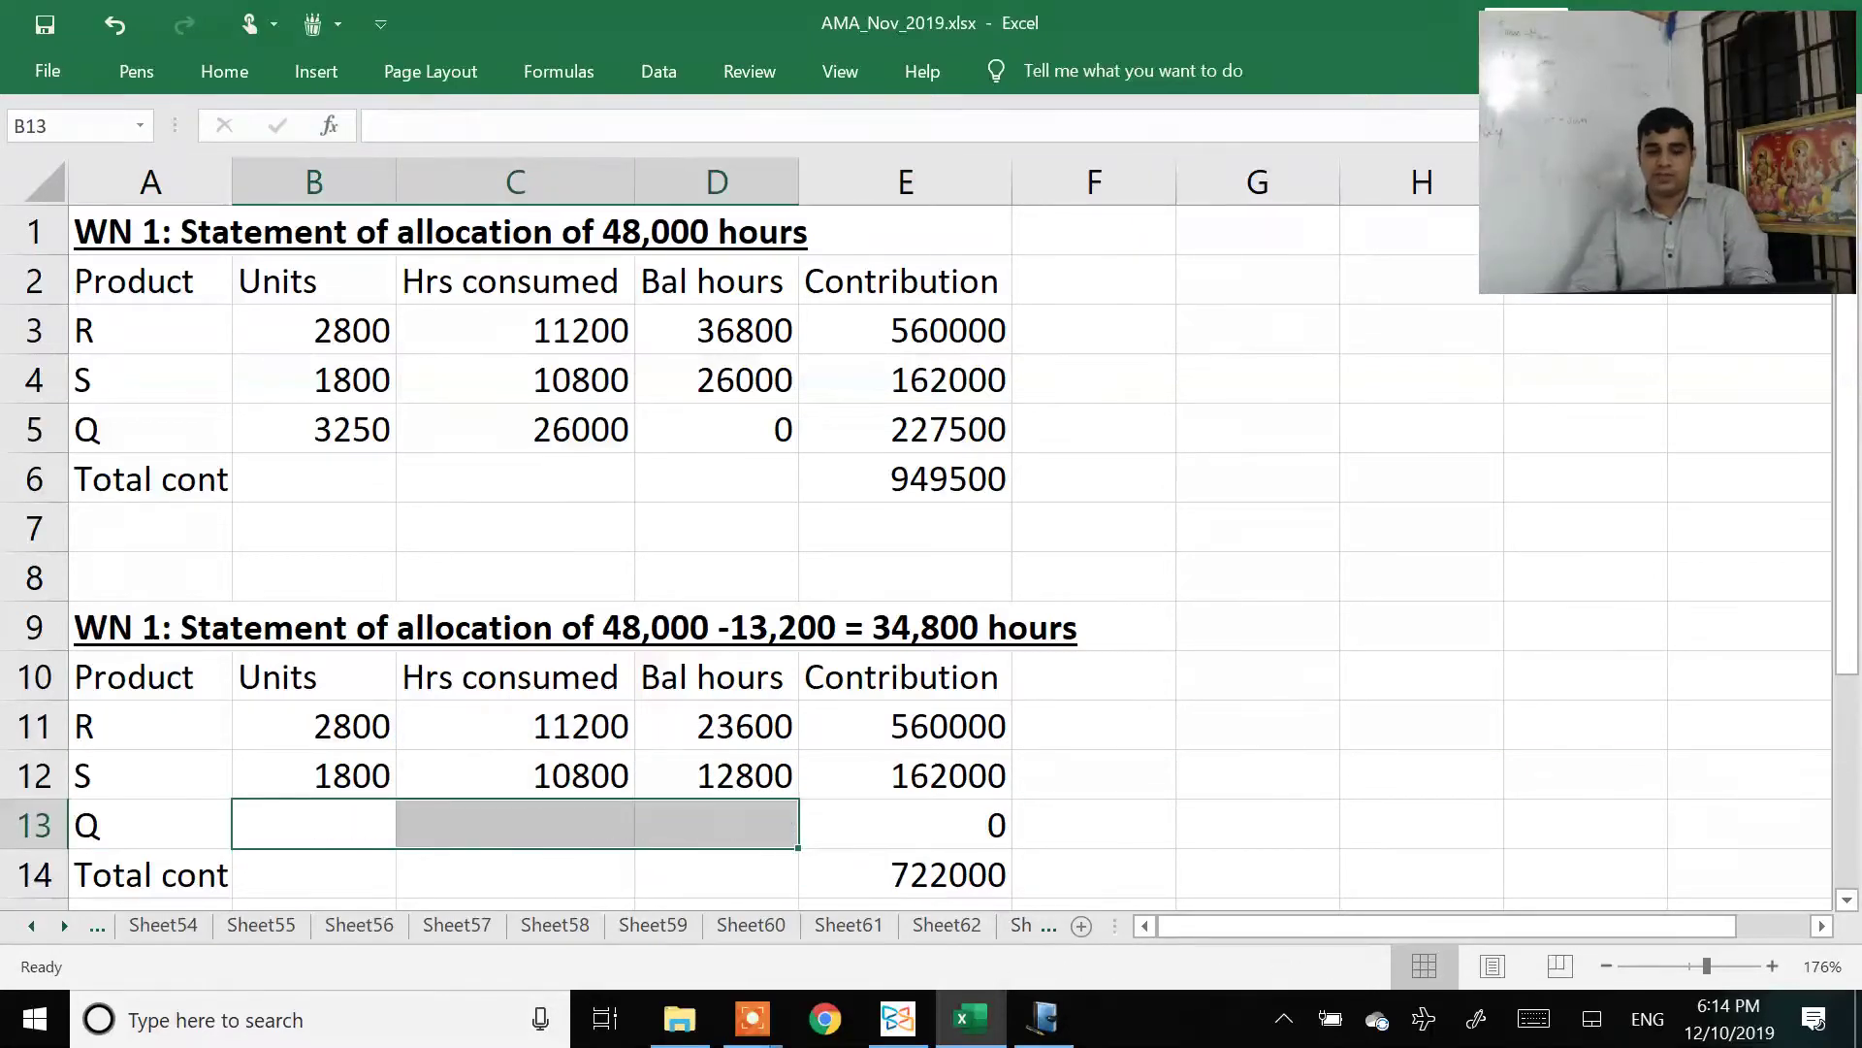
key("Down")
key("Down")
key("Down")
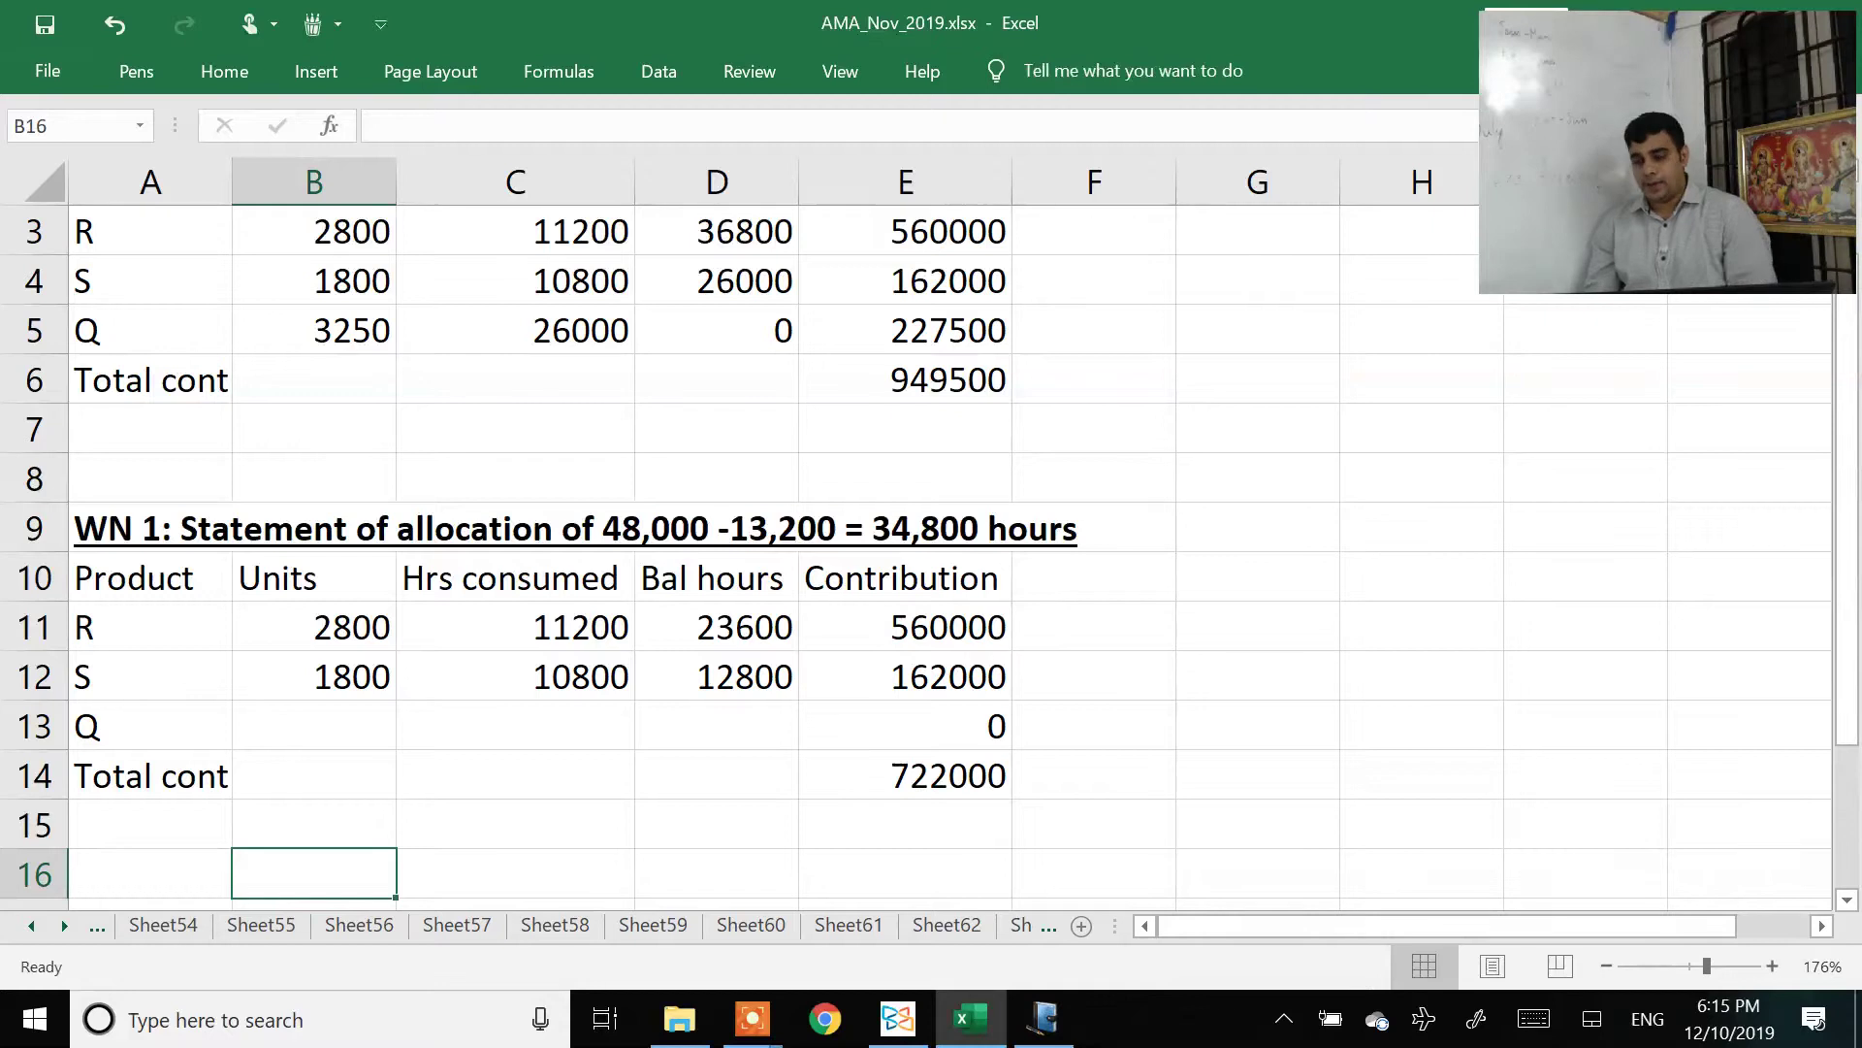
Step: Enter the remaining 12800 hours as product Q's hours consumed in C13
key("Right")
key("Right")
key("Up")
key("Up")
key("Up")
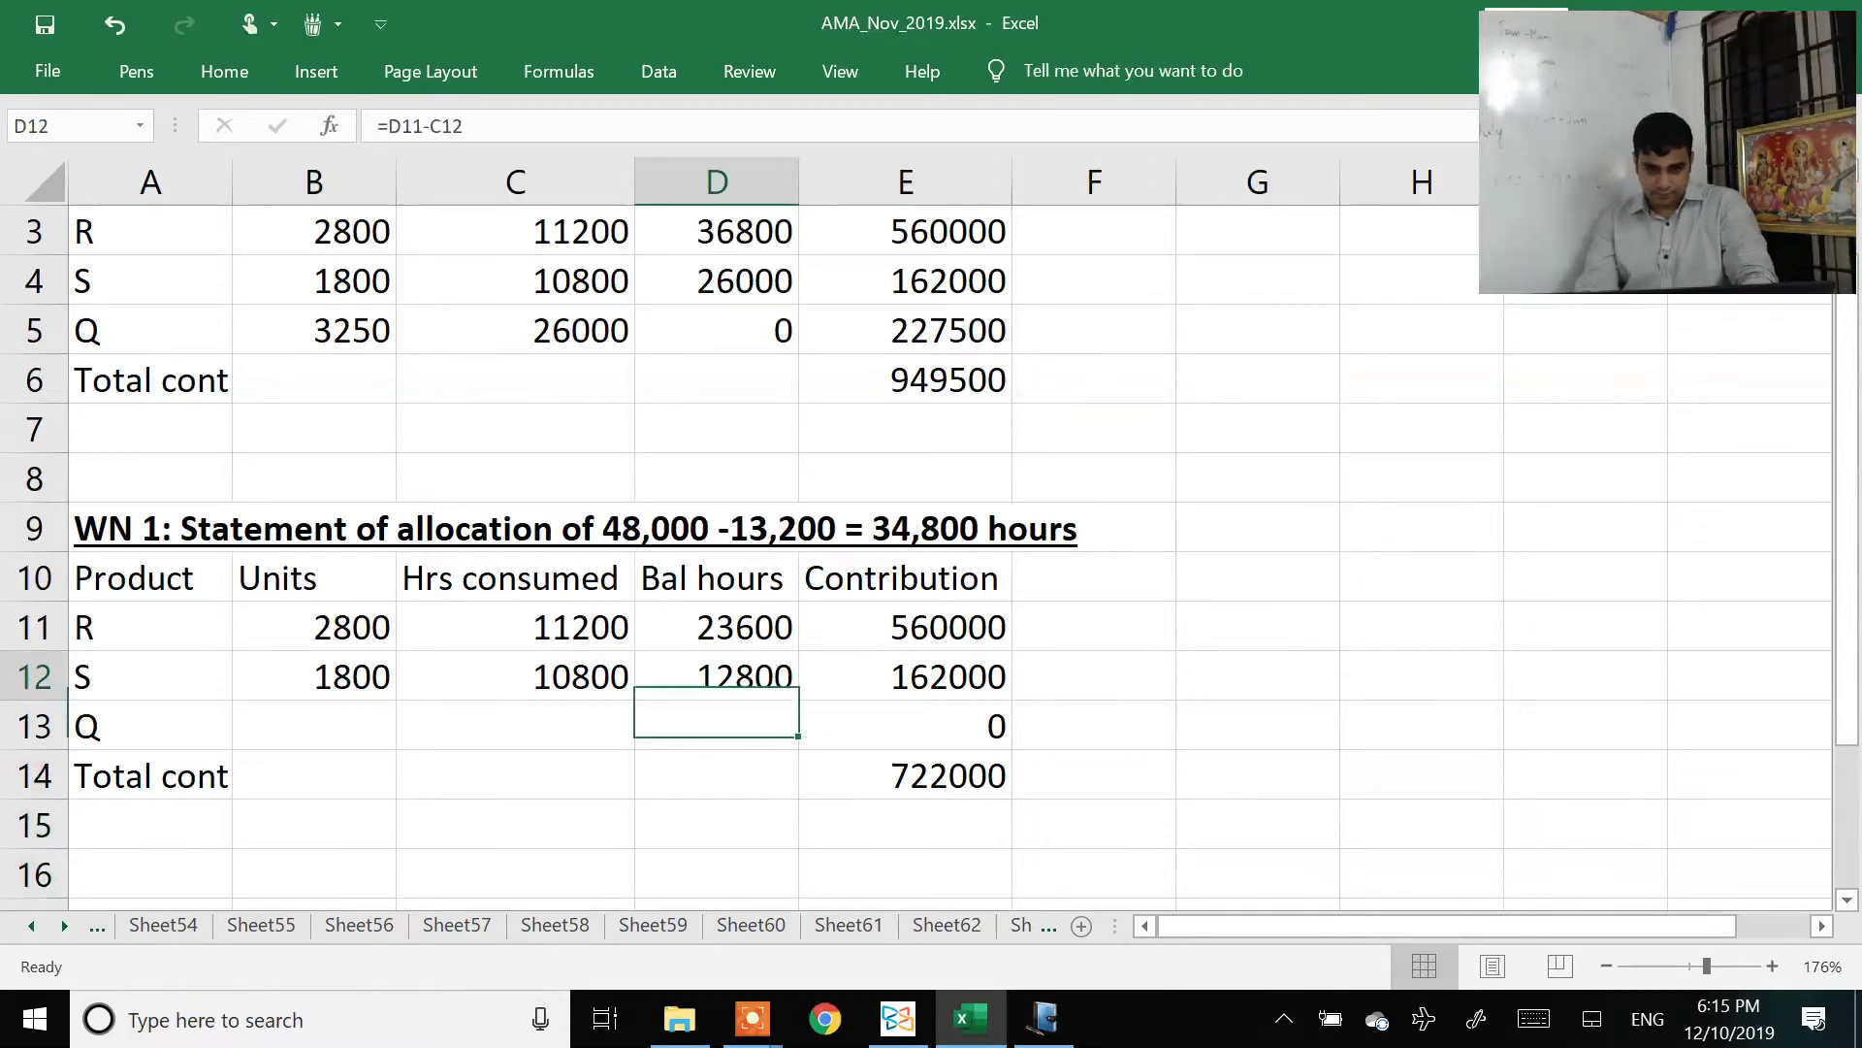
key("Left")
type("12800")
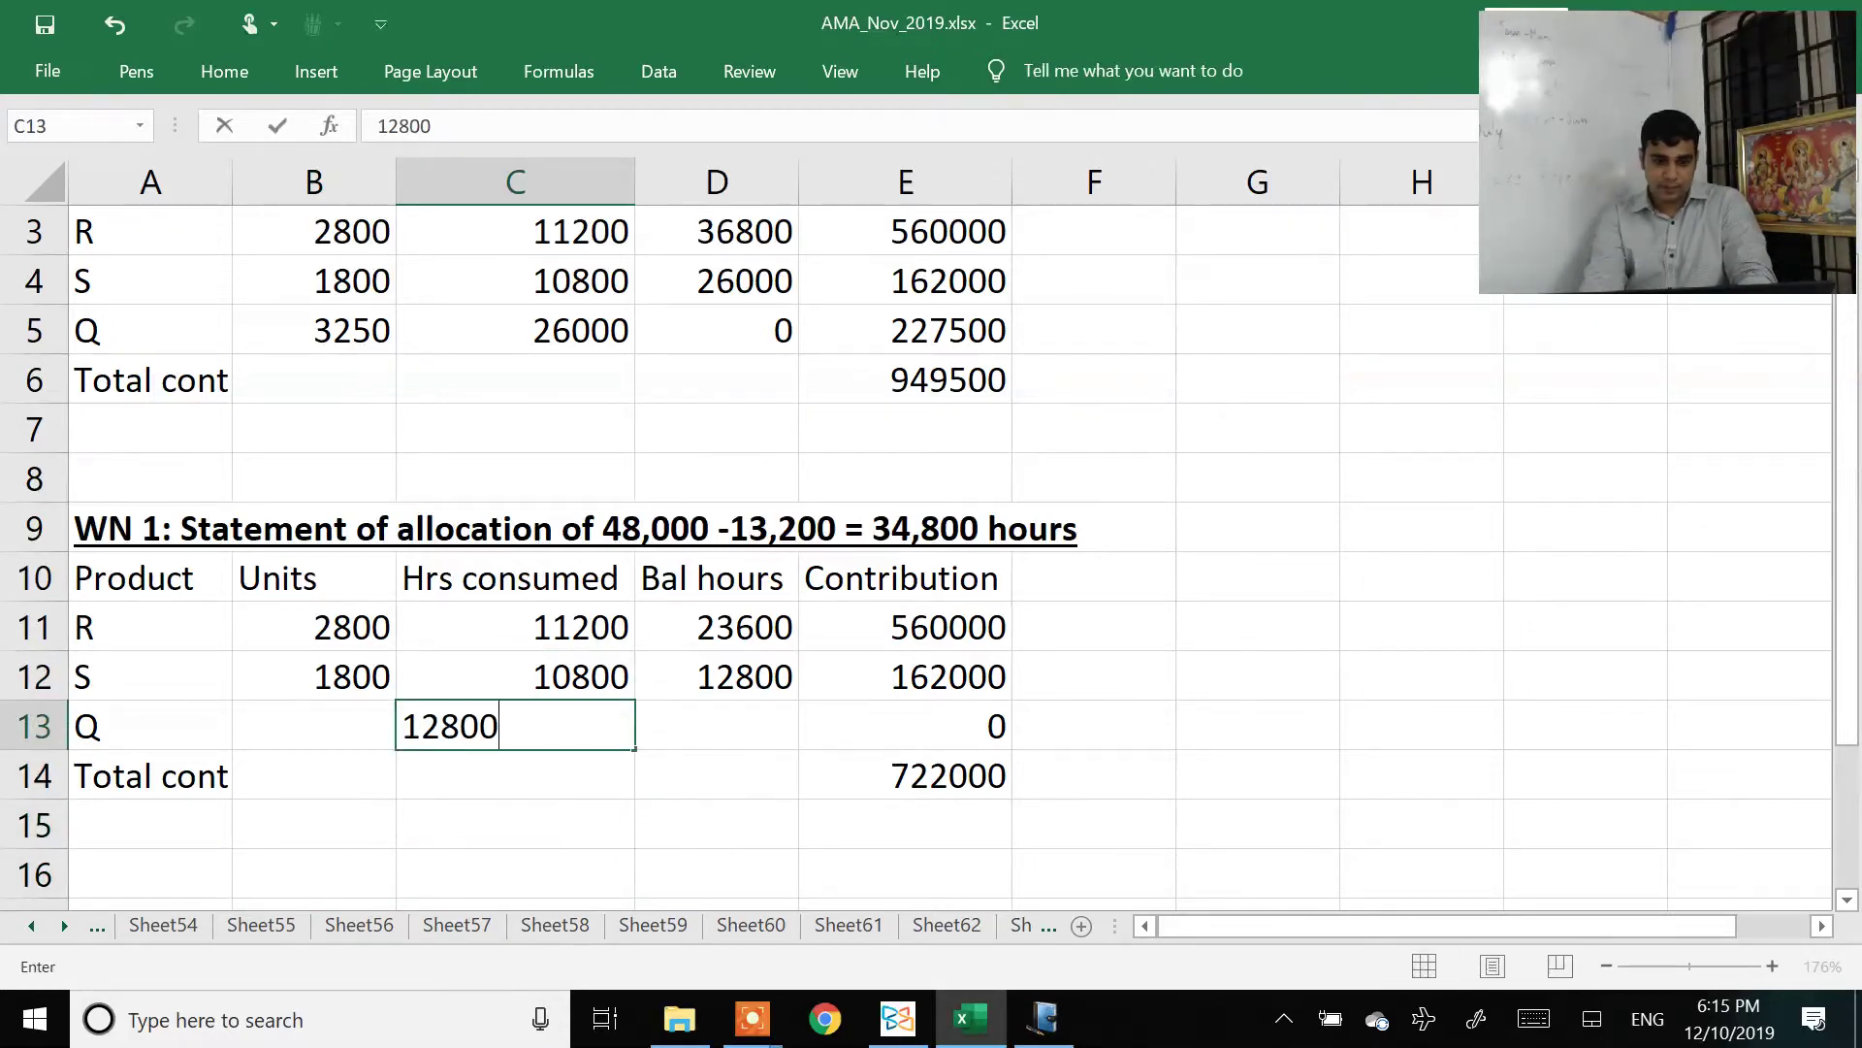
key("Return")
Step: Calculate product Q's units in B13 as C13 divided by 8 and fill the balance hours formula down to D13
left_click(313, 725)
type("=C13/8")
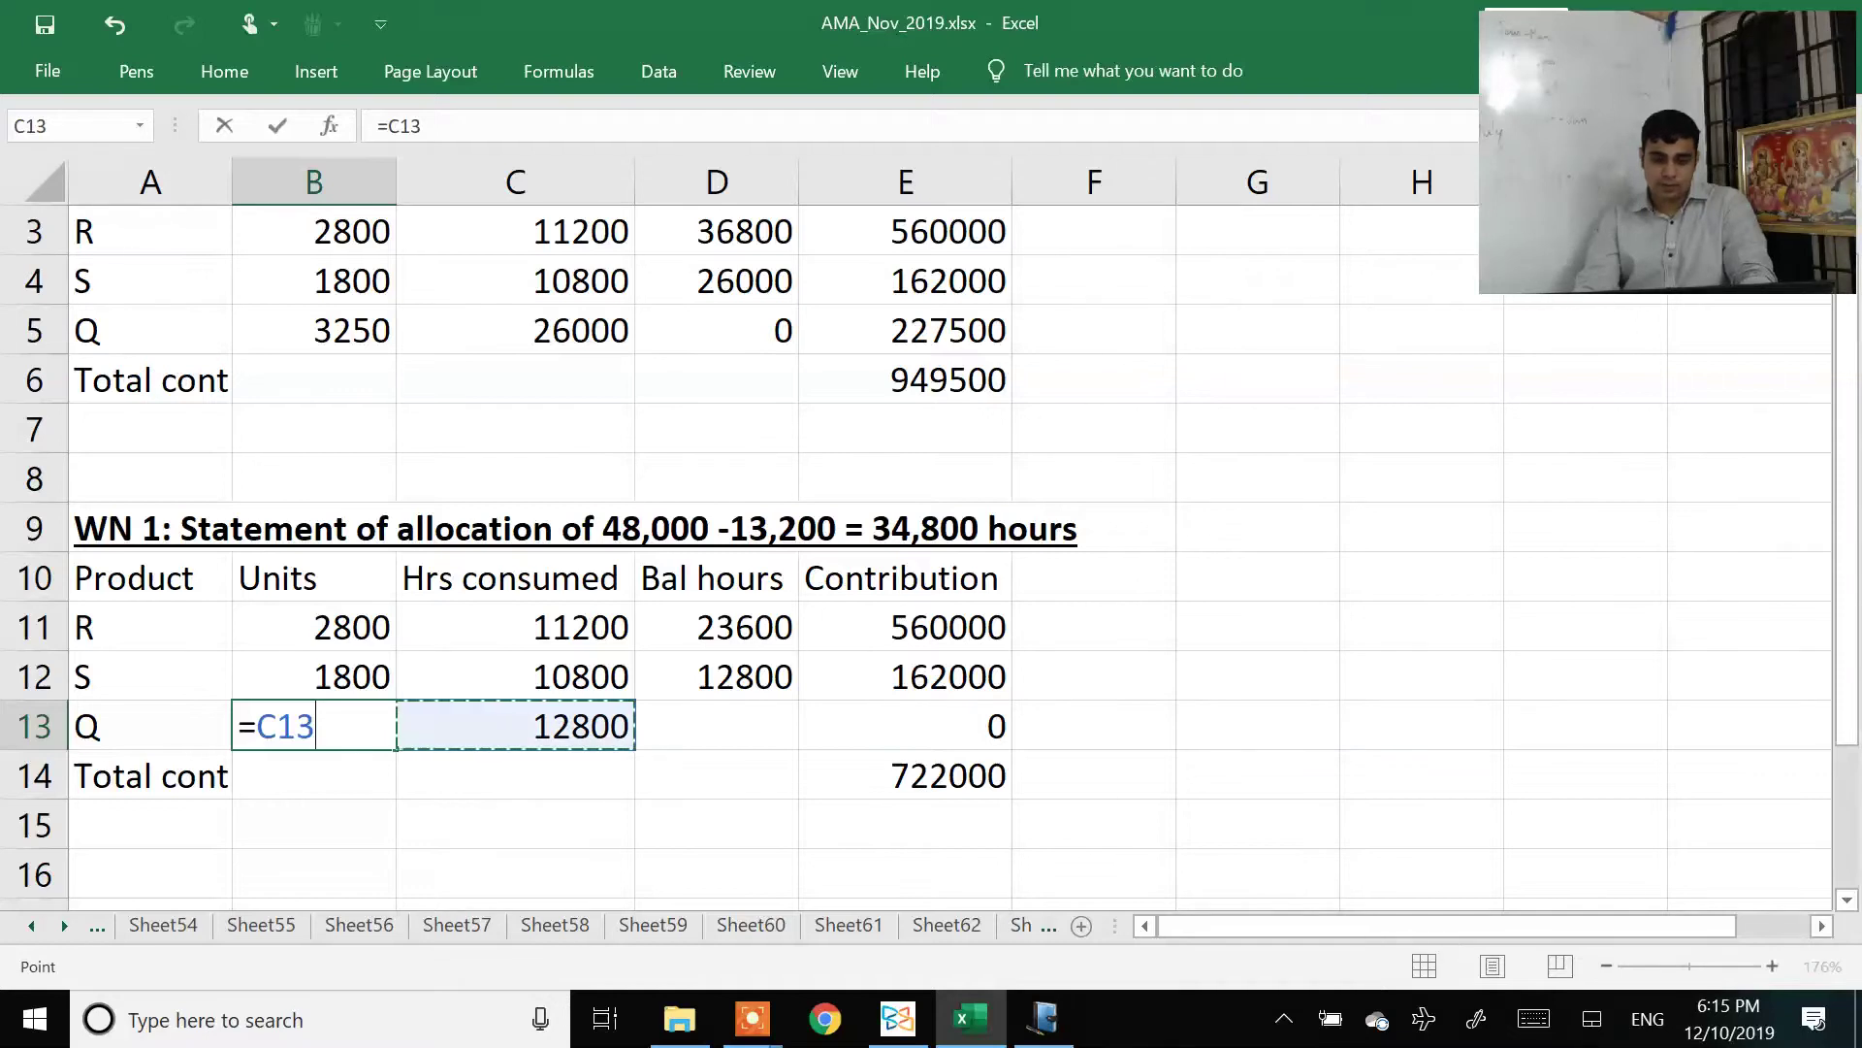
key("Return")
key("Right")
key("Right")
key("Up")
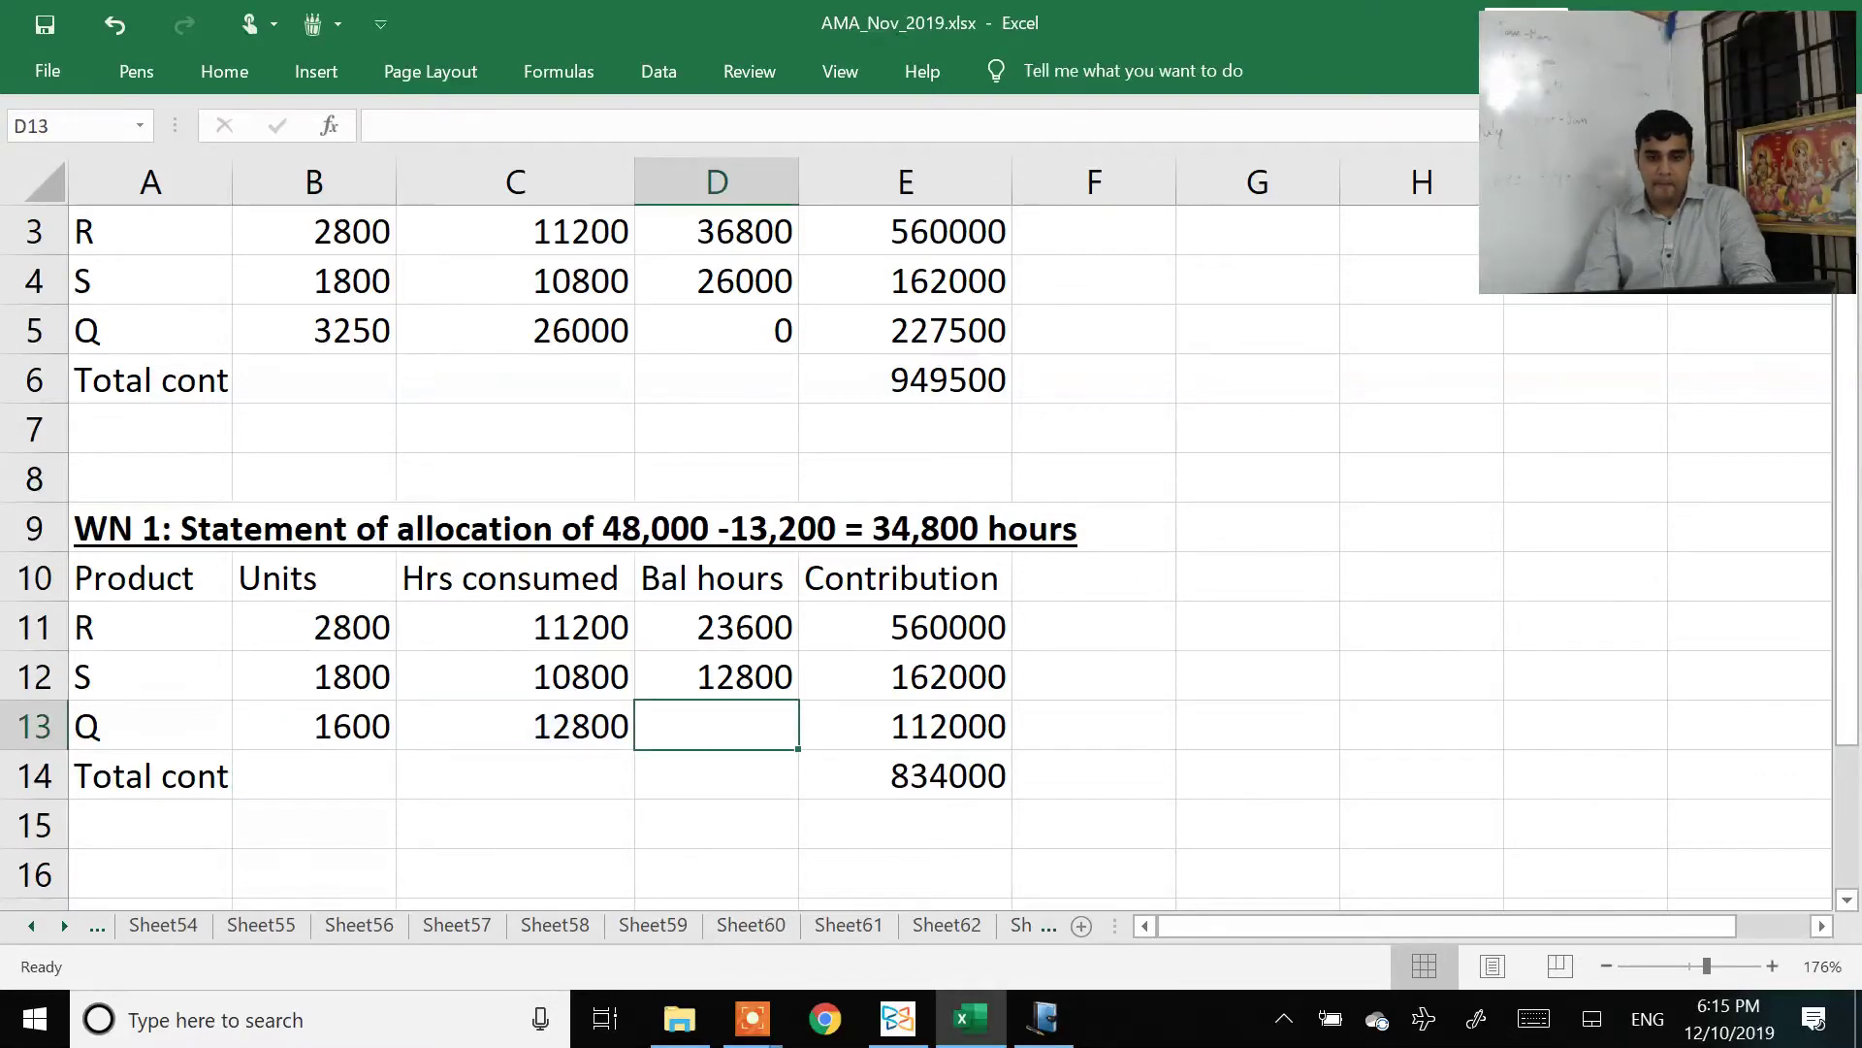
key("ctrl+d")
Step: Check product Q's contribution formula in E13 and the other contributions in the second statement
left_click(905, 725)
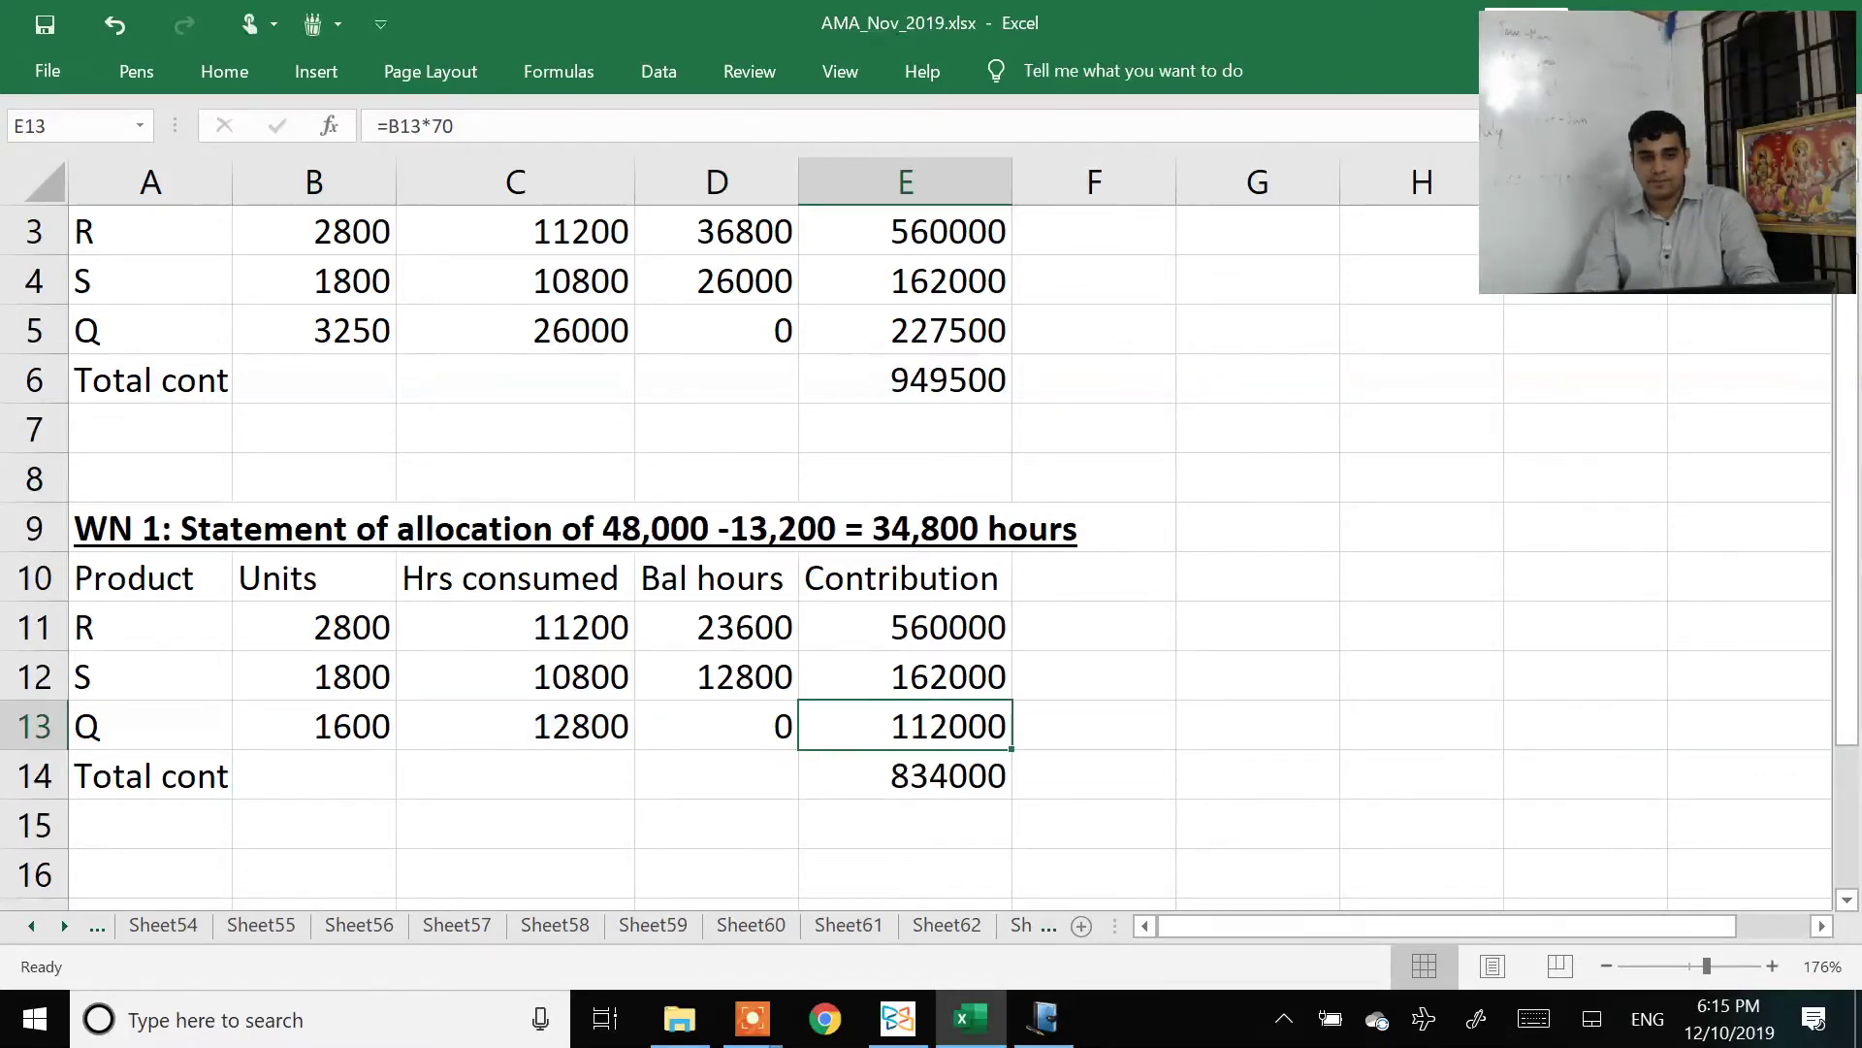
key("Up")
key("Up")
key("Down")
key("Down")
key("Down")
key("Down")
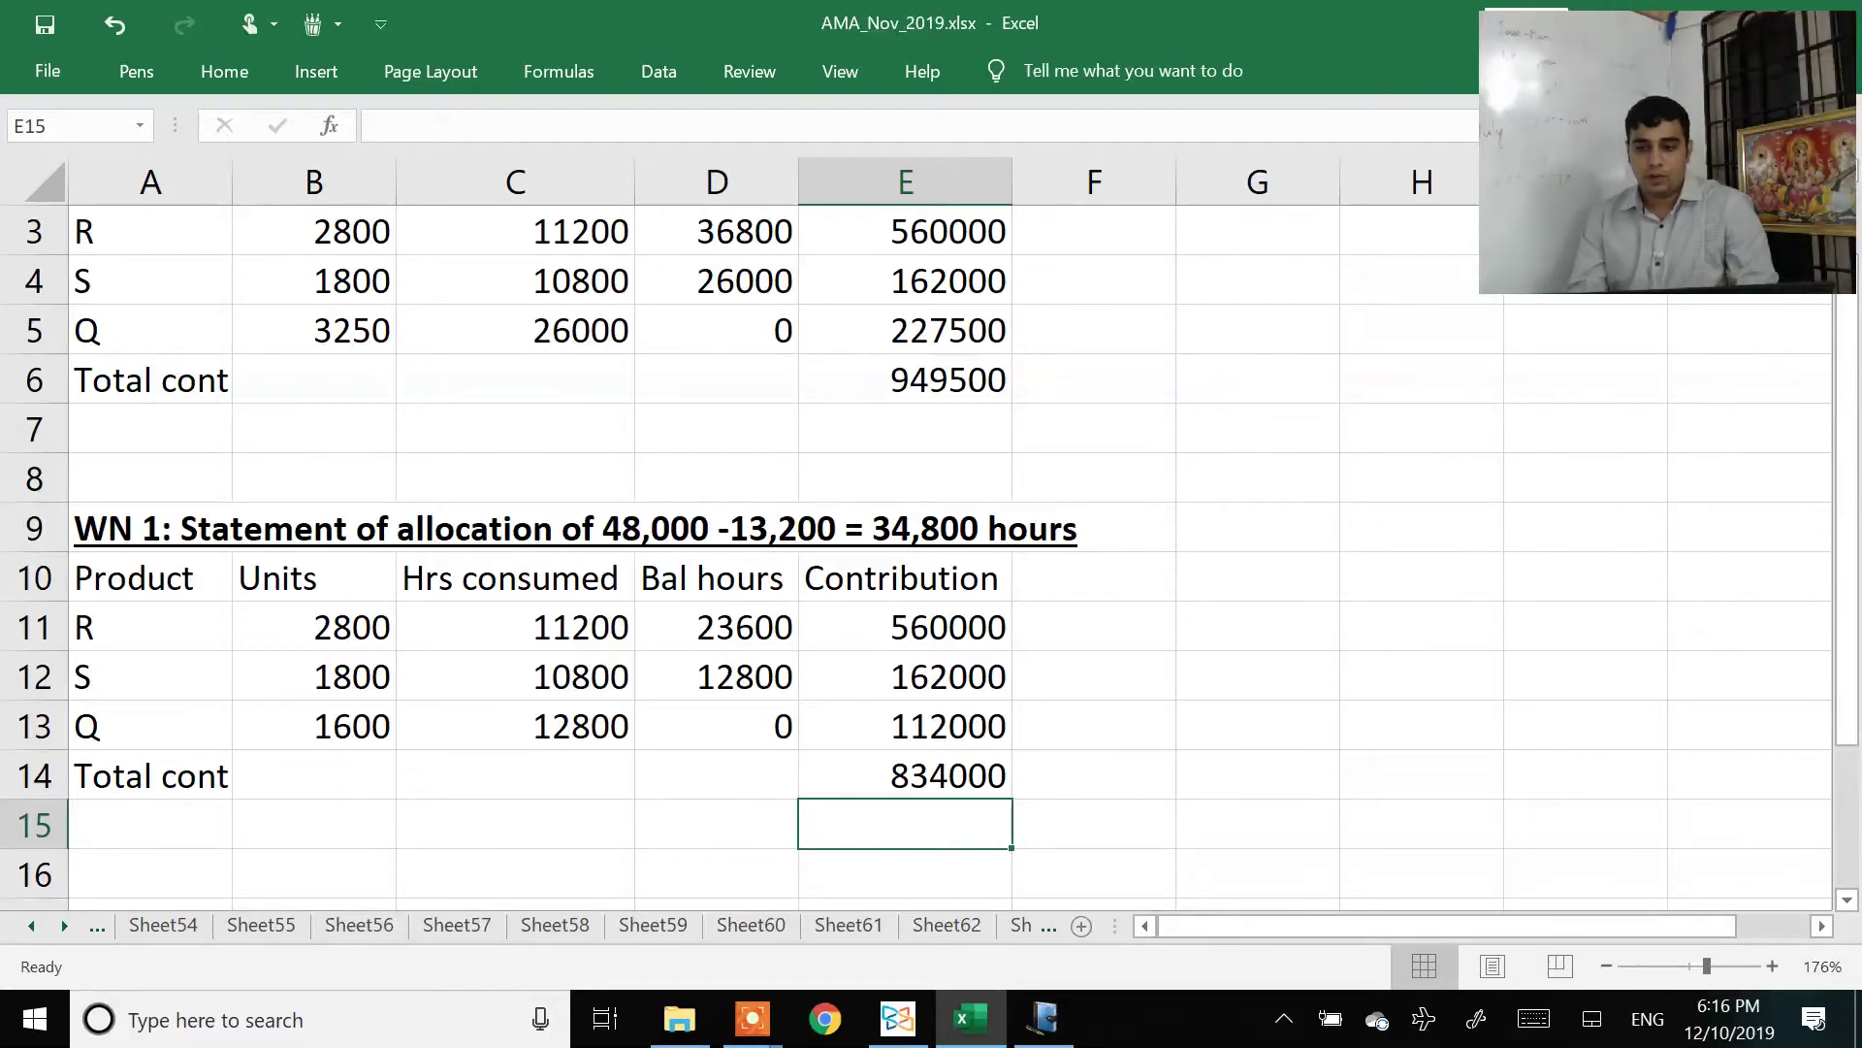
Step: Switch to Windows Journal and handwrite "TP" with "VC + OC" and a downward arrow on a new page
key("alt+Tab")
key("alt+Tab")
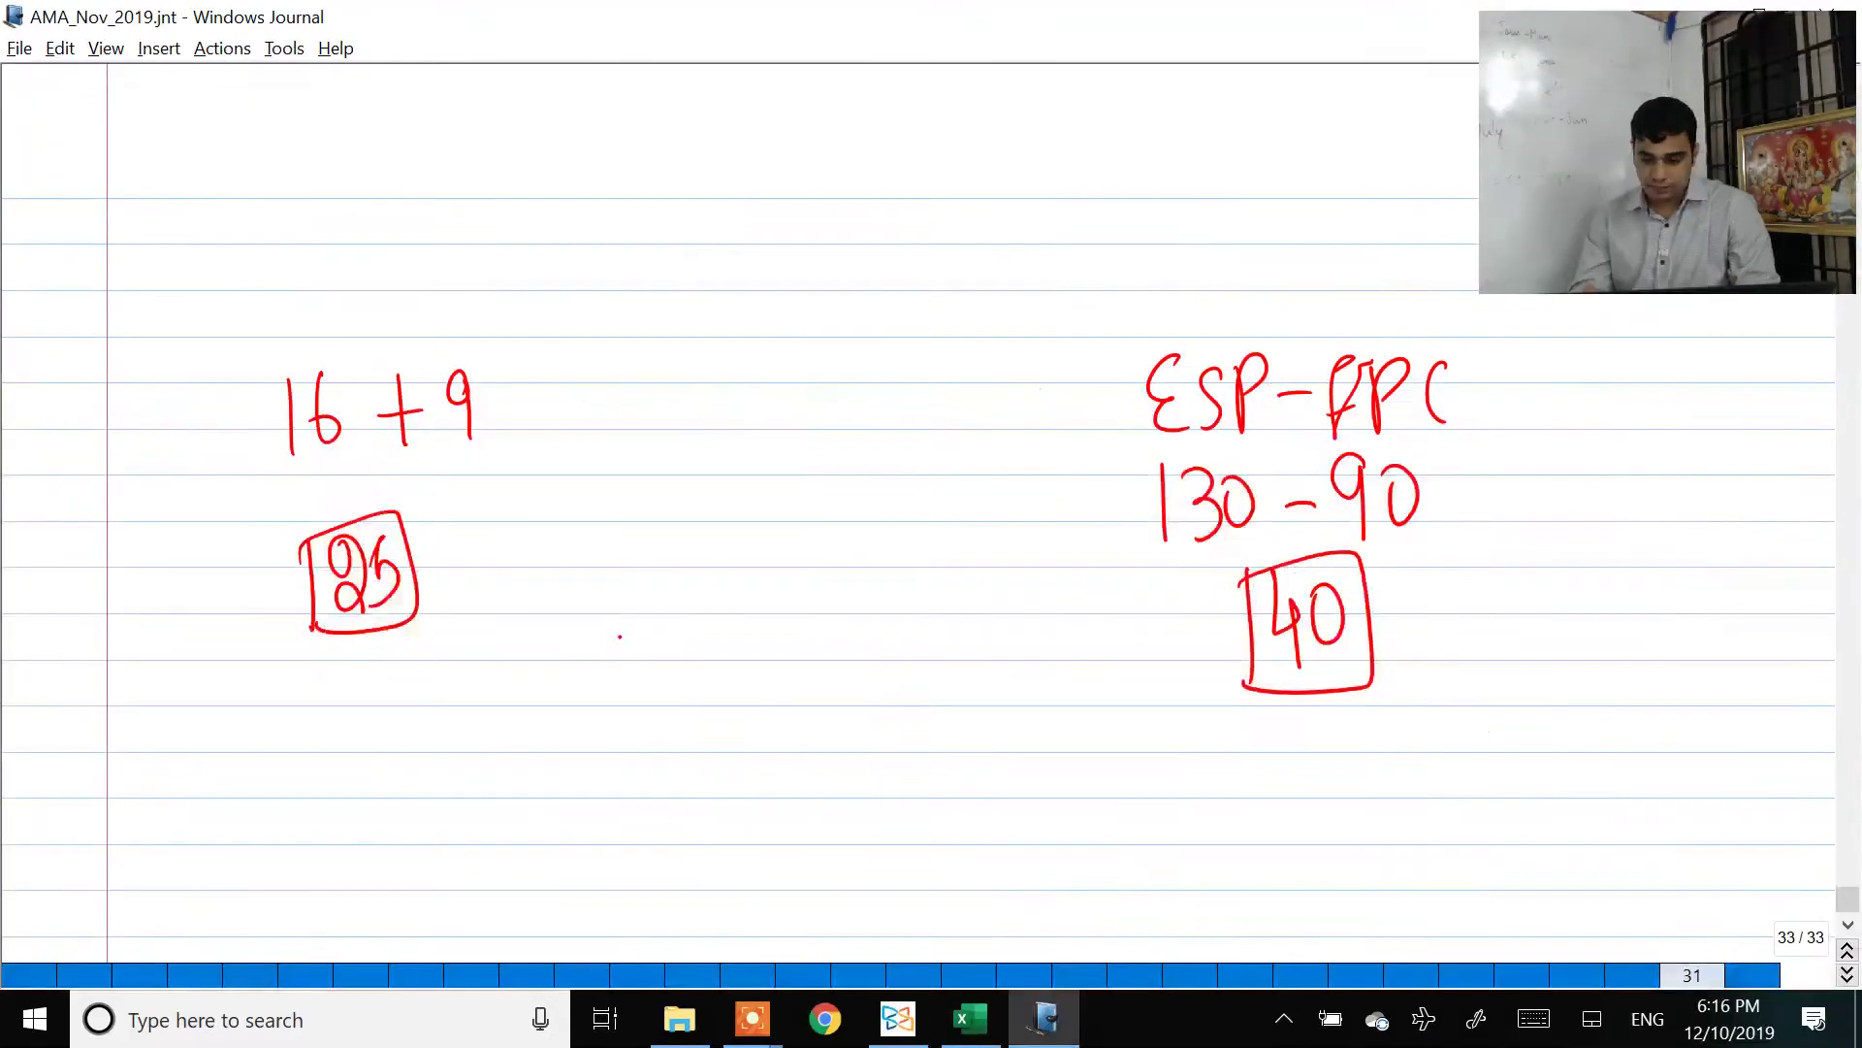
key("Page_Down")
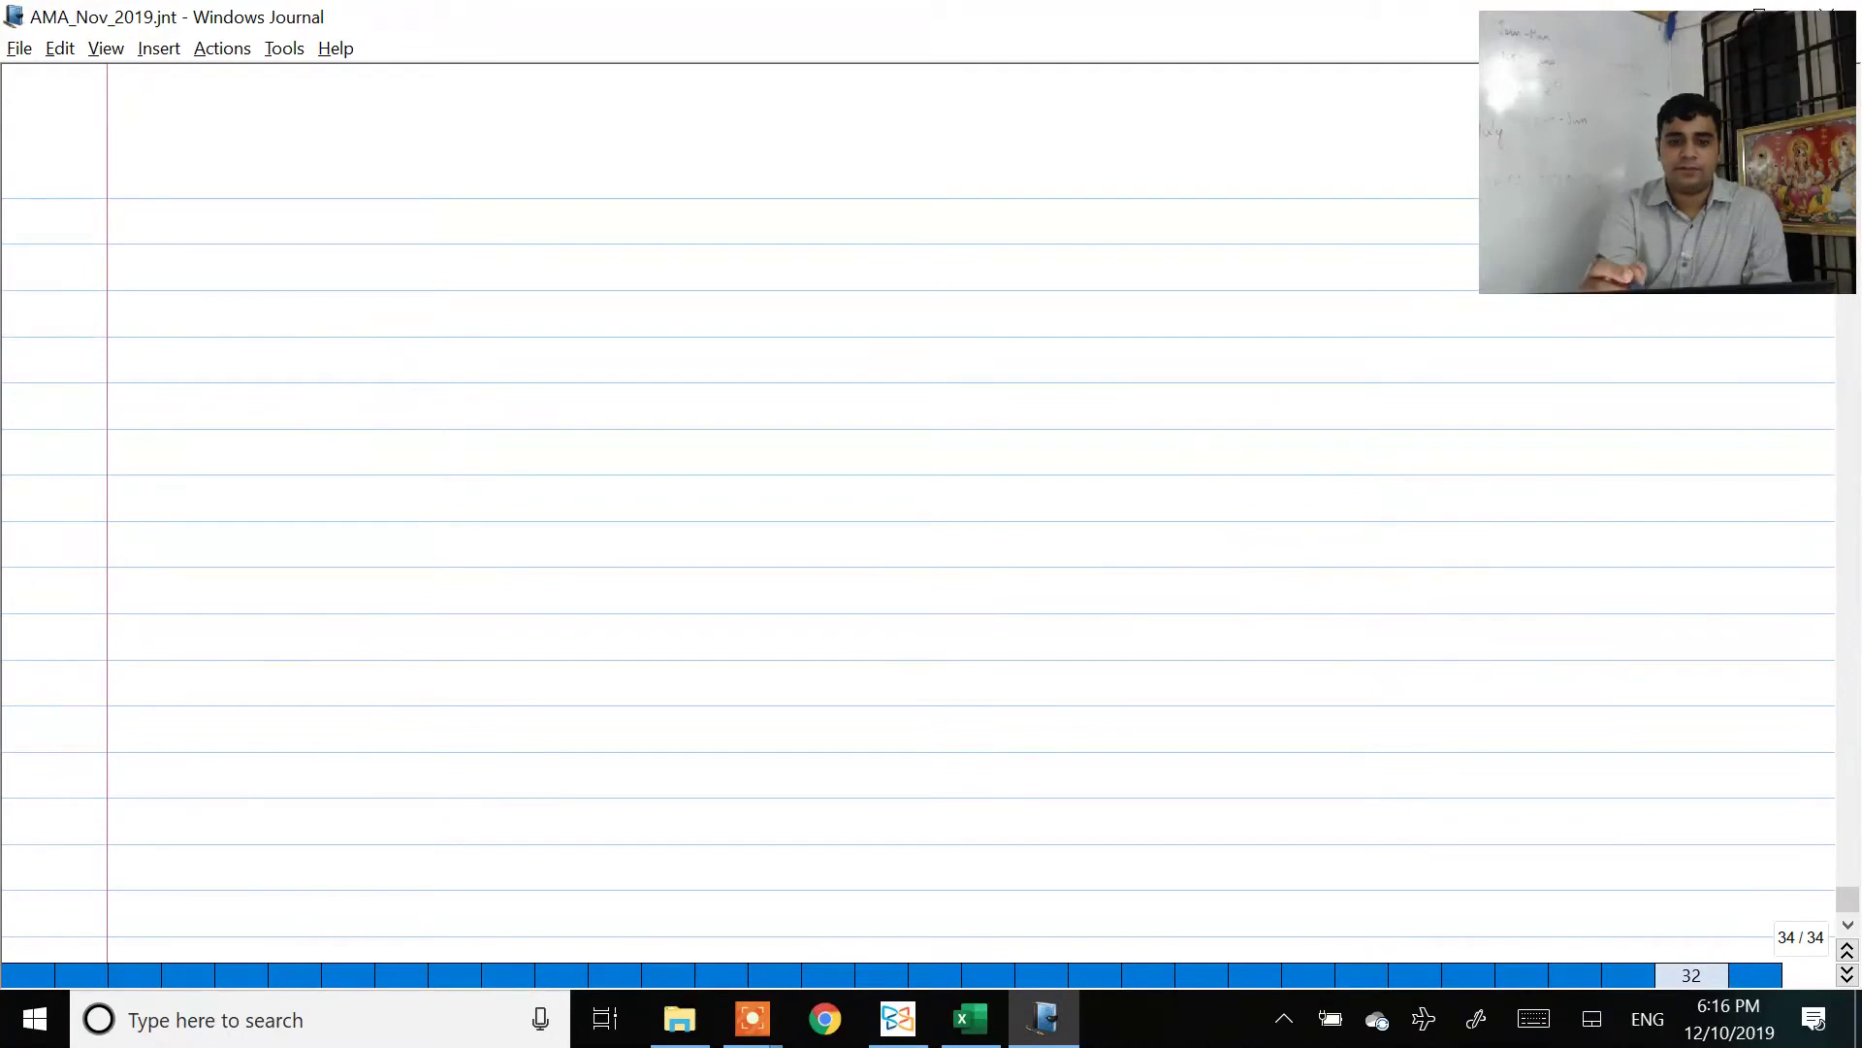
mouse_move(855, 216)
left_mouse_down()
mouse_move(870, 281)
mouse_move(913, 251)
left_mouse_up()
left_click_drag(614, 692, 660, 682)
mouse_move(326, 380)
left_mouse_down()
mouse_move(375, 381)
mouse_move(413, 436)
left_mouse_up()
mouse_move(459, 414)
left_mouse_down()
mouse_move(497, 406)
mouse_move(481, 447)
left_mouse_up()
left_click_drag(519, 379, 517, 429)
left_click_drag(593, 360, 593, 424)
mouse_move(477, 468)
left_mouse_down()
mouse_move(490, 546)
mouse_move(516, 518)
left_mouse_up()
Step: Look up product S's variable cost in the PDF question and handwrite "370 +" with large square brackets below the arrow
key("alt+Tab")
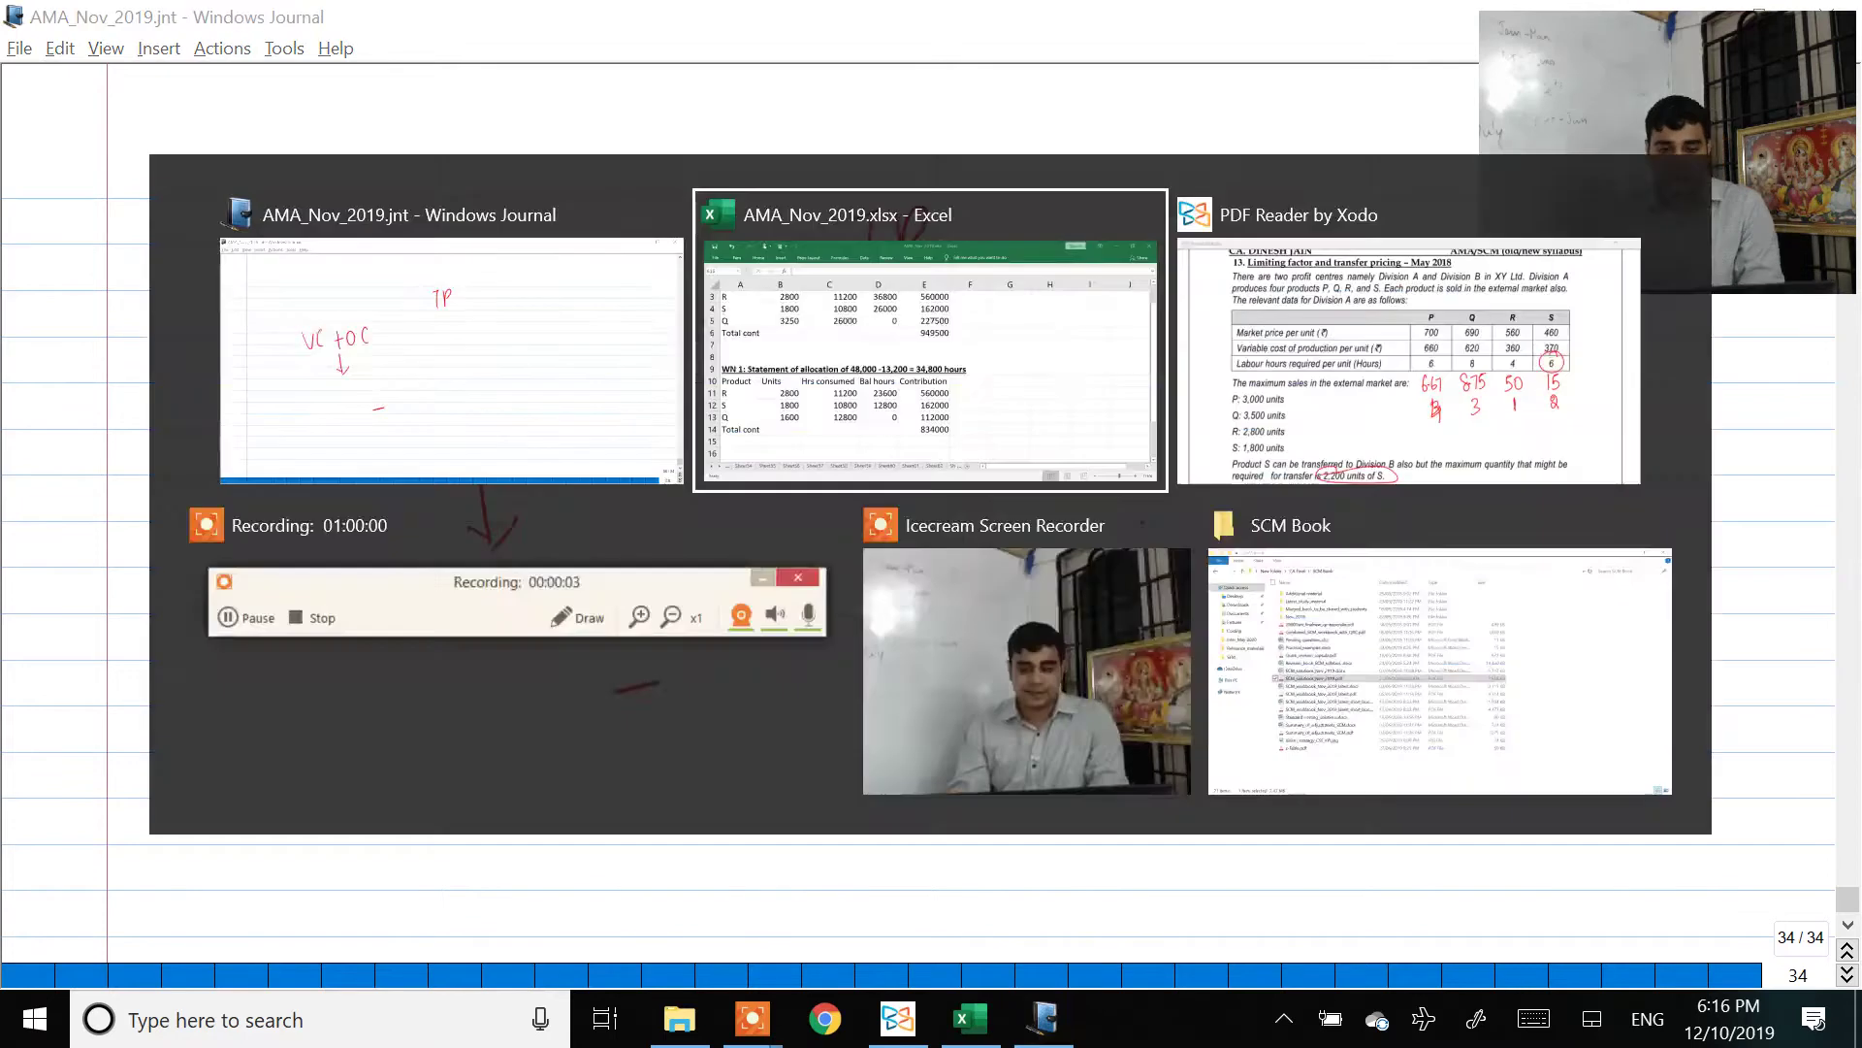
key("alt+Tab")
key("Tab")
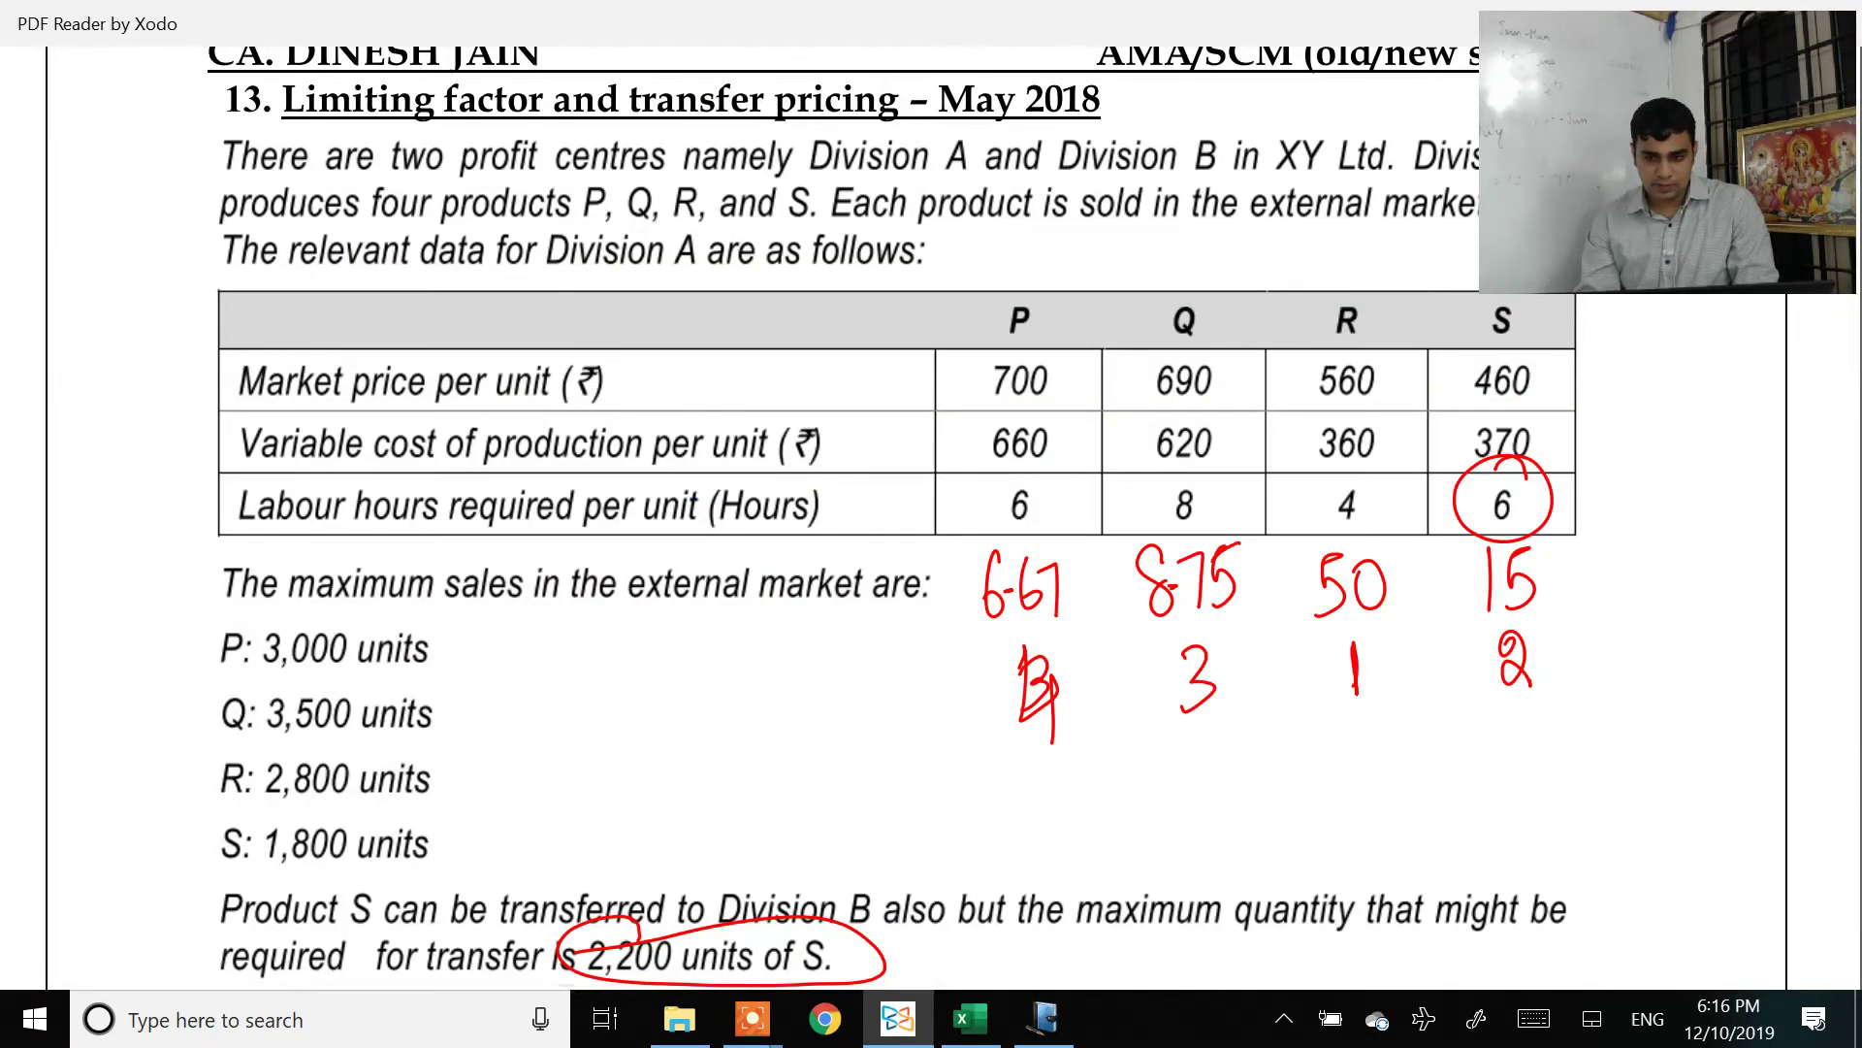
scroll(897, 514, "down", 2)
key("alt+Tab")
key("alt+Tab")
key("Tab")
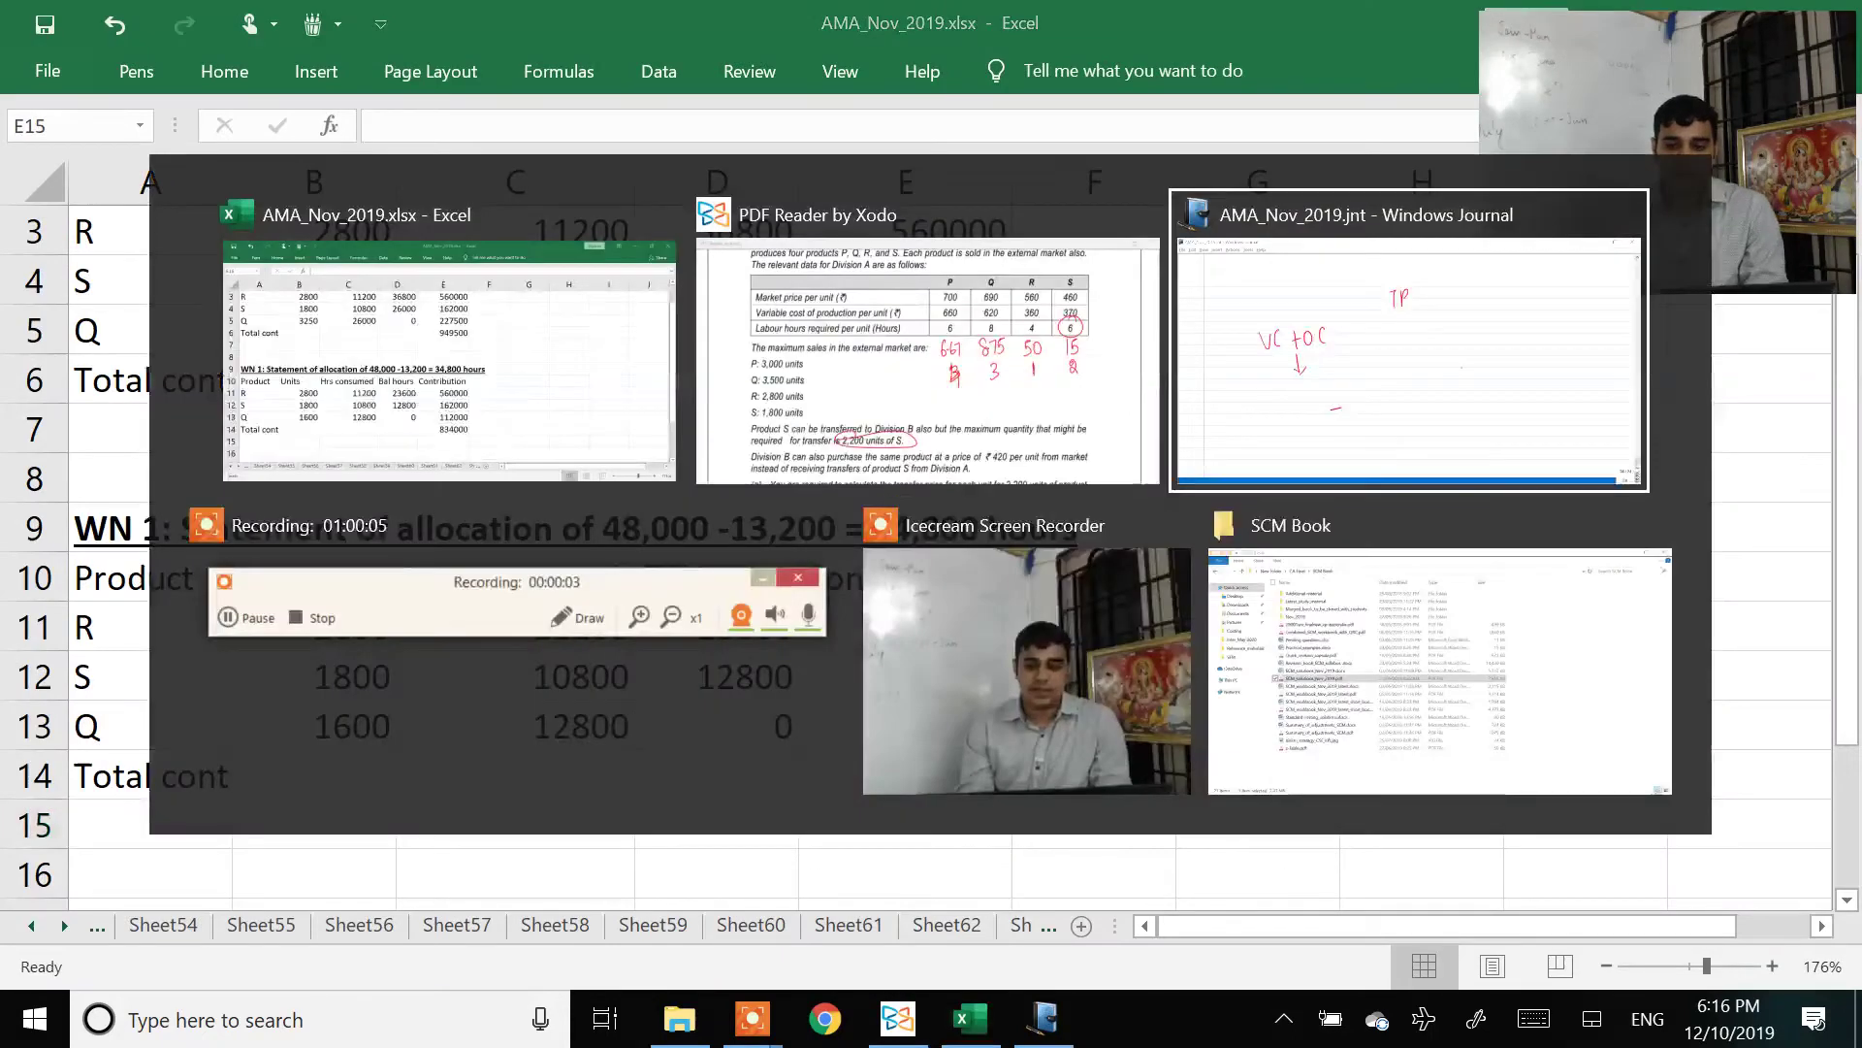
left_click_drag(287, 609, 297, 667)
mouse_move(320, 613)
left_mouse_down()
mouse_move(341, 605)
mouse_move(346, 660)
left_mouse_up()
mouse_move(374, 611)
left_mouse_down()
mouse_move(448, 621)
mouse_move(442, 660)
left_mouse_up()
mouse_move(499, 570)
left_mouse_down()
mouse_move(490, 741)
mouse_move(527, 742)
left_mouse_up()
mouse_move(779, 535)
left_mouse_down()
mouse_move(831, 660)
mouse_move(790, 720)
left_mouse_up()
Step: Handwrite the opportunity cost inside the brackets as 949500 − 834000 over 2200, using the Excel contribution totals
key("alt+Tab")
key("Tab")
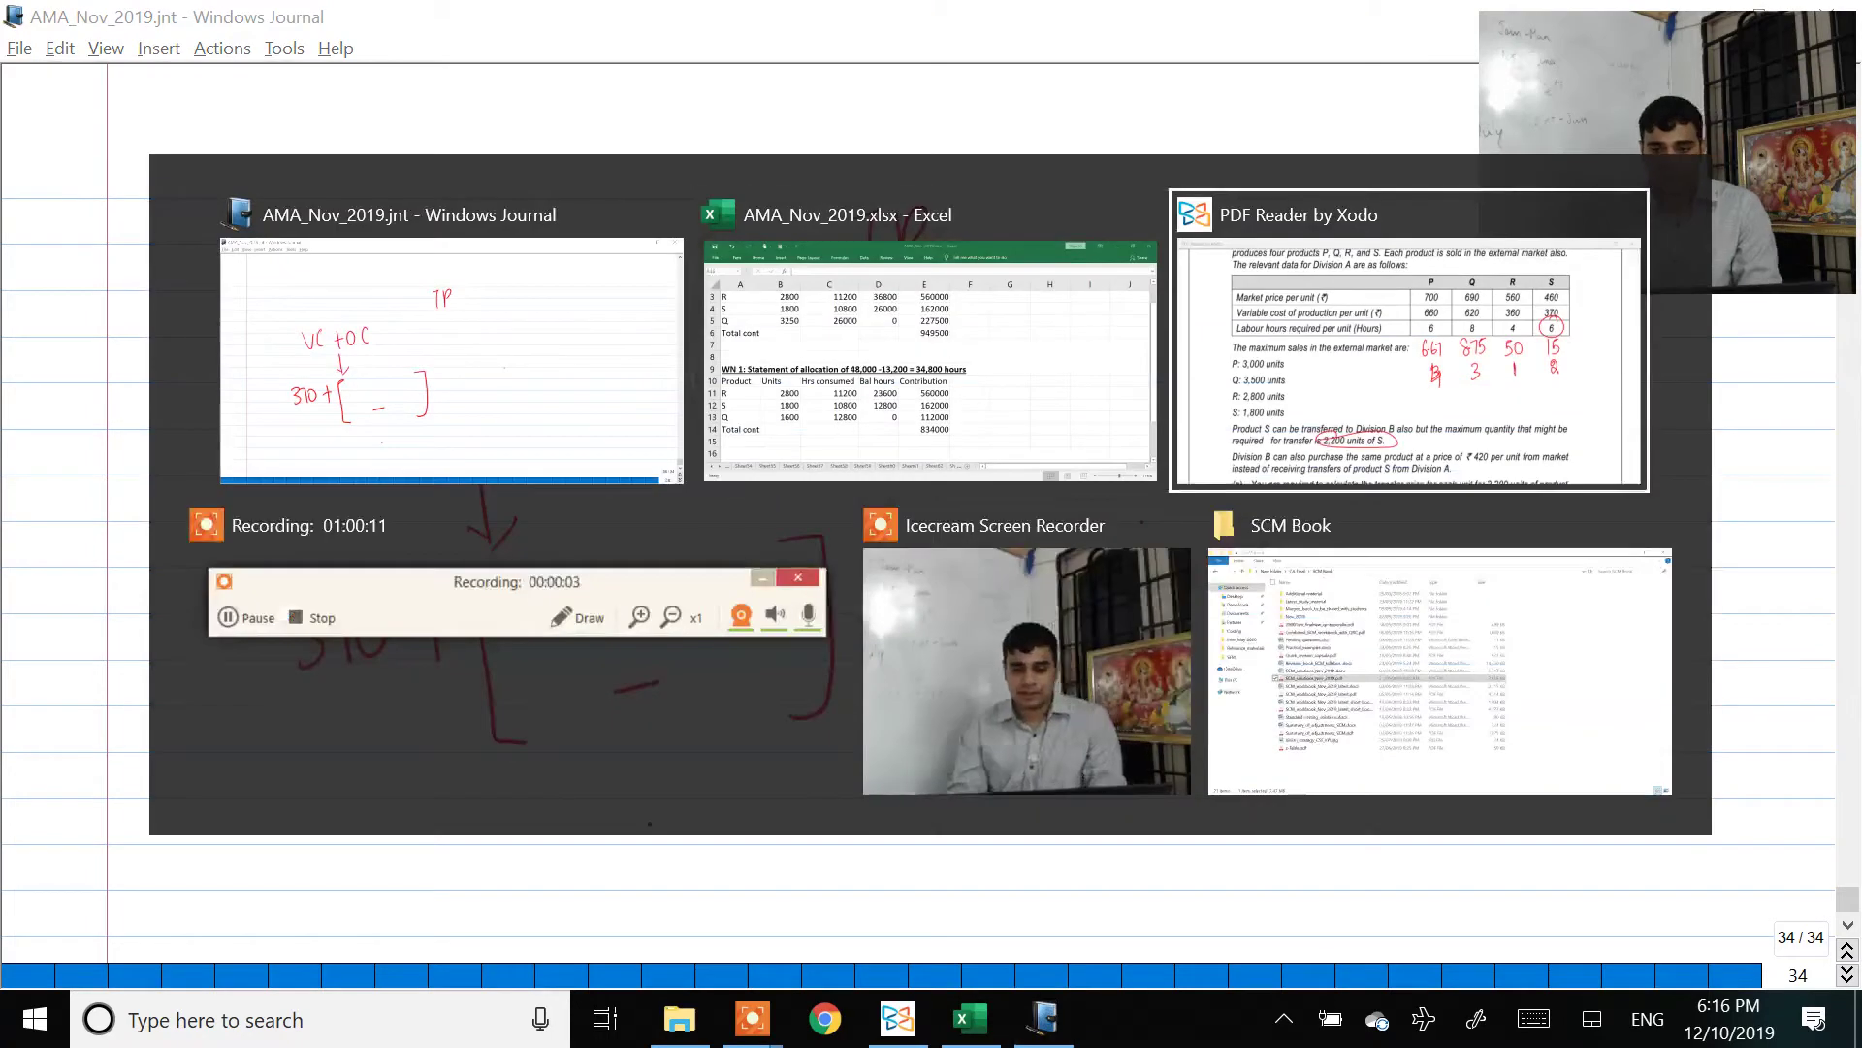
key("shift+Tab")
key("alt+Tab")
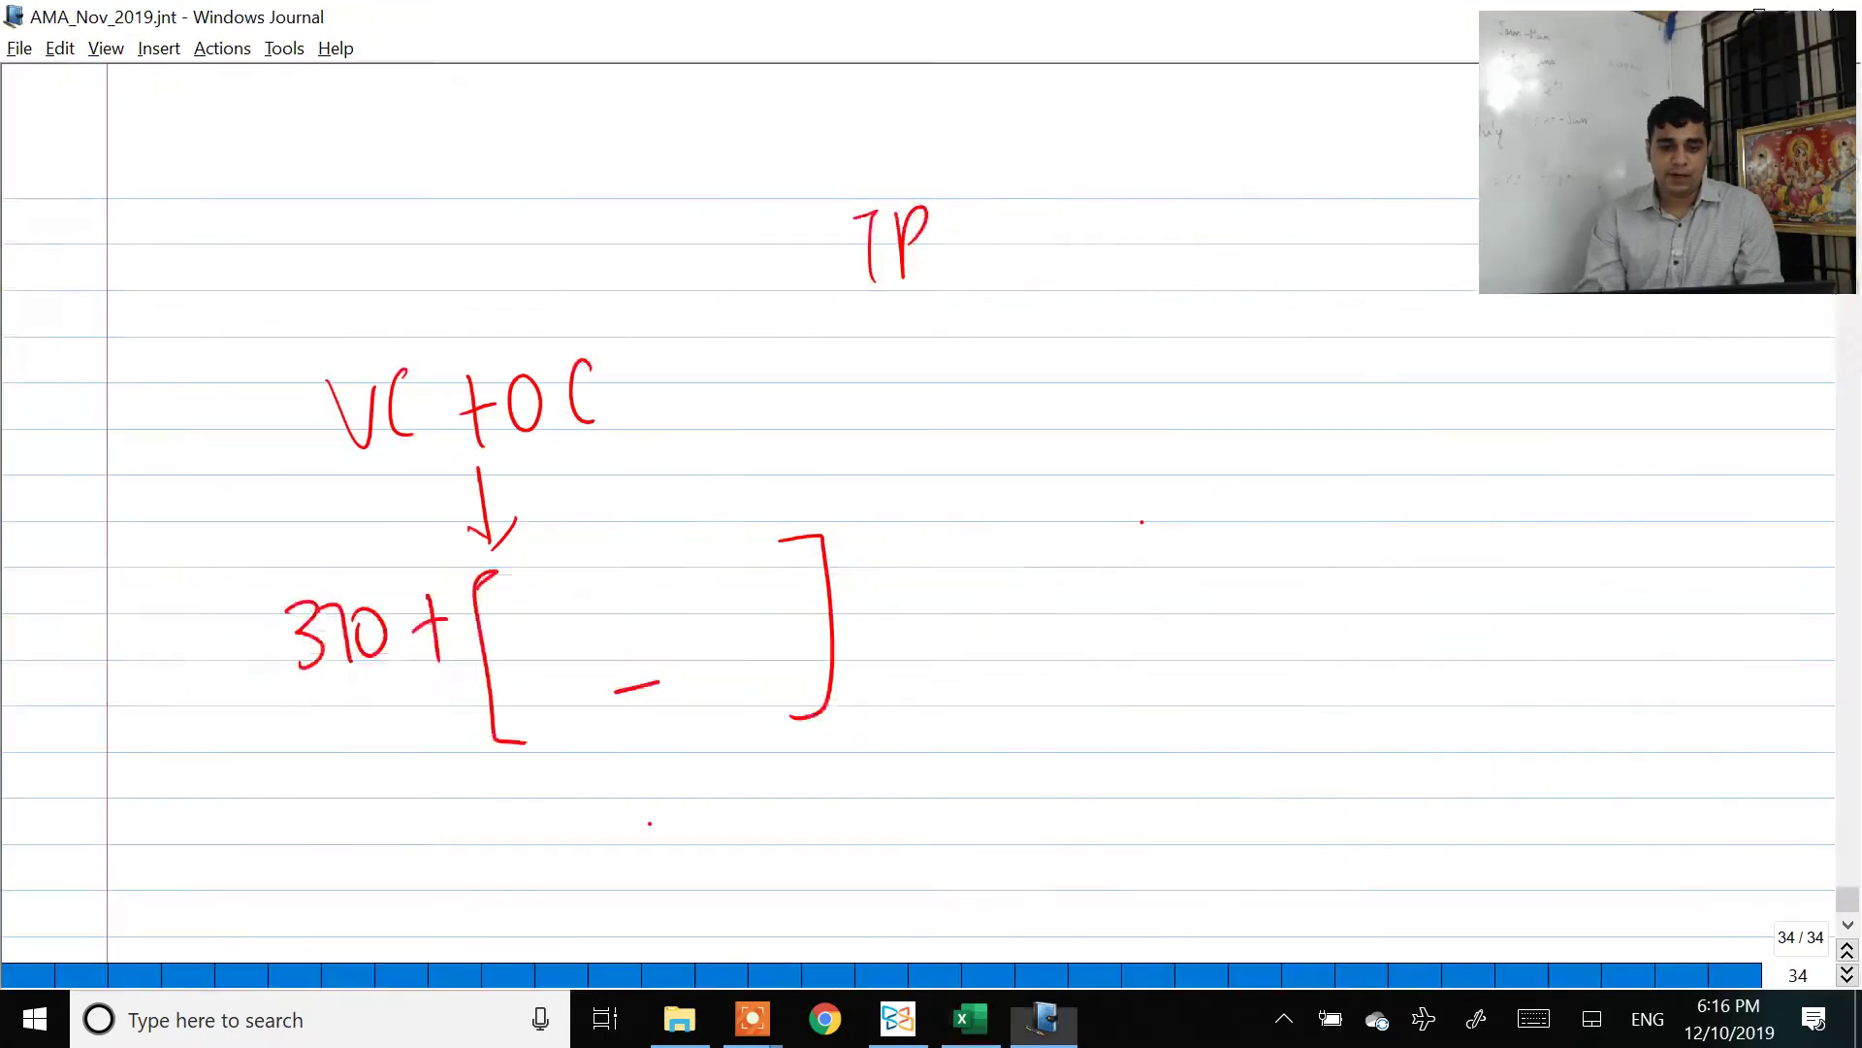
mouse_move(511, 579)
left_mouse_down()
mouse_move(521, 635)
mouse_move(546, 637)
left_mouse_up()
left_click_drag(574, 570, 582, 625)
left_click_drag(592, 584, 612, 579)
left_click_drag(604, 582, 675, 587)
left_click_drag(699, 567, 688, 619)
mouse_move(703, 562)
left_mouse_down()
mouse_move(723, 586)
mouse_move(708, 616)
left_mouse_up()
left_click_drag(749, 553, 753, 616)
left_click_drag(771, 564, 781, 565)
left_click_drag(800, 561, 810, 568)
left_click_drag(489, 655, 817, 628)
mouse_move(571, 703)
left_mouse_down()
mouse_move(594, 684)
mouse_move(626, 739)
mouse_move(652, 669)
mouse_move(720, 677)
left_mouse_up()
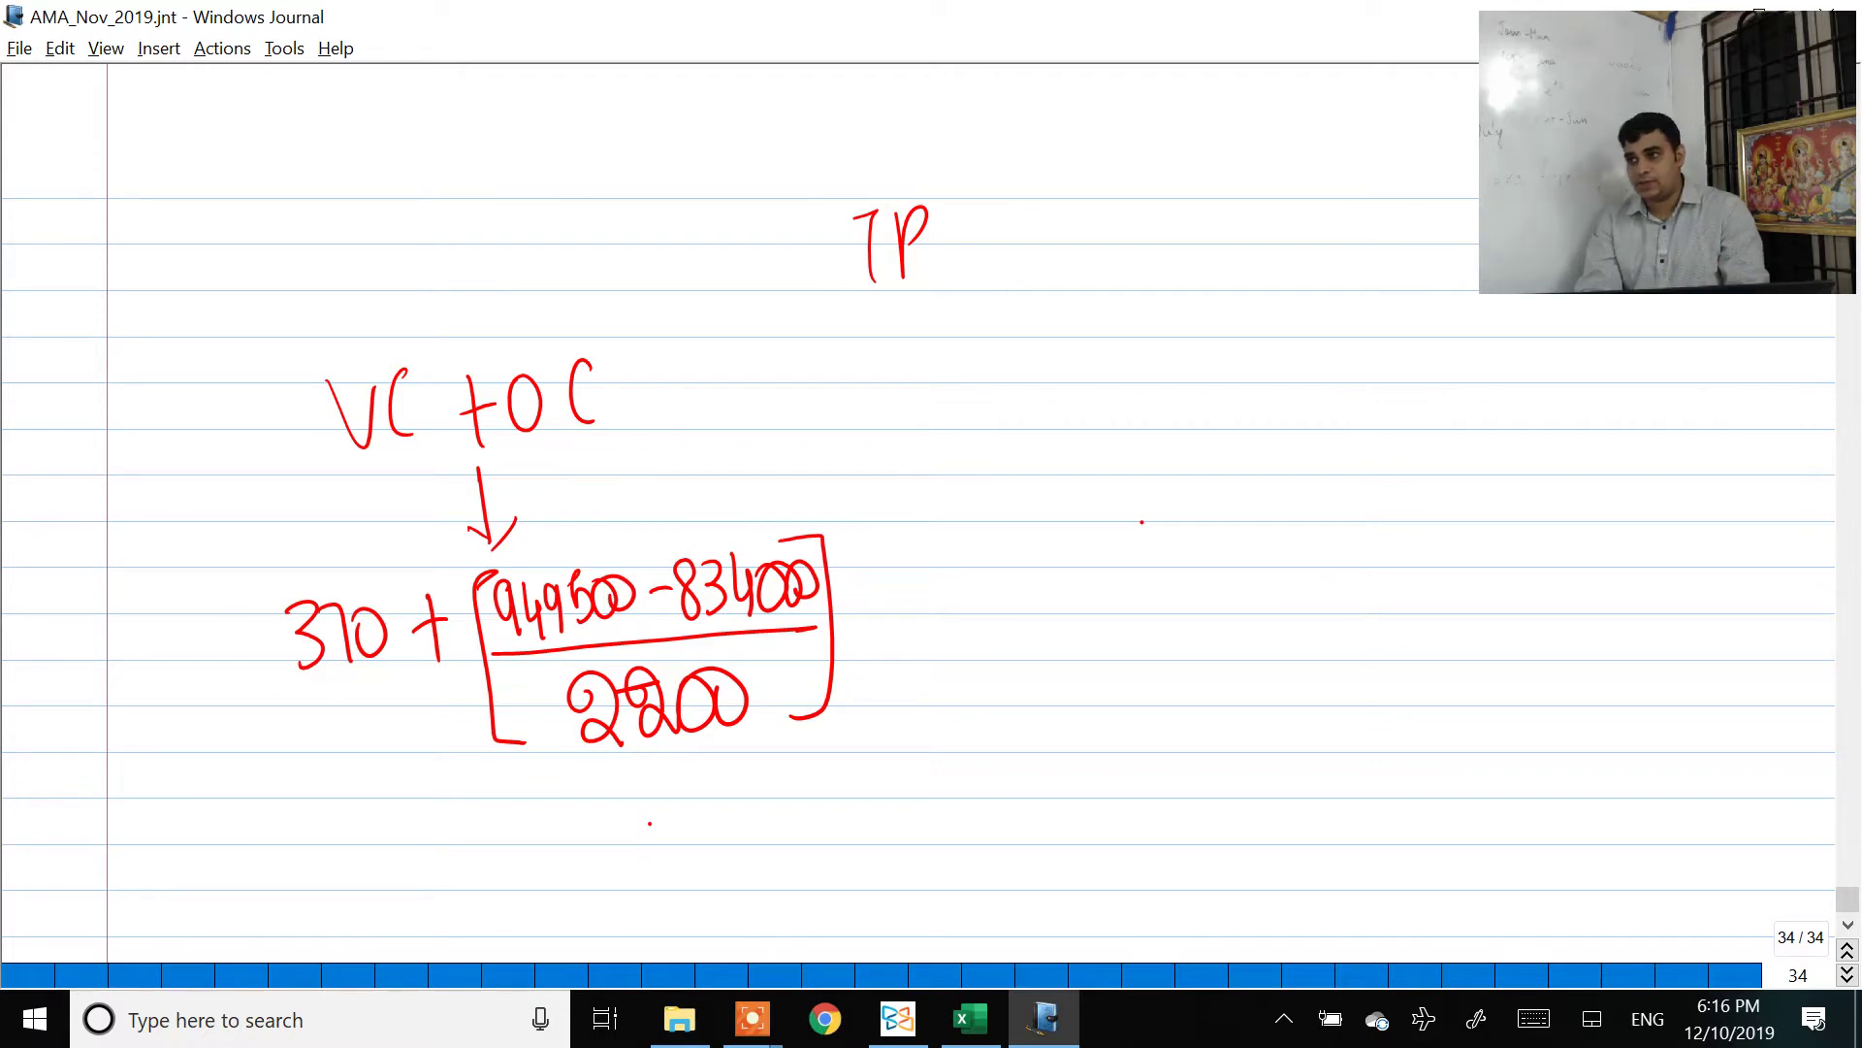
Step: Add a new page, then handwrite "370 + 52.5" below the bracketed opportunity cost expression on the previous page
key("Page_Down")
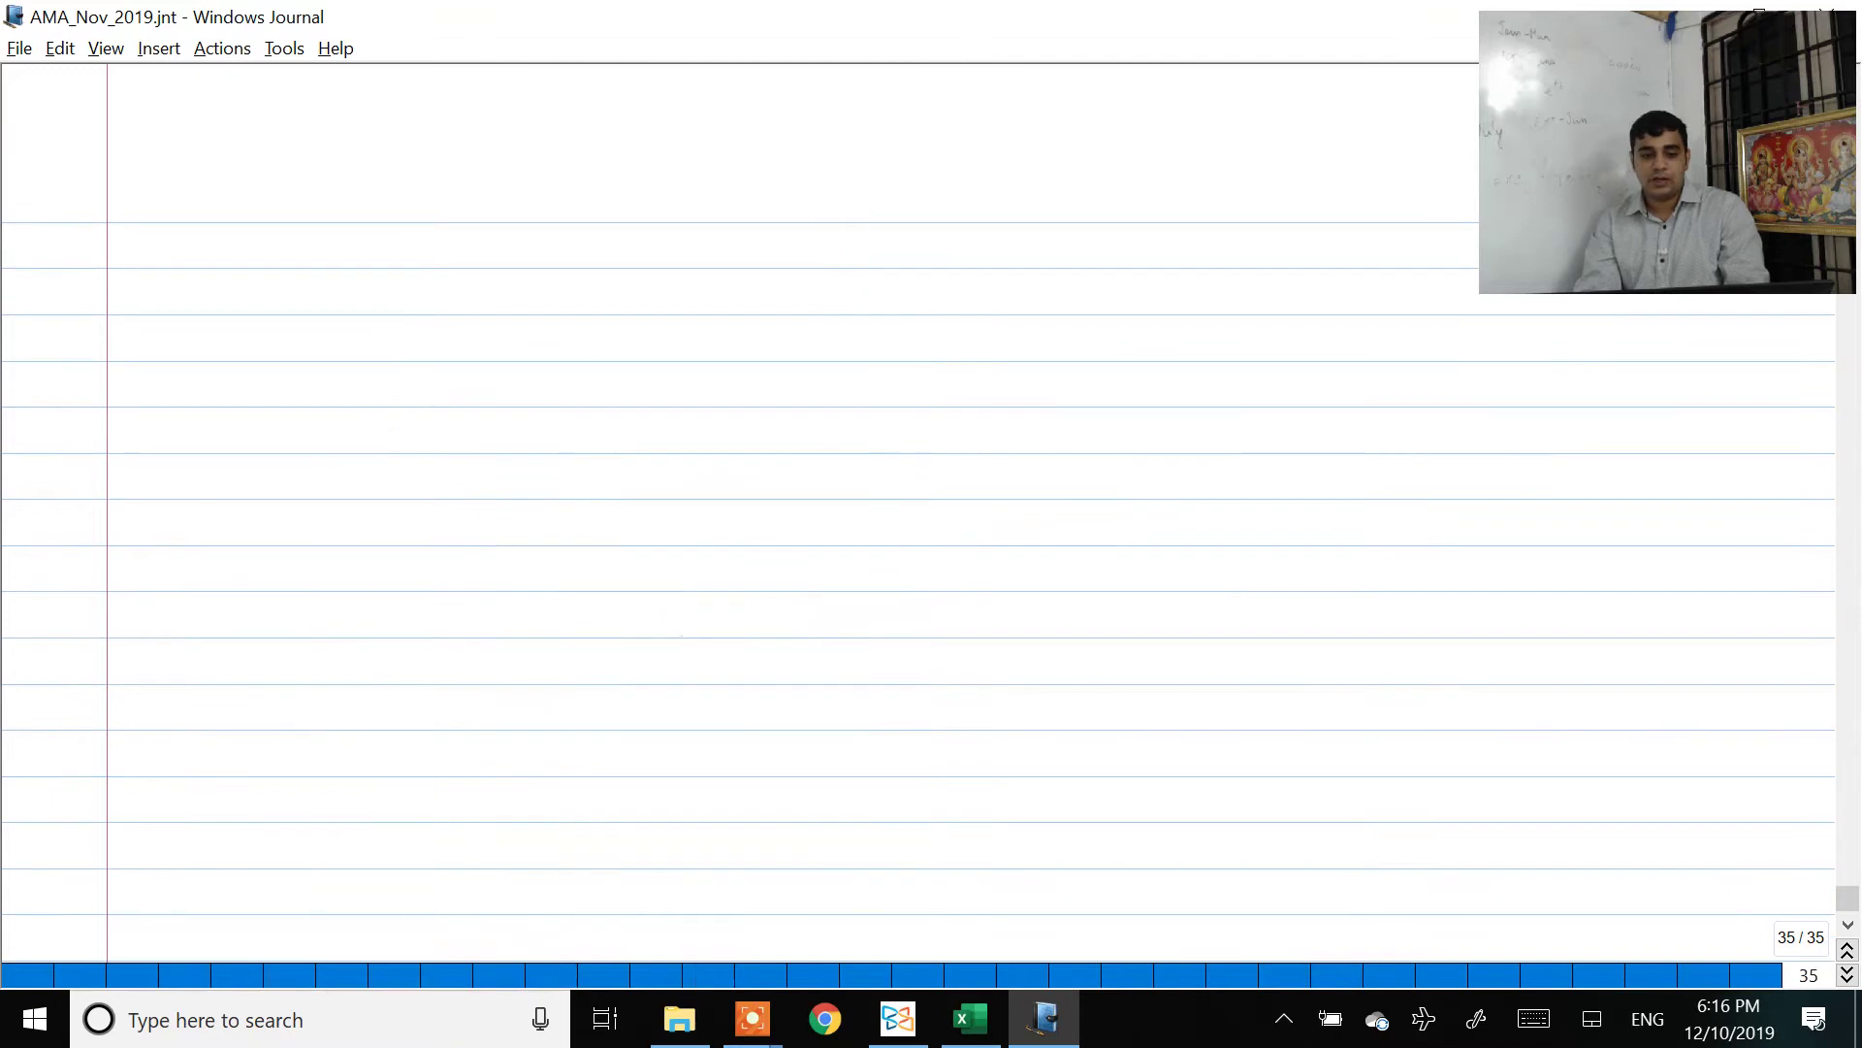
scroll(917, 485, "up", 6)
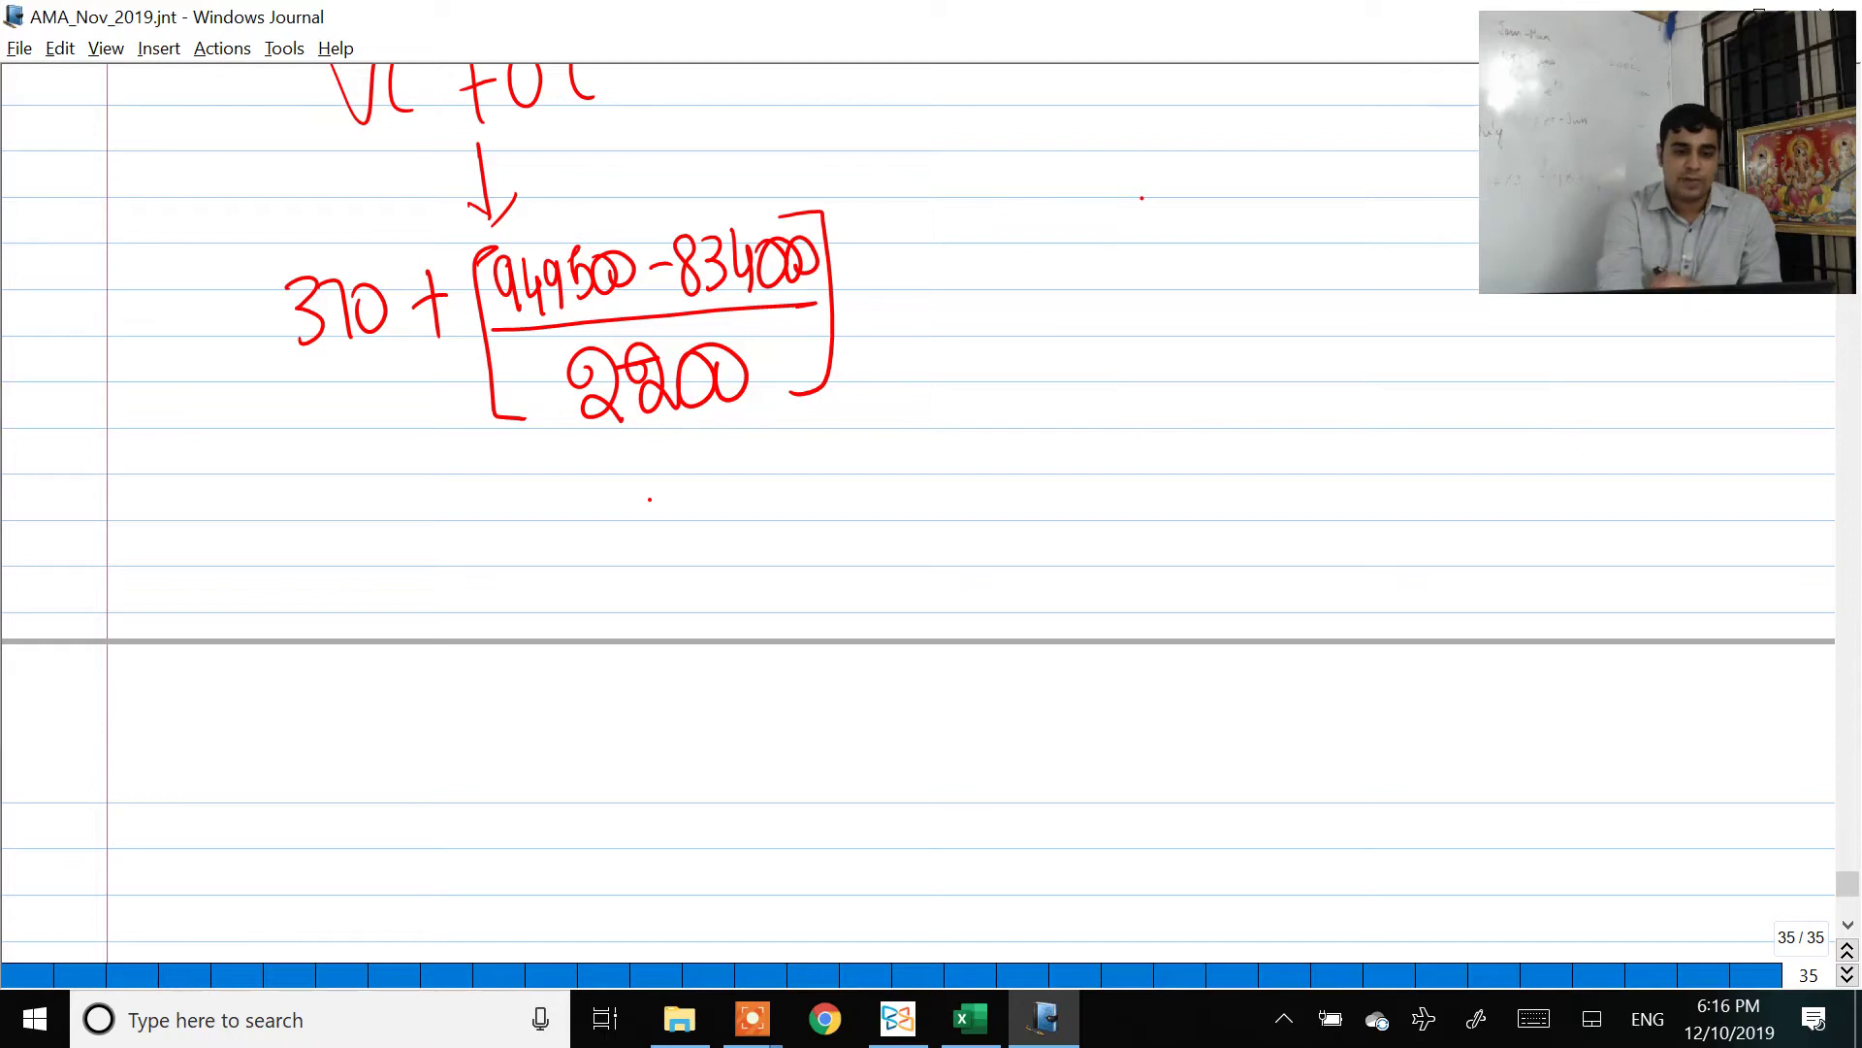
mouse_move(351, 490)
left_mouse_down()
mouse_move(369, 558)
mouse_move(415, 548)
left_mouse_up()
mouse_move(441, 485)
left_mouse_down()
mouse_move(543, 507)
mouse_move(520, 550)
left_mouse_up()
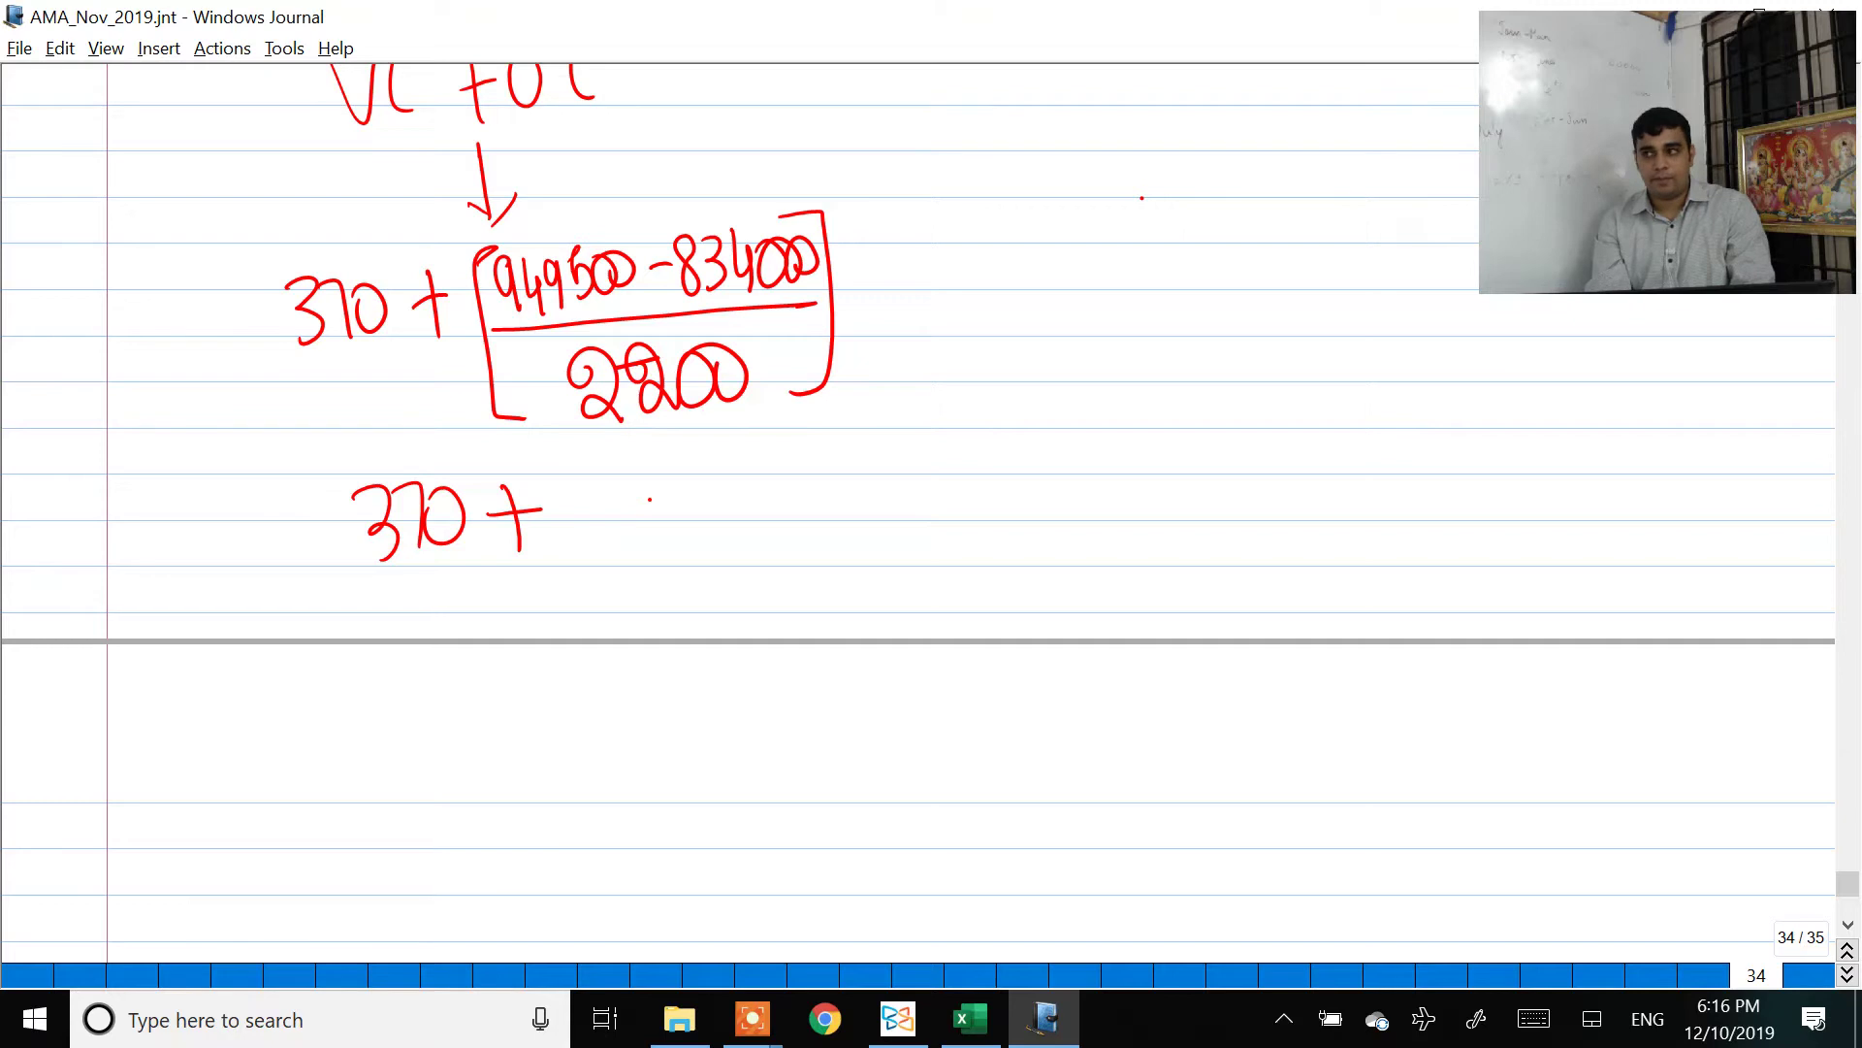
left_click(900, 733)
left_click_drag(588, 470, 578, 548)
left_click_drag(601, 490, 648, 536)
mouse_move(653, 504)
left_mouse_down()
mouse_move(698, 461)
mouse_move(691, 529)
left_mouse_up()
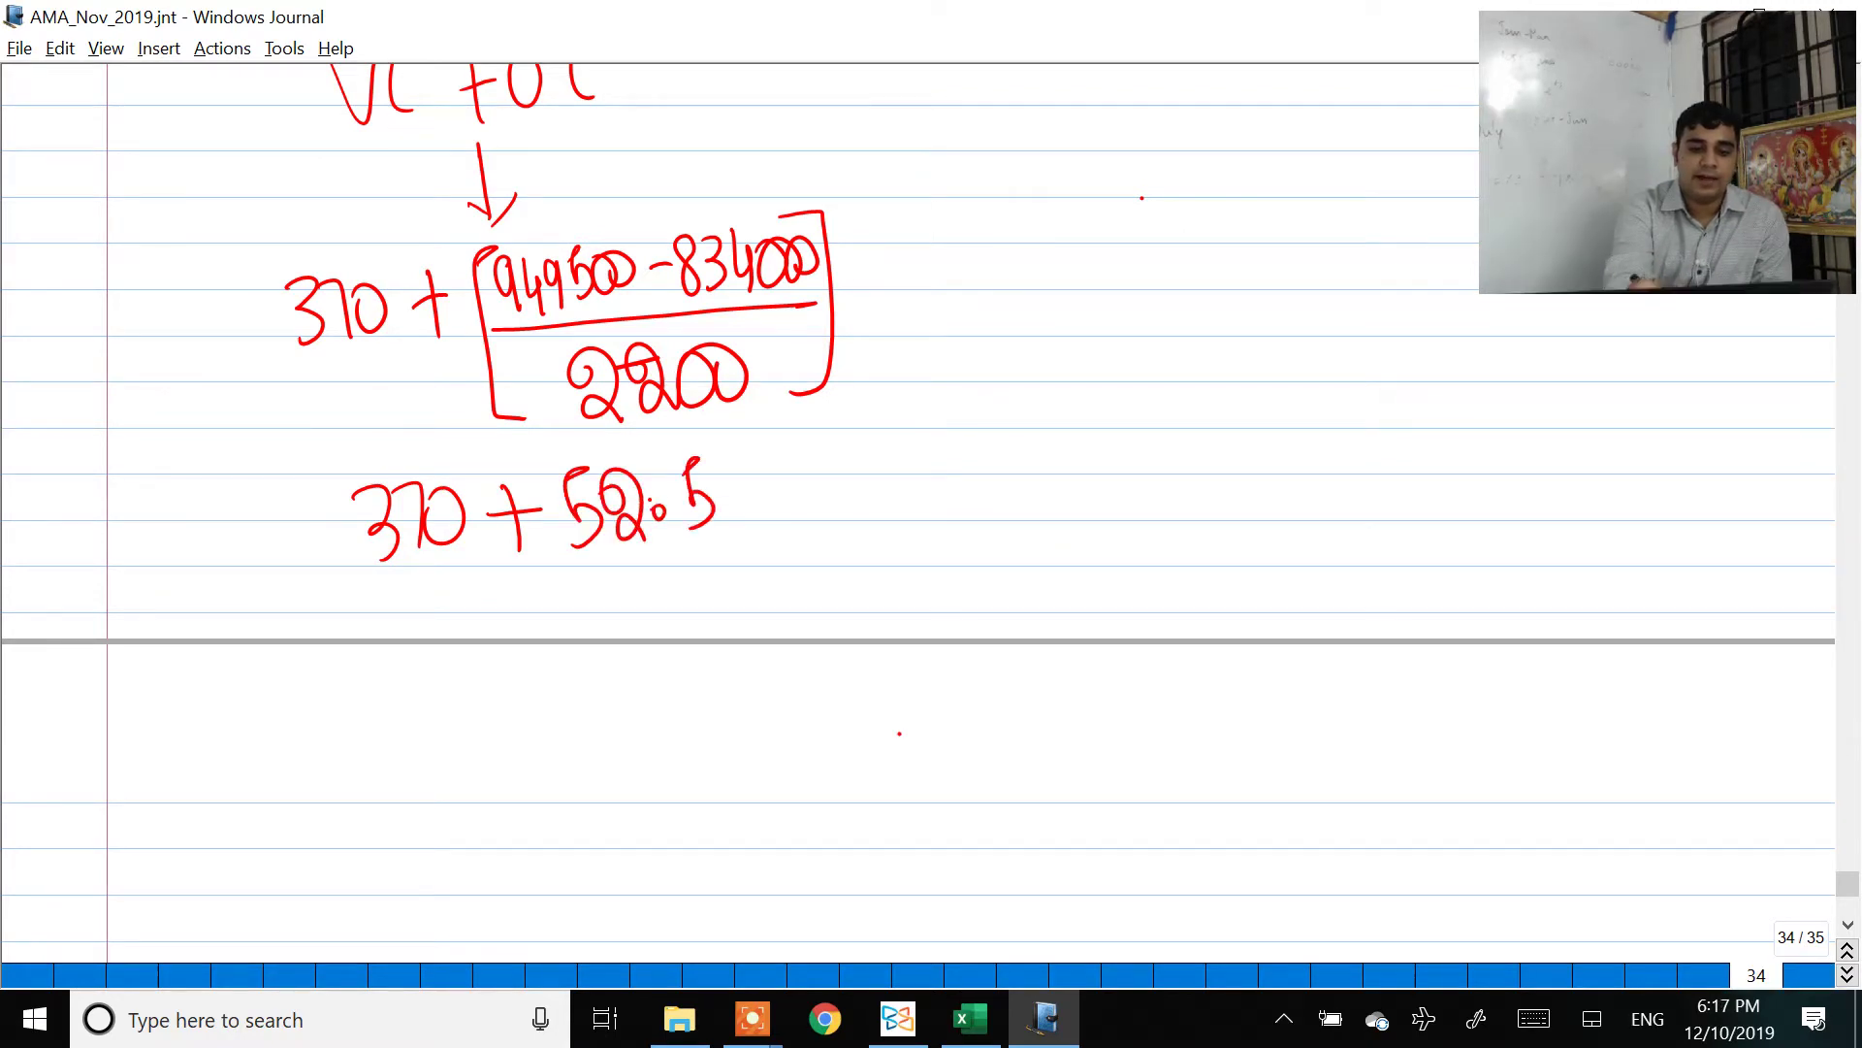
Step: Handwrite the transfer price "422.50" under 370 + 52.5 and circle it
mouse_move(462, 657)
left_mouse_down()
mouse_move(468, 729)
mouse_move(497, 679)
left_mouse_up()
mouse_move(493, 669)
left_mouse_down()
mouse_move(495, 752)
mouse_move(533, 708)
left_mouse_up()
mouse_move(548, 677)
left_mouse_down()
mouse_move(573, 730)
mouse_move(613, 708)
mouse_move(603, 729)
left_mouse_up()
left_click(582, 706)
mouse_move(600, 667)
left_mouse_down()
mouse_move(646, 677)
mouse_move(688, 768)
mouse_move(694, 646)
left_mouse_up()
left_click(680, 684)
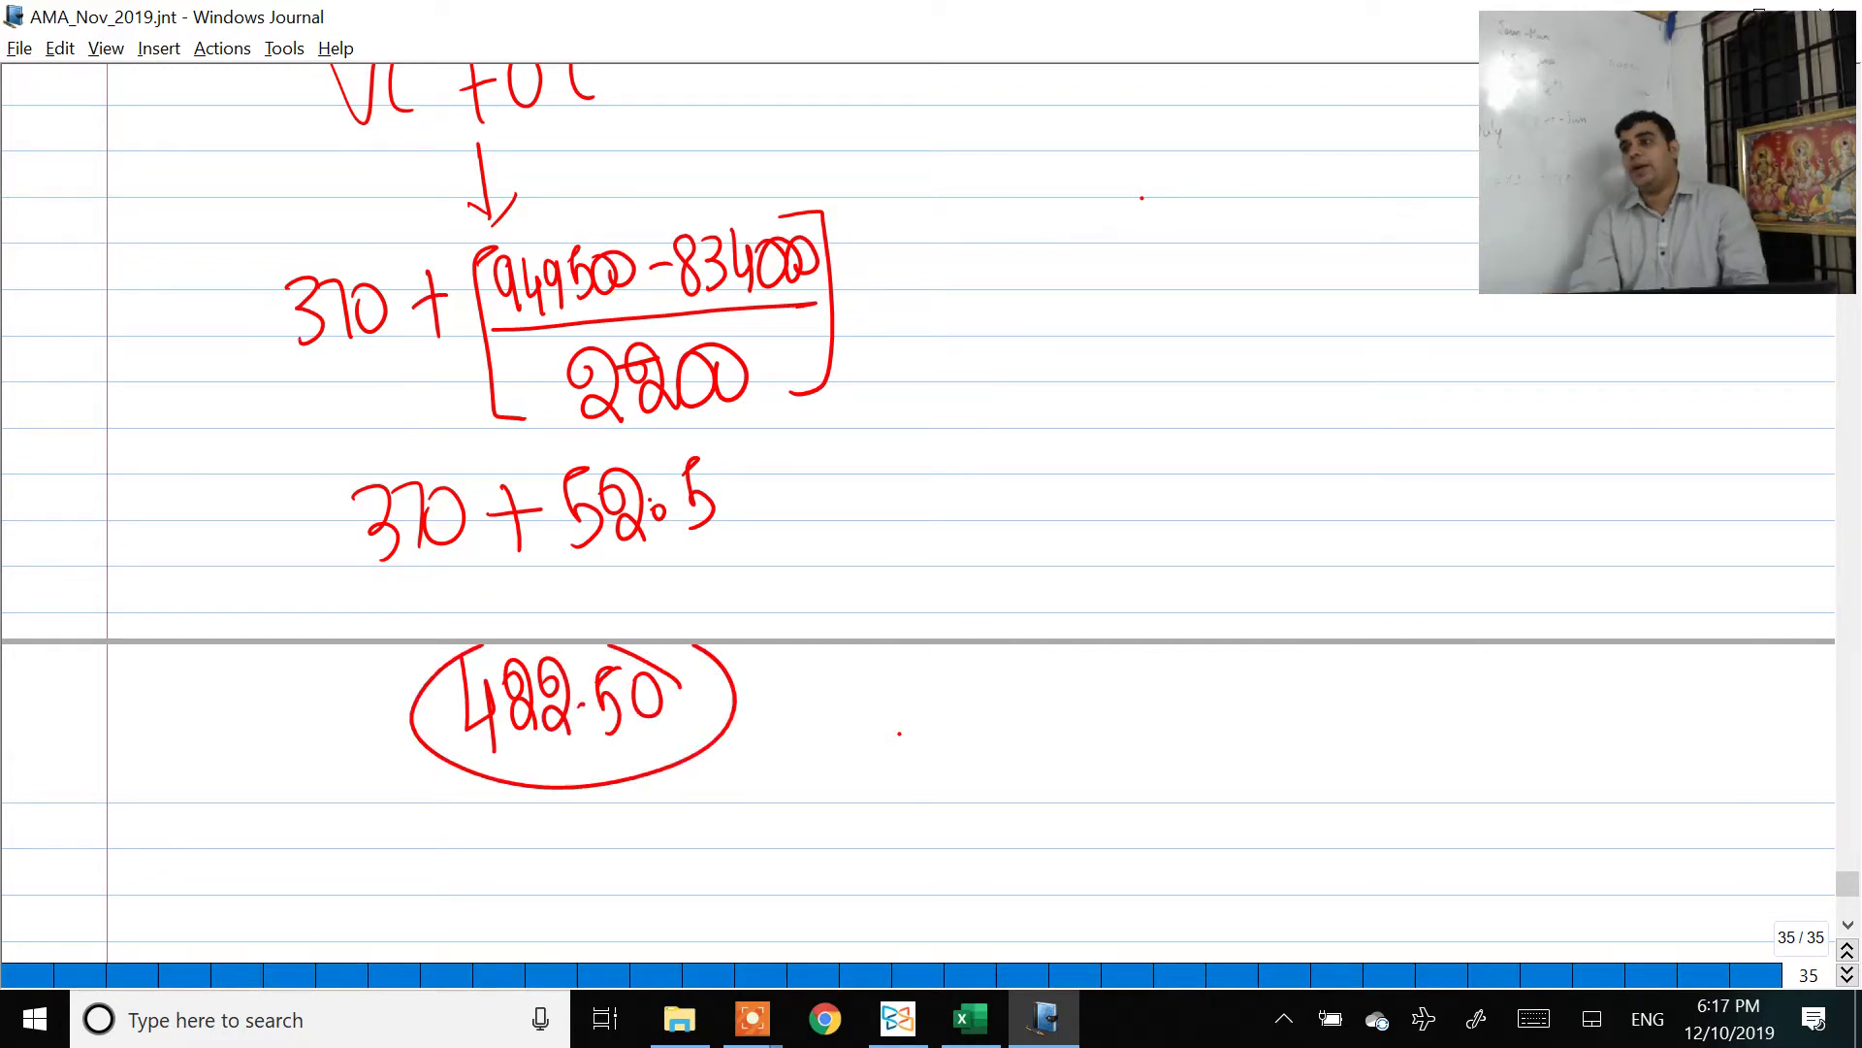
Step: Switch to the PDF question and circle "Division A in above (a) situation?" in requirement (b) of question 13
key("alt+Tab")
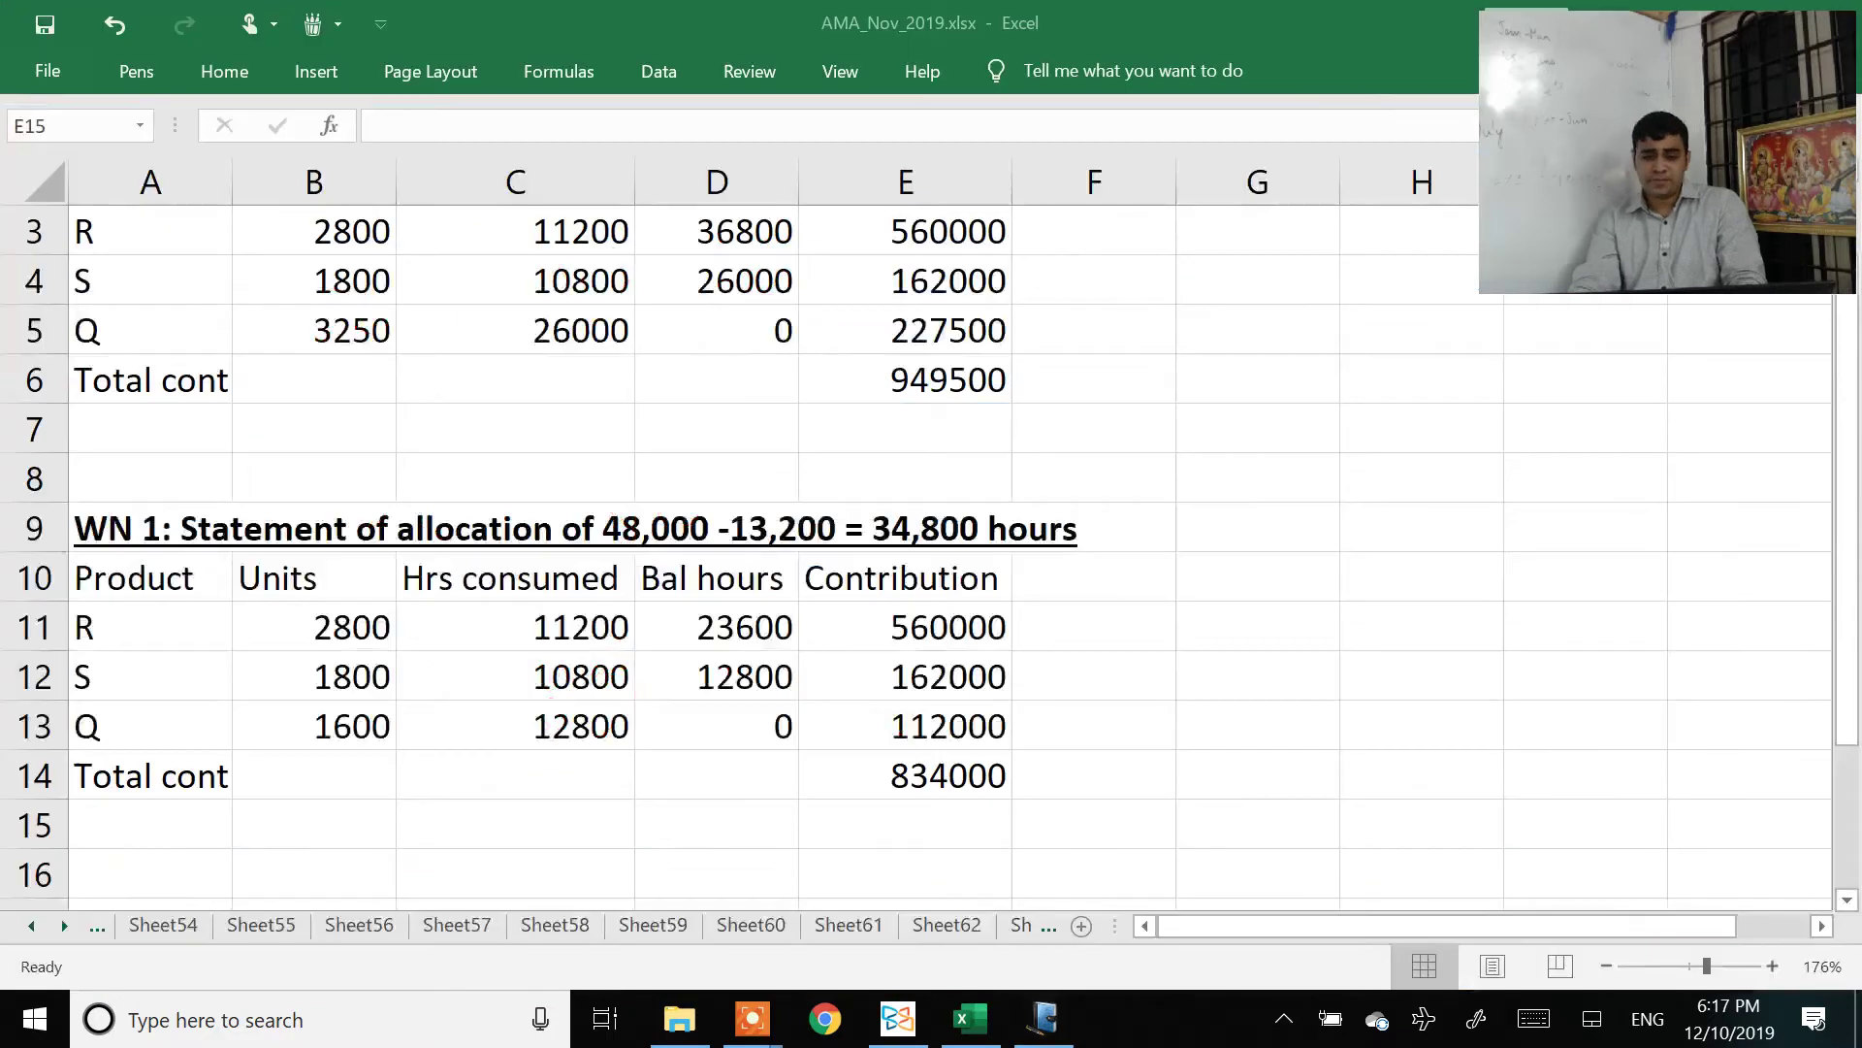
key("alt+Tab")
key("Tab")
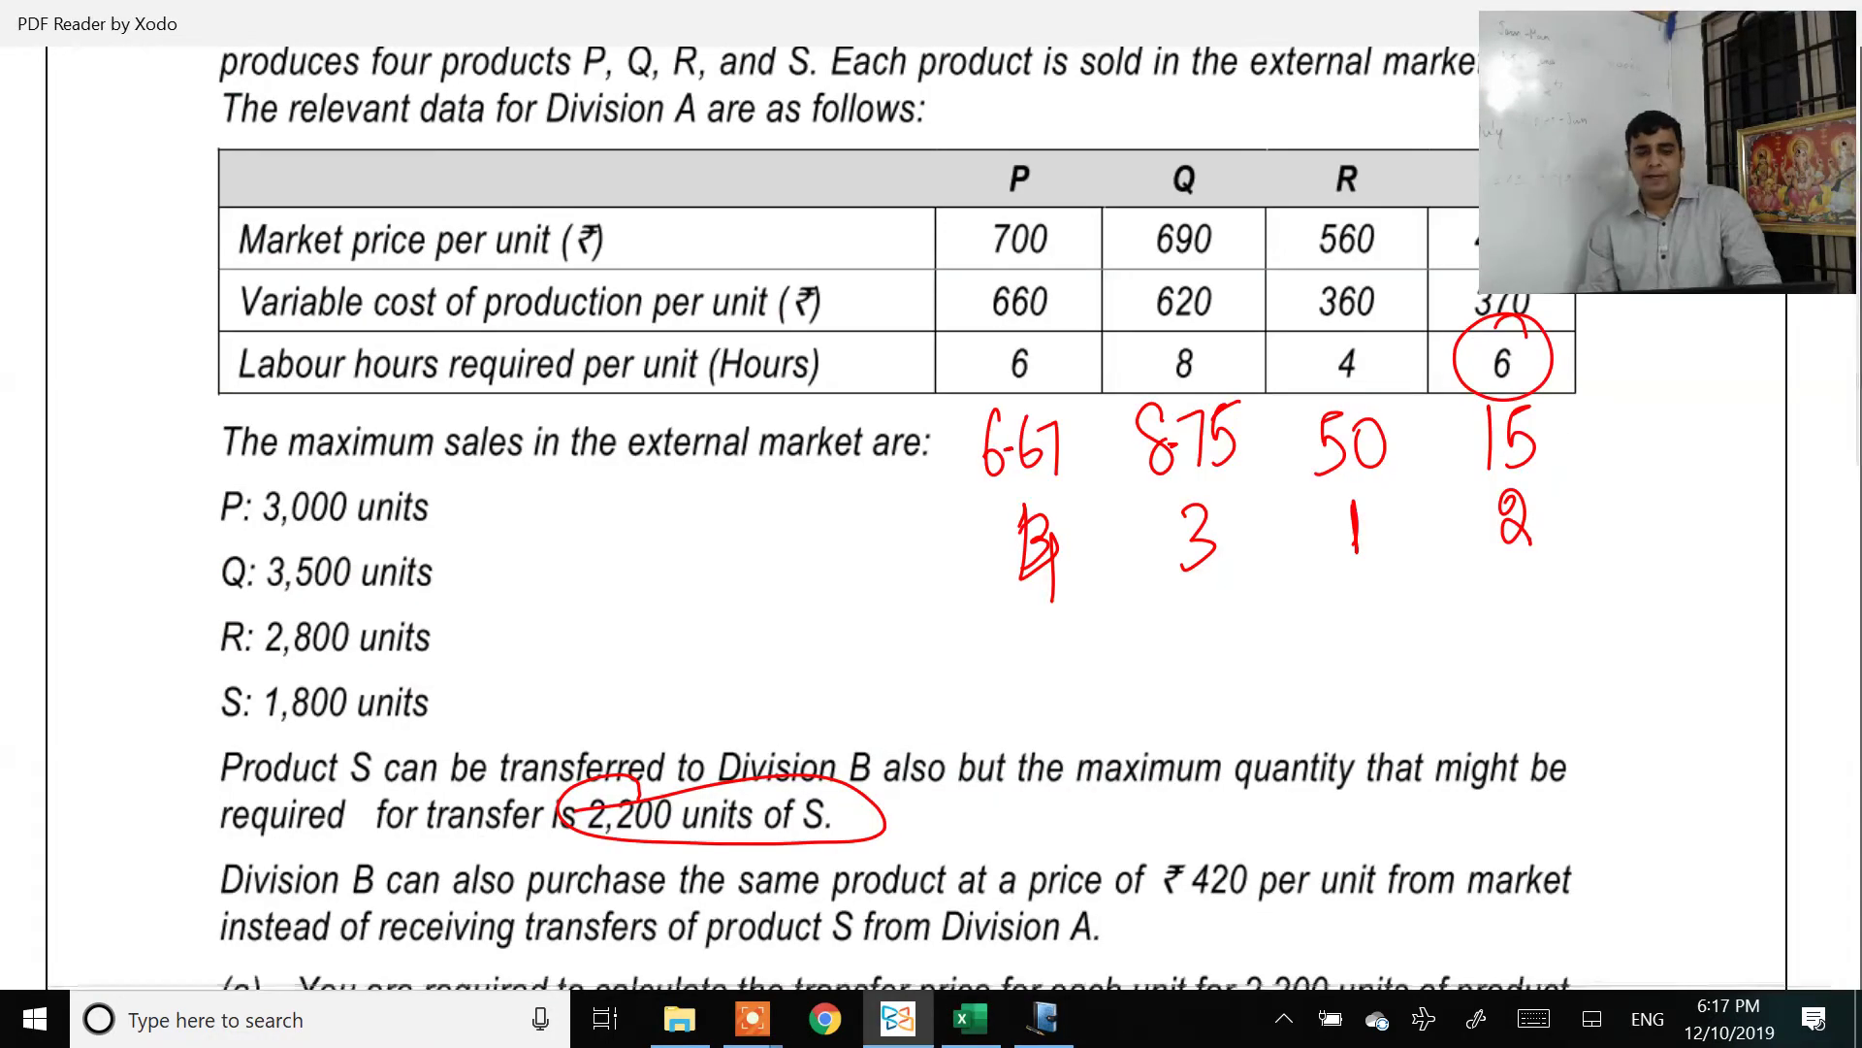
scroll(932, 519, "down", 2)
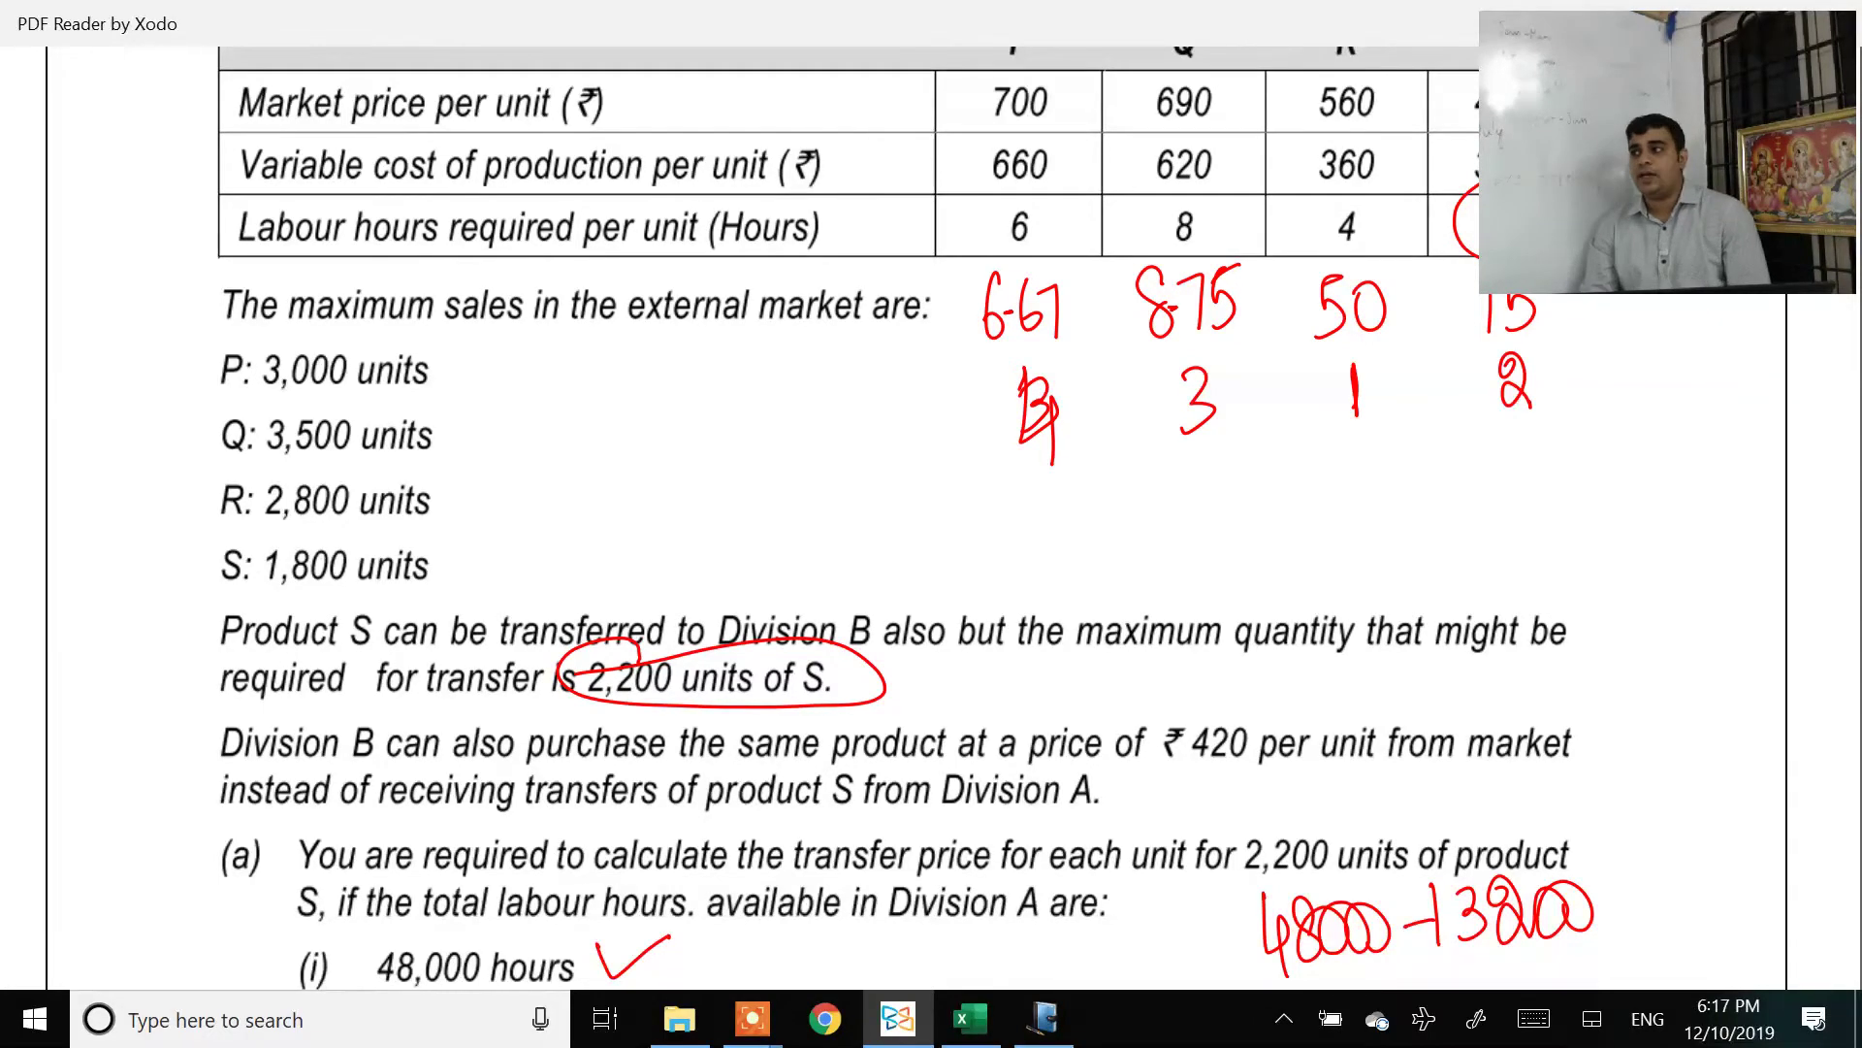
scroll(905, 518, "down", 4)
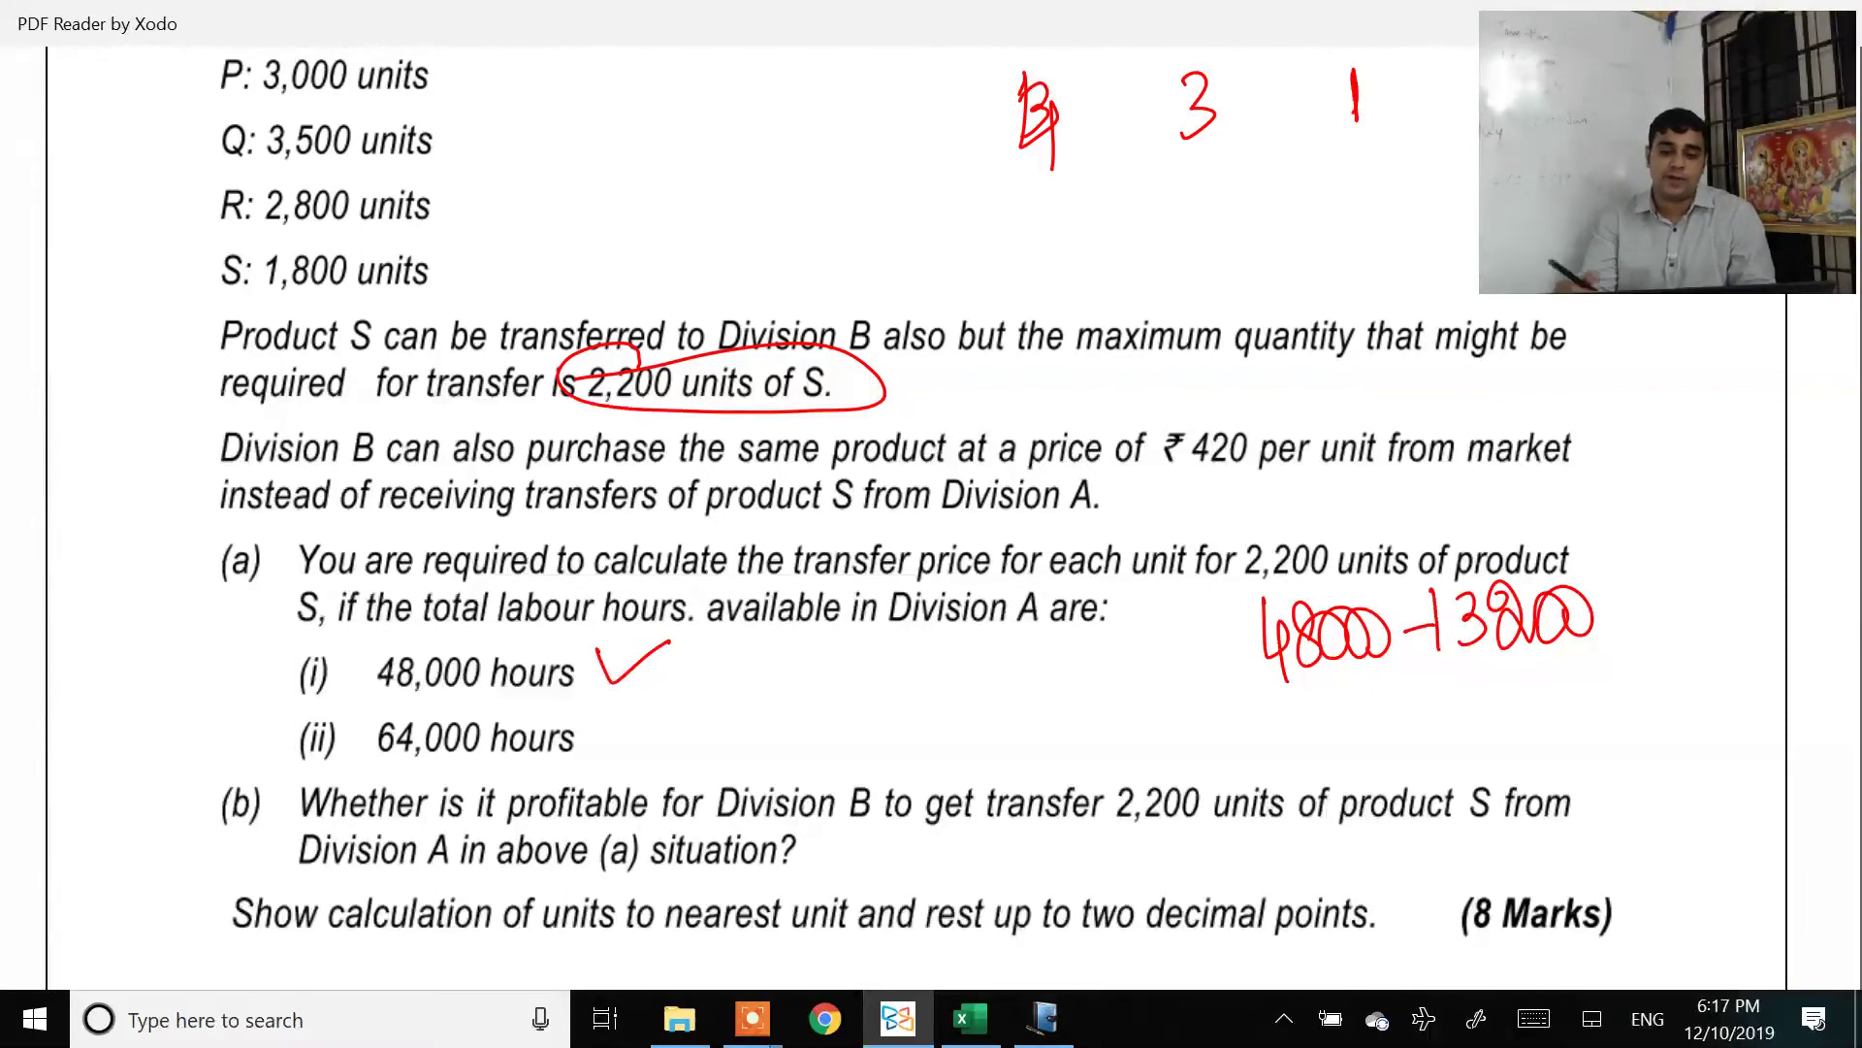
mouse_move(360, 823)
left_mouse_down()
mouse_move(718, 878)
mouse_move(340, 875)
left_mouse_up()
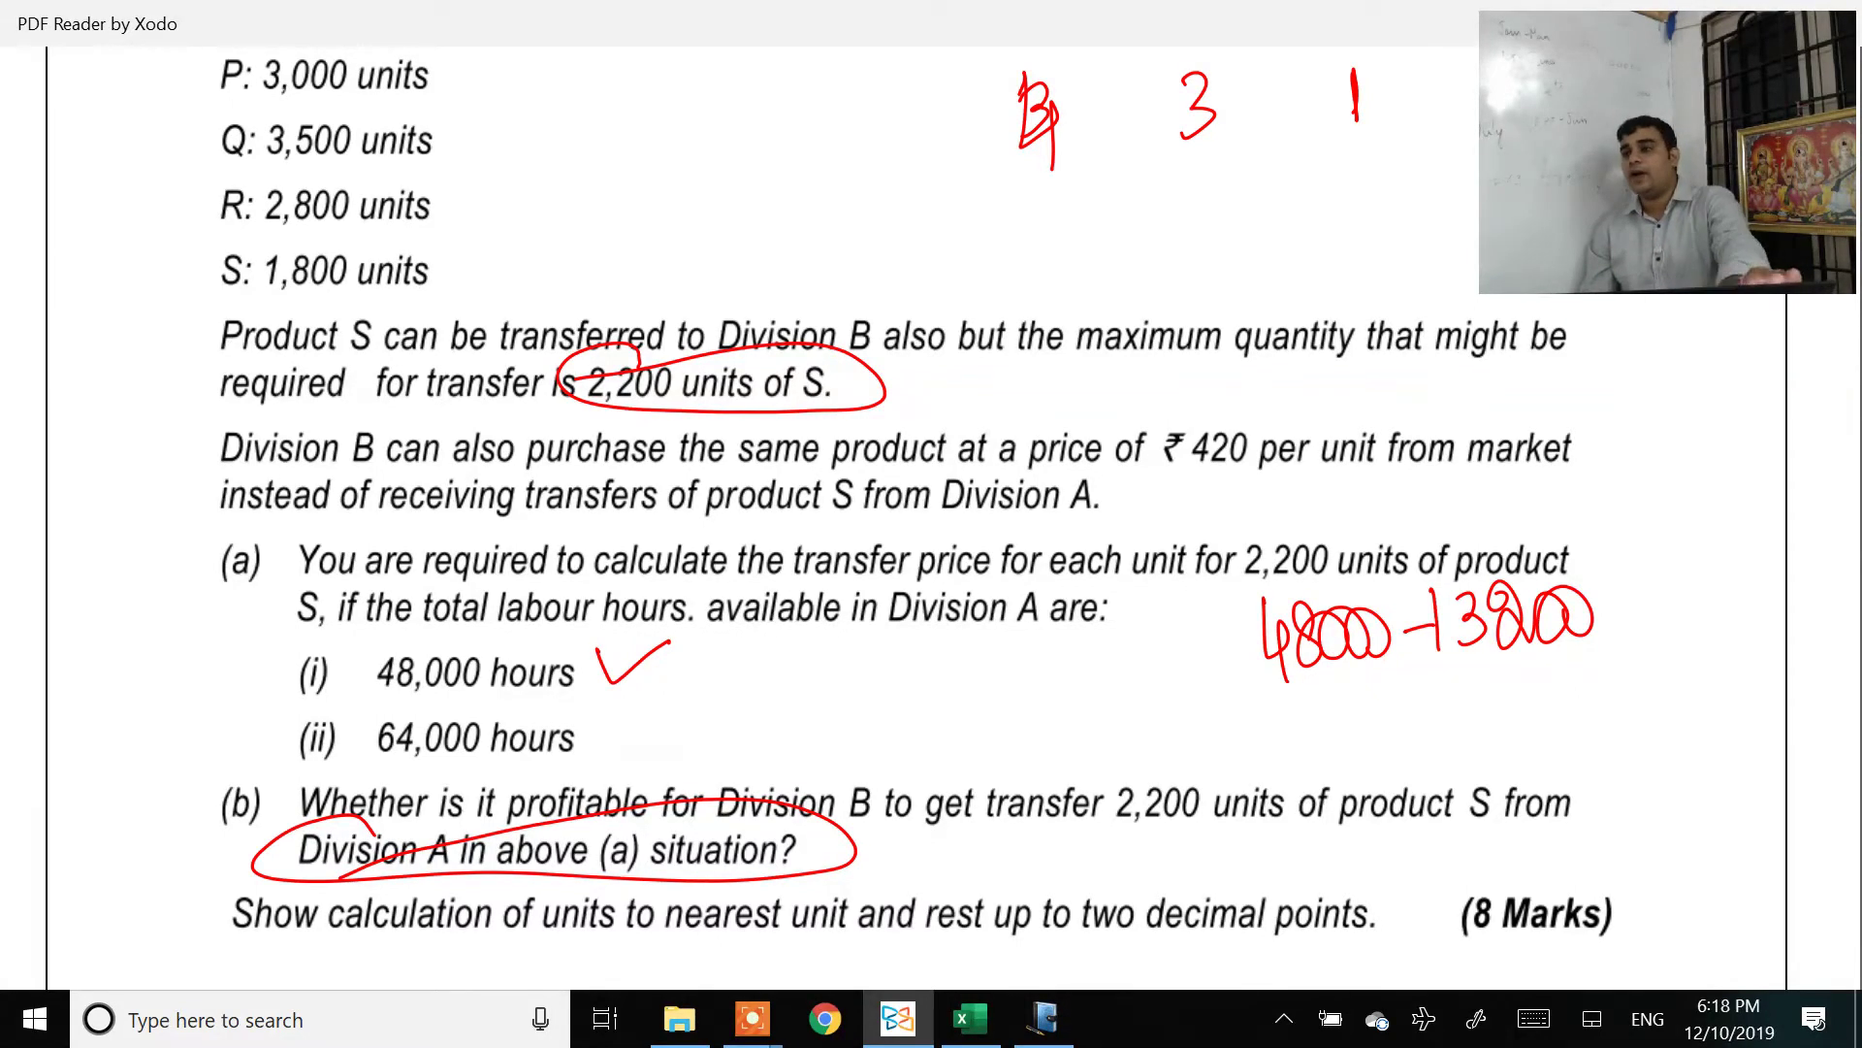
Step: Find question 12, "Dual Quotes", in the PDF and examine its data on Maryanne Ltd.'s divisions
scroll(931, 524, "down", 3)
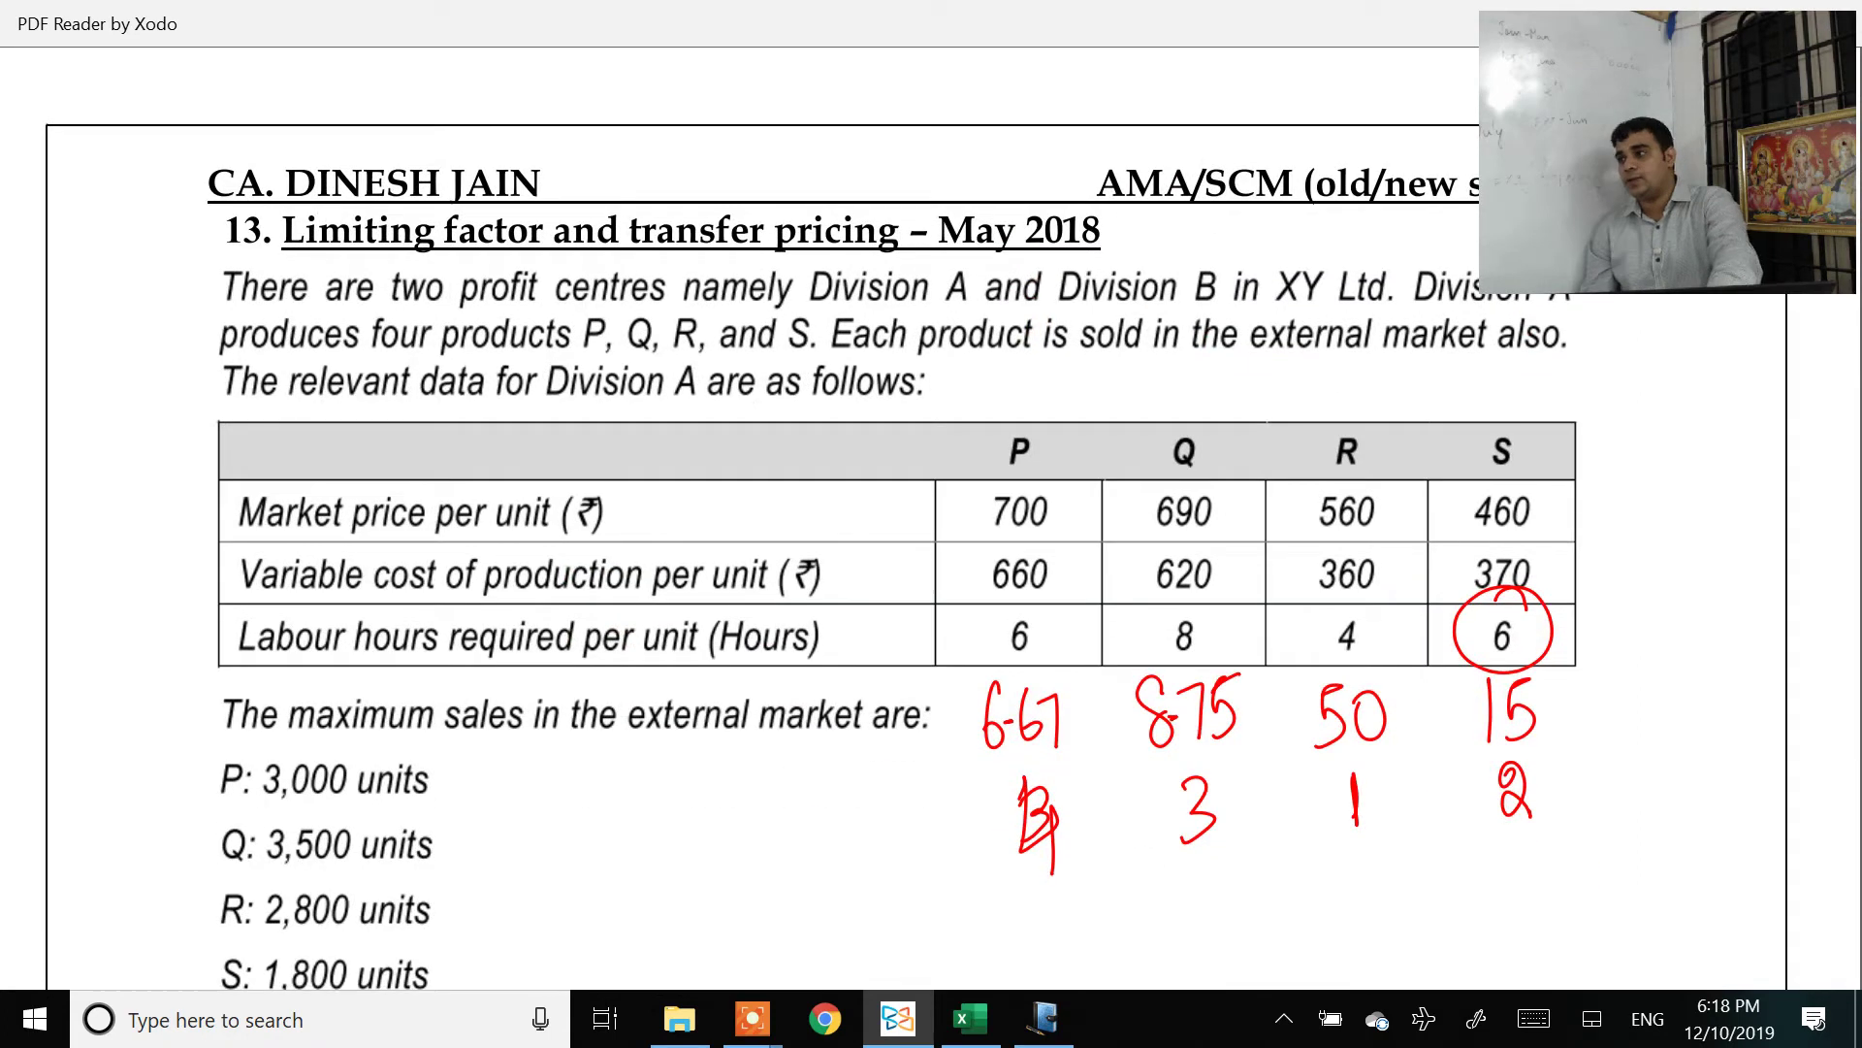
scroll(931, 524, "up", 3)
scroll(932, 523, "down", 3)
scroll(931, 524, "up", 5)
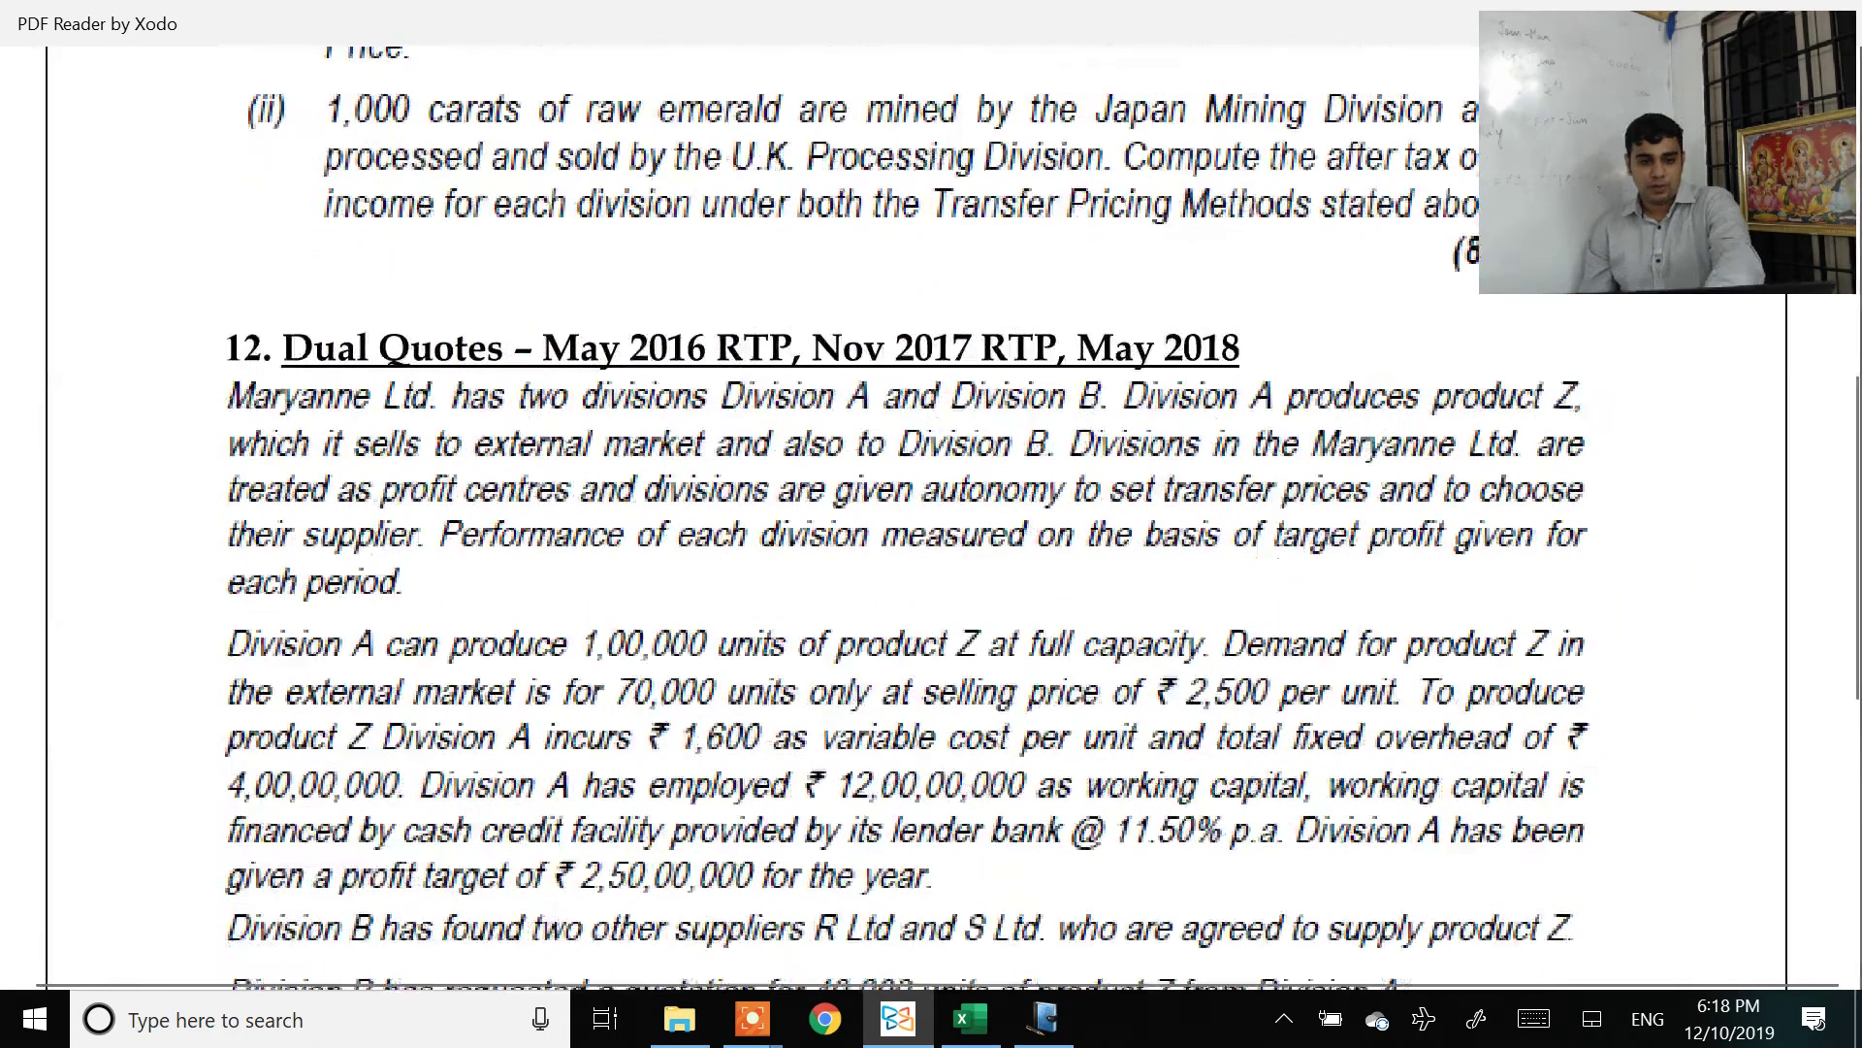
scroll(931, 524, "down", 1)
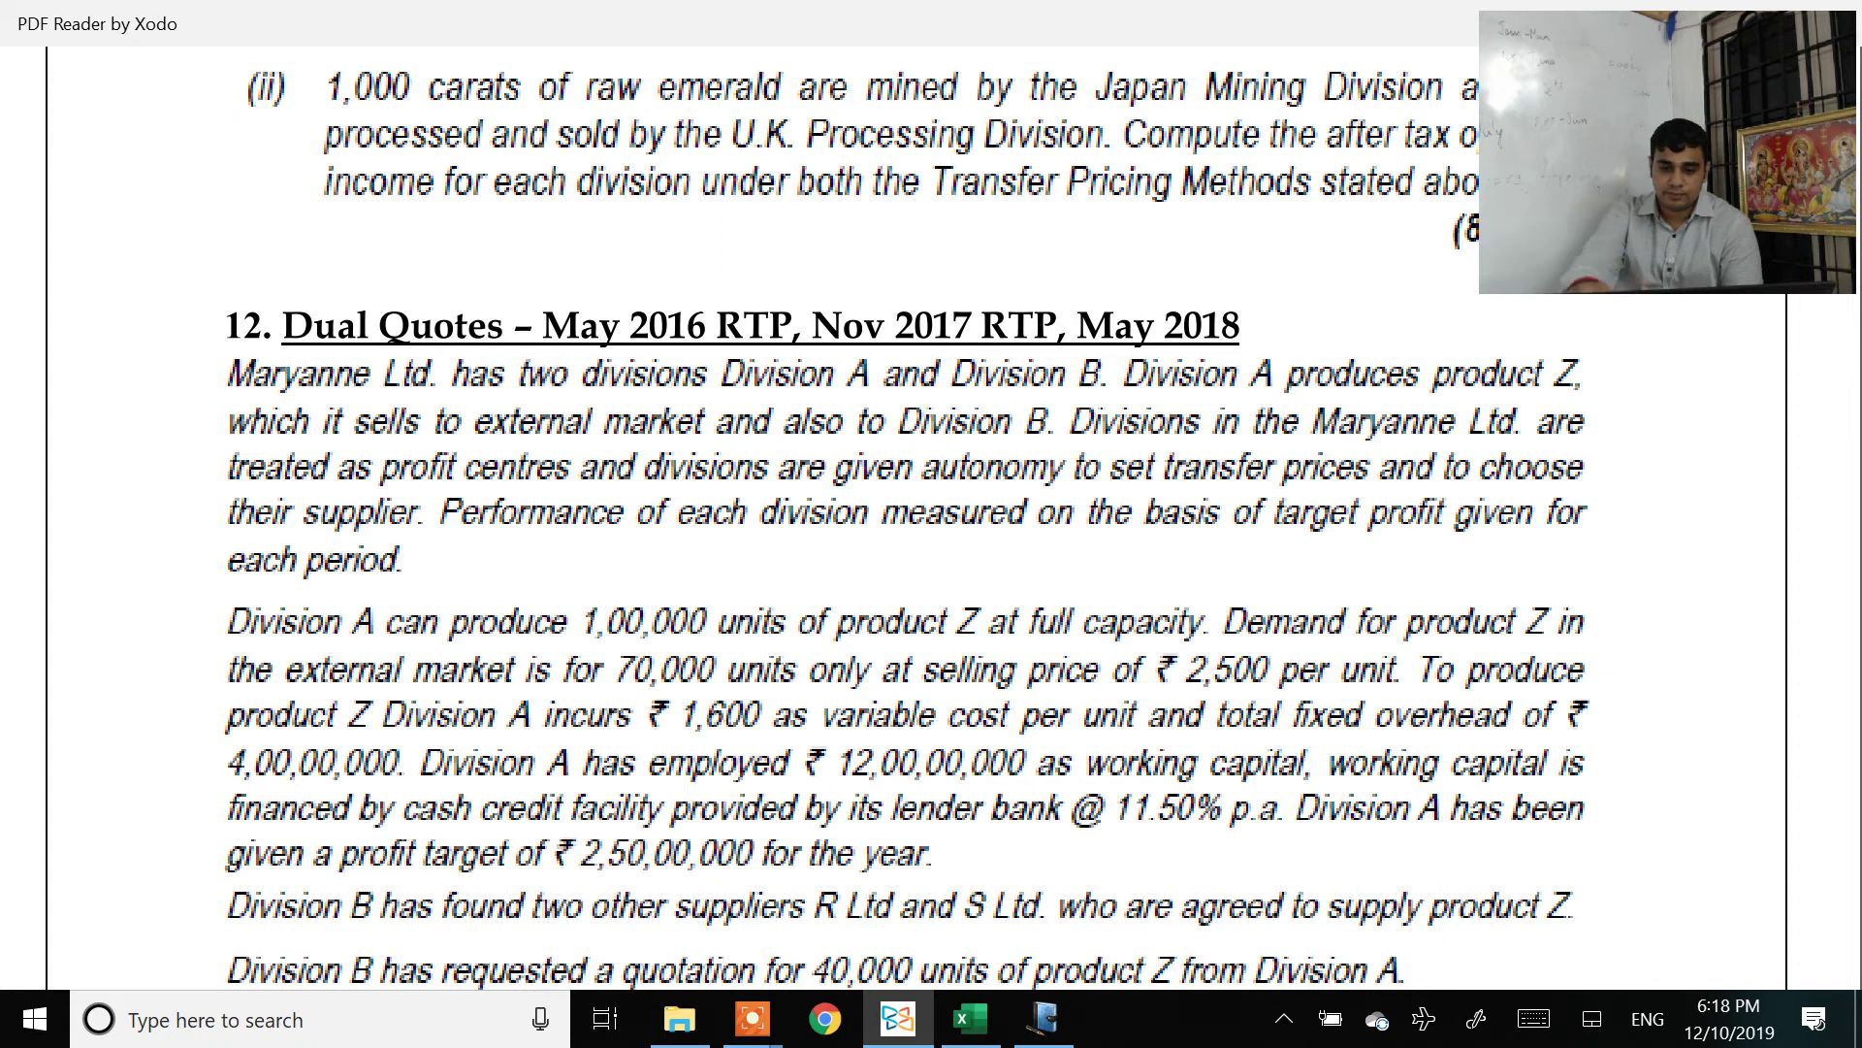
scroll(912, 514, "down", 3)
scroll(912, 514, "up", 3)
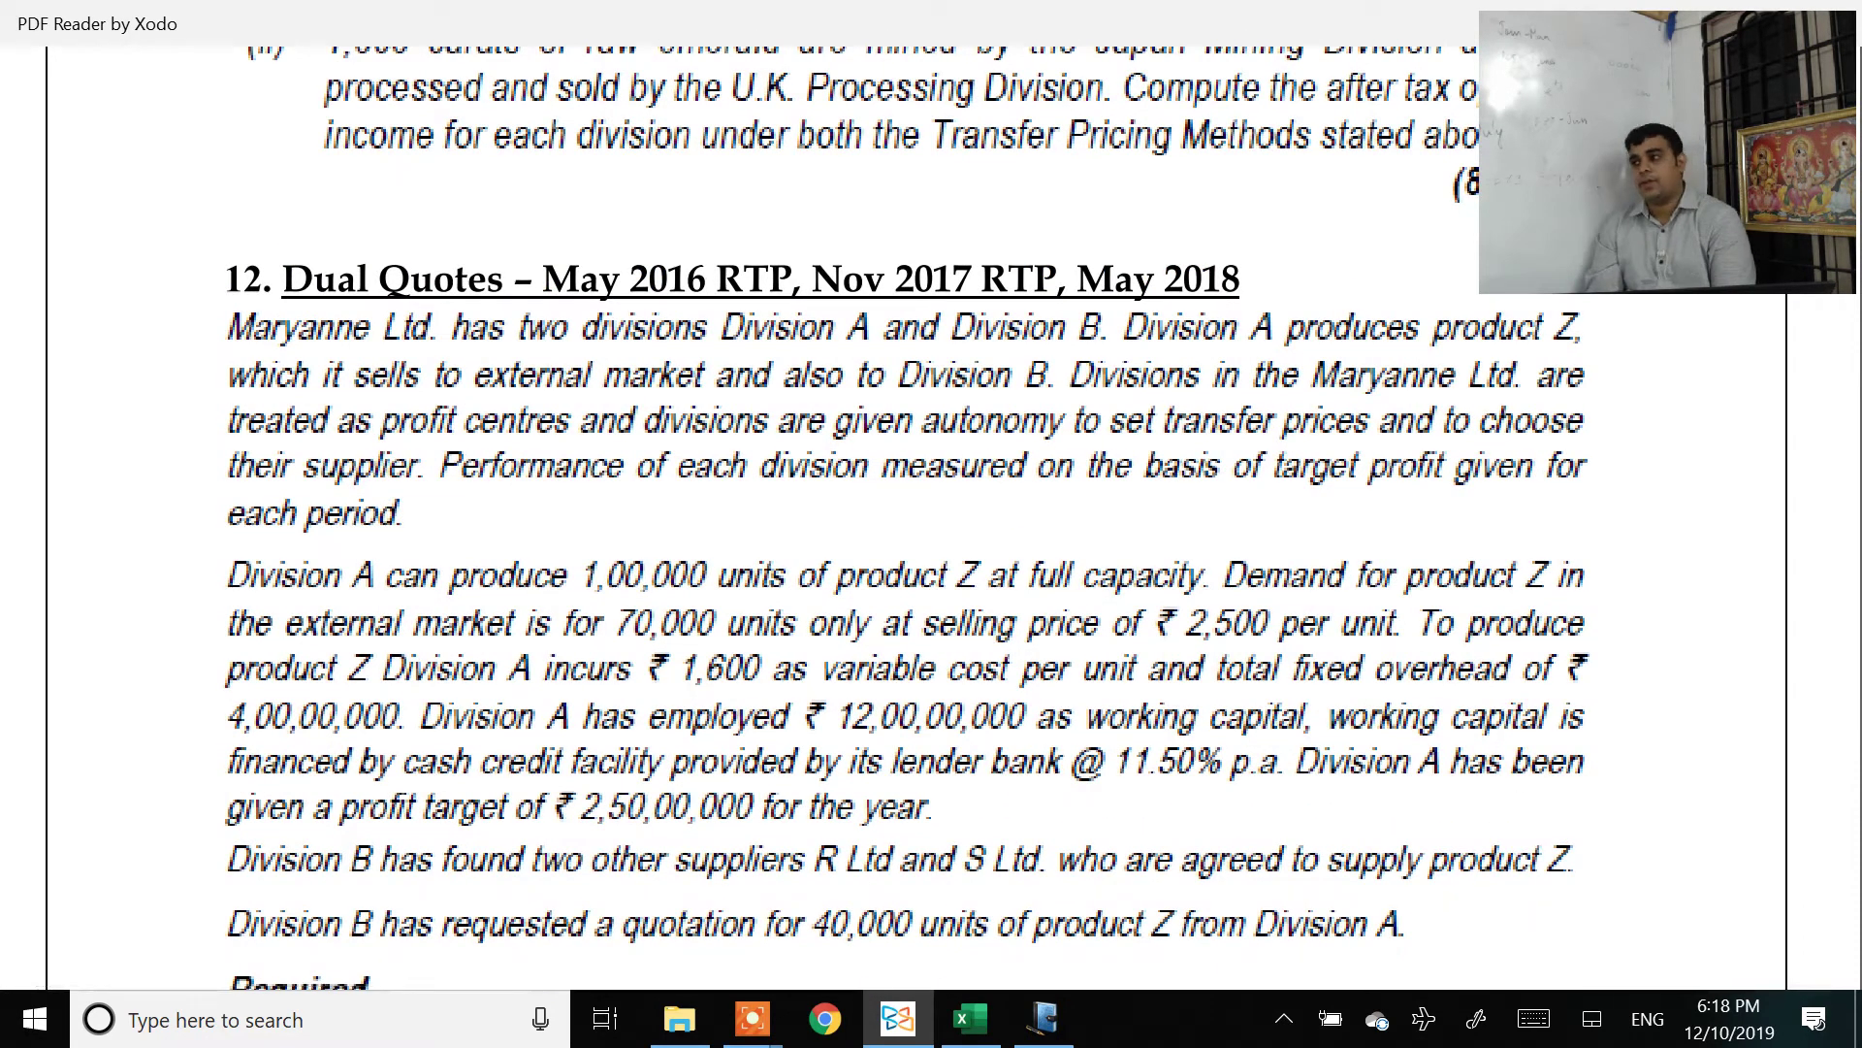
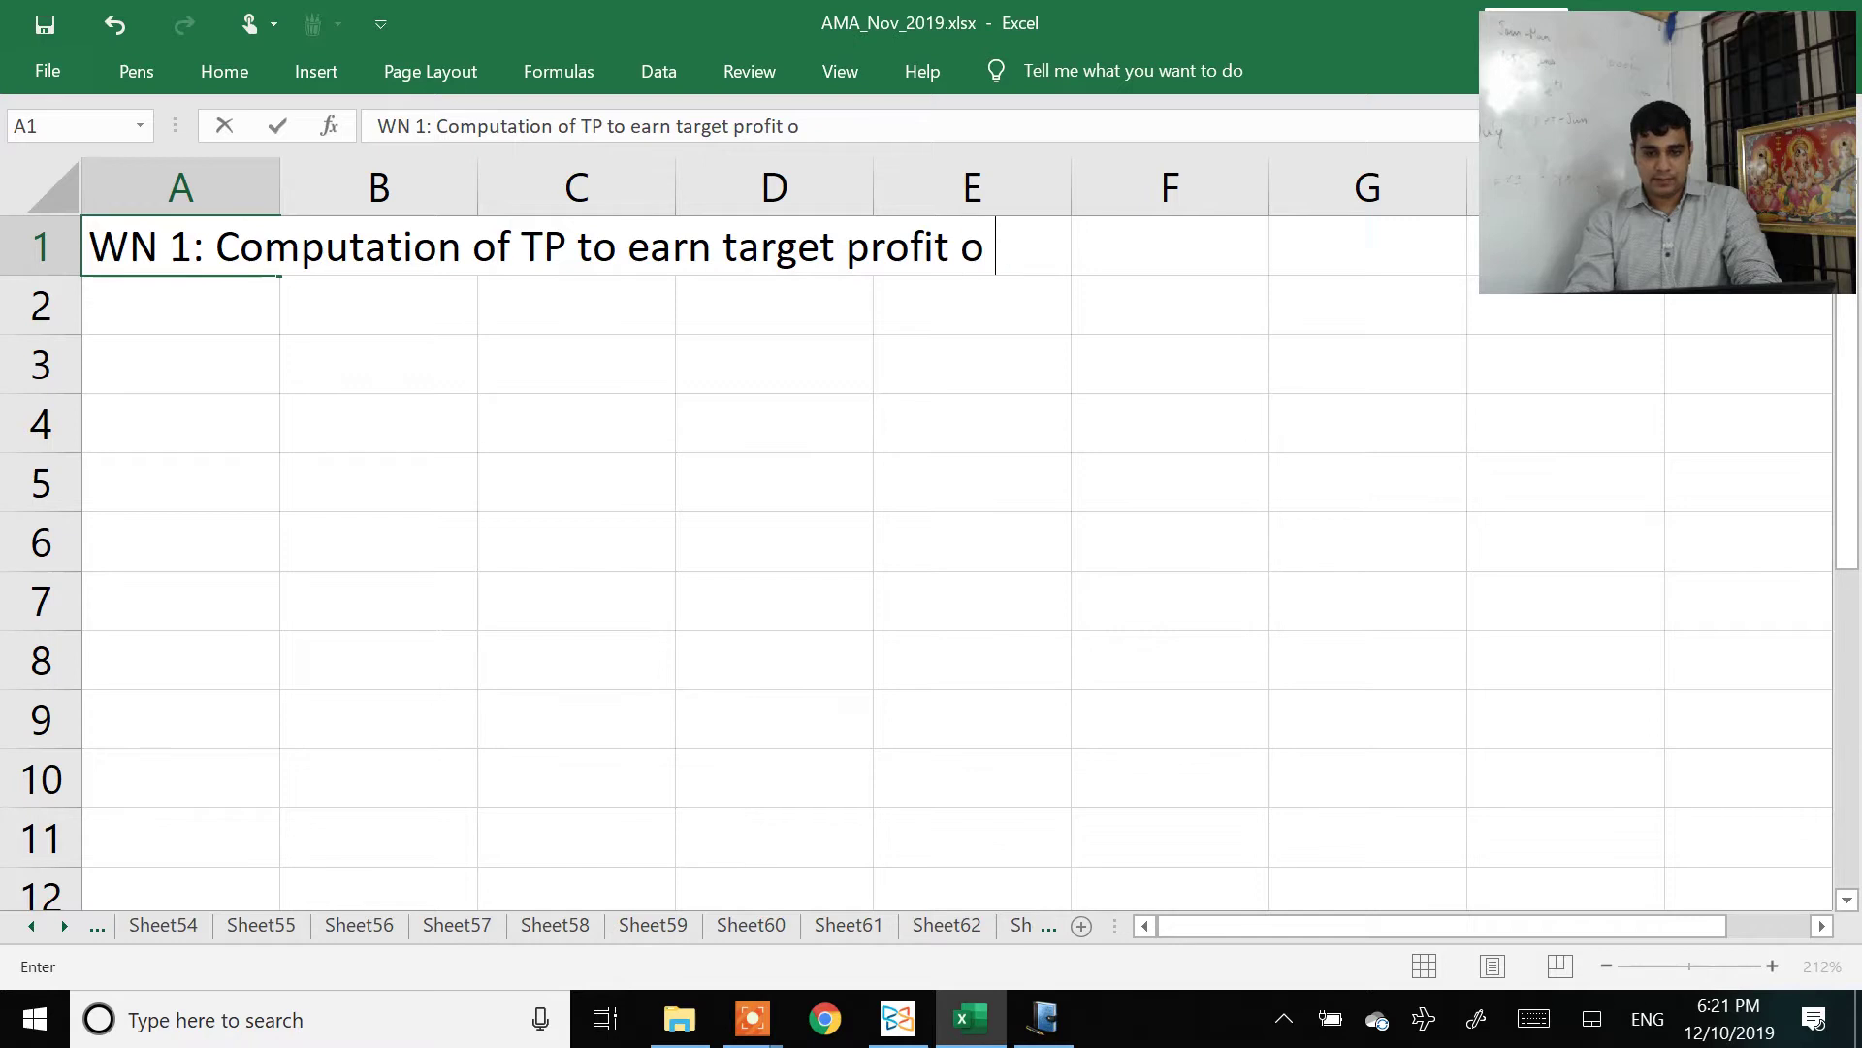
Step: Complete the A1 heading as "WN 1: Computation of TP to earn target profit of 100 lacs" and make it bold and underlined
type("f 100 lacs")
key("Return")
left_click(181, 246)
key("ctrl+b")
key("ctrl+u")
left_click(180, 304)
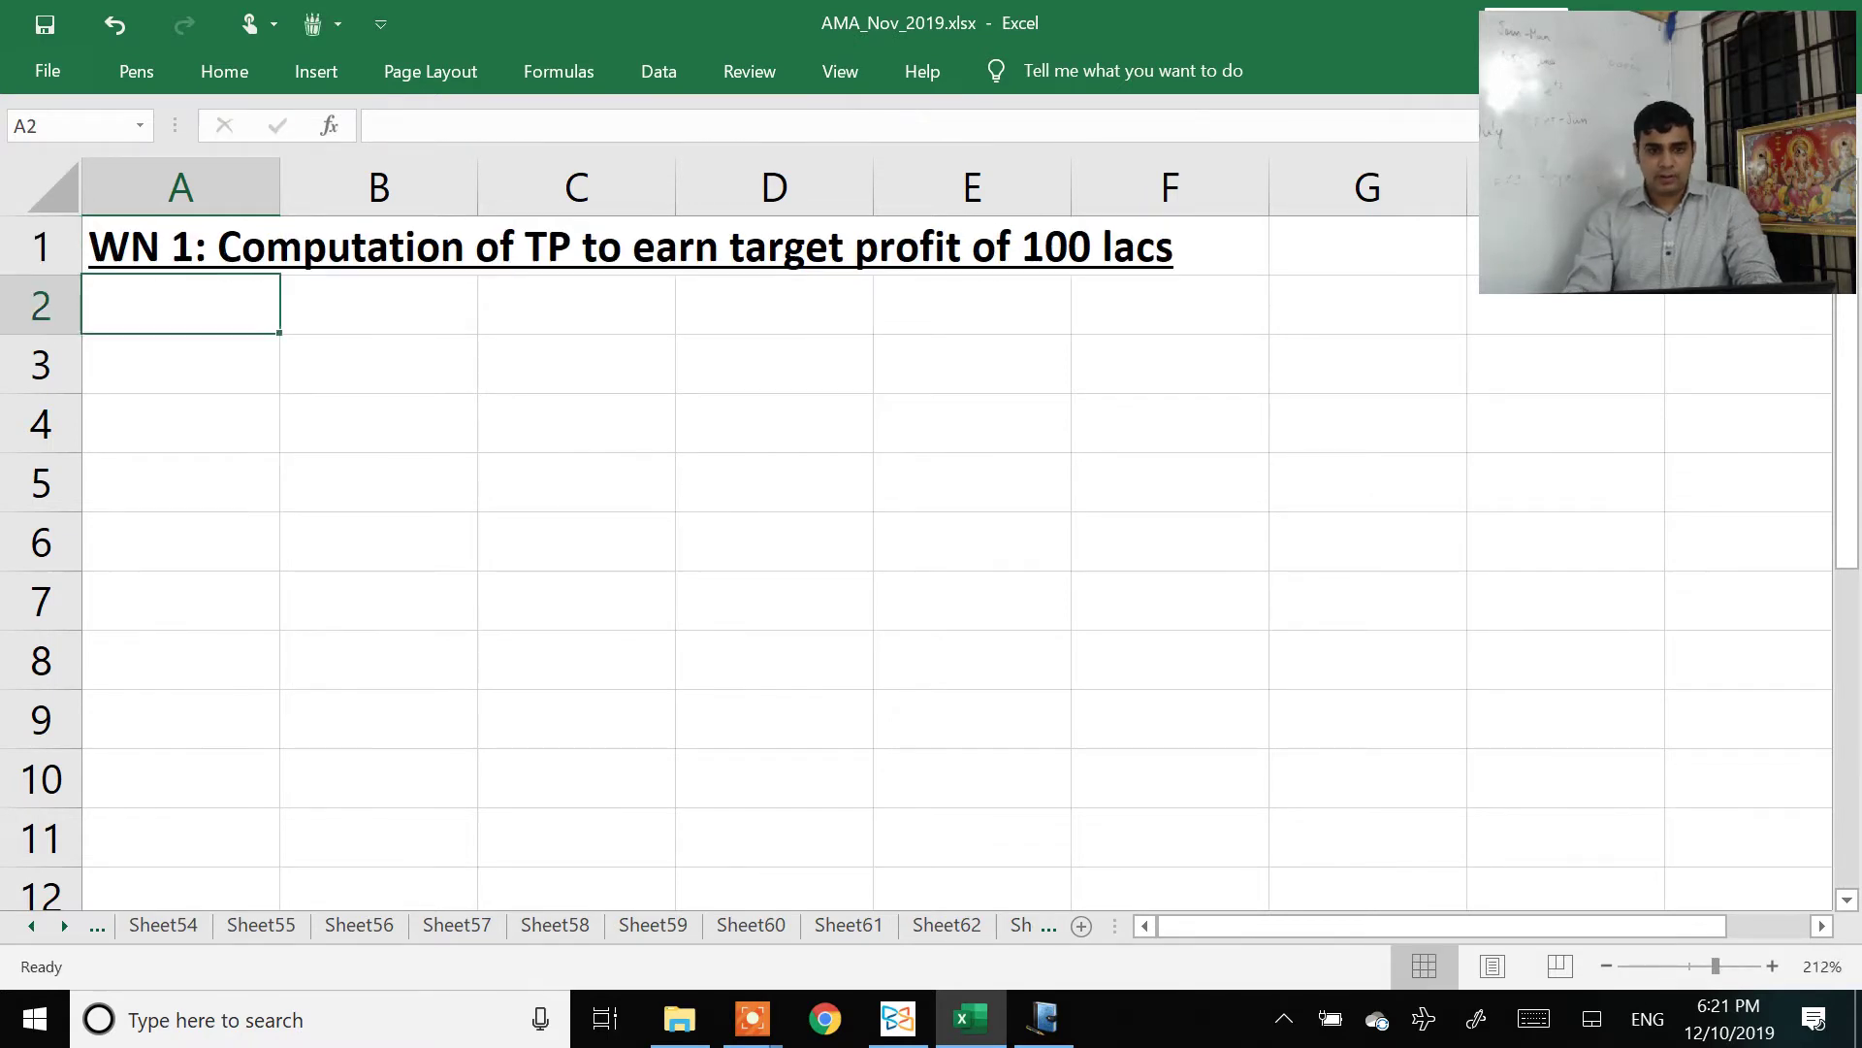
Step: Enter the header "Particulars" in A2 and widen column A slightly
type("Particulars")
key("Return")
left_click(180, 305)
left_click_drag(280, 187, 298, 187)
left_click(378, 305)
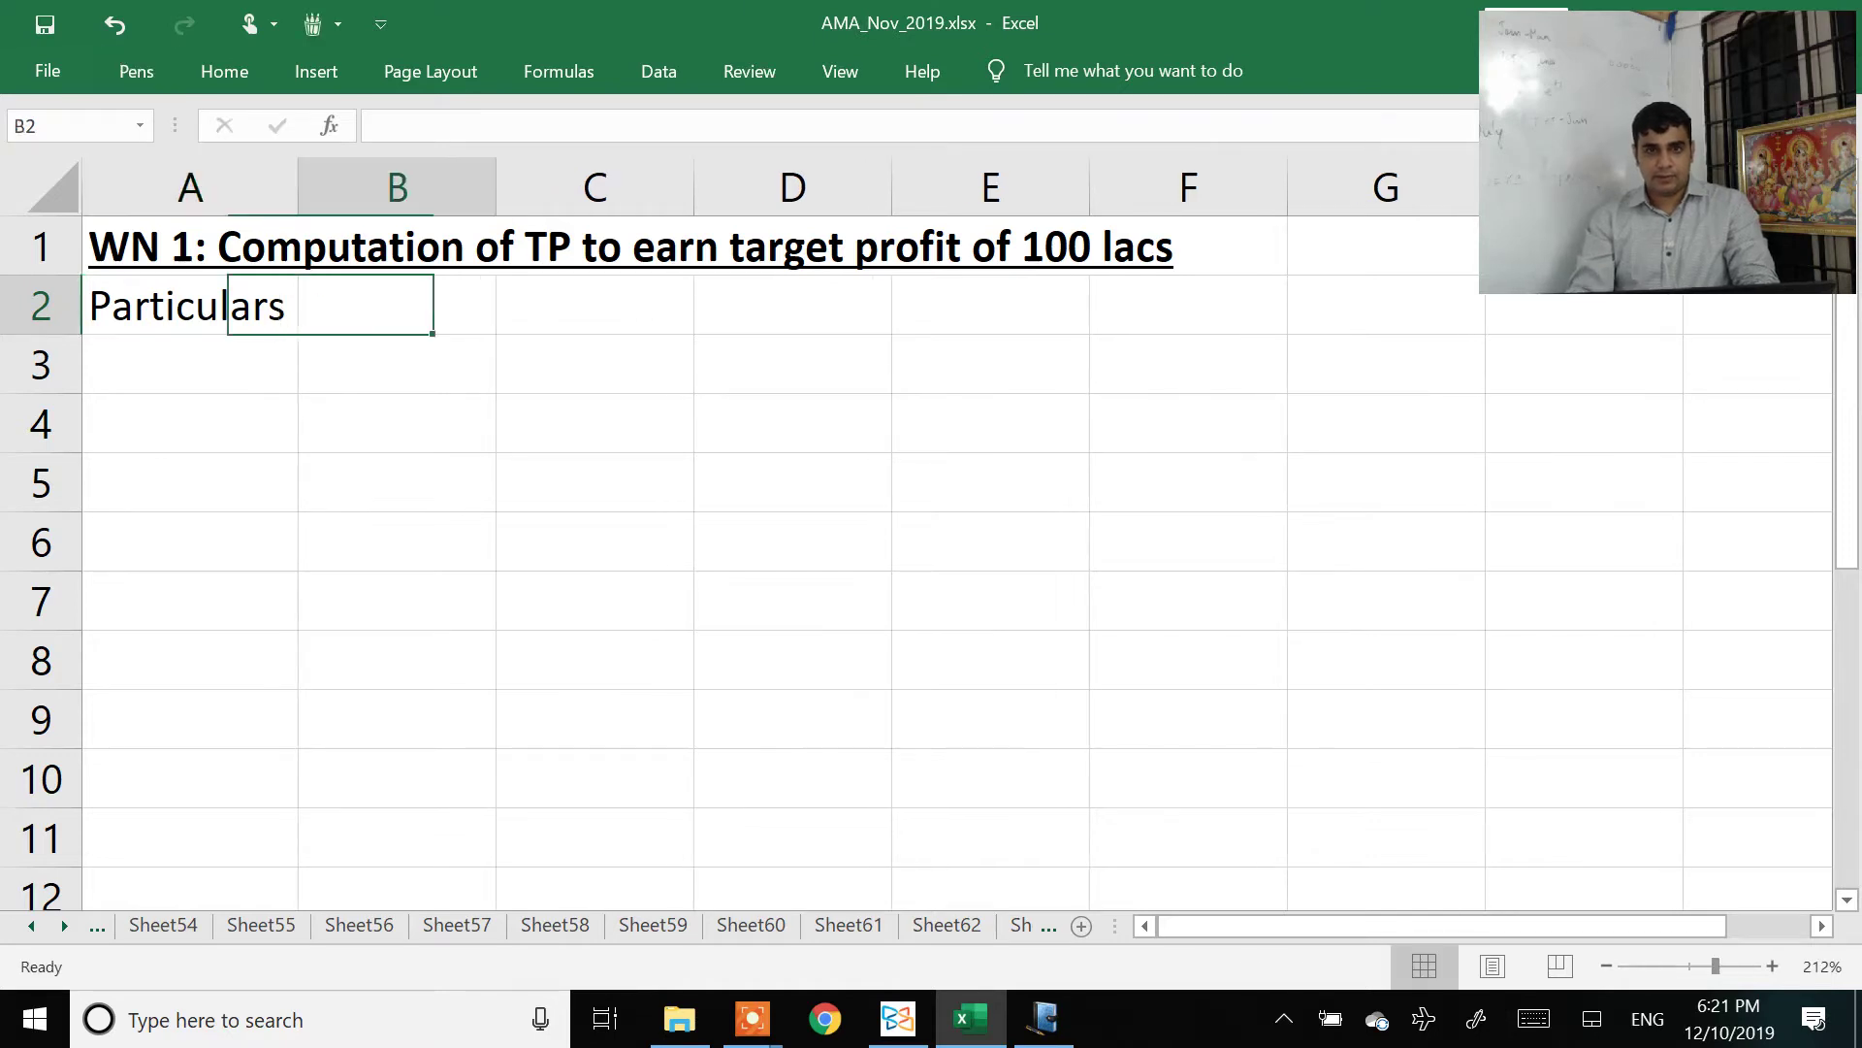
Step: Check Division A's profit target in the PDF question and change the target profit in the A1 heading to 250 lacs
key("alt+Tab")
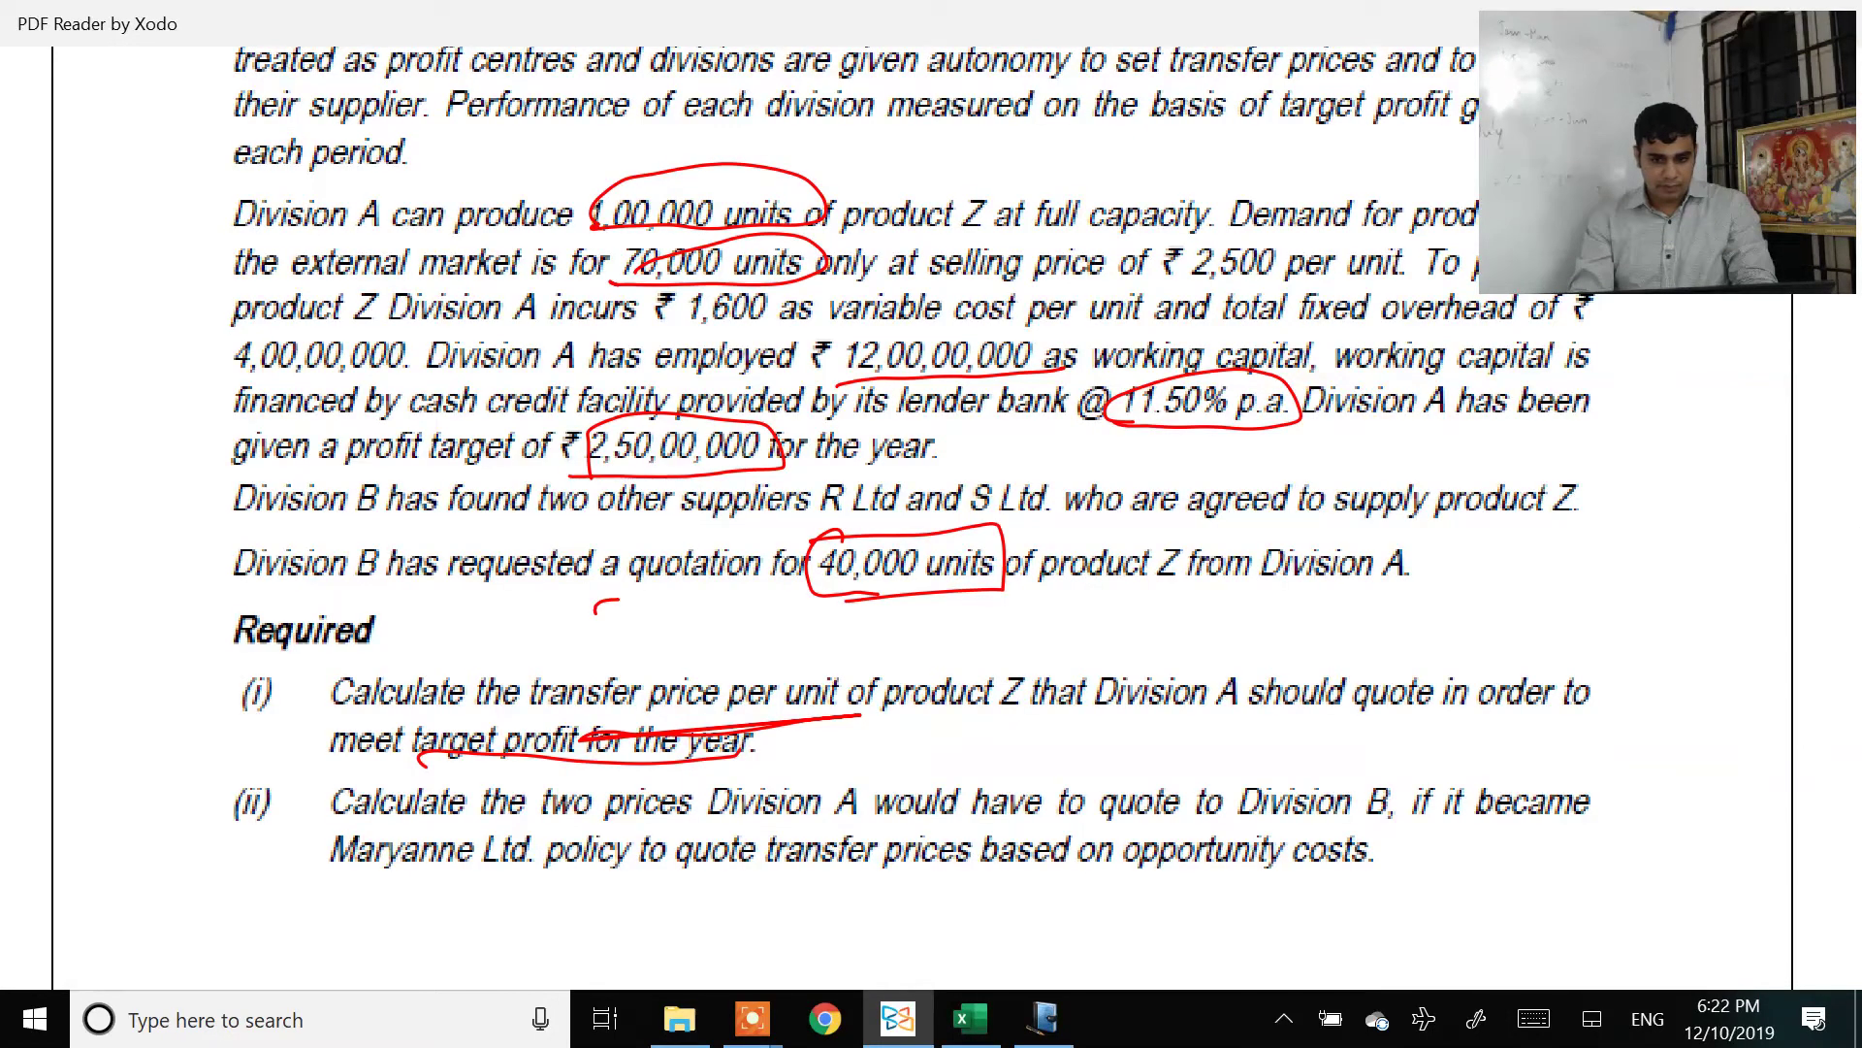
key("alt+Tab")
double_click(190, 246)
key("Left")
key("Left")
key("Left")
key("Left")
key("BackSpace")
key("BackSpace")
key("BackSpace")
type("250")
key("Return")
Step: Enter the headers "Calculation" in B2 and "Amount" in C2, fitting column B to its text
key("Tab")
type("Calculation")
key("Return")
key("Up")
key("alt+o")
key("c")
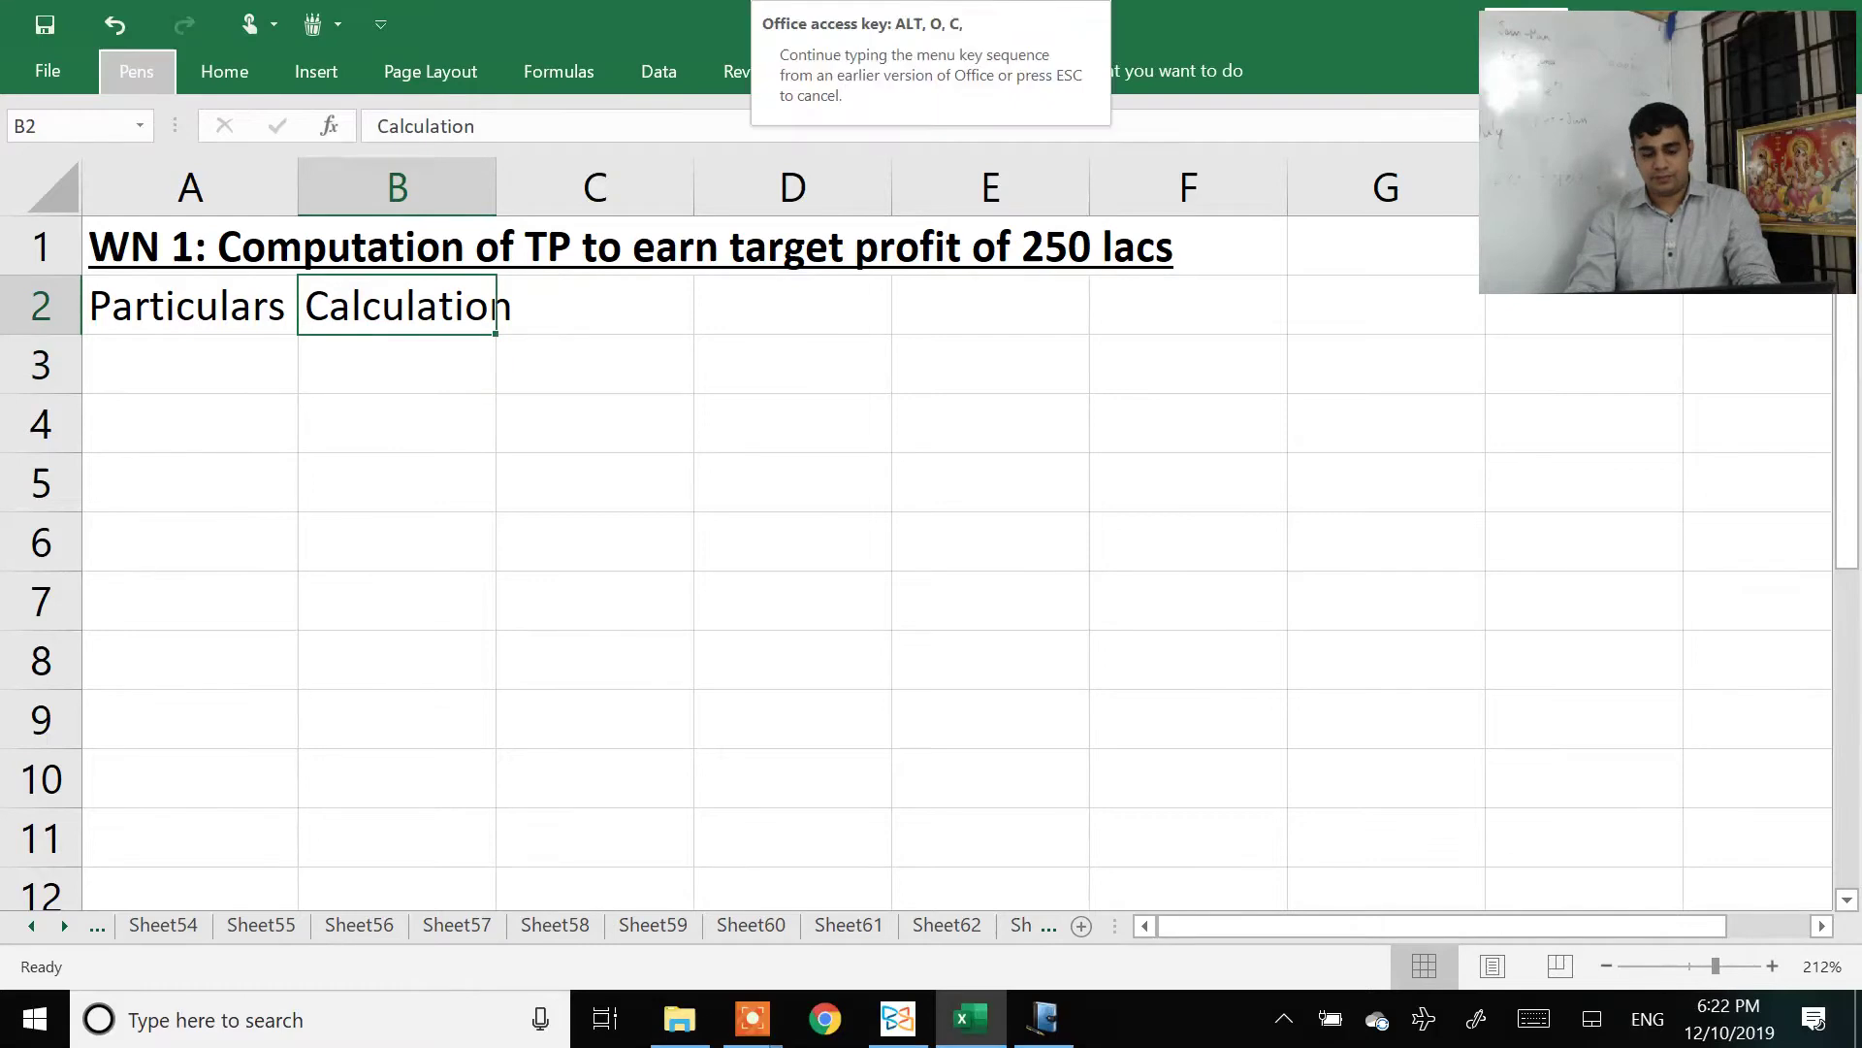
key("a")
key("Tab")
type("Amount")
key("Return")
key("Left")
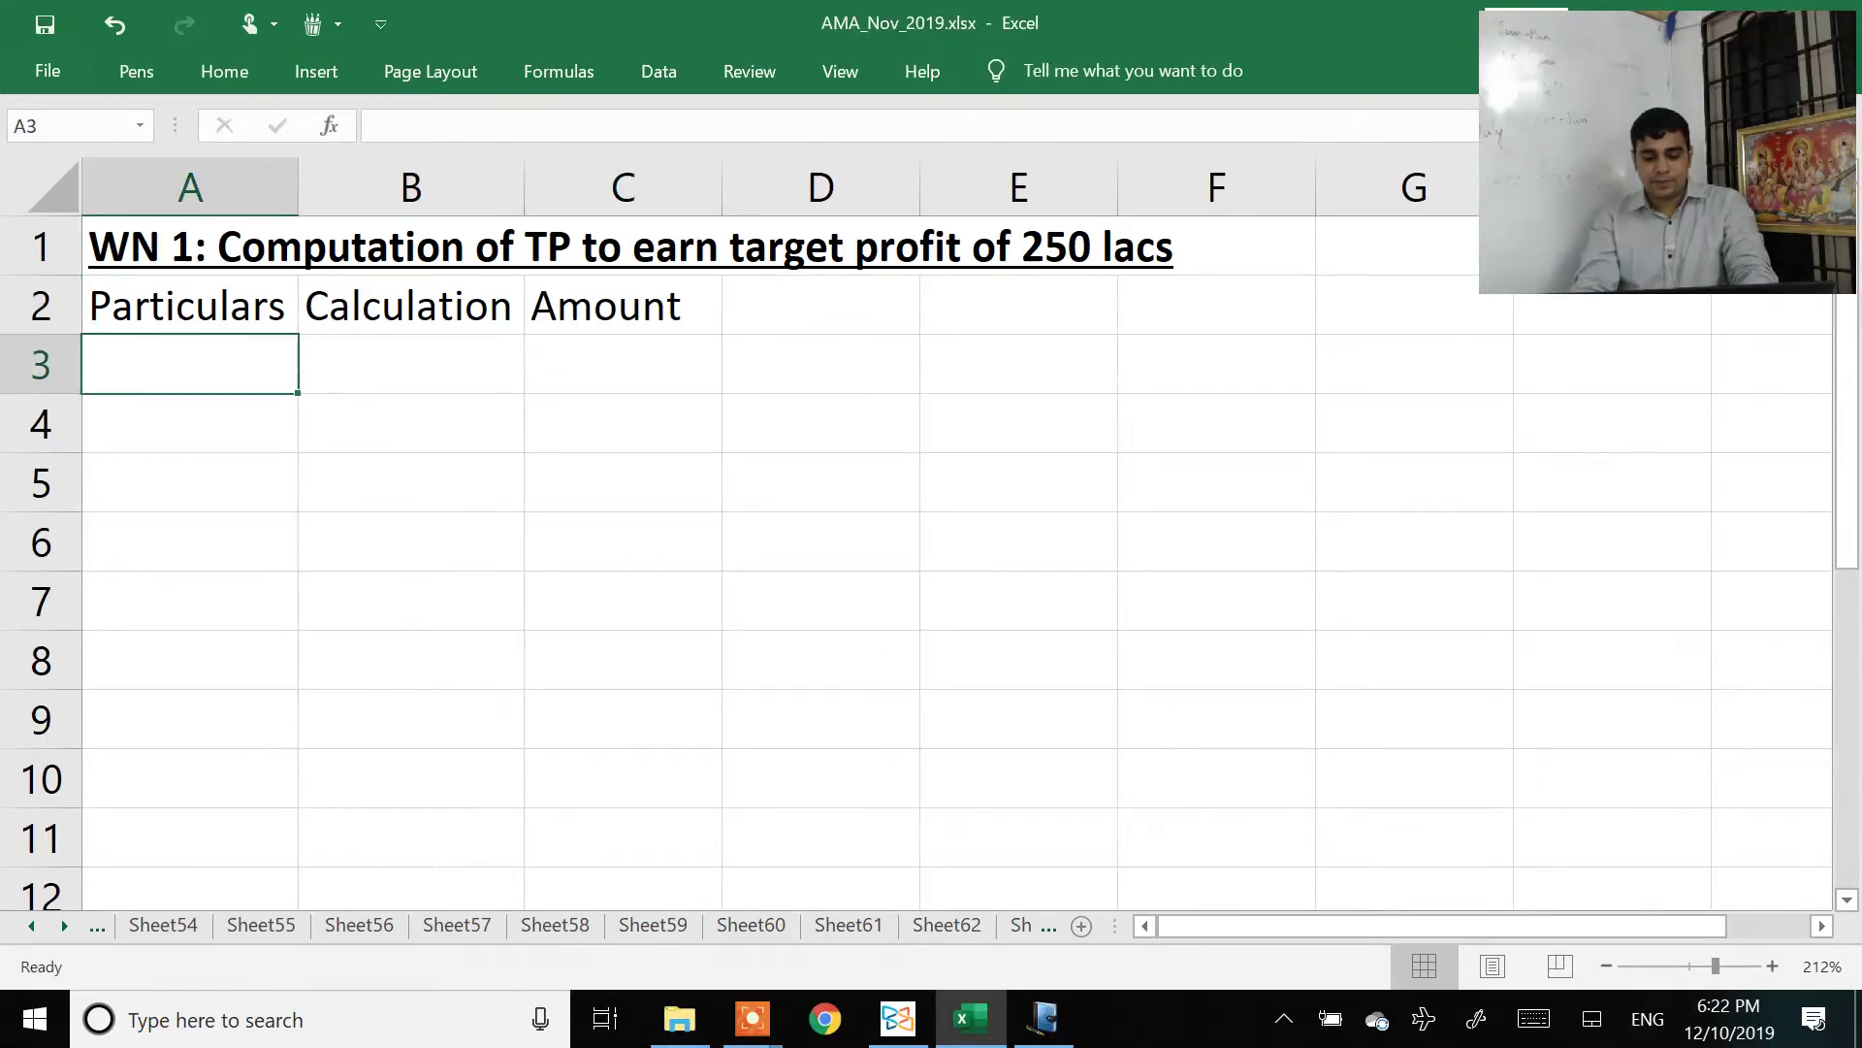
Step: Enter the label "Cont from external sales" in A3 and fit column A to it
type("Cont from int")
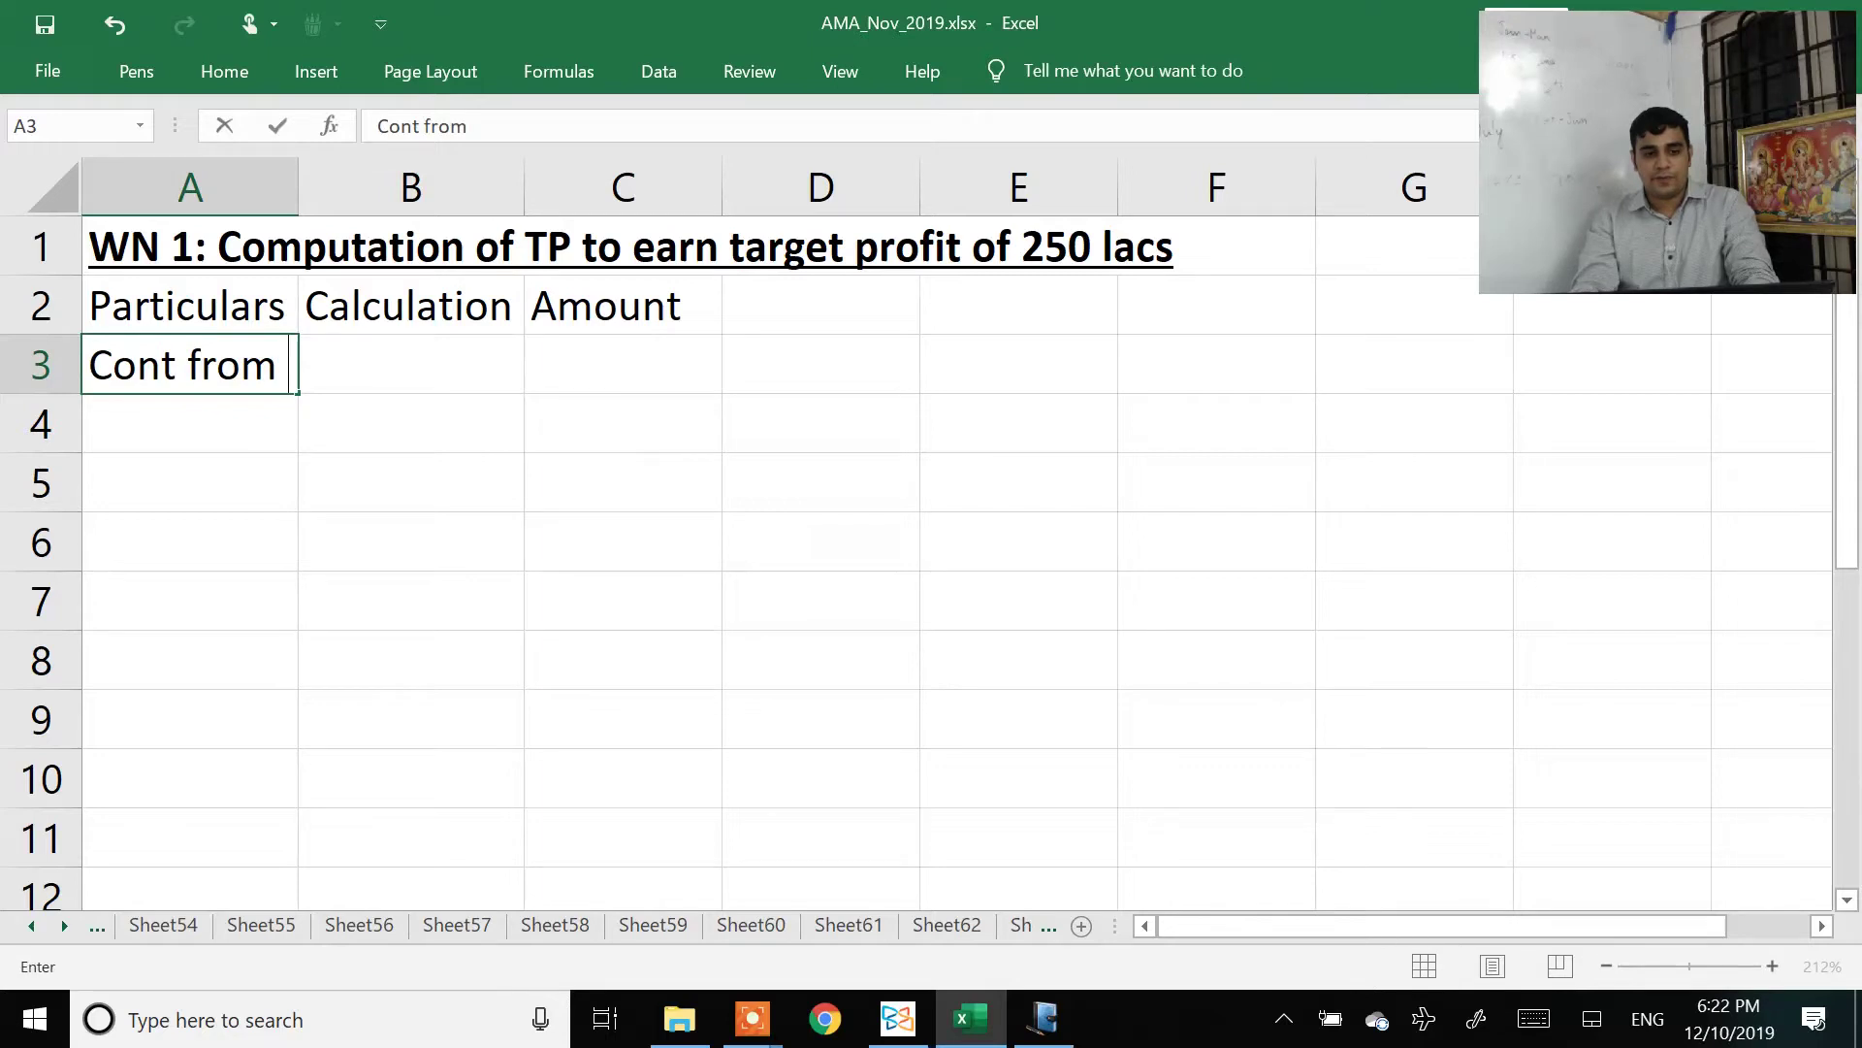
key("BackSpace")
key("BackSpace")
key("BackSpace")
type("extenral")
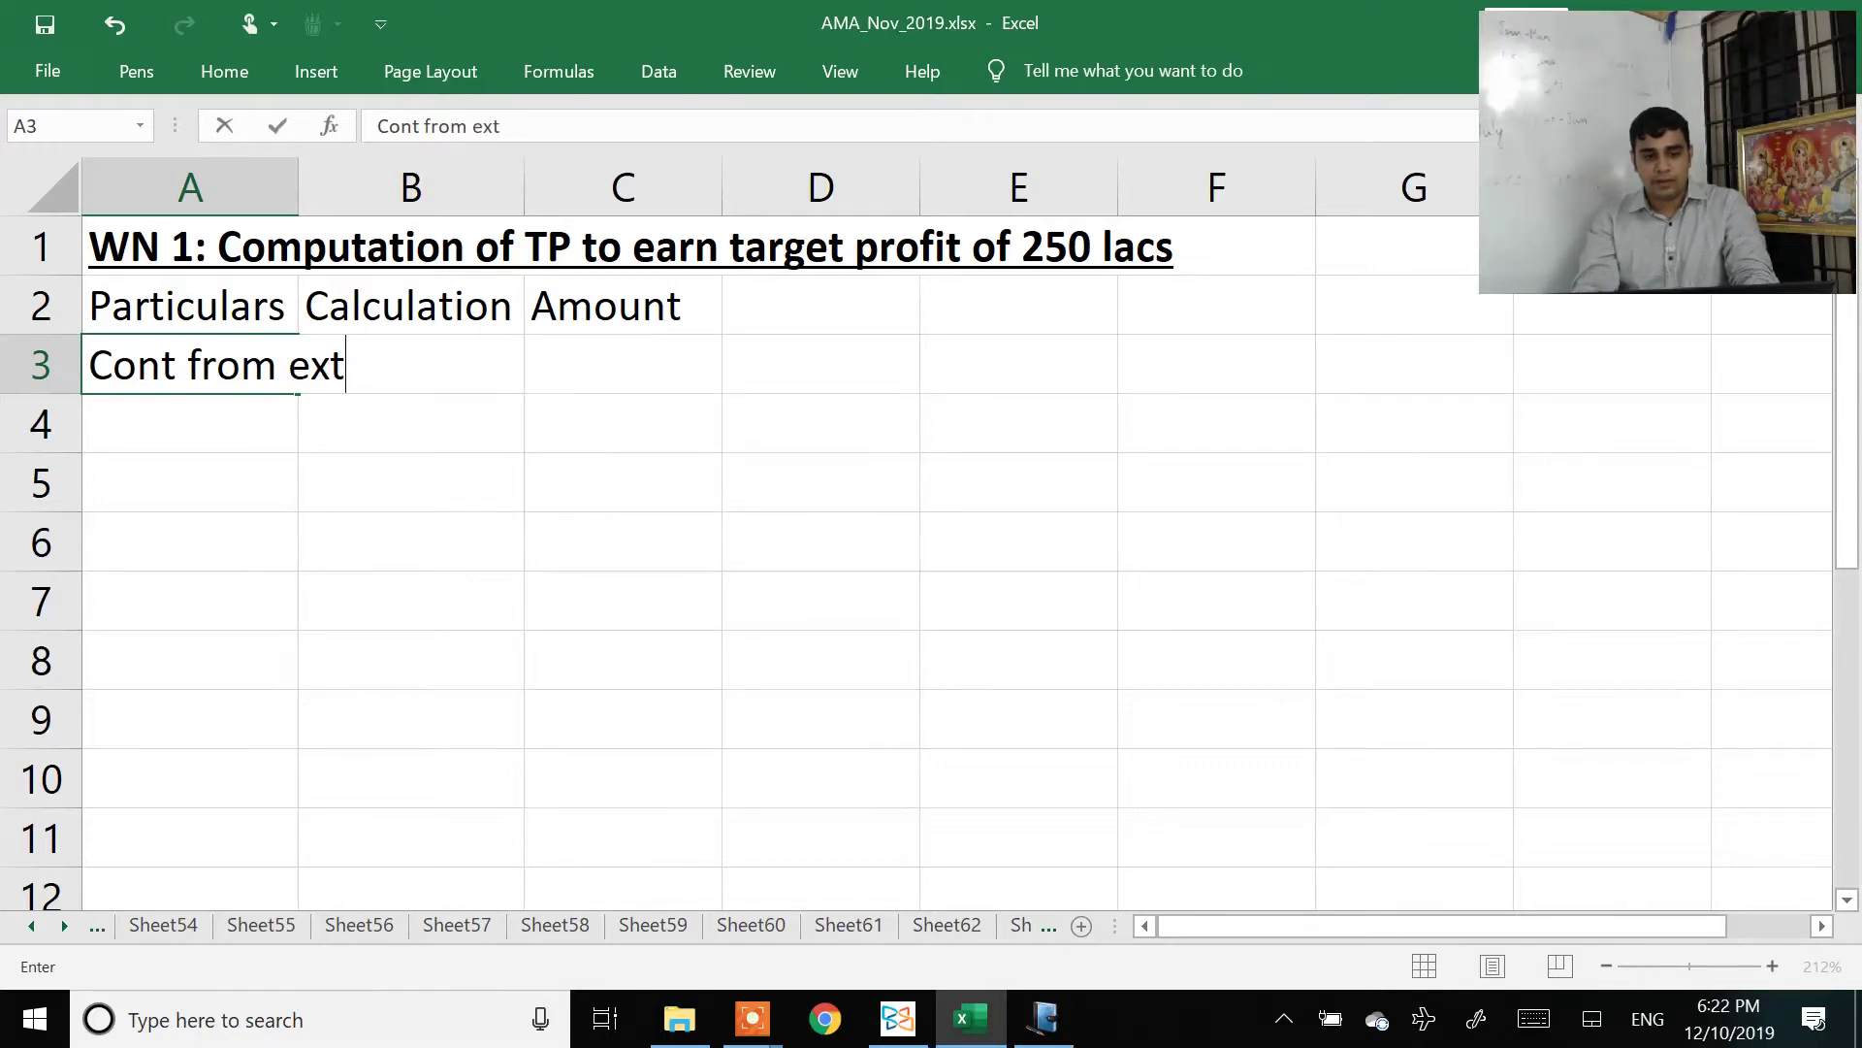
key("BackSpace")
key("BackSpace")
key("BackSpace")
key("BackSpace")
type("rn")
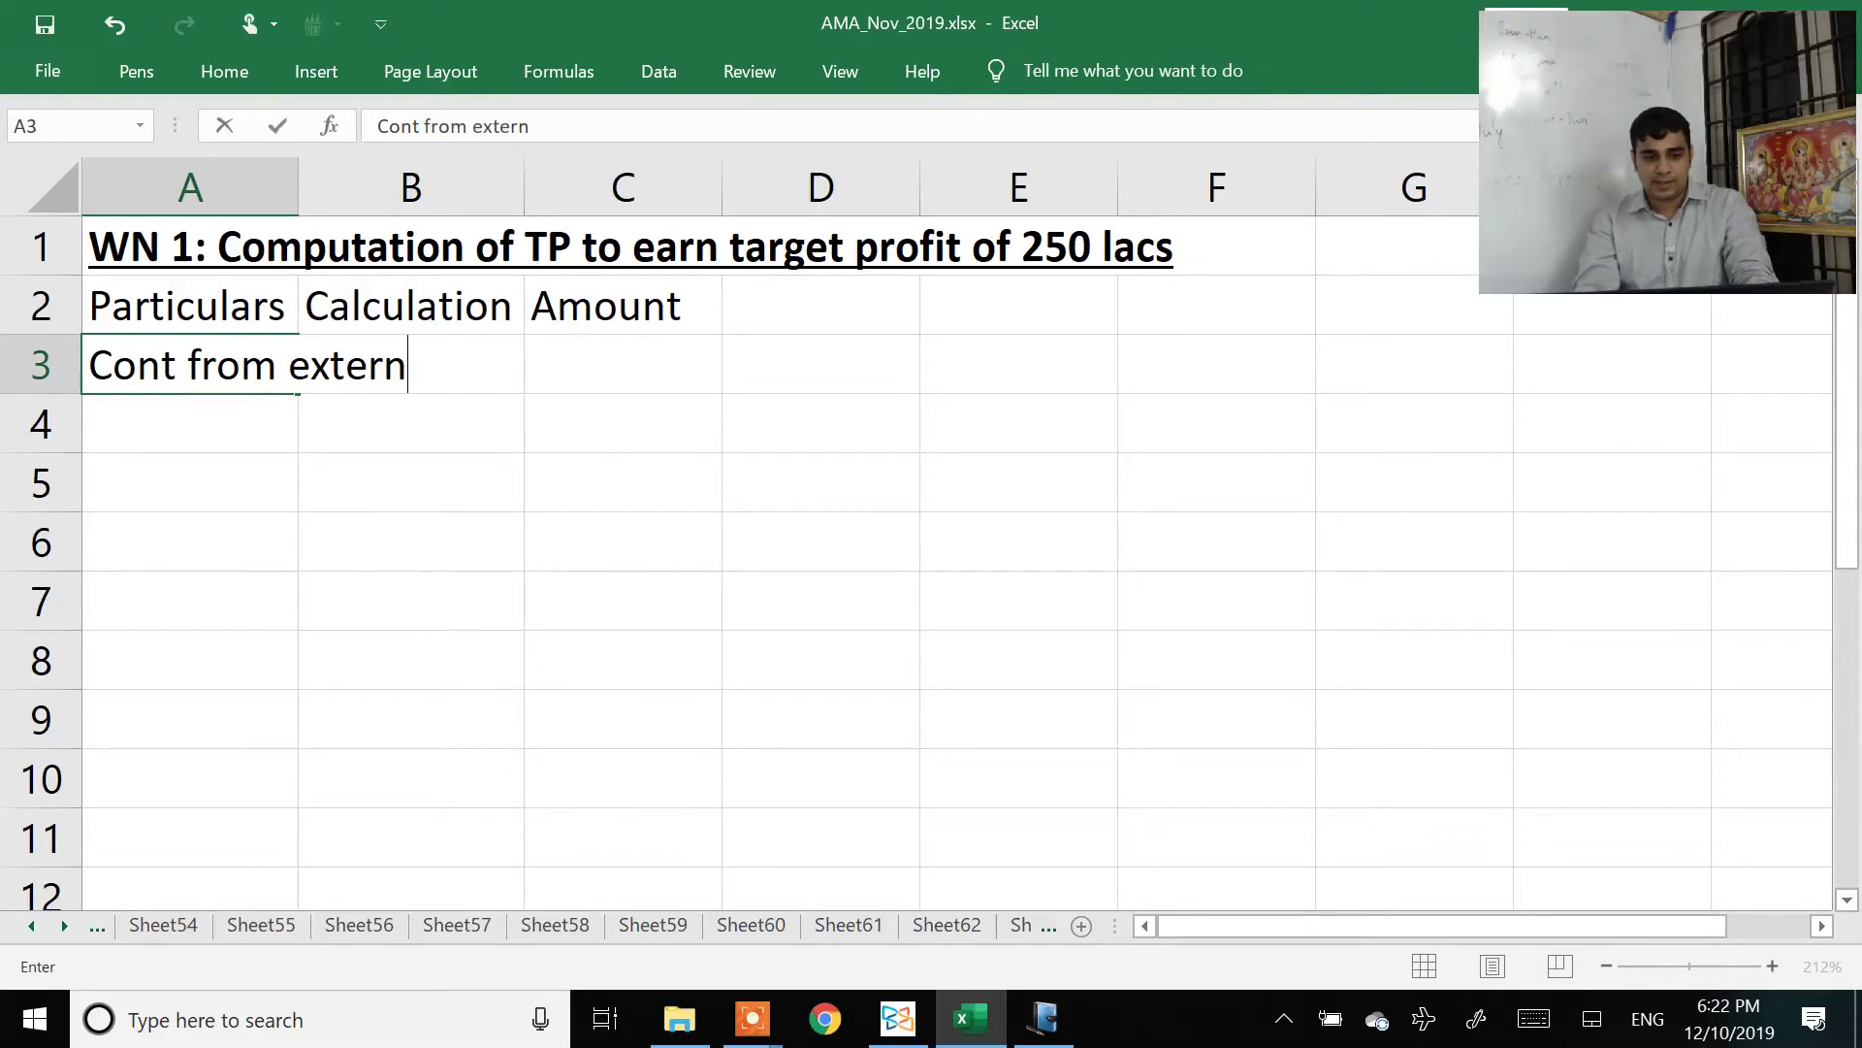
type("al sales")
key("Return")
key("Up")
key("alt")
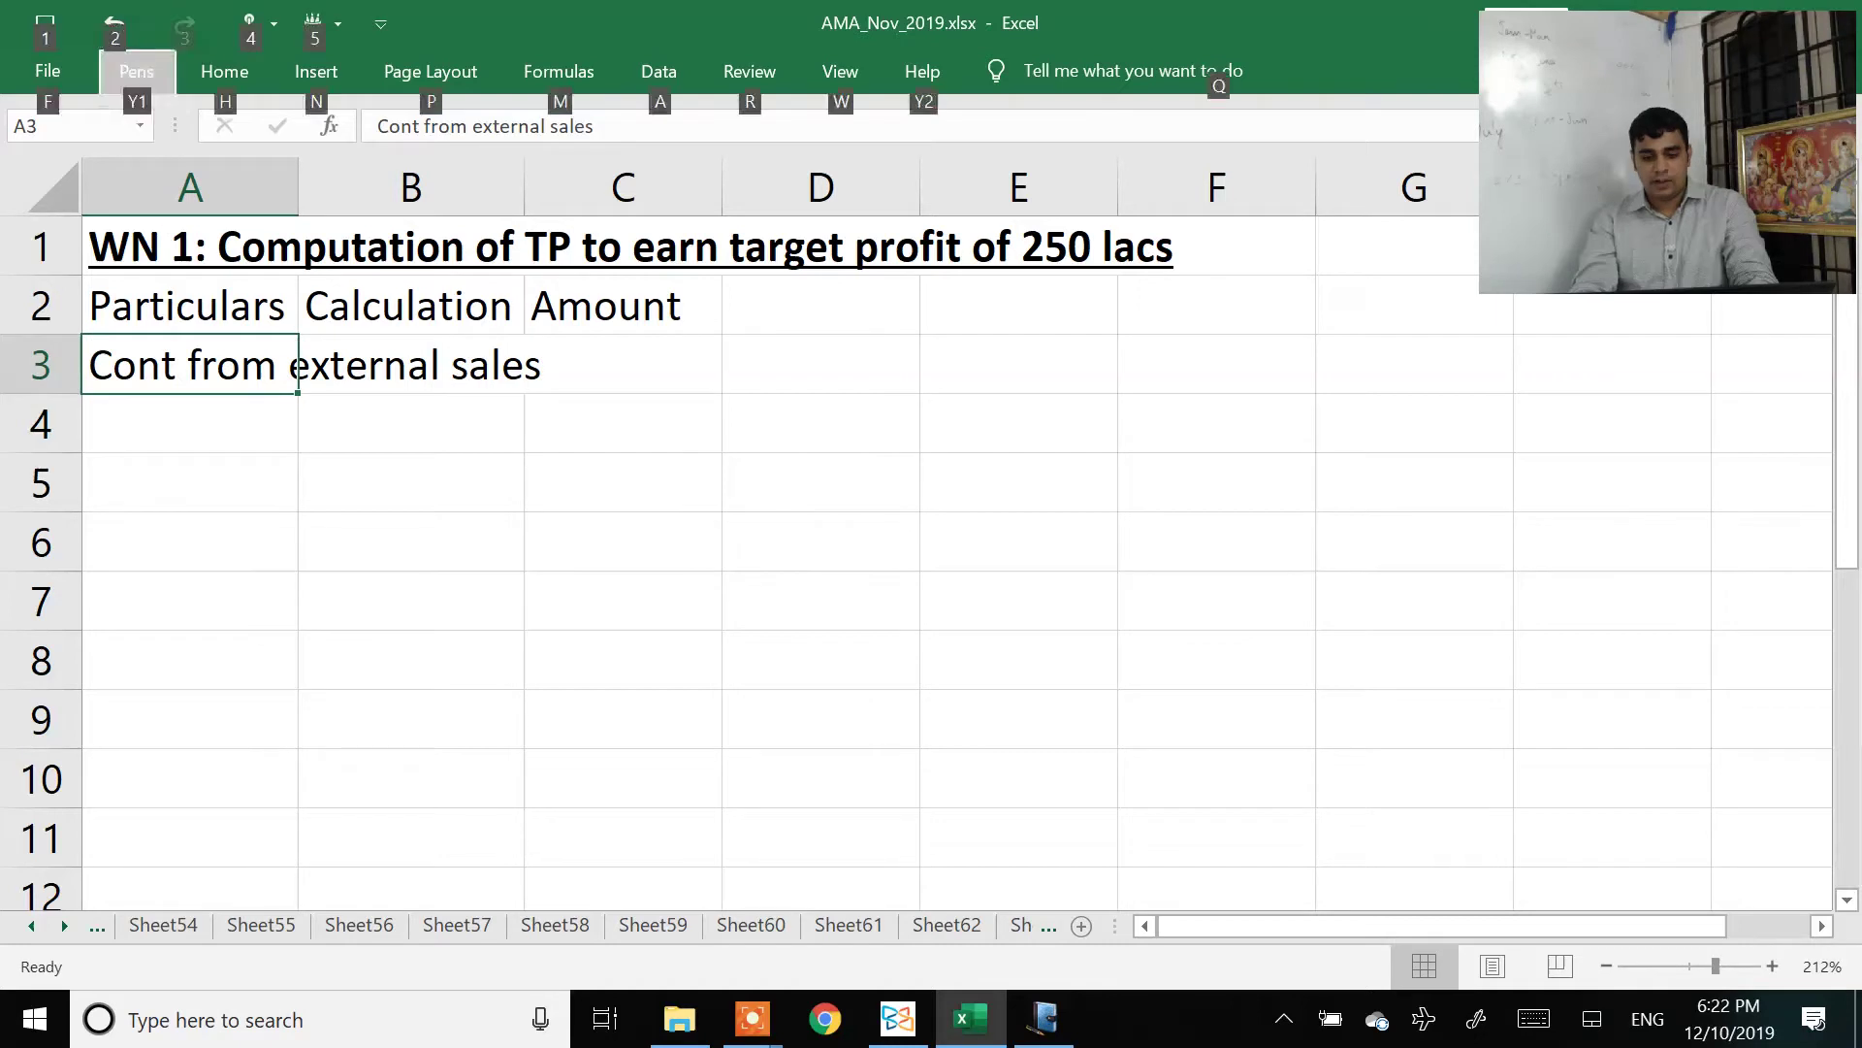
key("o")
key("c")
key("a")
key("Down")
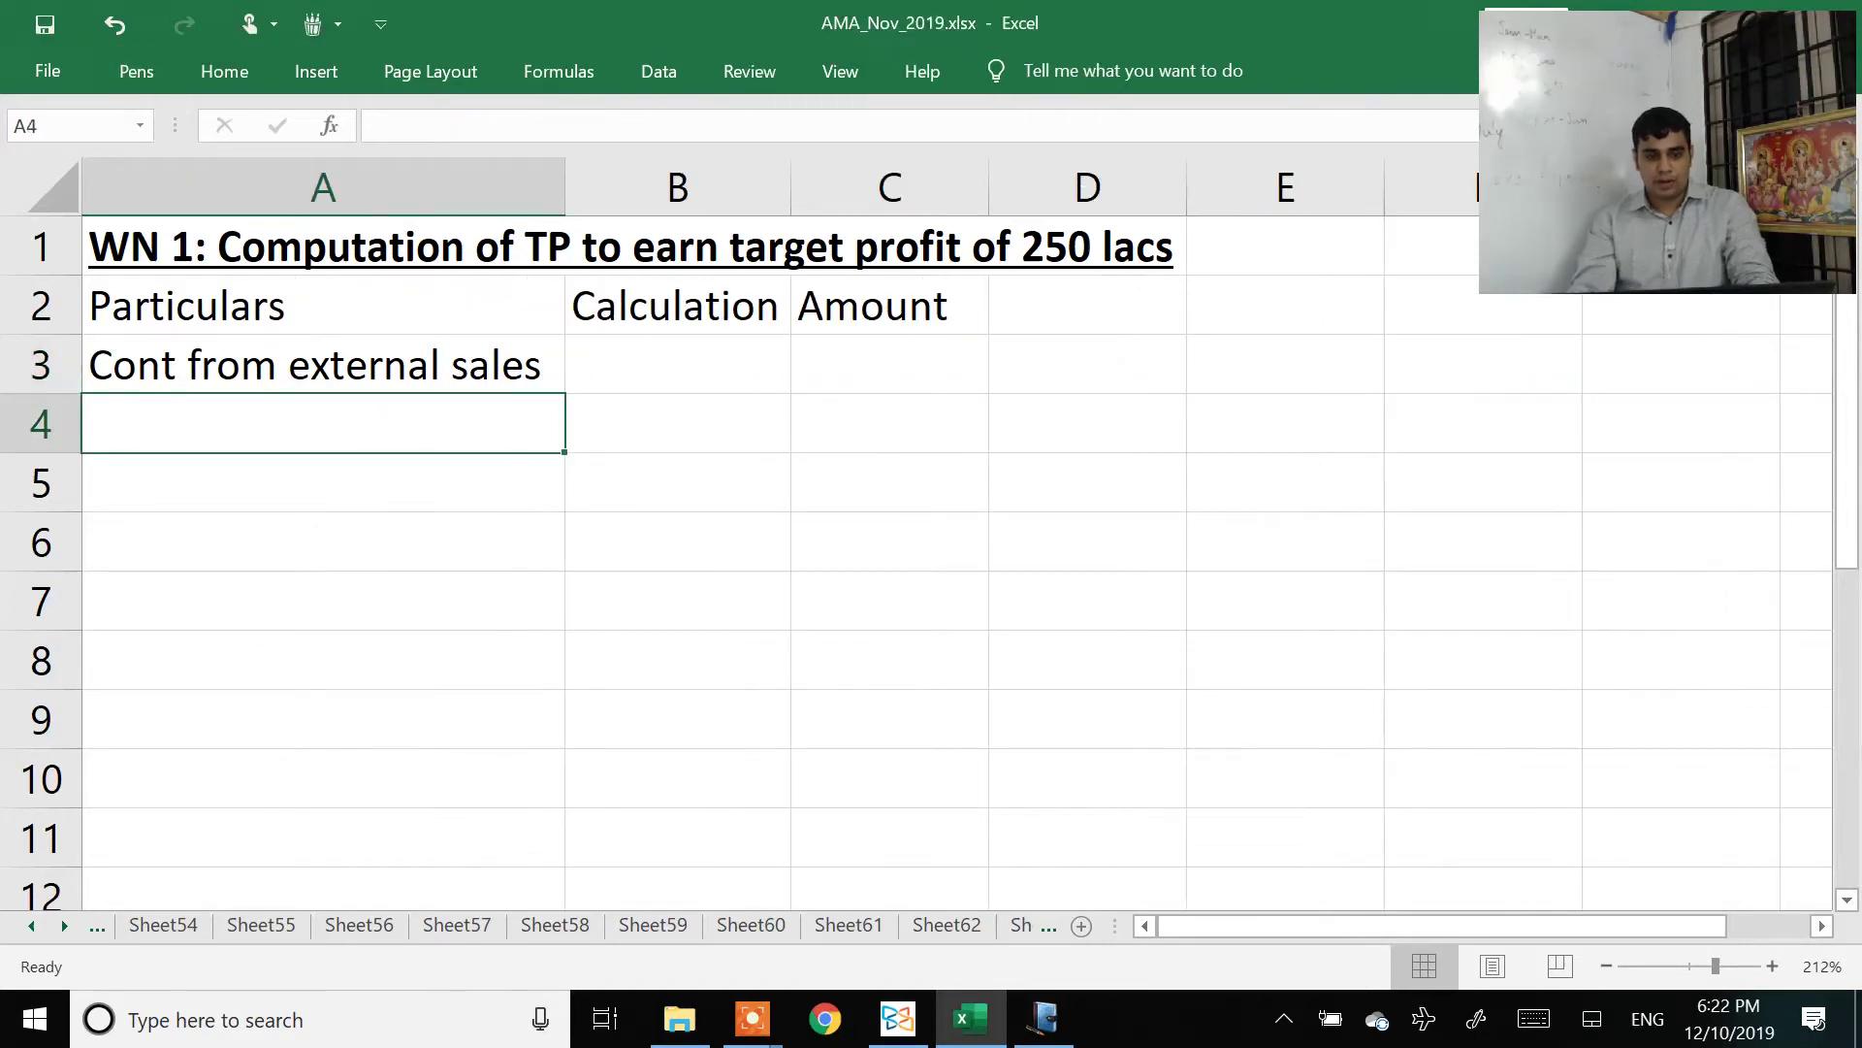
Step: Copy the A3 label into A4, change it to "Cont from internal transfer (b/f)", and fit column A to it
key("ctrl+apostrophe")
key("ctrl+shift+Left")
key("ctrl+shift+Left")
type("internal transf")
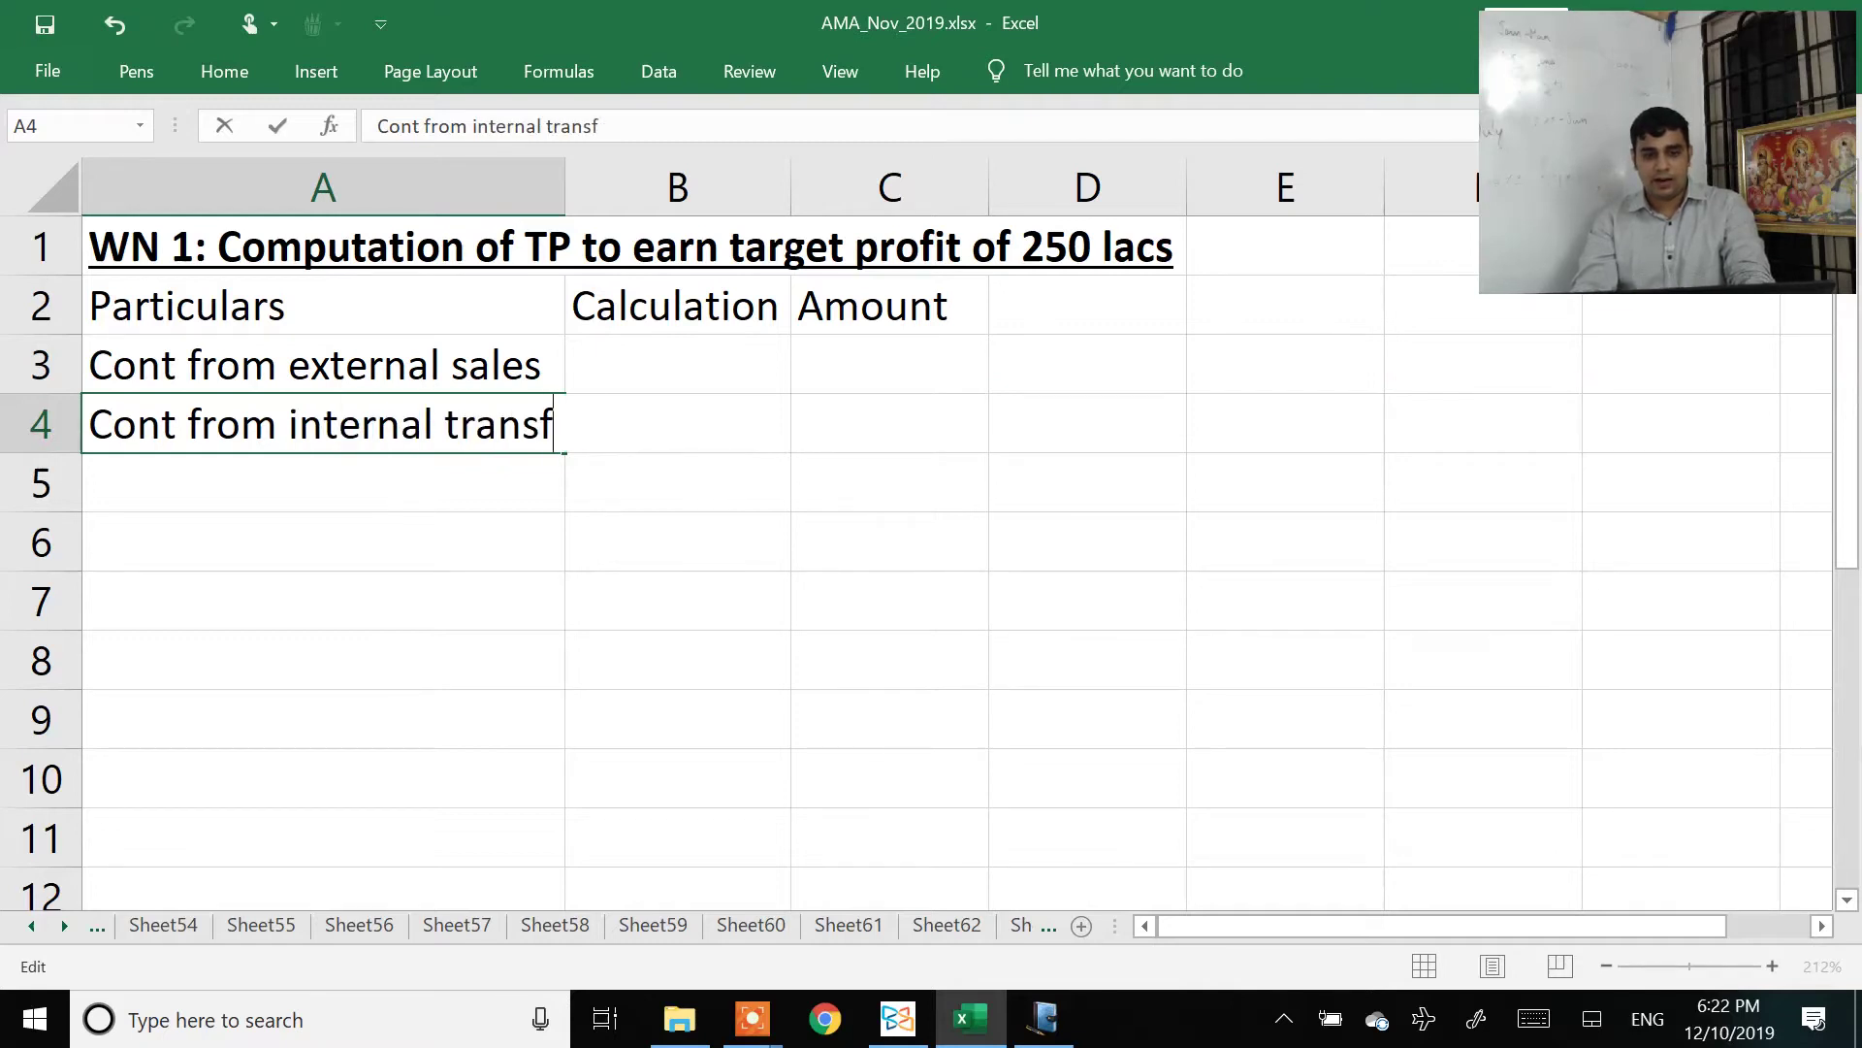
type("er (b/f)")
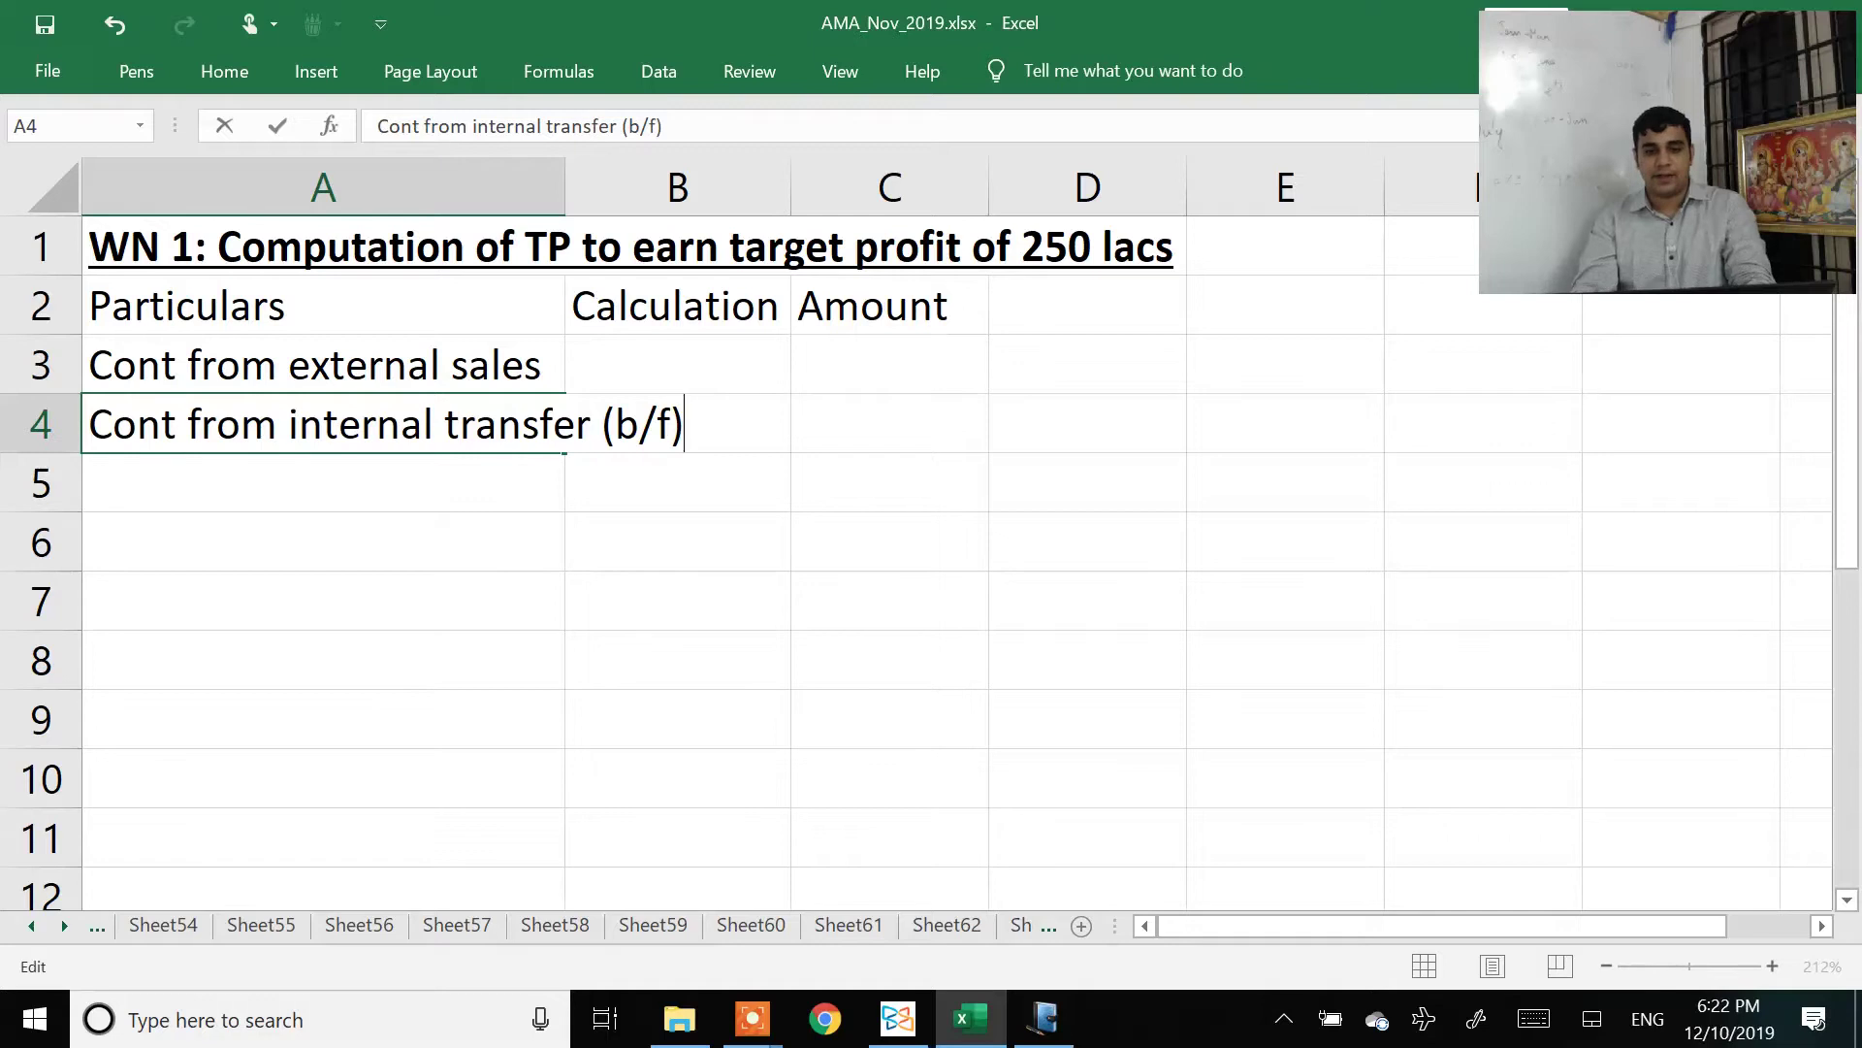
key("Return")
key("Up")
key("alt+o")
key("c")
key("a")
key("Down")
Step: Enter the row labels "Total cont", "less: Fixed cost", "Less: interest" and "Profit" in A5 to A8
type("Total cont")
key("Return")
type("less: Fixed cost")
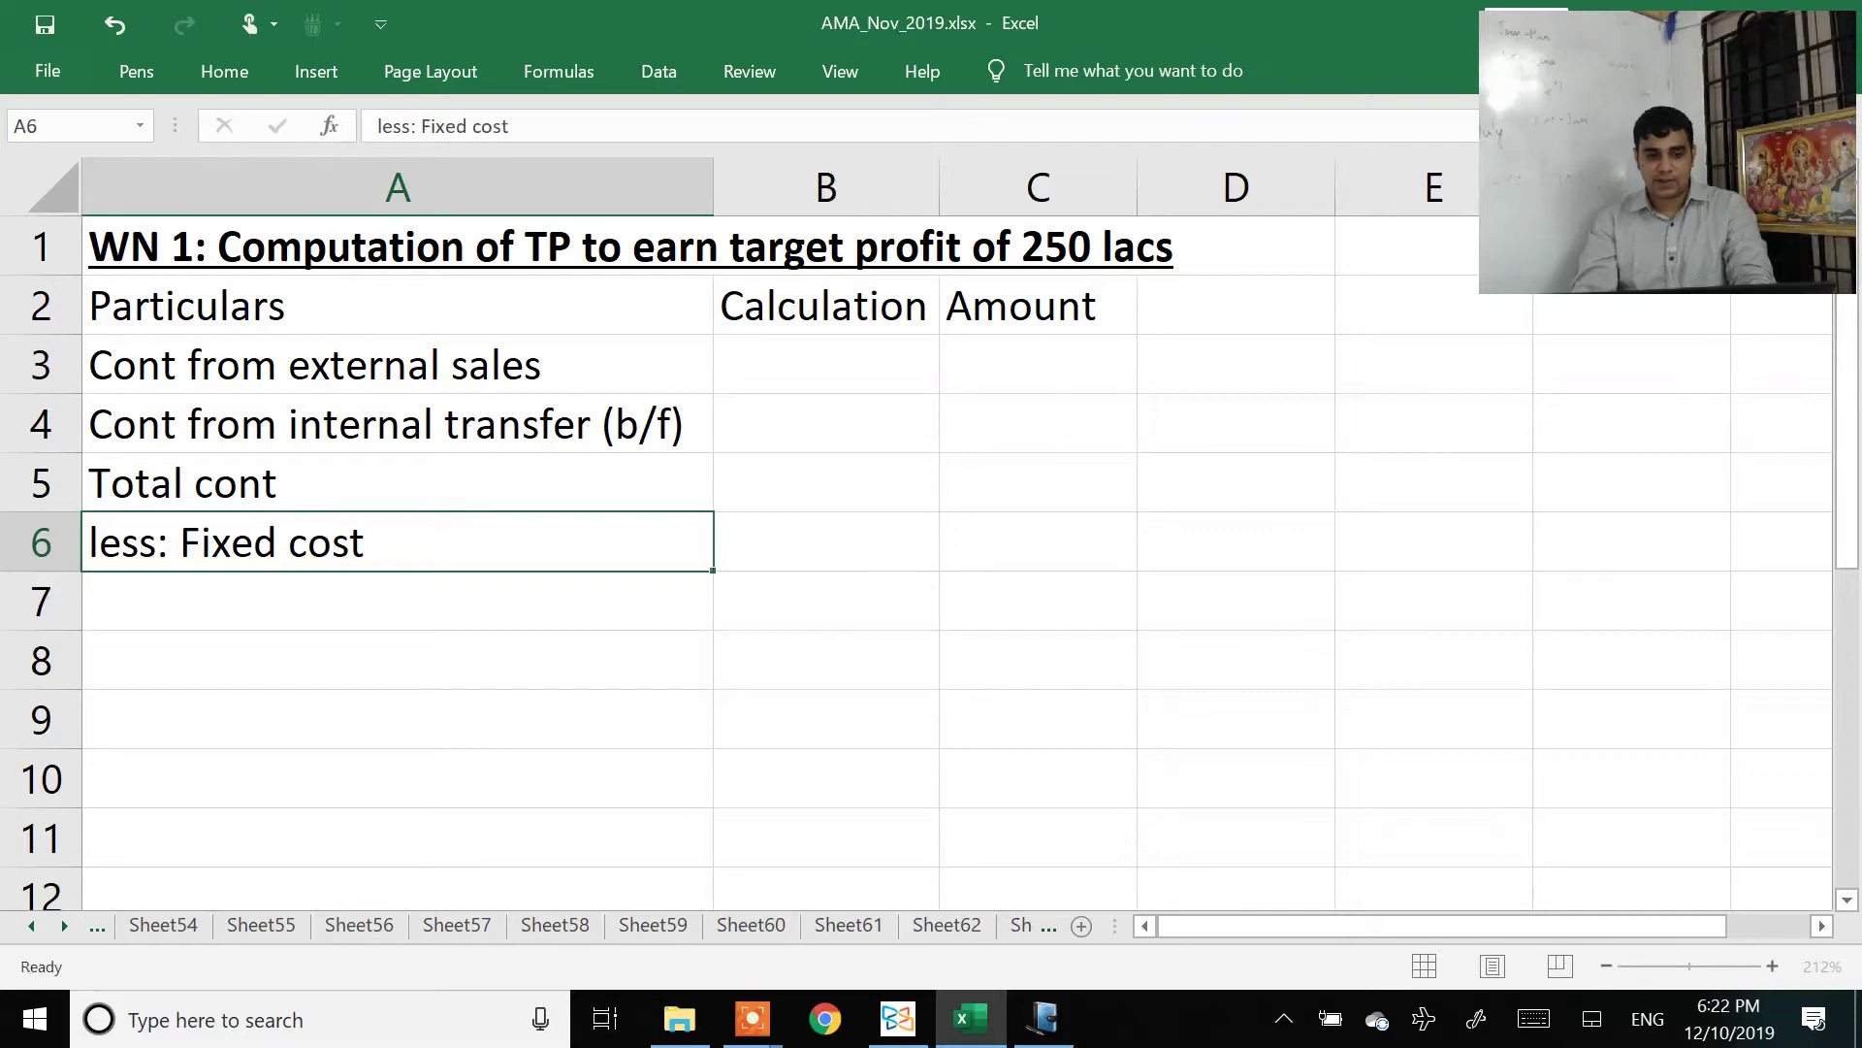
key("Return")
type("Less: interest")
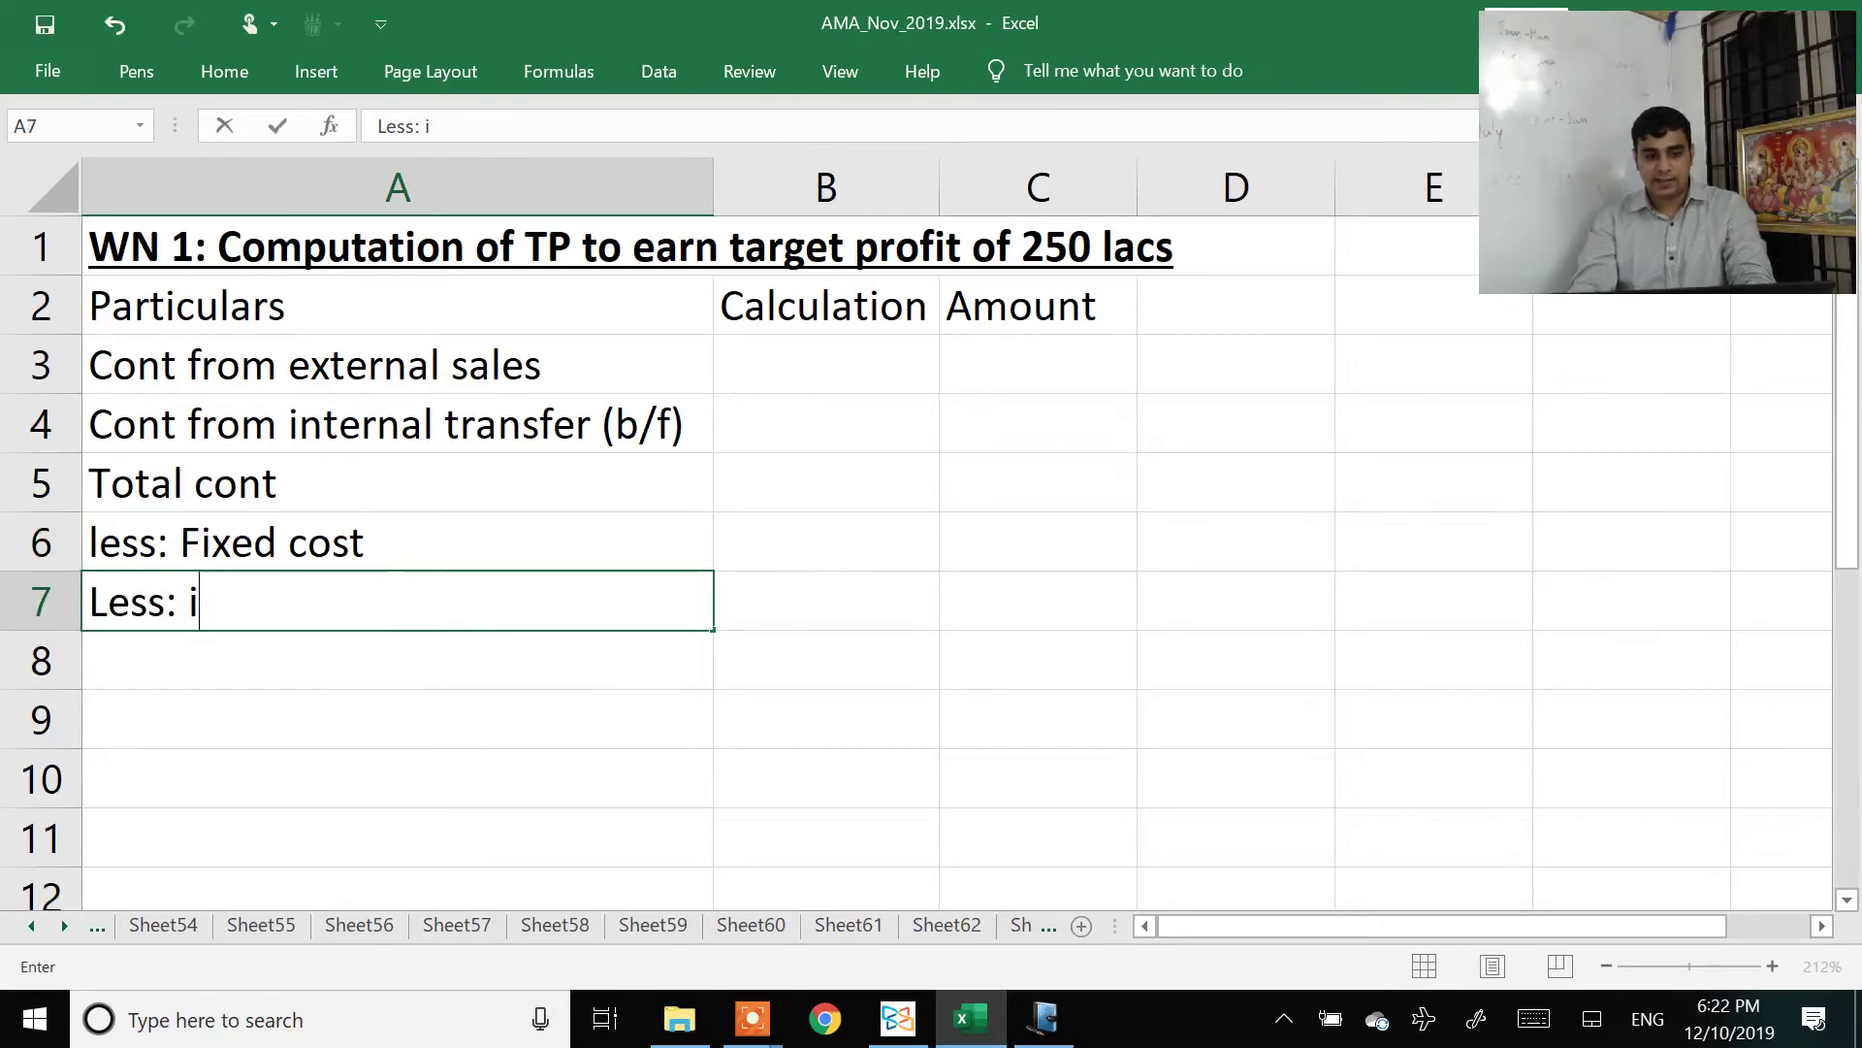
key("Return")
type("Profit")
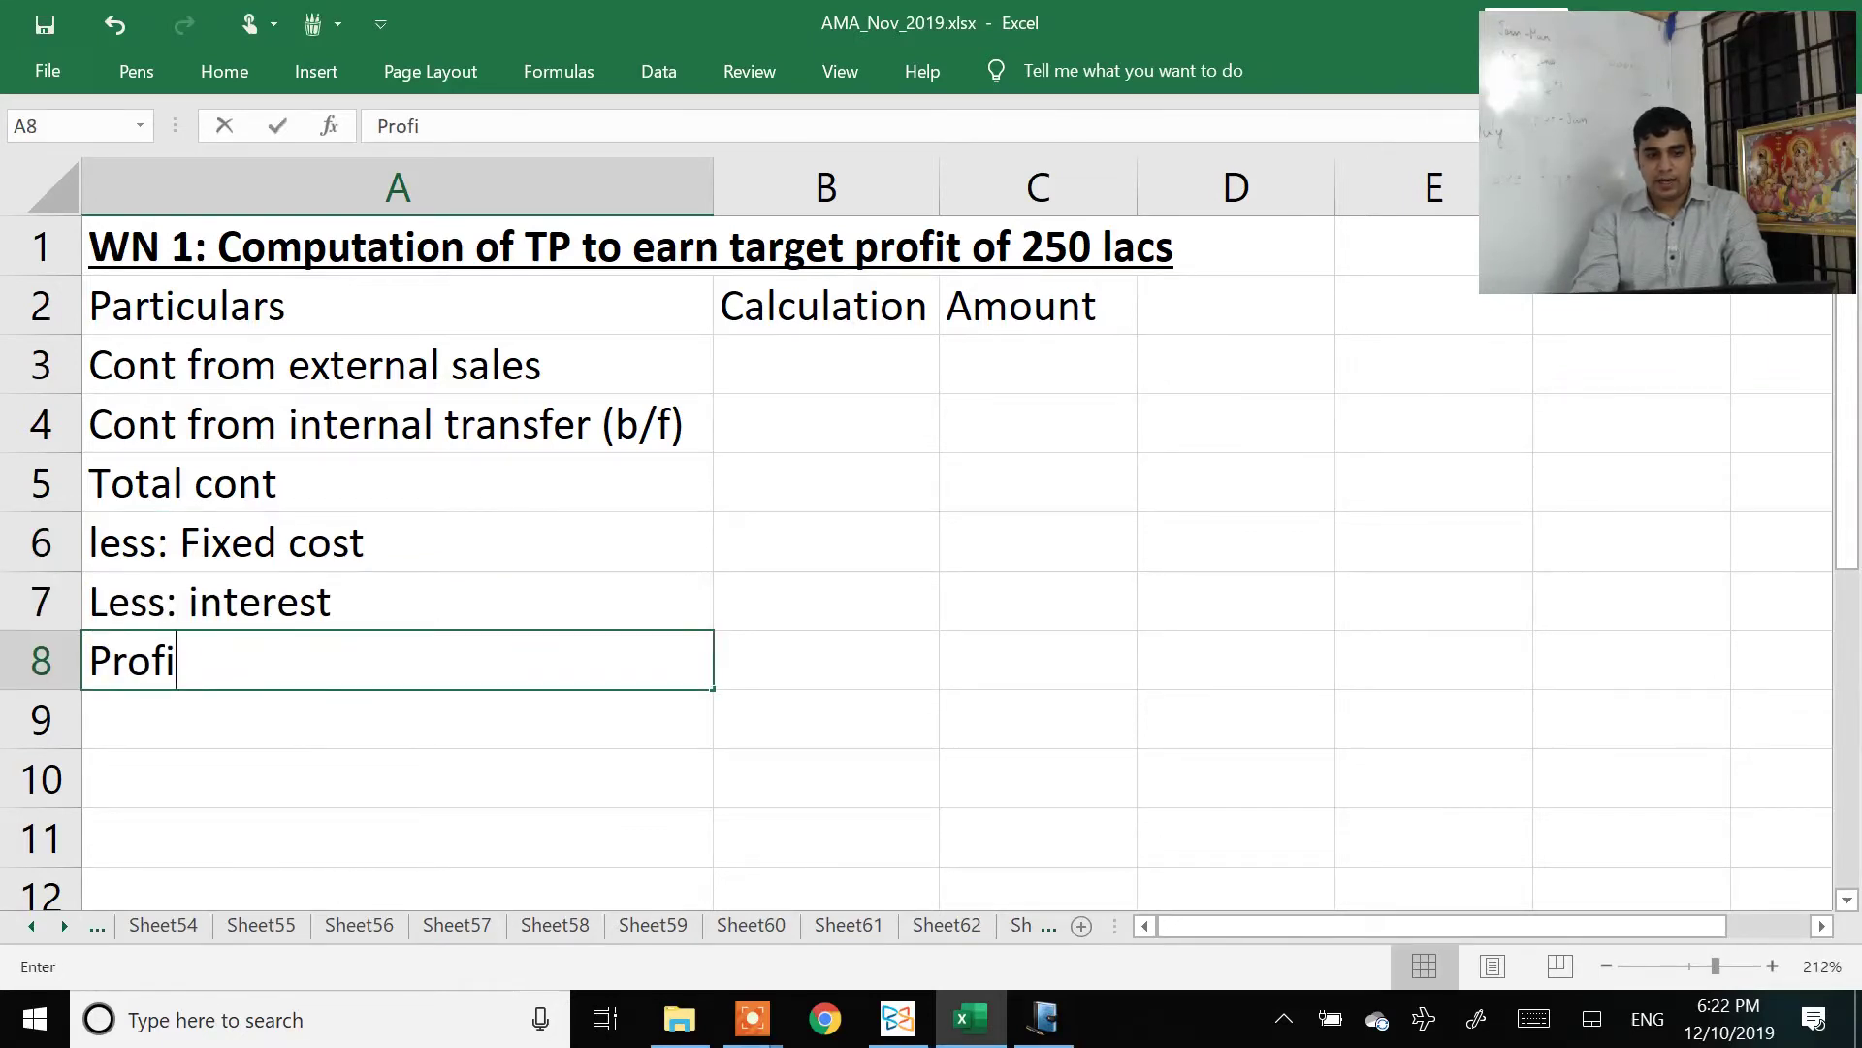
key("Return")
Step: Check the PDF question's figures and enter "60,000 x 900" in B3 as the calculation for external sales contribution
key("alt+Tab")
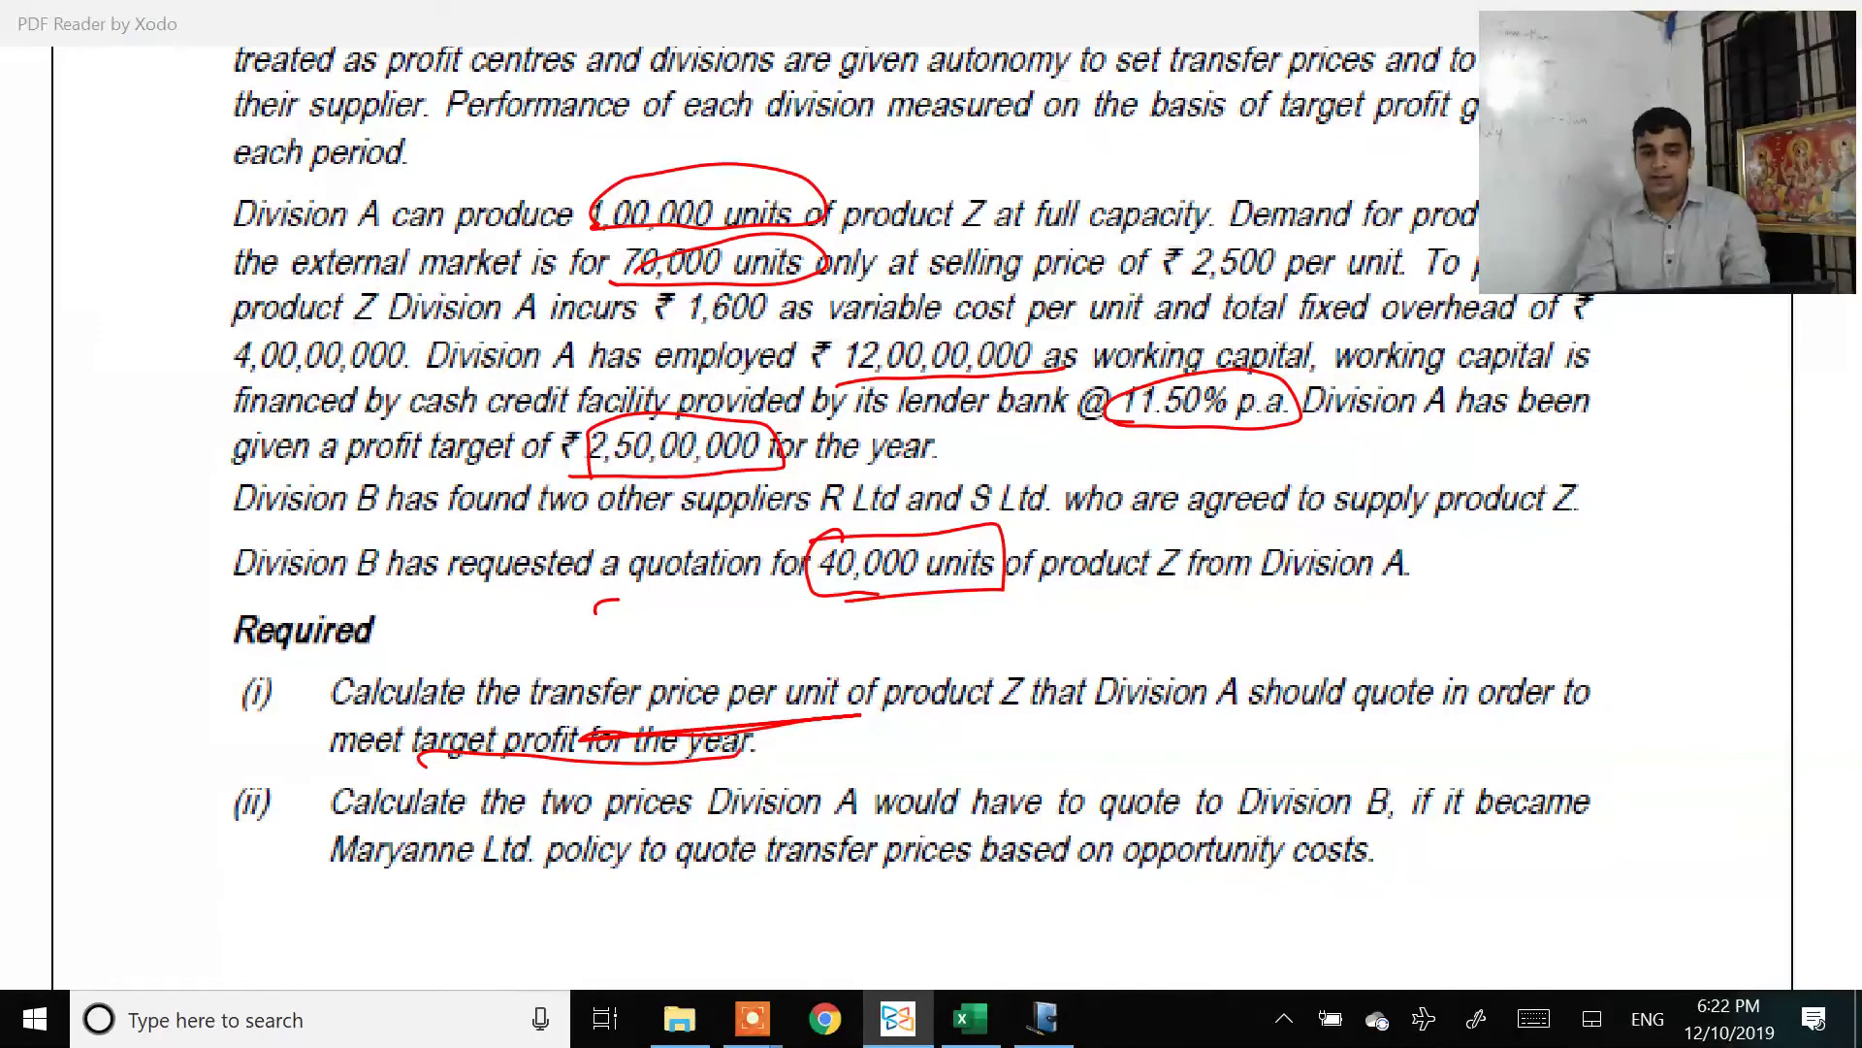
key("alt+Tab")
key("Up")
key("Up")
key("Up")
key("Up")
key("Up")
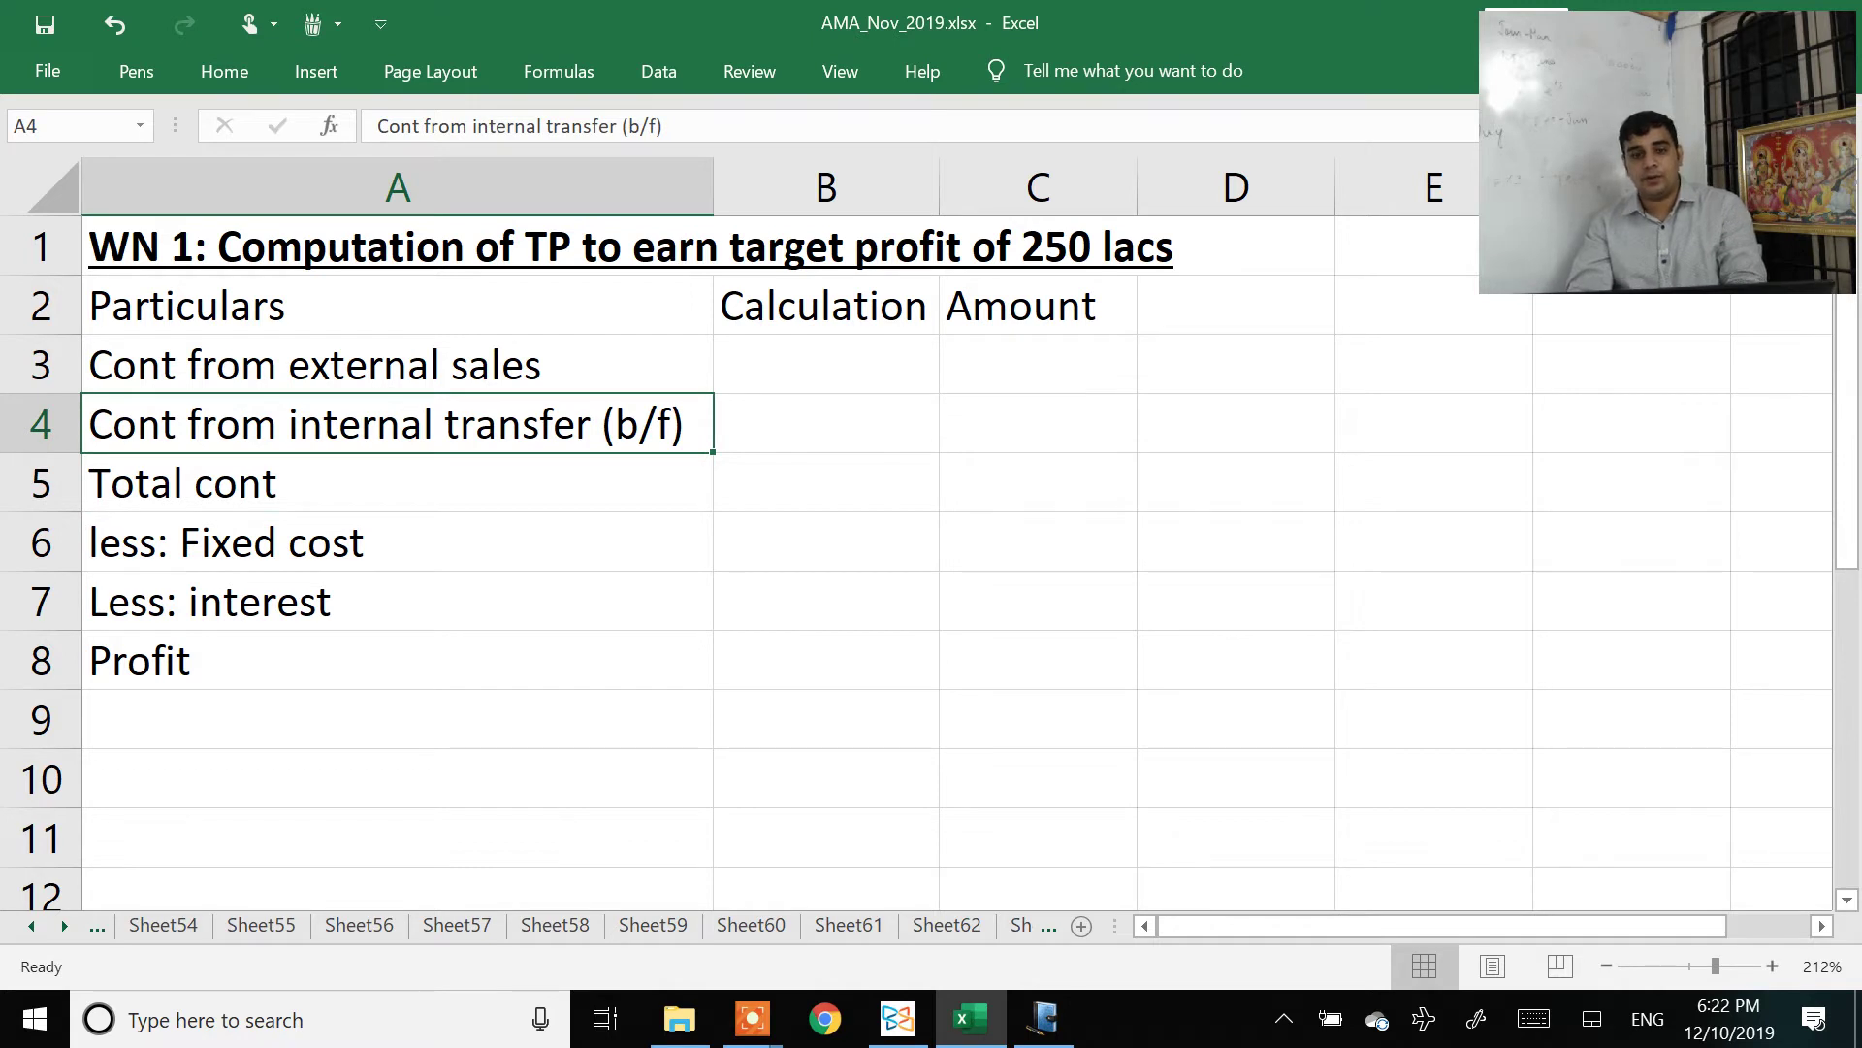
key("Up")
key("Right")
type("60,000 x")
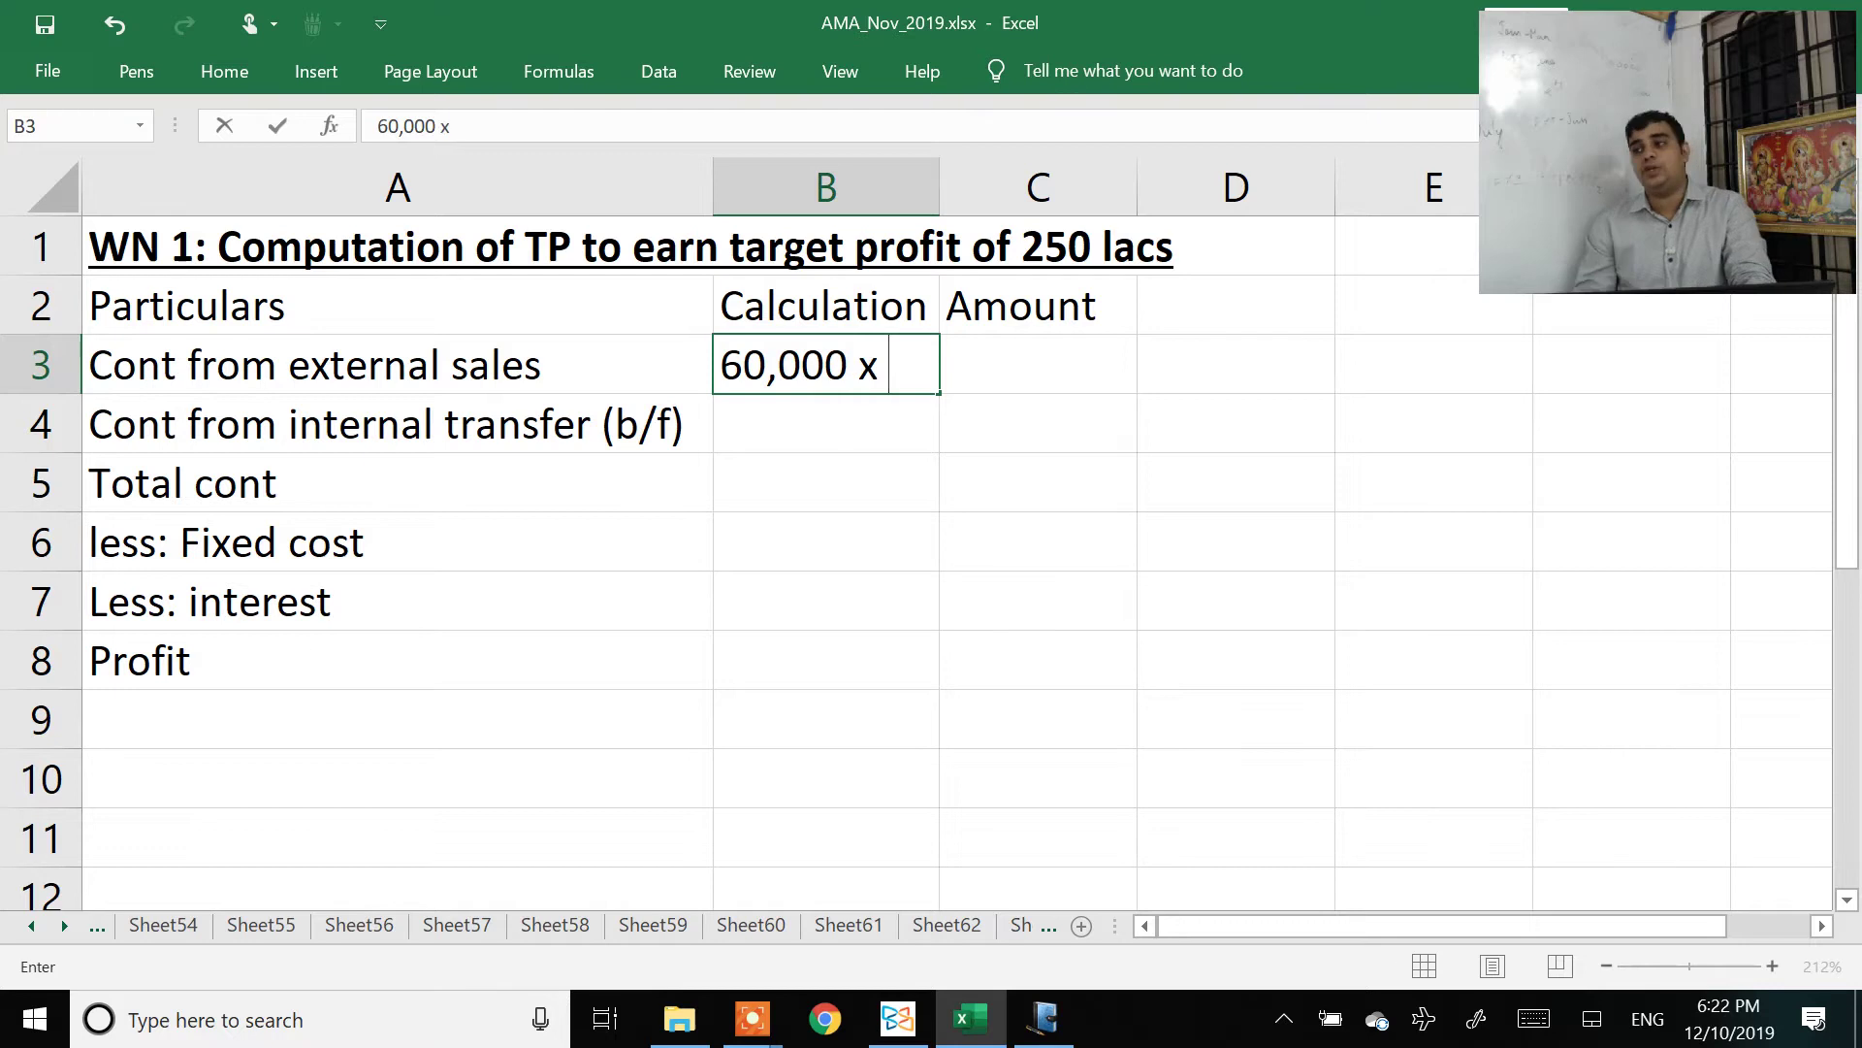
type(" 900")
key("Return")
Step: Fit column B to its contents and enter =900*0.6 in C3 as the external sales contribution amount
left_click(824, 364)
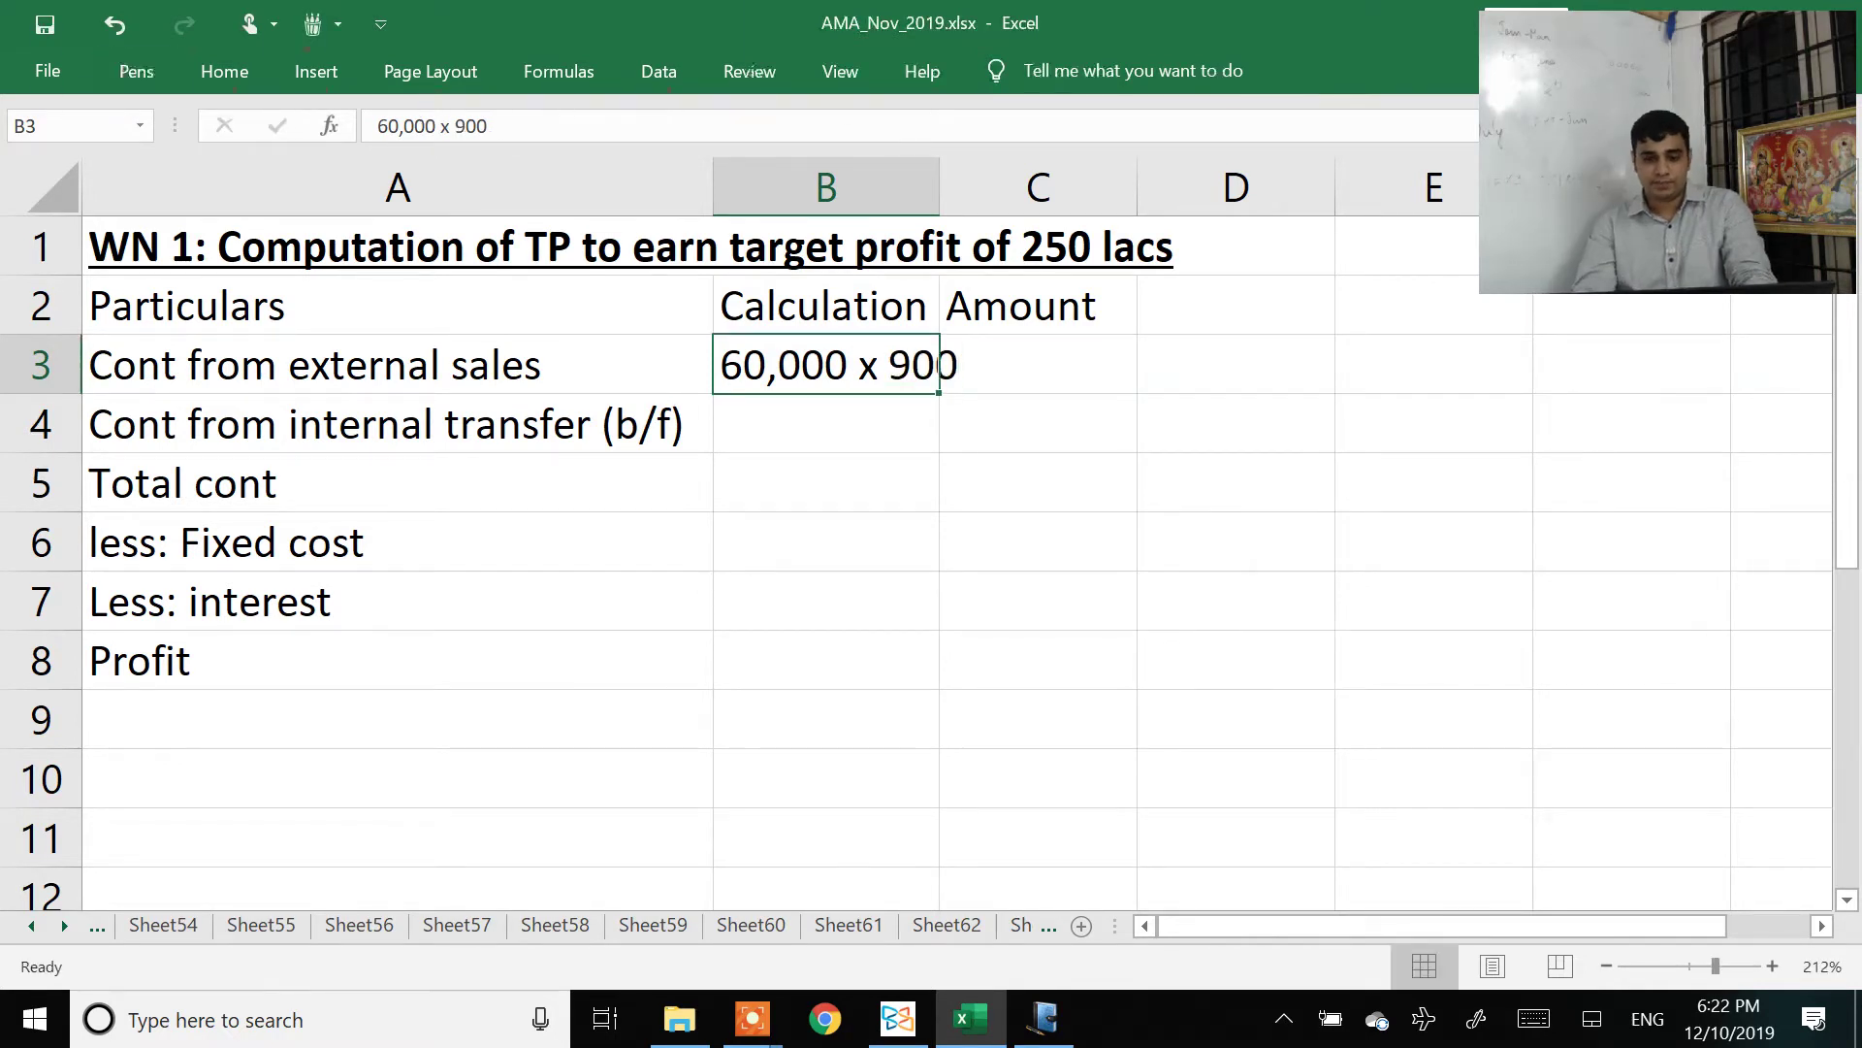
double_click(939, 186)
left_click(1067, 364)
type("=900*0.6")
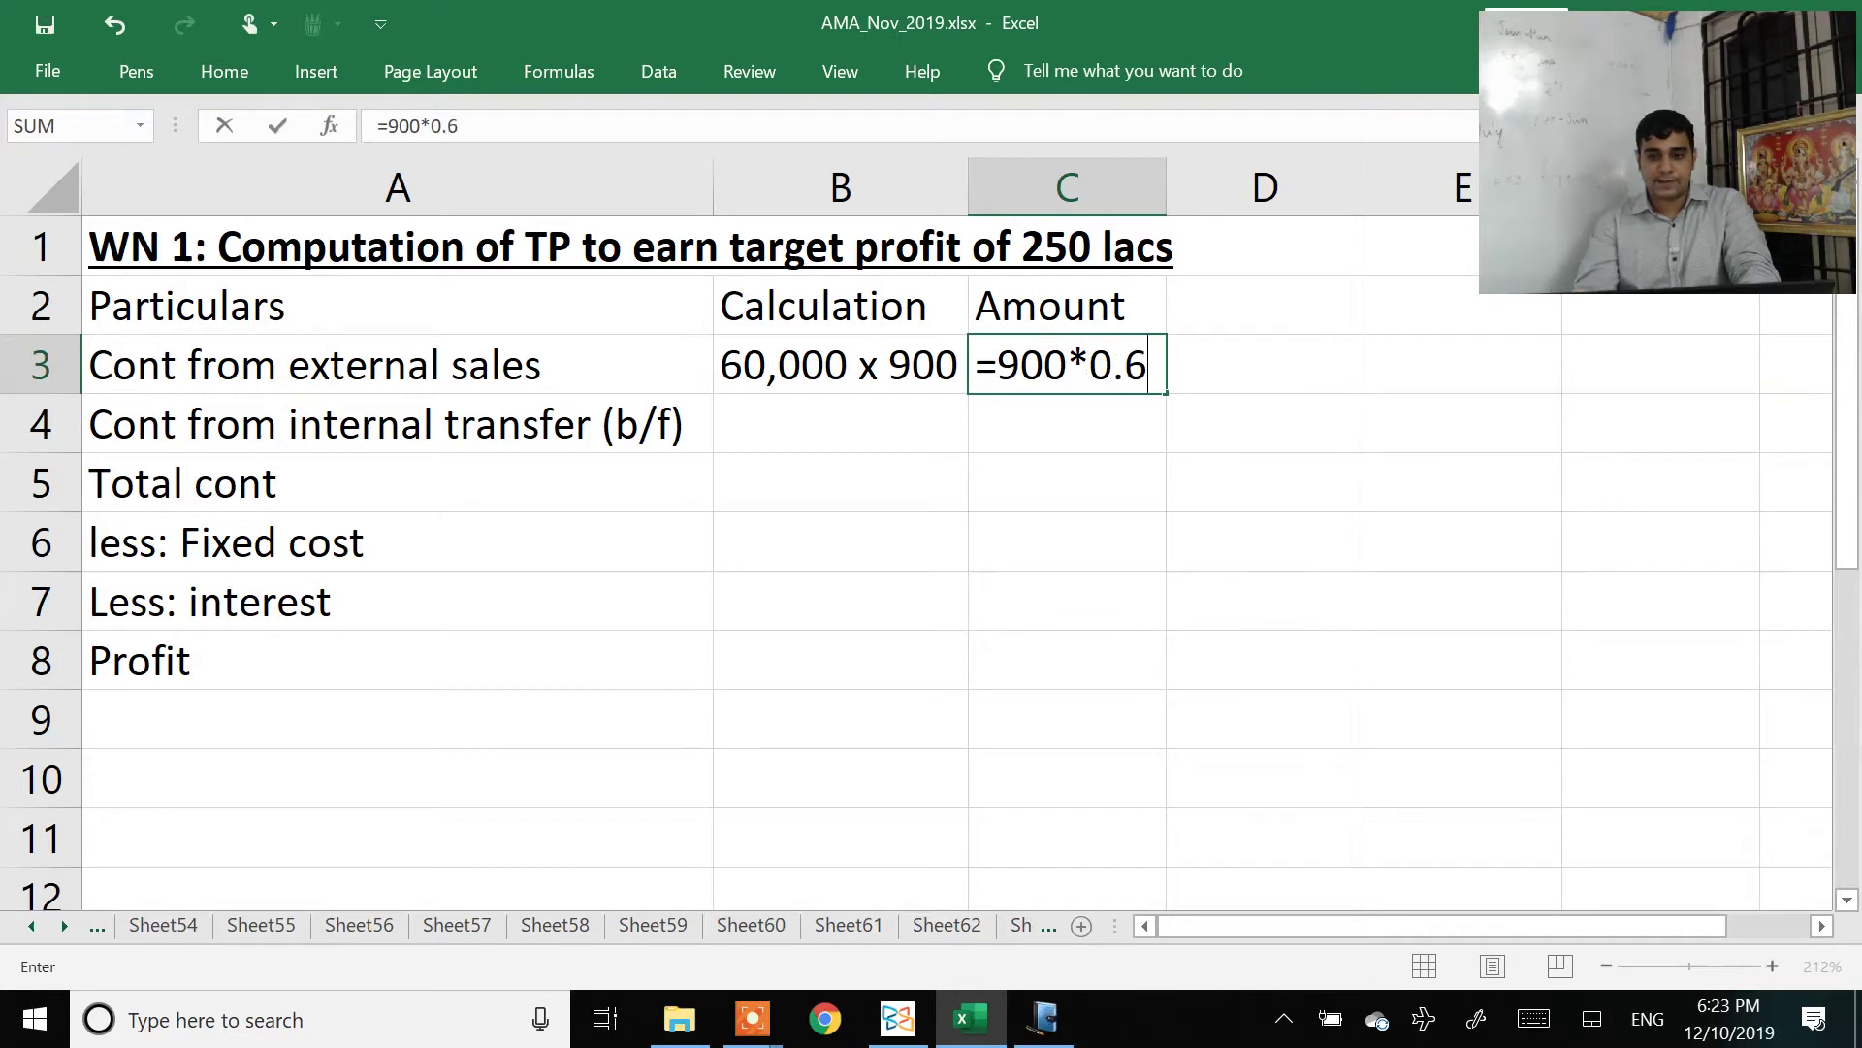
key("Return")
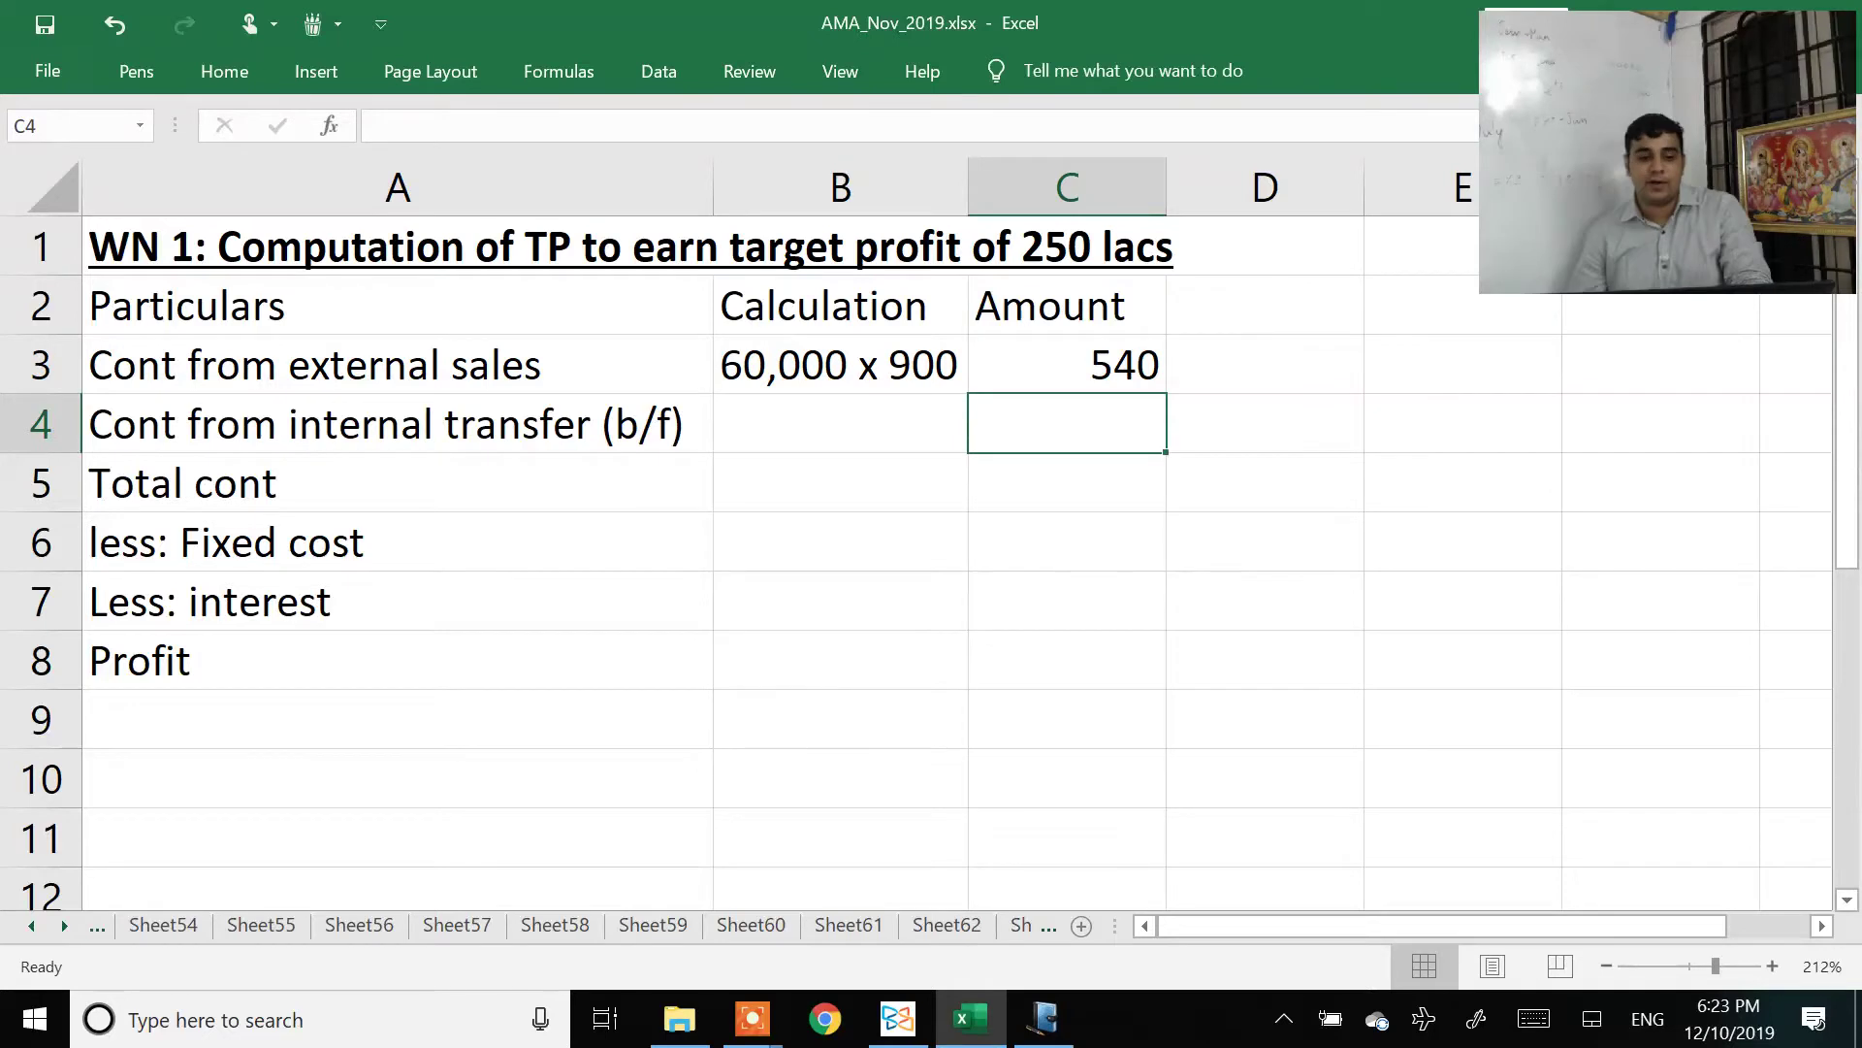
Step: Enter -400 in C6 as the fixed cost amount
left_click(1067, 541)
left_click(1067, 601)
left_click(1067, 541)
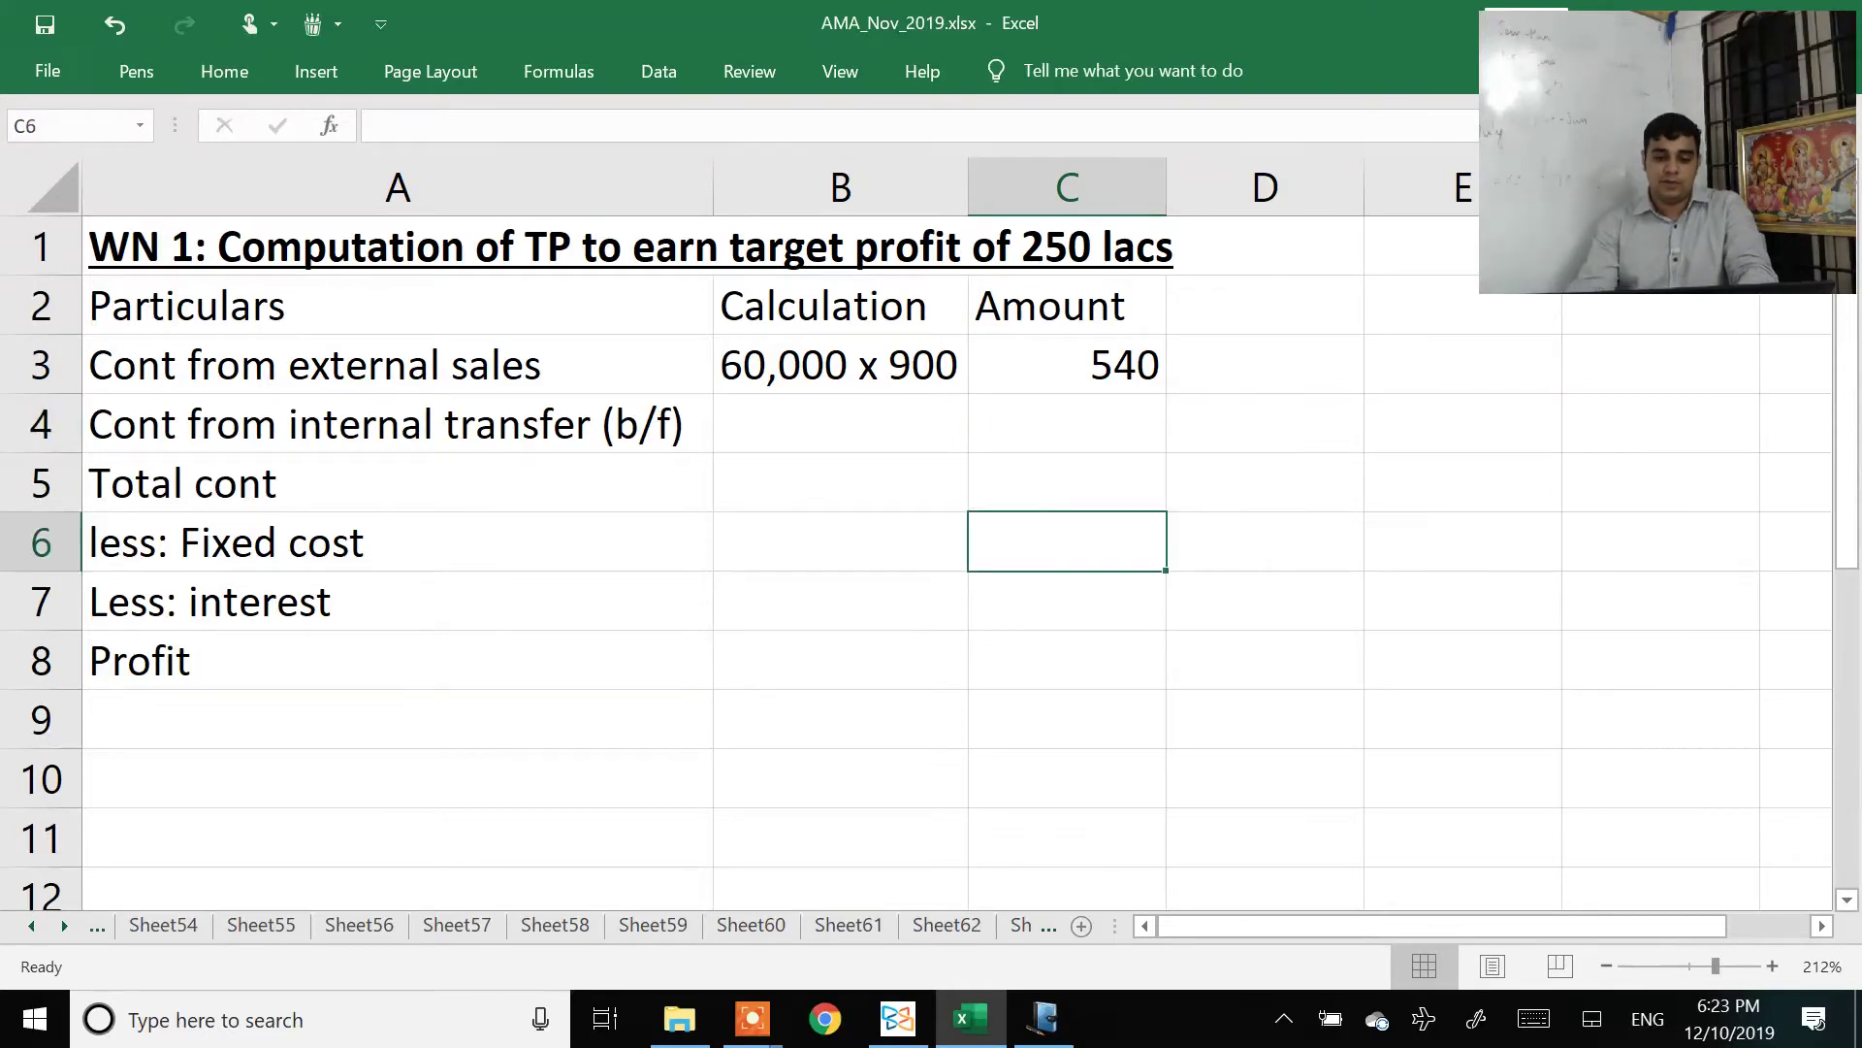
type("-400")
key("Return")
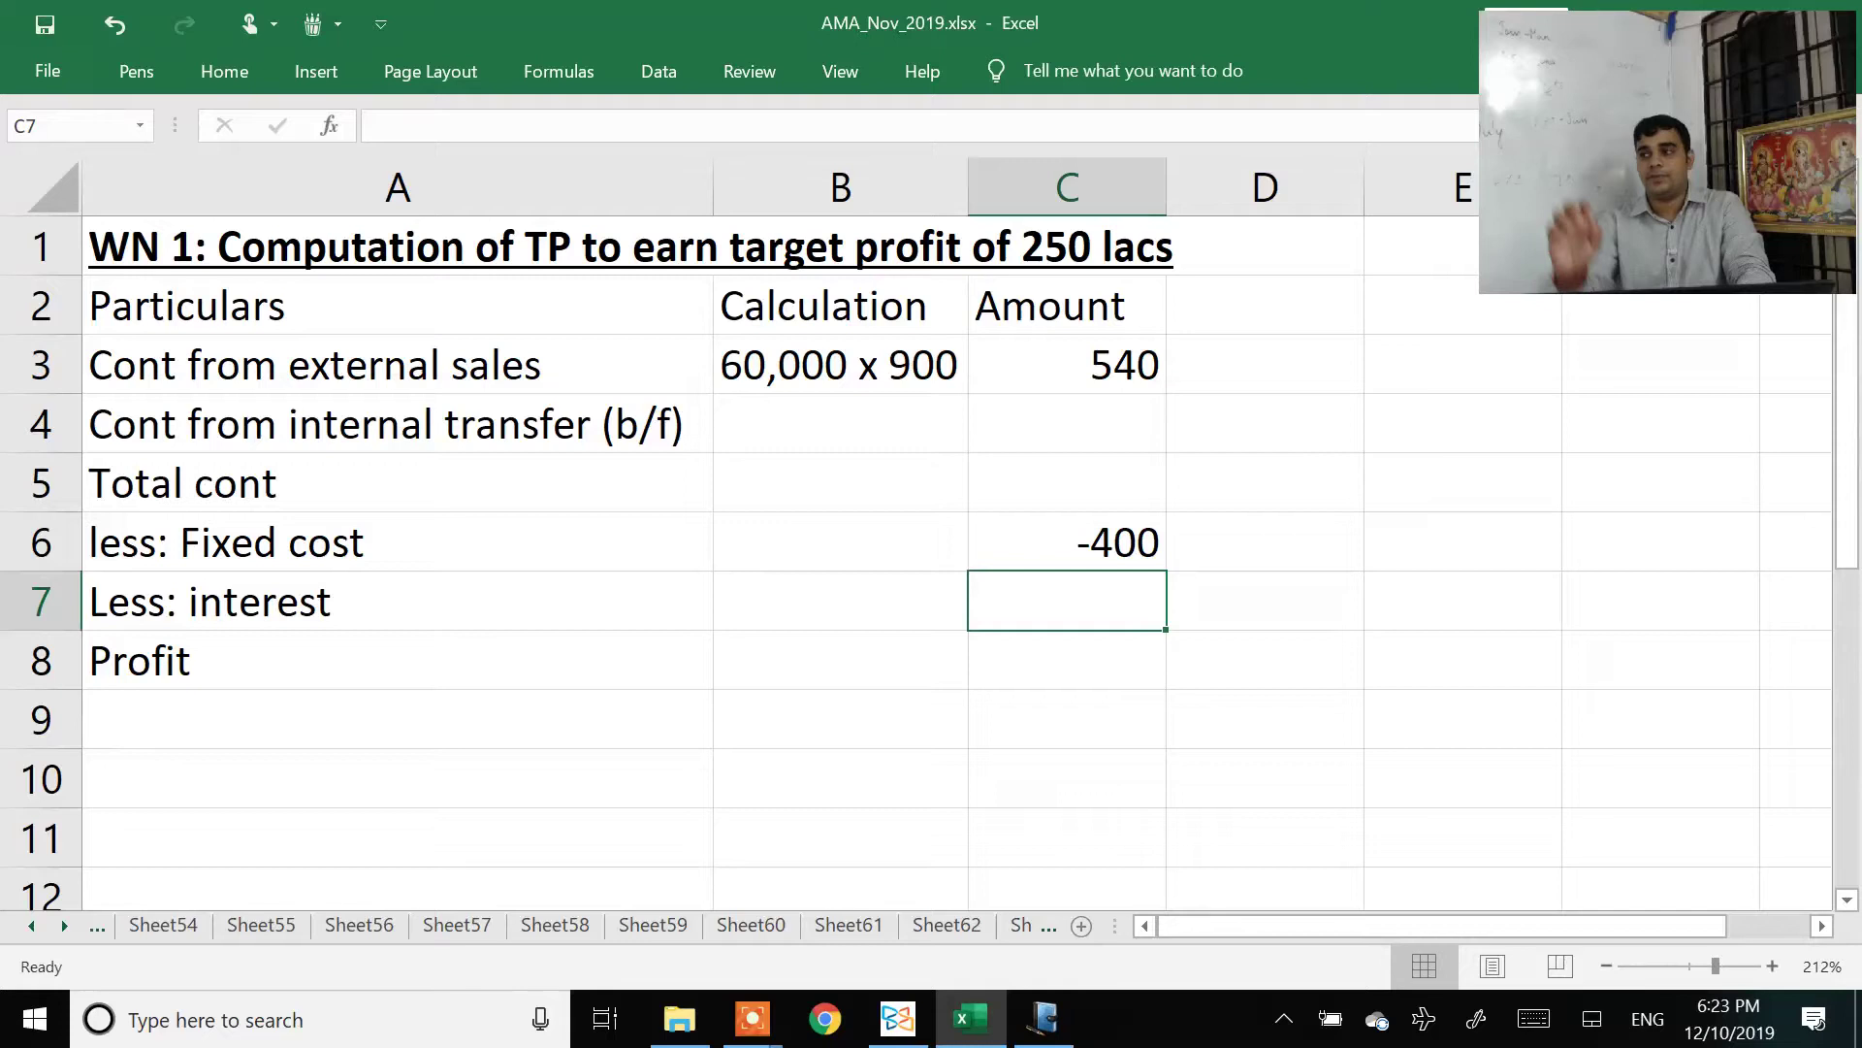
Step: Check the working capital and interest rate in the PDF question and enter -1200*11.50% in C7 as the interest
key("alt+Tab")
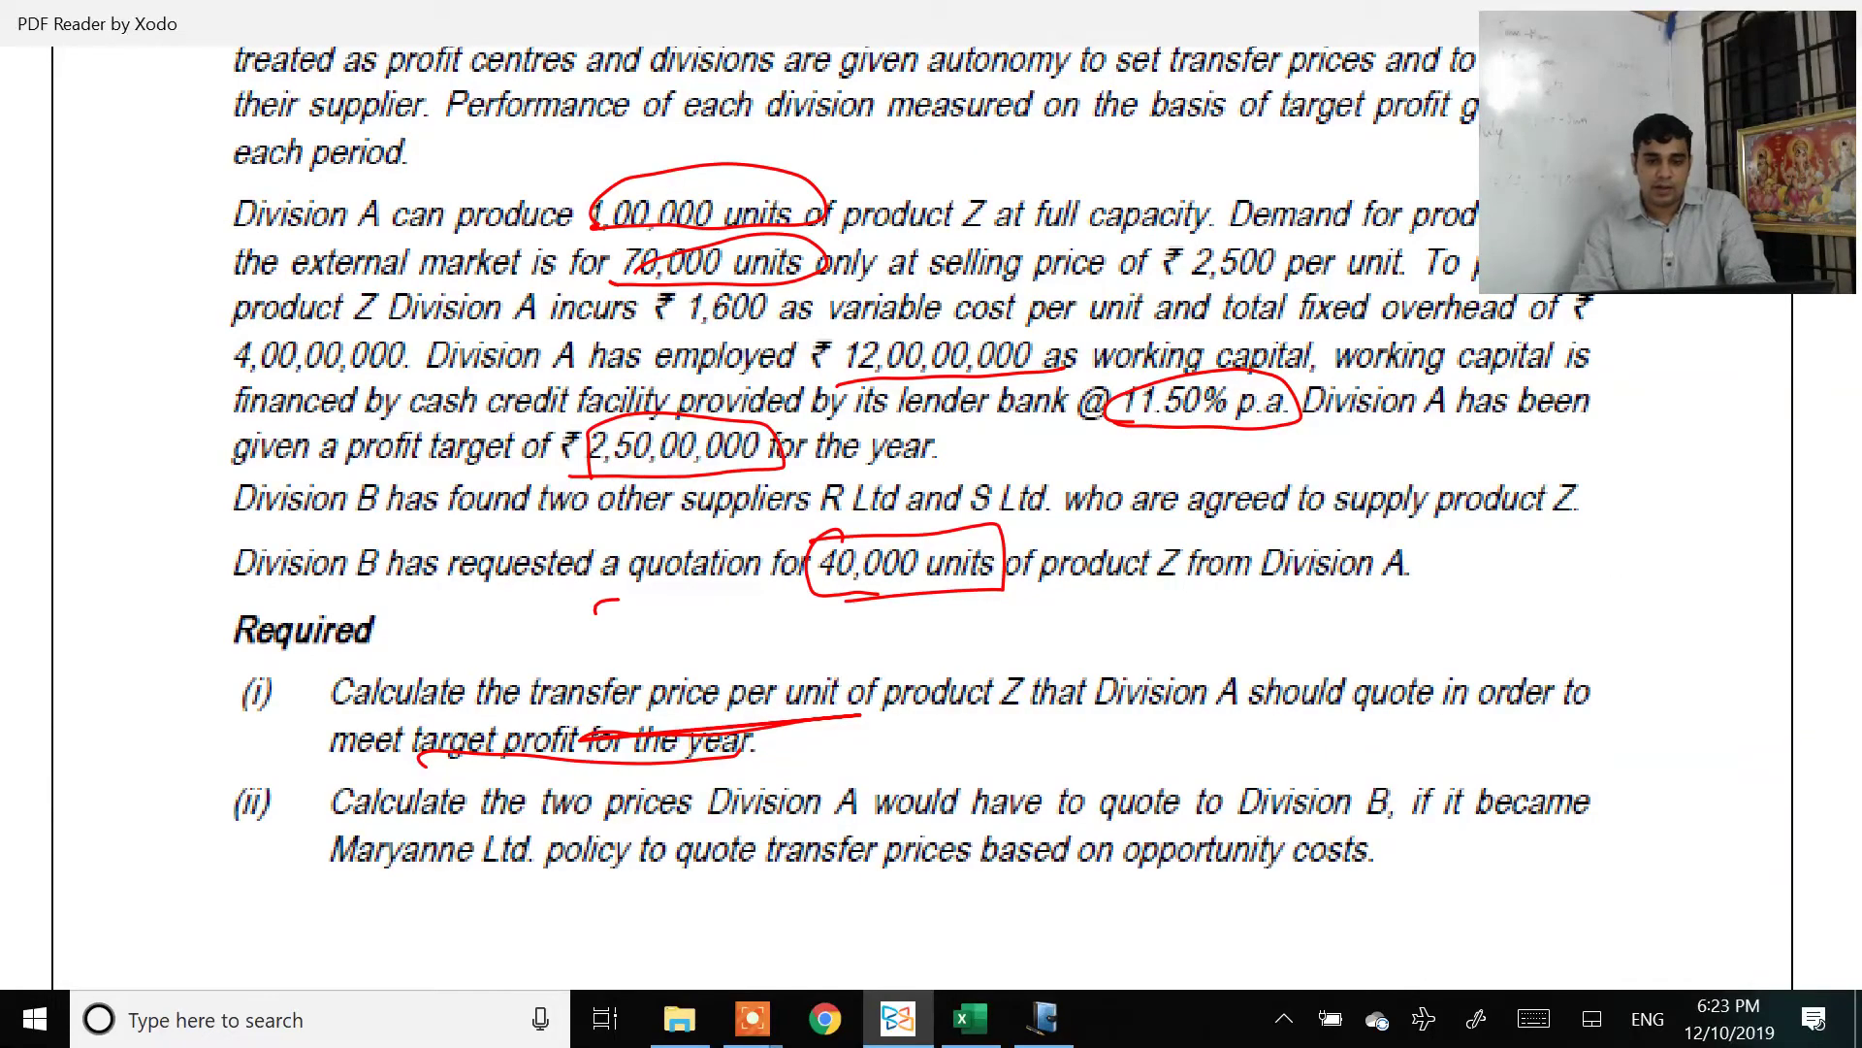
key("alt+Tab")
type("=")
key("BackSpace")
type("-")
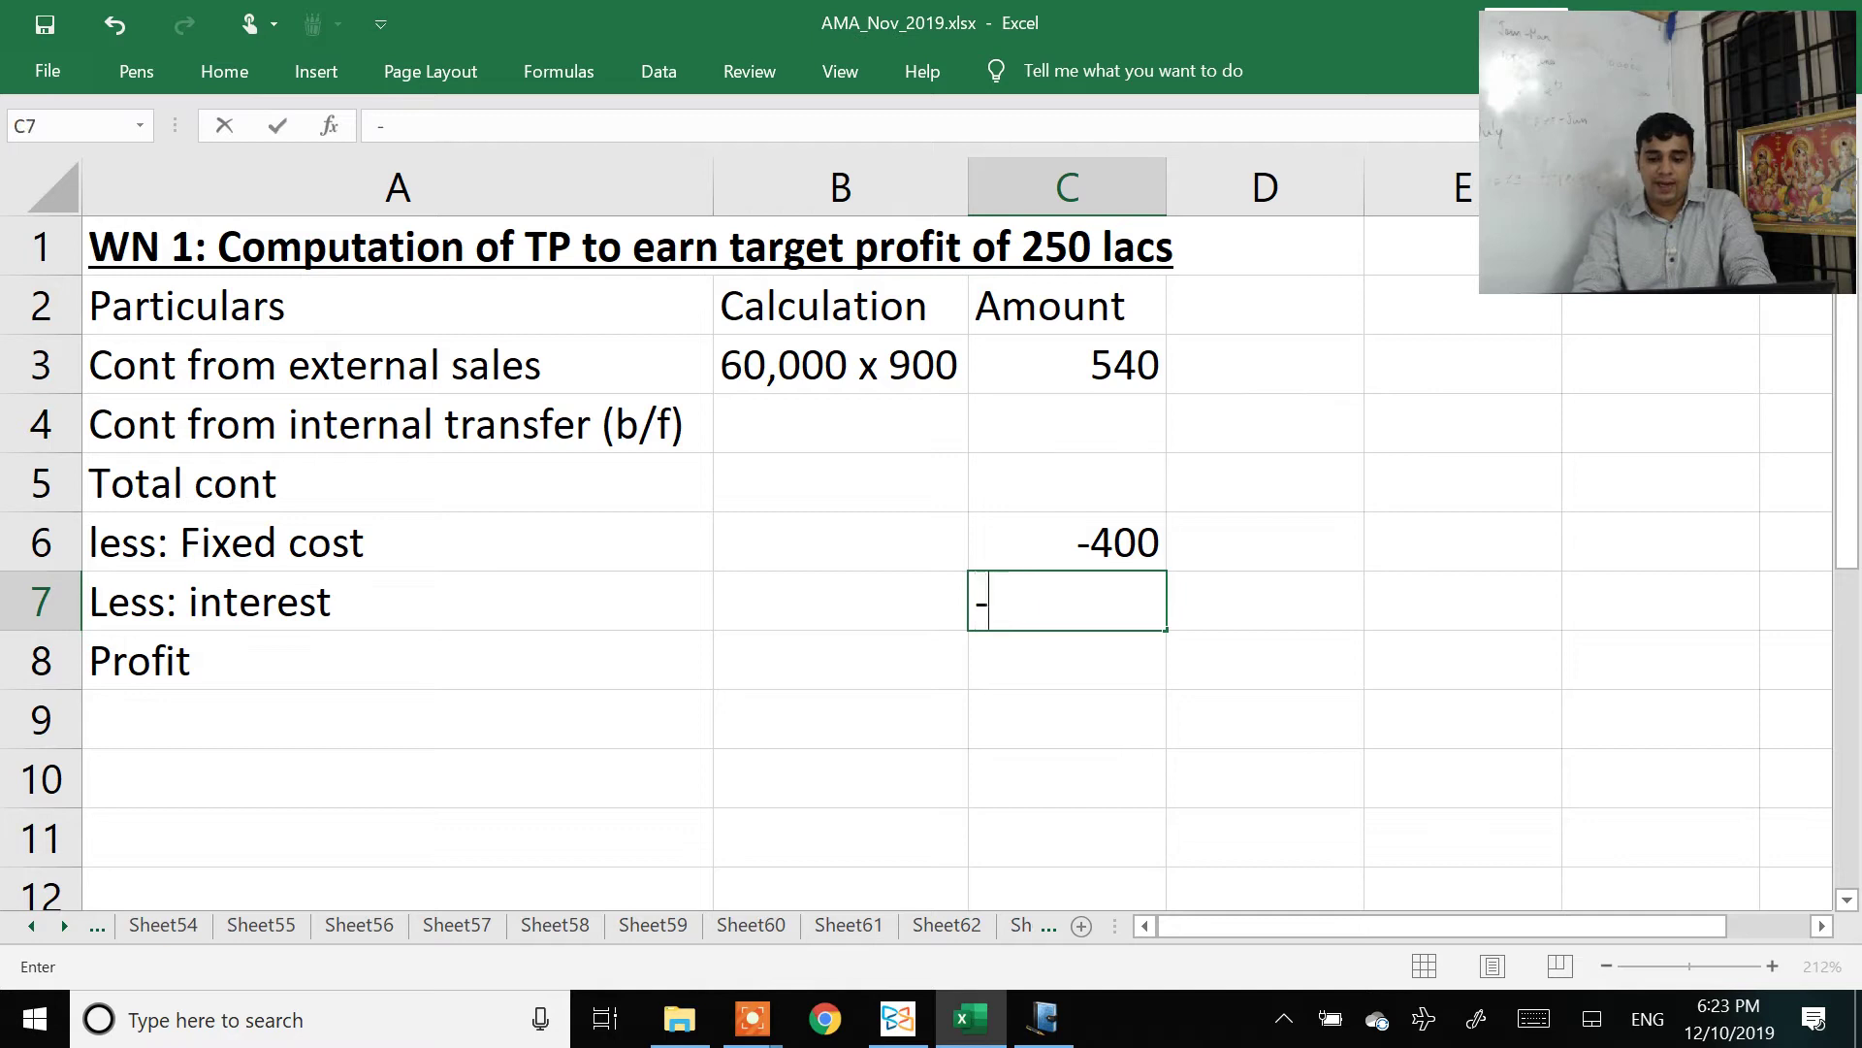
type("1200*")
key("alt+Tab")
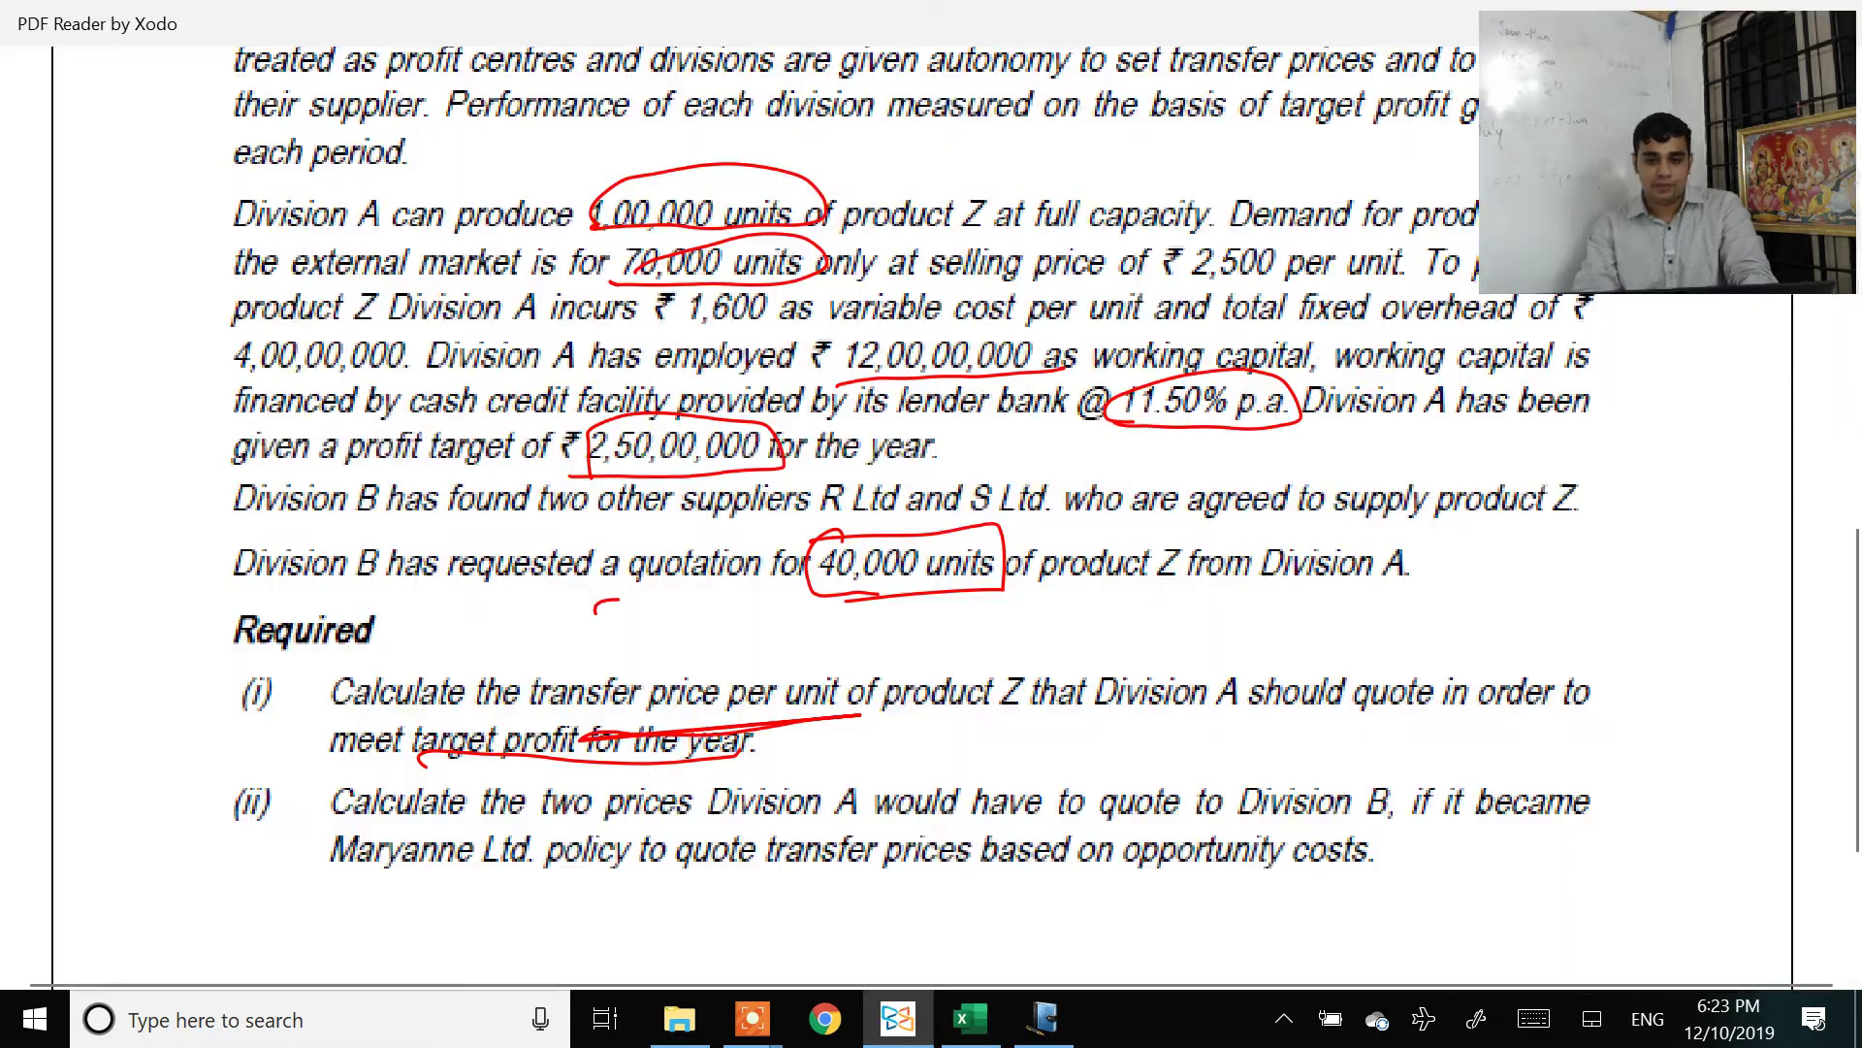
key("alt+Tab")
type("11.50%")
key("Return")
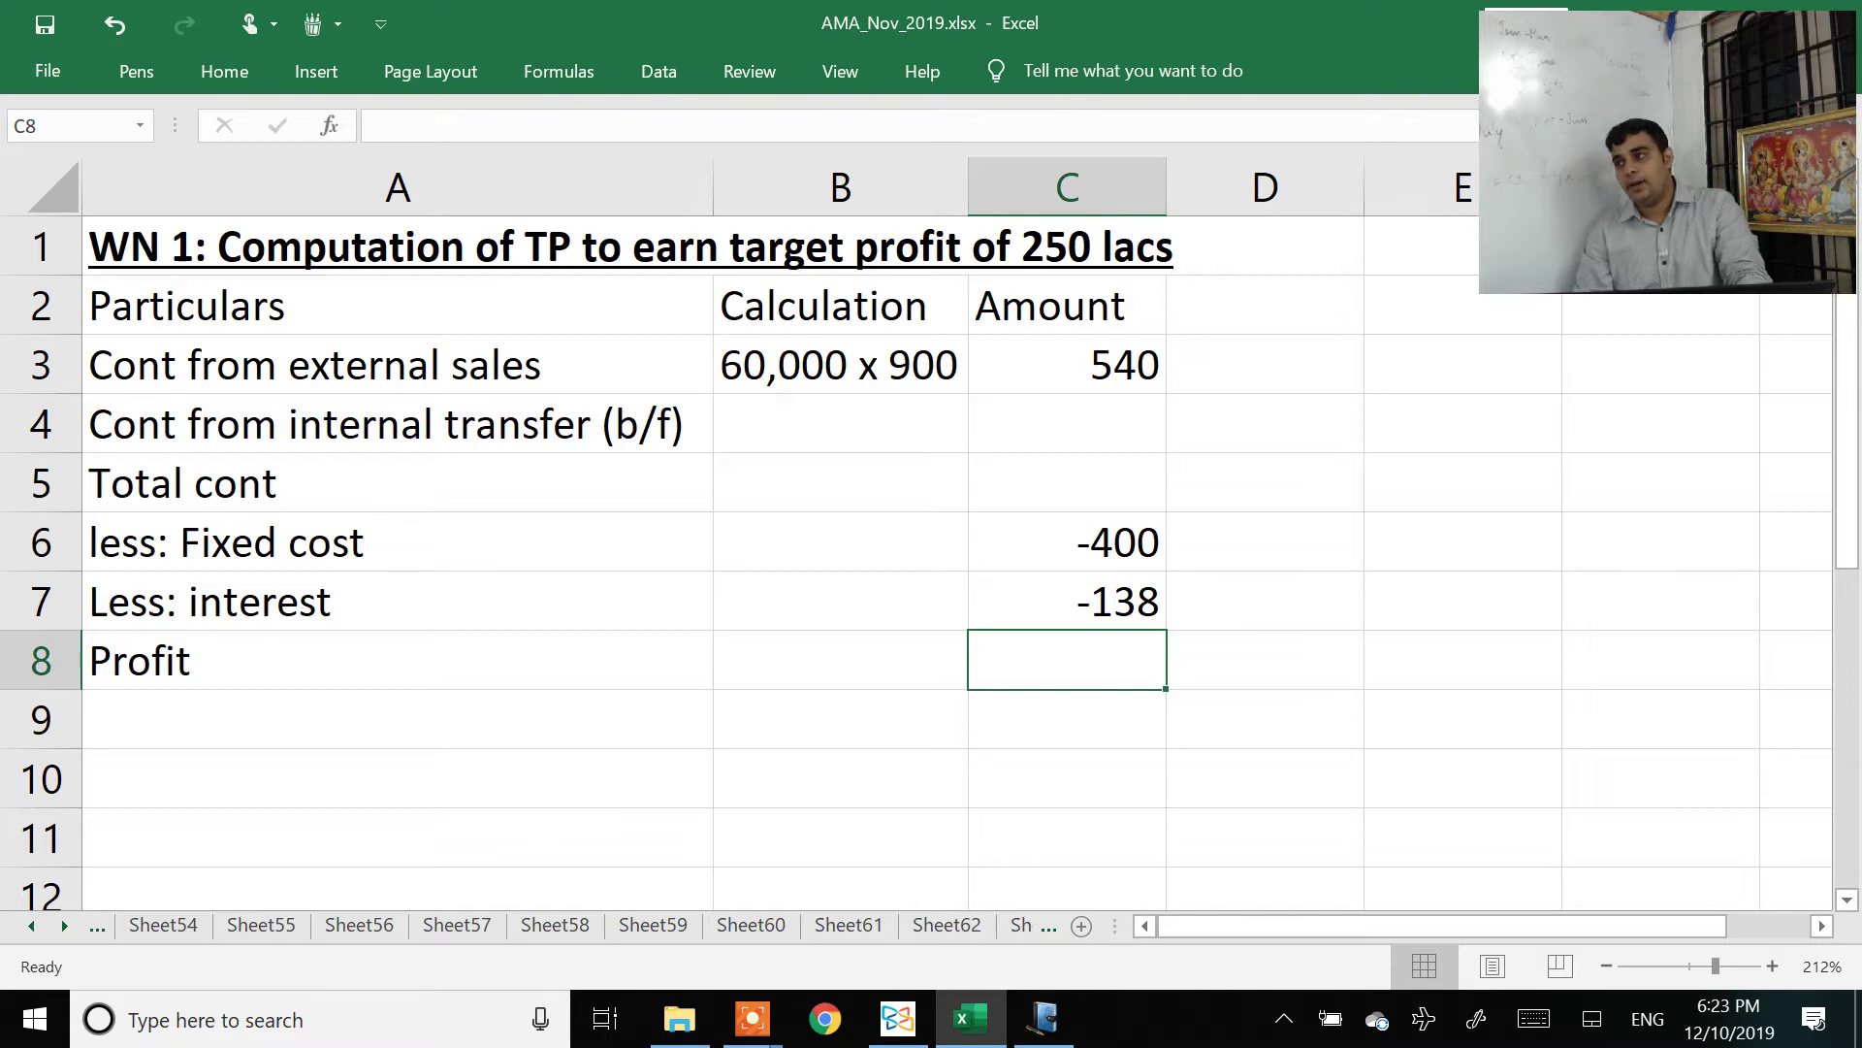
Step: Check the target profit in the PDF question and enter 250 in C8 as the profit
key("alt+Tab")
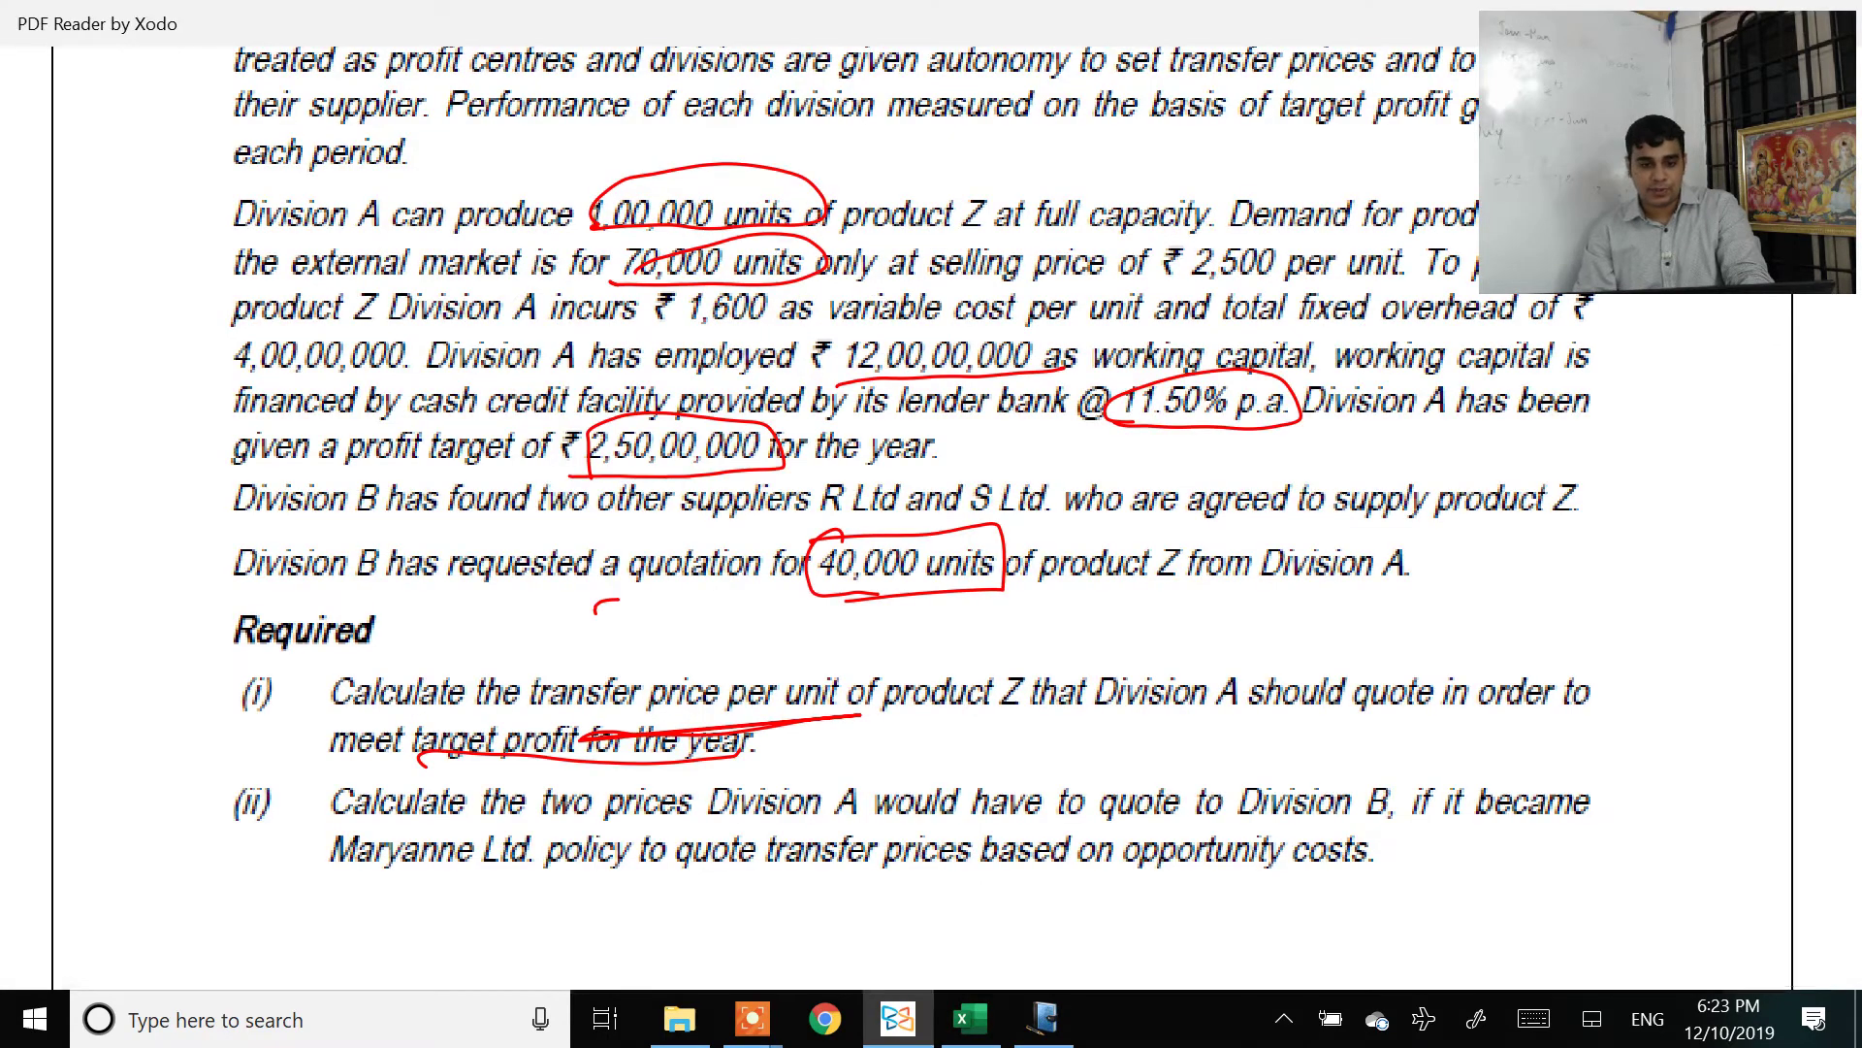
key("alt+Tab")
type("250")
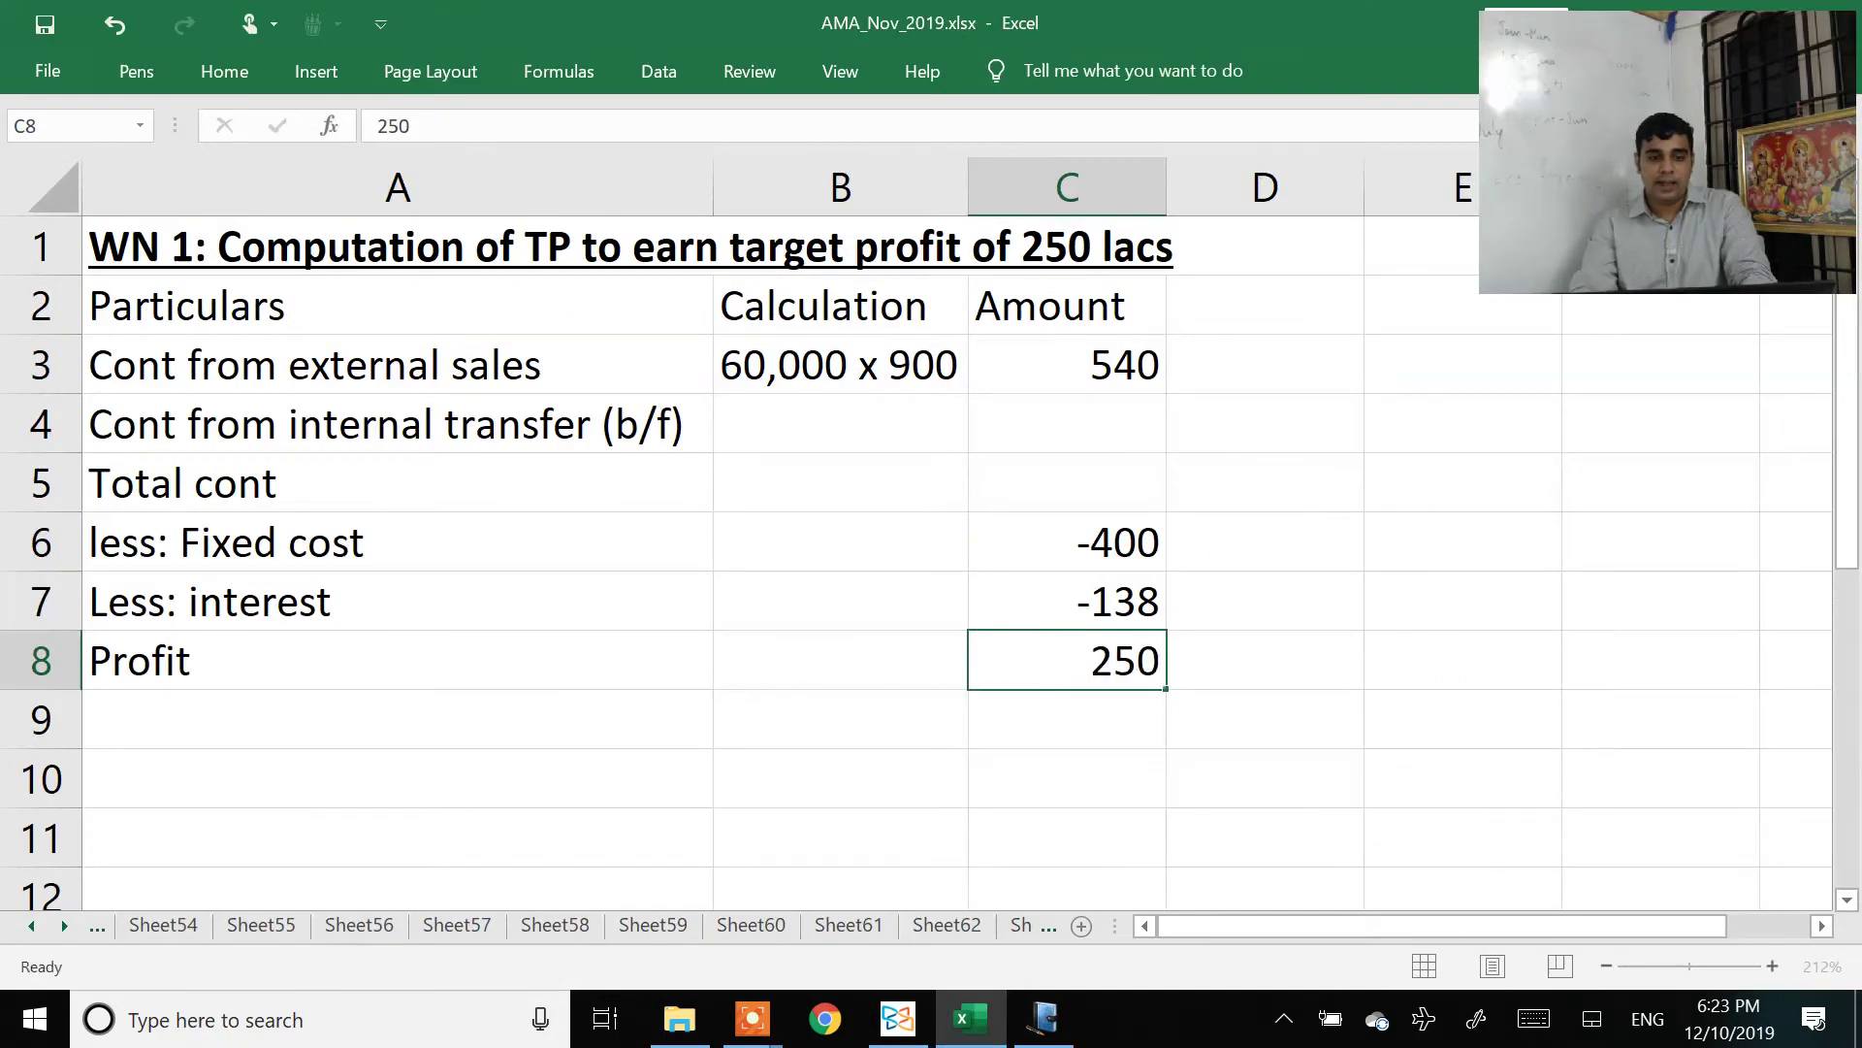
key("Return")
Step: Compute the total contribution in C5 as the profit minus the negative fixed cost and interest amounts, =C8-C6-C7
key("Up")
key("Up")
key("Up")
key("Up")
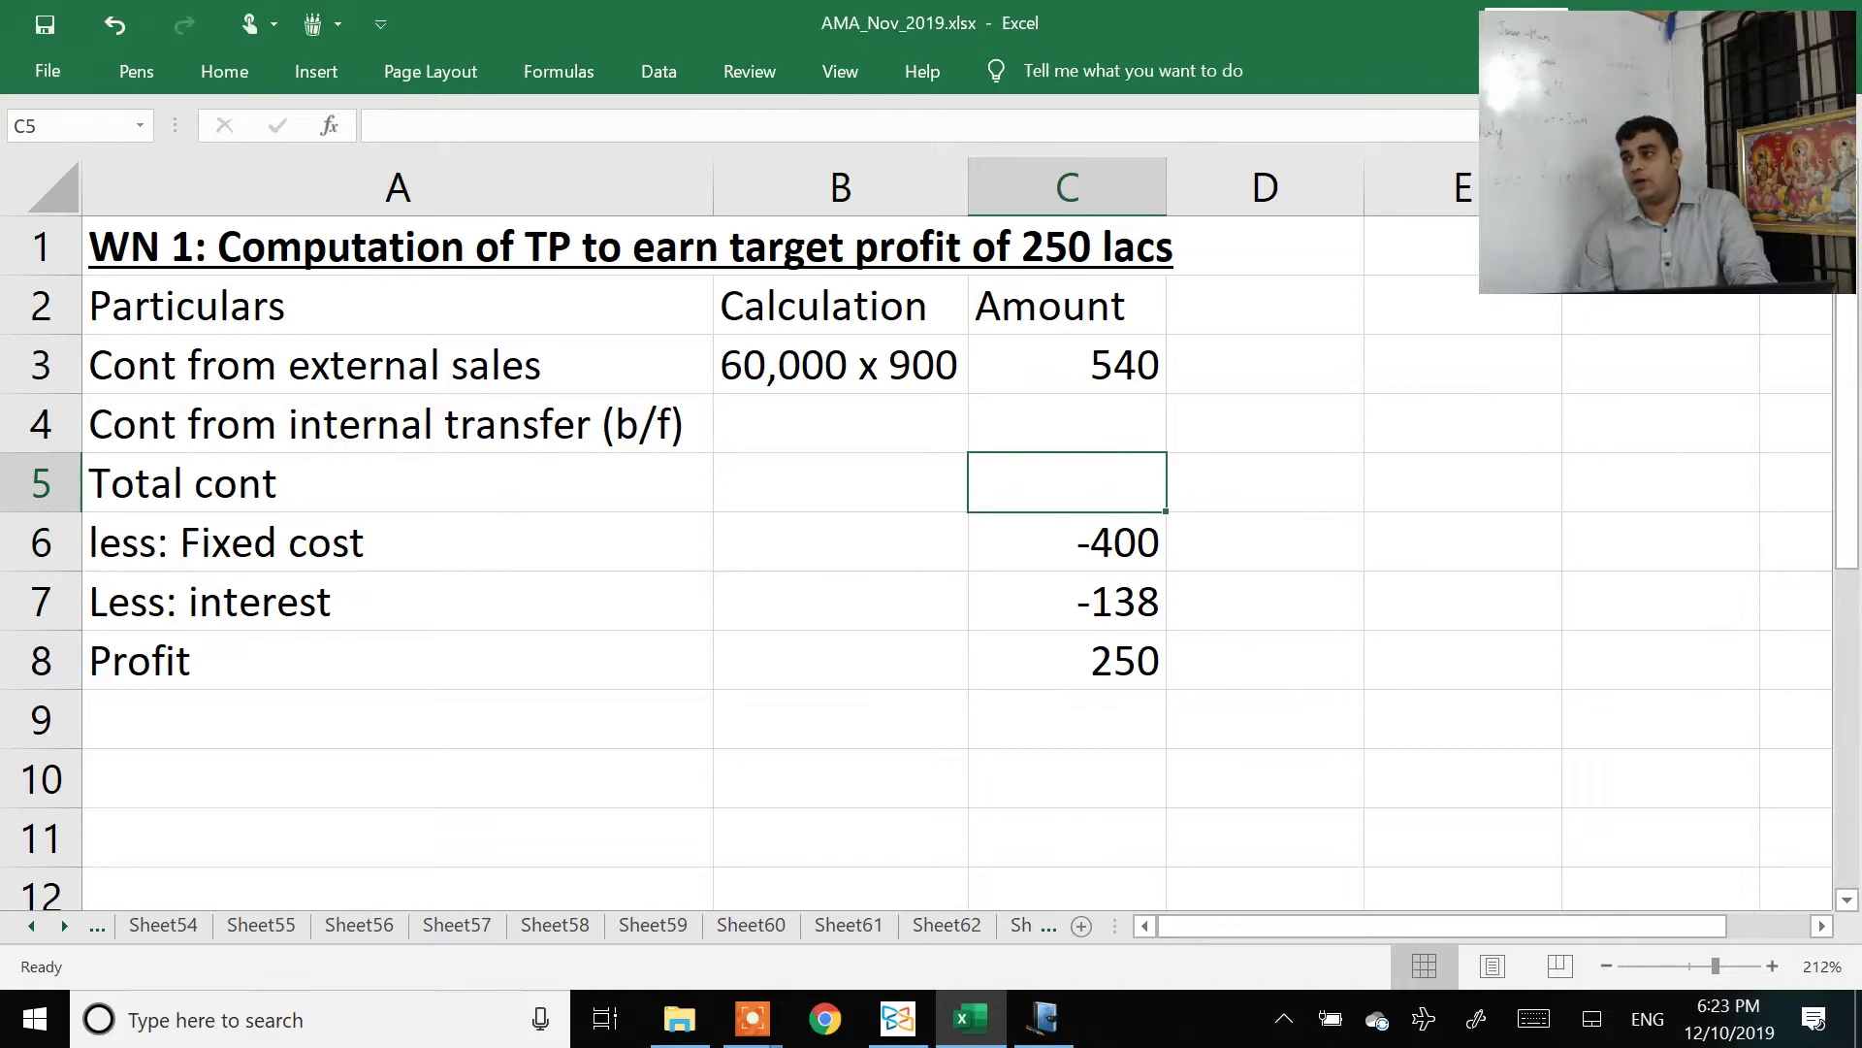
type("=")
key("Down")
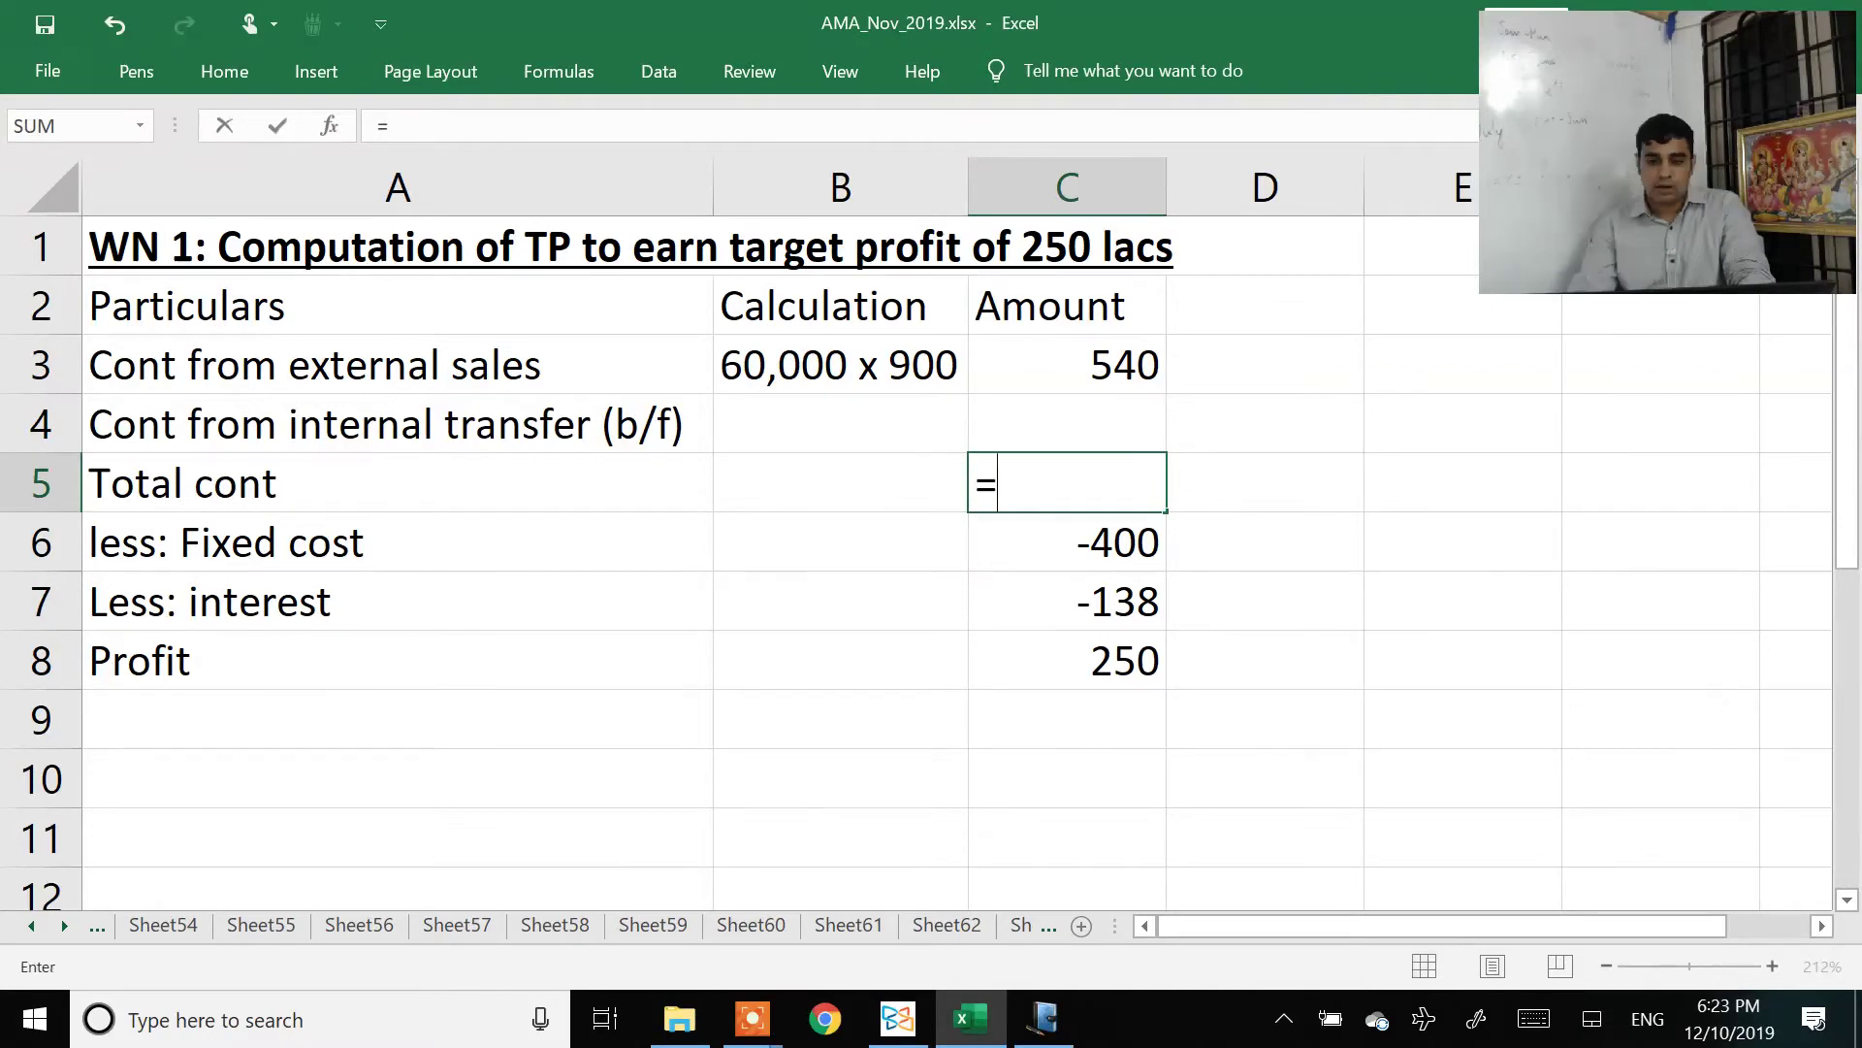
key("Down")
key("Down")
type("-")
key("Down")
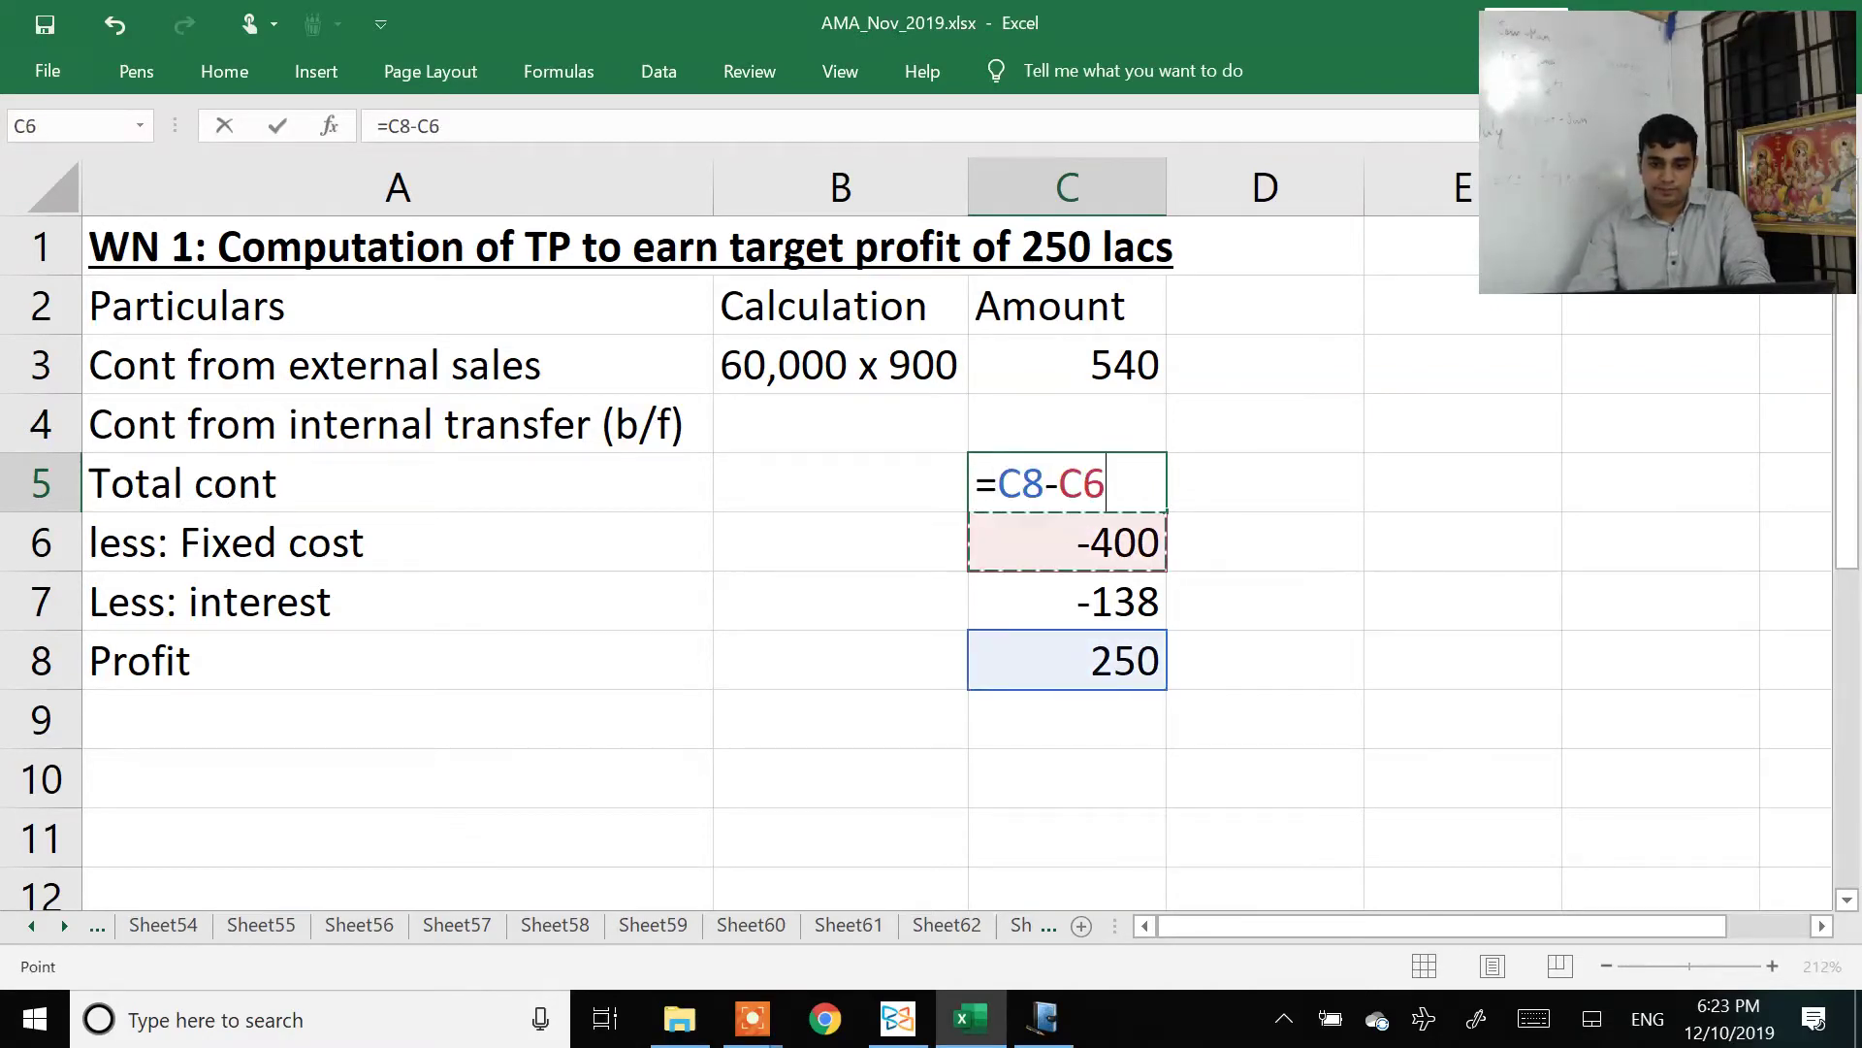
type("-")
key("Down")
key("Down")
key("Return")
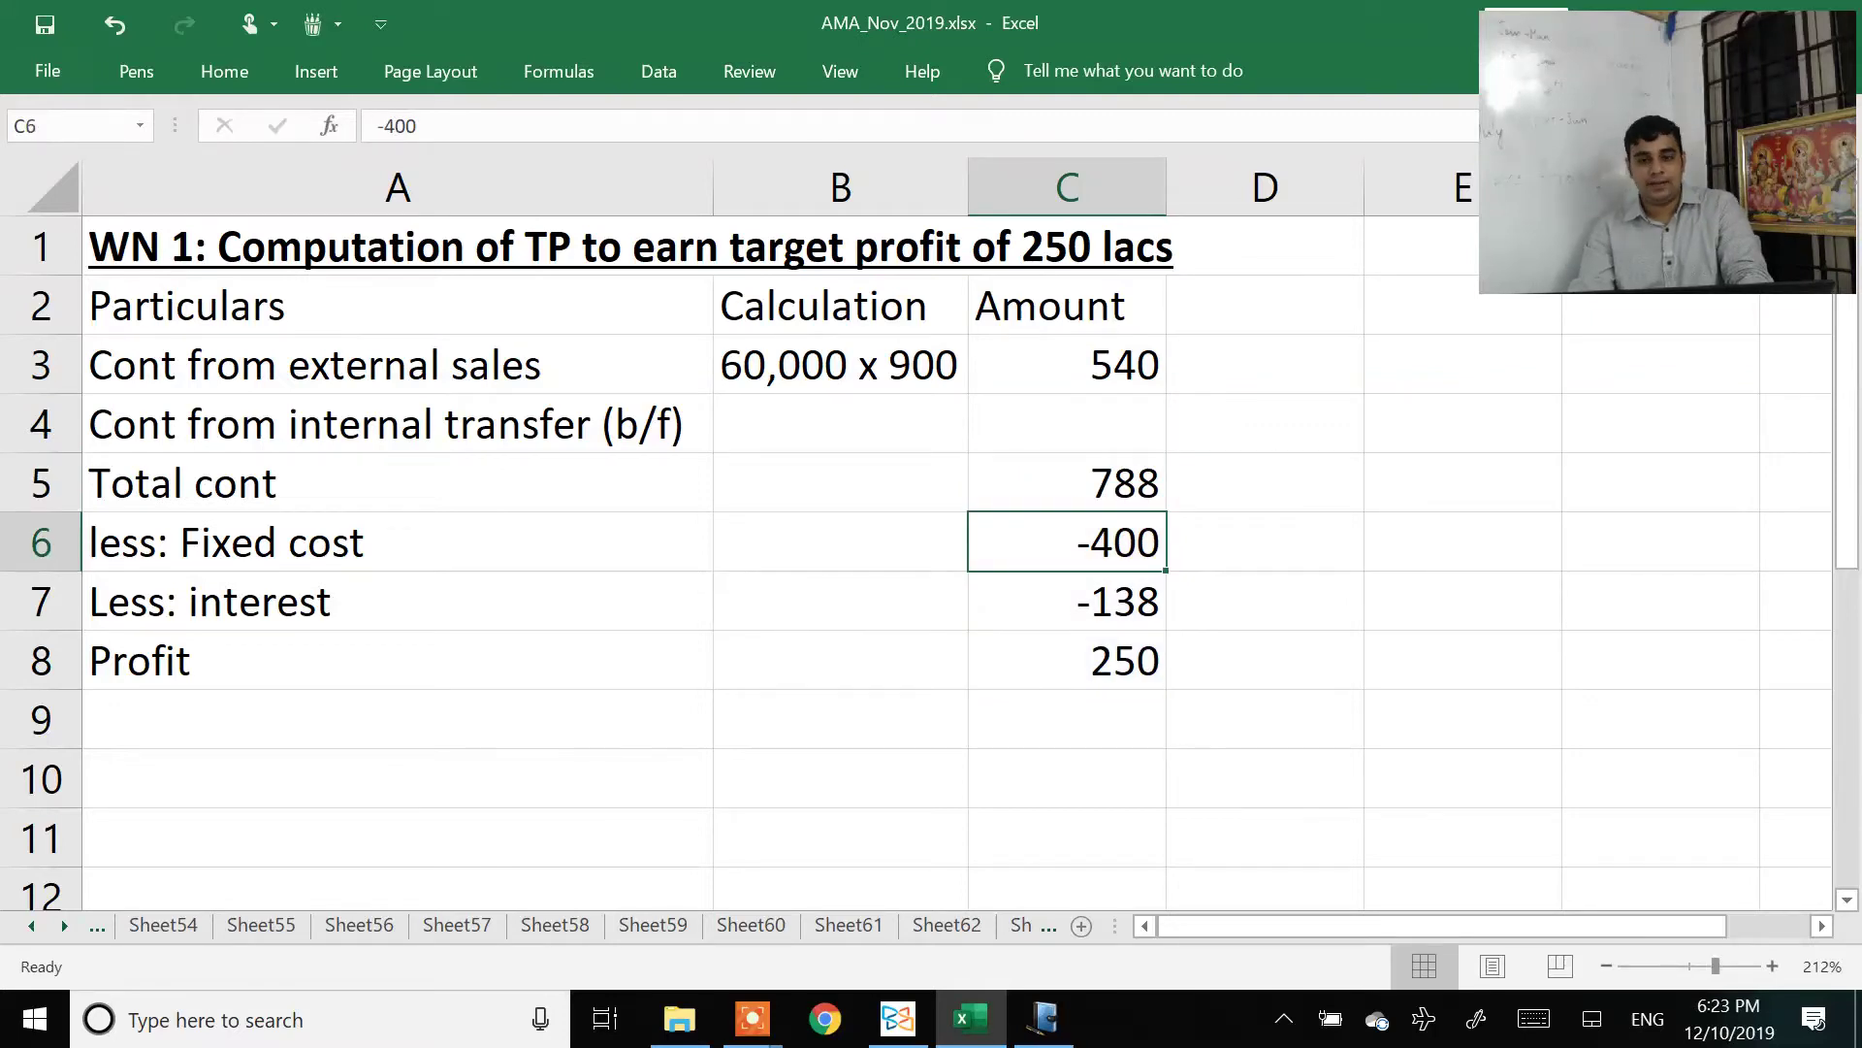
Step: Compute the balancing contribution from internal transfer in C4 with =C5-C3
key("Up")
key("Up")
type("=")
key("Down")
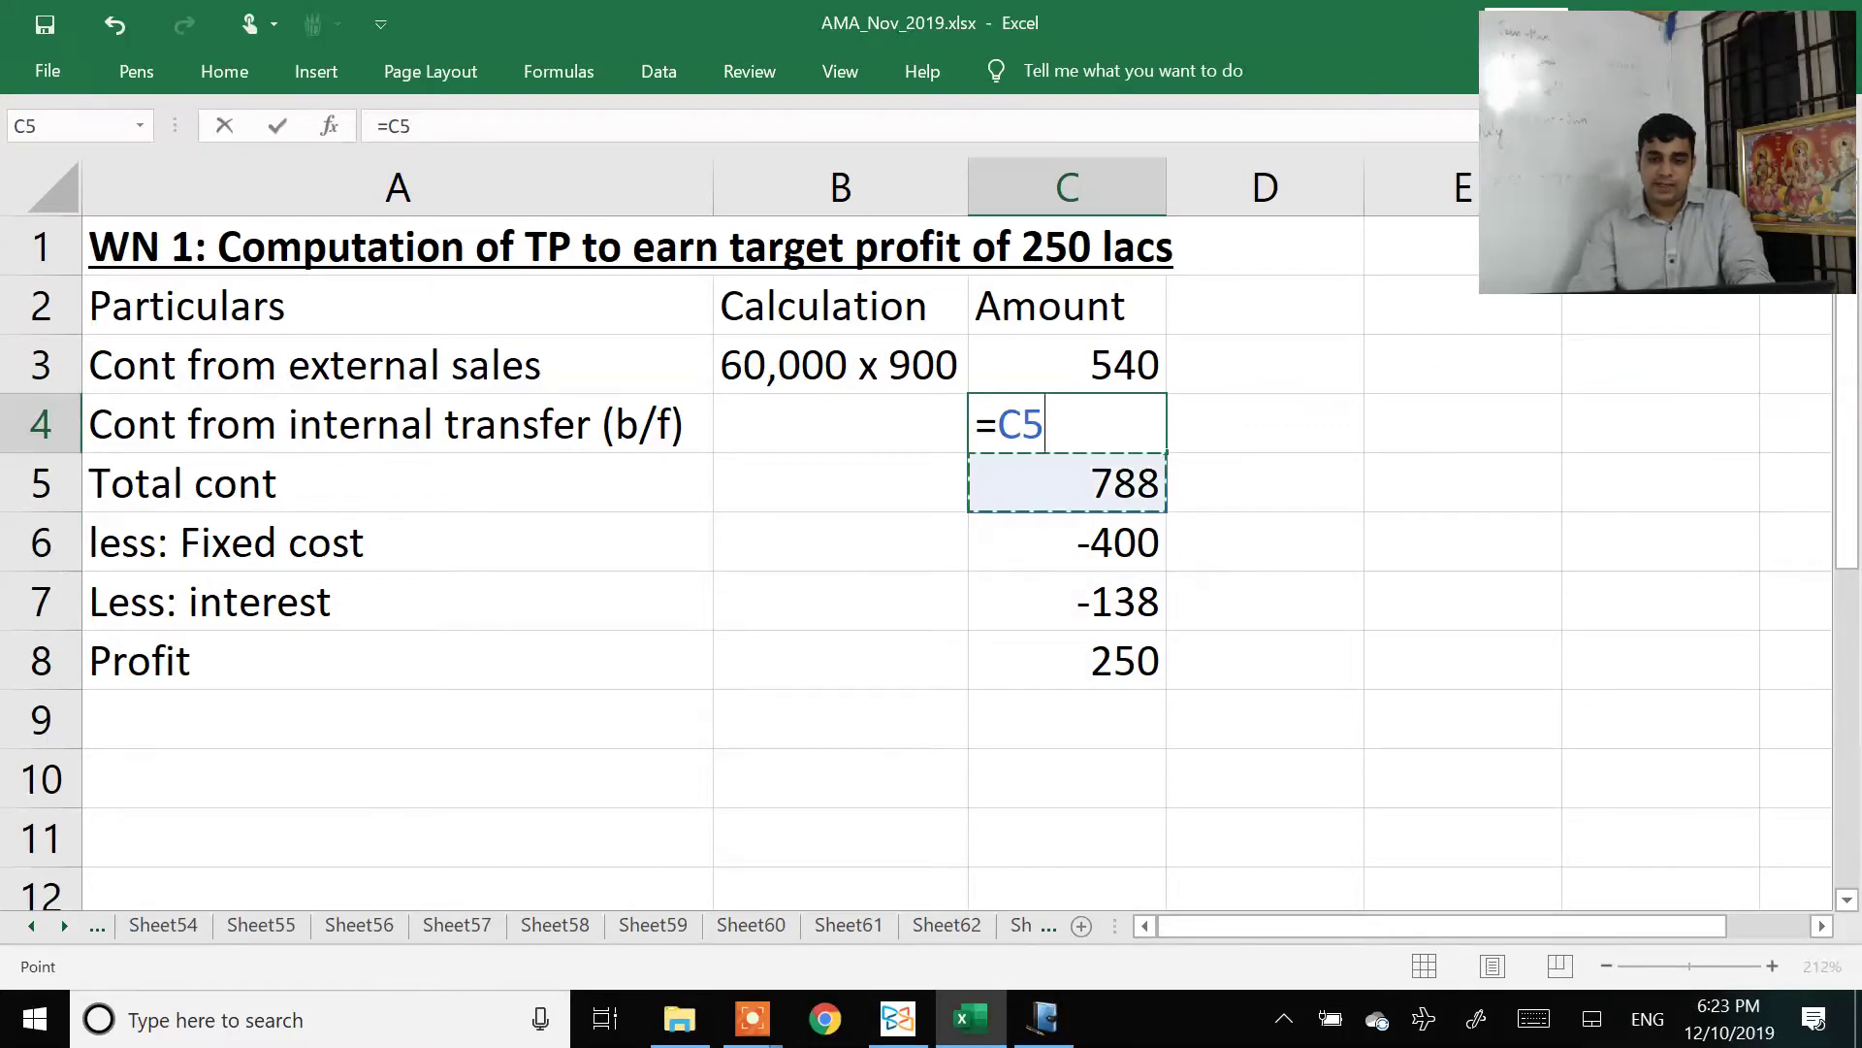
type("-")
key("Up")
key("ctrl+Return")
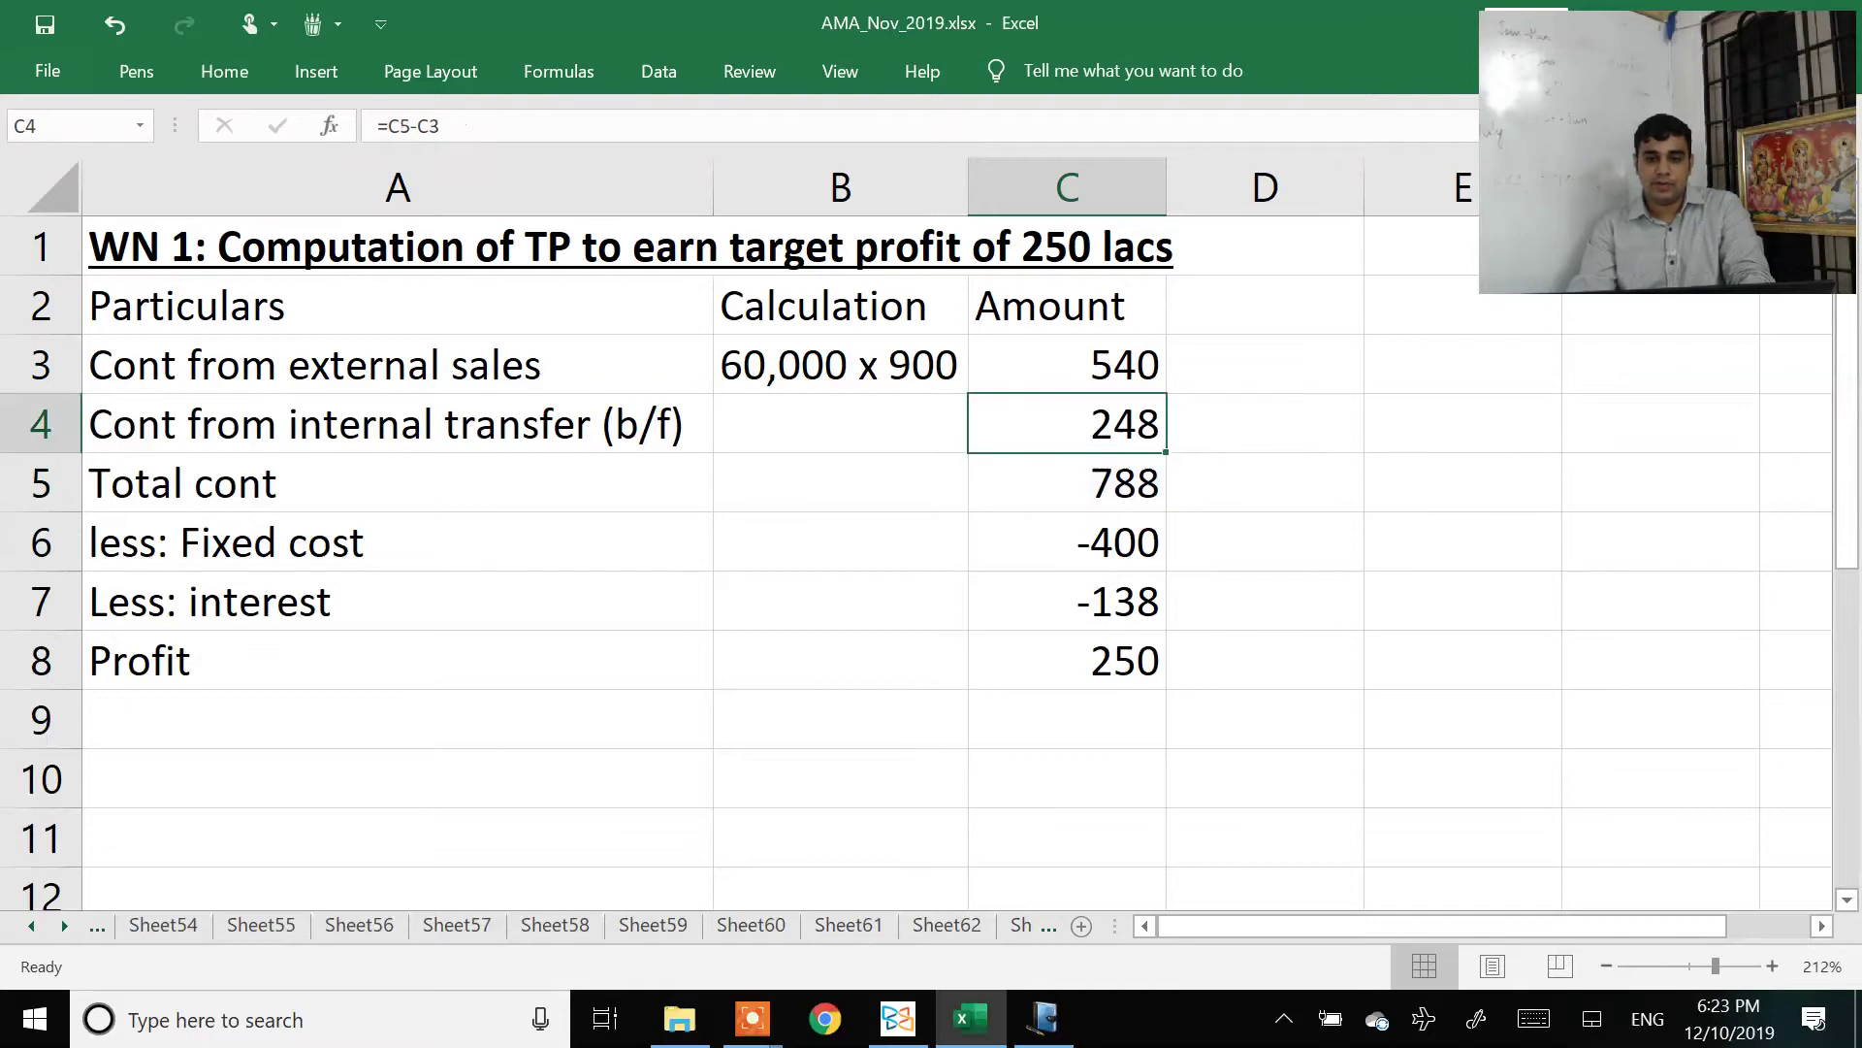
Step: Enter "40,000 x 620" in B4 as the calculation for the internal transfer contribution
key("Left")
type("40,000 x")
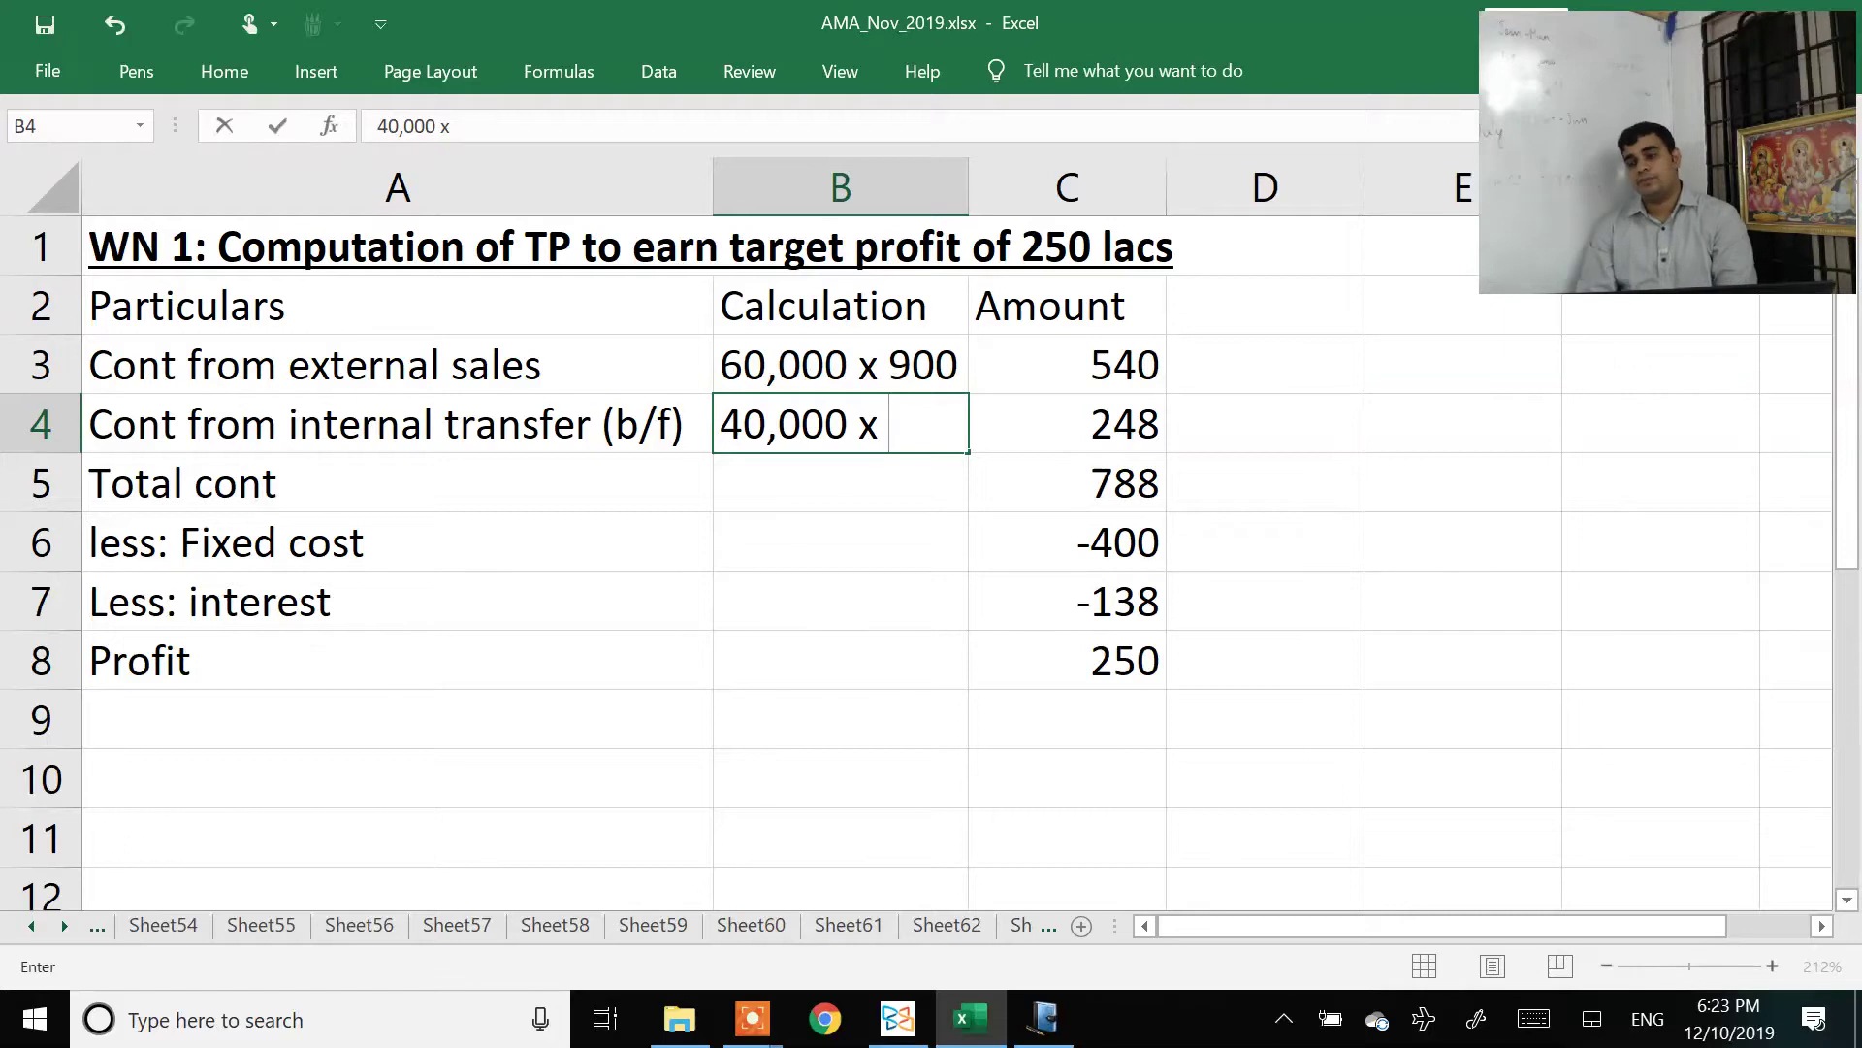
type("620")
key("Return")
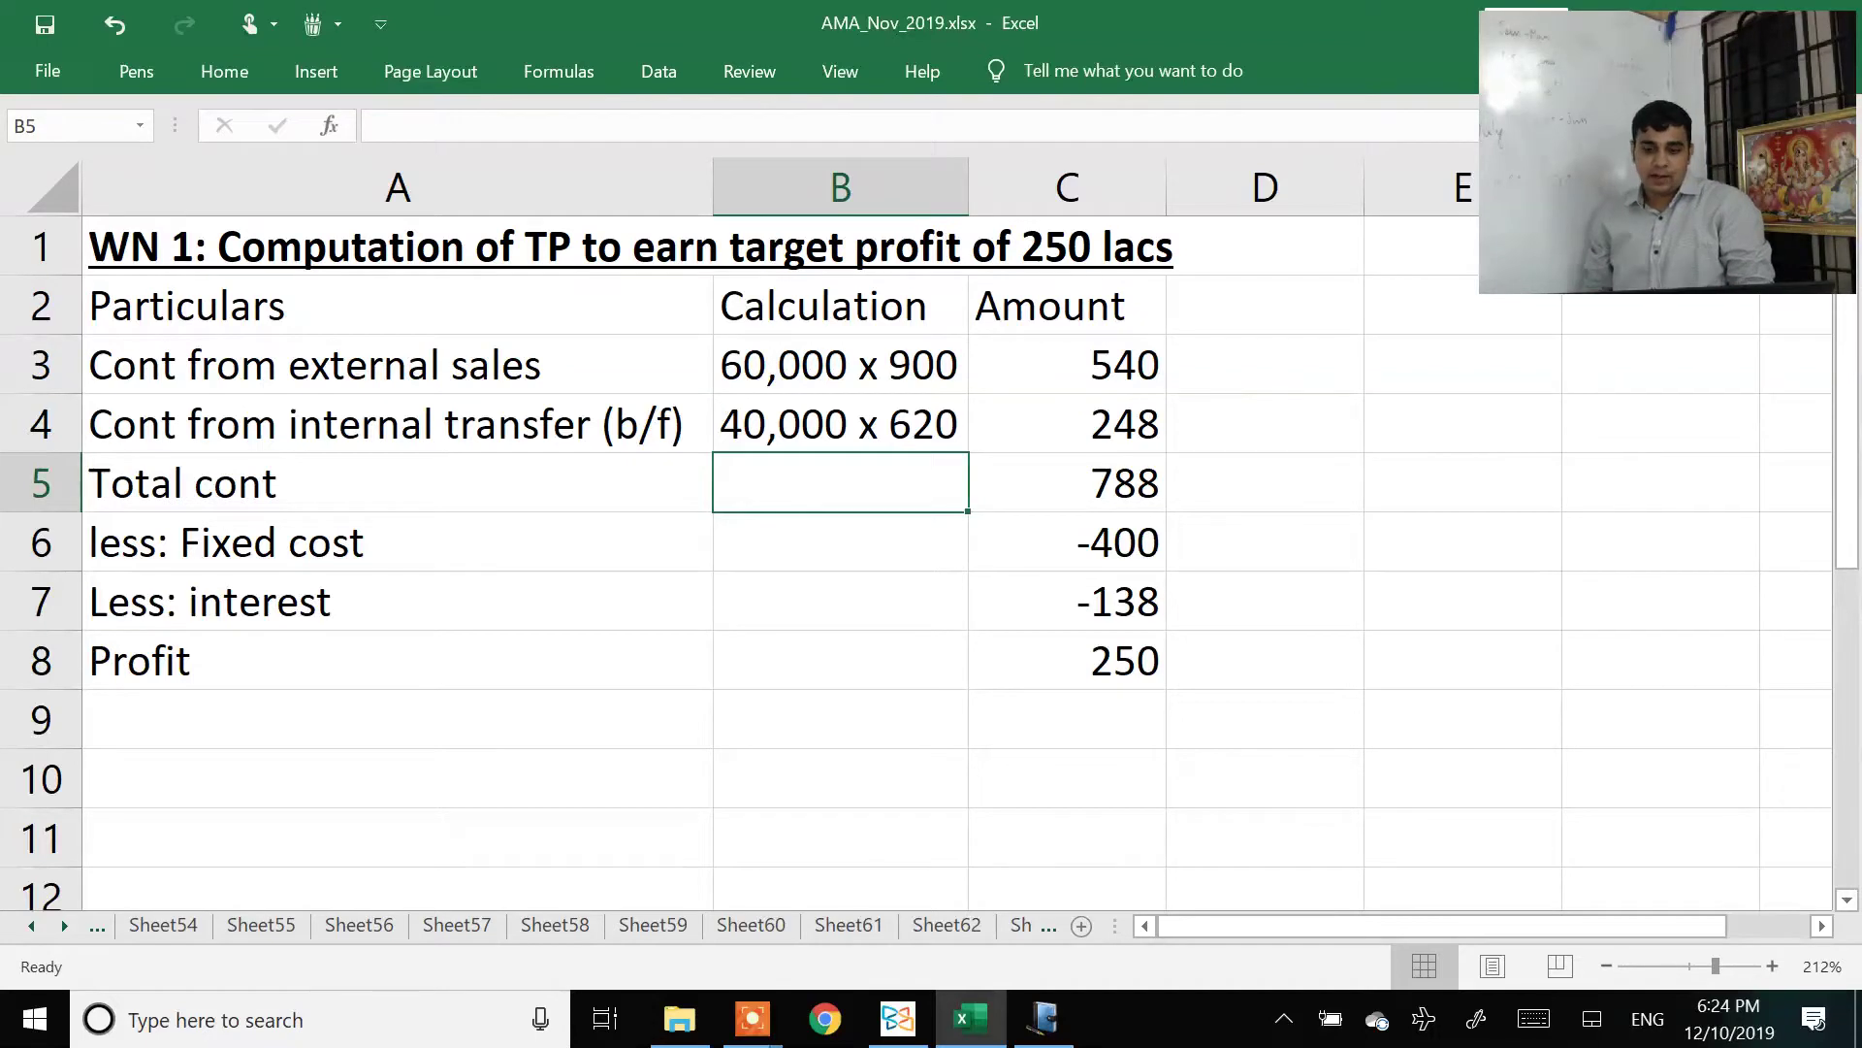
Step: Compute the transfer price per unit in E5 with =1600+620
key("Right")
key("Right")
key("Right")
type("=1")
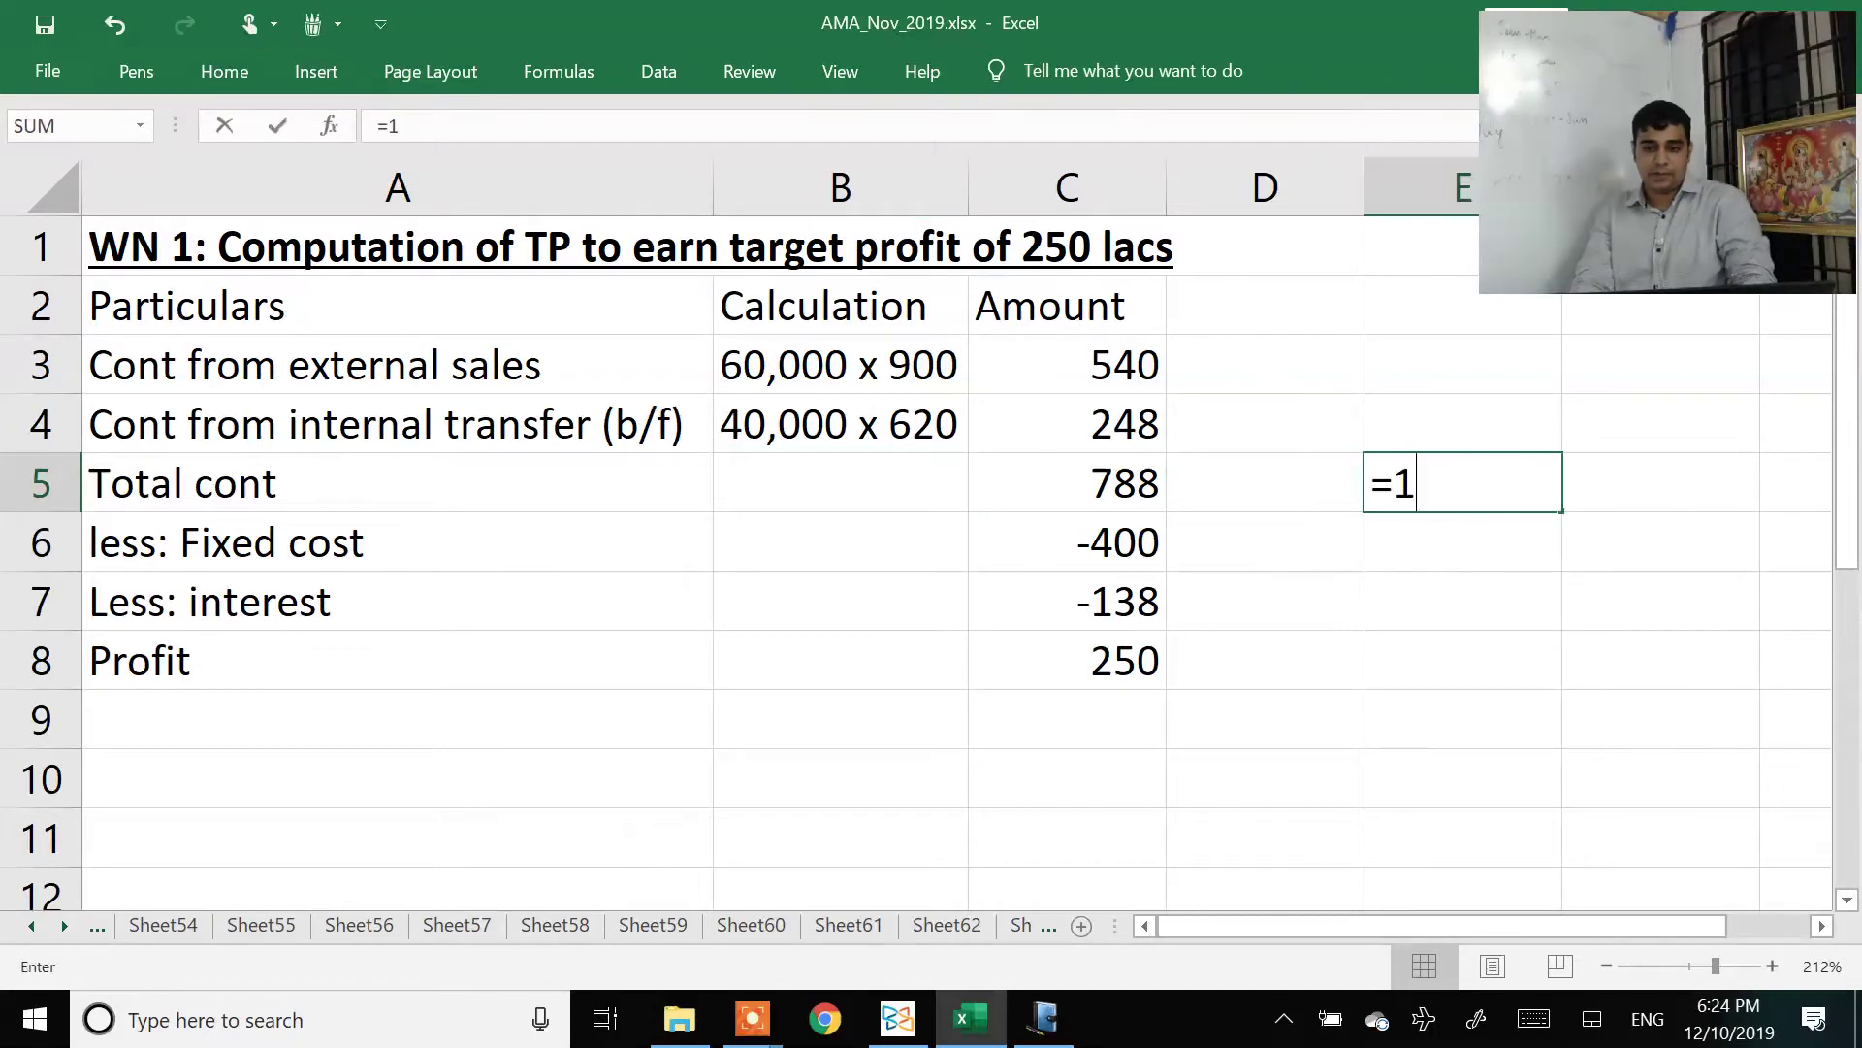
type("600+620")
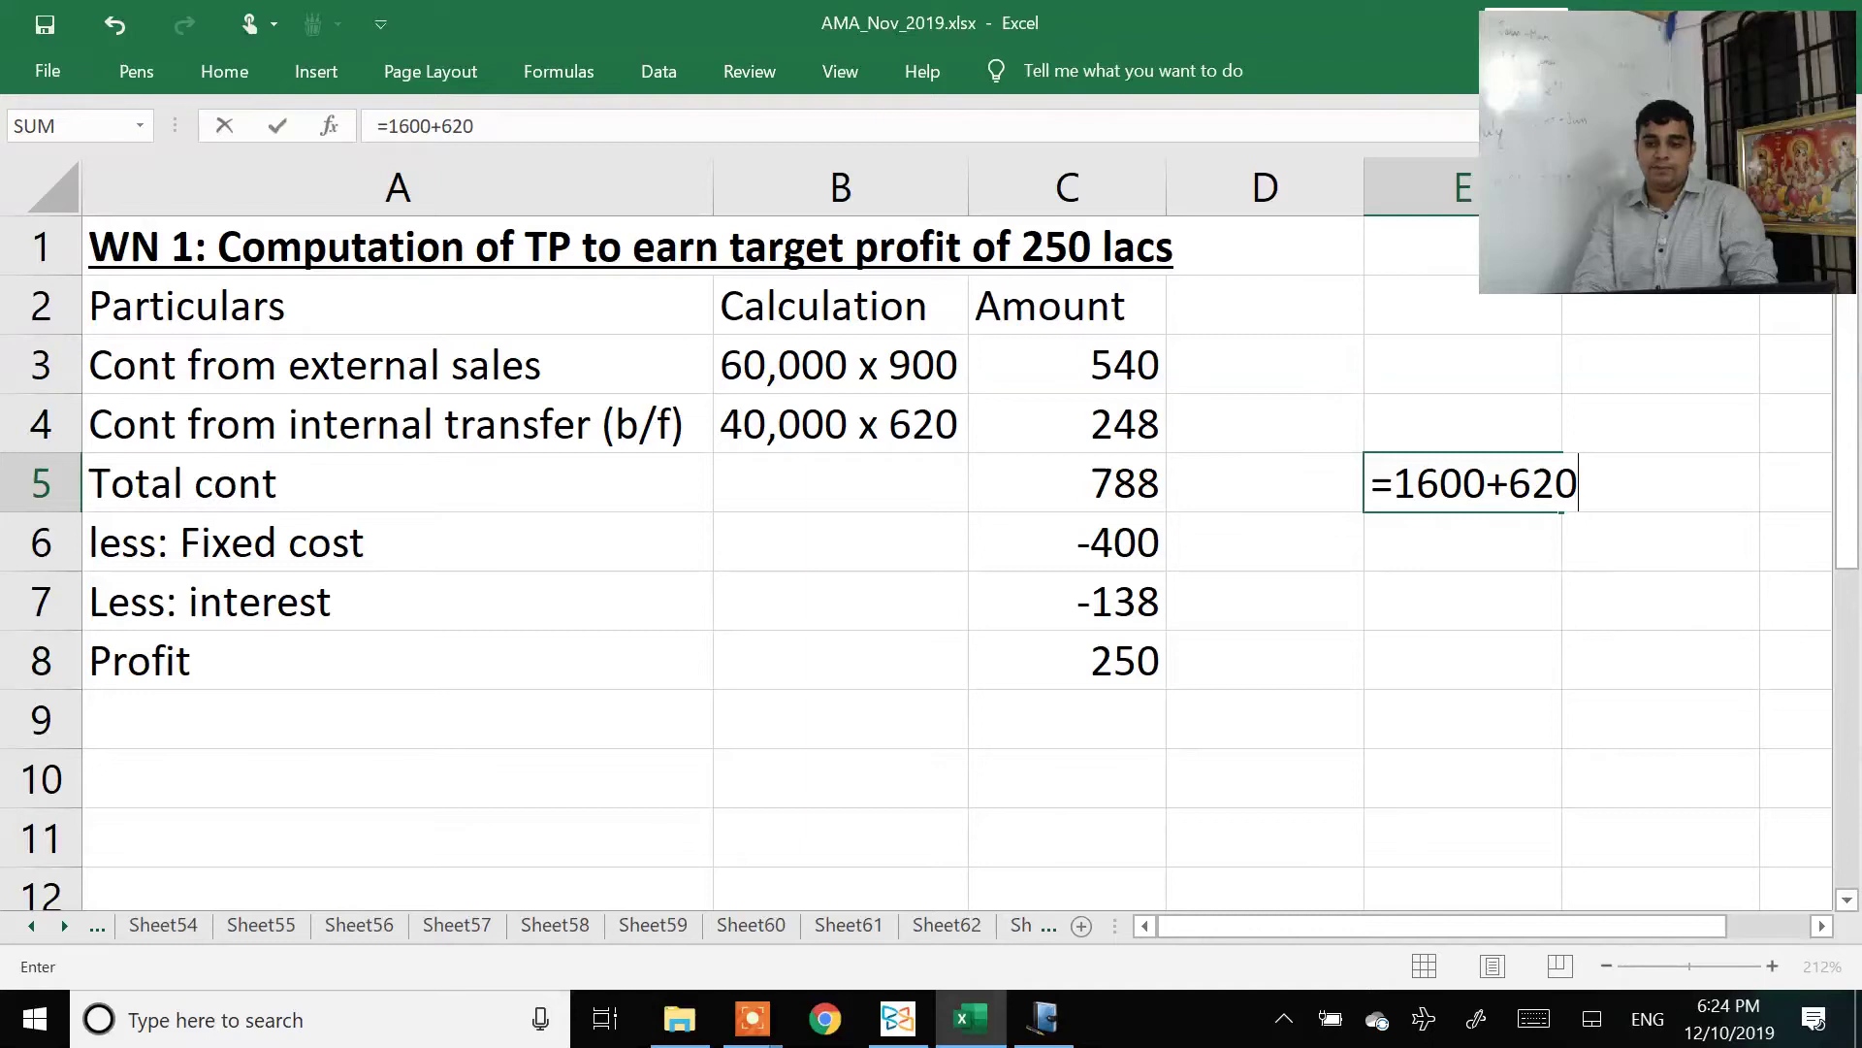
key("Return")
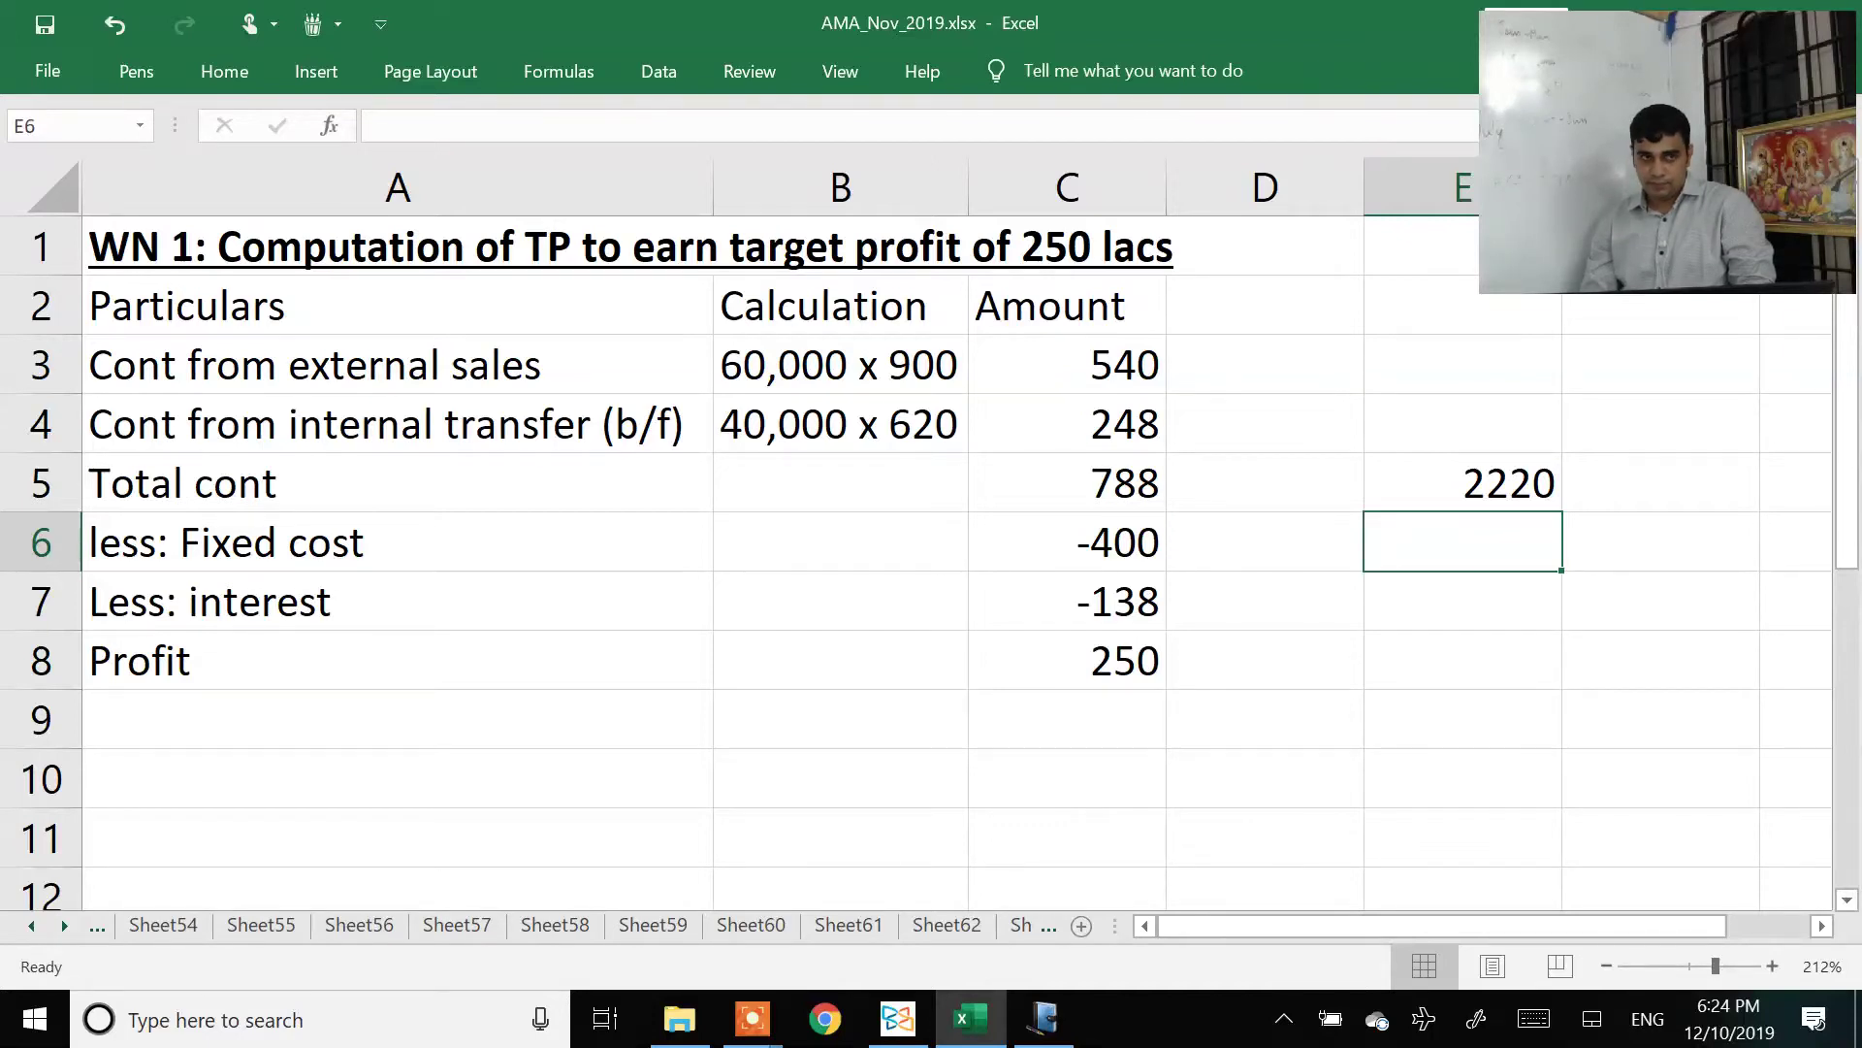
Step: Switch to the PDF question and, in requirement (ii), underline "the two prices" and circle "prices based on opportunity costs"
key("alt+Tab")
scroll(931, 514, "down", 1)
scroll(931, 514, "down", 1, "ctrl")
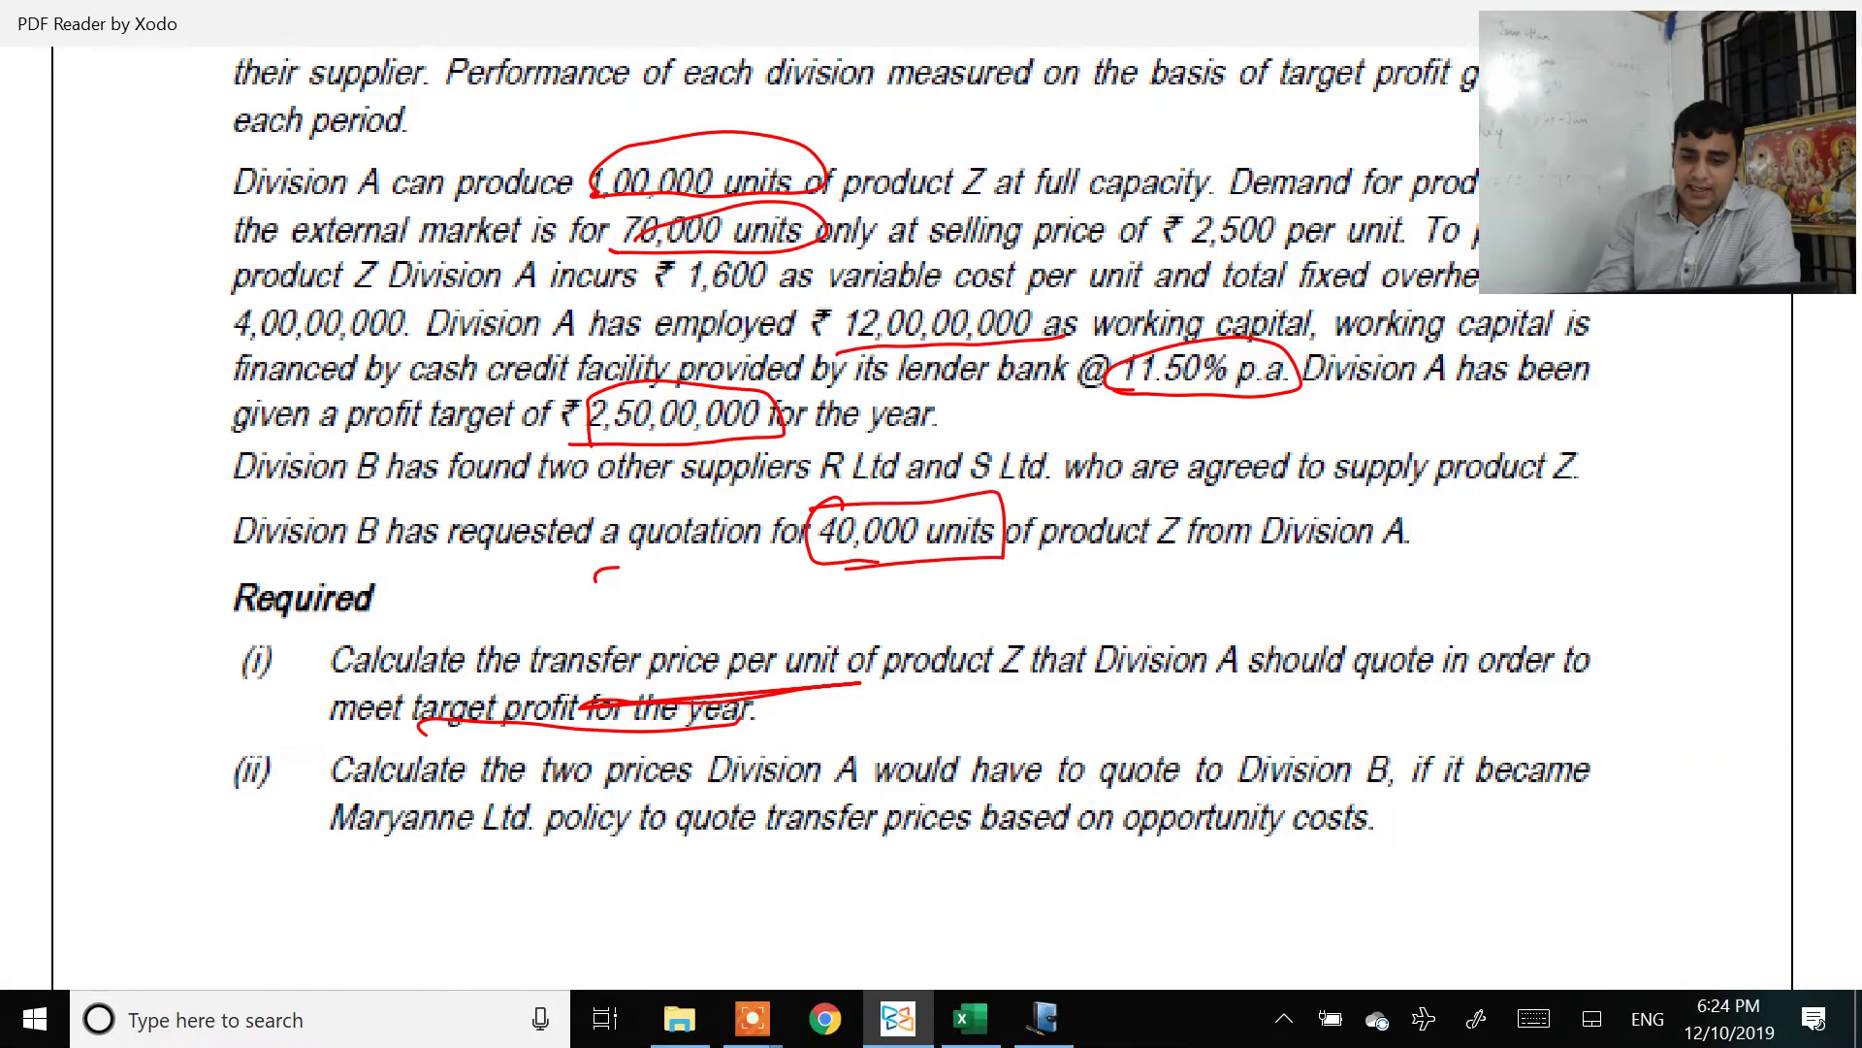
left_click_drag(456, 796, 635, 771)
mouse_move(829, 844)
left_mouse_down()
mouse_move(934, 847)
mouse_move(1324, 784)
mouse_move(907, 834)
left_mouse_up()
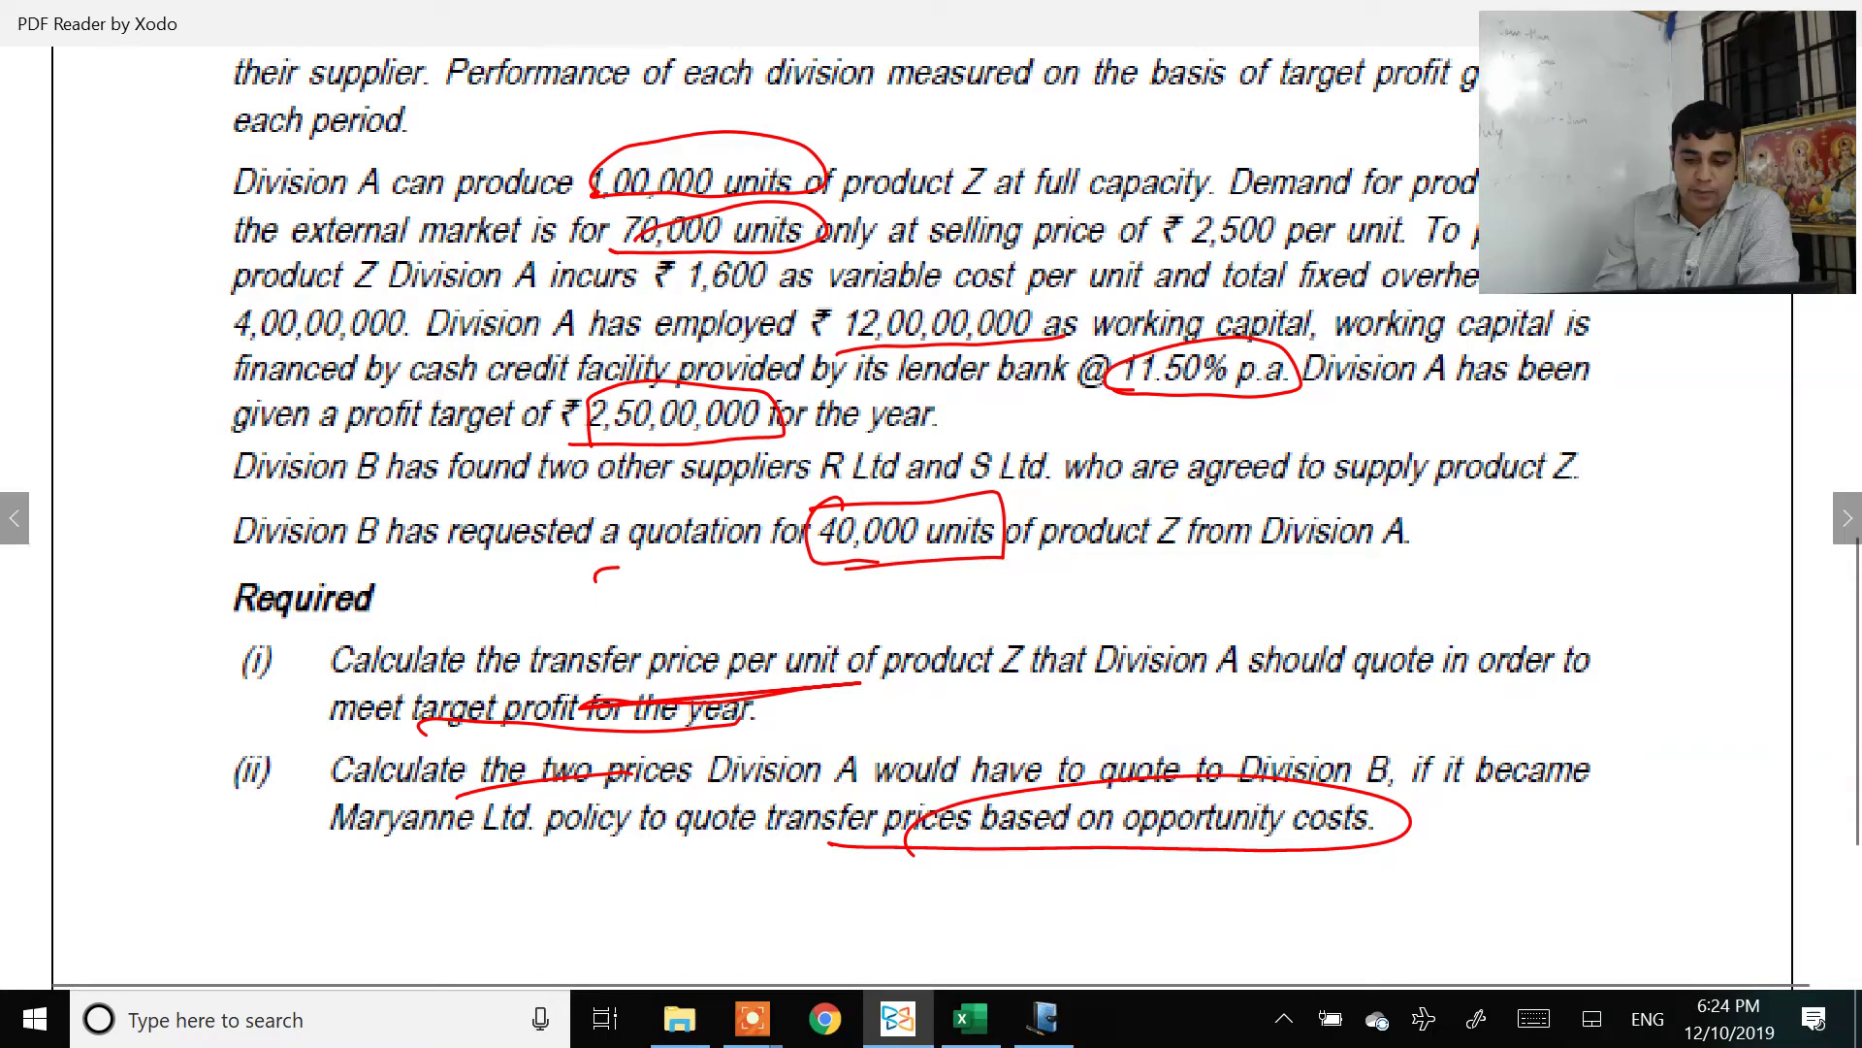
Step: Handwrite the first quote "0 to 30,000" with an arrow to "1600" in the blank space below requirement (ii)
scroll(931, 514, "down", 3)
scroll(931, 514, "down", 1)
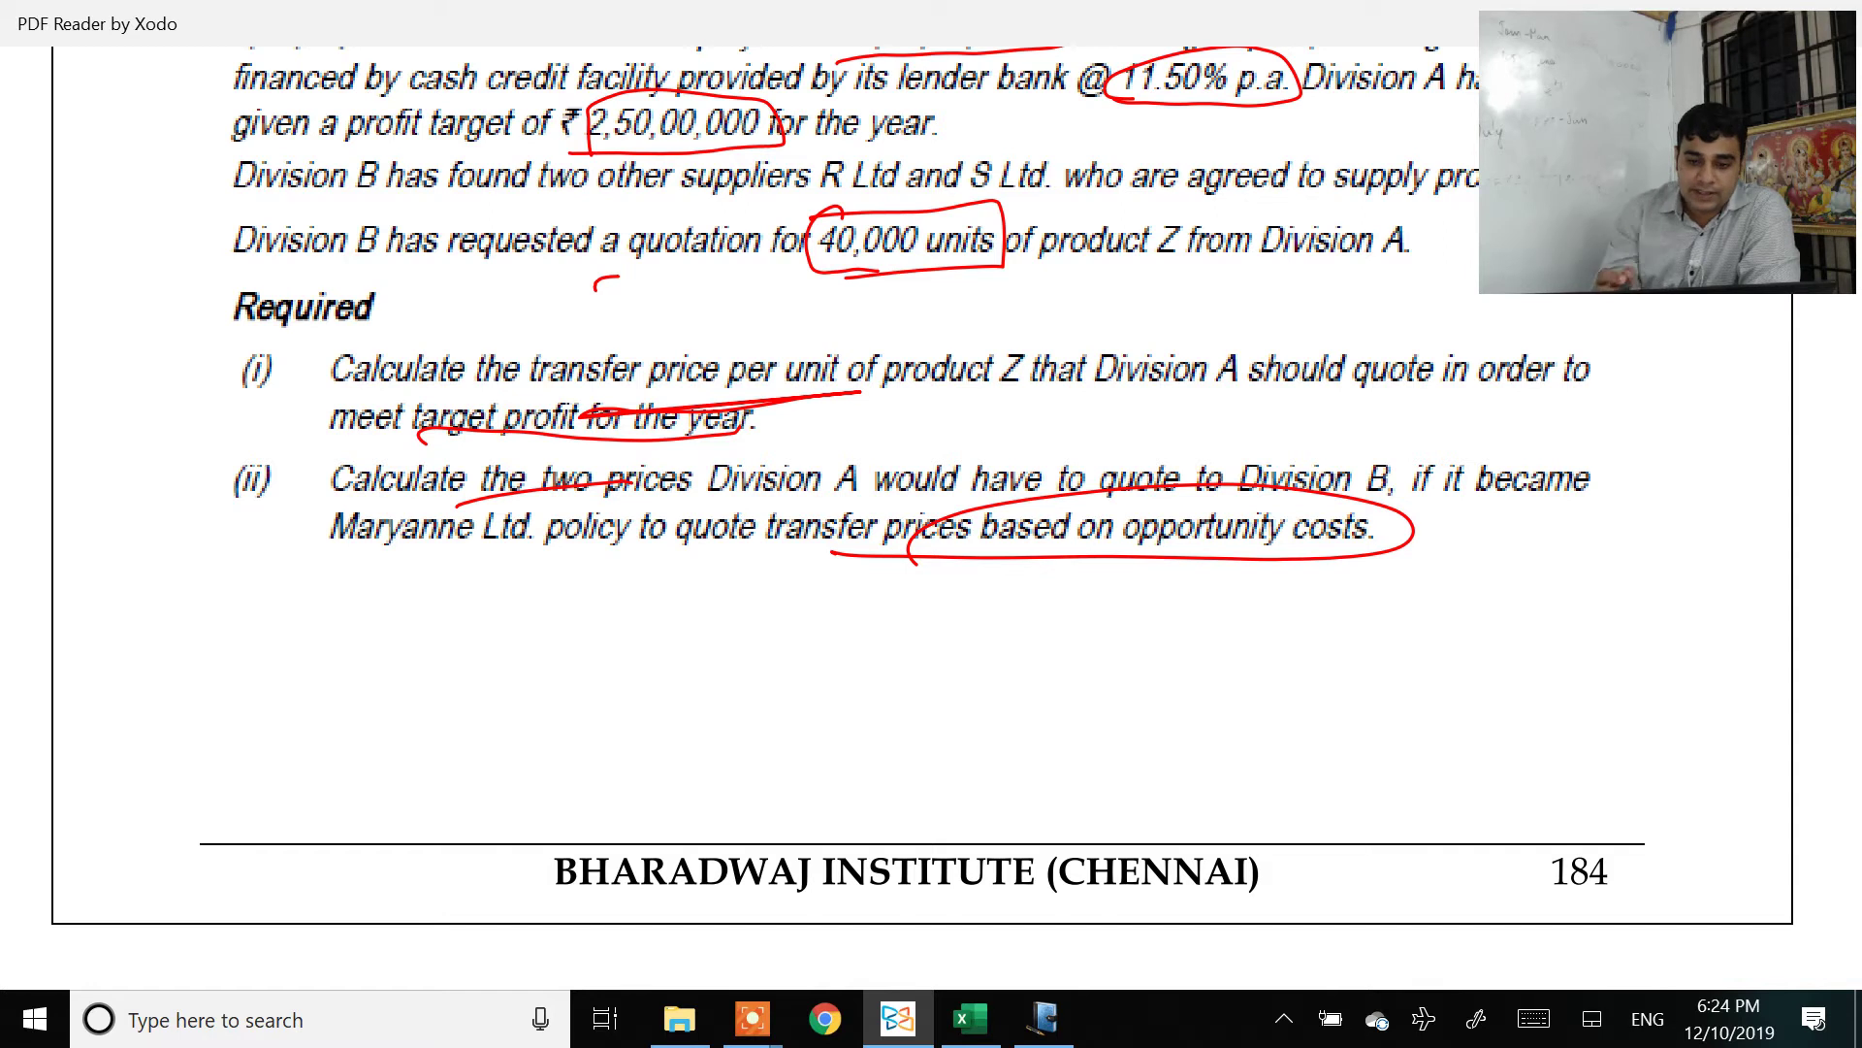
mouse_move(690, 630)
left_mouse_down()
mouse_move(669, 648)
mouse_move(693, 633)
mouse_move(755, 687)
left_mouse_up()
mouse_move(781, 639)
left_mouse_down()
mouse_move(840, 635)
mouse_move(820, 682)
left_mouse_up()
mouse_move(864, 621)
left_mouse_down()
mouse_move(852, 667)
mouse_move(864, 626)
left_mouse_up()
mouse_move(889, 655)
left_mouse_down()
mouse_move(882, 687)
mouse_move(912, 632)
left_mouse_up()
mouse_move(939, 621)
left_mouse_down()
mouse_move(923, 652)
mouse_move(937, 623)
left_mouse_up()
left_click_drag(966, 613, 961, 652)
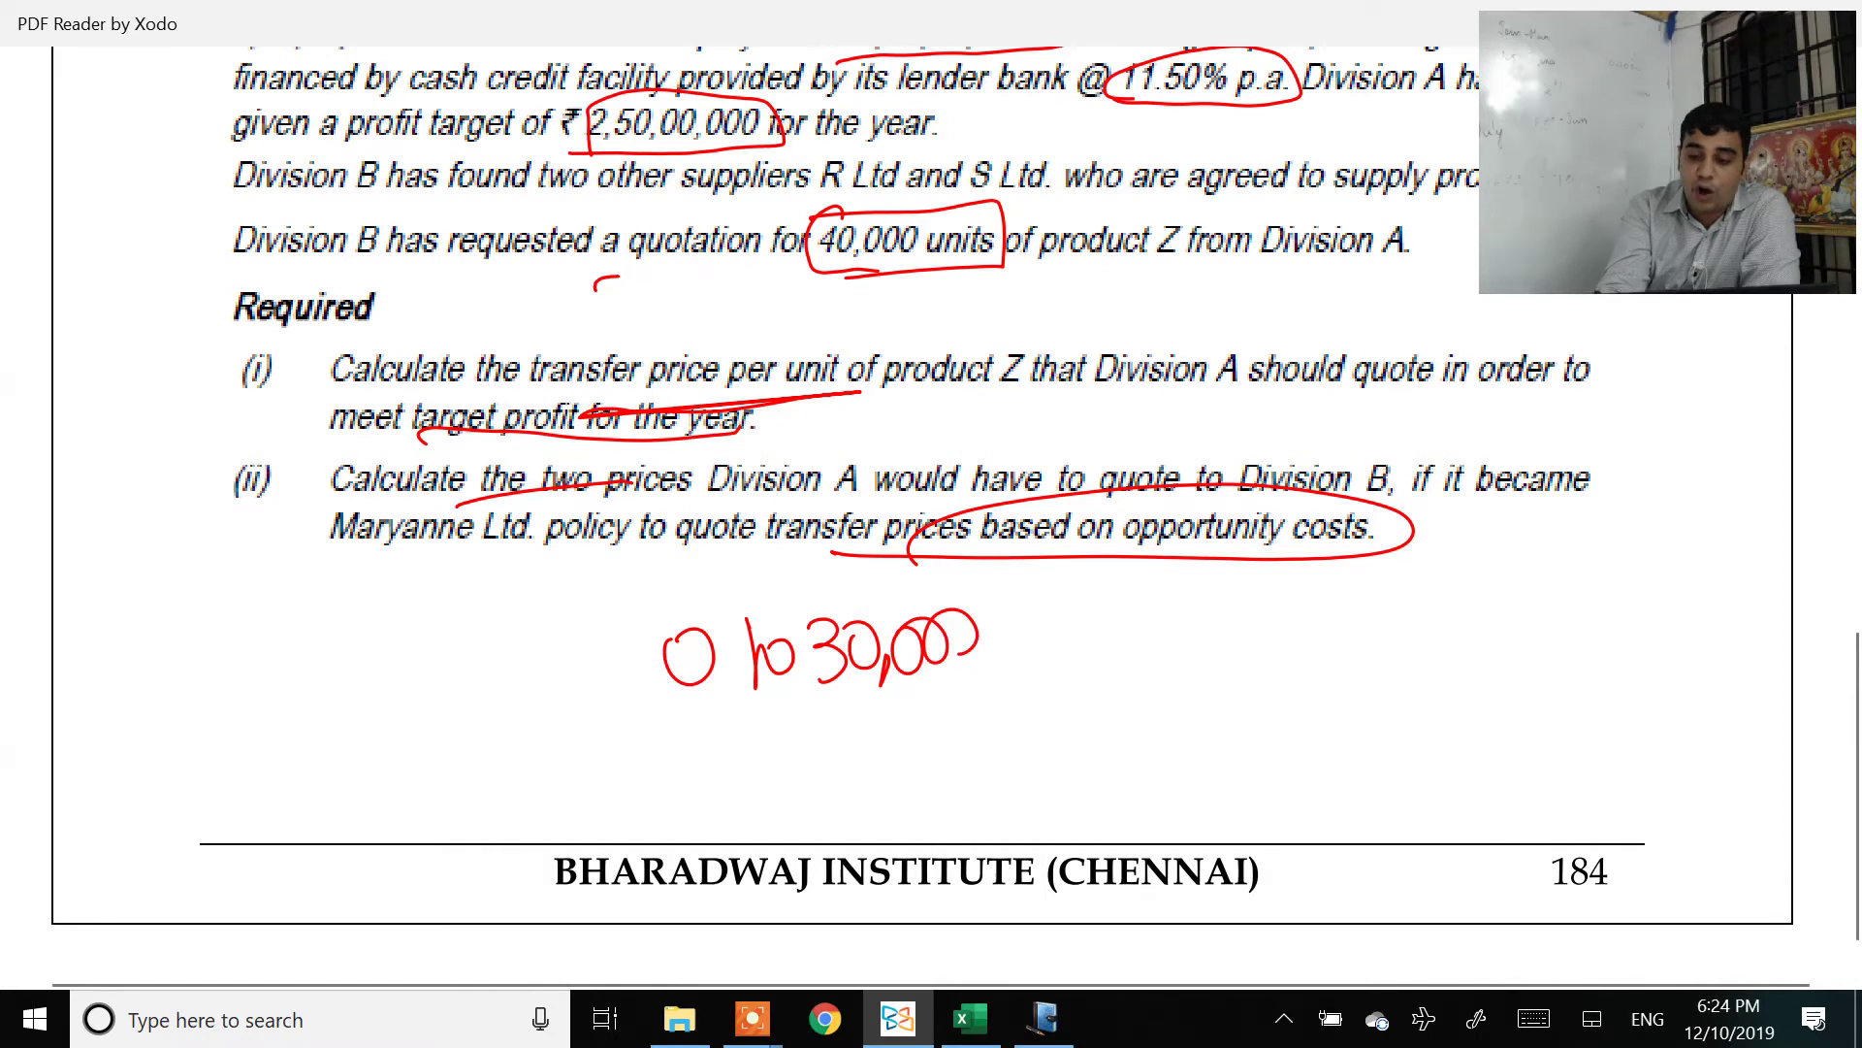
left_click_drag(1123, 636, 1224, 632)
left_click_drag(1126, 646, 1228, 642)
left_click_drag(1168, 616, 1175, 674)
left_click_drag(1342, 593, 1347, 669)
mouse_move(1397, 587)
left_mouse_down()
mouse_move(1378, 635)
mouse_move(1452, 599)
left_mouse_up()
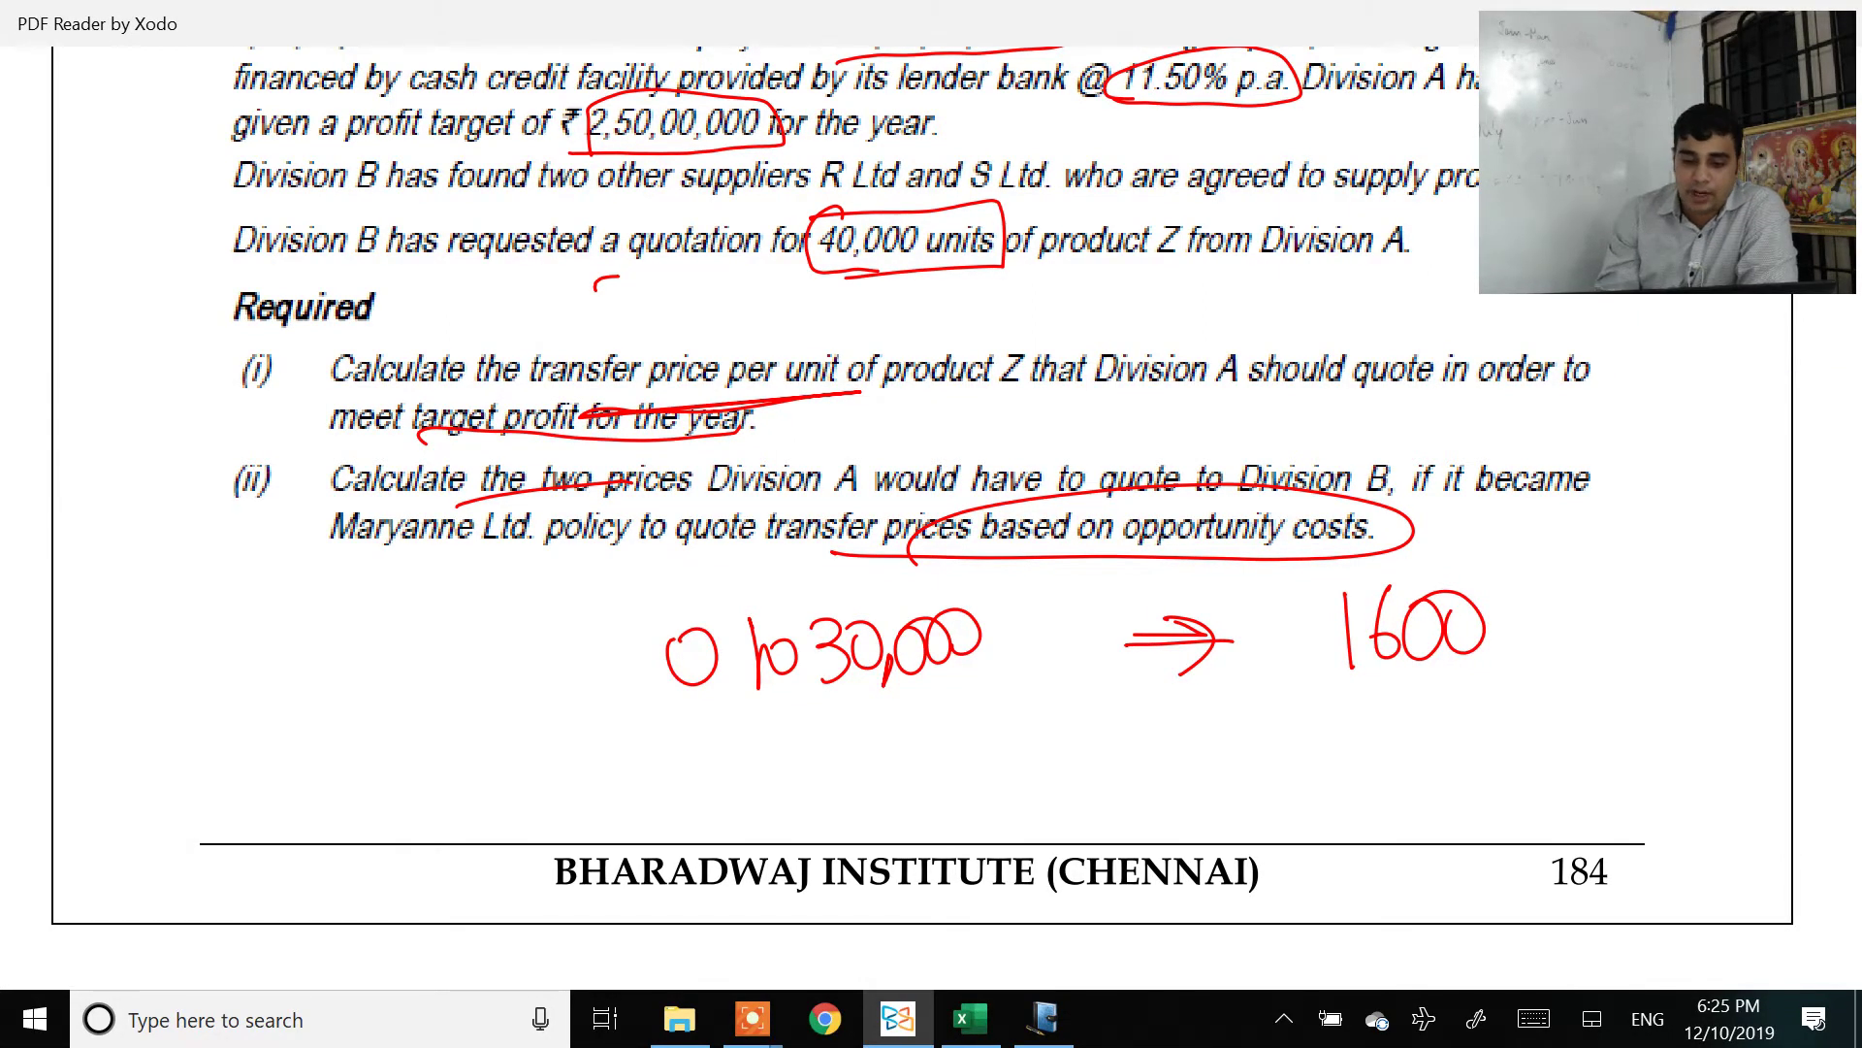
Step: Handwrite the second quote "30 to 40,000" with an arrow to "1600+900=2,500" beneath the first one
left_click_drag(669, 727, 676, 780)
mouse_move(699, 749)
left_mouse_down()
mouse_move(734, 747)
mouse_move(706, 771)
left_mouse_up()
mouse_move(762, 713)
left_mouse_down()
mouse_move(769, 769)
mouse_move(810, 742)
mouse_move(842, 766)
mouse_move(877, 727)
mouse_move(881, 773)
left_mouse_up()
left_click_drag(902, 713, 926, 723)
left_click_drag(932, 718, 951, 722)
left_click_drag(1213, 720, 1214, 771)
left_click_drag(1311, 696, 1316, 767)
mouse_move(1353, 689)
left_mouse_down()
mouse_move(1339, 747)
mouse_move(1396, 711)
left_mouse_up()
mouse_move(1428, 720)
left_mouse_down()
mouse_move(1479, 711)
mouse_move(1455, 751)
left_mouse_up()
mouse_move(1508, 681)
left_mouse_down()
mouse_move(1505, 745)
mouse_move(1607, 694)
left_mouse_up()
mouse_move(1582, 719)
left_mouse_down()
mouse_move(1639, 684)
mouse_move(1674, 738)
left_mouse_up()
left_click_drag(1673, 683, 1707, 695)
left_click_drag(1736, 691, 1732, 695)
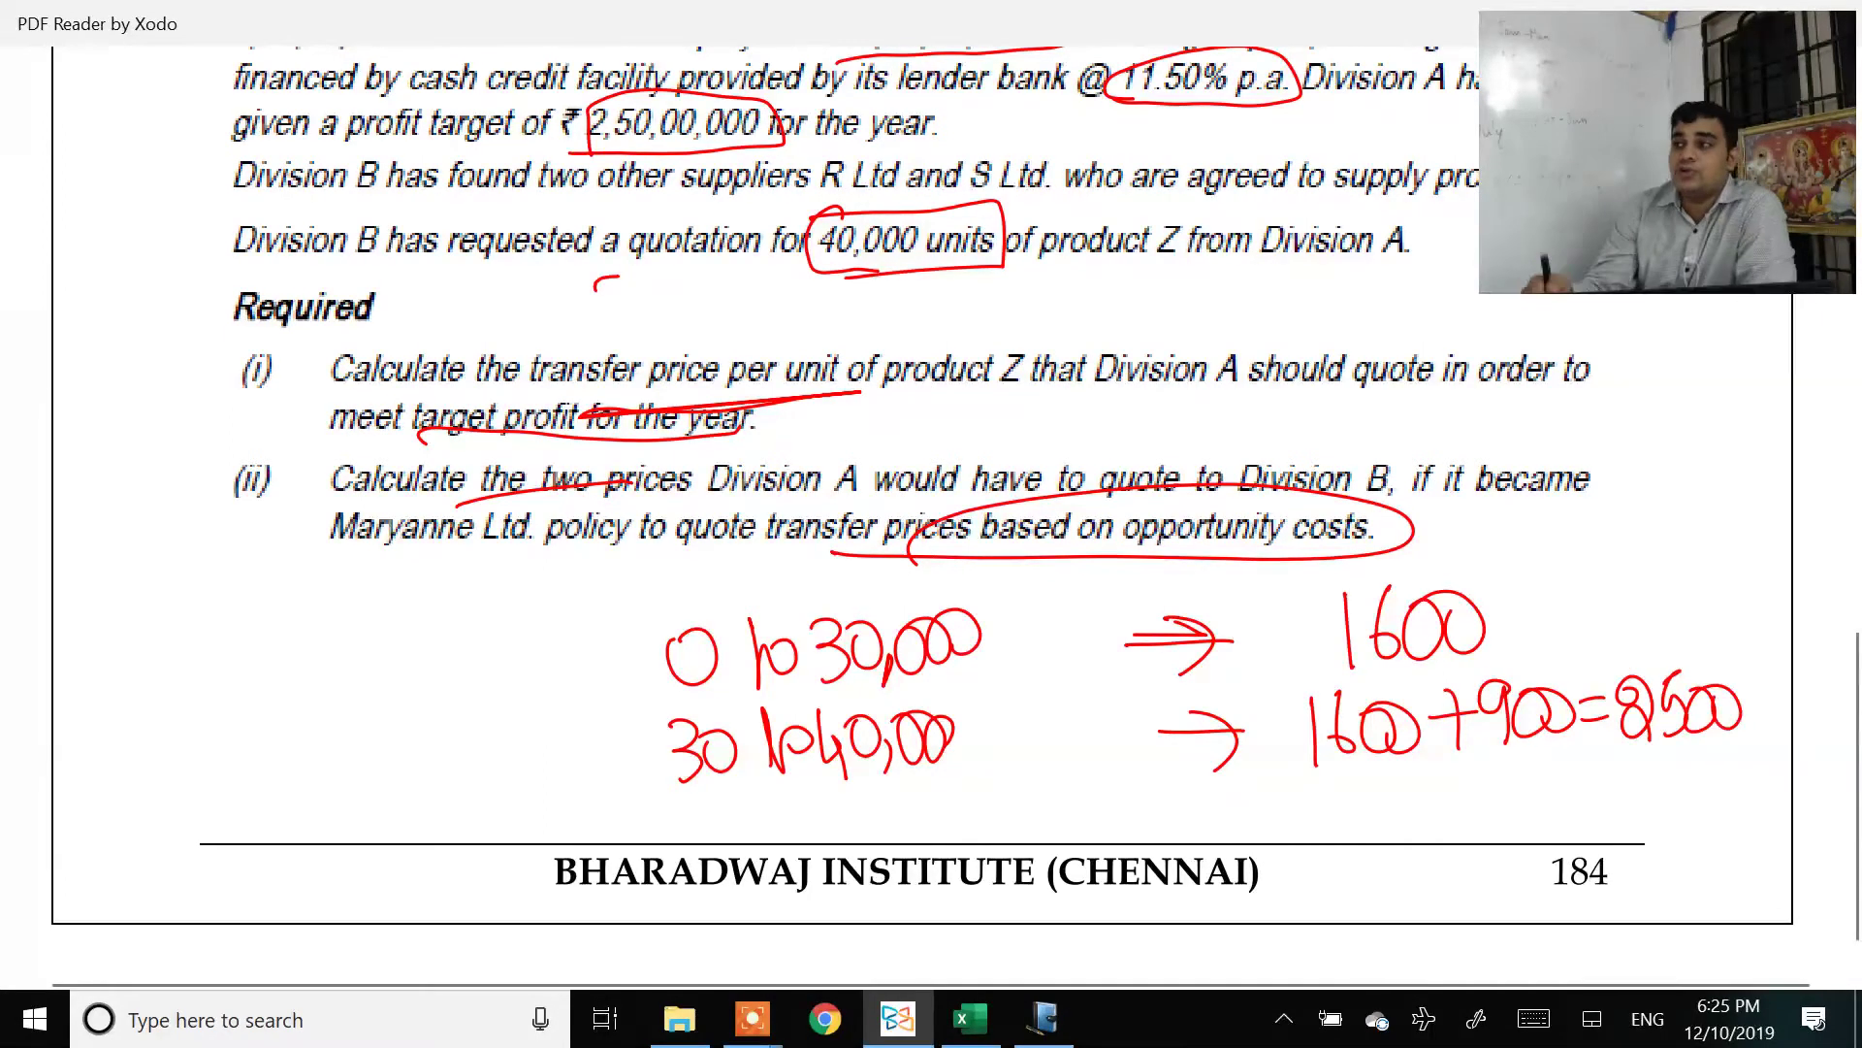
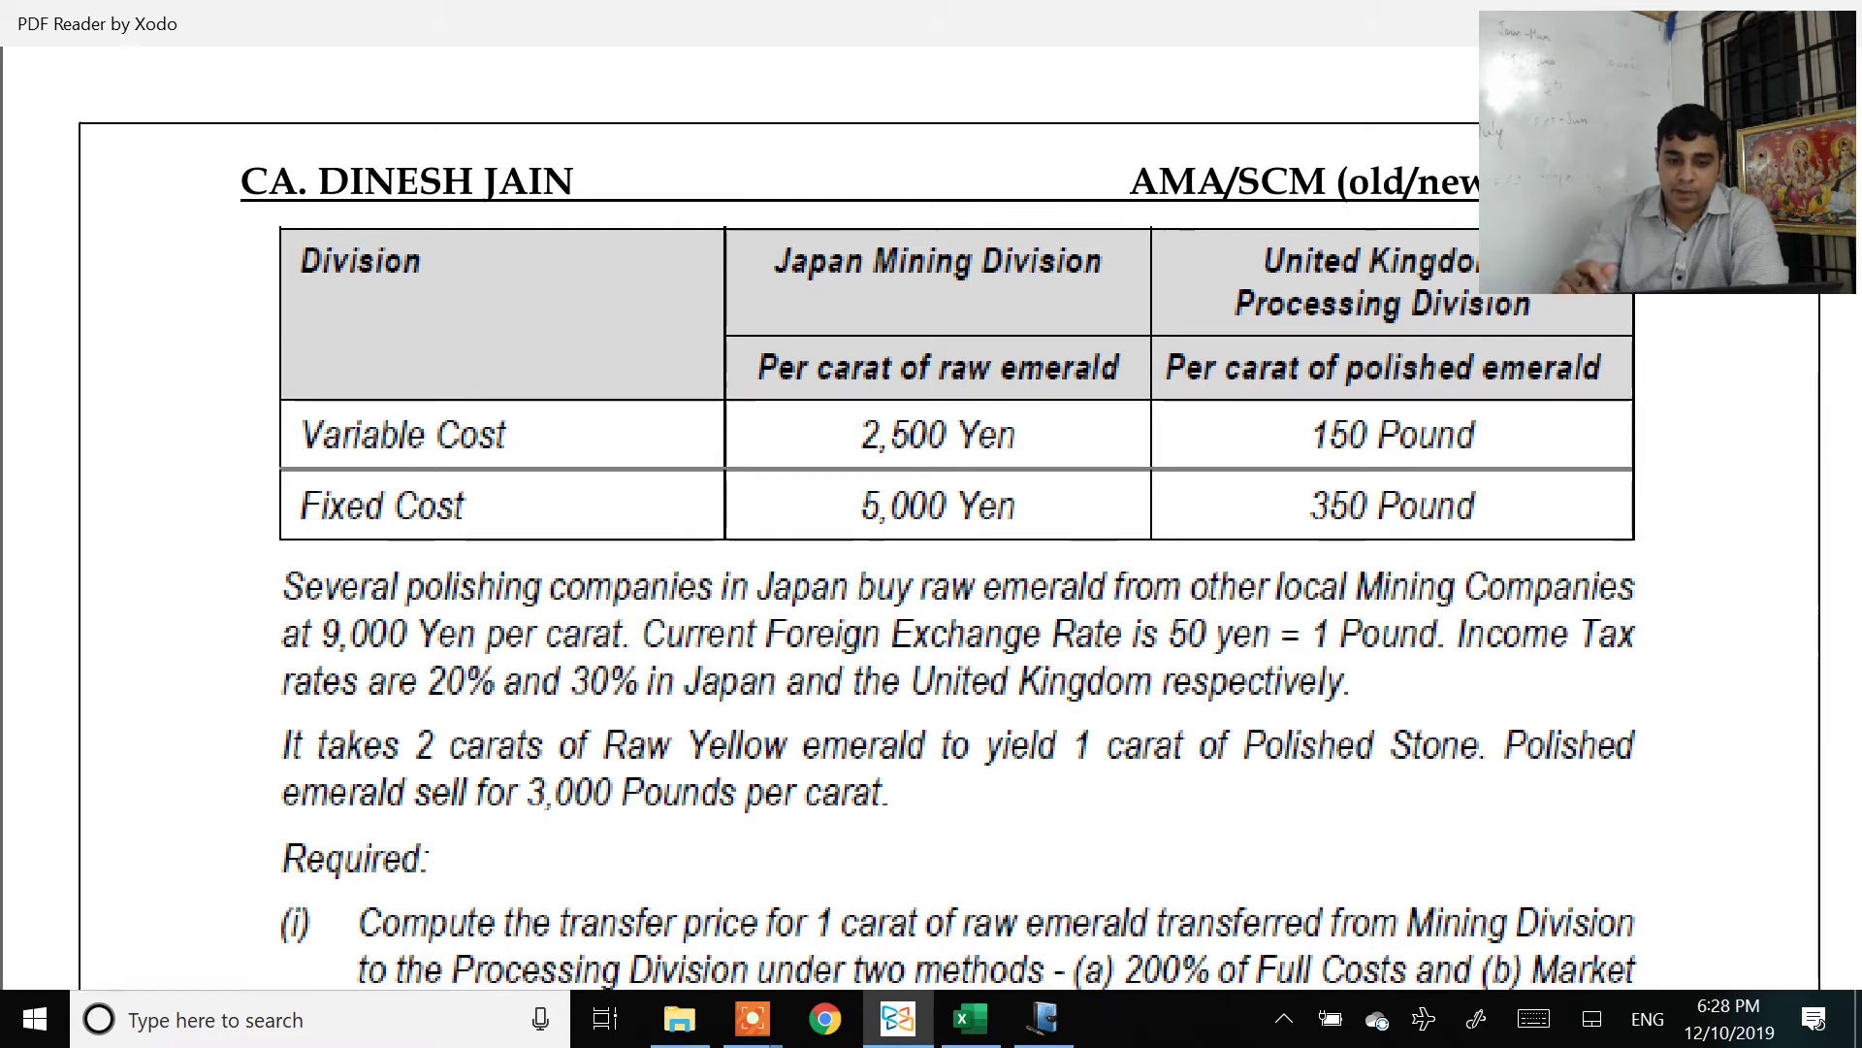
Step: Read the requirements of the emerald transfer pricing question and insert a new worksheet in the AMA_Nov_2019.xlsx workbook
scroll(931, 524, "down", 2)
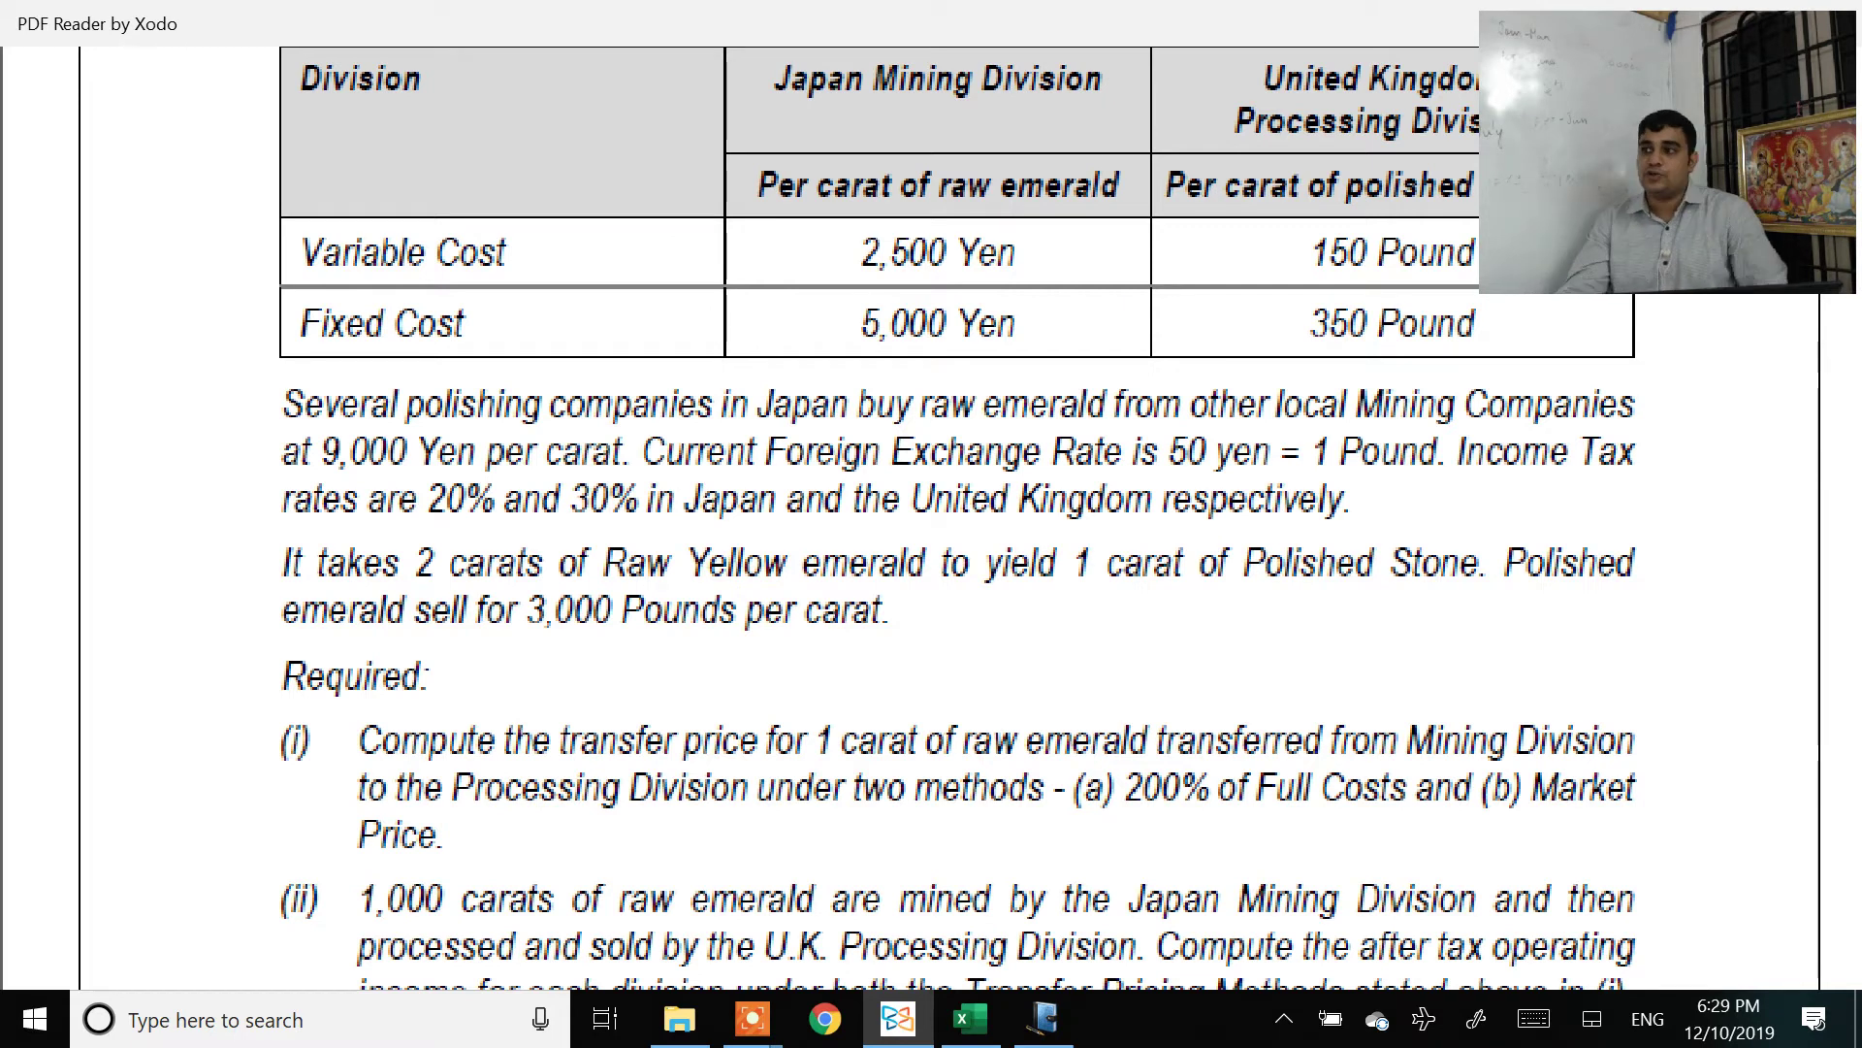
key("alt+Tab")
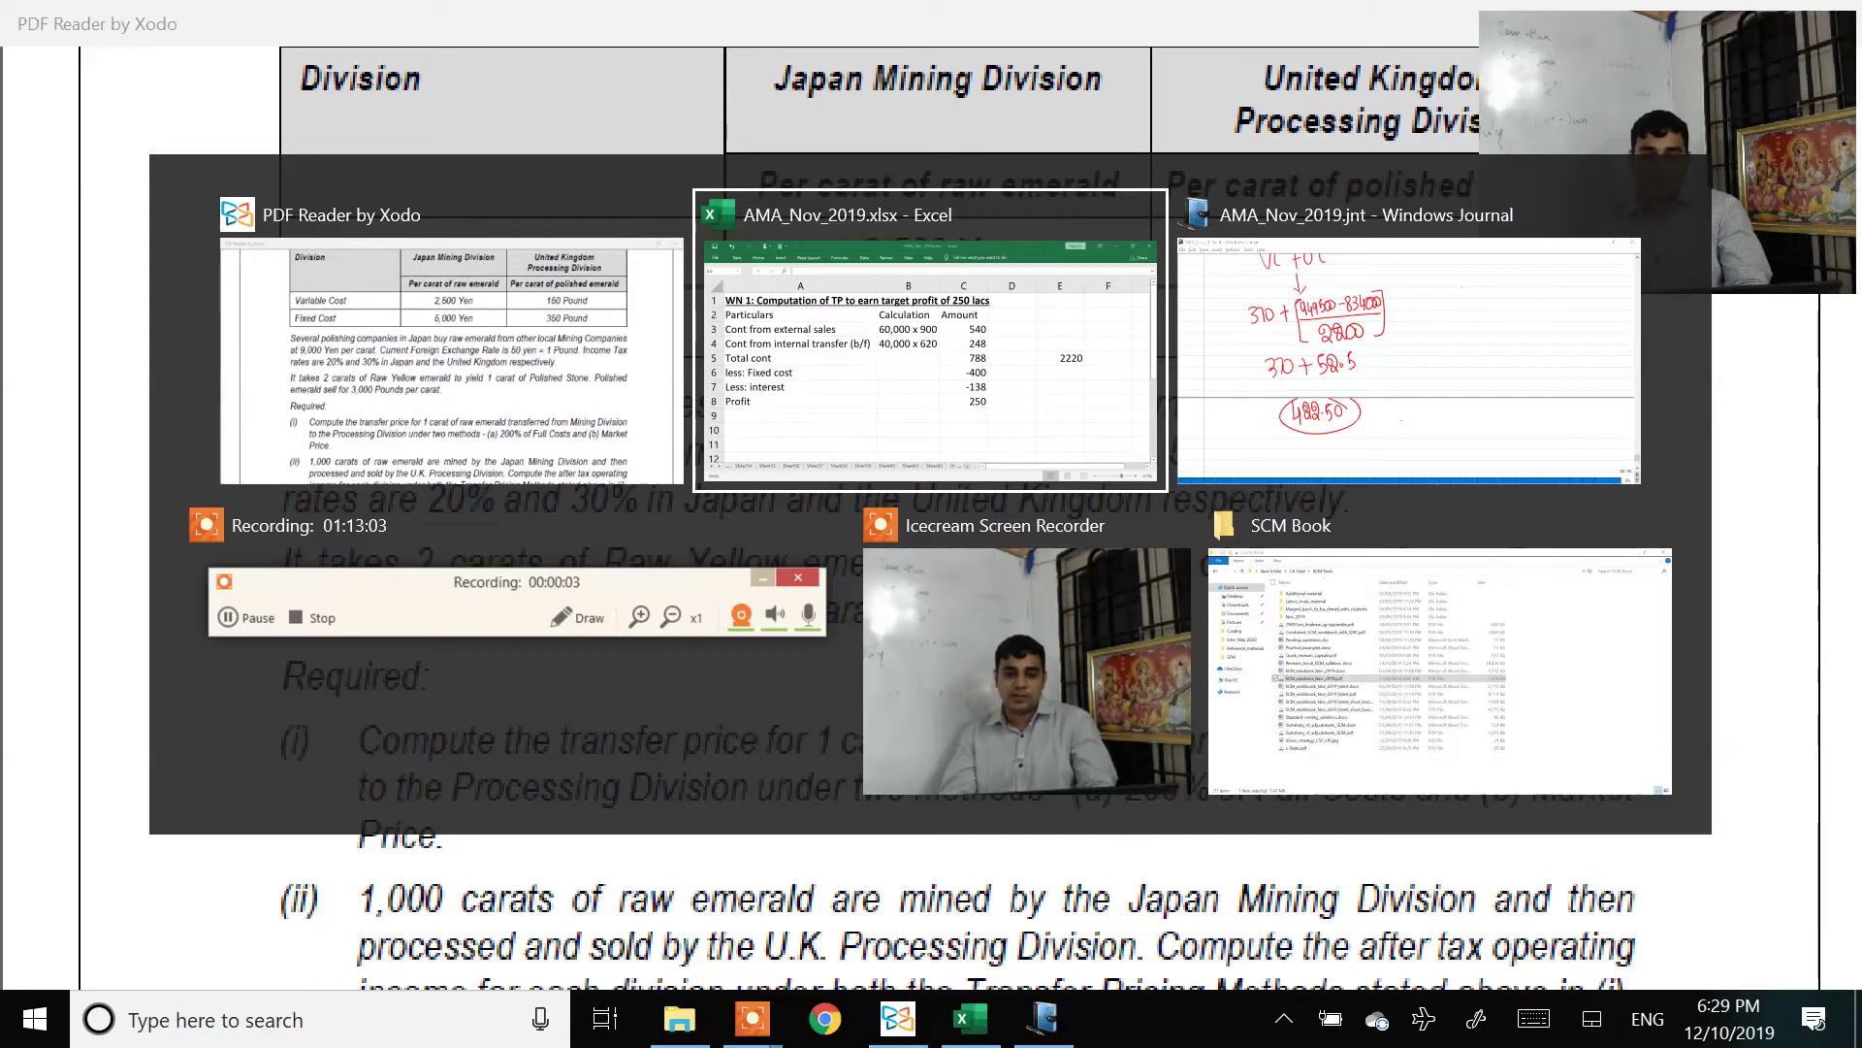
key("Down")
key("Down")
key("Down")
key("Down")
key("Down")
key("Down")
key("Down")
key("Down")
key("Down")
key("Down")
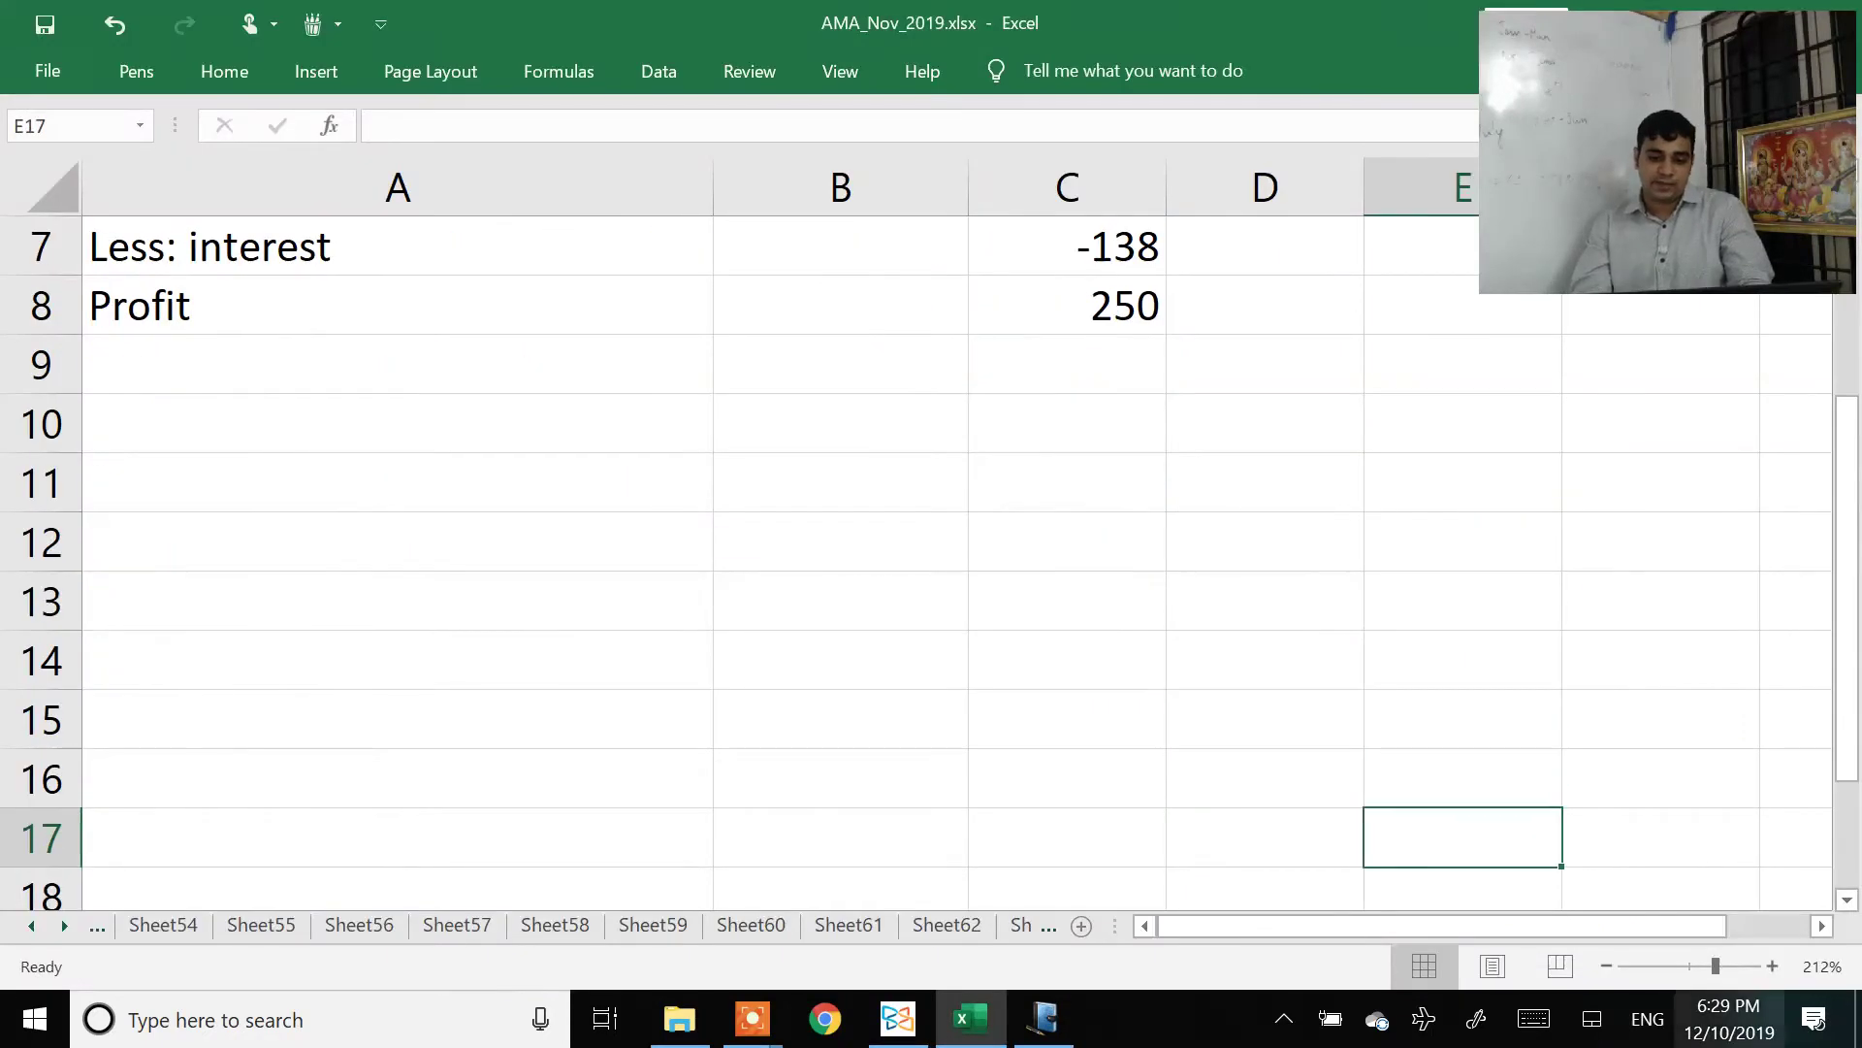
key("shift+F11")
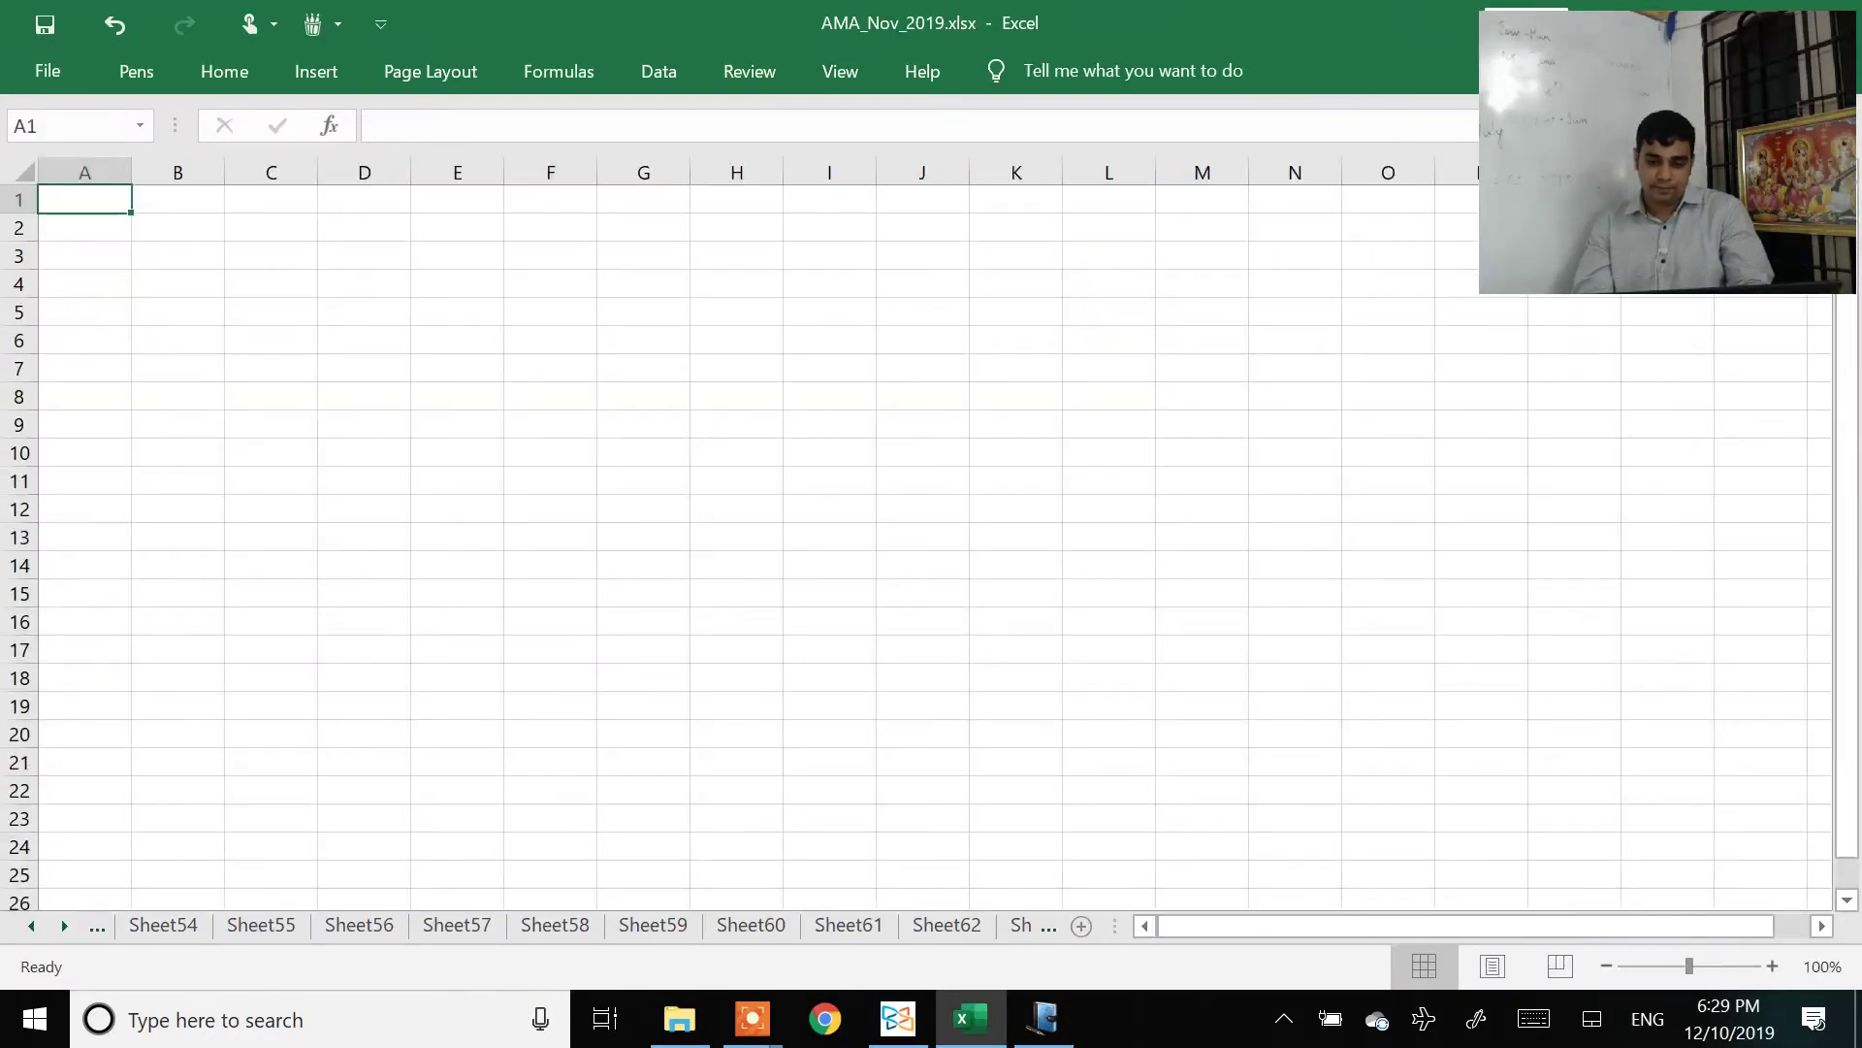
Step: Enter "Met 1 = 200% of 7,500 YEN = 15,000 YEN (or) 300 Pounds" in cell A1, checking the exchange rate in the PDF question
scroll(932, 533, "up", 5)
type("Met ")
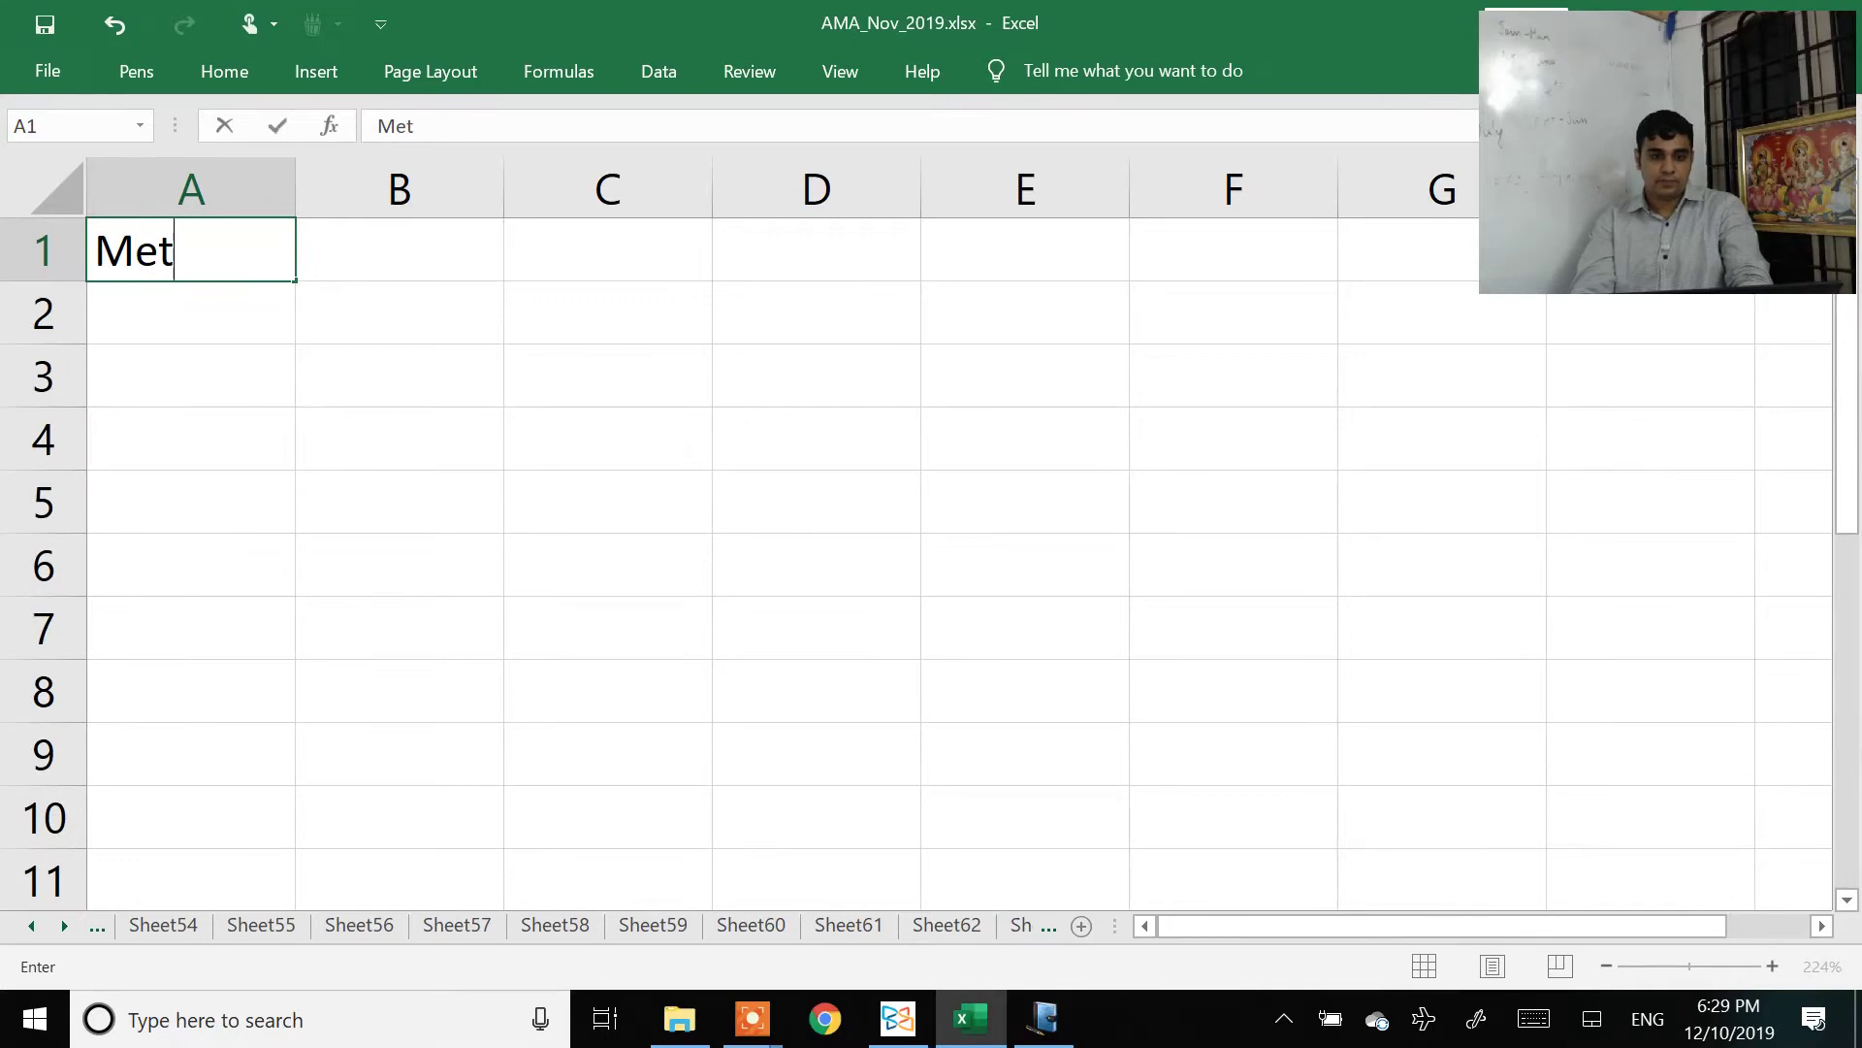
type("1 =")
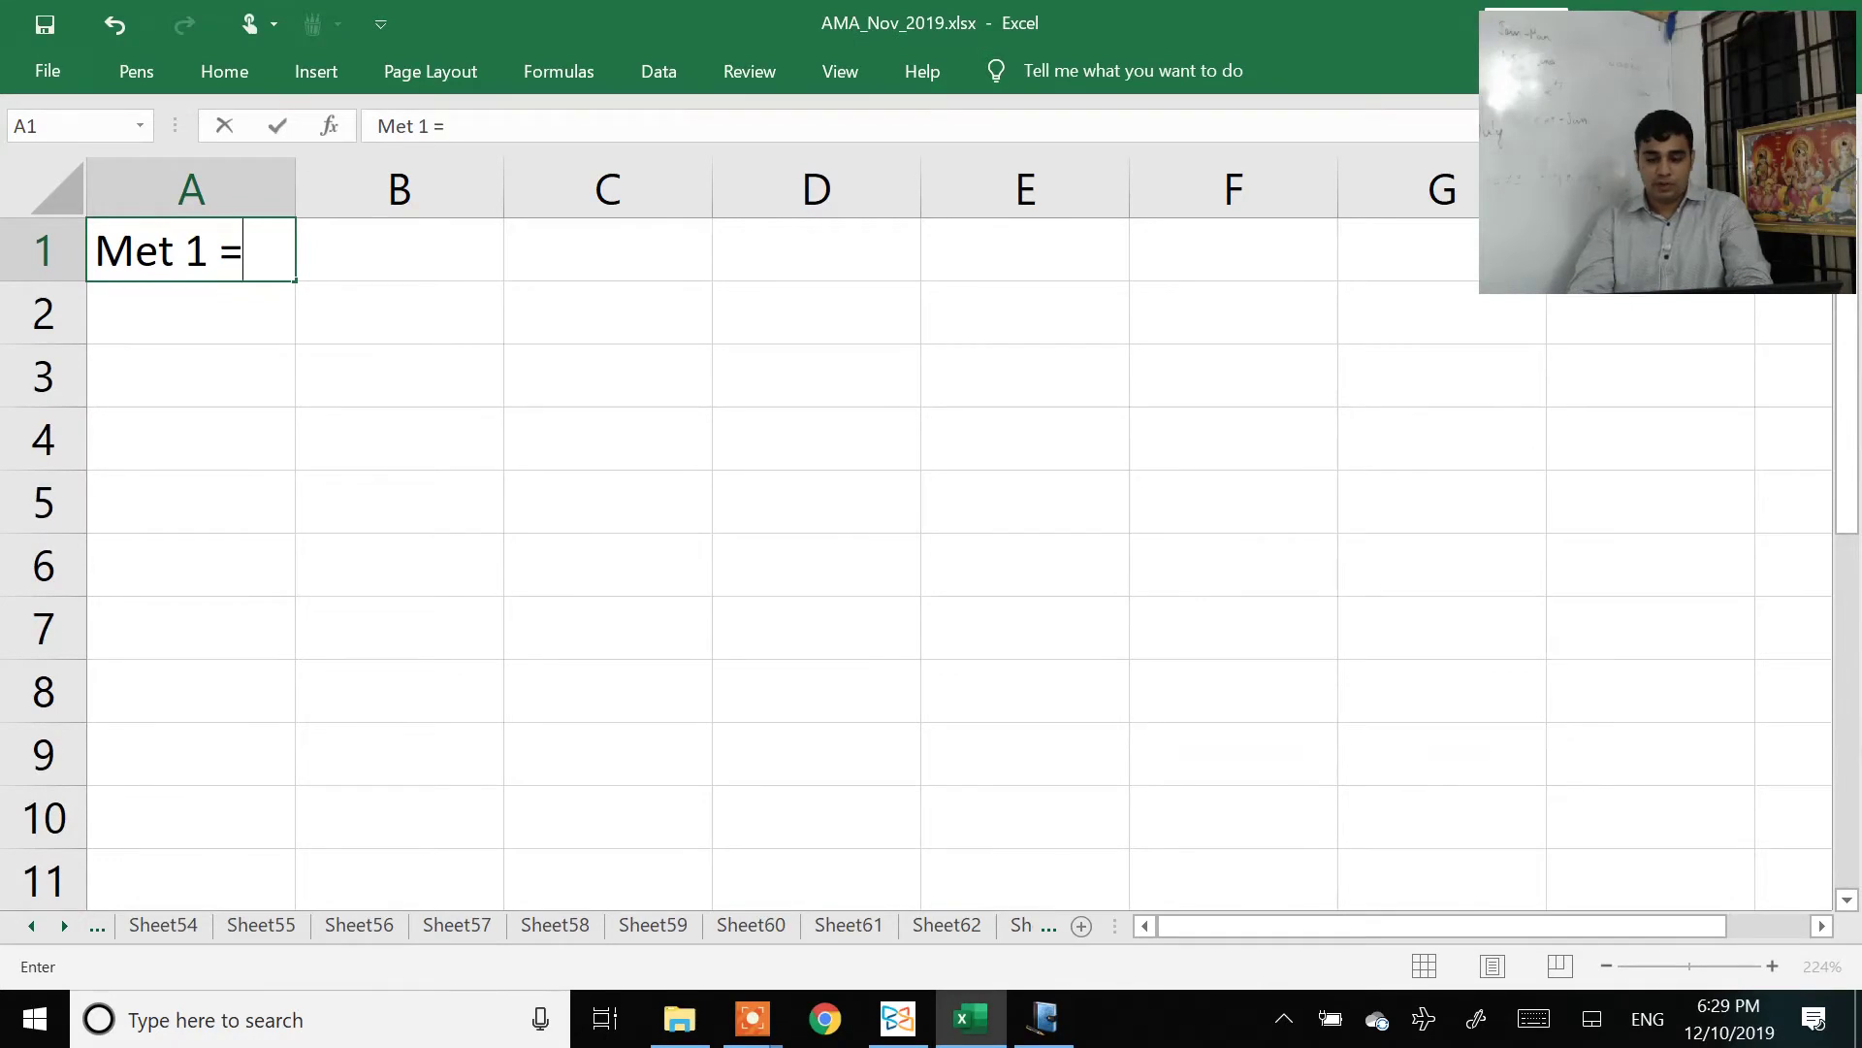
type(" 200% of 7,5")
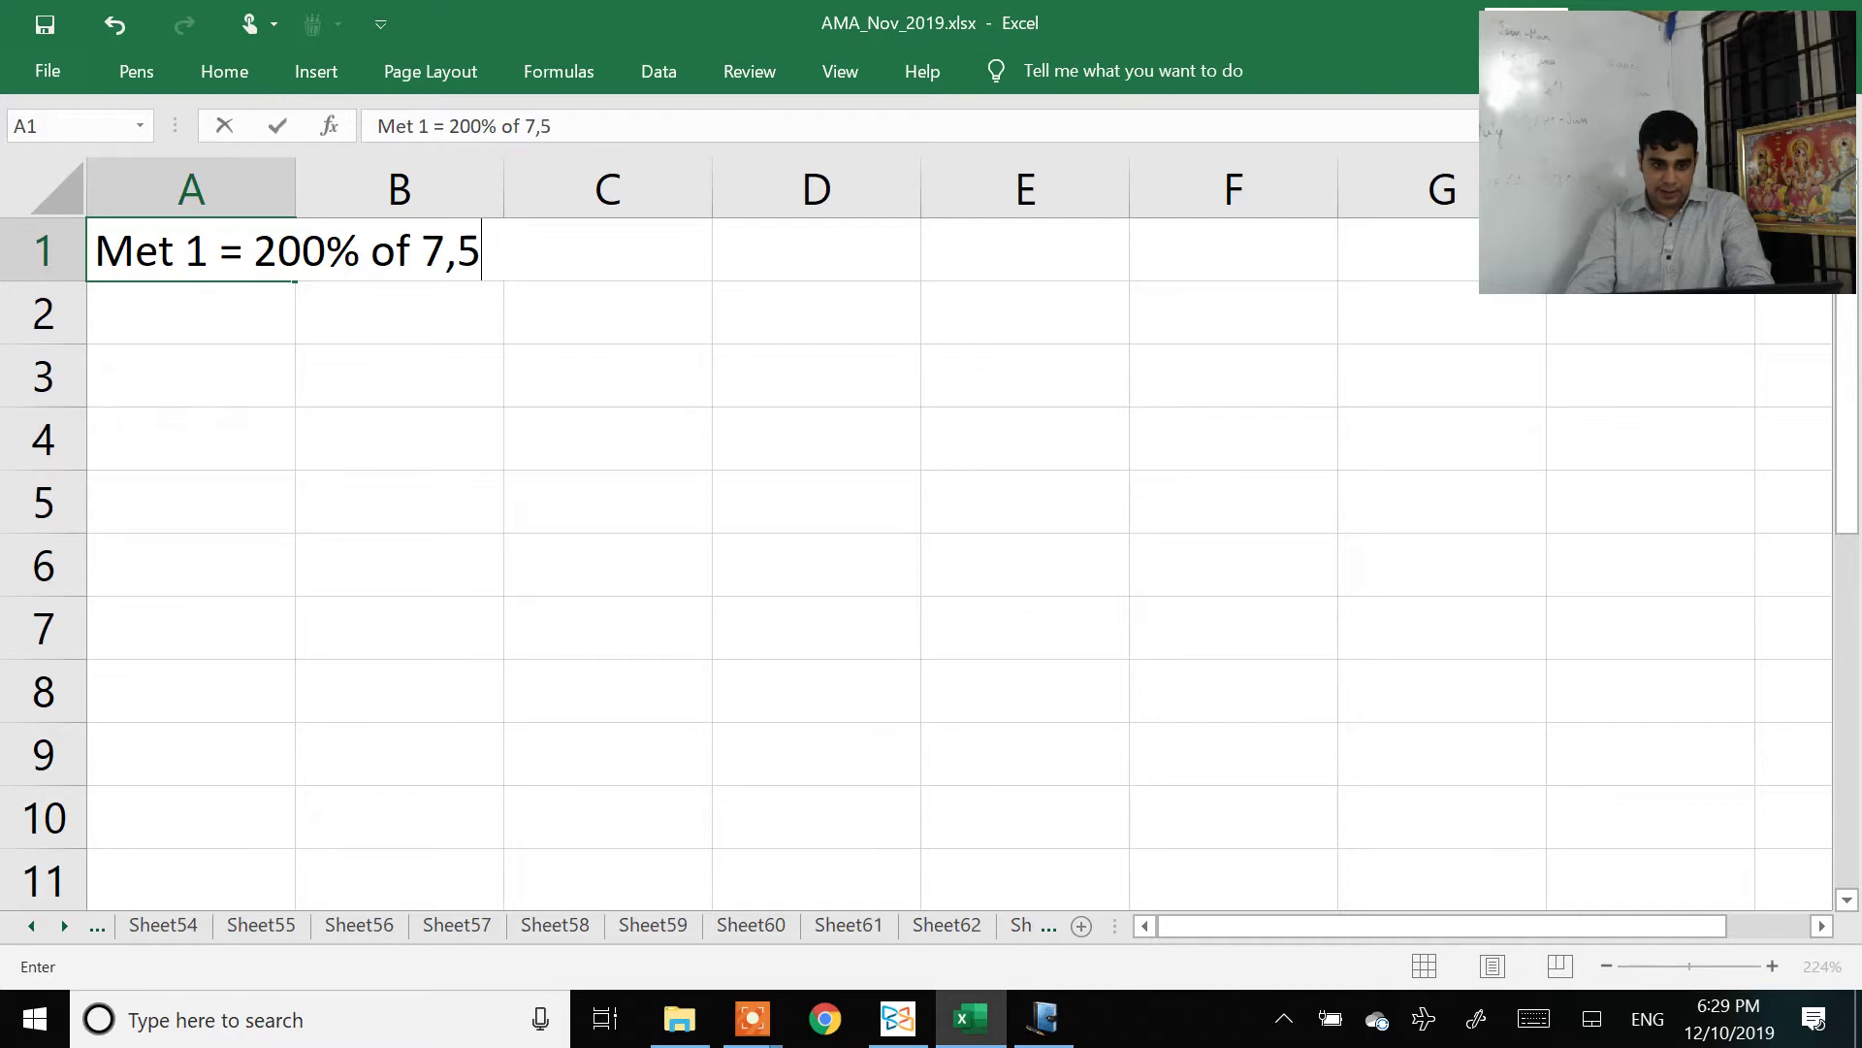
type("00 YEN = 15,000 ")
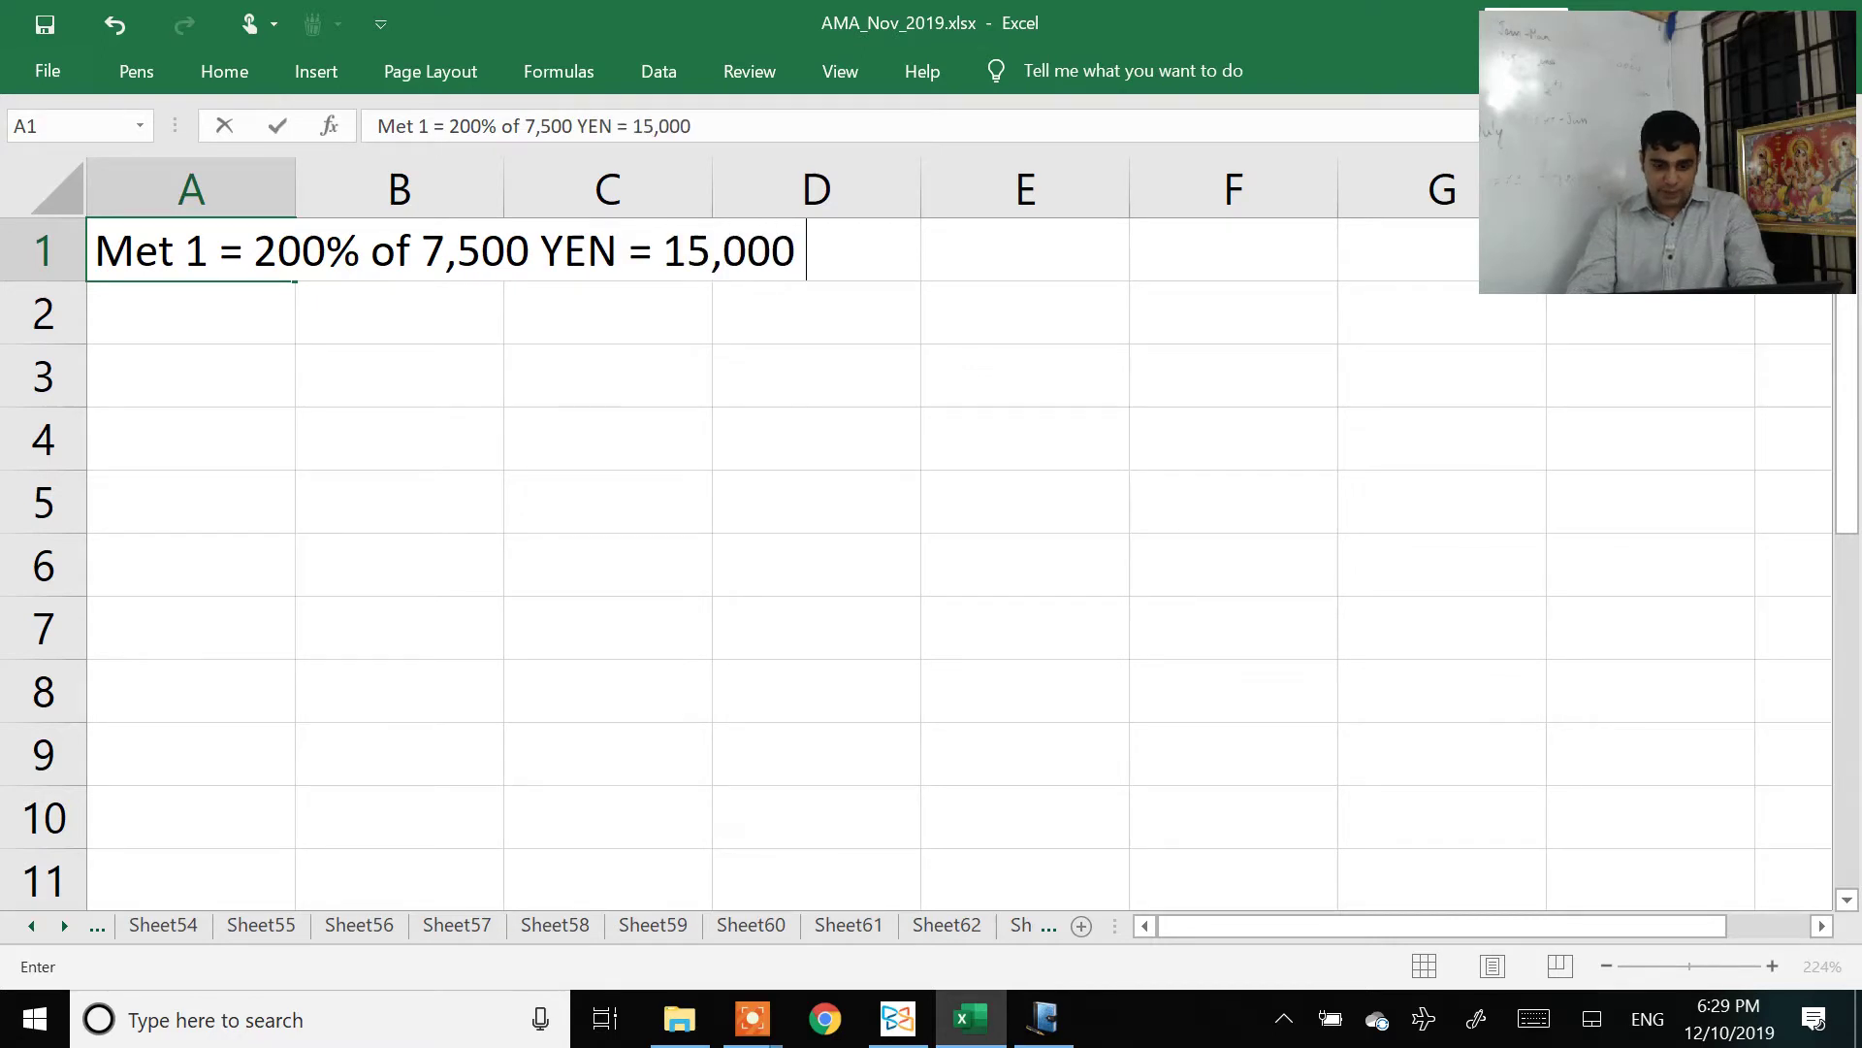
type("YEN (or)")
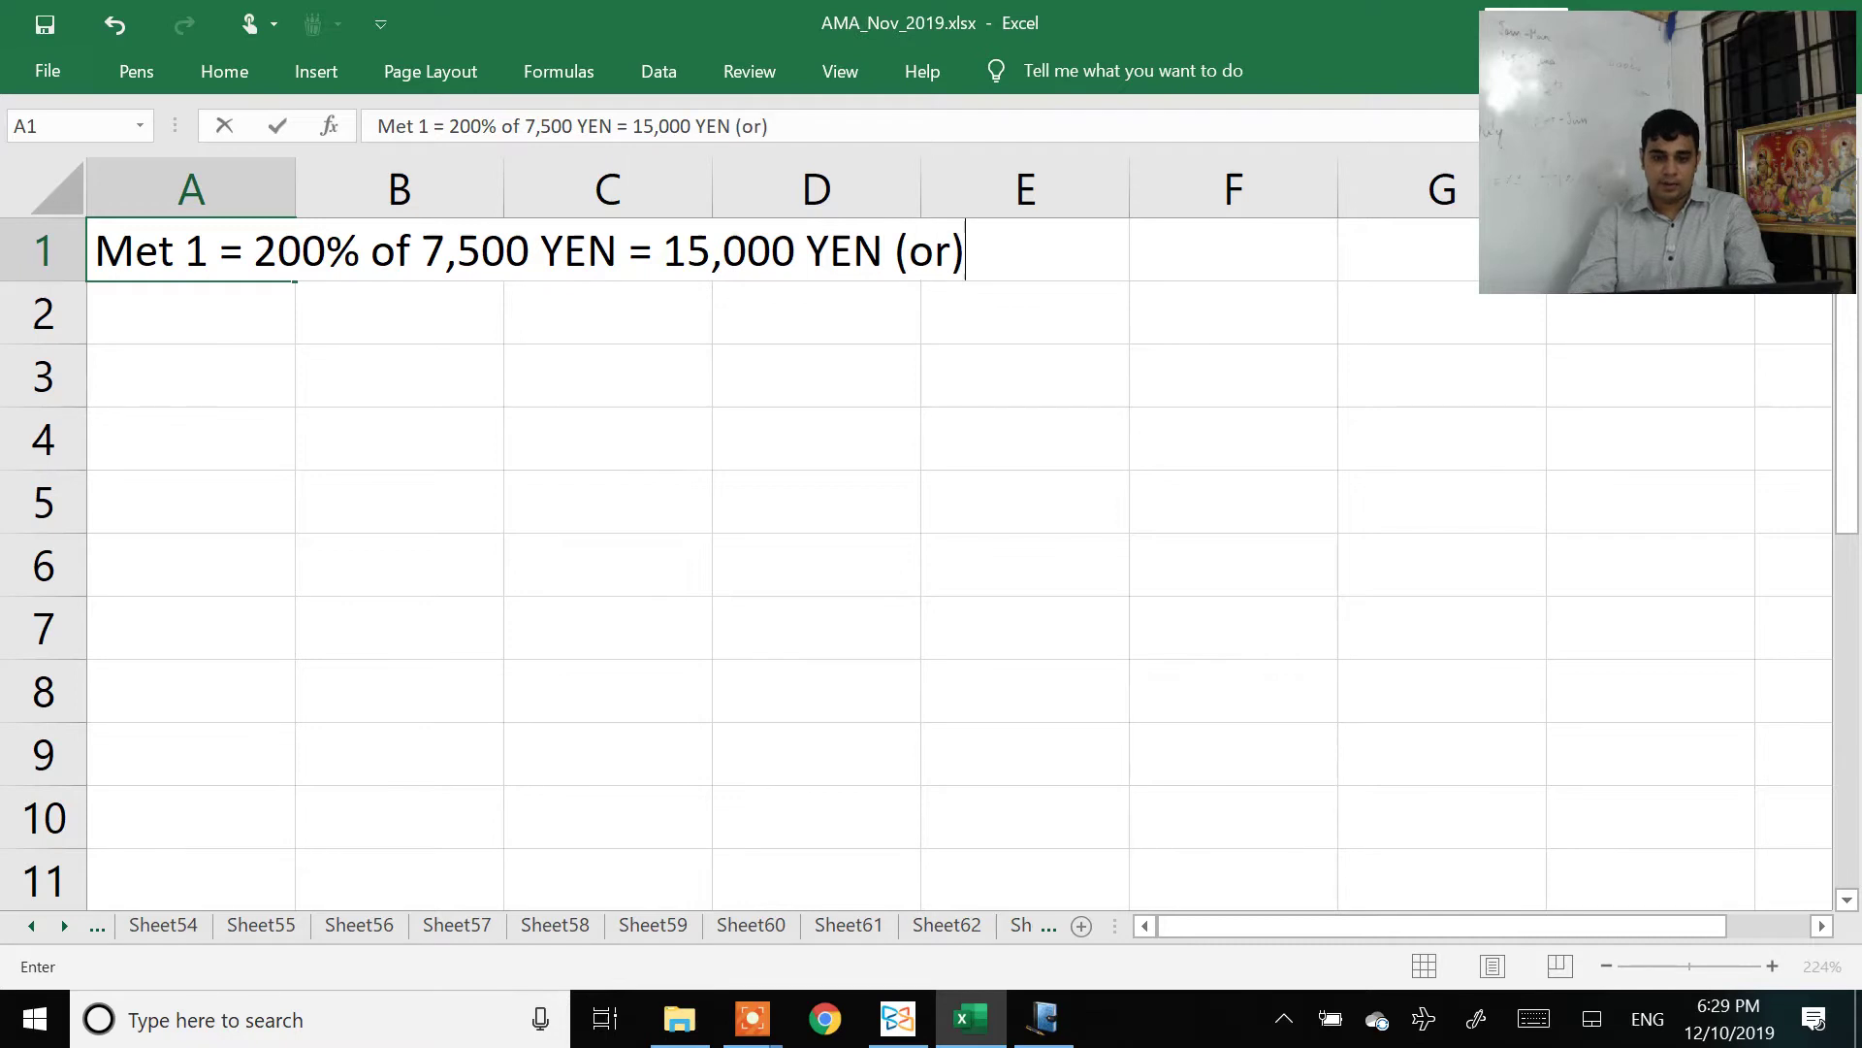
key("alt+Tab")
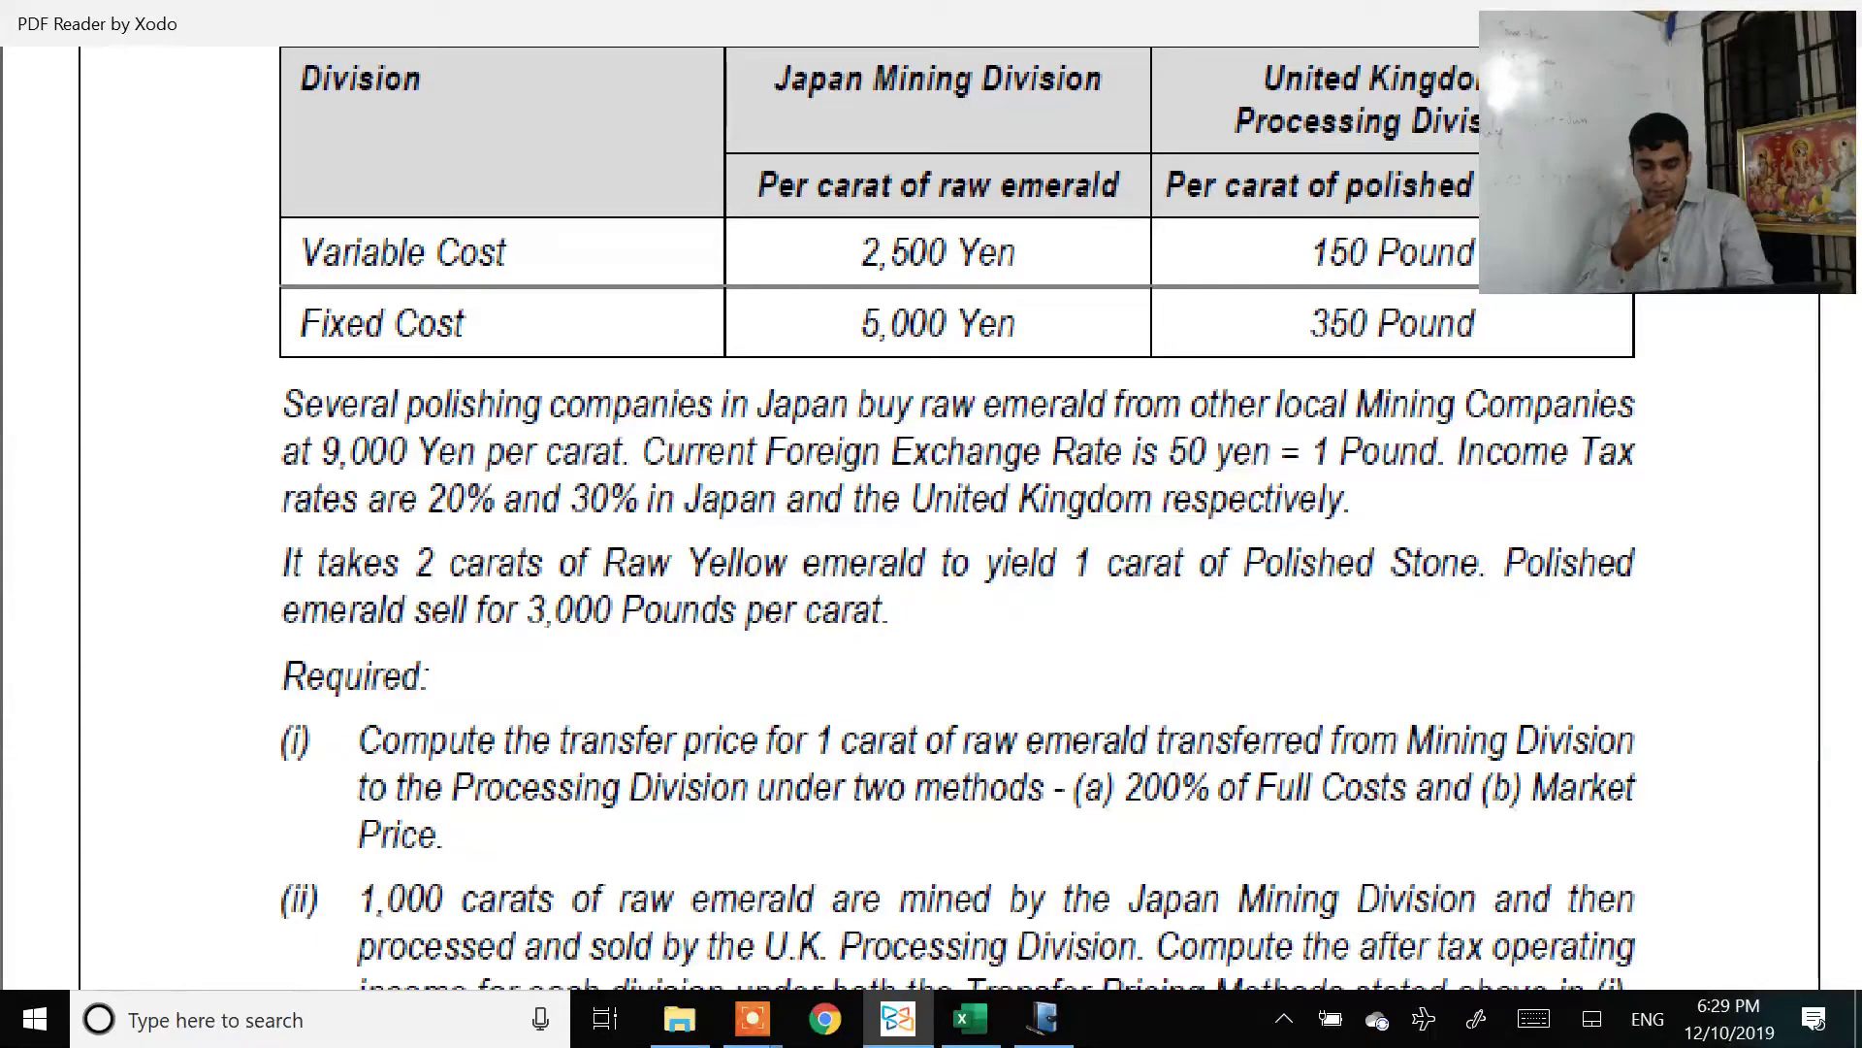
key("alt+Tab")
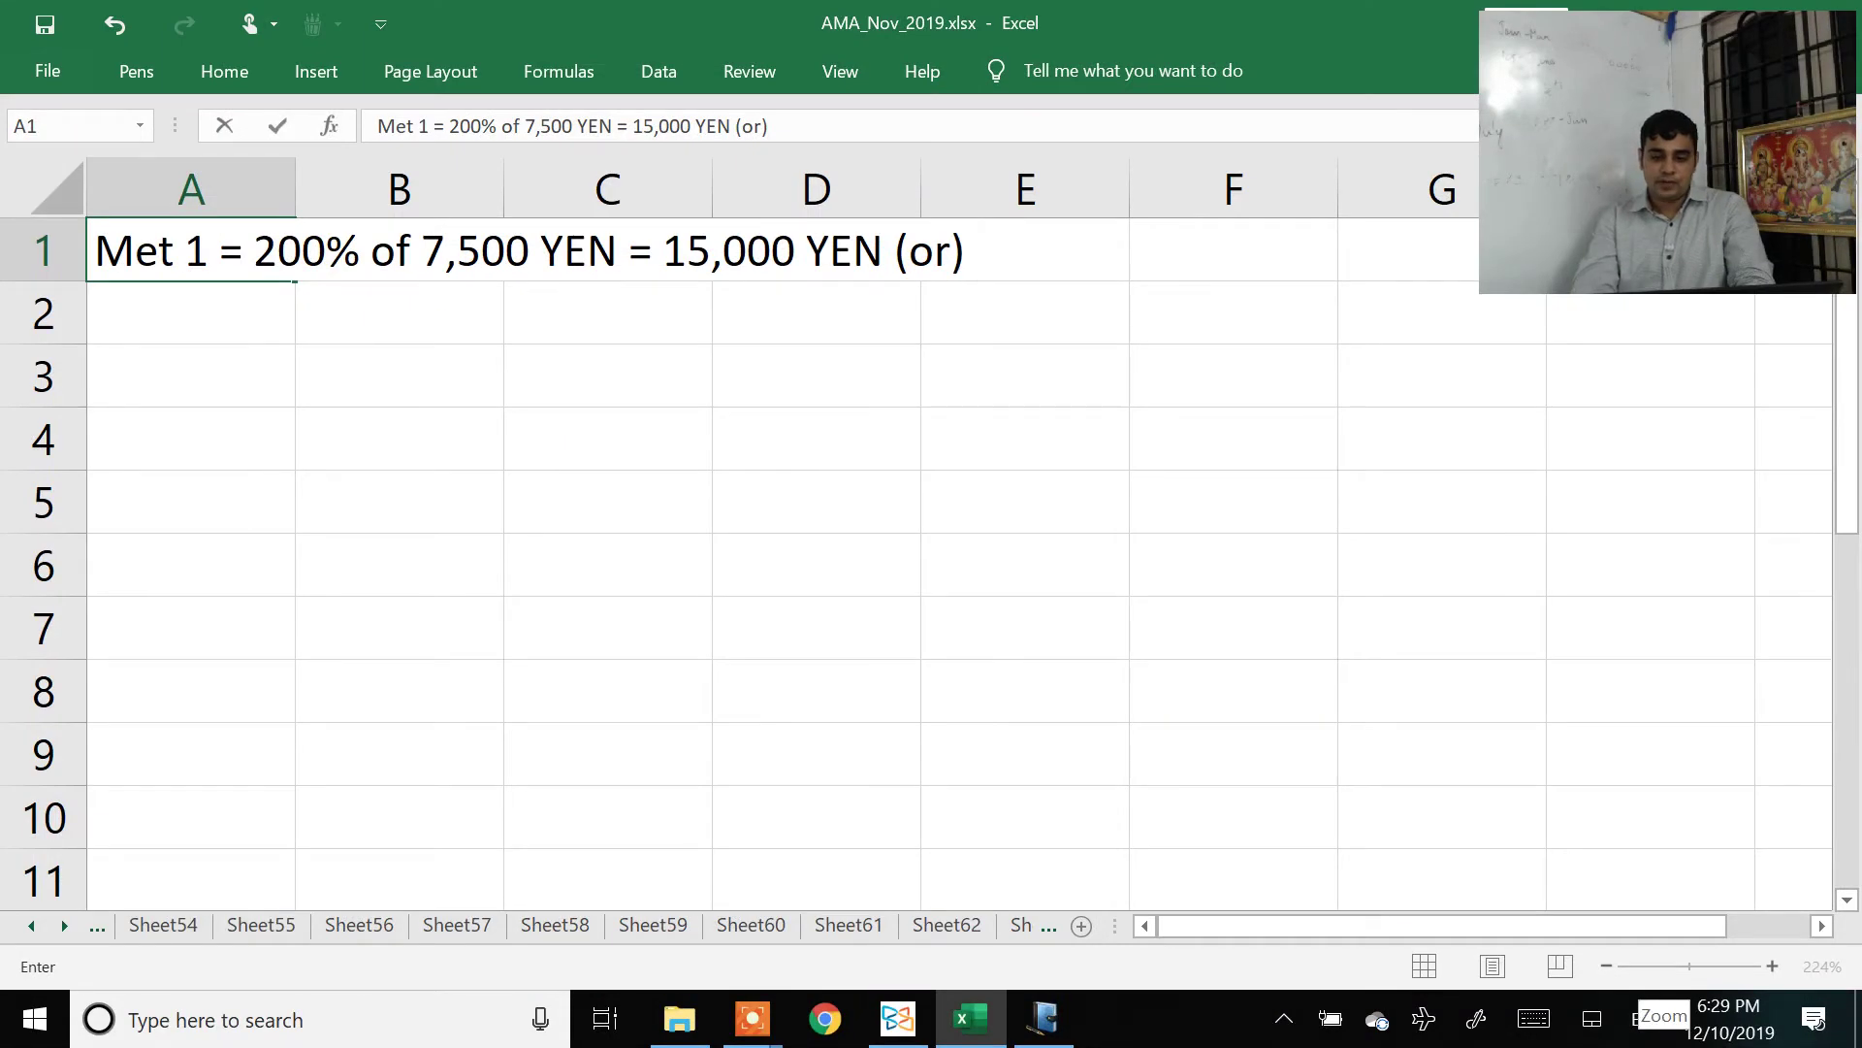
type("300")
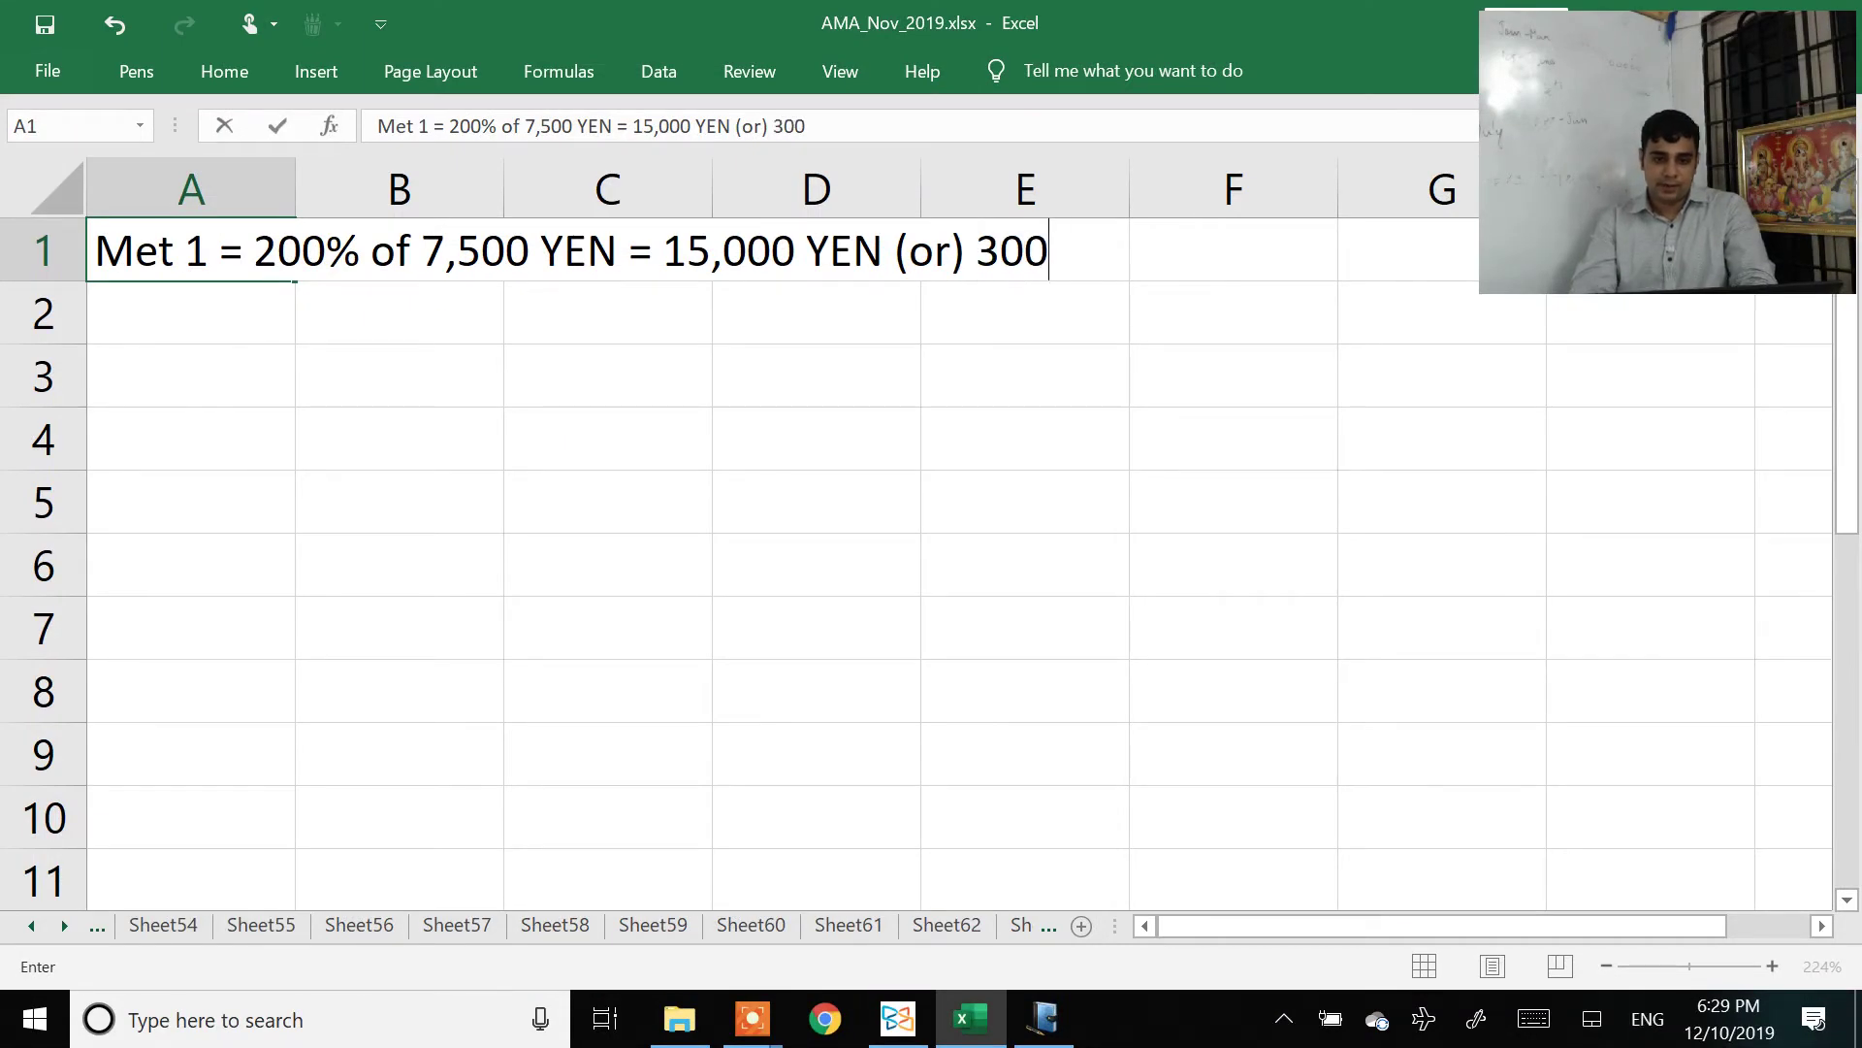
type(" Pounds")
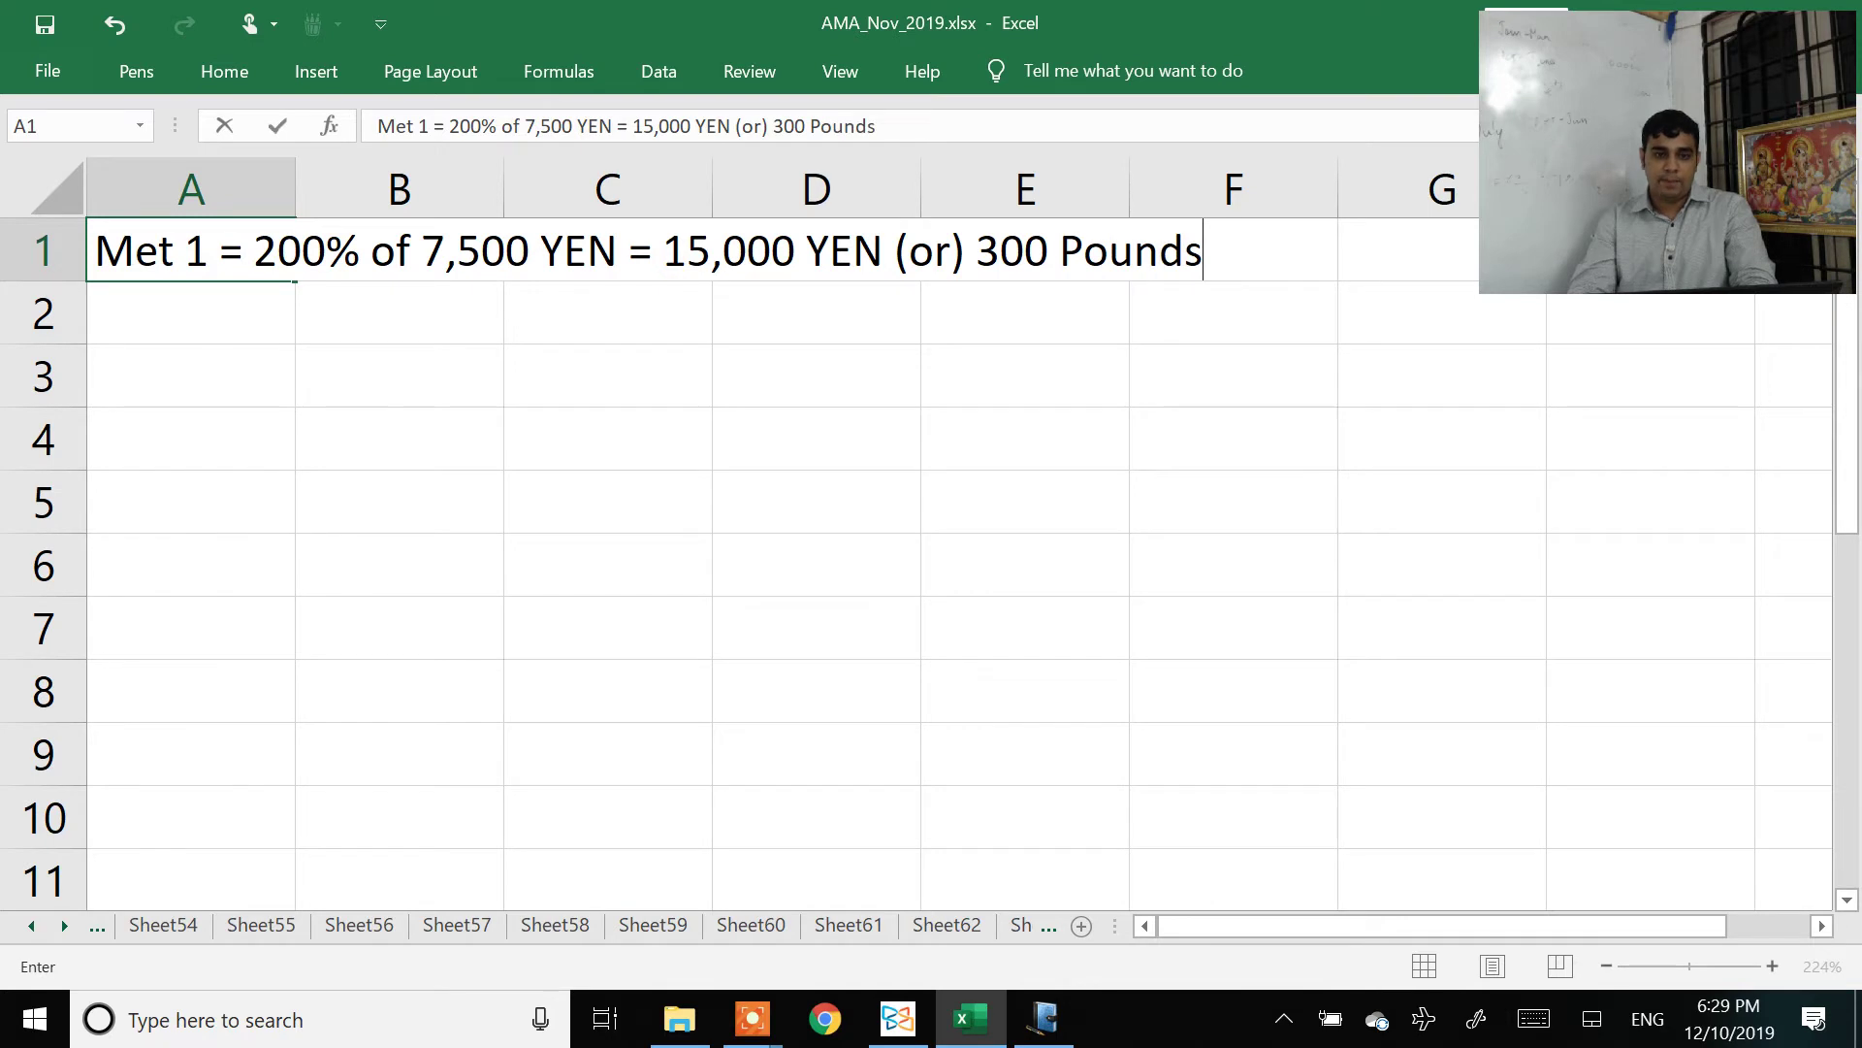
key("Return")
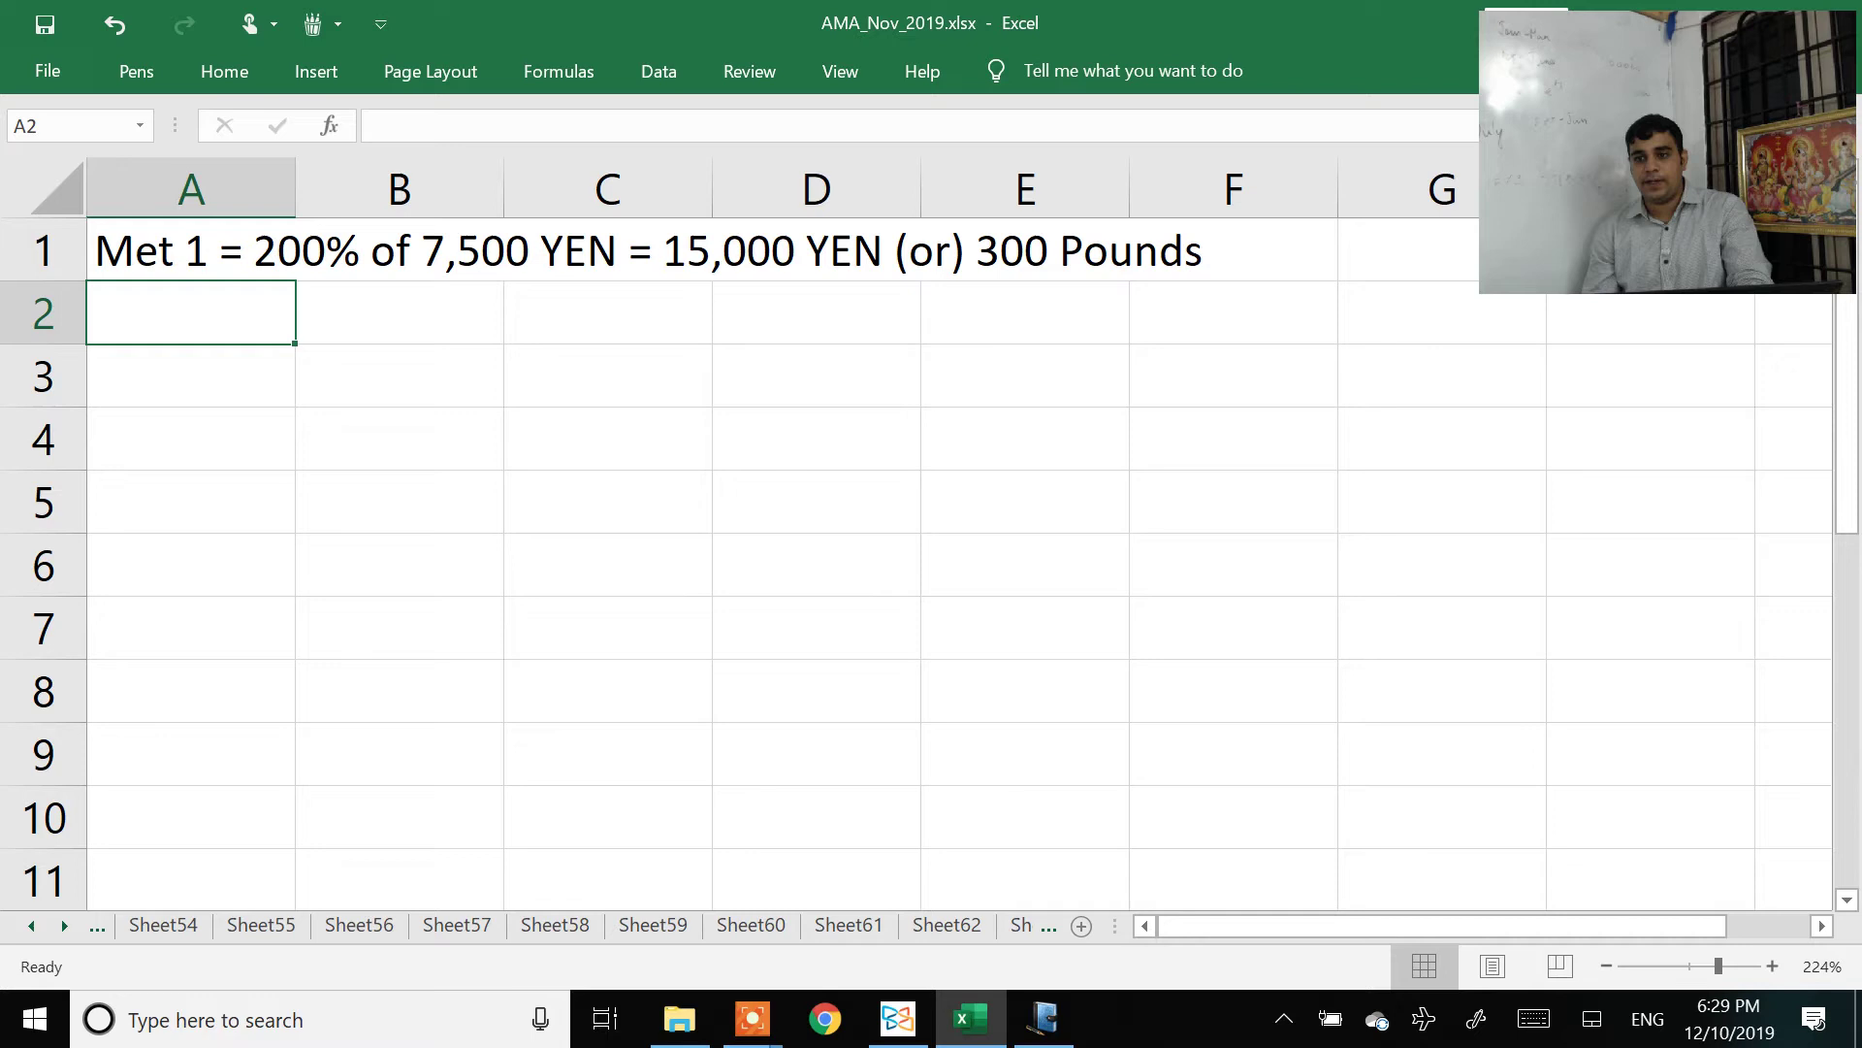
Step: Enter "Met 2 = 9,000 YEN (or) 180 pounds" in cell A2, checking the market price in the PDF question
type("Met")
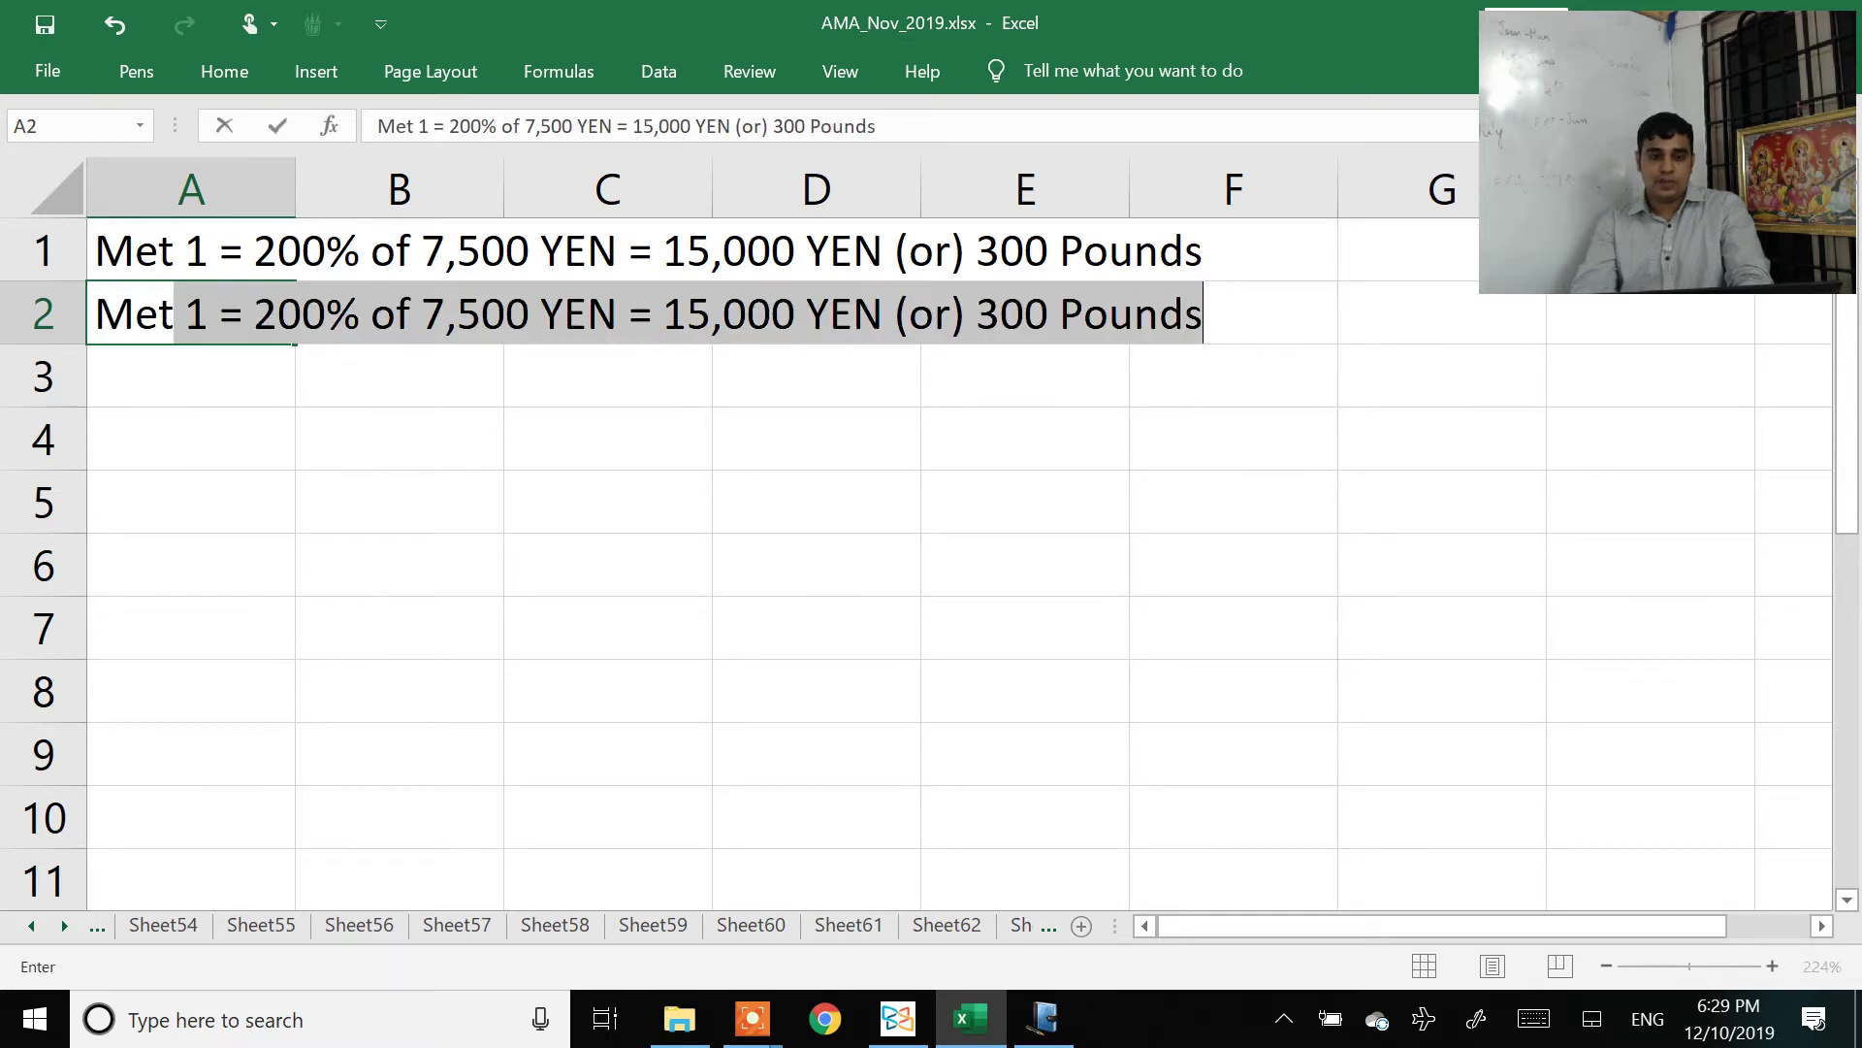
type(" 2 =")
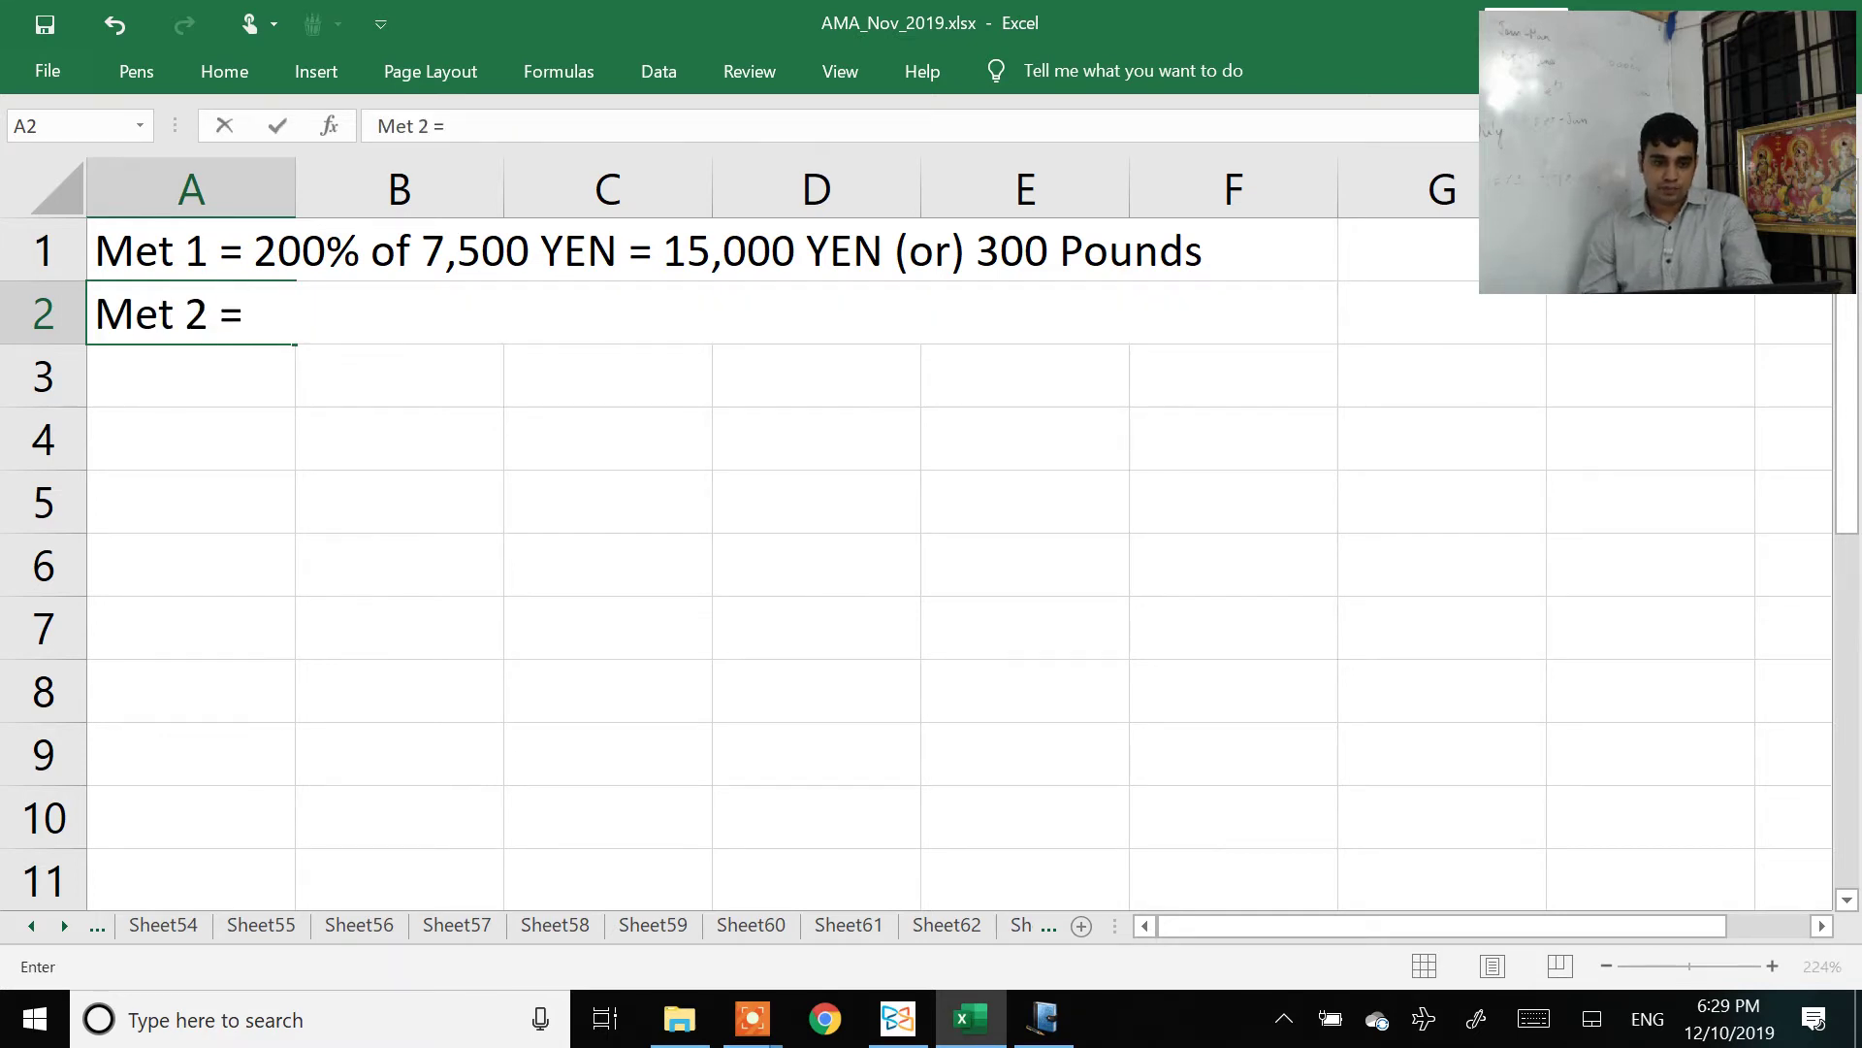
key("alt+Tab")
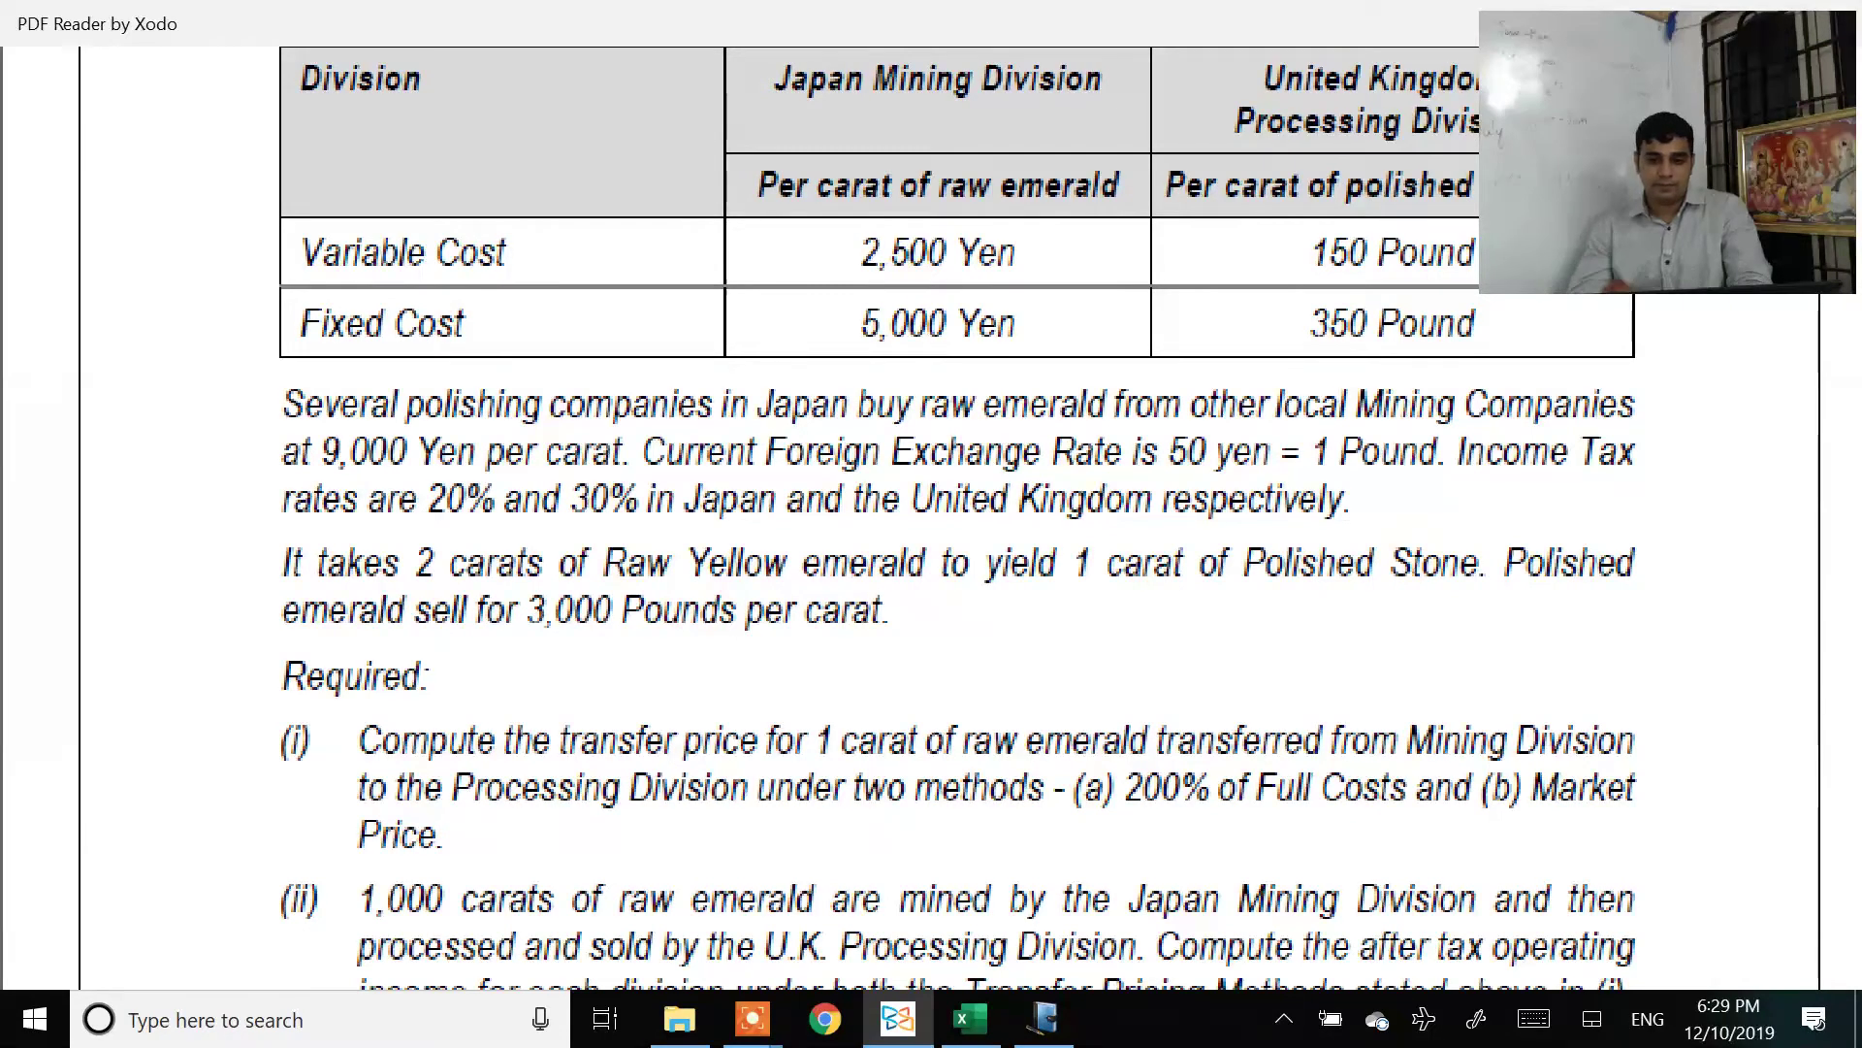
scroll(931, 518, "up", 2)
key("alt+Tab")
type("9,000 ")
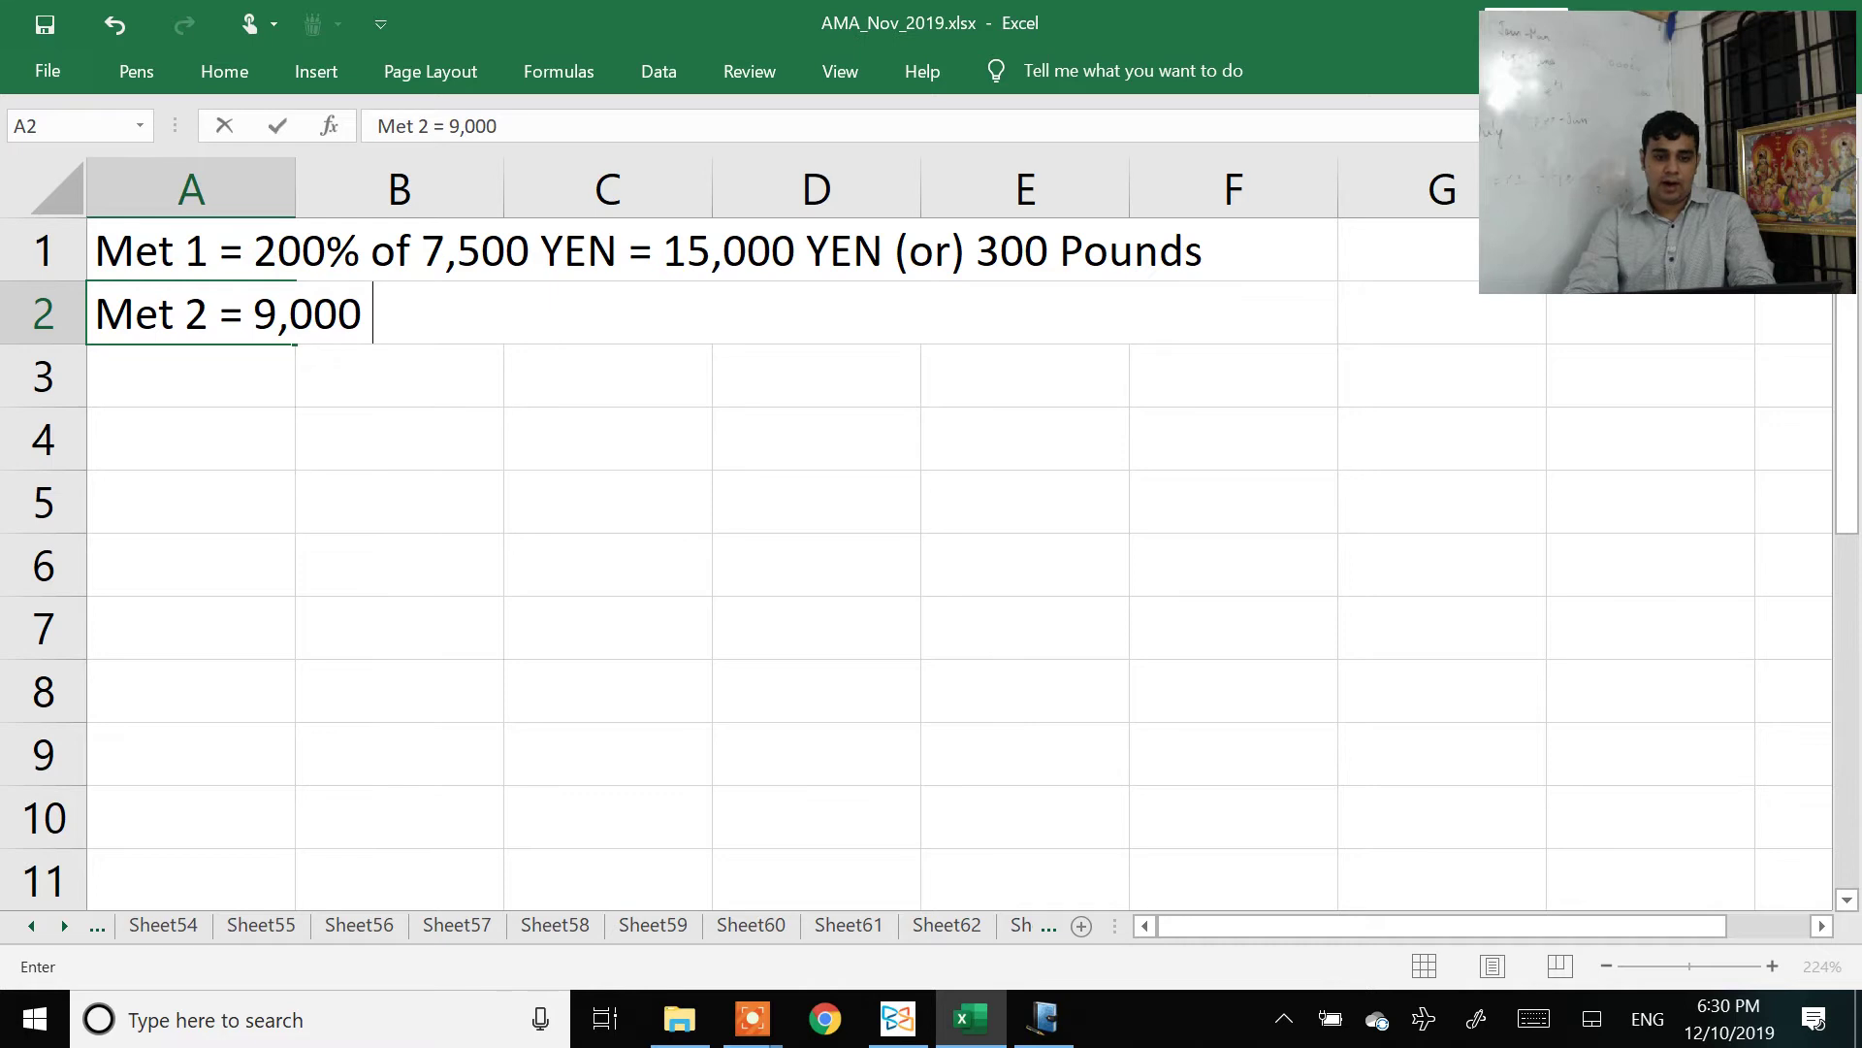
type("YEN (or)")
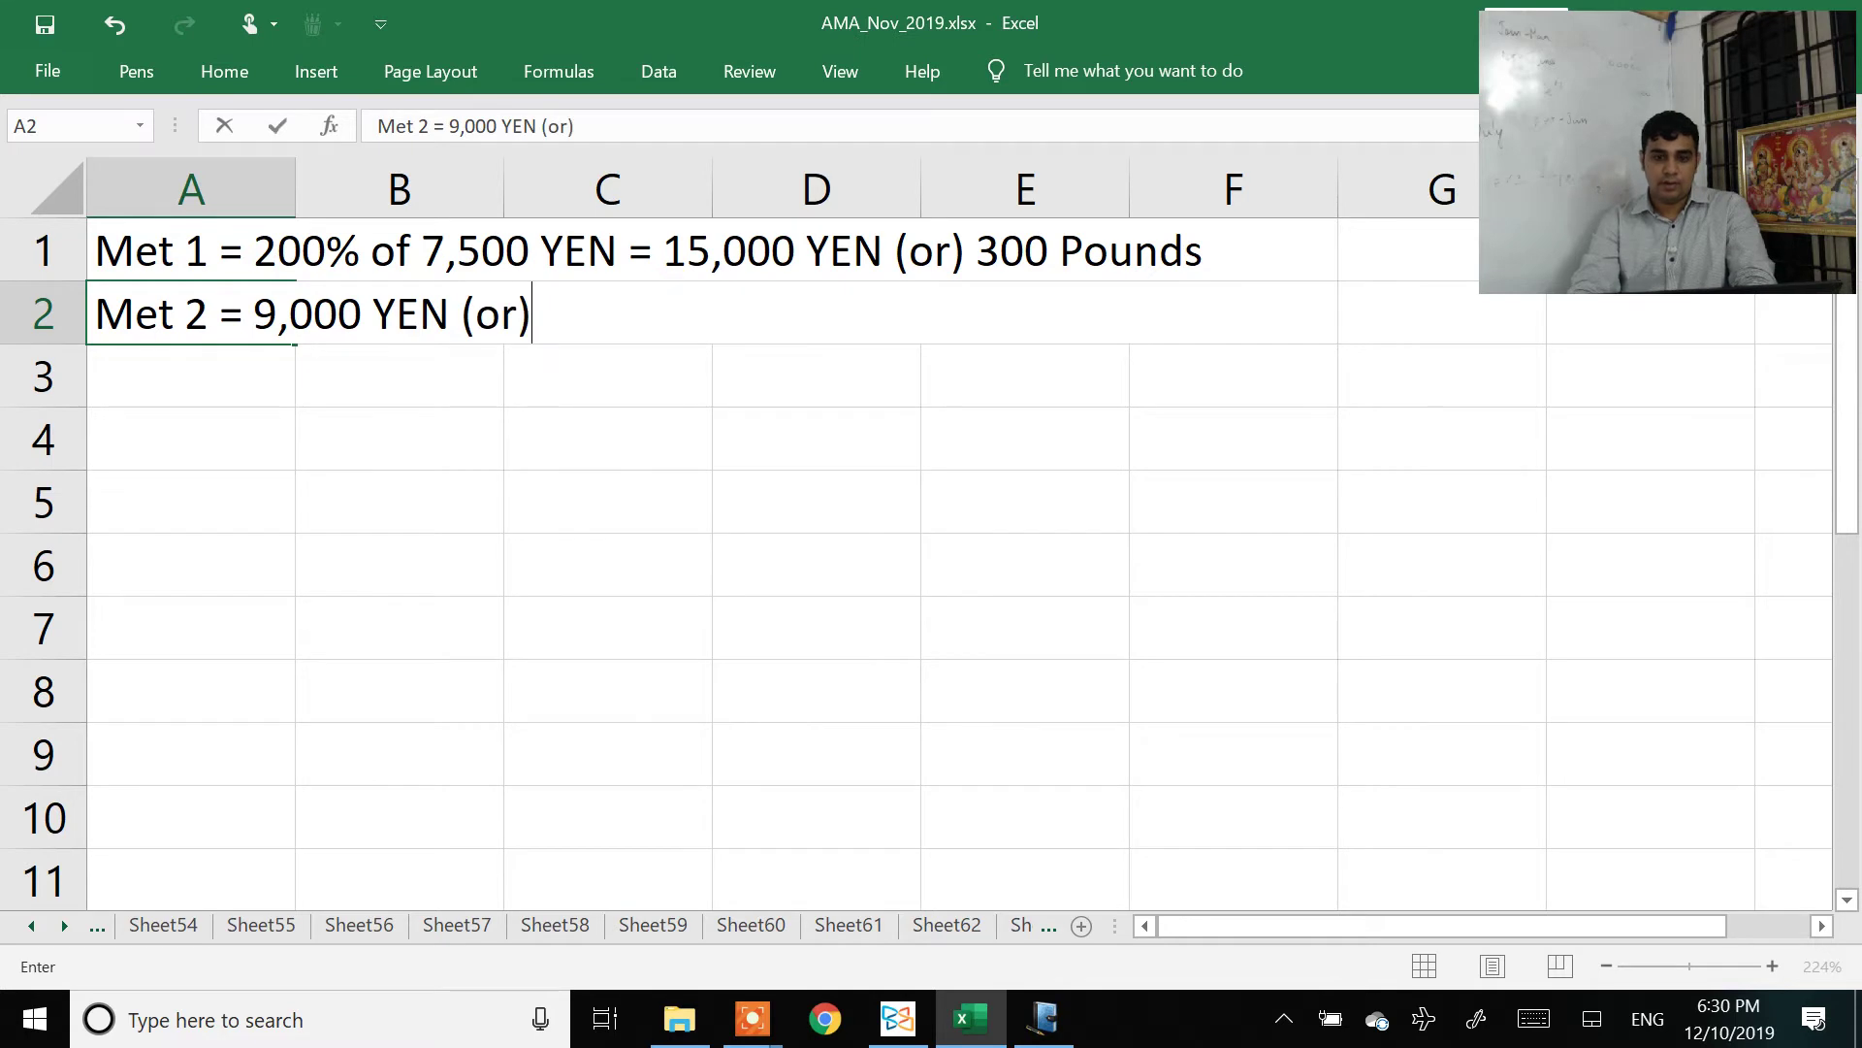
type(" 180 pounds")
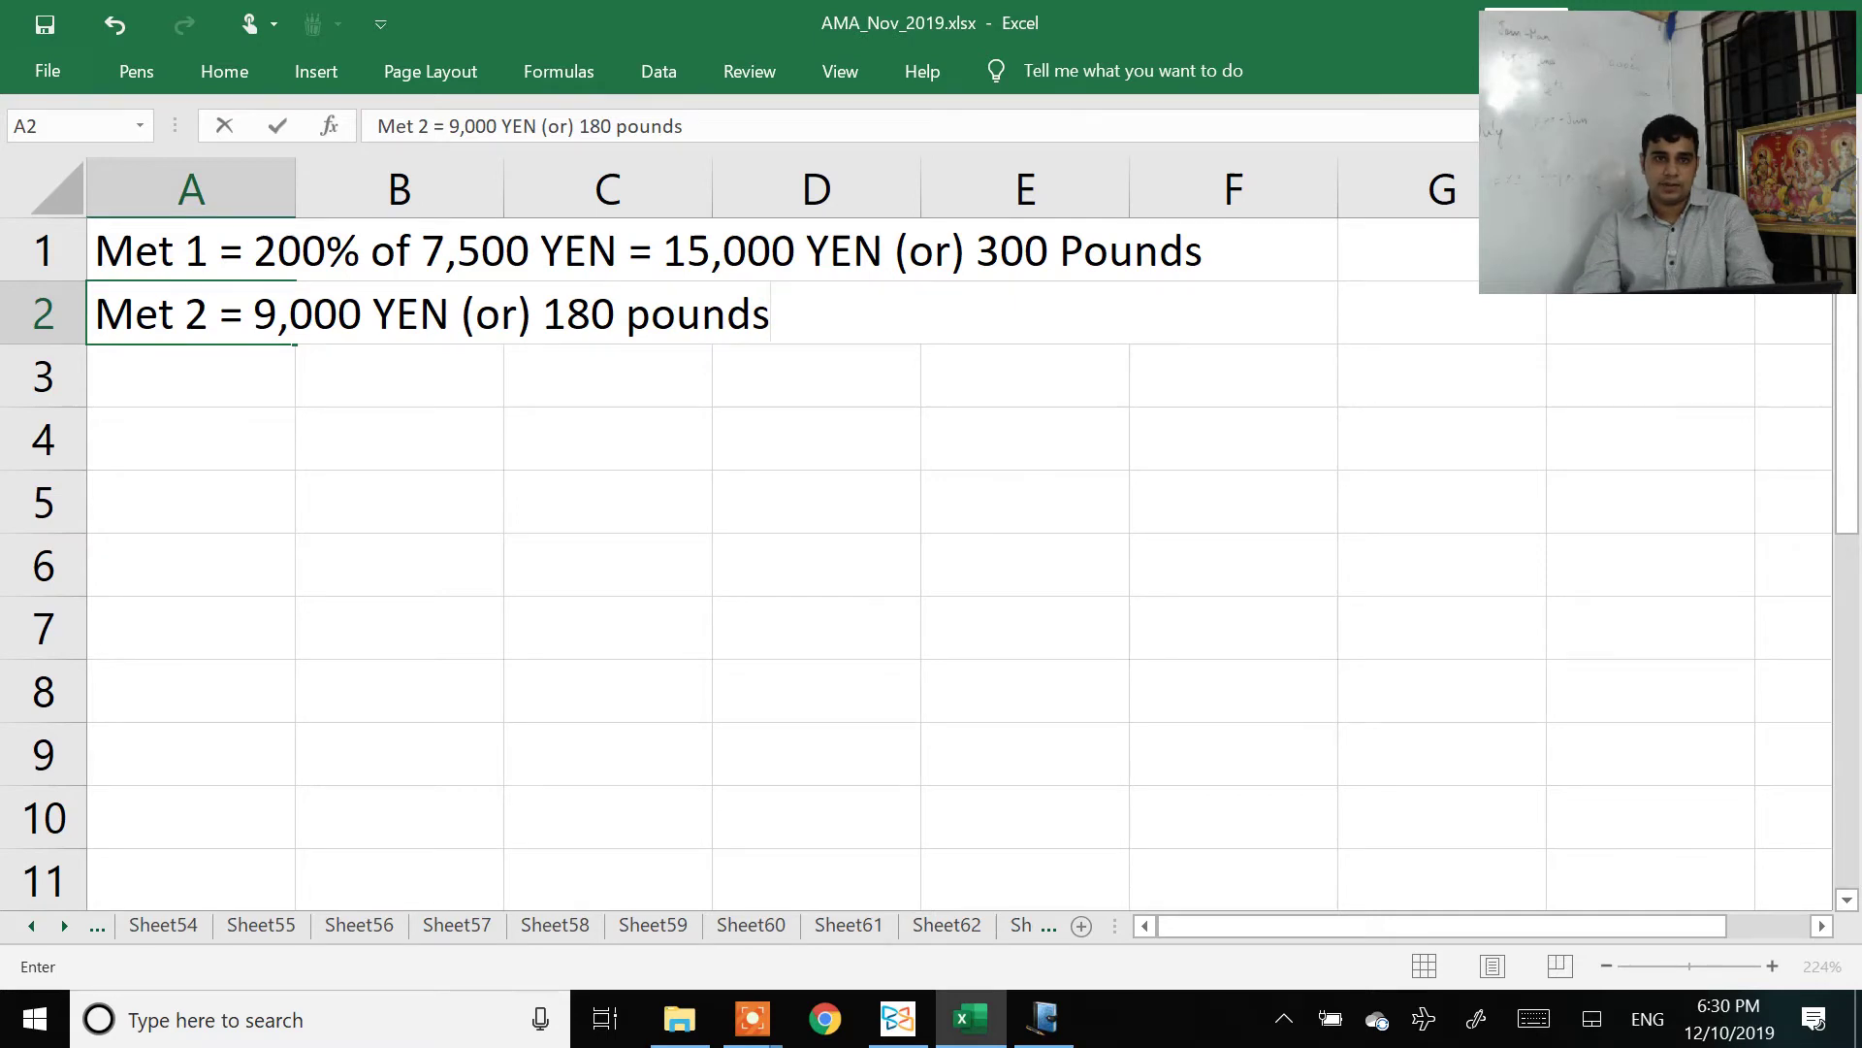
Step: Commit the Method 2 note, check the question's requirements in the PDF reader, and enter the heading "Particulars" in cell A4 of the workbook
key("Return")
key("alt+Tab")
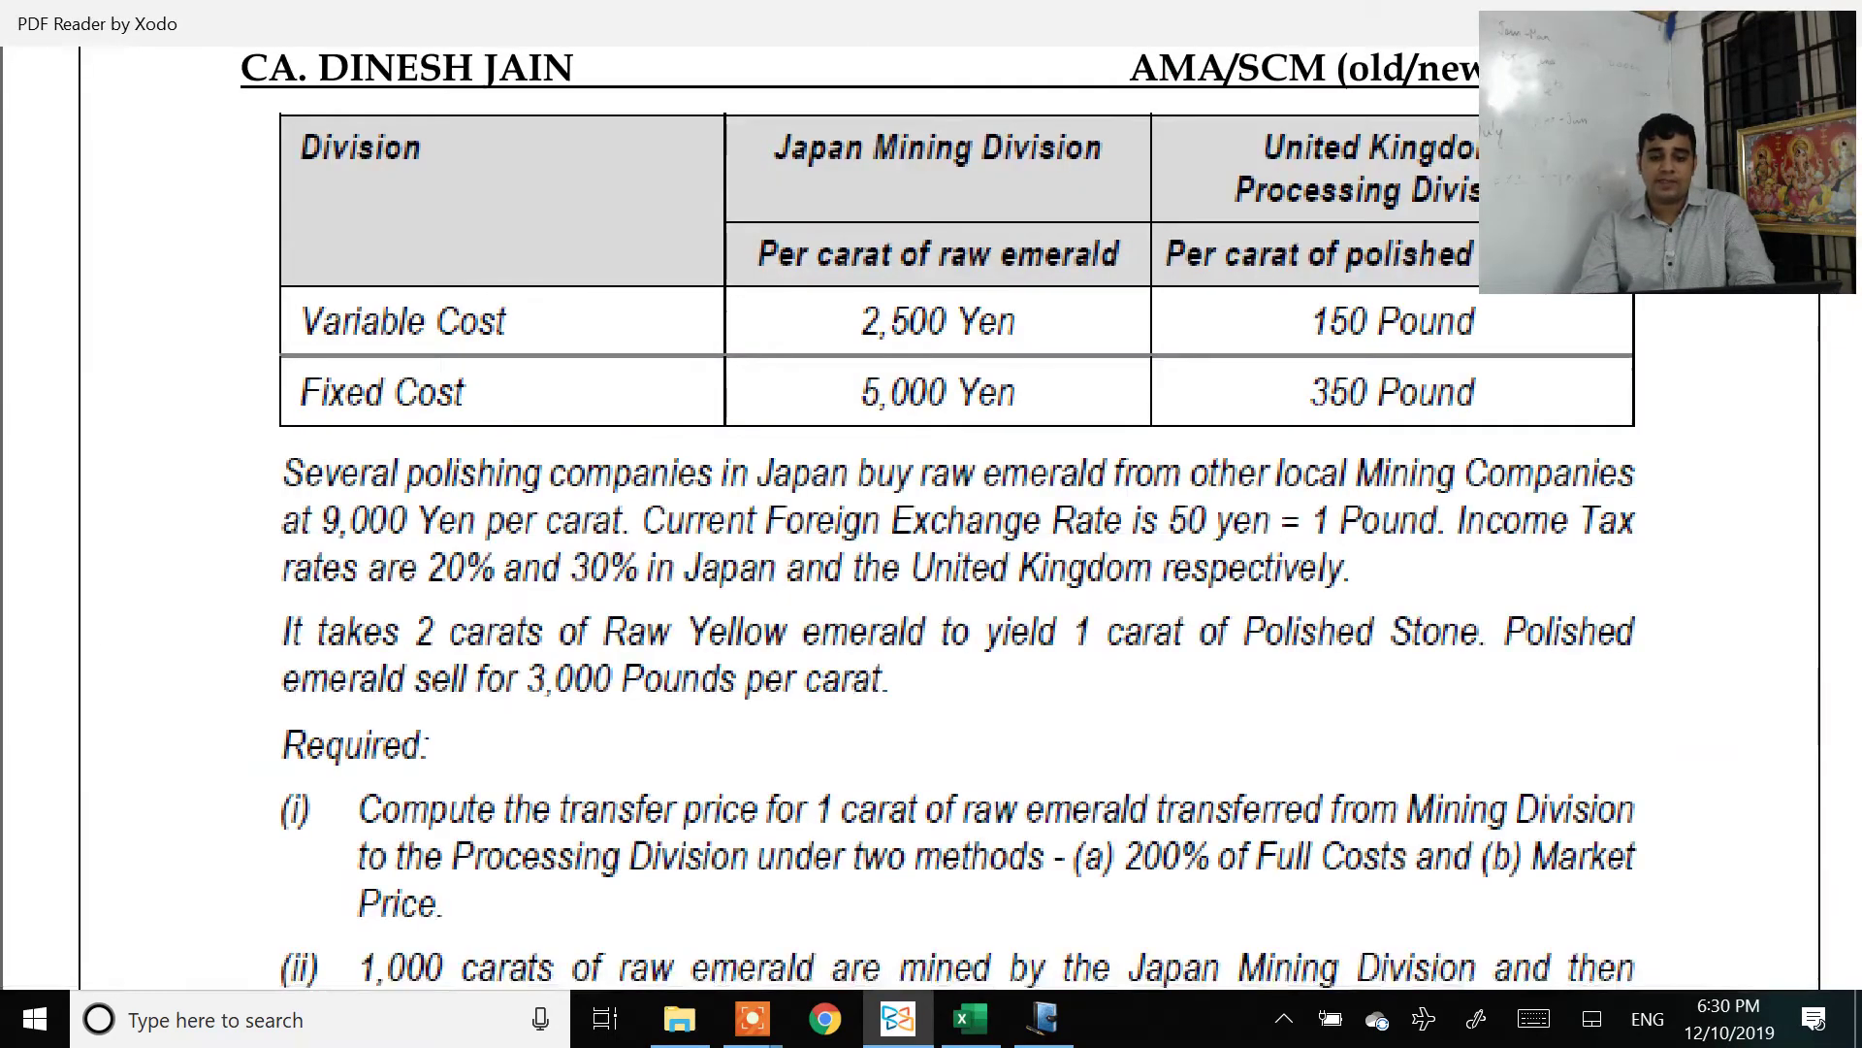
scroll(956, 514, "down", 3)
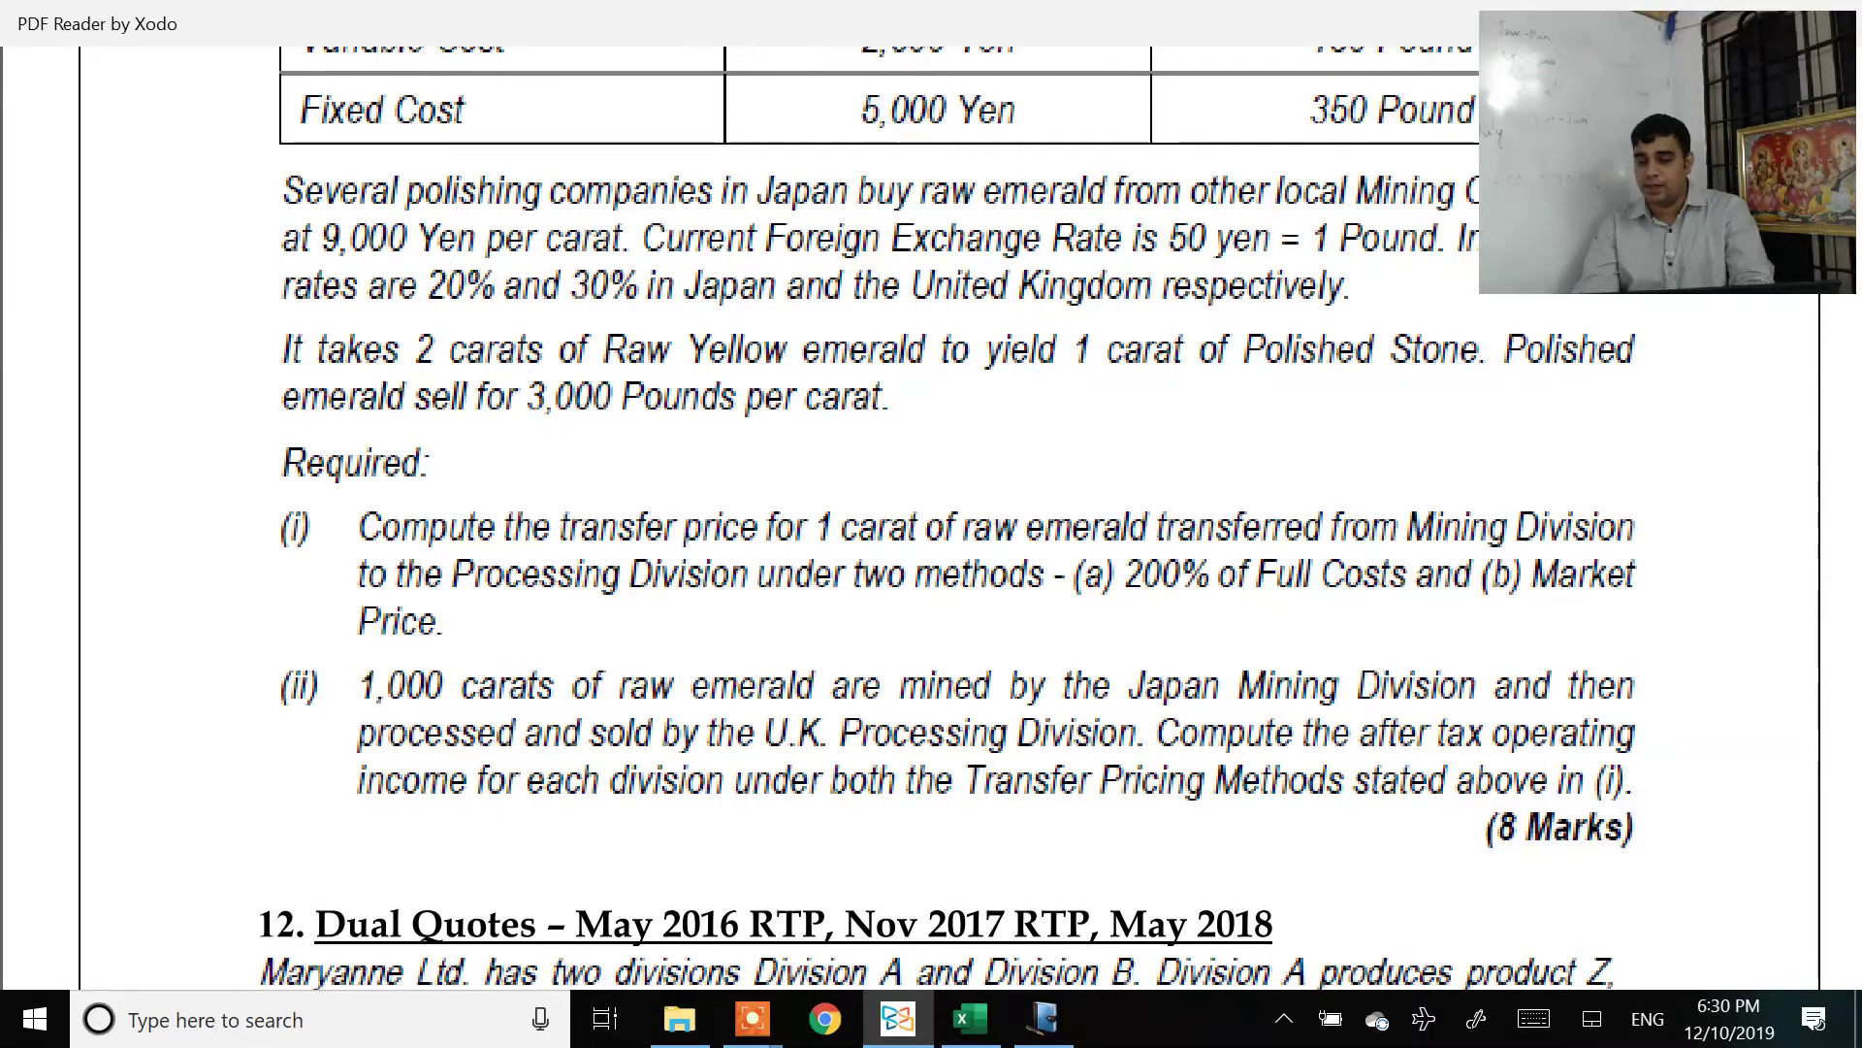
key("alt+Tab")
type("Parti")
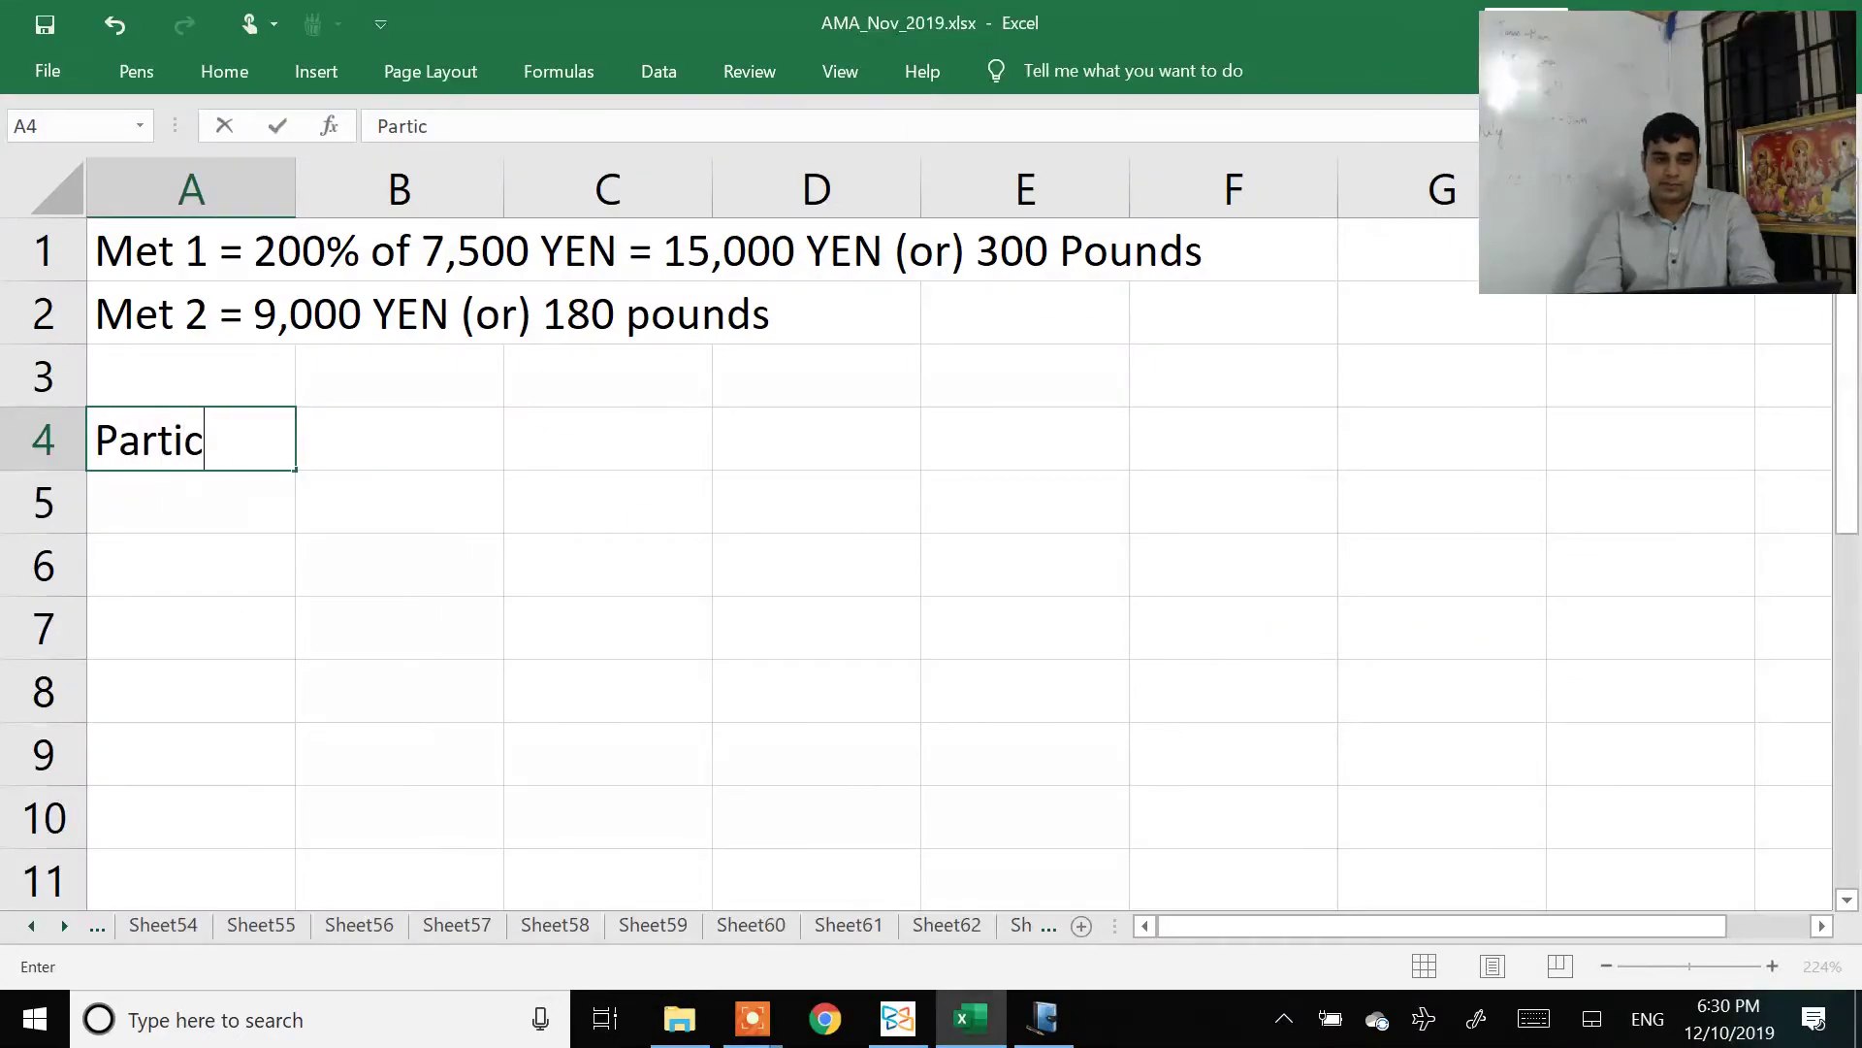
type("culars")
key("Tab")
Step: Merge and center B4:C4 and enter the heading "Method 1" in it
key("shift+Right")
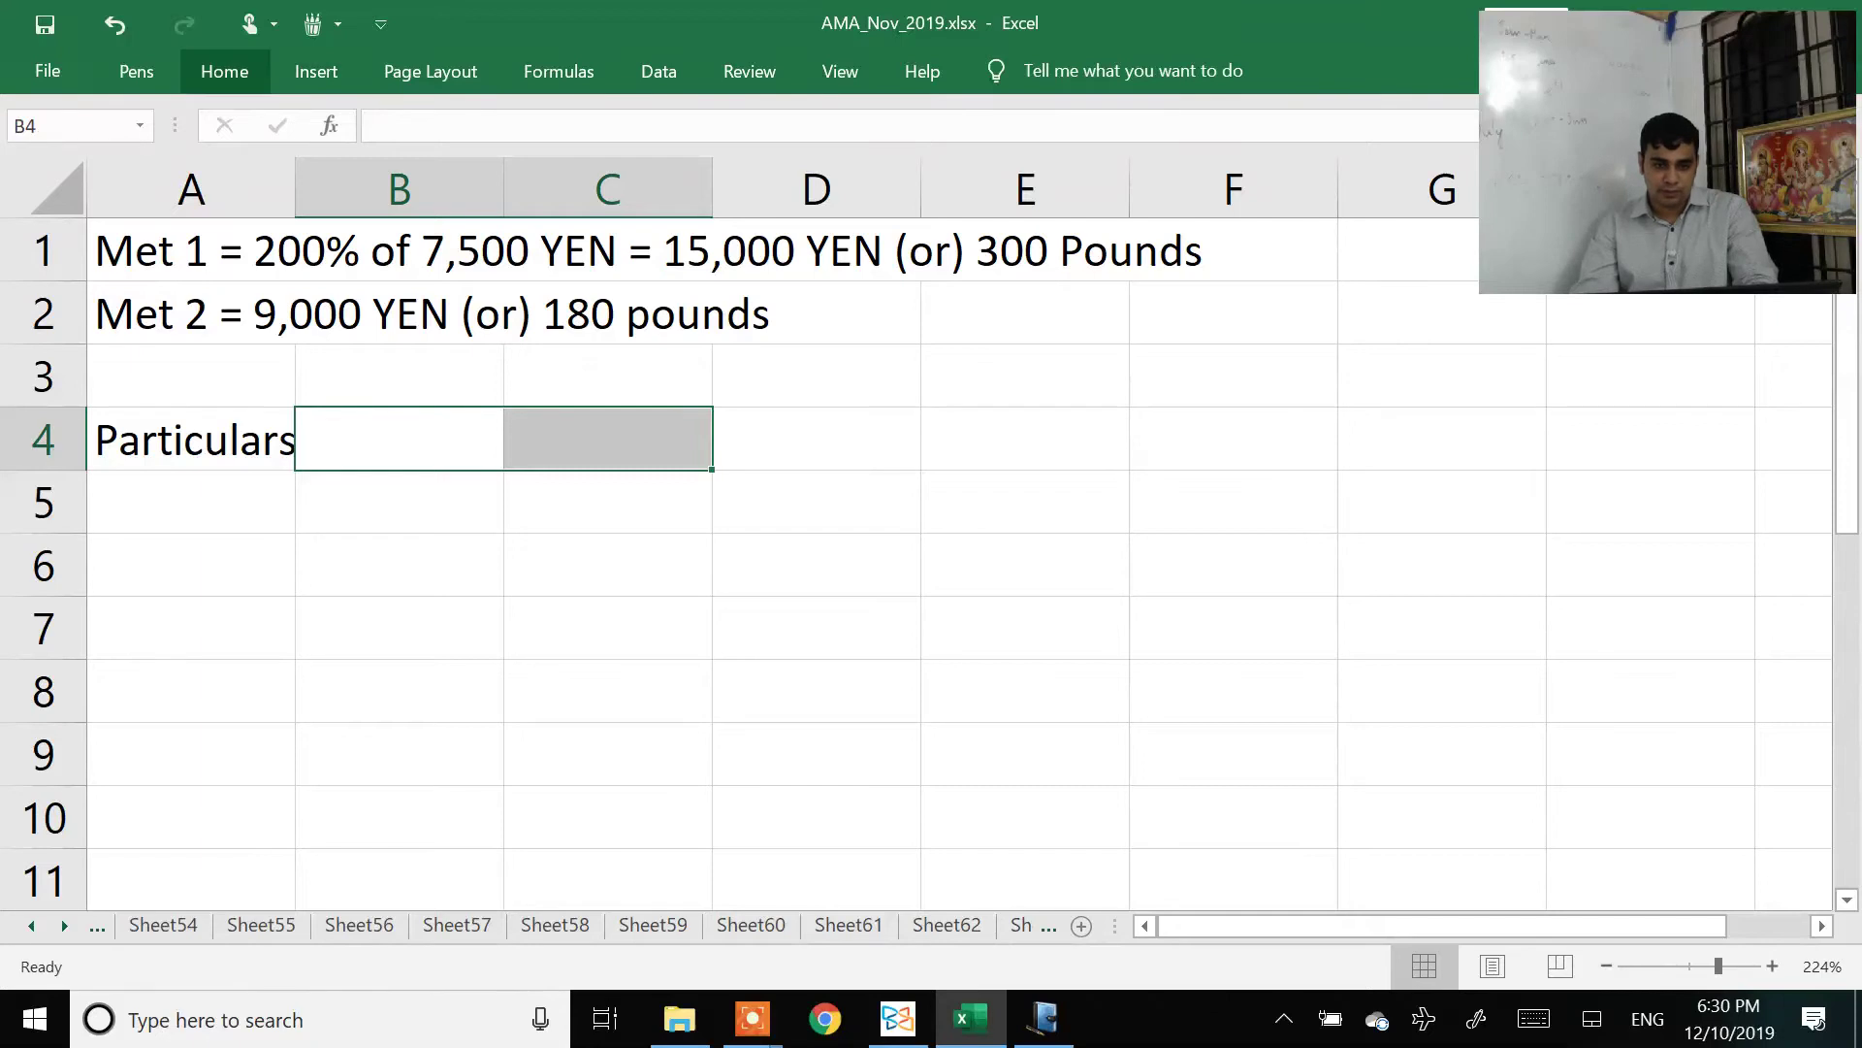
left_click(224, 71)
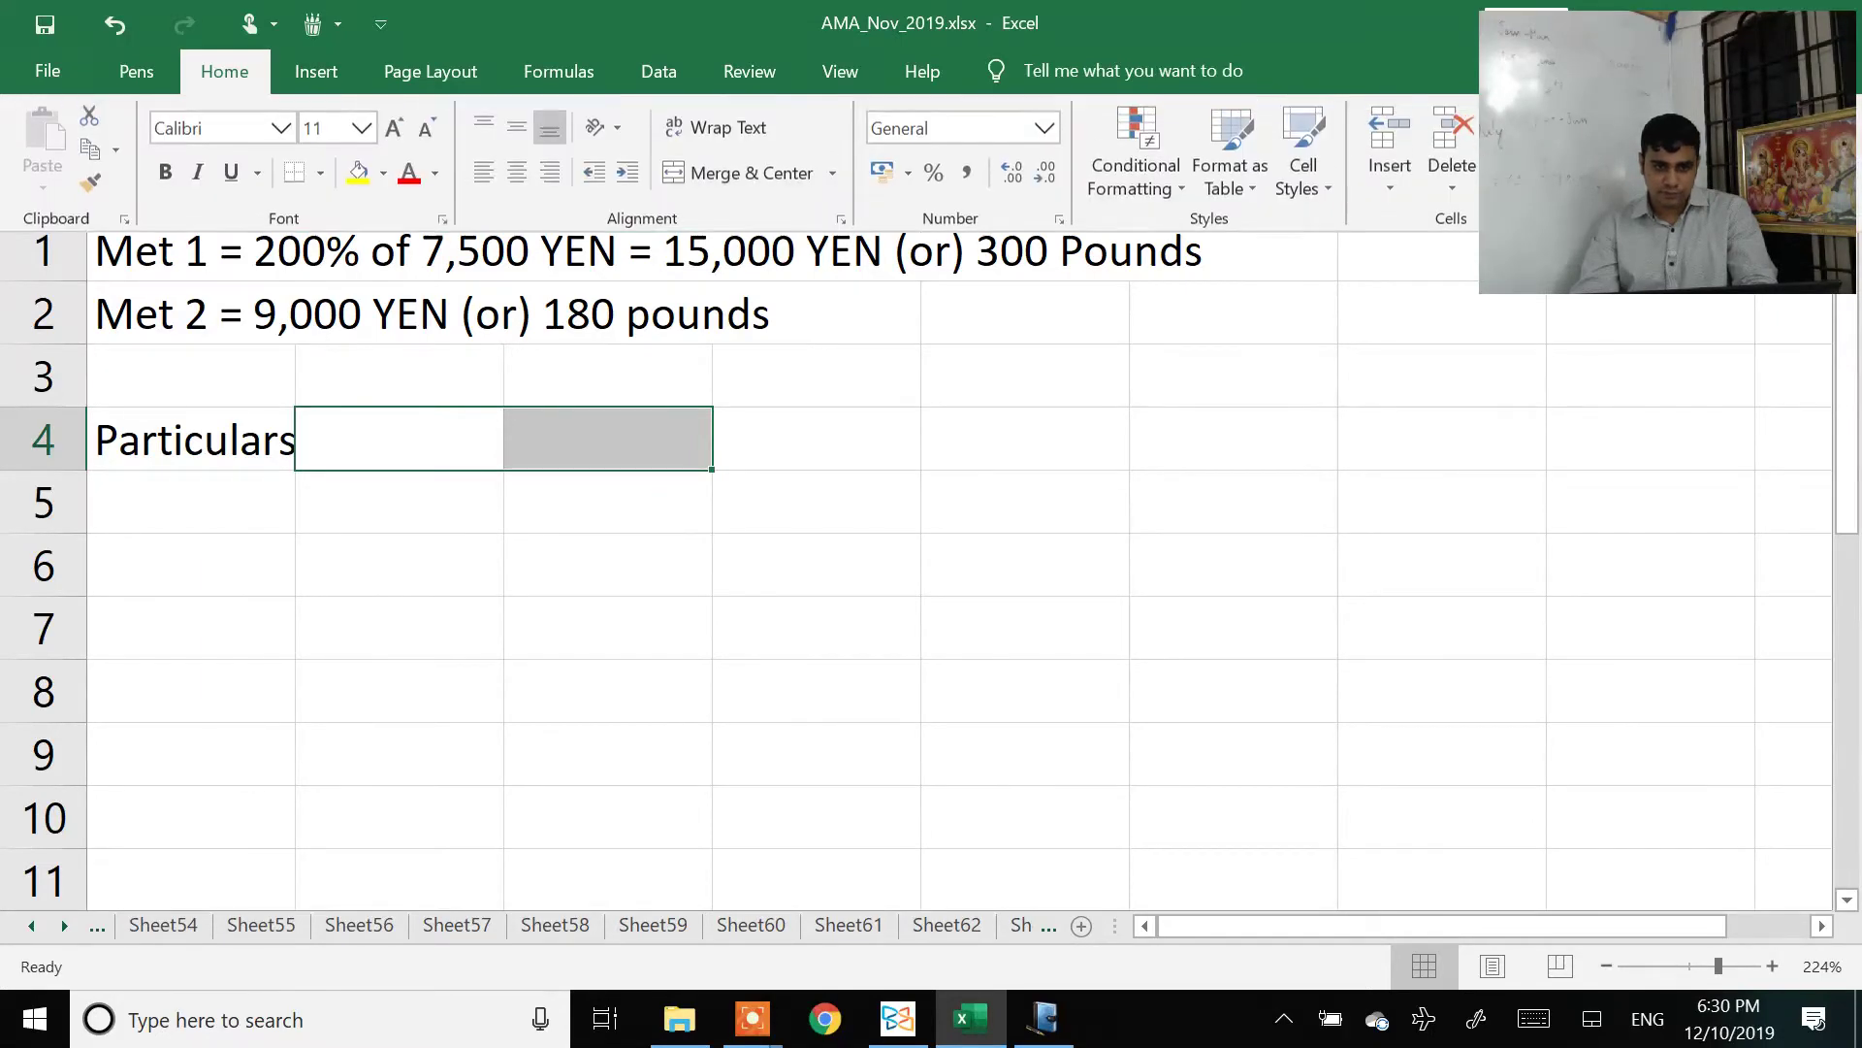
left_click(737, 173)
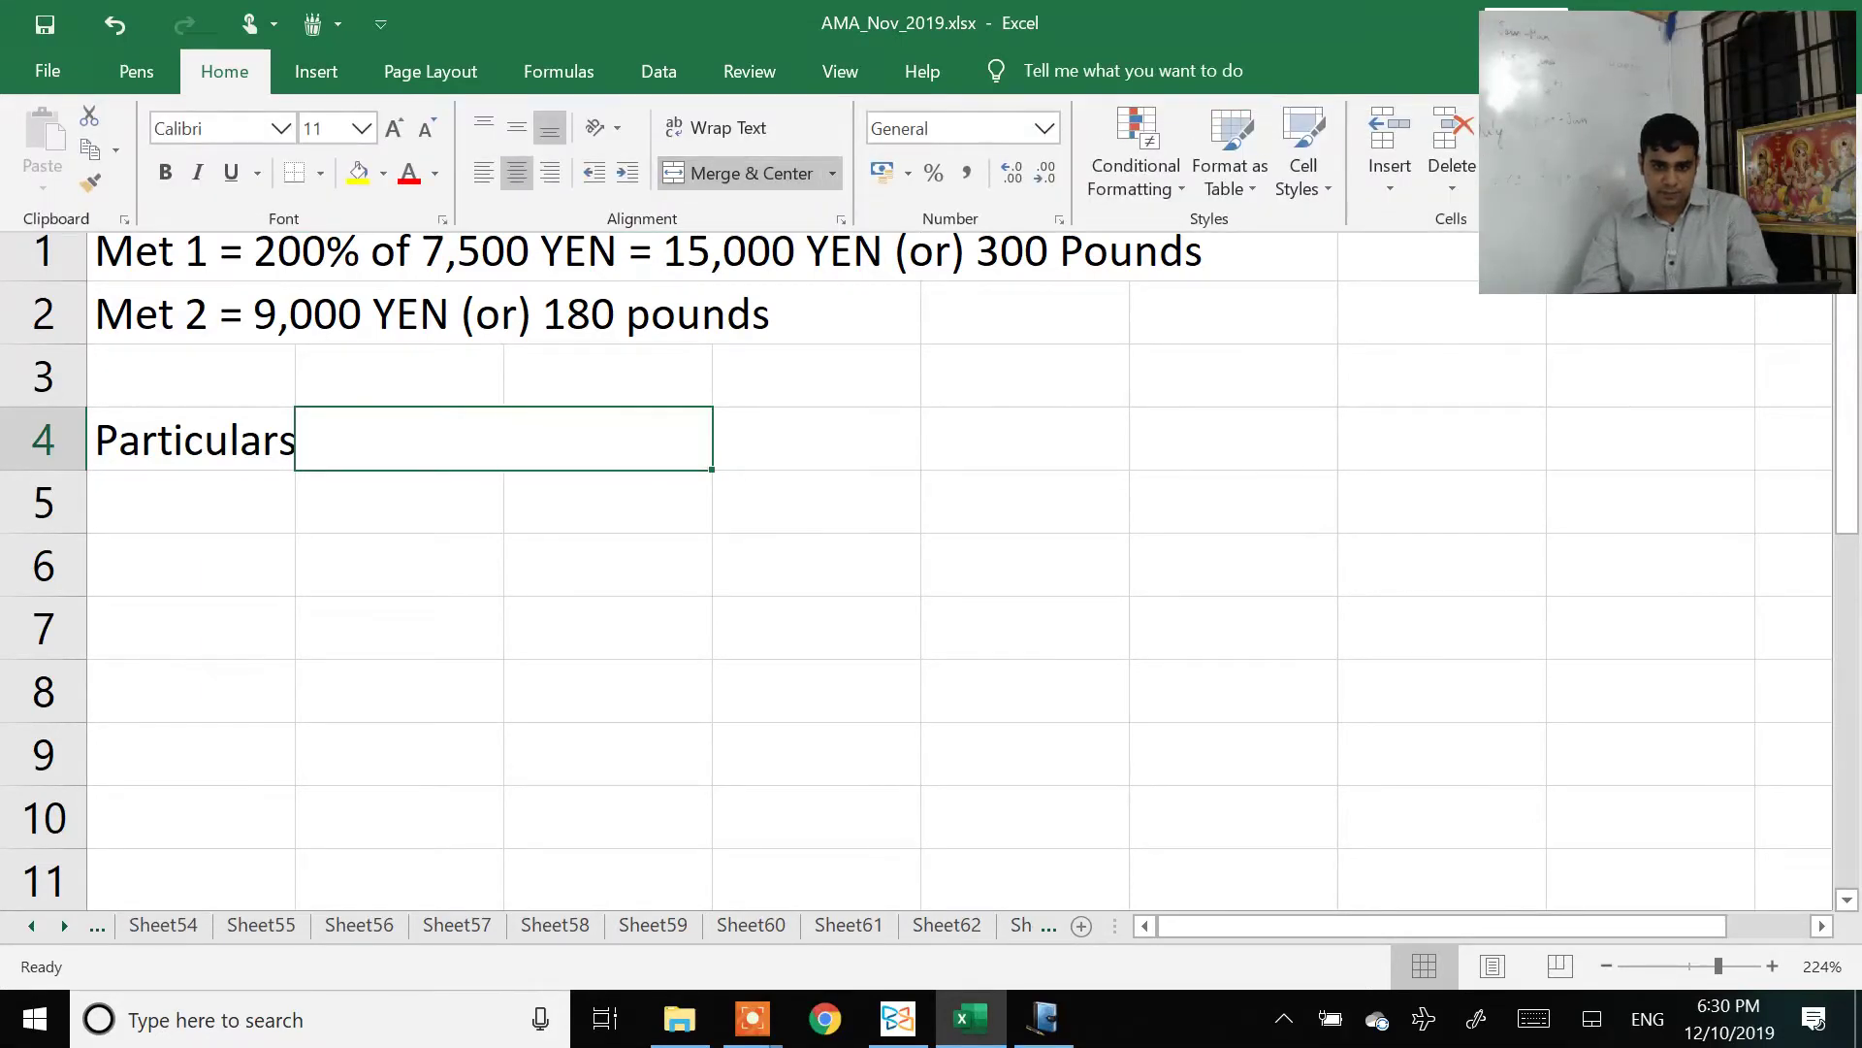
type("Method 1")
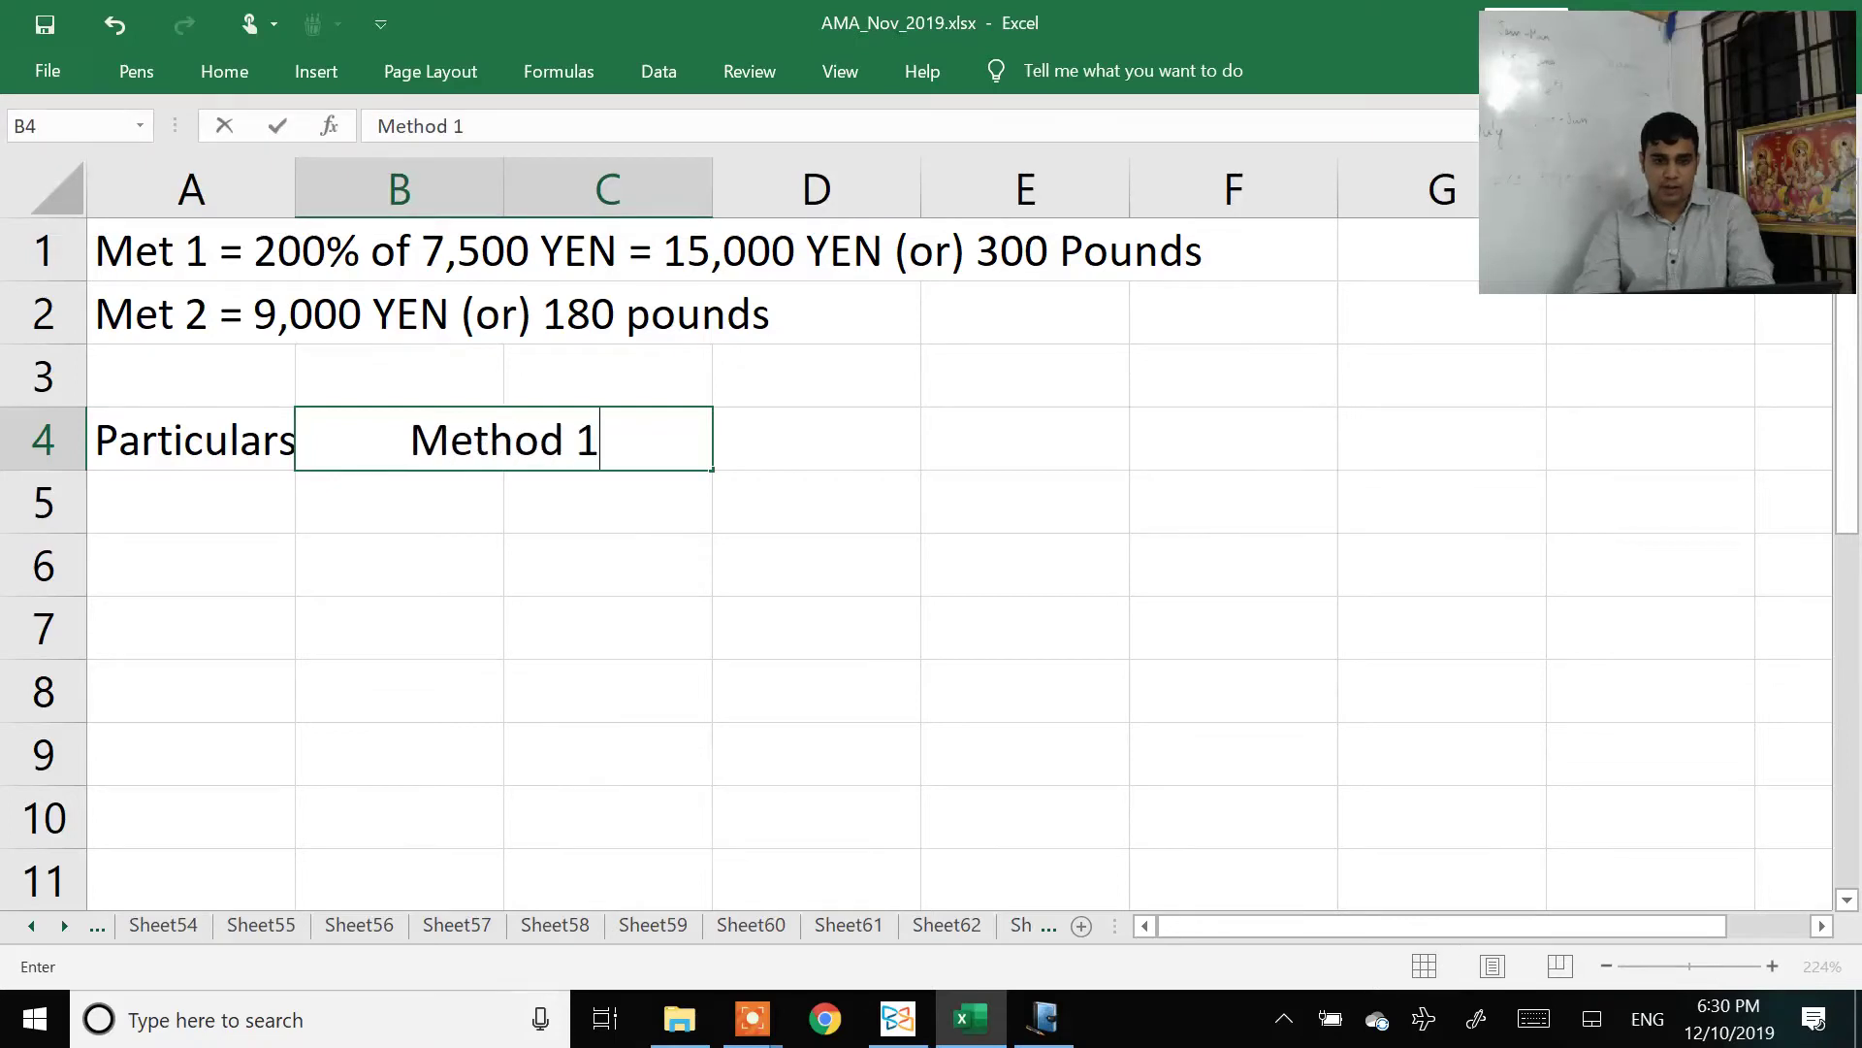
key("Return")
Step: Copy the merged "Method 1" heading to D4:E4 and change the copy to "Method 2"
key("ctrl+c")
key("Right")
key("Return")
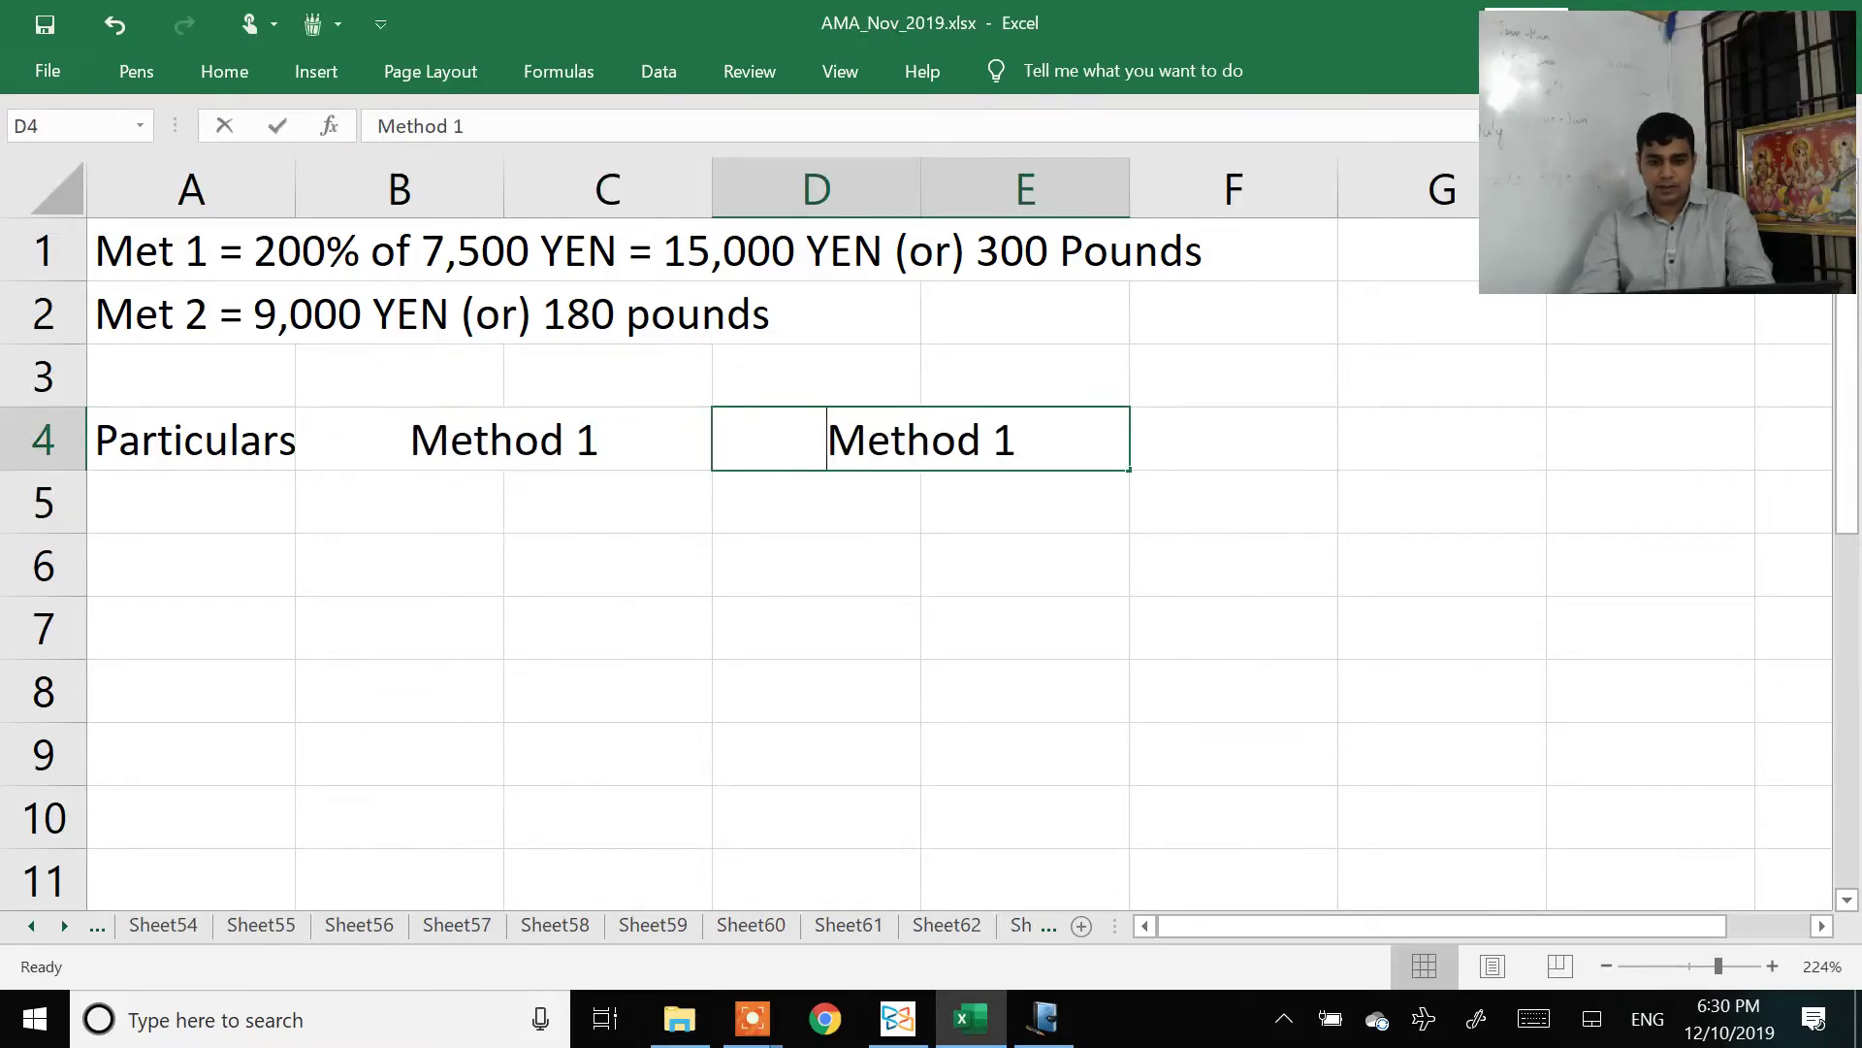
key("F2")
key("BackSpace")
type("2")
key("Return")
key("Left")
key("Left")
key("Left")
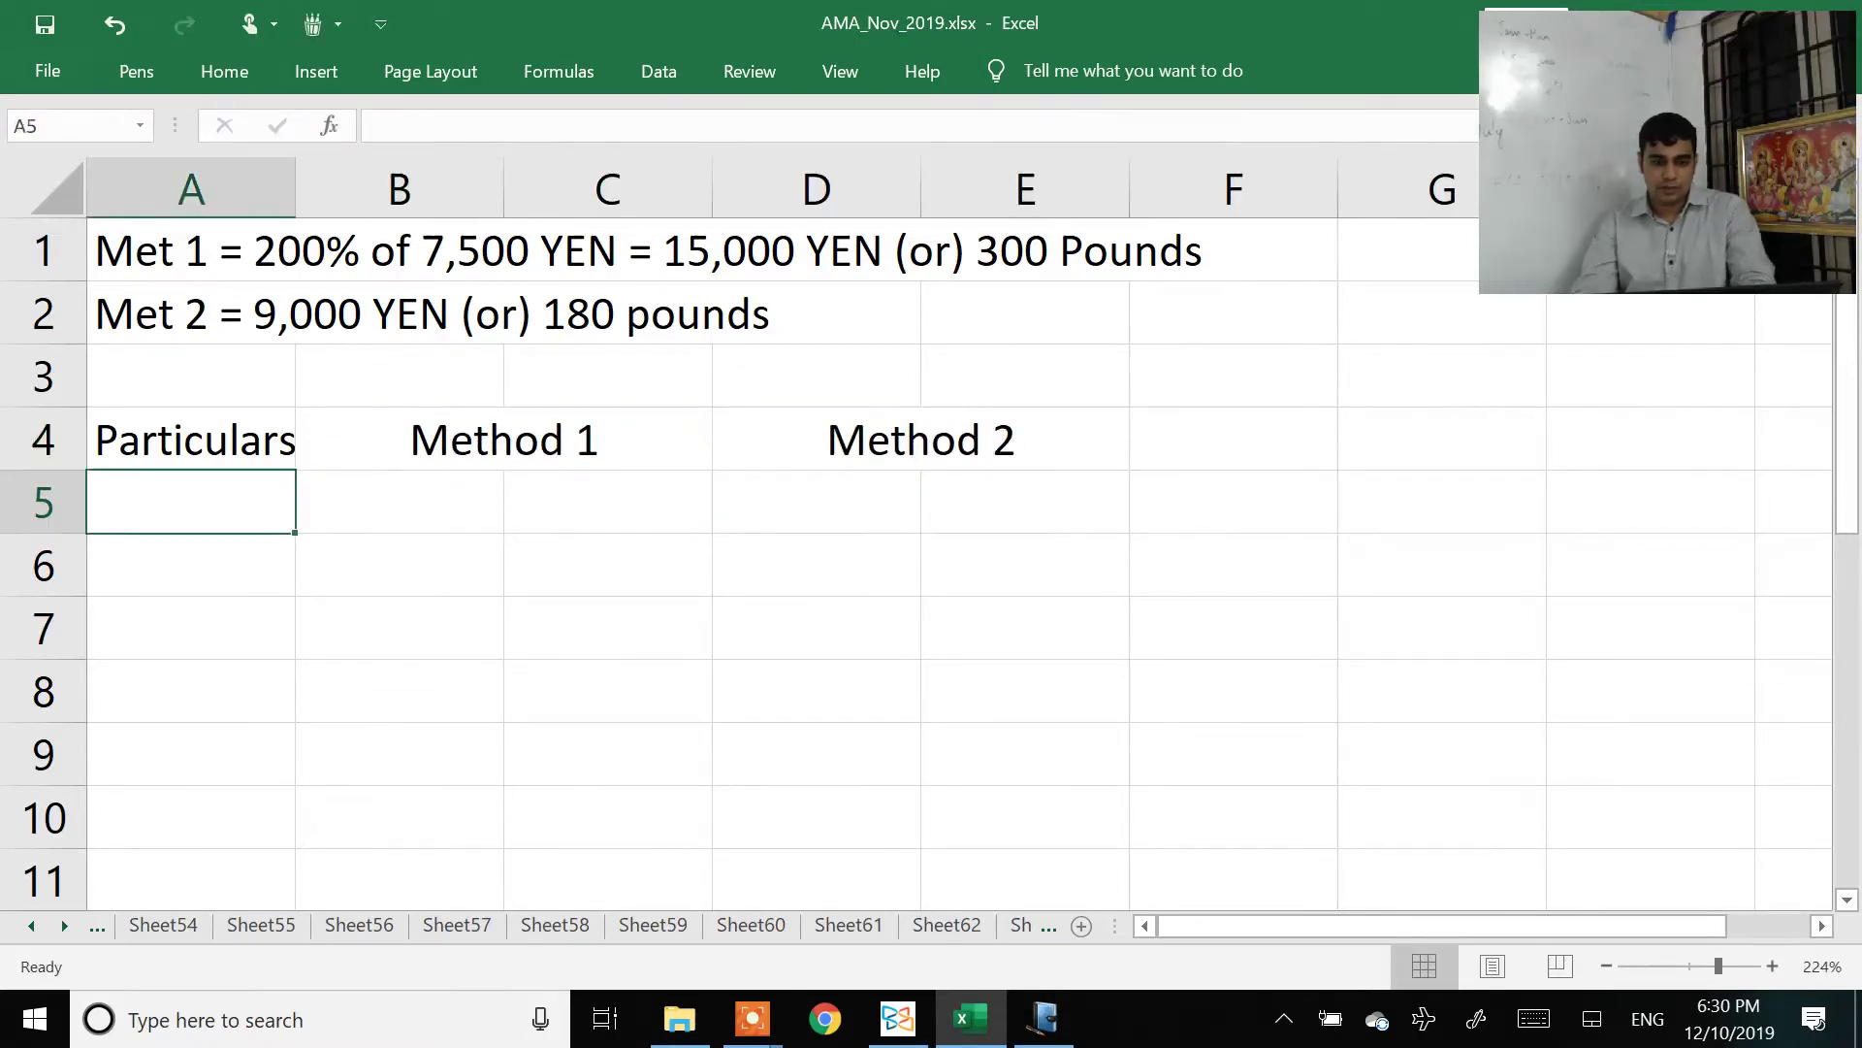
Step: AutoFit column A to the width of the "Particulars" heading
key("Up")
key("alt+h")
key("o")
key("i")
key("Down")
Step: Review the international transfer pricing question in the PDF reader, including its introduction, cost data and requirements, and return to the workbook
key("alt+Tab")
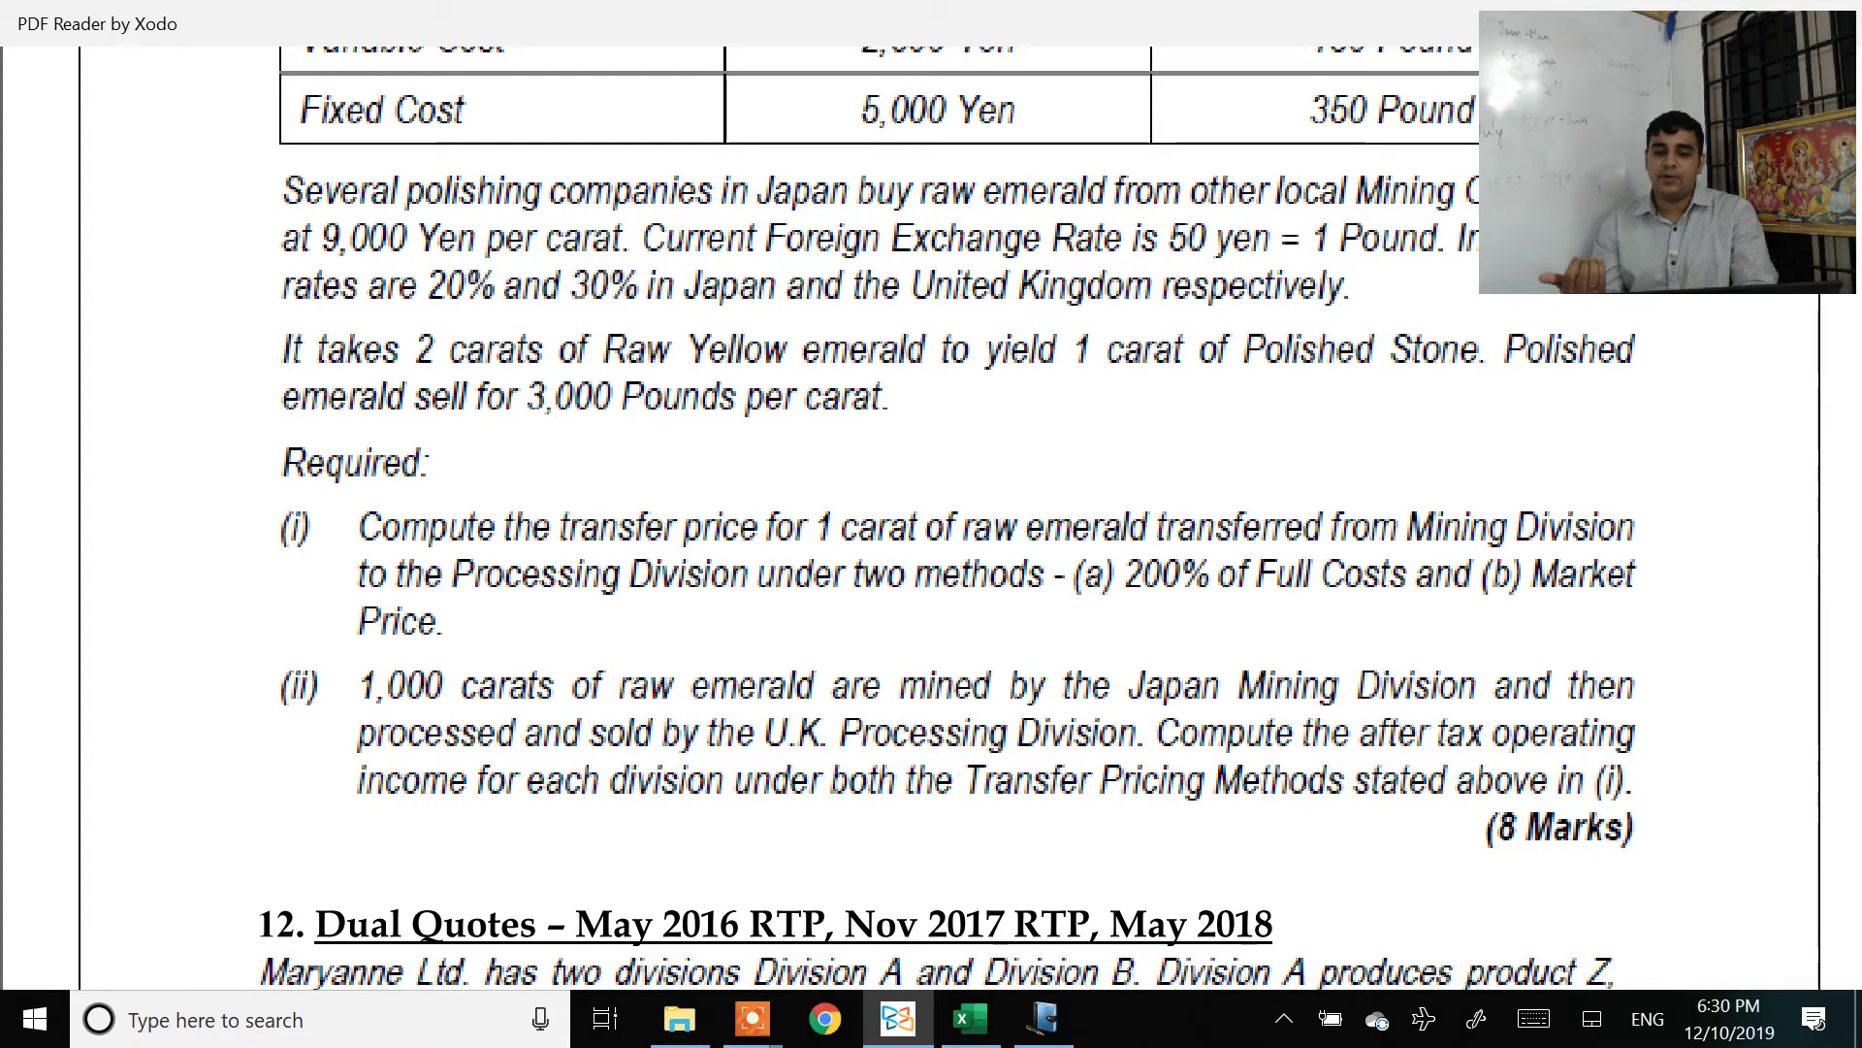
scroll(931, 514, "up", 5)
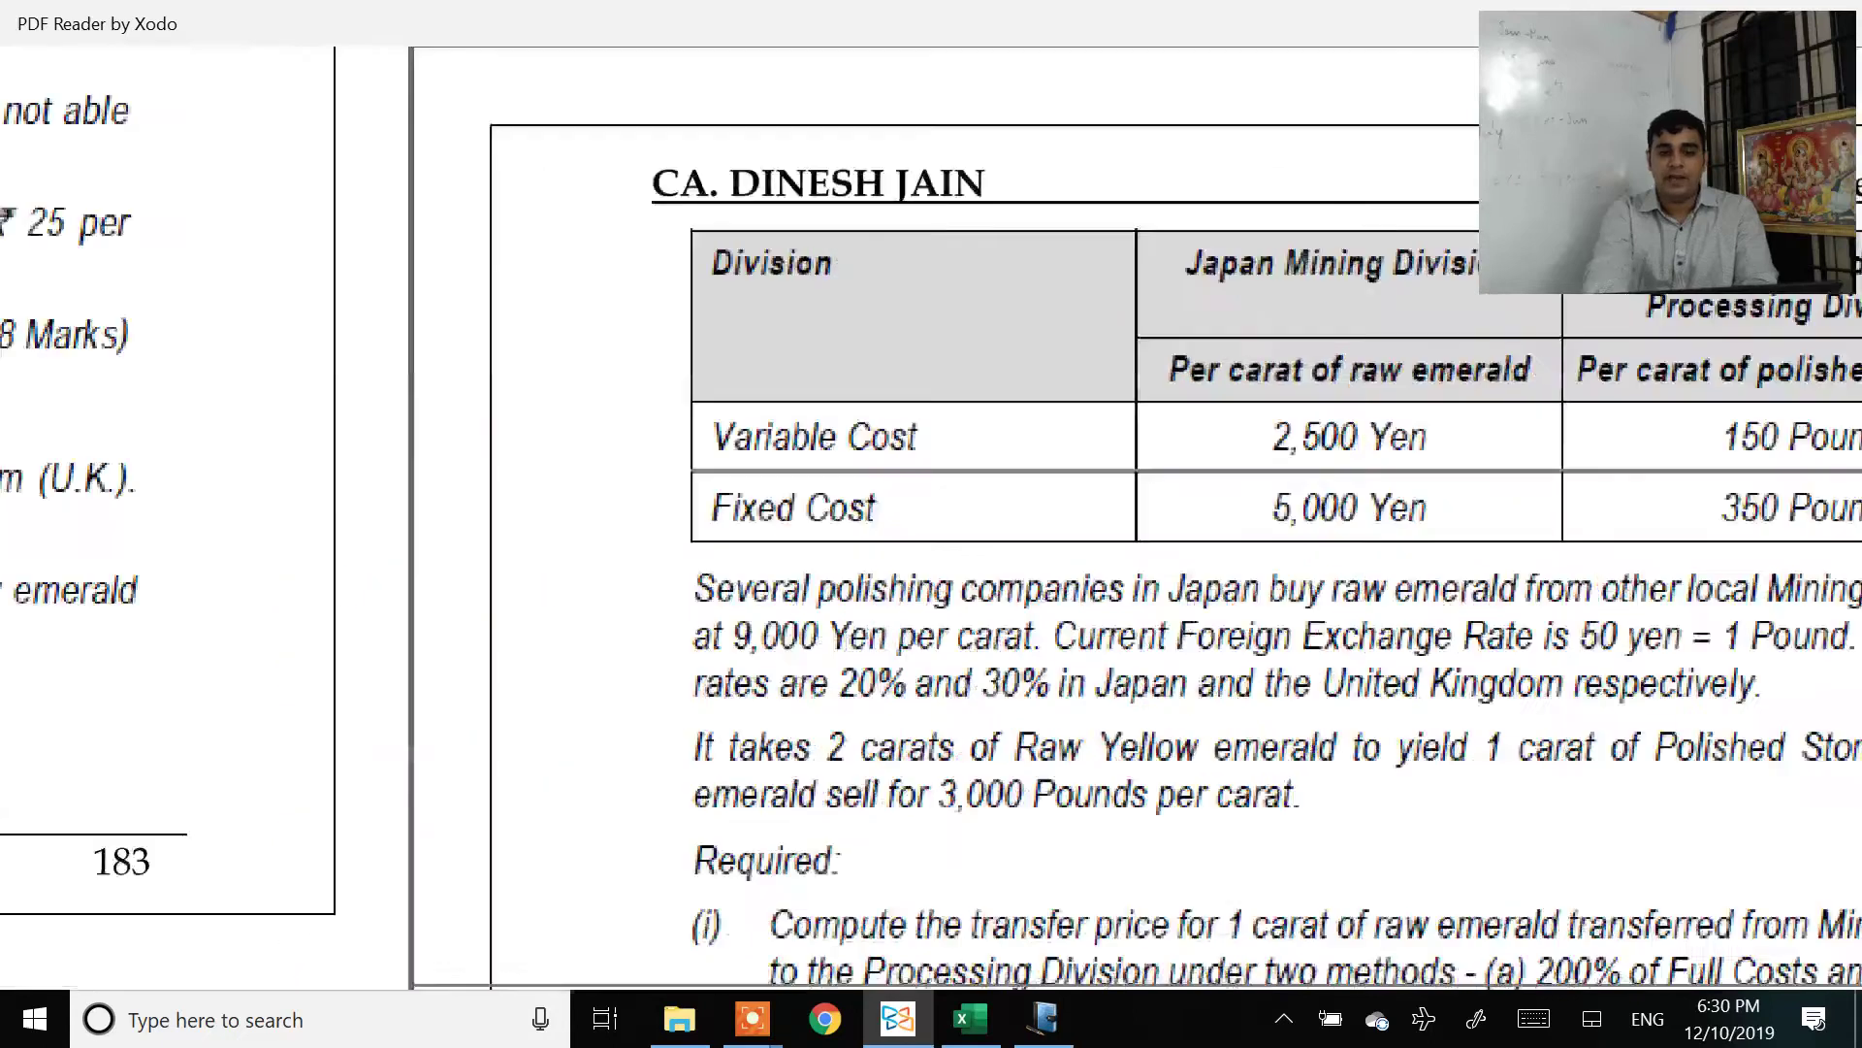
scroll(932, 514, "up", 1)
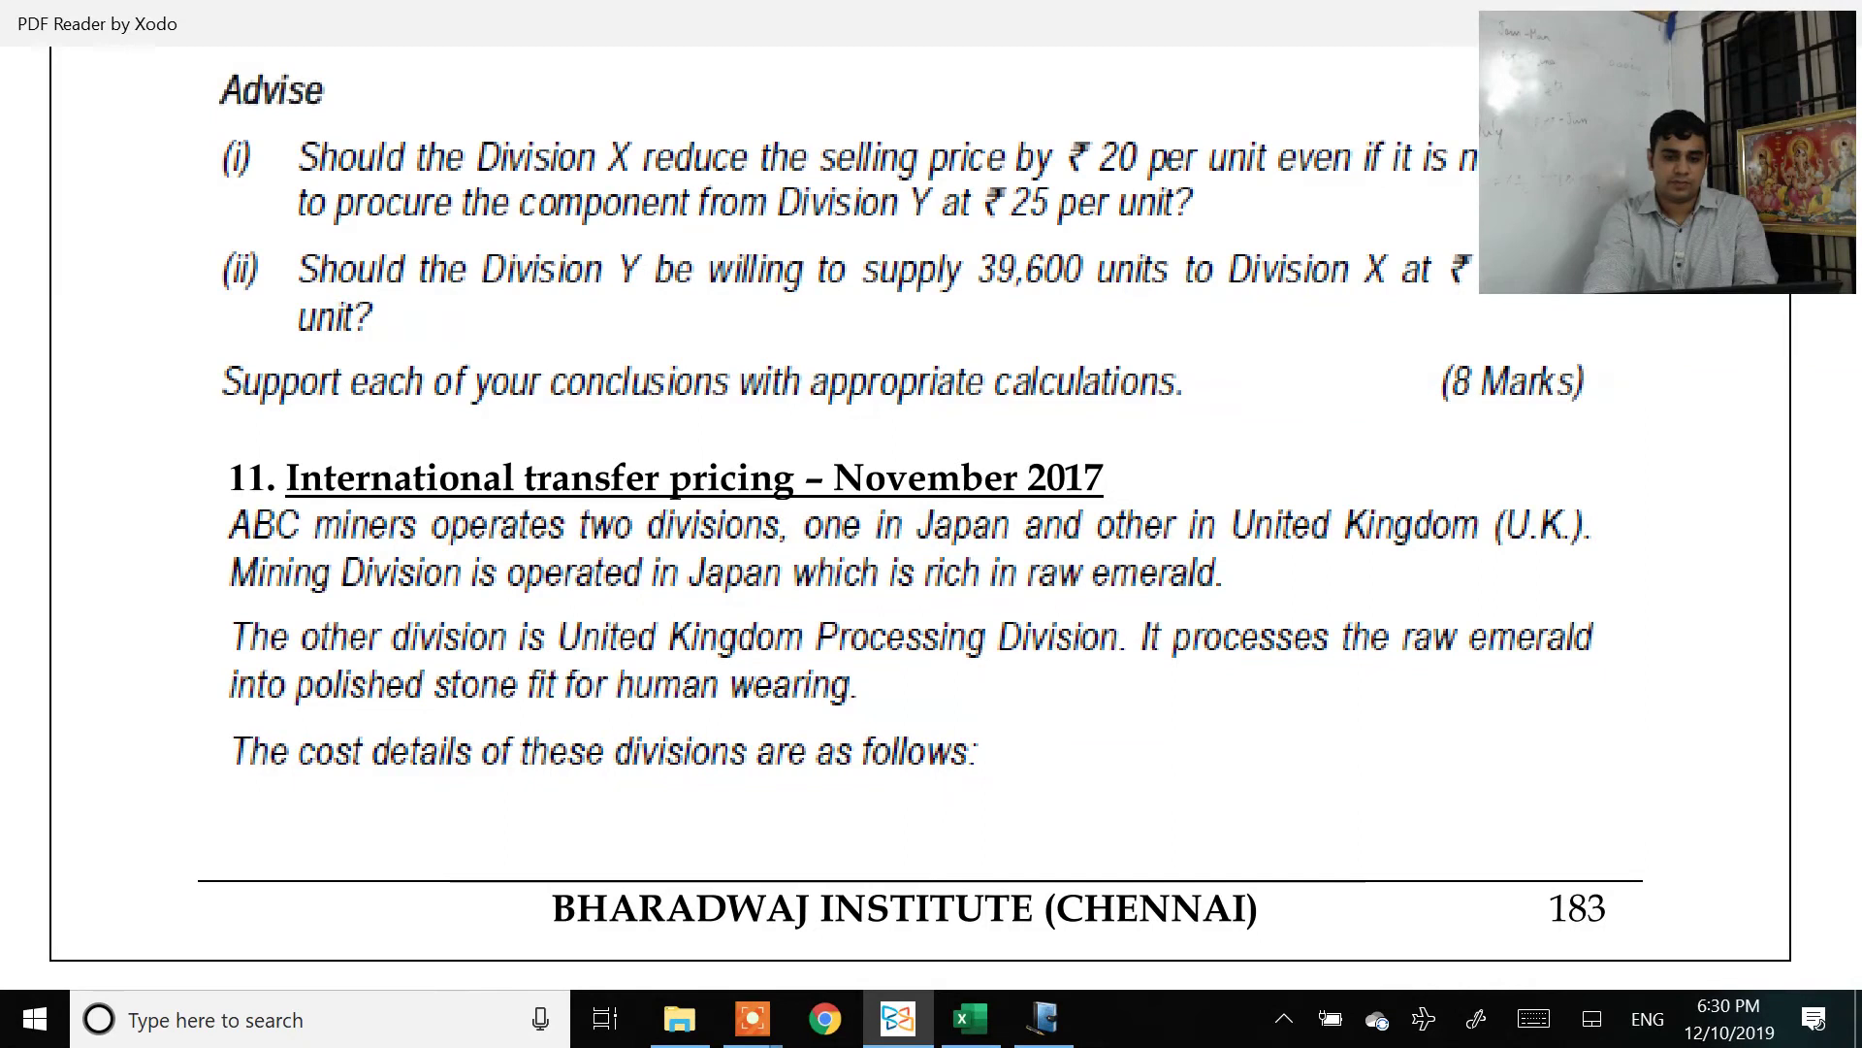
scroll(931, 514, "down", 5)
scroll(931, 514, "down", 5)
scroll(931, 514, "down", 1)
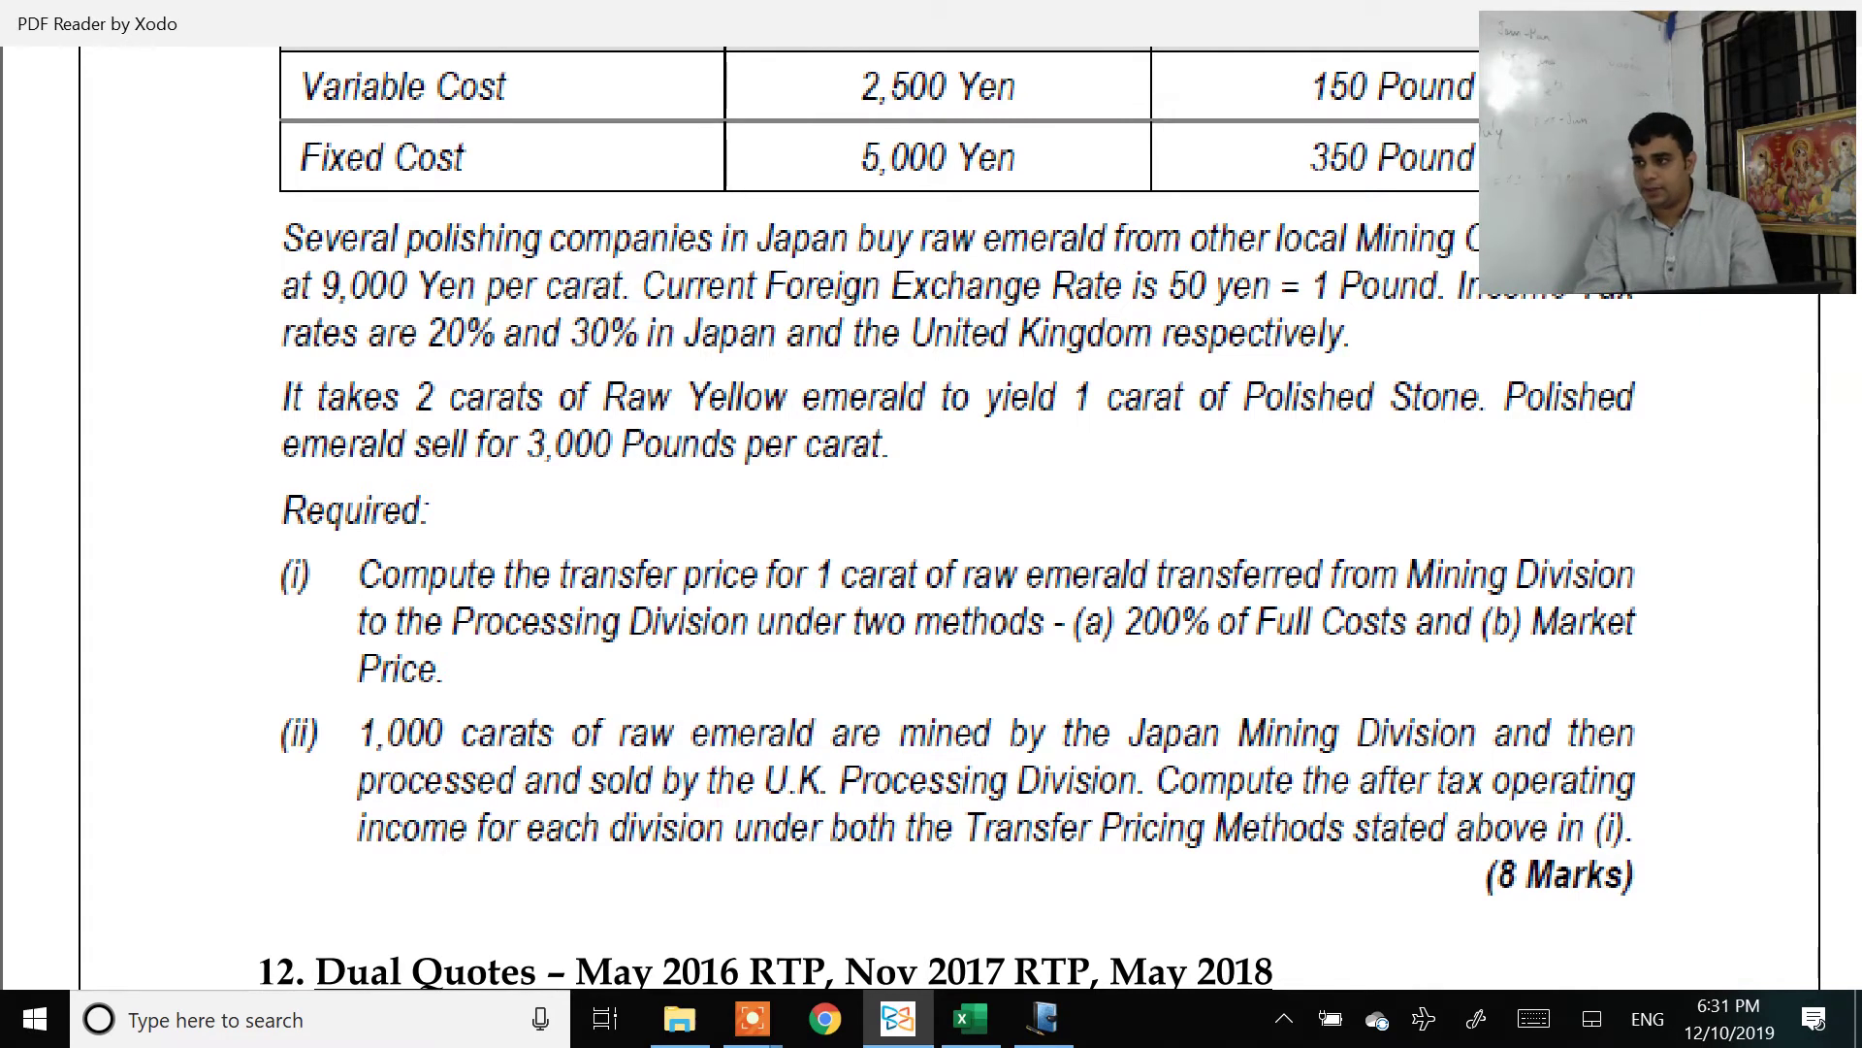
key("alt+Tab")
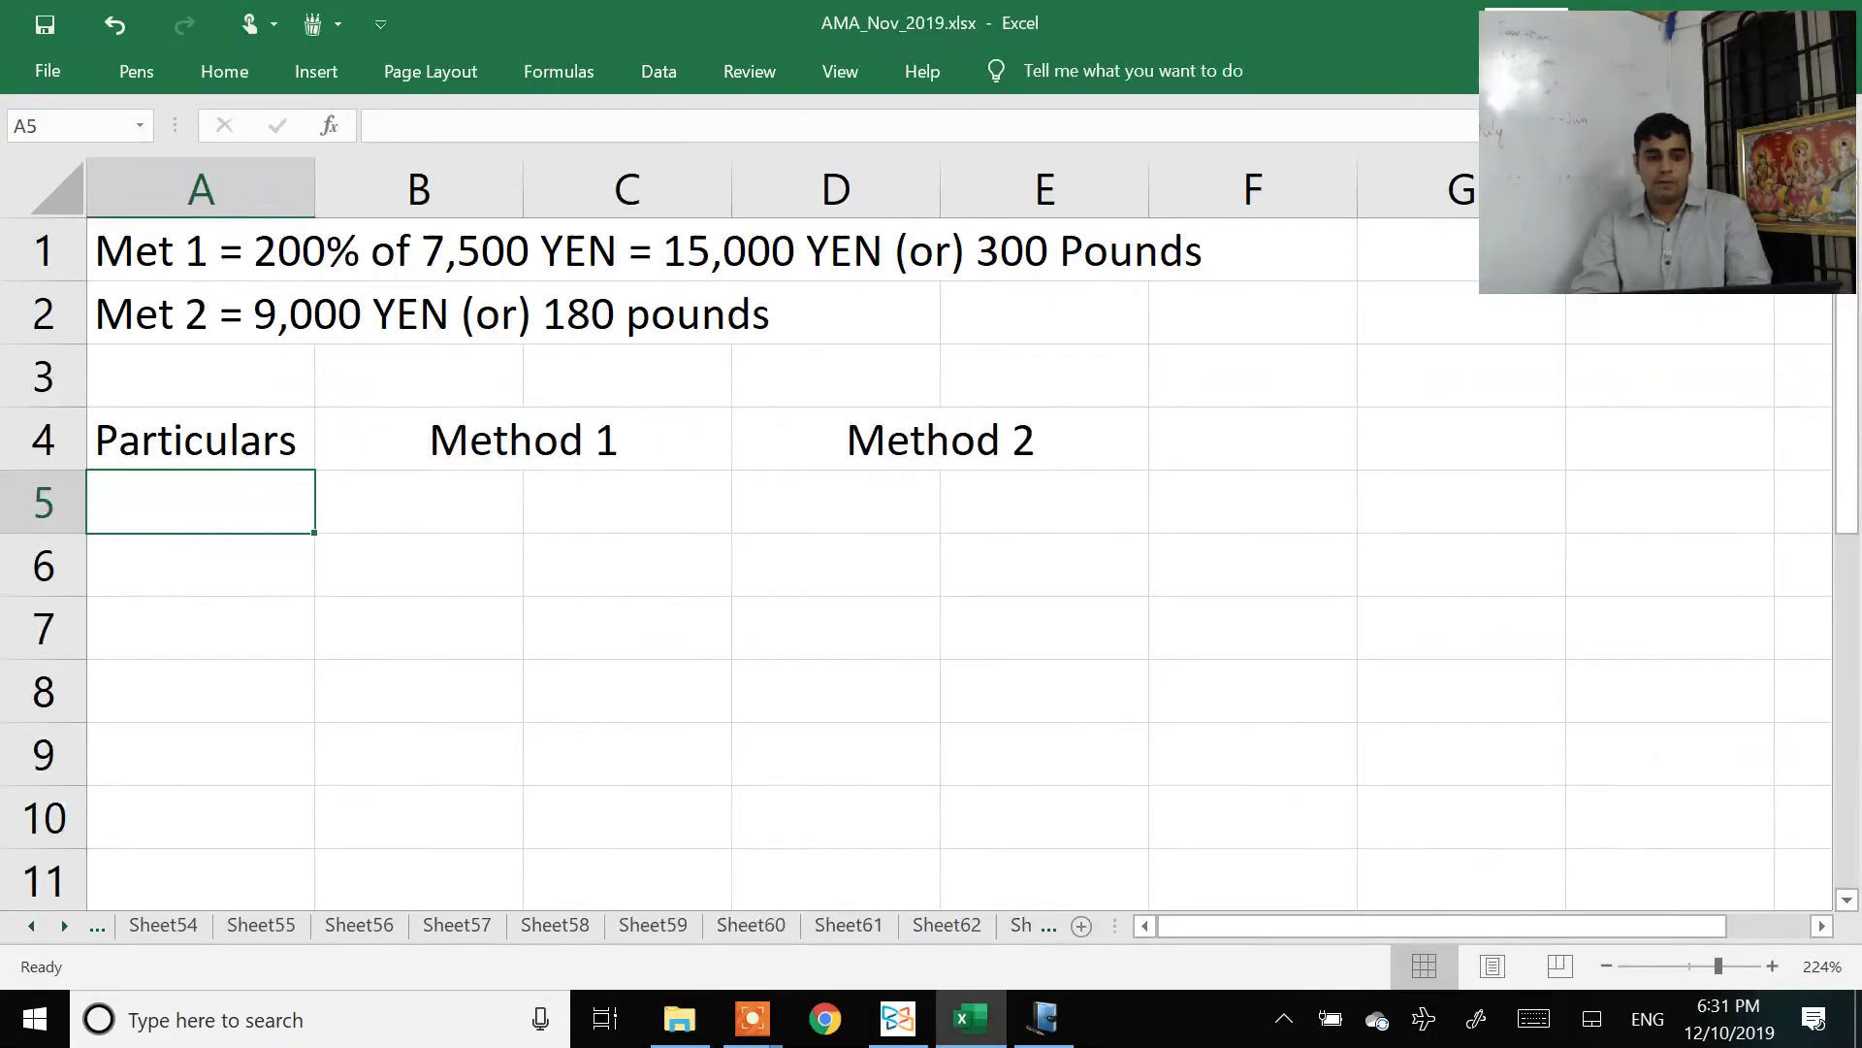
Step: Enter the division heading "Japan Mining" in B5, taken from the PDF's cost table, and AutoFit column B to it
left_click(418, 501)
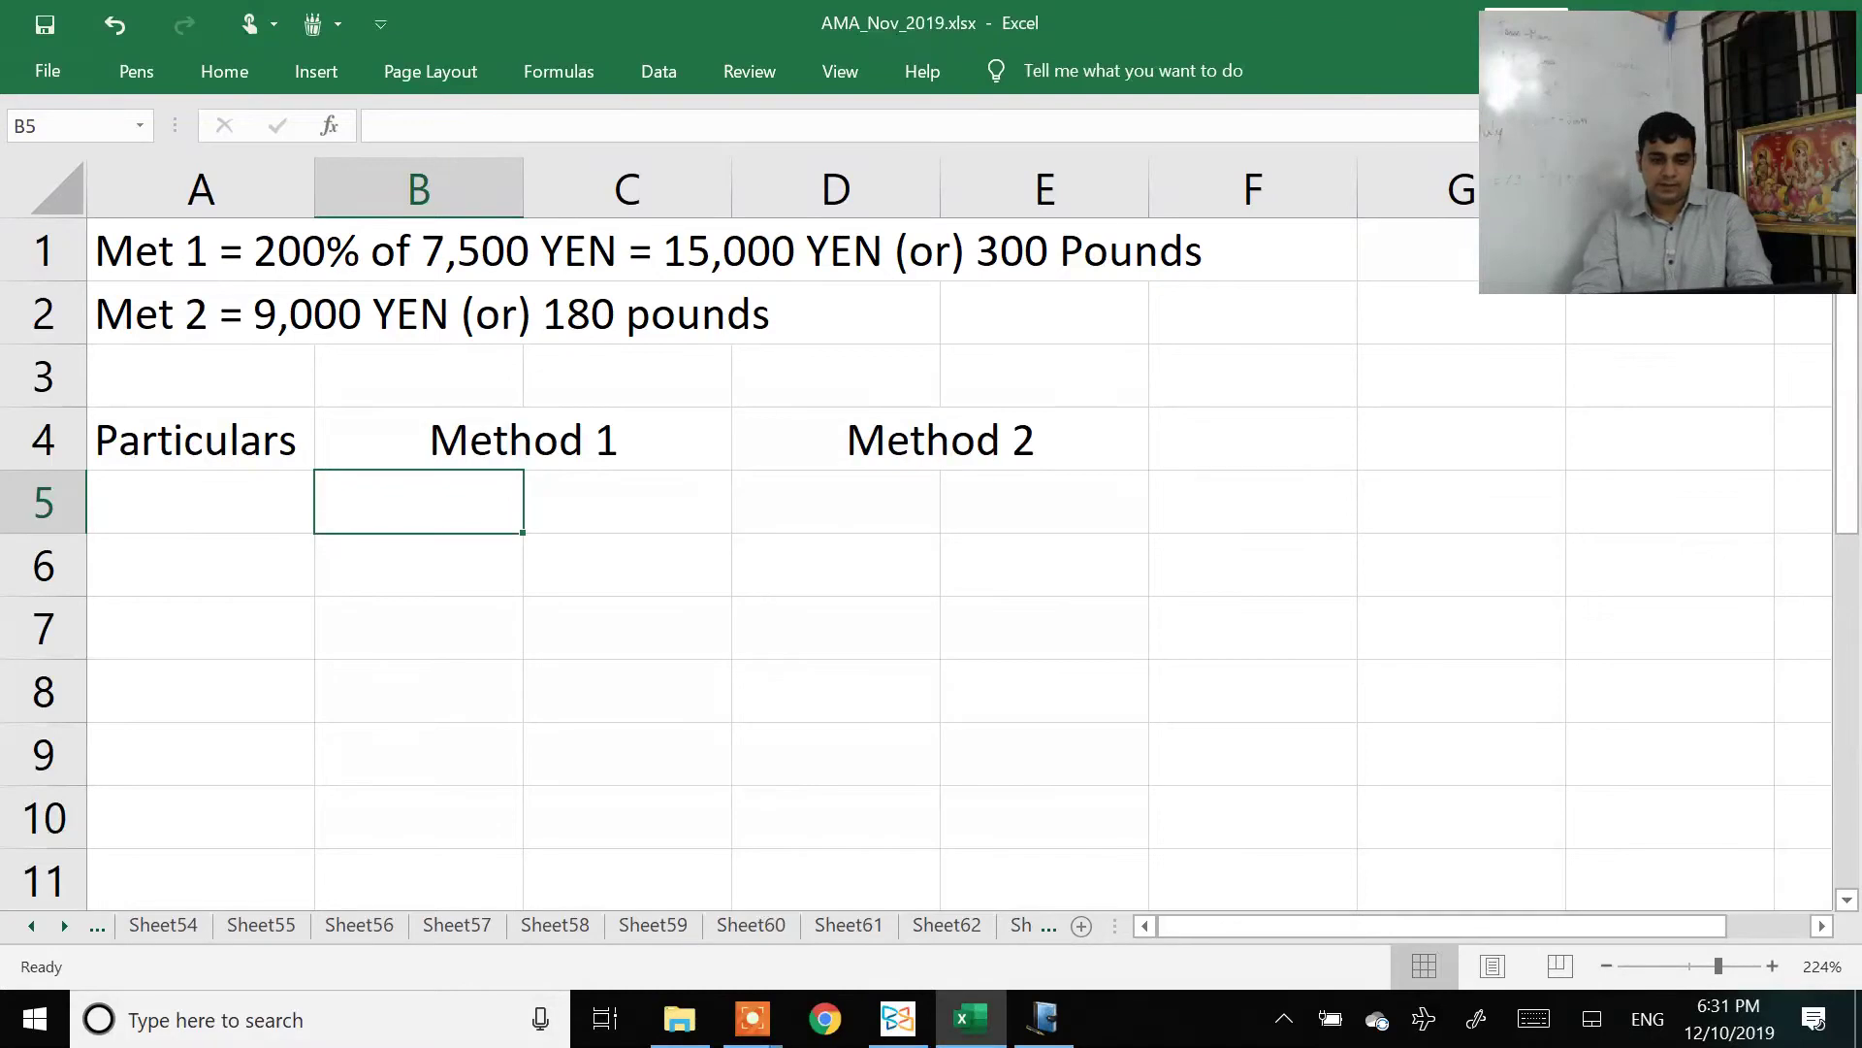
key("alt+Tab")
key("ctrl+minus")
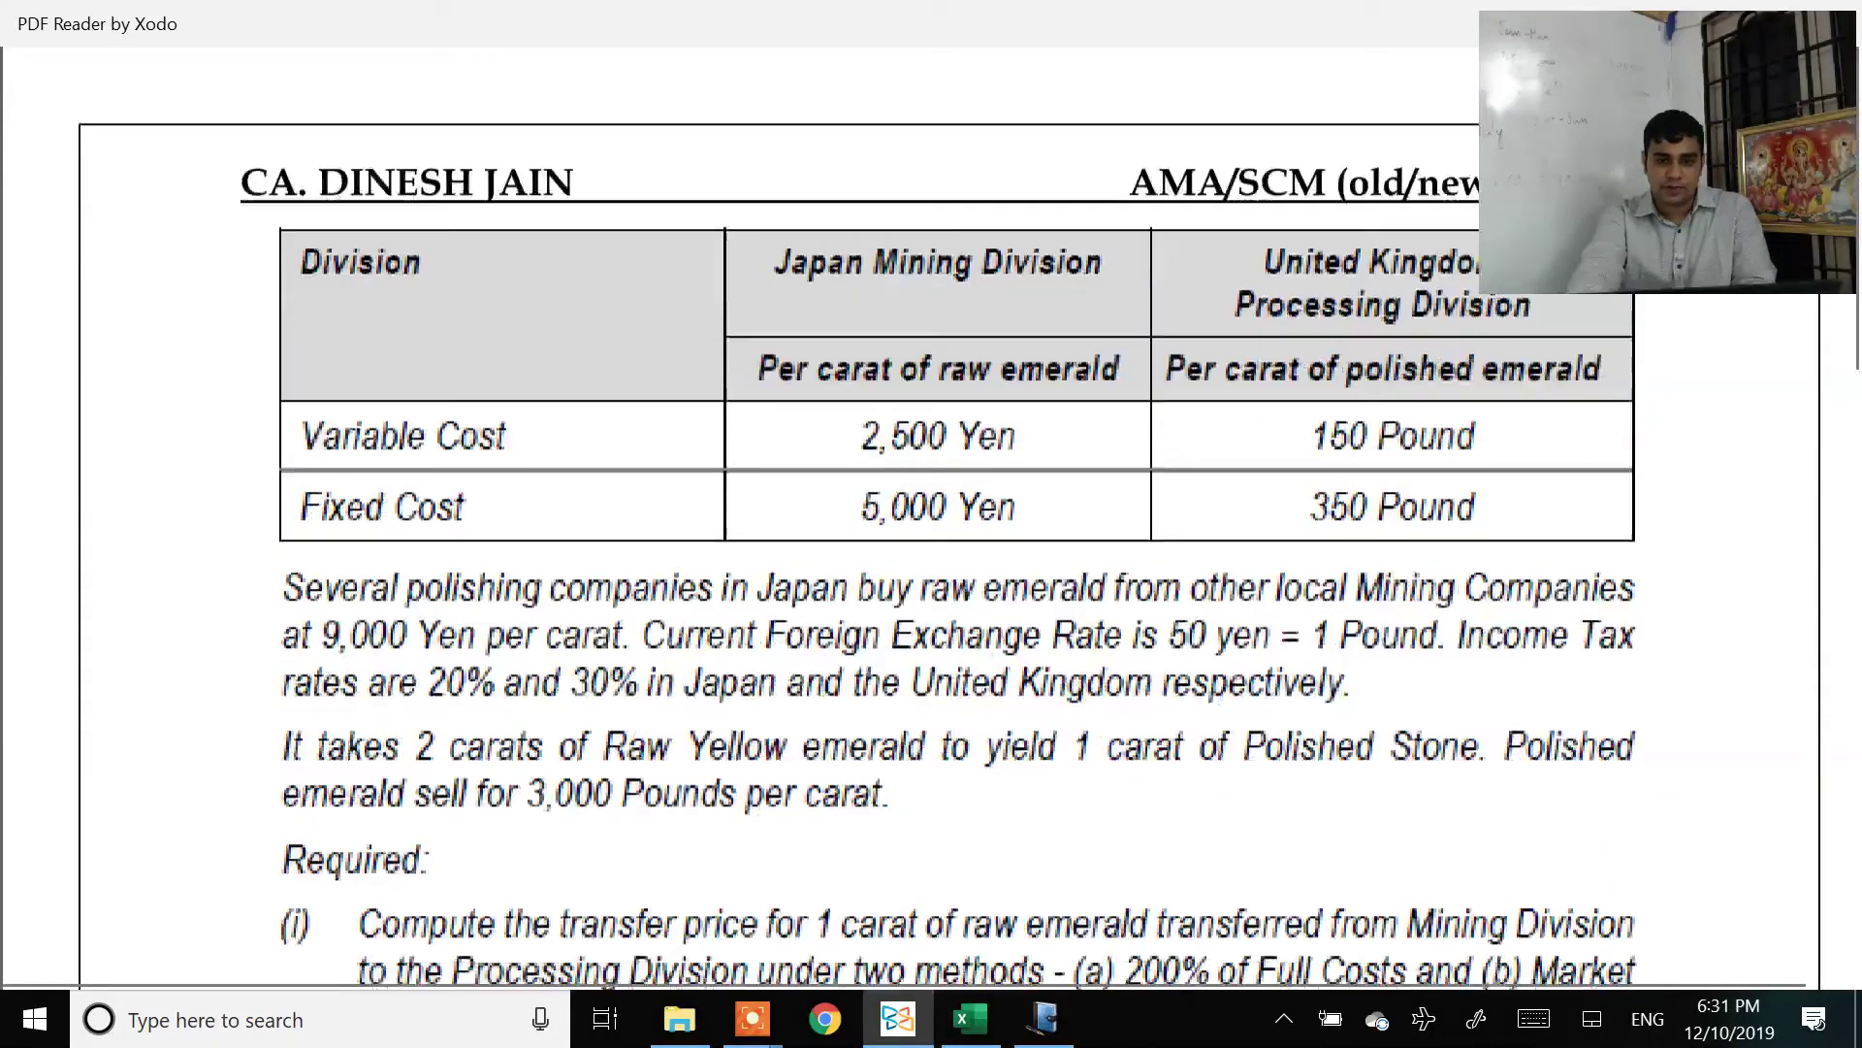
key("alt+Tab")
type("Japan Mining")
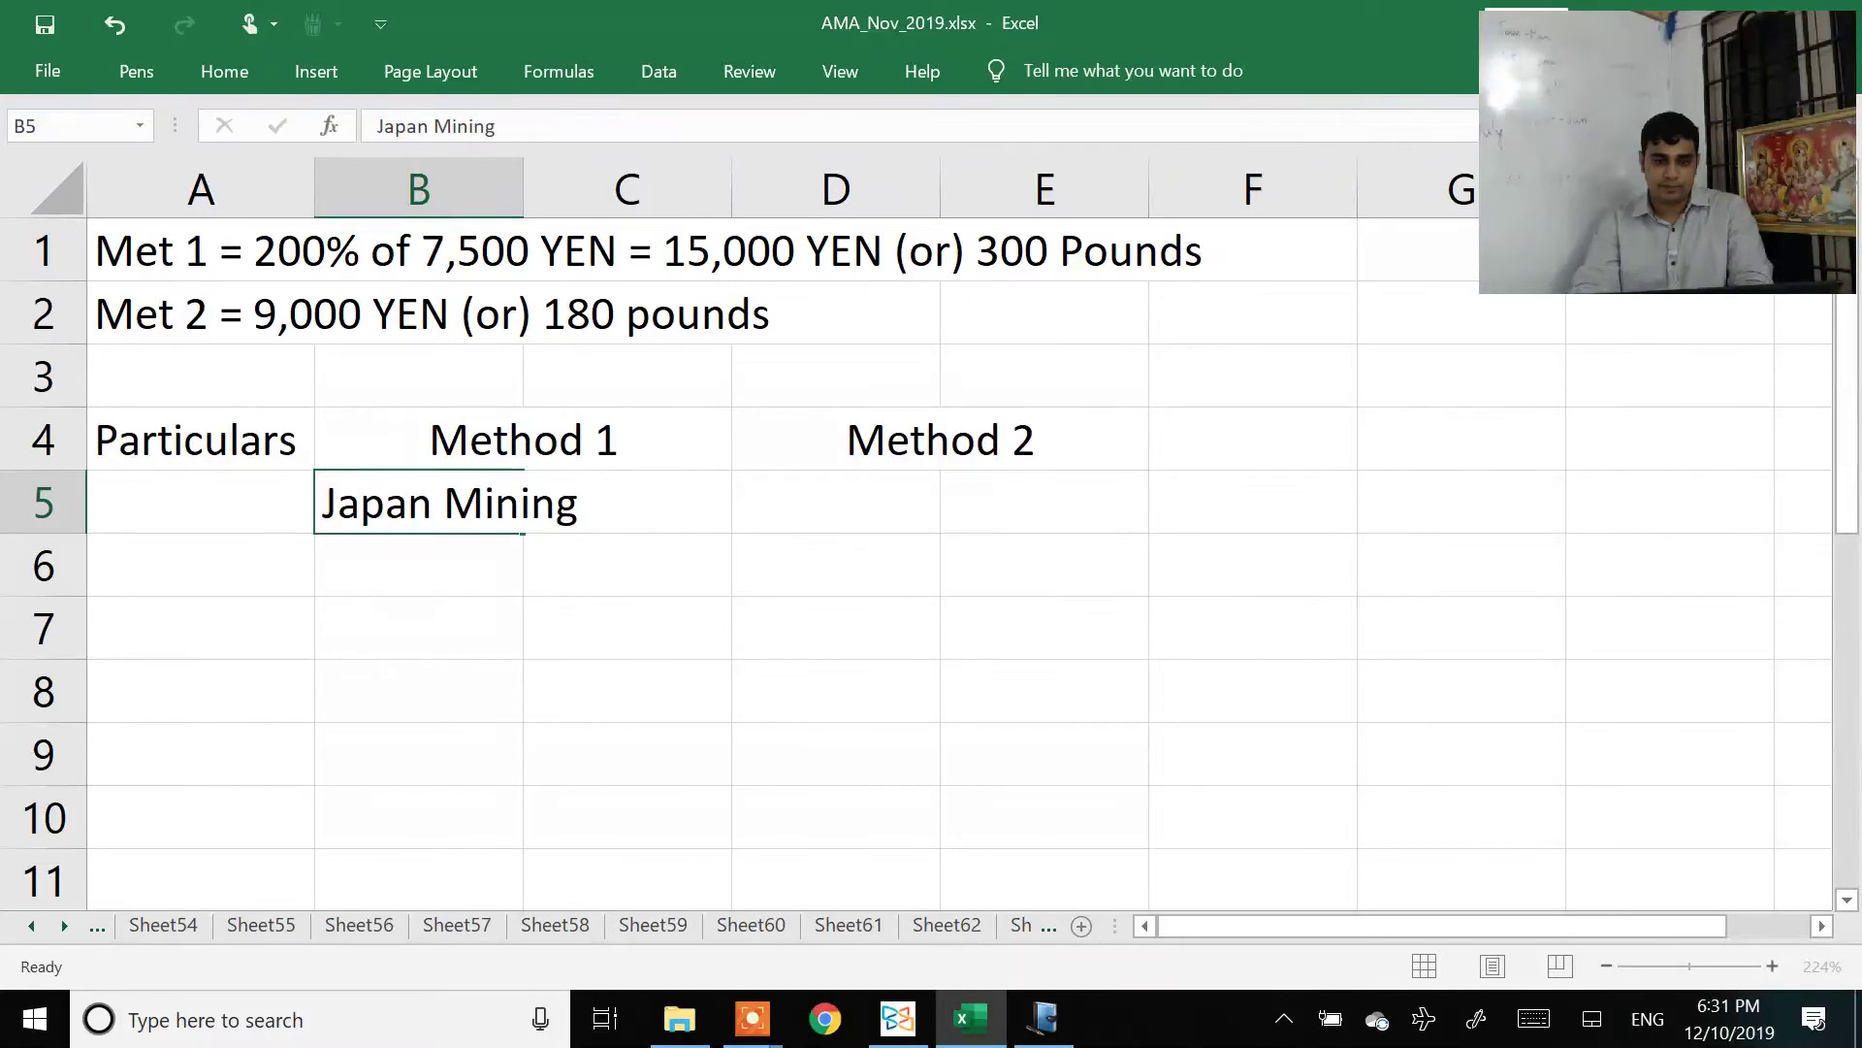
key("ctrl+Return")
key("alt")
key("h")
key("o")
key("i")
Step: Check the second division's name in the PDF and enter "UK proc" in C5
key("alt+Tab")
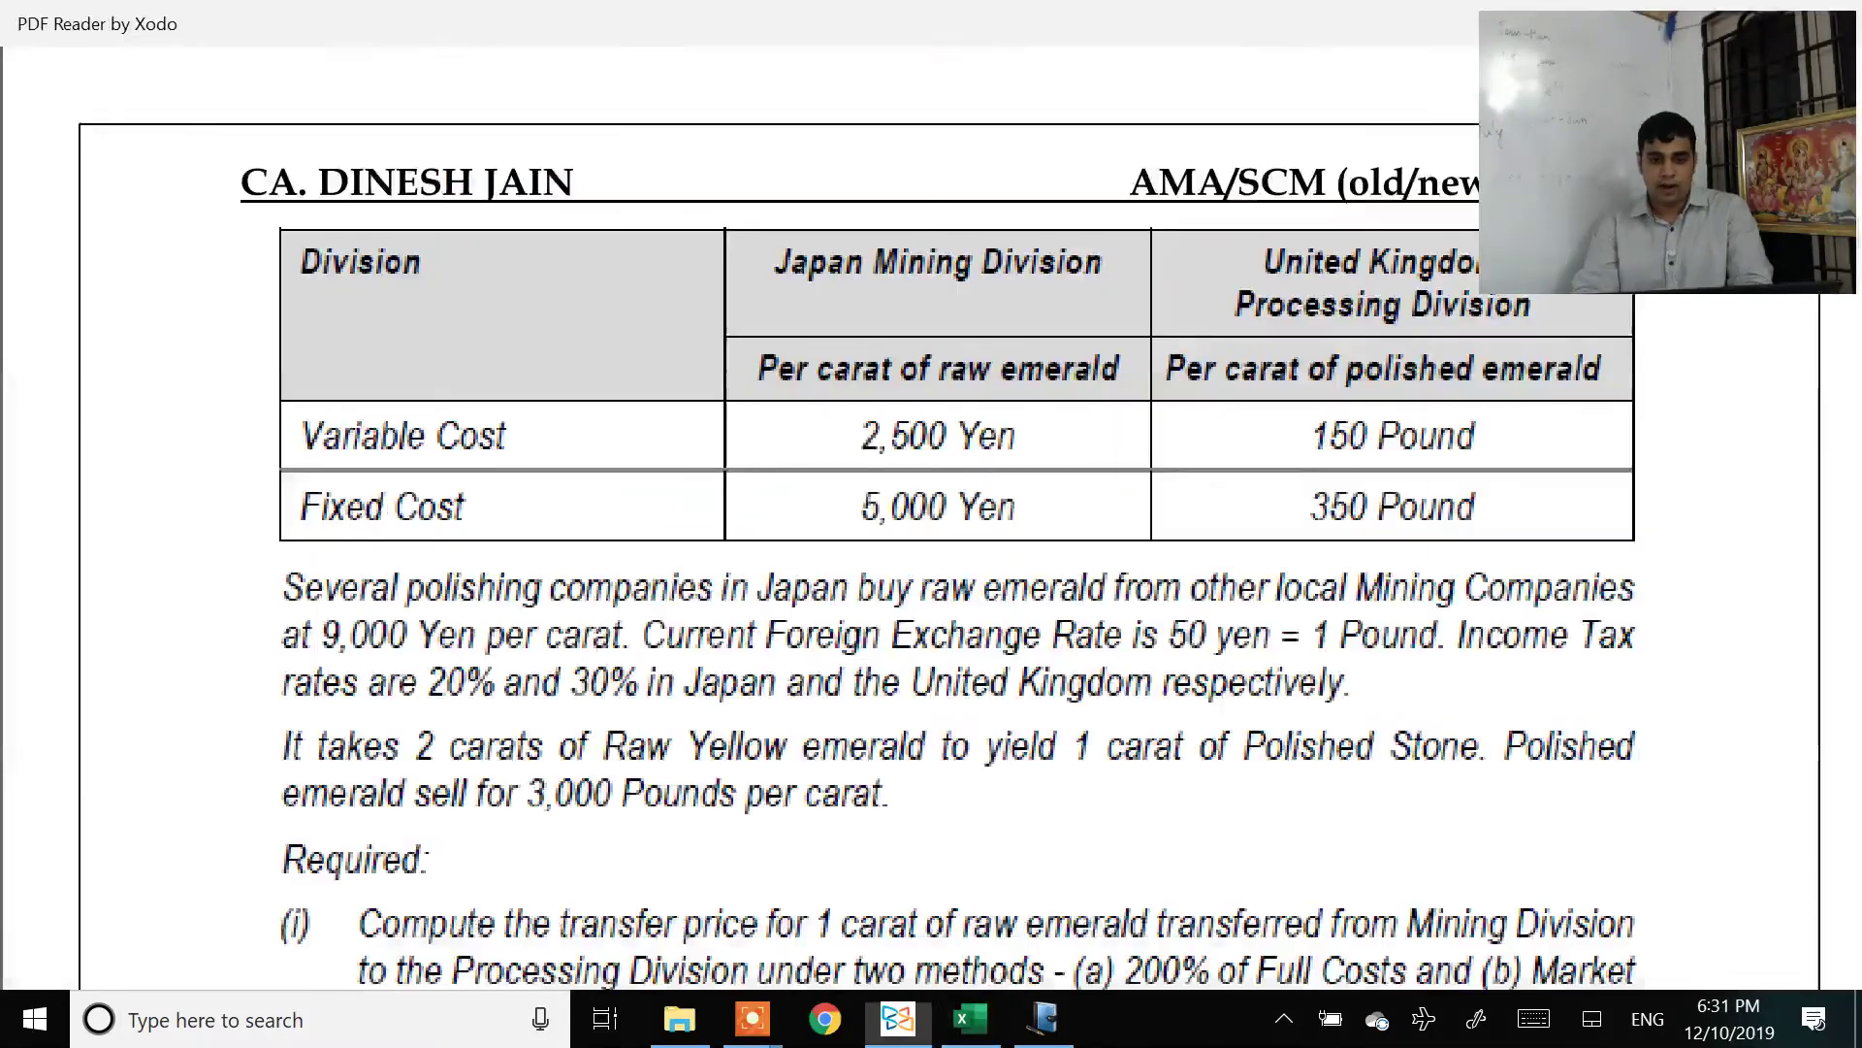
key("alt+Tab")
left_click(701, 501)
type("UK proc")
key("ctrl+Return")
Step: Copy the division headings in B5:C5 to D5:E5 under Method 2
key("Left")
key("shift+Right")
key("ctrl+c")
key("Right")
key("Right")
key("ctrl+v")
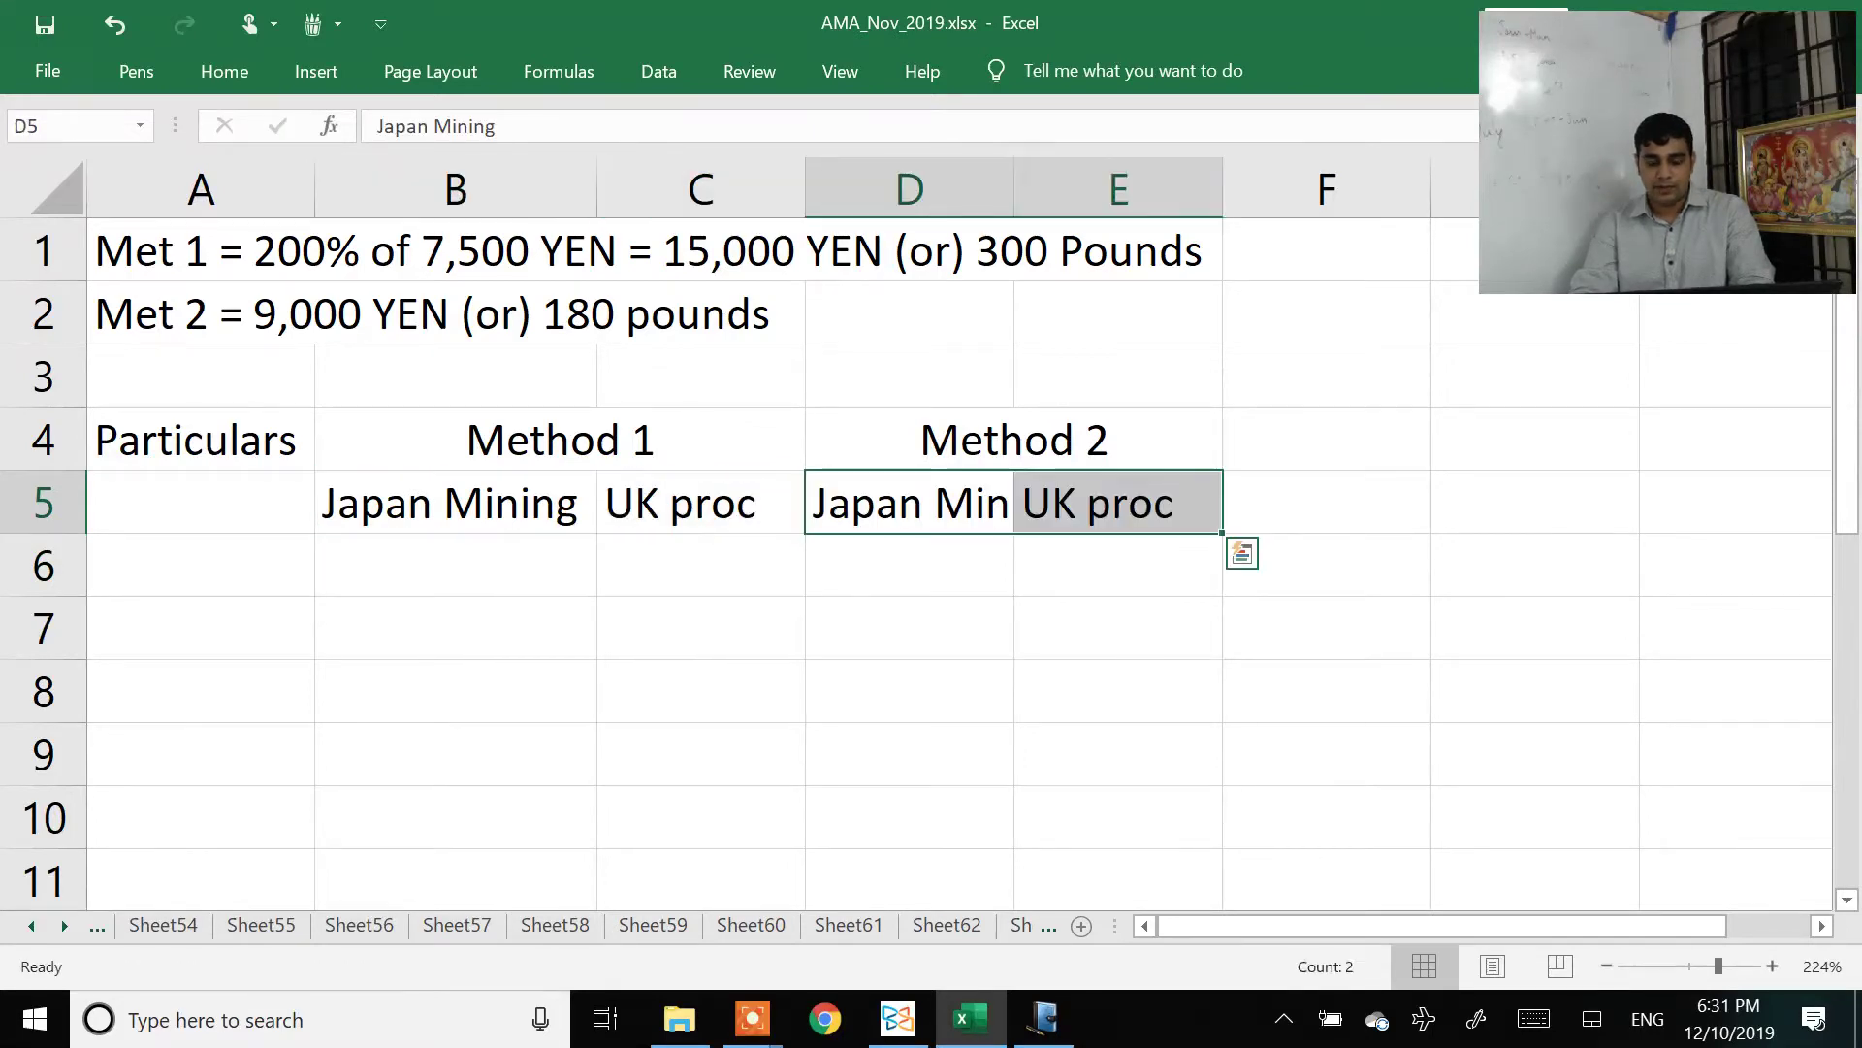
key("Down")
key("Left")
key("Left")
key("Left")
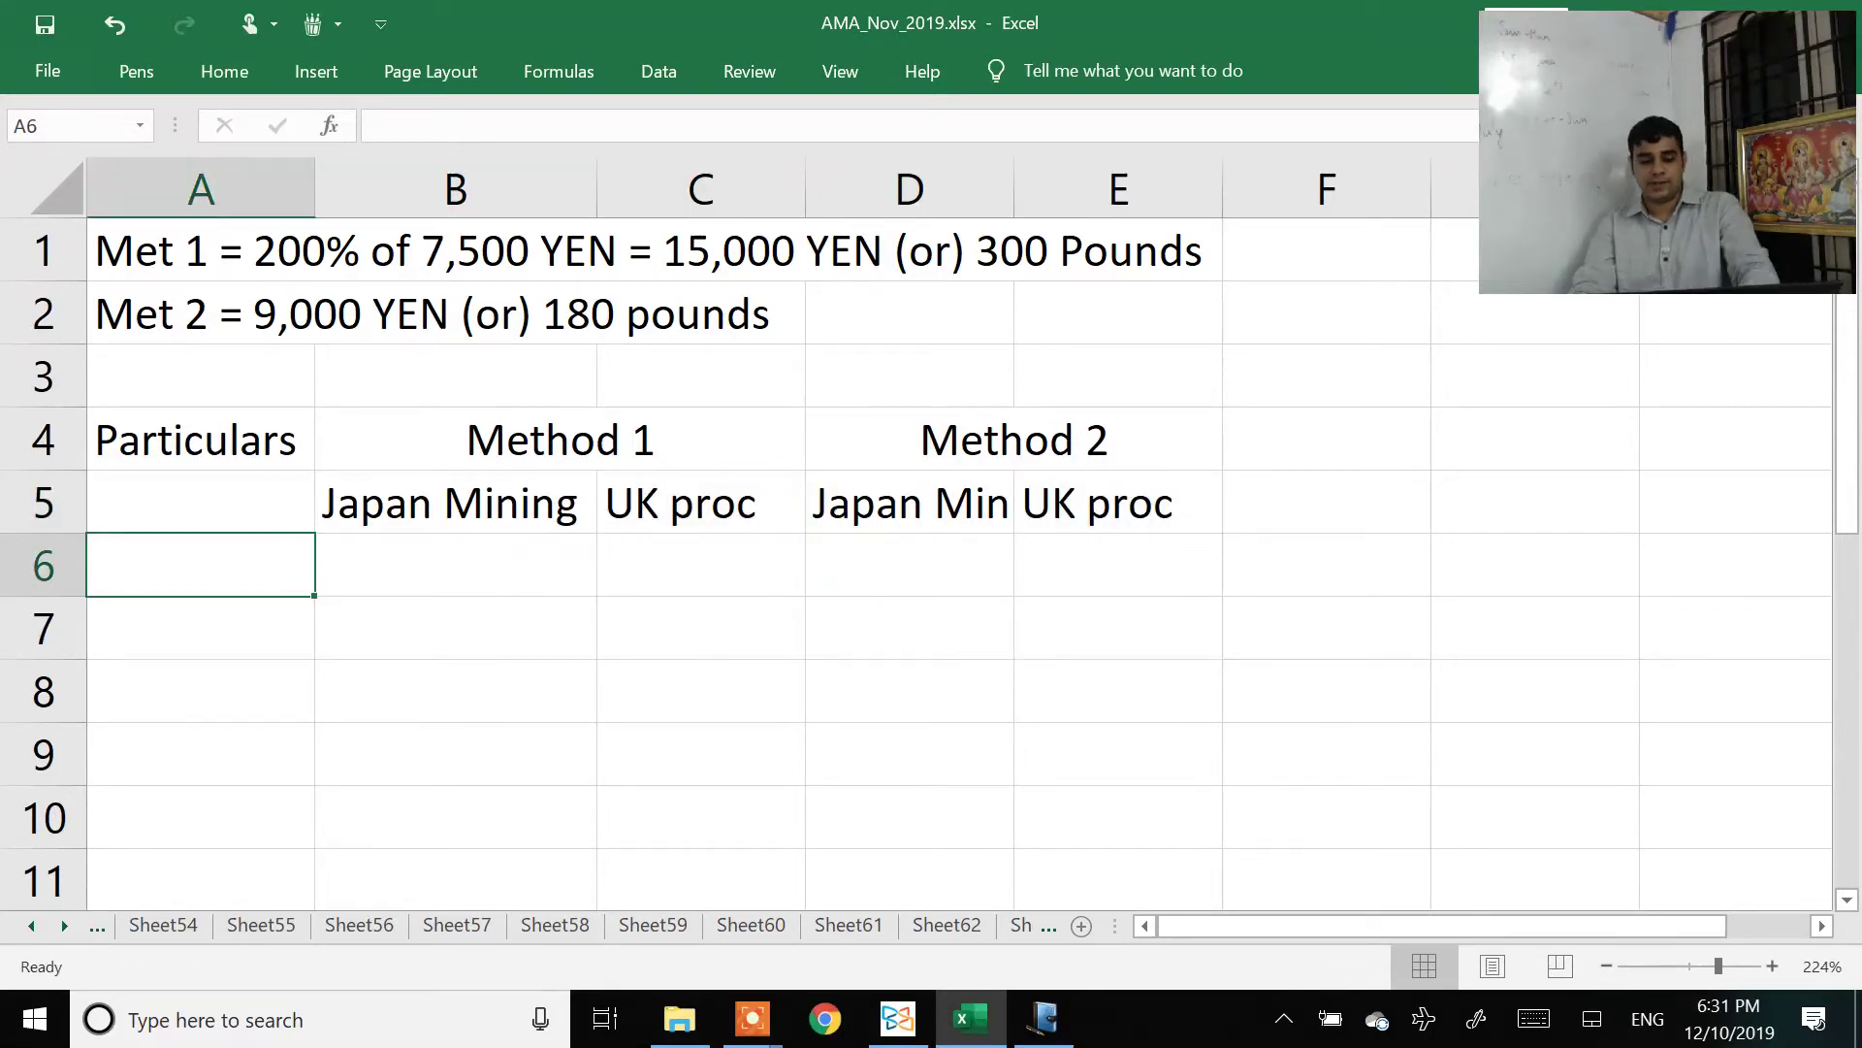
Step: Add "(YEN)" on a second line of the Japan Mining heading in B5
left_click(456, 501)
key("F2")
key("alt+Return")
type("(YEN)")
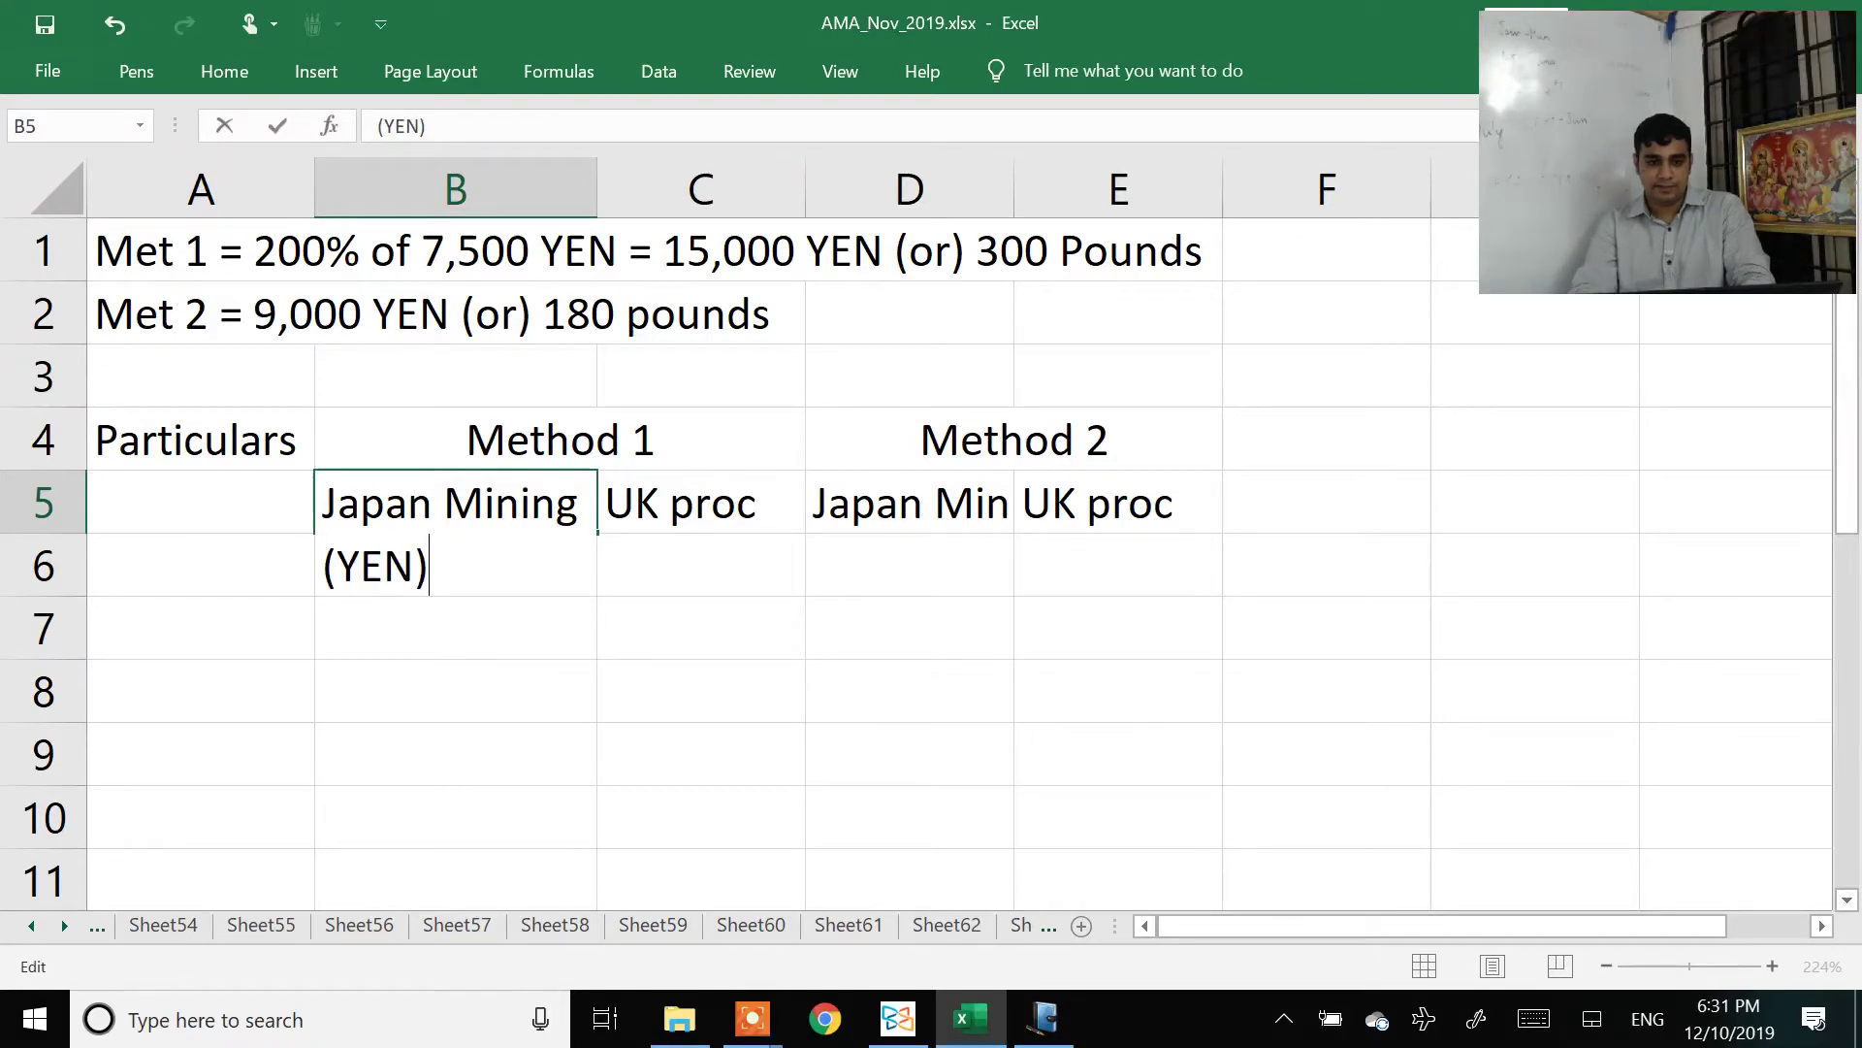
key("Return")
Step: Add "(GBP)" on a second line of the UK proc heading in C5
key("Right")
key("Up")
key("F2")
key("alt+Return")
type("(")
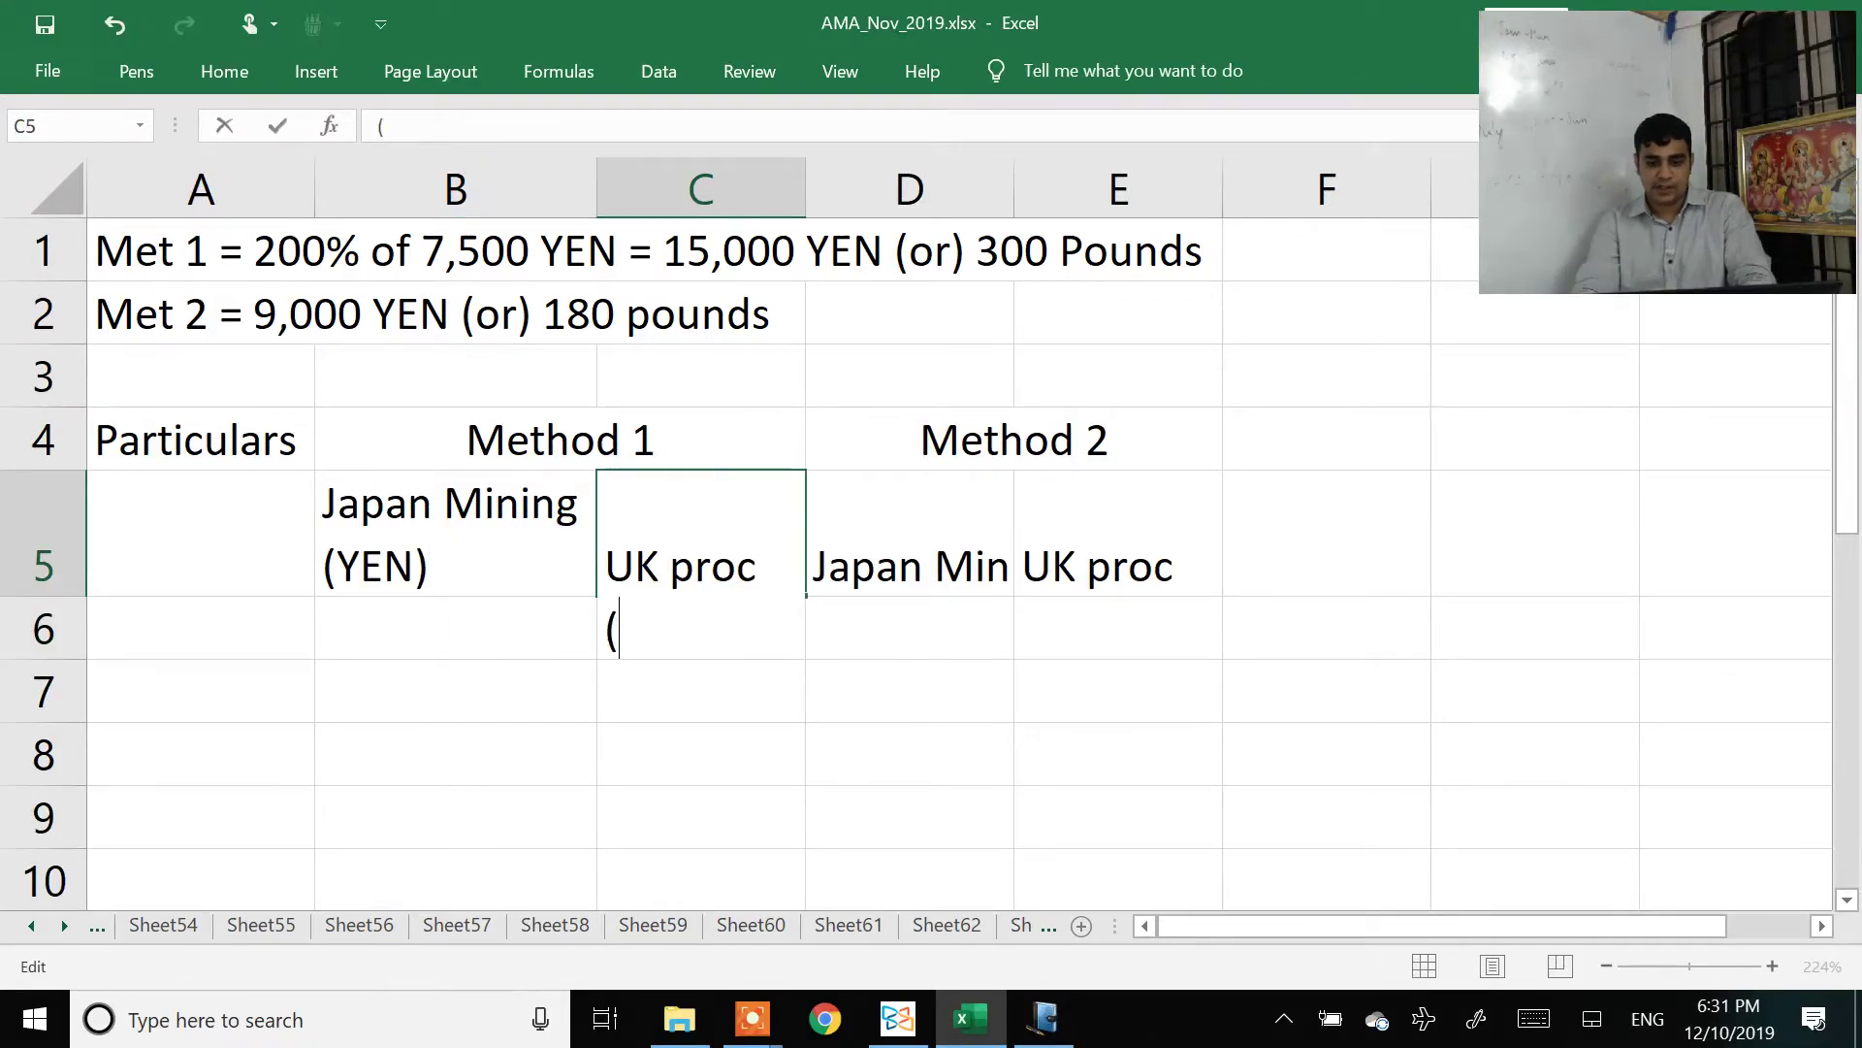
type("GBP)")
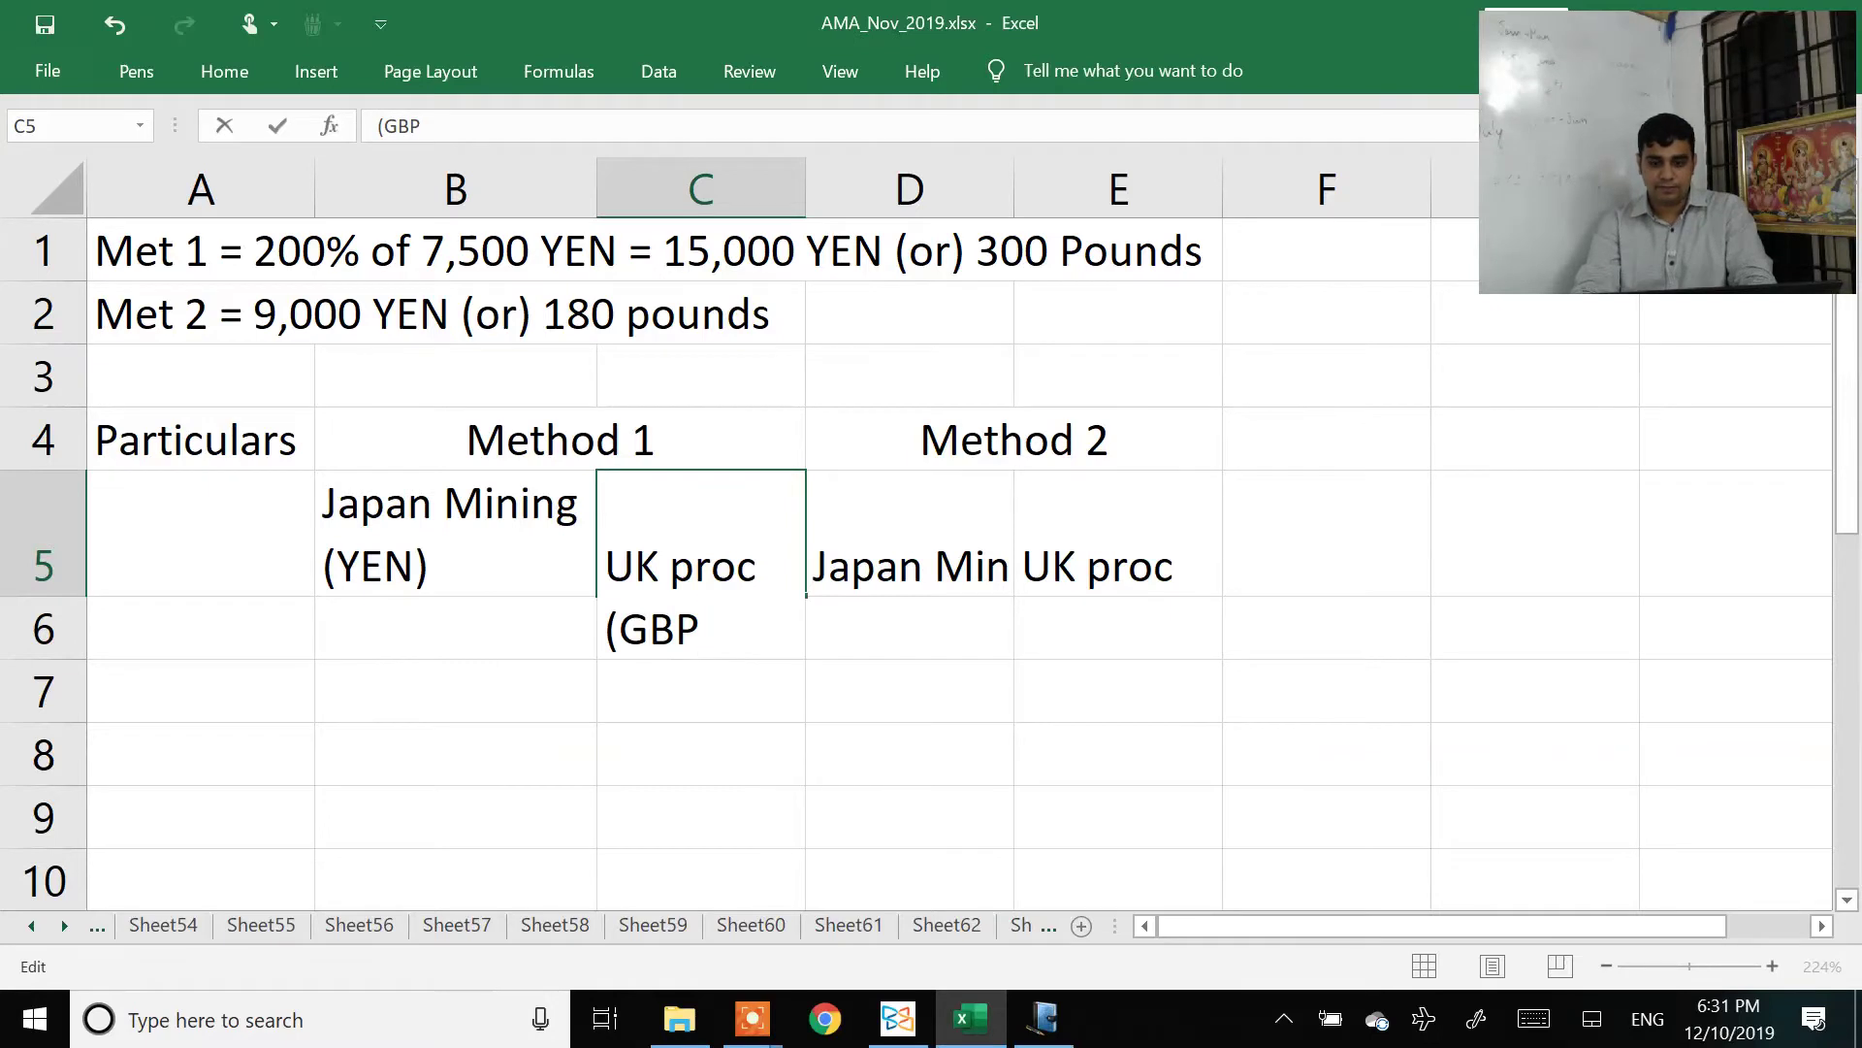
key("Return")
Step: Copy the headings with currency units from B5:C5 over D5:E5 under Method 2
key("Up")
key("Left")
key("shift+Right")
key("ctrl+c")
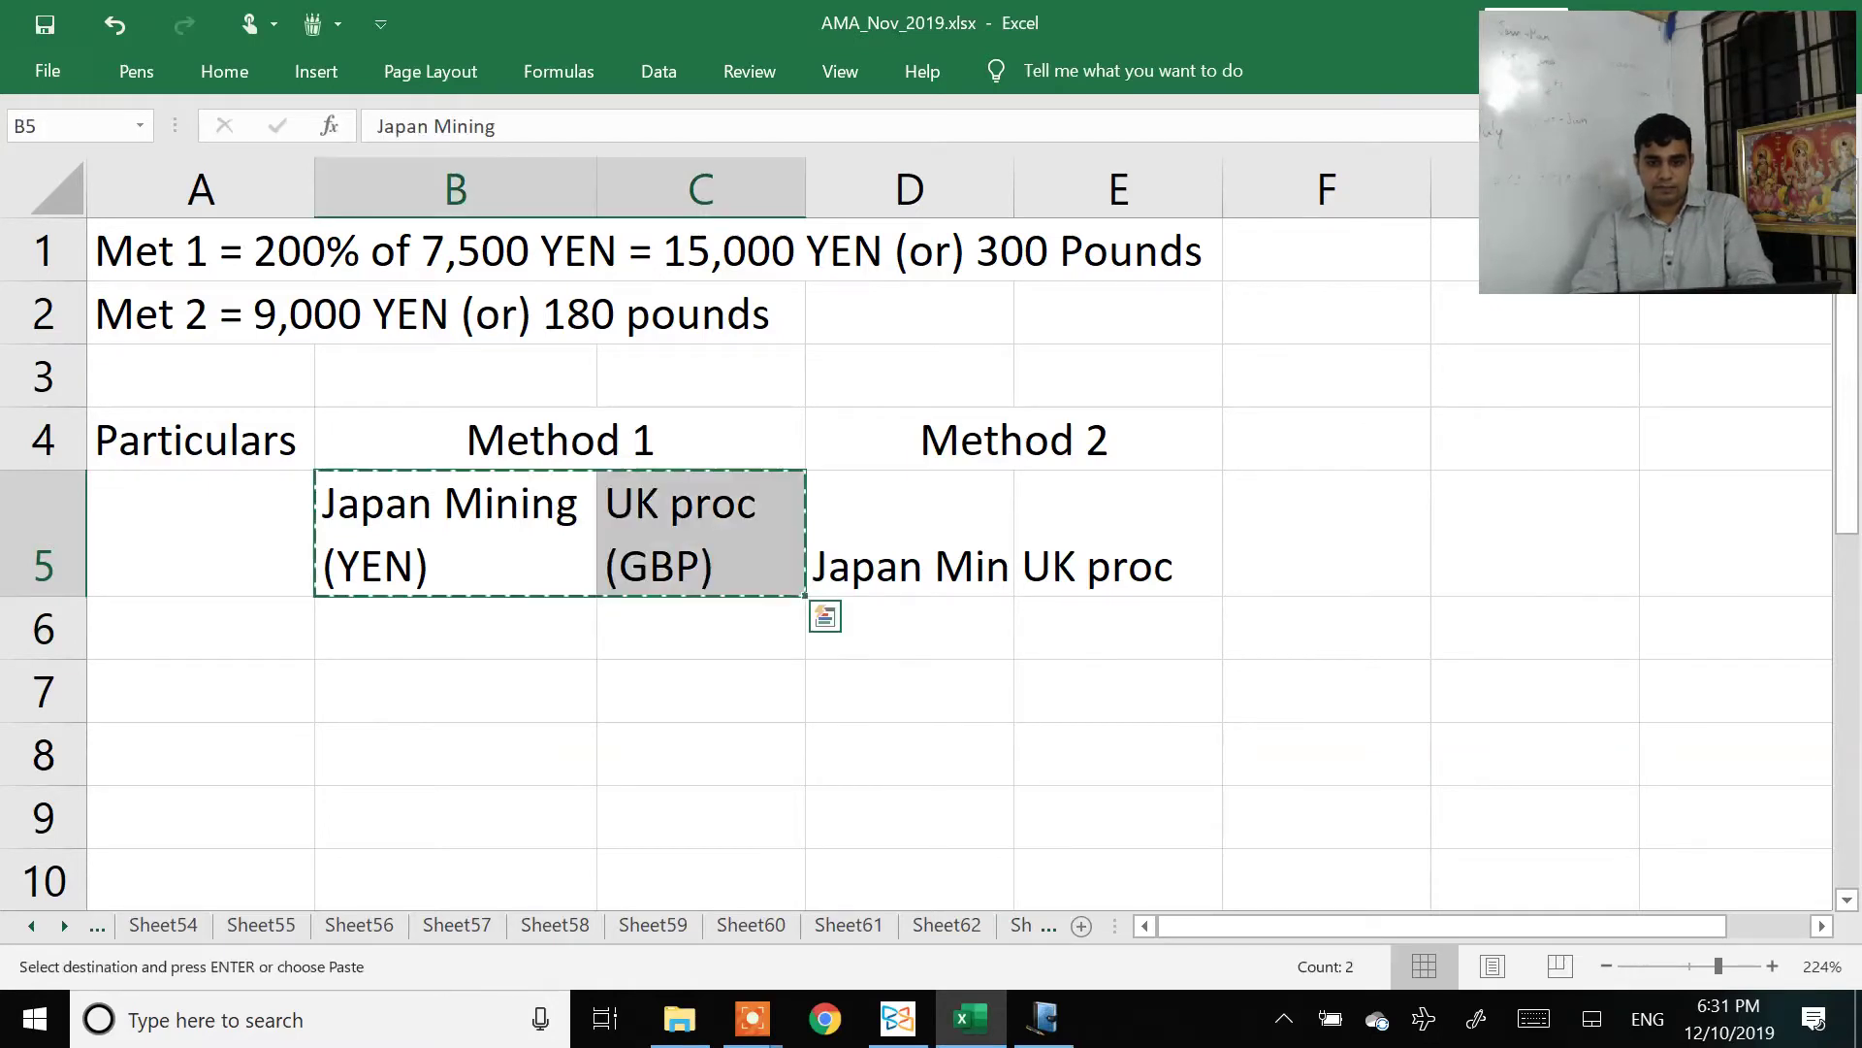
key("Right")
key("Right")
key("Return")
key("Down")
key("Down")
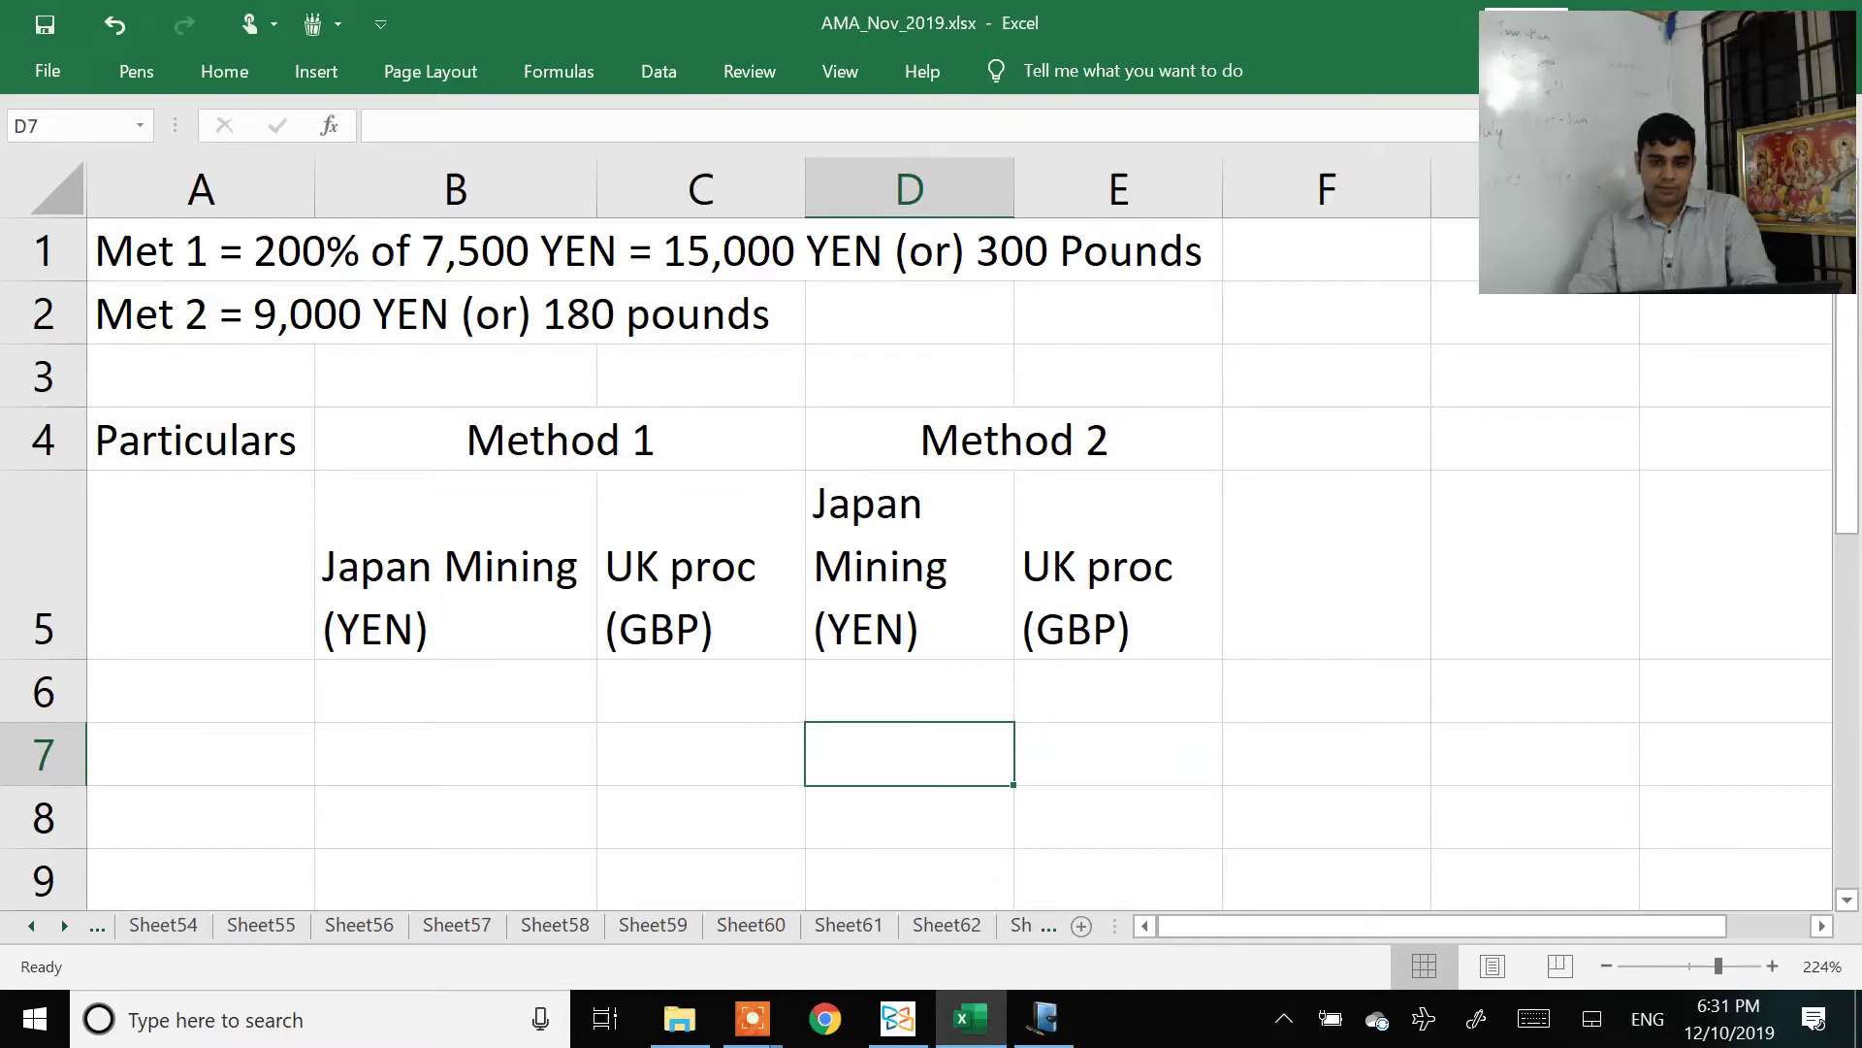
Step: Widen column D just enough for "Japan Mining" to fit on one line
left_click_drag(1014, 190, 1138, 189)
key("Up")
key("Up")
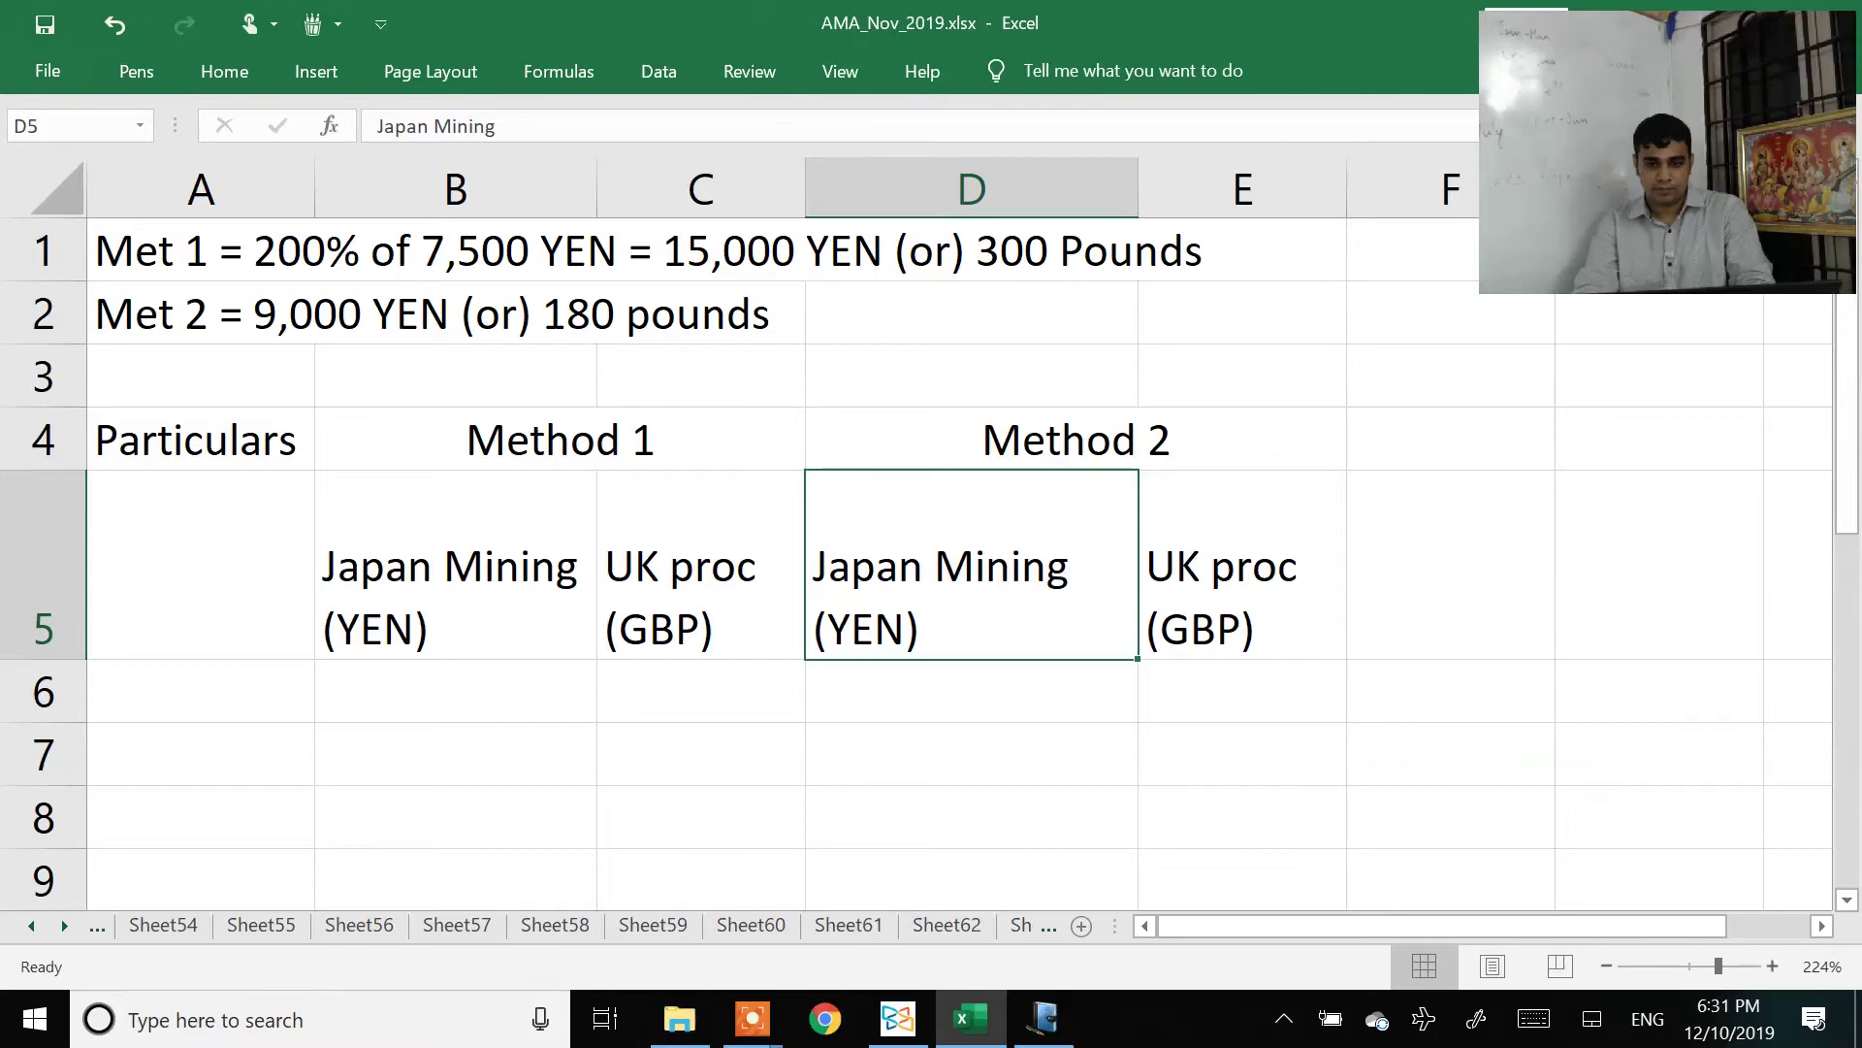
left_click_drag(1138, 190, 1087, 190)
Step: Enter the row labels "Selling price", "Less: Costs" and "Profit" in A6:A8
key("Home")
key("Down")
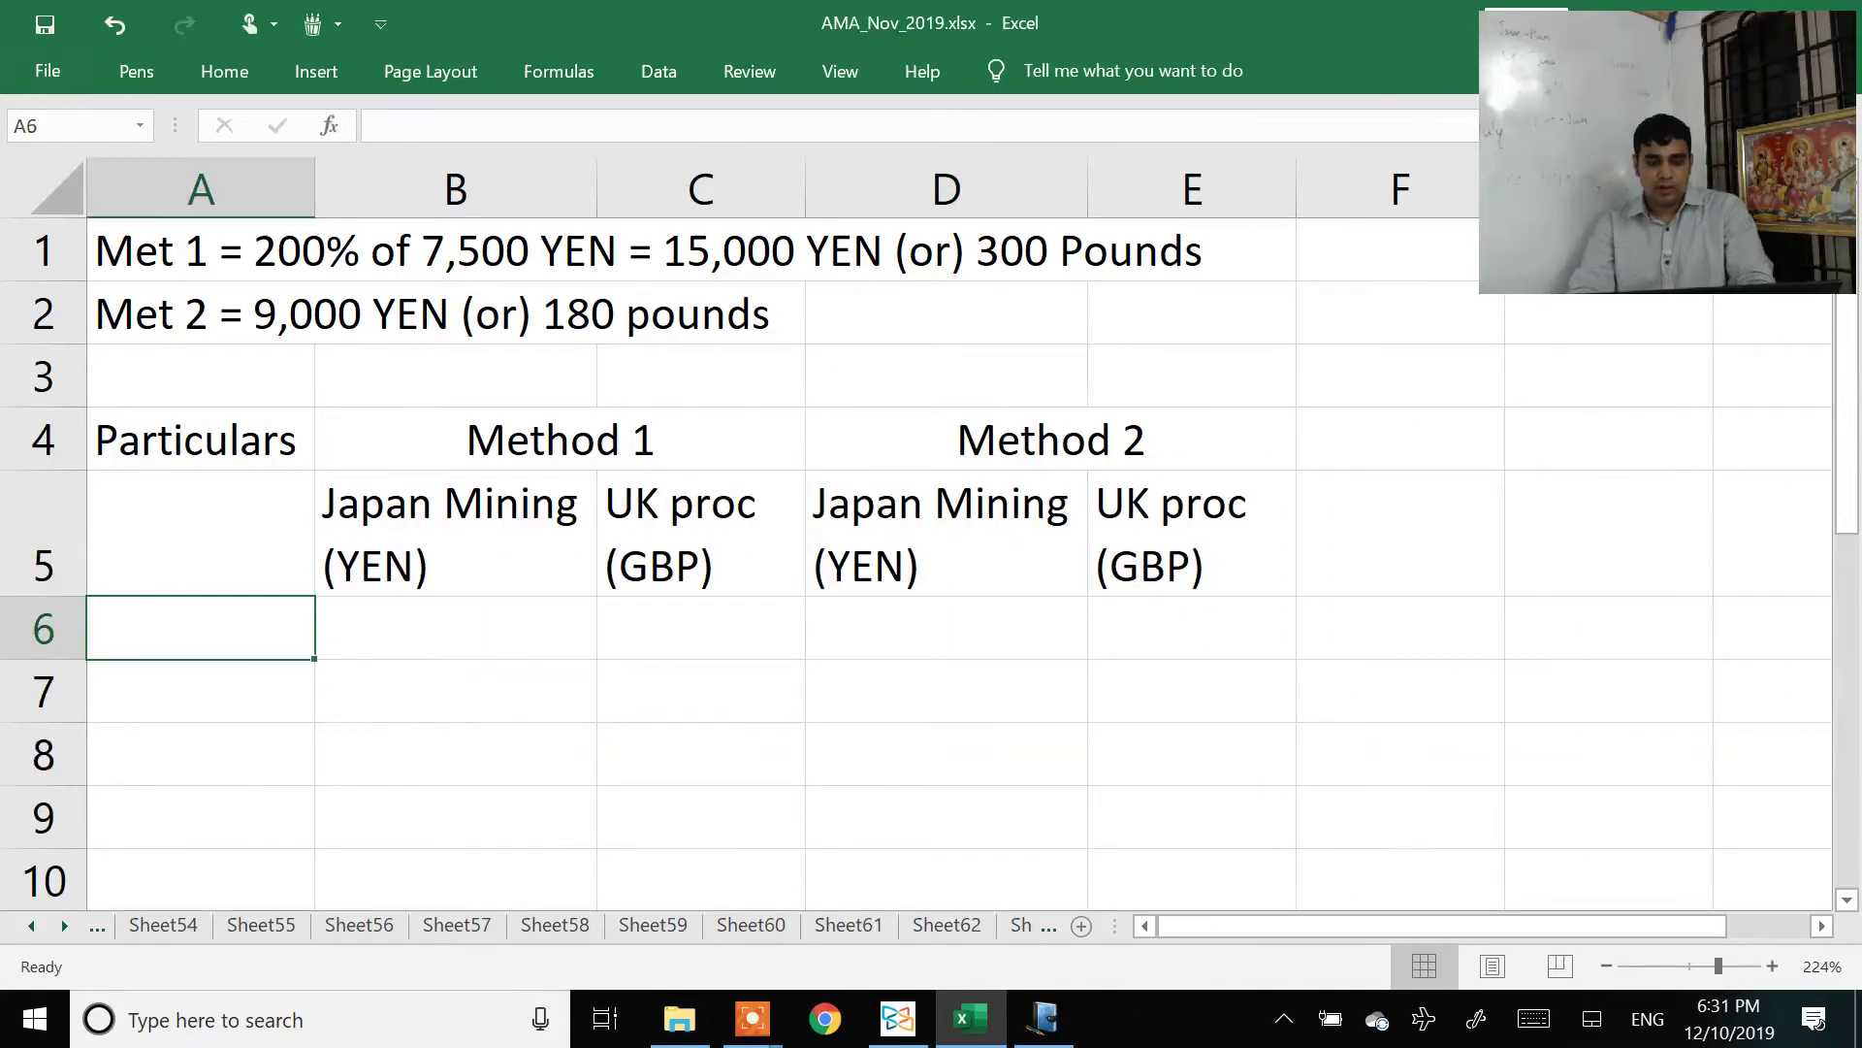
key("F2")
type("ling price")
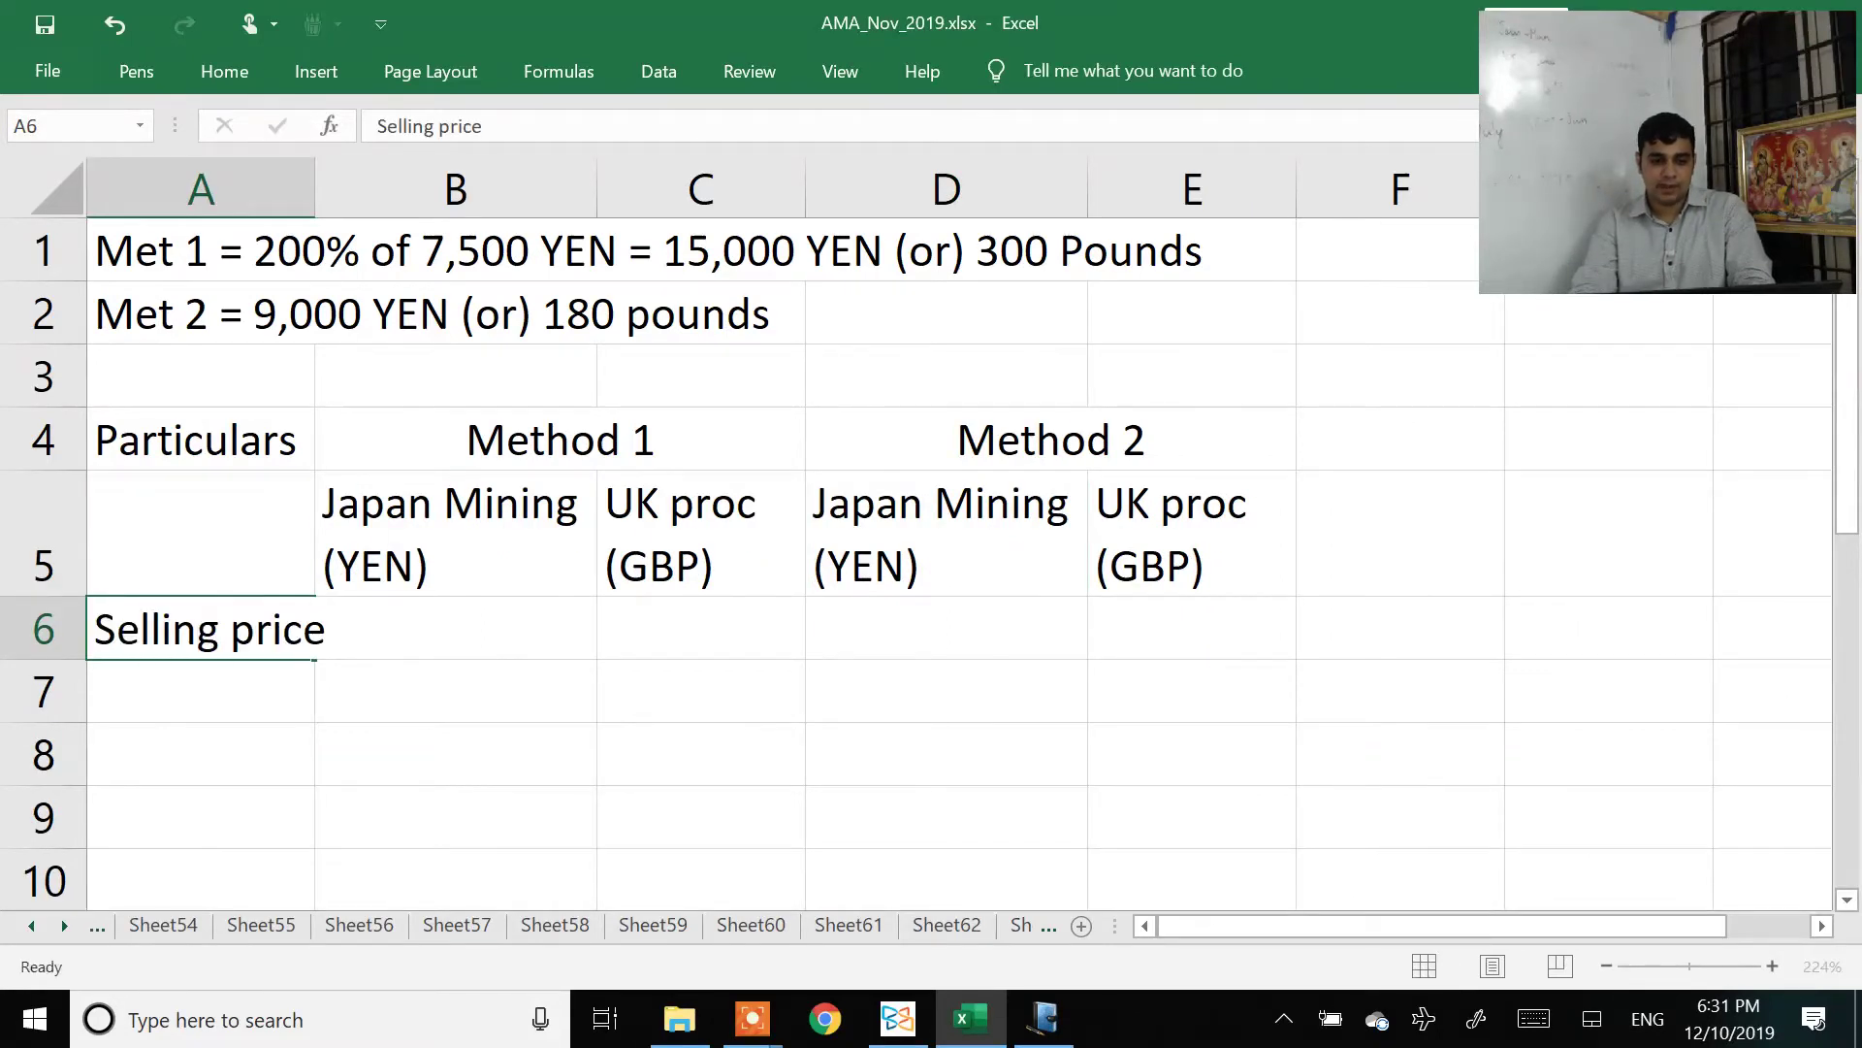
key("Return")
type("Less: Costs")
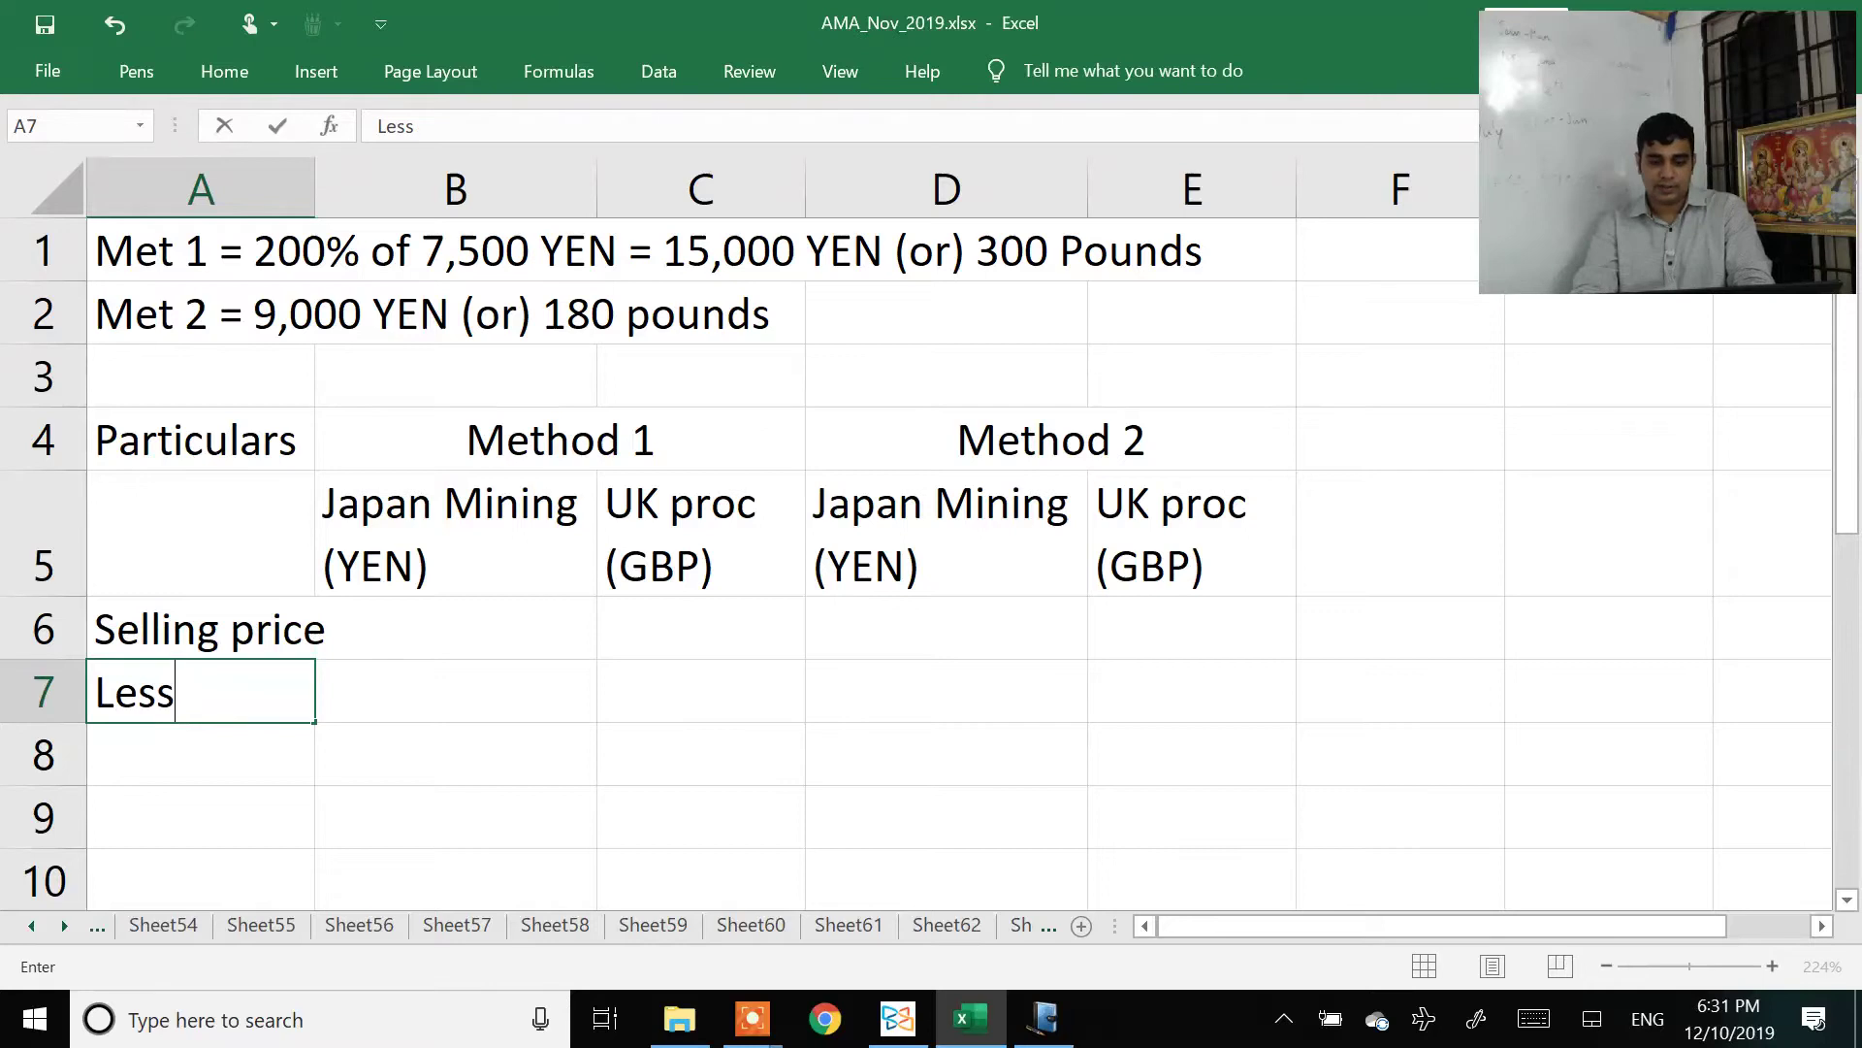
key("Return")
type("Profit")
key("Return")
Step: Enter the row labels "No of units" in A9 and "Total Profit" in A10
type("Not")
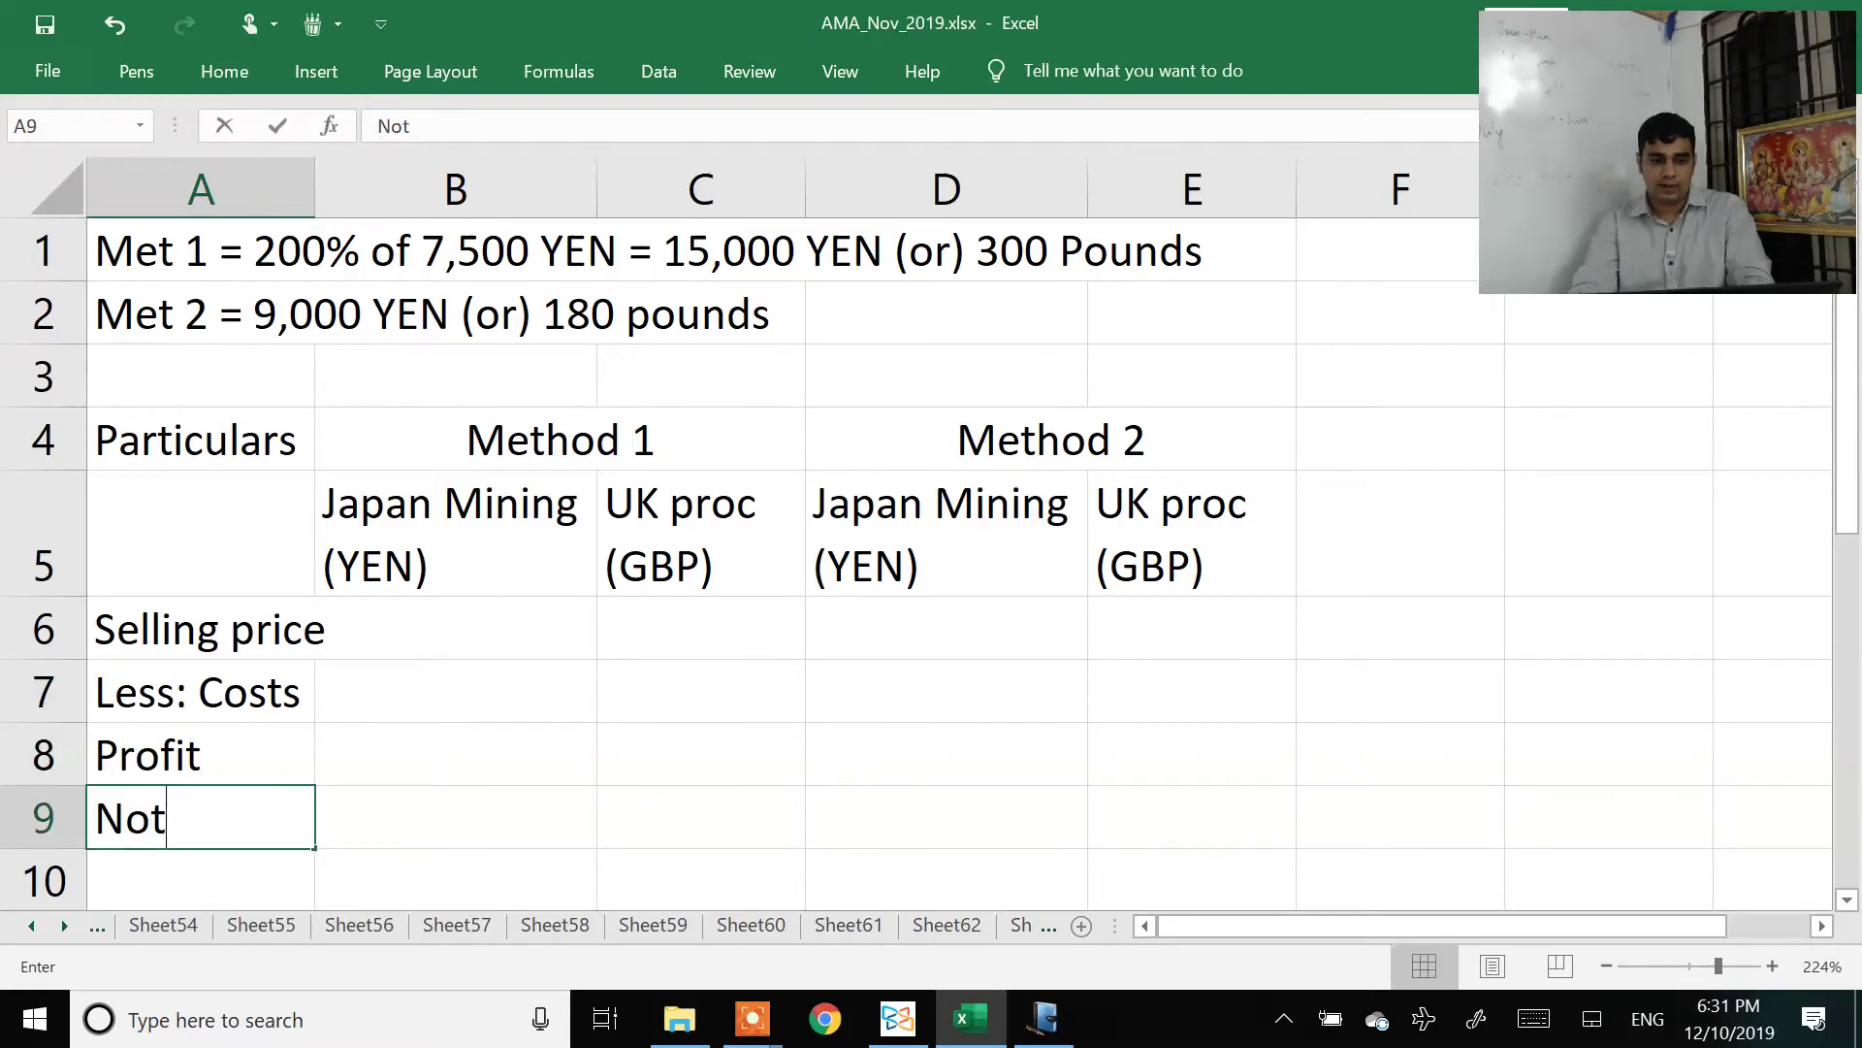
key("BackSpace")
type("of units")
key("ctrl+Return")
key("Return")
type("Total Profit")
key("ctrl+Return")
Step: AutoFit column A to the row labels in A6:A10
key("Down")
key("Up")
key("Up")
key("Up")
key("Up")
key("Up")
key("Up")
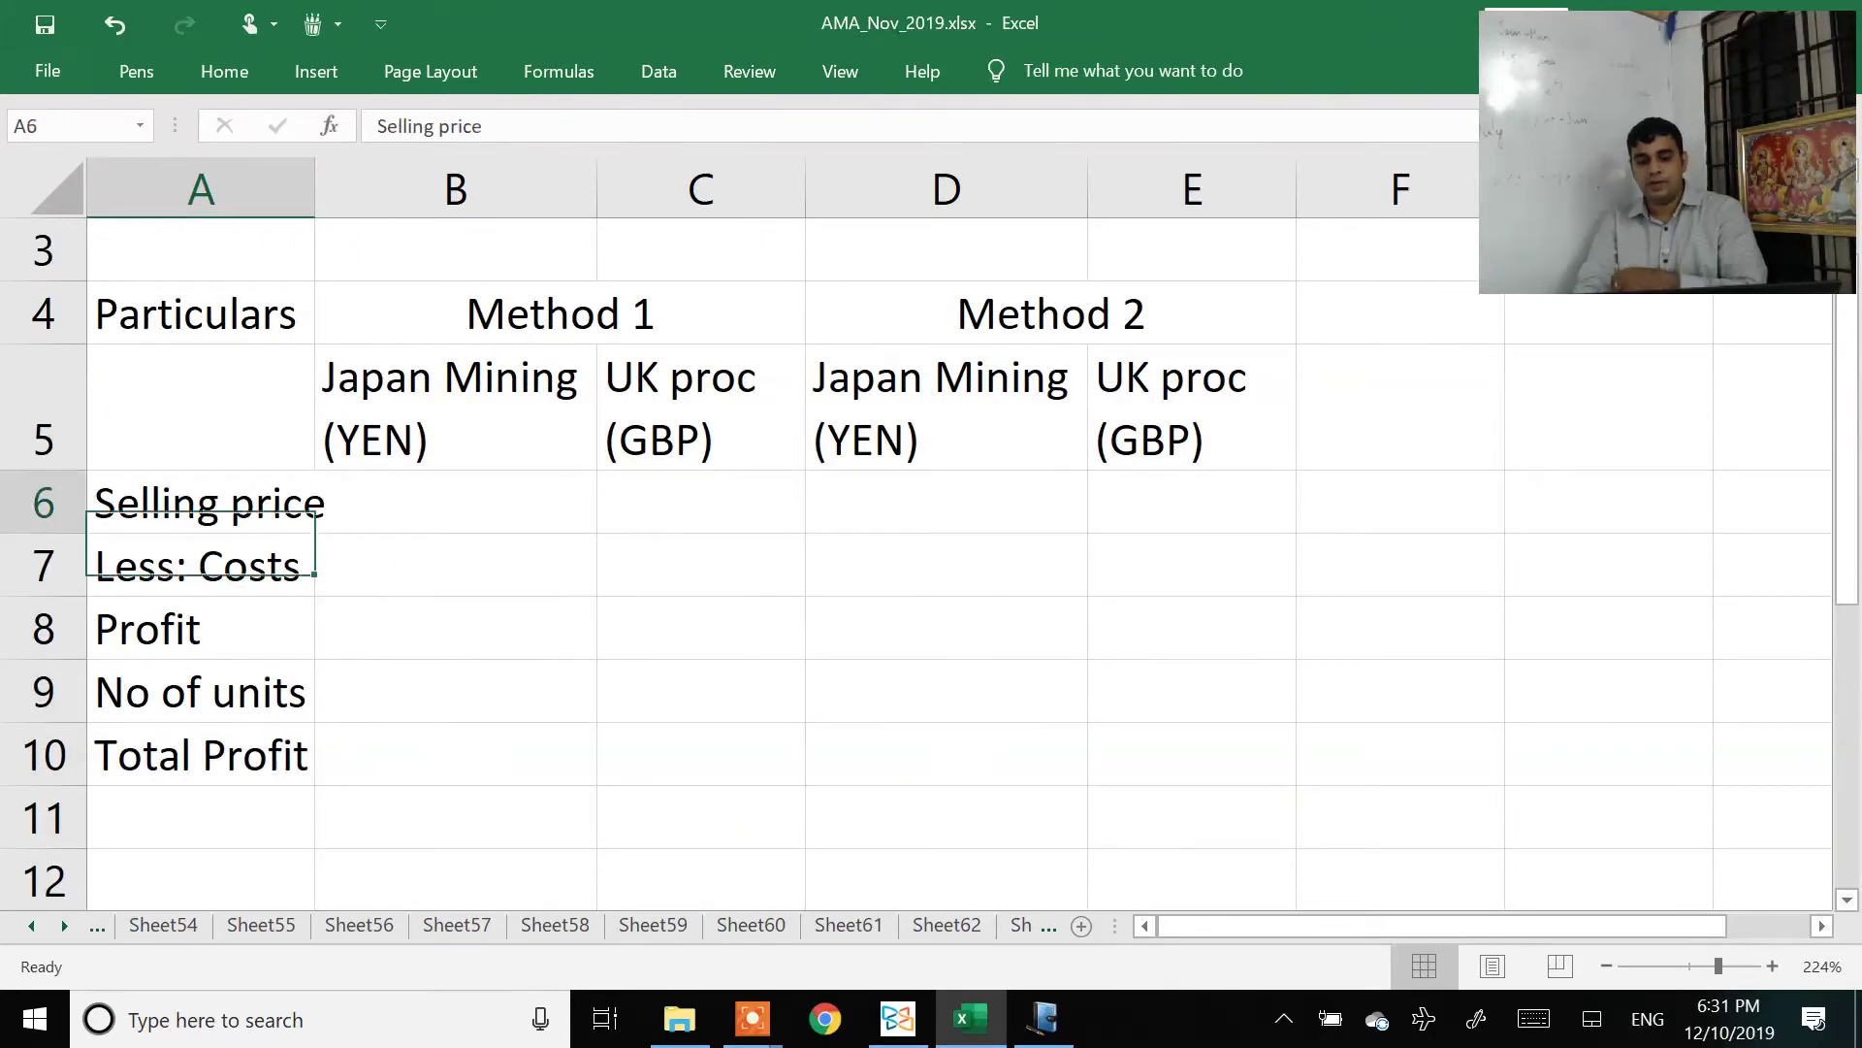
key("Down")
key("shift+Down")
key("shift+Down")
key("shift+Down")
key("shift+Down")
key("alt+h")
key("o")
key("i")
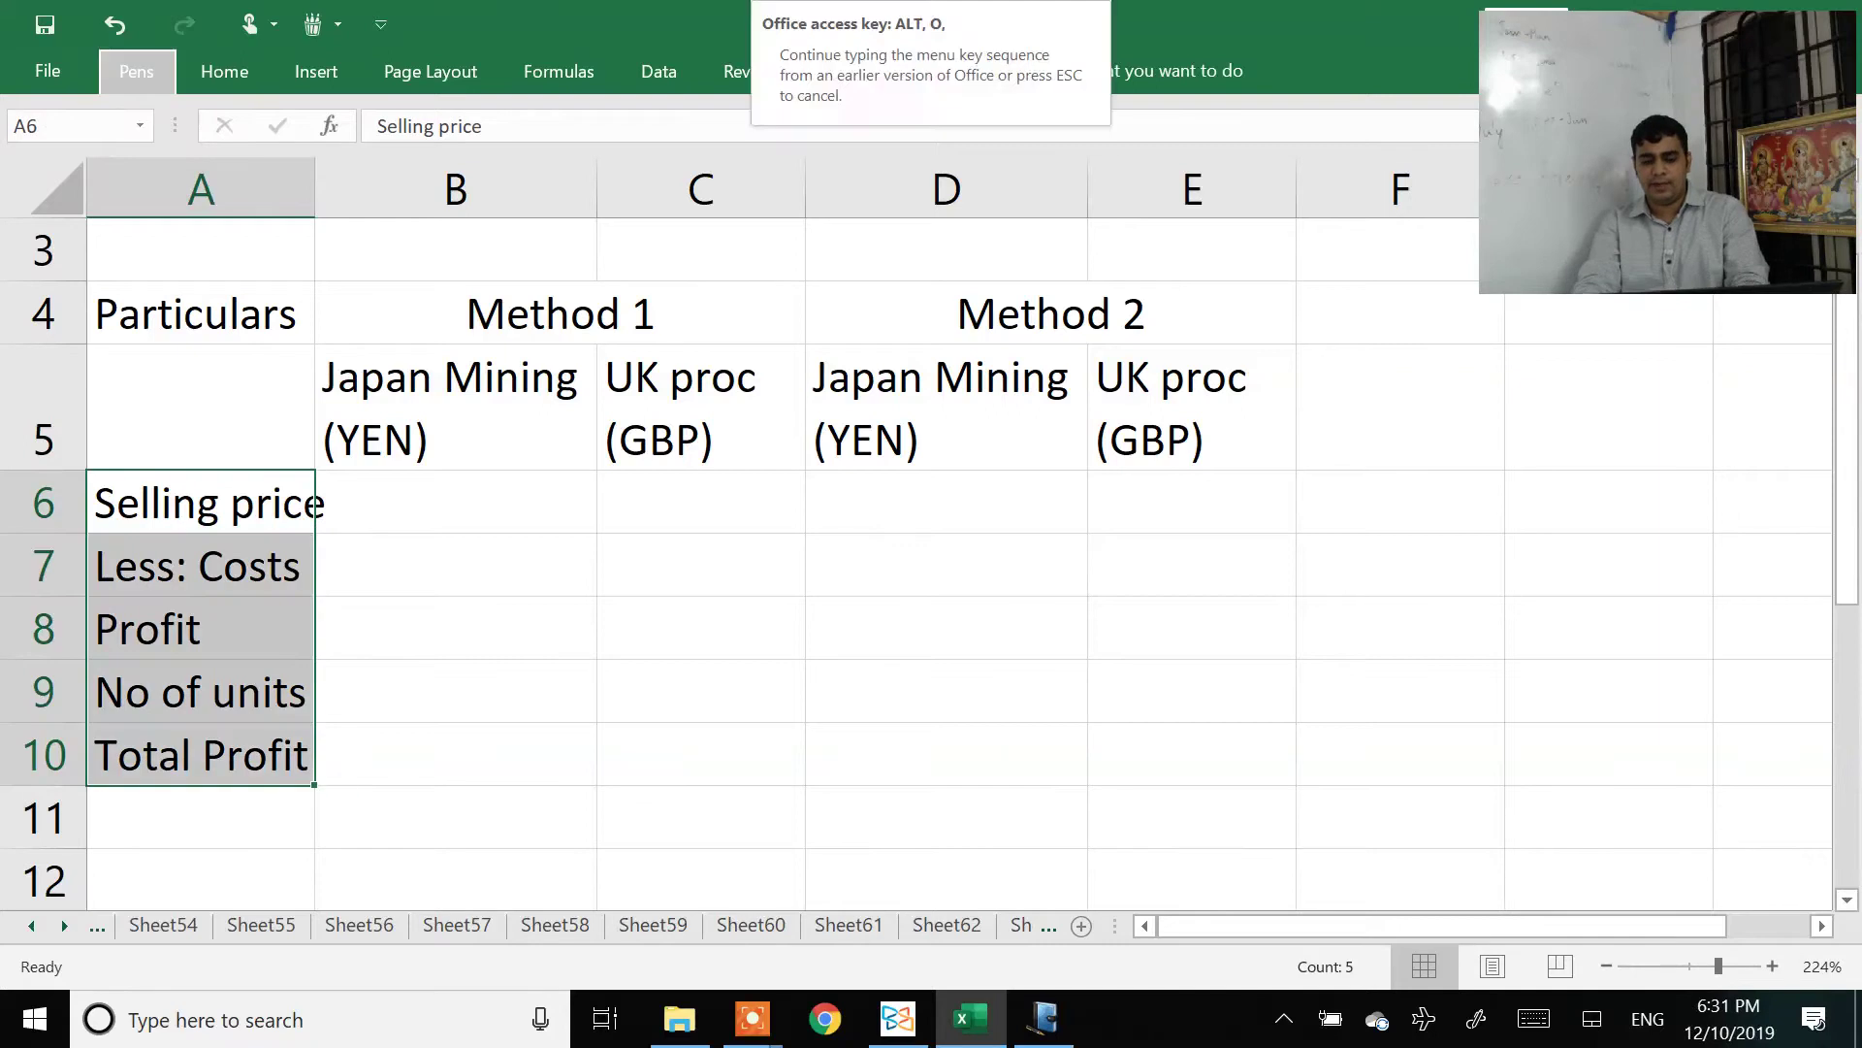
Step: Enter the Japan Mining selling prices: 15000 in B6 for Method 1 and 9000 in D6 for Method 2
key("Right")
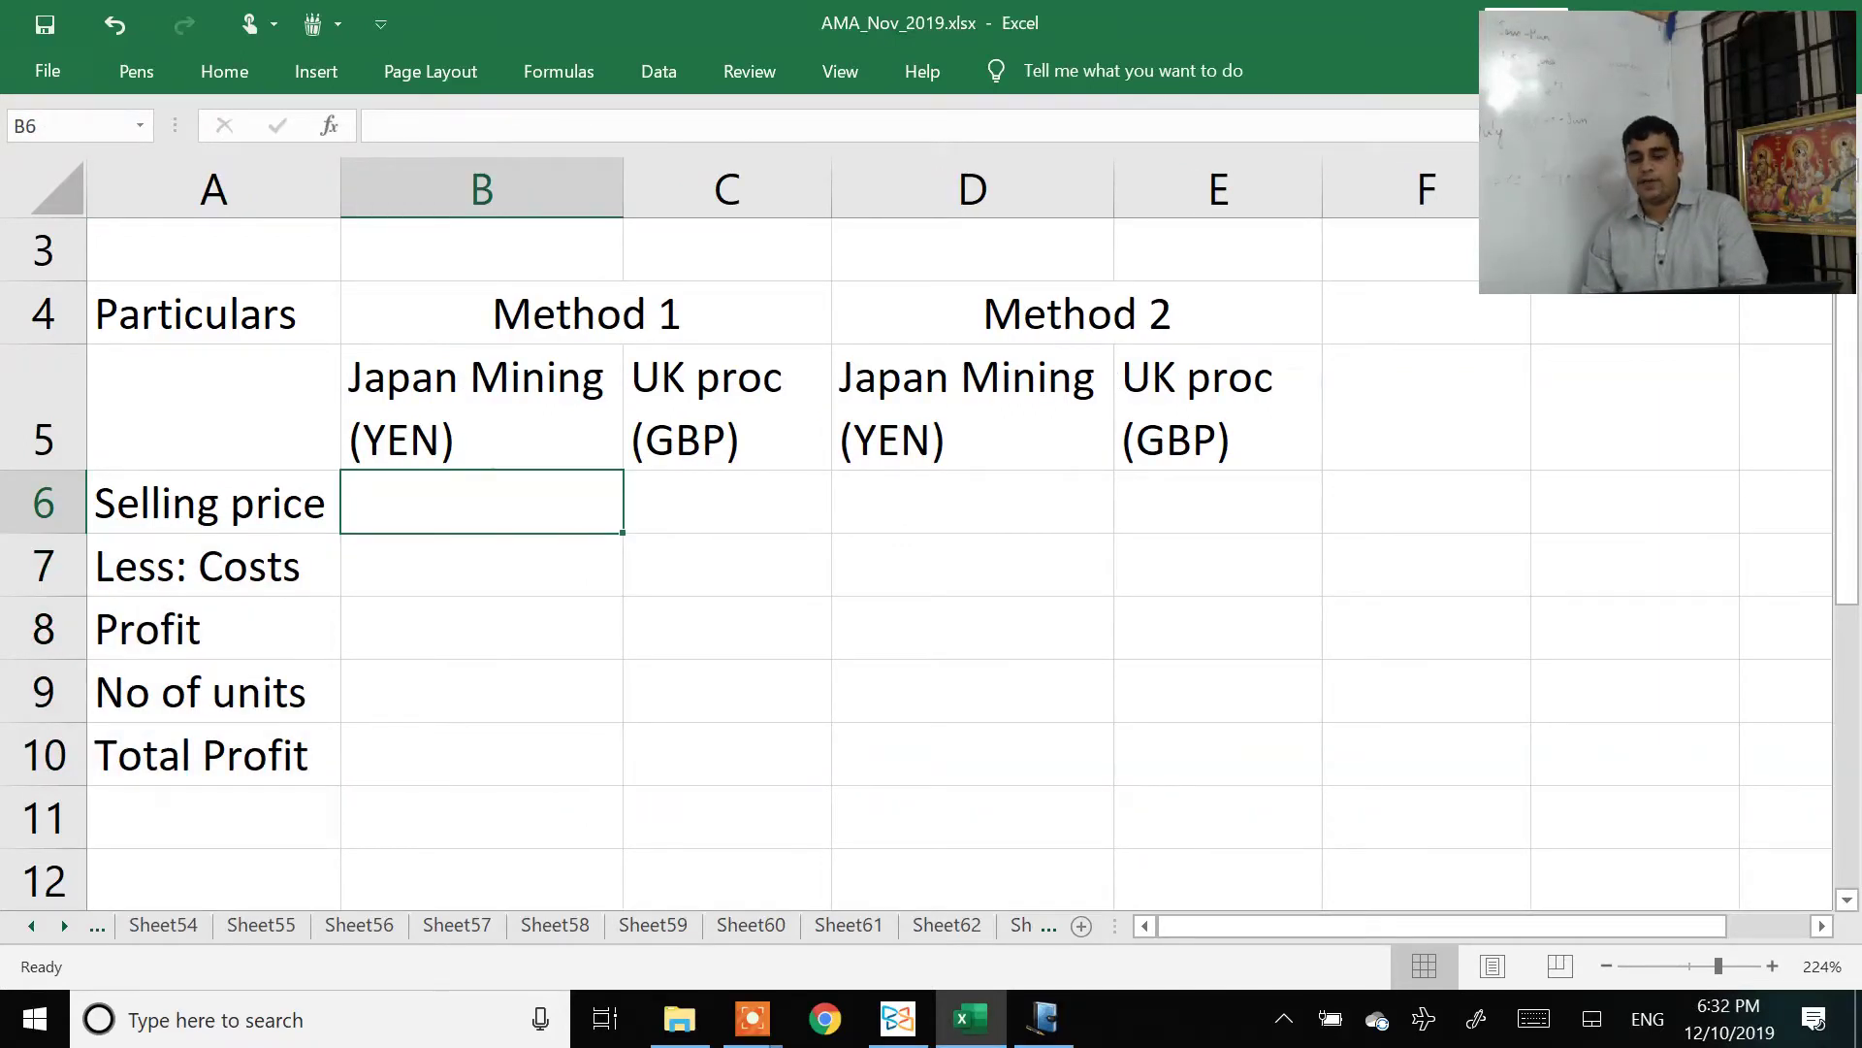
key("alt+Tab")
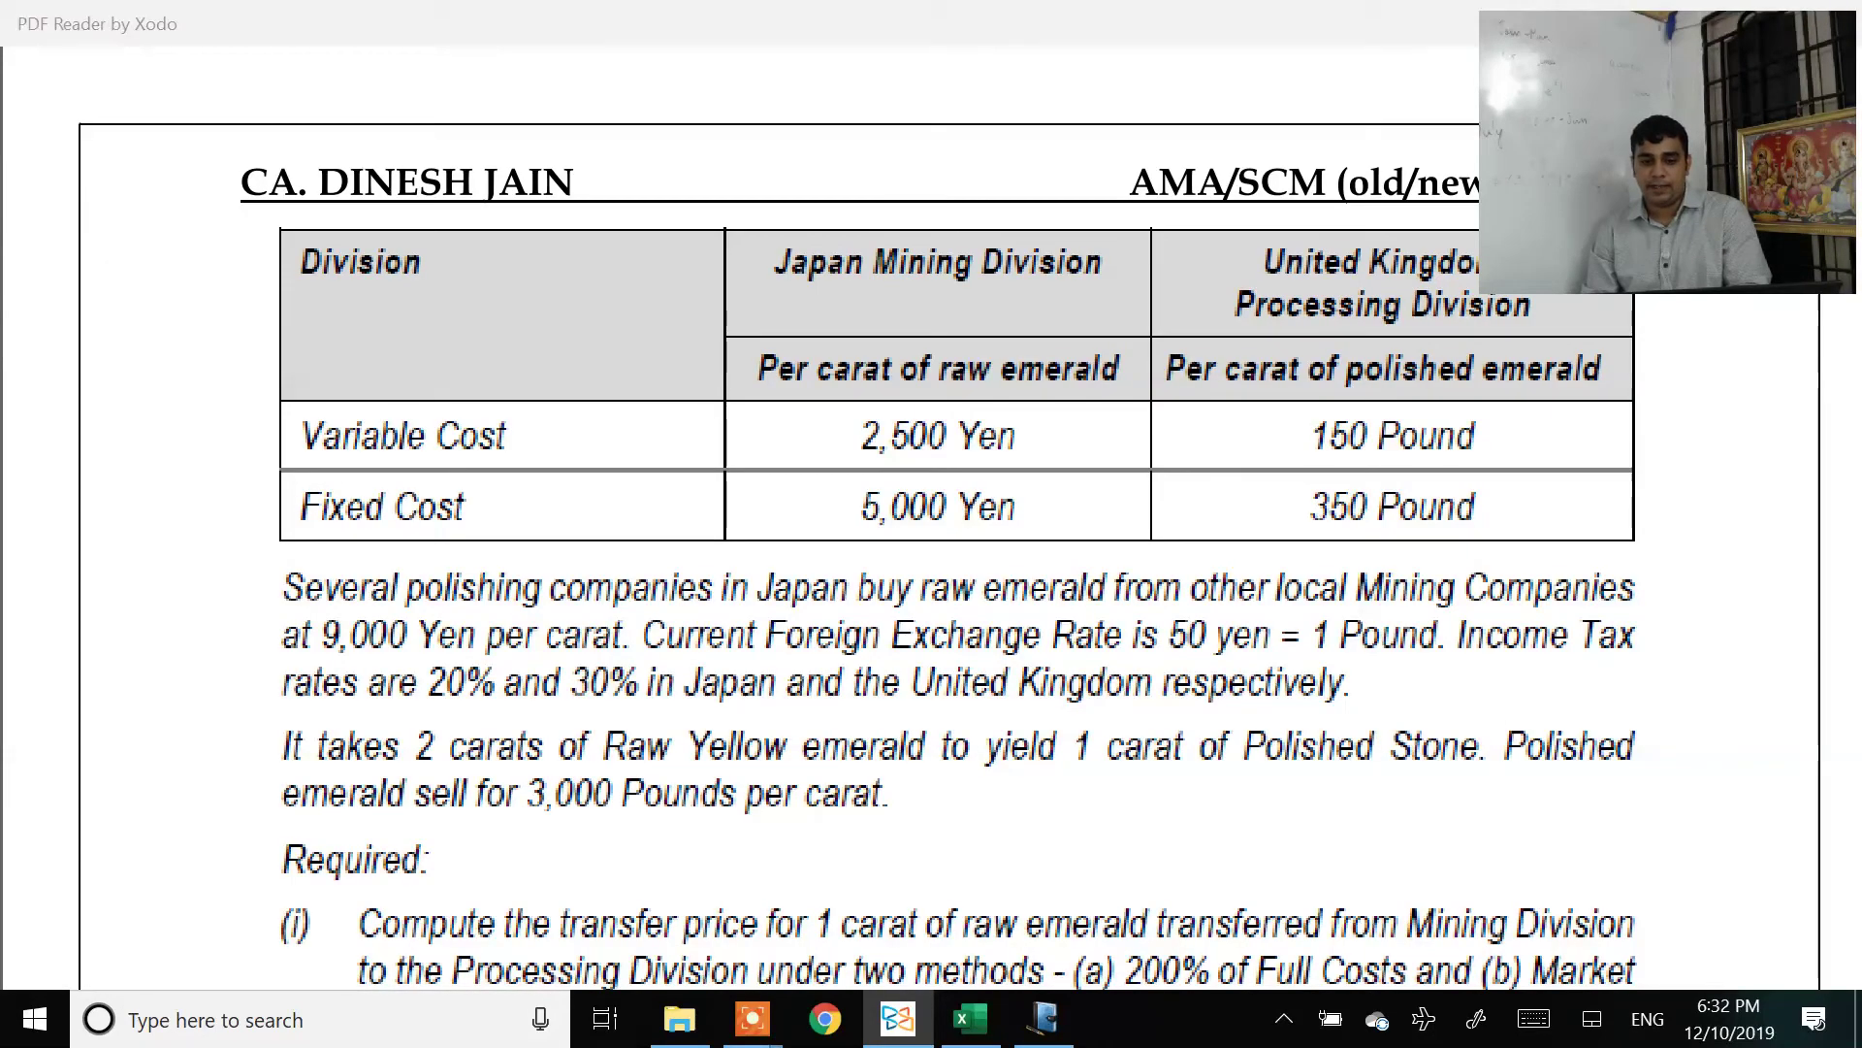
key("alt+Tab")
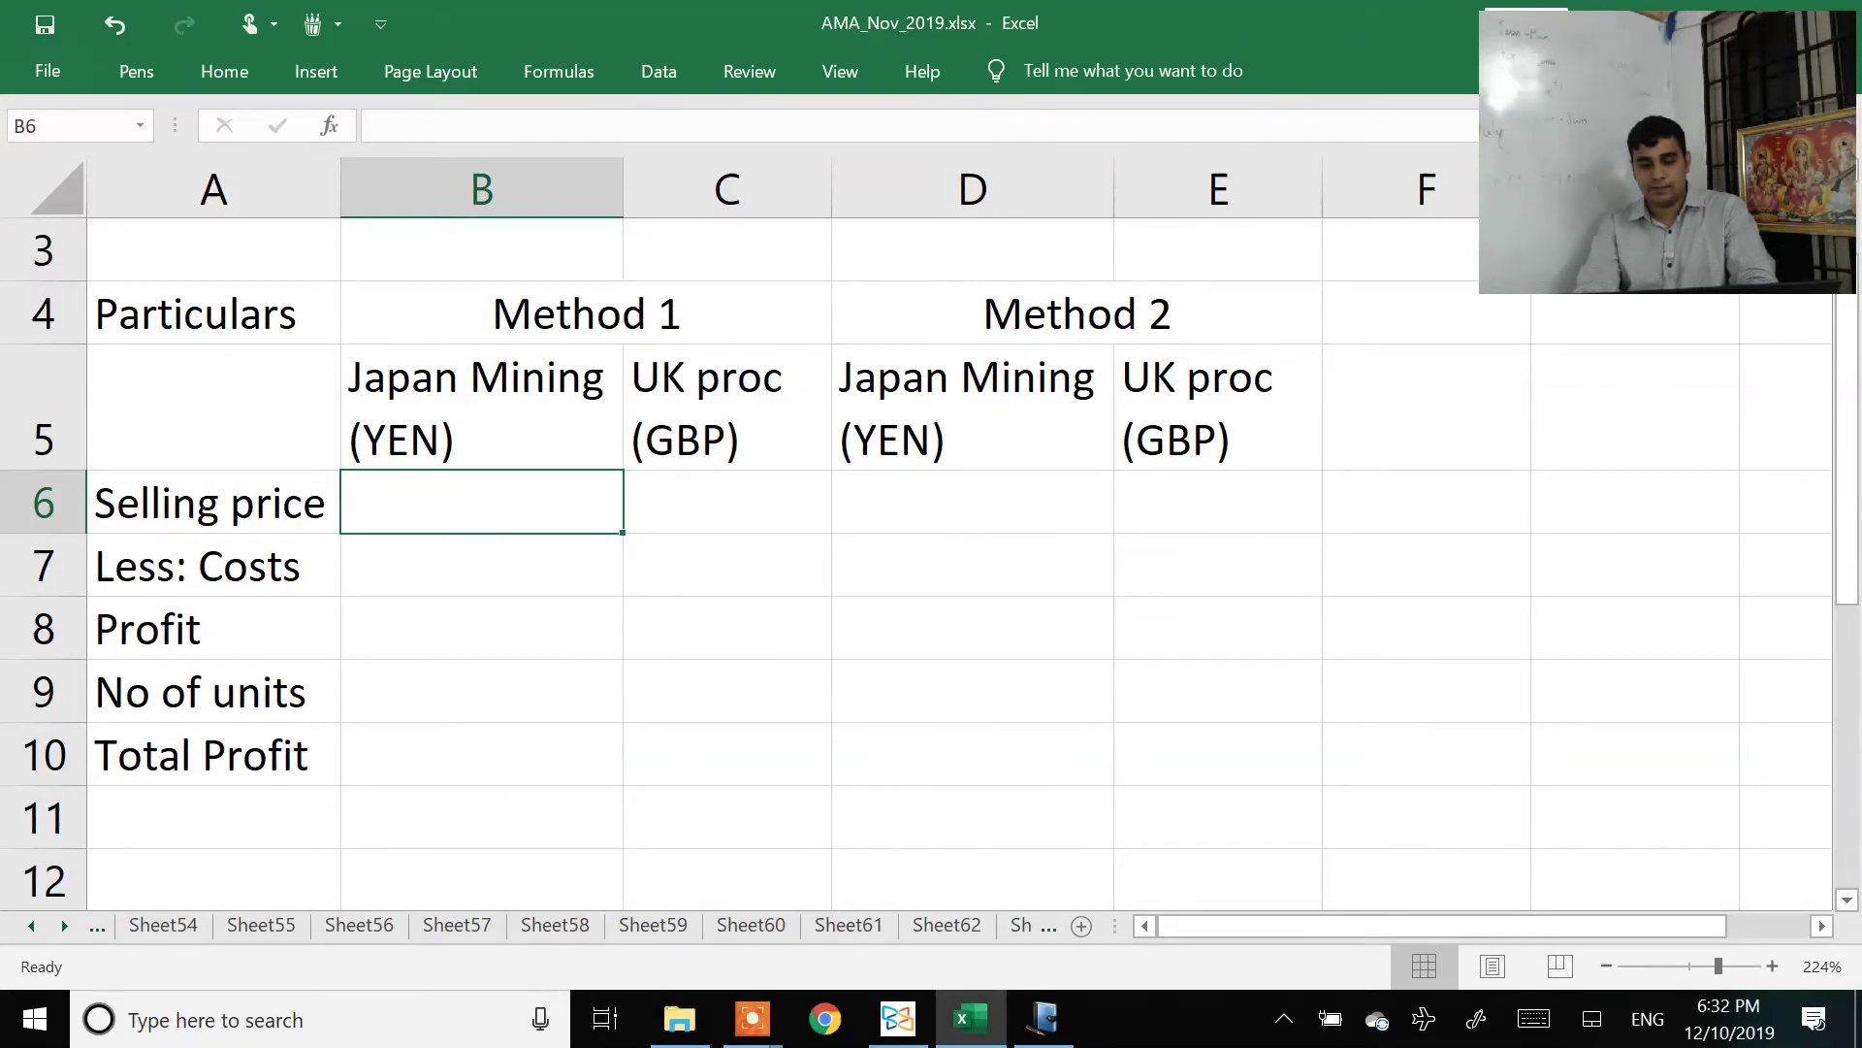
type("15000")
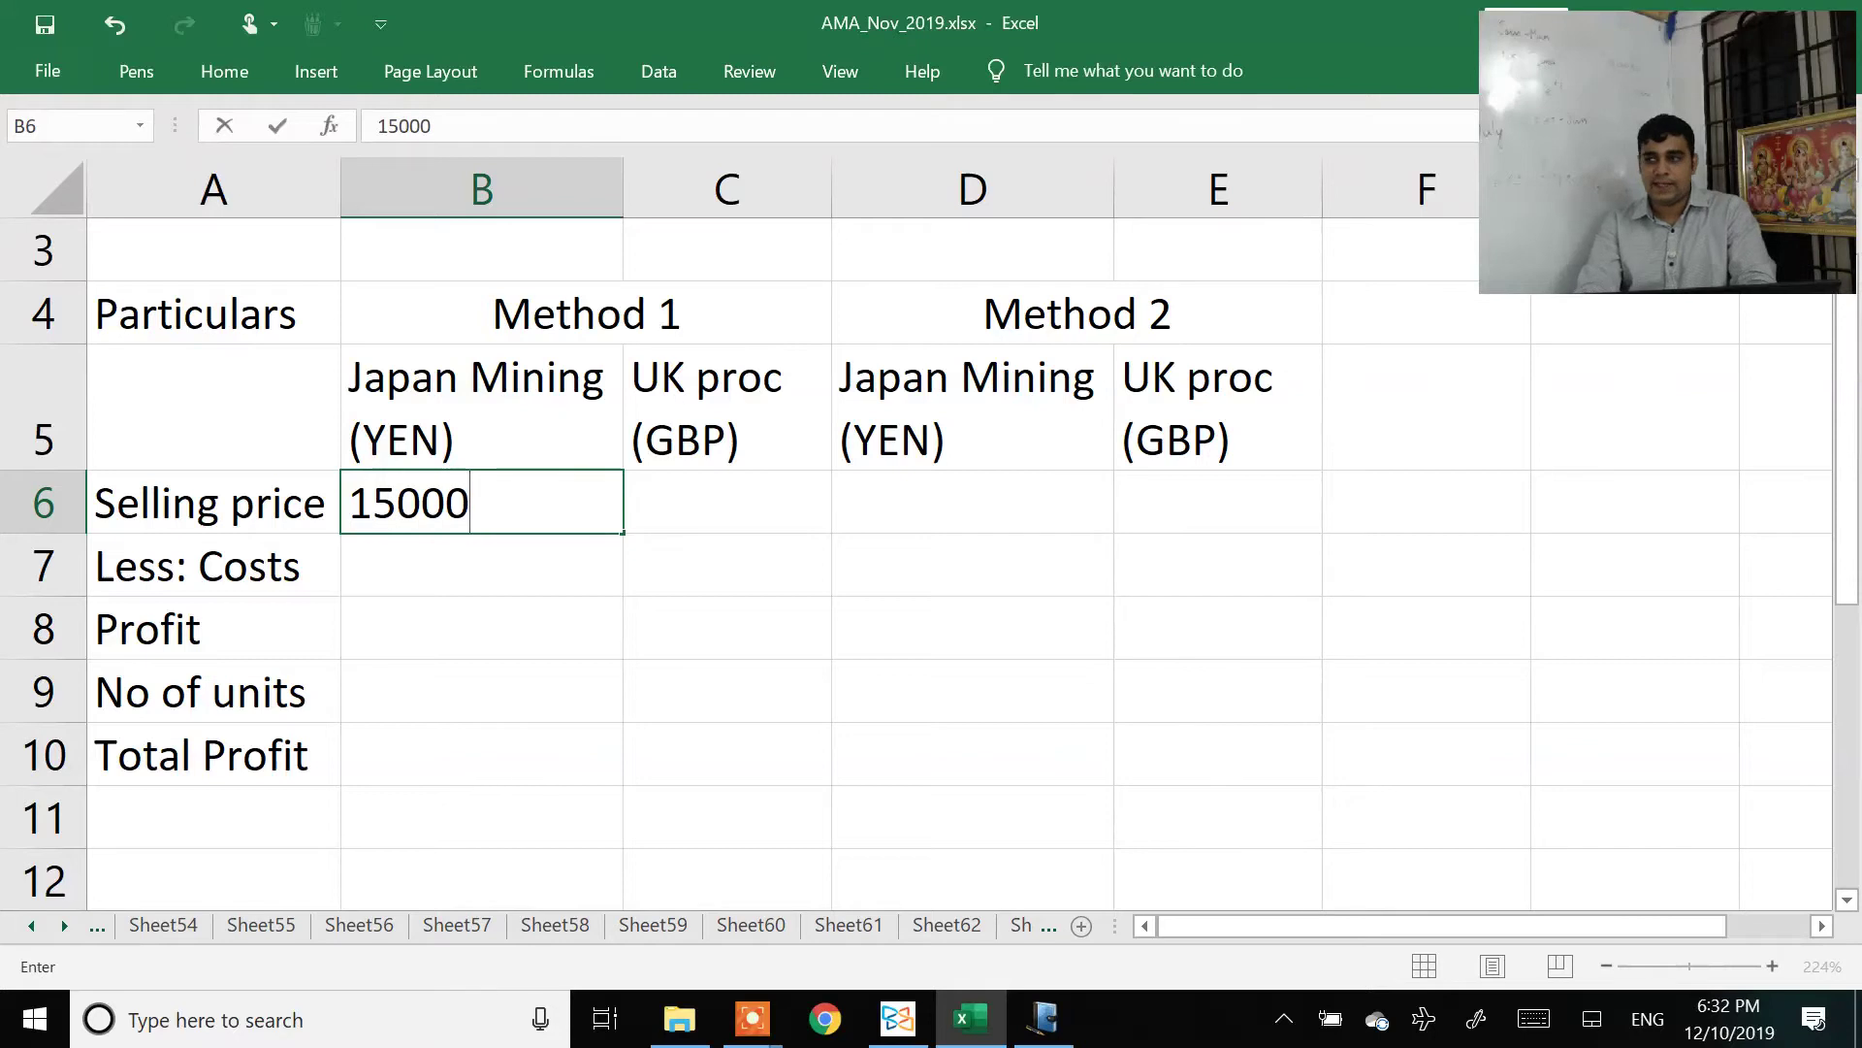
key("Return")
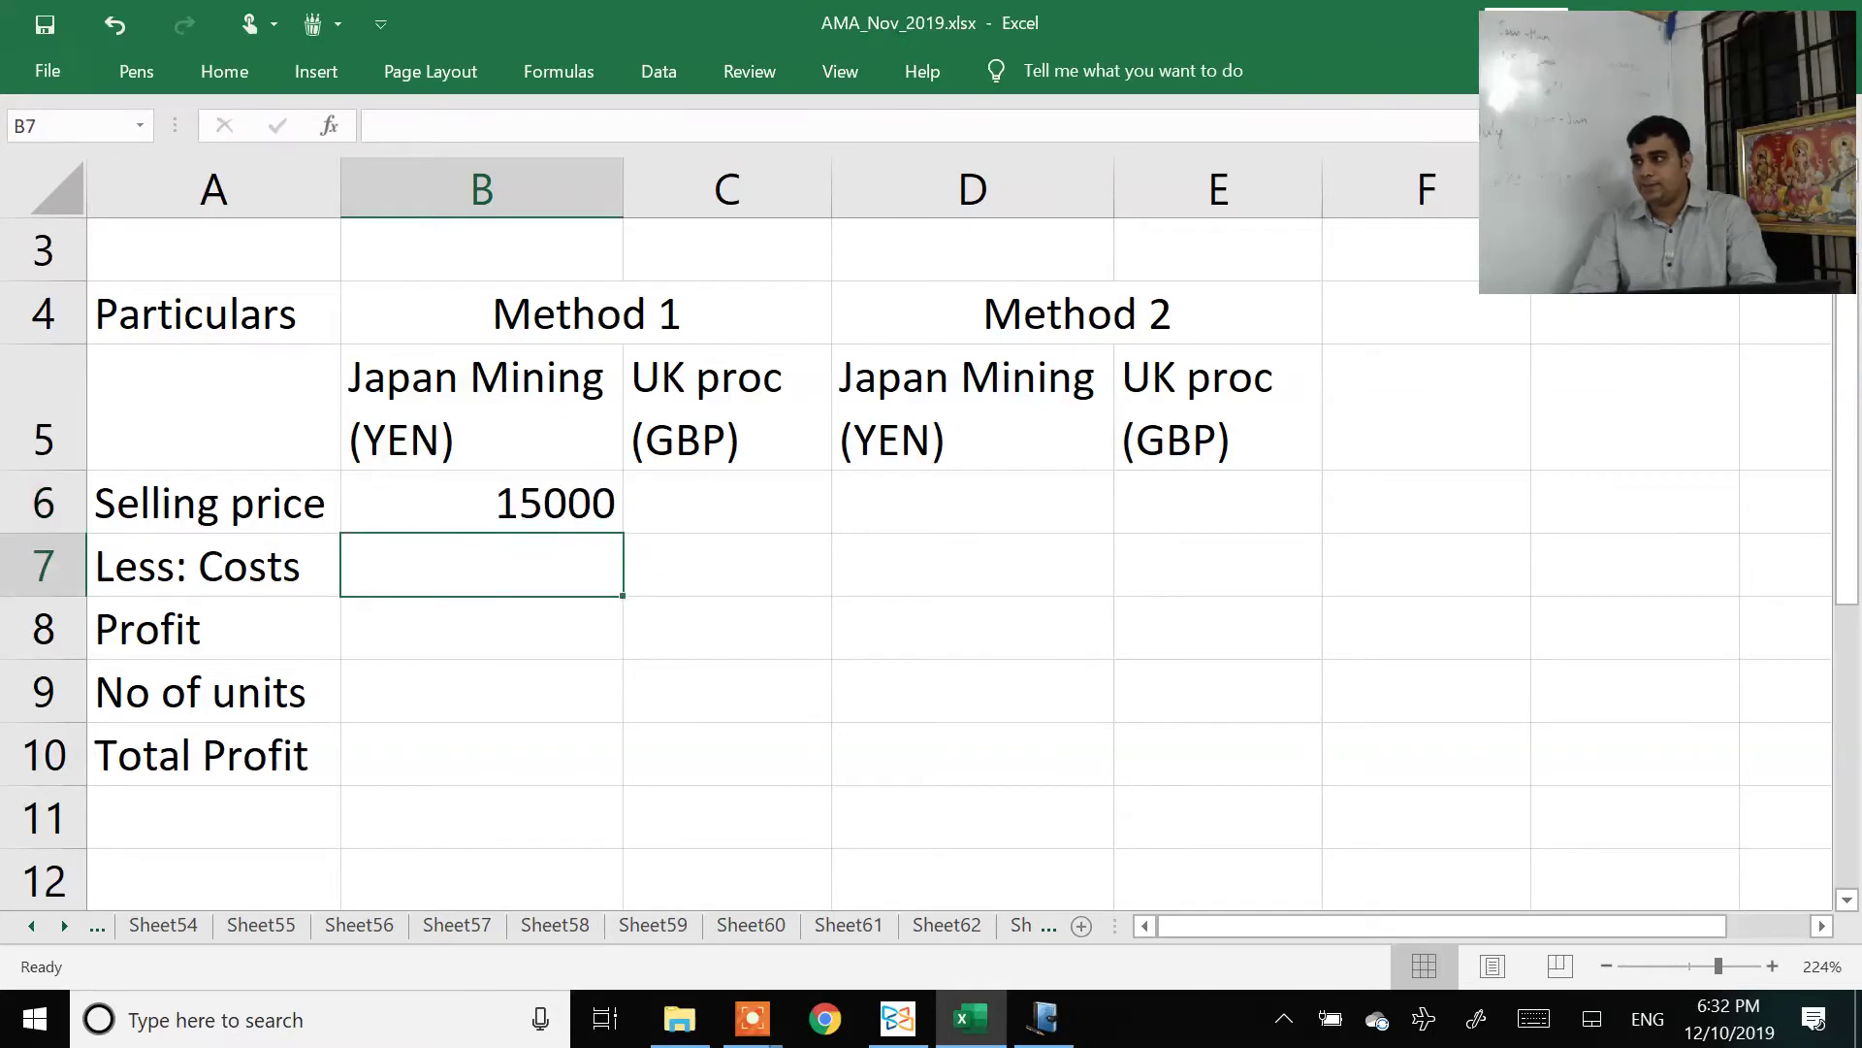
left_click(482, 502)
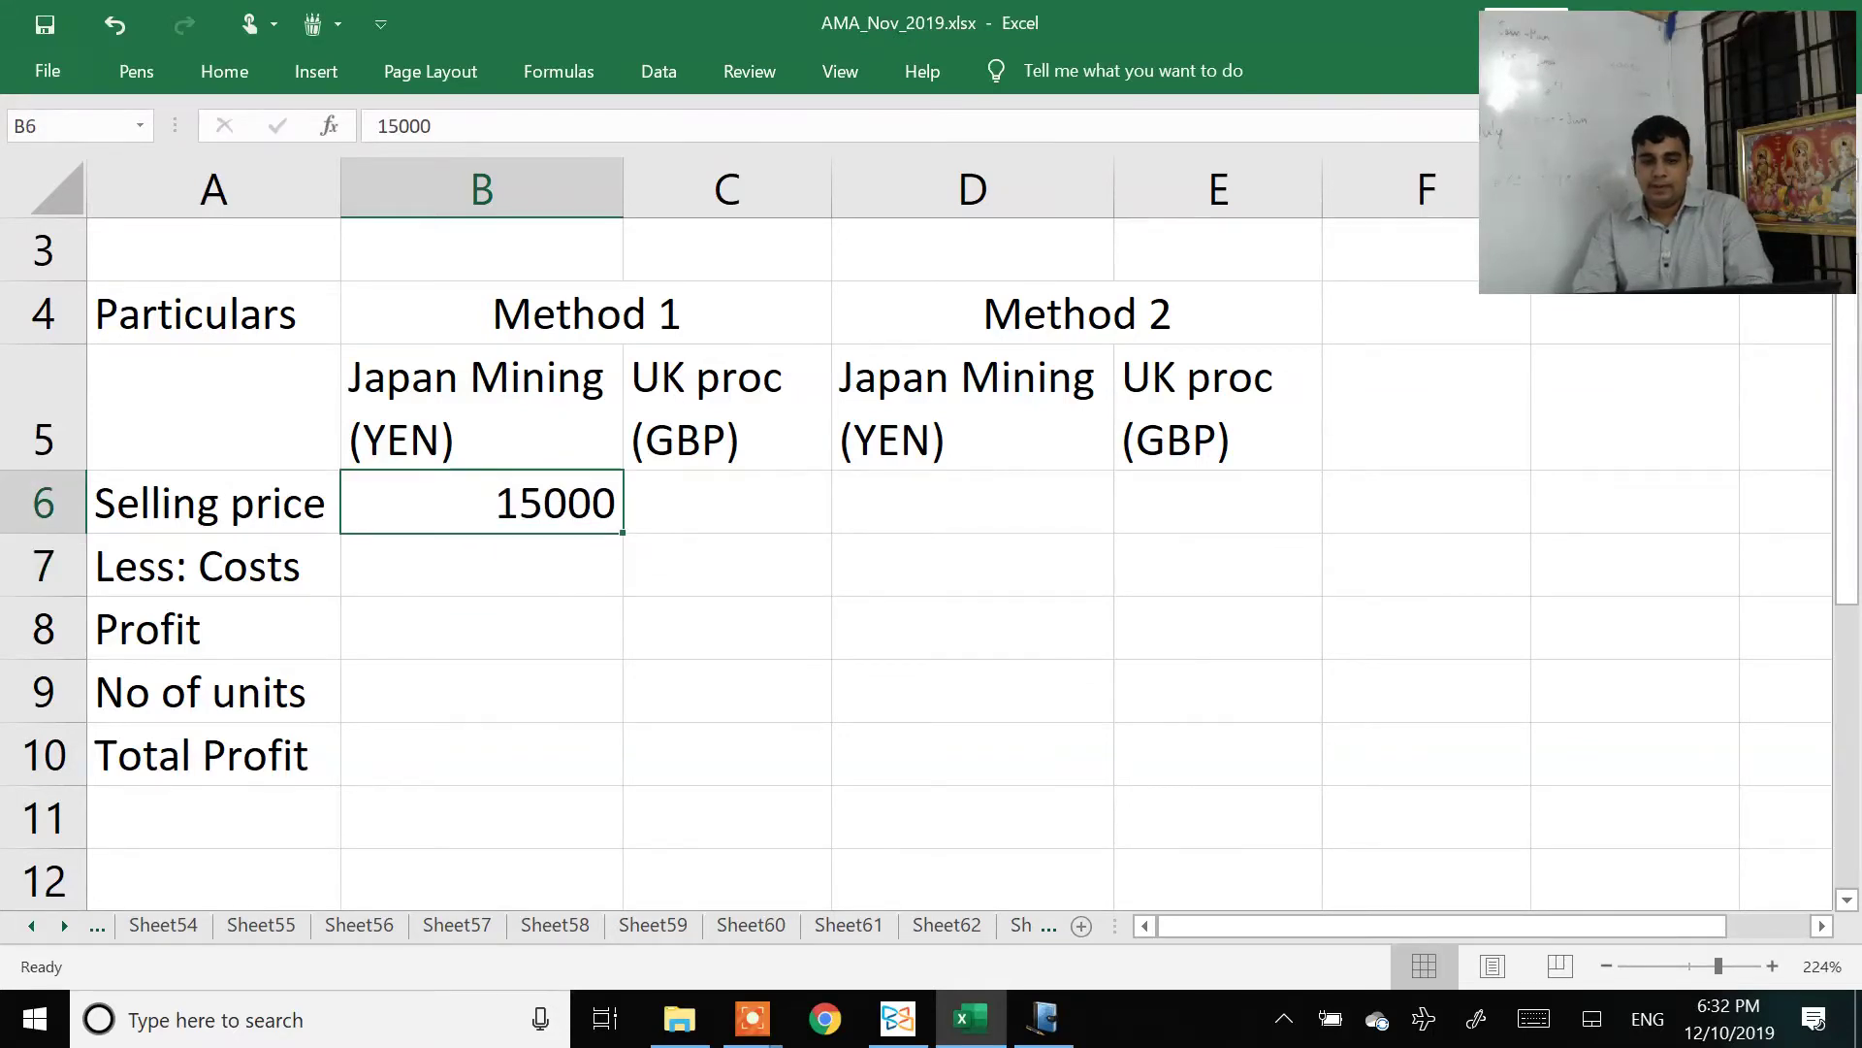
key("Right")
key("Right")
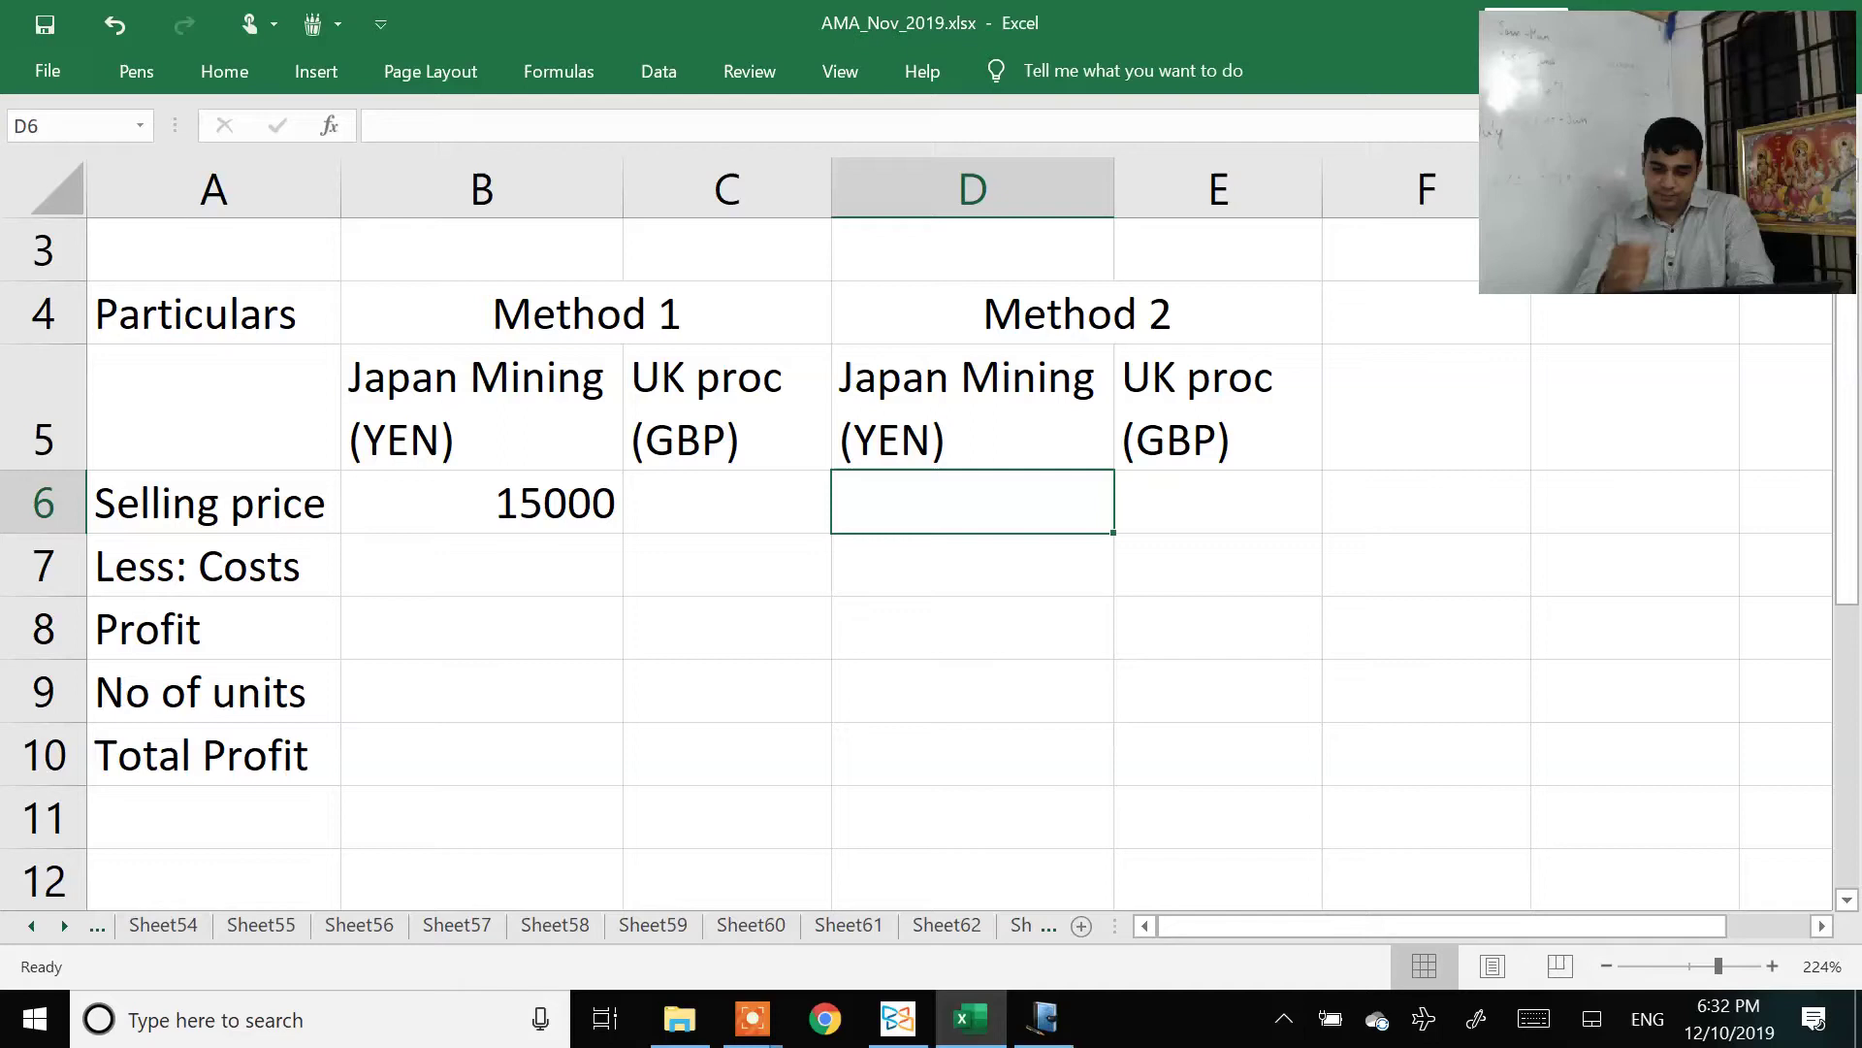
type("9000")
key("ctrl+Return")
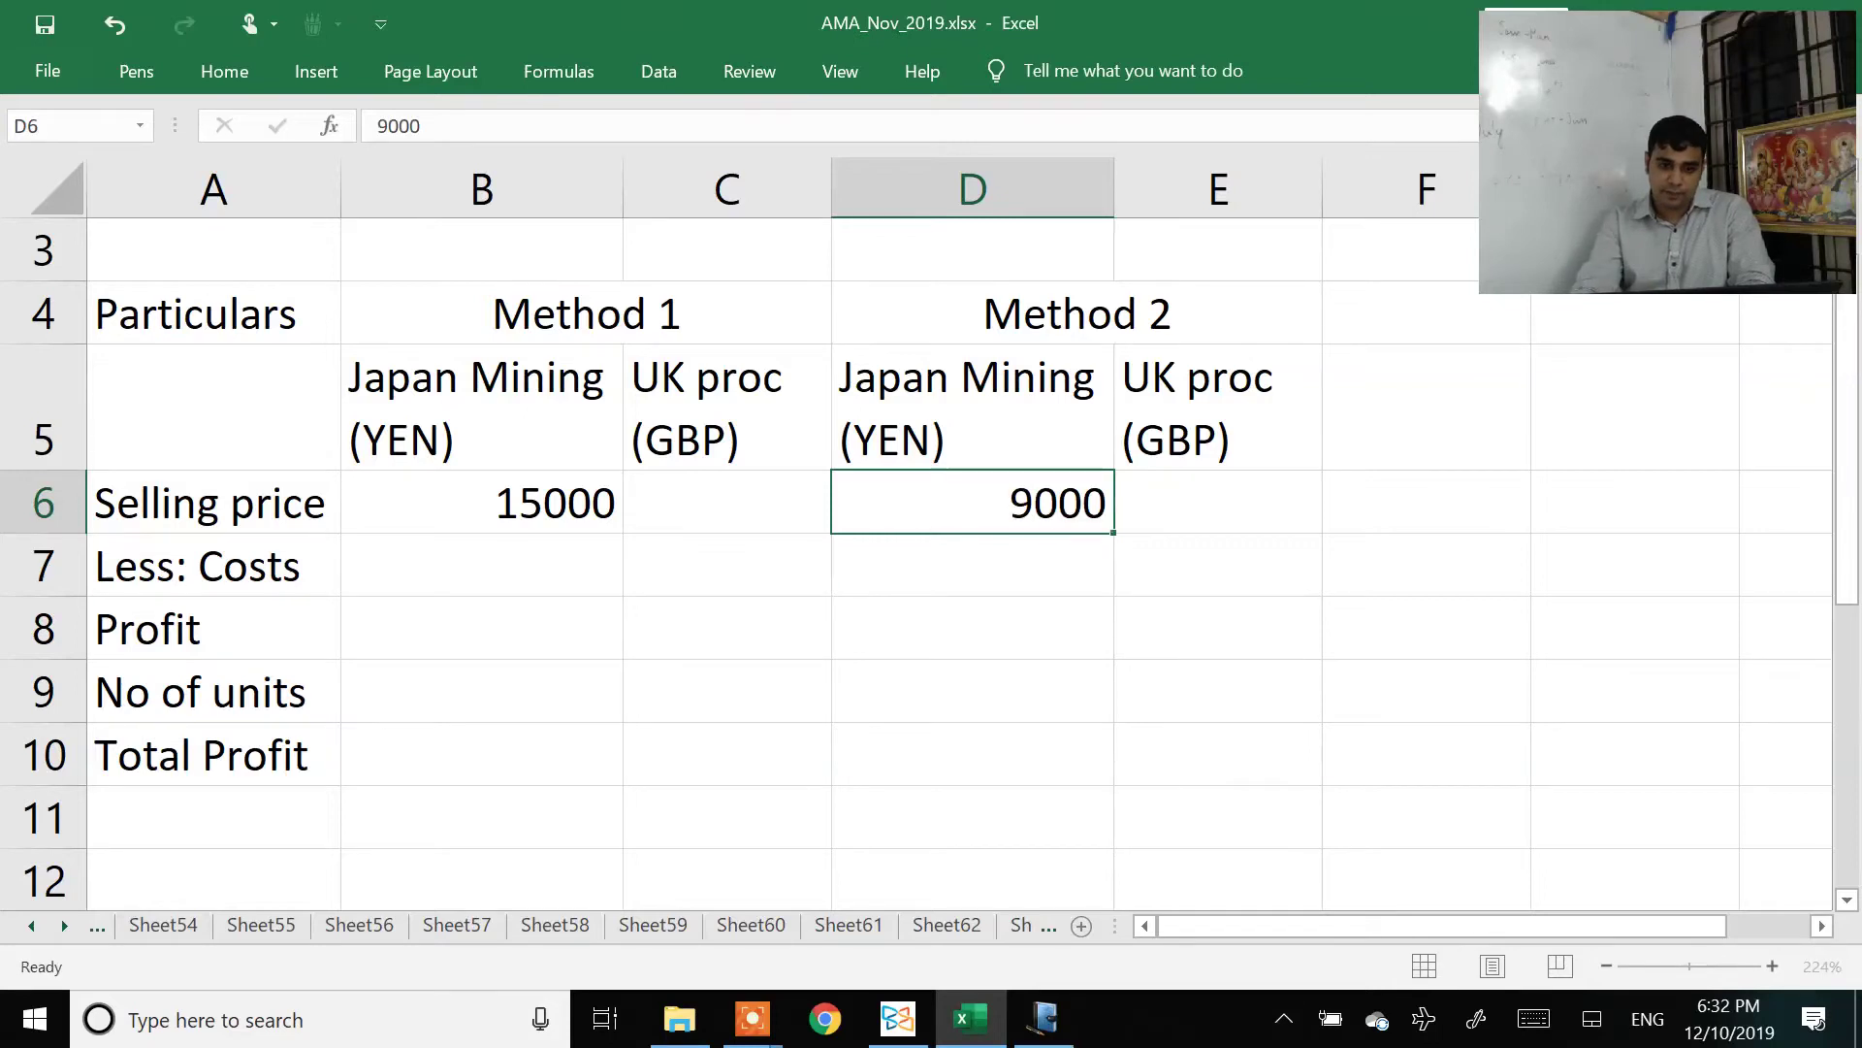
left_click(727, 566)
left_click(213, 629)
left_click(214, 692)
left_click(213, 629)
left_click(214, 691)
left_click(213, 817)
left_click(214, 692)
Step: Enter -7500 as the Japan Mining costs in B7 and copy it to D7
left_click(483, 754)
left_click(482, 629)
left_click(482, 565)
key("alt+Tab")
key("alt+Tab")
type("-7500")
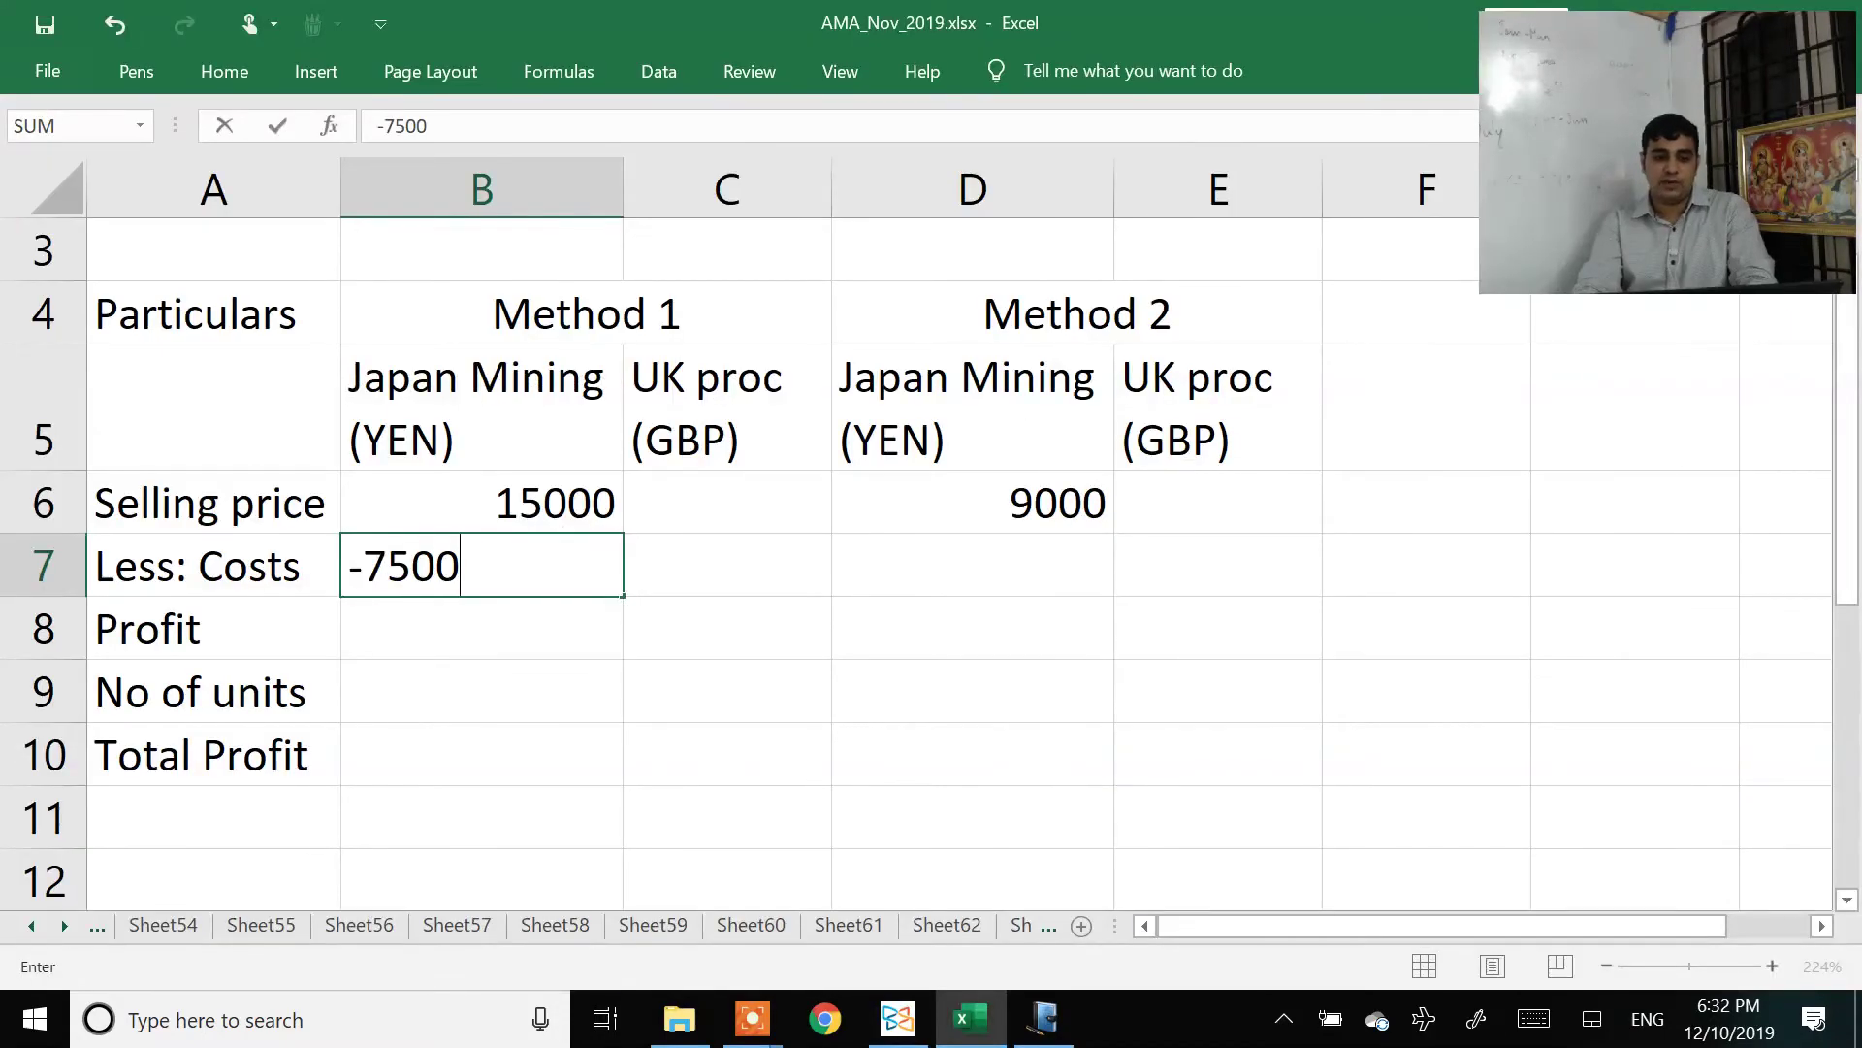
key("Return")
left_click(482, 566)
key("ctrl+c")
left_click(973, 566)
key("Return")
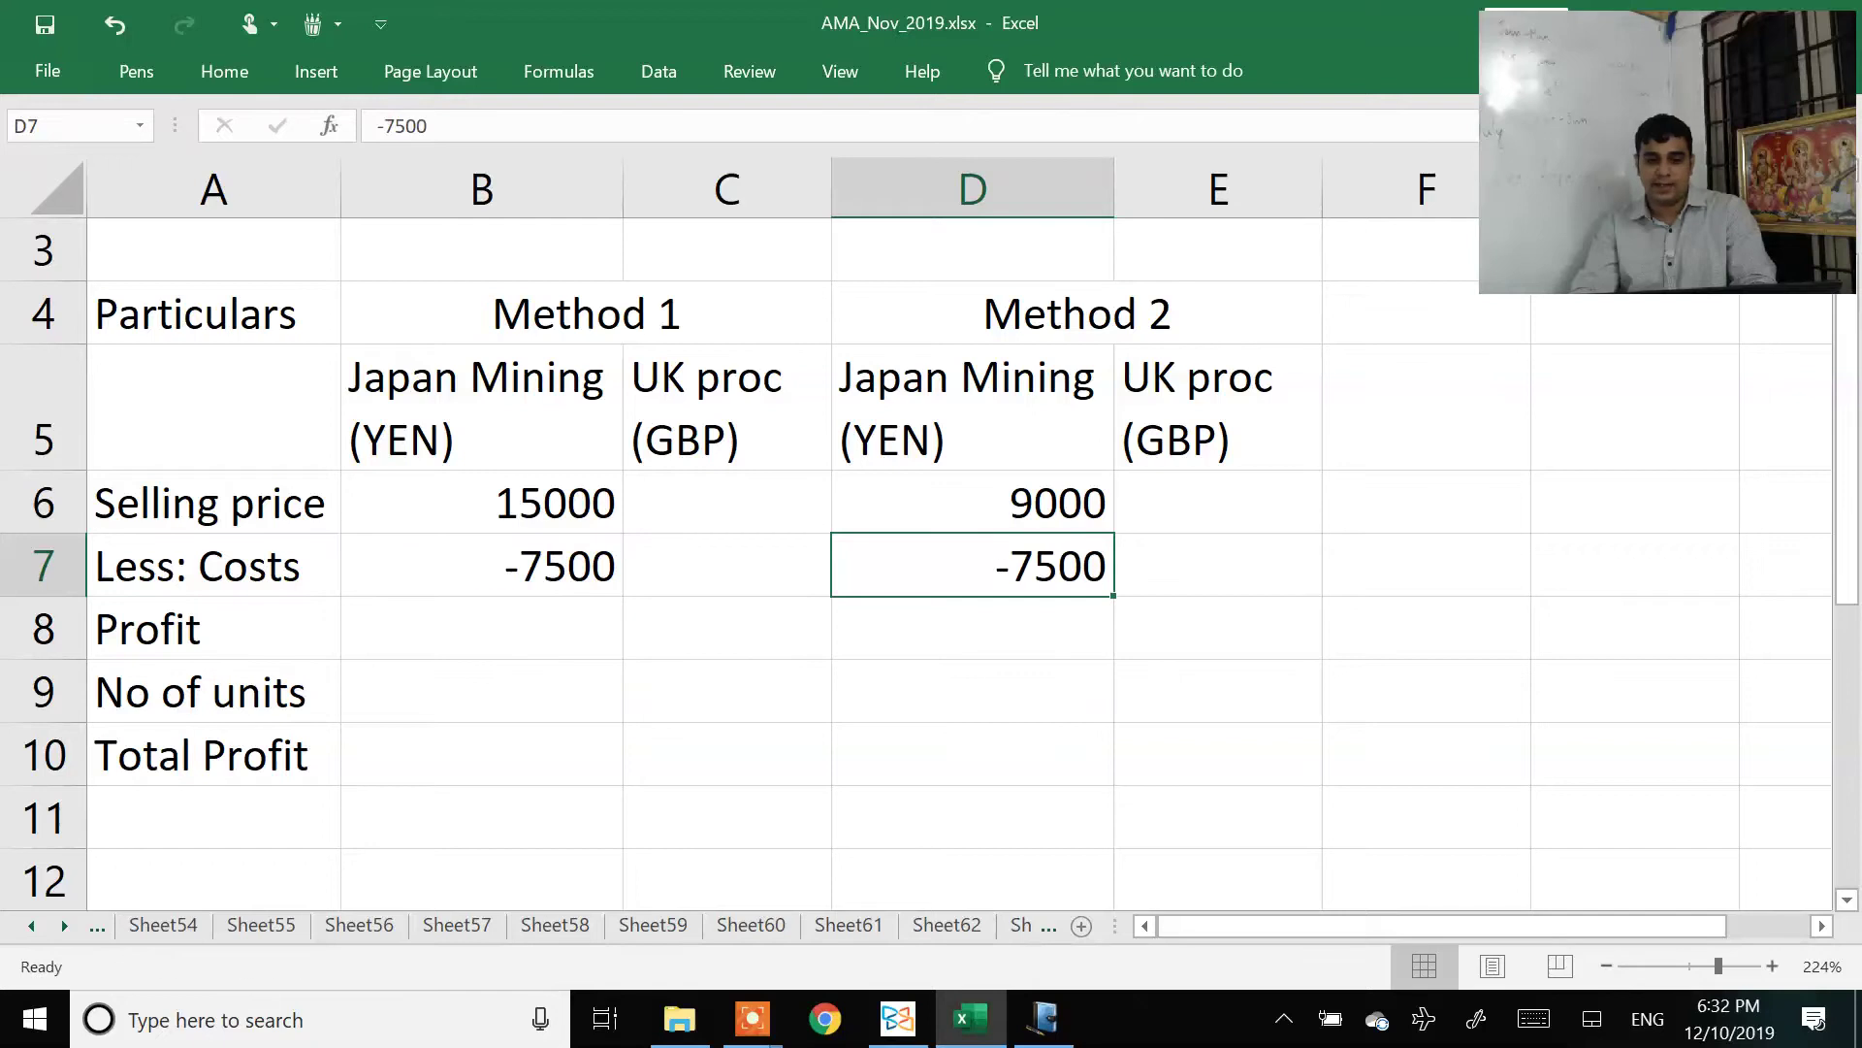
Step: Calculate the Method 1 Japan Mining profit in B8 with the formula =B6+B7
left_click(973, 629)
left_click(483, 628)
type("=")
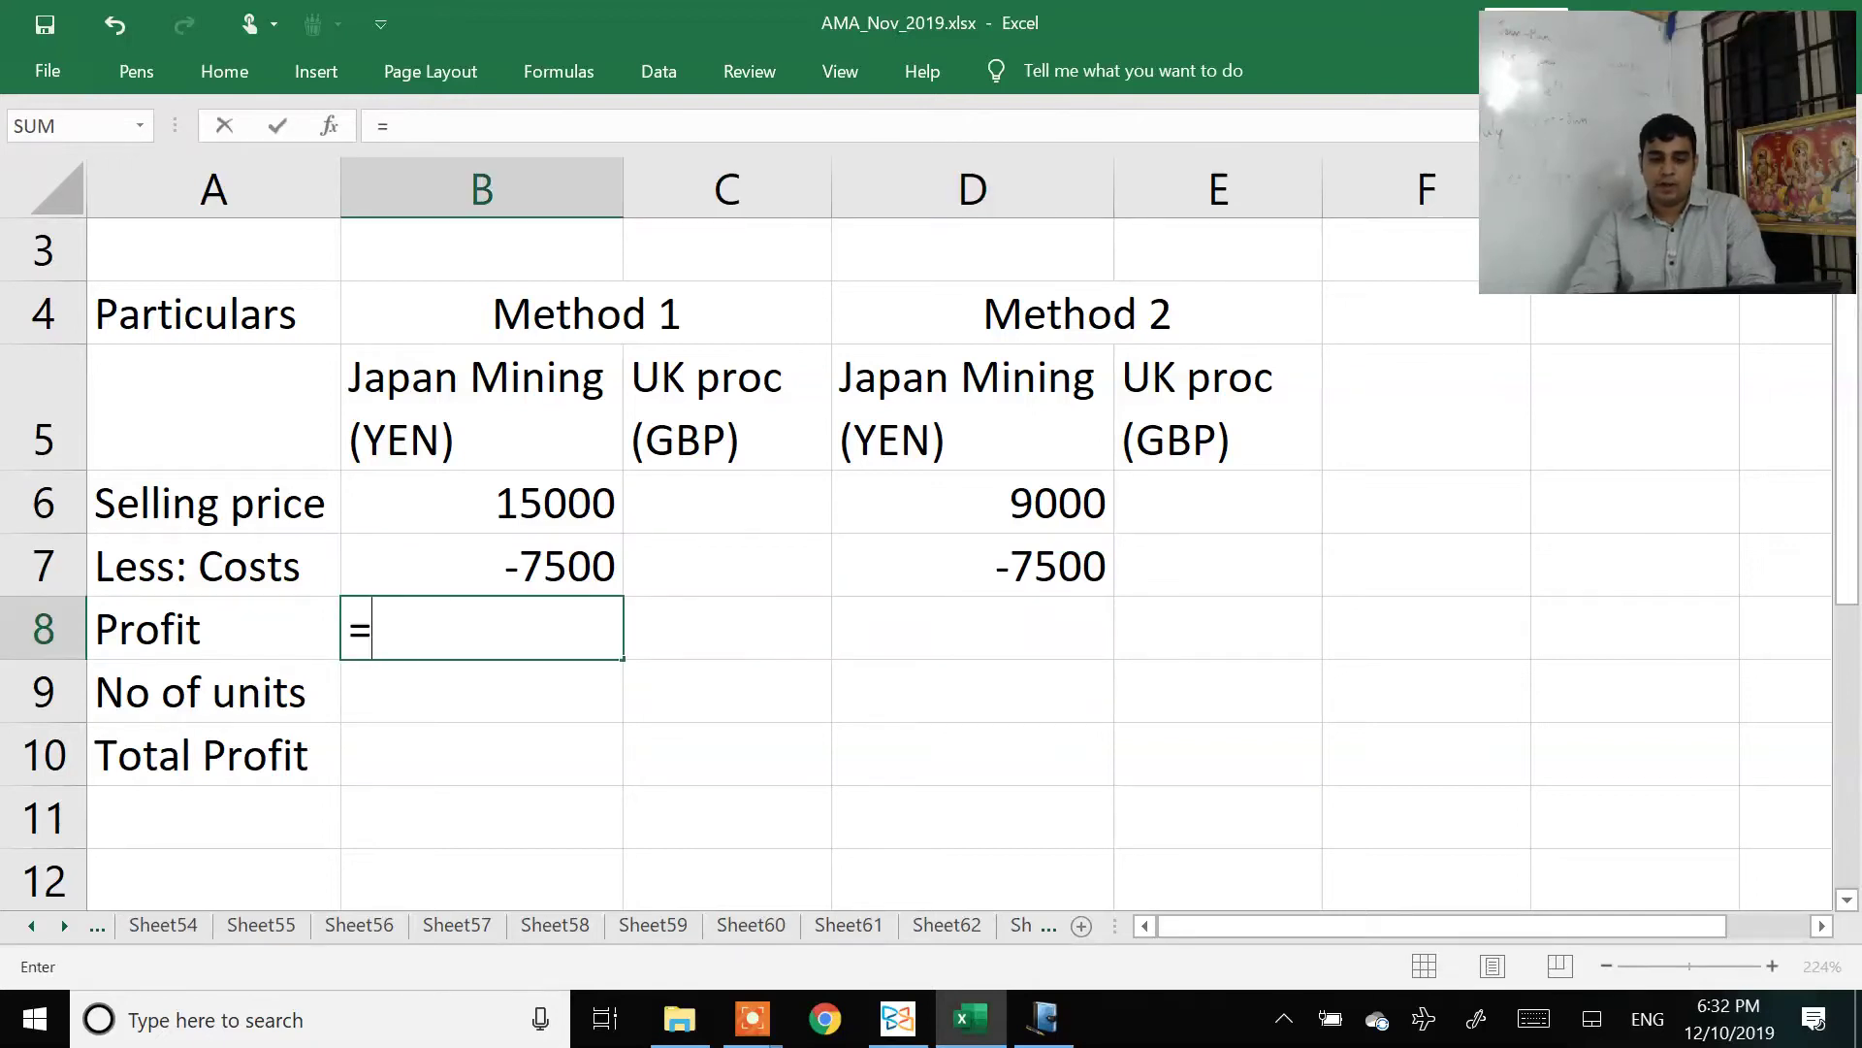
key("Up")
key("Up")
type("+")
key("Up")
key("Return")
Step: Copy the profit formula from B8 into D8 for Method 2 and leave E8 empty
left_click(482, 628)
key("ctrl+c")
left_click(728, 628)
left_click(1219, 628)
key("Return")
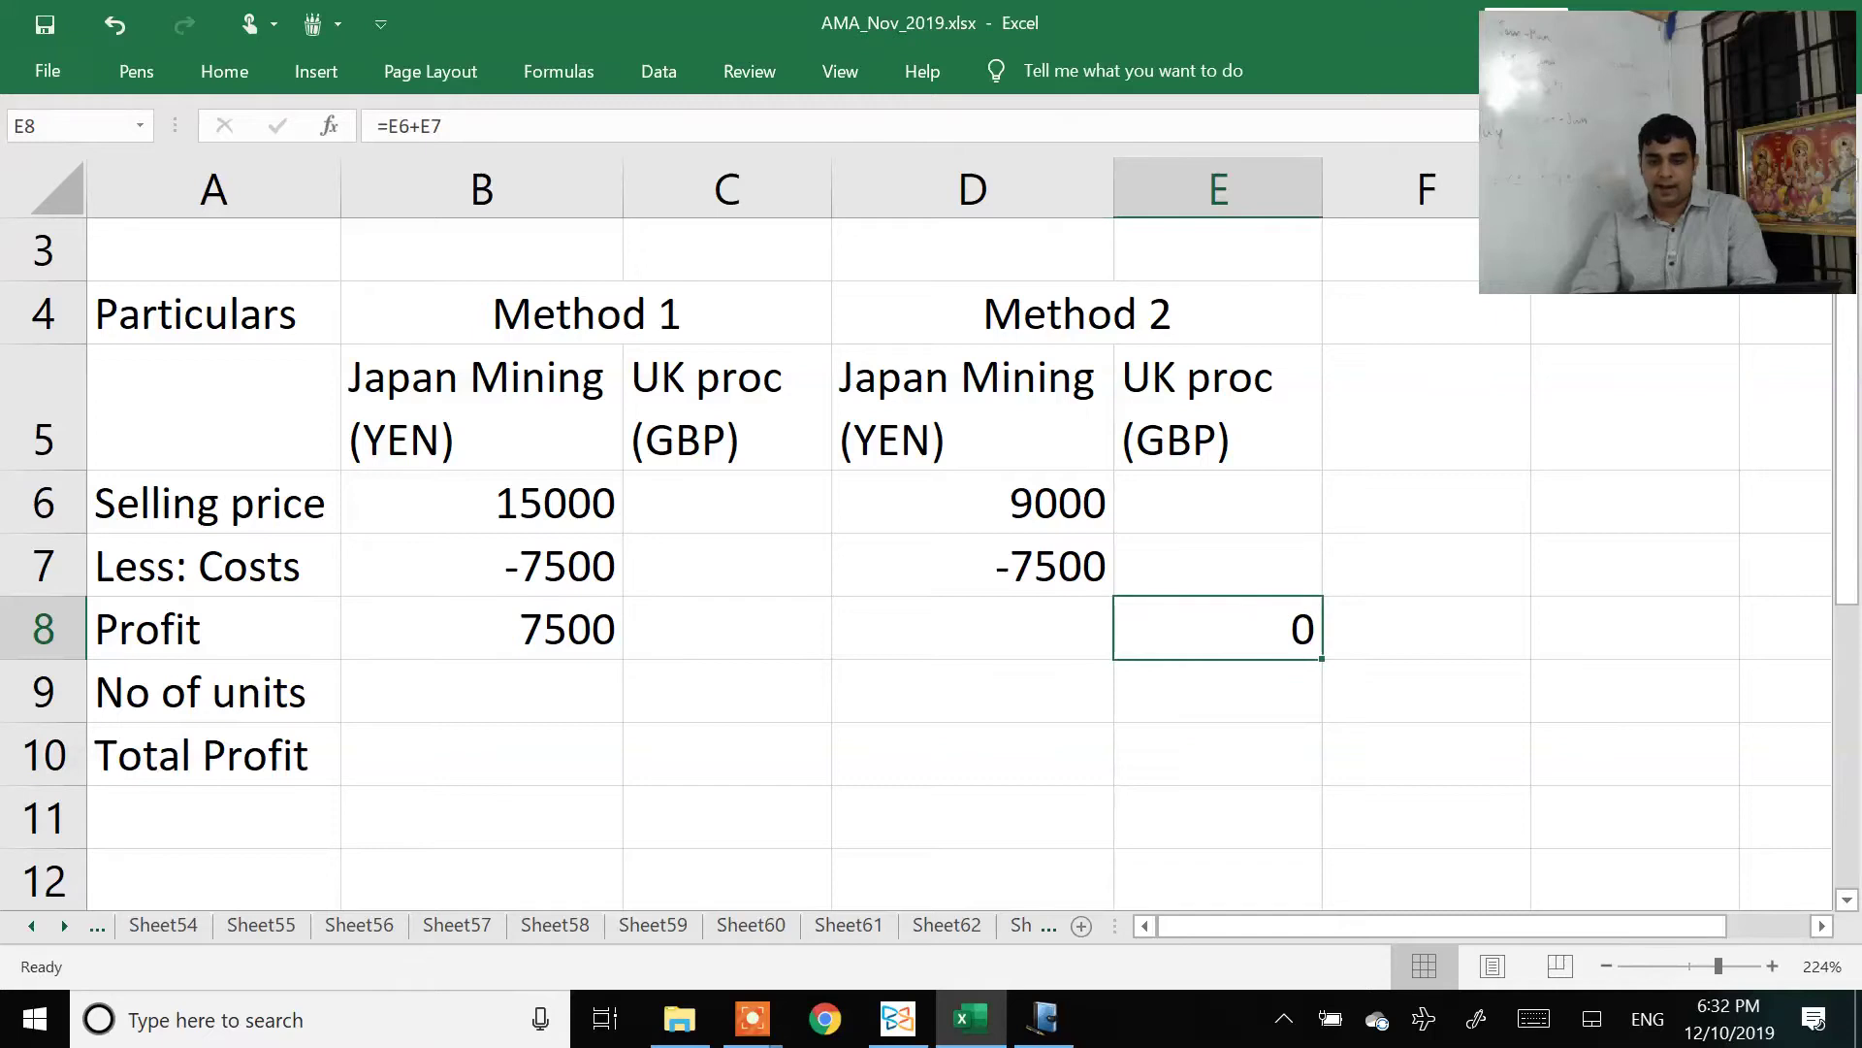
left_click(973, 629)
left_click(1218, 629)
key("ctrl+c")
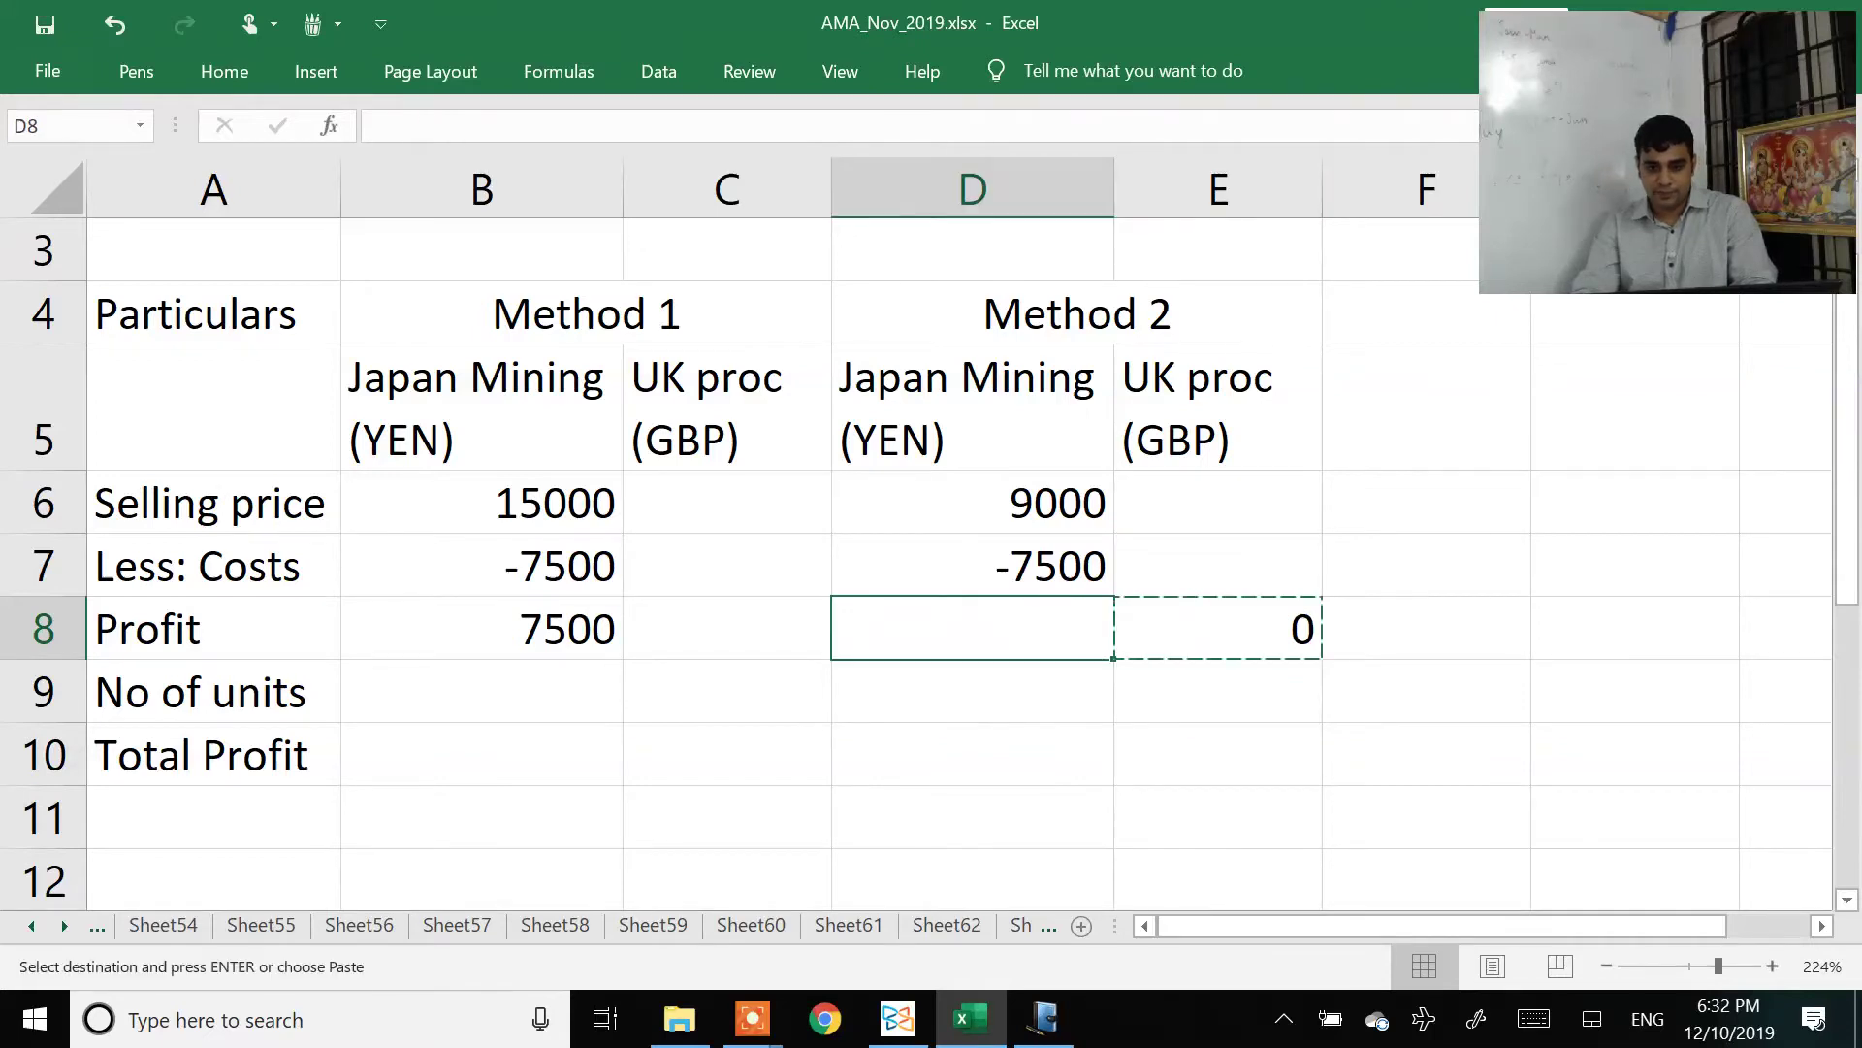
left_click(973, 629)
key("Return")
left_click(1219, 628)
key("Delete")
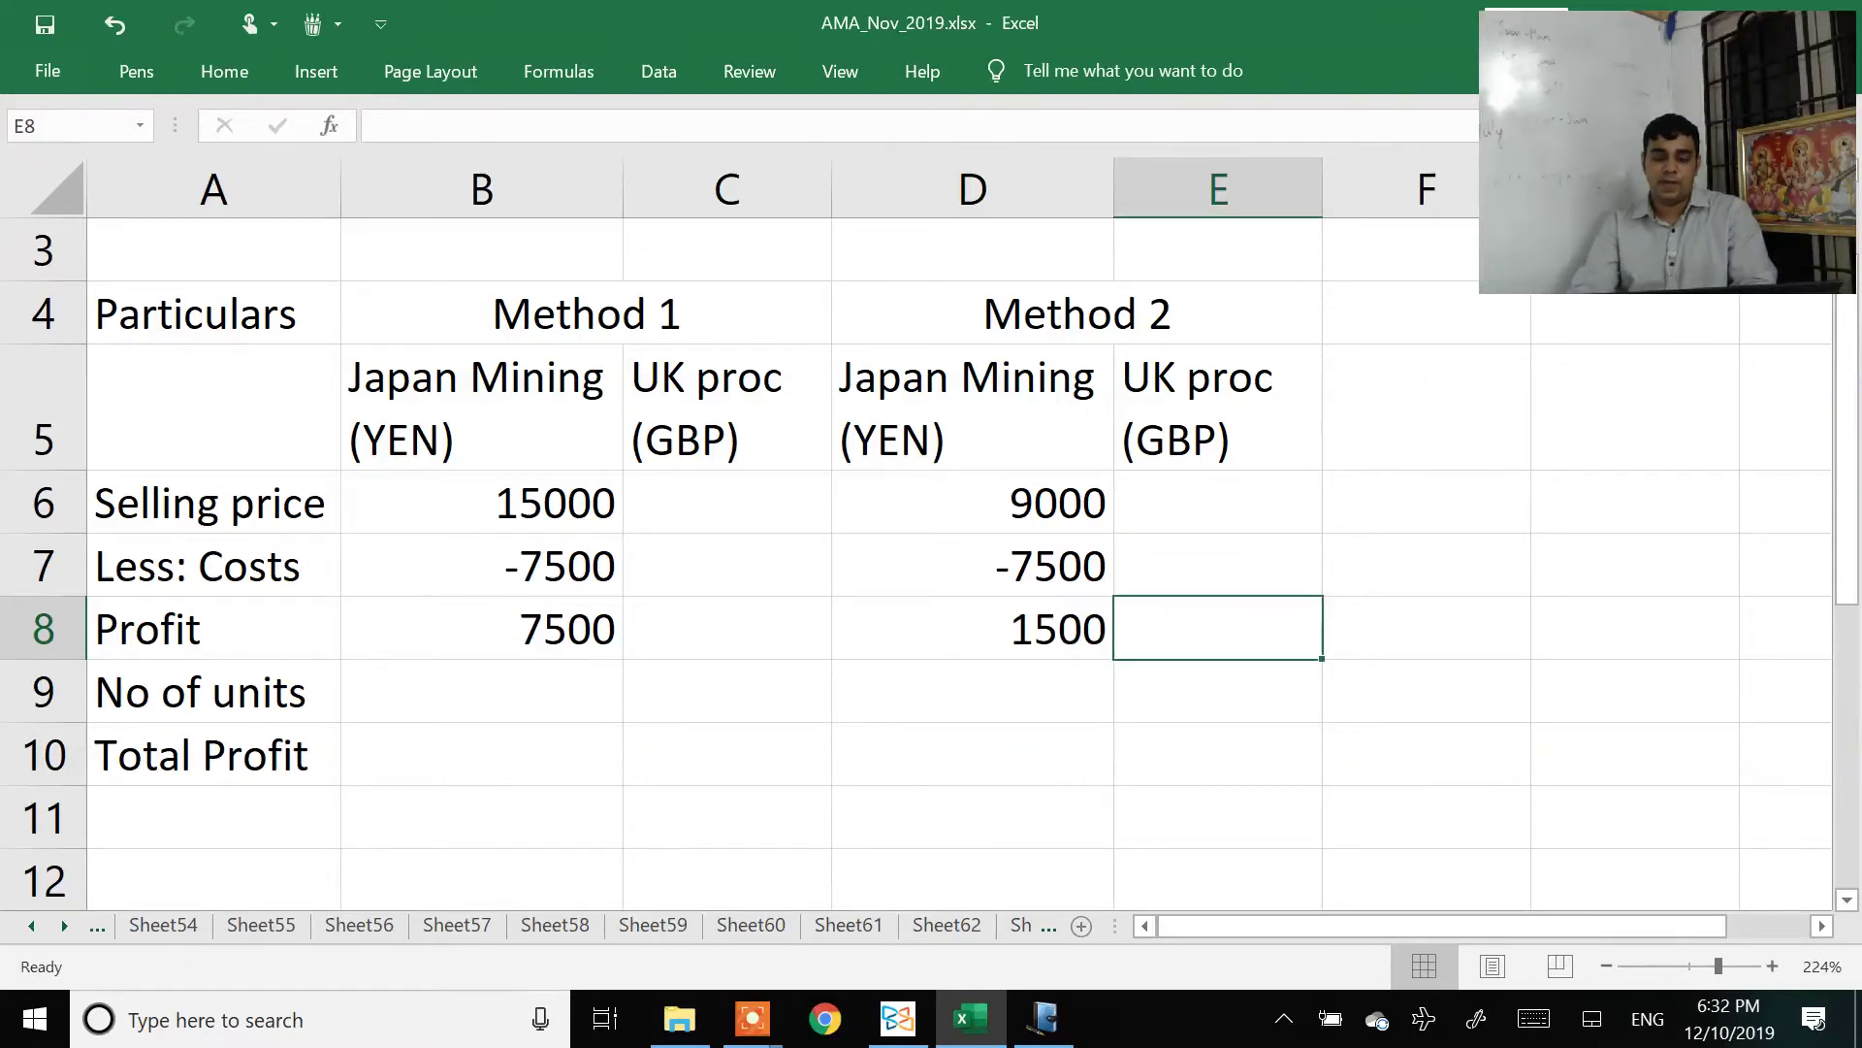
Step: Check requirement (ii) of the question in the PDF reader and enter 1000 as the number of units in B9
left_click(973, 691)
key("Left")
key("Left")
key("alt+Tab")
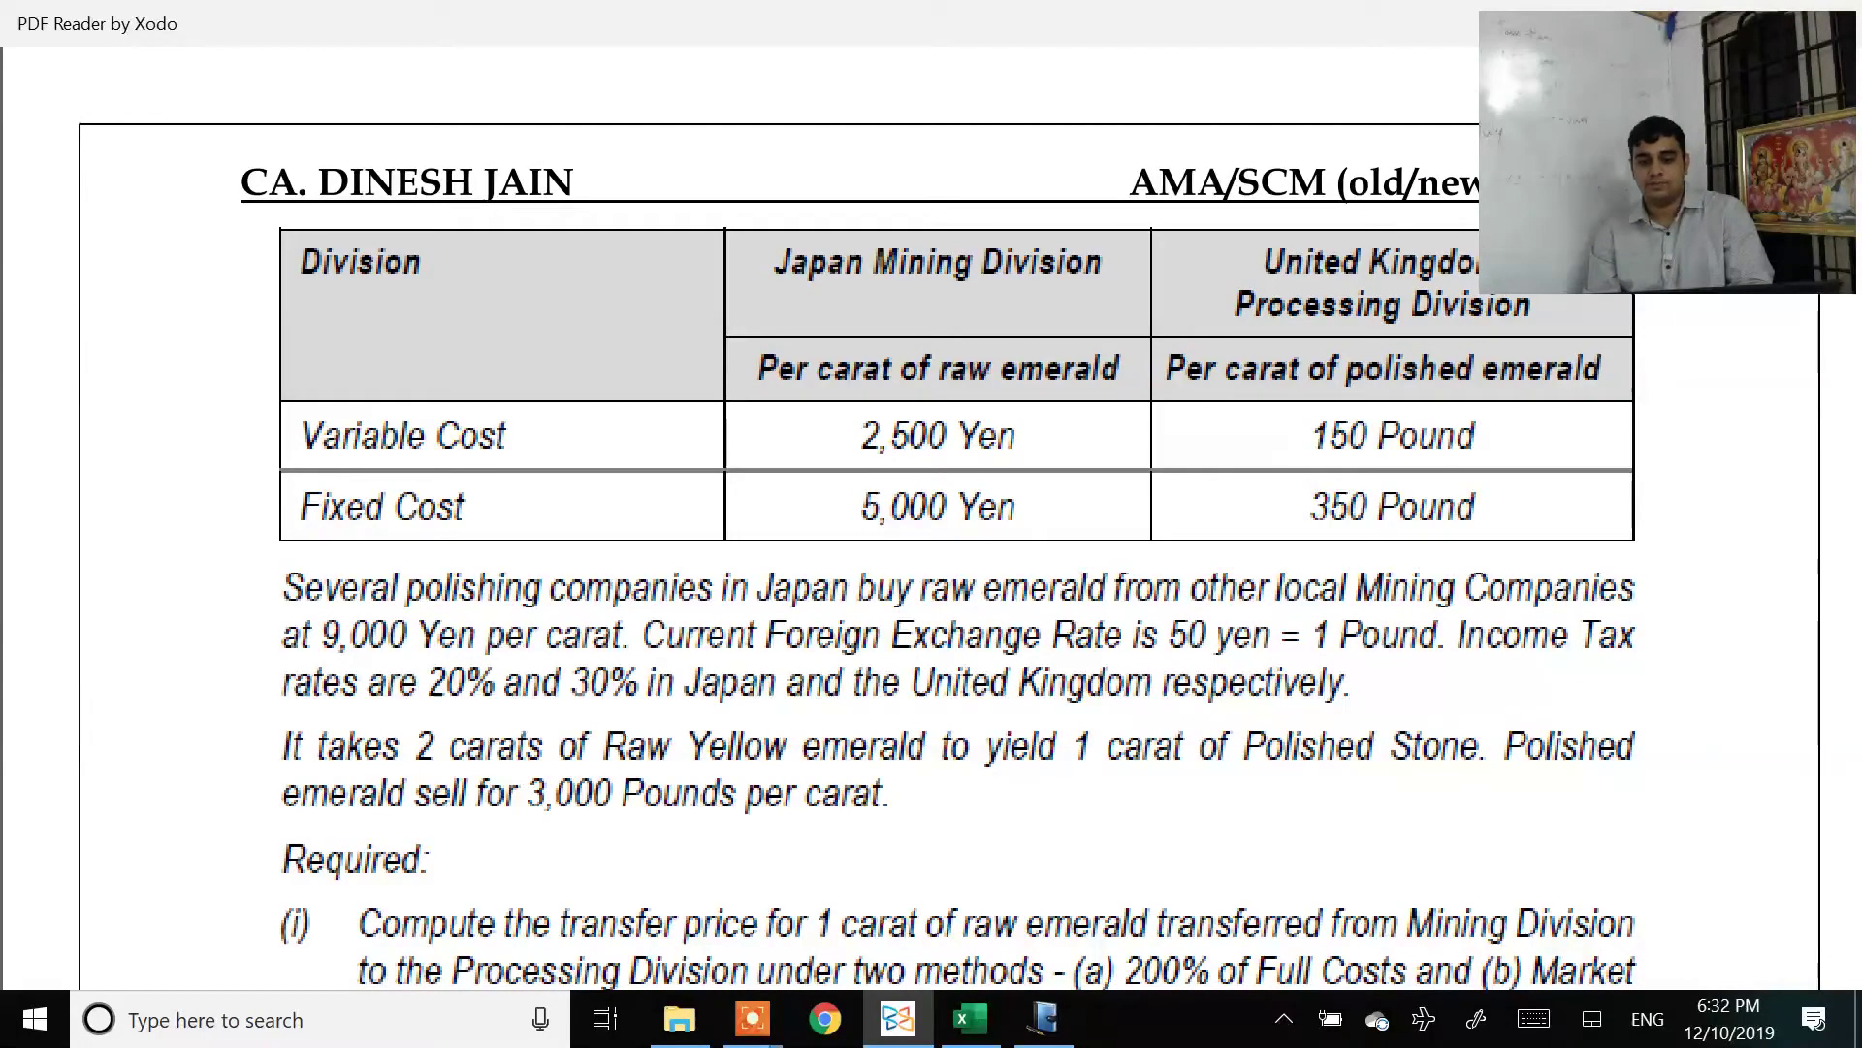
scroll(931, 519, "down", 2)
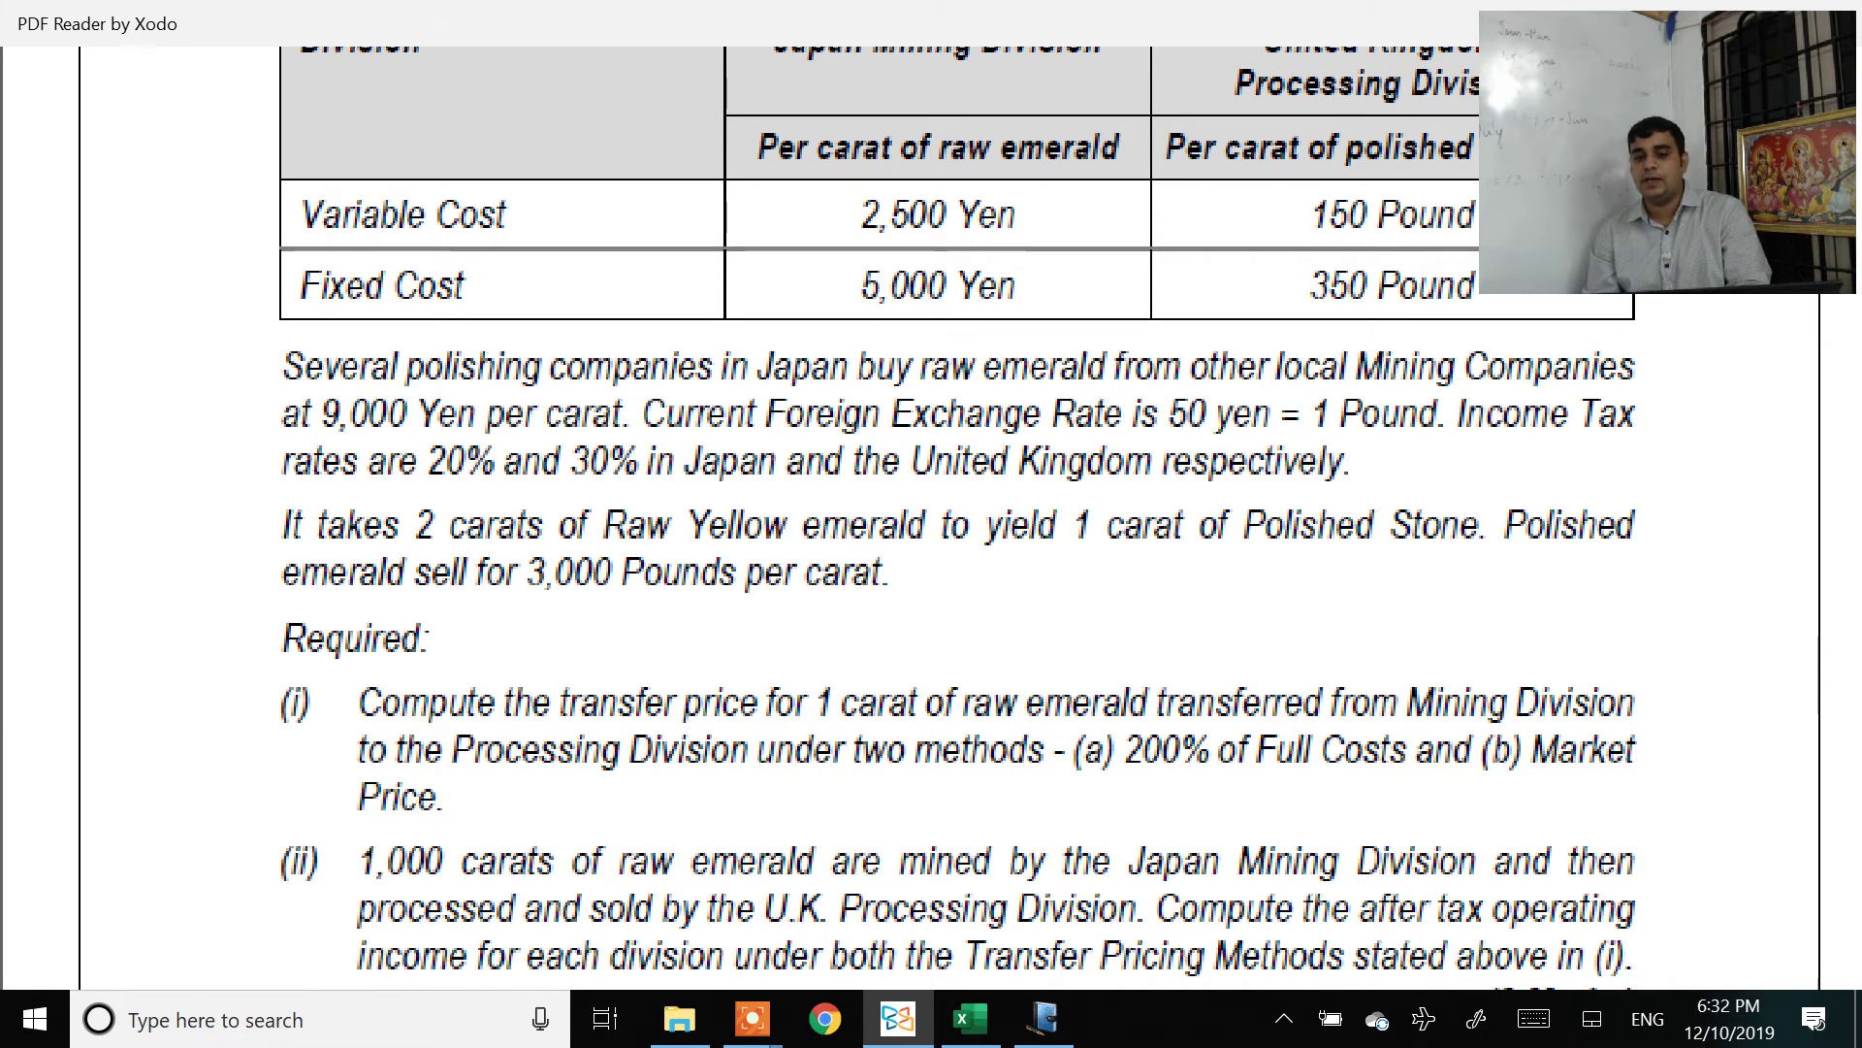
key("alt+Tab")
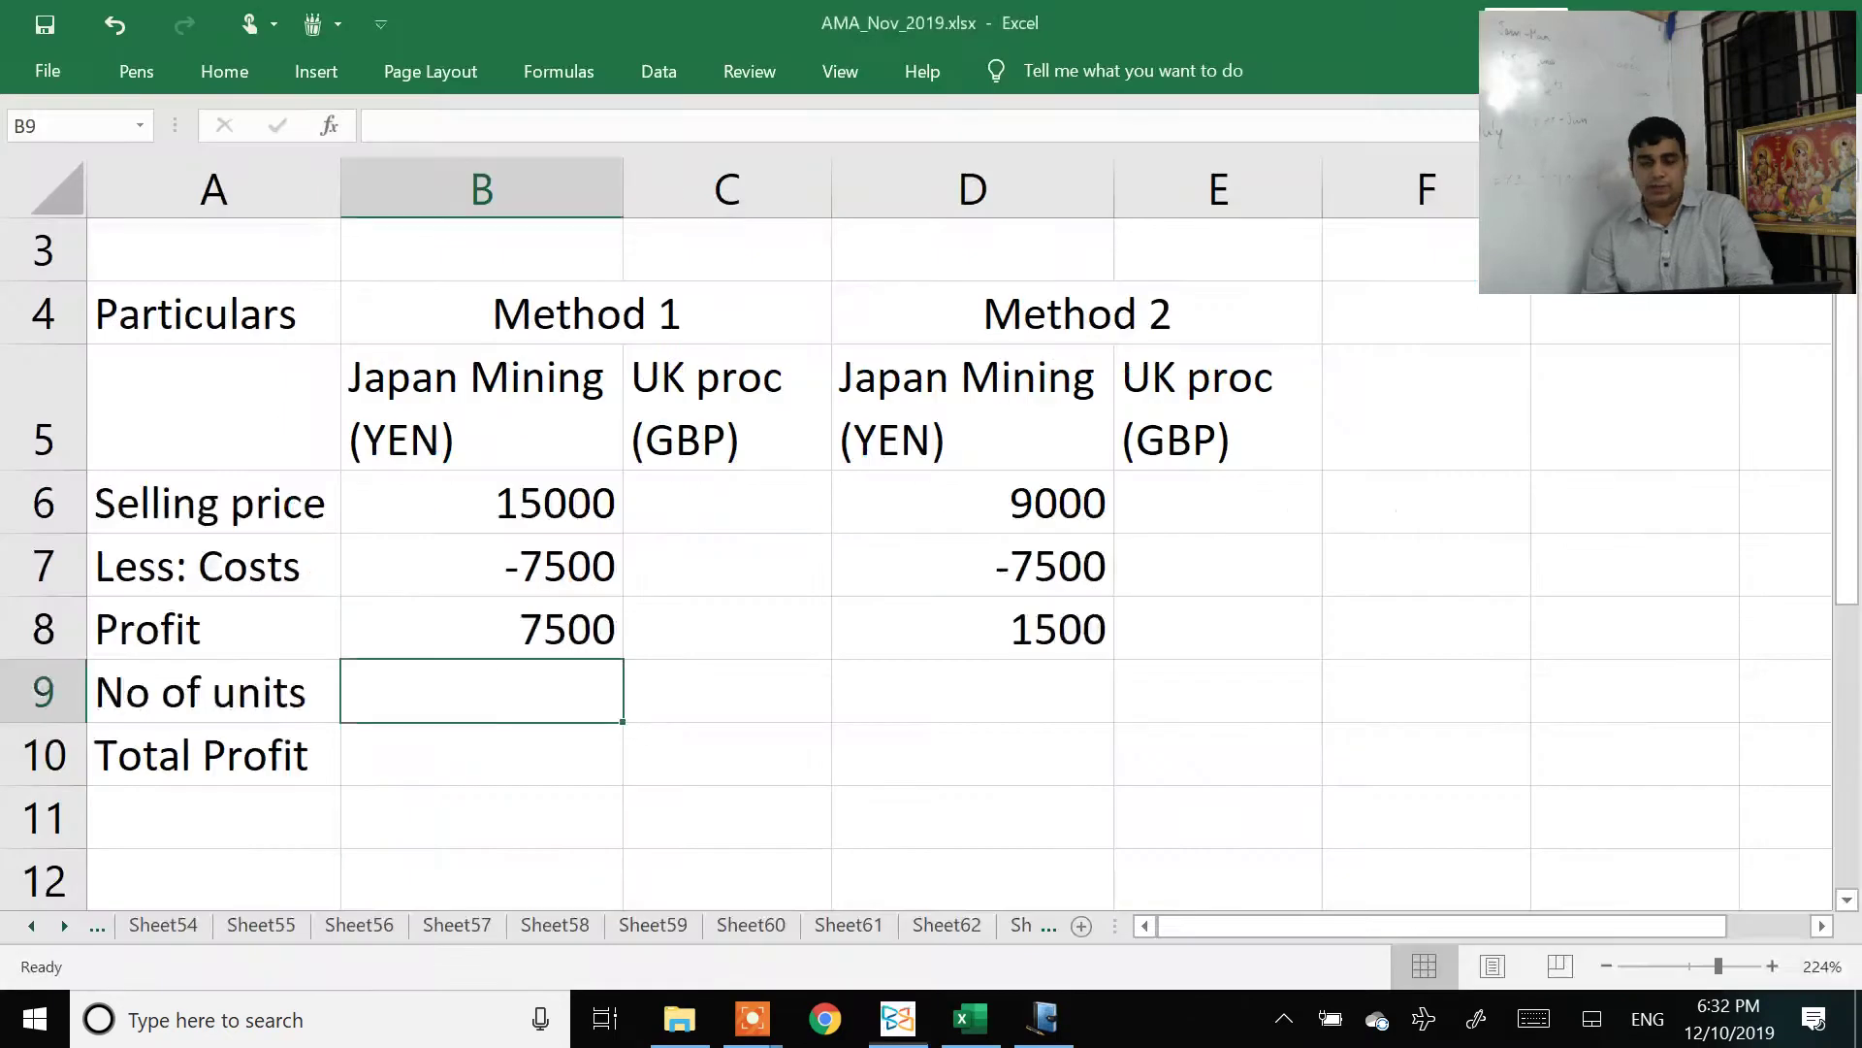
type("1000")
key("Return")
Step: Copy the number of units from B9 to D9
key("Up")
key("ctrl+c")
key("Right")
key("Right")
key("Return")
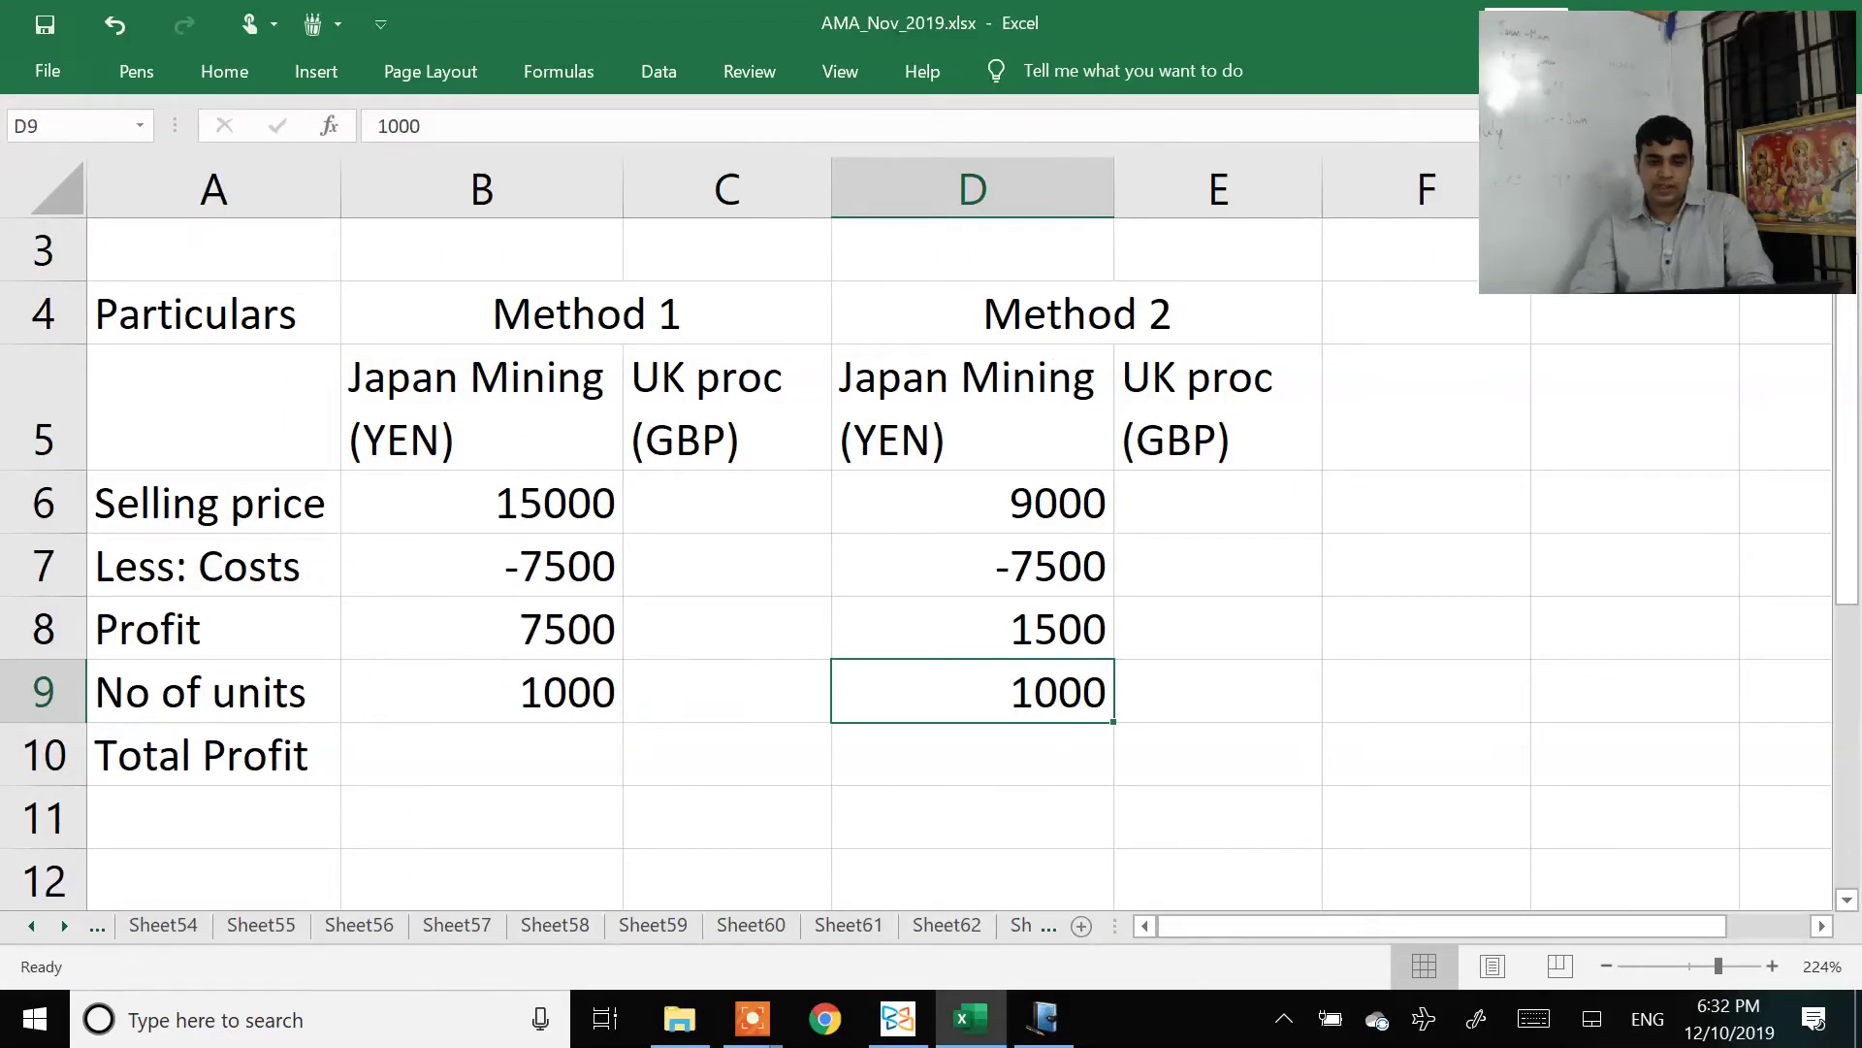
Step: Replace the row label in A10 with "Profit before tax"
key("Down")
key("Left")
key("Left")
key("Left")
type("Profit")
key("BackSpace")
type("e")
key("BackSpace")
type("t before tax")
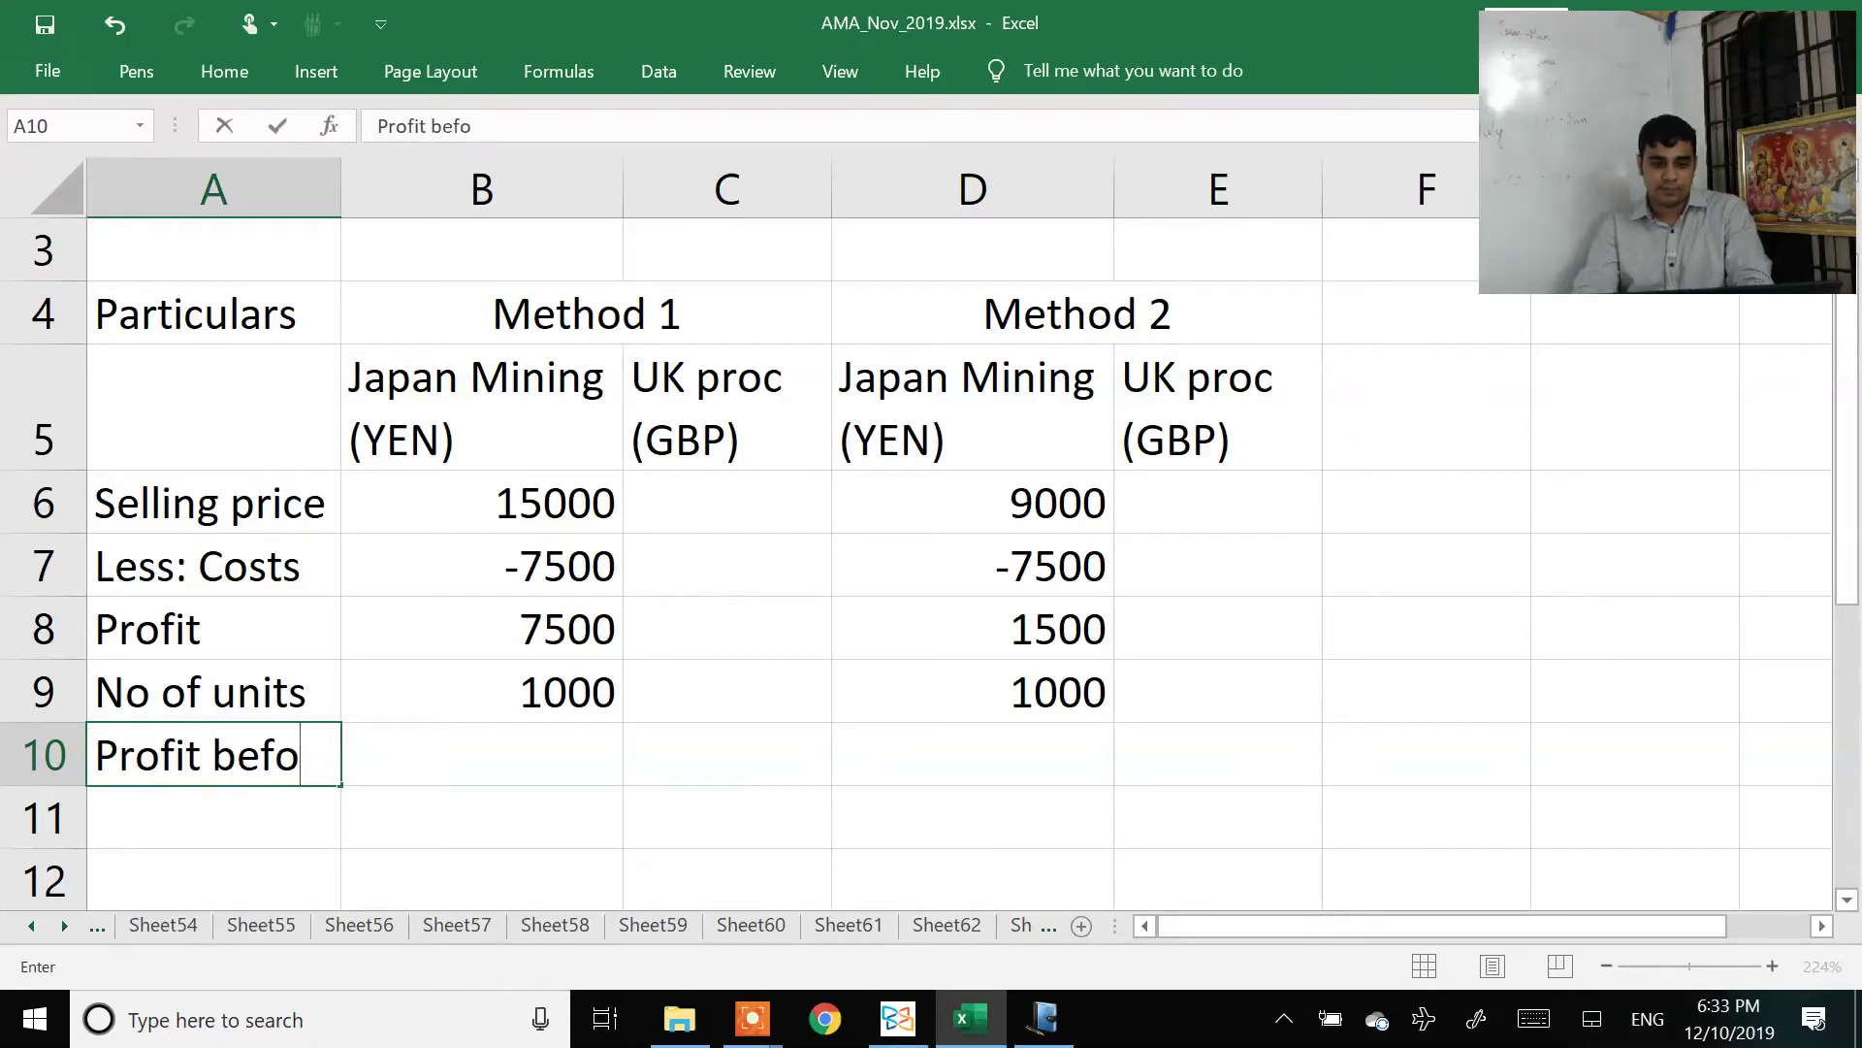
key("Return")
Step: AutoFit column A to the label in A10
key("Up")
key("alt+h")
key("o")
key("i")
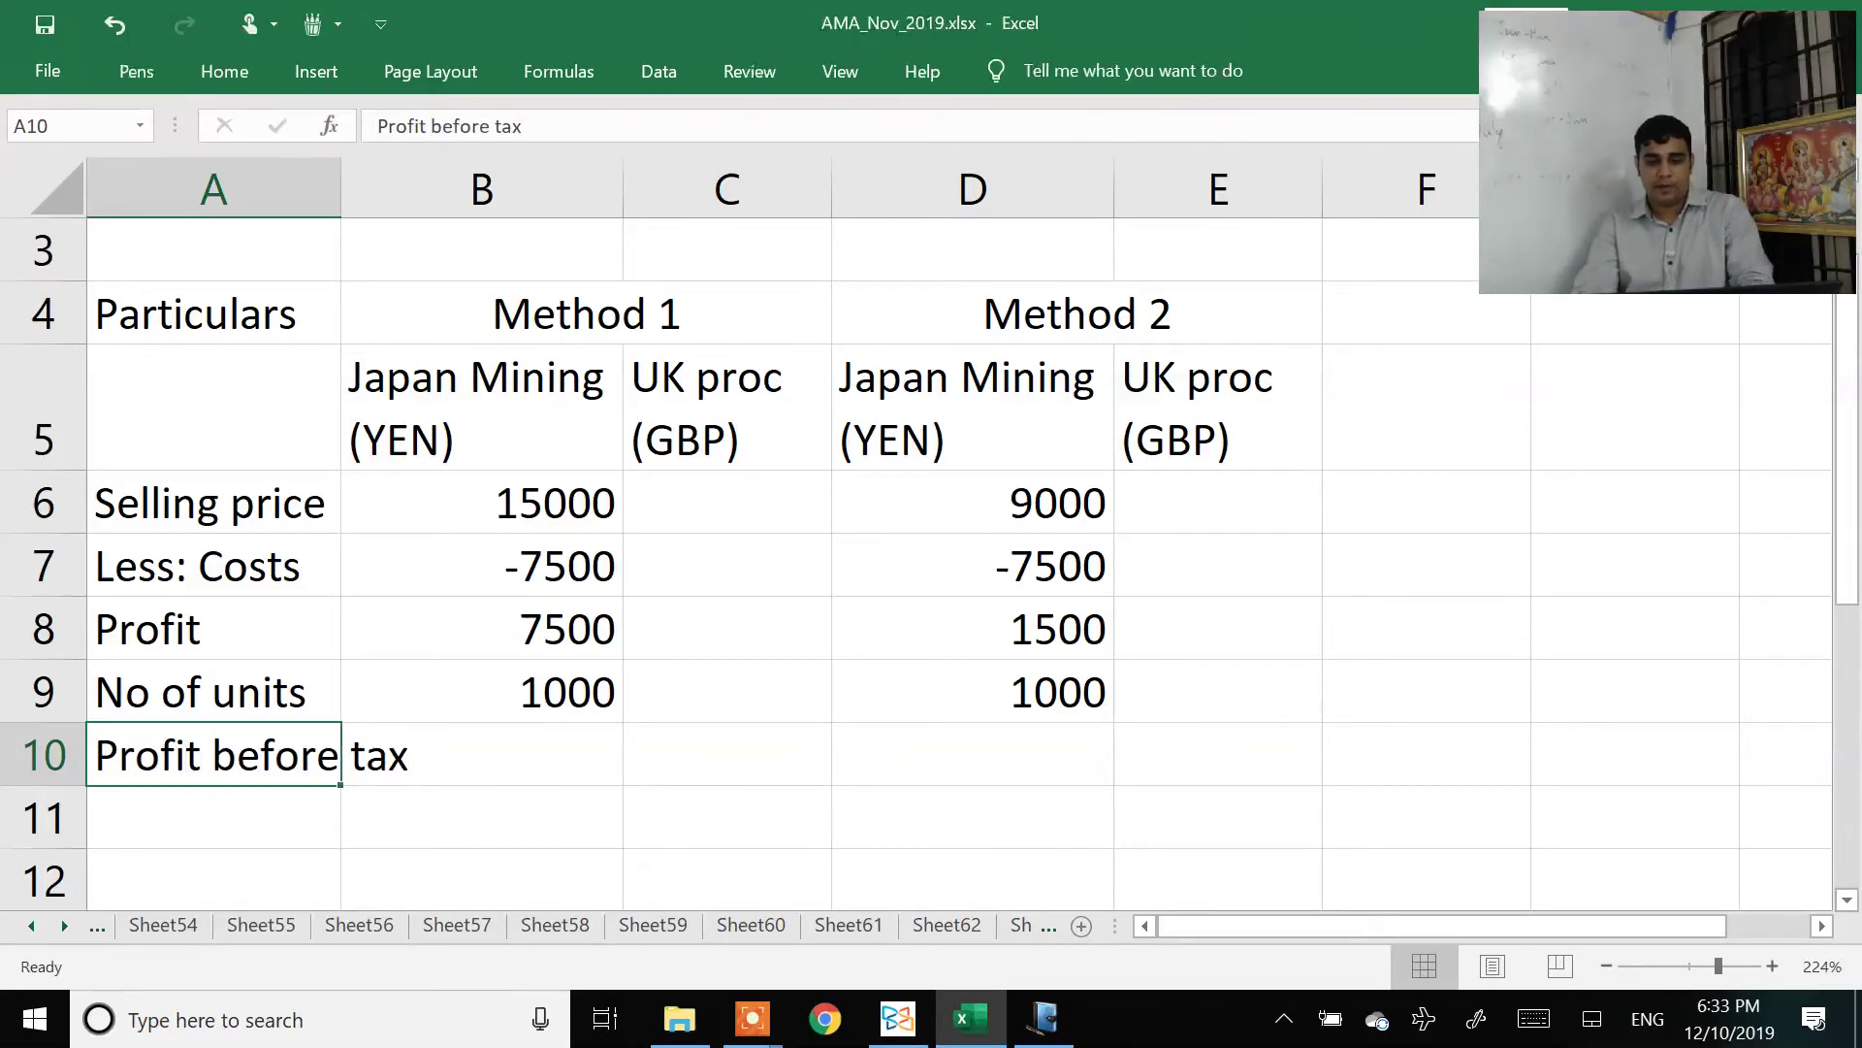
Step: Enter the row labels "Less: Tax" in A11 and "Profit after tax" in A12
key("Down")
type("Less: Tax")
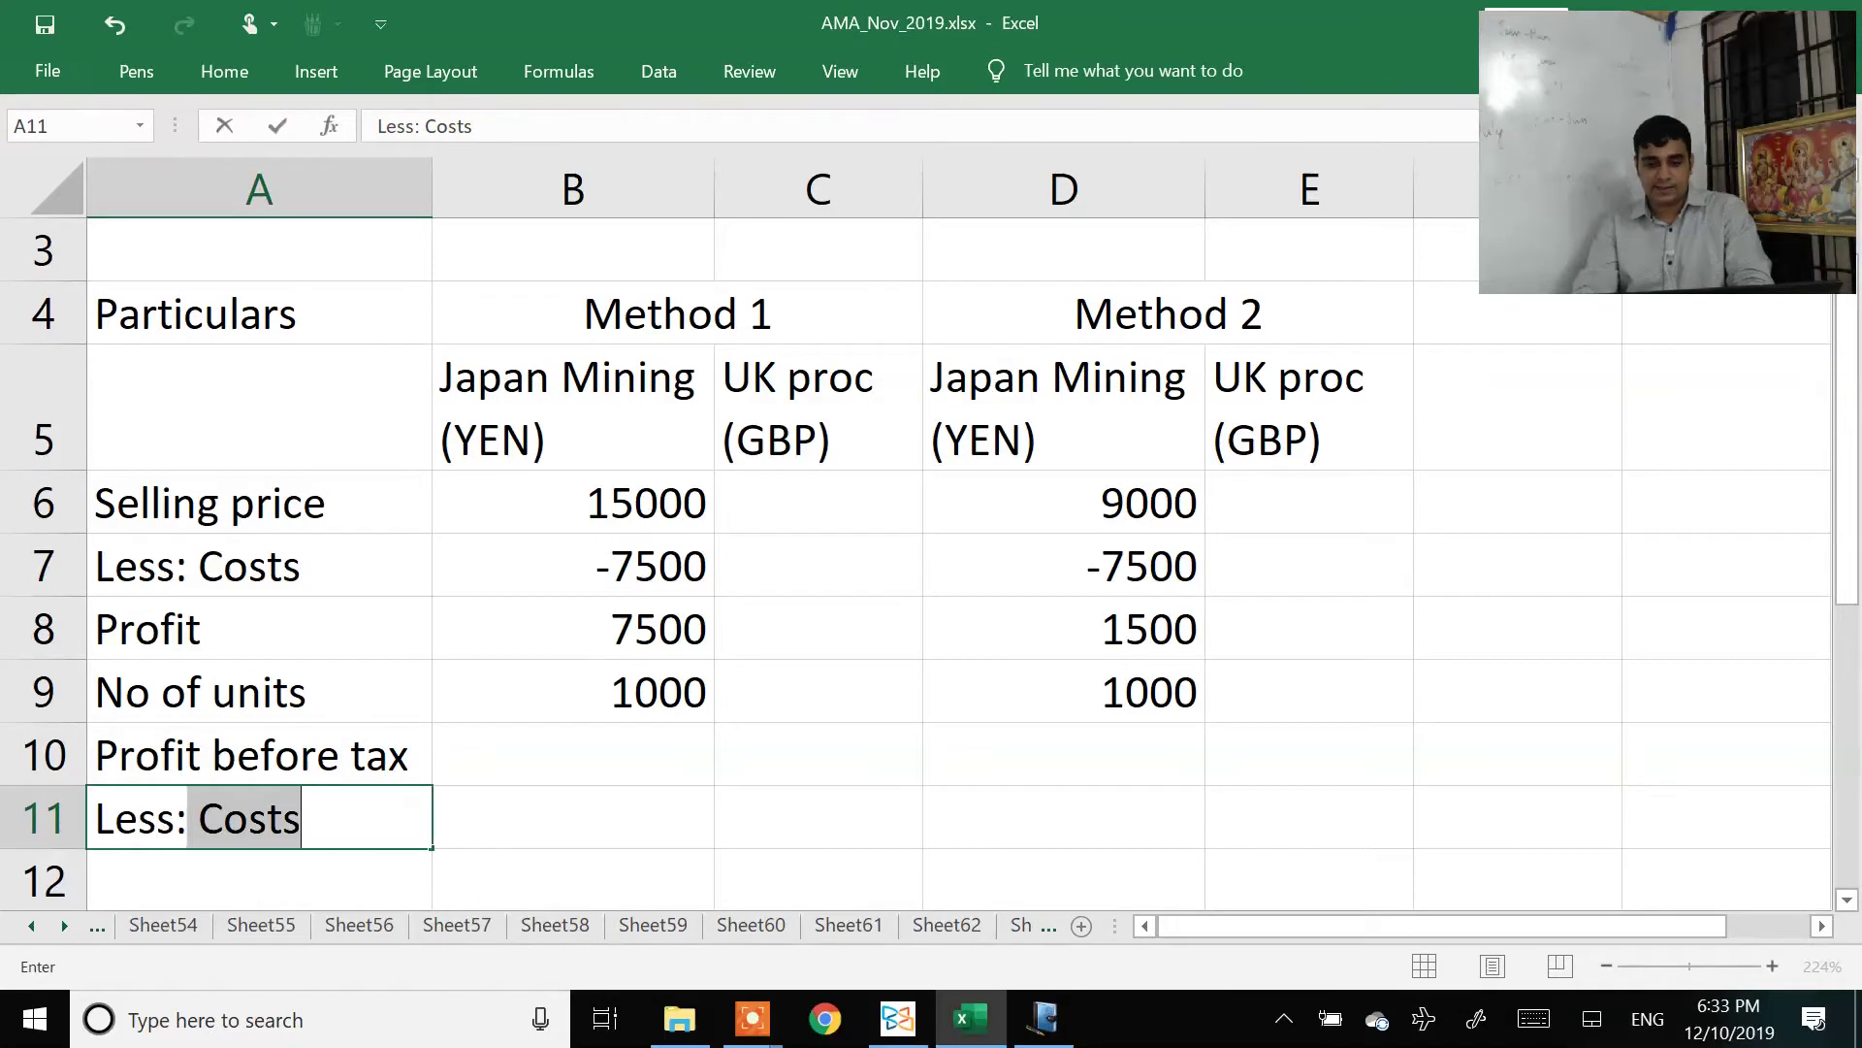
key("Return")
type("Profit after tax")
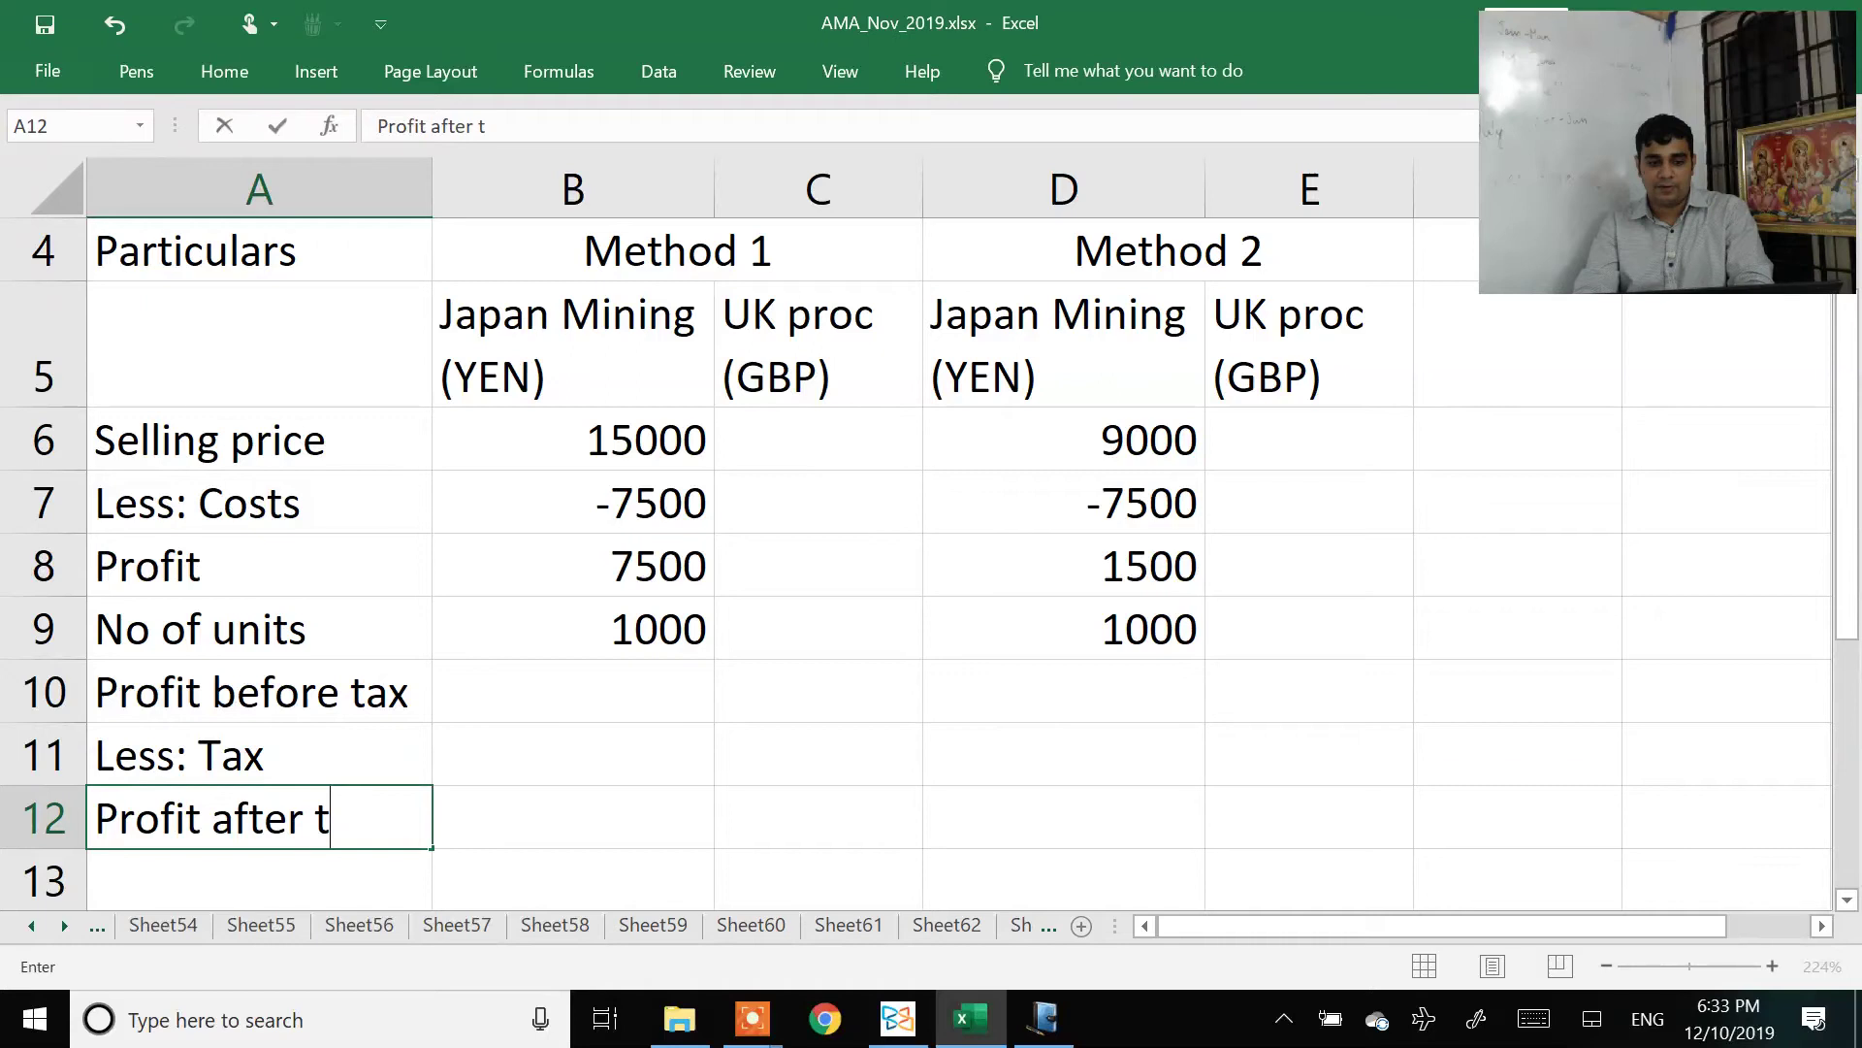
key("Return")
Step: Calculate the Method 1 Japan Mining profit before tax in B10 with the formula =B8*B9
key("Right")
key("Up")
key("Up")
key("Up")
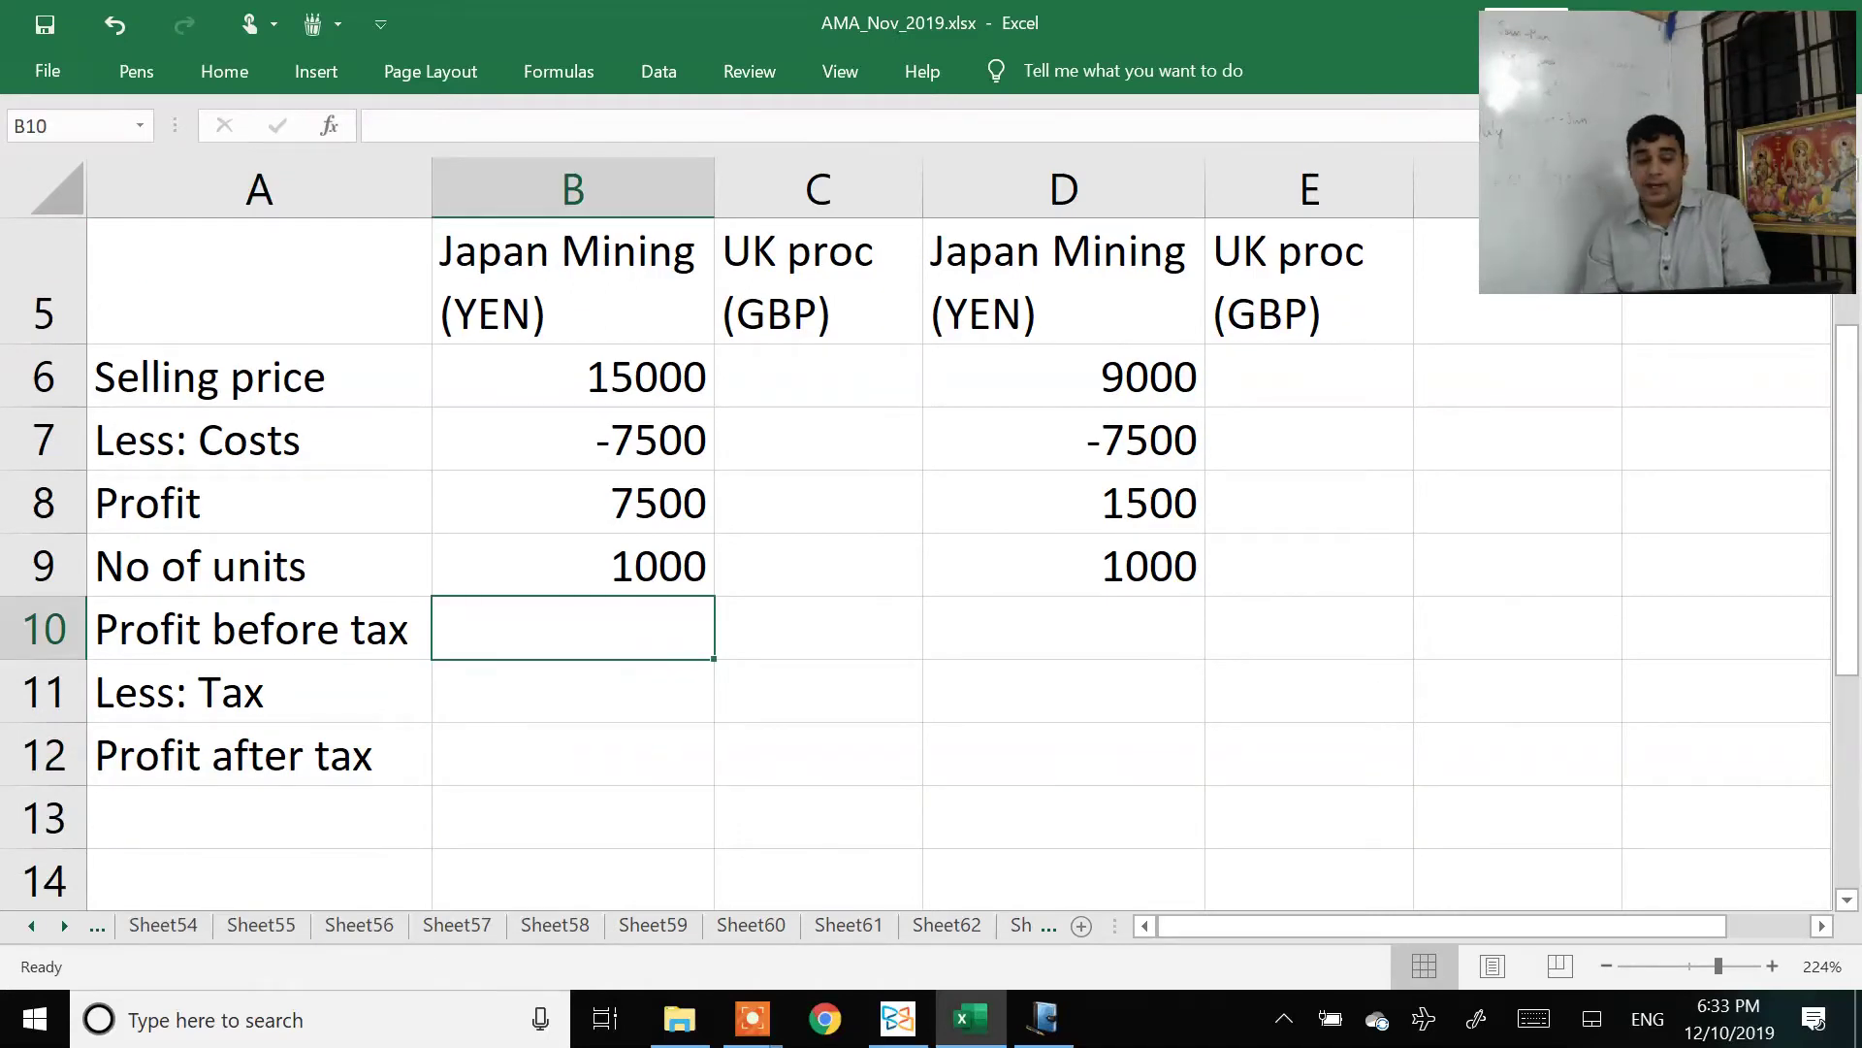
type("=")
left_click(573, 503)
type("*")
key("Up")
key("Return")
Step: Copy the profit before tax formula from B10 to D10
key("Up")
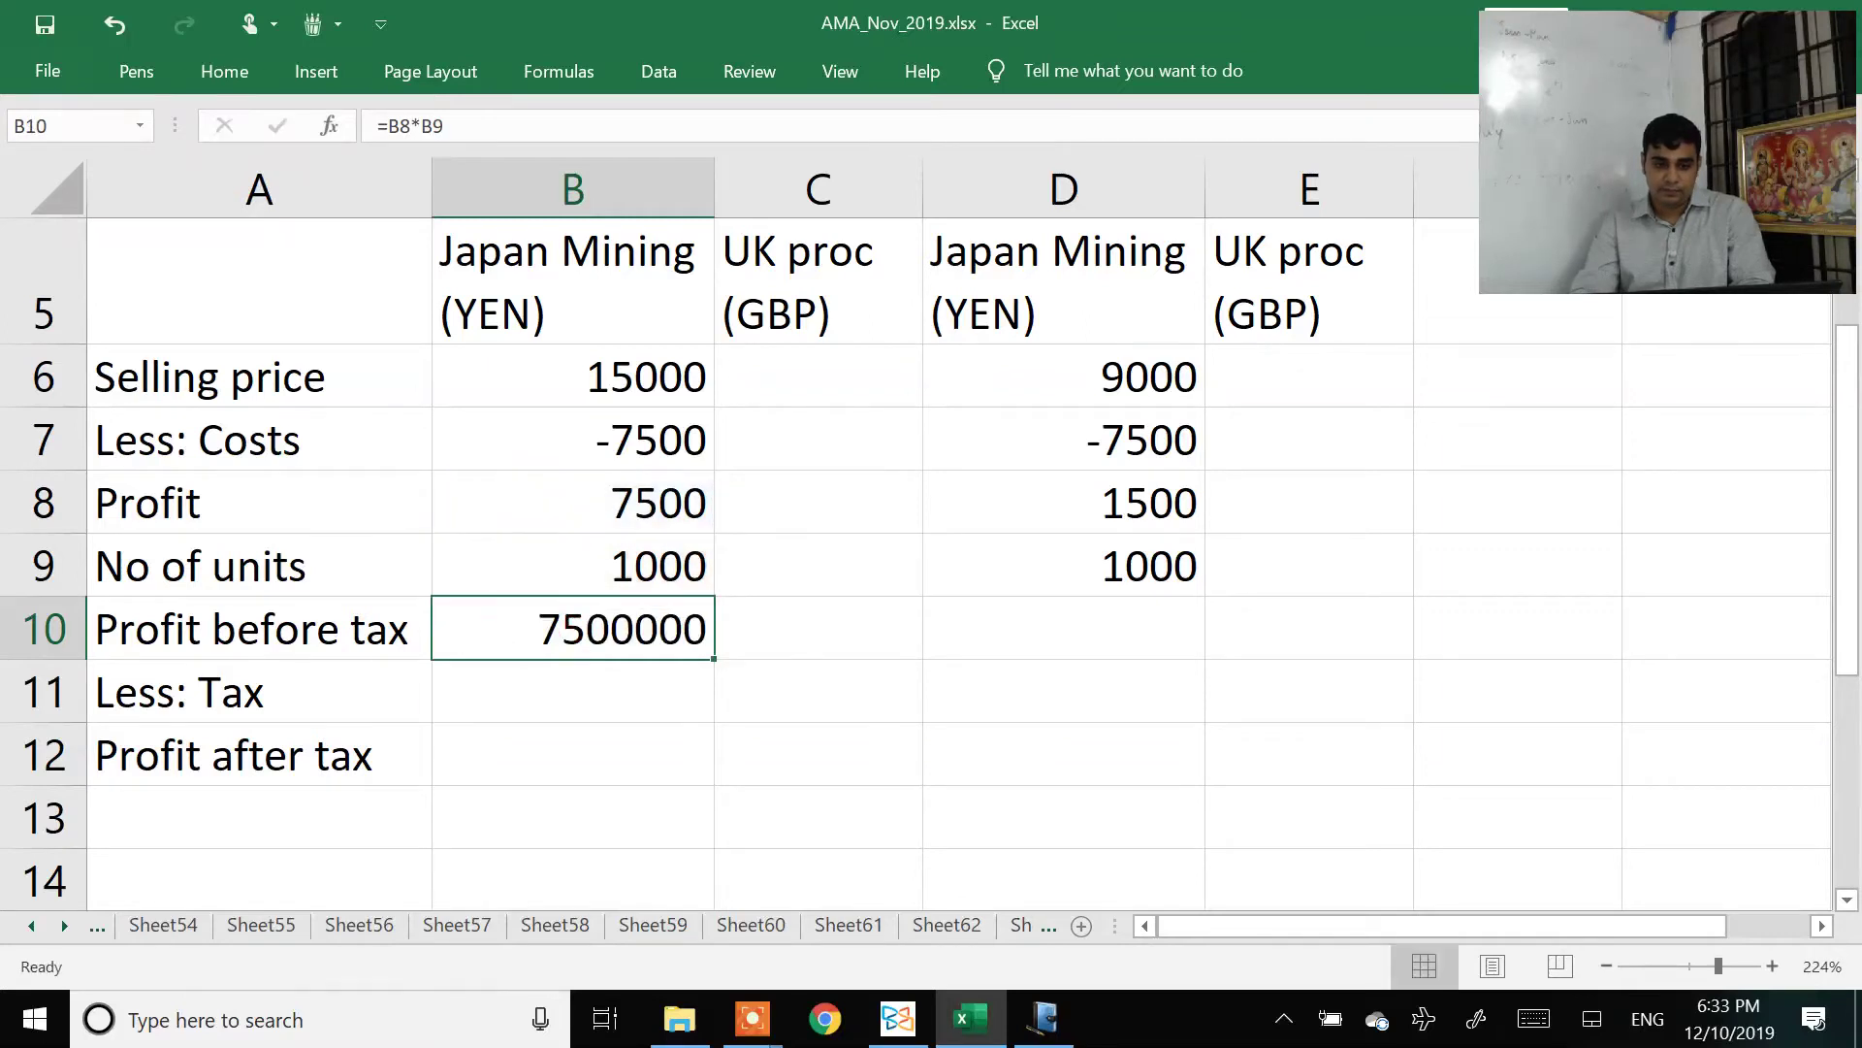
key("ctrl+c")
key("Right")
key("Right")
key("Return")
Step: Look up Japan's income tax rate in the question and enter the tax in B11 as -B10*0.2
key("Down")
key("Left")
key("Left")
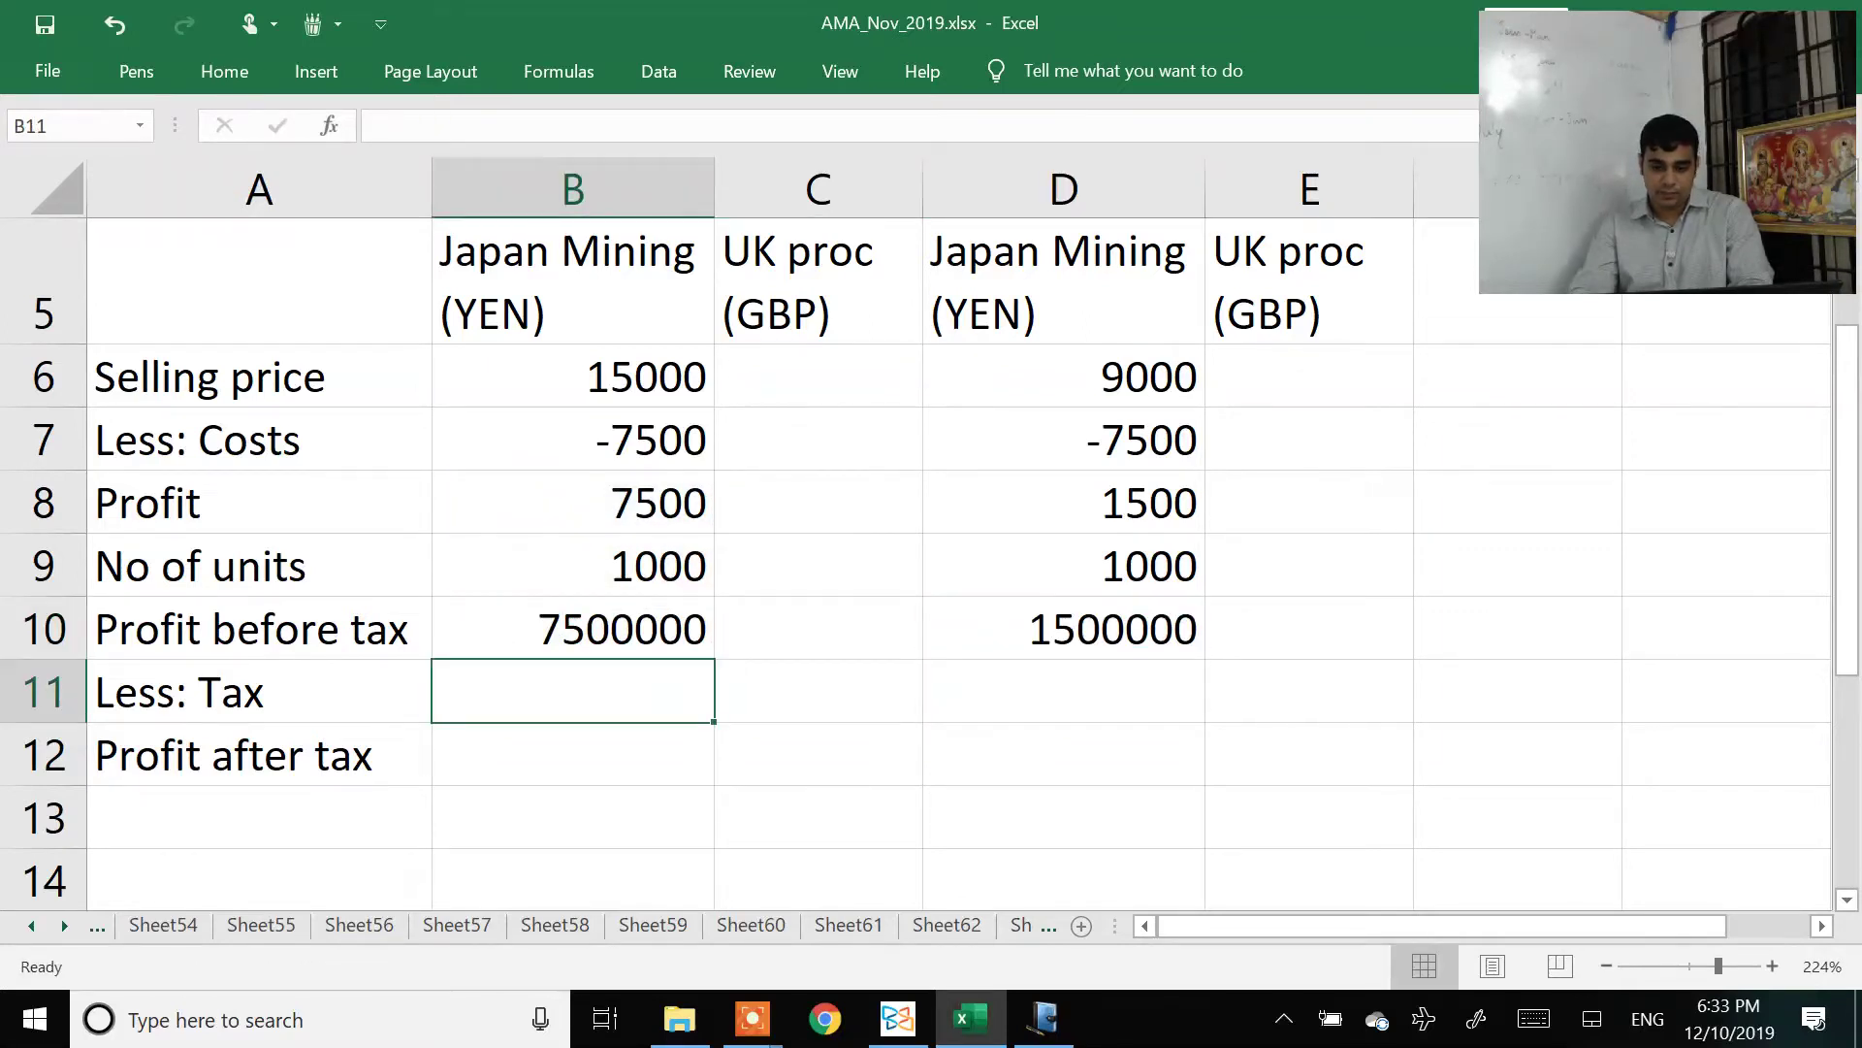
key("alt+Tab")
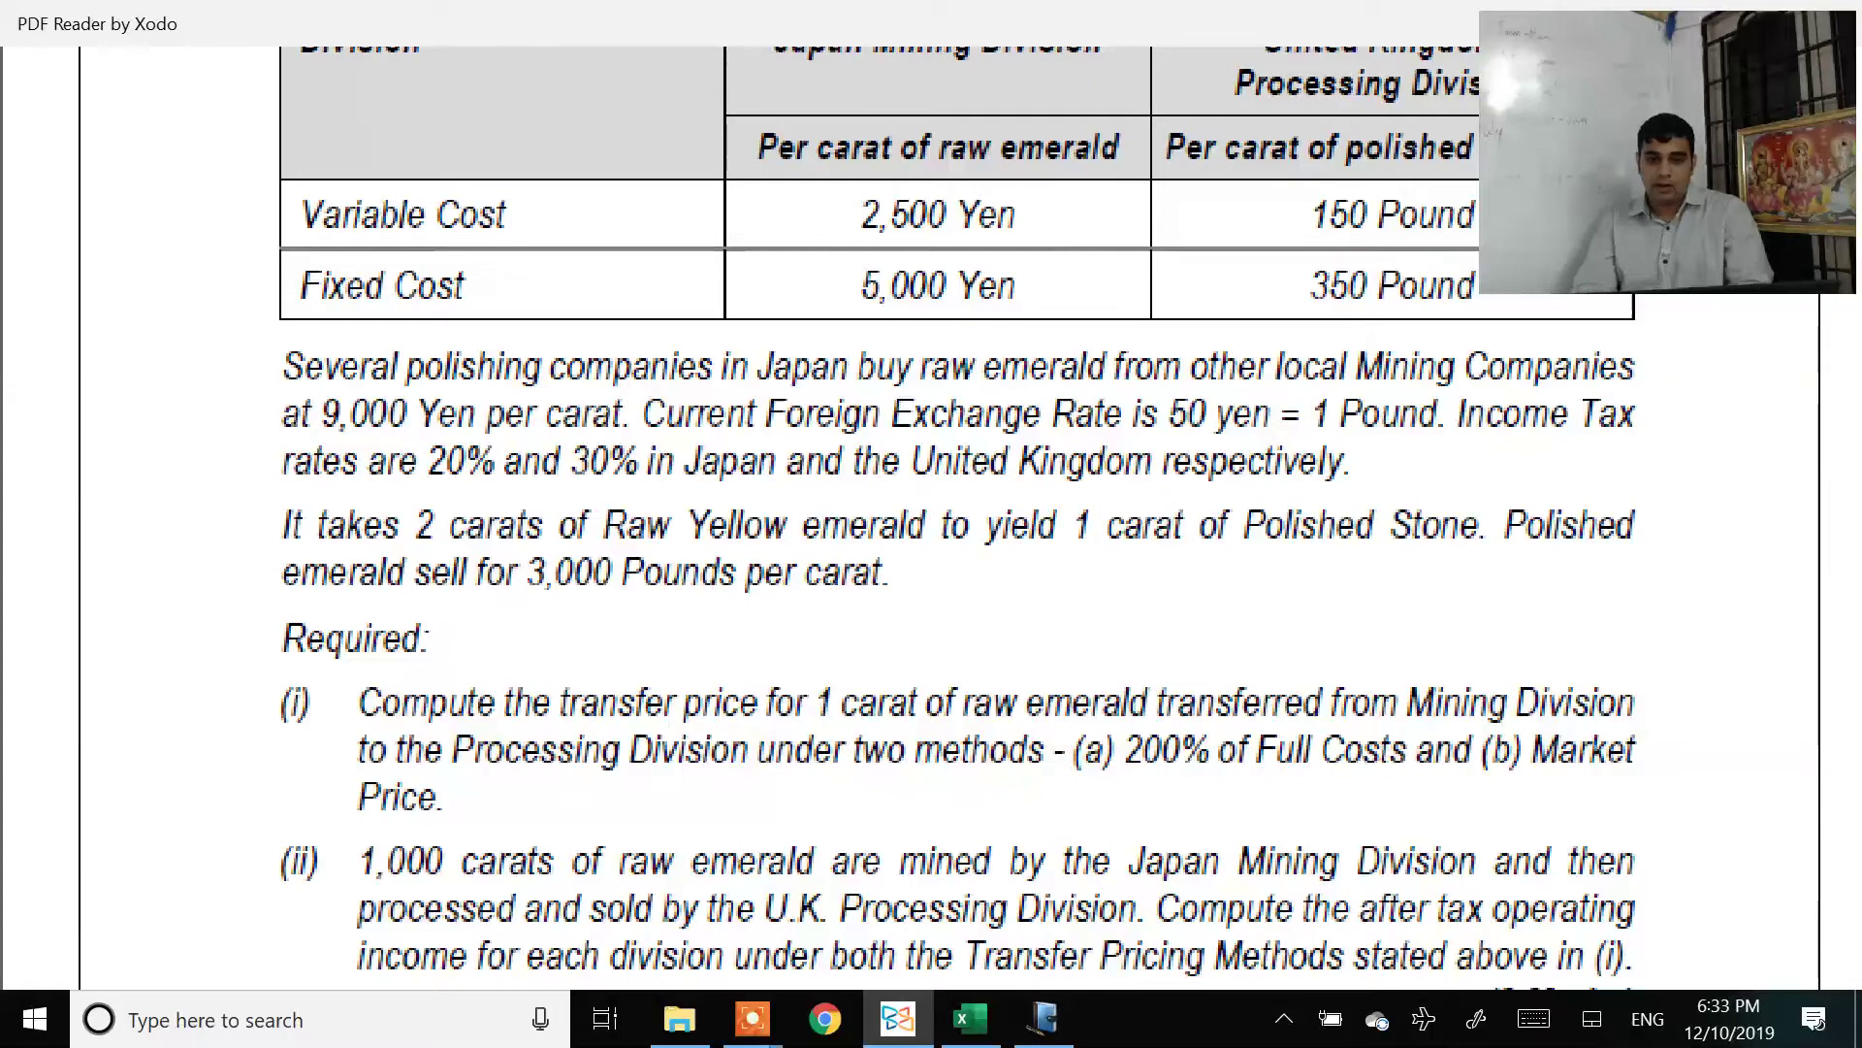
scroll(957, 518, "up", 1)
key("alt+Tab")
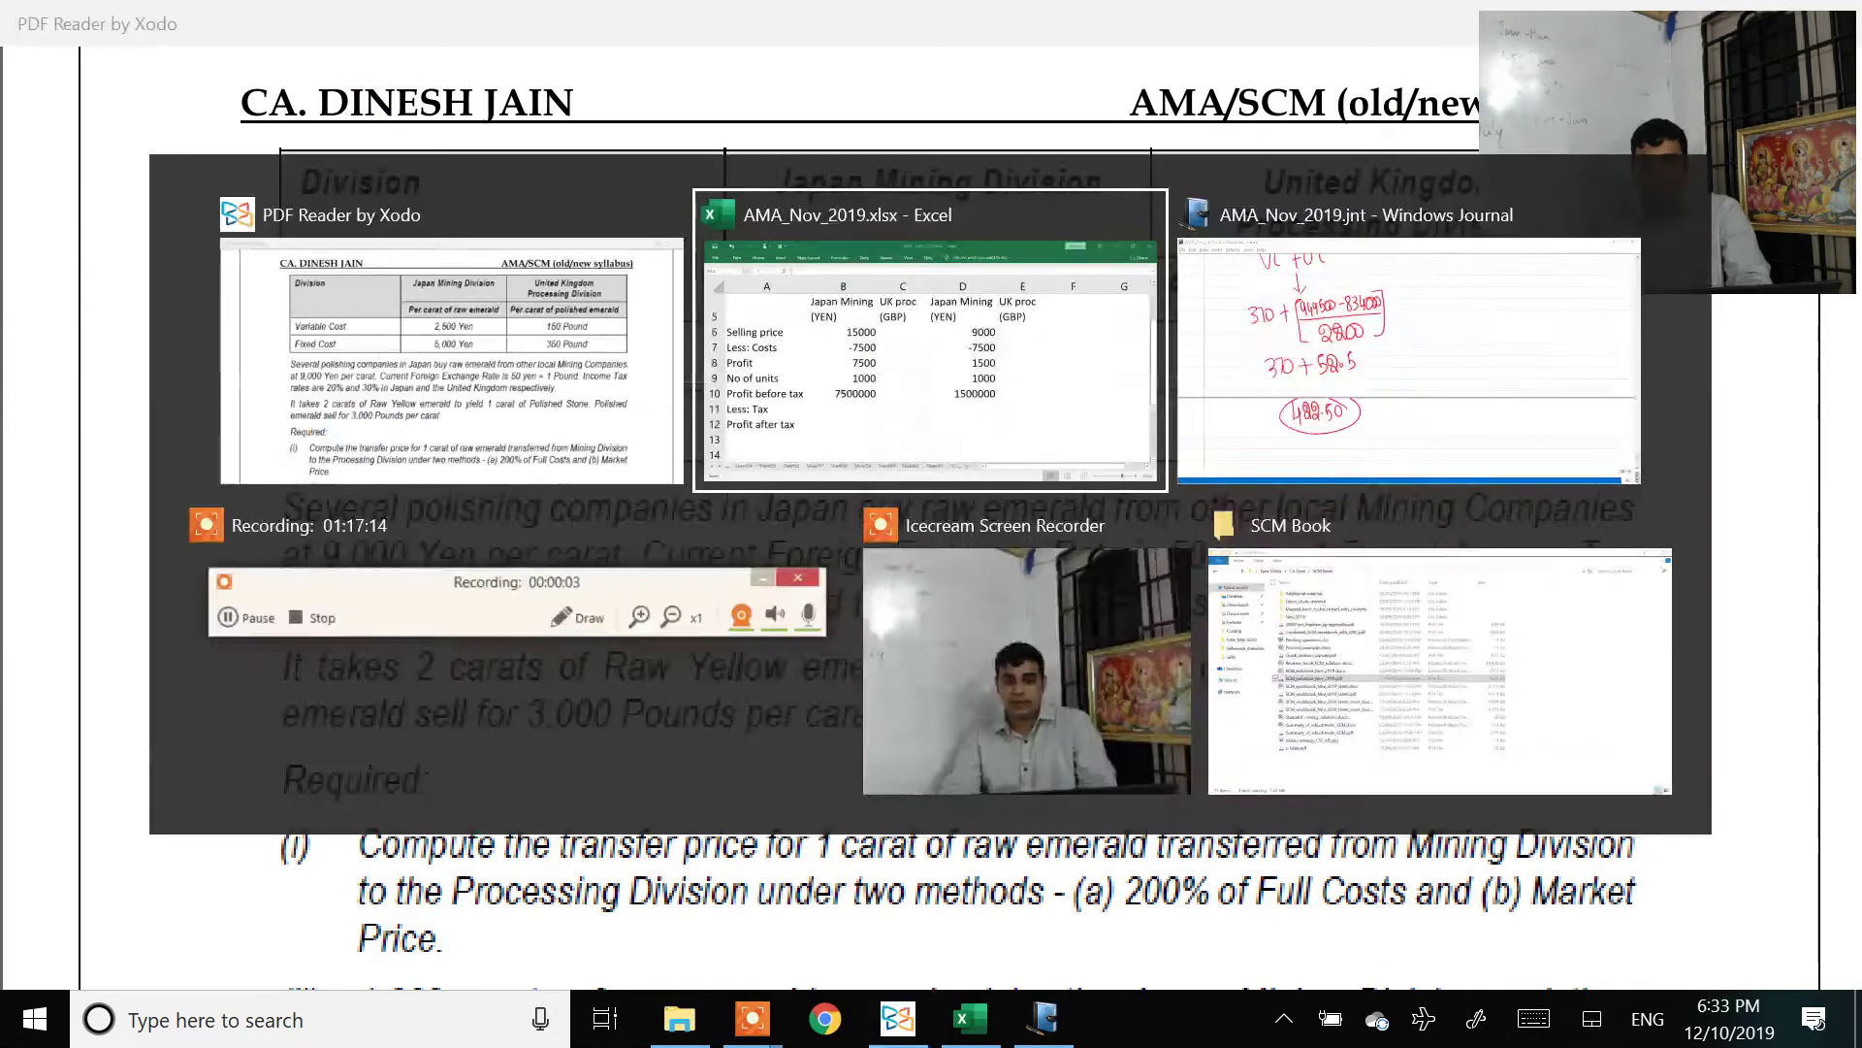
type("-B10*0.2")
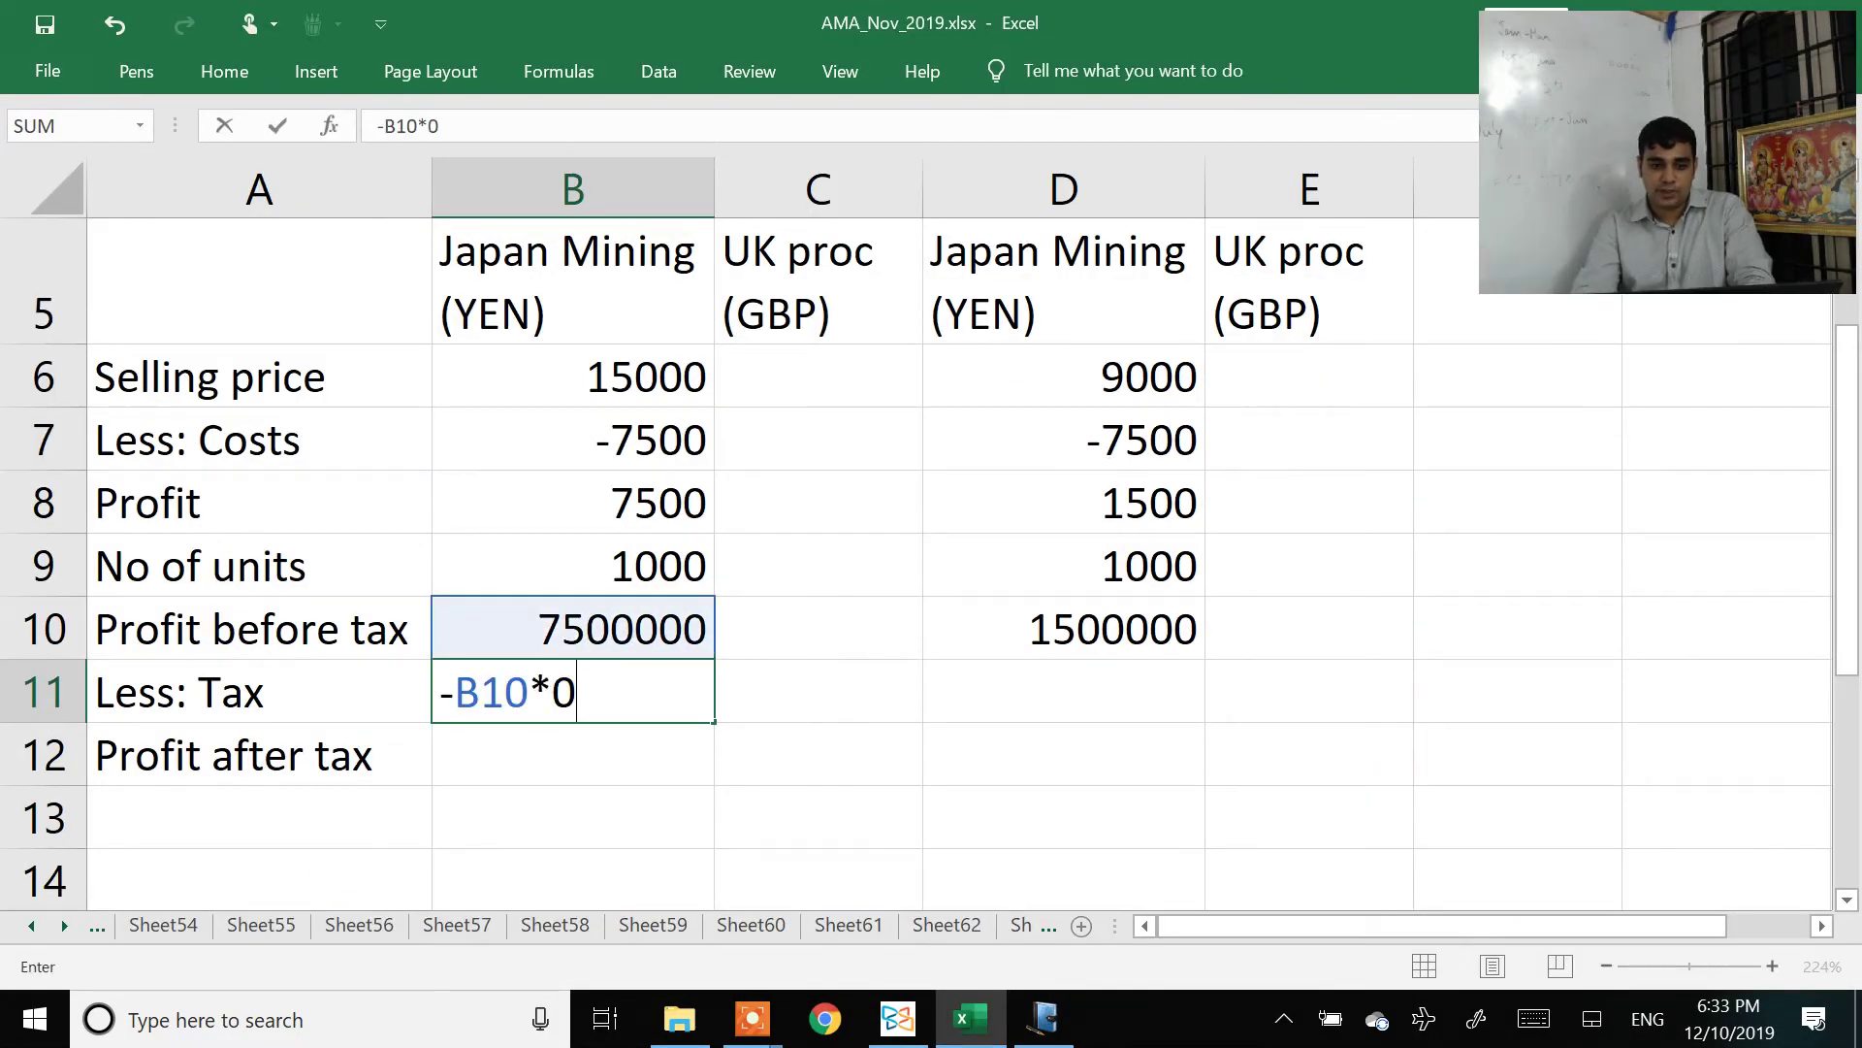
key("Return")
Step: Calculate the Method 1 Japan Mining profit after tax in B12 with the formula =B10+B11
type("=")
key("Up")
key("Up")
type("+")
key("Up")
key("Return")
Step: Copy the tax and profit after tax formulas from B11:B12 to D11:D12
key("Up")
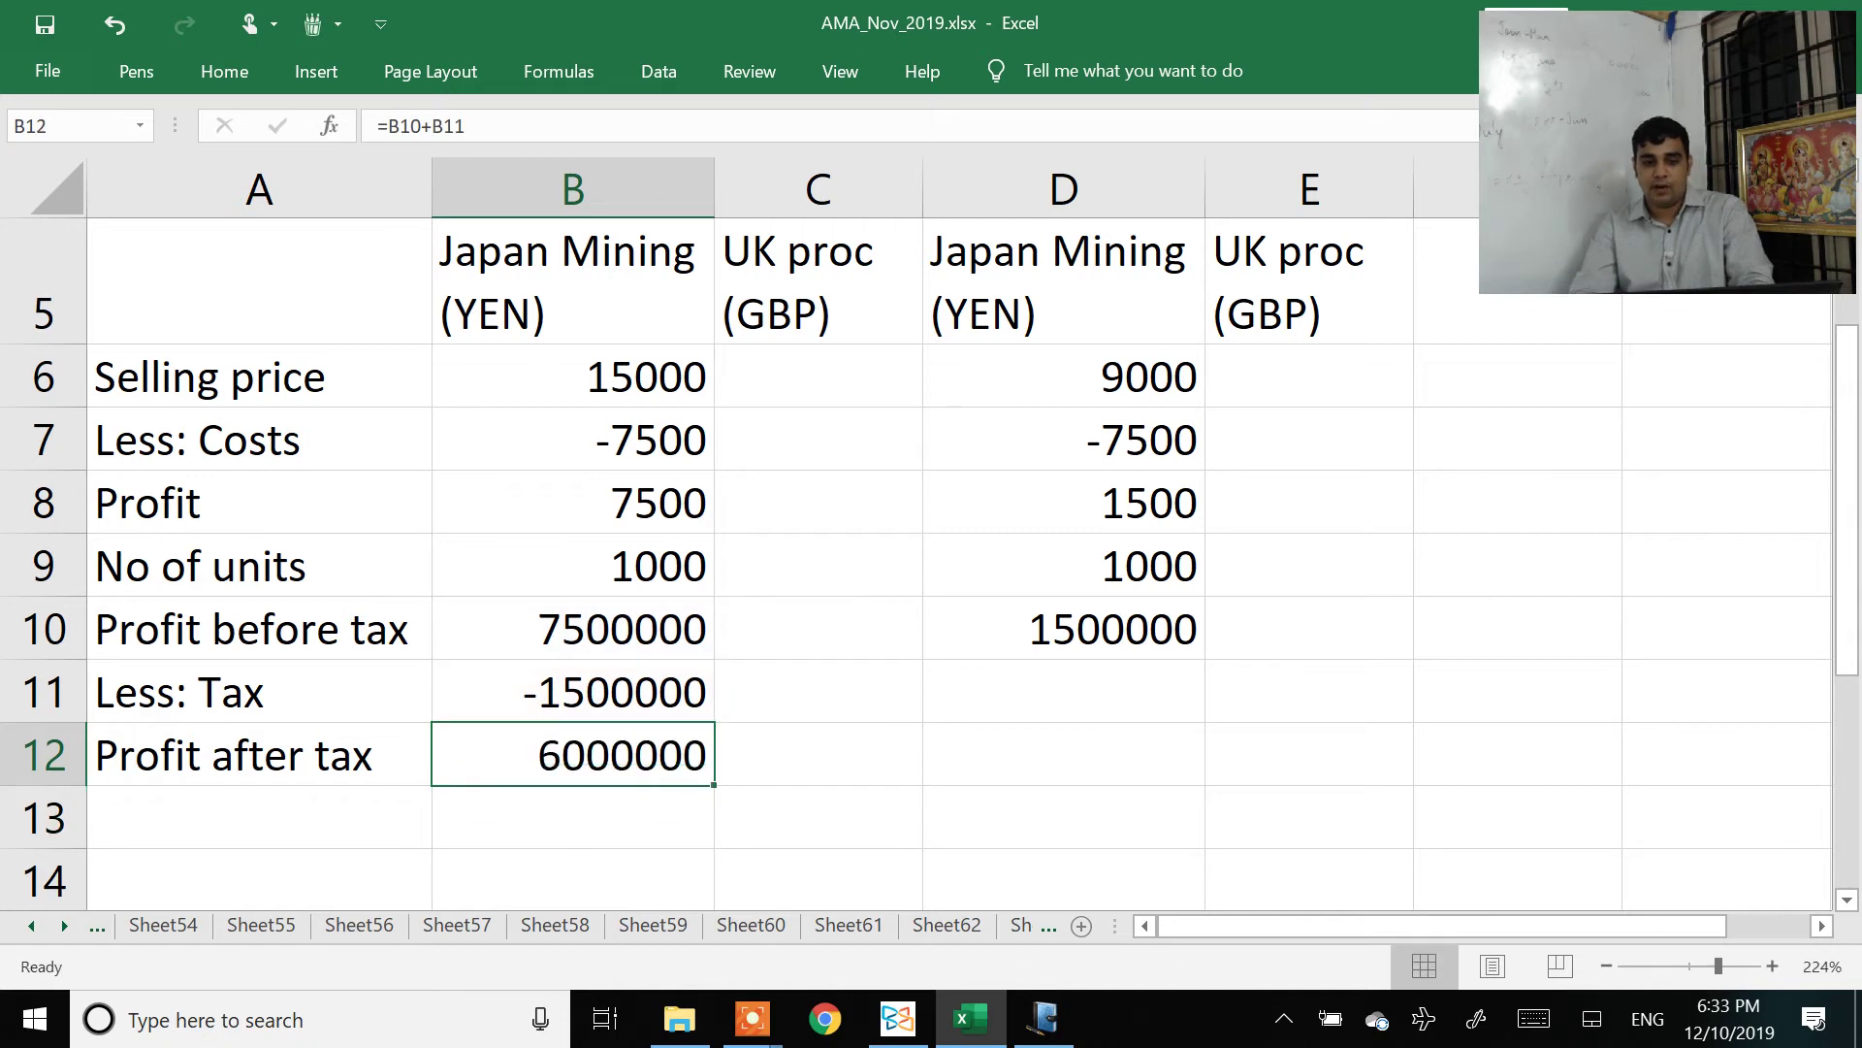
key("shift+Up")
key("ctrl+c")
key("Right")
key("Right")
key("ctrl+v")
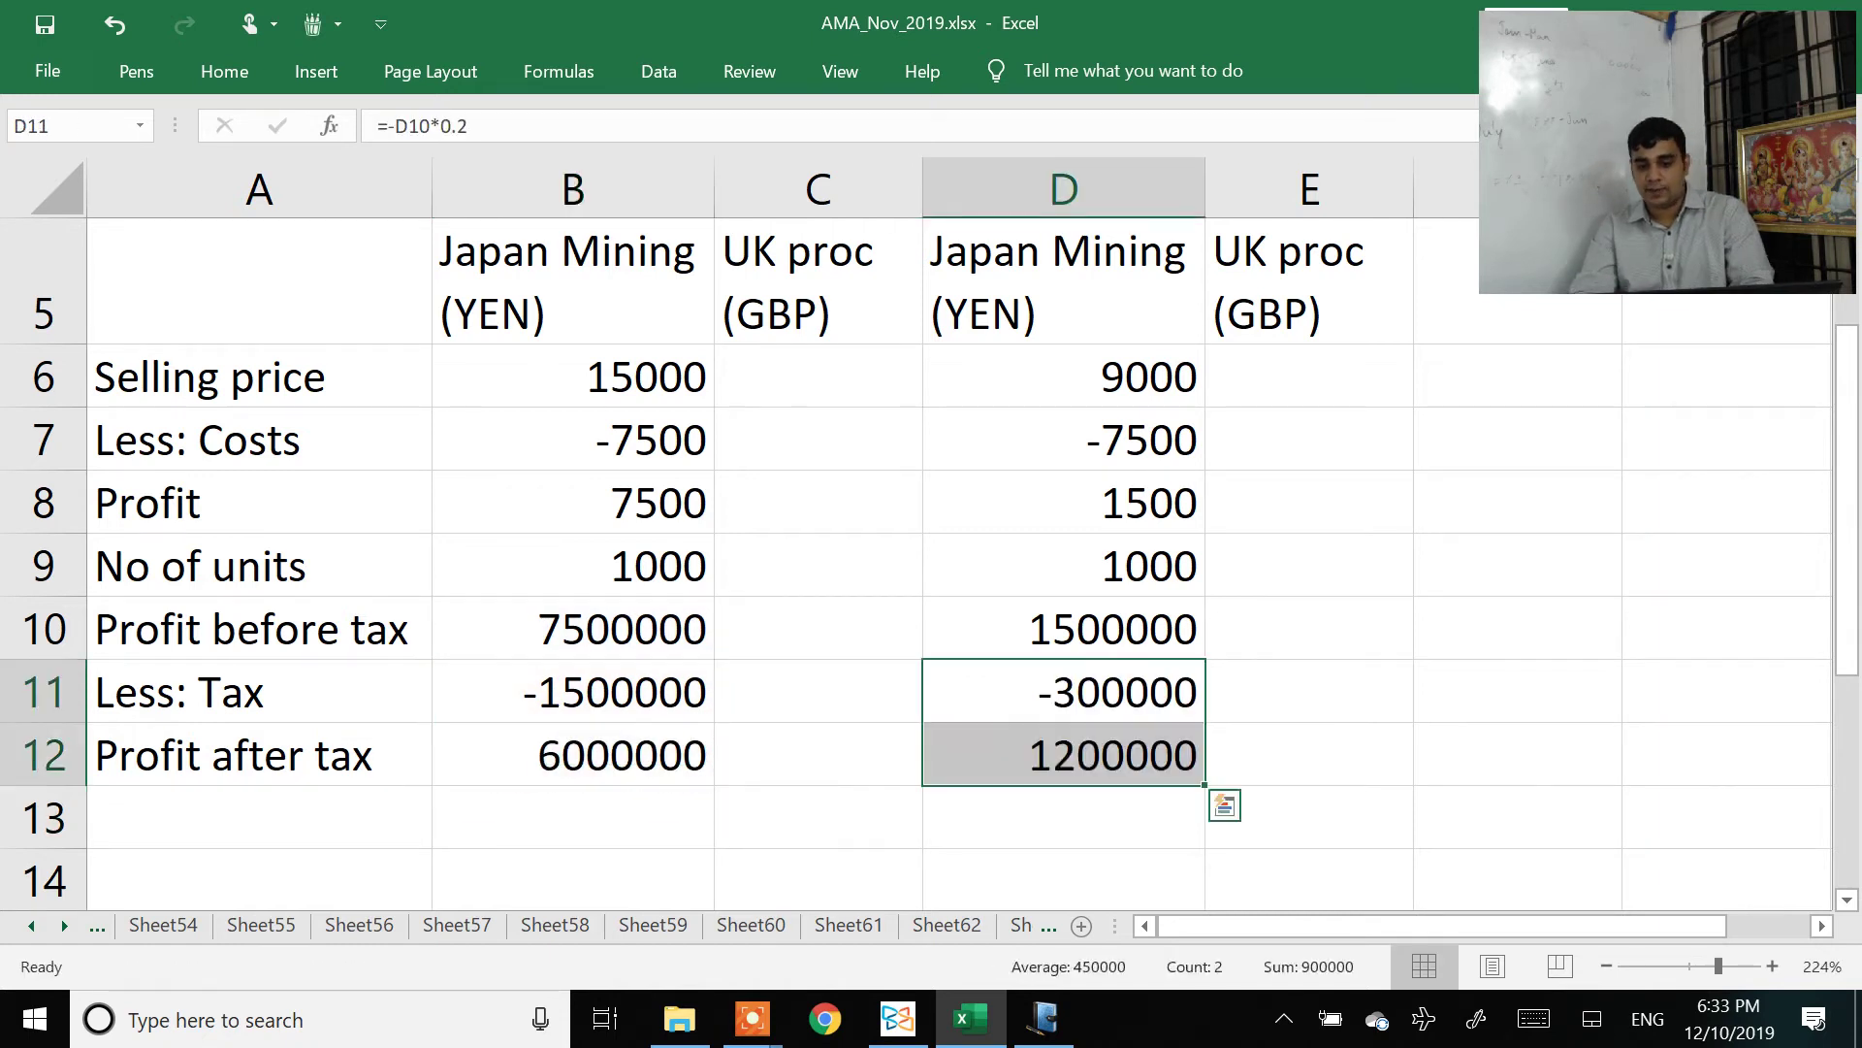
key("Escape")
Step: Look up the polished emerald selling price in the question and enter 3000 as the Method 1 UK selling price in C6
key("Left")
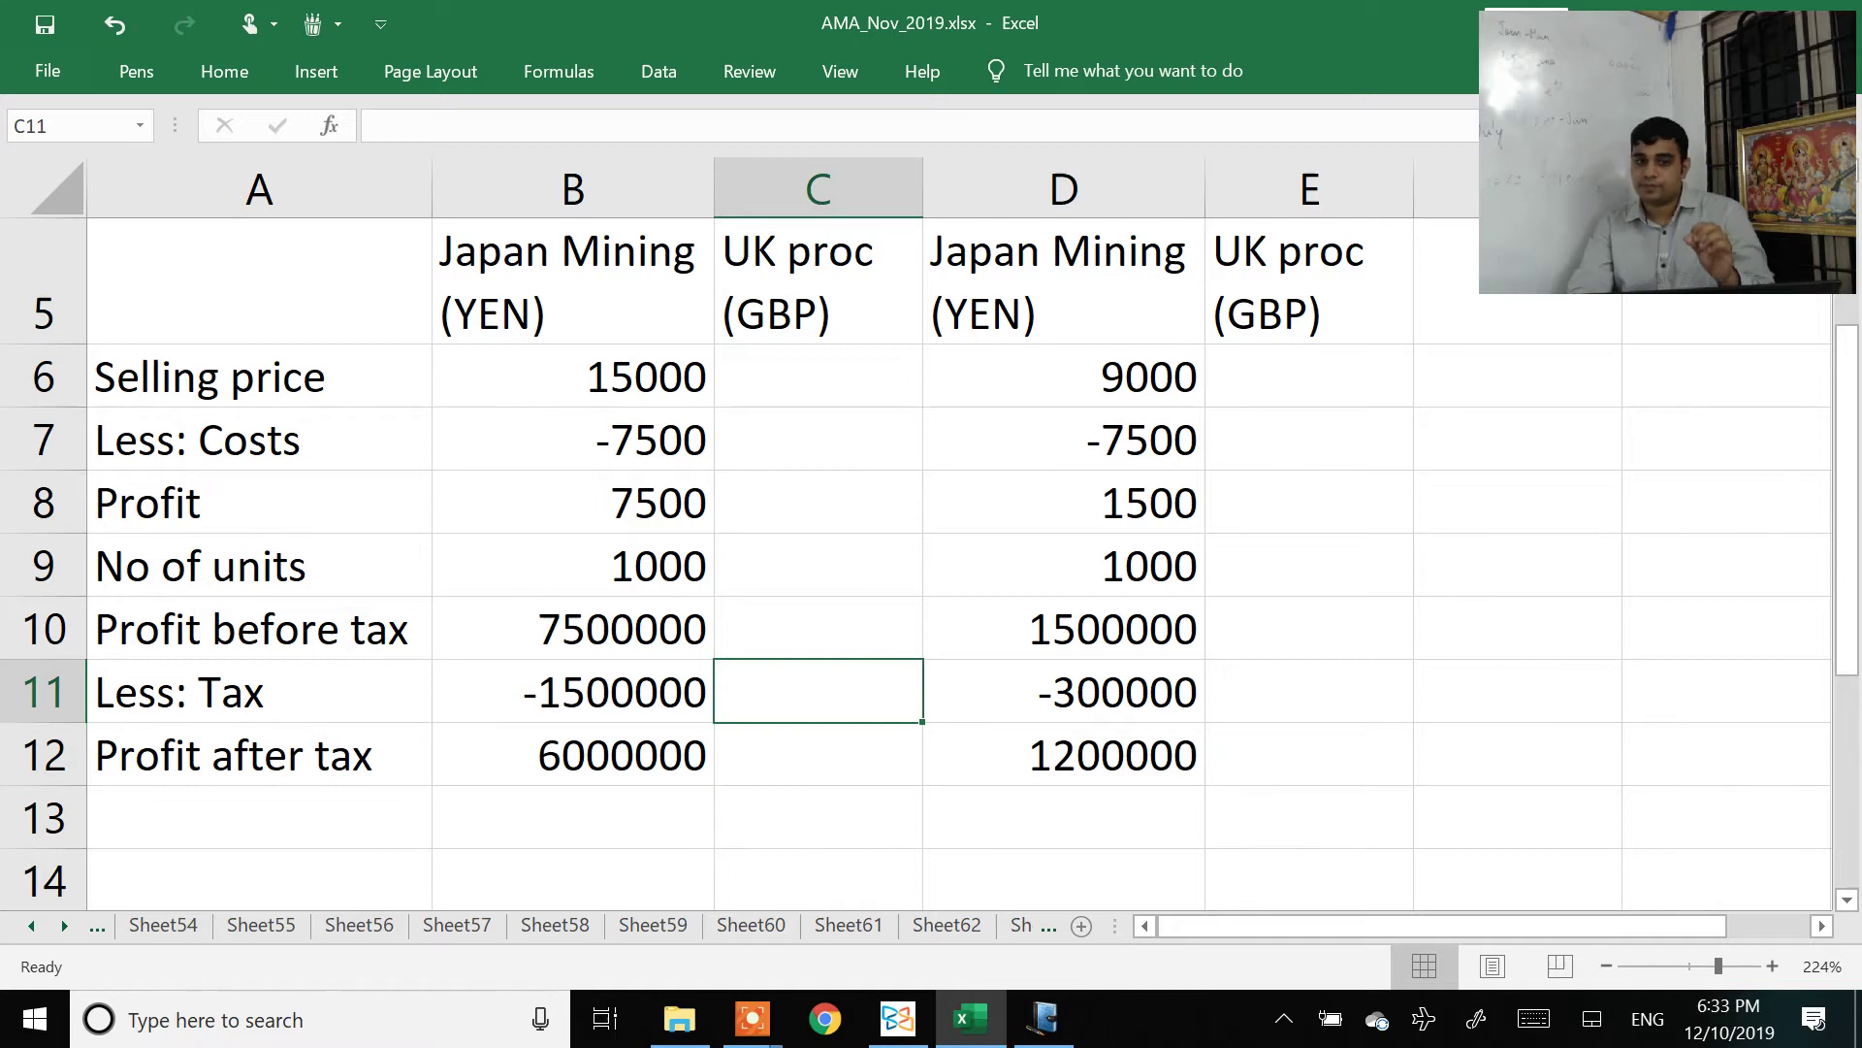
key("ctrl+Up")
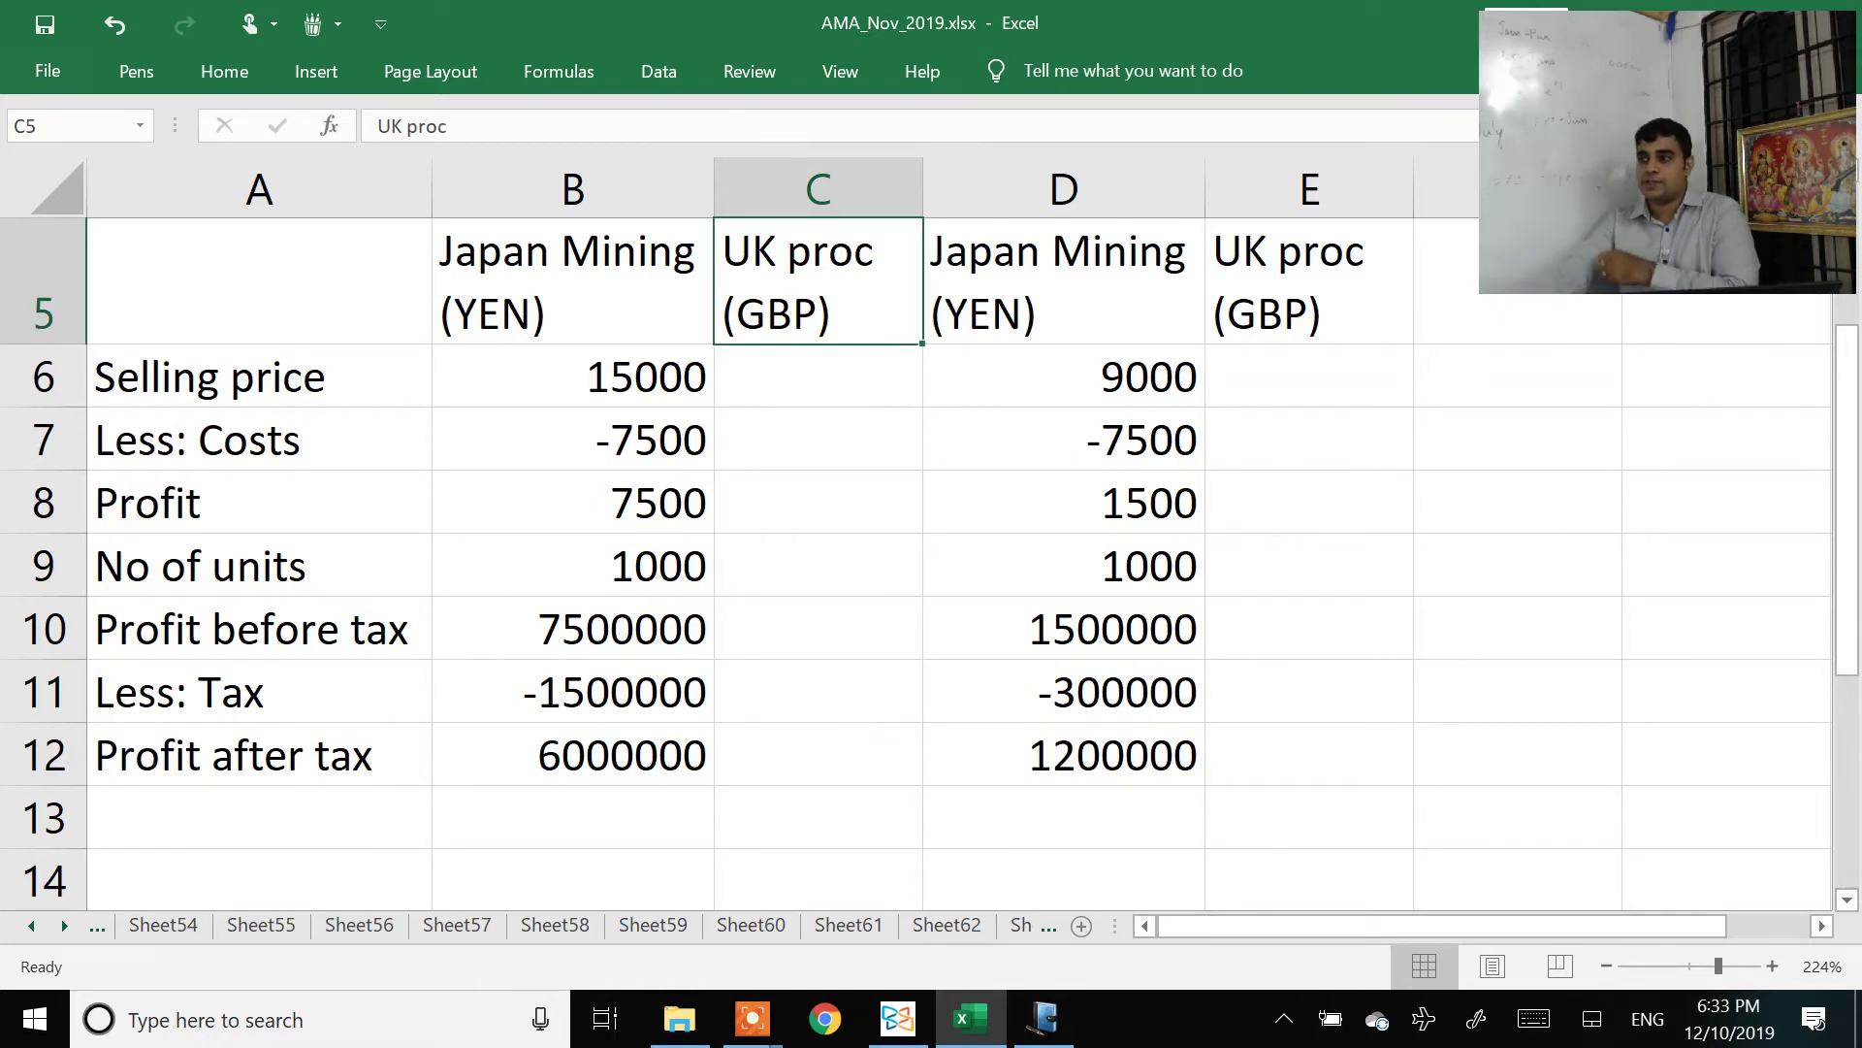
key("alt+Tab")
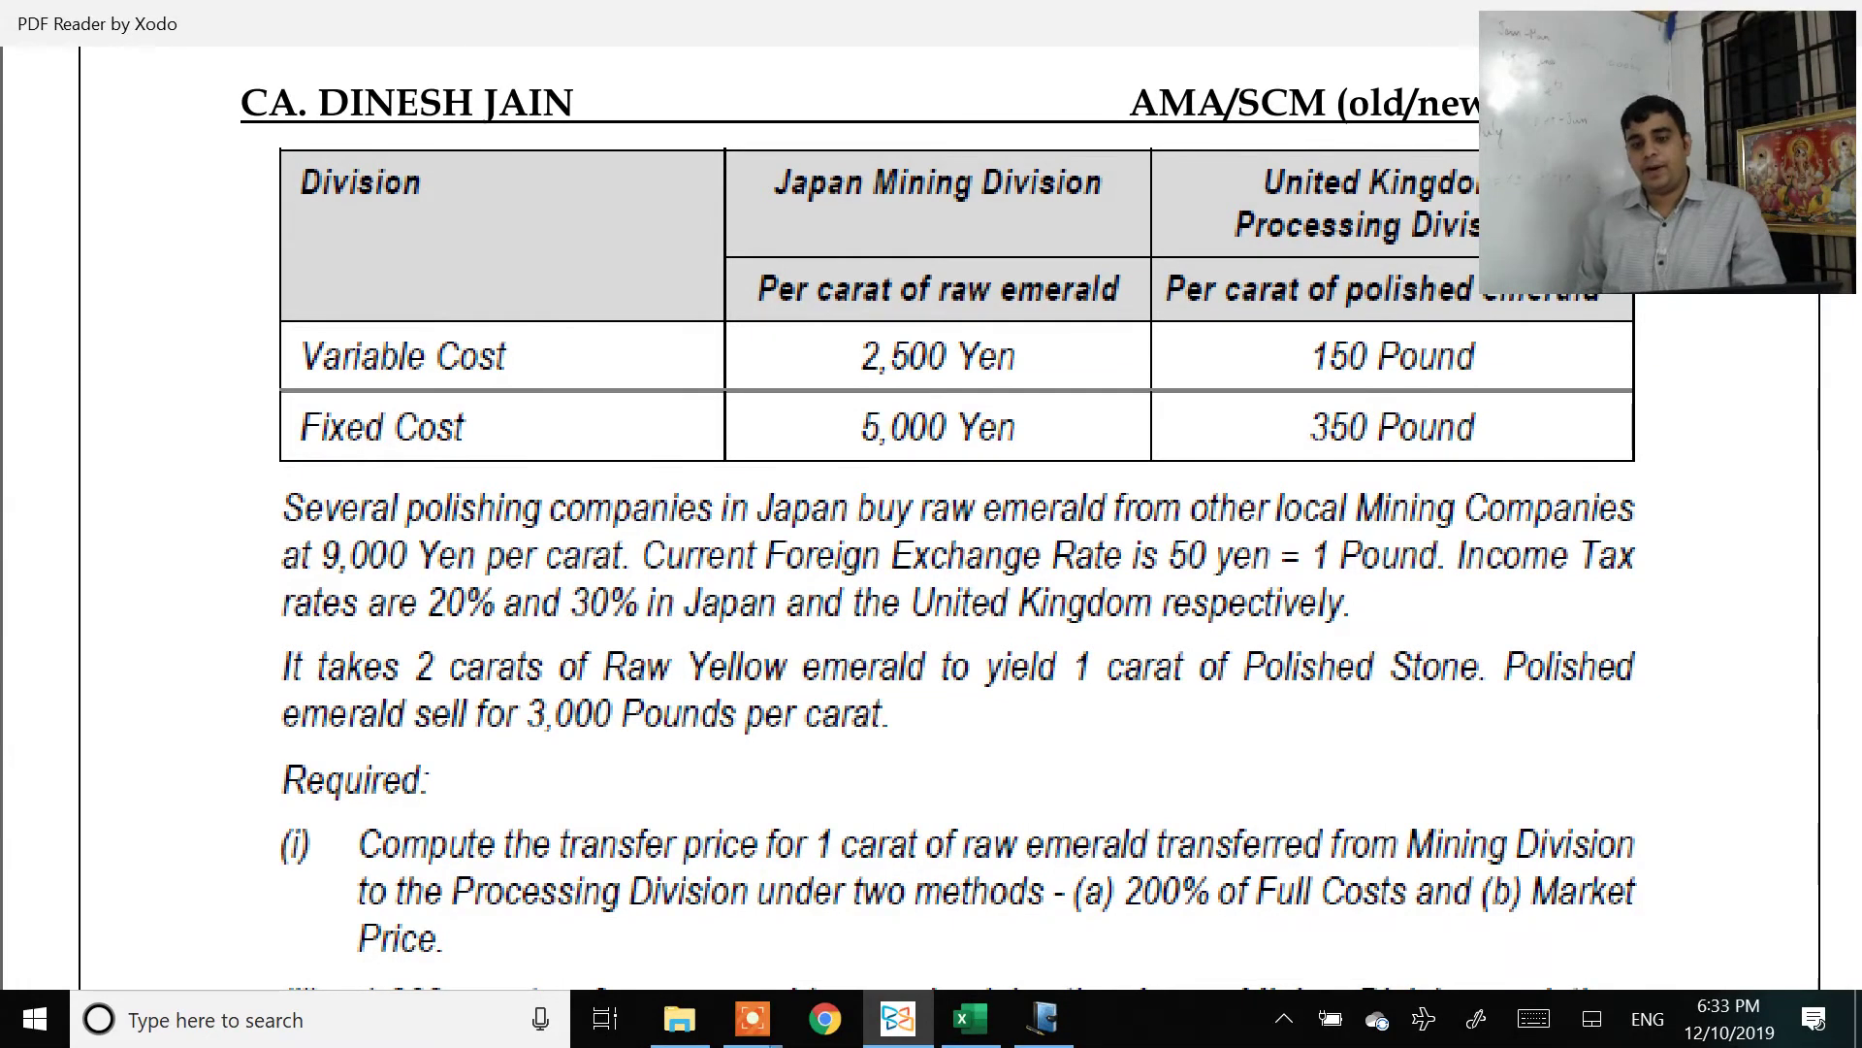
scroll(858, 519, "down", 3)
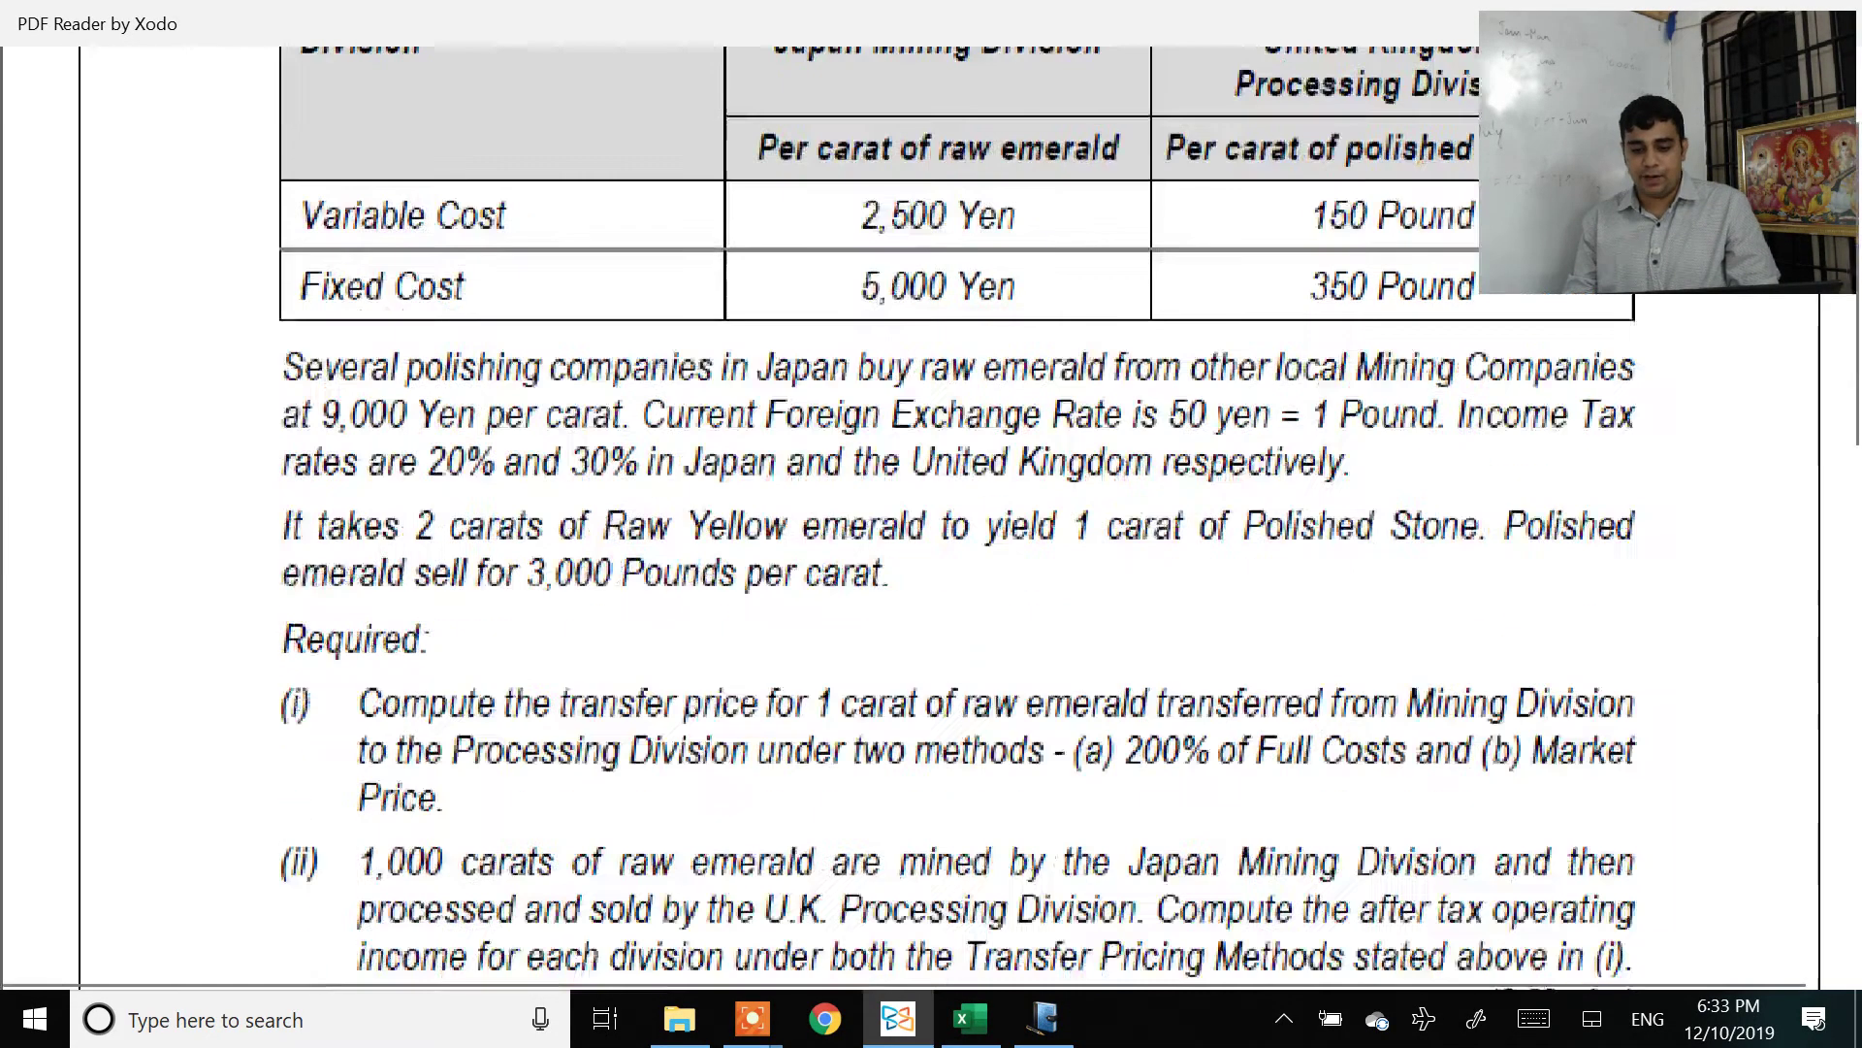
scroll(858, 519, "up", 3)
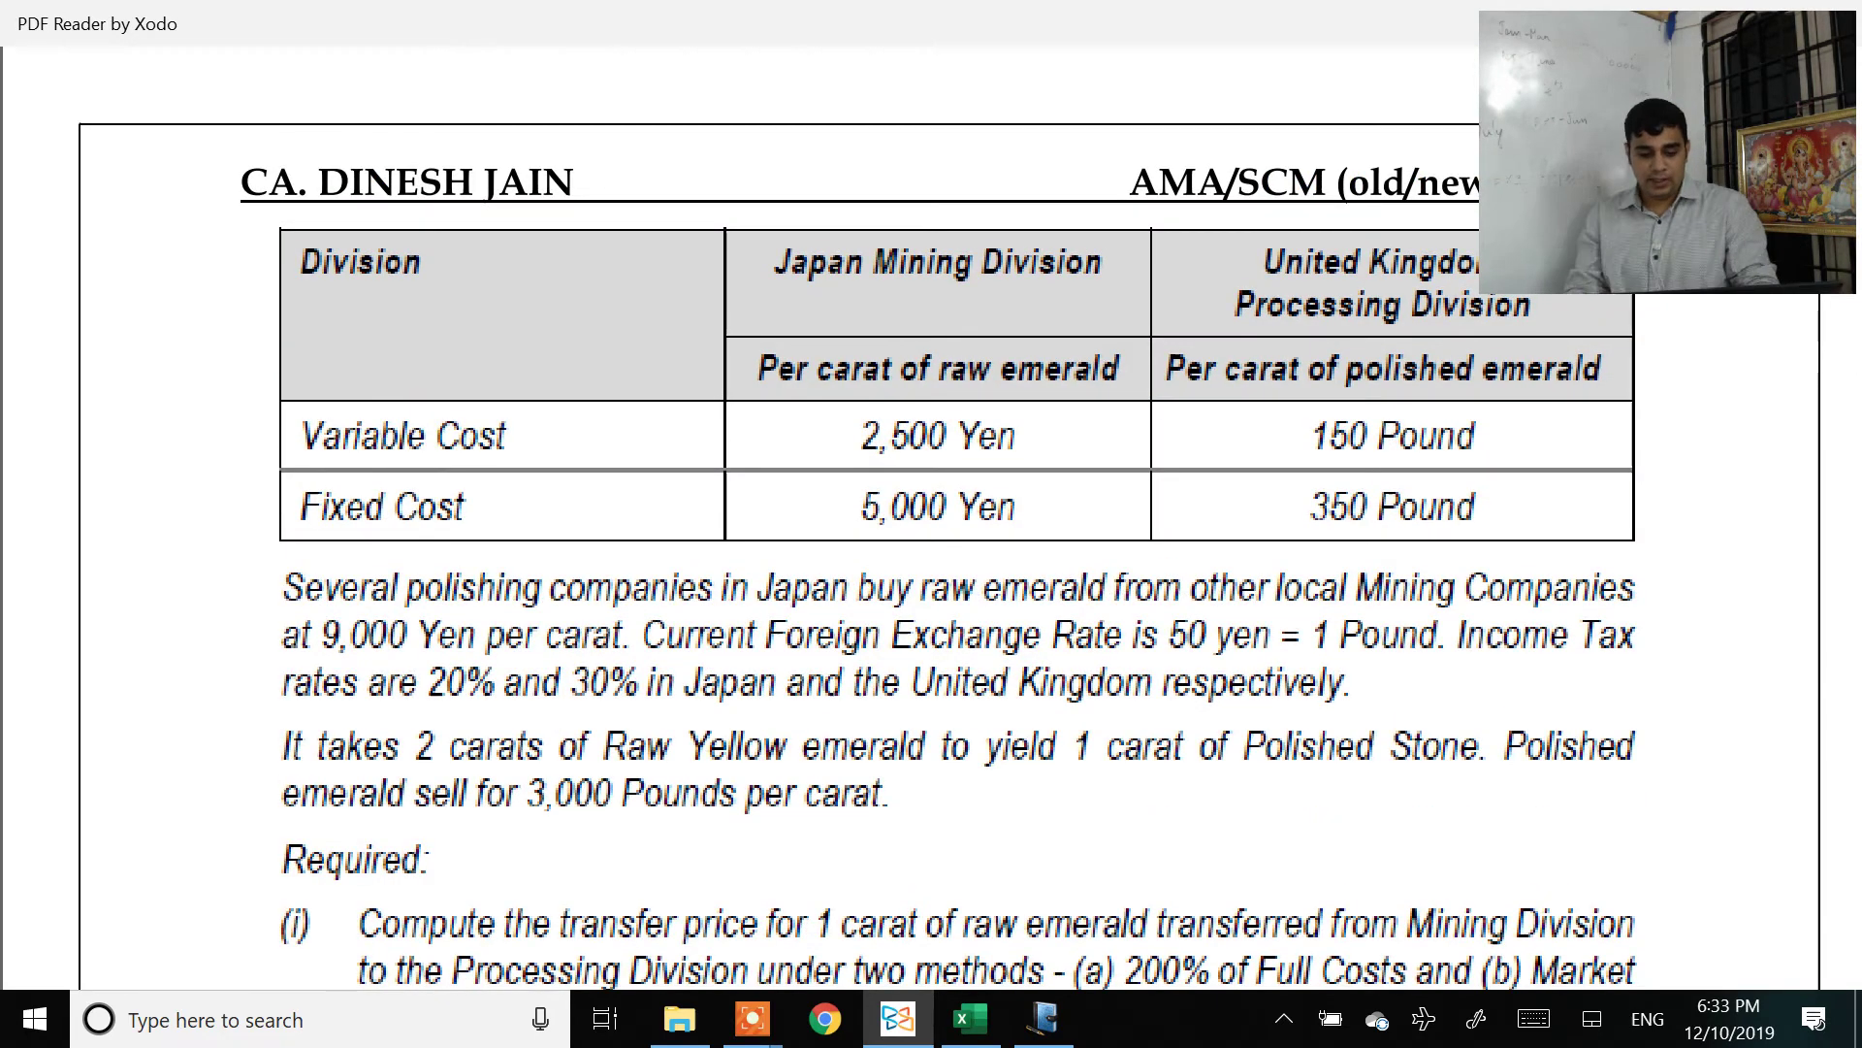
key("alt+Tab")
left_click(817, 375)
type("3000")
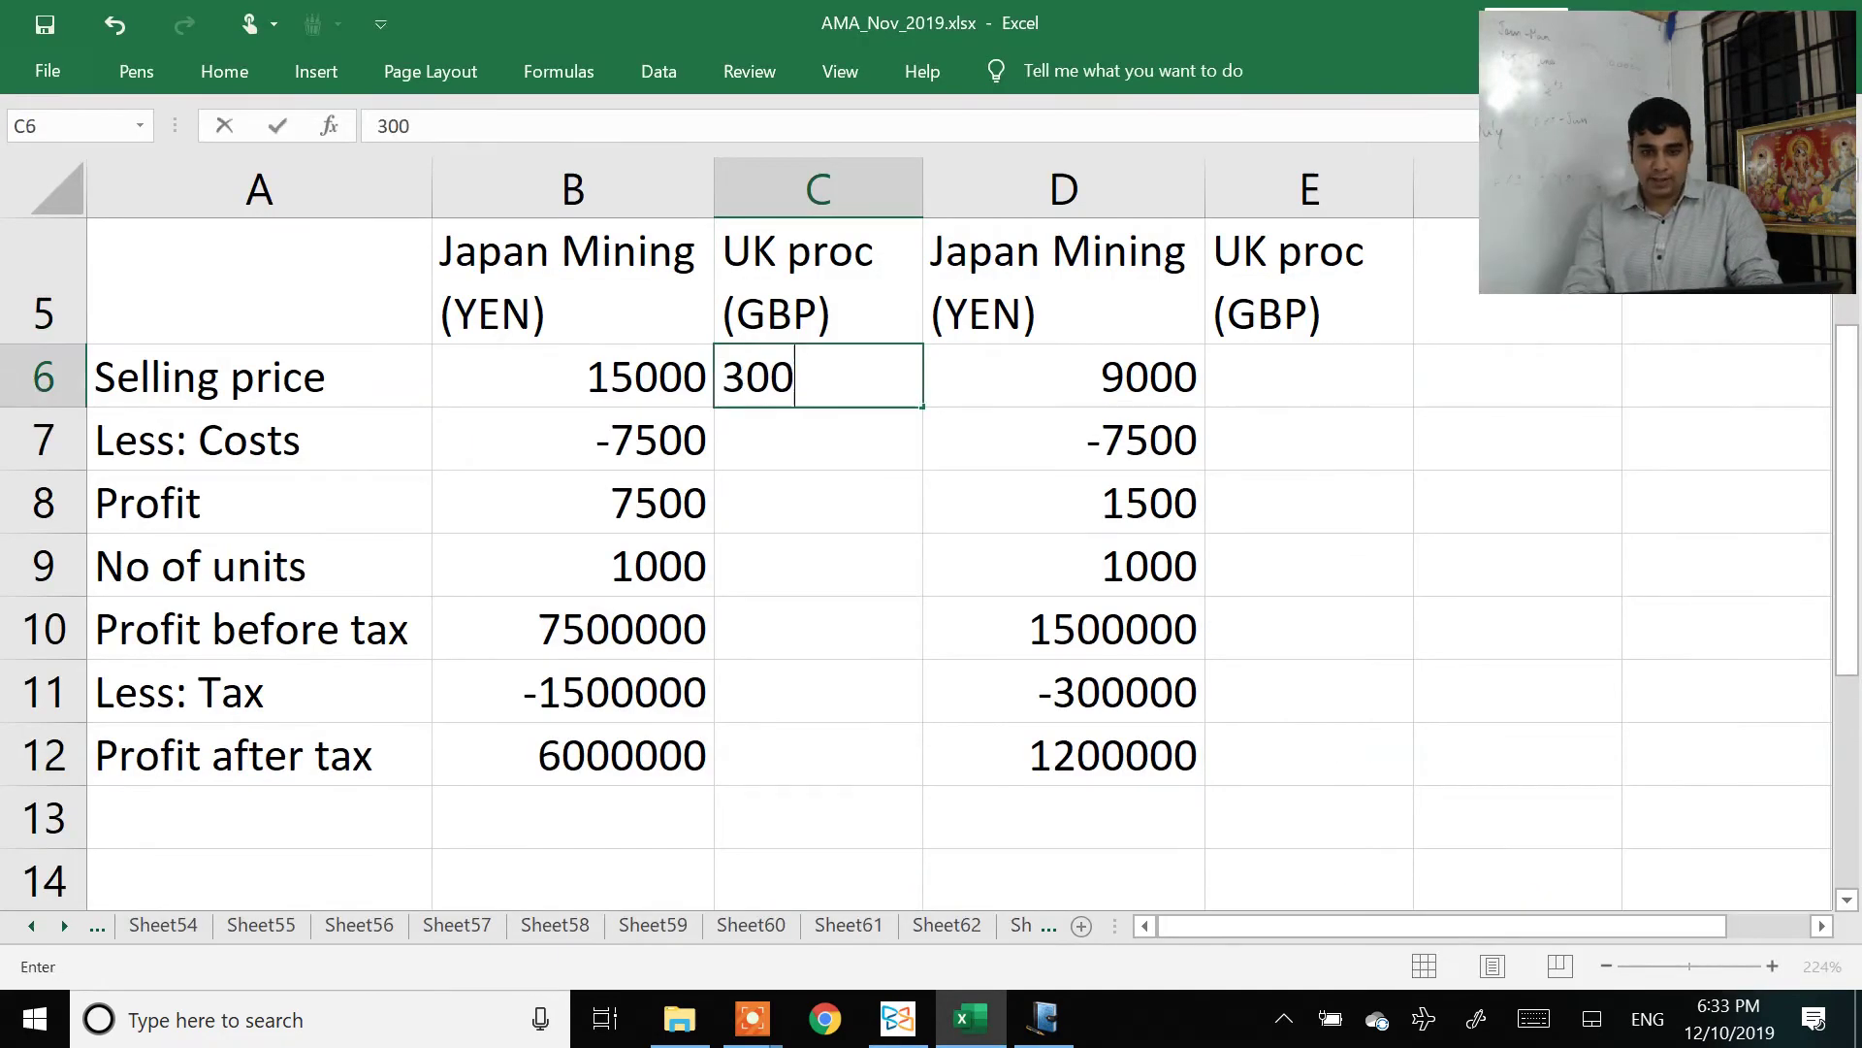
key("Return")
Step: Copy the UK selling price from C6 to E6 for the second method
left_click(817, 375)
key("ctrl+c")
left_click(1308, 375)
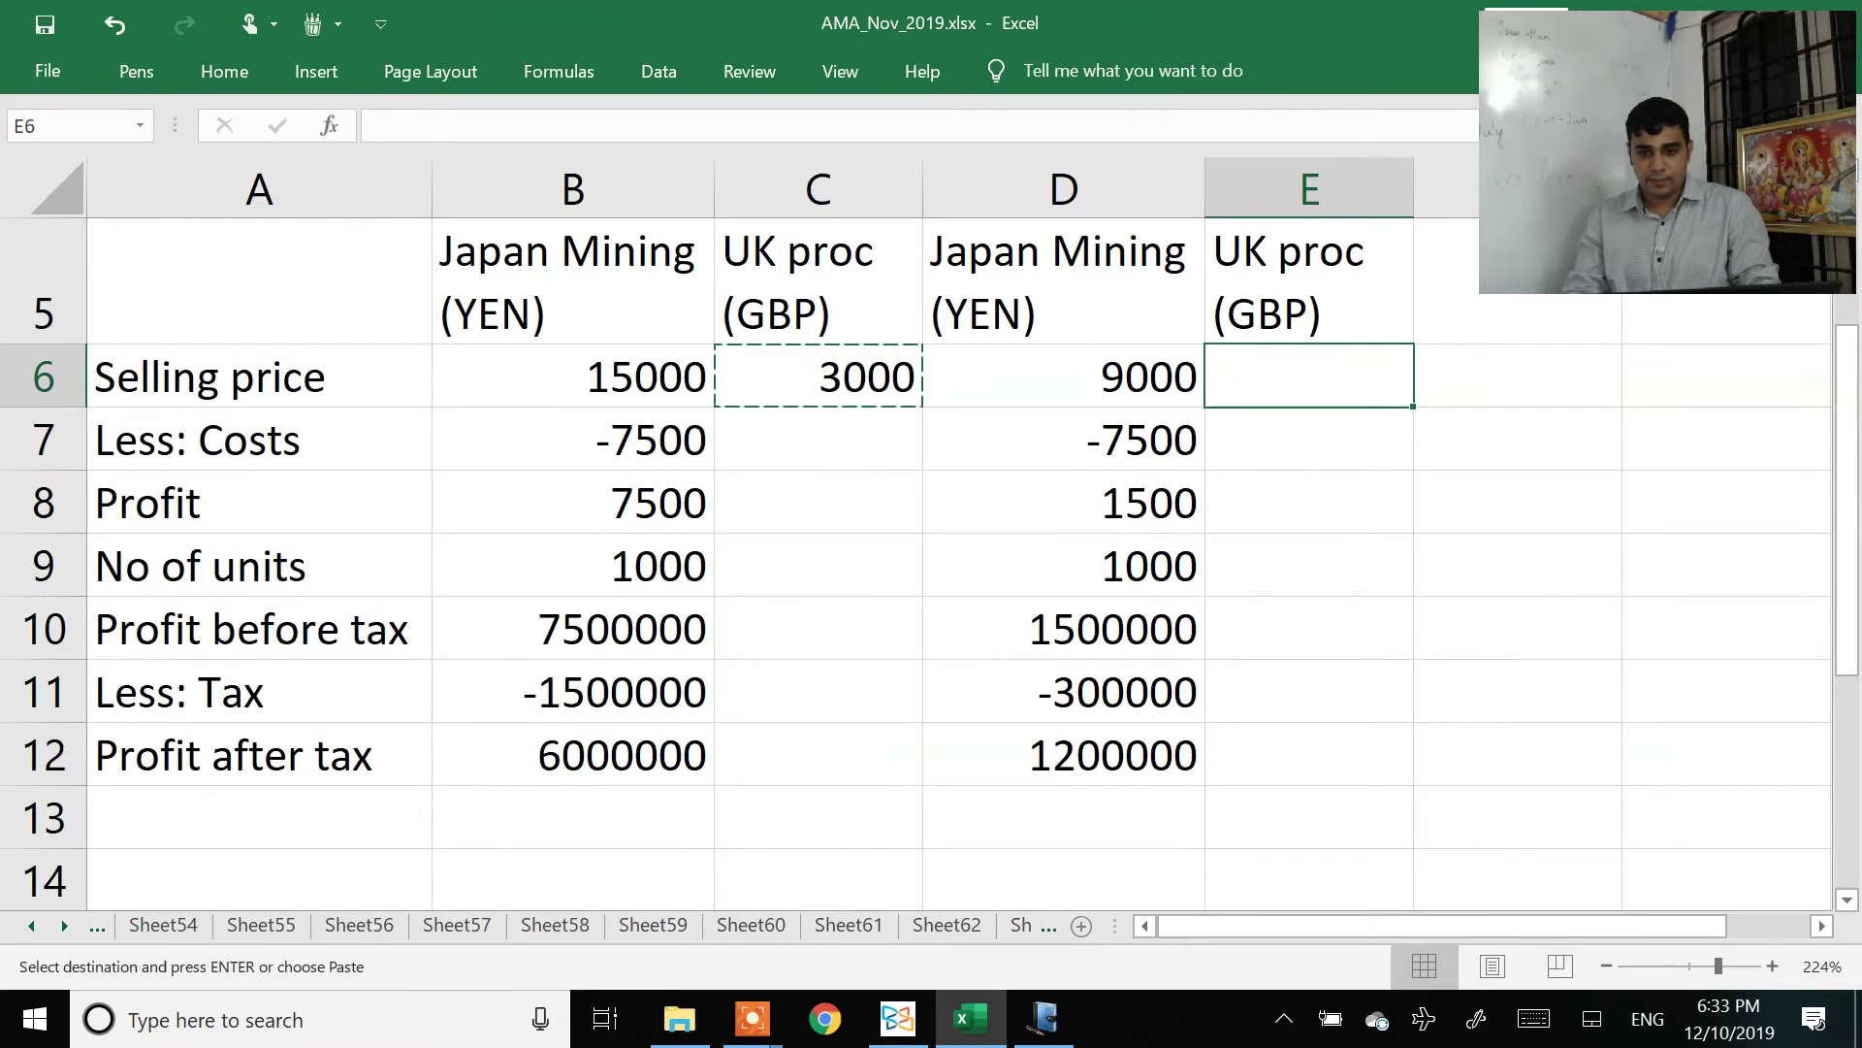
key("Return")
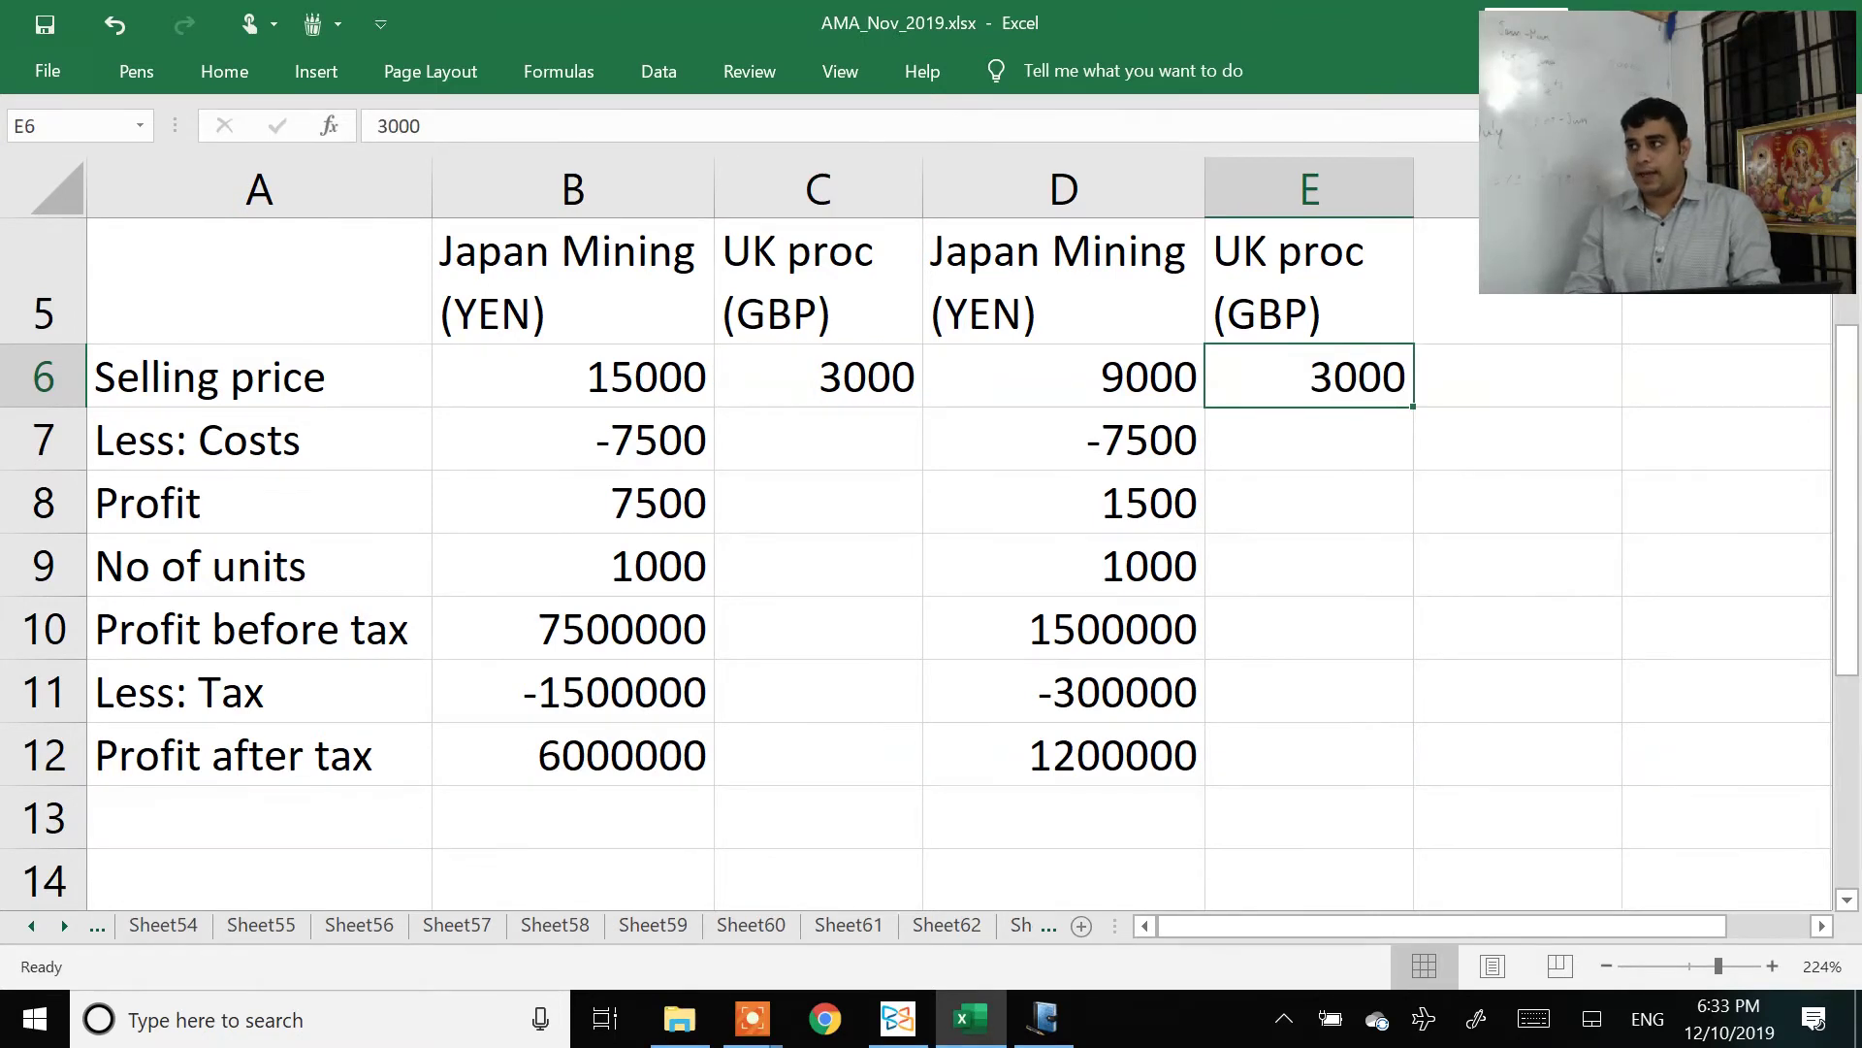
Step: Circle the UK costs and the raw-to-polished yield in the question, and enter the Method 1 UK costs in C7 as -150-350-2*300
left_click(817, 375)
left_click(818, 438)
key("alt+Tab")
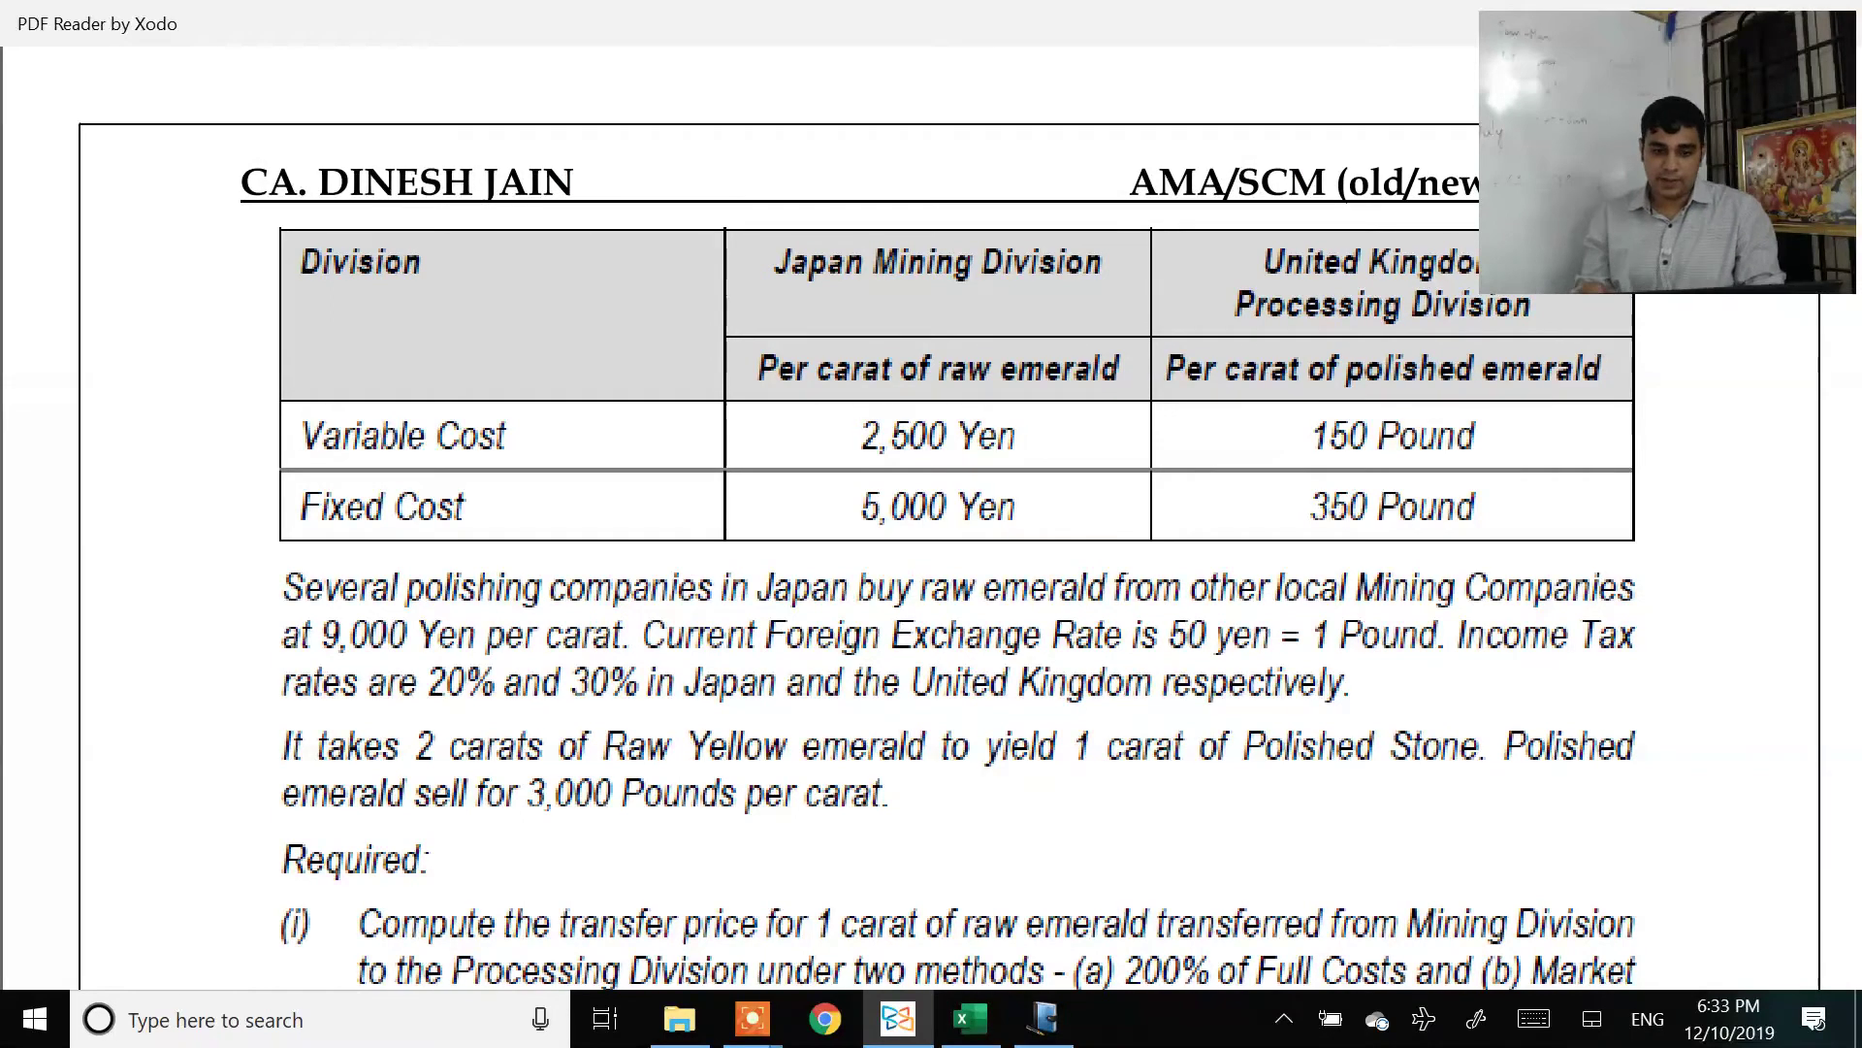
mouse_move(1484, 445)
left_mouse_down()
mouse_move(1490, 423)
mouse_move(1321, 409)
mouse_move(1506, 481)
mouse_move(1460, 407)
left_mouse_up()
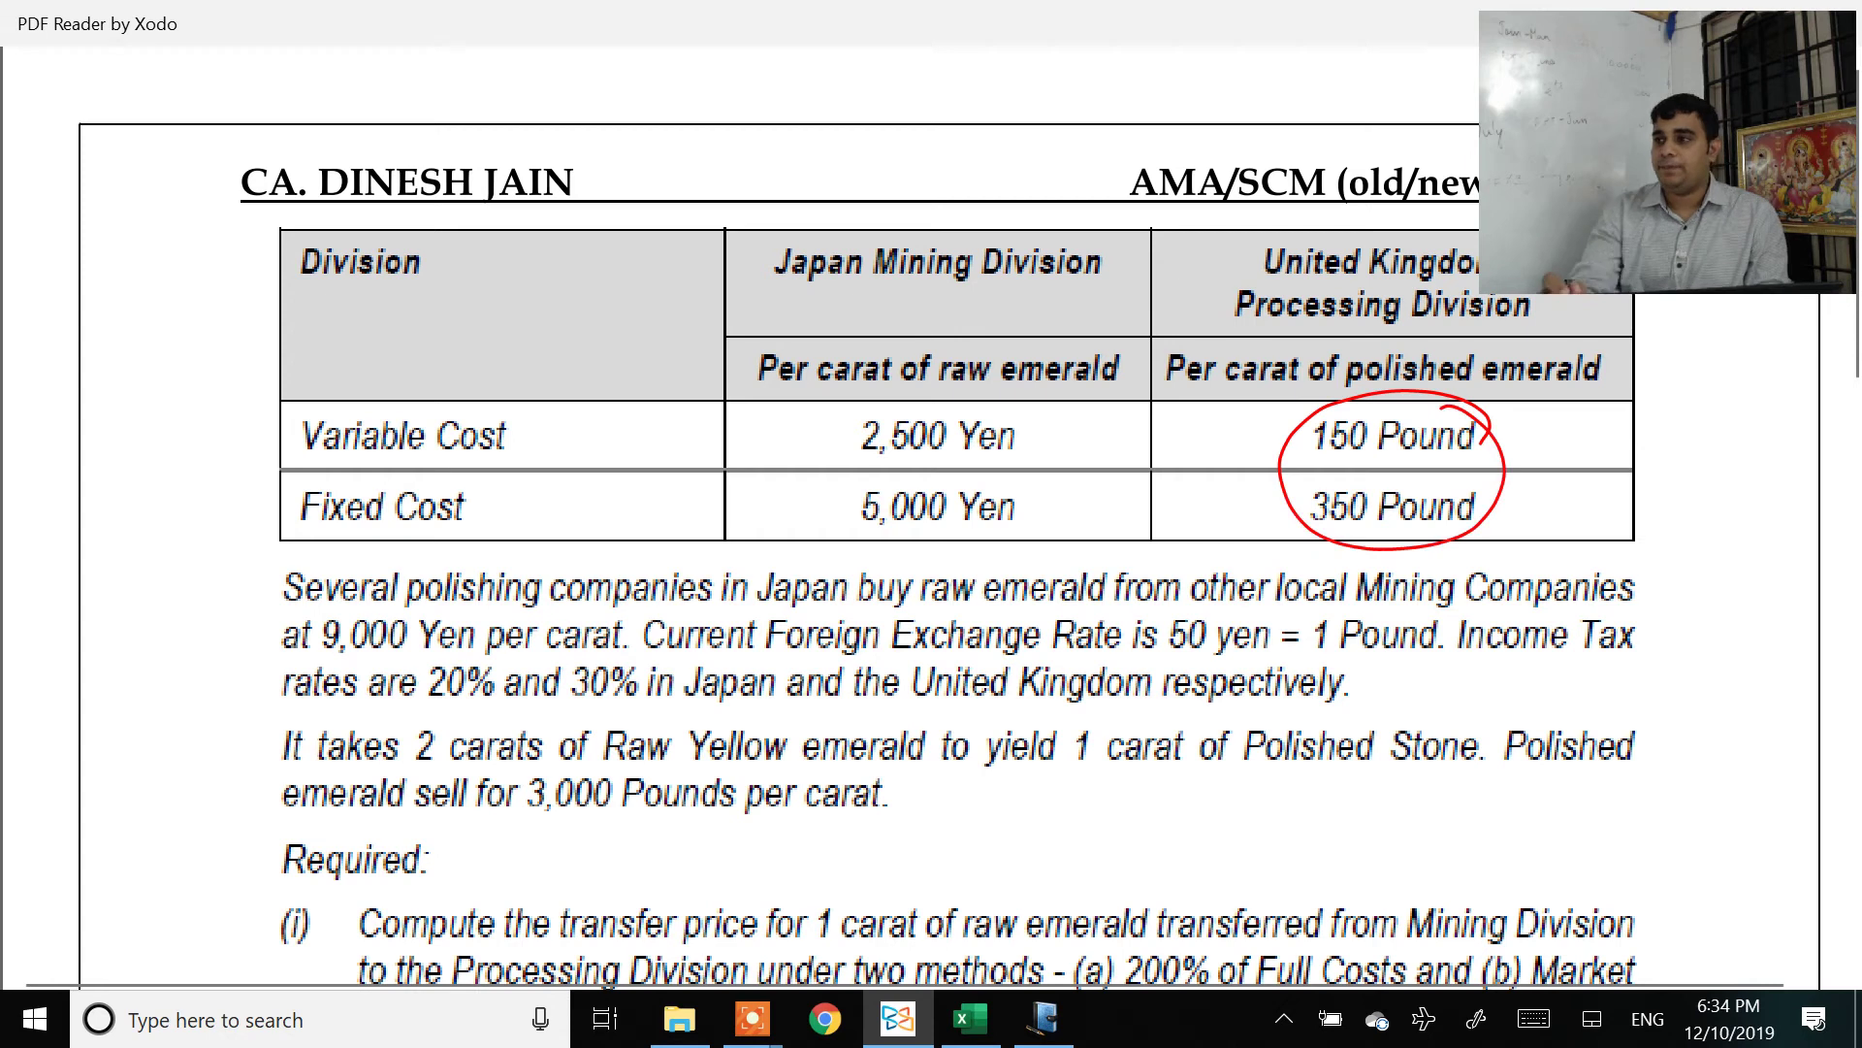
key("alt+Tab")
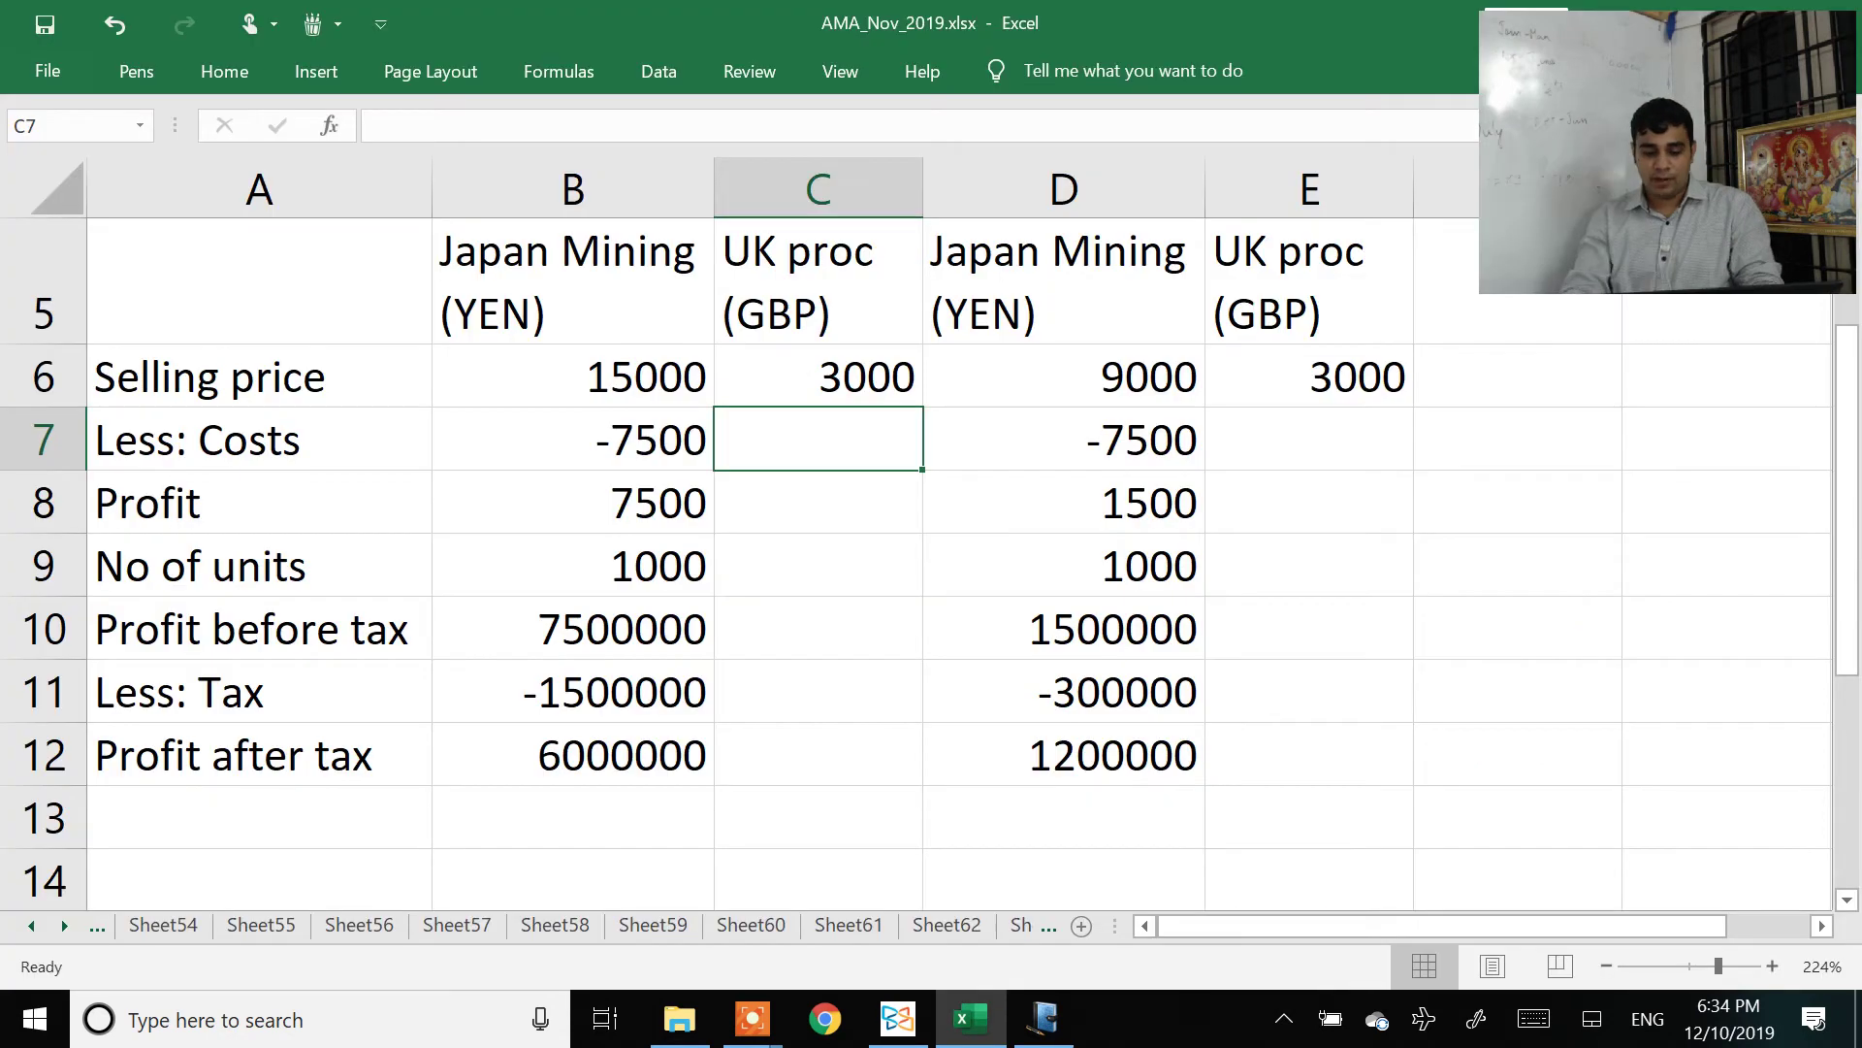
type("-150-3")
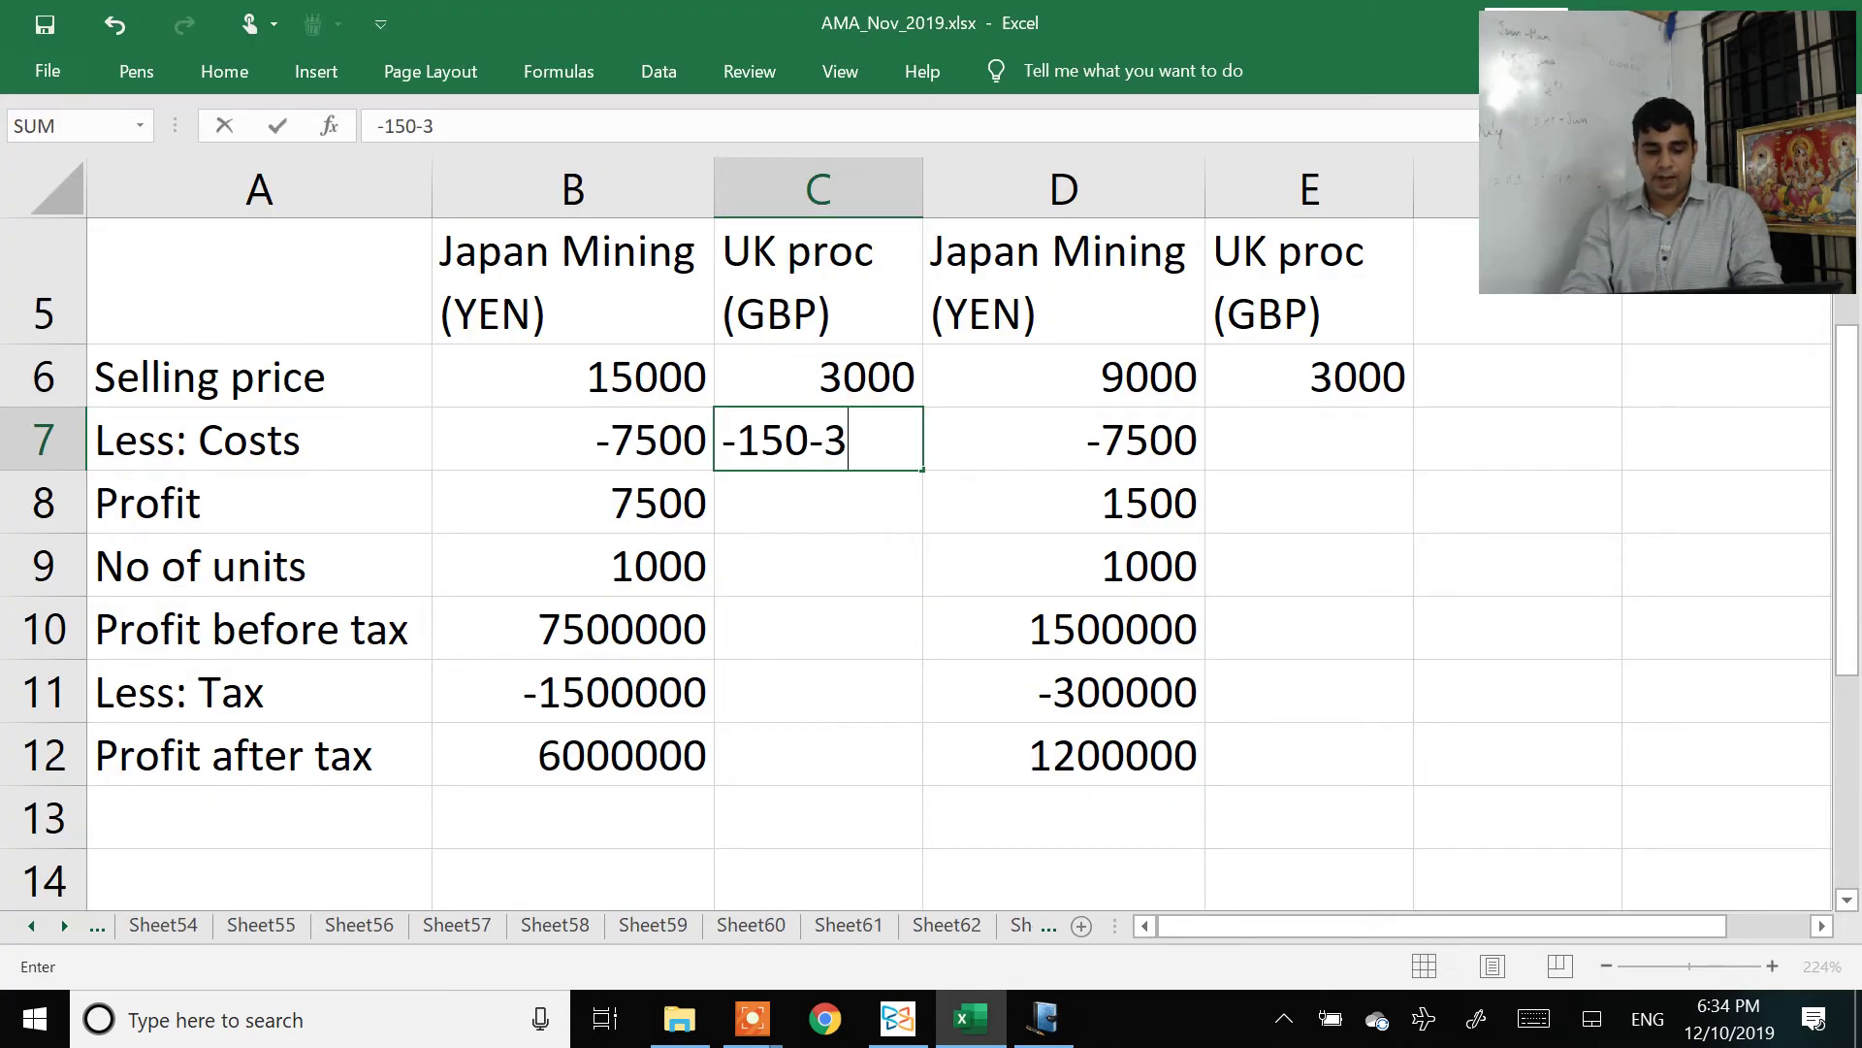
type("50-")
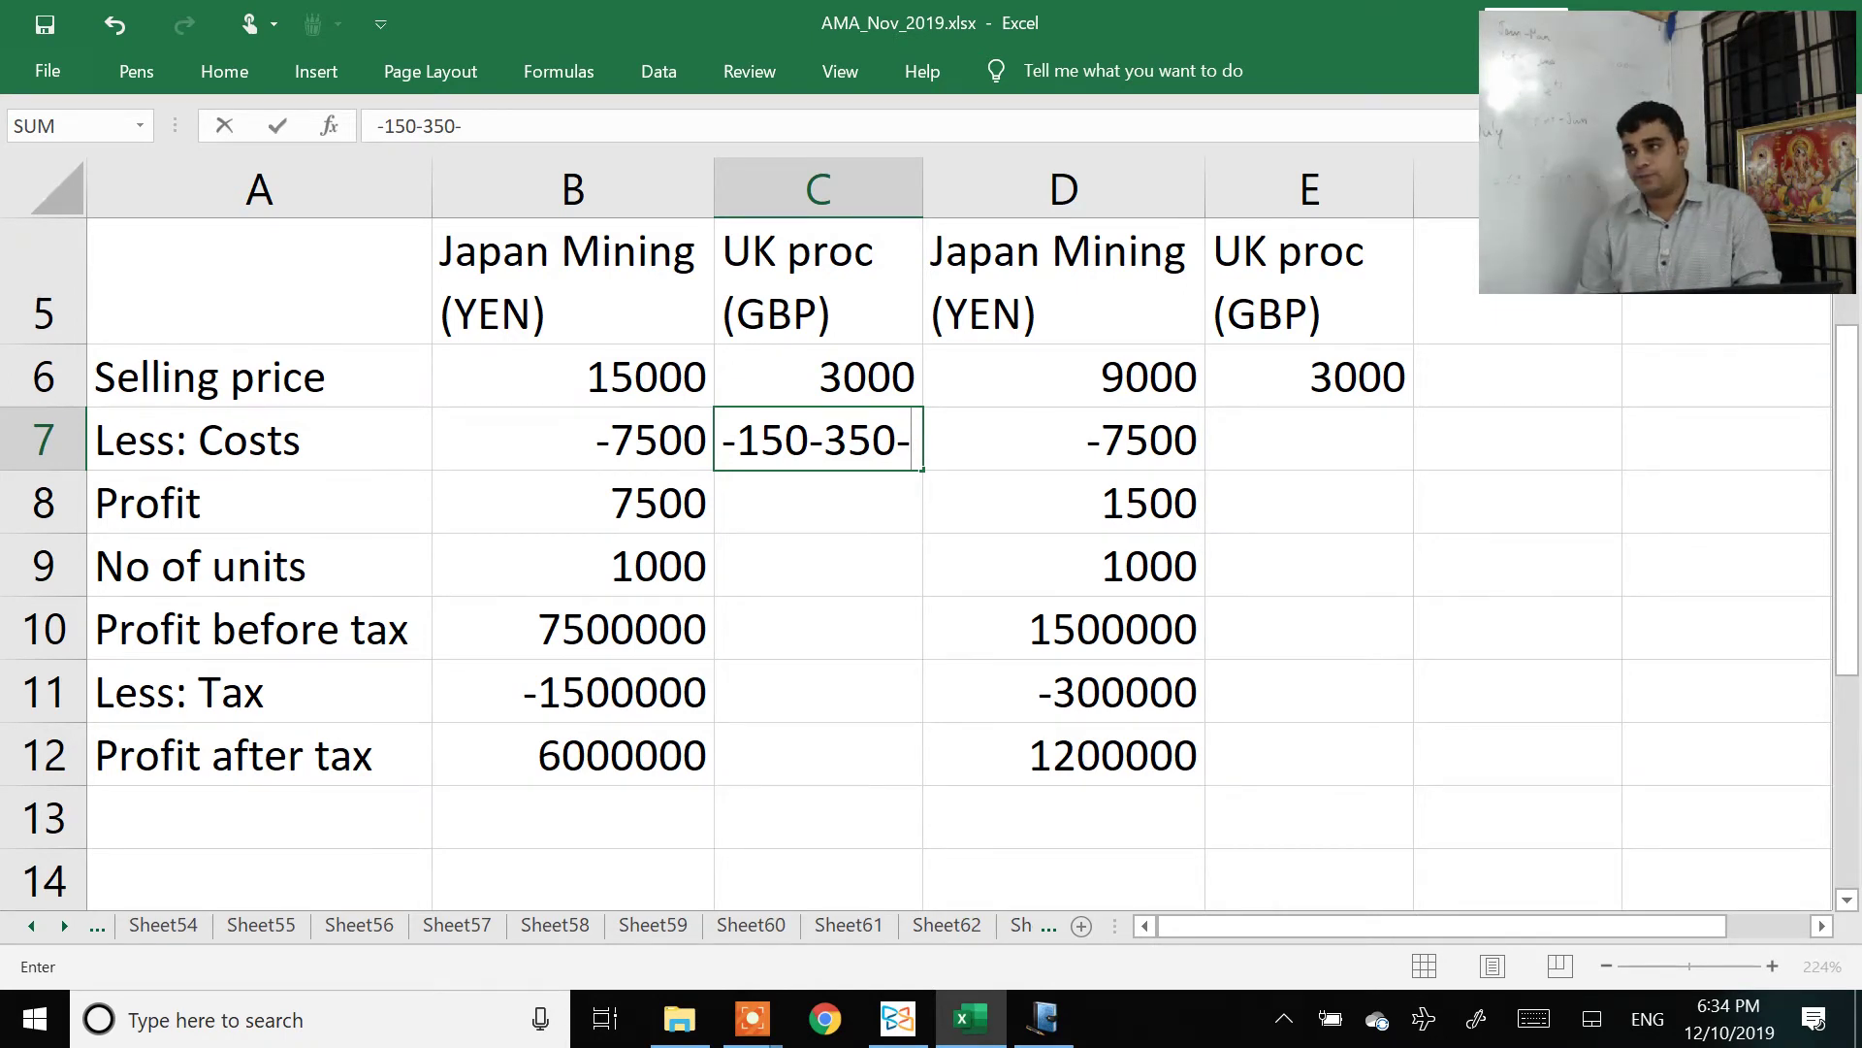
key("alt+Tab")
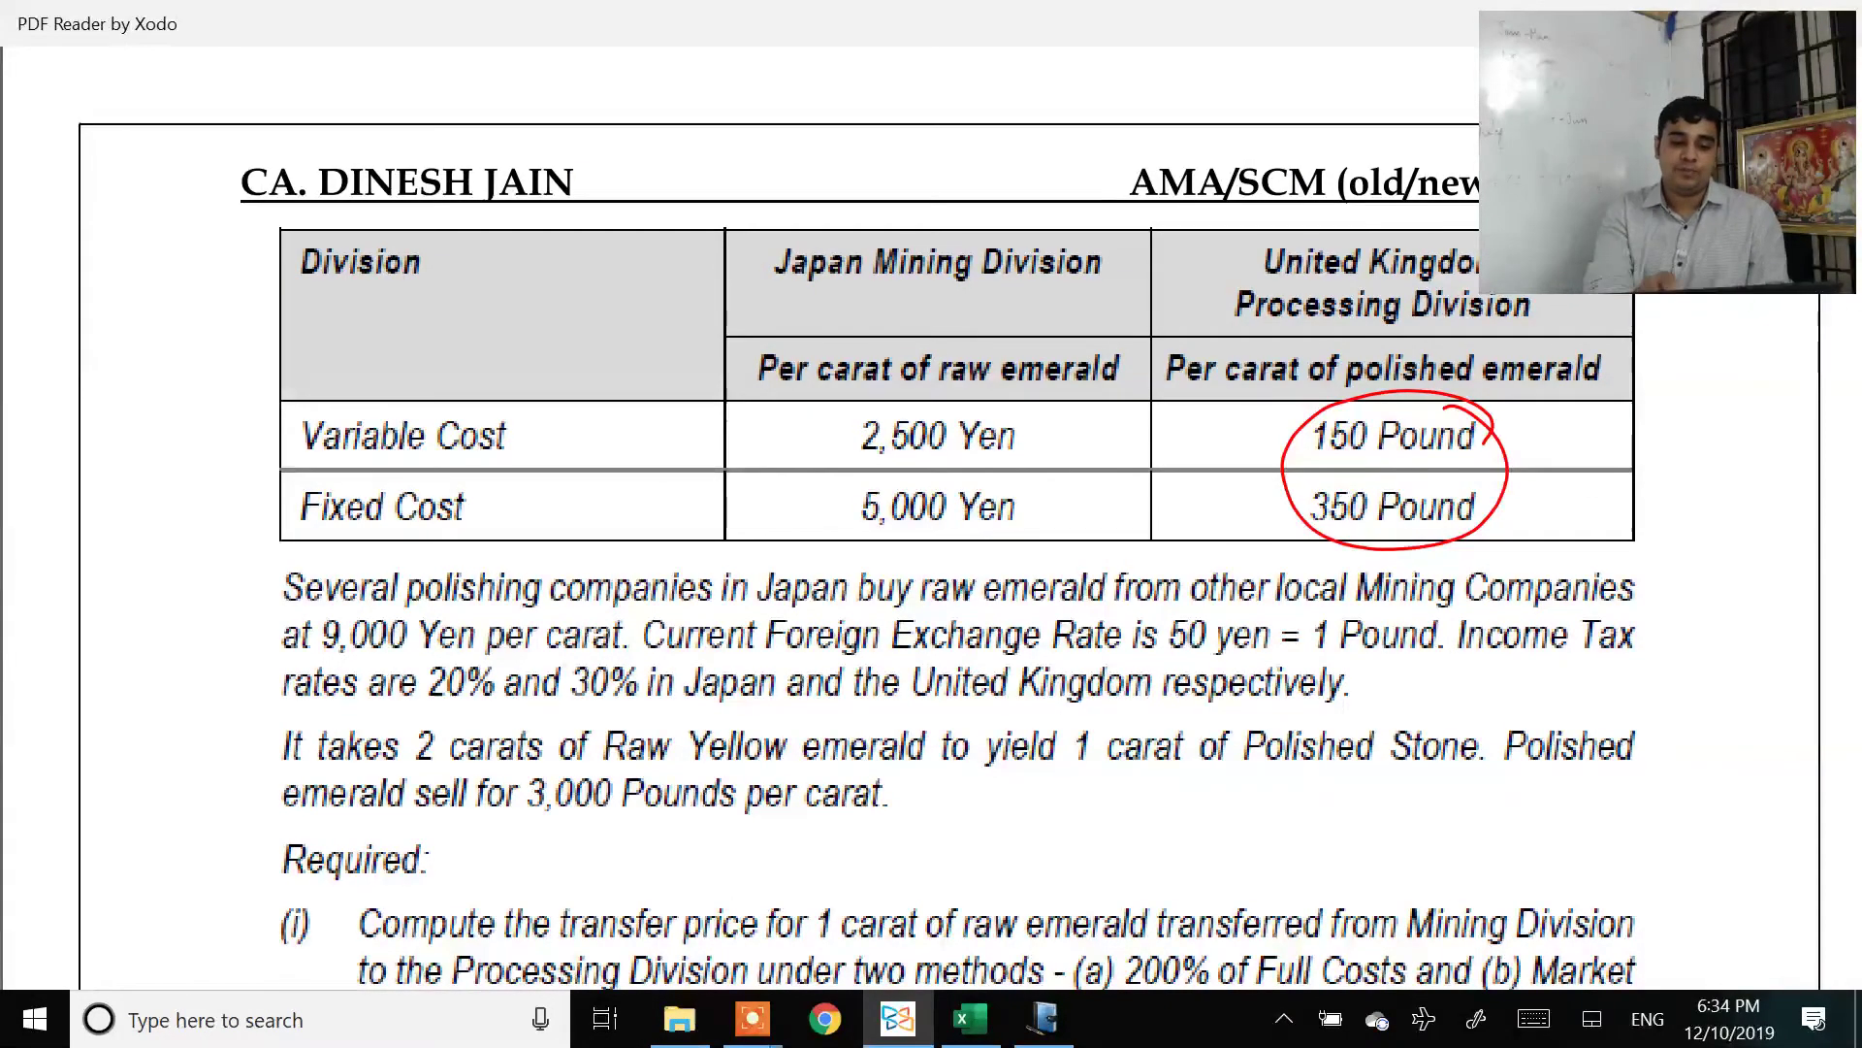
mouse_move(436, 711)
left_mouse_down()
mouse_move(628, 776)
mouse_move(1399, 779)
mouse_move(1212, 713)
mouse_move(532, 747)
left_mouse_up()
key("alt+Tab")
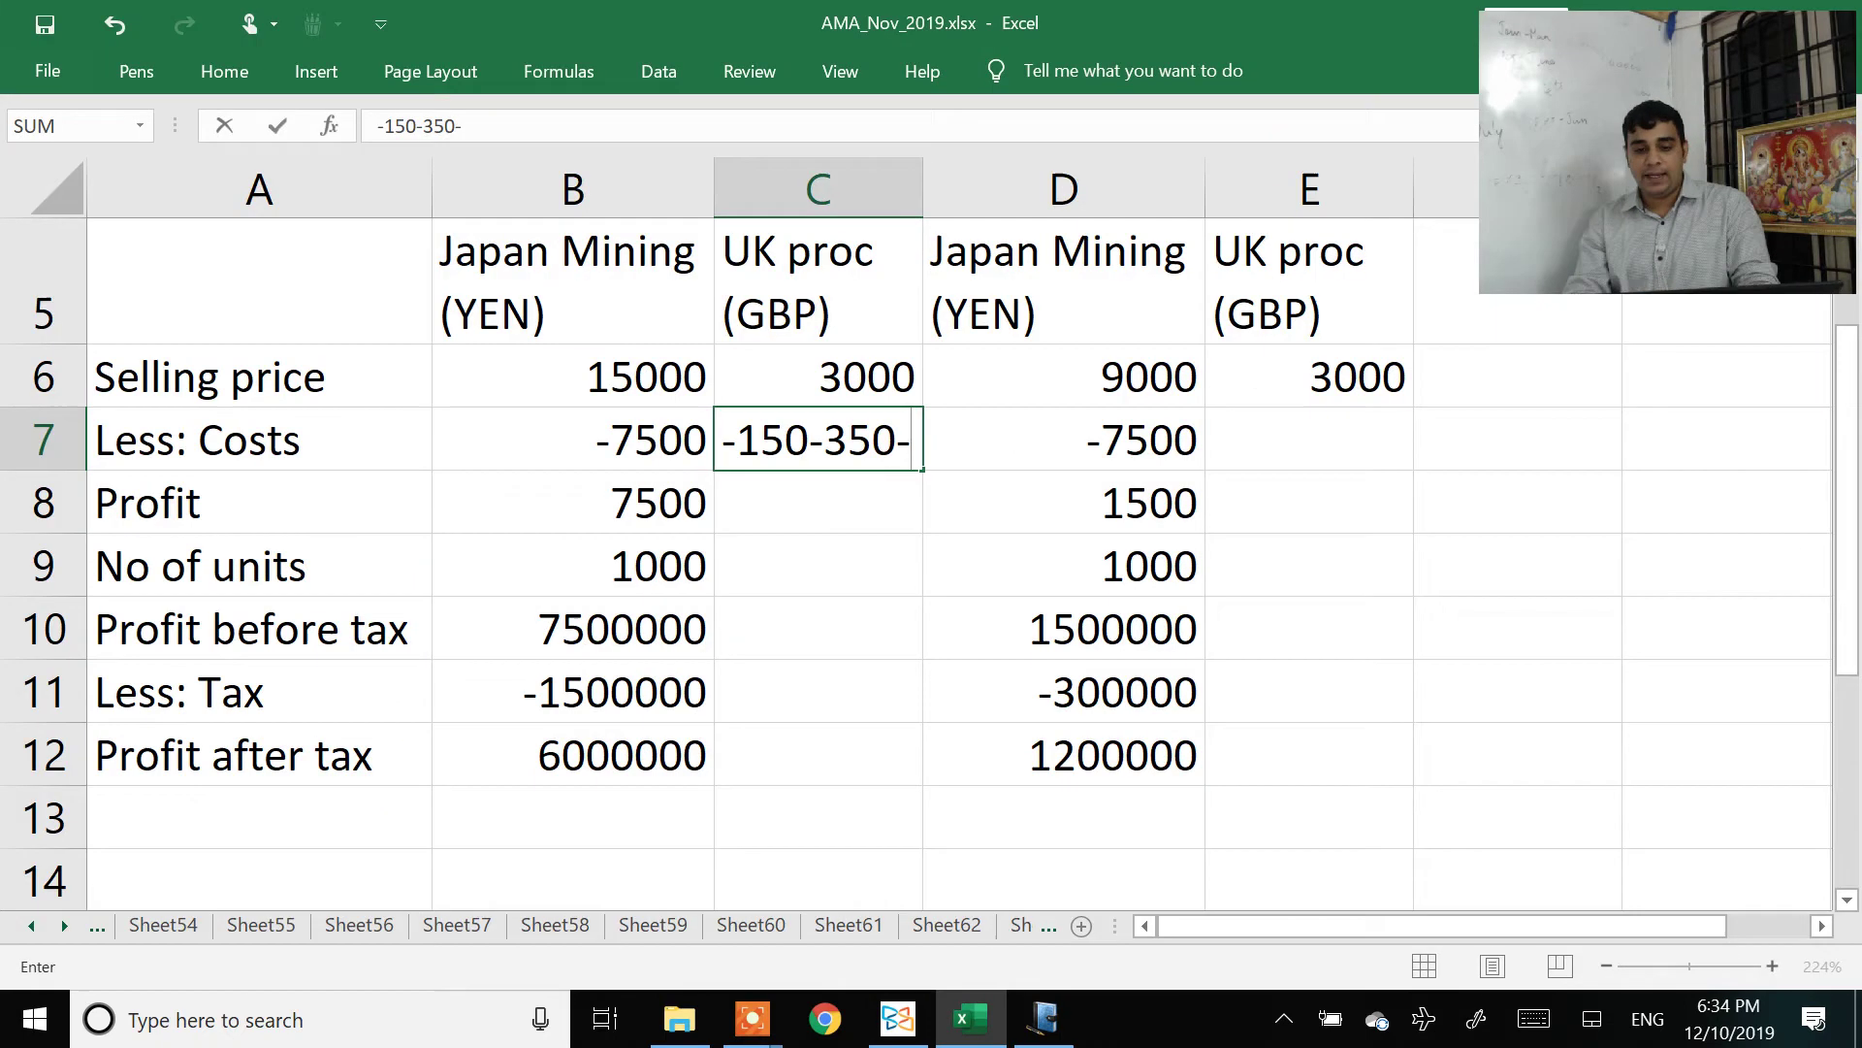
type("2*300")
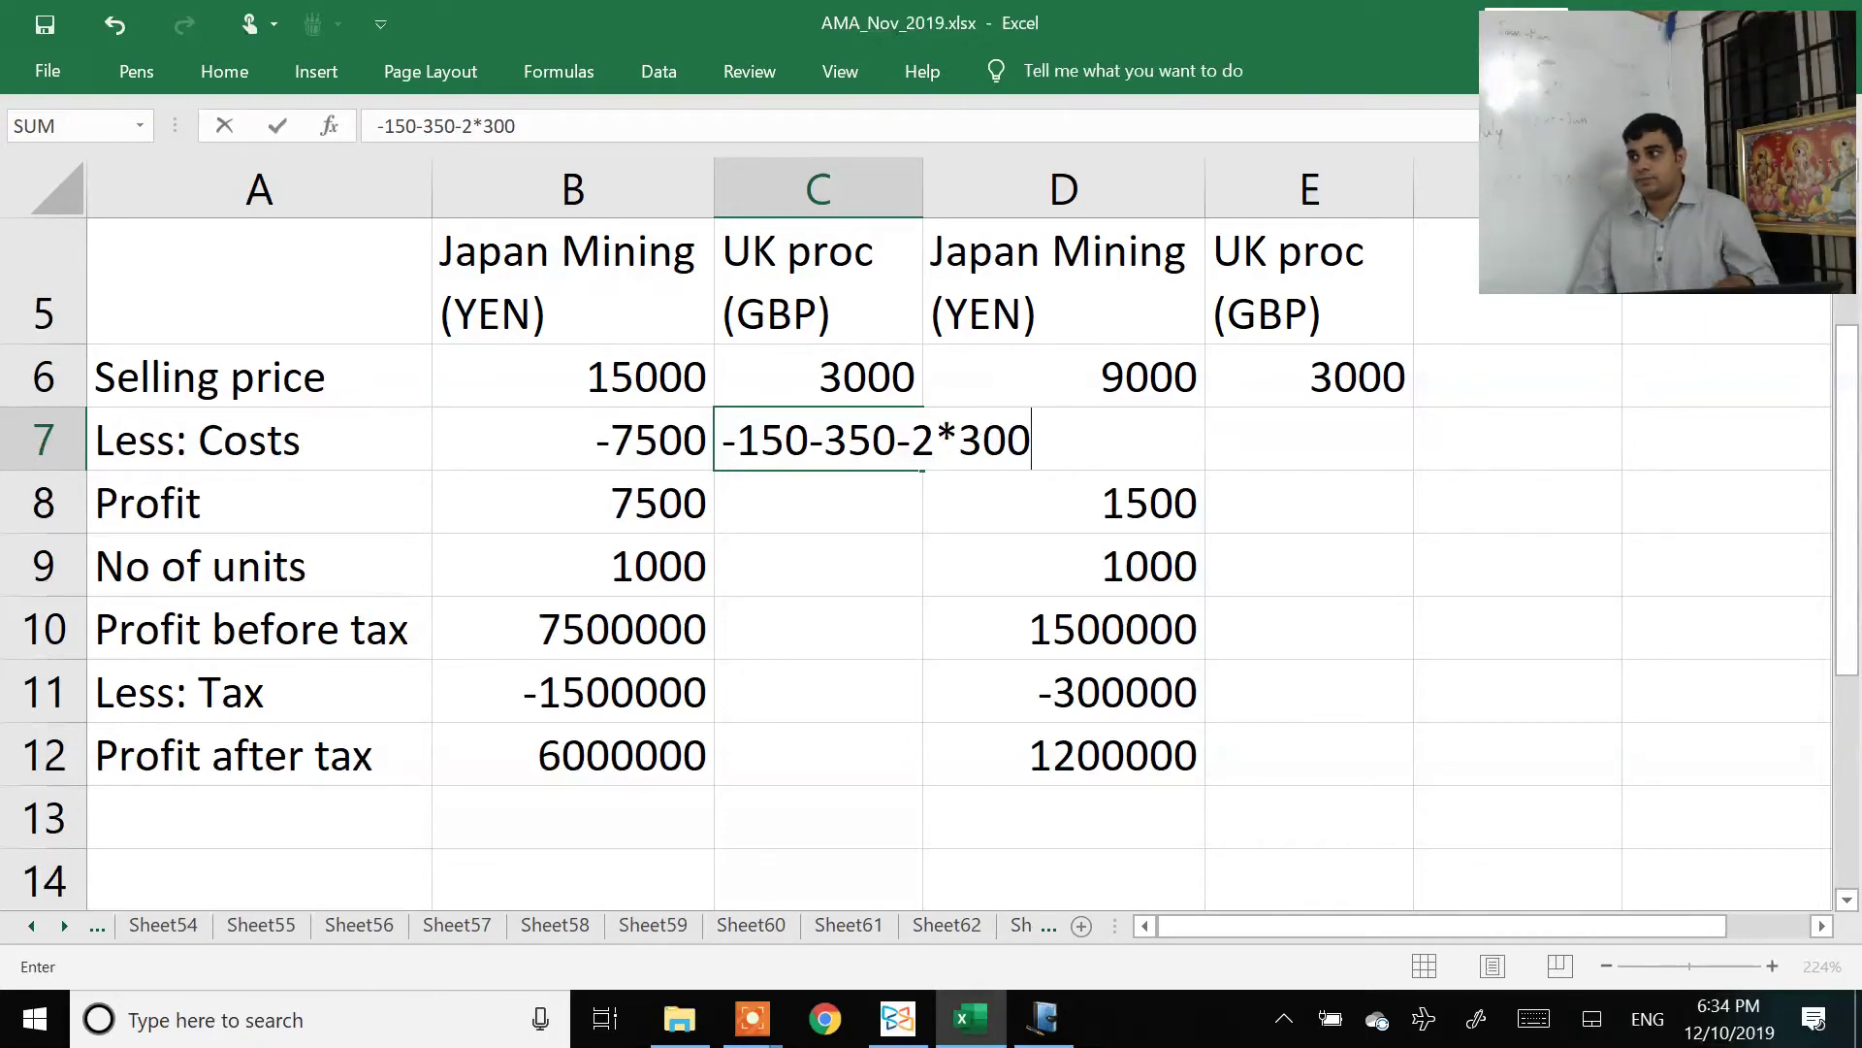
key("Return")
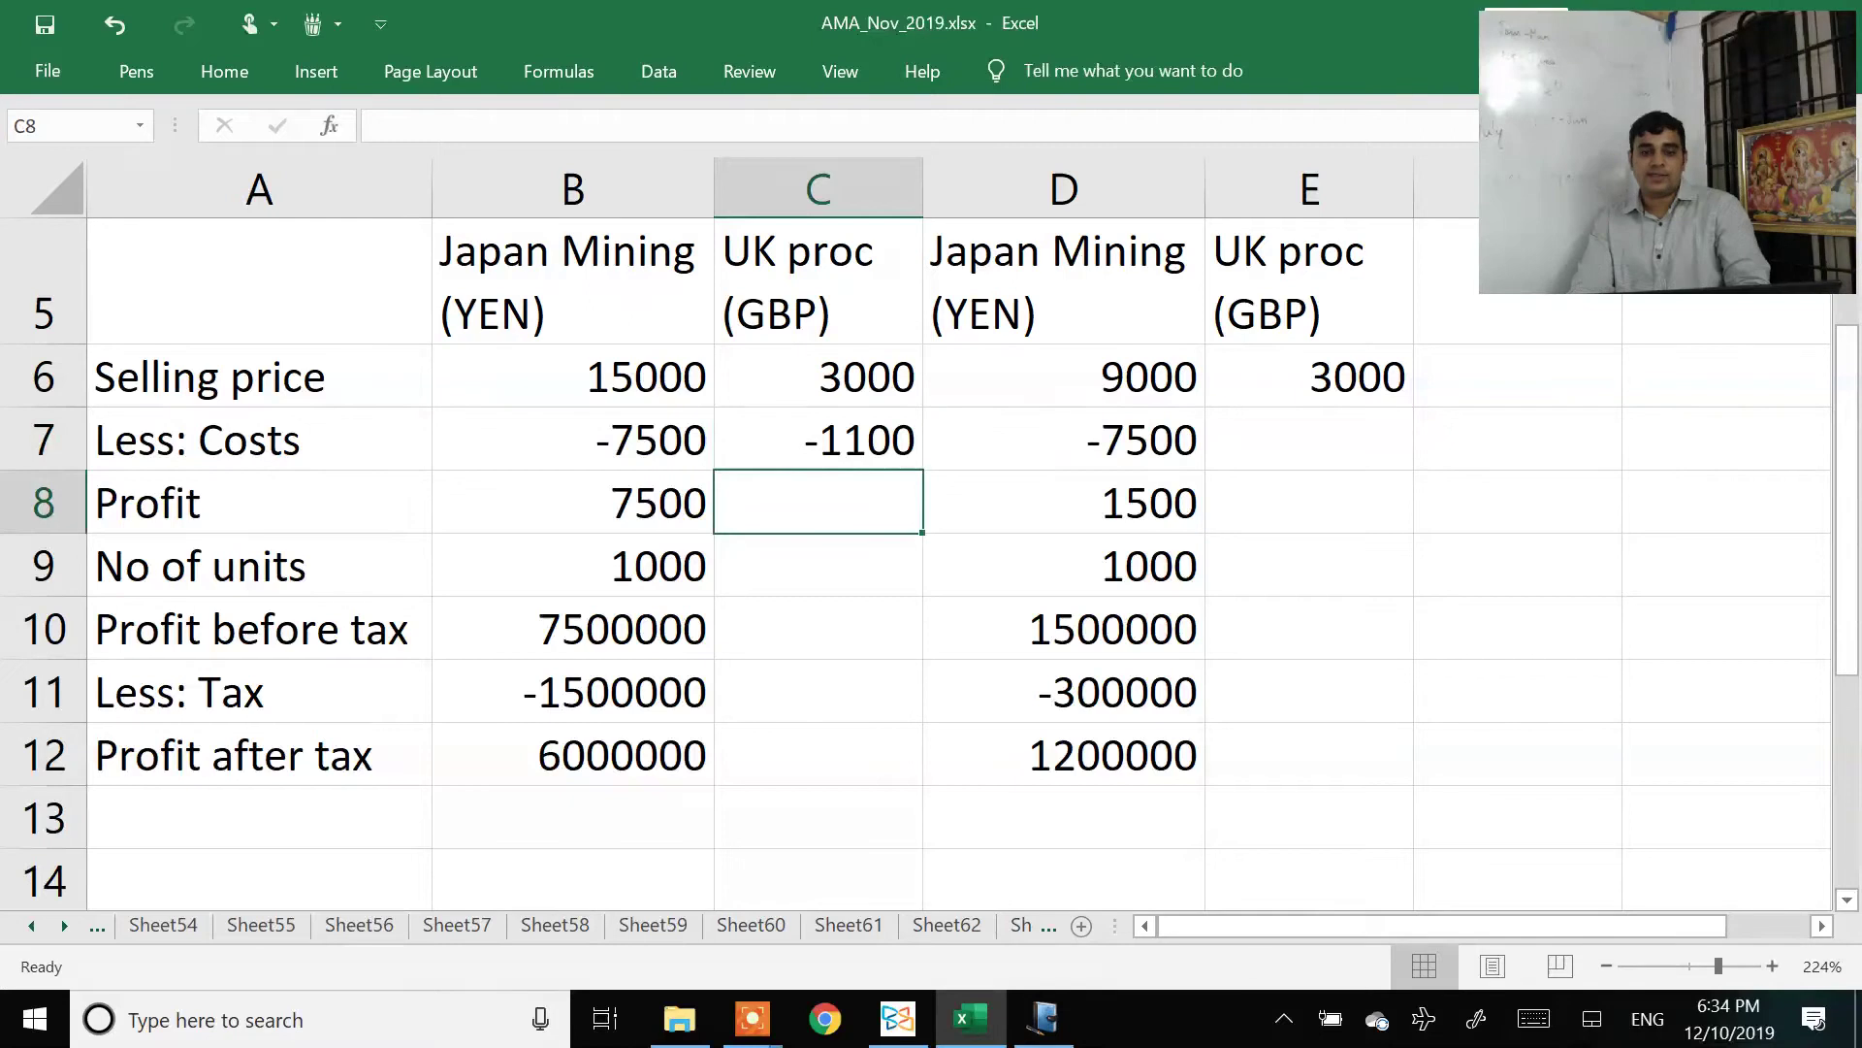
Step: Reuse the C7 cost formula in E7 with the Method 2 transfer price, making it =-150-350-2*180
key("Up")
key("ctrl+c")
key("Right")
key("Right")
key("F2")
key("ctrl+v")
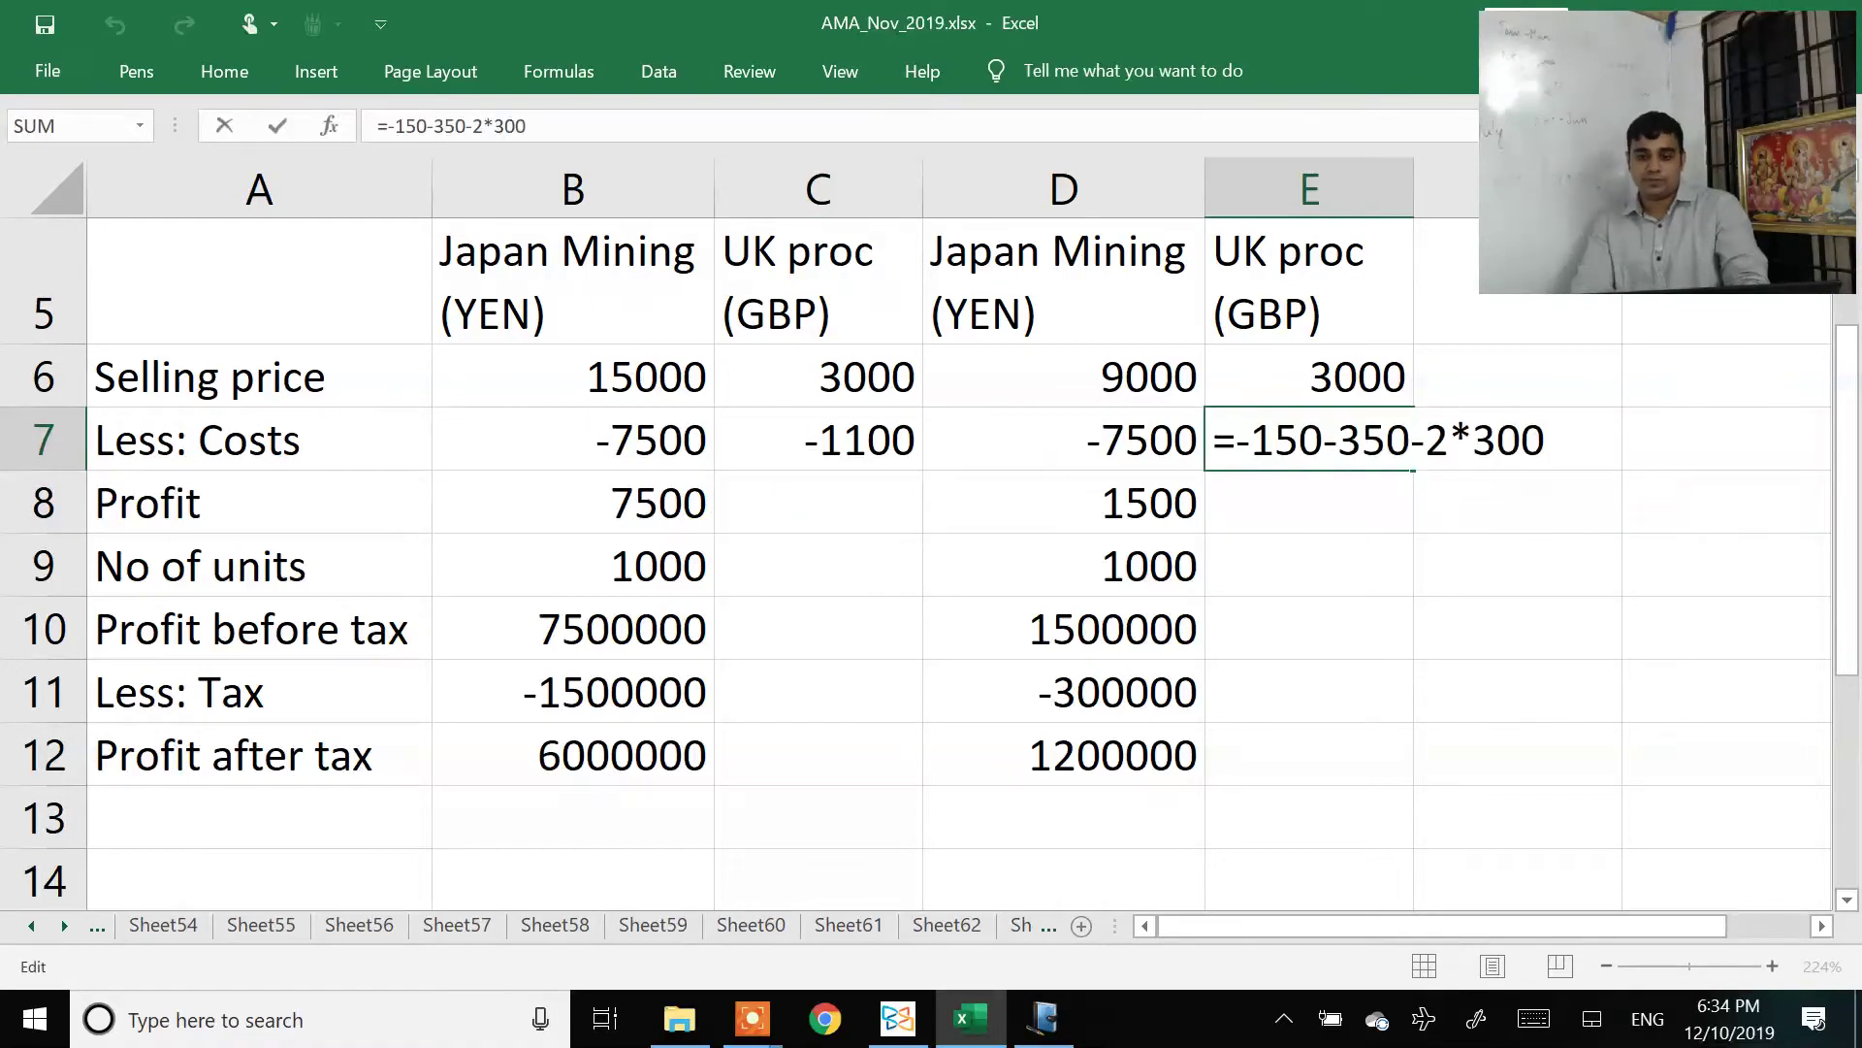
key("shift+Left")
key("shift+Left")
key("shift+Left")
type("180")
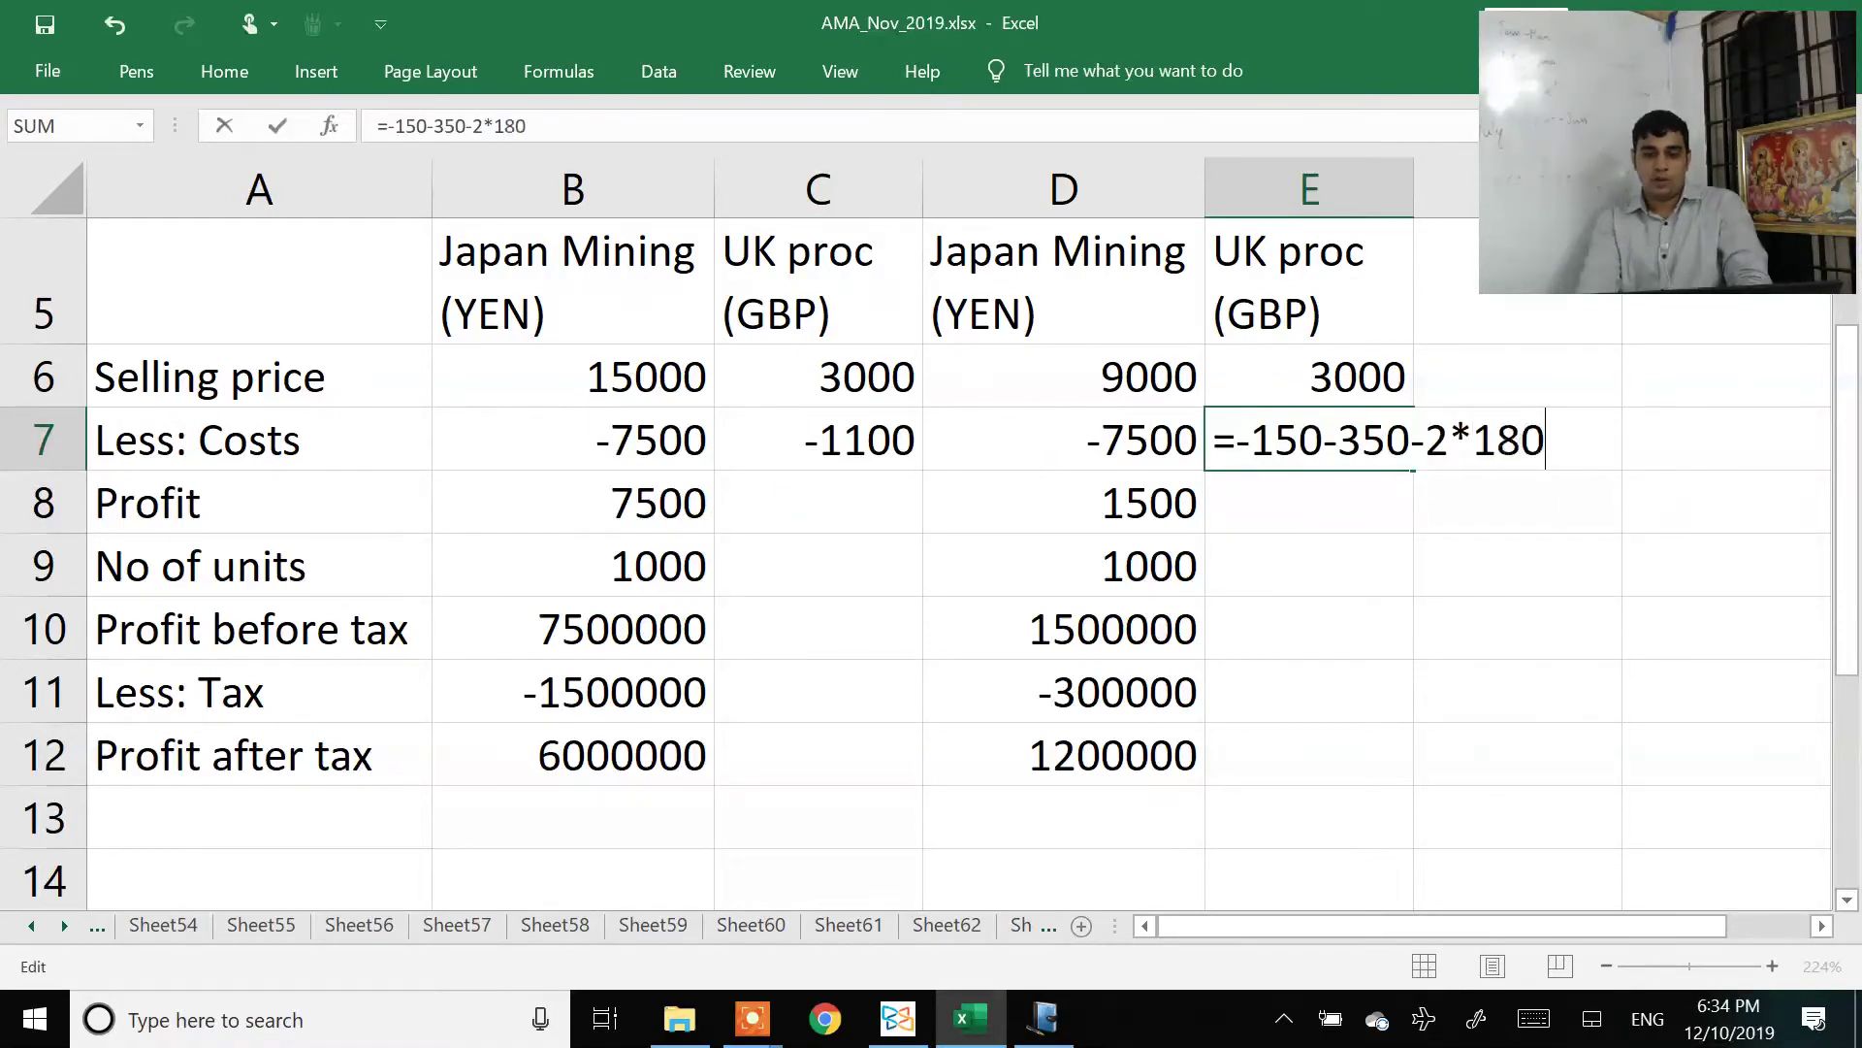
Step: Fill the UK profit cells C8 and E8 with the selling price plus costs formula, =C6+C7 in C8
left_click(817, 501)
key("ctrl+v")
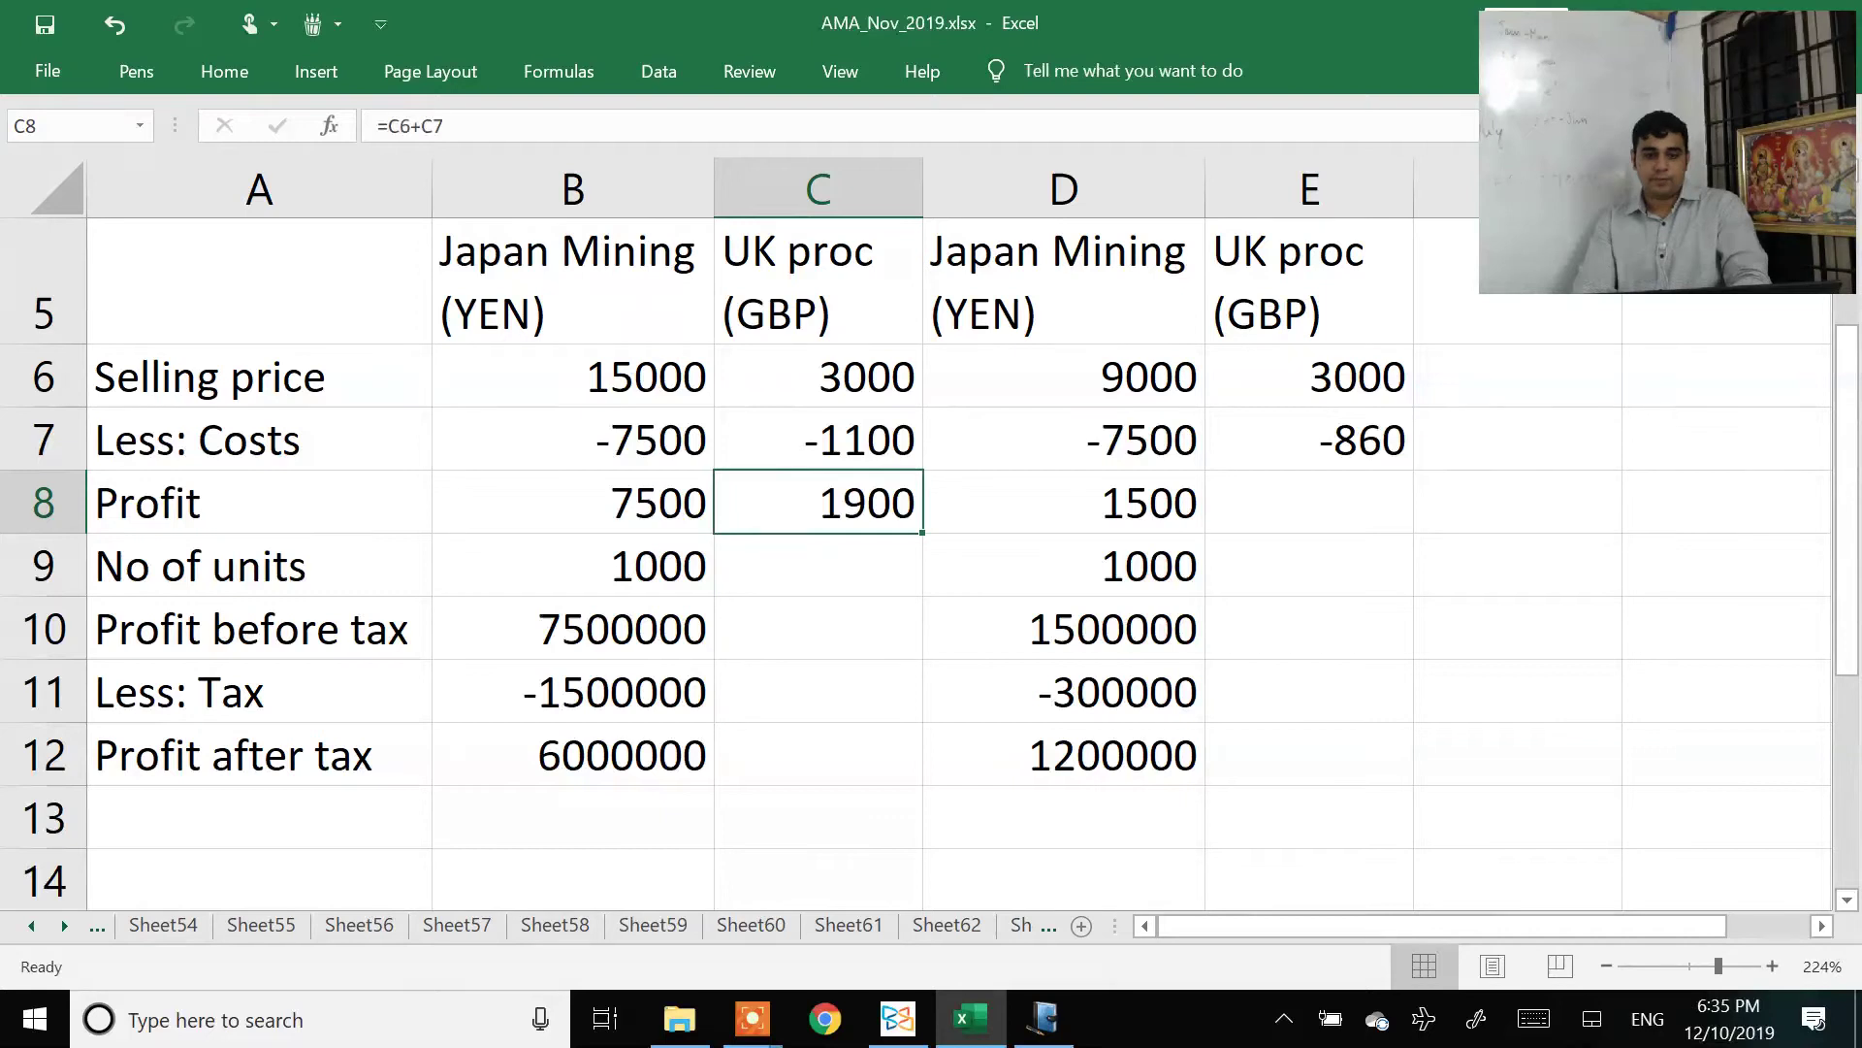
left_click(1511, 502)
key("ctrl+r")
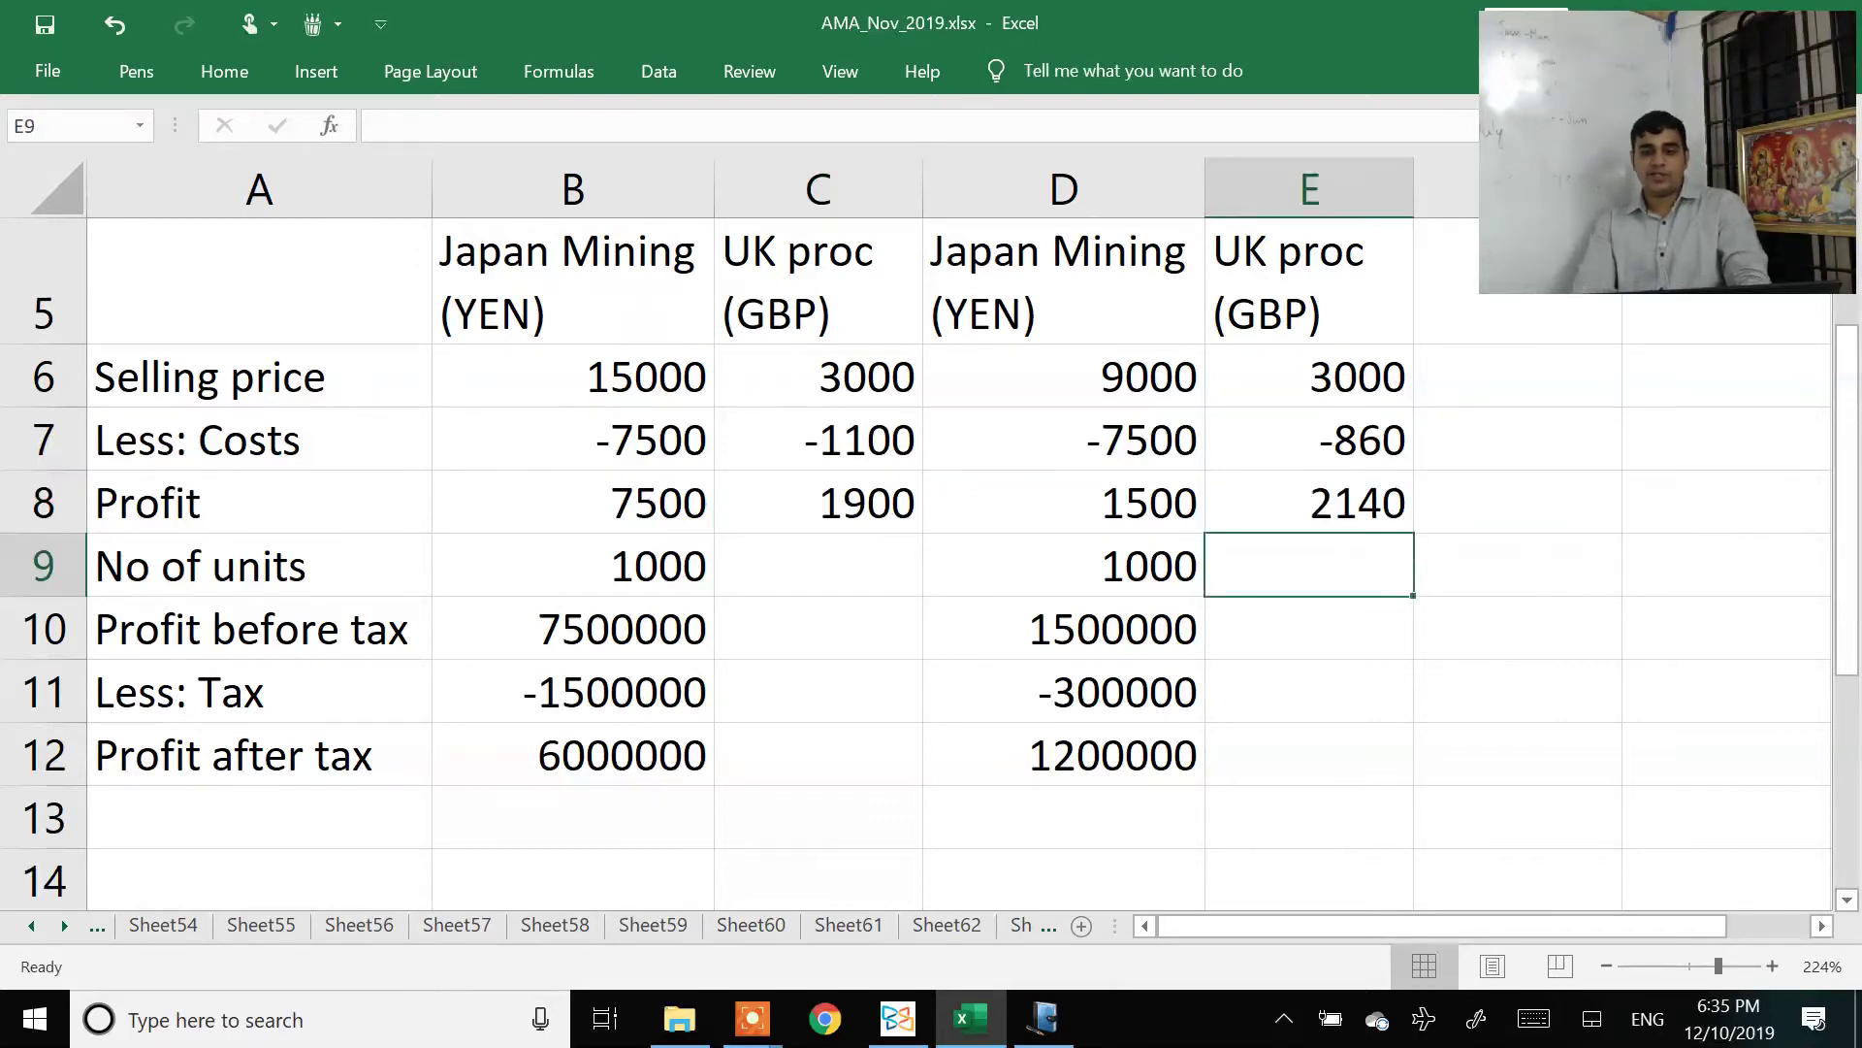
Step: Enter 500 as the UK number of units in C9 and copy it to E9
key("Down")
key("Left")
key("Left")
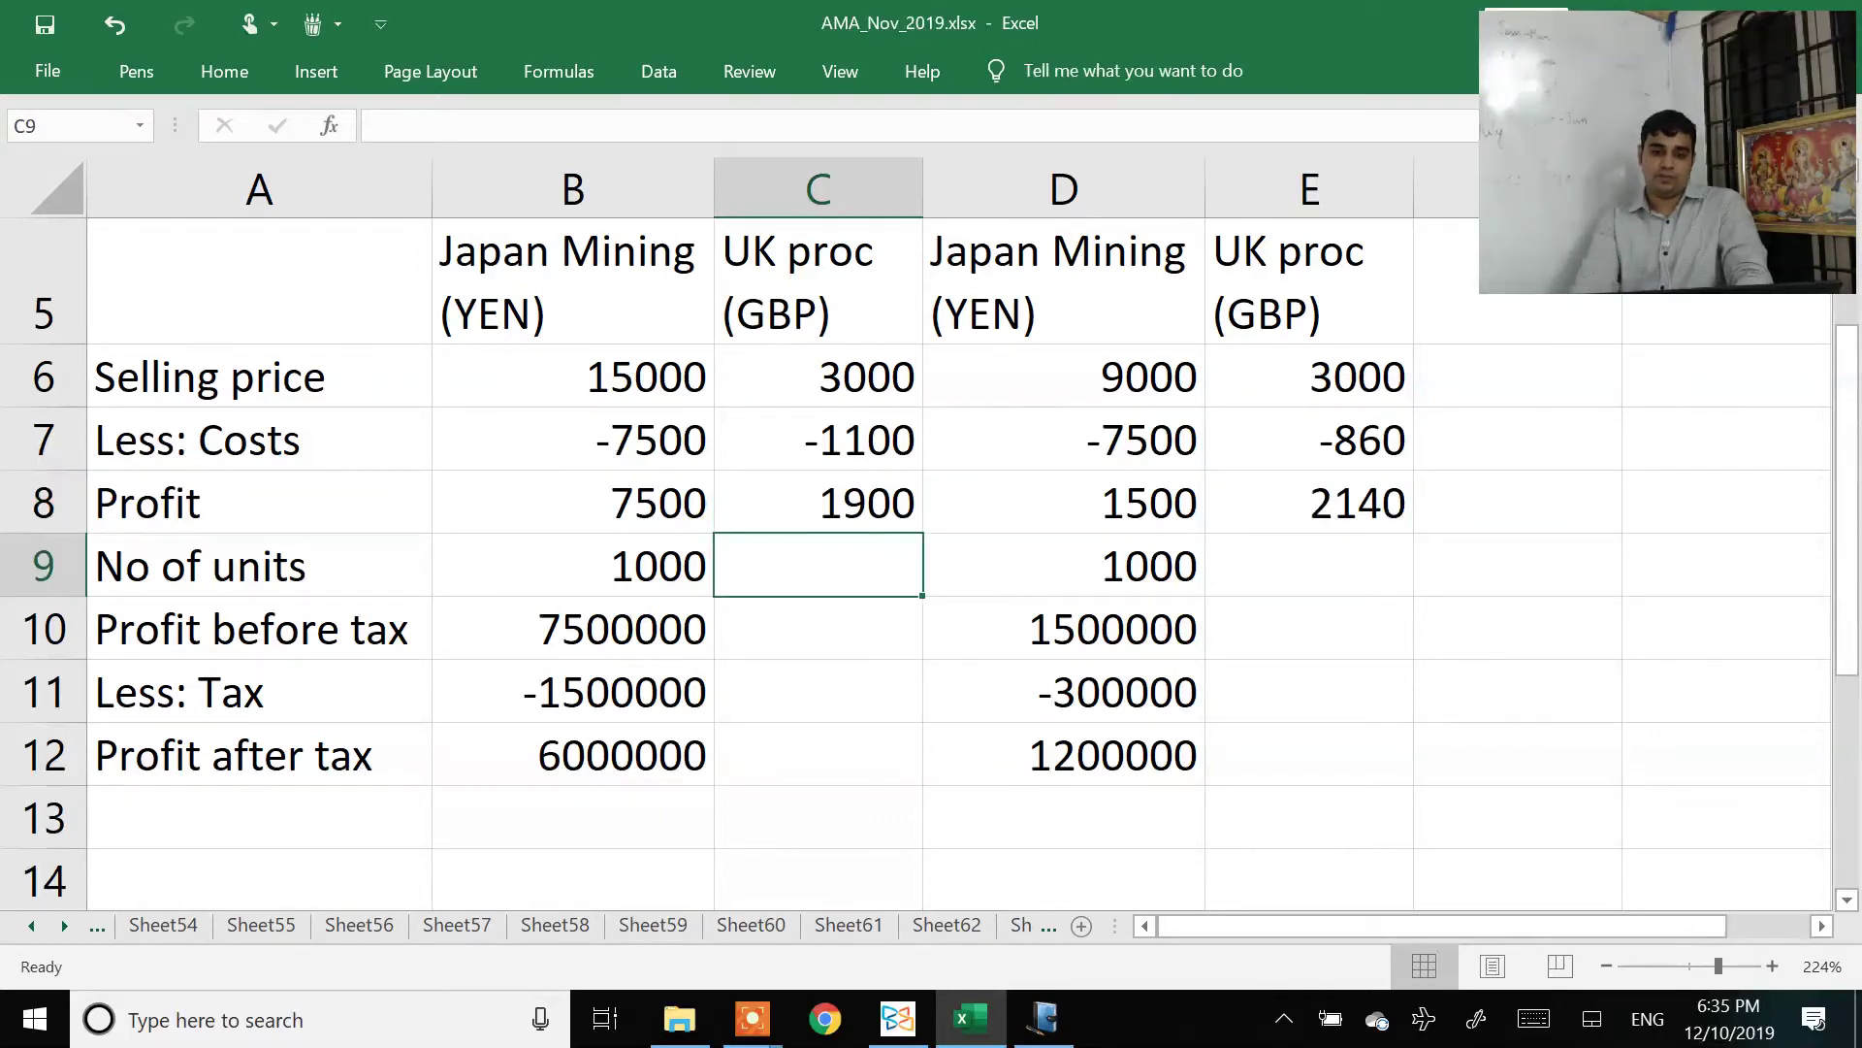
type("500")
key("Return")
key("Up")
key("ctrl+c")
key("Right")
key("Right")
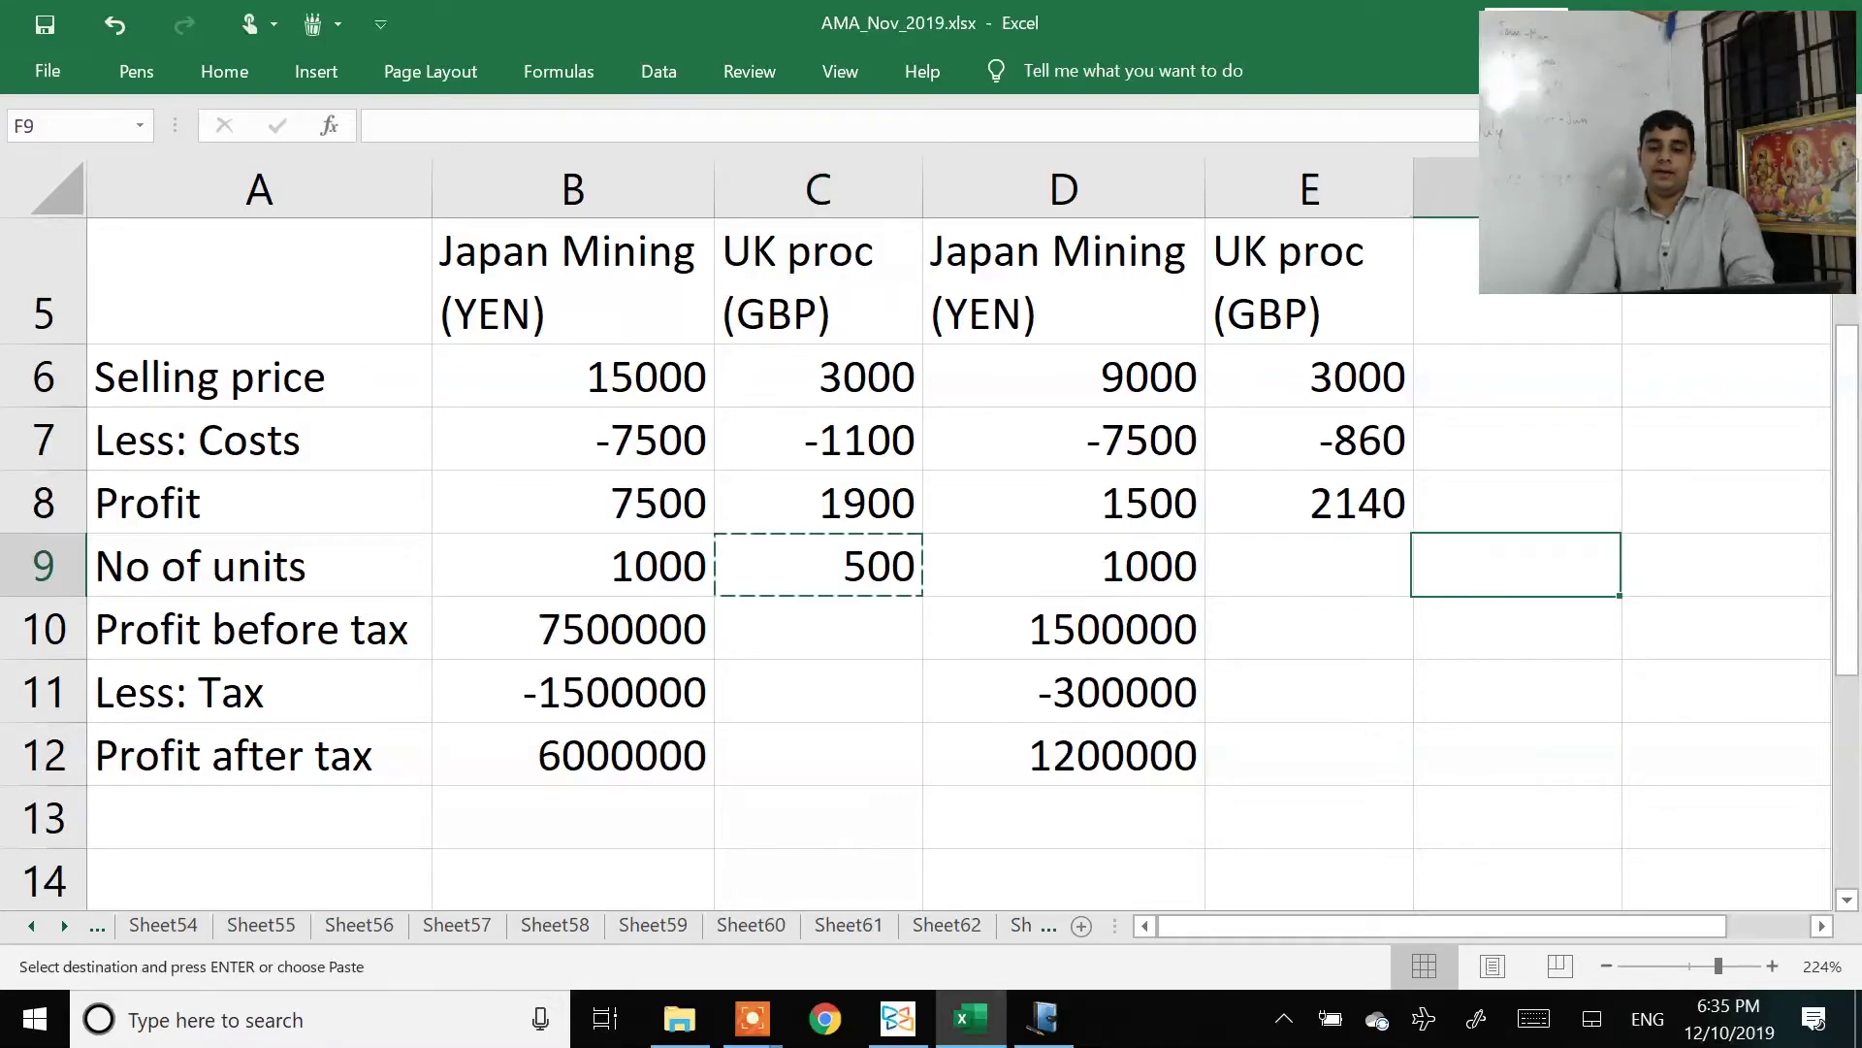
key("Return")
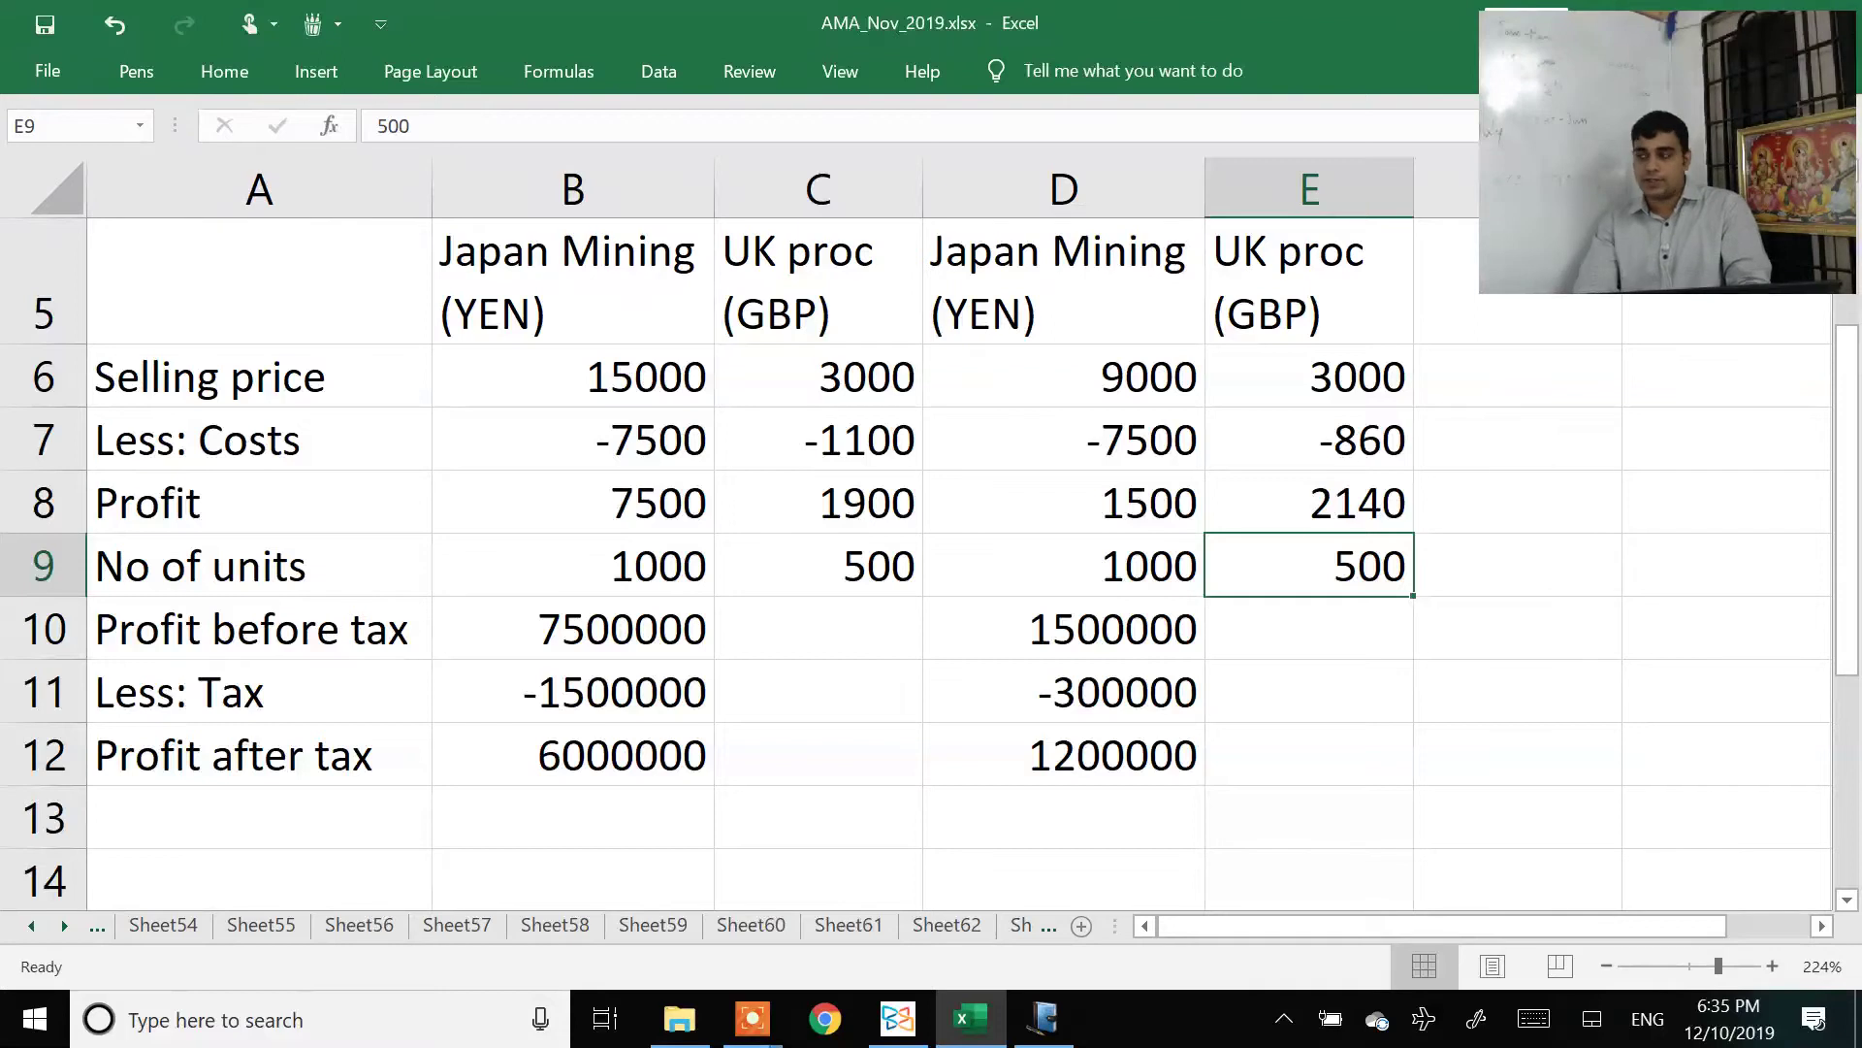
Step: Check the question's raw-to-polished yield and the quantity of raw emerald mined in requirement (ii)
left_click(1064, 566)
key("alt+Tab")
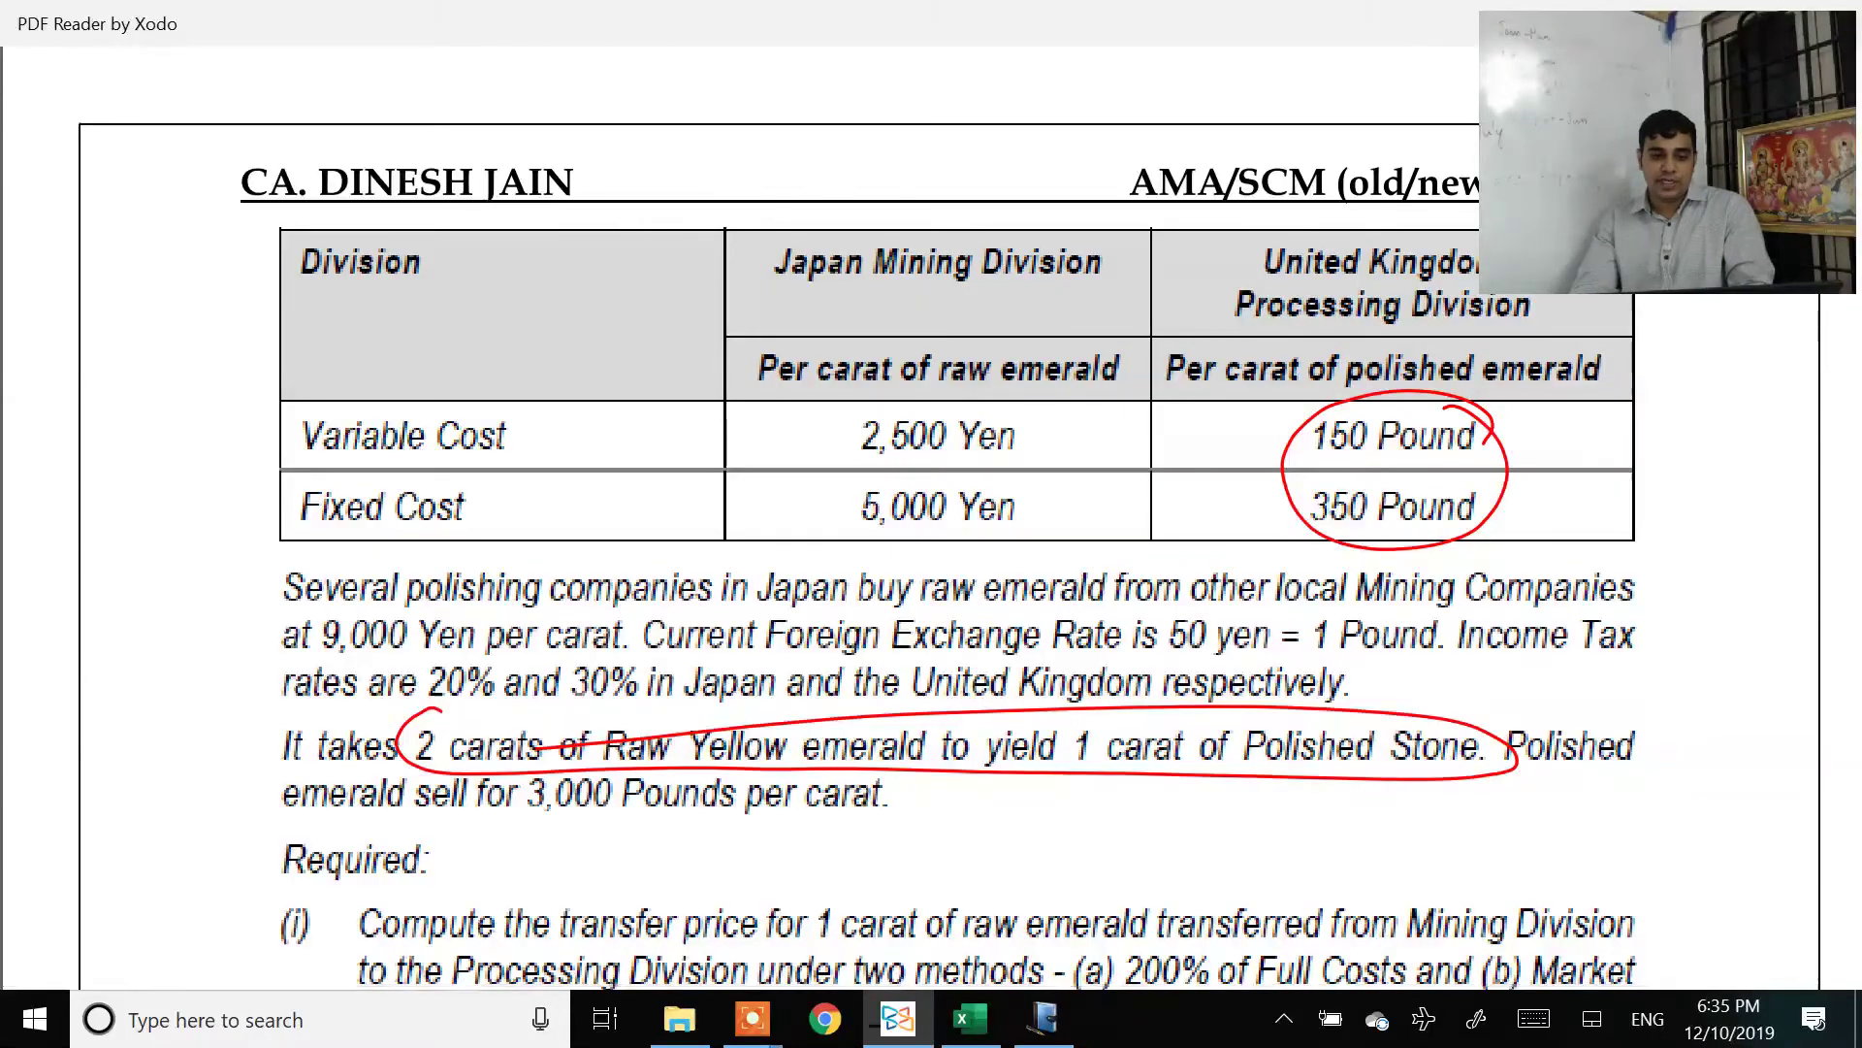
scroll(859, 550, "down", 1)
scroll(859, 550, "down", 2)
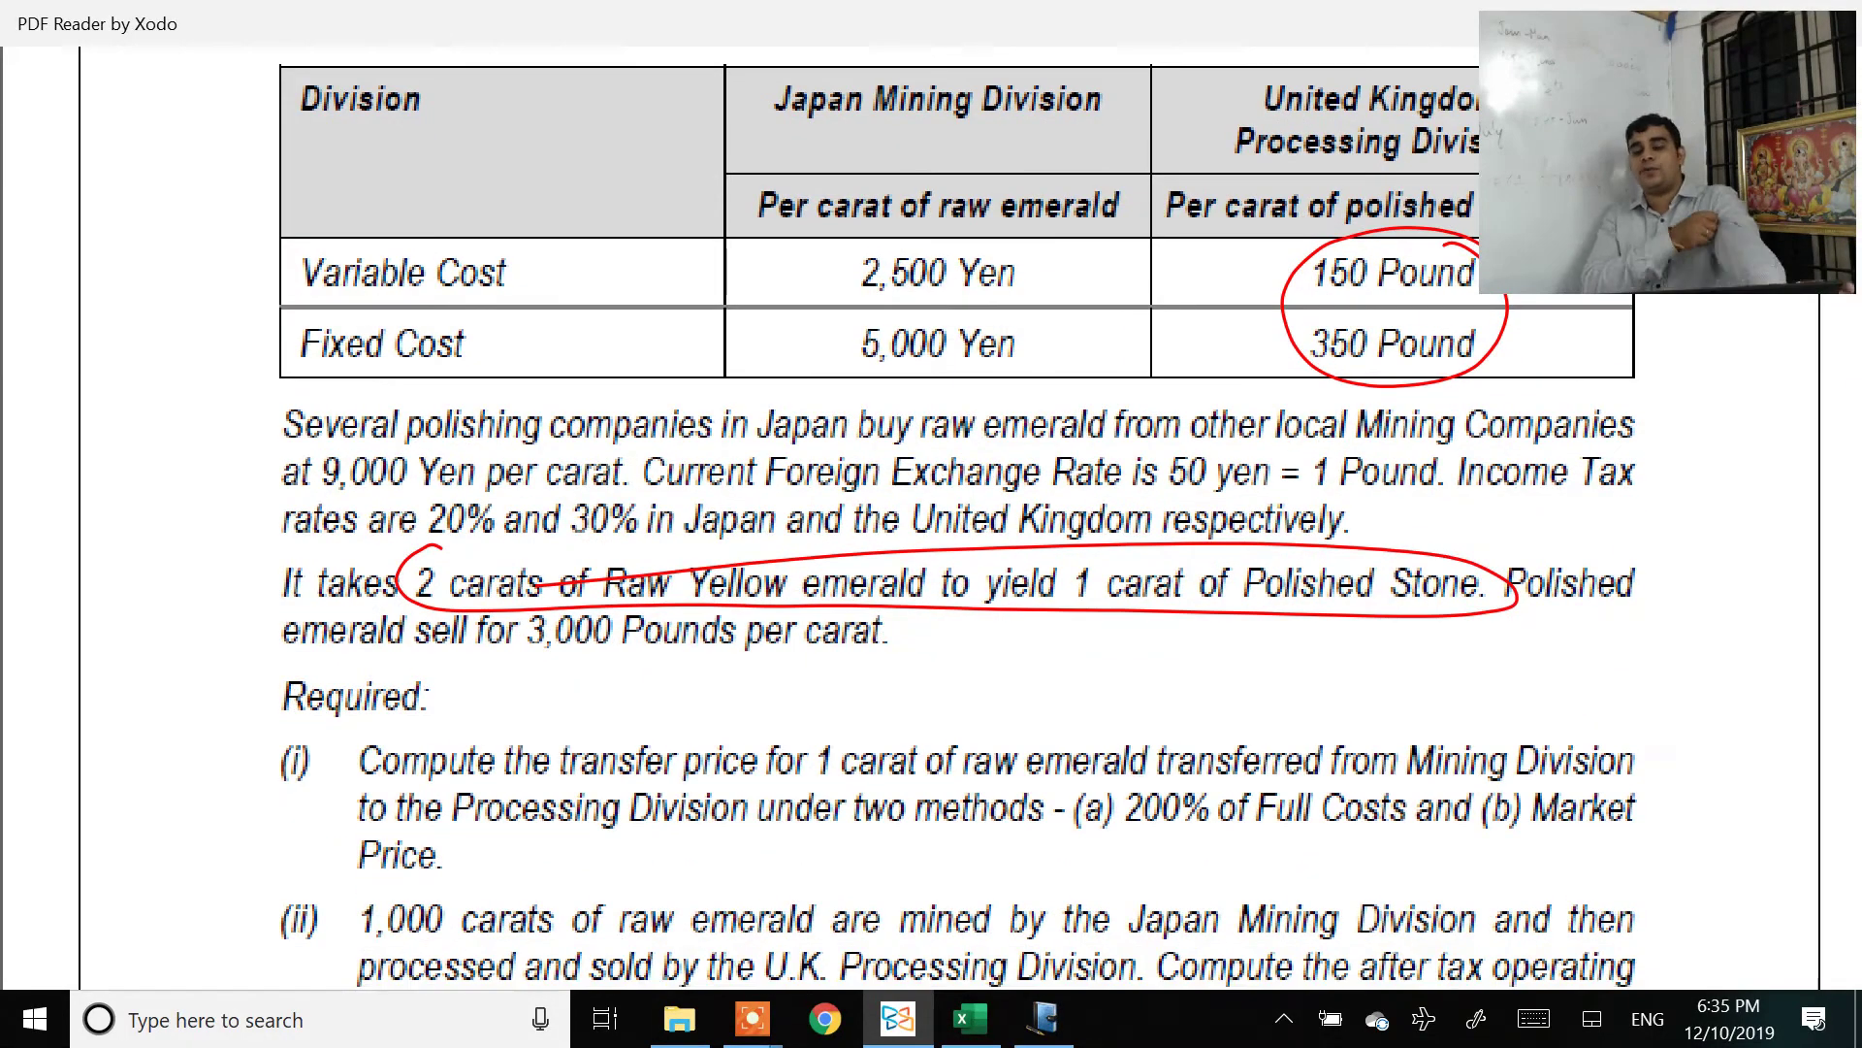
scroll(929, 519, "down", 1)
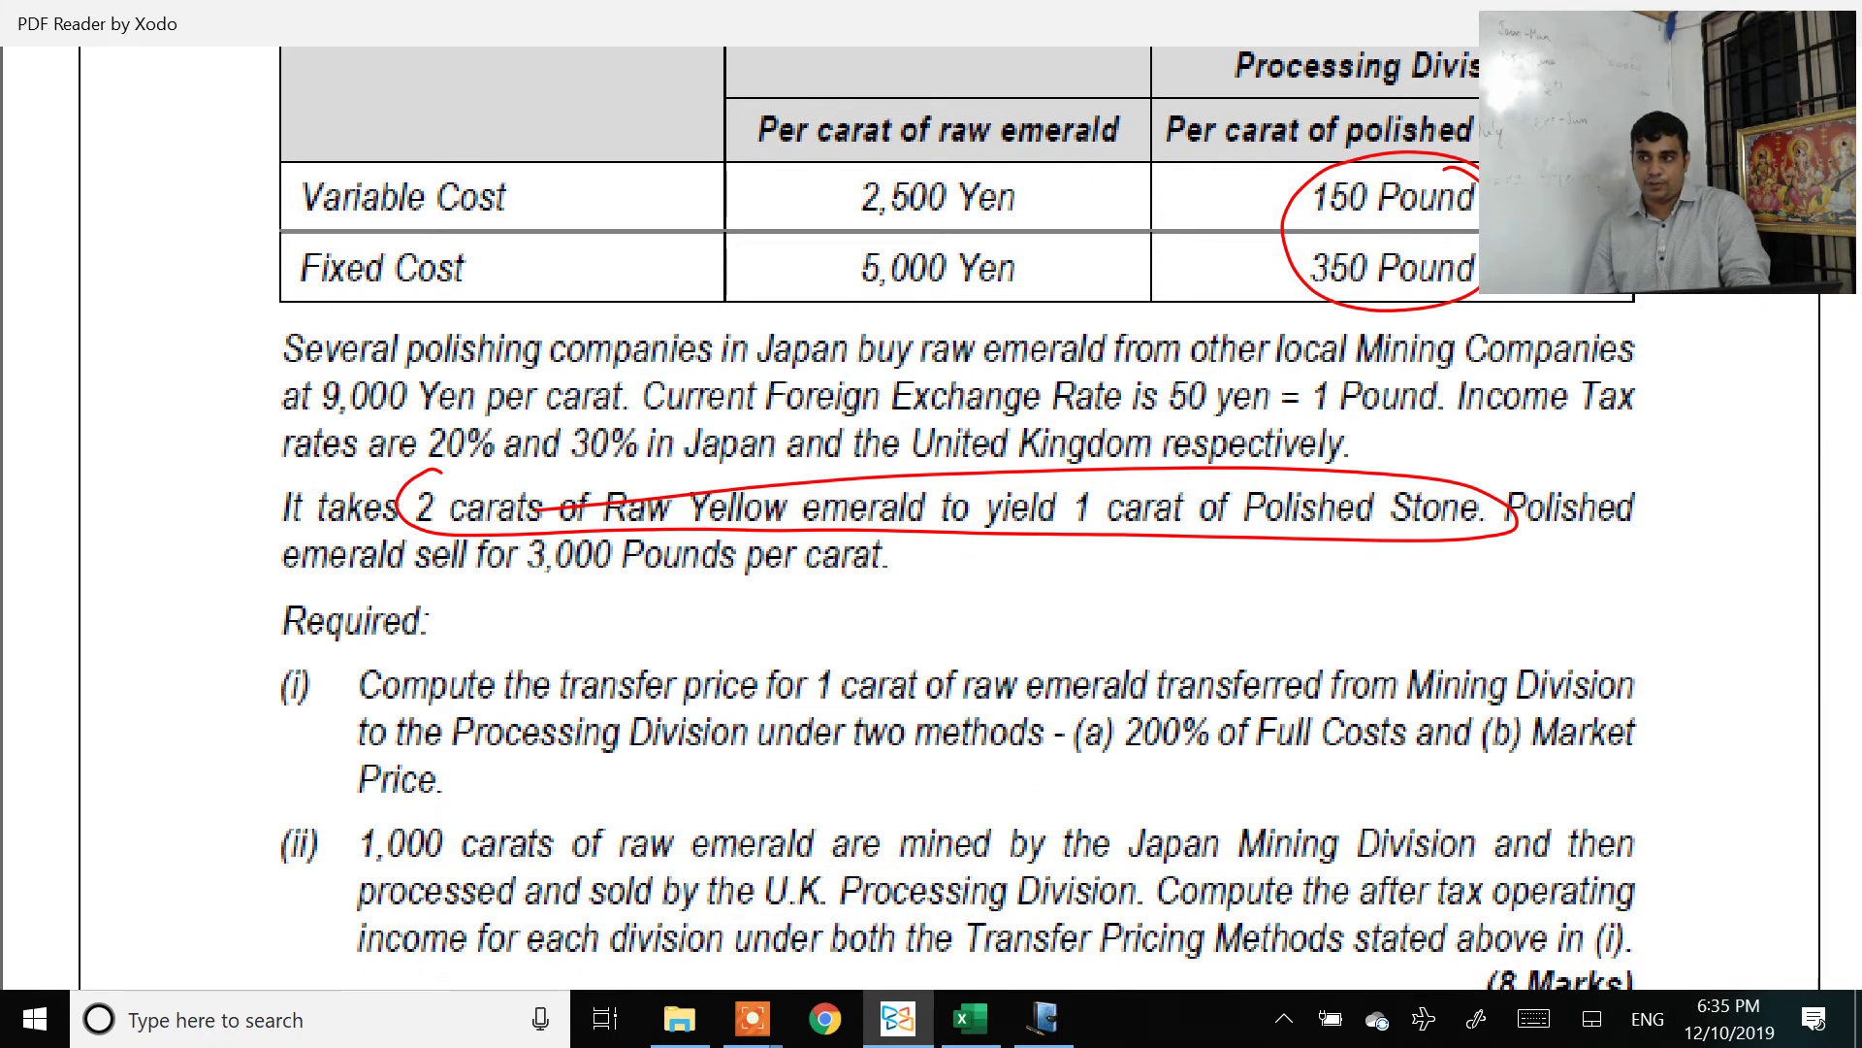
key("alt+Tab")
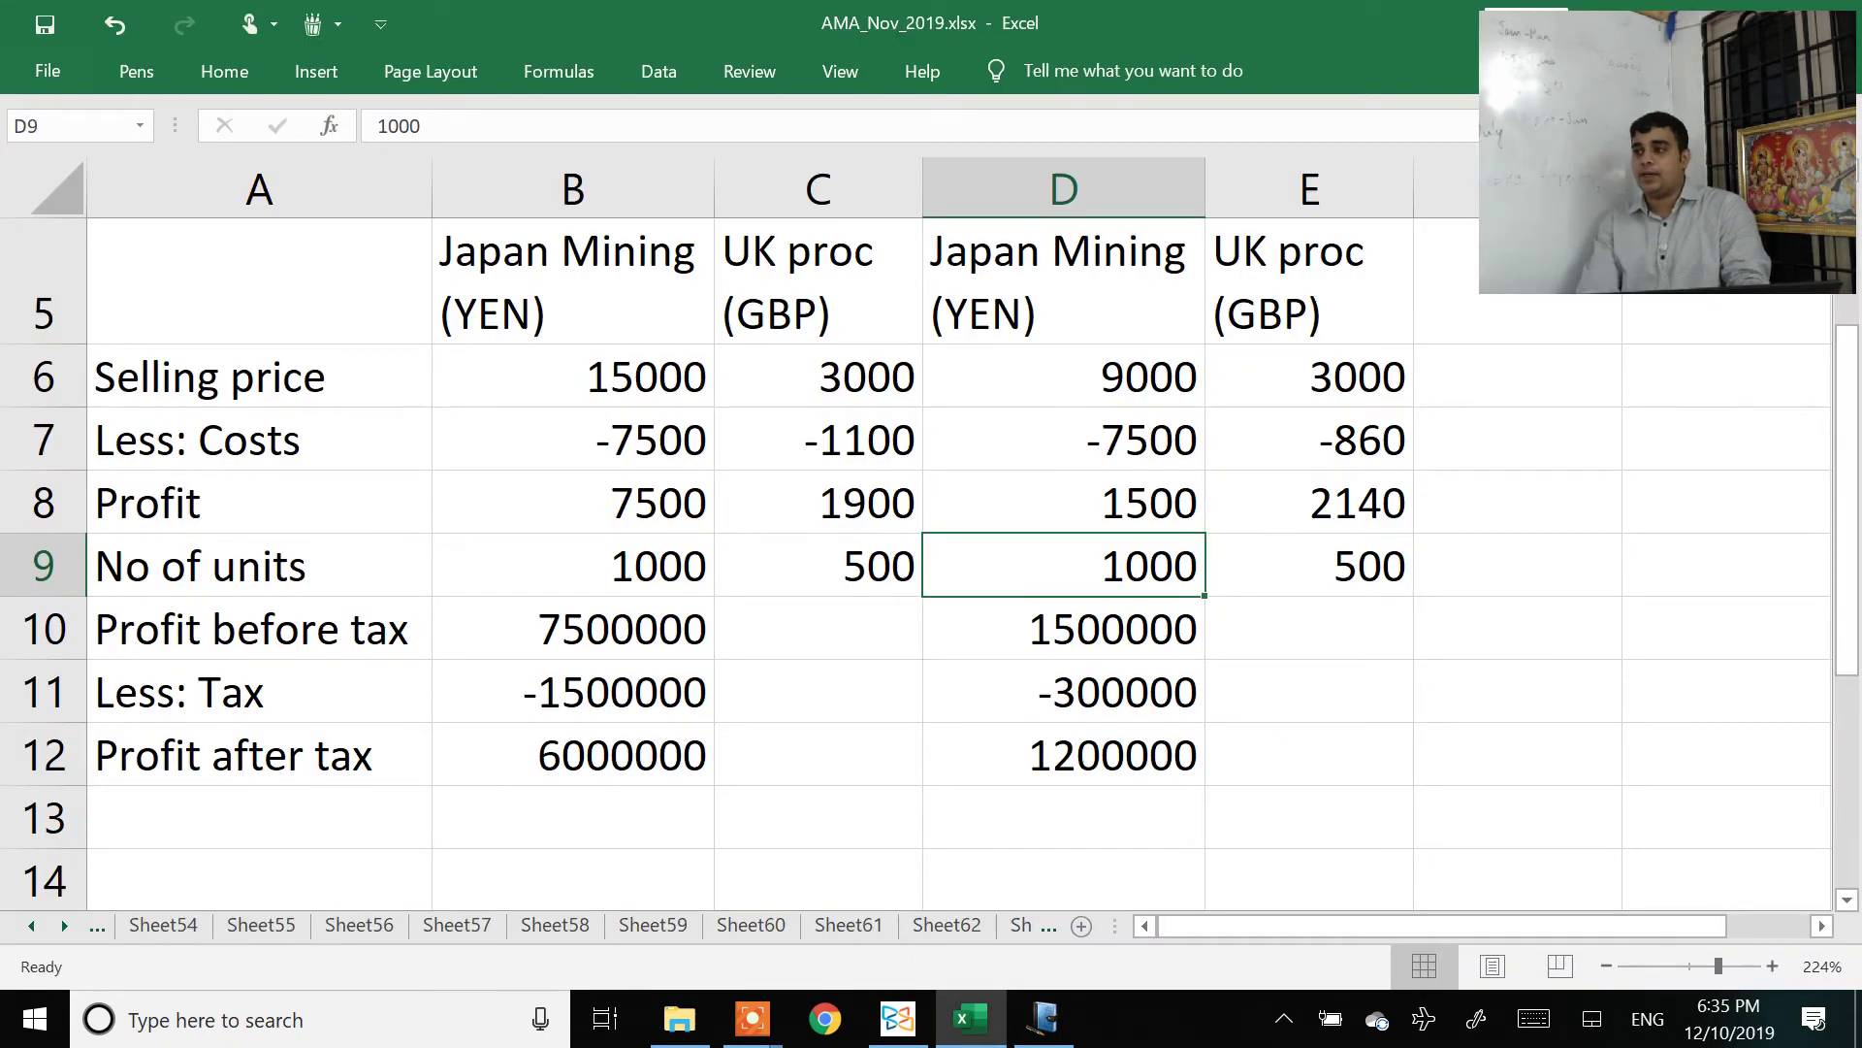
Step: Calculate the Method 1 UK profit before tax in C10 with the formula =C8*C9
left_click(818, 627)
type("=")
left_click(818, 564)
key("Up")
type("*")
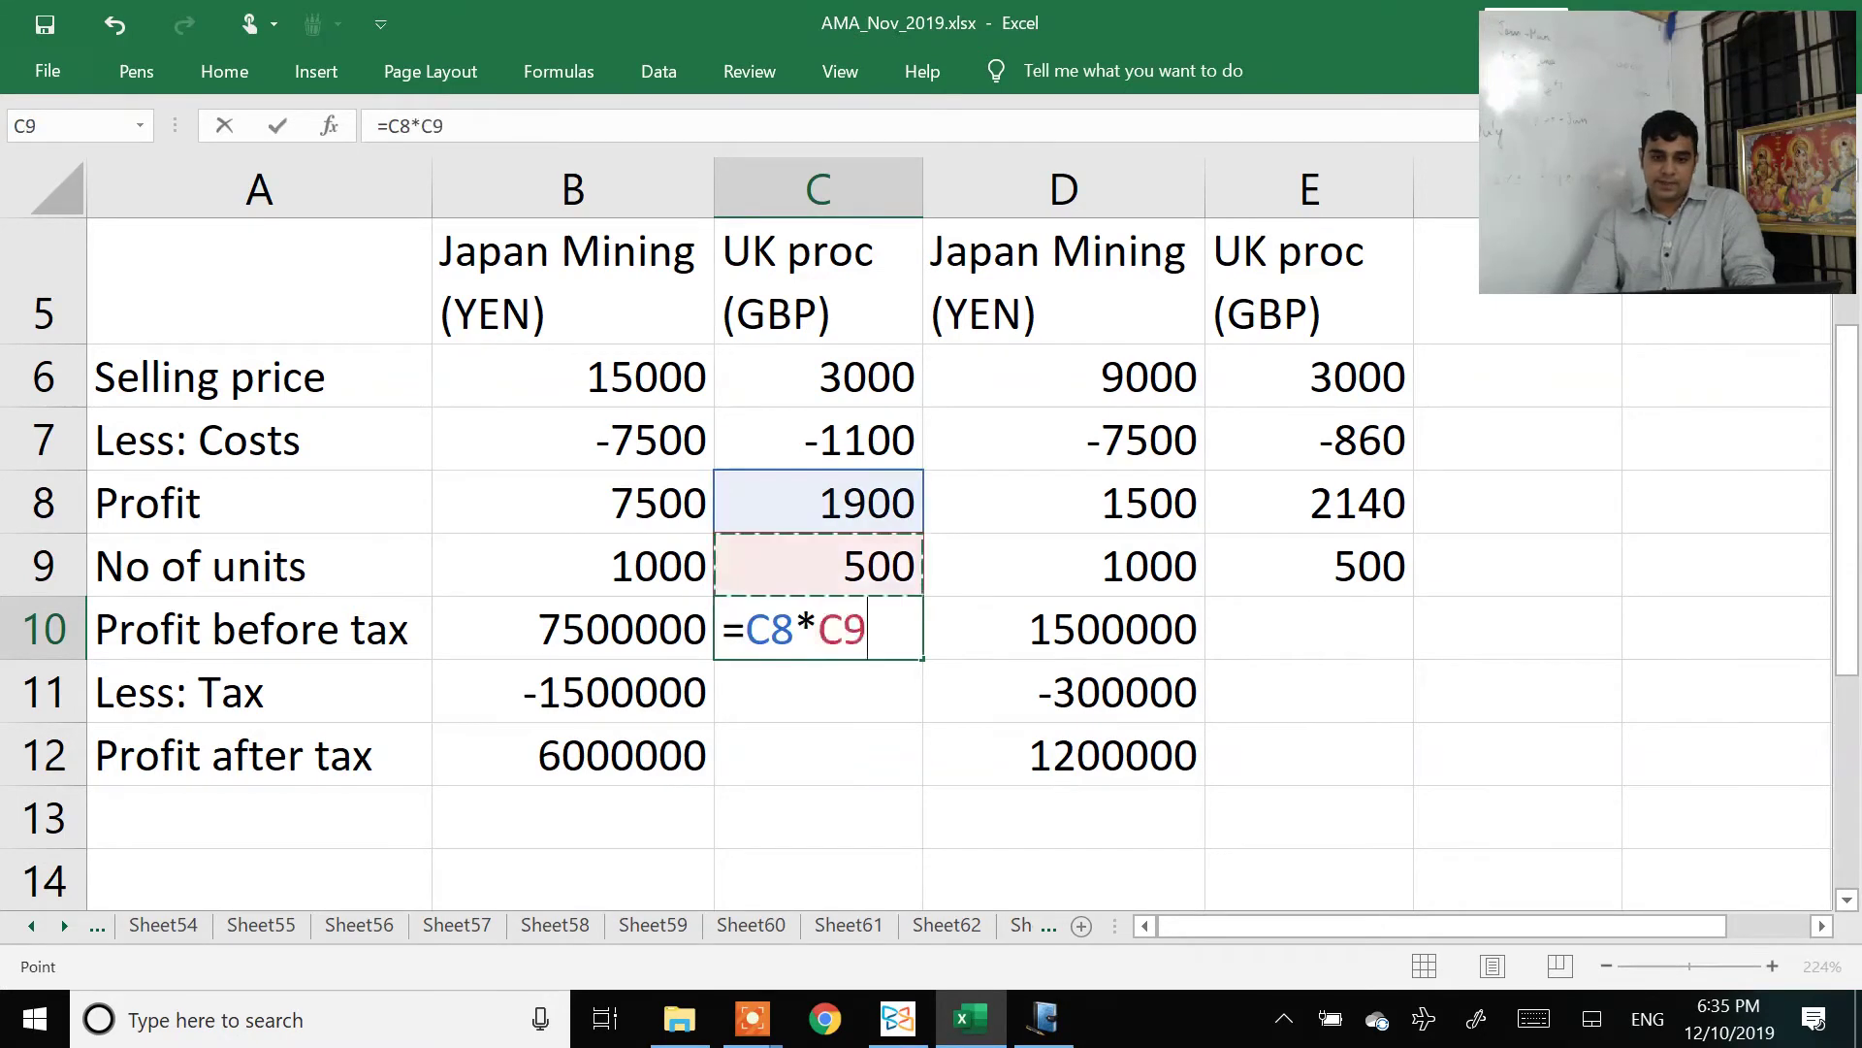
key("Up")
key("Return")
Step: Copy the UK profit before tax formula from C10 to E10
key("Up")
key("ctrl+c")
key("Right")
key("Right")
key("ctrl+v")
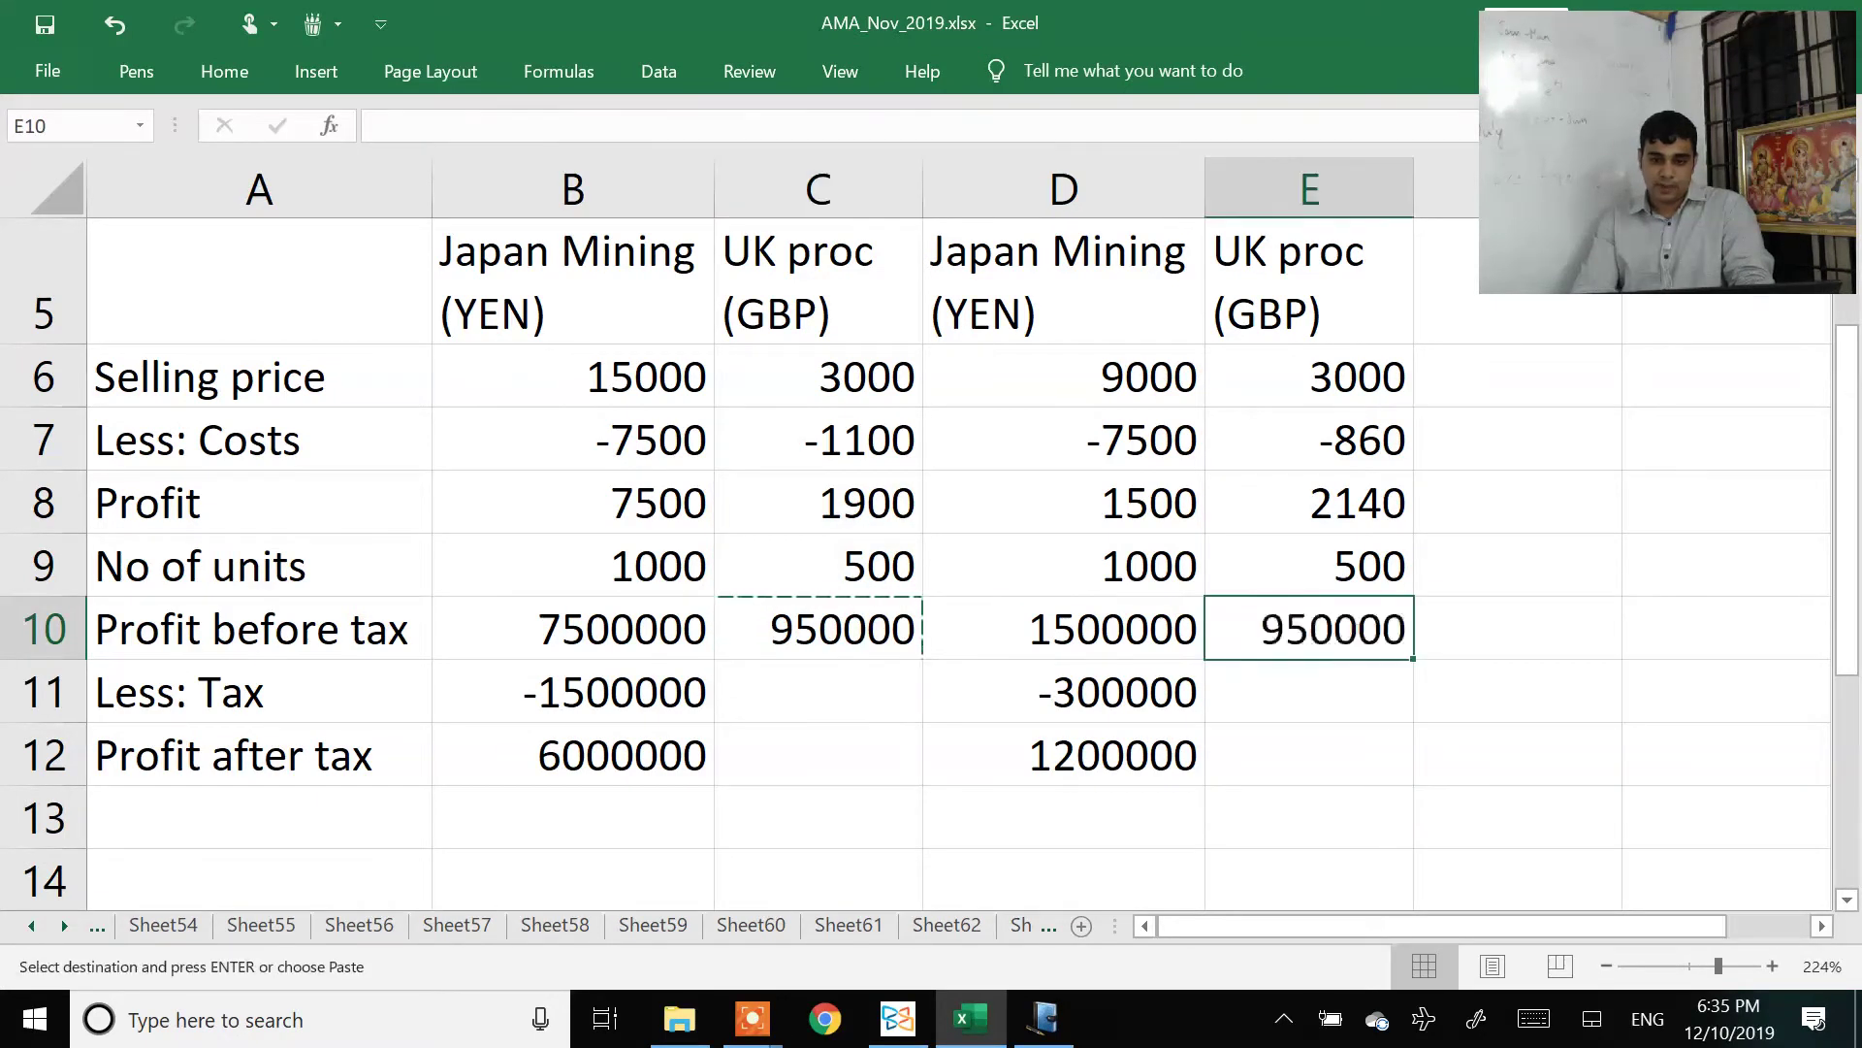
key("Return")
Step: Enter the Method 1 UK tax in C11 as -C10*0.3 and fill the profit after tax formula from B12 into C12
key("Left")
key("Left")
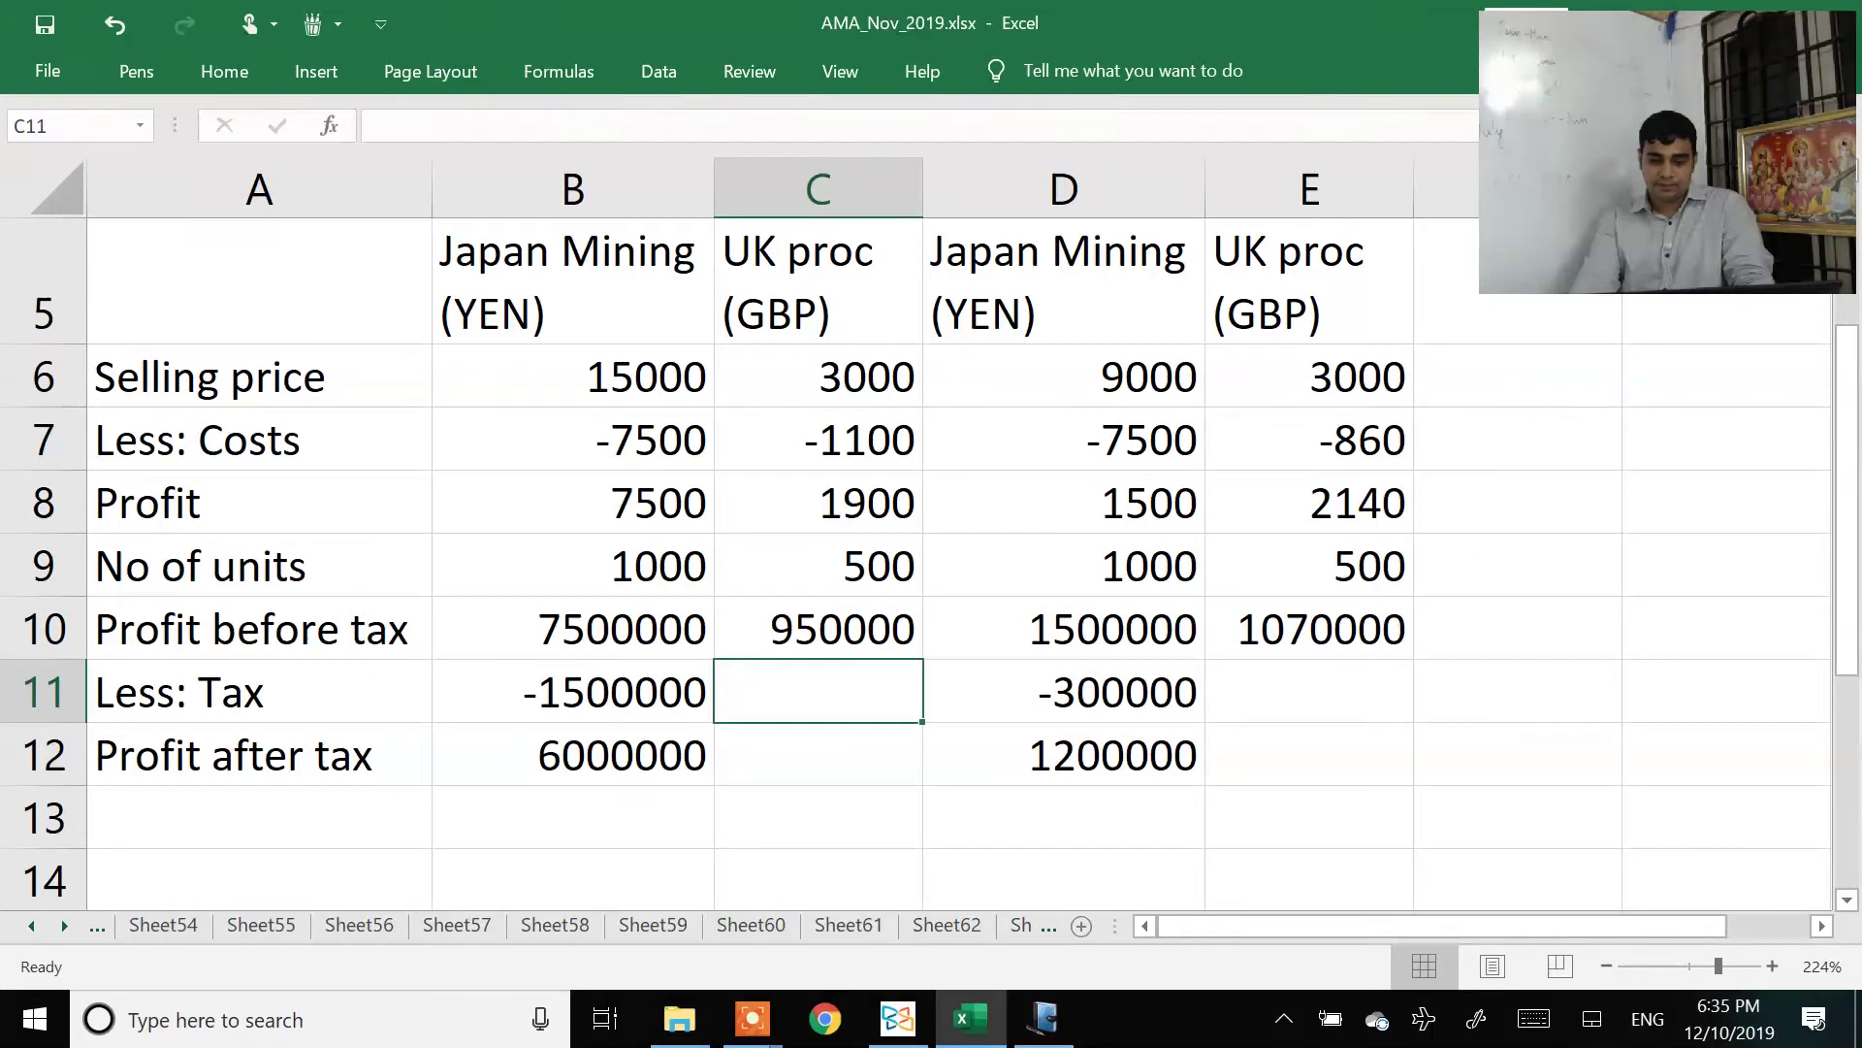
type("-")
key("Up")
type("*0.")
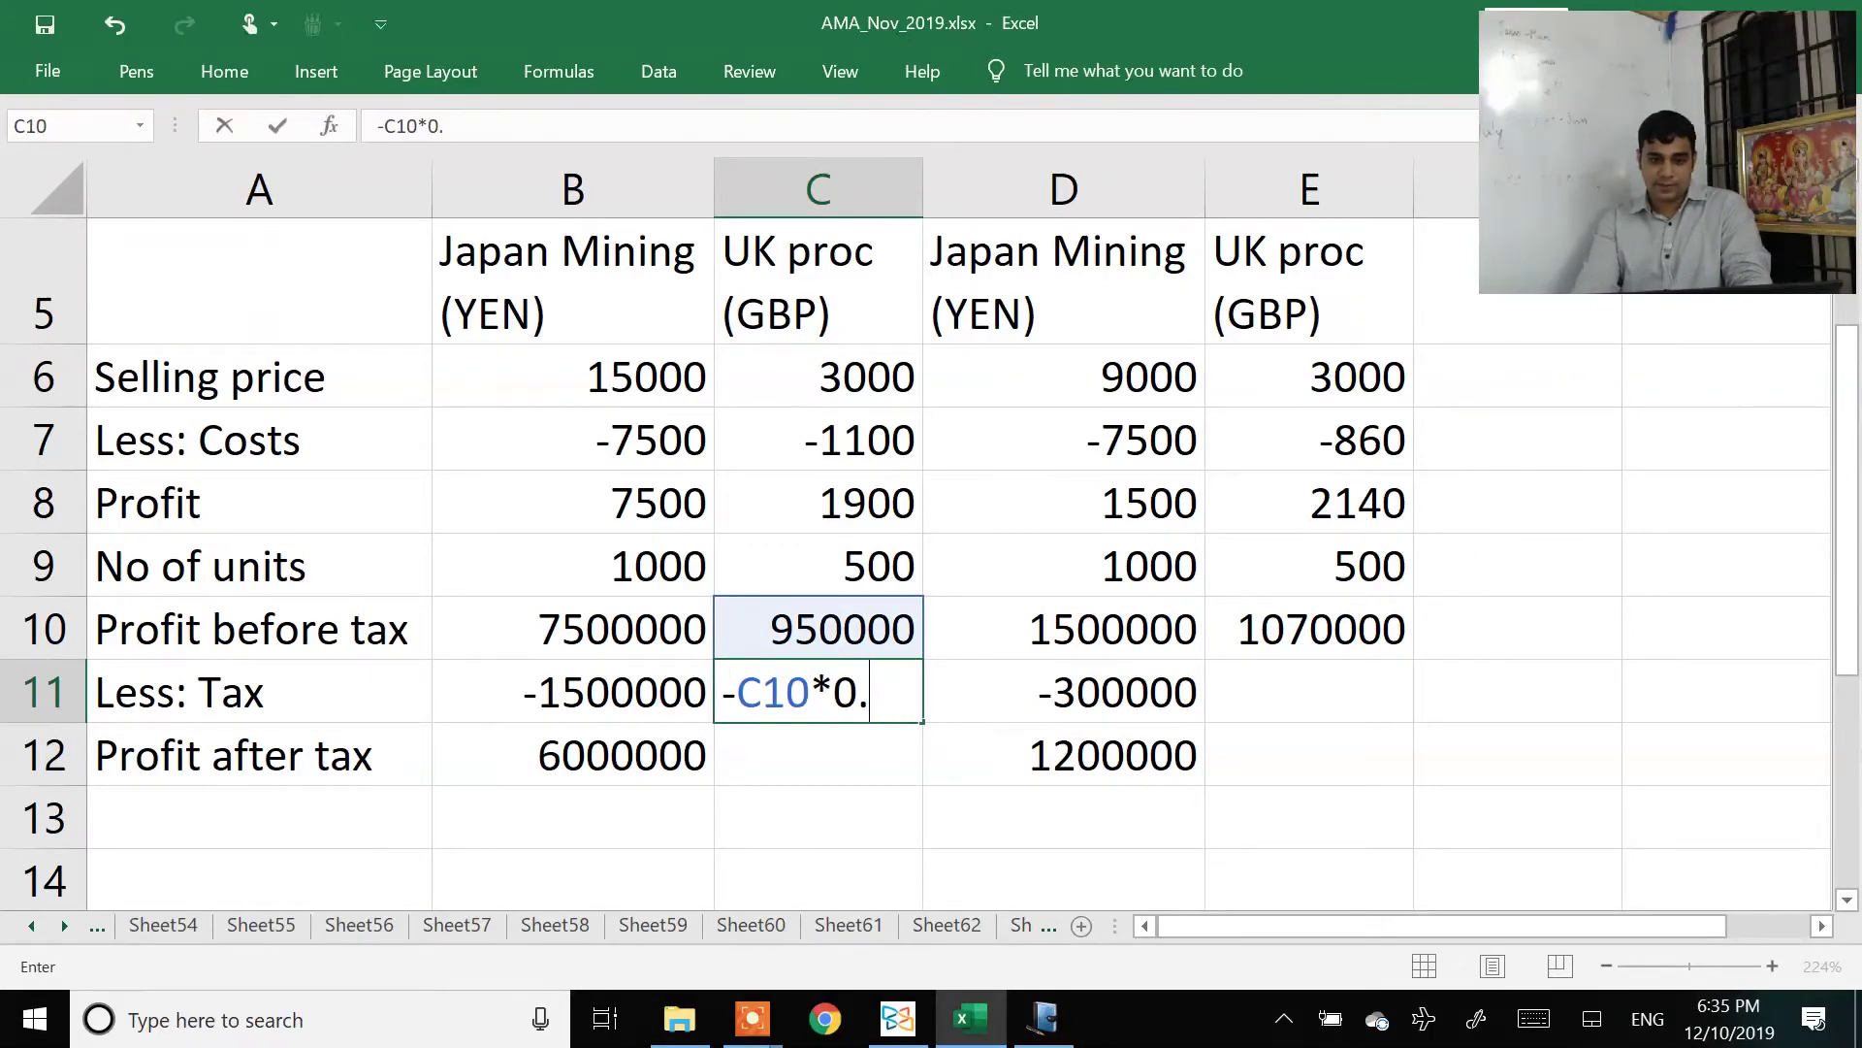
type("3")
key("Return")
key("ctrl+r")
Step: Copy the UK tax and profit after tax formulas from C11:C12 to E11:E12
key("Up")
key("shift+Down")
key("ctrl+c")
left_click(1309, 690)
key("Return")
Step: Add the row label "Profit after tax (IN GBP)" in A13 and autofit the width of column A
left_click(1309, 815)
key("Left")
key("Left")
key("Left")
key("Left")
type("Profit after tax (ING")
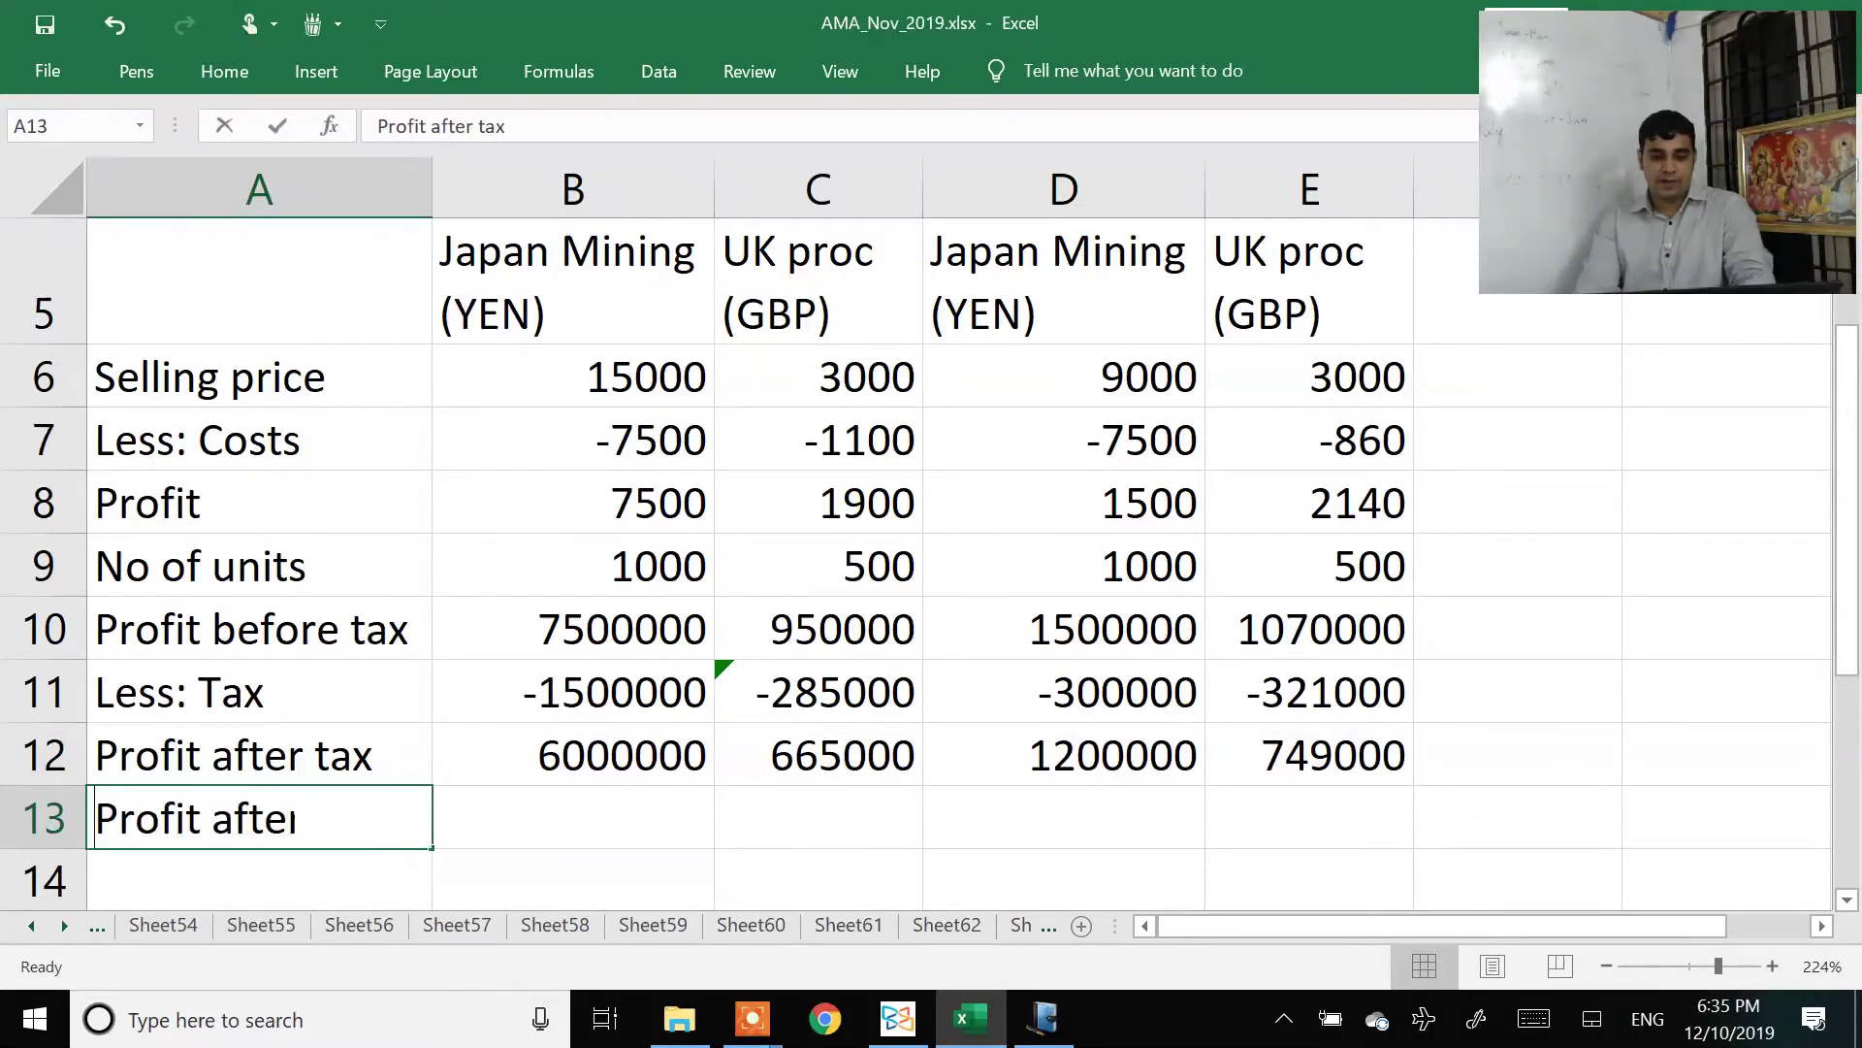
key("BackSpace")
type("GBP)")
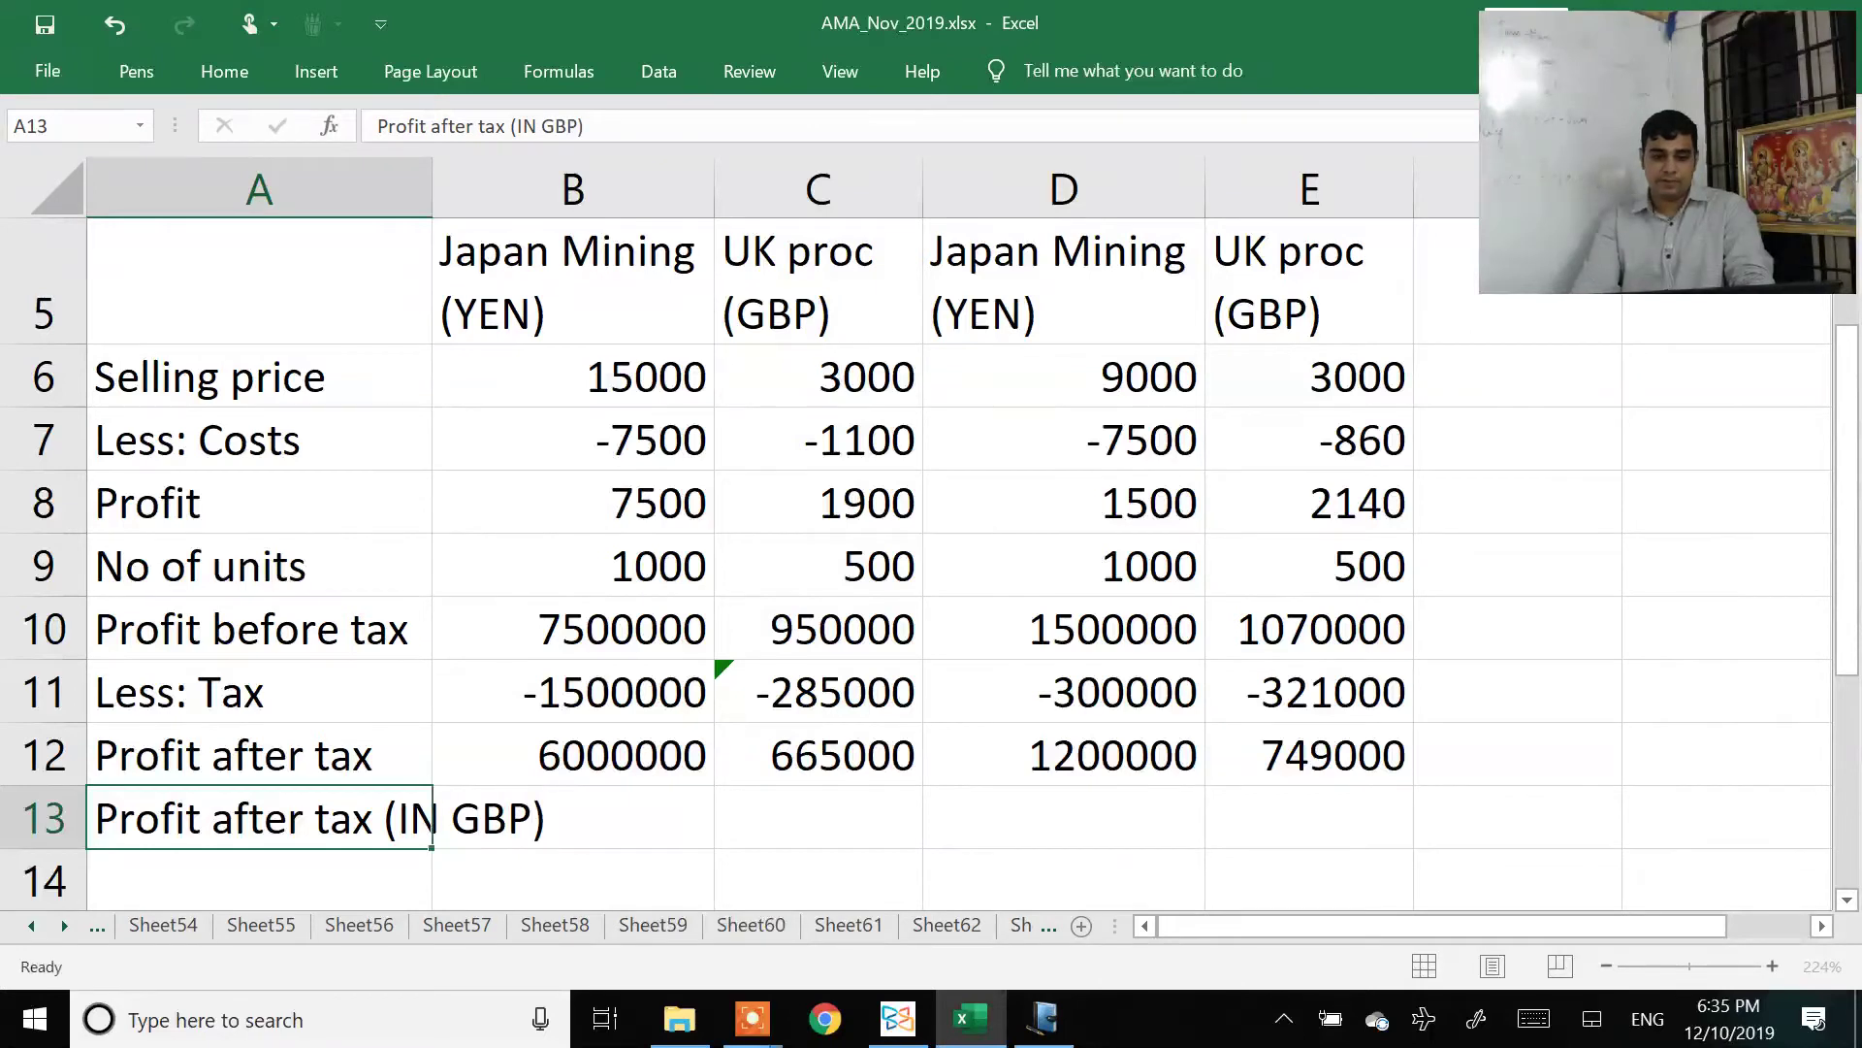
key("Return")
key("Up")
key("alt+h")
key("o")
key("i")
left_click(714, 691)
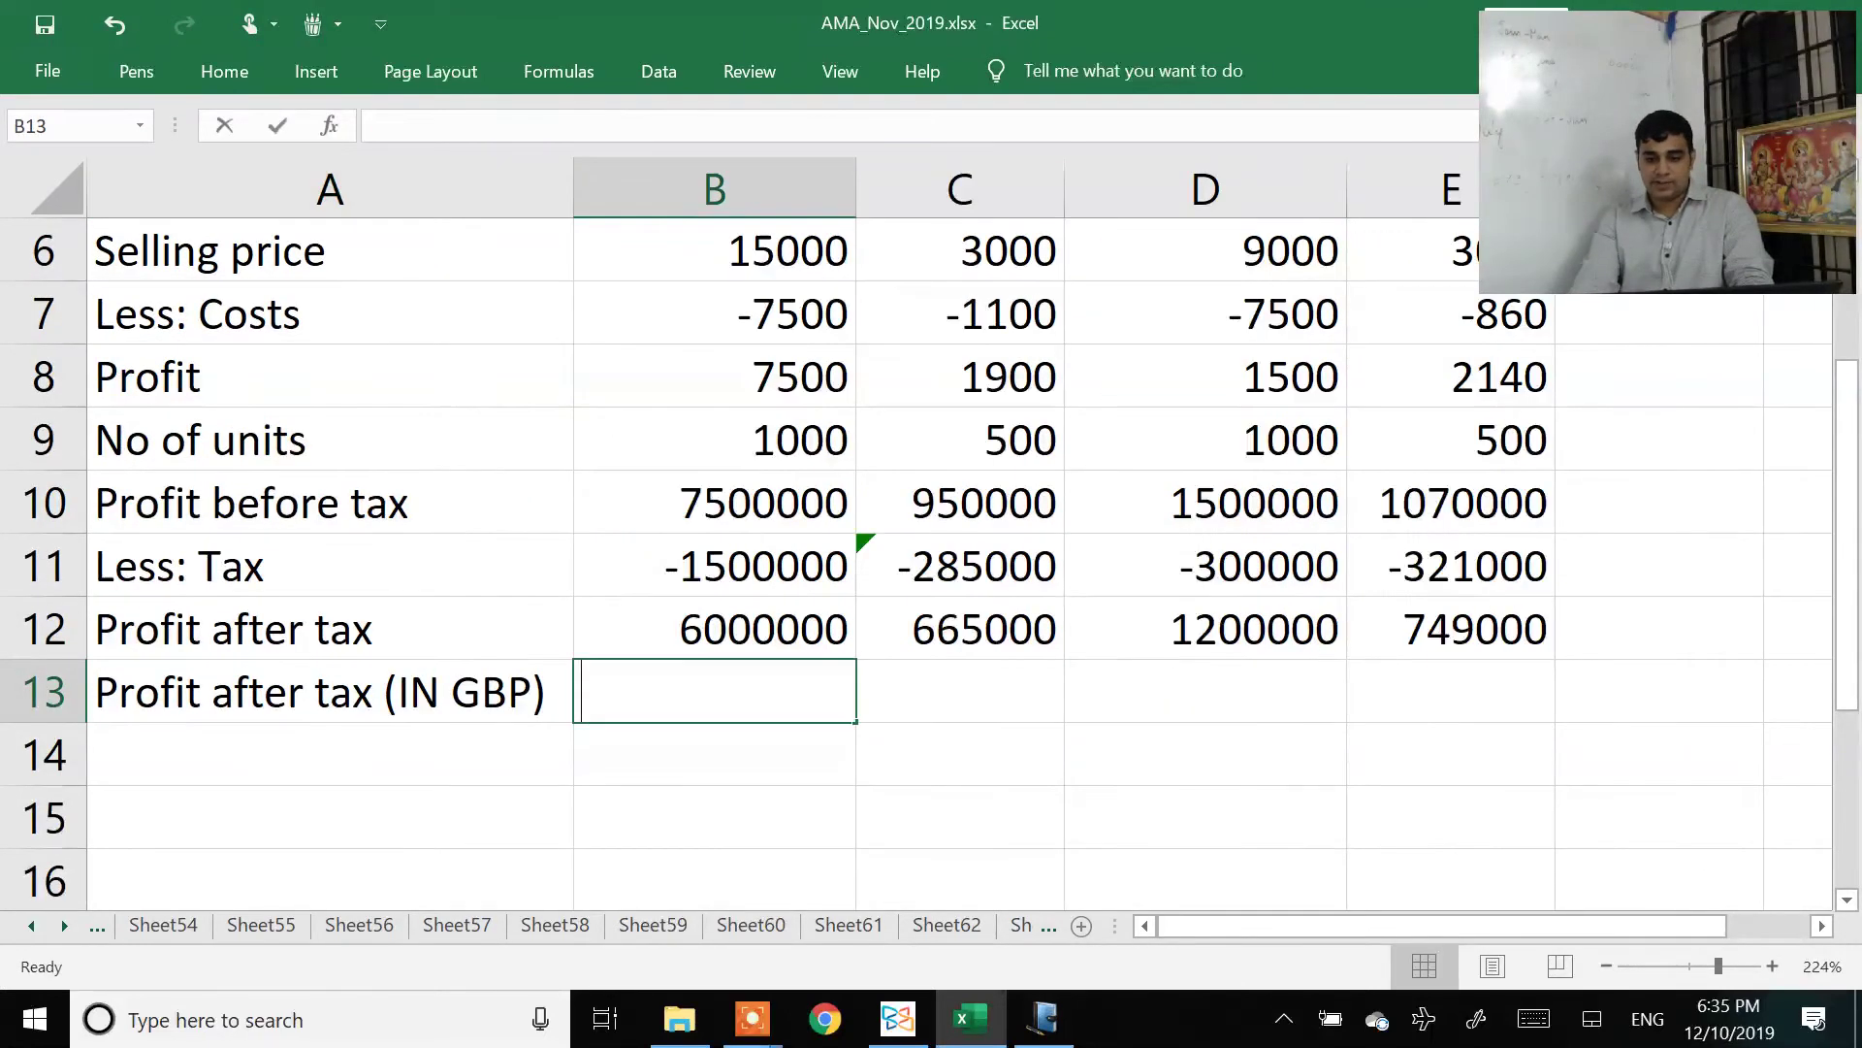
Step: Enter the Method 1 GBP profit after tax as =B12/50 in B13 and as a direct reference to C12 in C13
type("=B12/50")
key("ctrl+Return")
key("Right")
type("=")
key("Up")
key("Return")
Step: Copy the GBP profit after tax formulas from B13:C13 to D13:E13
key("Up")
key("Up")
key("Down")
key("Left")
key("shift+Right")
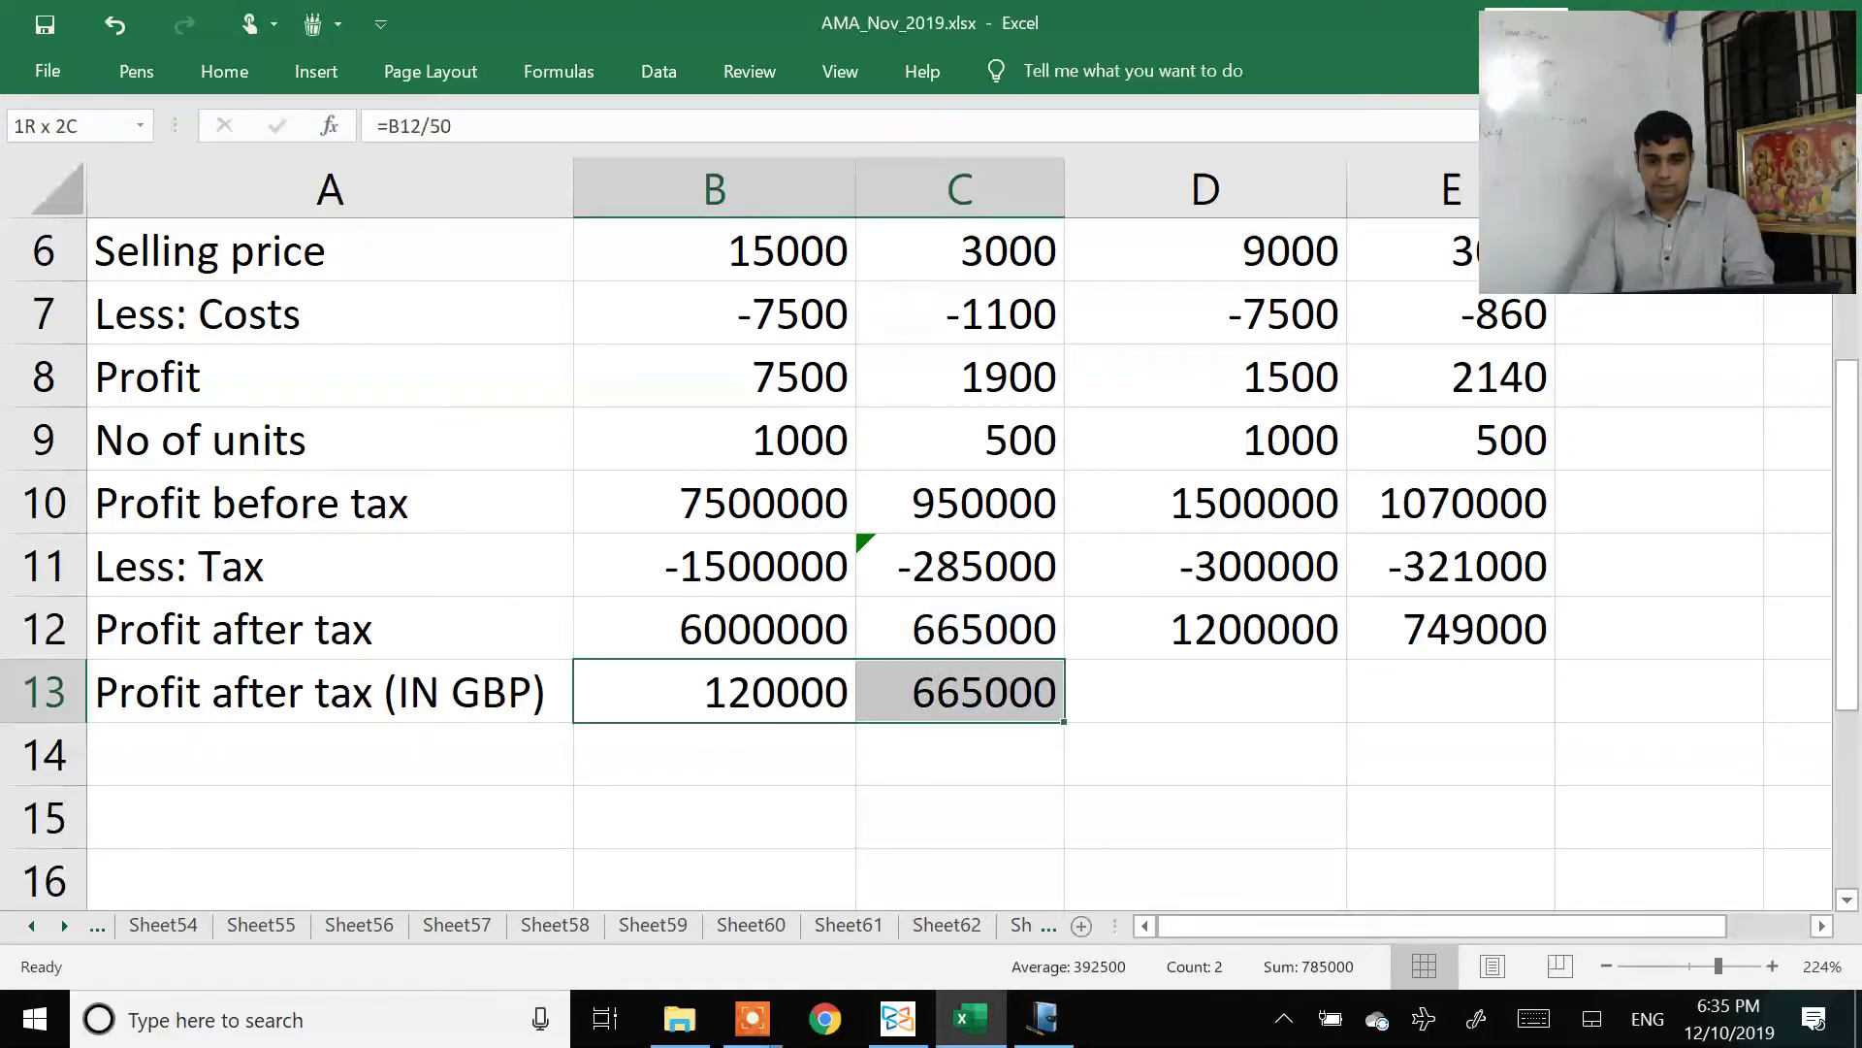
key("ctrl+c")
key("Right")
key("Right")
key("ctrl+v")
key("Escape")
key("Down")
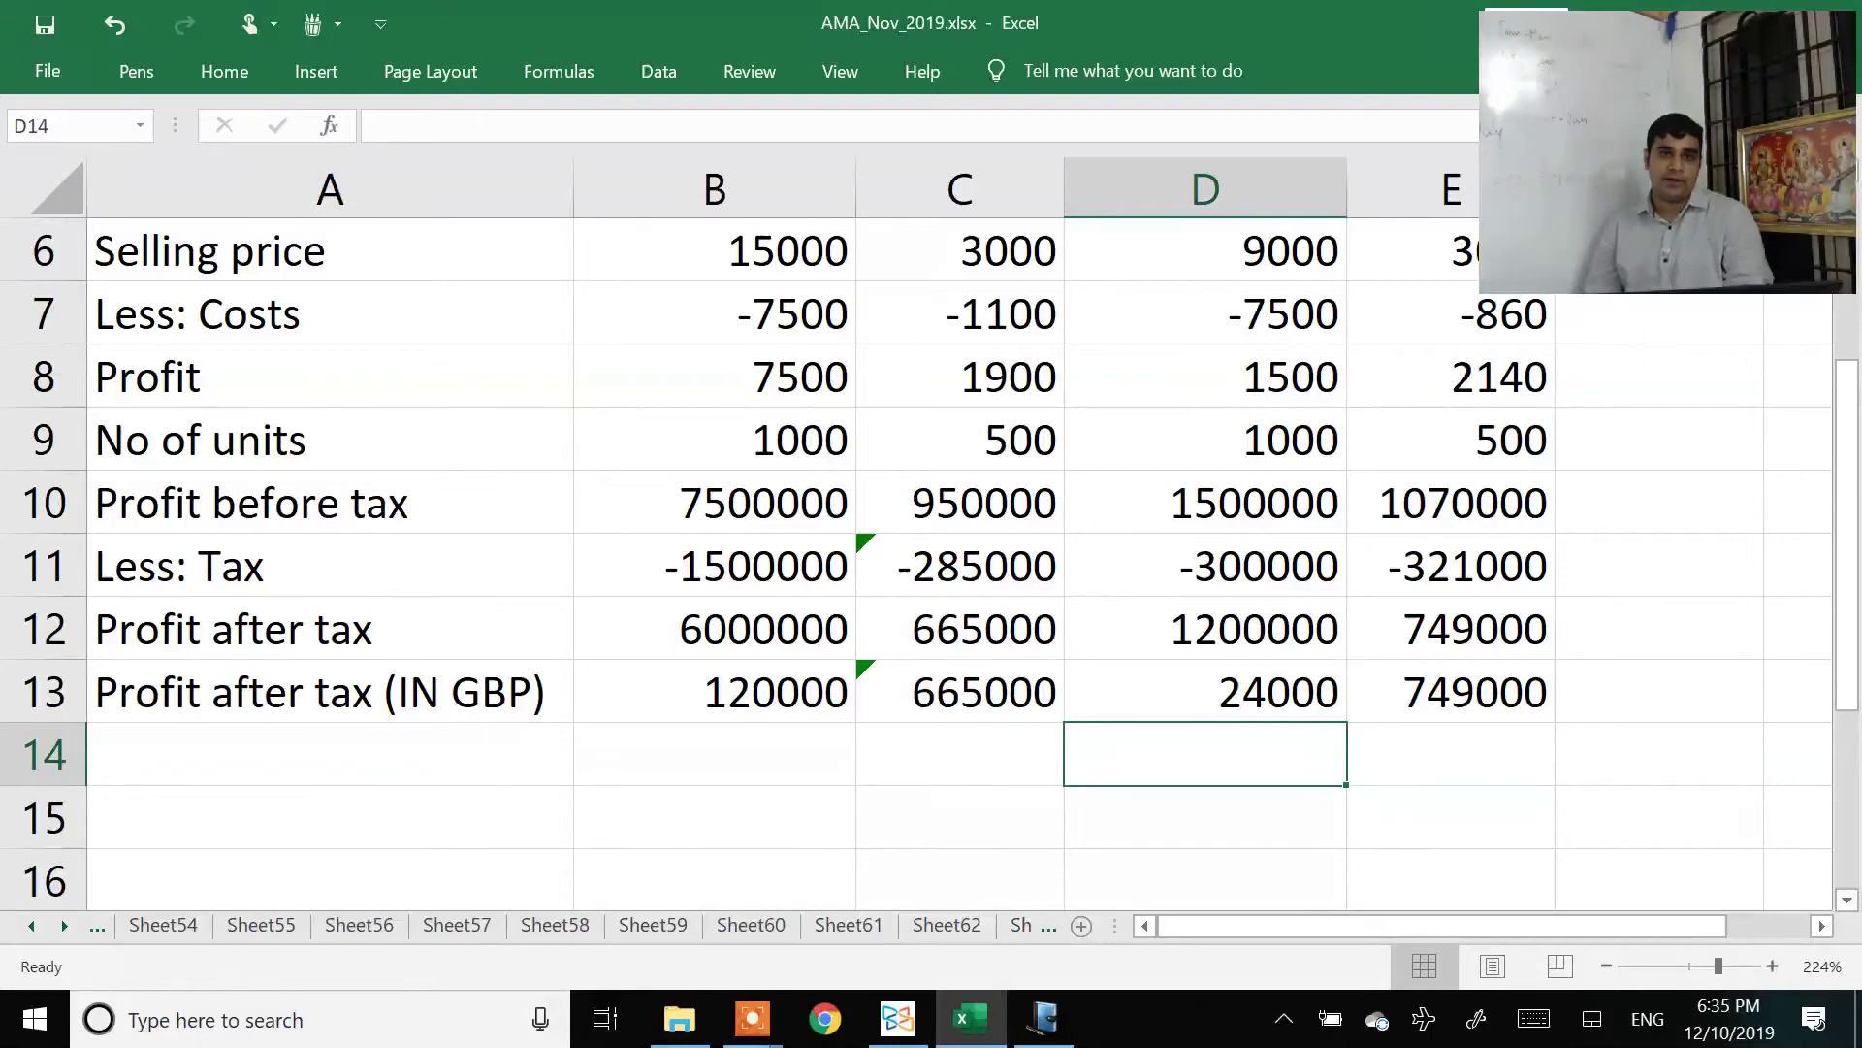
Step: Total the two divisions' Method 1 GBP profits in C14 with =C13+B13
left_click(959, 753)
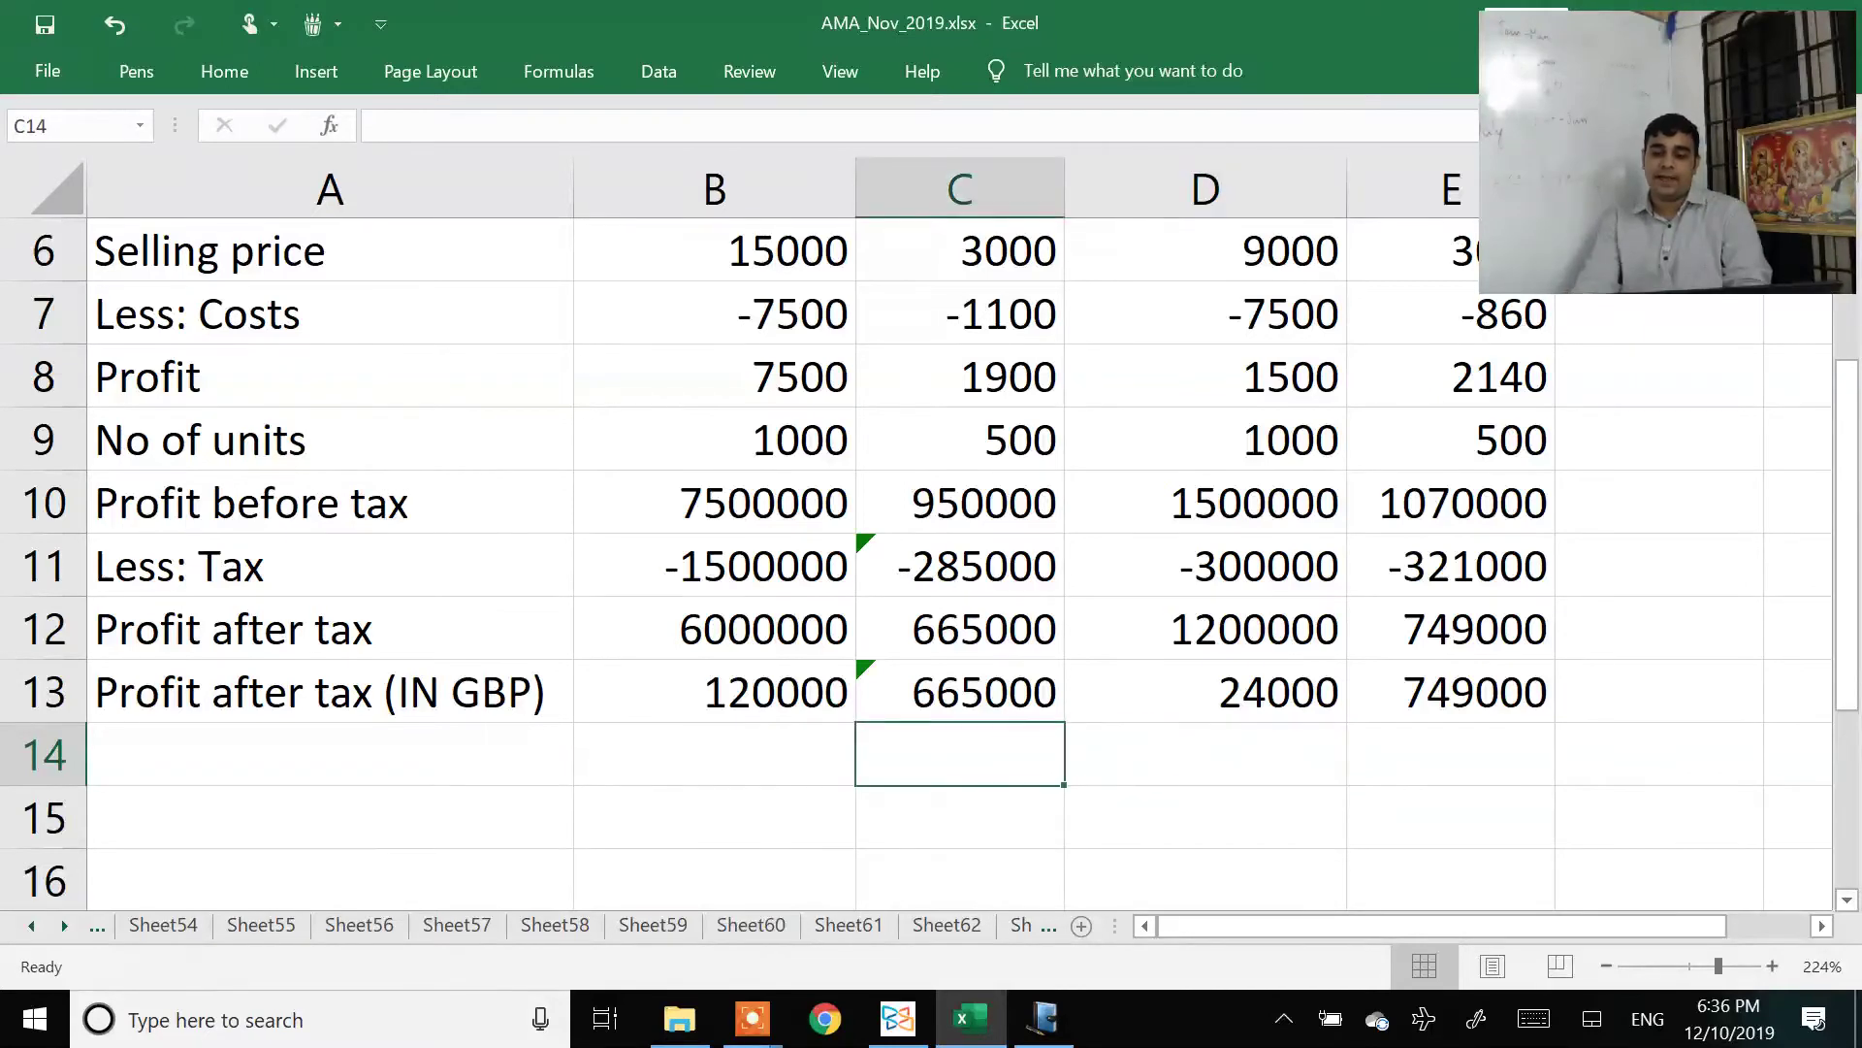
type("=")
key("Up")
type("+")
key("Left")
key("Up")
key("Return")
Step: Copy the total formula from C14 to E14 for Method 2
key("Up")
key("ctrl+c")
key("Right")
key("Right")
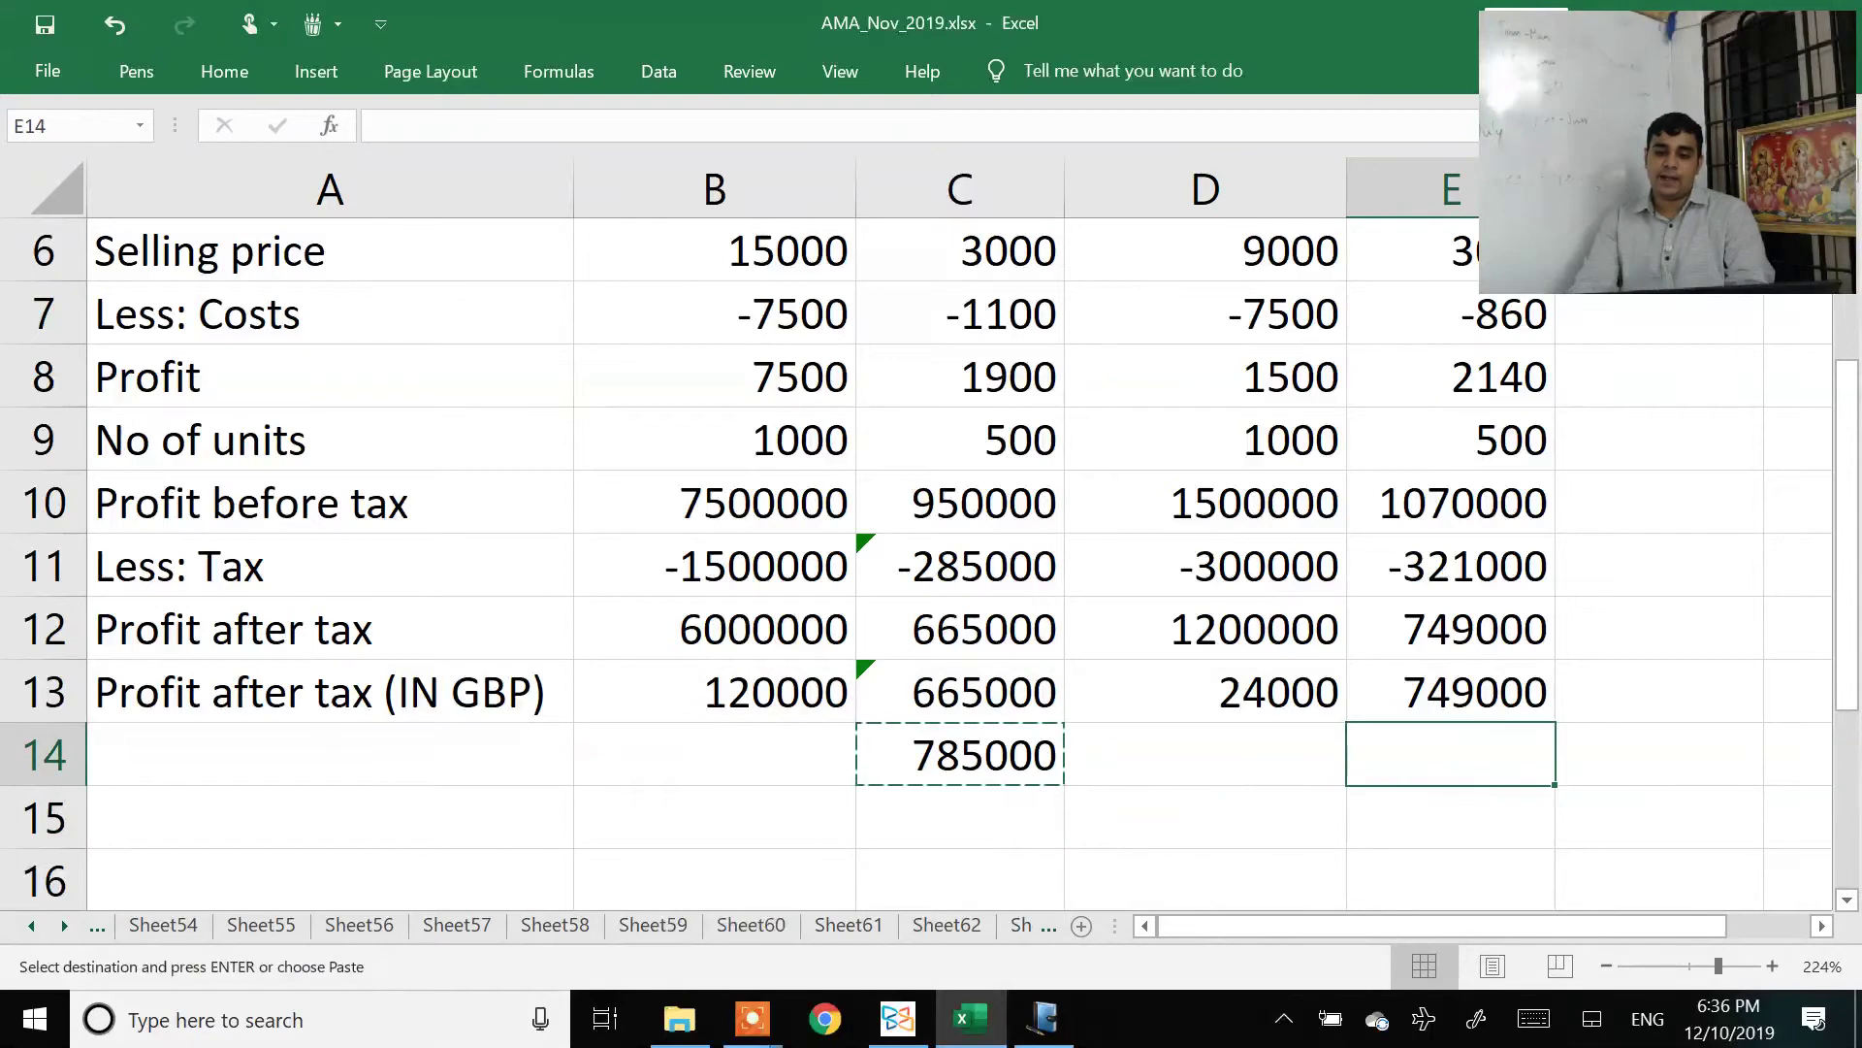
key("Return")
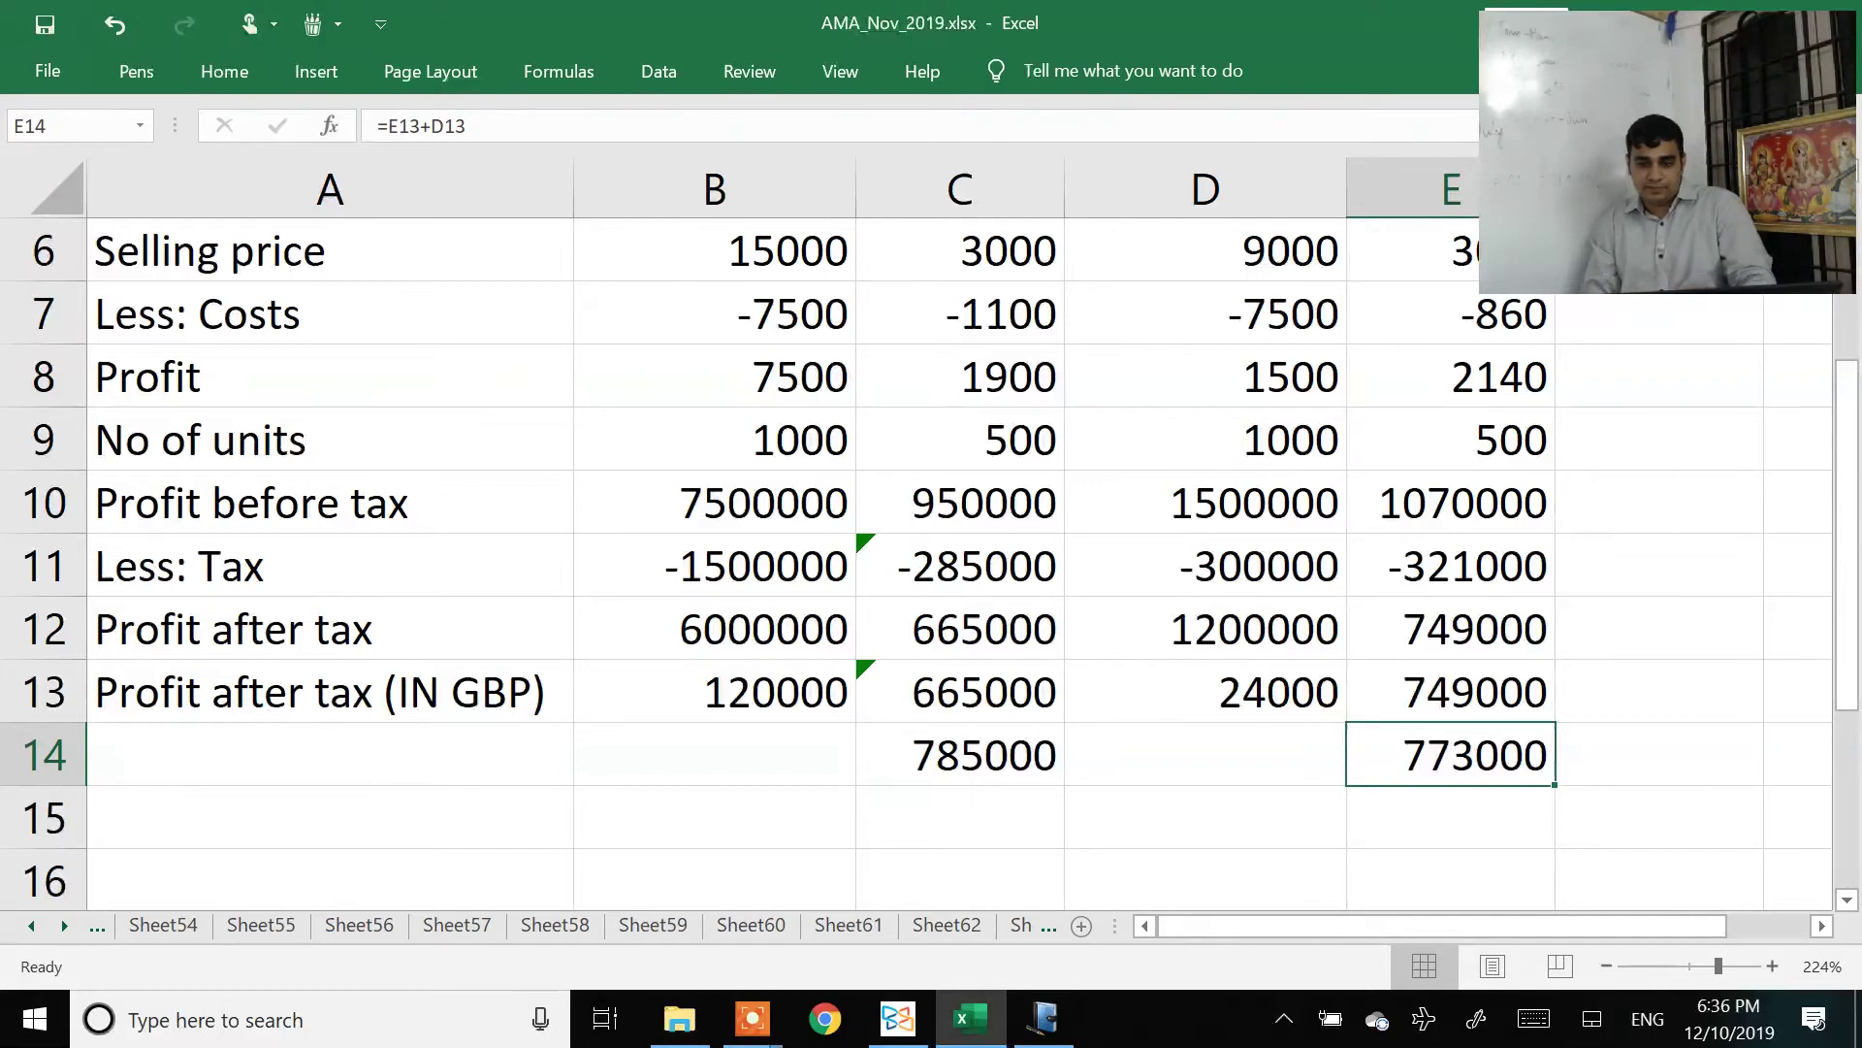
Step: Switch to the PDF reader and look through the questions on Supreme Limited, XY Ltd. and multinational transfer pricing
left_click(330, 754)
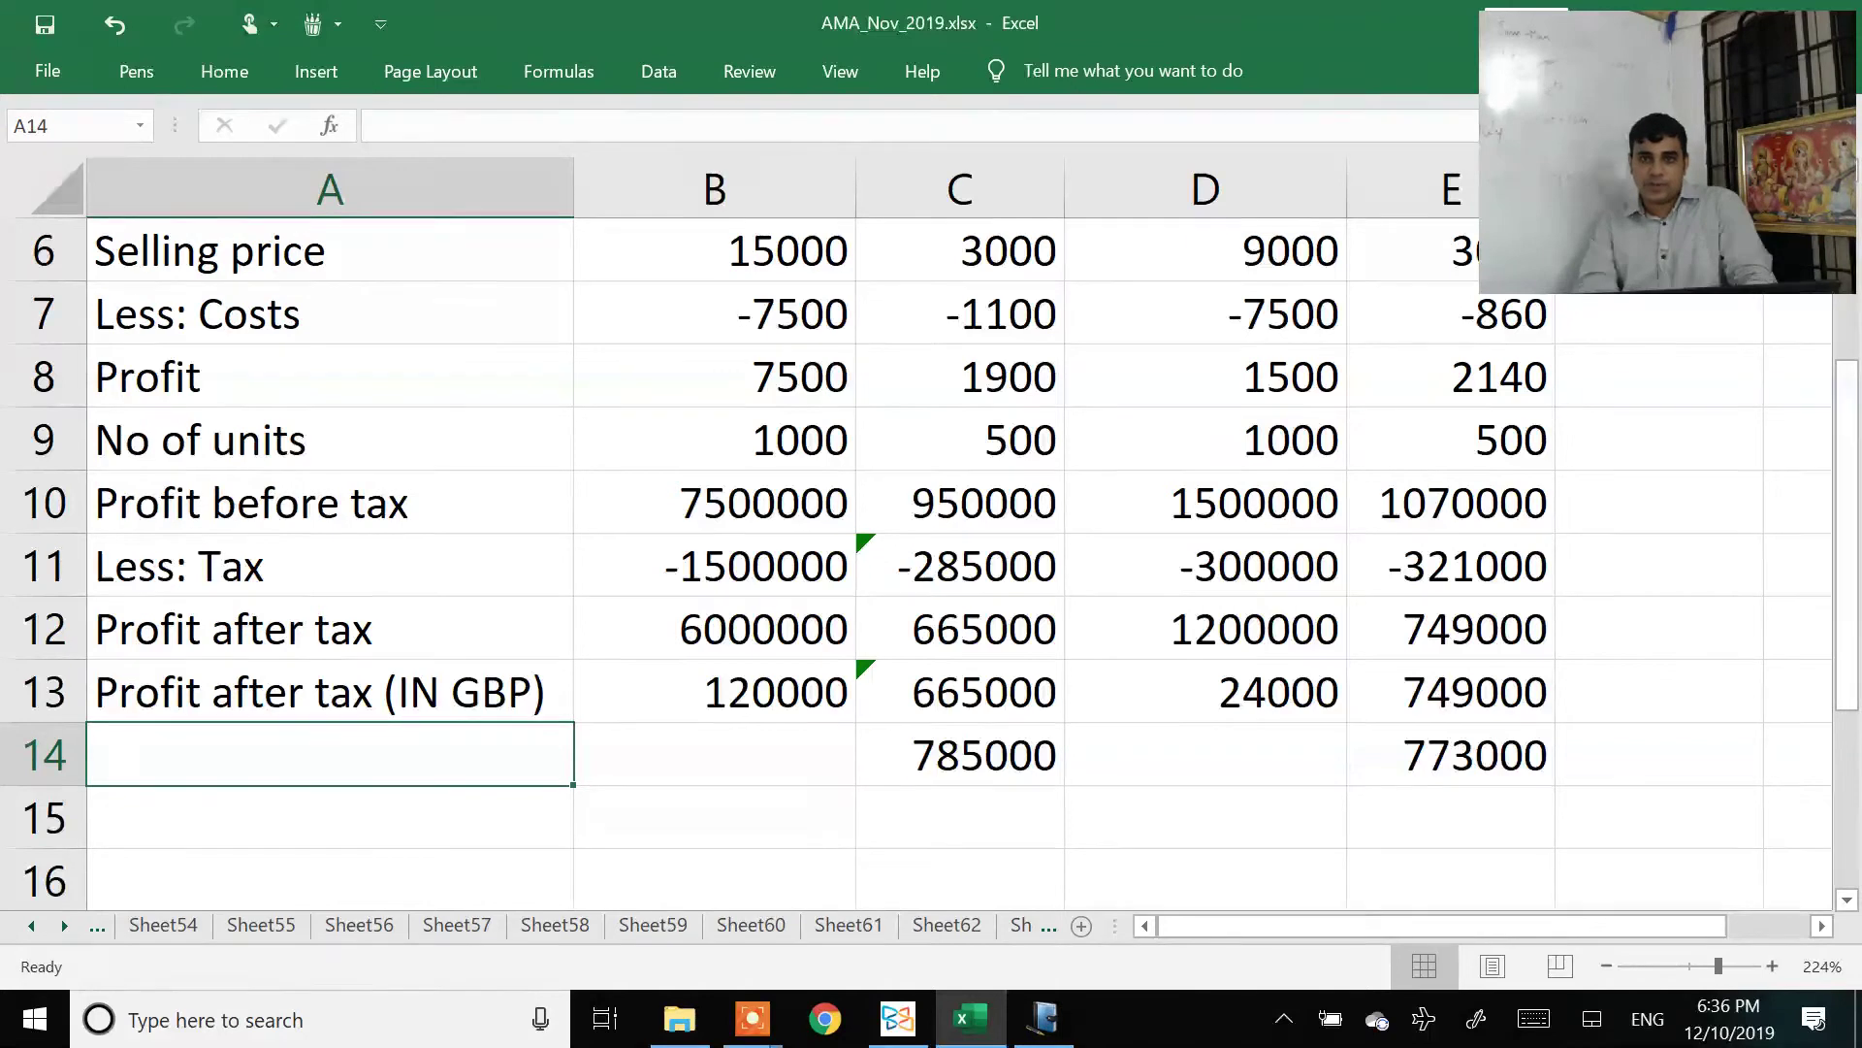
key("alt+Tab")
scroll(932, 514, "up", 3)
scroll(932, 514, "up", 15)
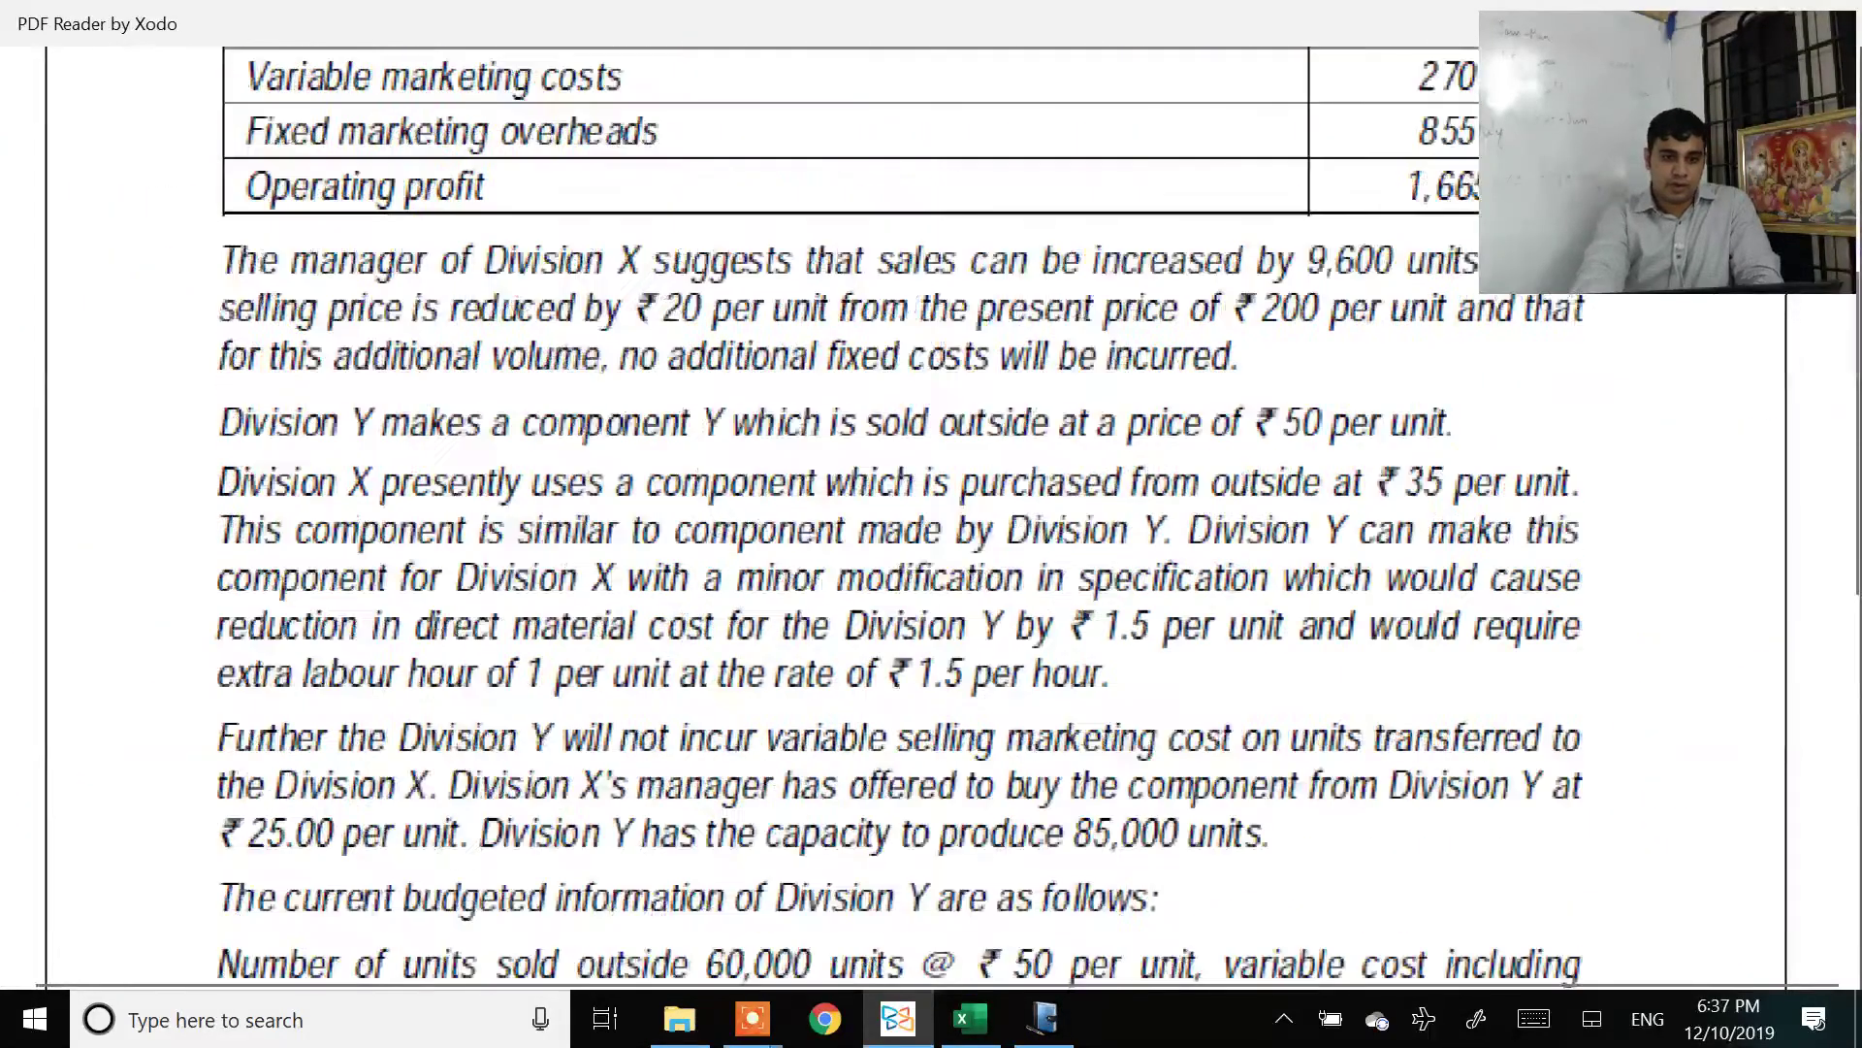
scroll(931, 515, "up", 15)
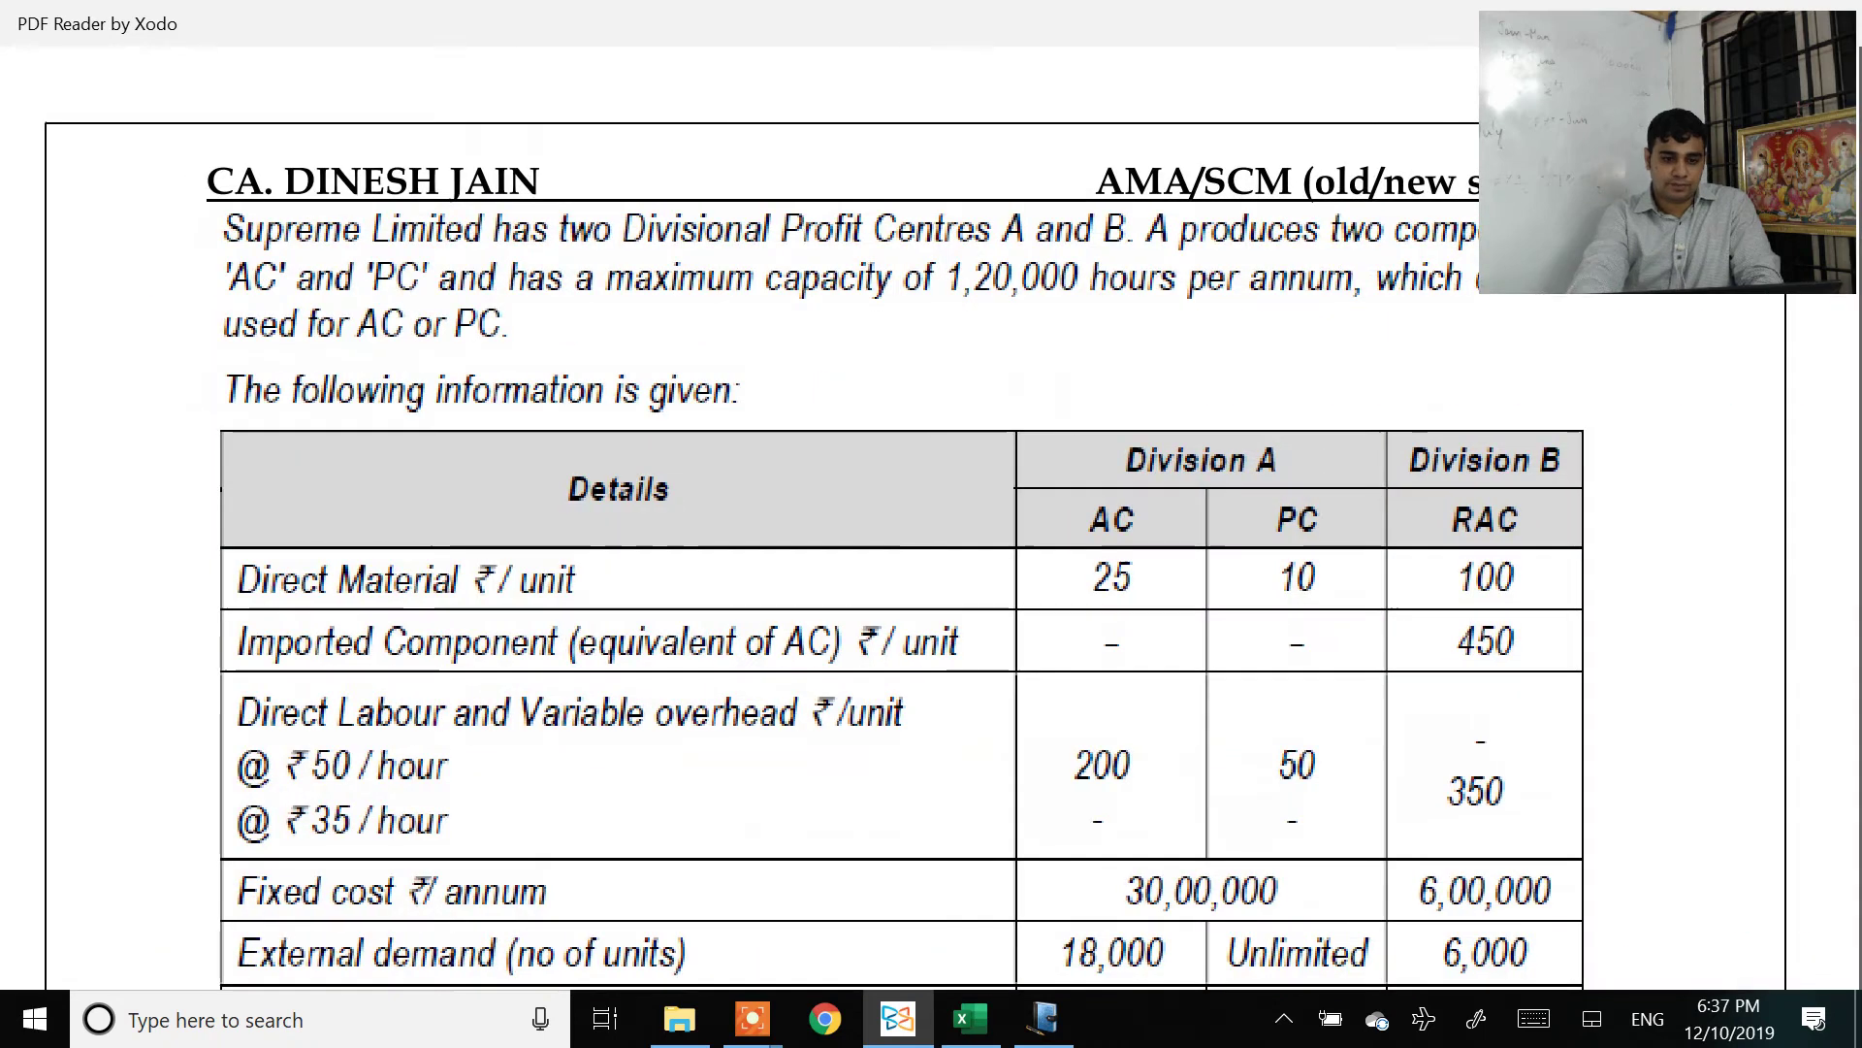
scroll(931, 514, "down", 10)
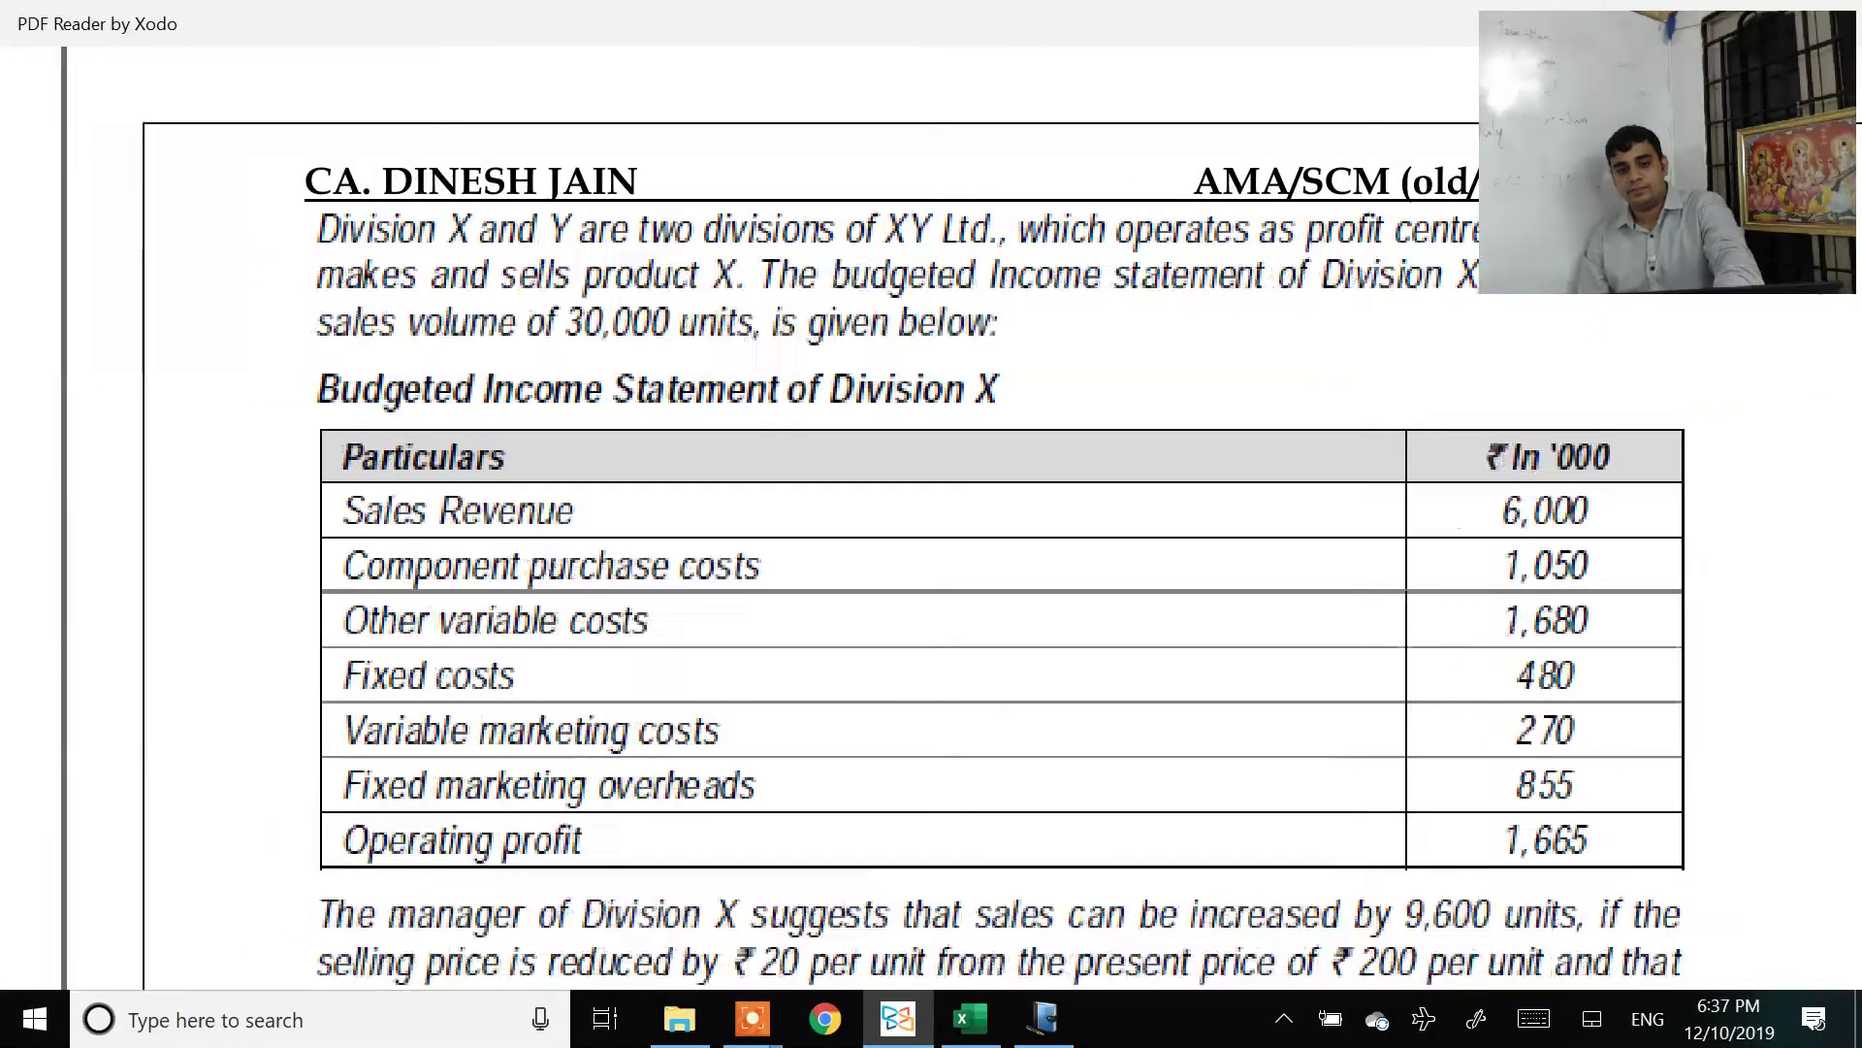
scroll(911, 518, "up", 10)
scroll(912, 518, "up", 5)
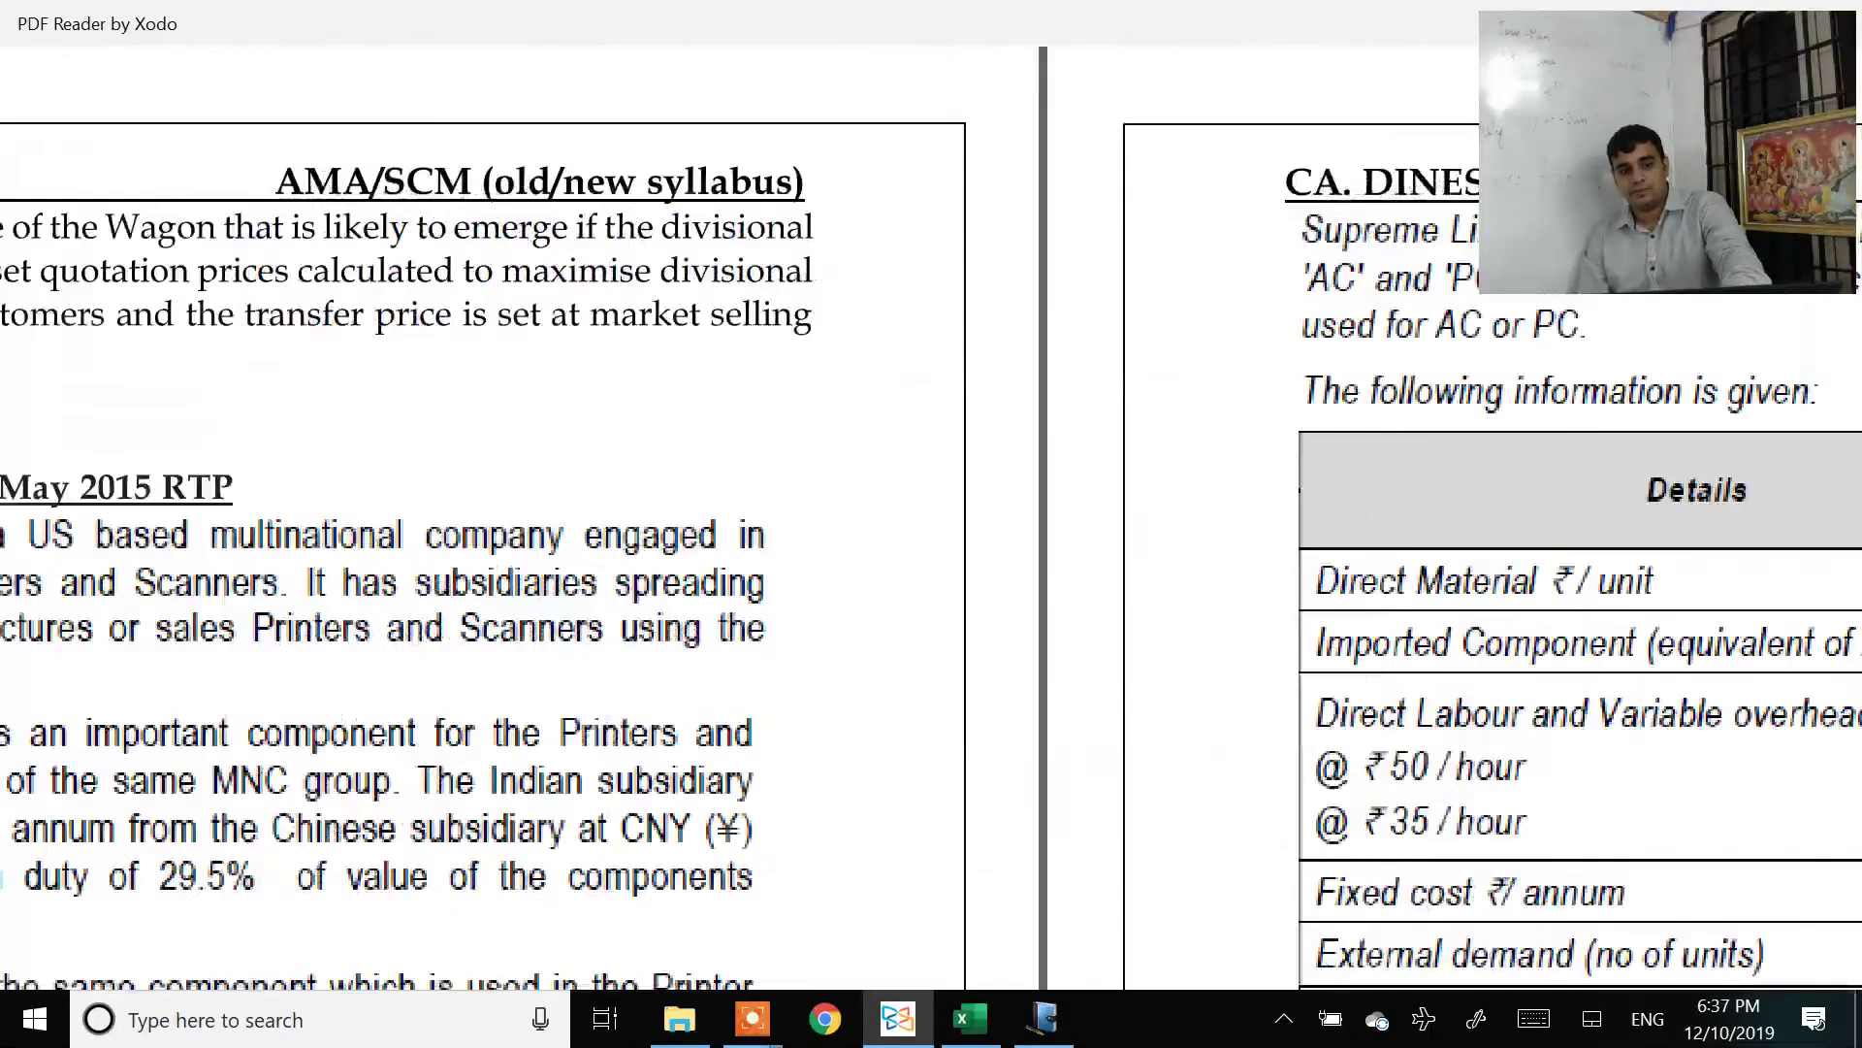
scroll(911, 518, "up", 5)
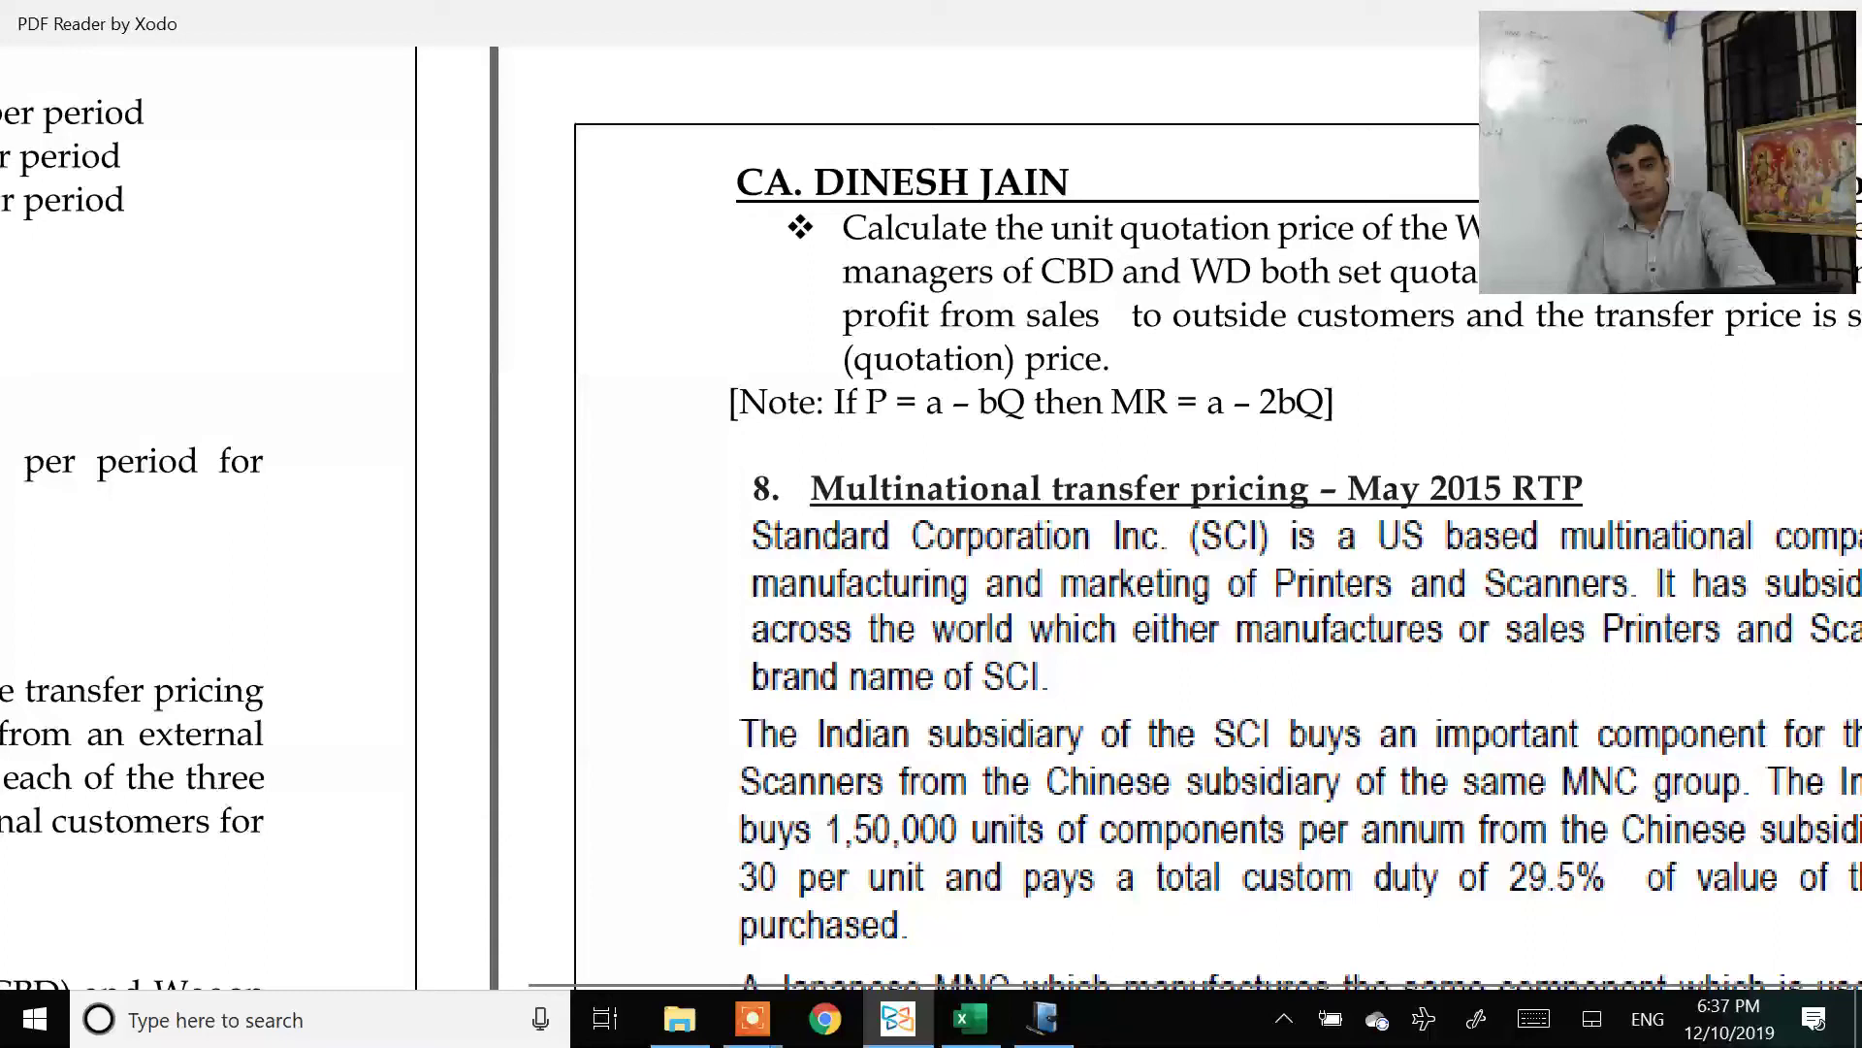
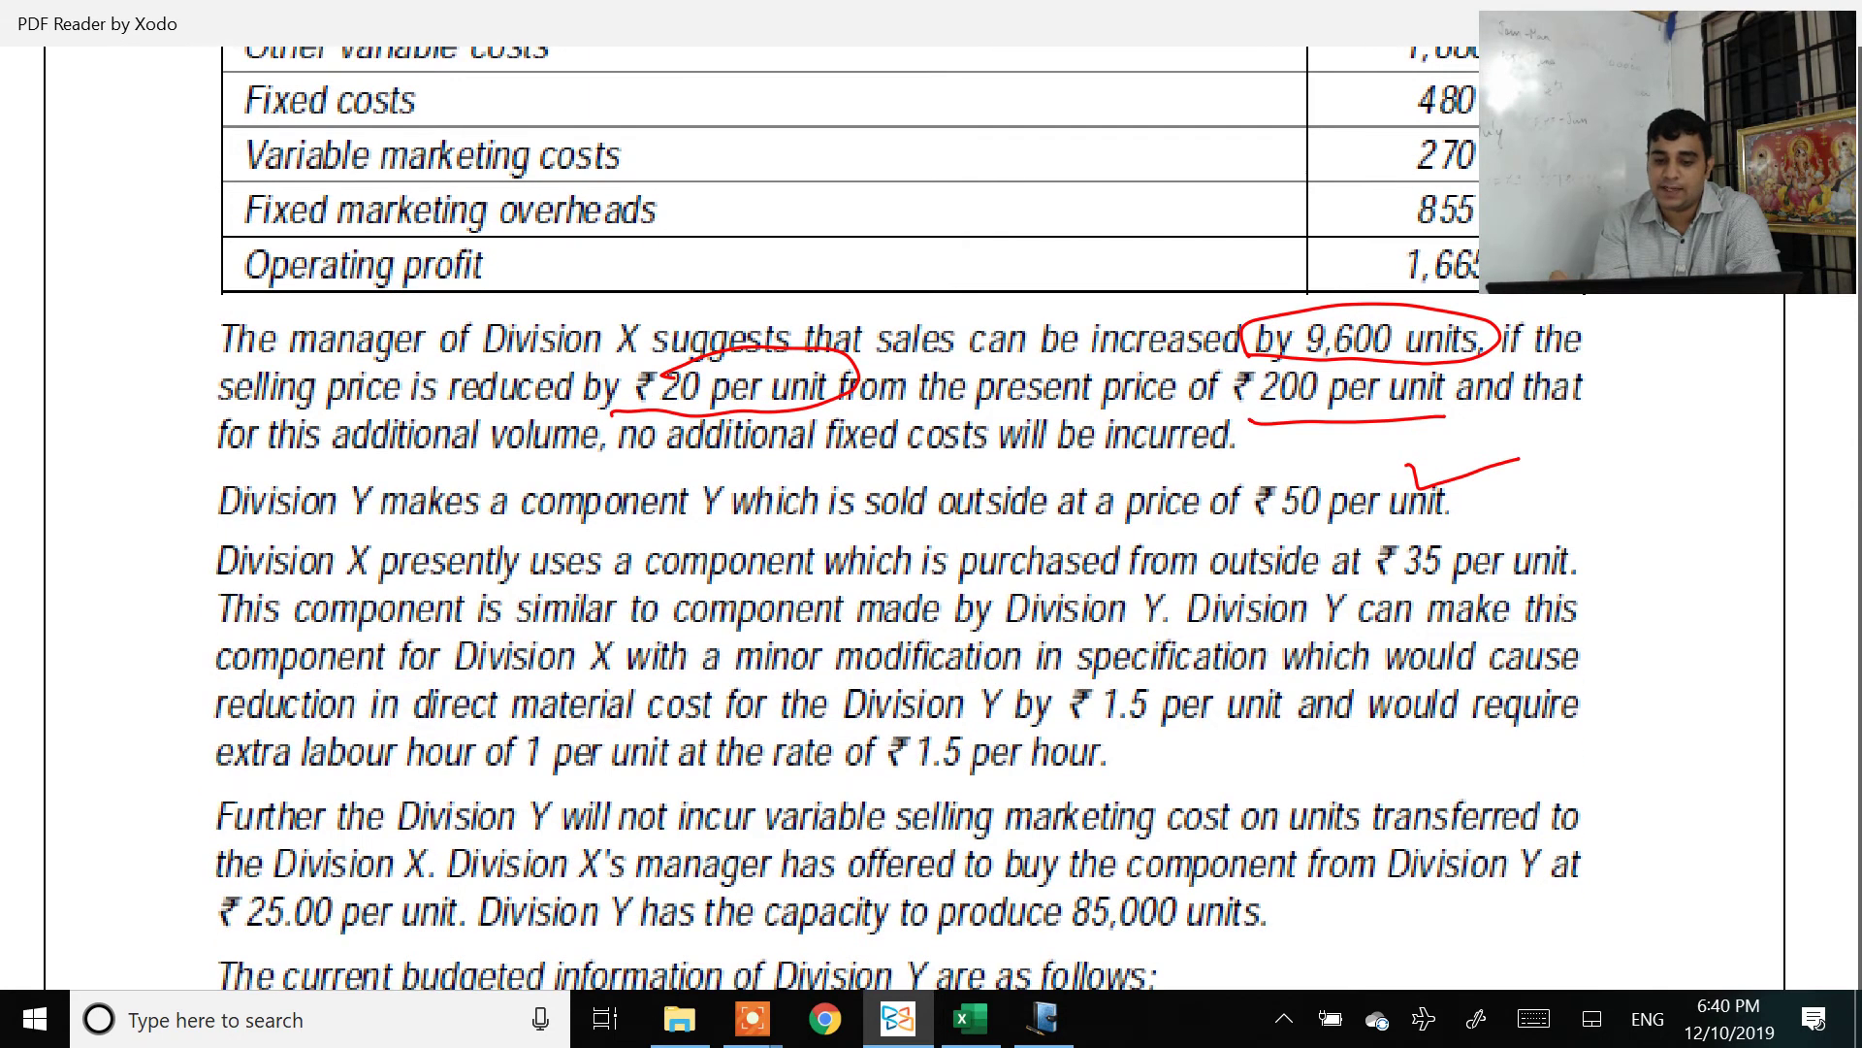
Step: Circle the ₹ 35 per unit outside purchase price in red and read through the XY Ltd. question's data and advice required
mouse_move(1381, 551)
left_mouse_down()
mouse_move(1504, 585)
mouse_move(1562, 533)
mouse_move(1393, 546)
left_mouse_up()
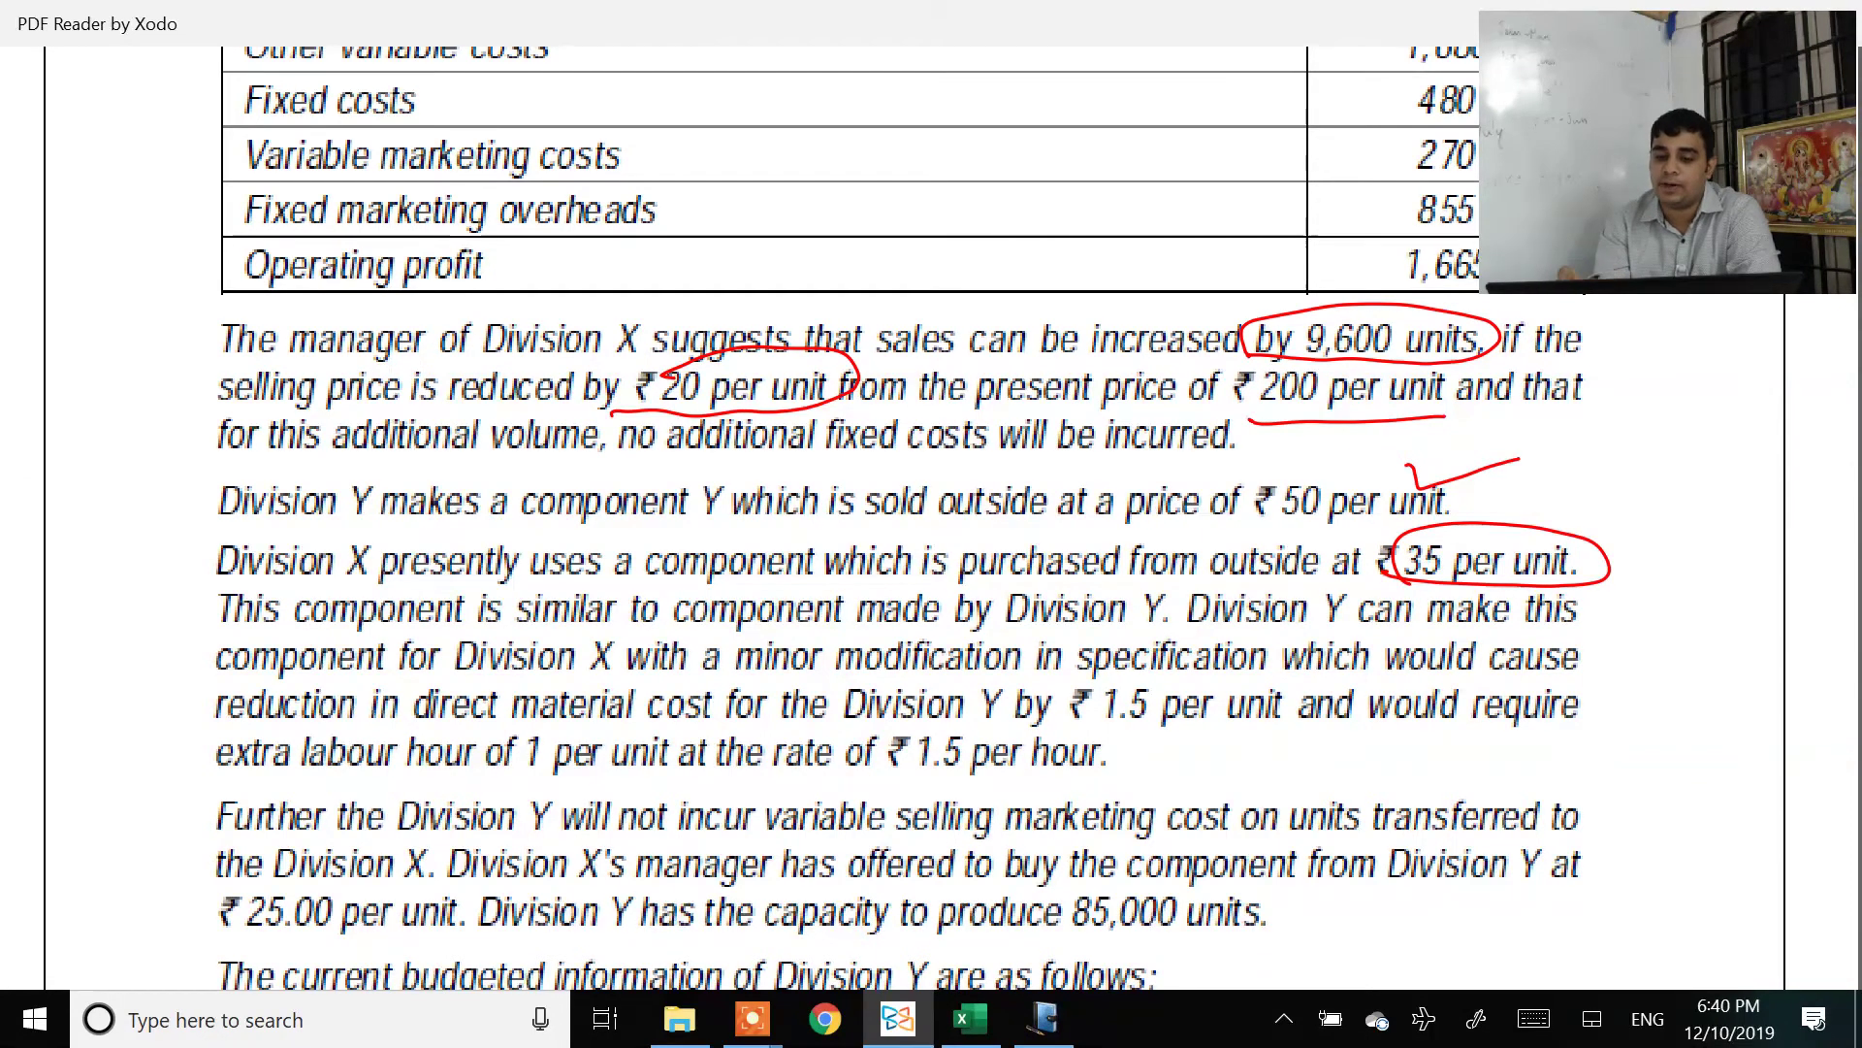
scroll(911, 514, "down", 3)
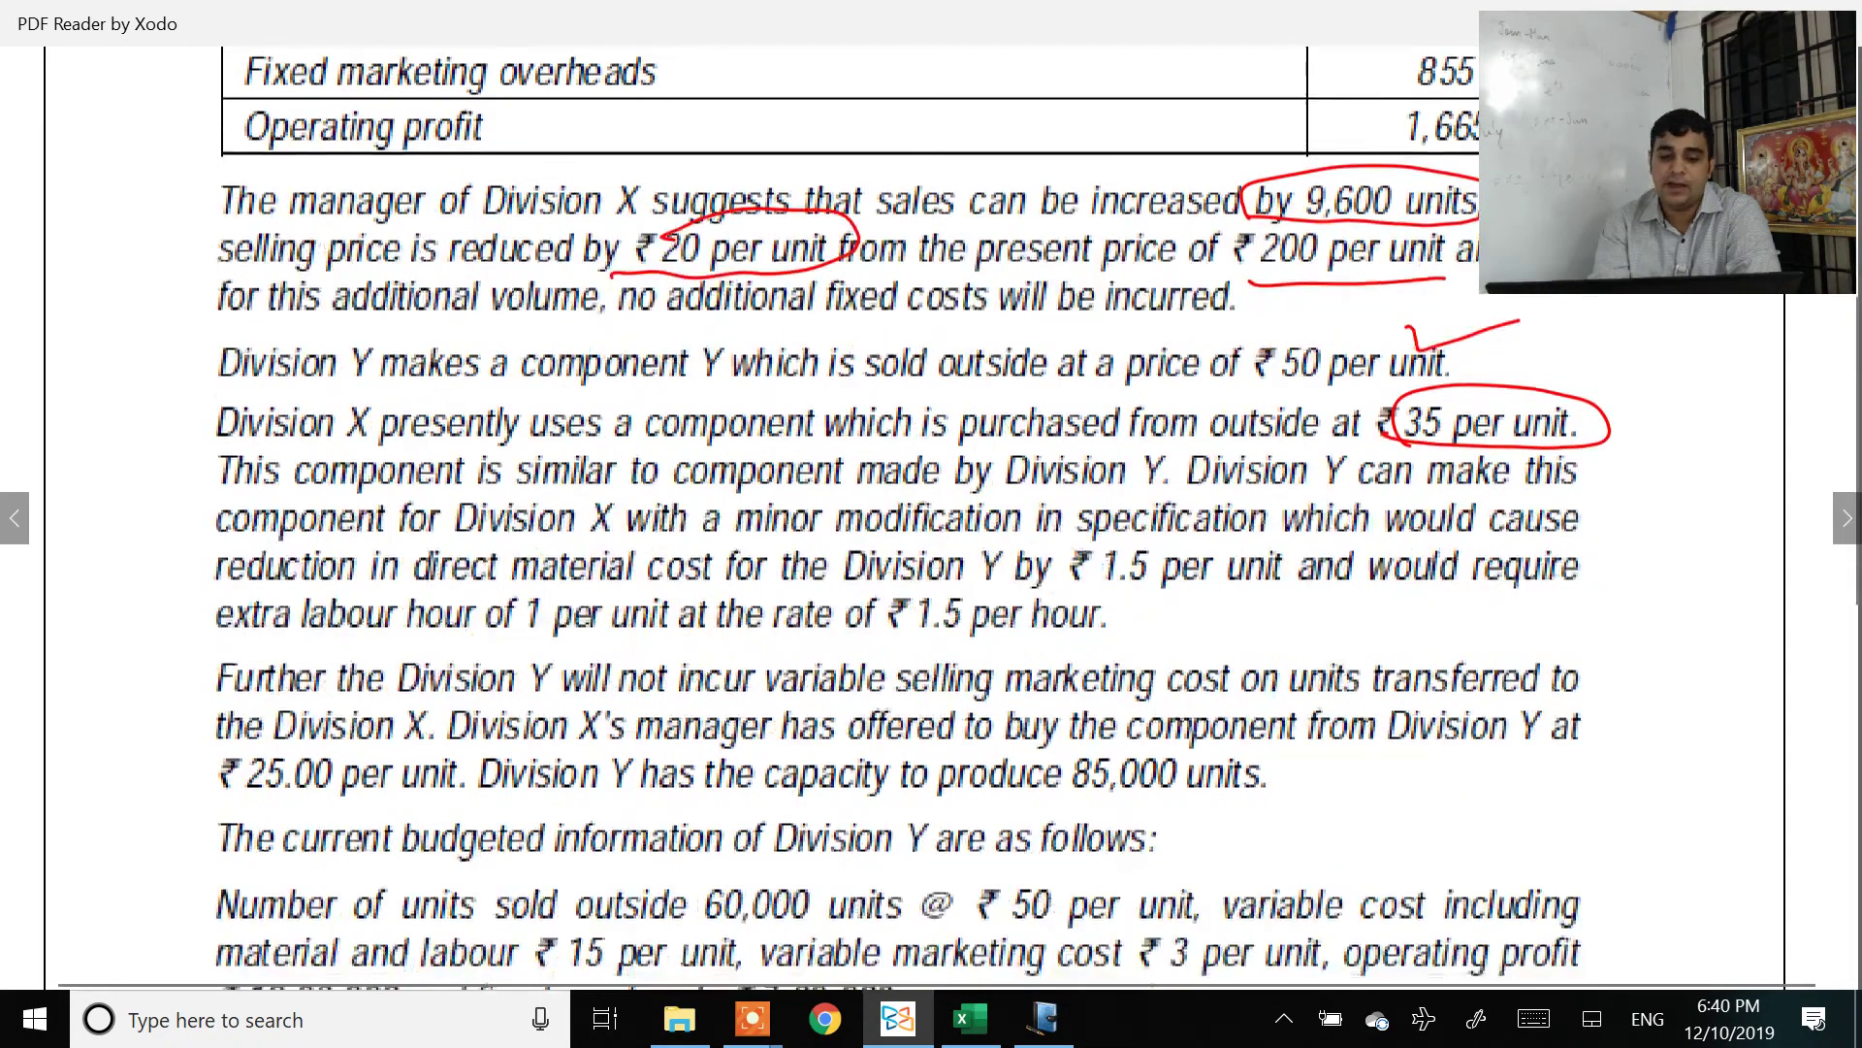
scroll(911, 514, "down", 3)
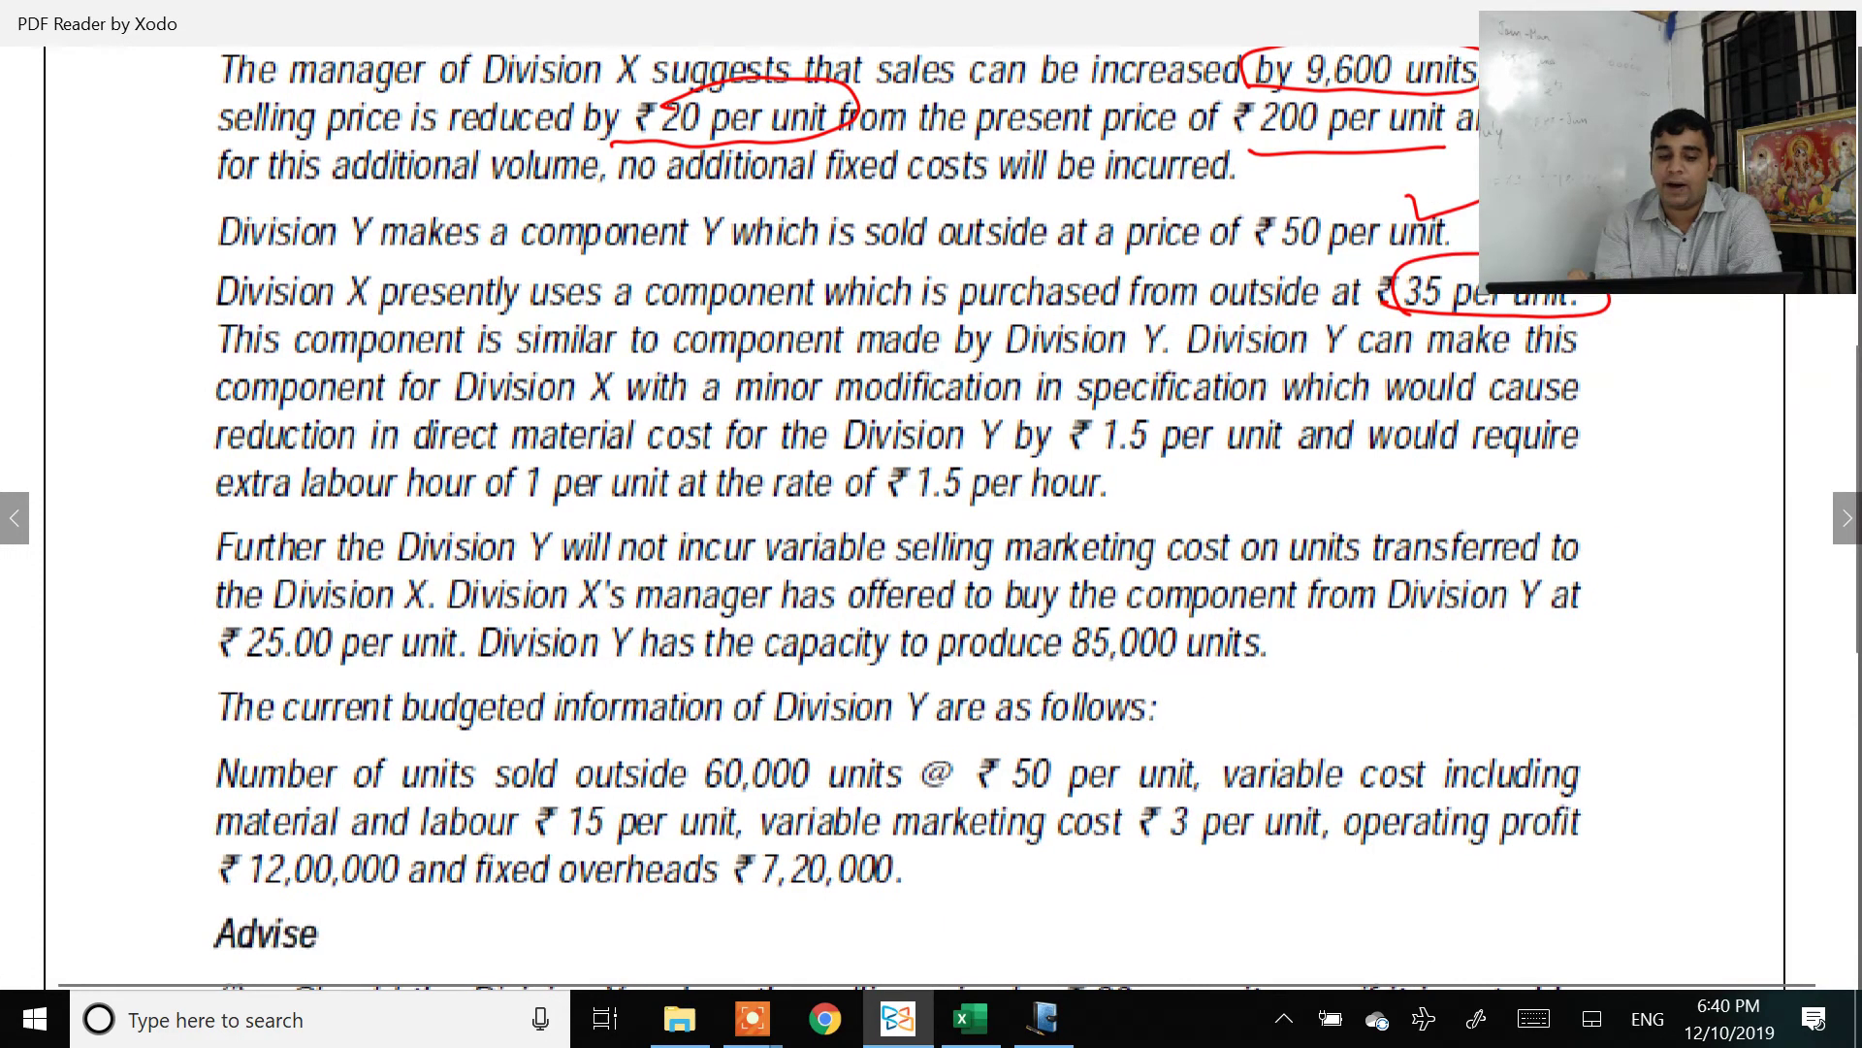
scroll(932, 514, "left", 2)
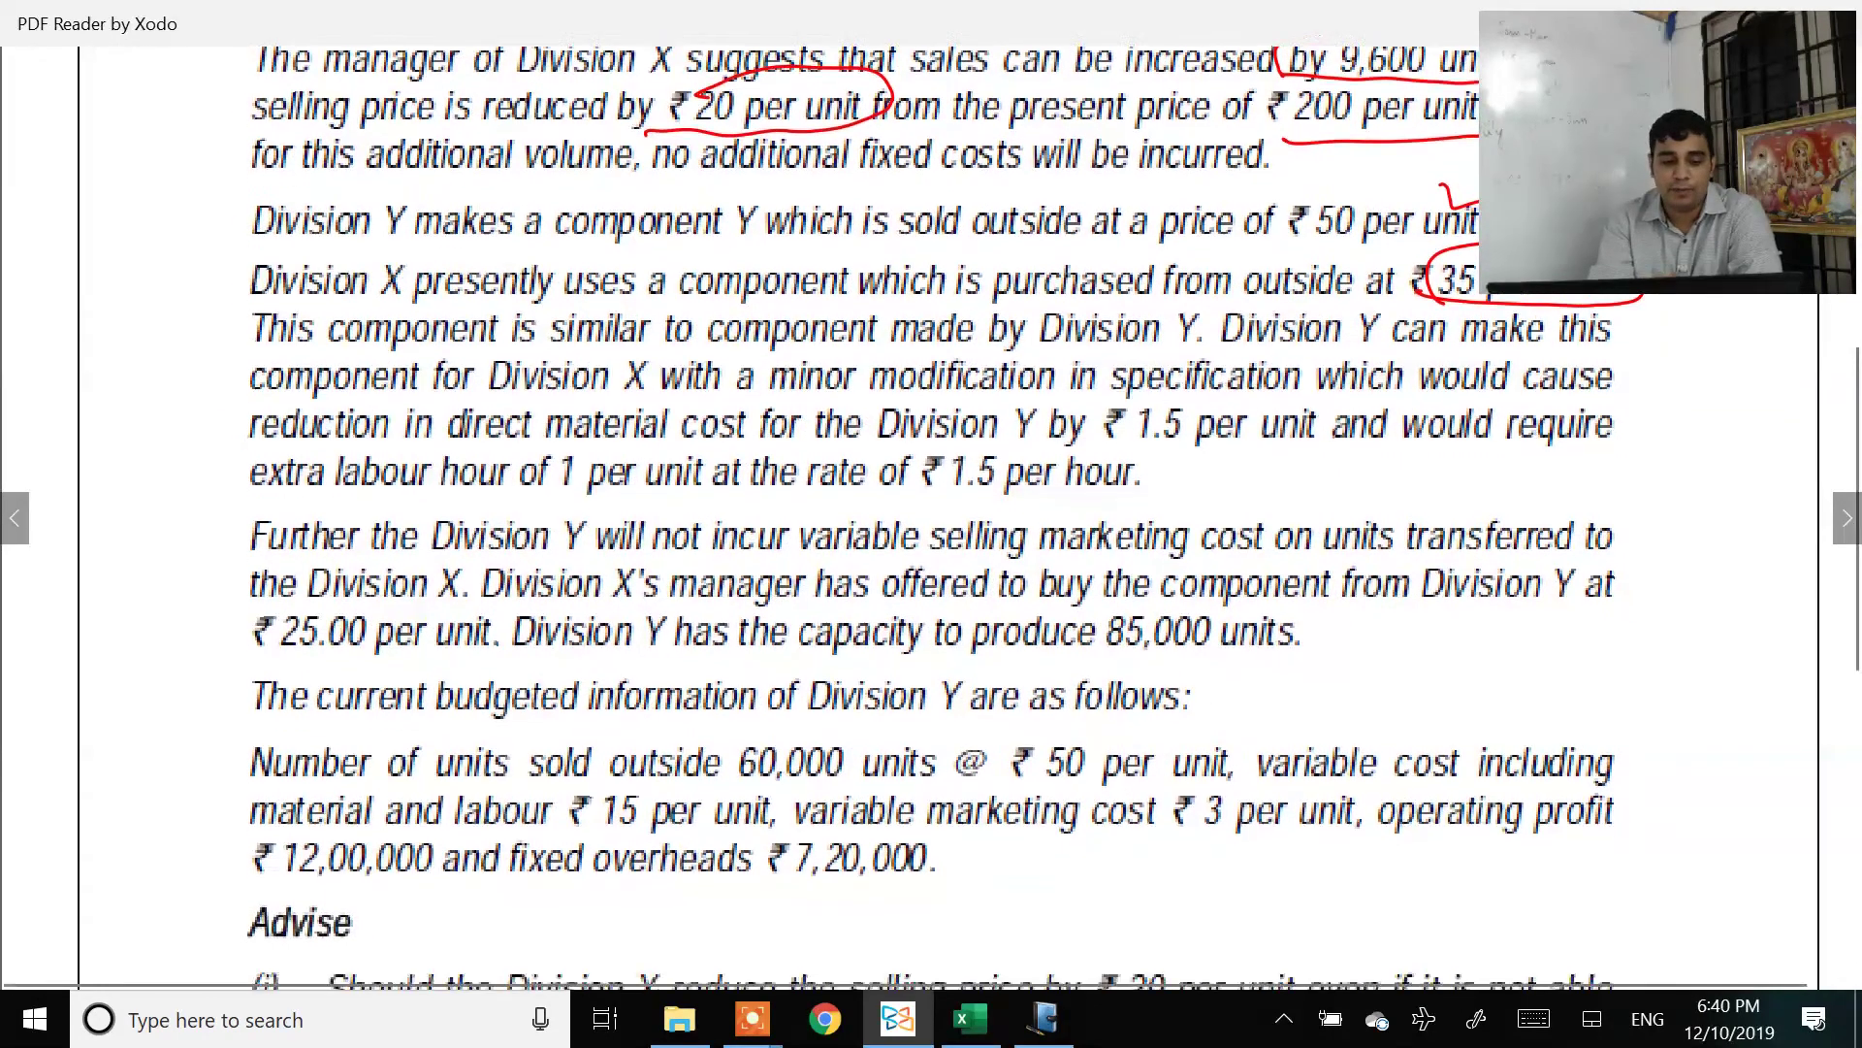
scroll(932, 514, "up", 1)
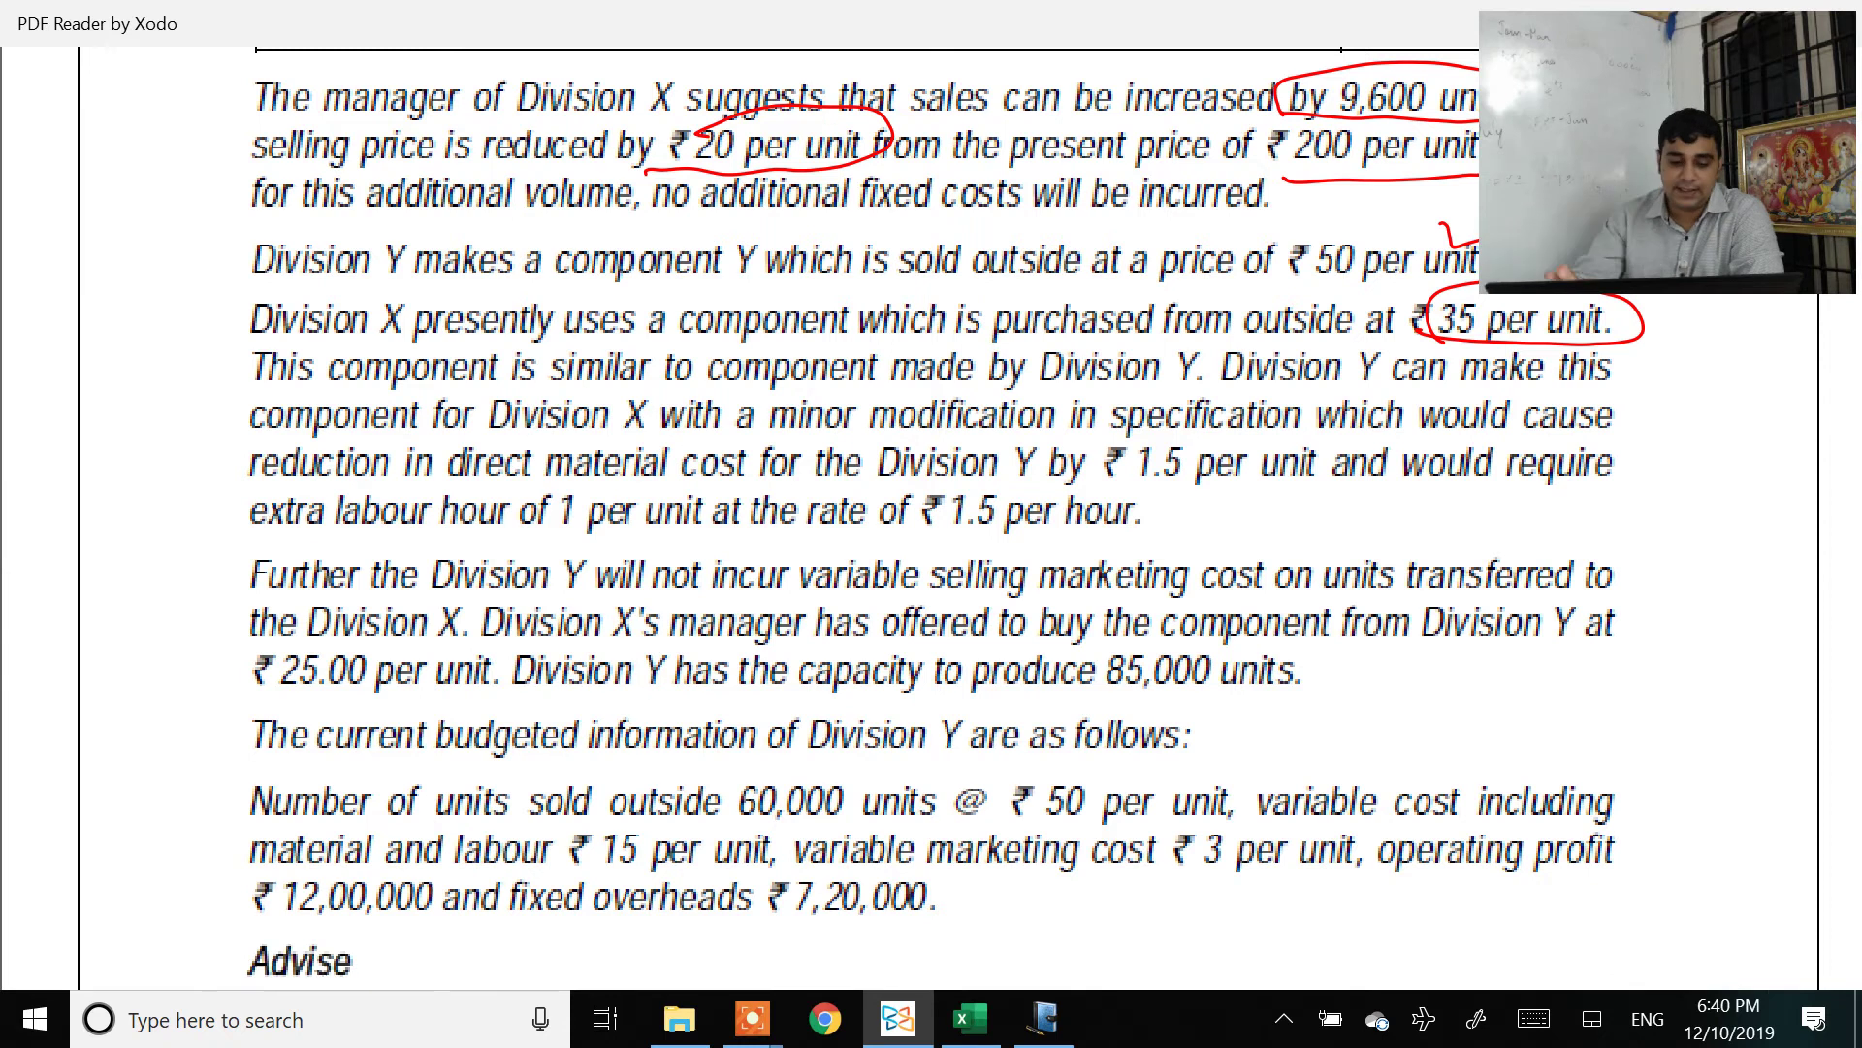
scroll(931, 514, "down", 4)
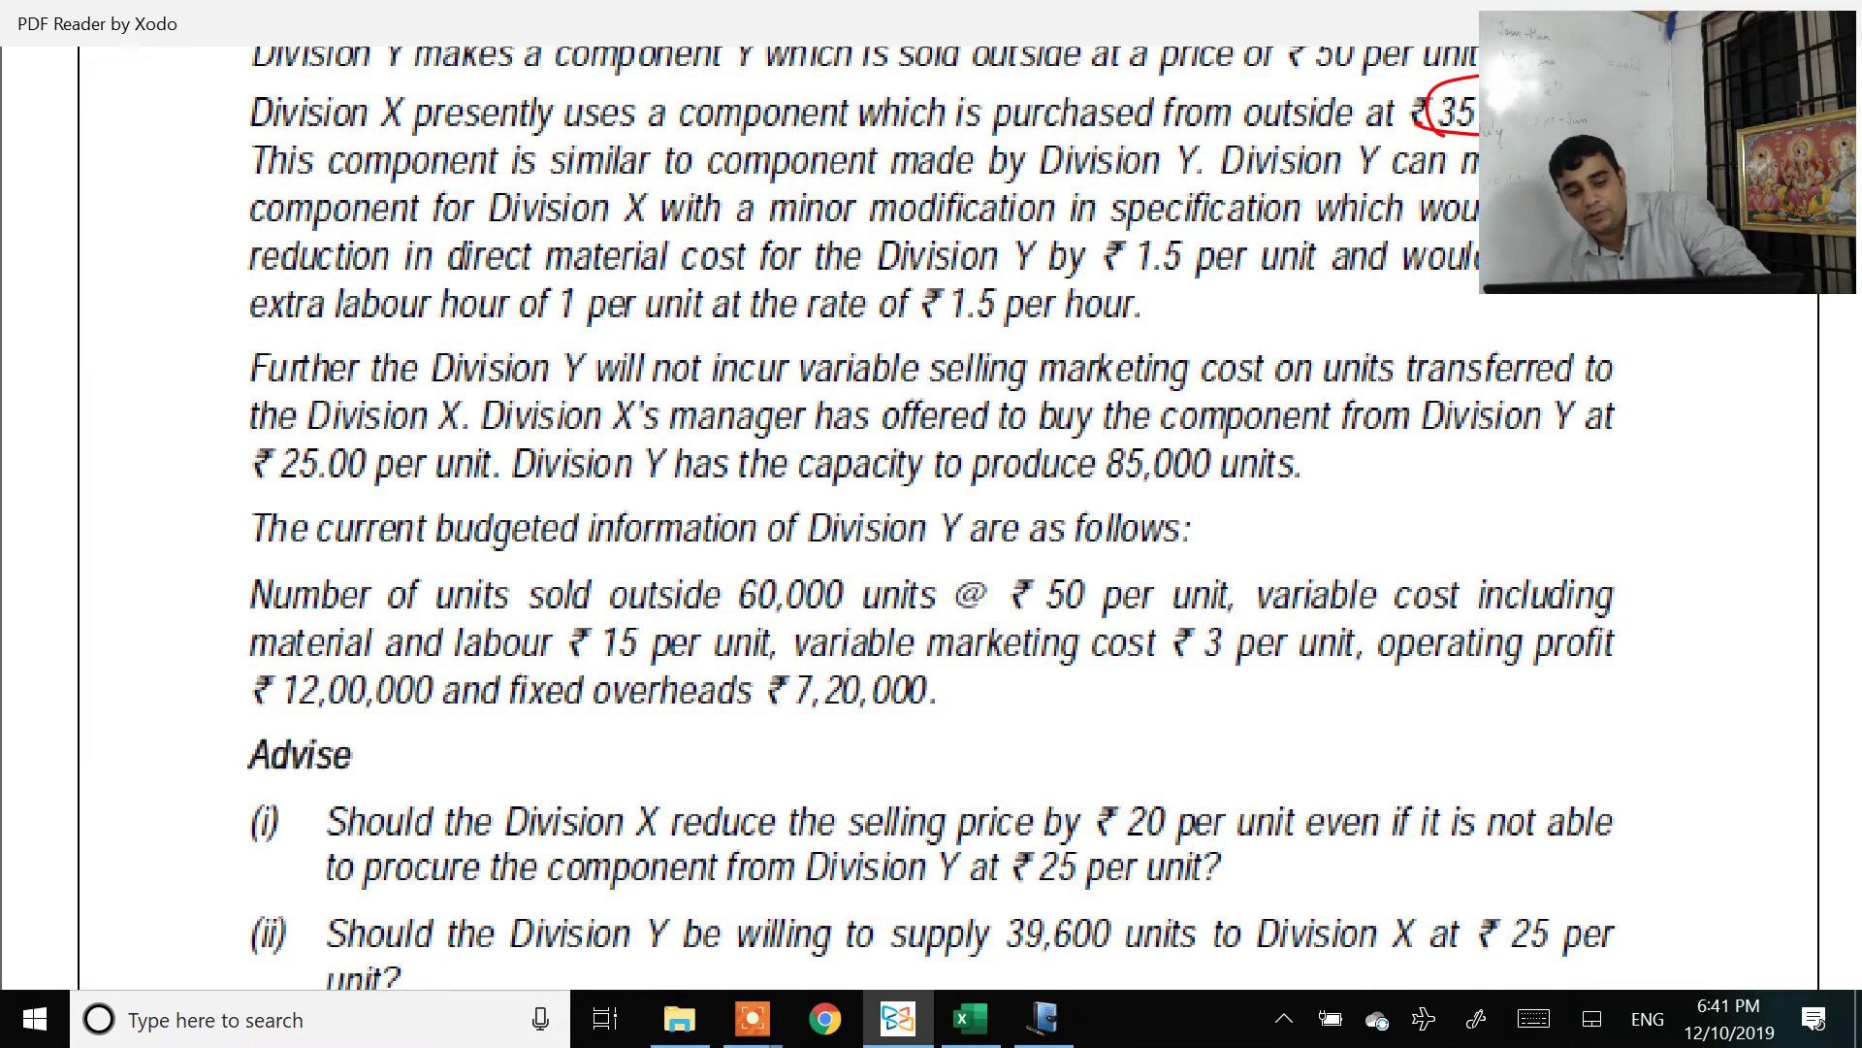
scroll(931, 518, "down", 1)
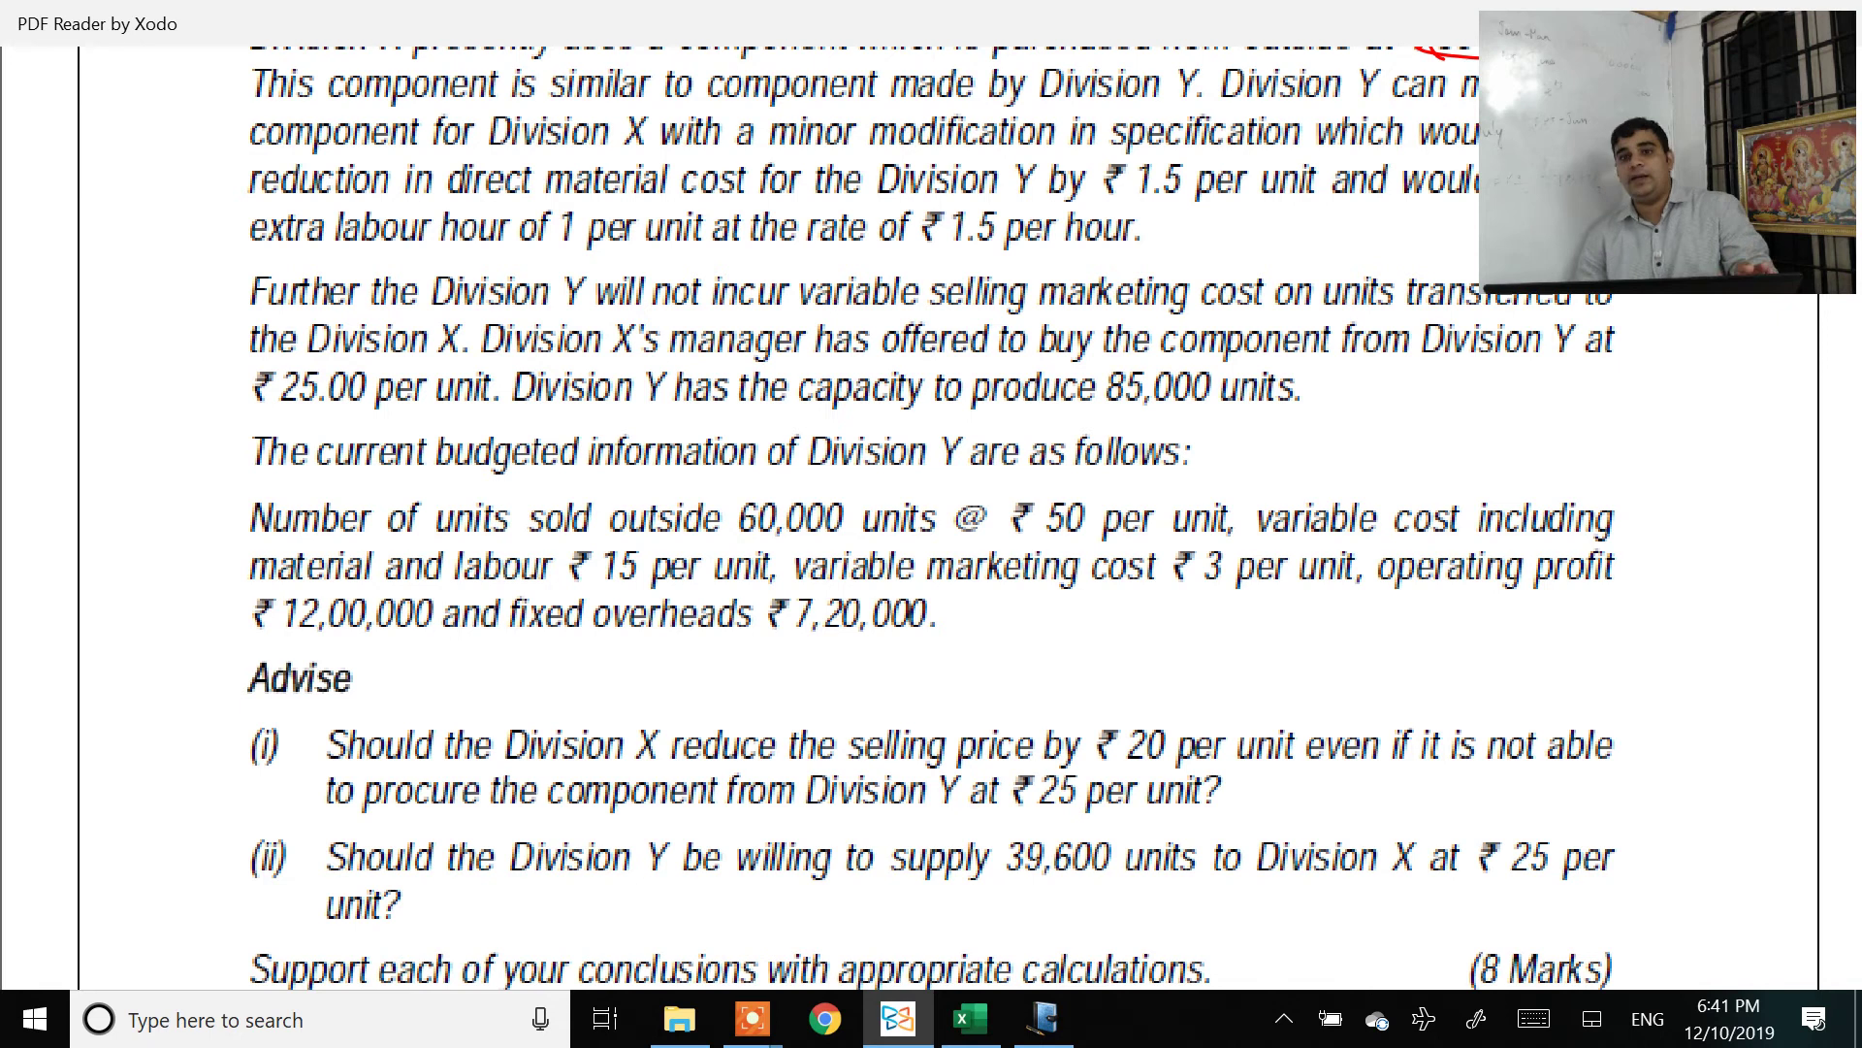
scroll(932, 518, "up", 12)
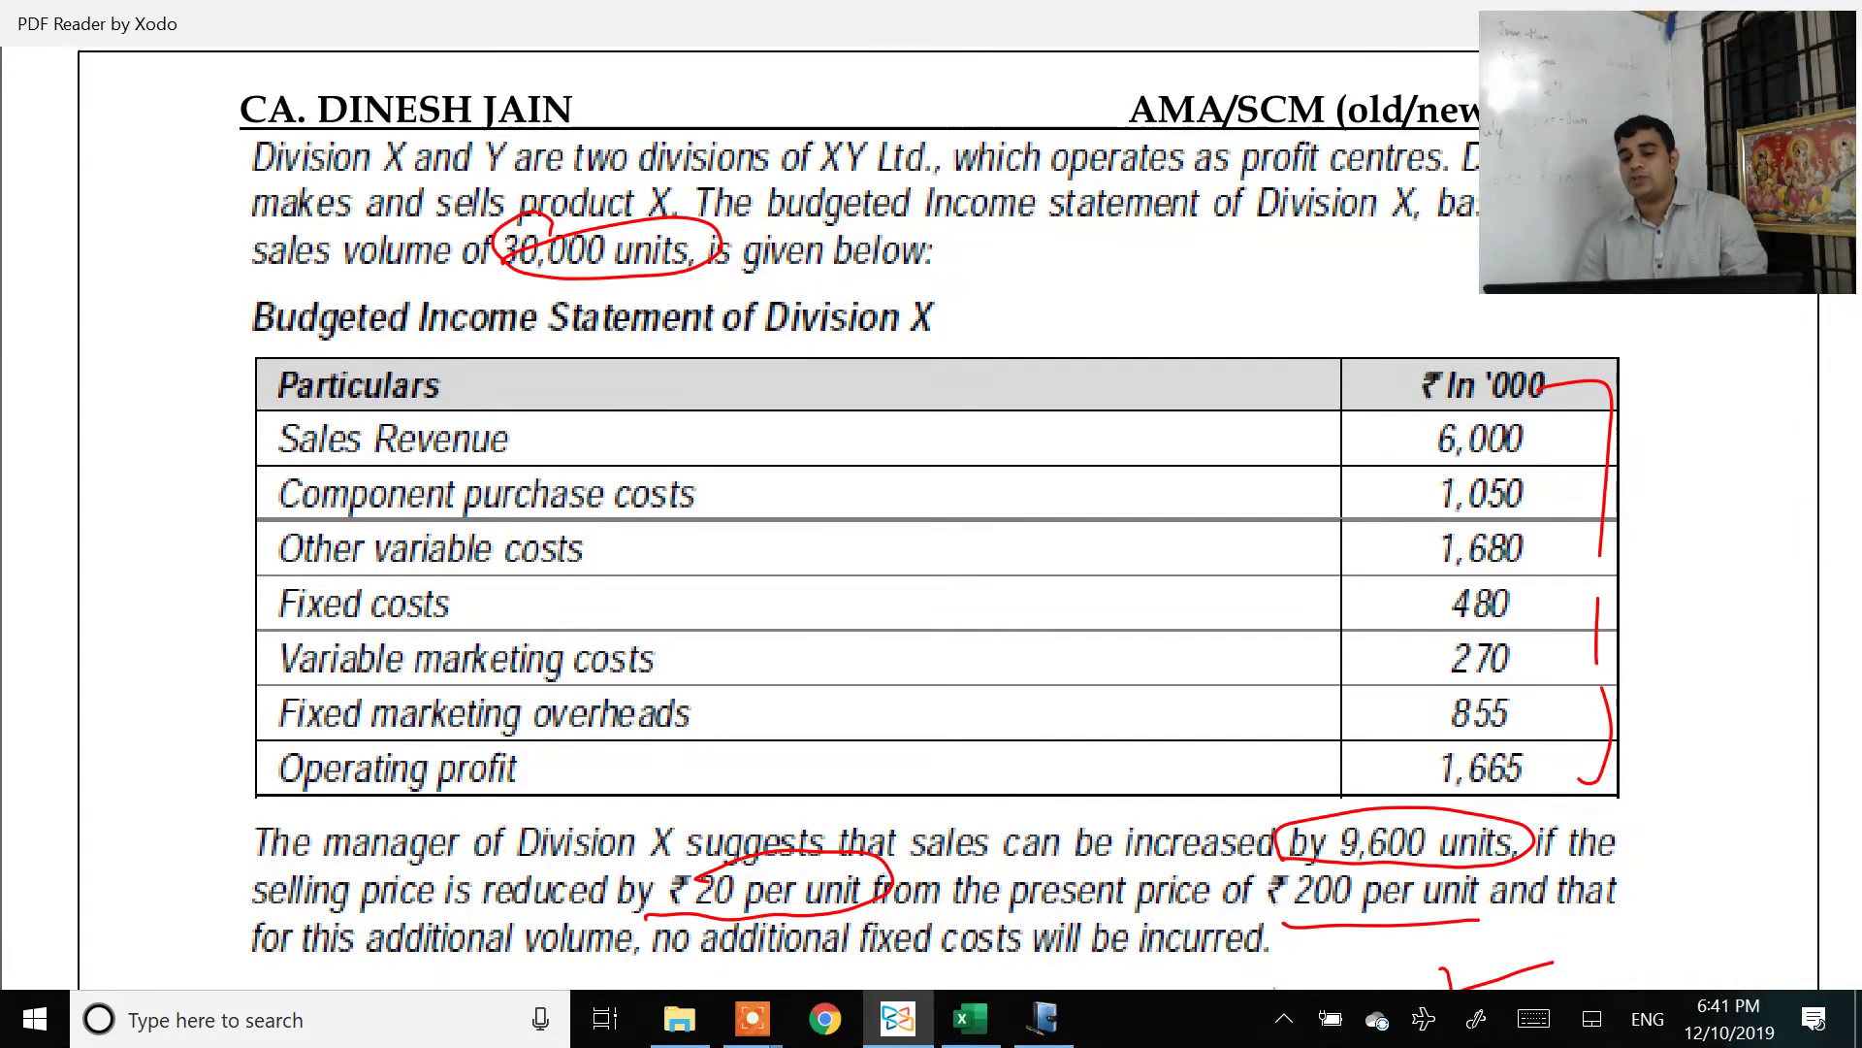
scroll(947, 519, "down", 2)
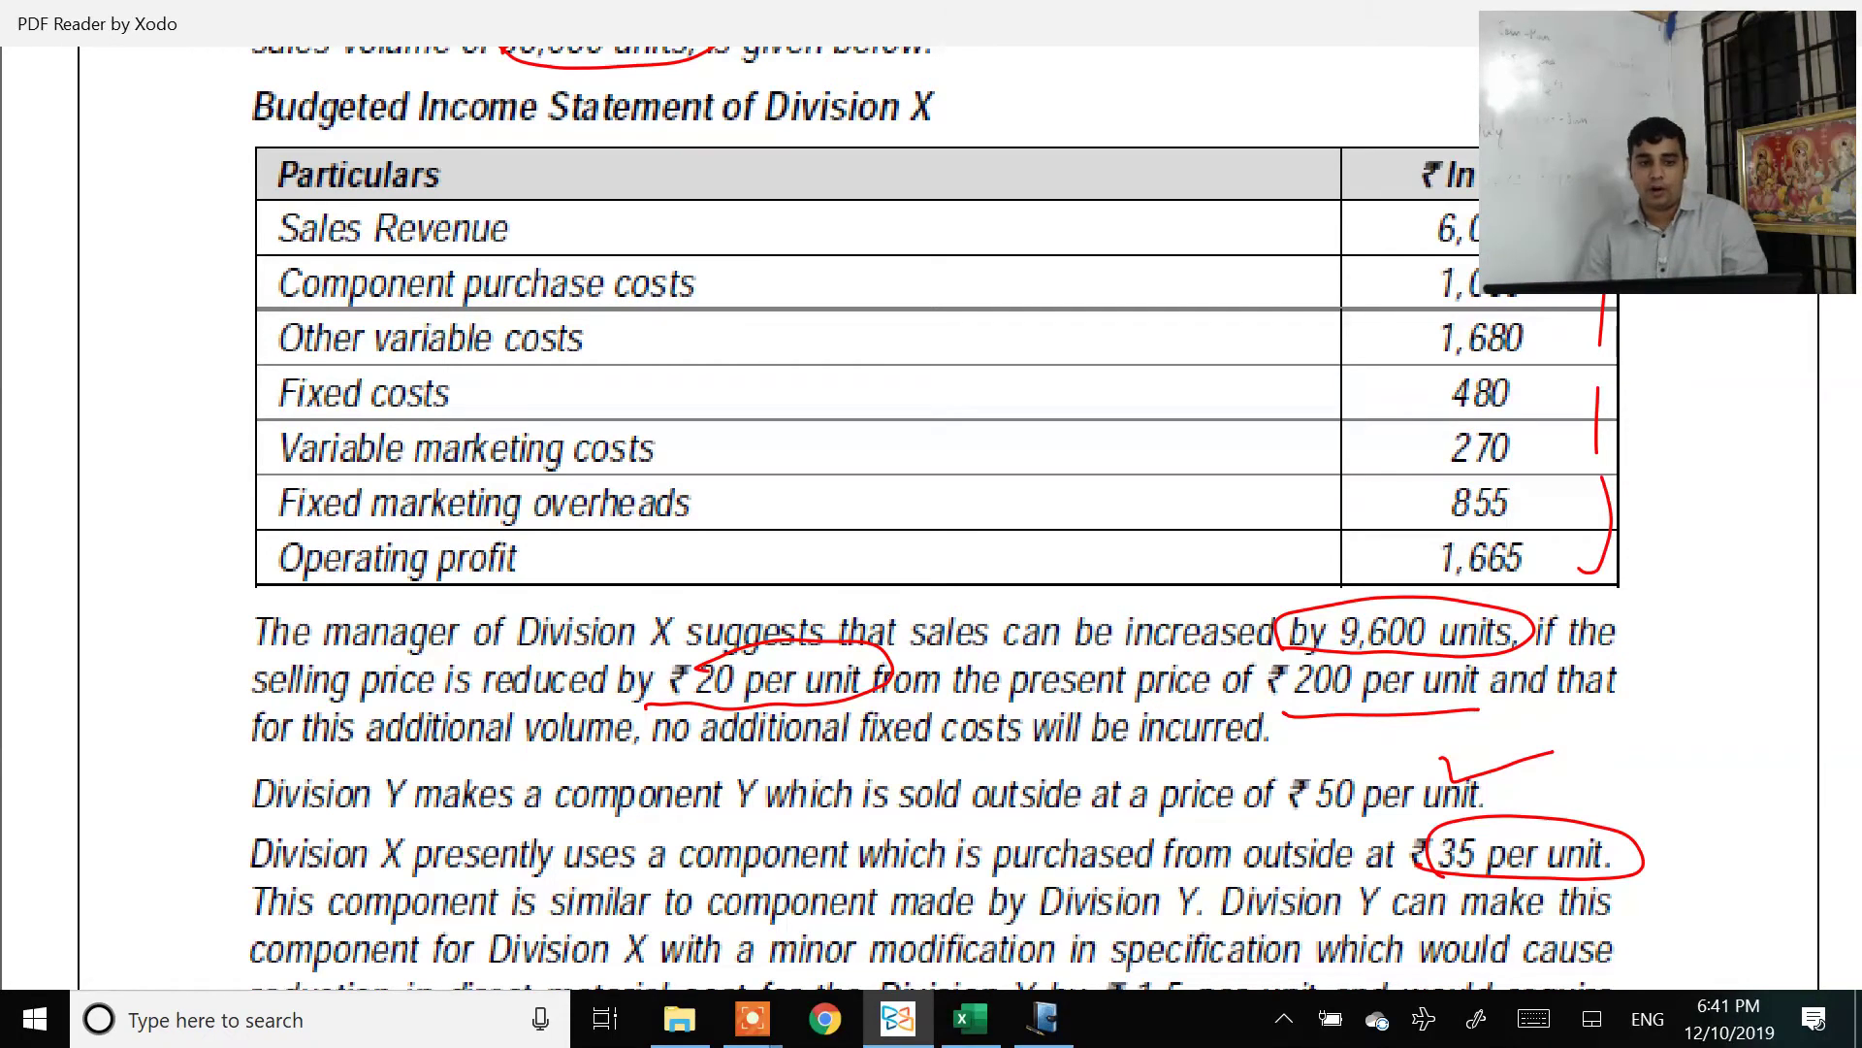
scroll(931, 514, "up", 2)
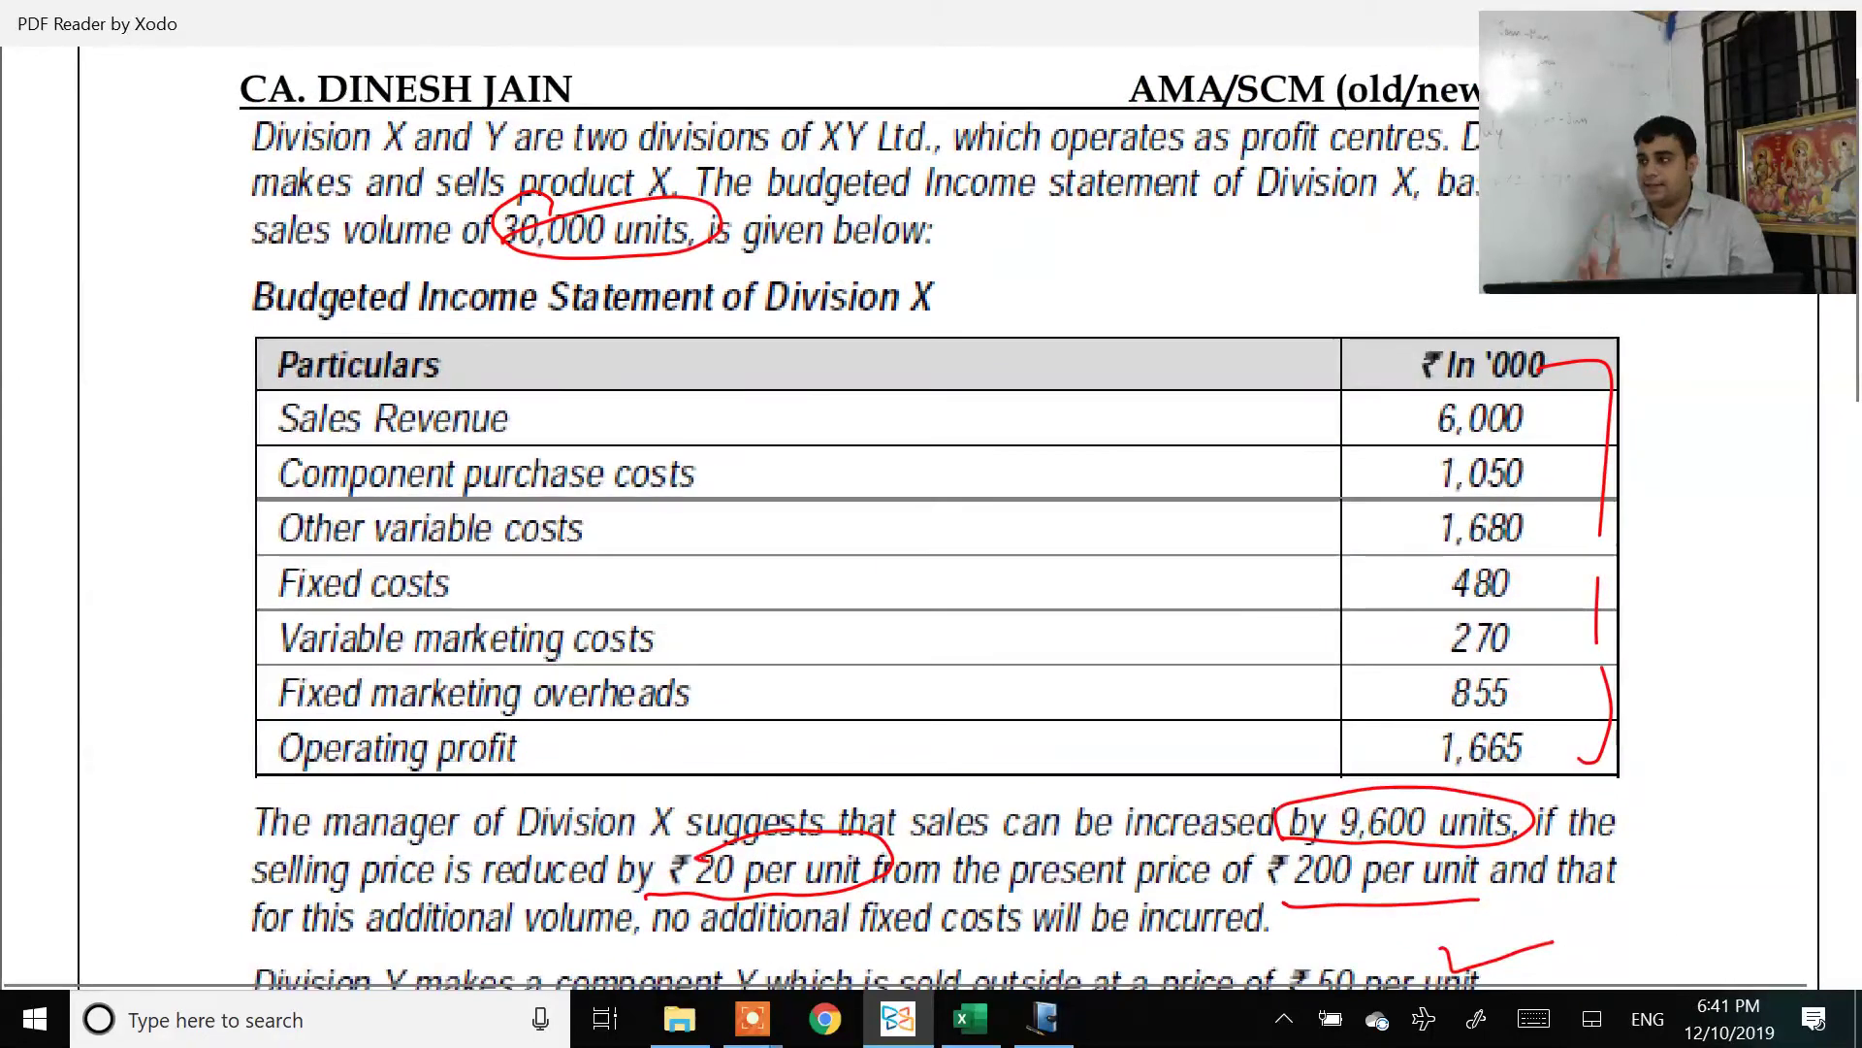
Step: Switch to Excel, insert a new worksheet and enter the title "WN 1: Profit statement of 39,600 units" in A1
key("alt+Tab")
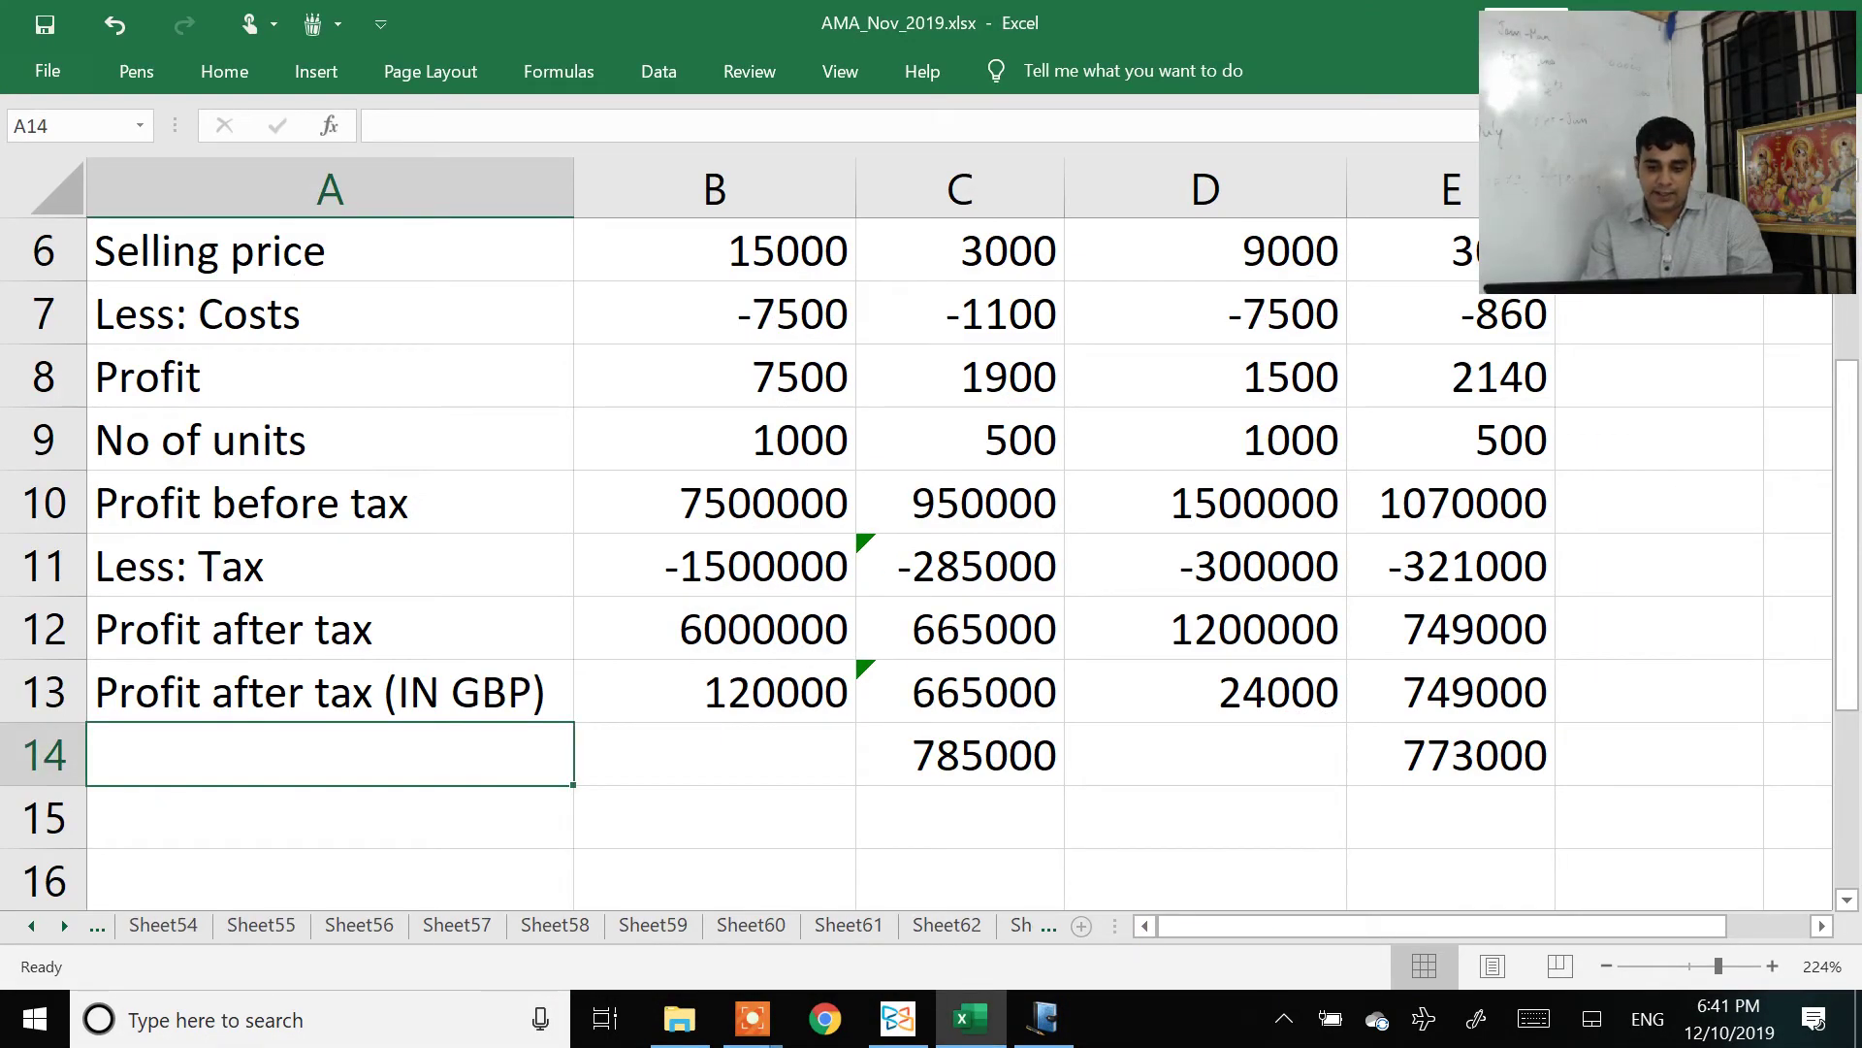
key("shift+F11")
left_click_drag(1689, 966, 1710, 967)
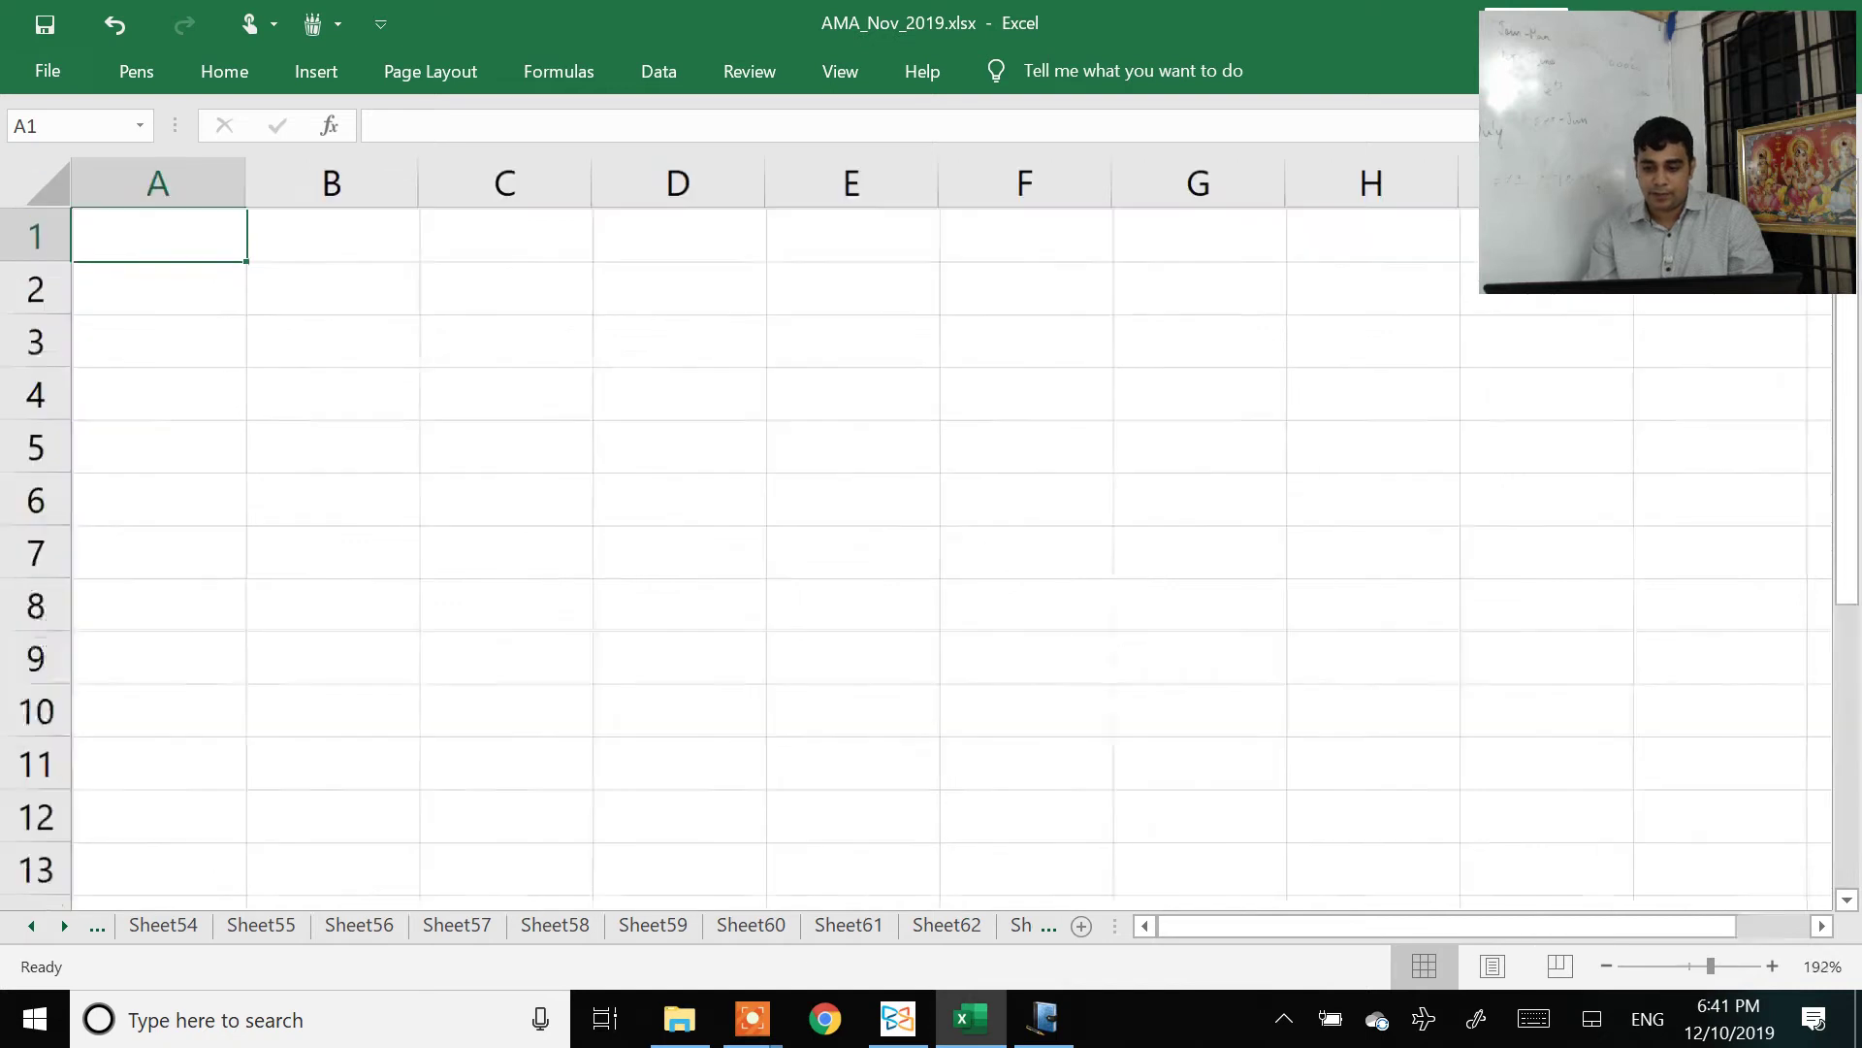
type("WN 1")
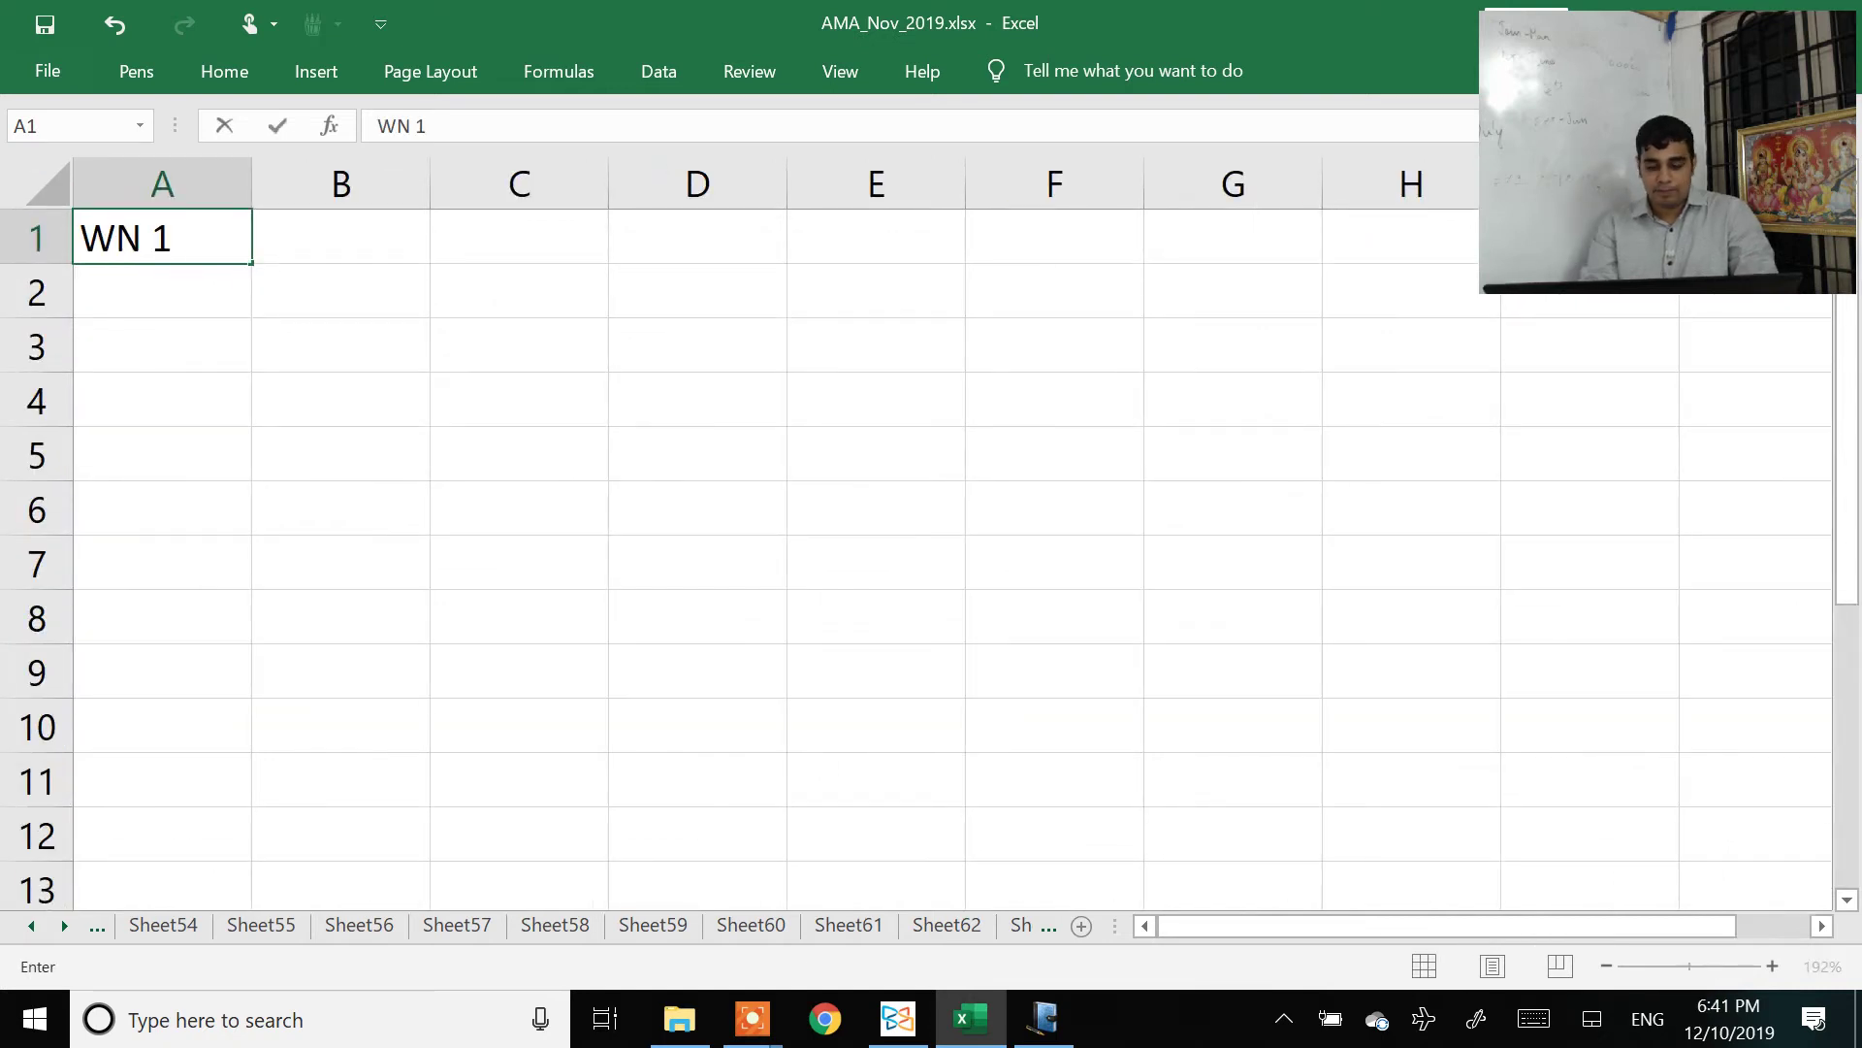
type(": Profit s")
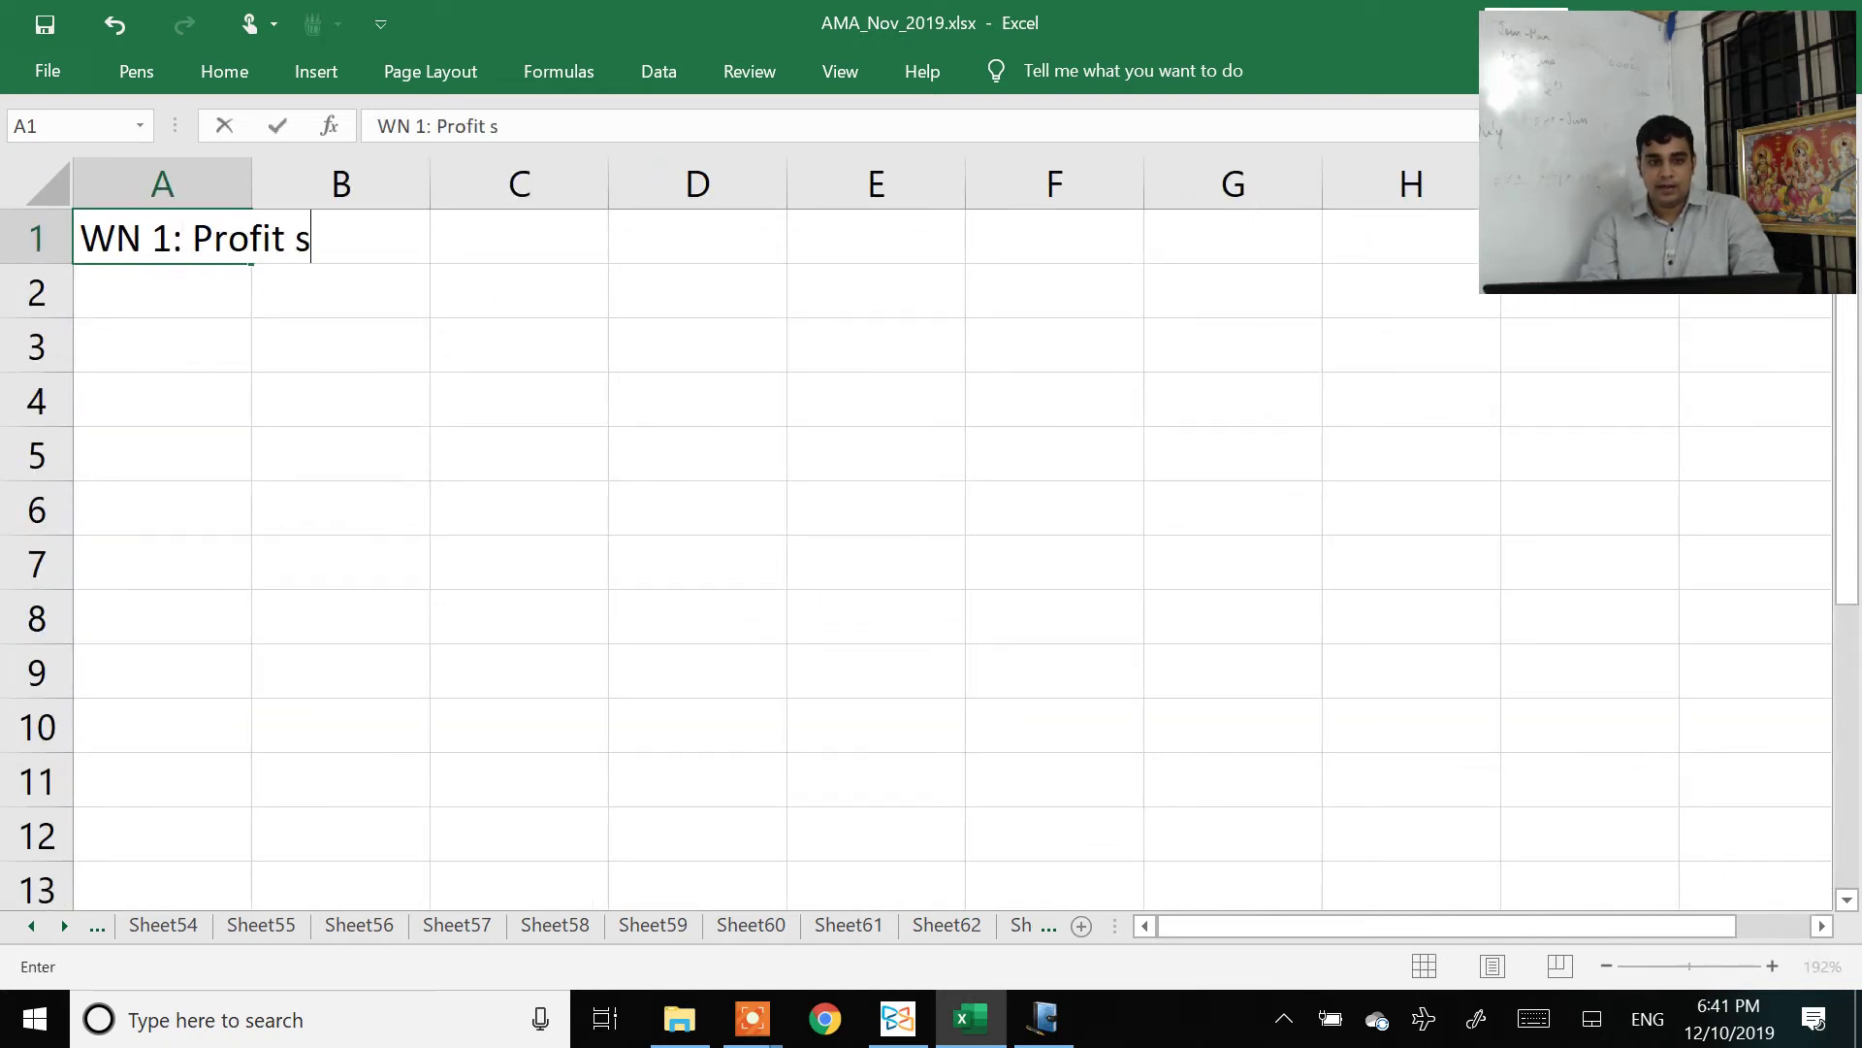
type("tatme")
key("BackSpace")
type("e")
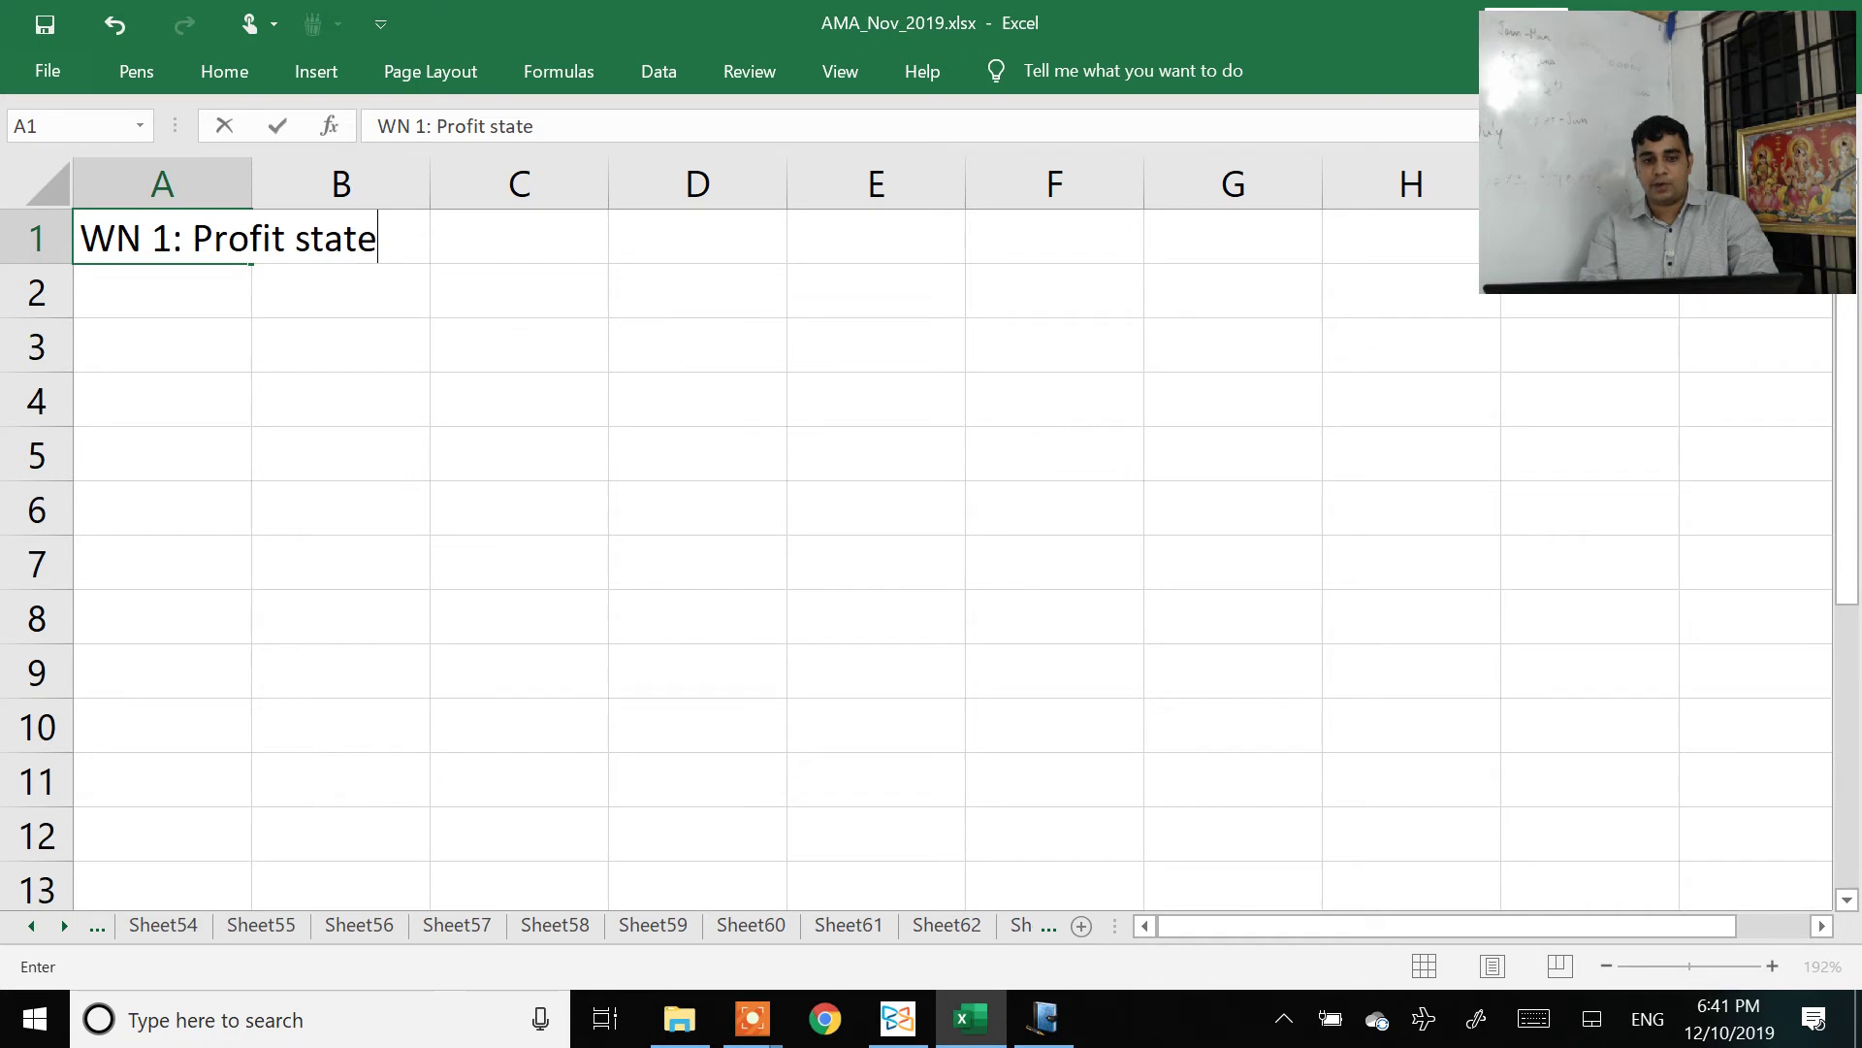
type("ment of 39,")
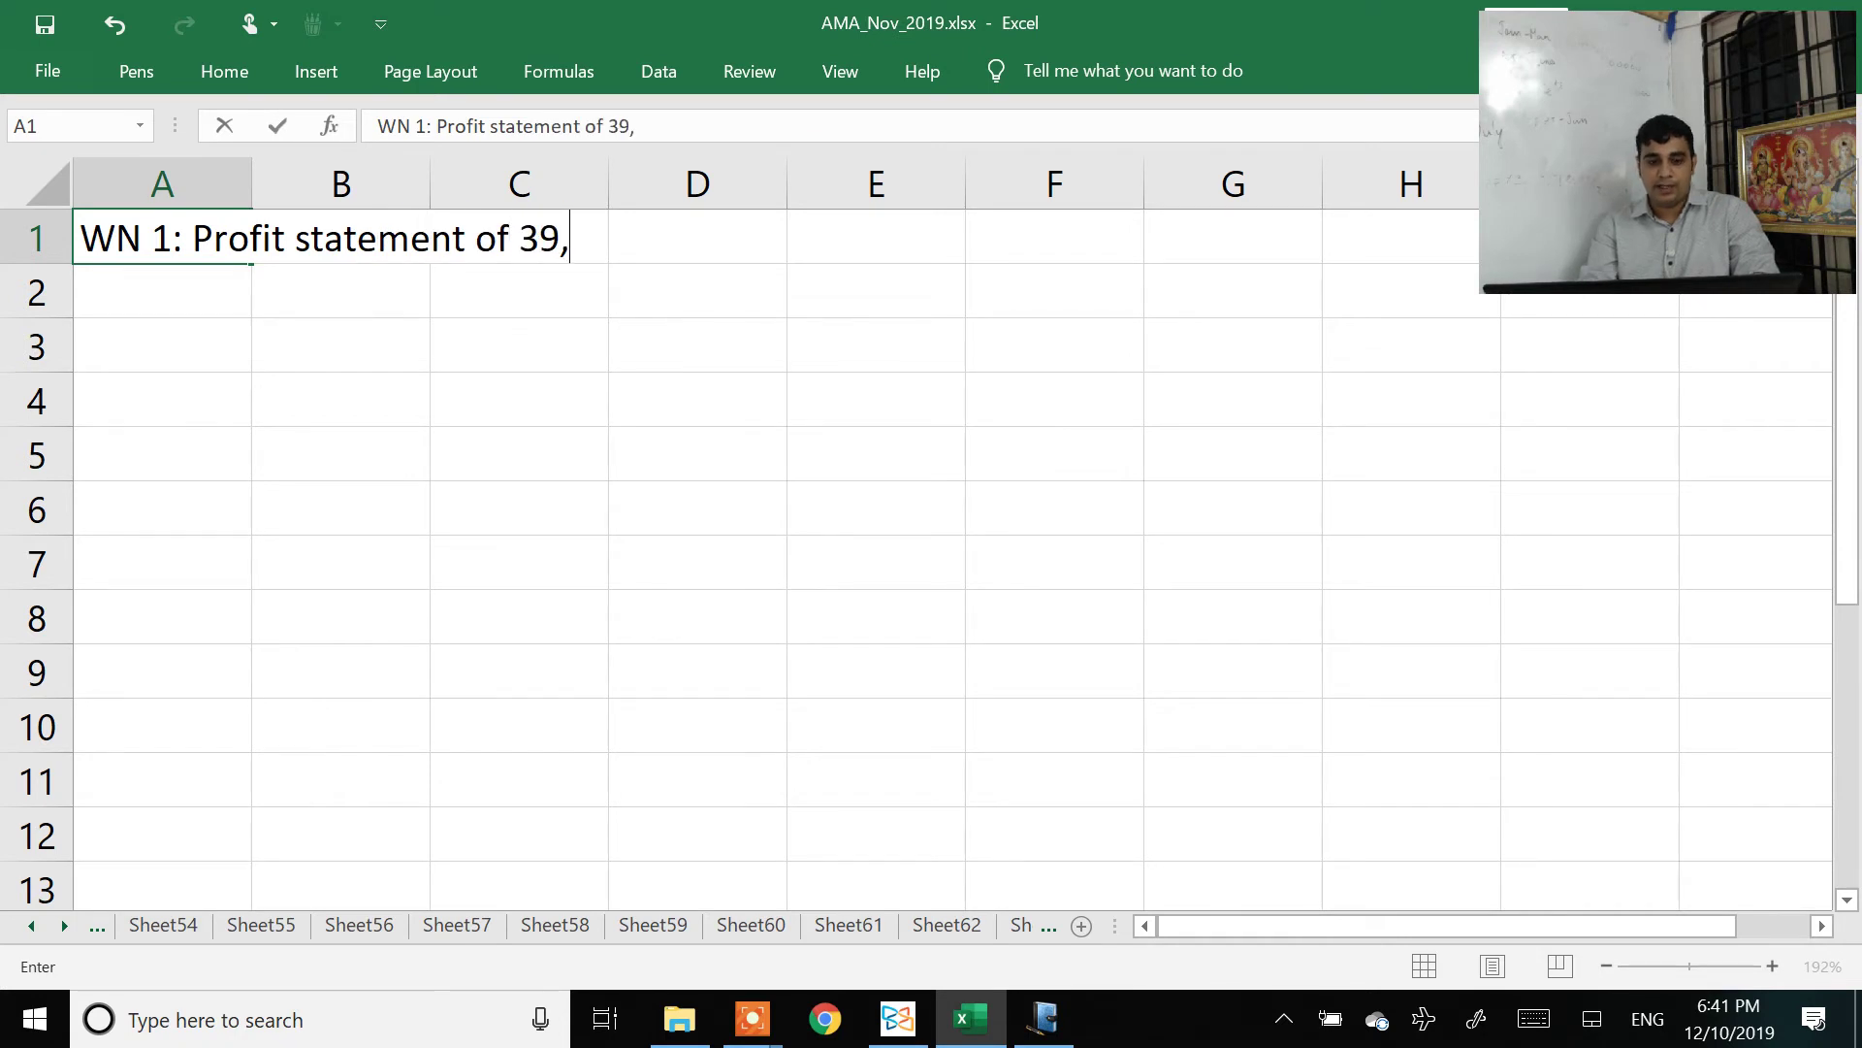
type("600 units")
key("Return")
Step: Make the working note title in A1 bold and underlined
left_click(162, 235)
key("ctrl+b")
key("ctrl+u")
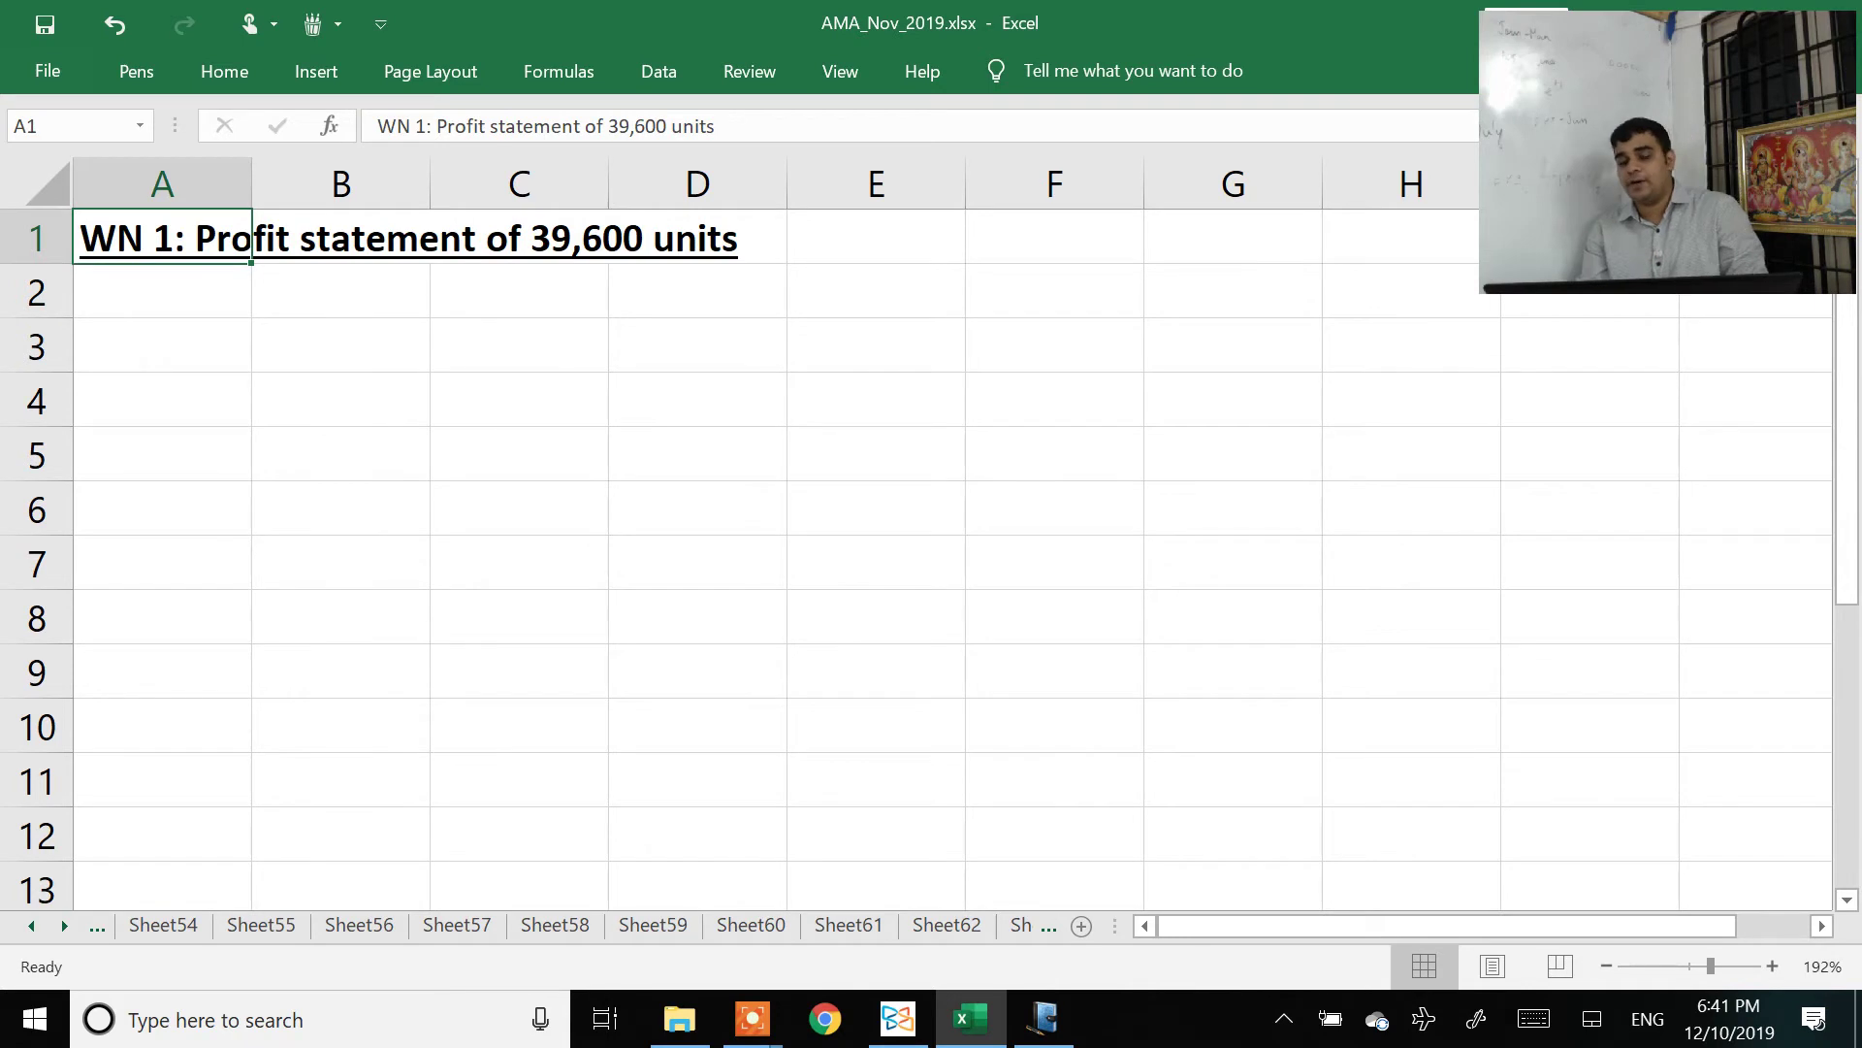
Step: Enter the headings Particulars, Calculation and Amount in A2:C2 and autofit columns A and B
left_click(162, 290)
type("Particulars")
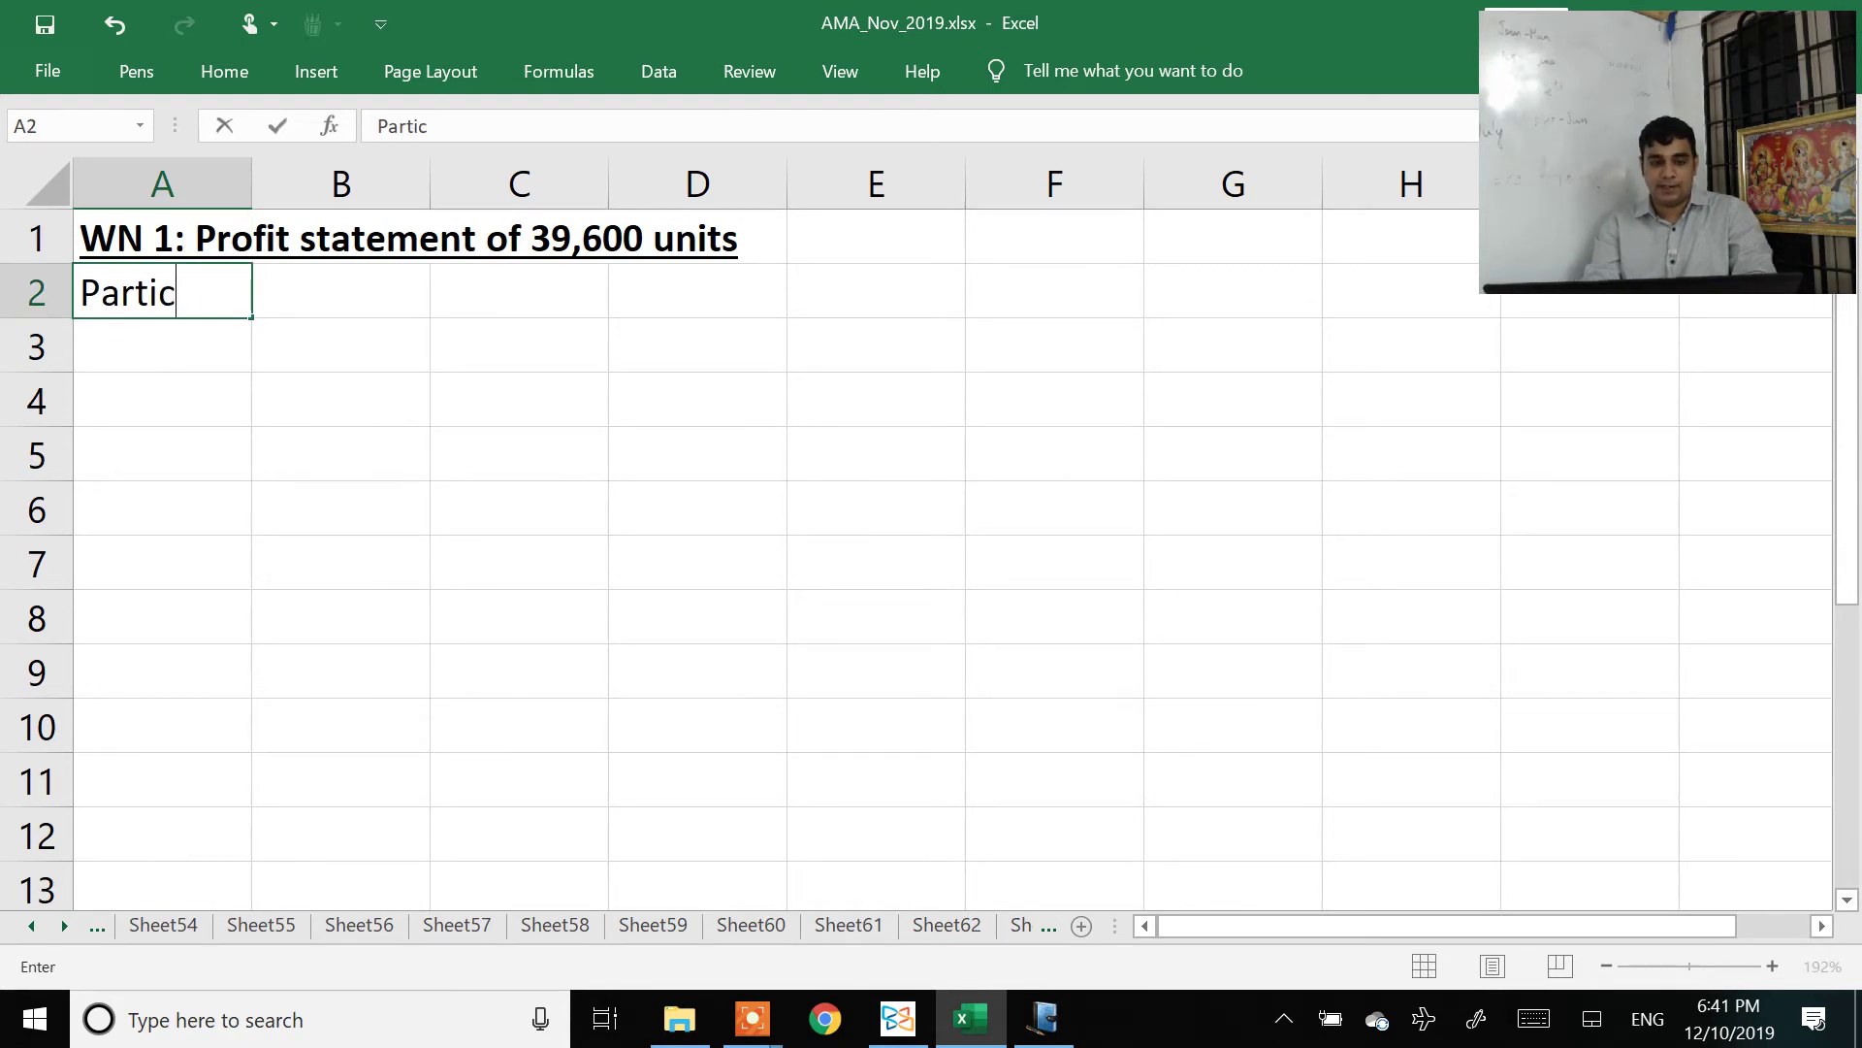
left_click(277, 126)
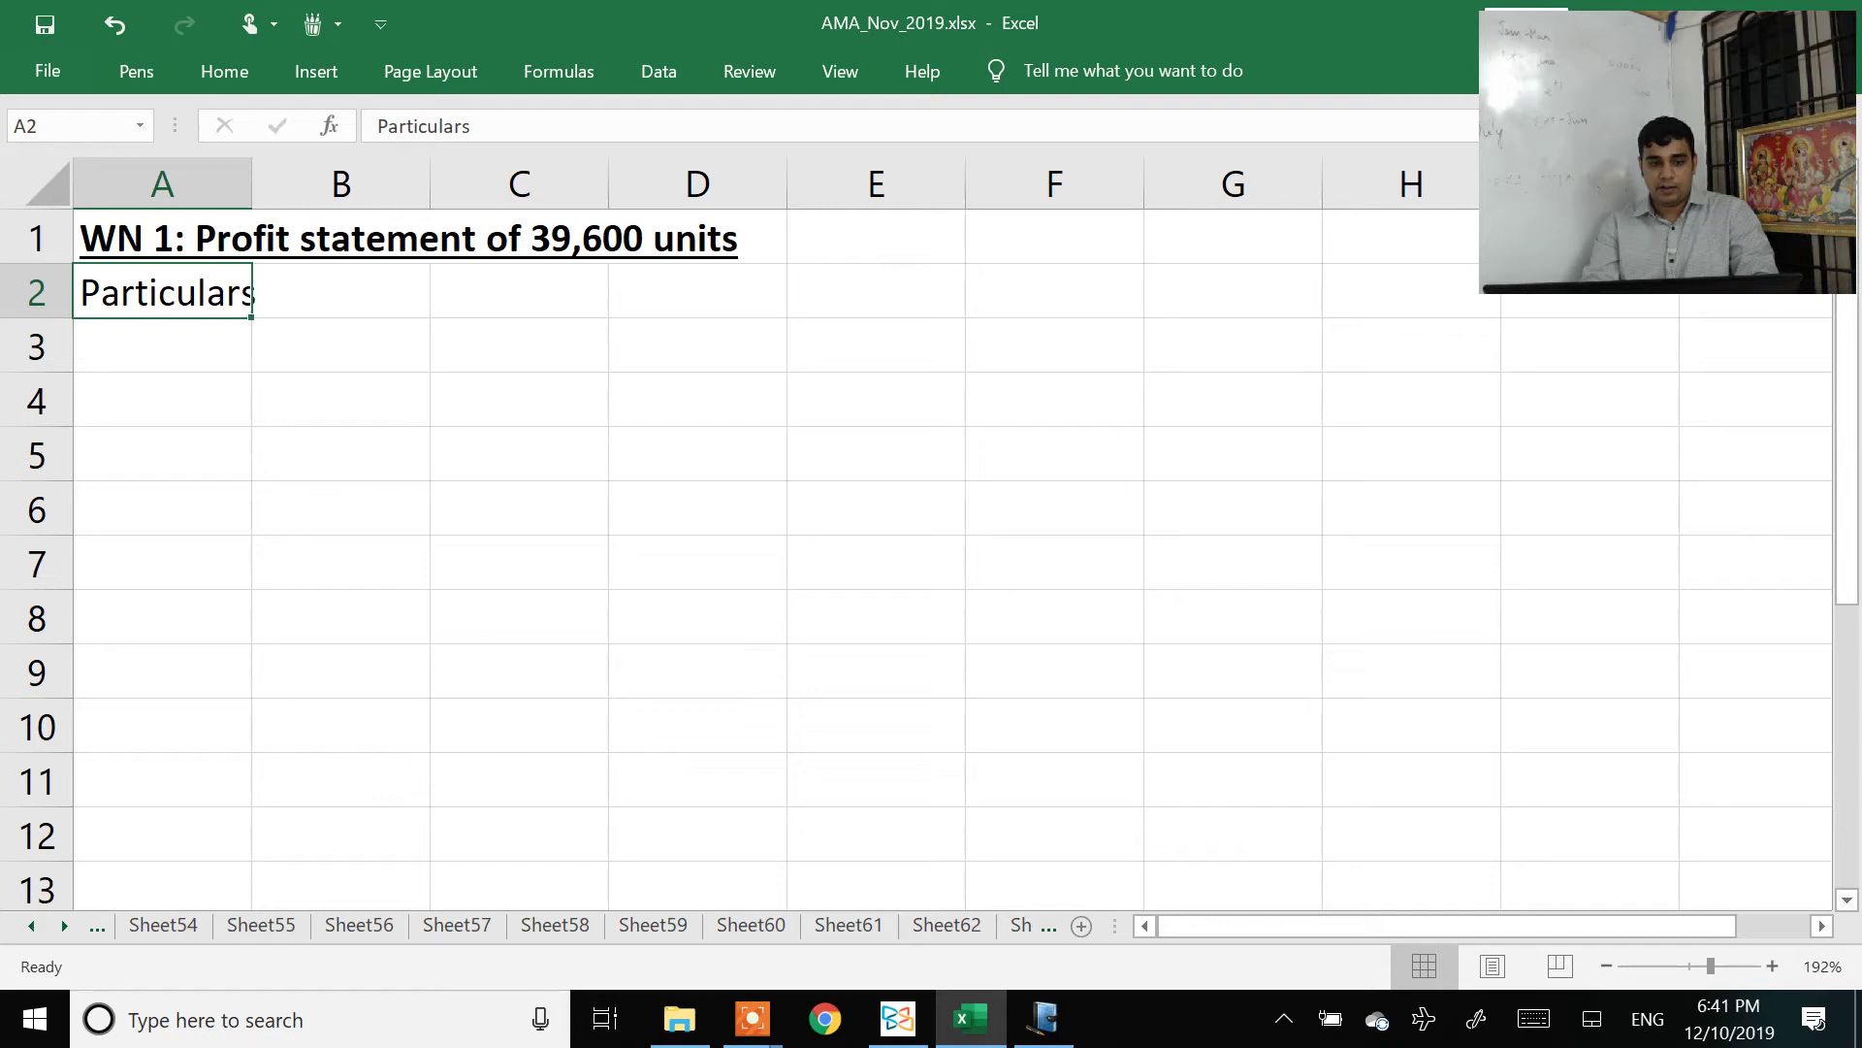
double_click(251, 183)
left_click(358, 291)
type("Calculation")
key("ctrl+Return")
double_click(447, 183)
left_click(537, 291)
type("Amount")
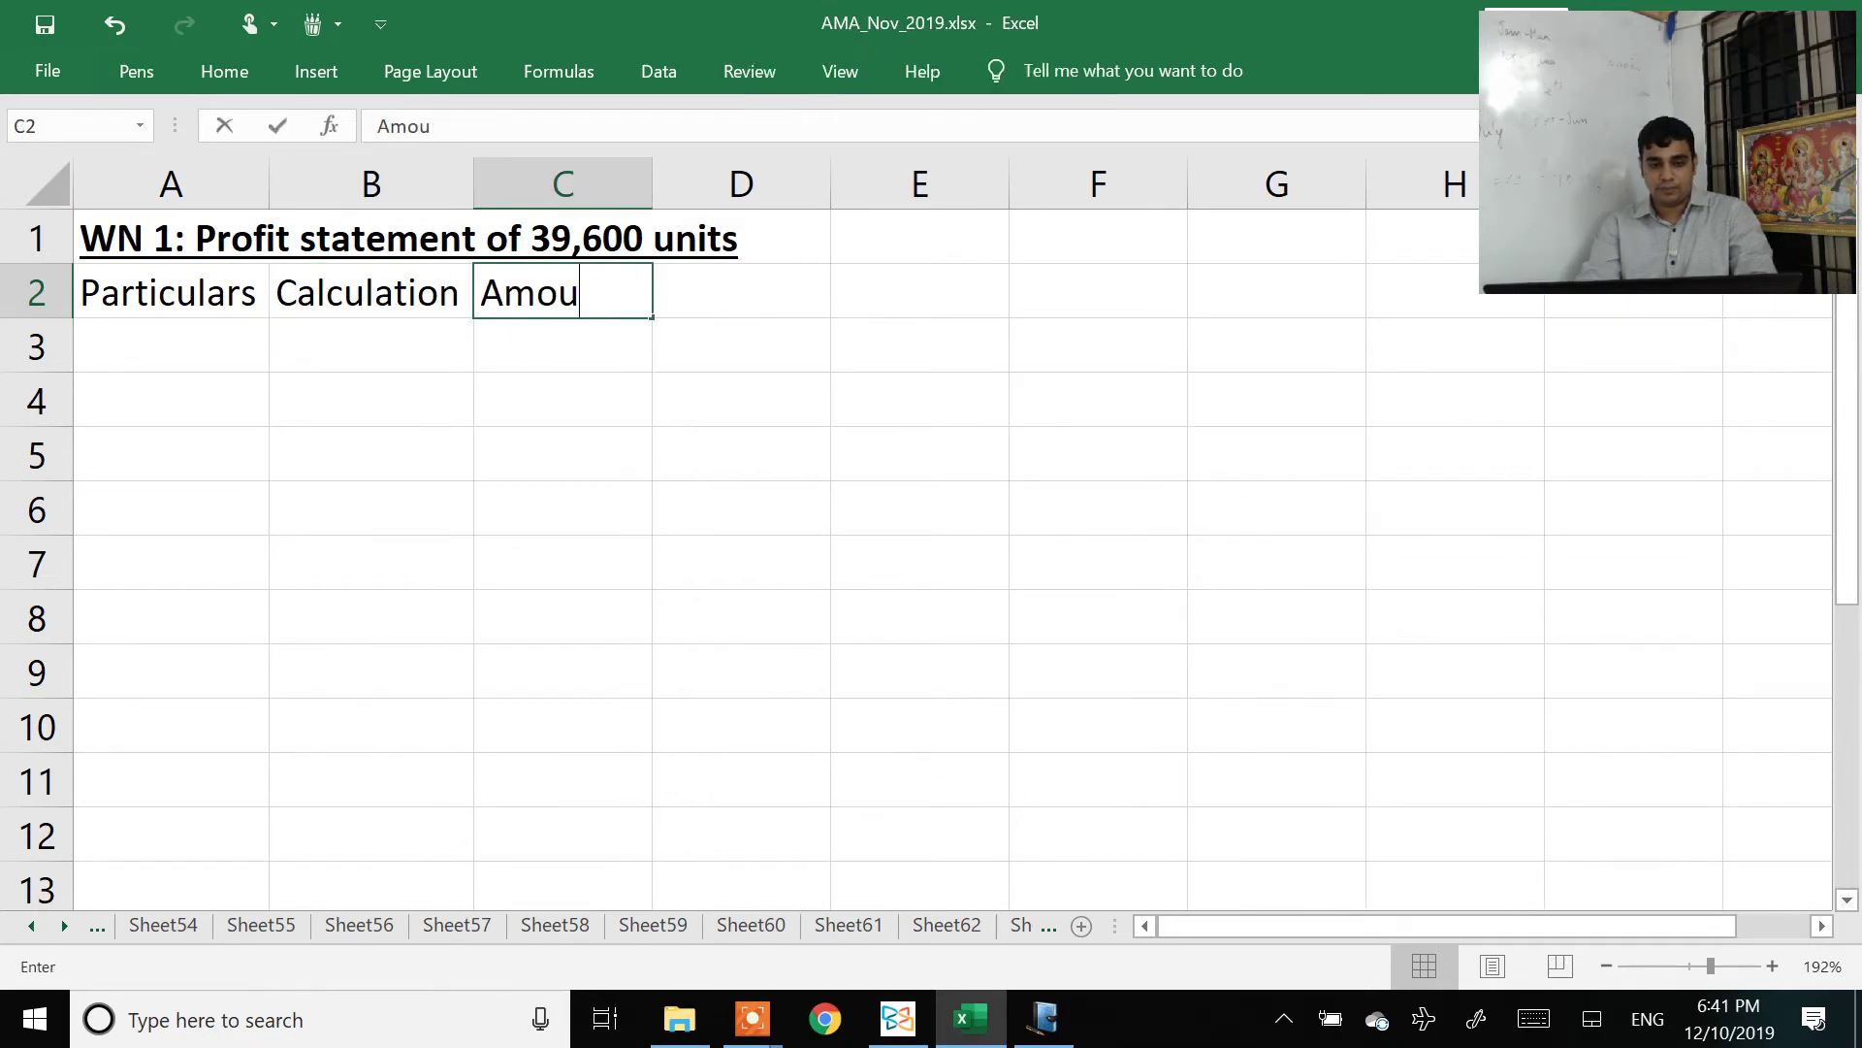
key("Tab")
key("Tab")
Step: Enter the unit note "(in '000s)" in E1 beside the title
left_click(919, 237)
type("(in '000s")
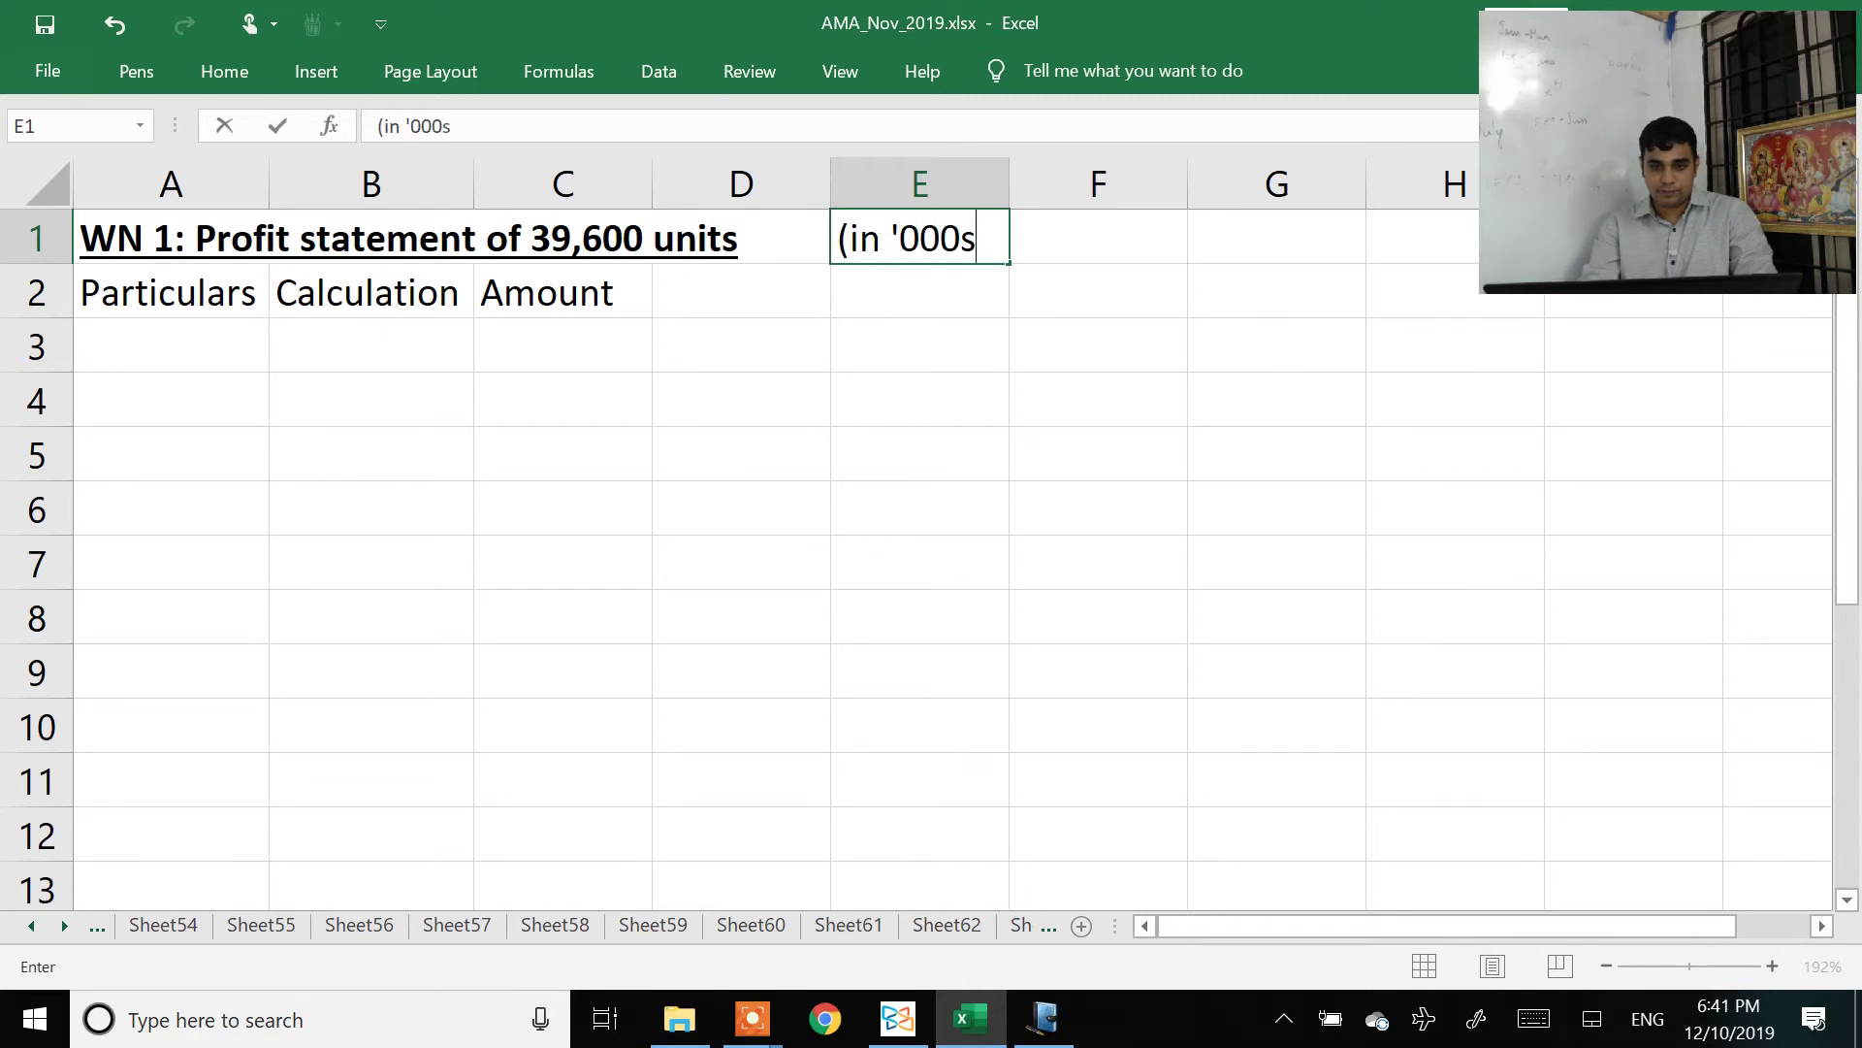
key("Return")
Step: Complete the unit note in E1 and enter the row label Sales in A3
key("Left")
key("Left")
key("Left")
key("Left")
key("Down")
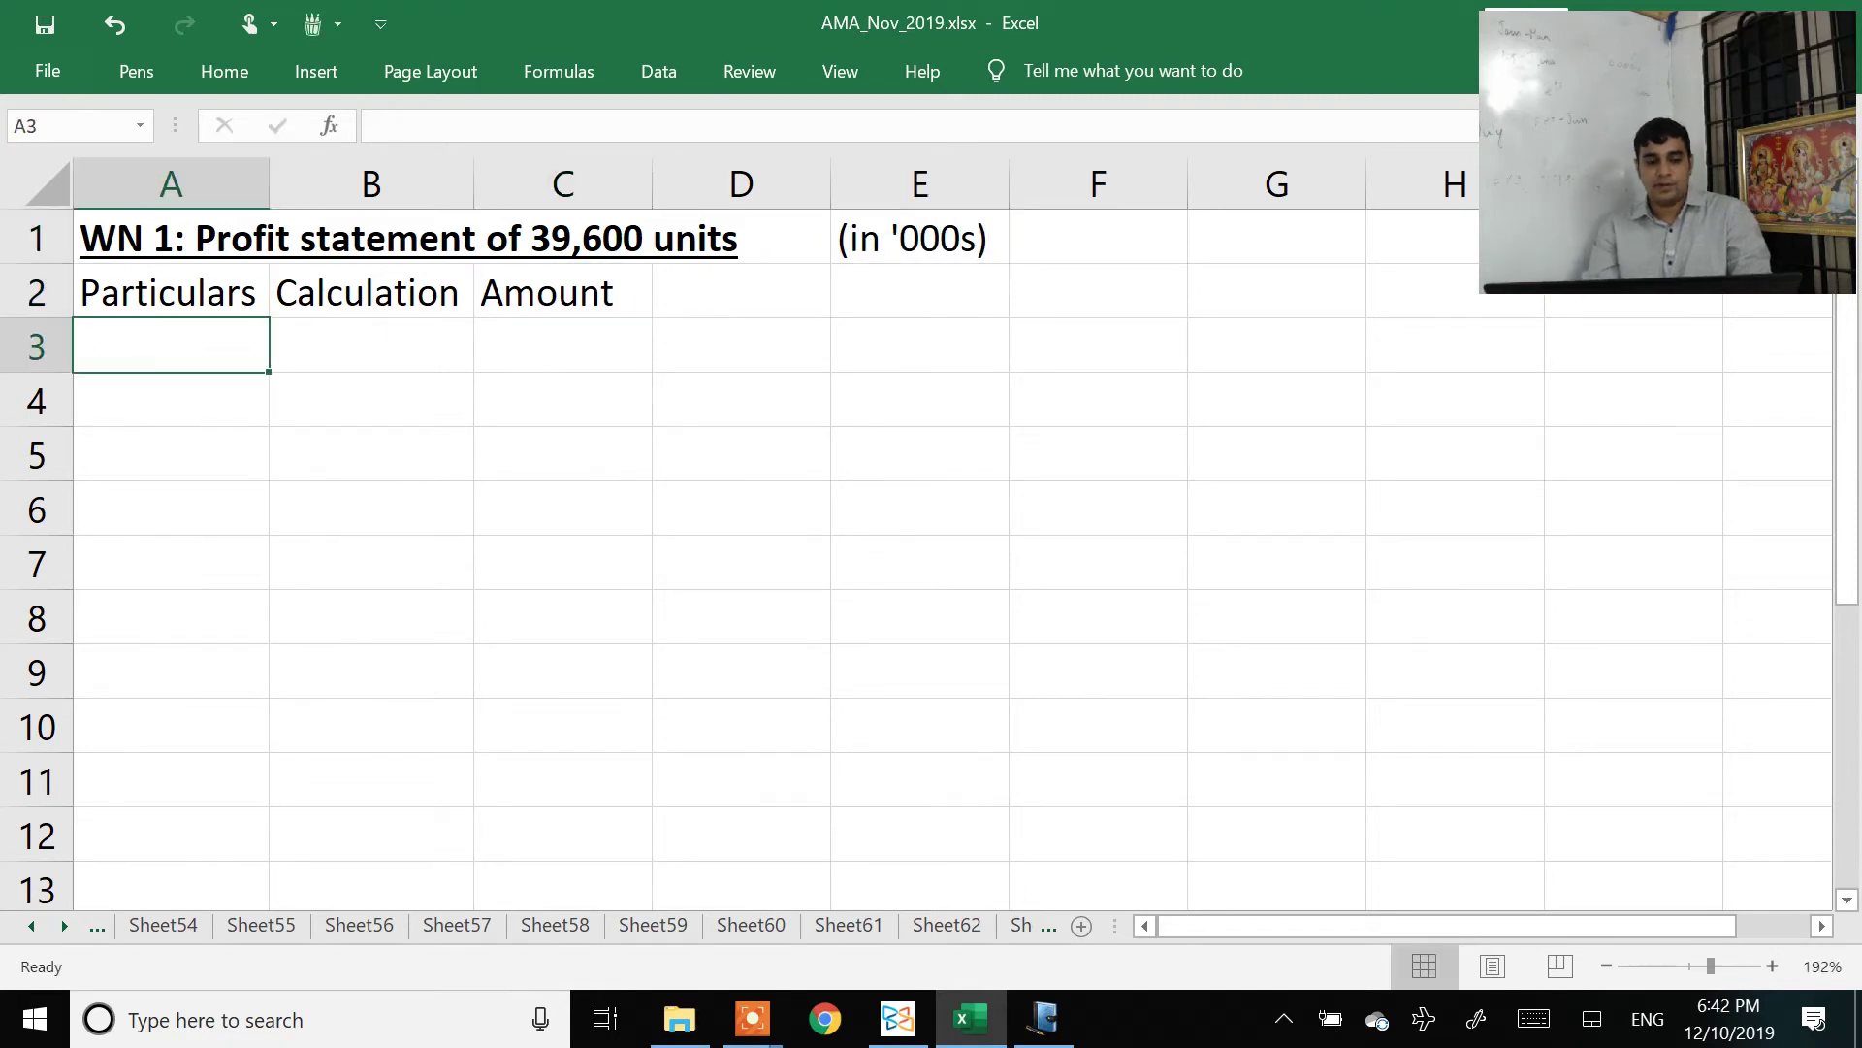
key("alt+Tab")
key("alt+Tab")
type("Sales")
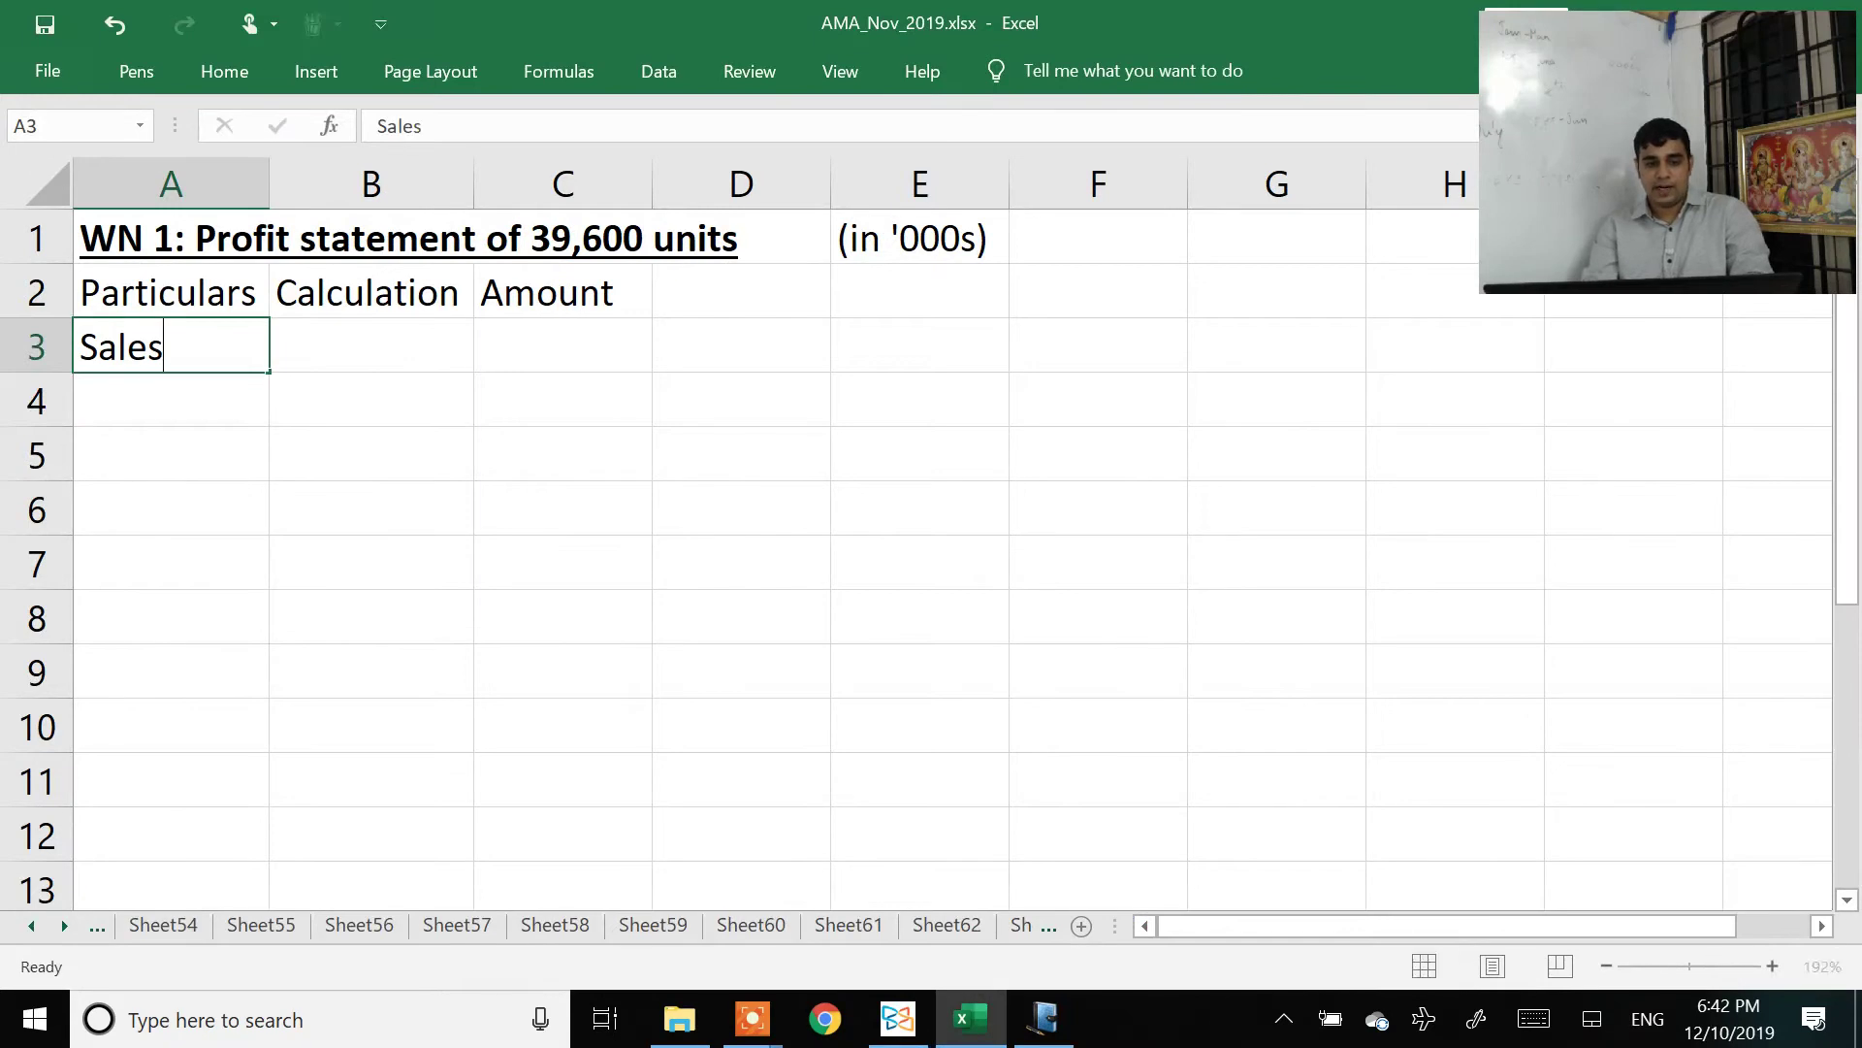
key("Return")
key("Up")
Step: Enter the sales calculation "39,600 x 180" in B3 and autofit column B
key("Right")
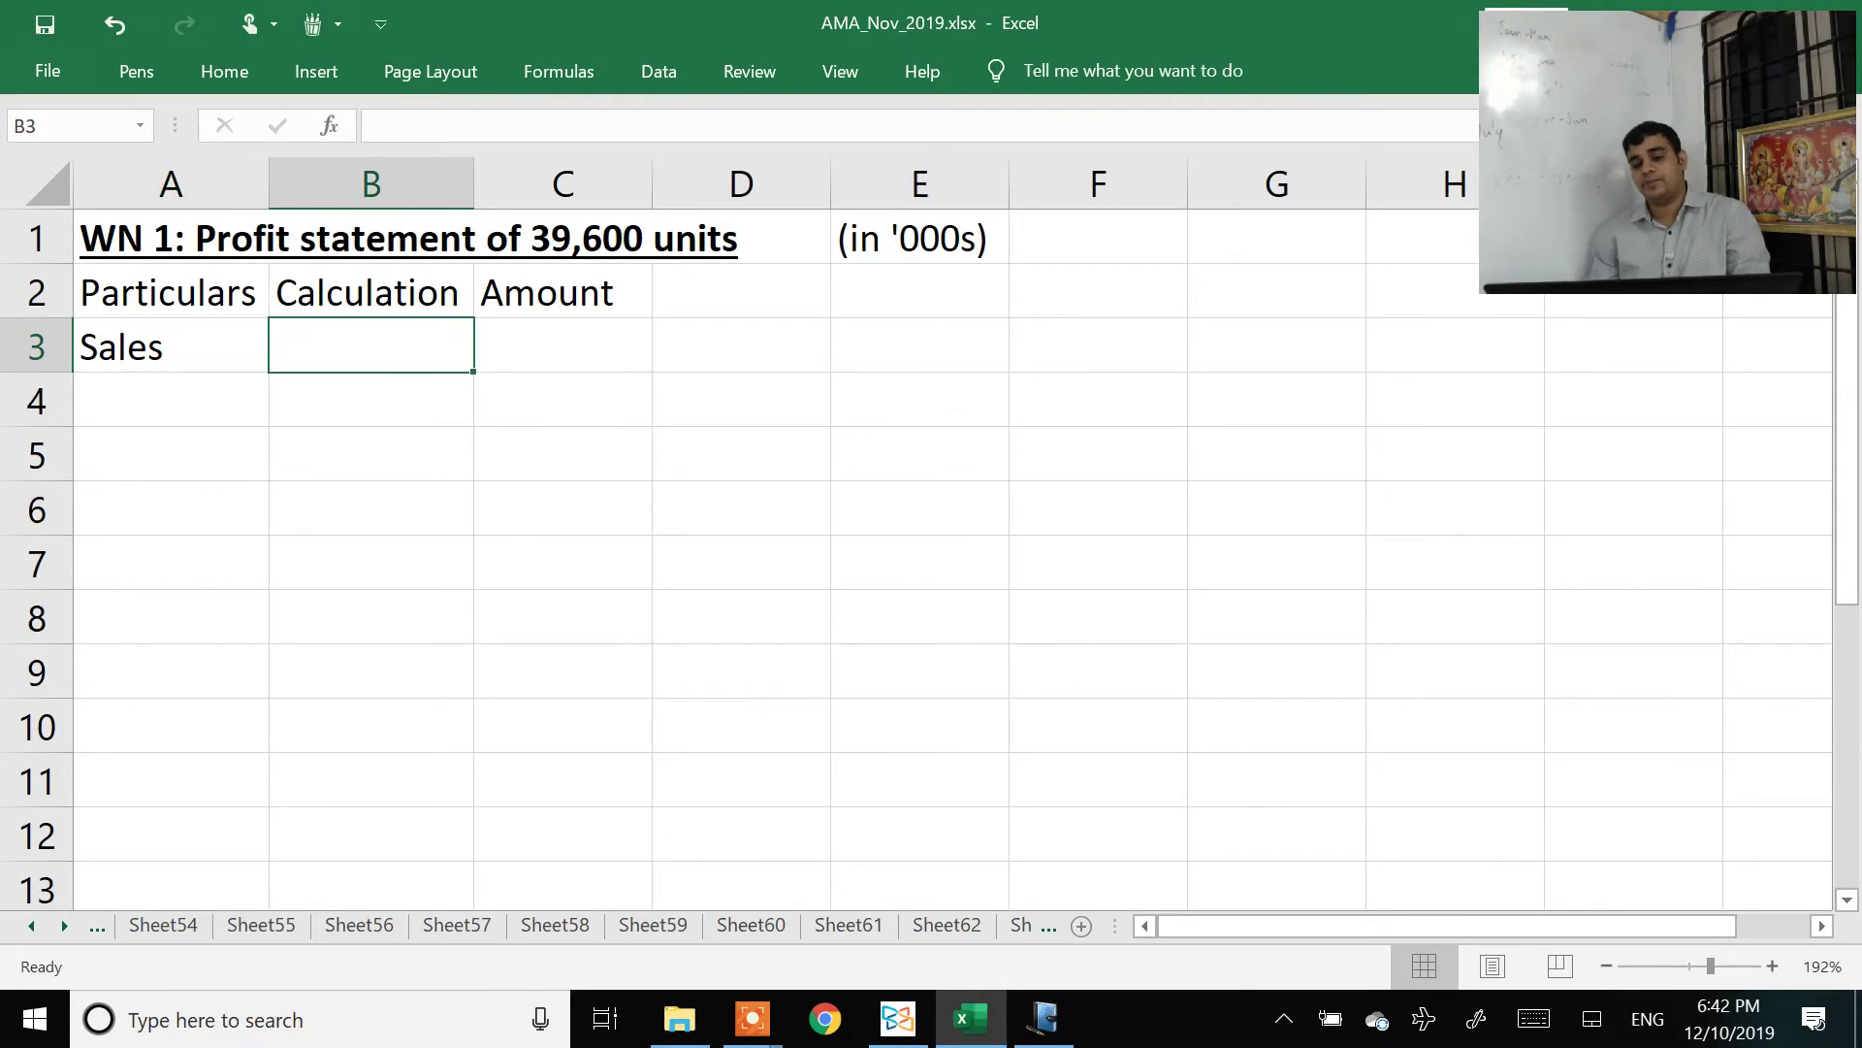
type("39,600 x ")
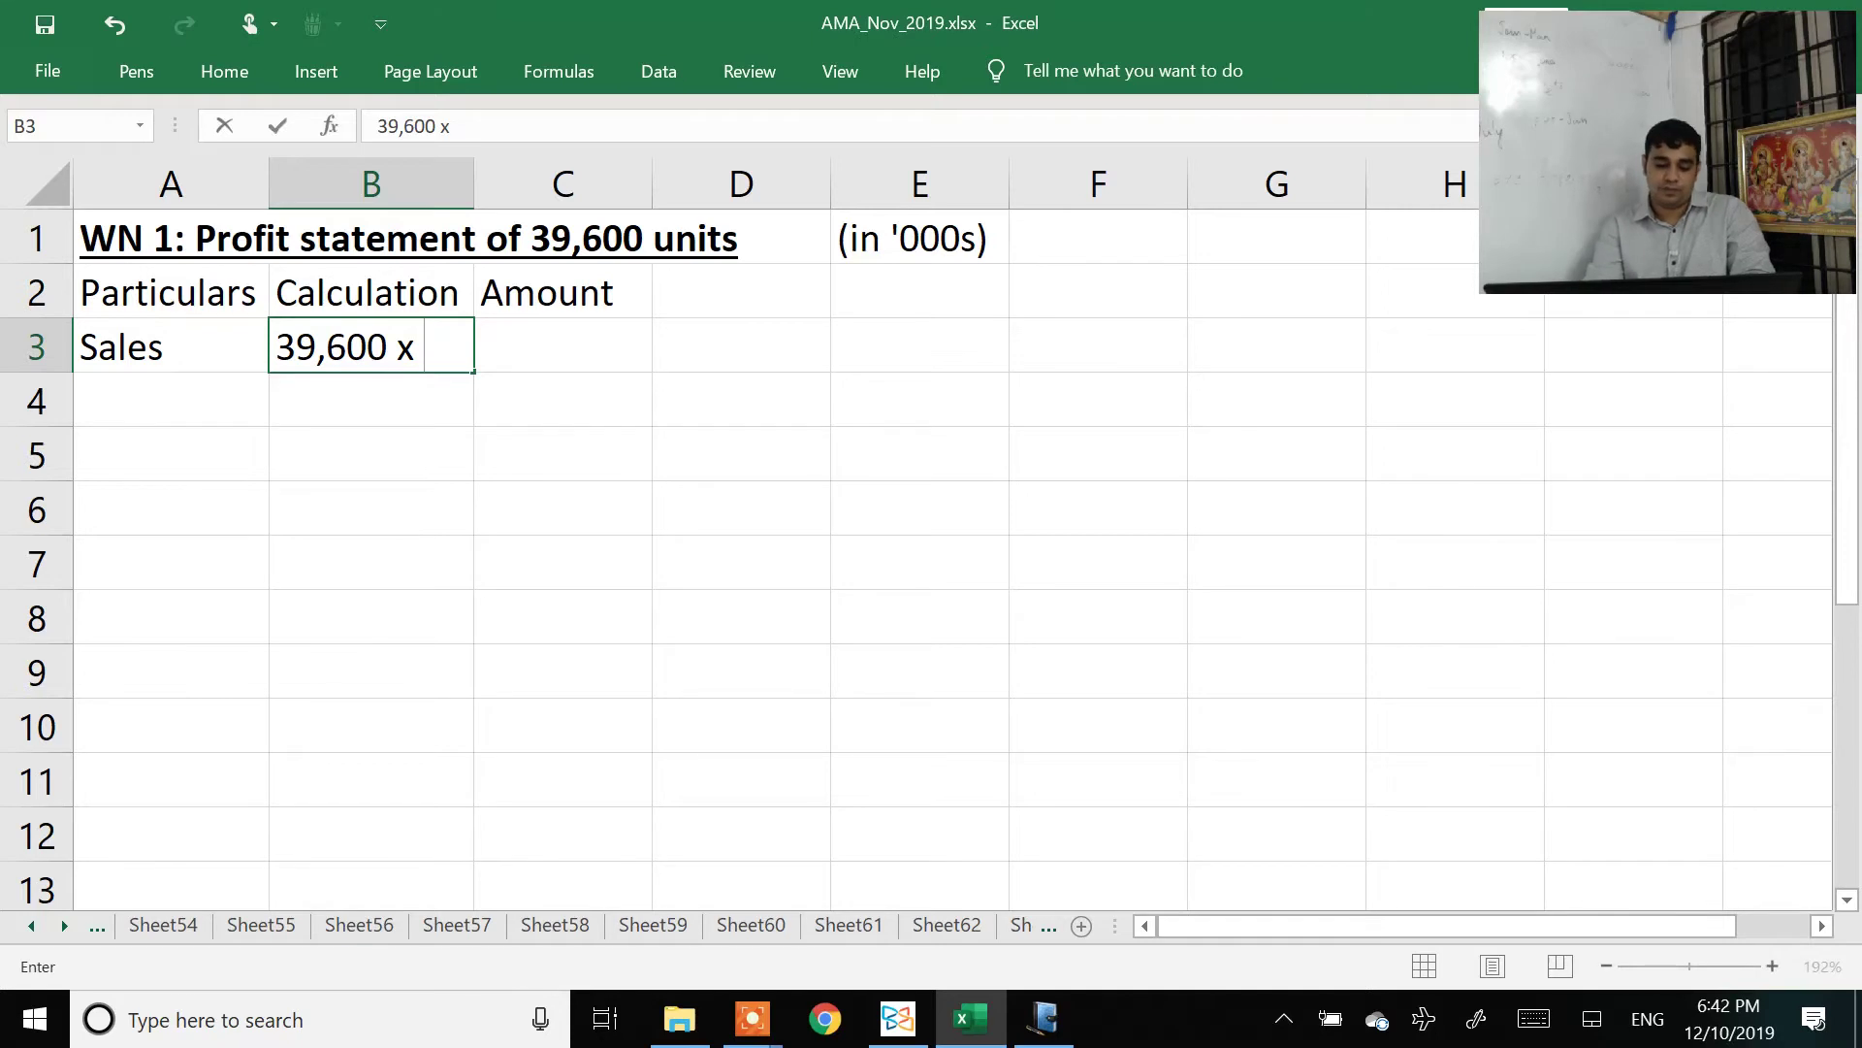
type("180")
key("Return")
key("Up")
key("alt+h")
key("o")
key("i")
Step: Calculate the sales amount in C3 with the formula =39.6*180
key("Right")
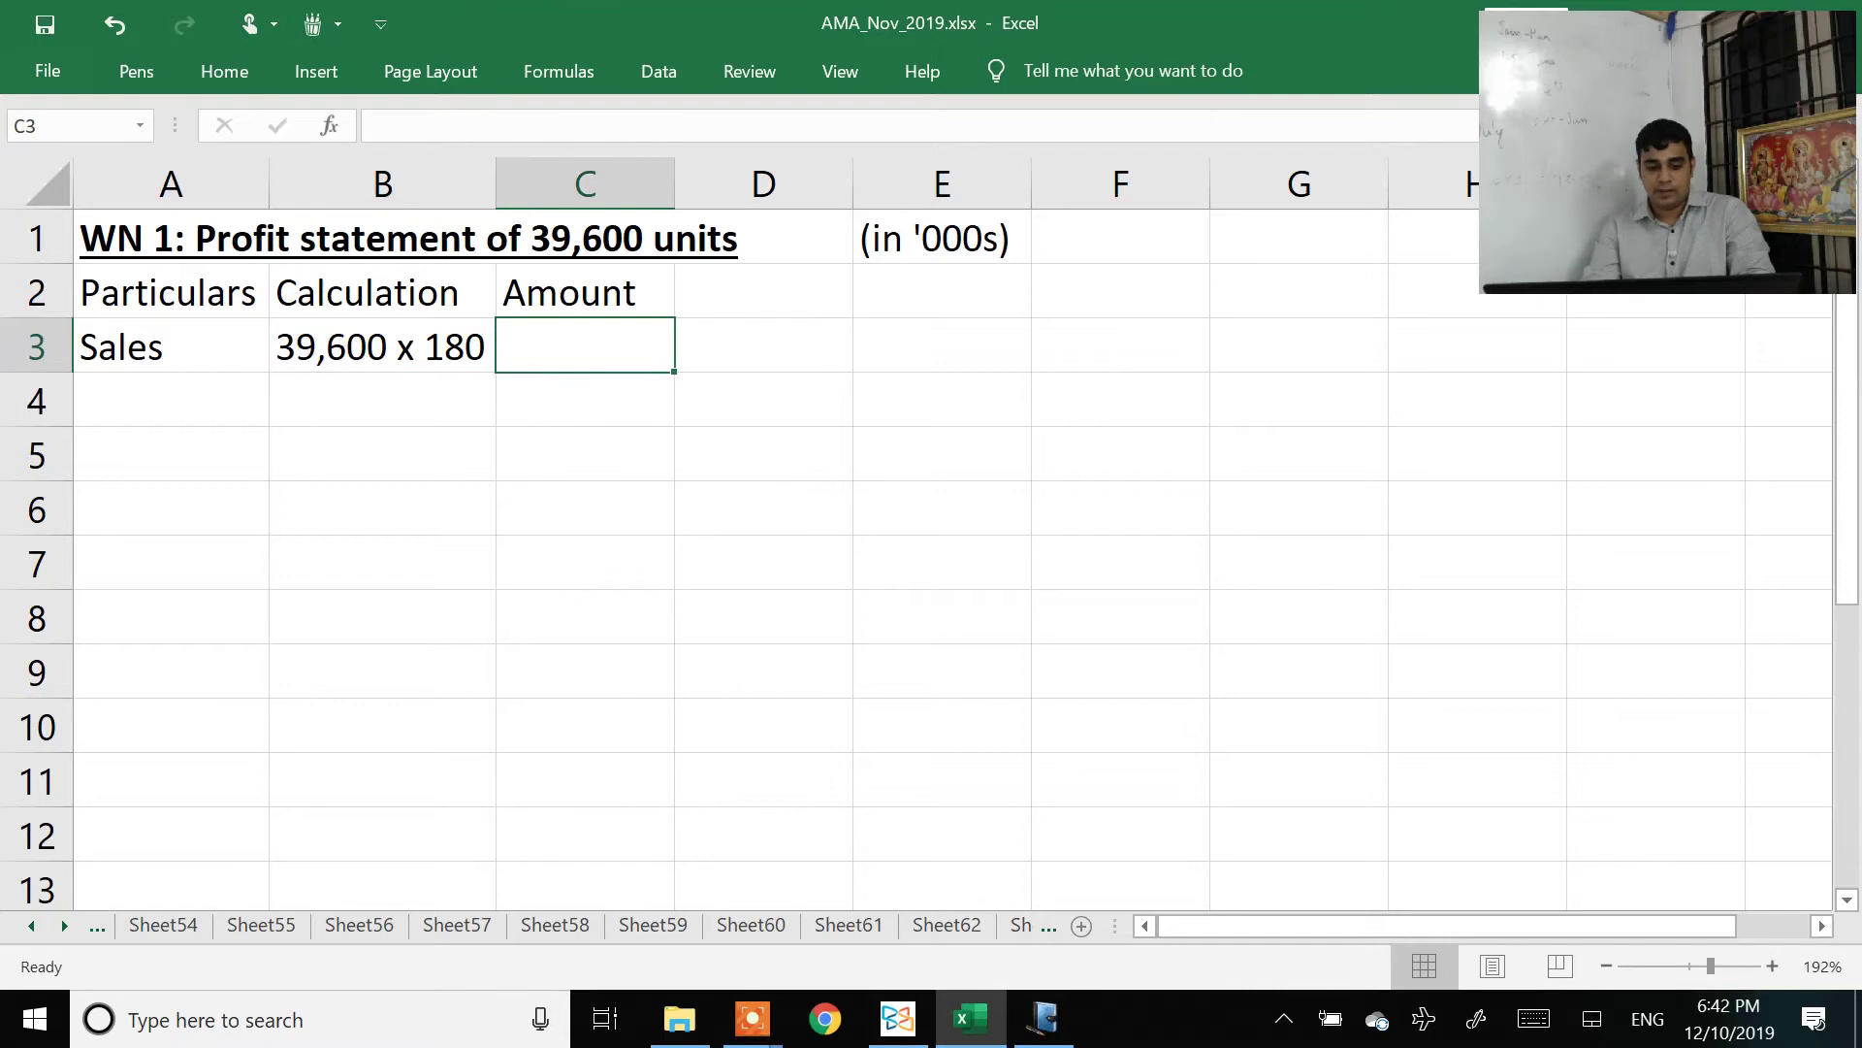
type("=39.6*180")
key("Return")
key("Left")
key("Left")
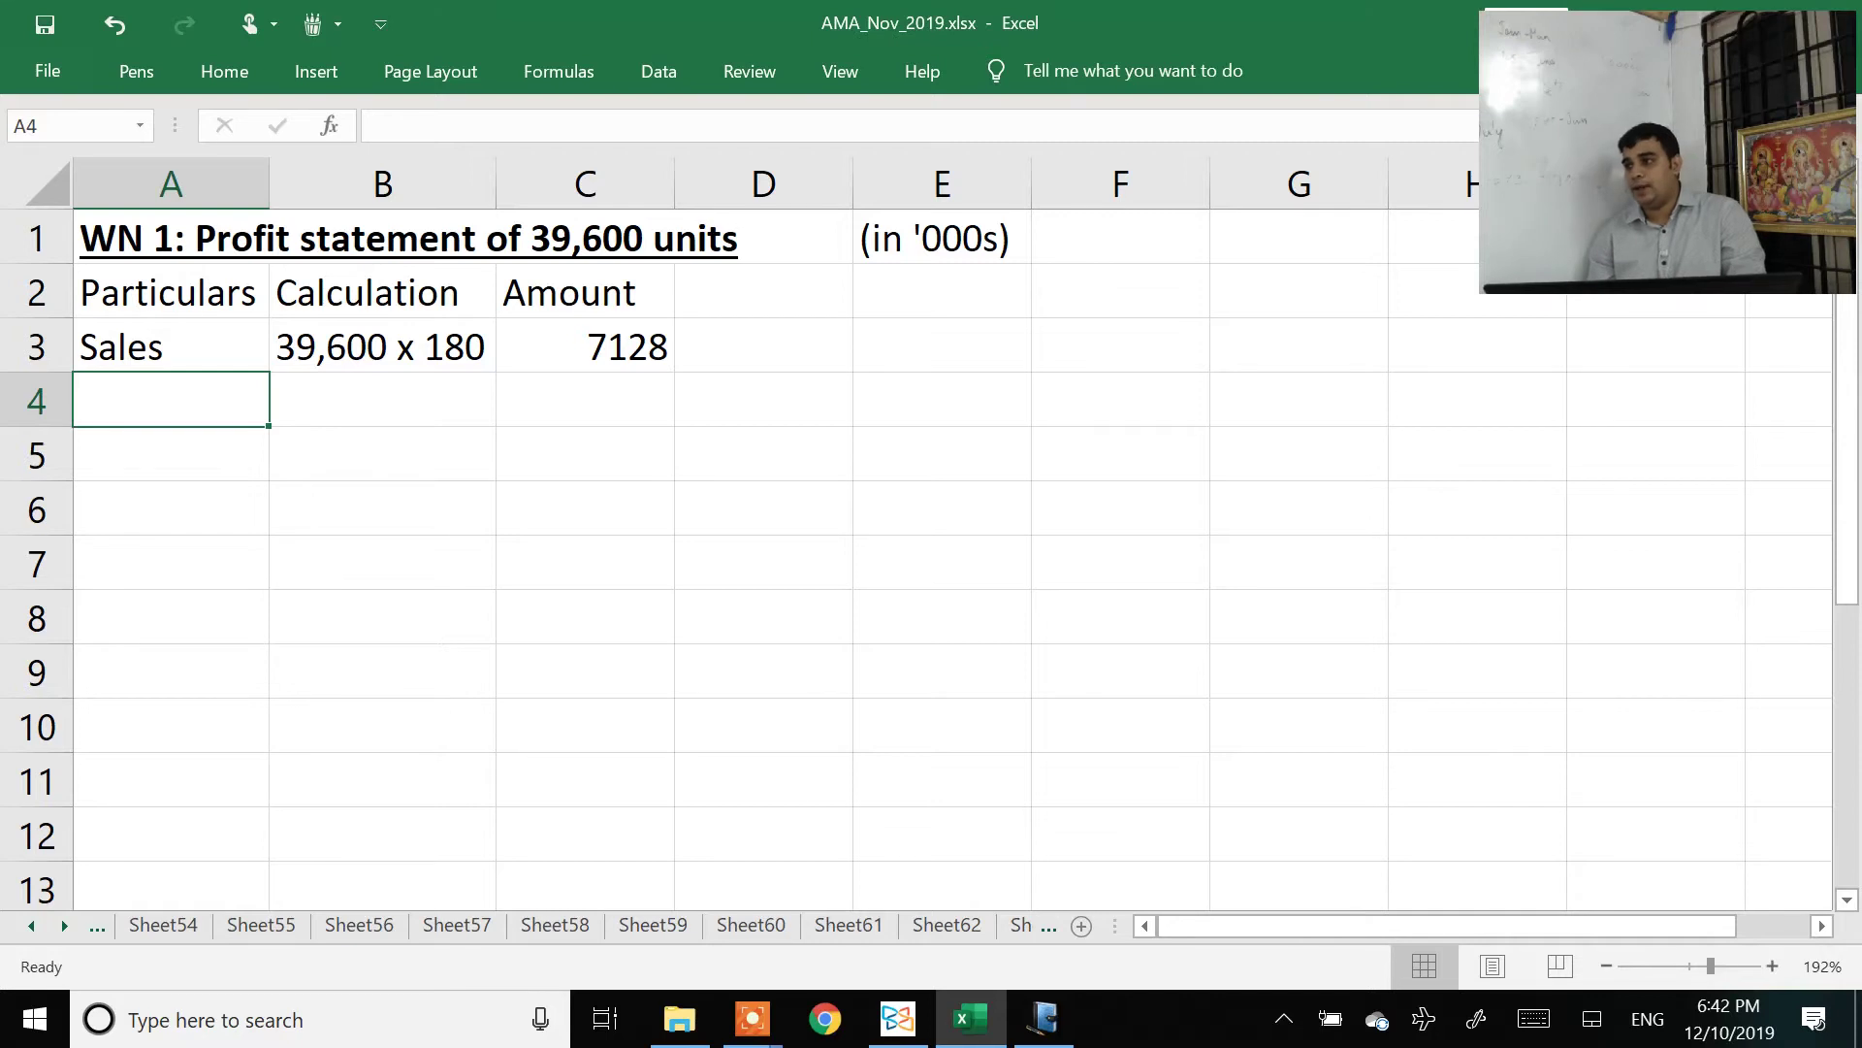
Step: Enter the row label Component cost in A4 and autofit column A
key("alt+Tab")
key("alt+Tab")
type("Component cost")
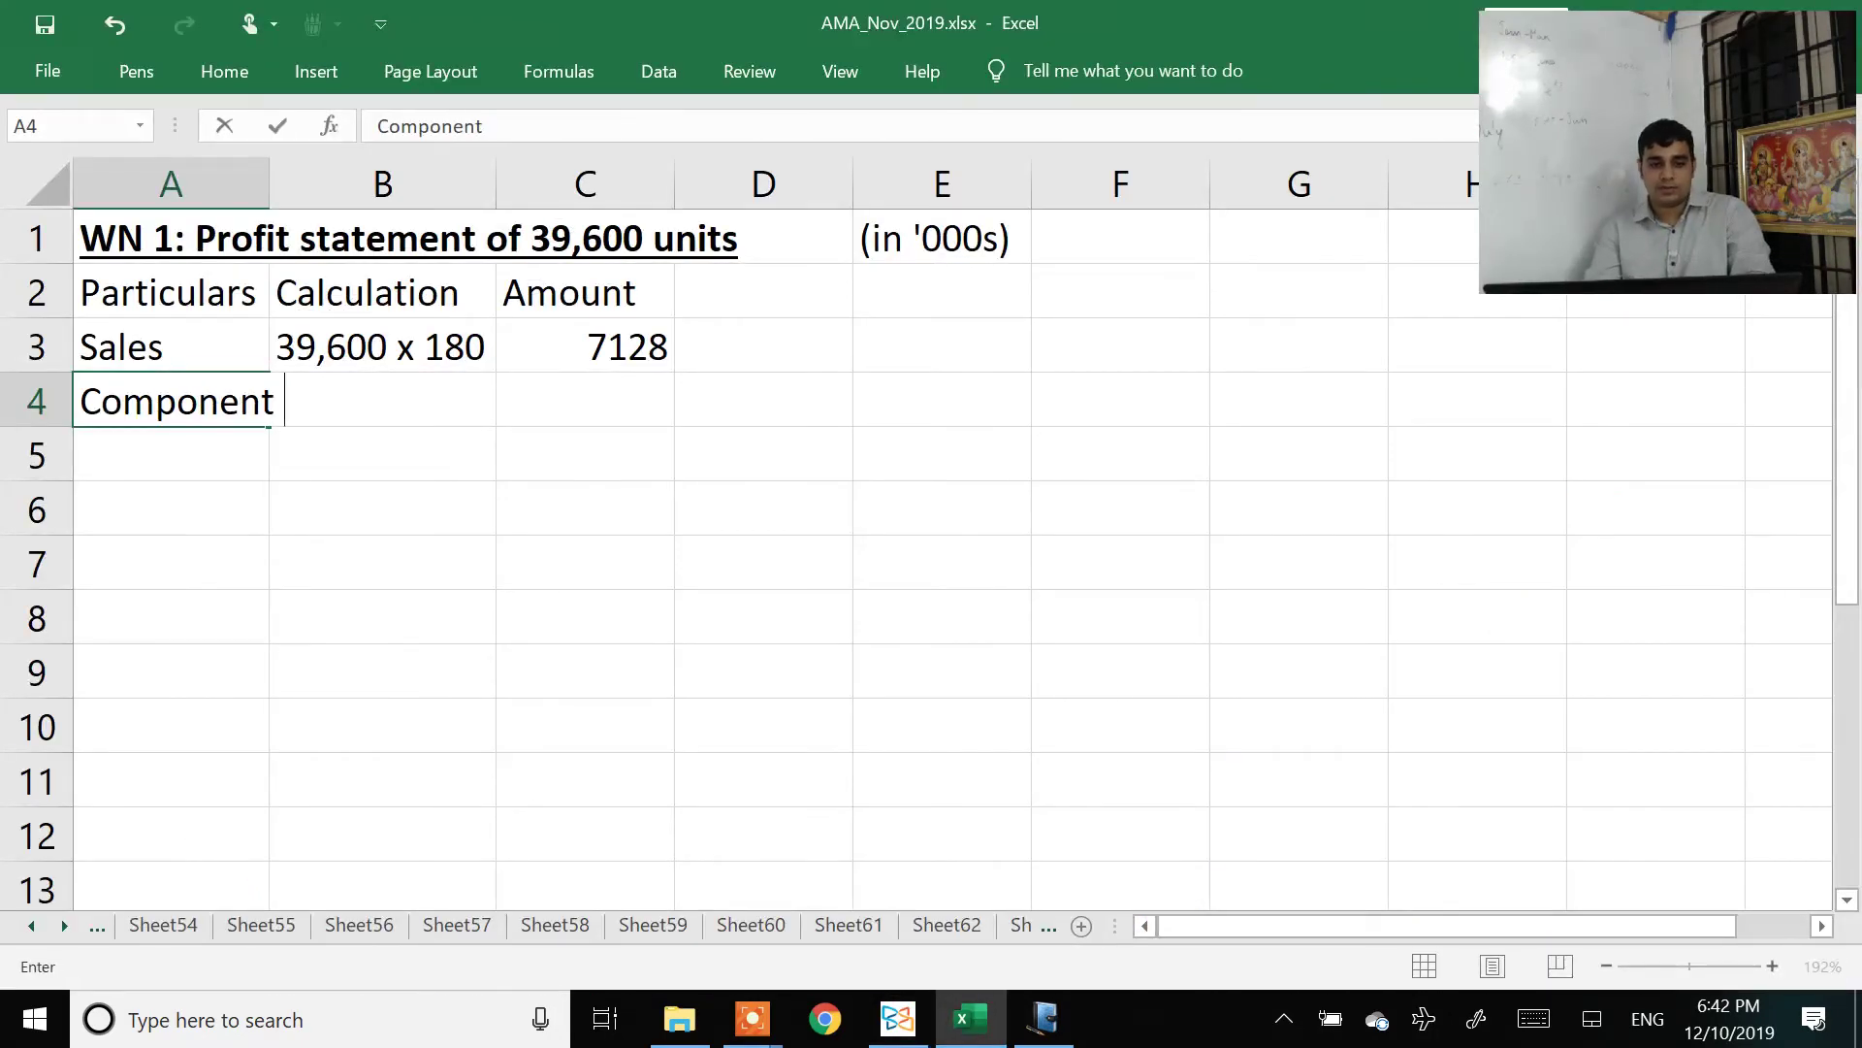
key("Return")
key("Up")
key("alt+h")
key("o")
key("i")
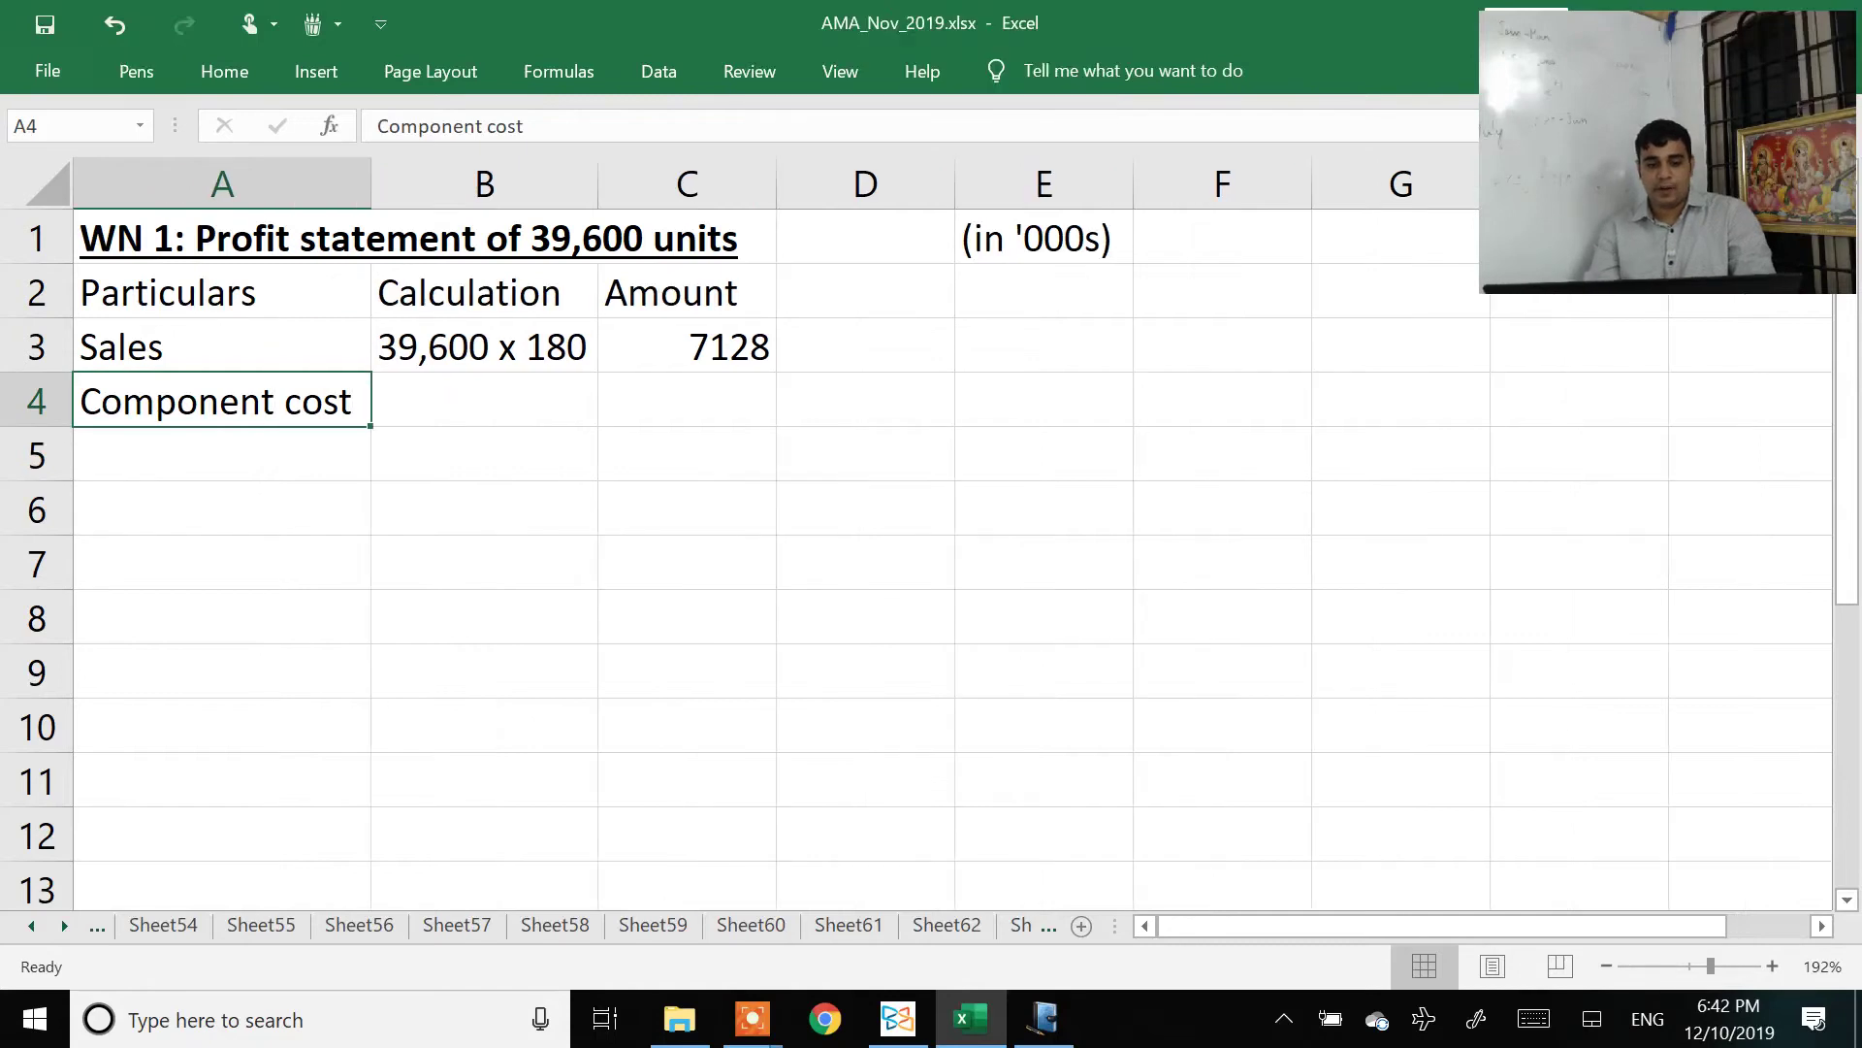
Step: Enter the component cost calculation "39,600 x 35" in B4
key("Right")
type("39,600")
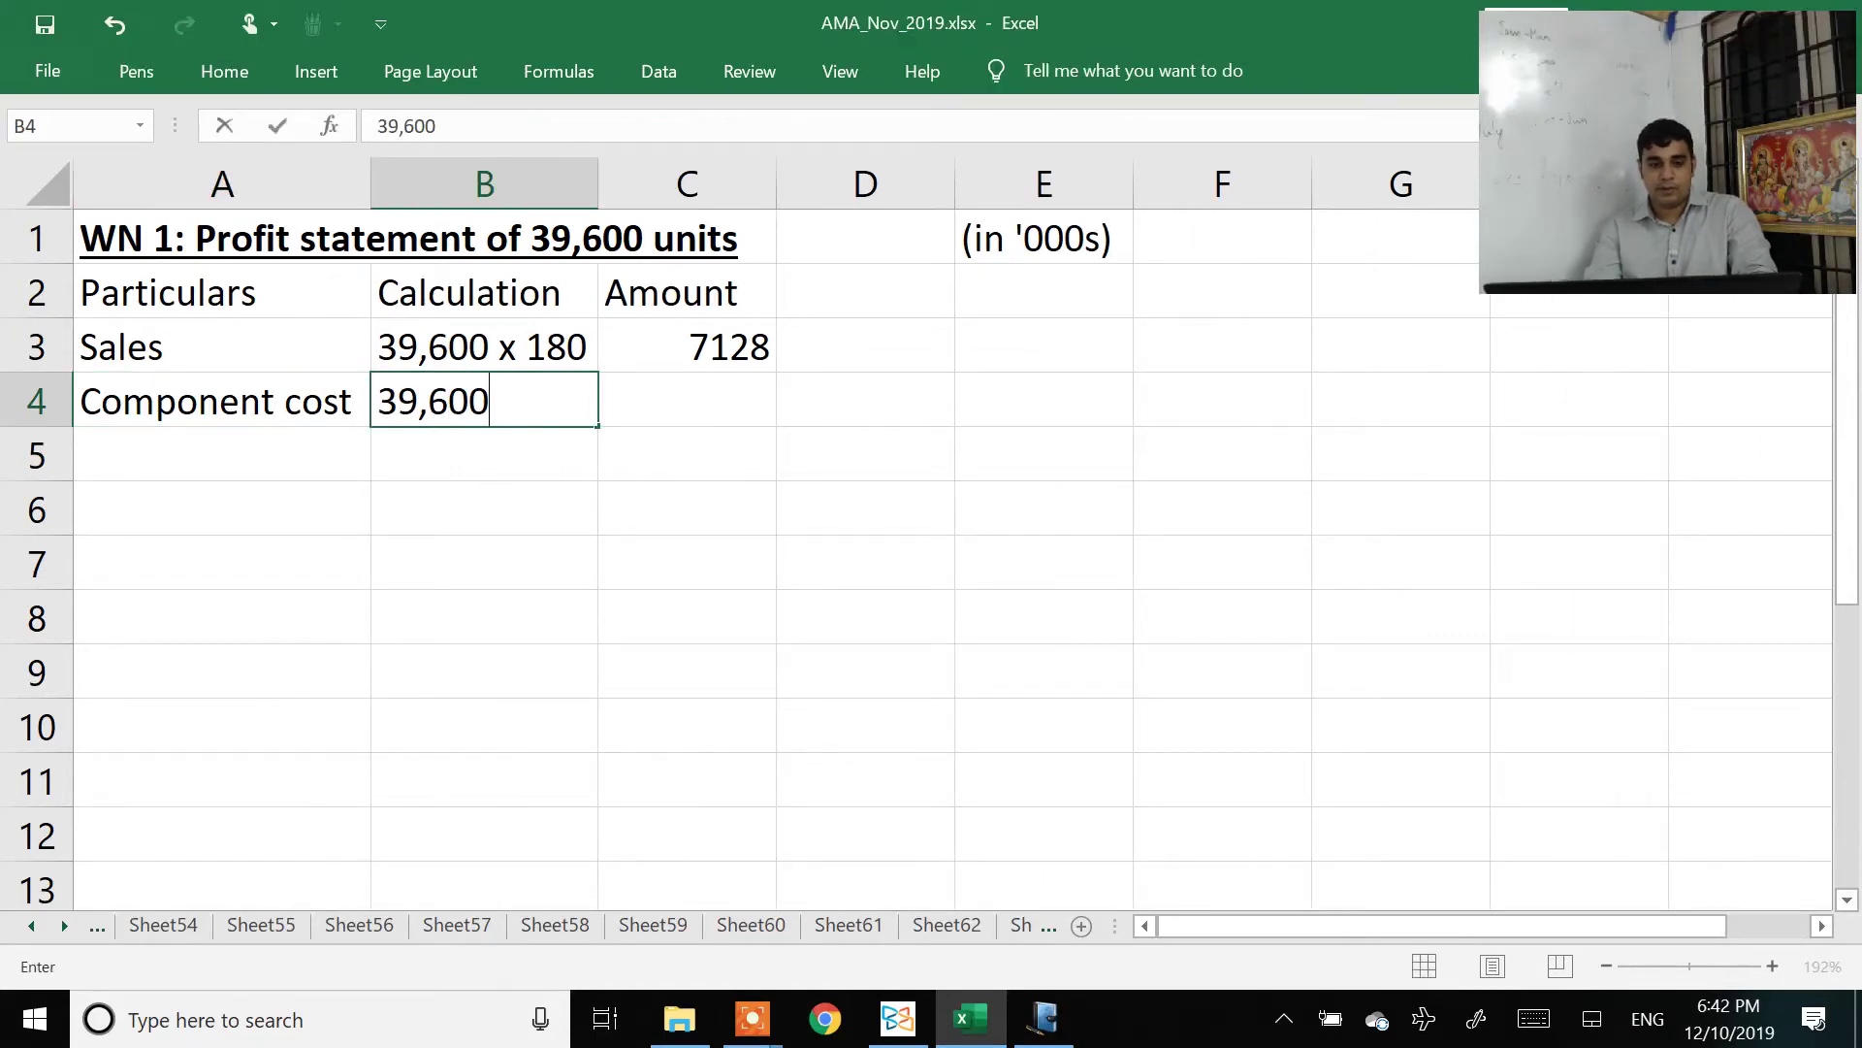
type(" x 35")
key("Return")
Step: Fill the sales formula down into C4 and change it to =39.6*35
key("Right")
key("Up")
key("ctrl+d")
key("F2")
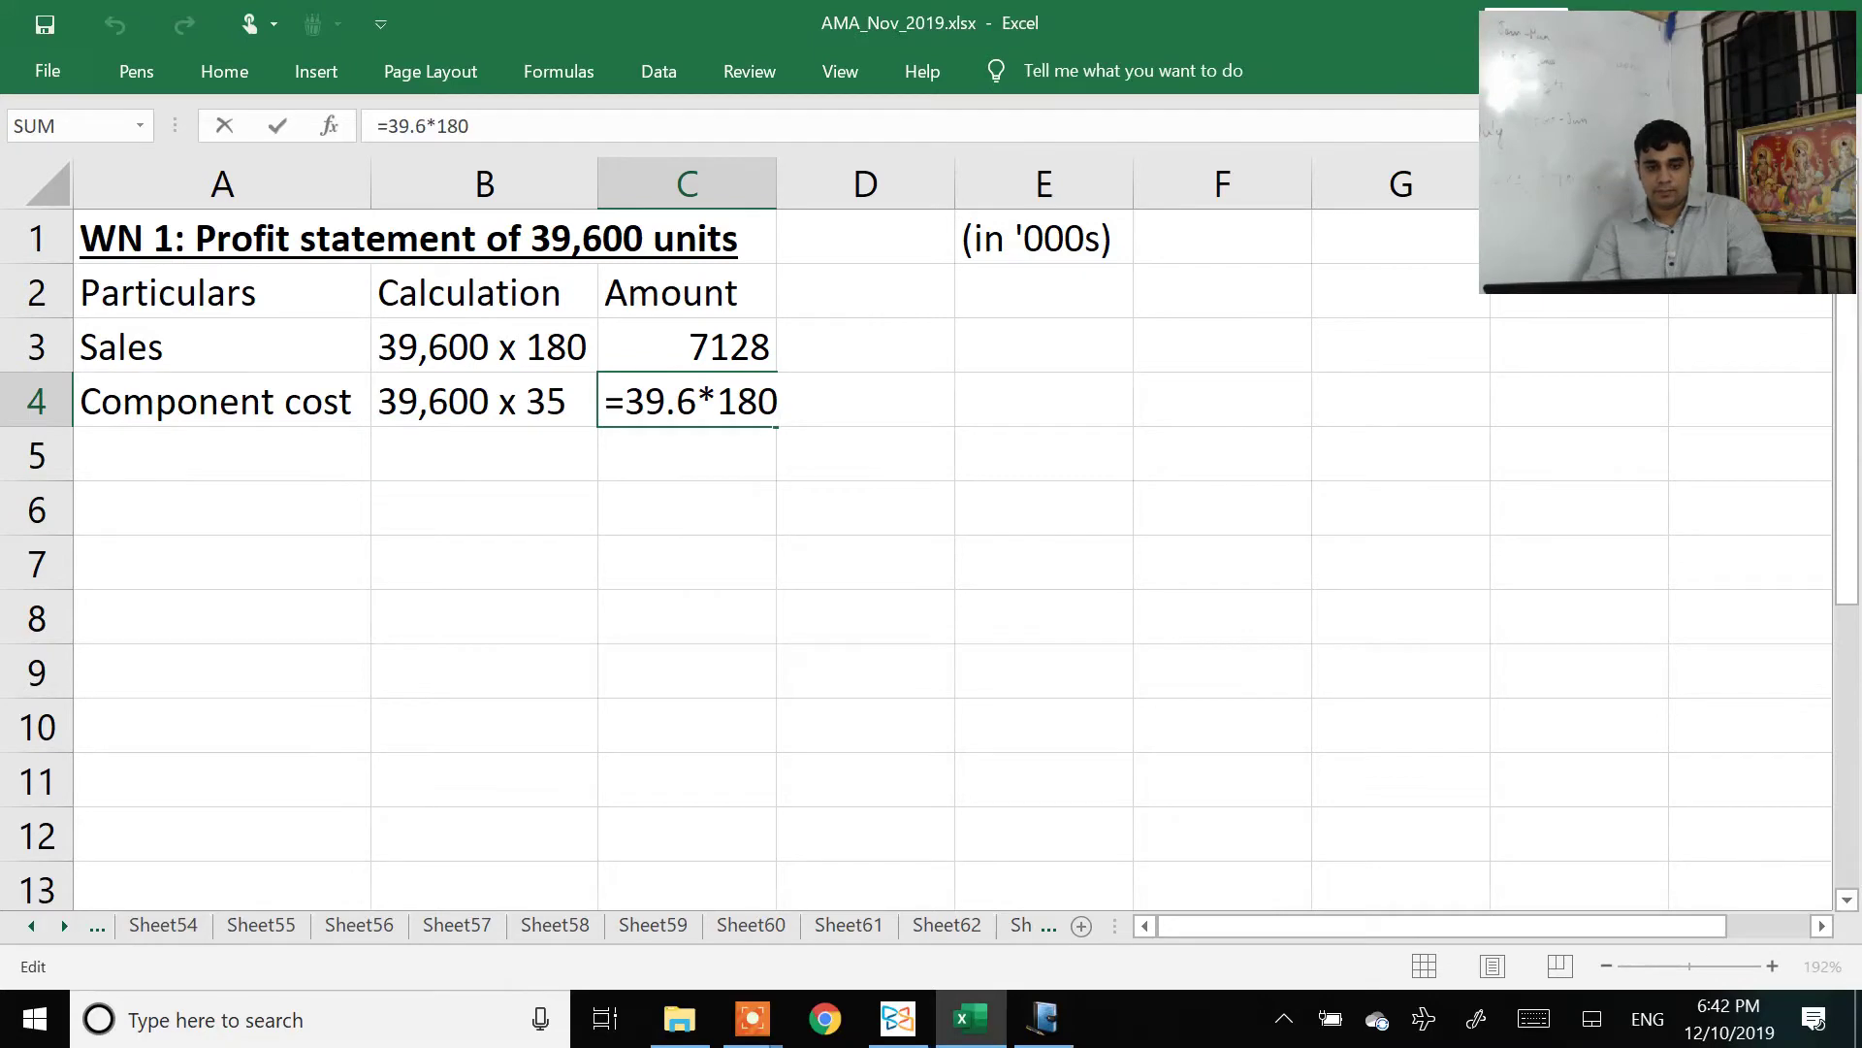
key("shift+Left")
key("shift+Left")
key("shift+Left")
type("35")
key("Return")
Step: Enter the label OVC in A5 with the calculation "39,600 x 56" in B5, checking the income statement in the PDF
key("Home")
key("alt+Tab")
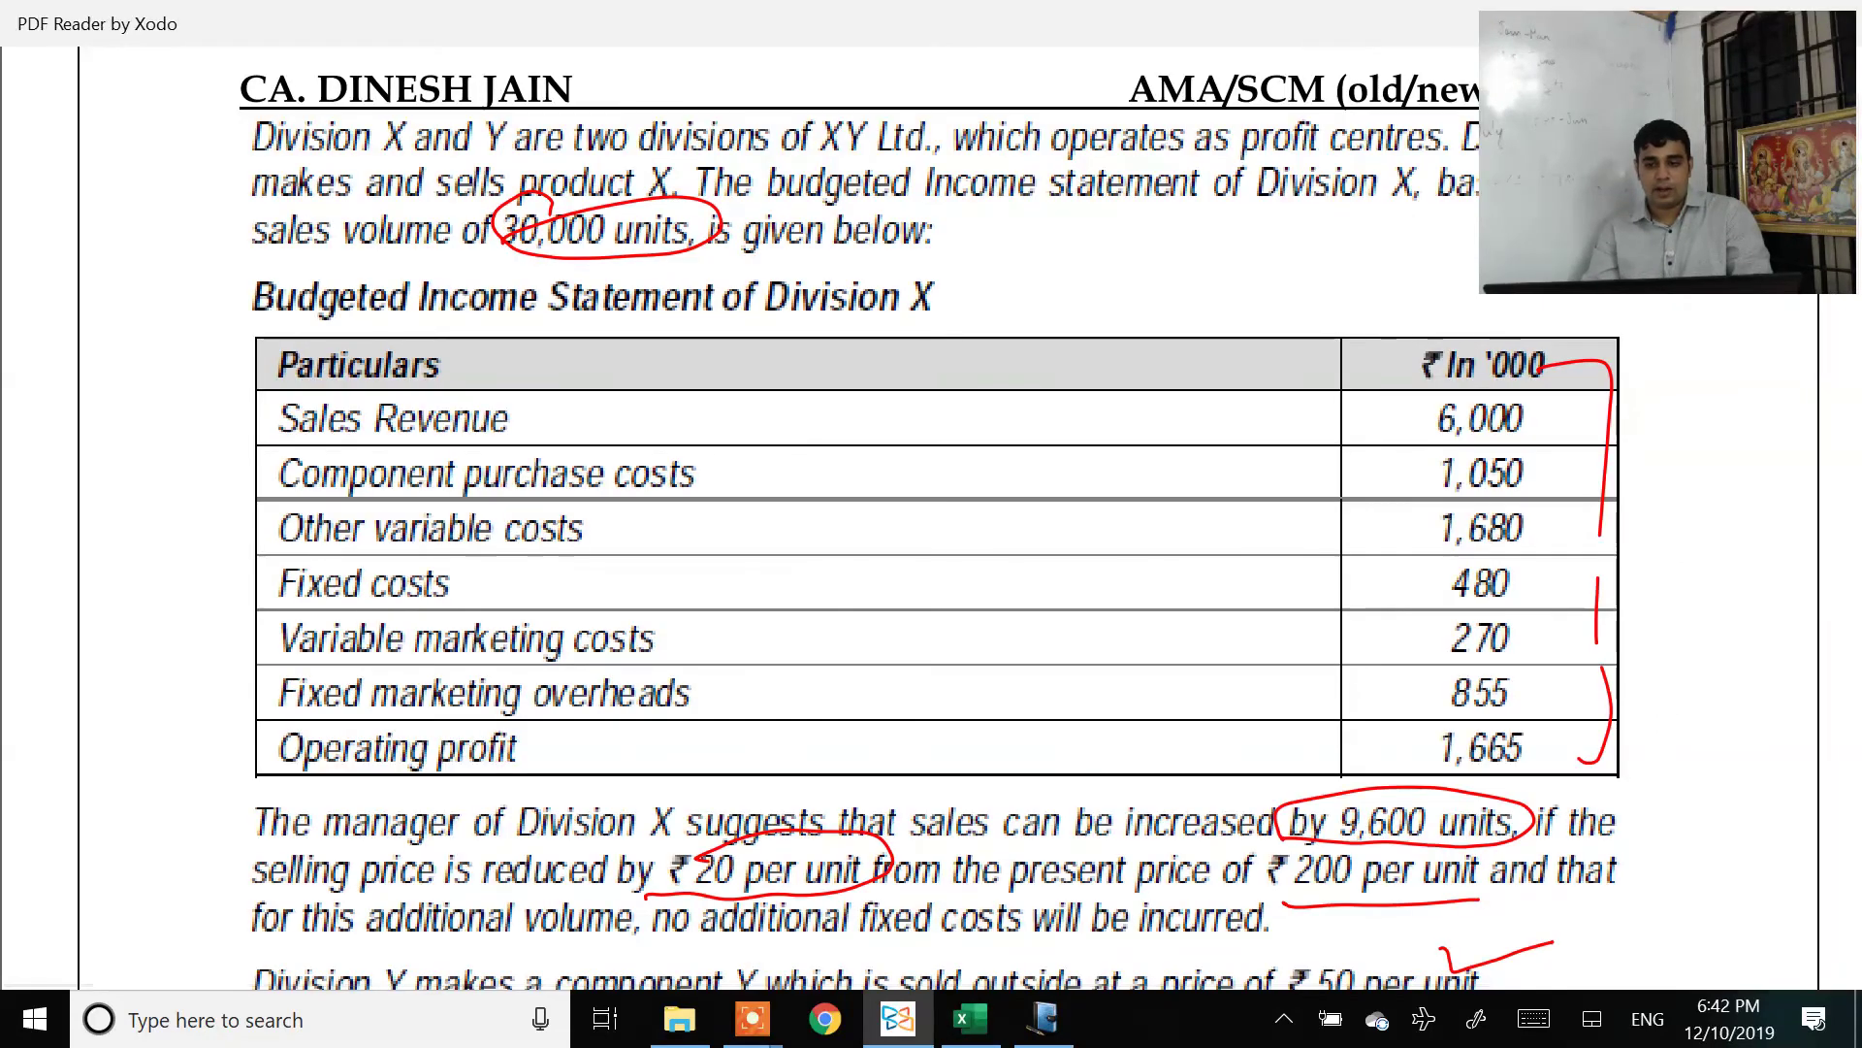
key("alt+Tab")
type("OVC")
key("Tab")
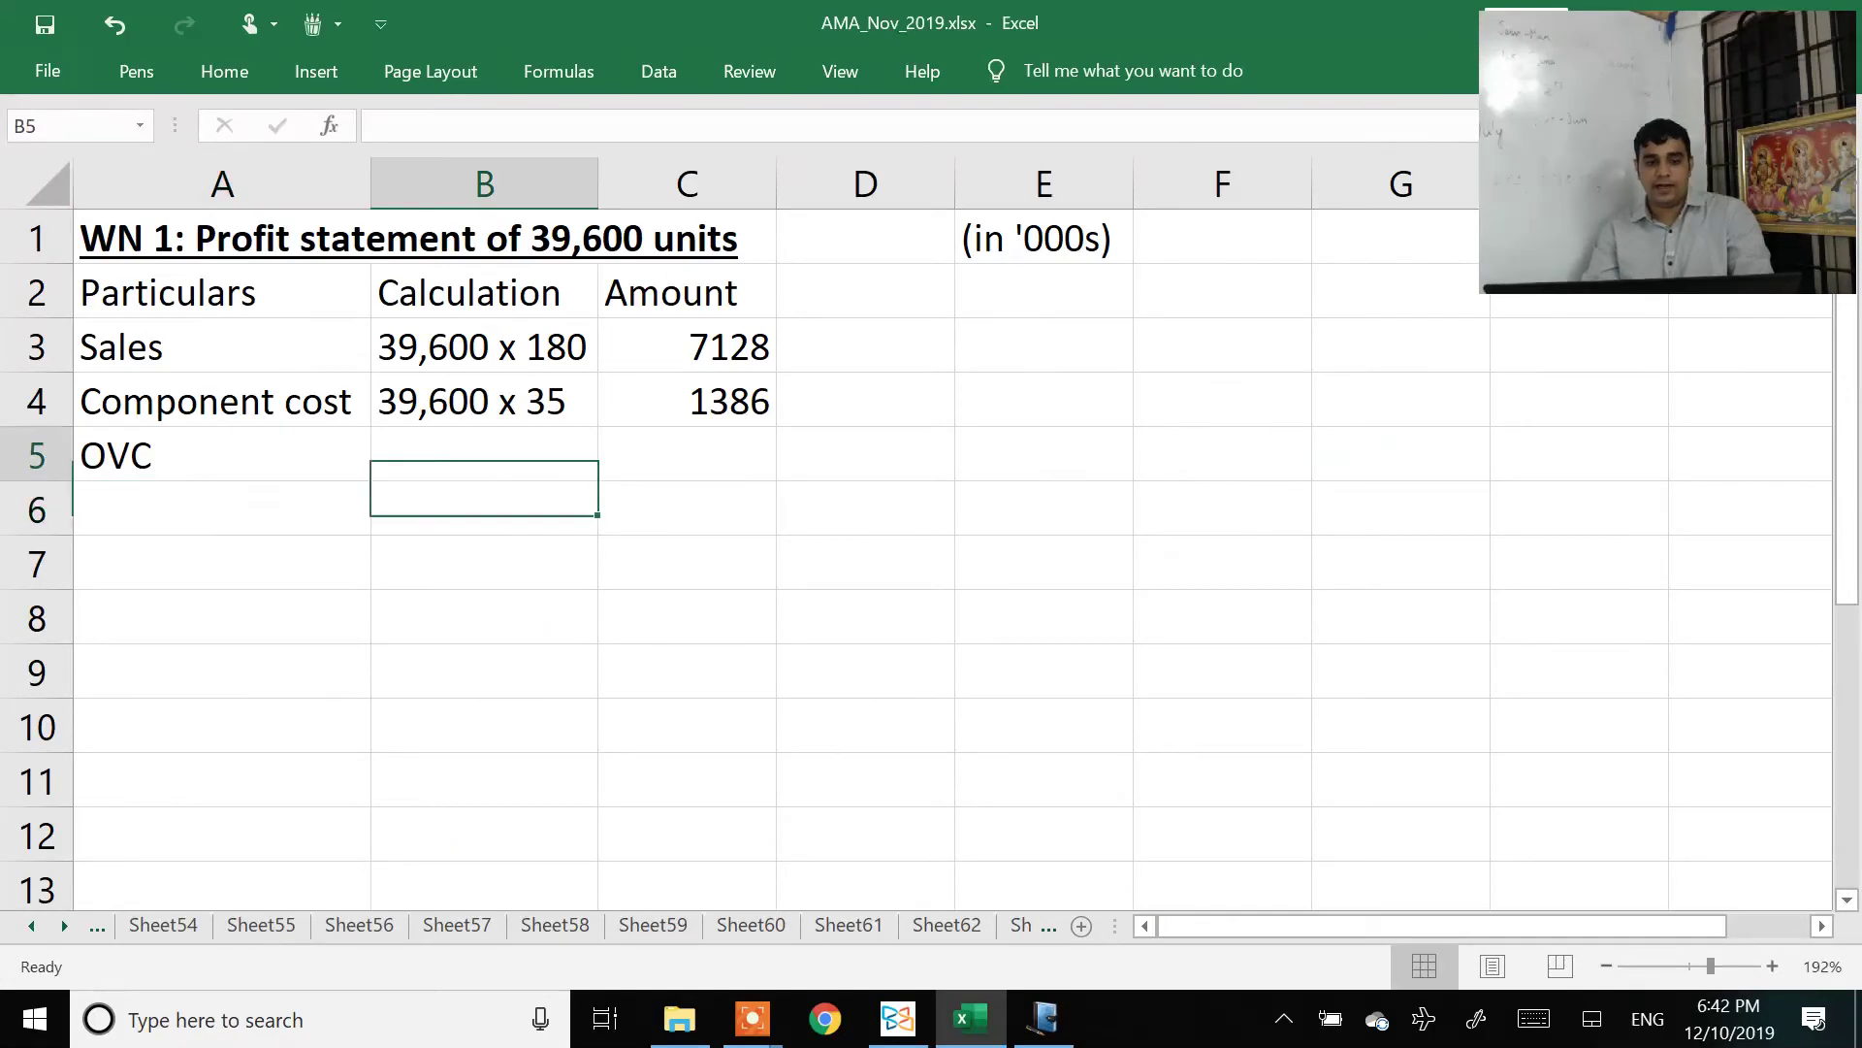
key("alt+Tab")
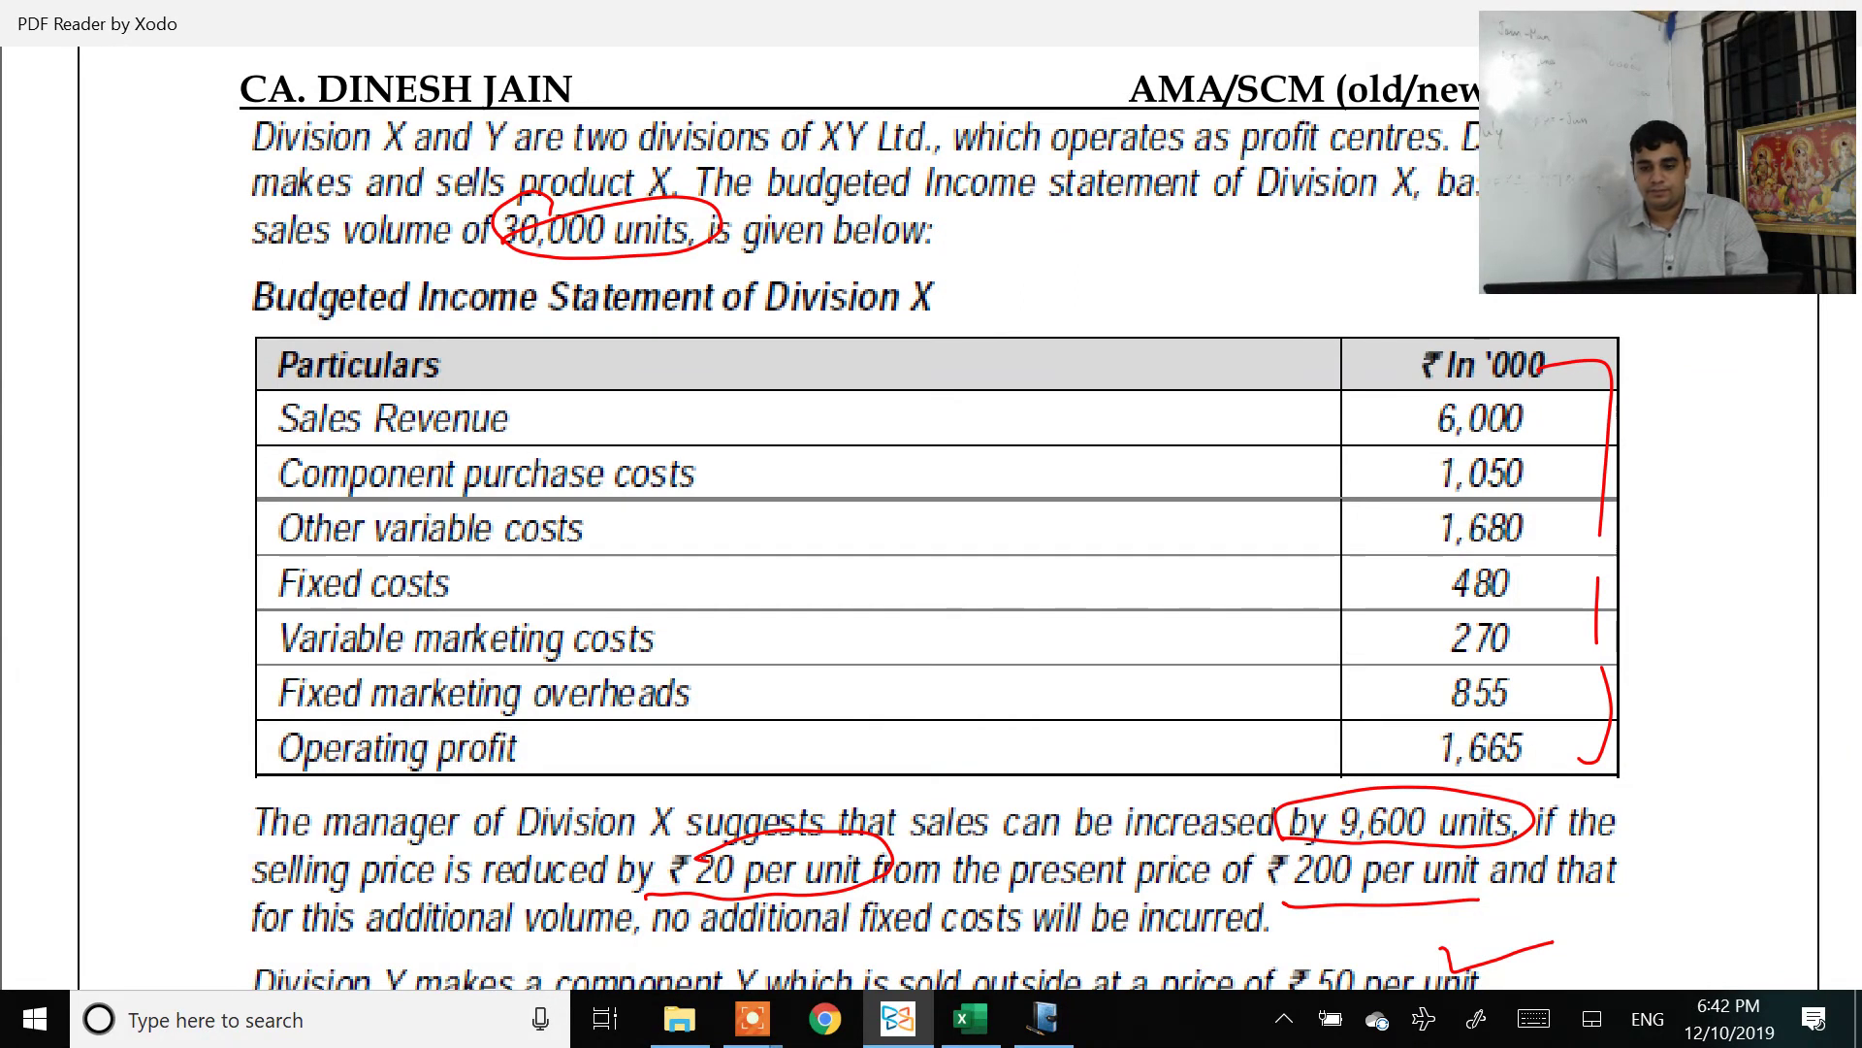
key("alt+Tab")
type("39,600 x 56")
key("Return")
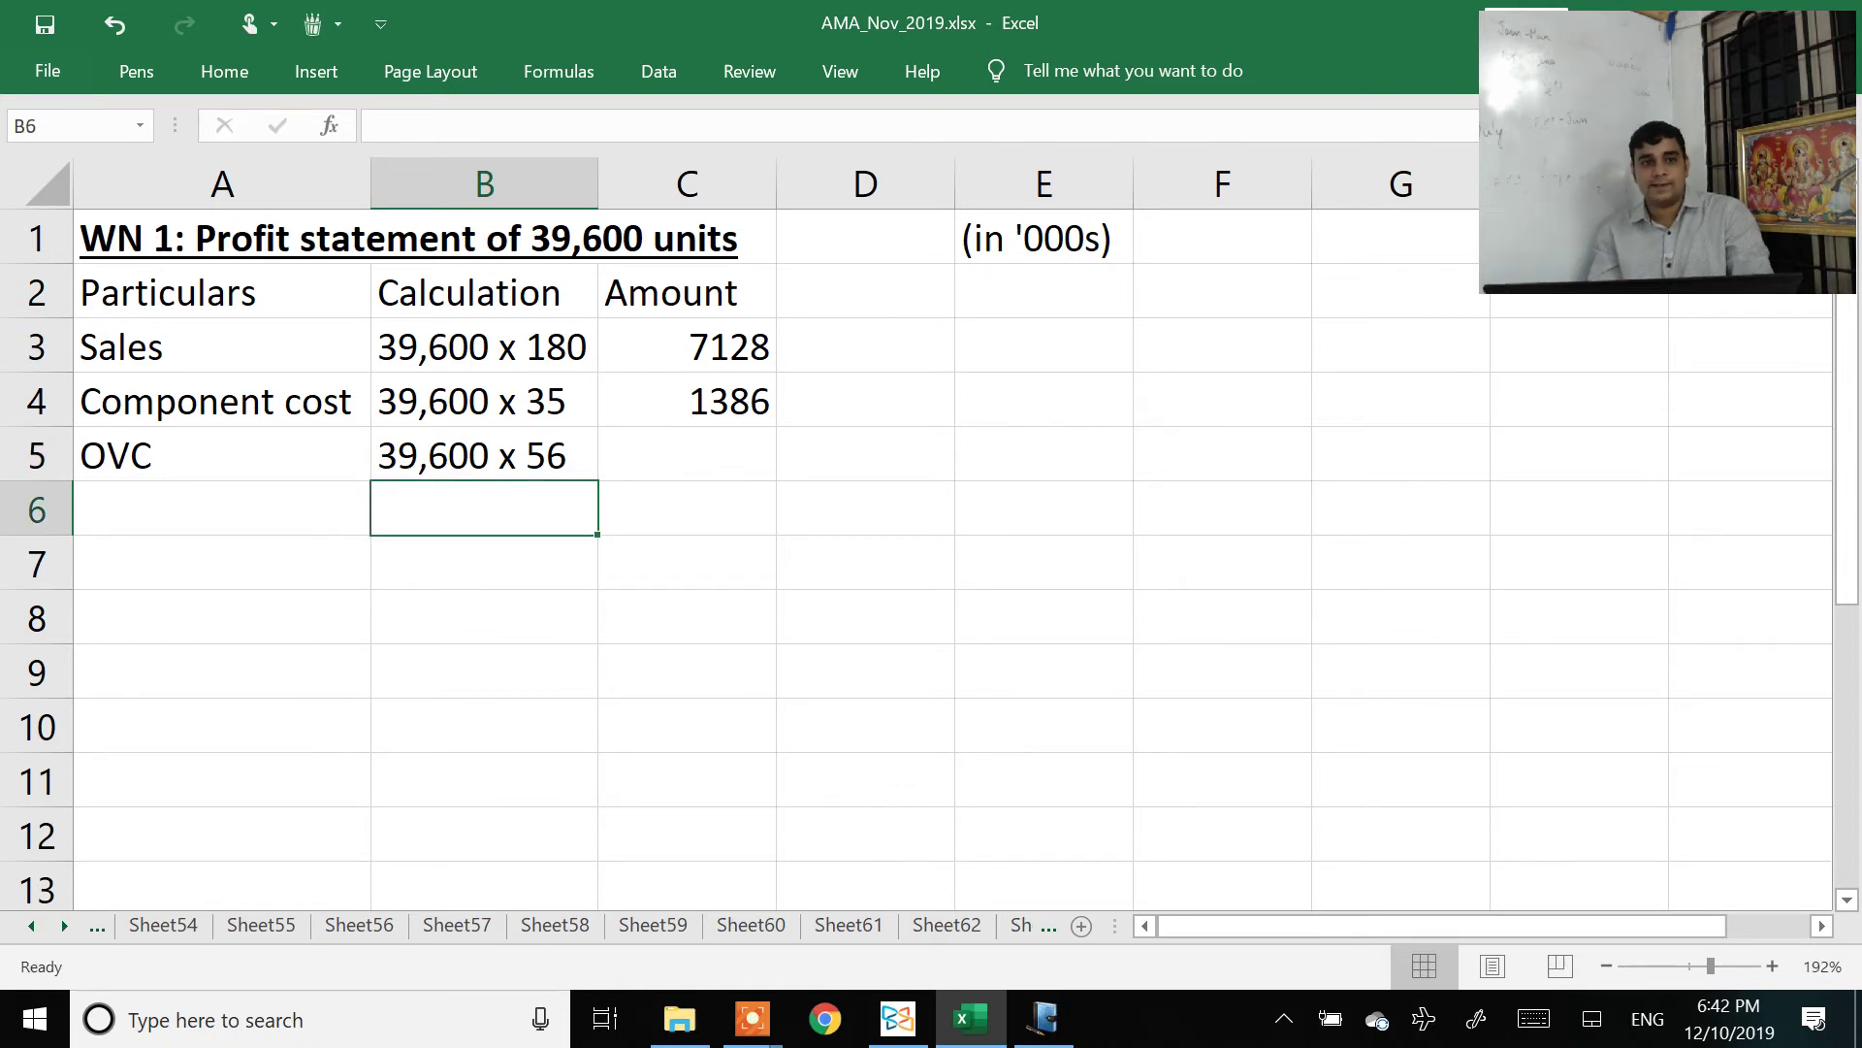
Step: Fill the formula above down into C5 and change it to =39.6*56 for other variable costs
key("alt+Tab")
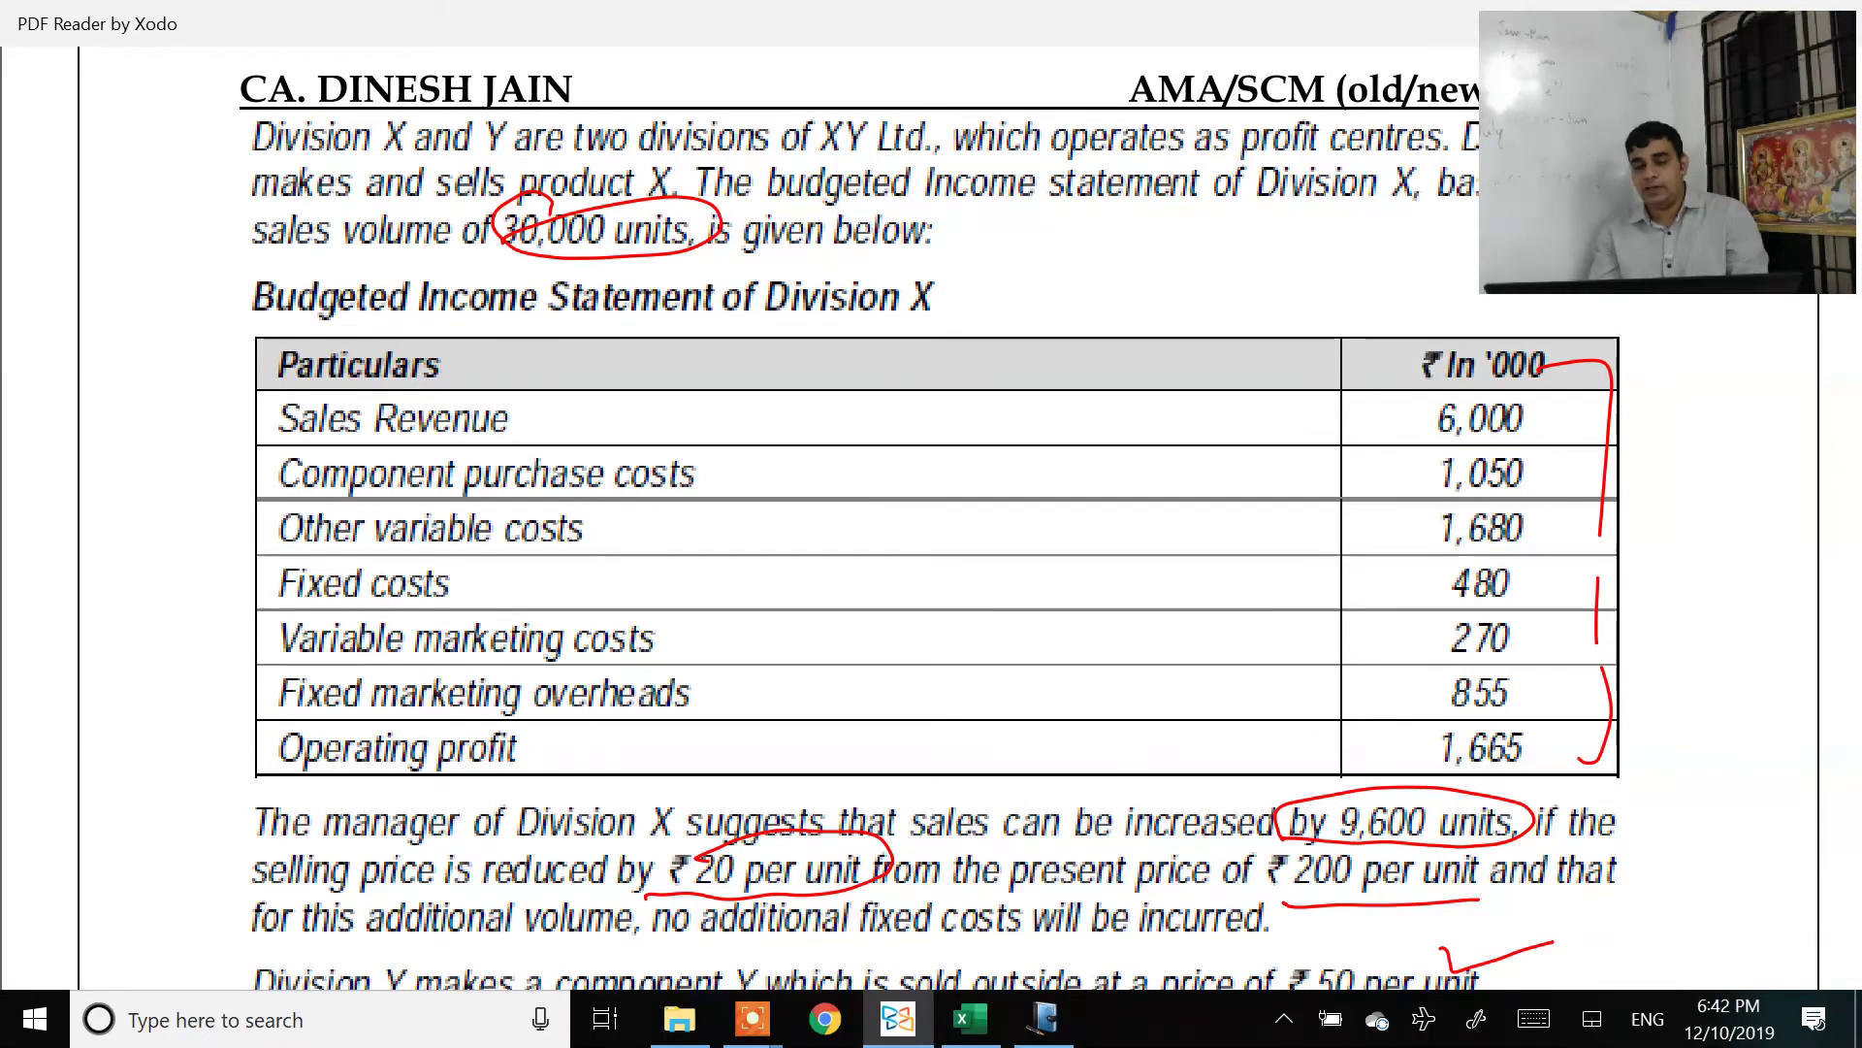
key("alt+Tab")
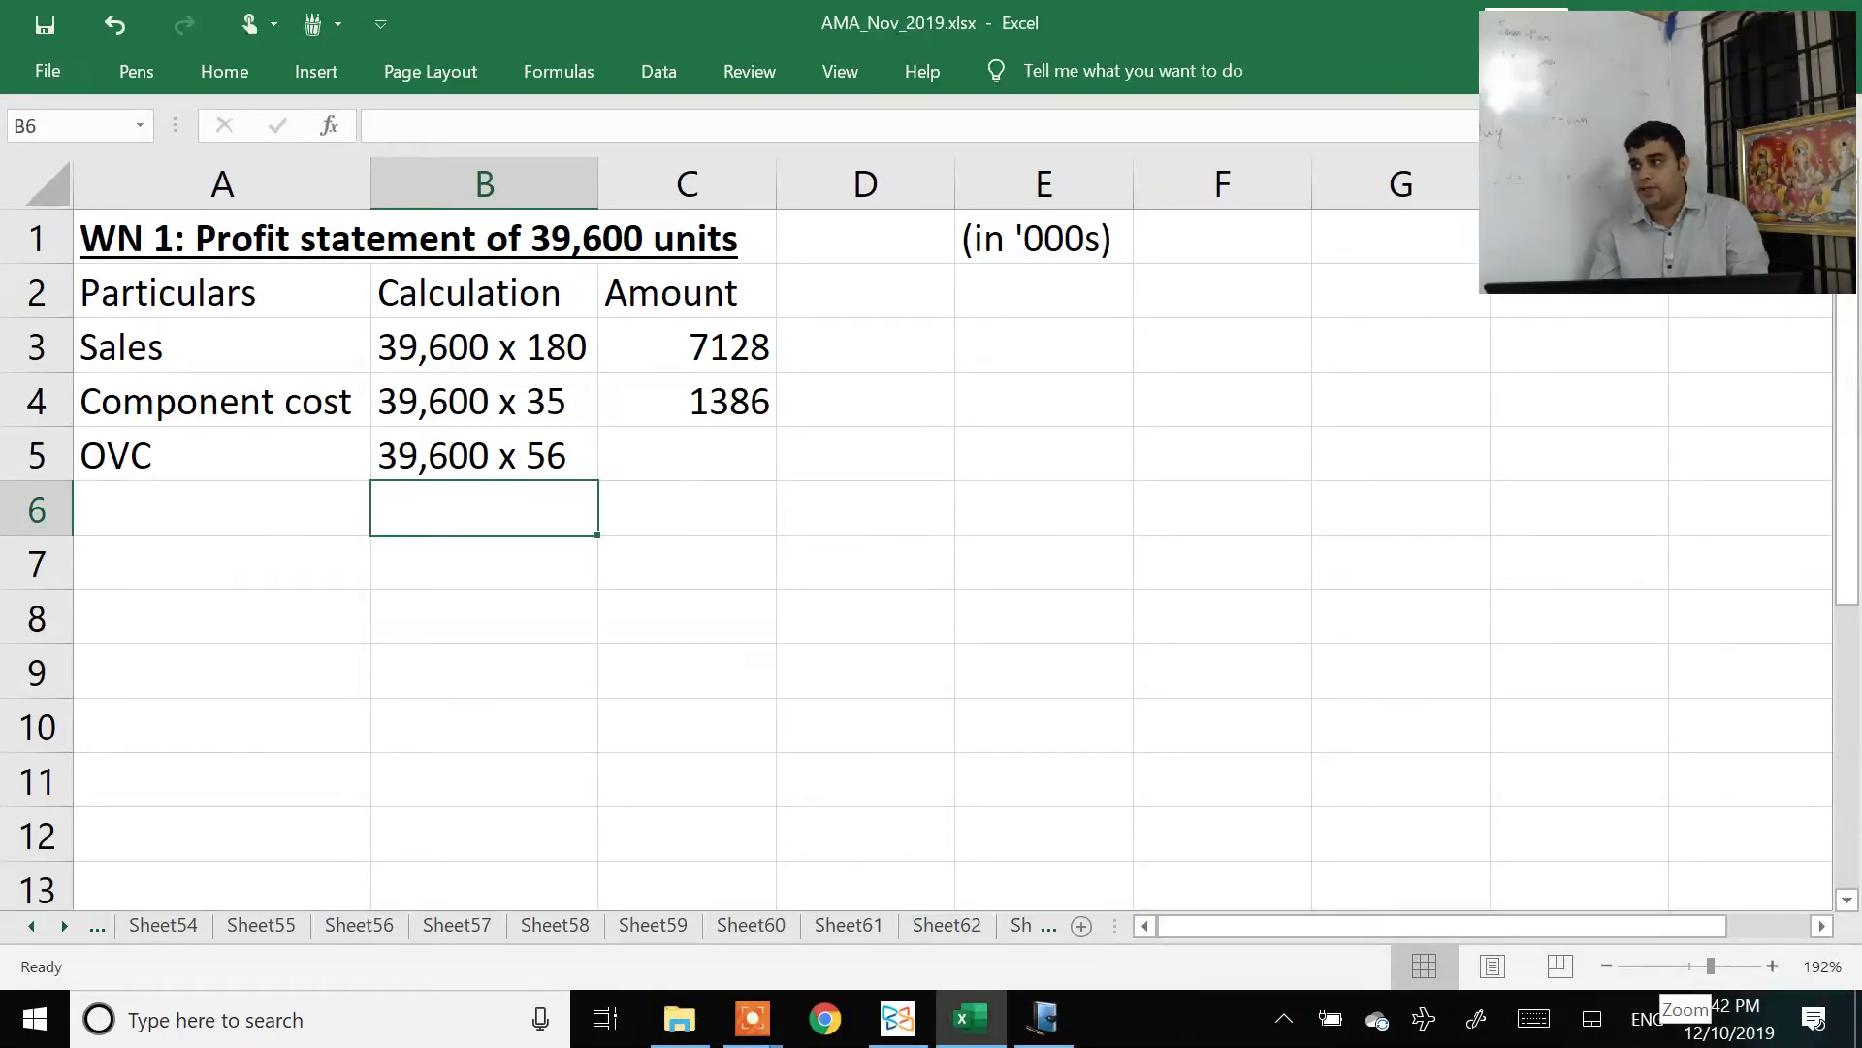
key("Up")
key("Right")
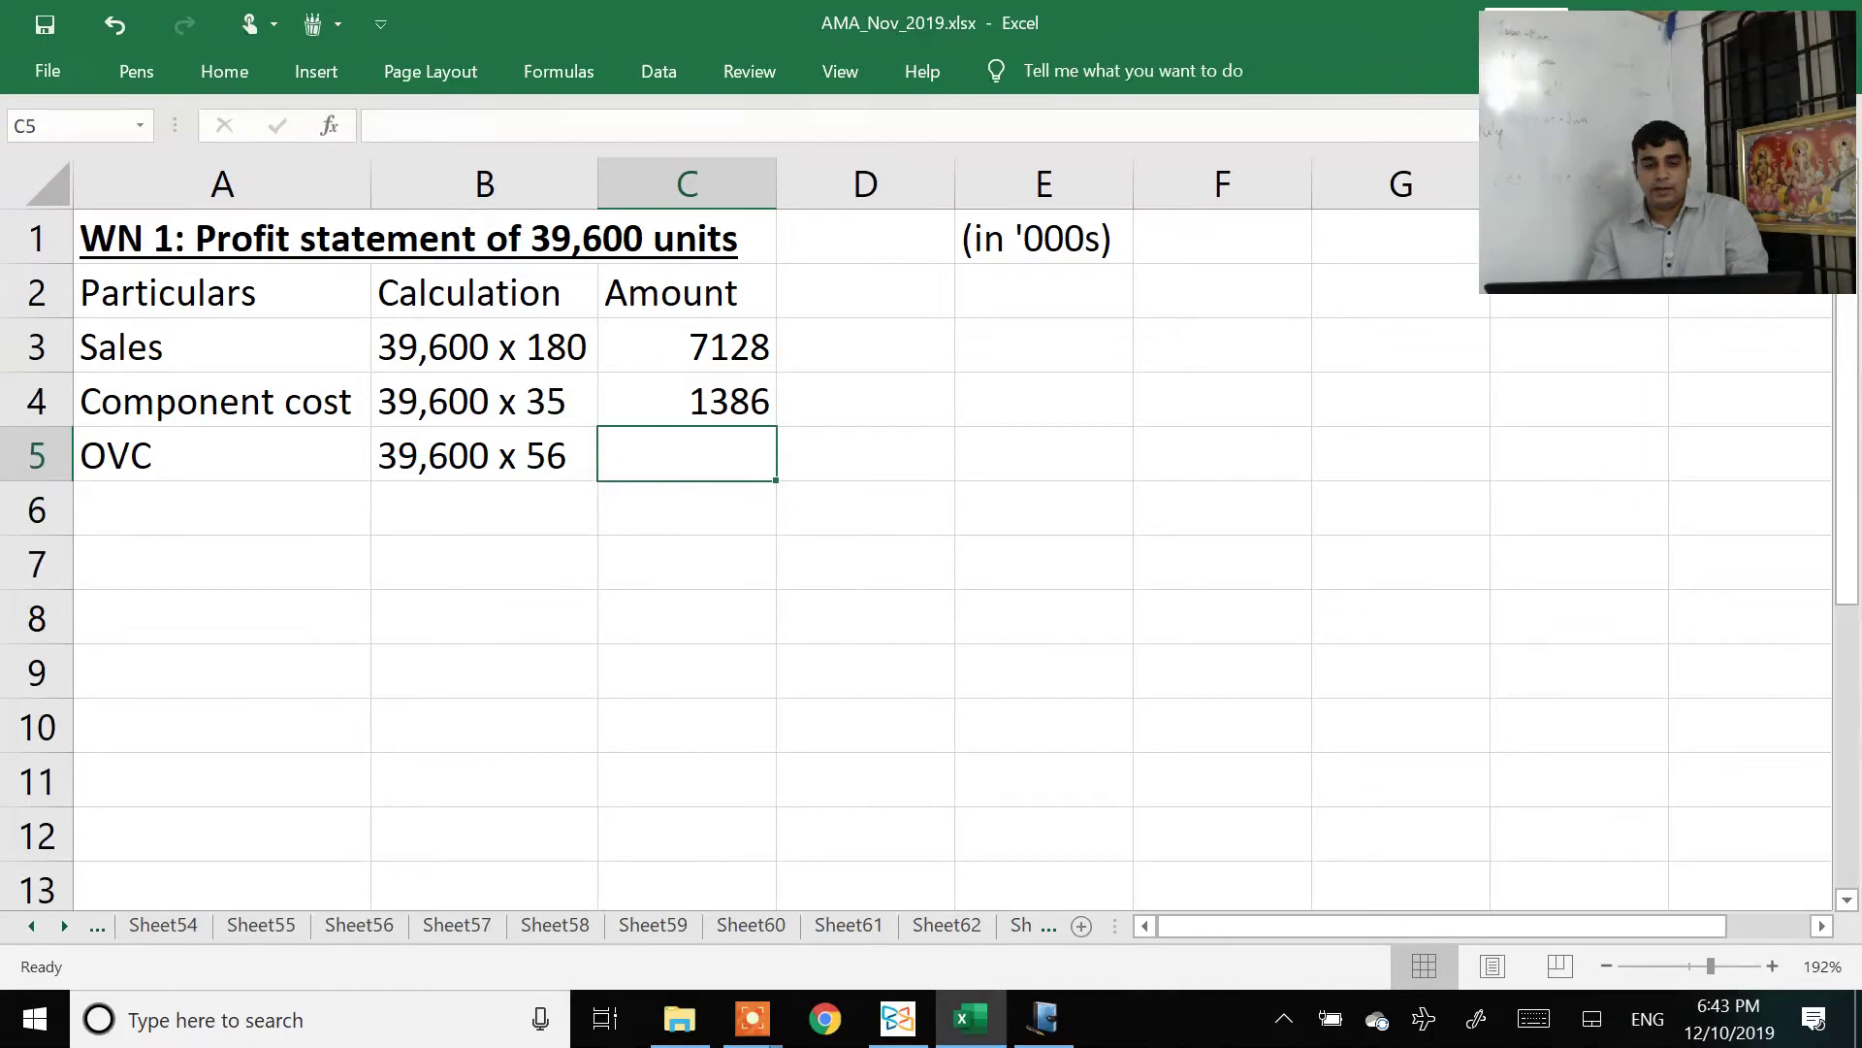
key("ctrl+d")
key("F2")
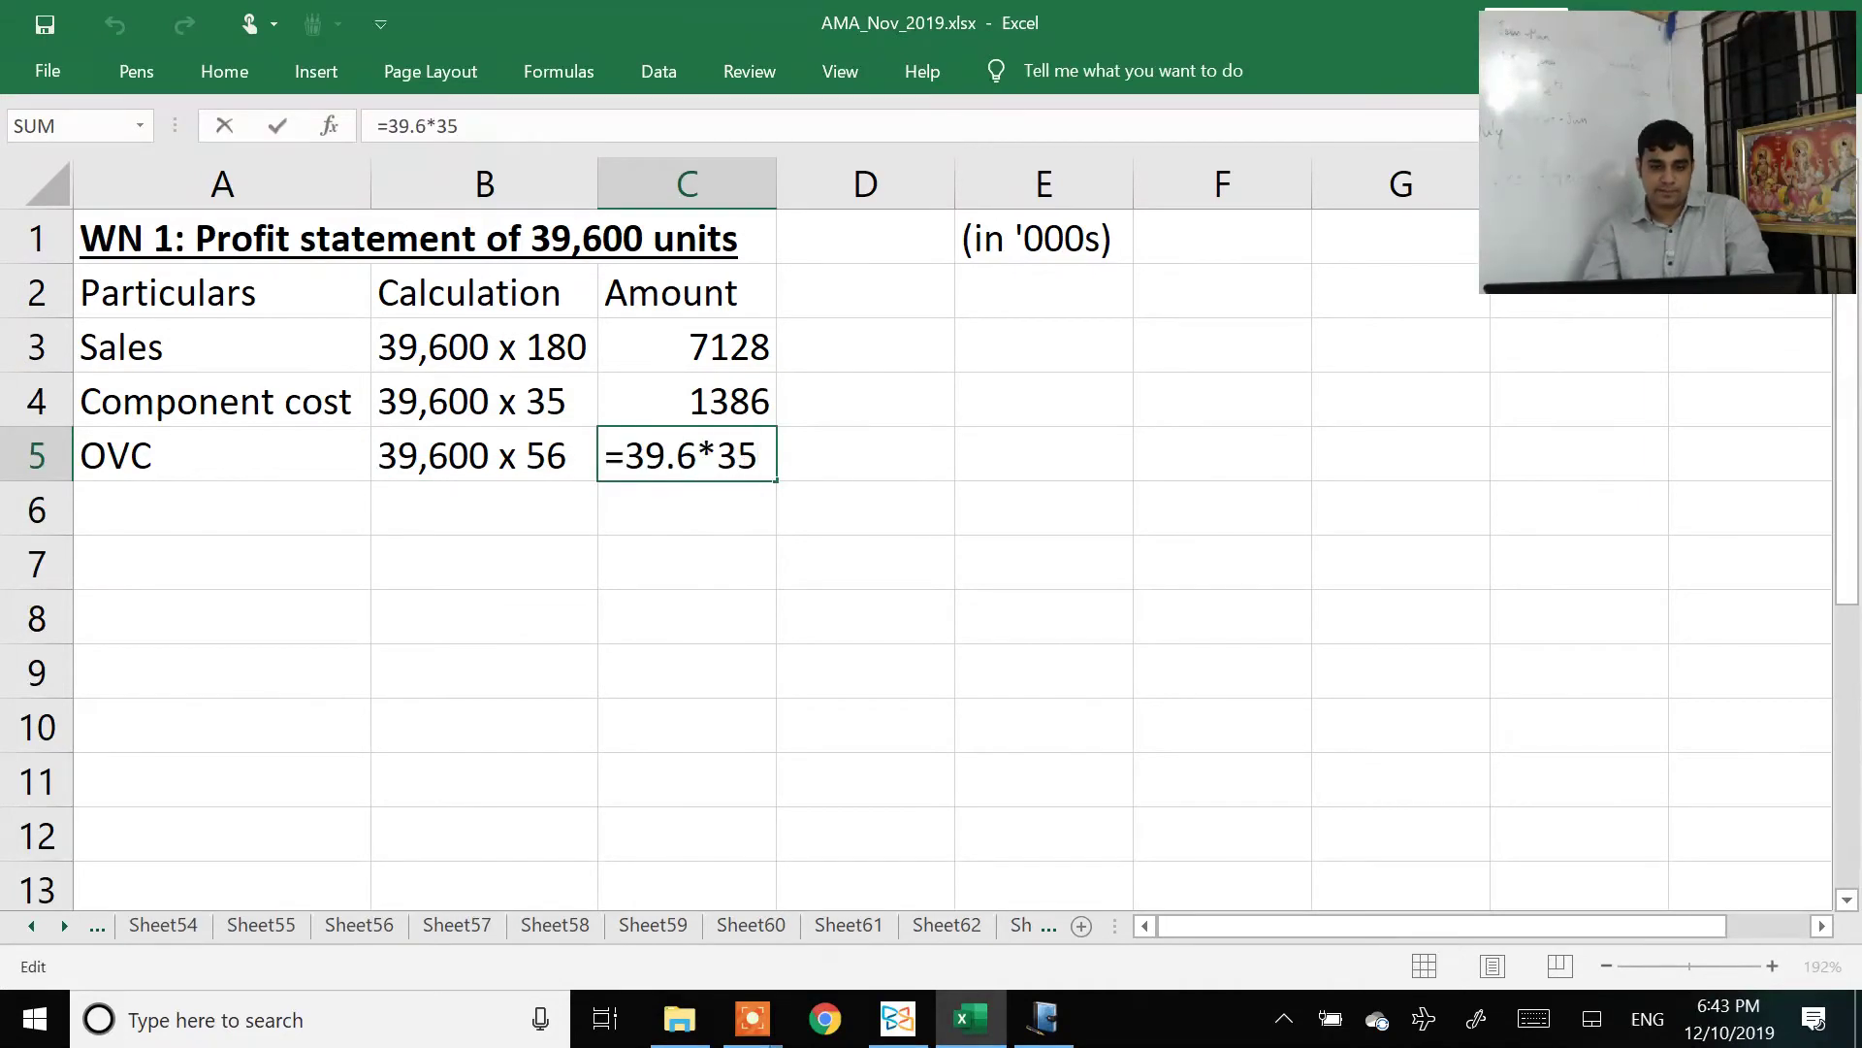
key("BackSpace")
key("BackSpace")
type("56")
key("Return")
Step: Add the Fixed cost row in row 6 with the amount 480, taken from the income statement in the PDF
key("Left")
key("Left")
key("alt+Tab")
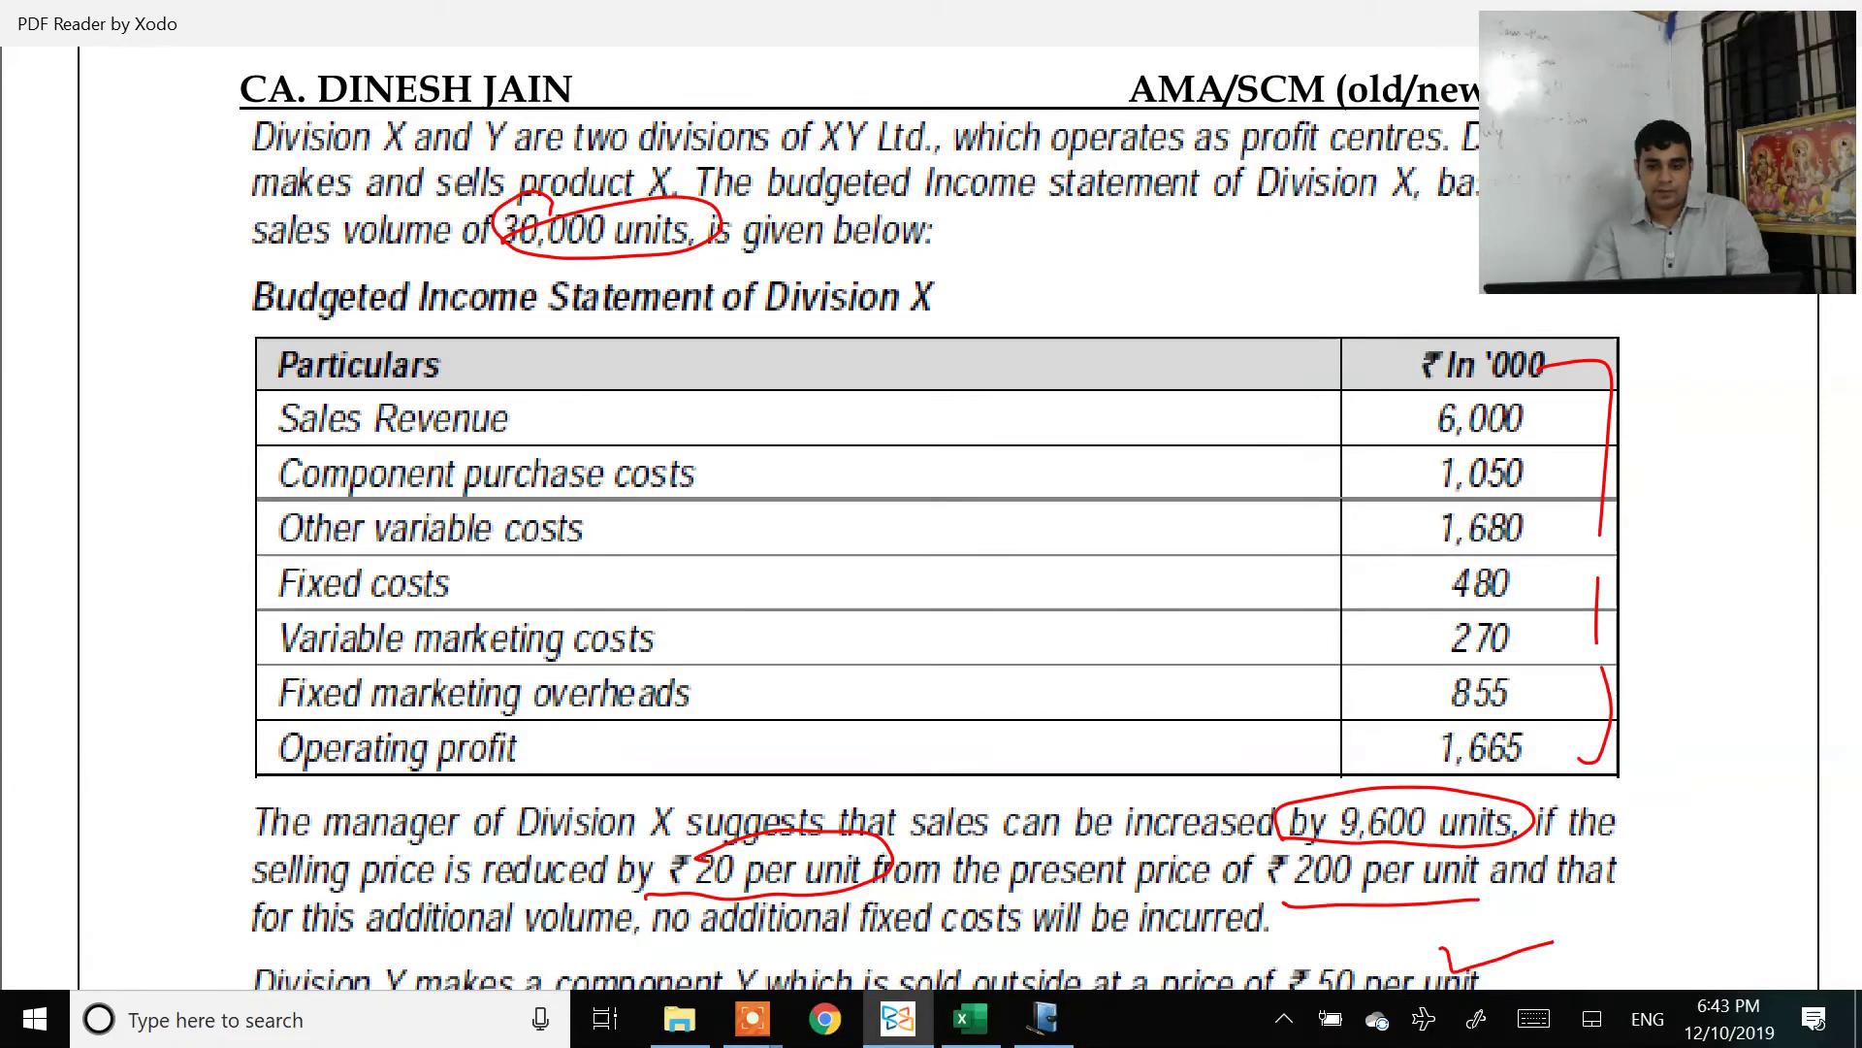
key("alt+Tab")
key("alt+Tab")
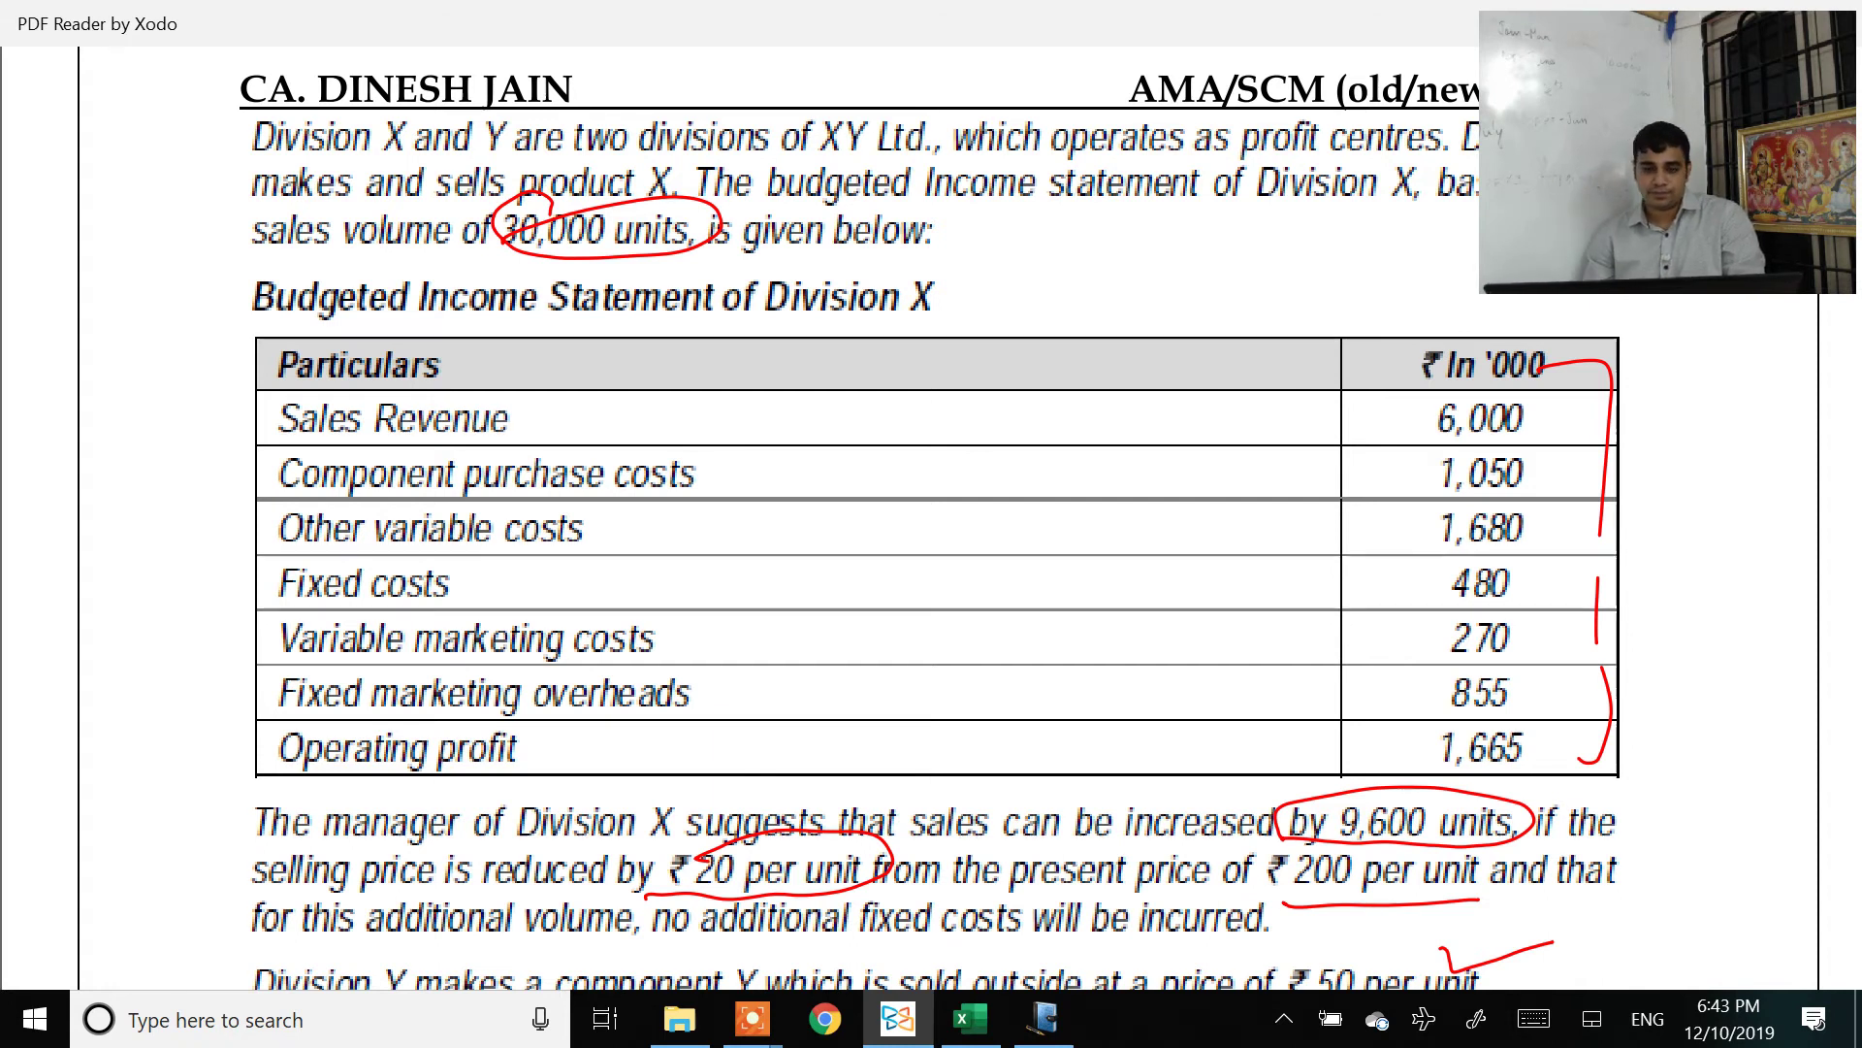
key("alt+Tab")
type("Fixed cost")
key("Return")
key("Right")
key("Right")
key("Up")
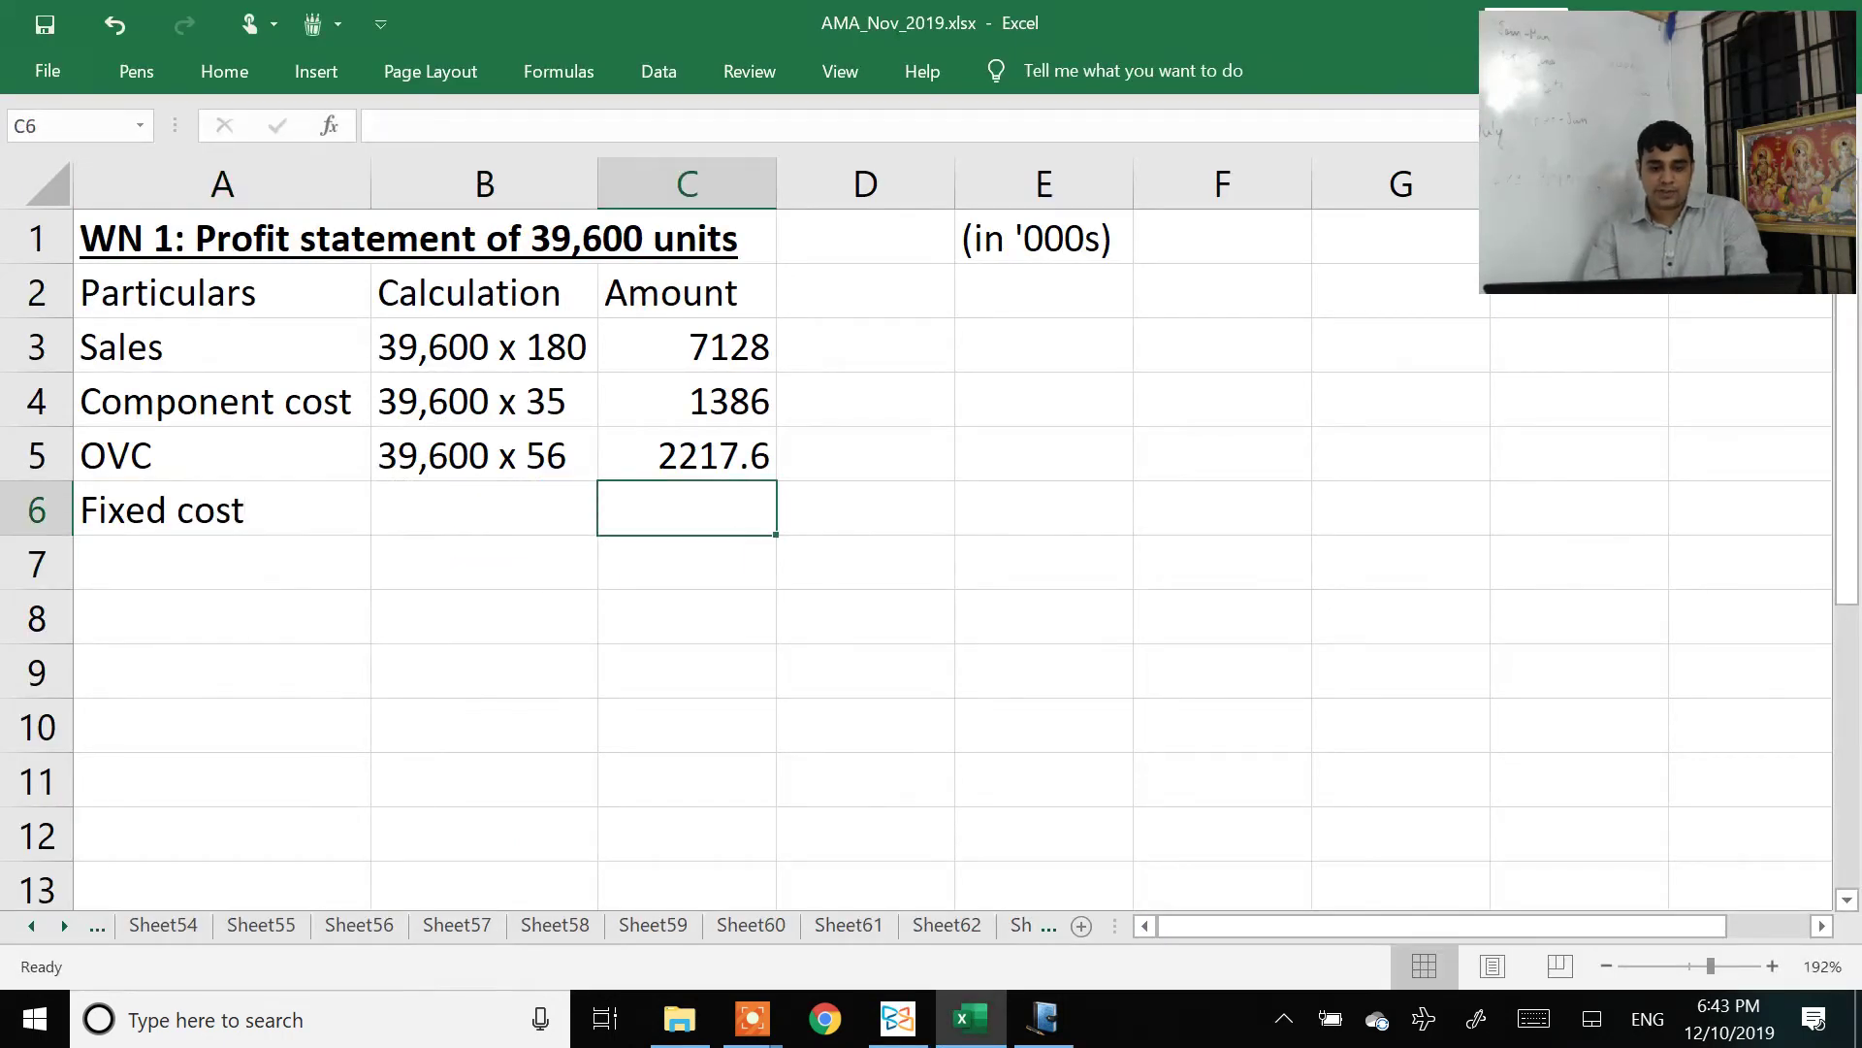
type("480")
key("Return")
Step: Enter the label "Var market cost" in A7 with the calculation "39,600 x 9" in B7
key("Home")
key("alt+Tab")
key("alt+Tab")
type("Var market")
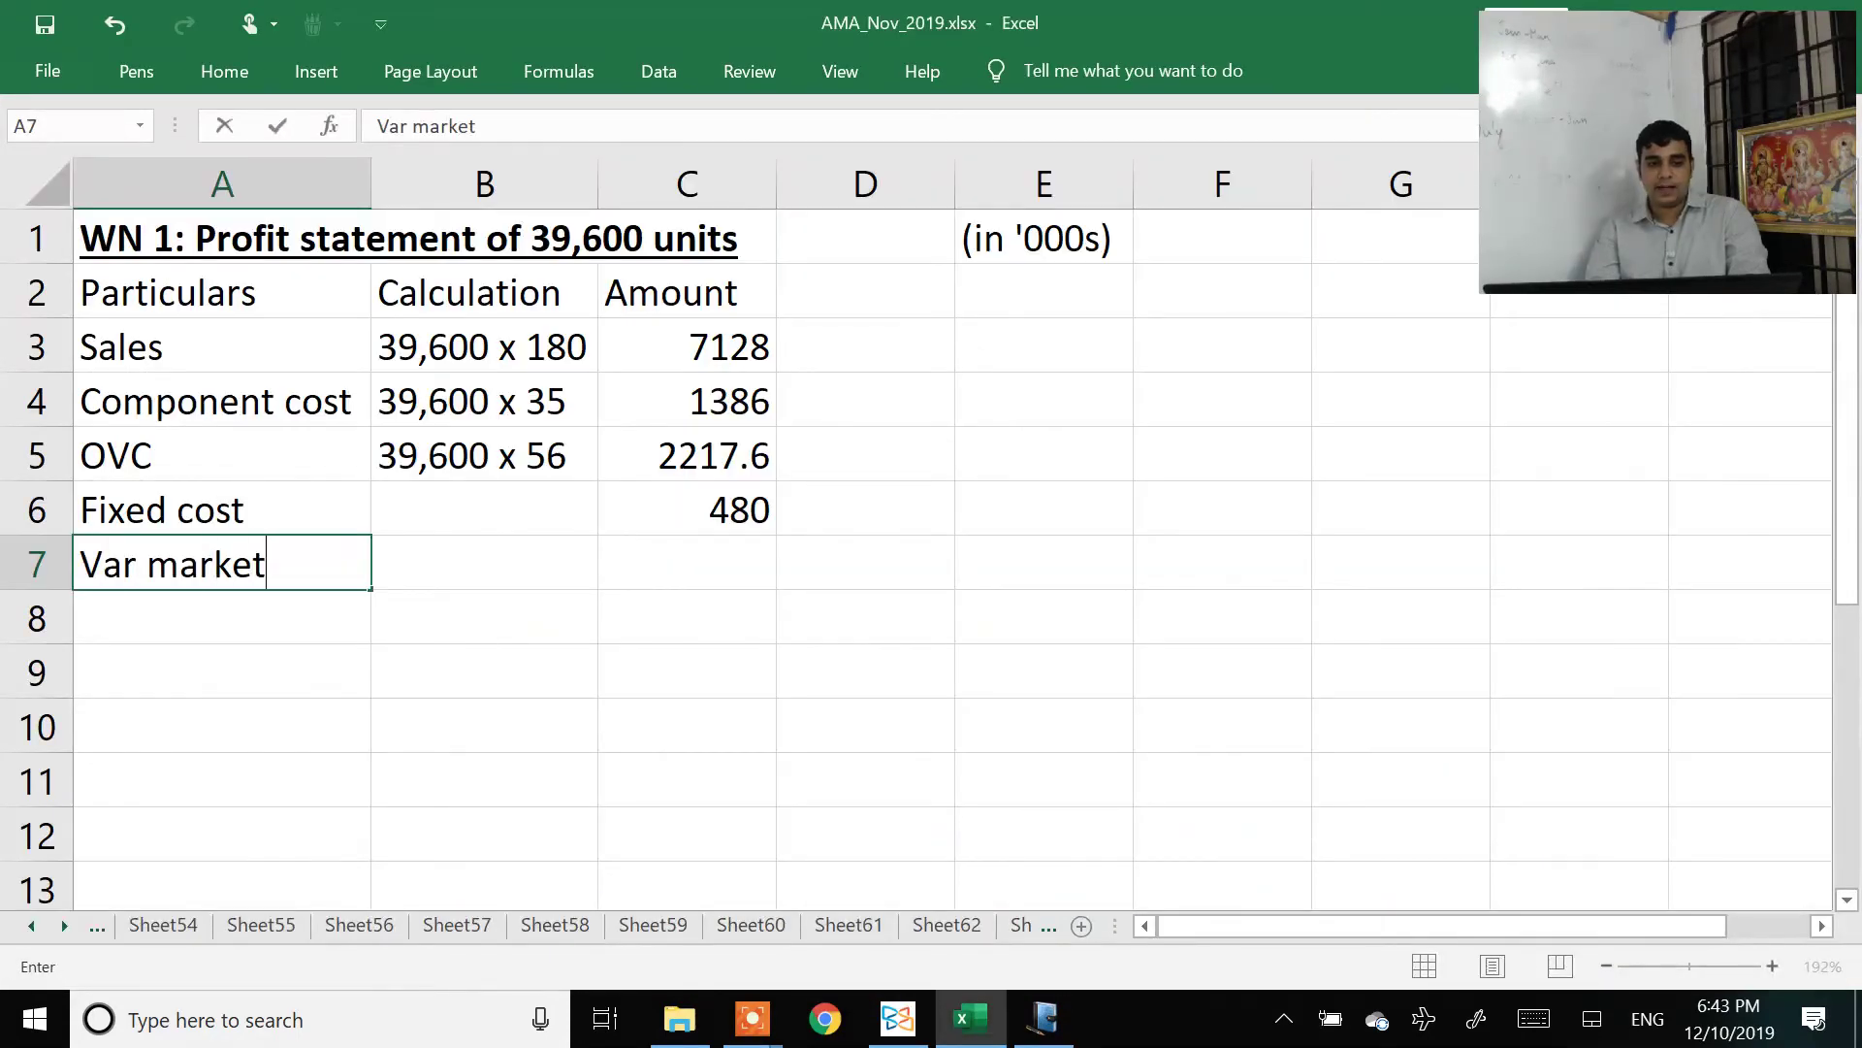
type(" cost")
key("Return")
left_click(484, 563)
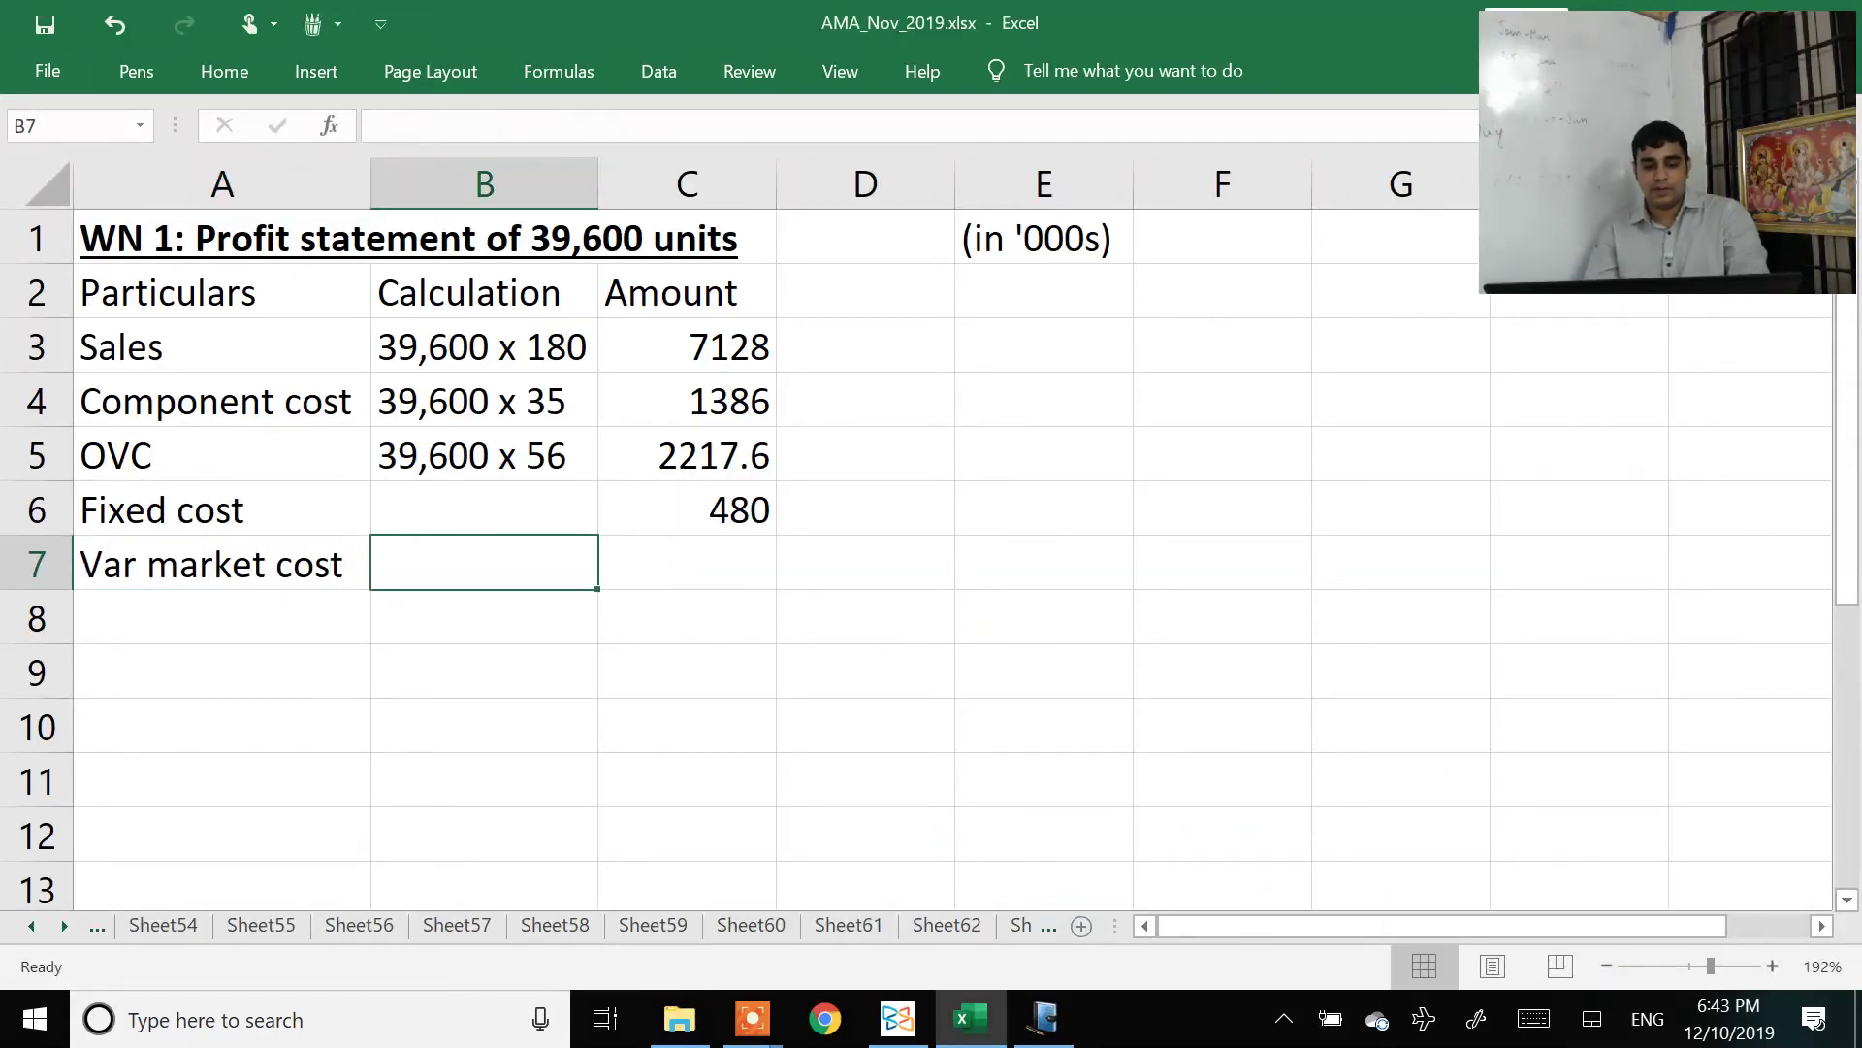
type("3,9,600 x")
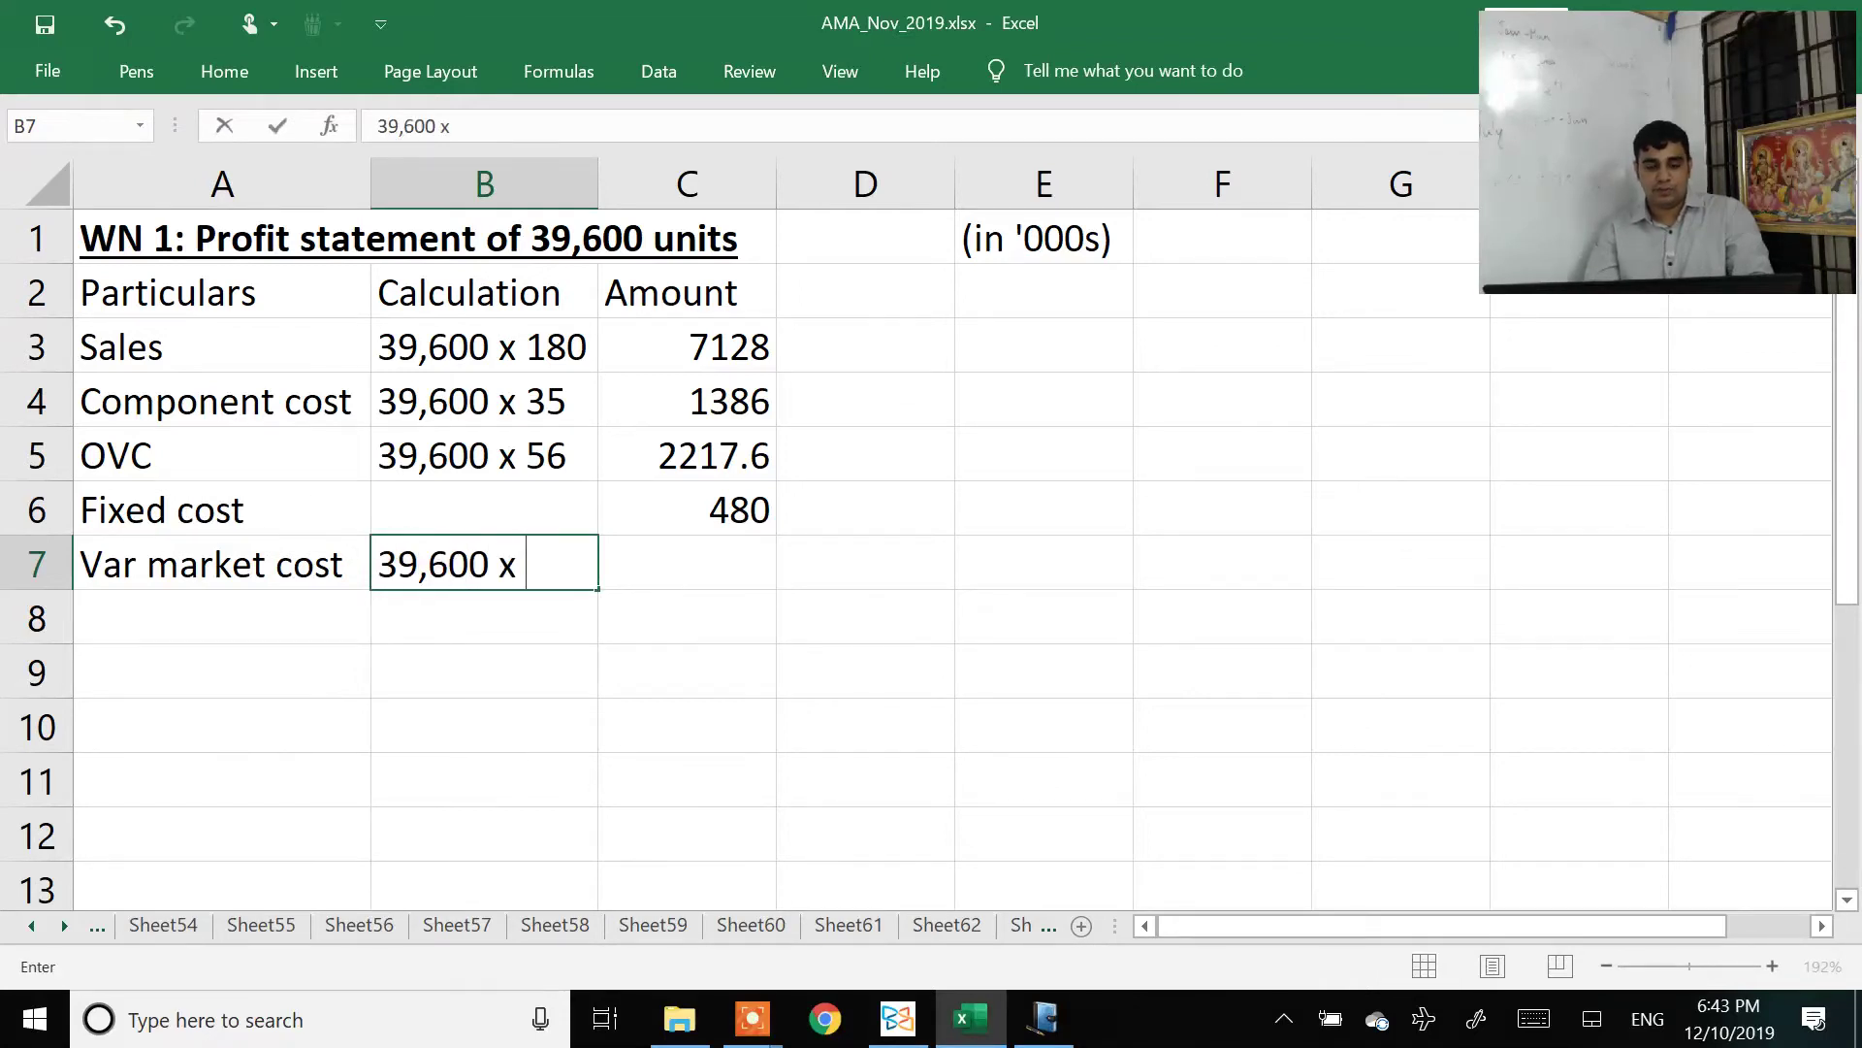
key("alt+Tab")
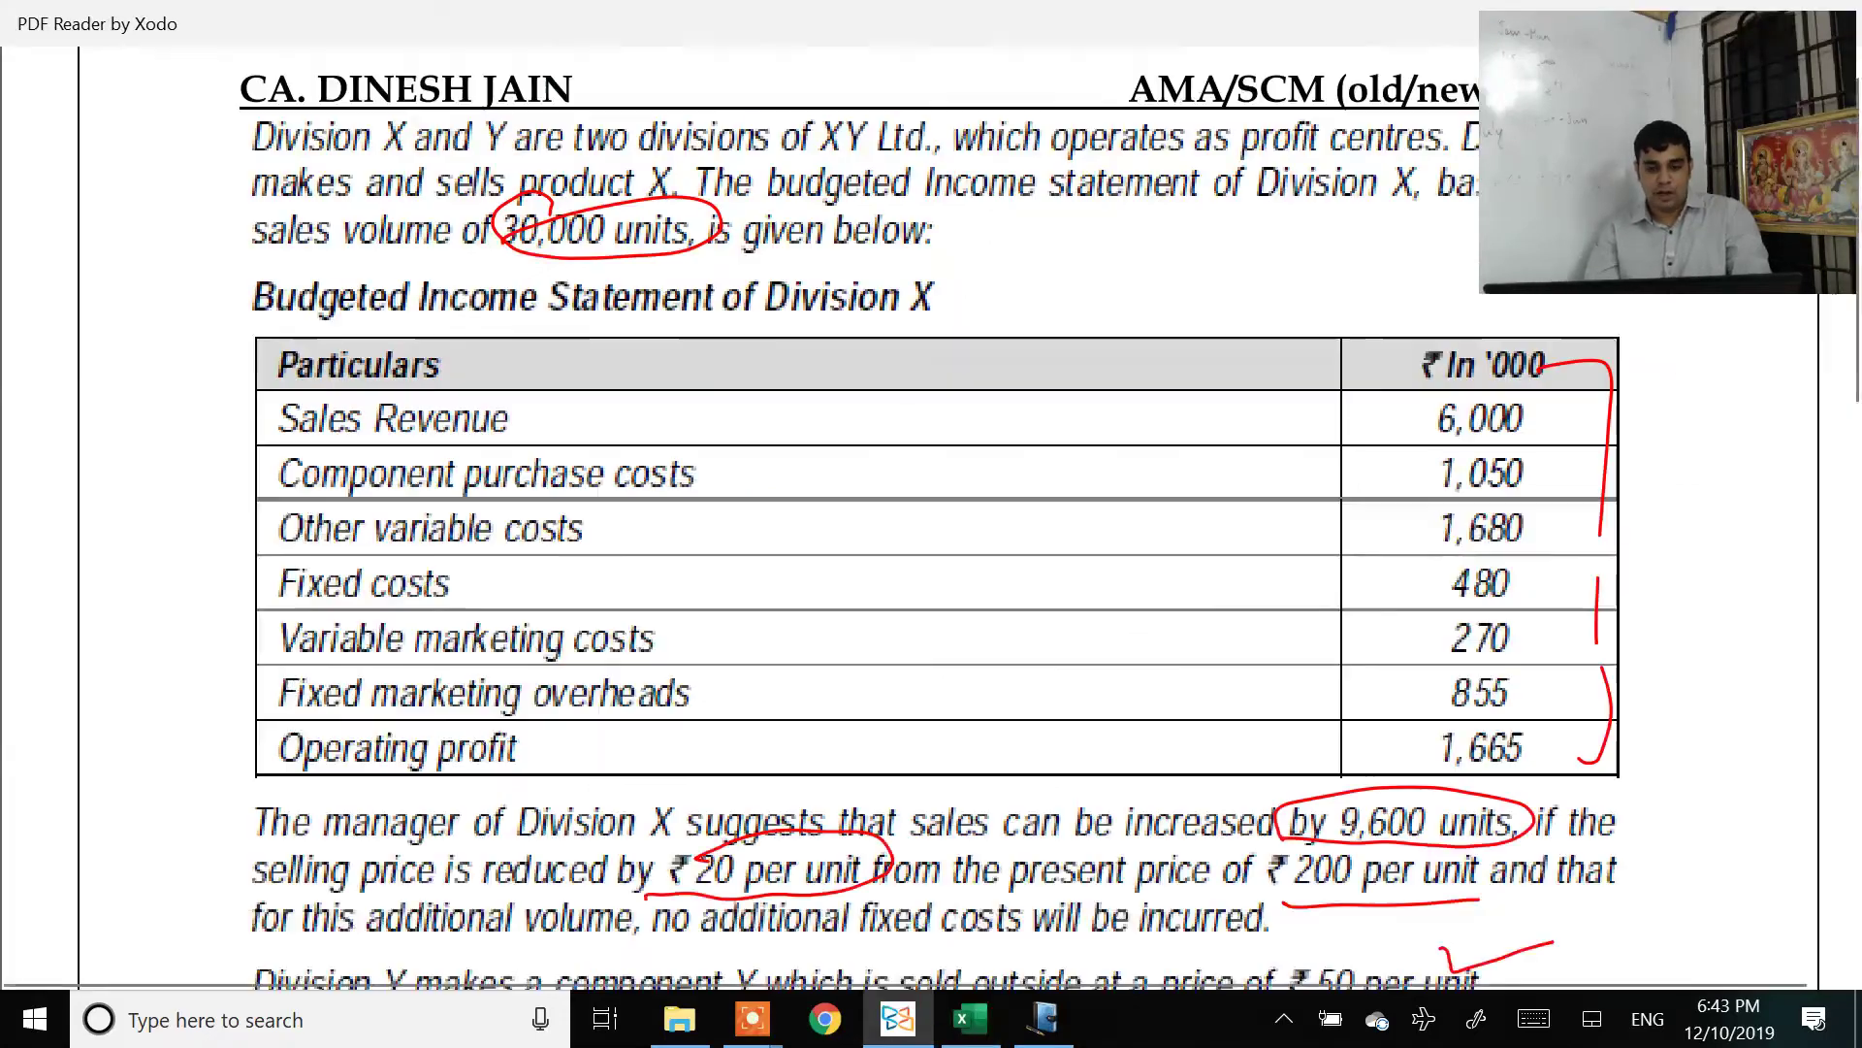
key("alt+Tab")
type("9")
key("Return")
Step: Copy the OVC amount formula from C5 into C7 and change it to =39.6*9
left_click(686, 455)
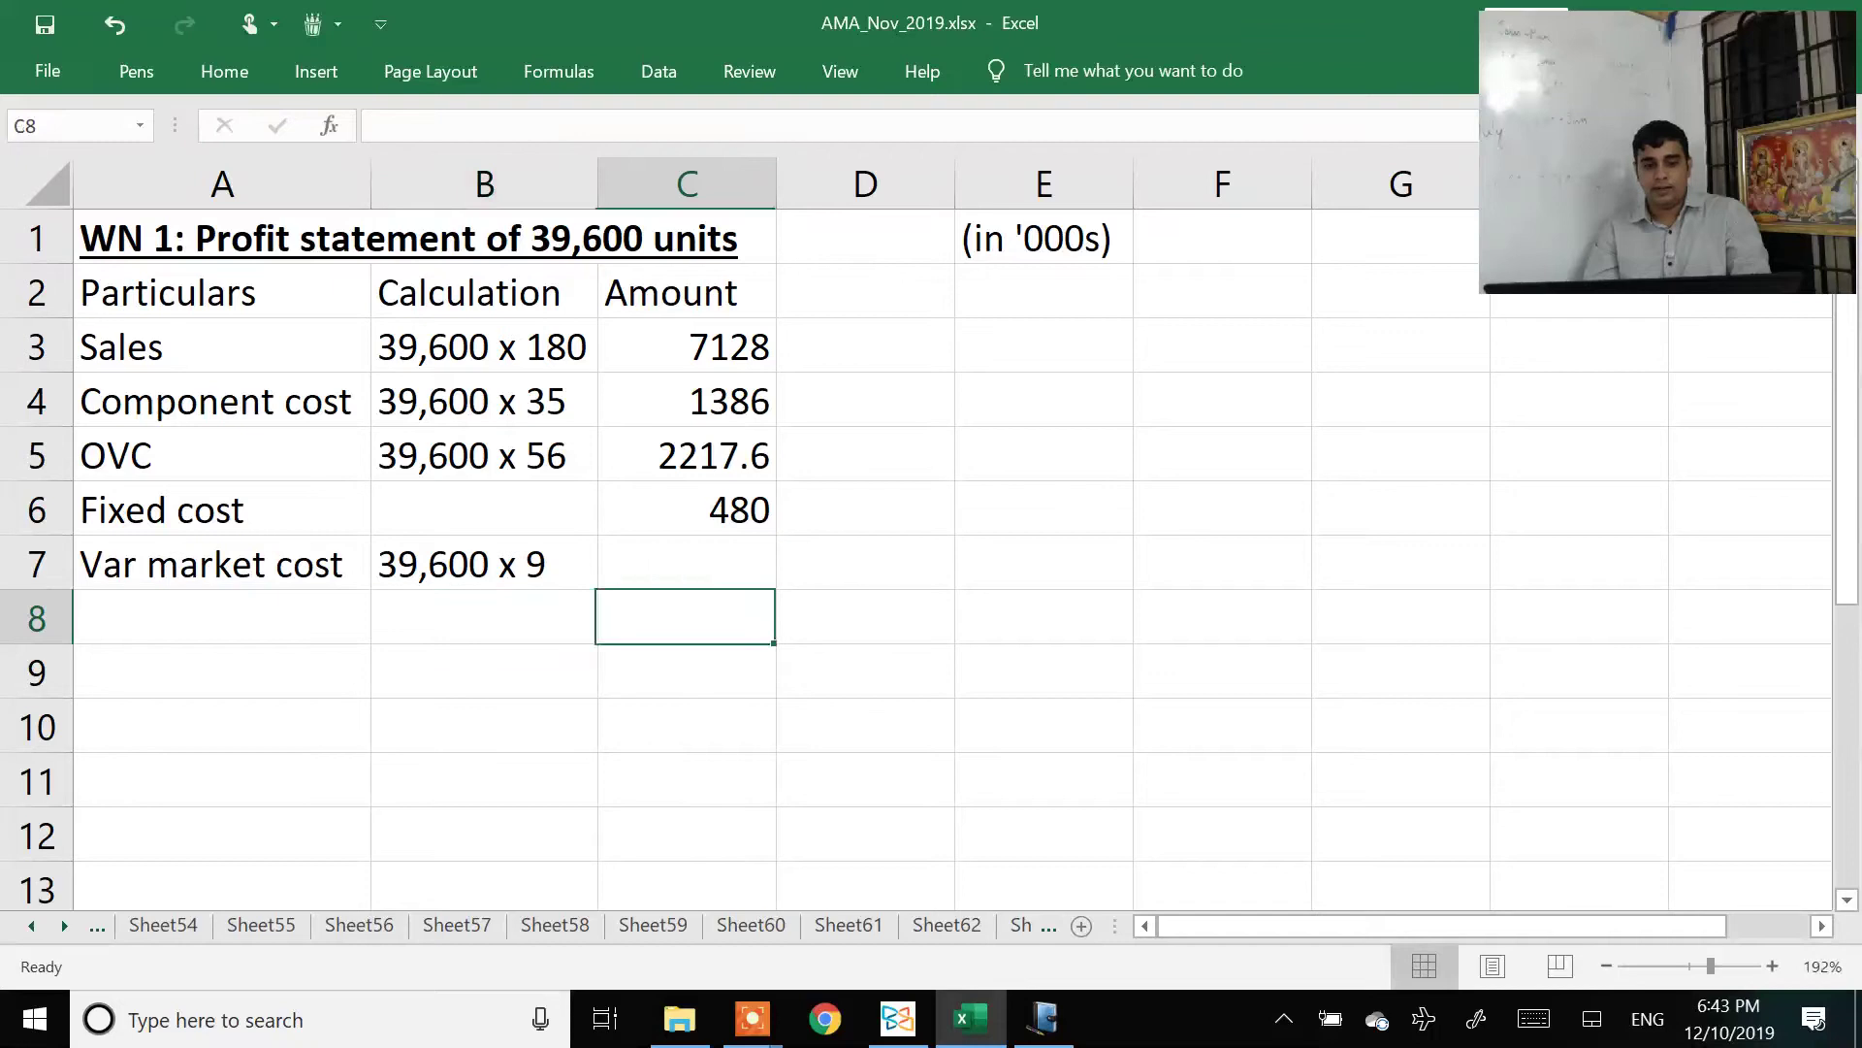
key("ctrl+c")
left_click(687, 564)
key("ctrl+v")
key("F2")
key("BackSpace")
key("BackSpace")
type("9")
key("Return")
Step: Add the "Fix market OH" row in row 8 with the amount 855 from the income statement
left_click(221, 616)
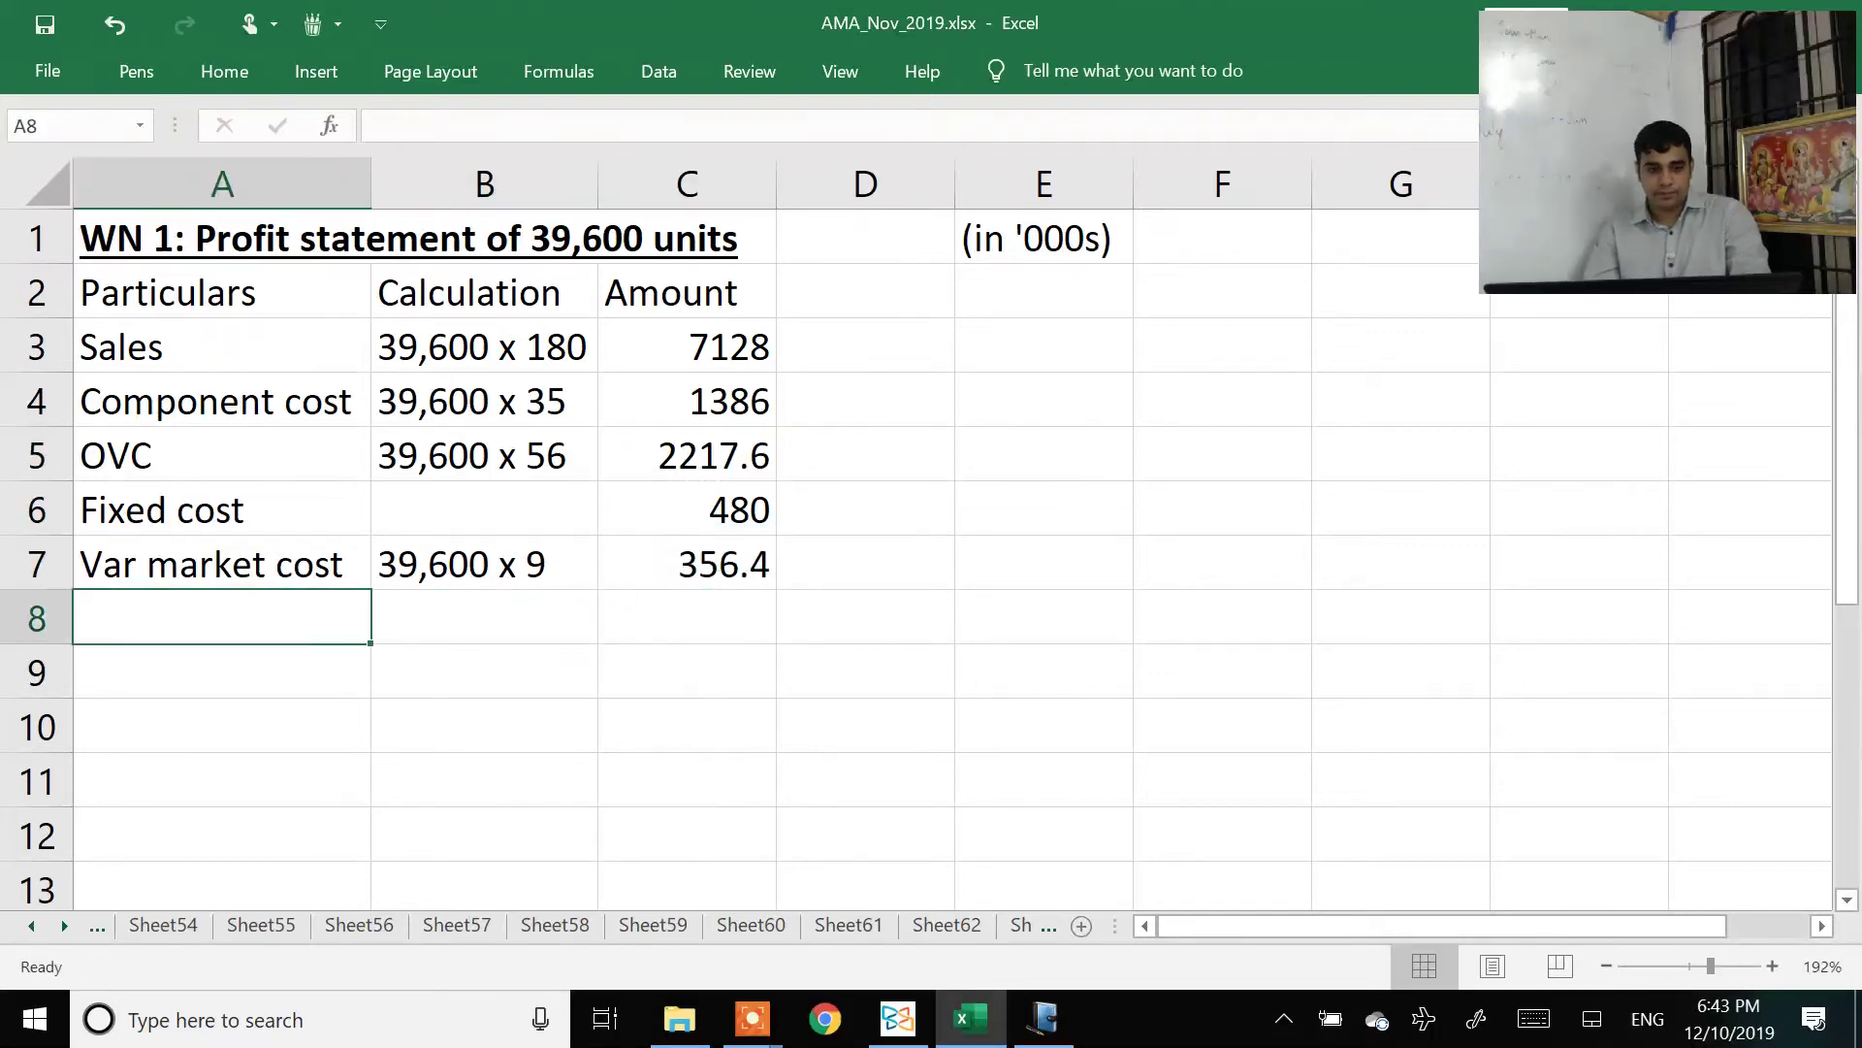
key("alt+Tab")
key("alt+Tab")
type("Fix market OH")
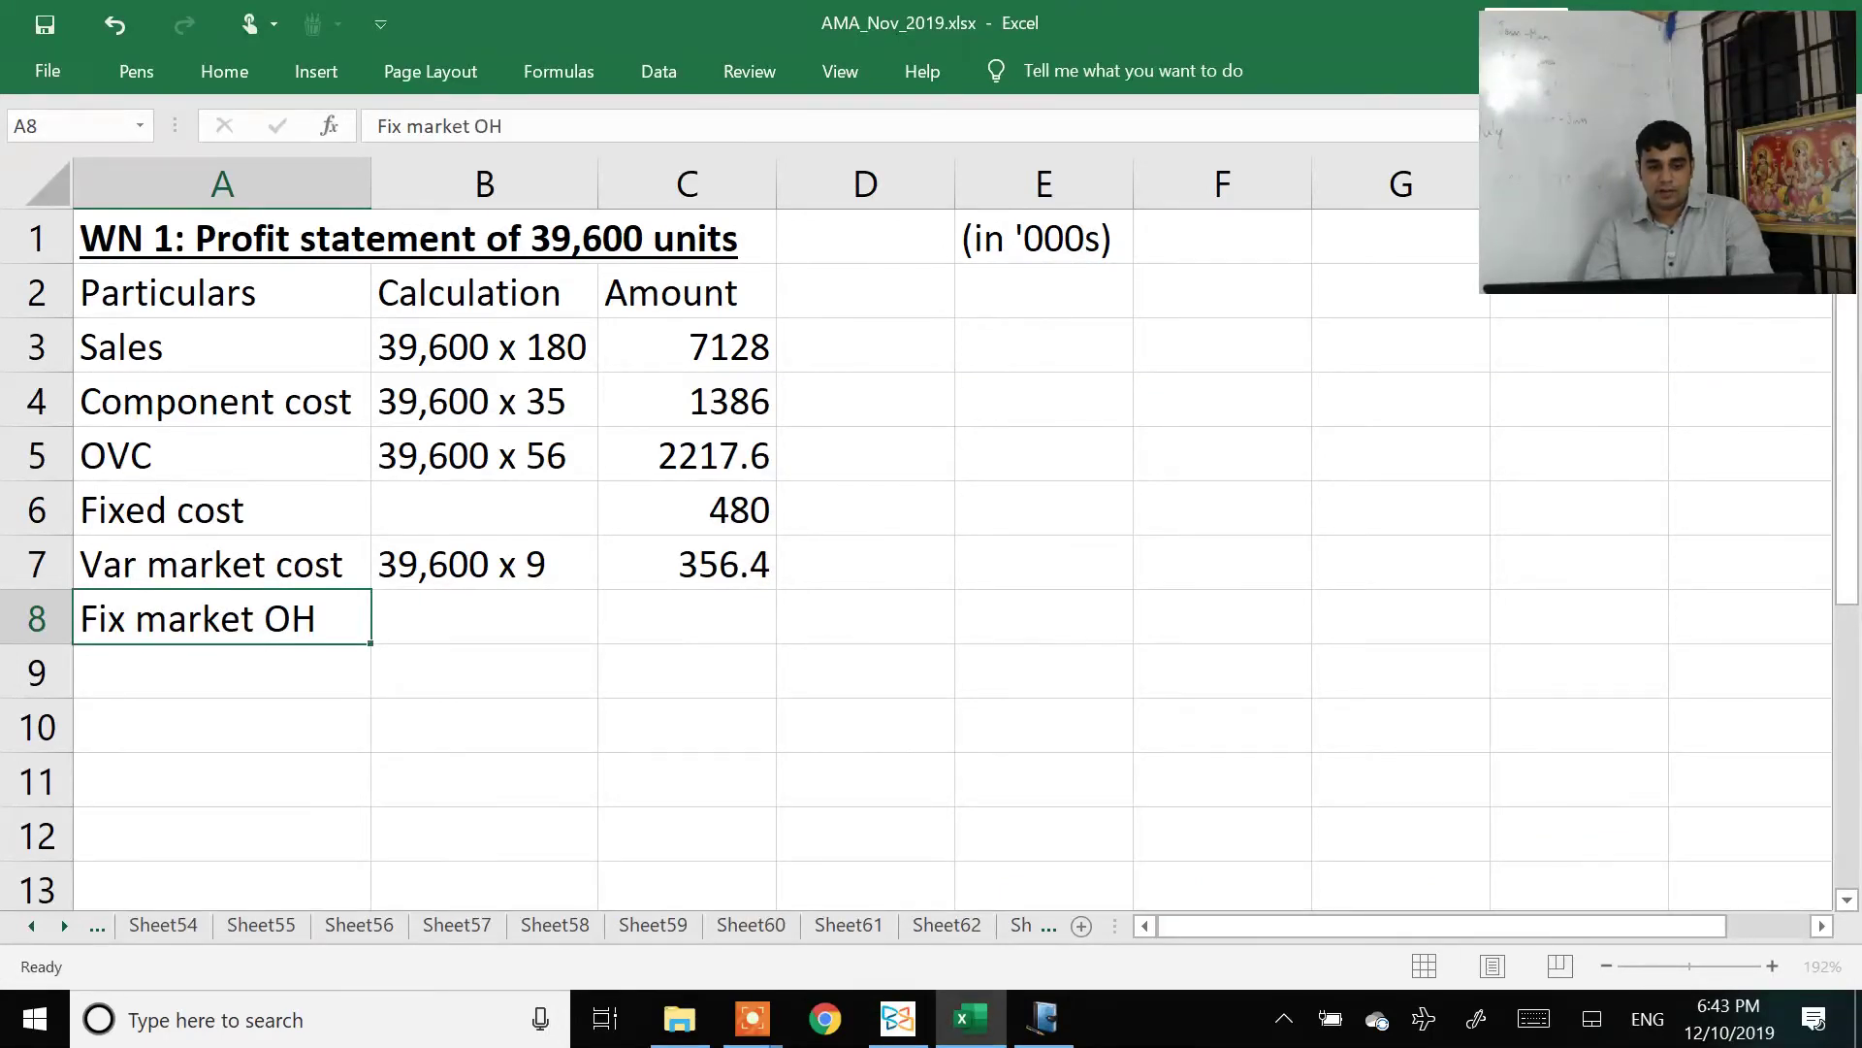
left_click(484, 617)
left_click(687, 617)
key("alt+Tab")
key("alt+Tab")
type("855")
key("Return")
Step: Enter the row label Operating profit in A9
left_click(222, 671)
type("Operating prof")
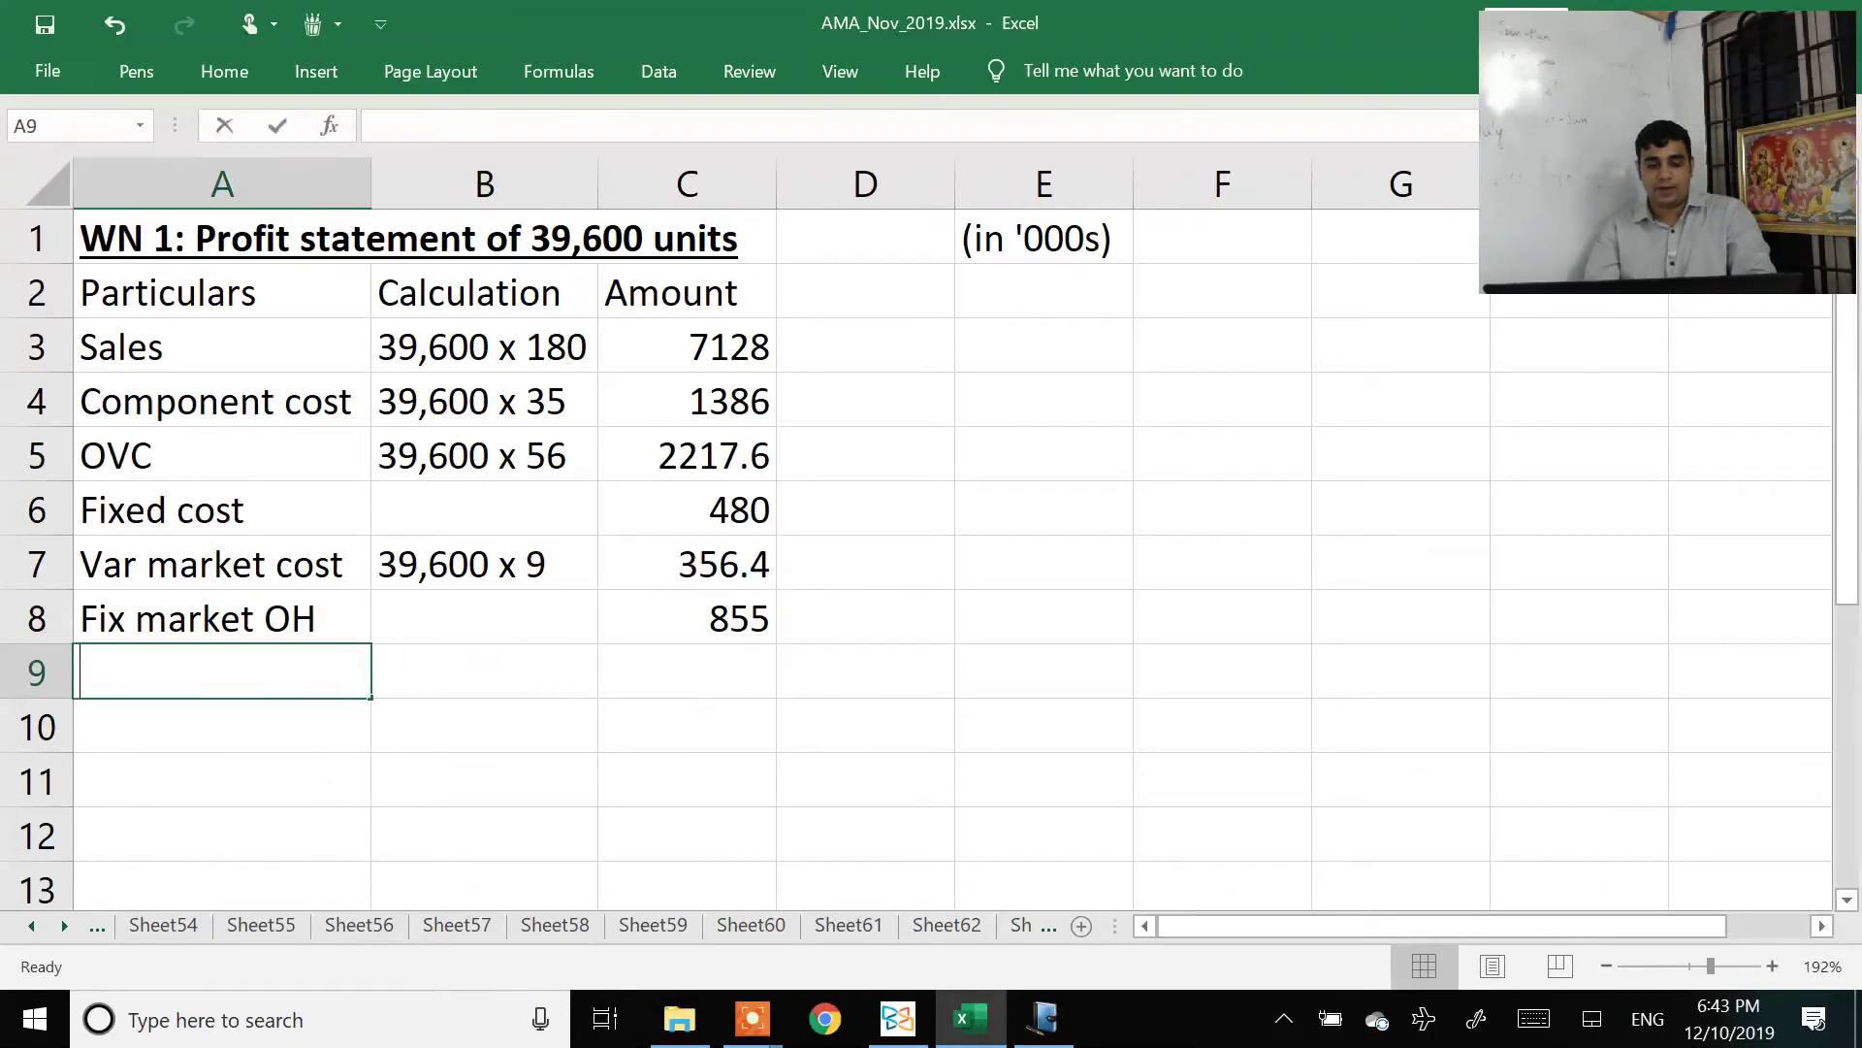
type("it")
key("Return")
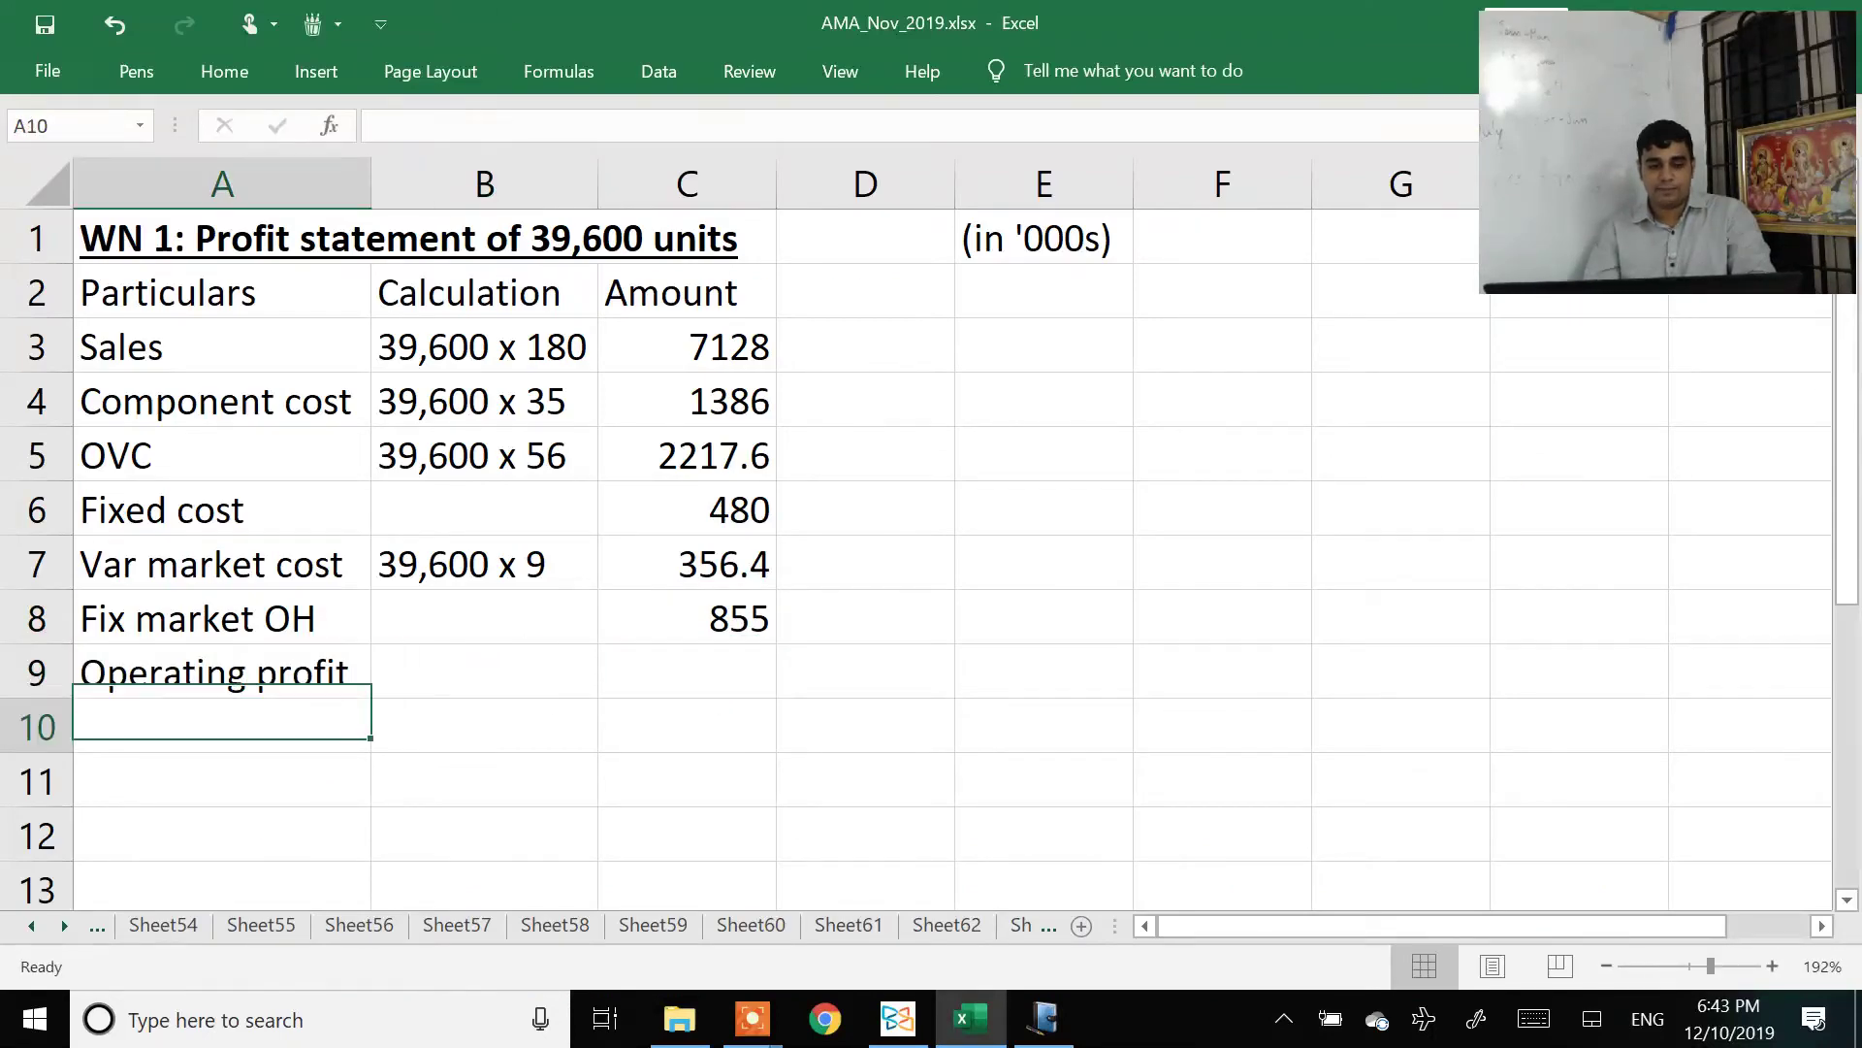
Step: Calculate the operating profit in C9 as sales less all costs with =C3-SUM(C4:C8)
left_click(686, 671)
type("=")
key("Up")
key("Up")
key("Up")
key("Up")
key("Up")
key("Up")
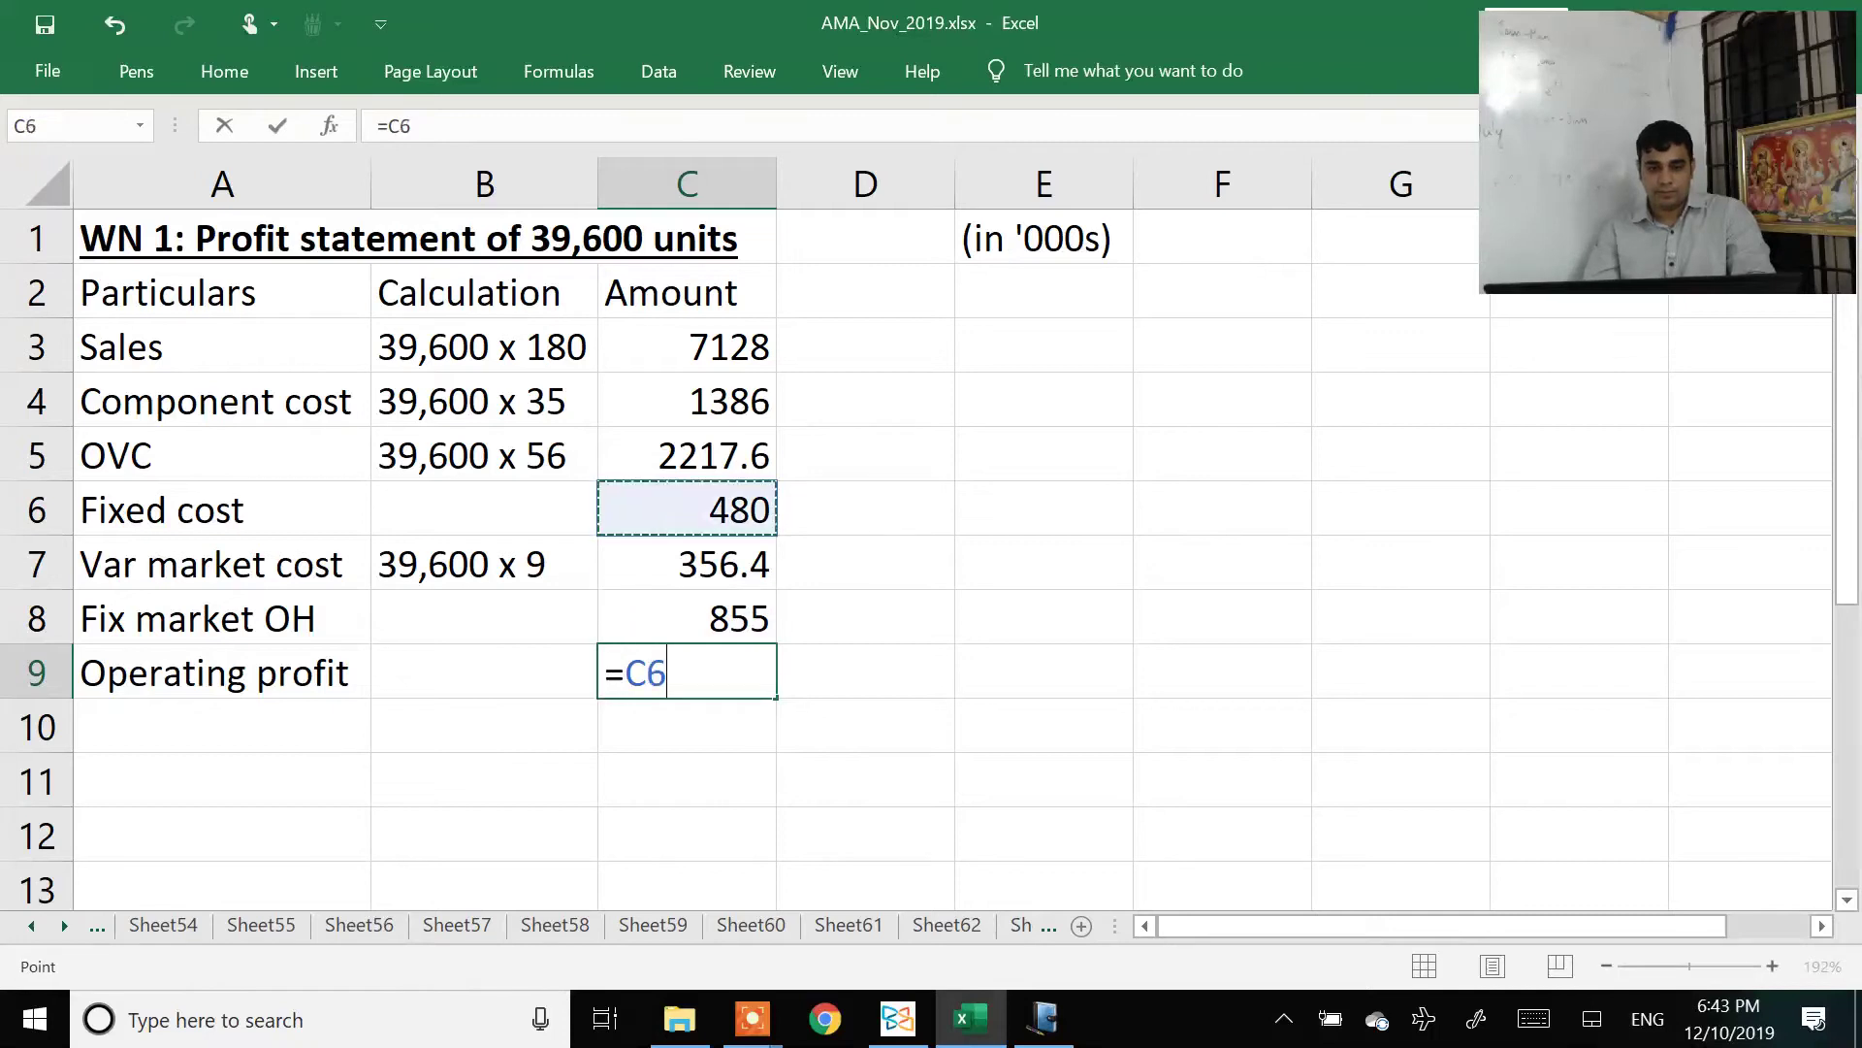
type("-sum(")
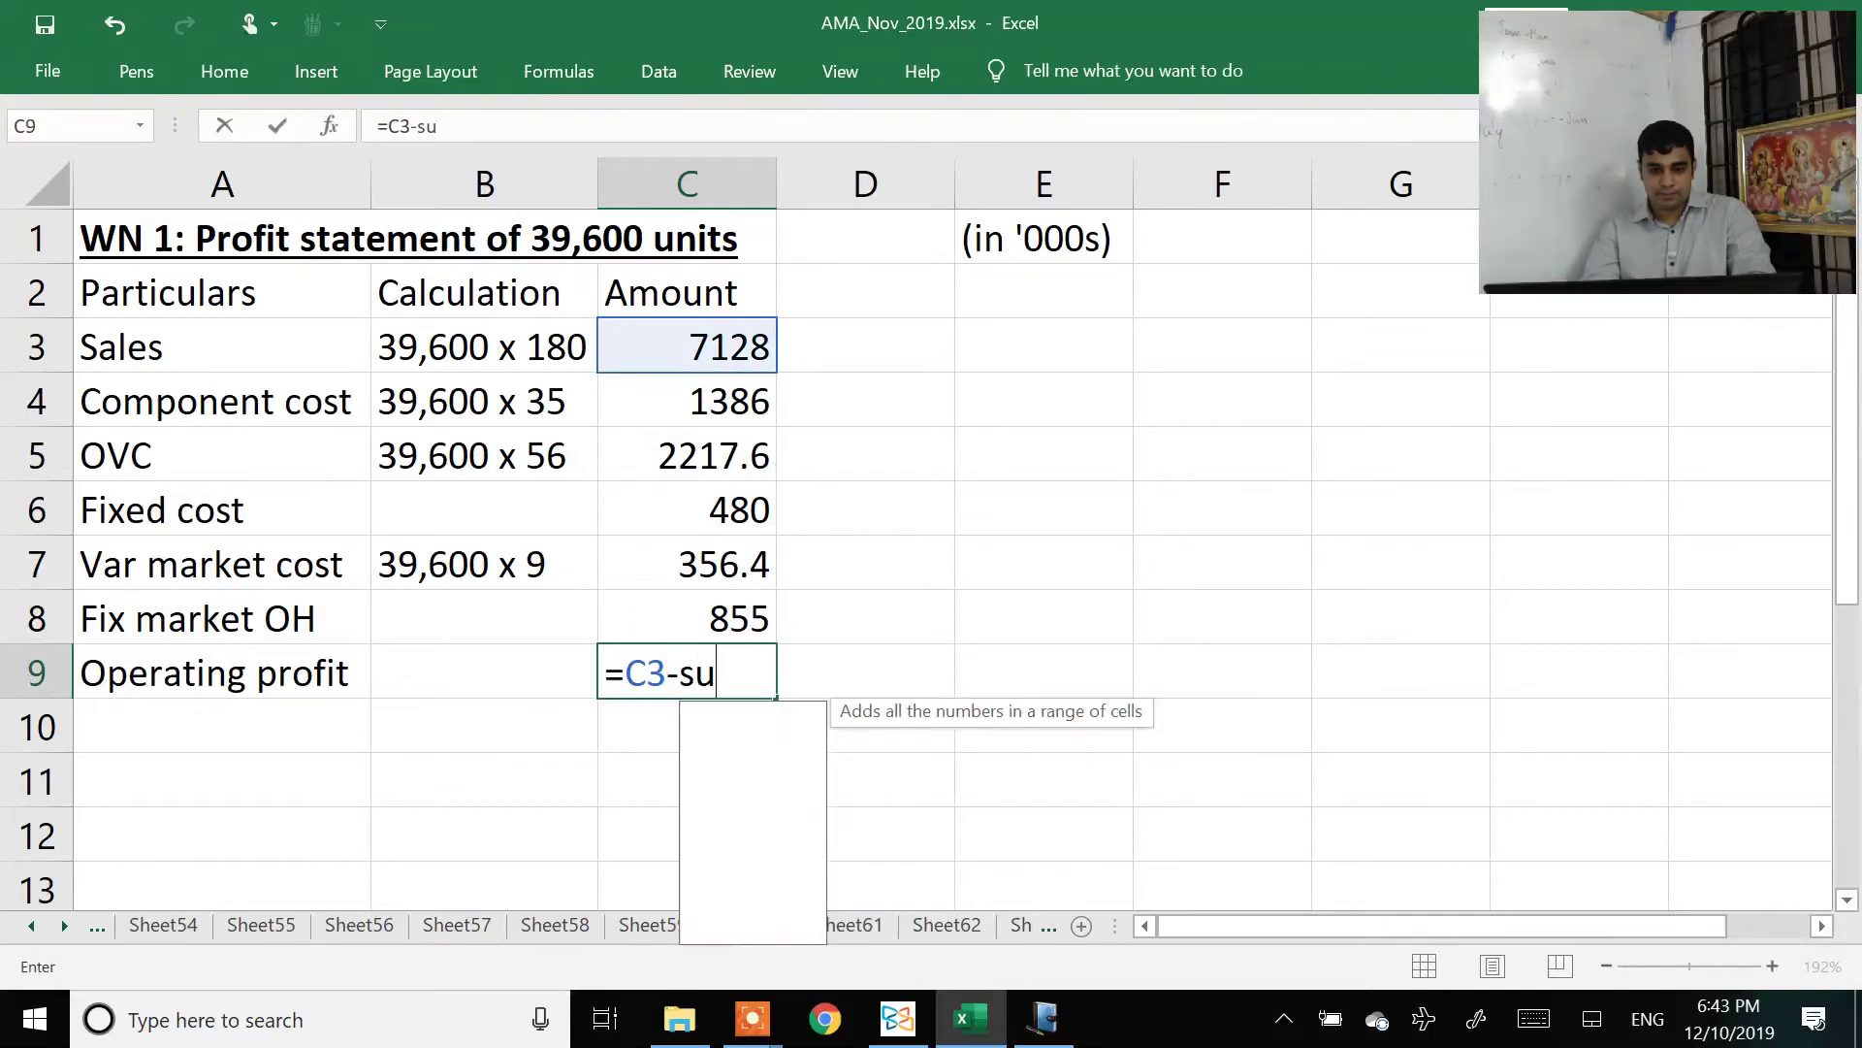
key("Up")
key("shift+Up")
key("shift+Up")
key("shift+Up")
key("shift+Up")
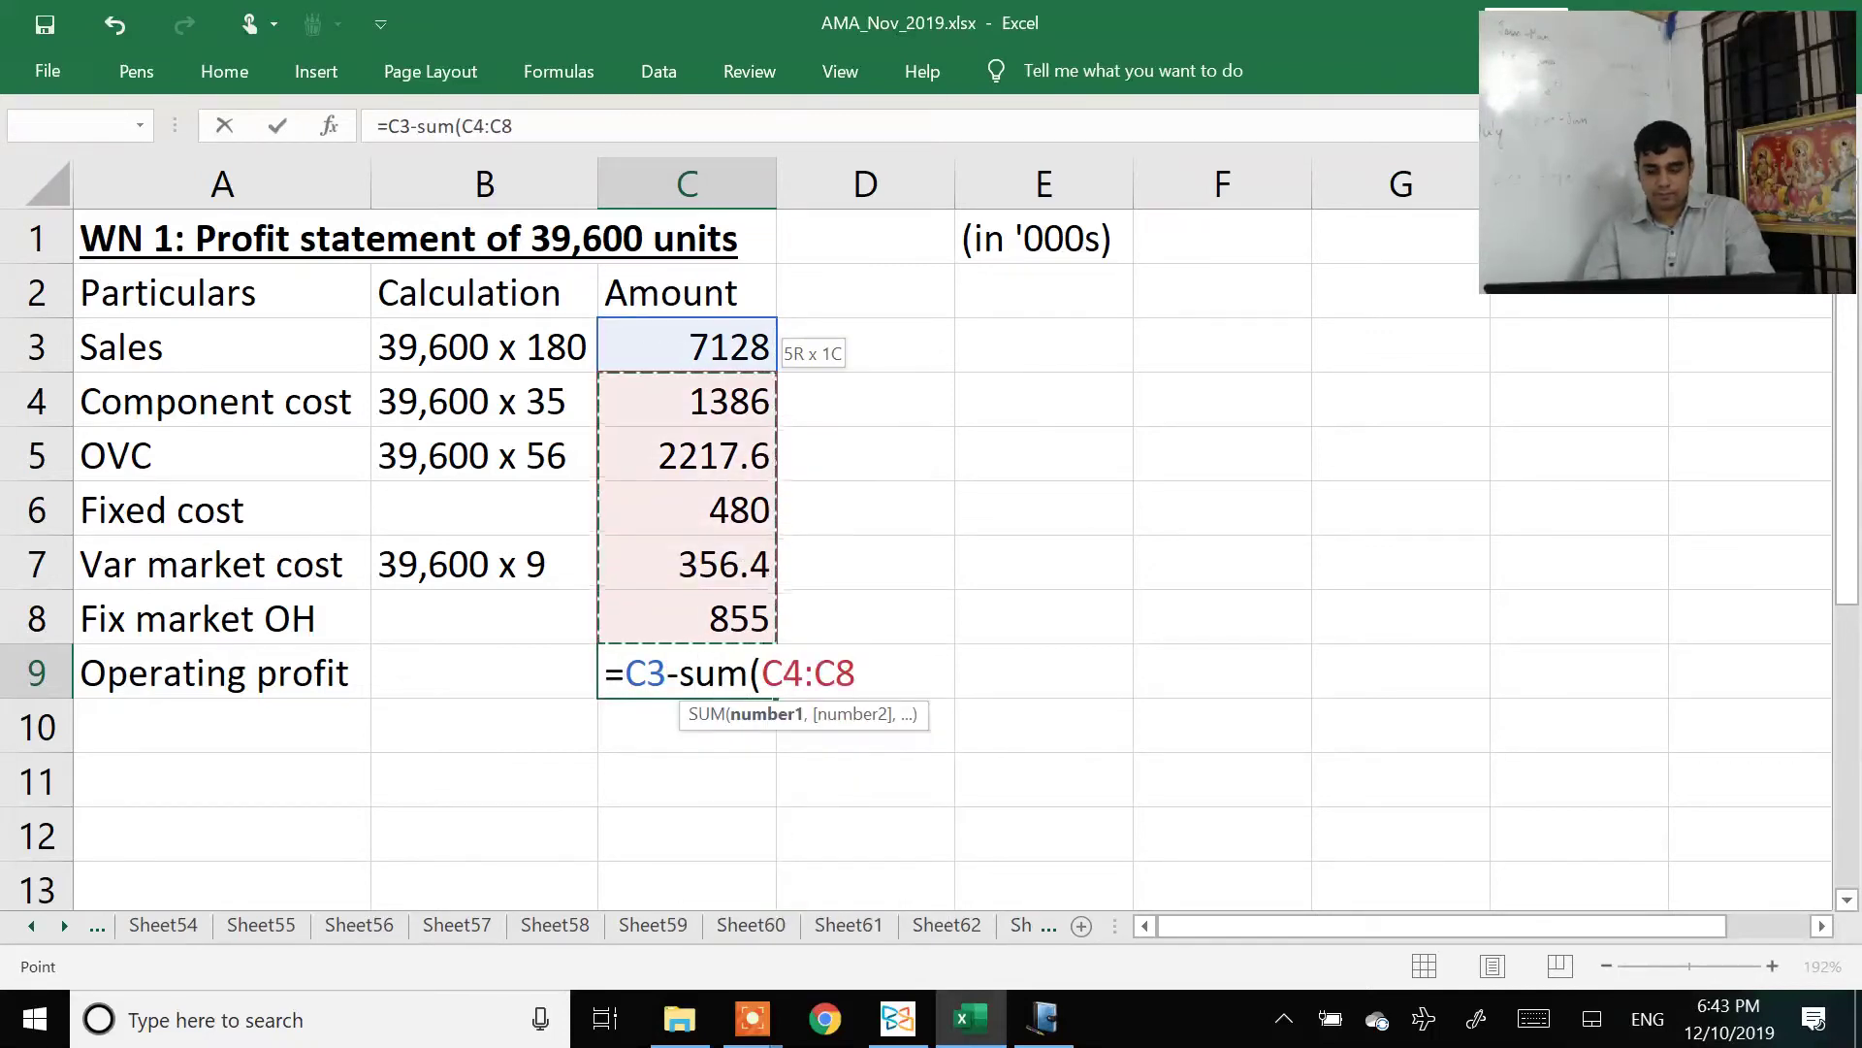
type(")")
key("Return")
Step: Make the Operating profit row A9:C9 bold and switch to the question PDF in Xodo
key("Up")
key("shift+Left")
key("shift+Left")
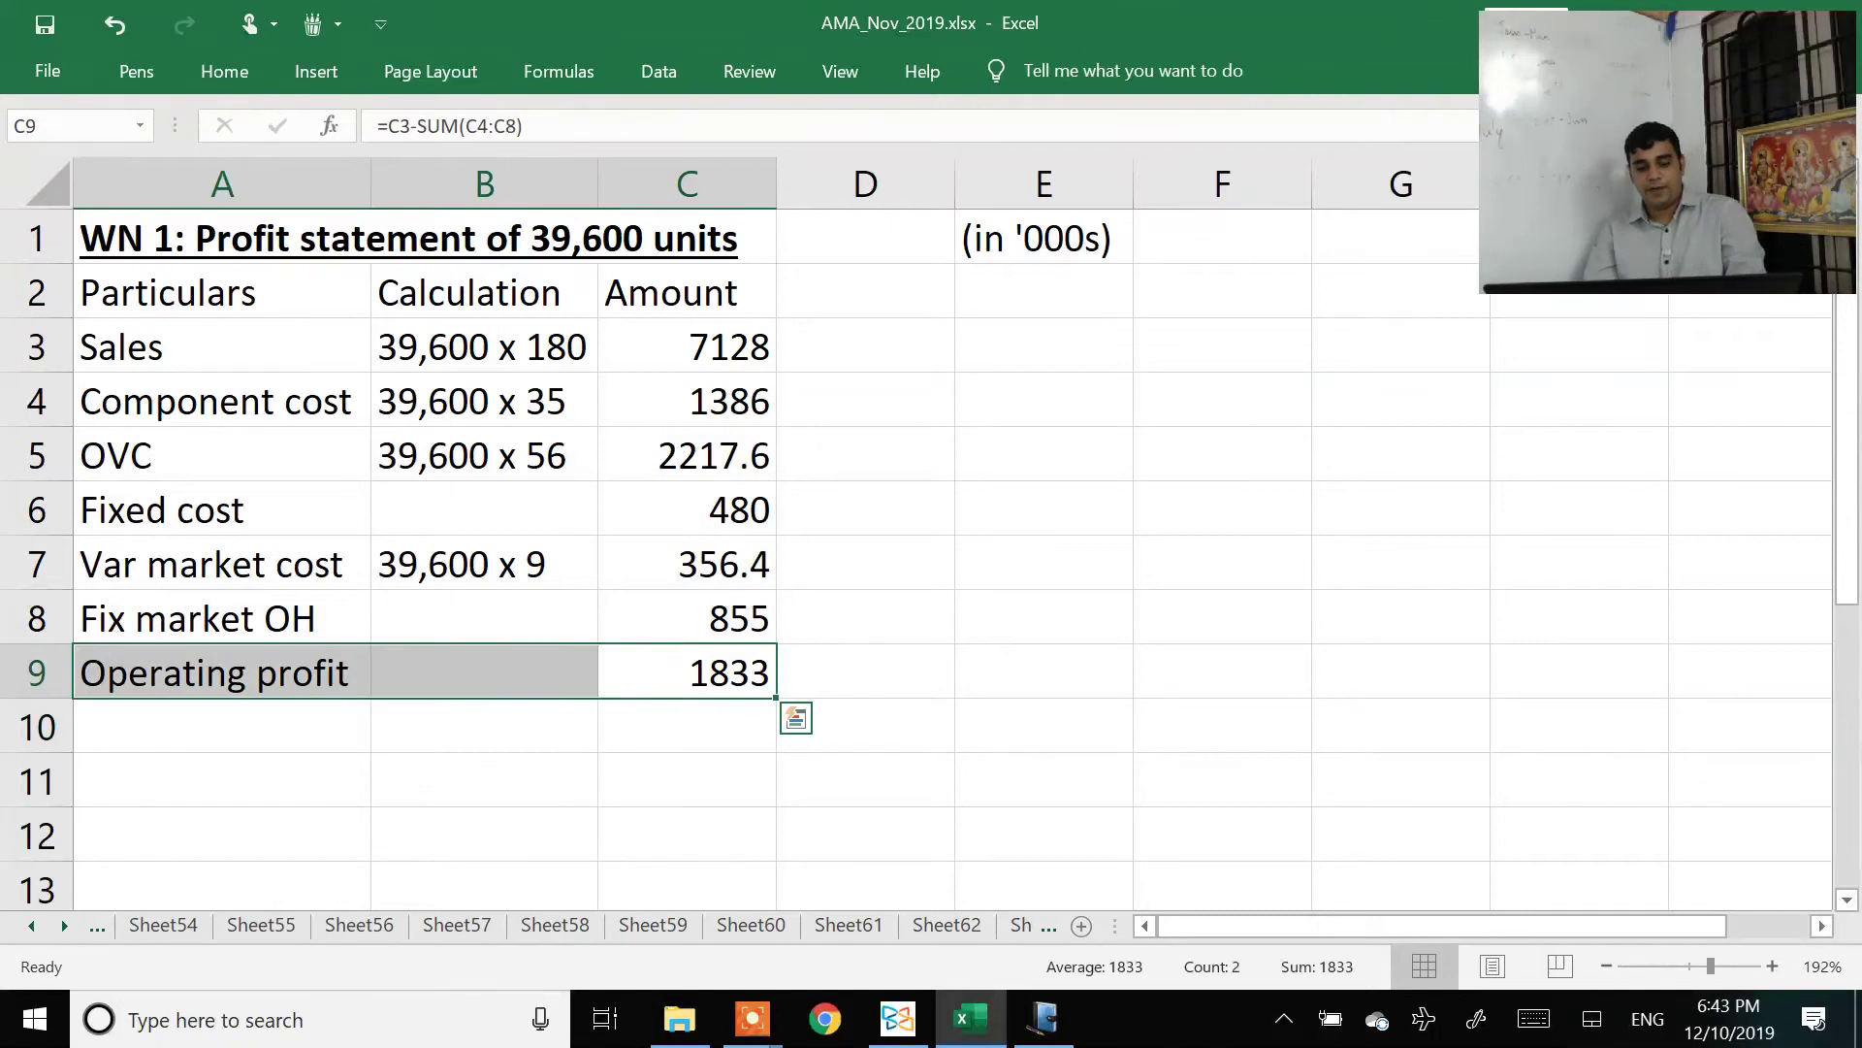
key("ctrl+b")
key("Home")
key("alt+Tab")
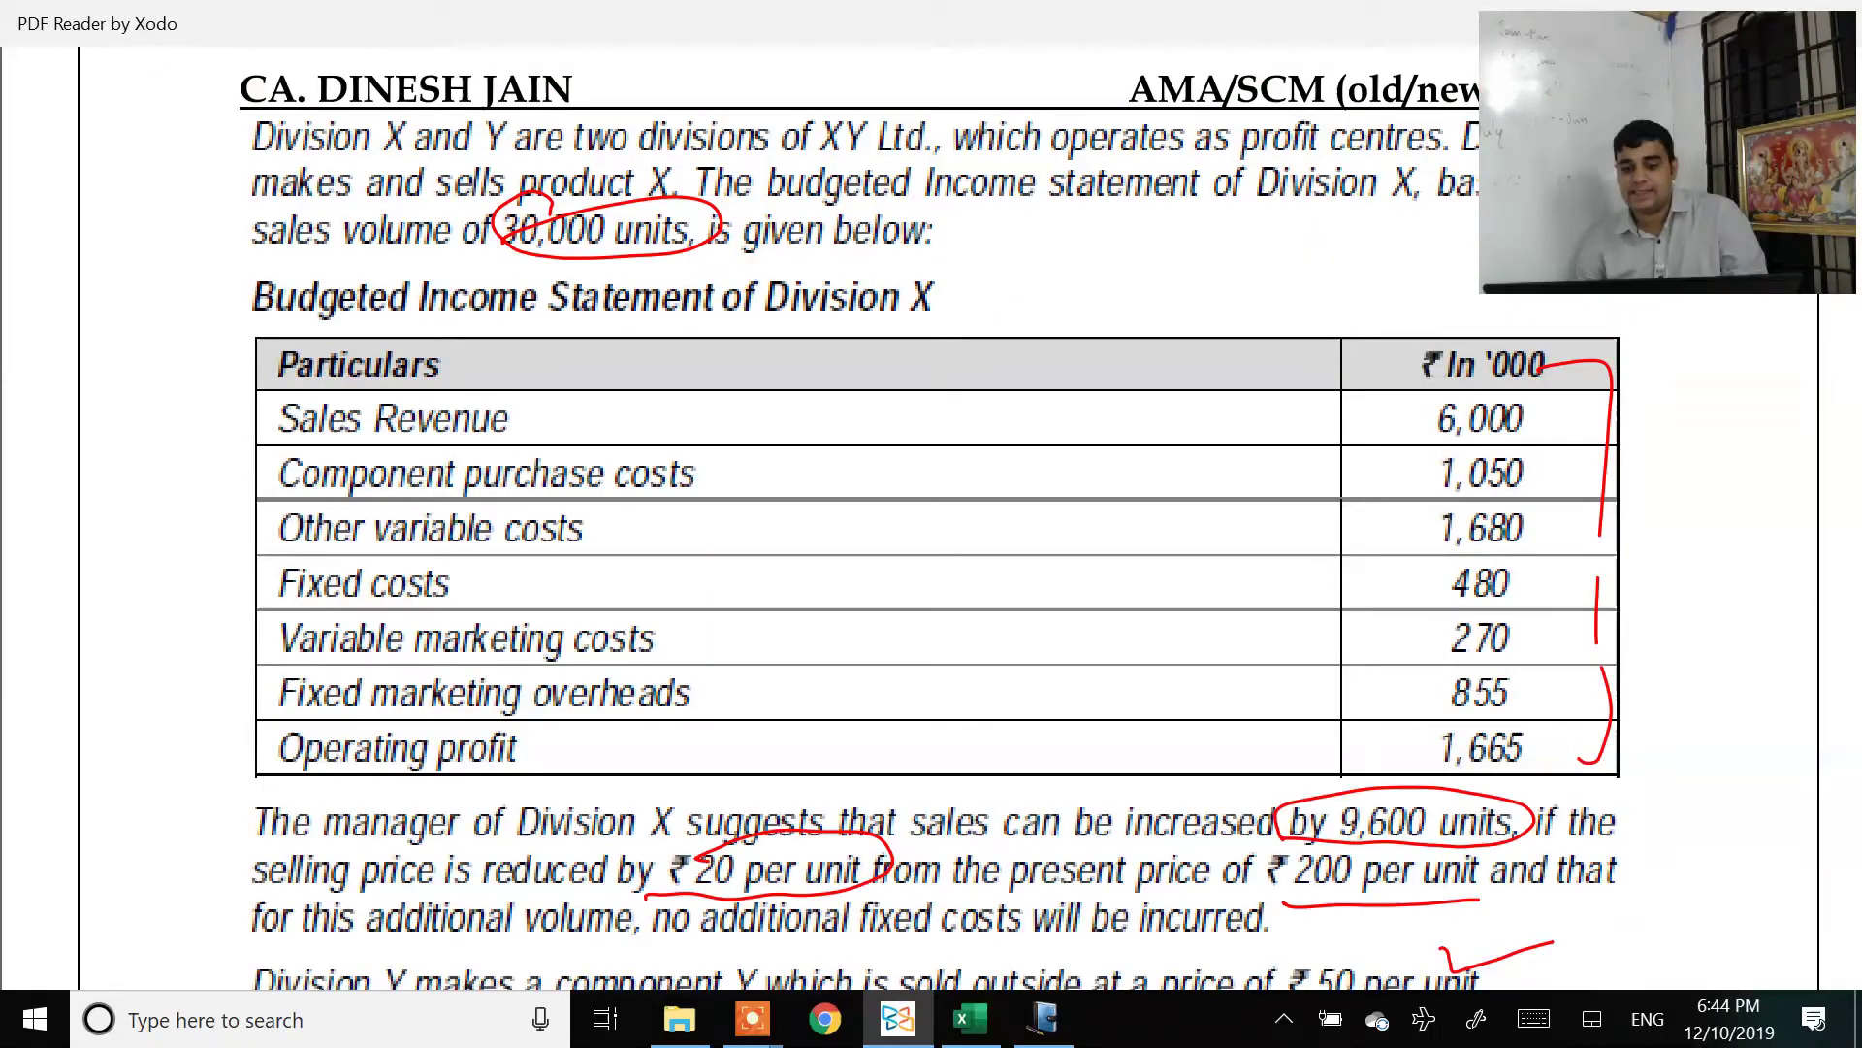
Step: Switch to Windows Journal and handwrite TP on a blank area, with VC + OC and EPP on either side below it
key("alt+Tab")
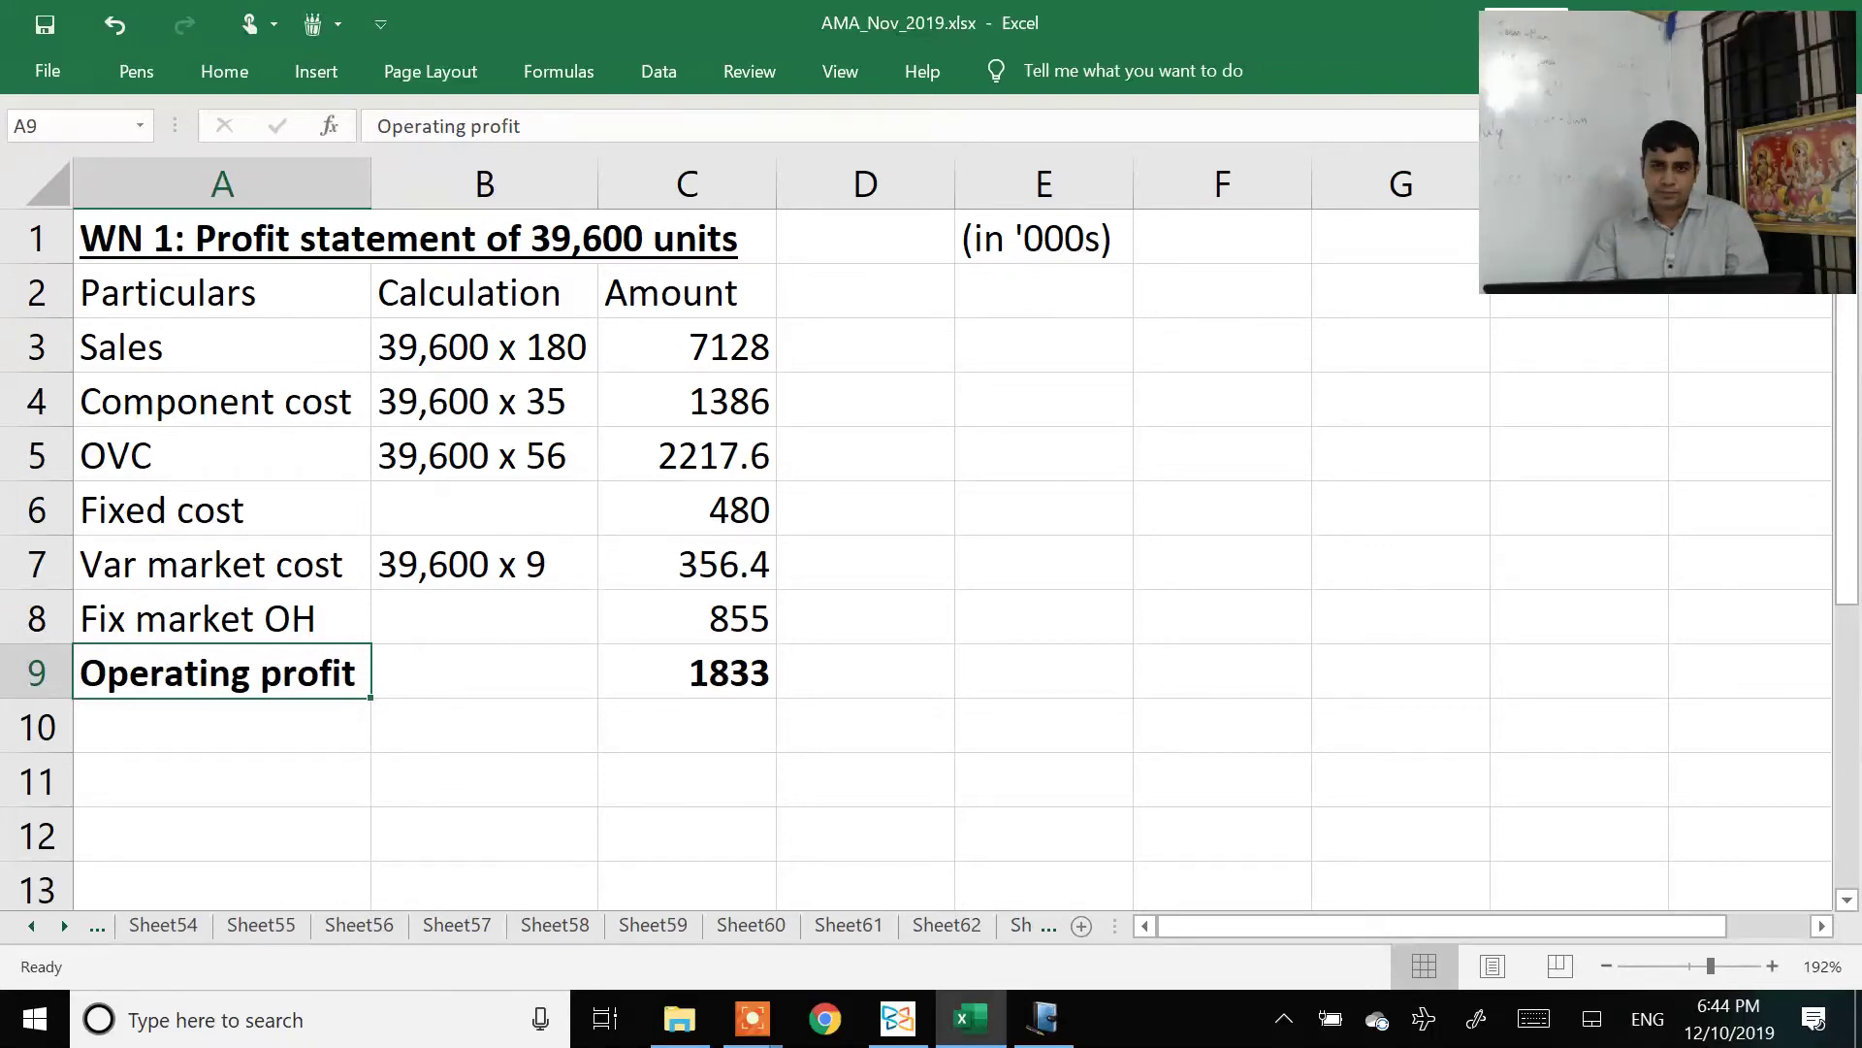
key("alt+Tab")
key("Tab")
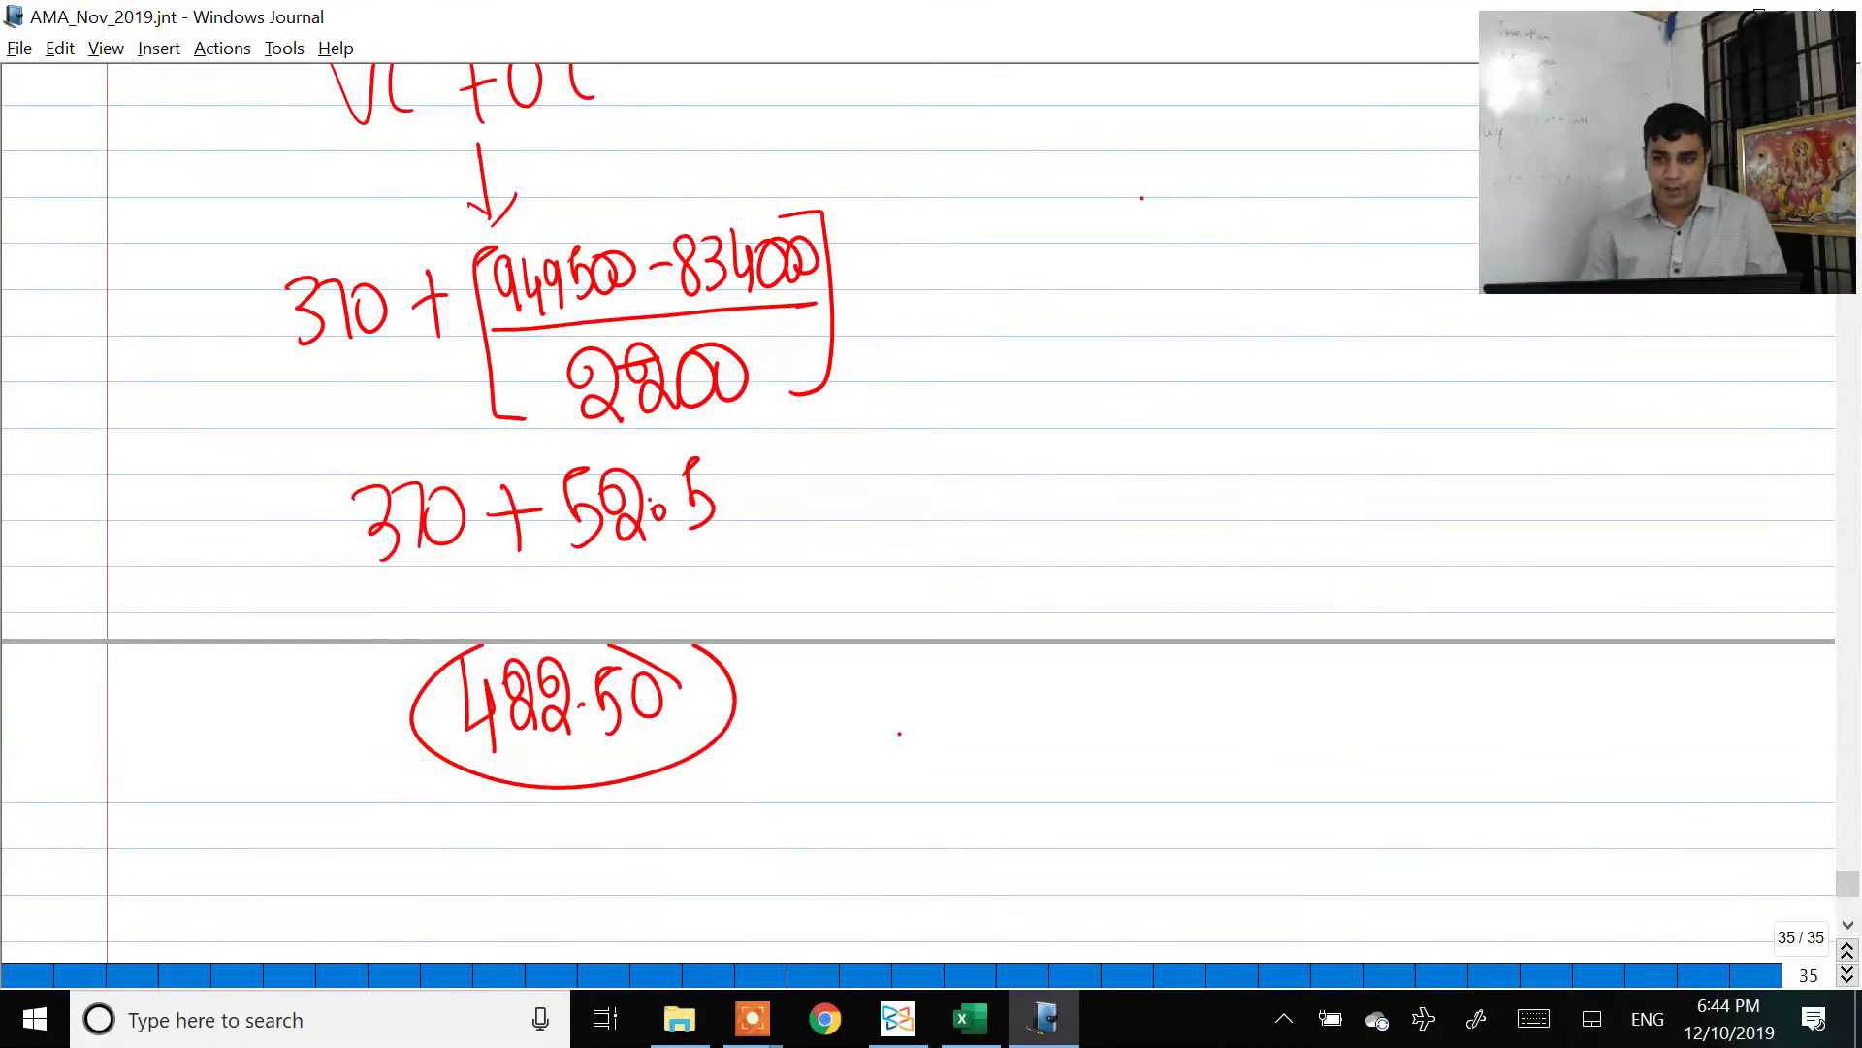
scroll(917, 512, "down", 6)
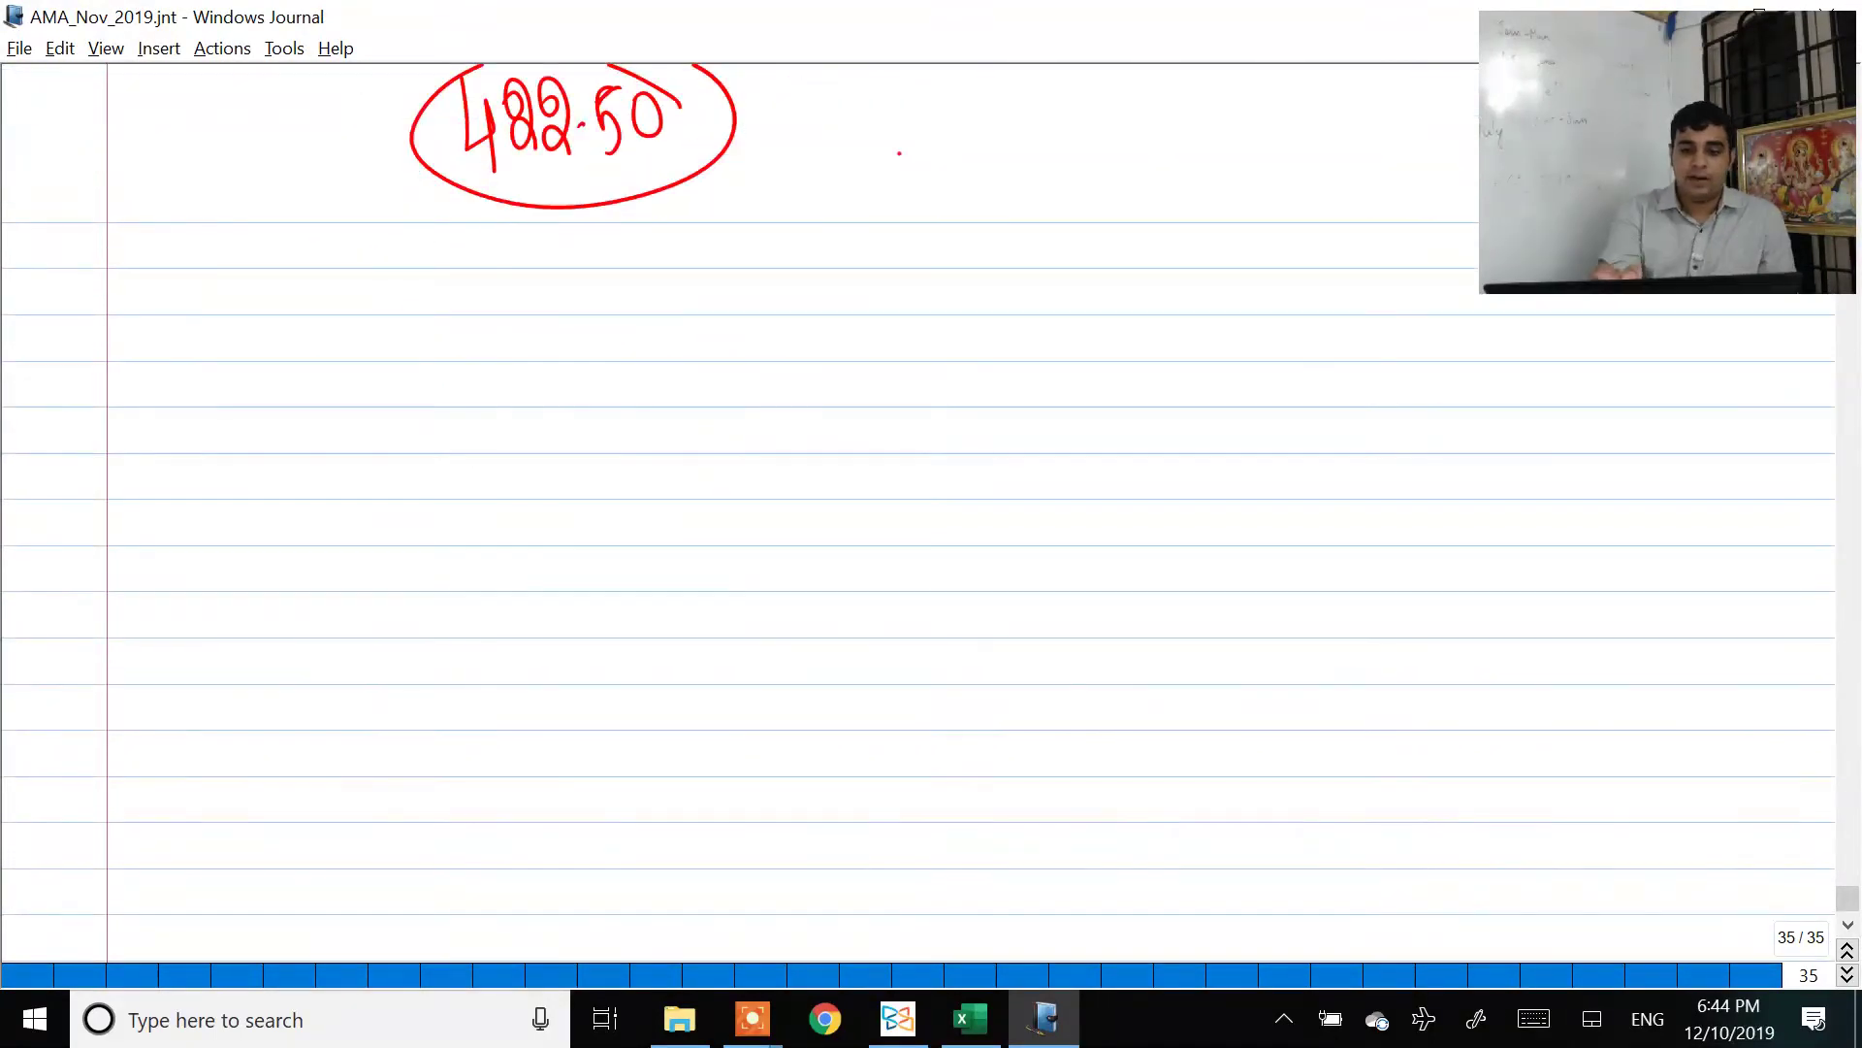
left_click_drag(955, 303, 978, 302)
left_click_drag(968, 304, 968, 372)
left_click_drag(995, 303, 999, 340)
mouse_move(453, 483)
left_mouse_down()
mouse_move(530, 536)
mouse_move(579, 506)
left_mouse_up()
mouse_move(566, 482)
left_mouse_down()
mouse_move(563, 539)
mouse_move(601, 484)
mouse_move(650, 532)
left_mouse_up()
mouse_move(1520, 446)
left_mouse_down()
mouse_move(1500, 452)
mouse_move(1519, 516)
left_mouse_up()
mouse_move(1536, 456)
left_mouse_down()
mouse_move(1535, 510)
mouse_move(1550, 481)
mouse_move(1573, 524)
left_mouse_up()
left_click_drag(1570, 452, 1596, 479)
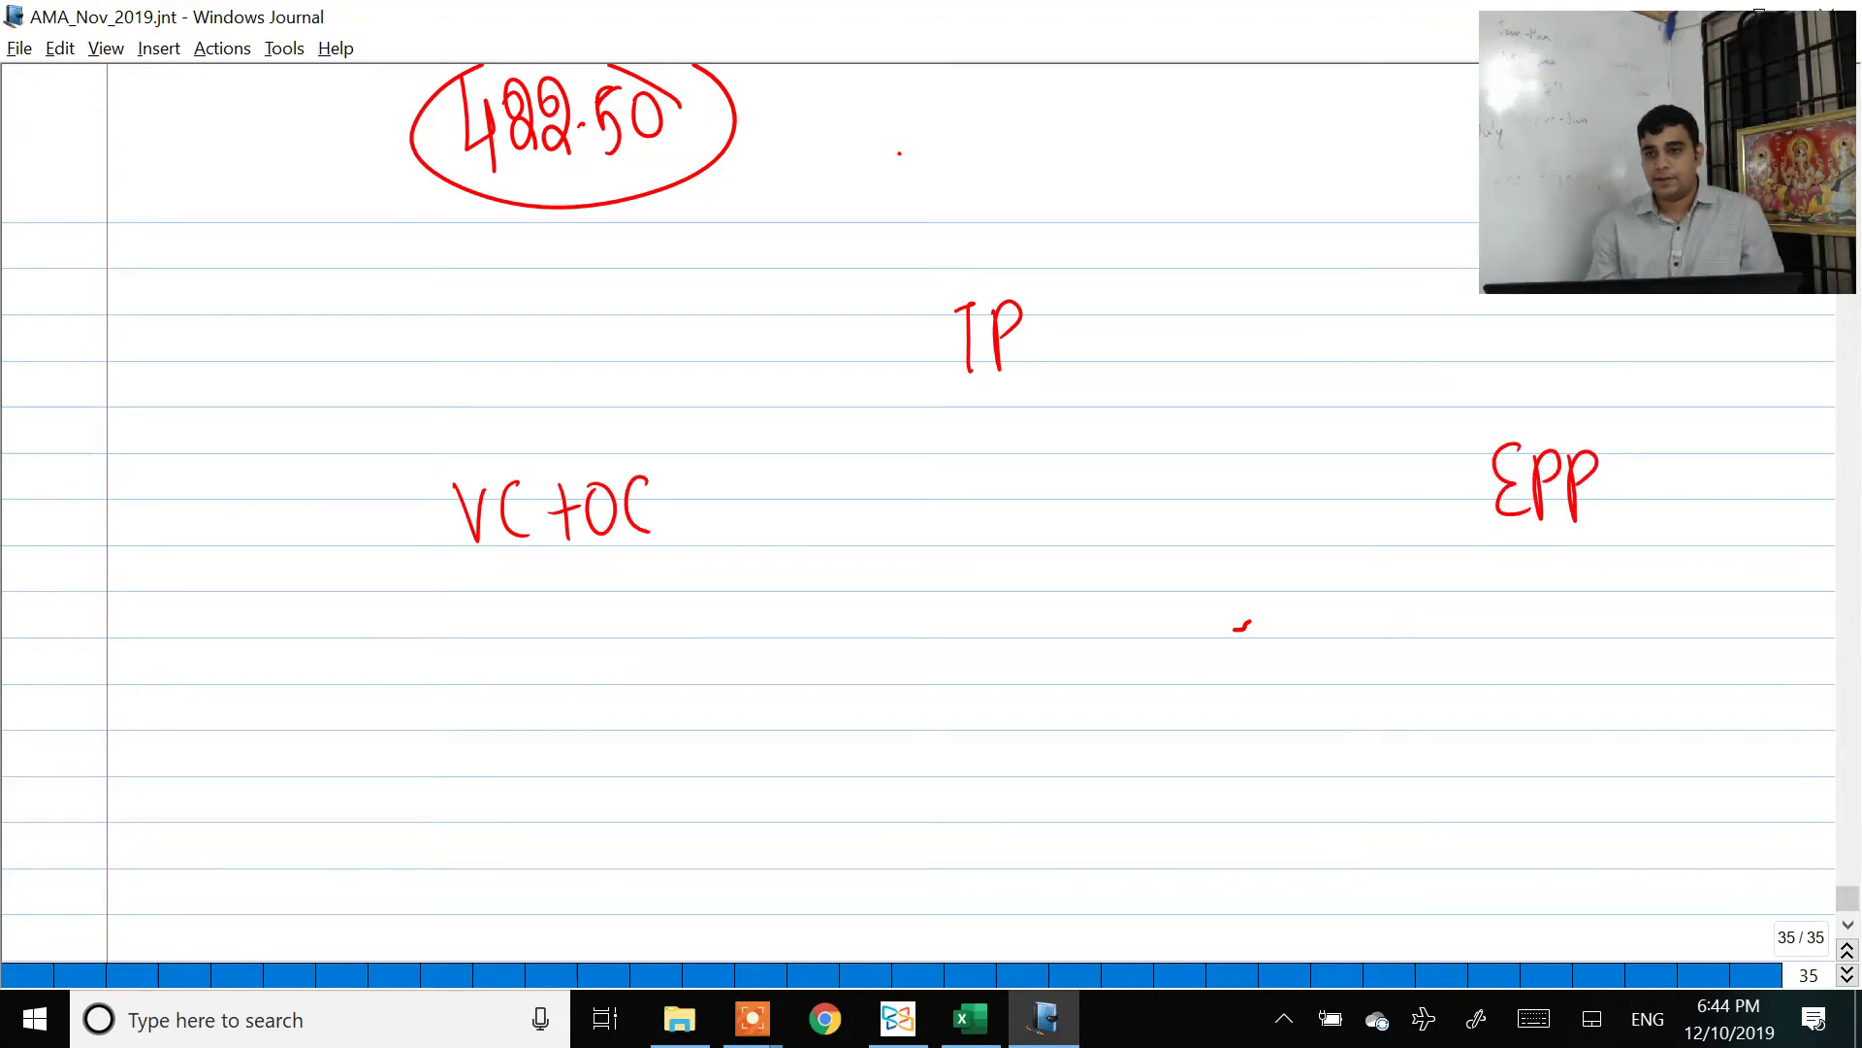
Step: Return to the question PDF in Xodo and read the paragraphs on Division Y's component and transfer offer
scroll(917, 512, "down", 5)
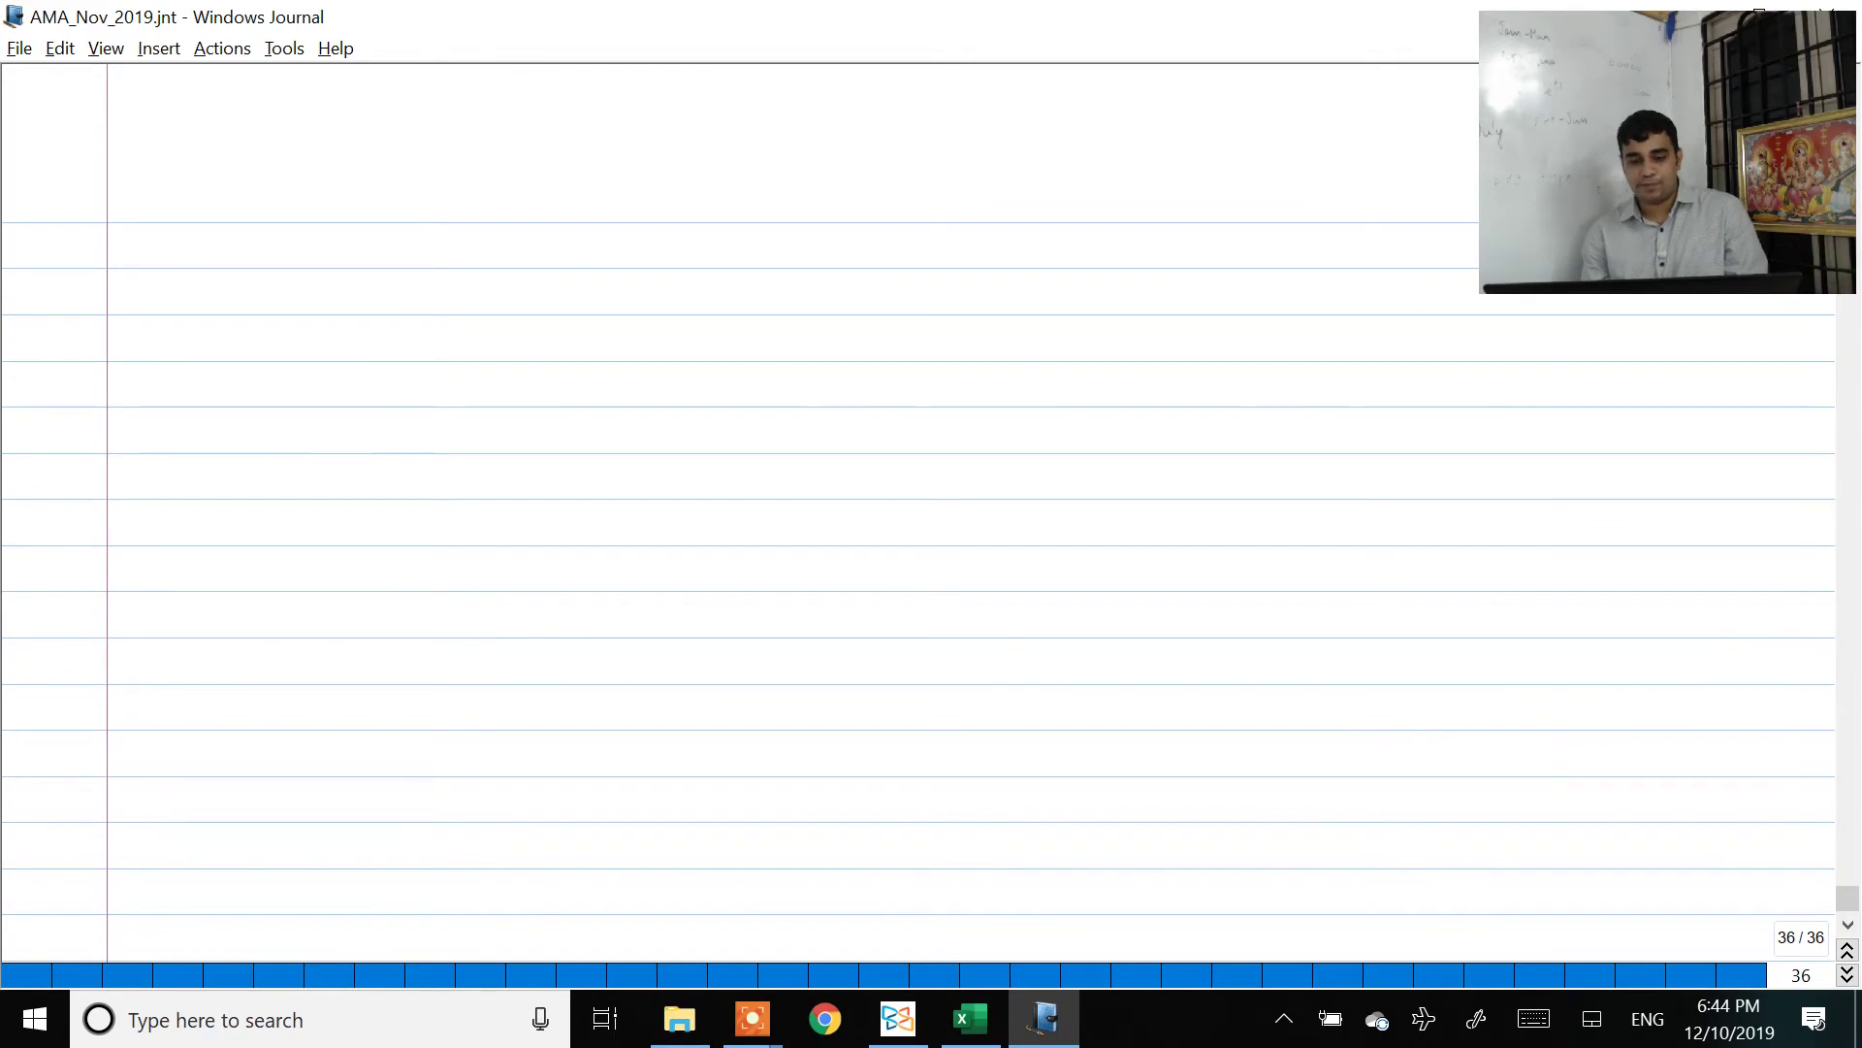
key("alt+Tab")
key("alt+Tab")
key("alt+Tab")
scroll(932, 514, "down", 5)
scroll(931, 514, "down", 5)
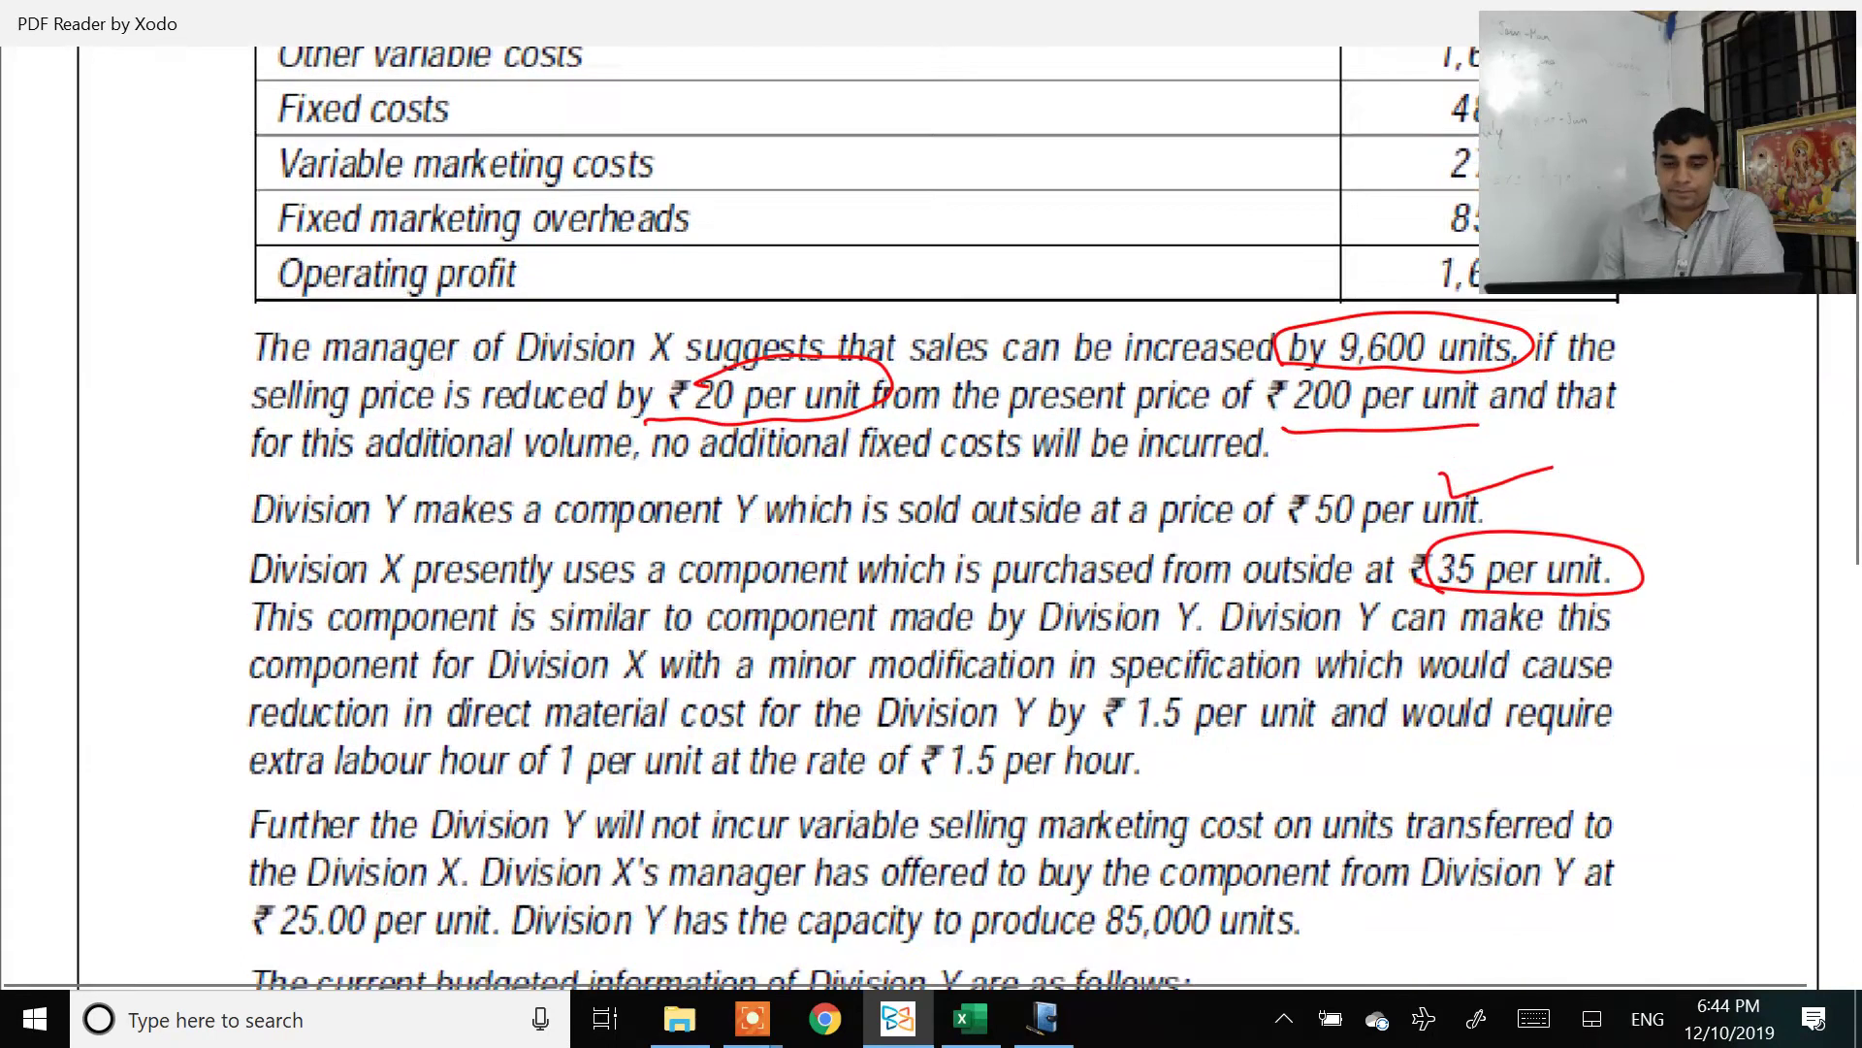
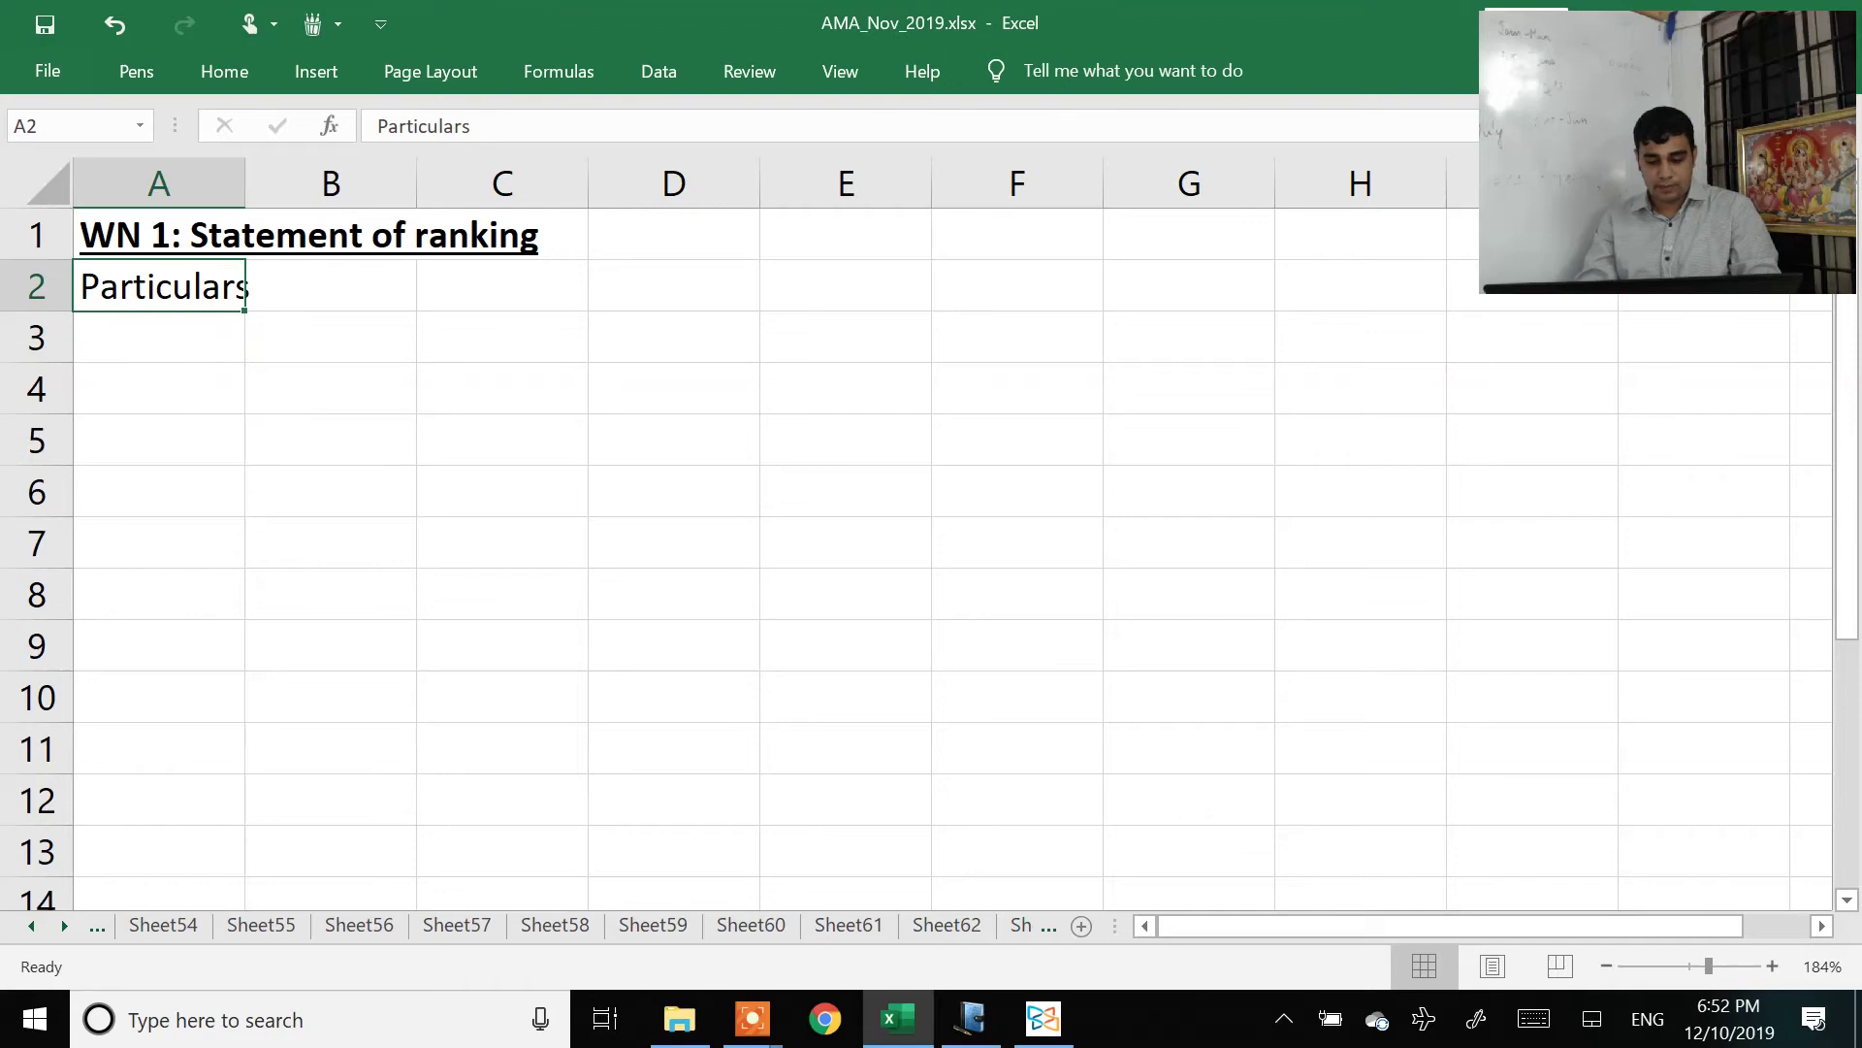
Step: Enter the column headings Calculation in B2 and Amount in C2, fitting column B to its heading
key("Right")
type("Calculation")
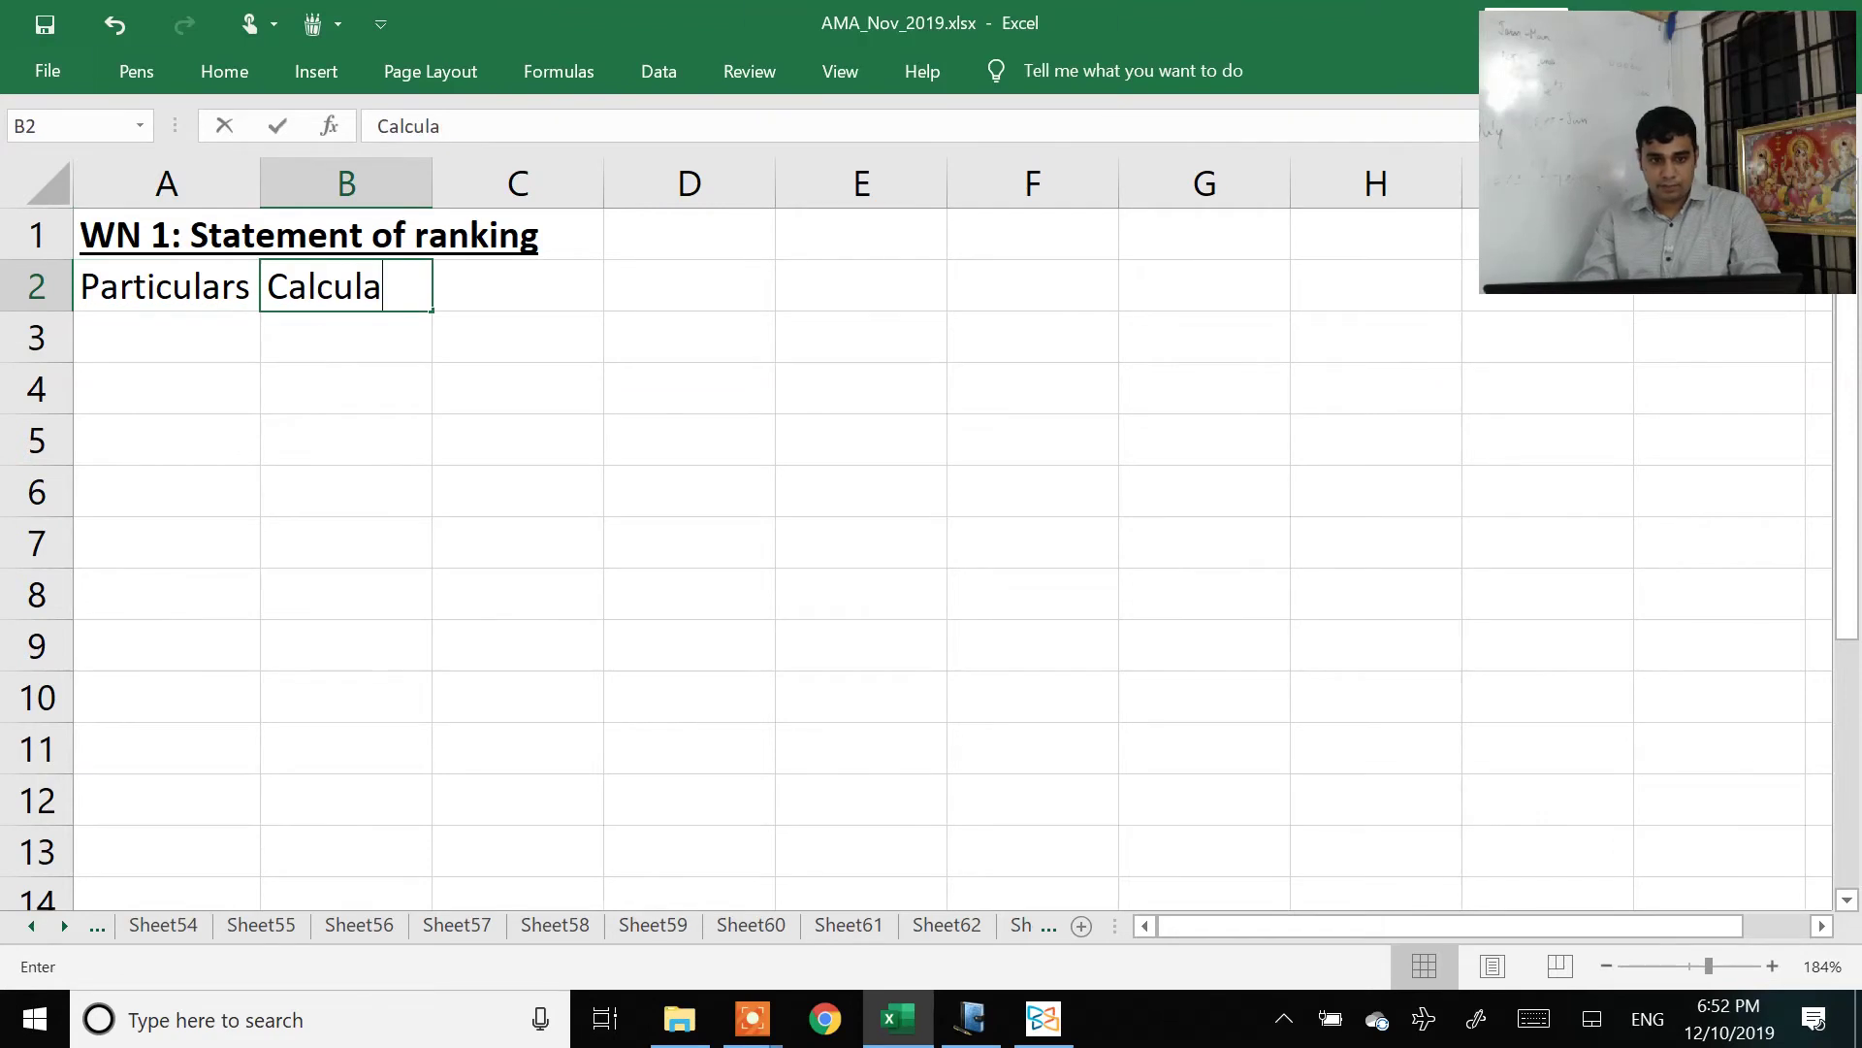
key("Return")
key("Up")
key("alt+h")
key("o")
key("i")
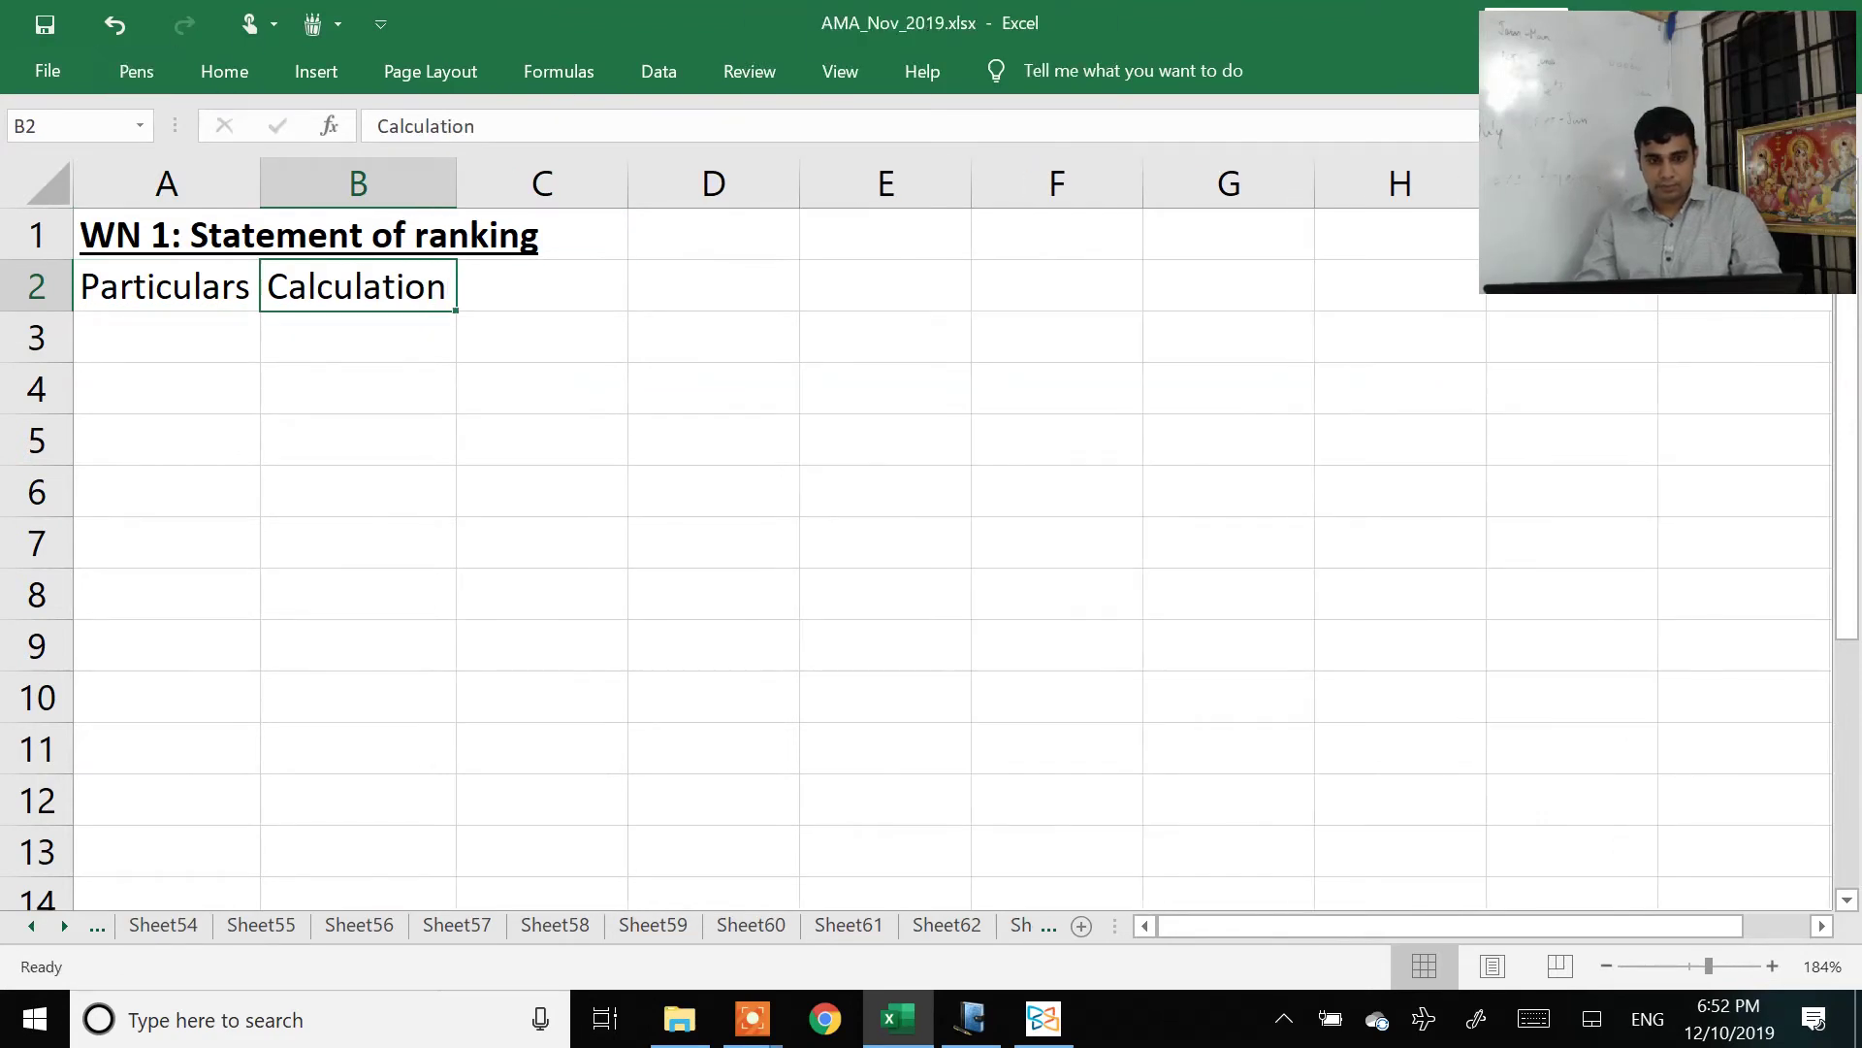
key("Right")
type("Amount")
key("Return")
key("Left")
key("Left")
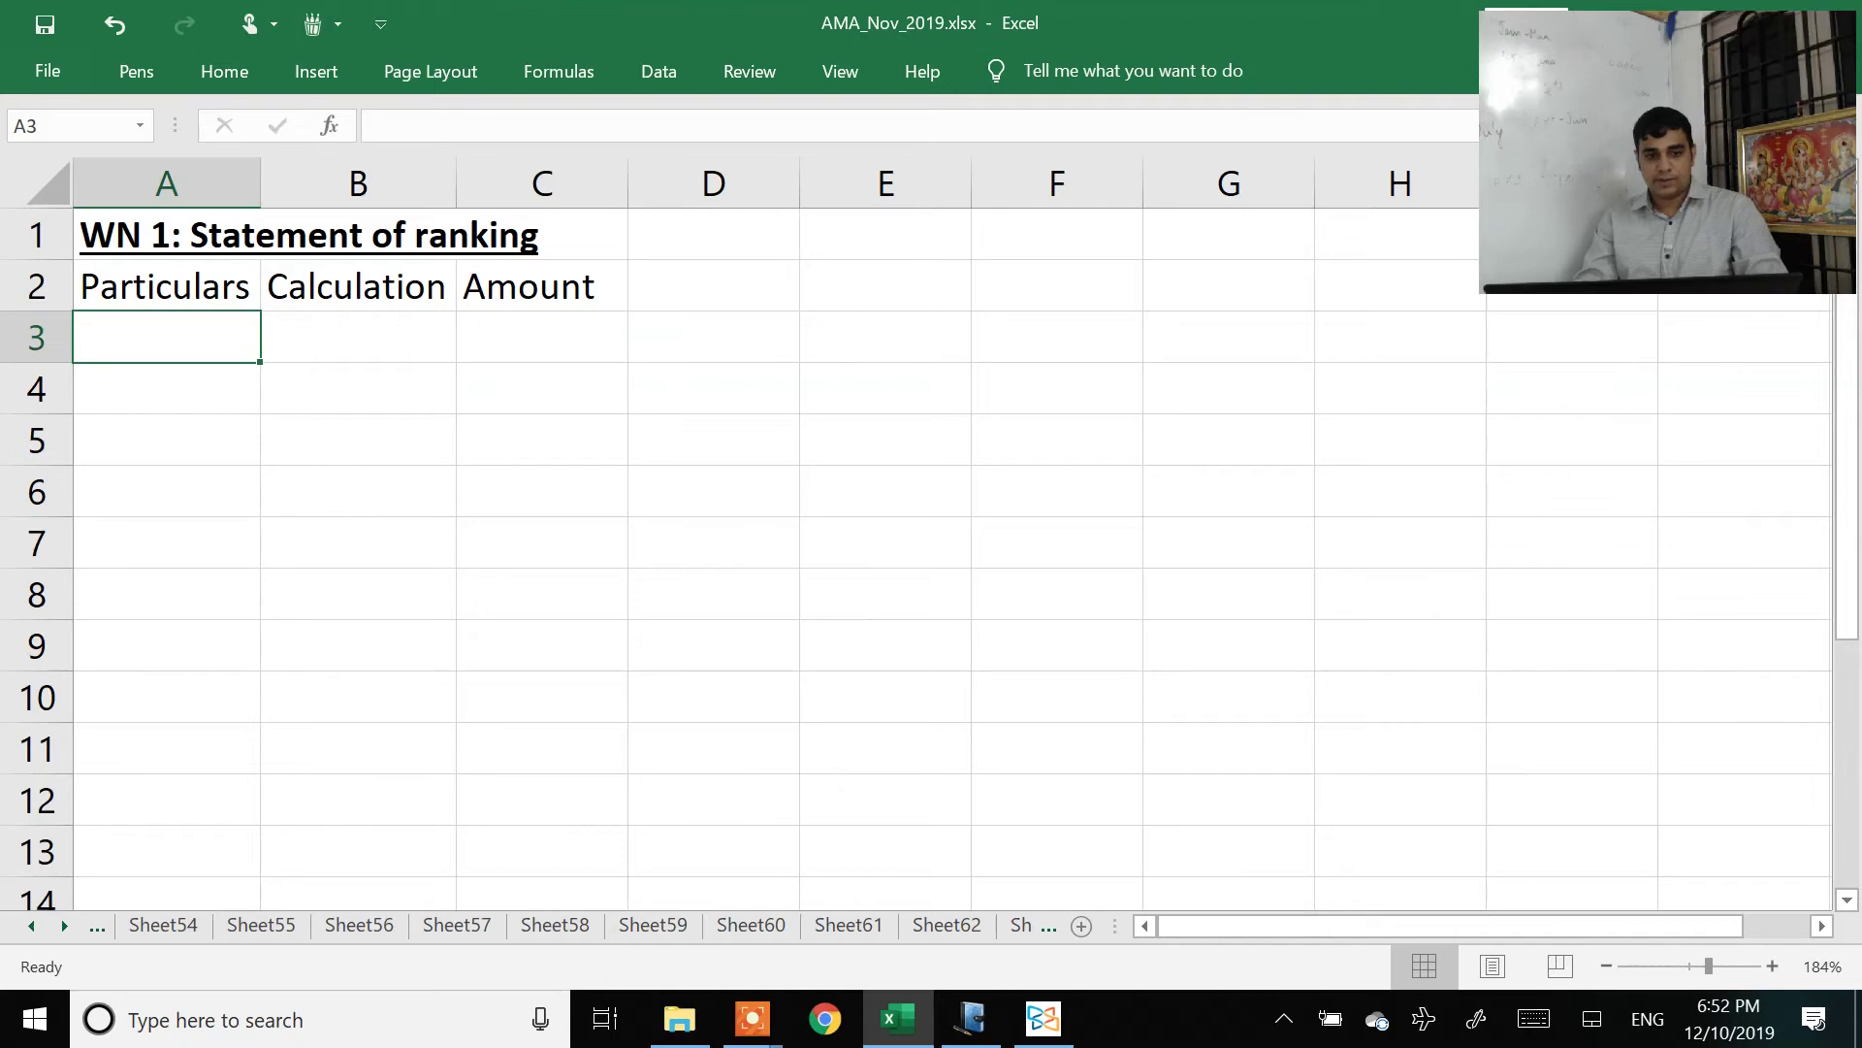
Step: Replace the headings in B2 and C2 with AC and PC
key("Up")
key("Right")
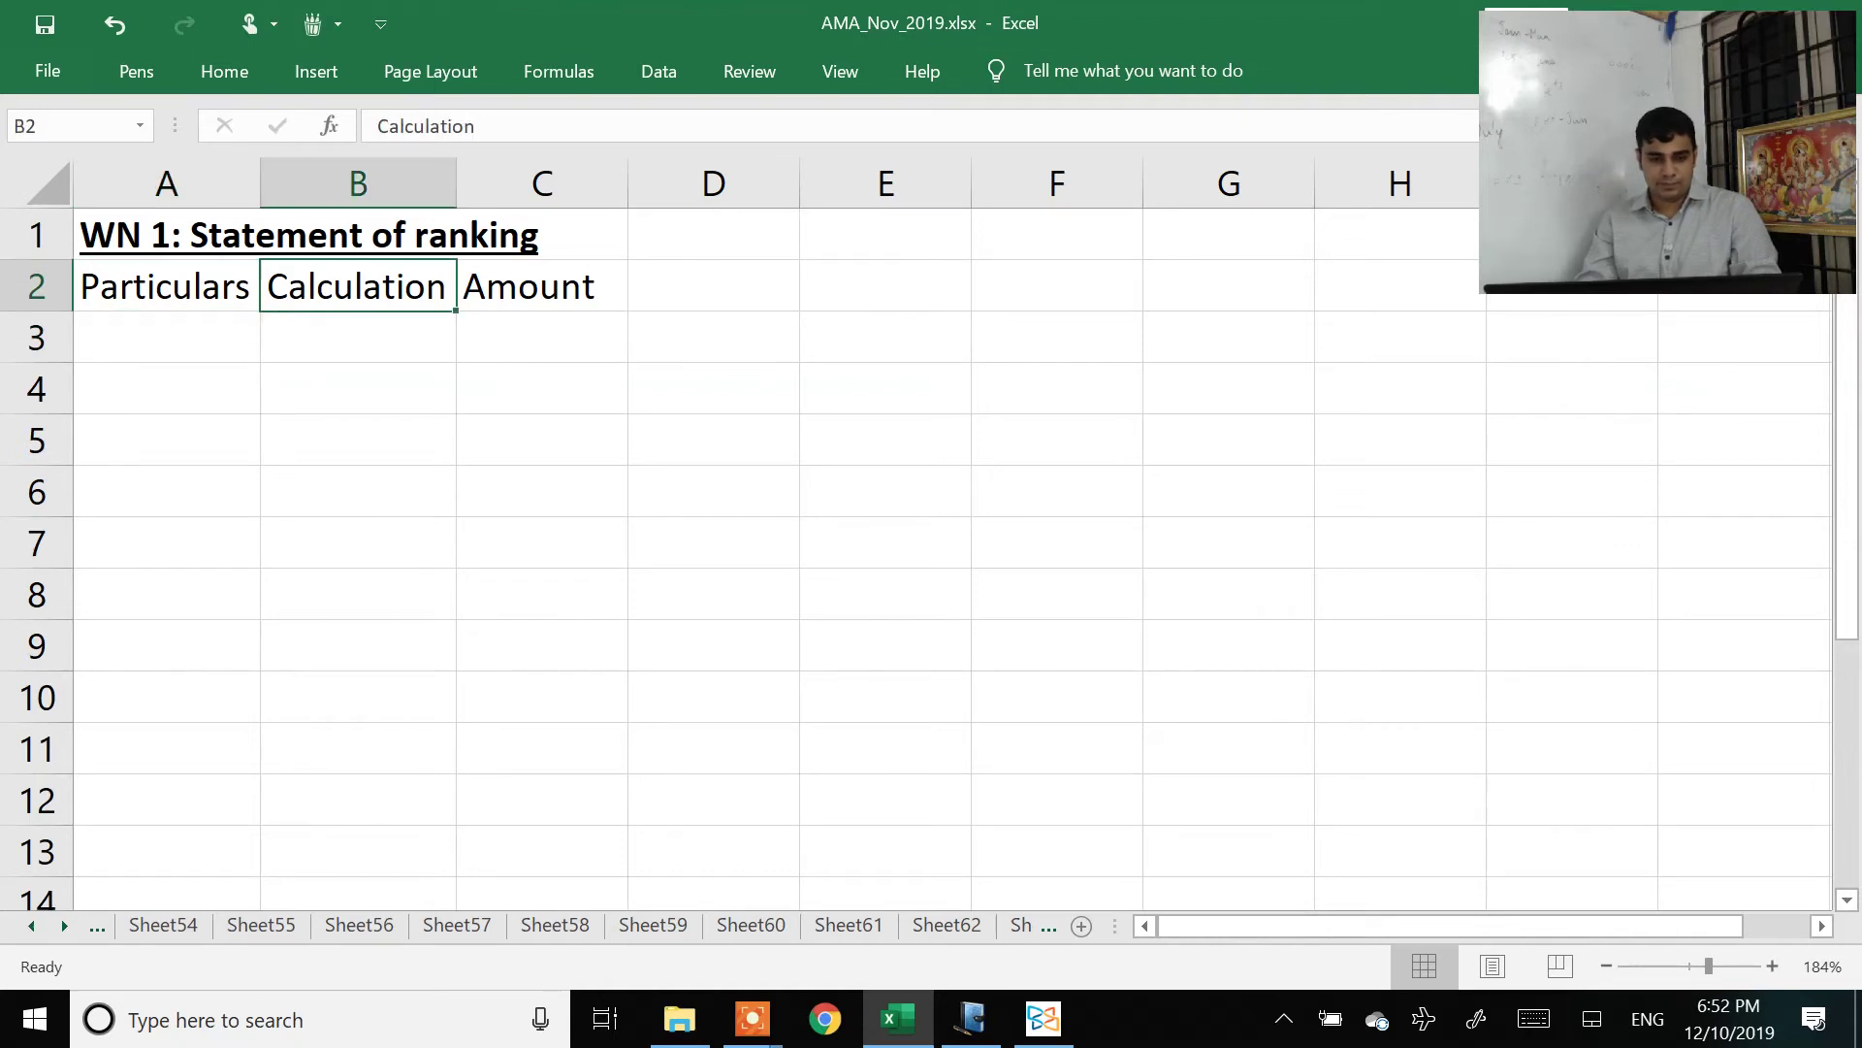
key("shift+Right")
key("Delete")
key("shift+Left")
key("alt+Tab")
key("alt+Tab")
type("Ac")
key("Right")
key("Left")
type("AC")
key("Right")
type("PC")
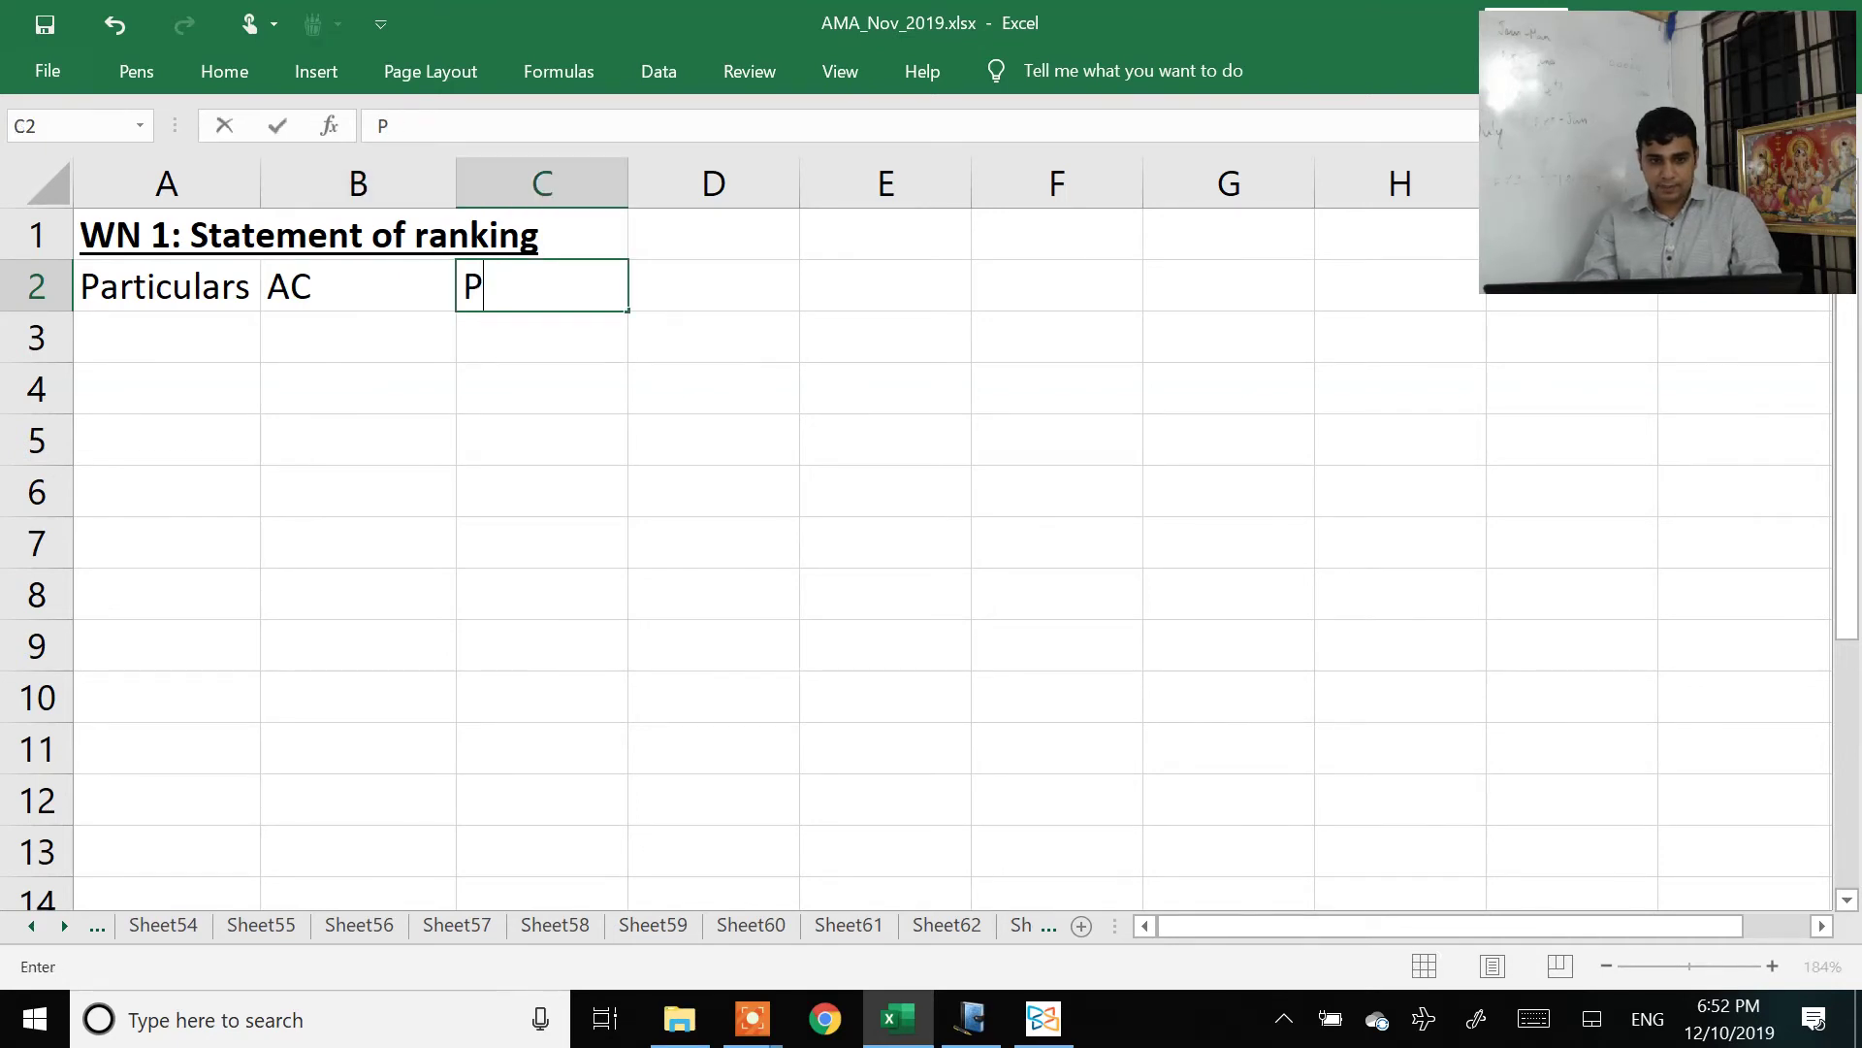
key("Return")
Step: Enter the row label Selling price in A3 and fit column A to it
key("Left")
key("Left")
type("S")
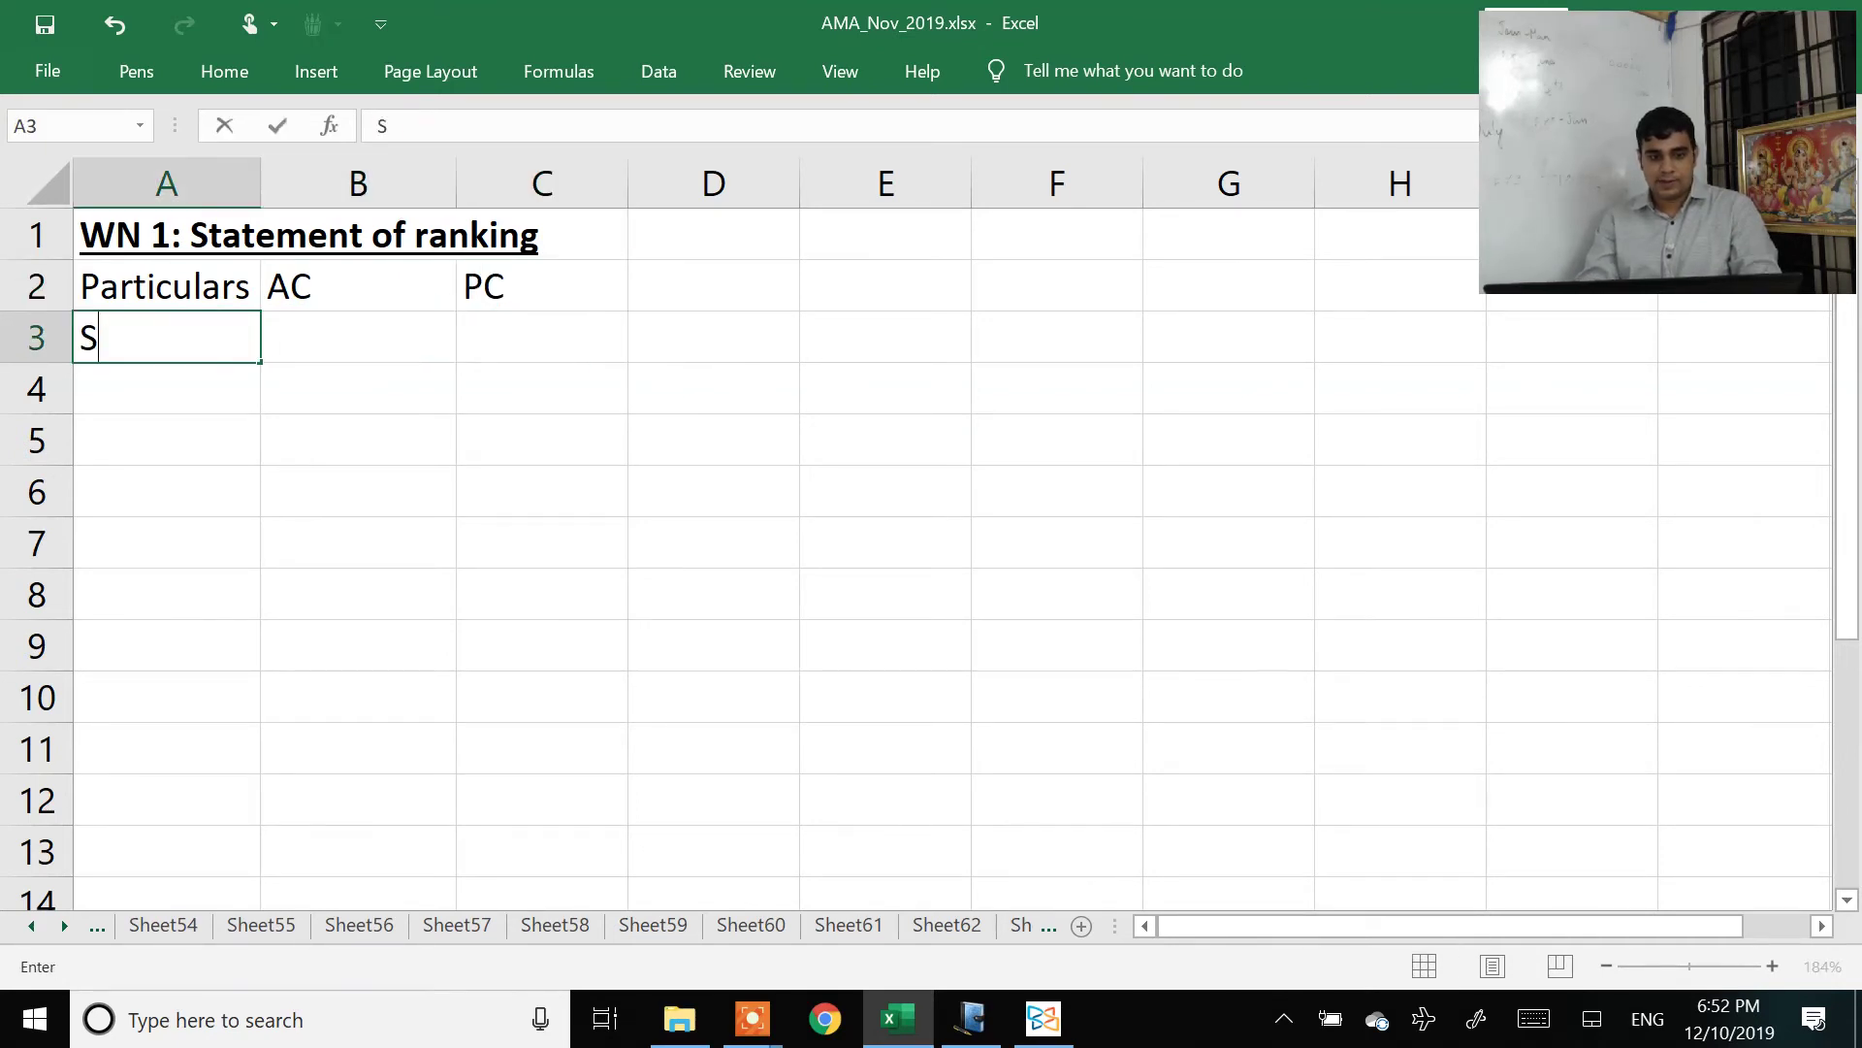
type("elling price")
key("Return")
key("Up")
key("alt+h")
key("o")
key("i")
Step: Add the row labels Less: VC in A4 and Cont per unit in A5, fitting column A to the text
key("Down")
type("Less: VC")
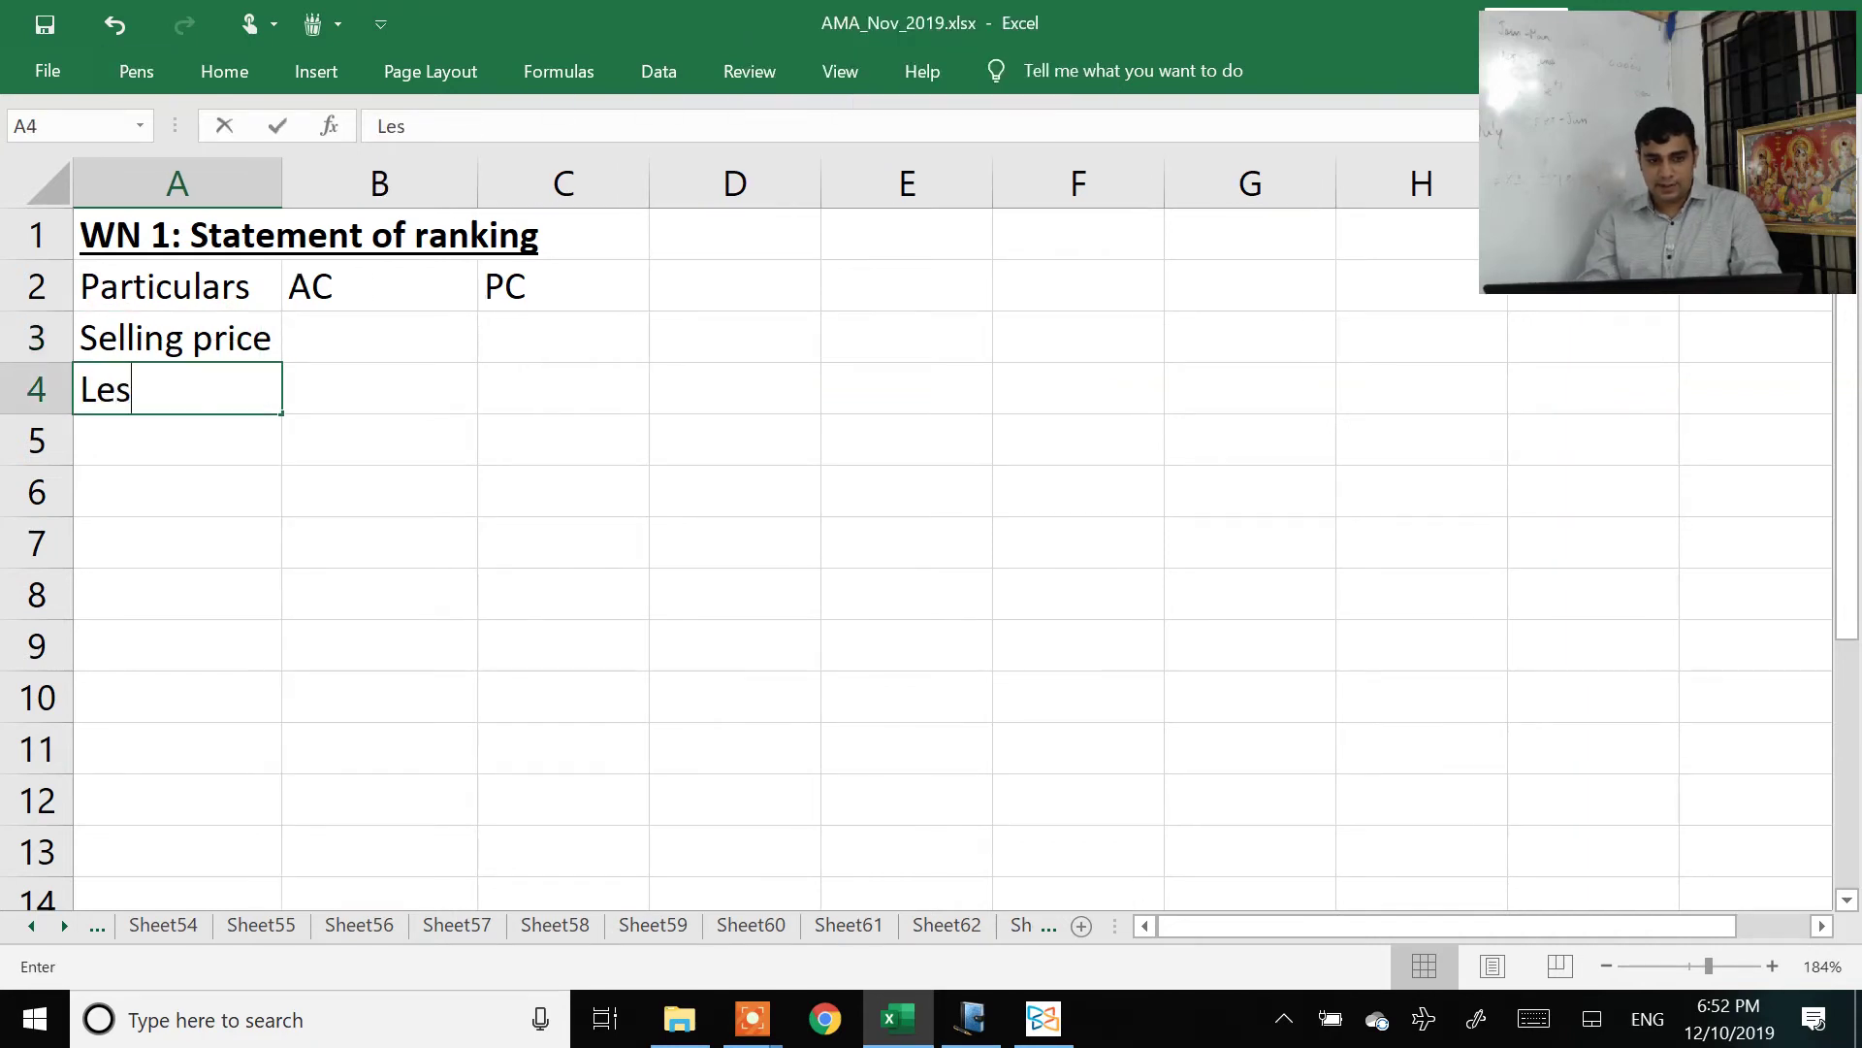
key("Return")
type("Cont per unit")
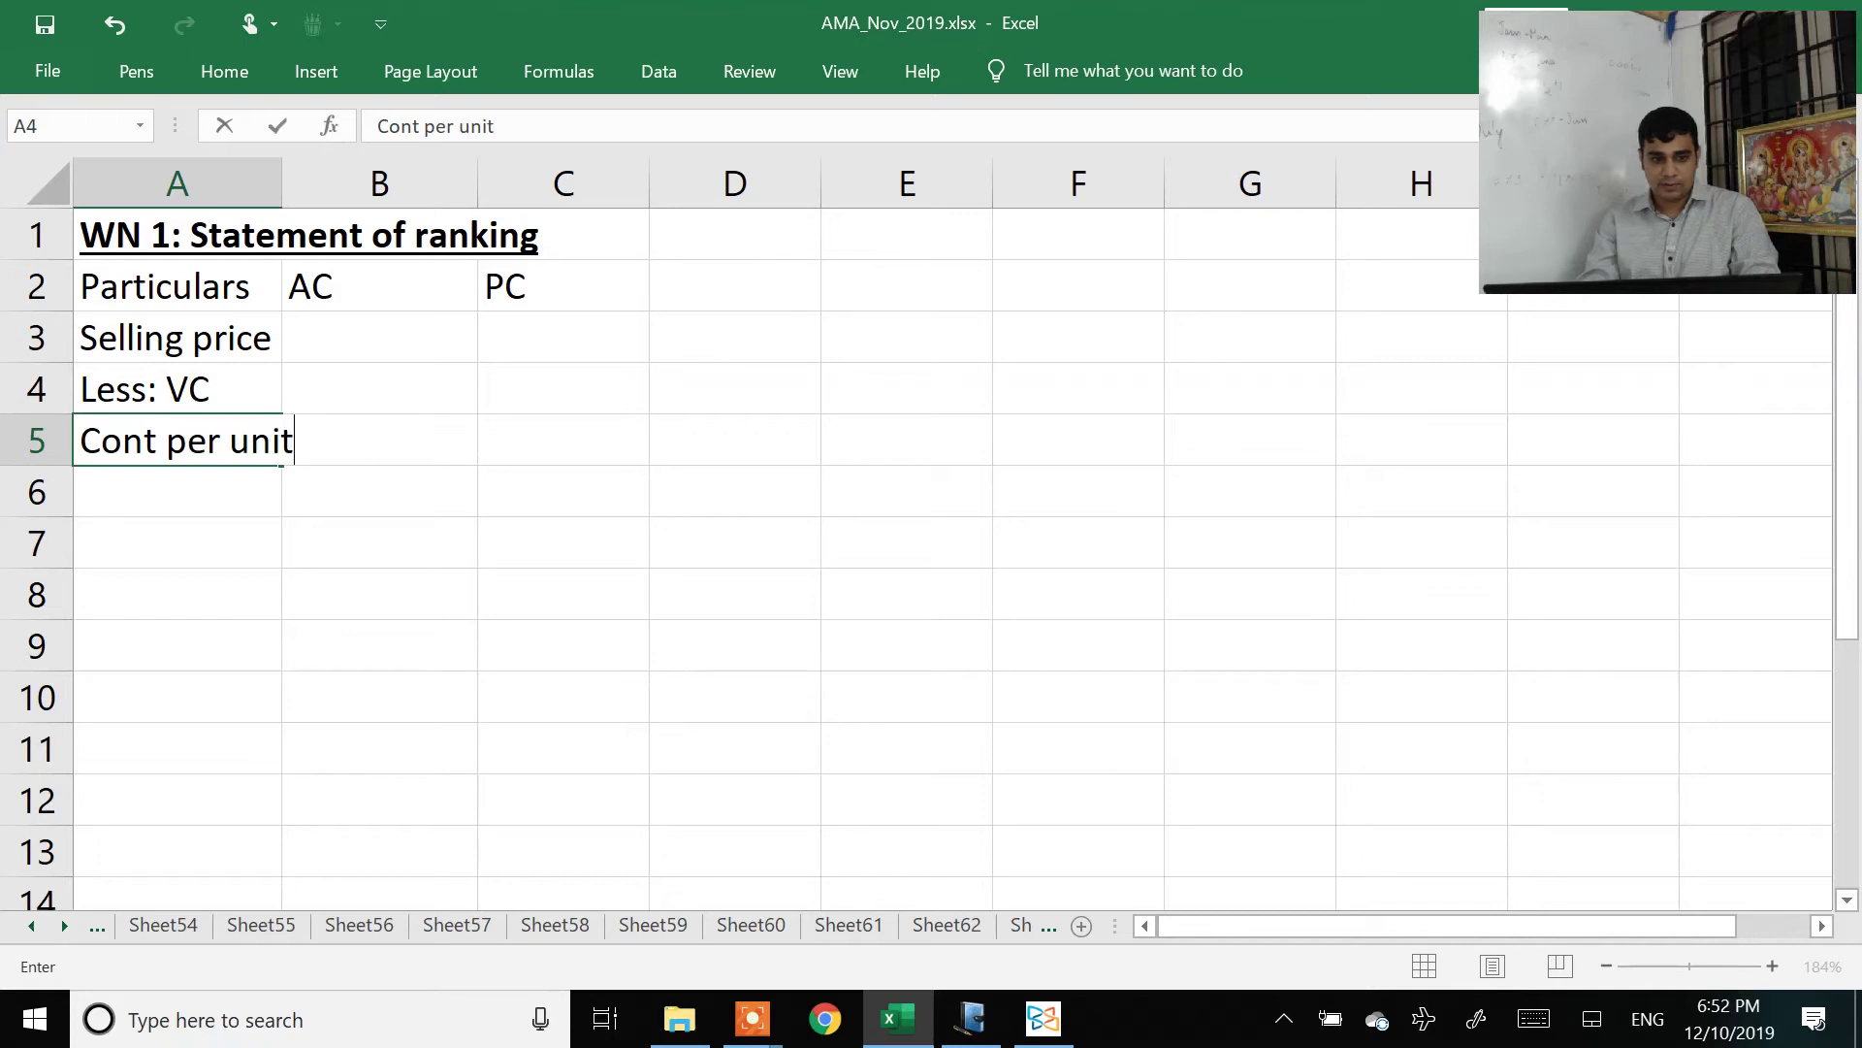
key("Return")
key("Up")
key("alt+h")
key("o")
key("i")
Step: Add the row labels Hours per unit in A6 and Cont per hour in A7, fitting column A to the text
key("Down")
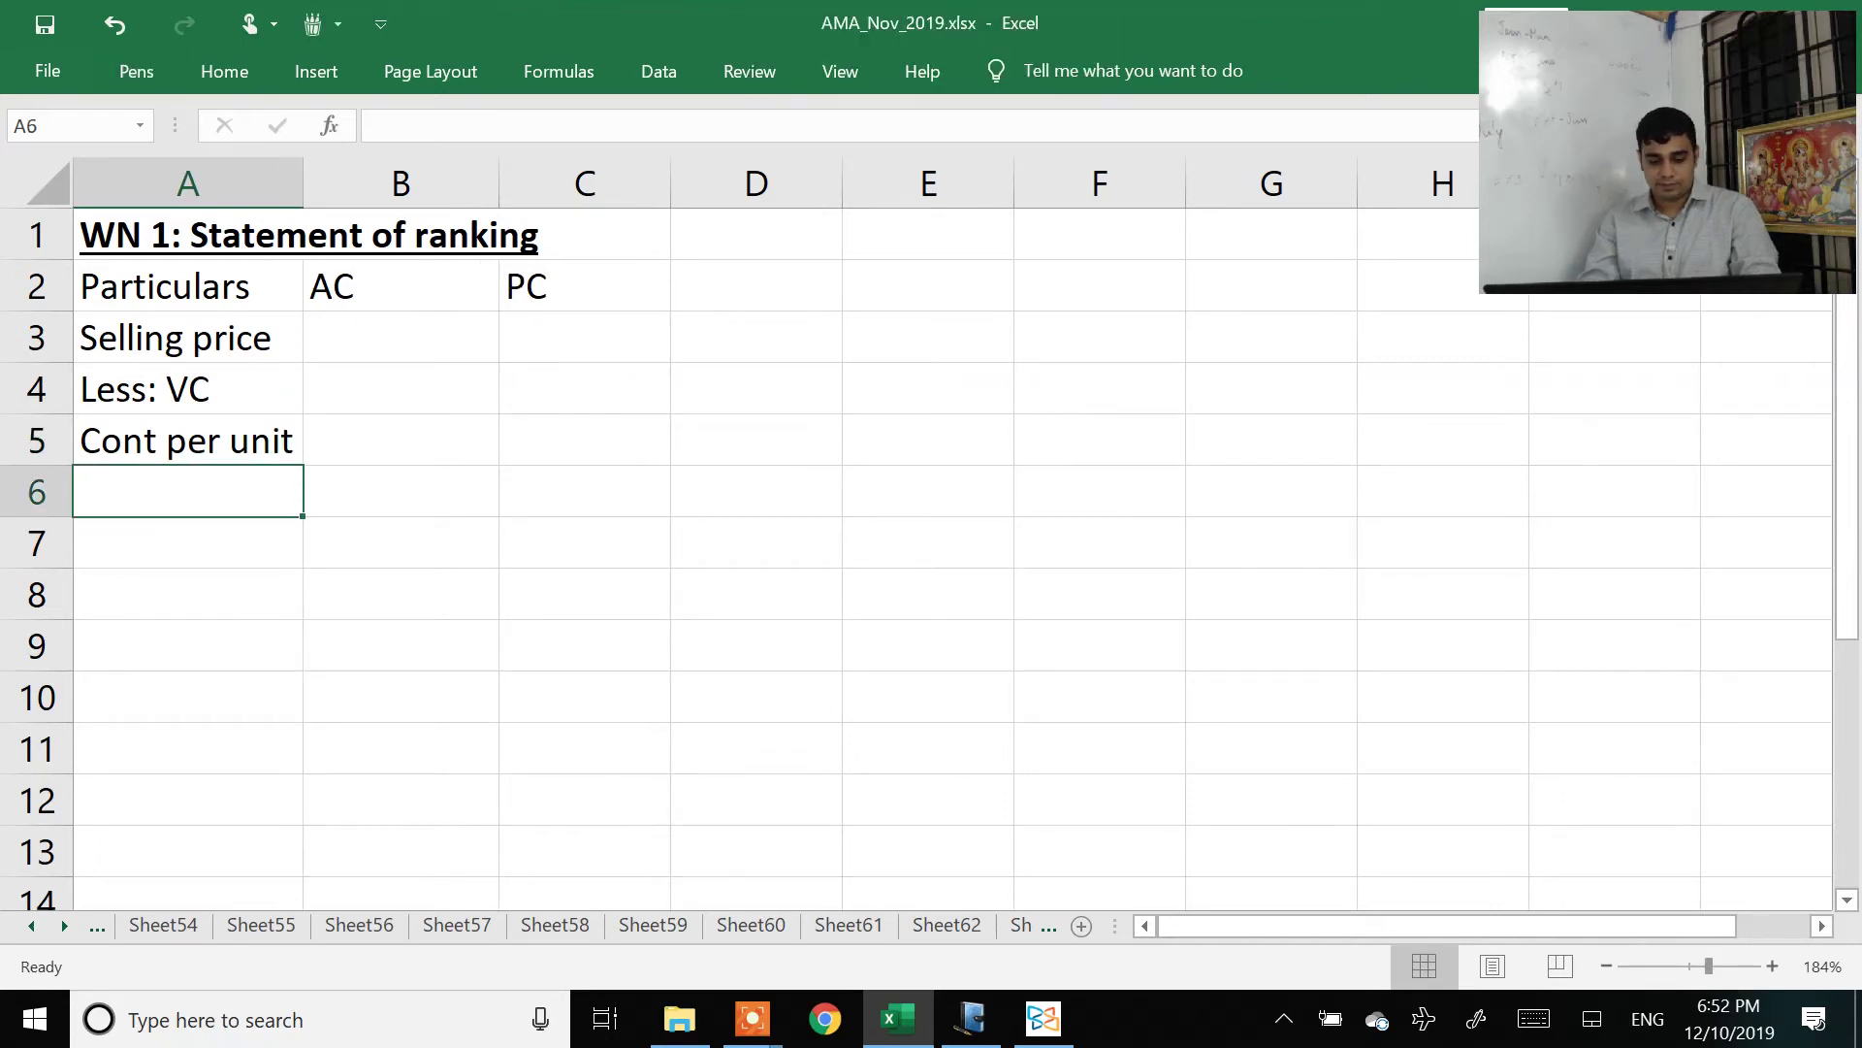
type("Hours per unit")
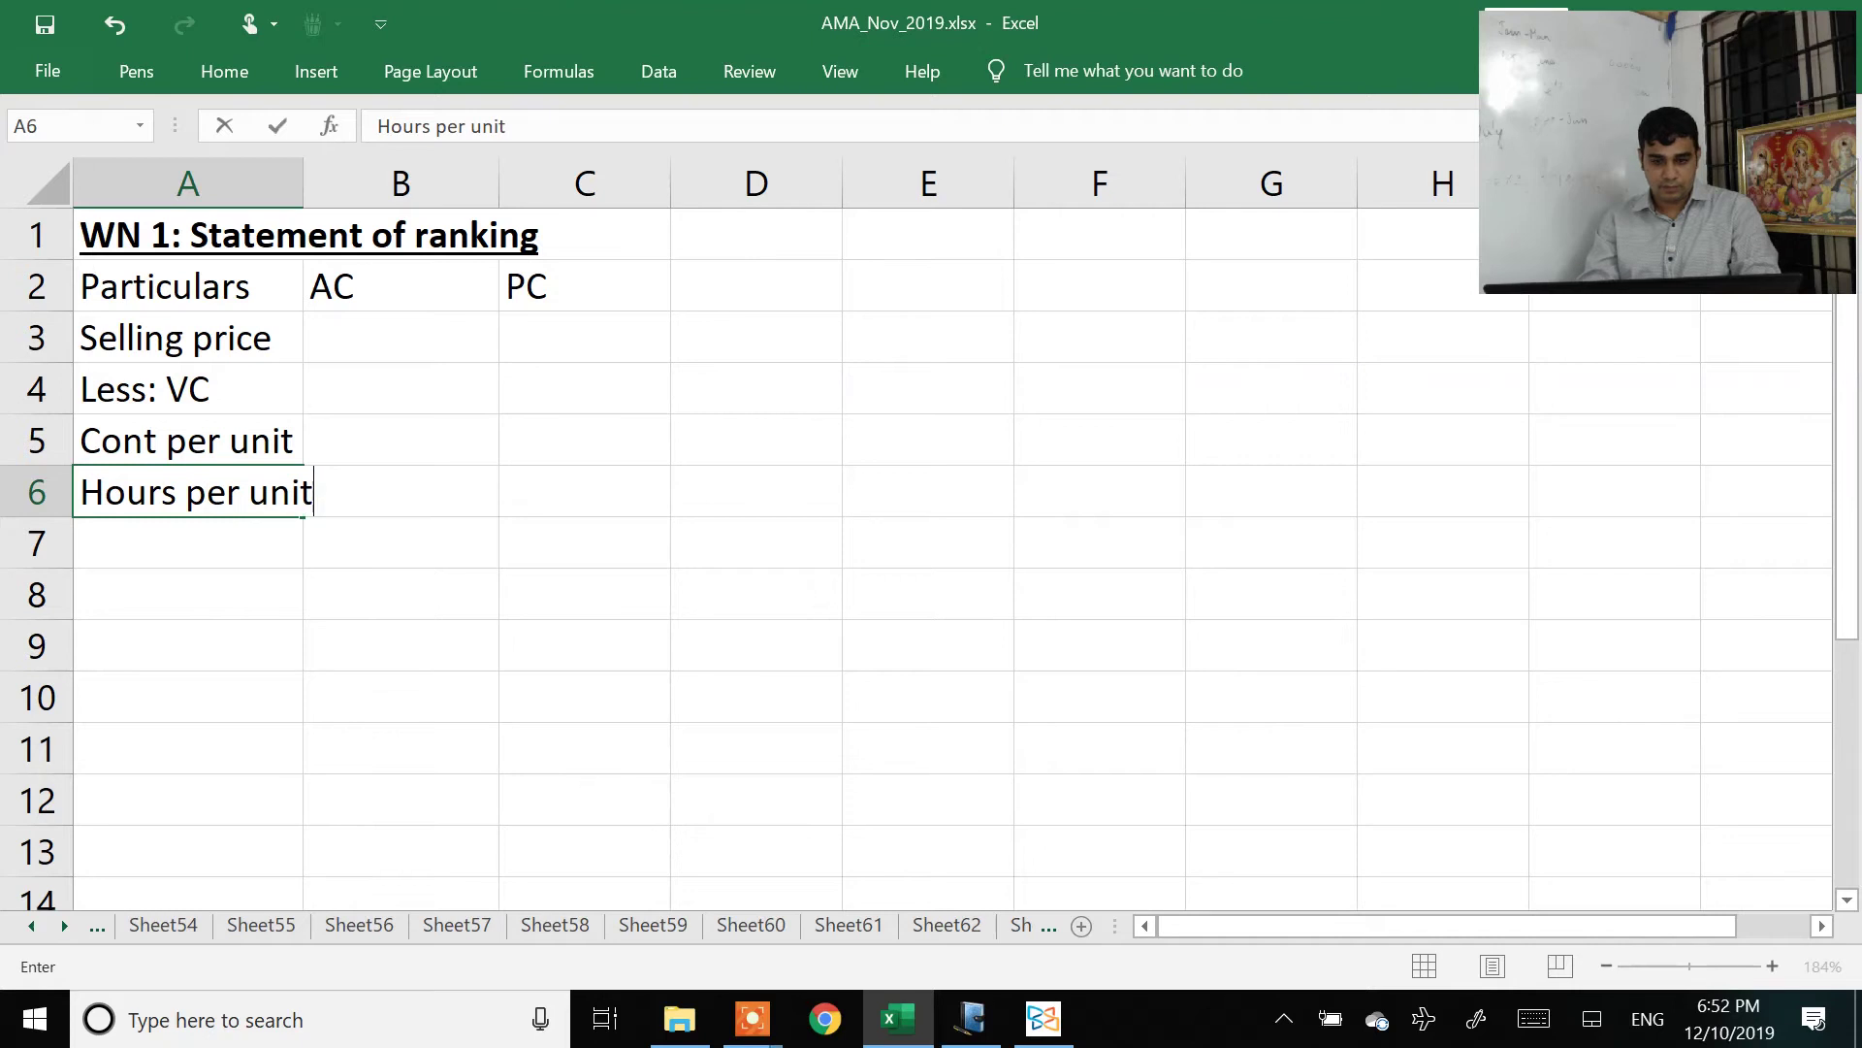
key("Return")
type("Cont per hour")
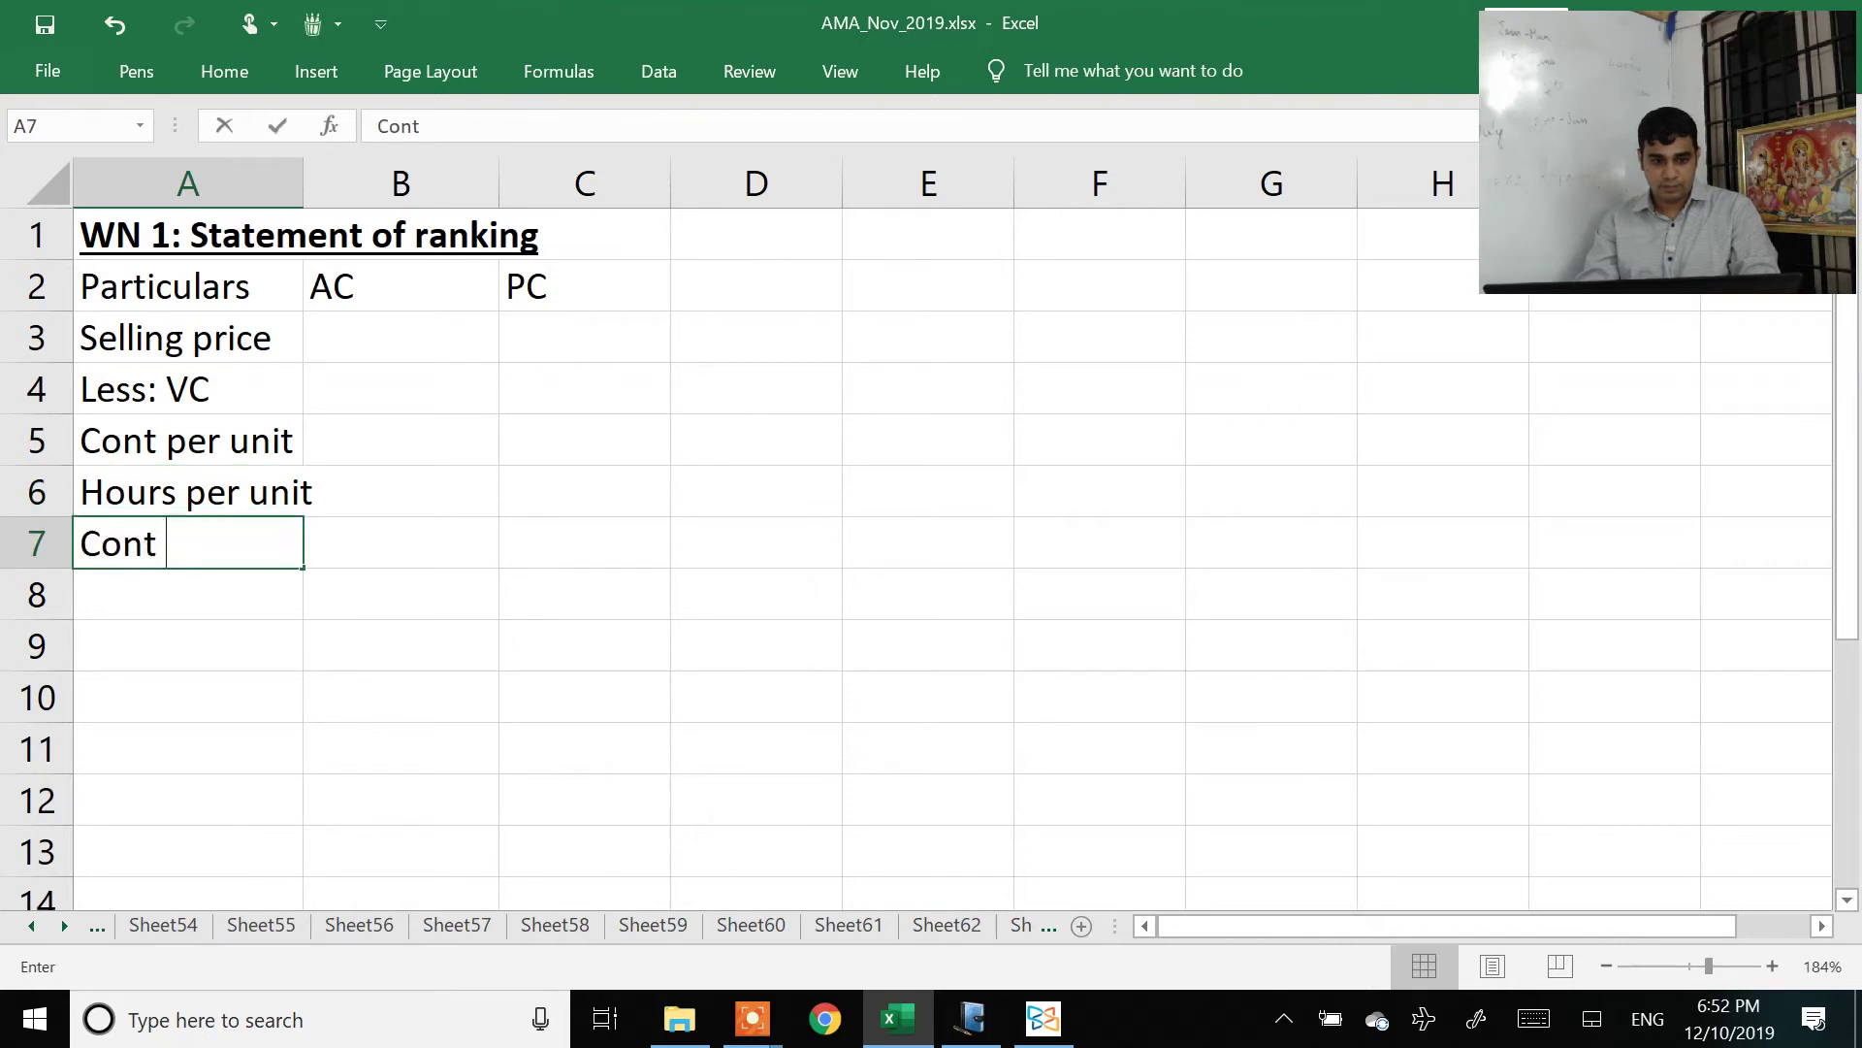
key("Return")
key("Up")
key("Up")
key("alt+o")
key("c")
key("a")
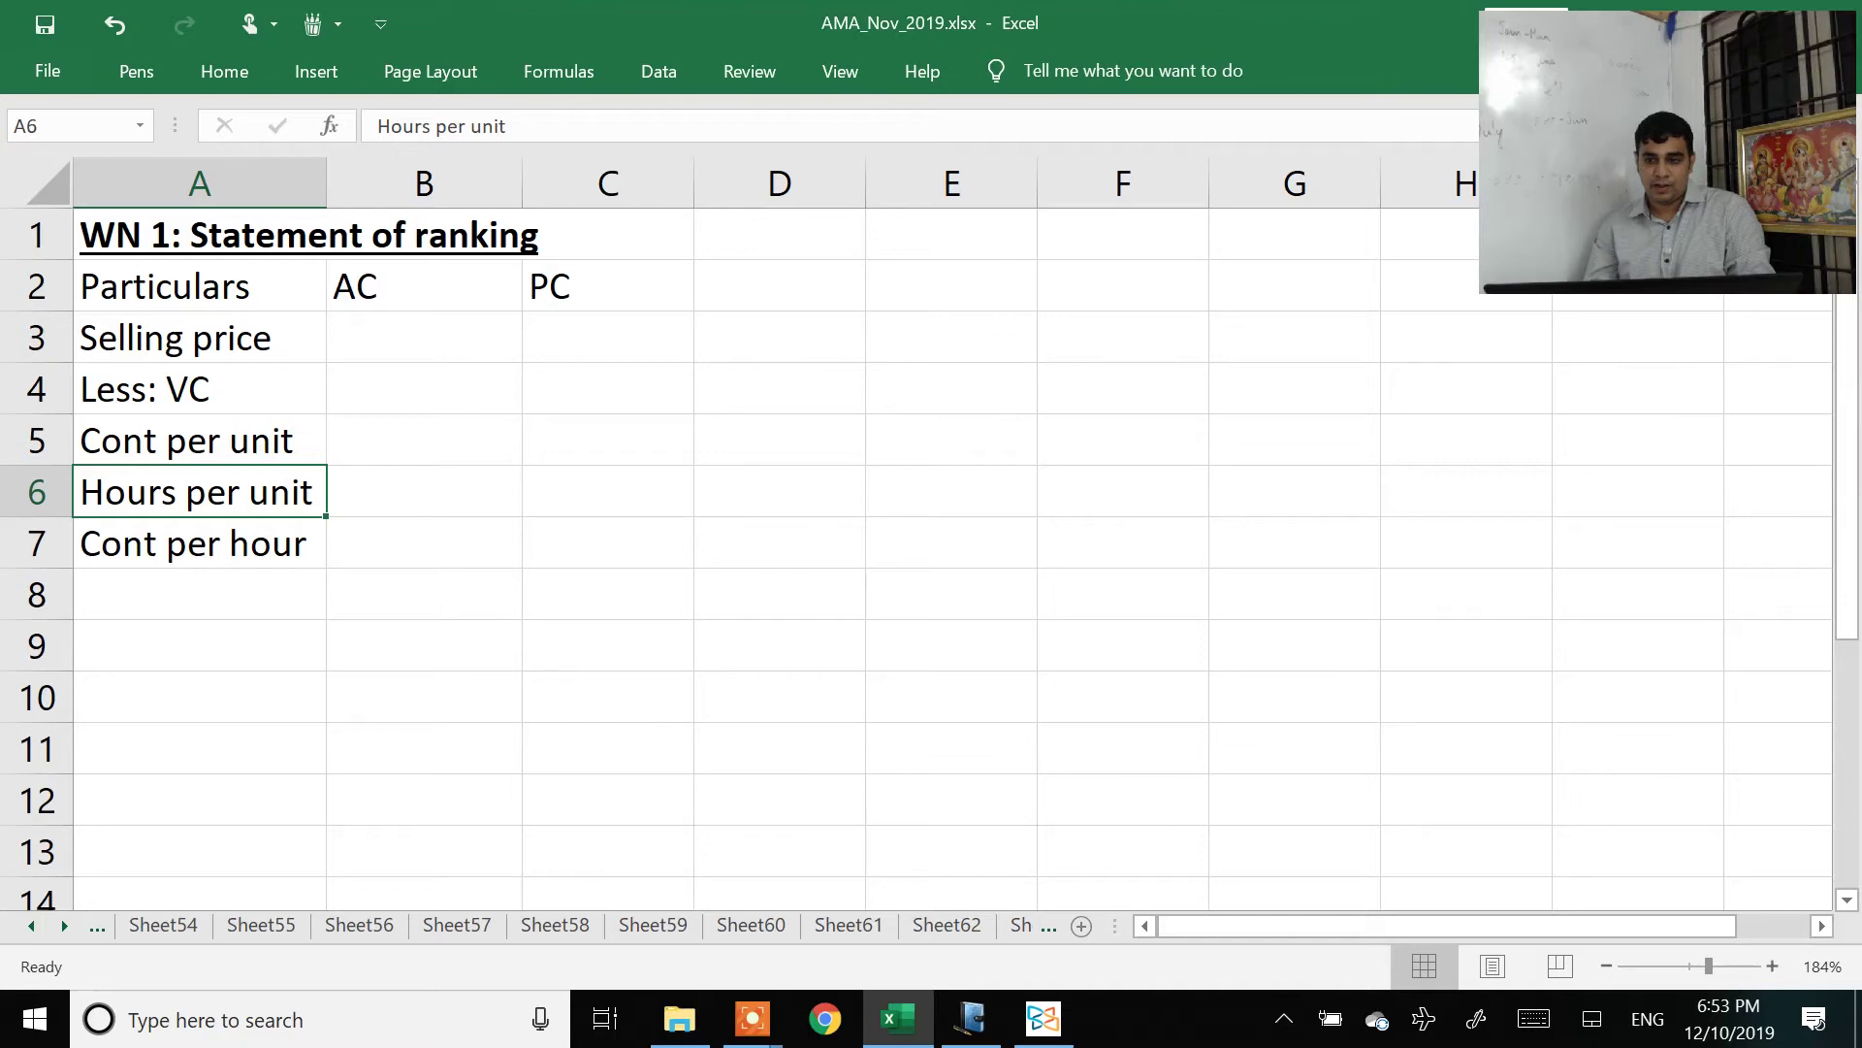
Step: Look up the external selling prices in the question PDF and enter 450 for AC in B3 and 900 for PC in C3
key("Up")
key("Up")
key("Up")
key("Right")
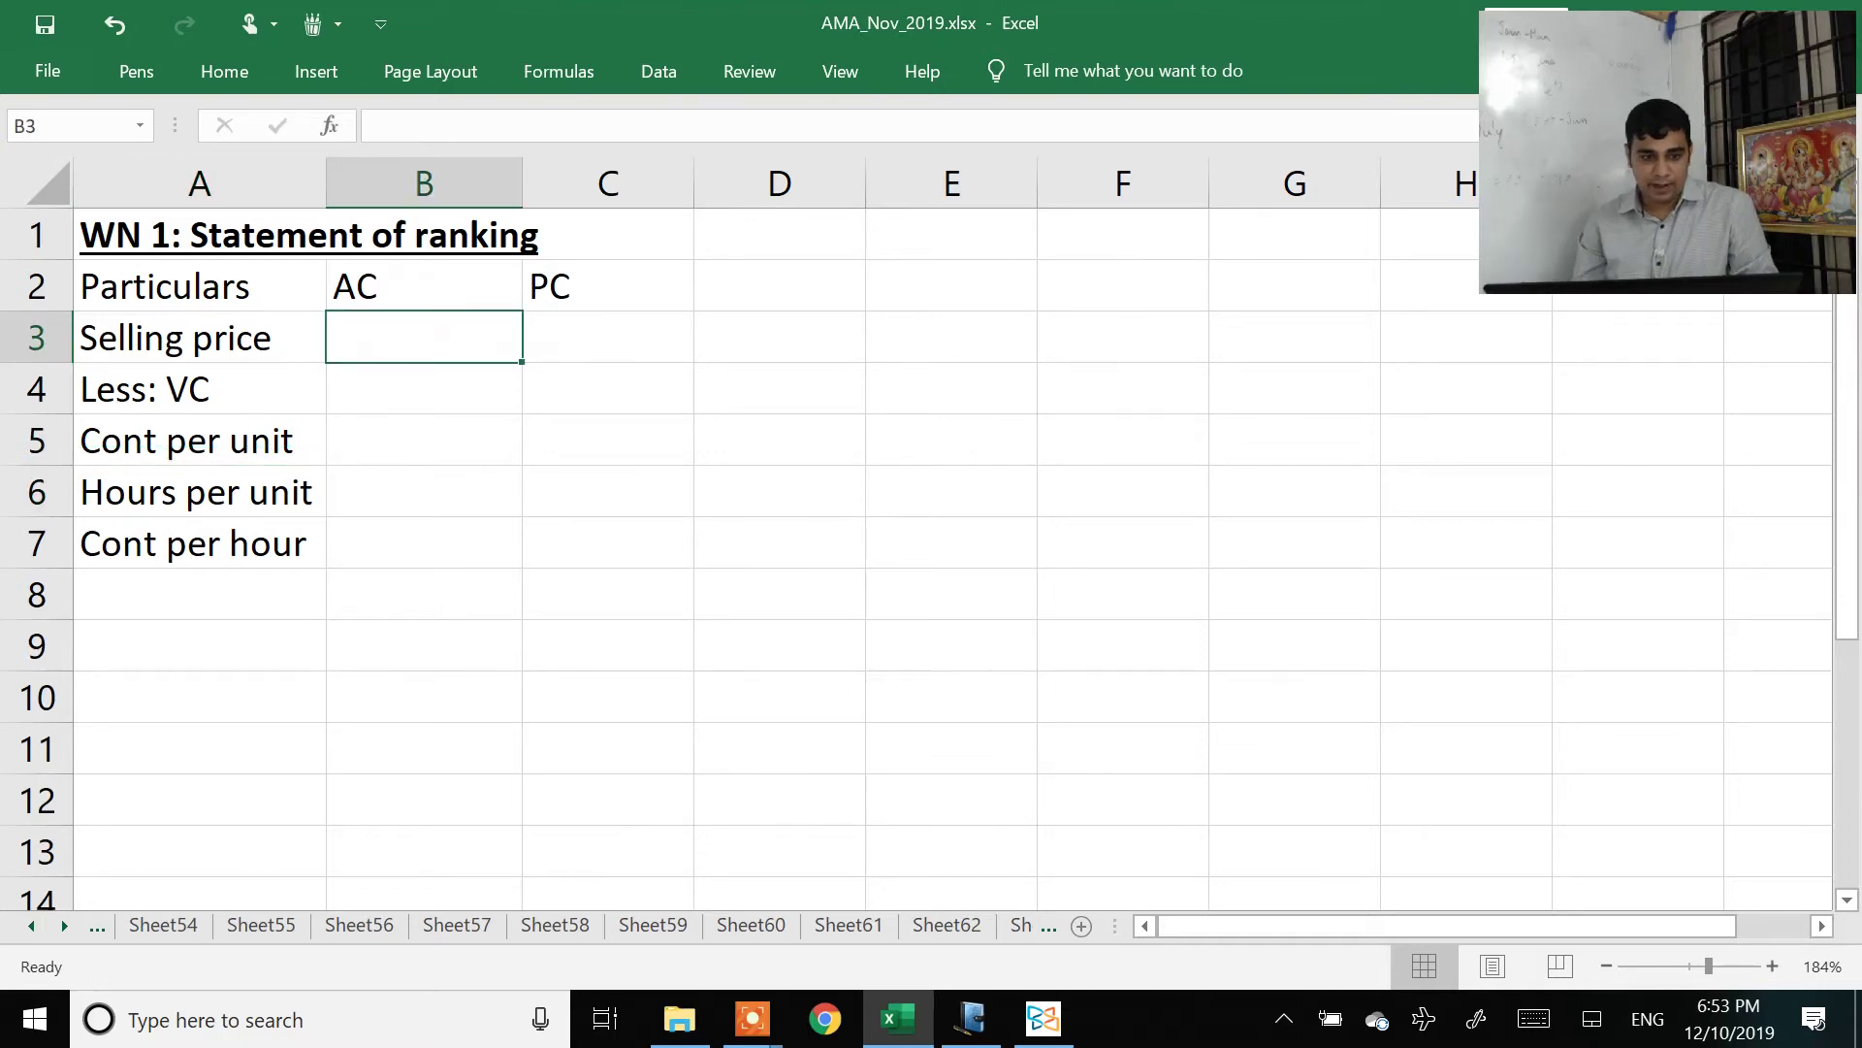
key("alt+Tab")
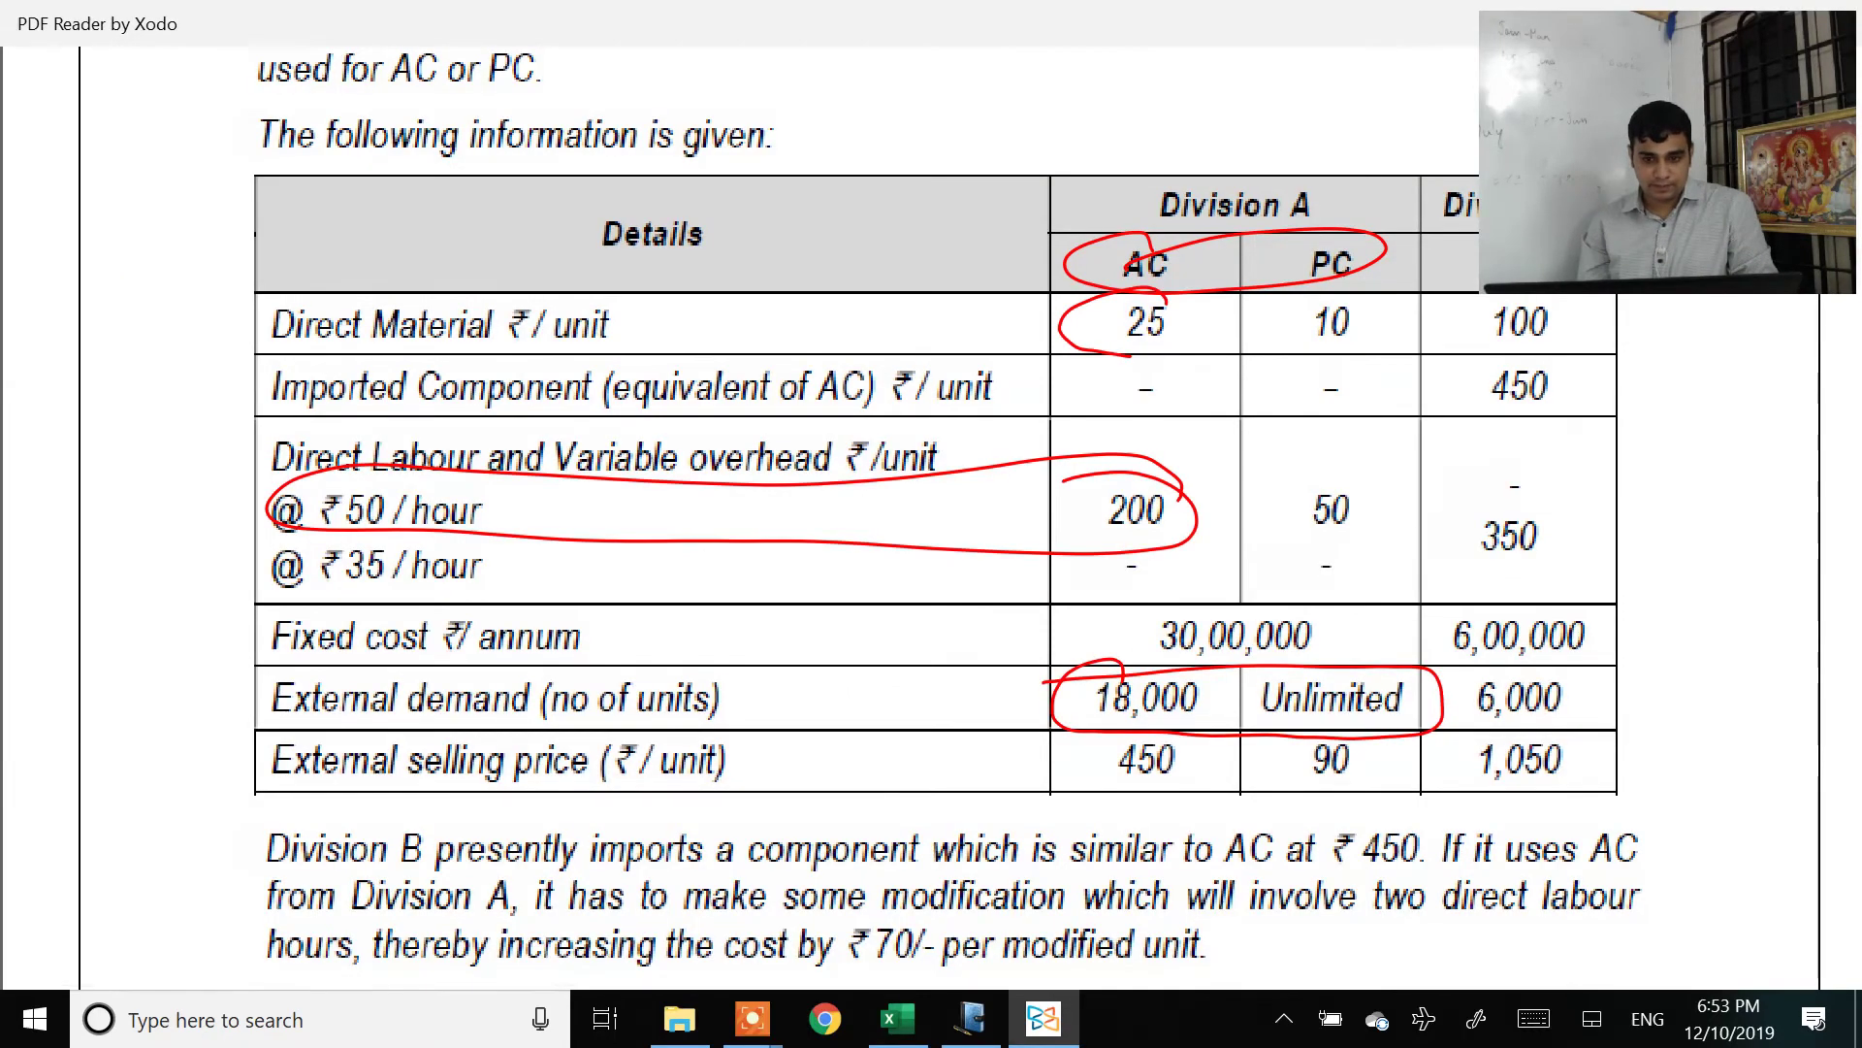
key("alt+Tab")
type("450")
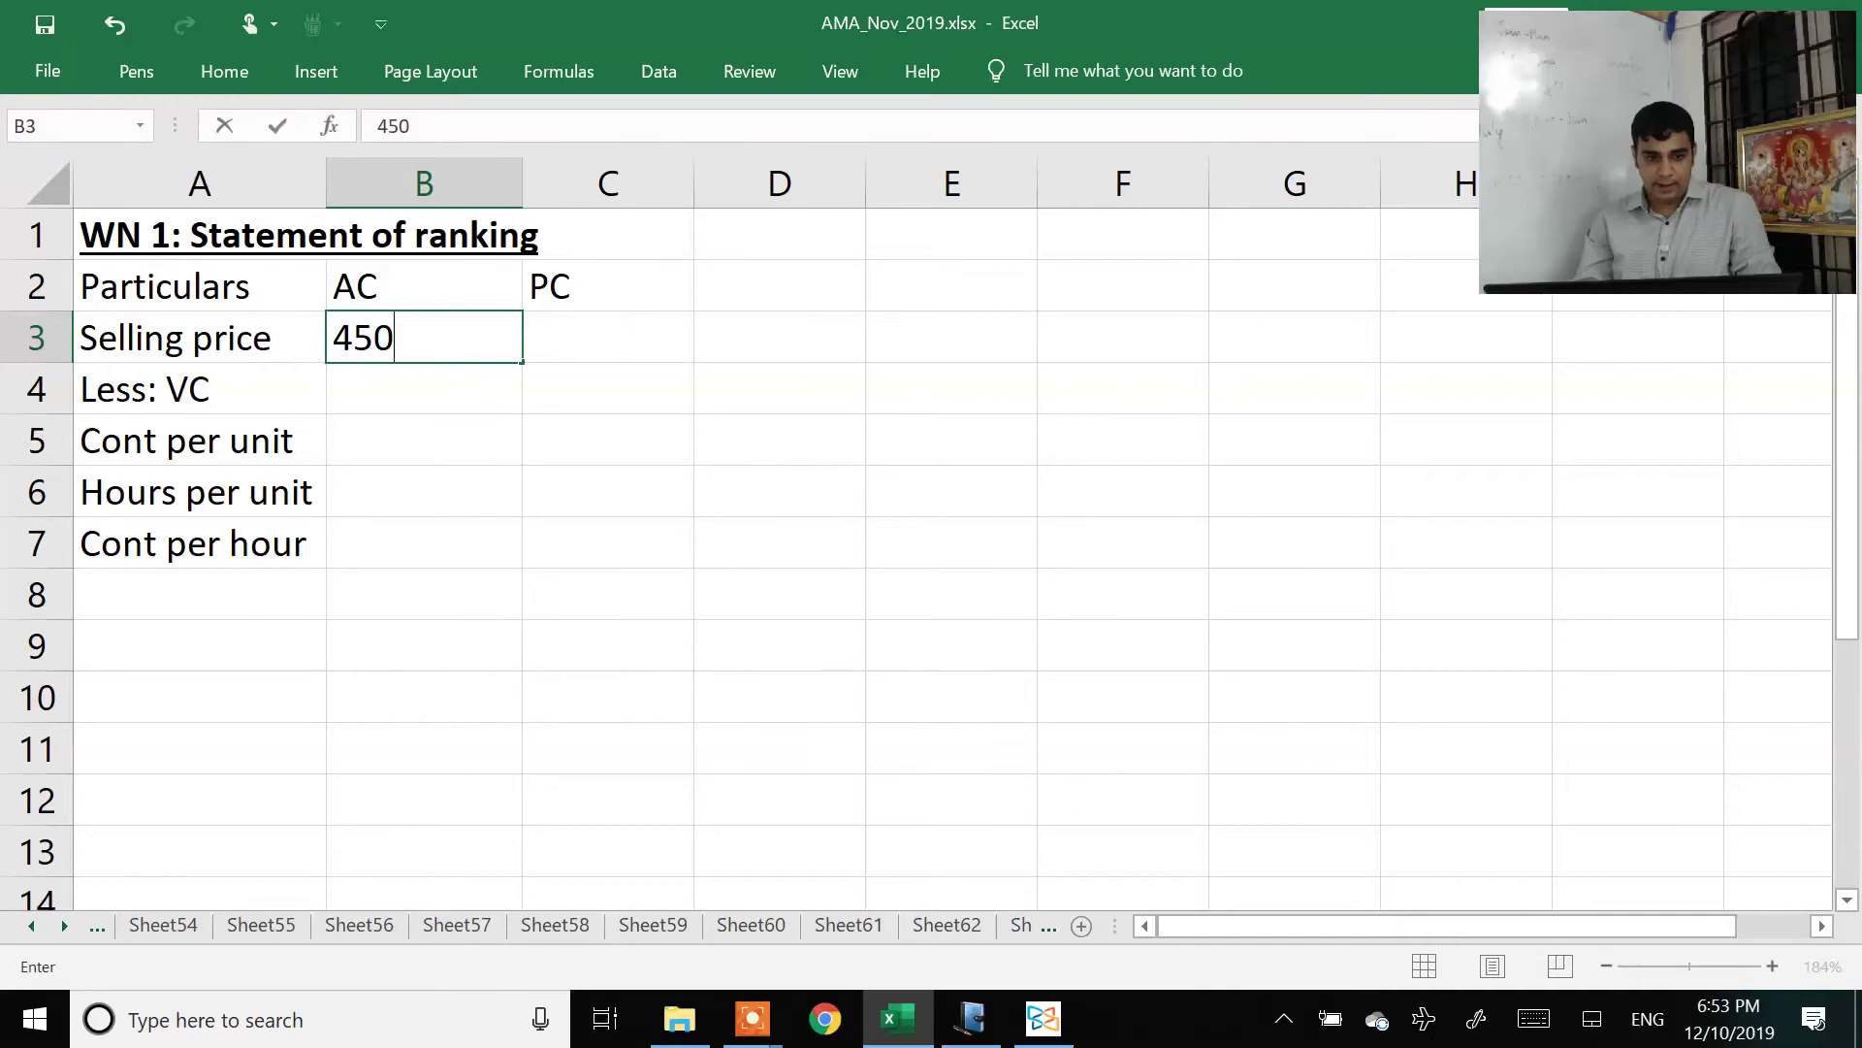
key("Right")
type("900")
key("Return")
Step: Enter the variable costs from the question table as negatives: -225 for AC in B4 and -60 for PC in C4
key("Left")
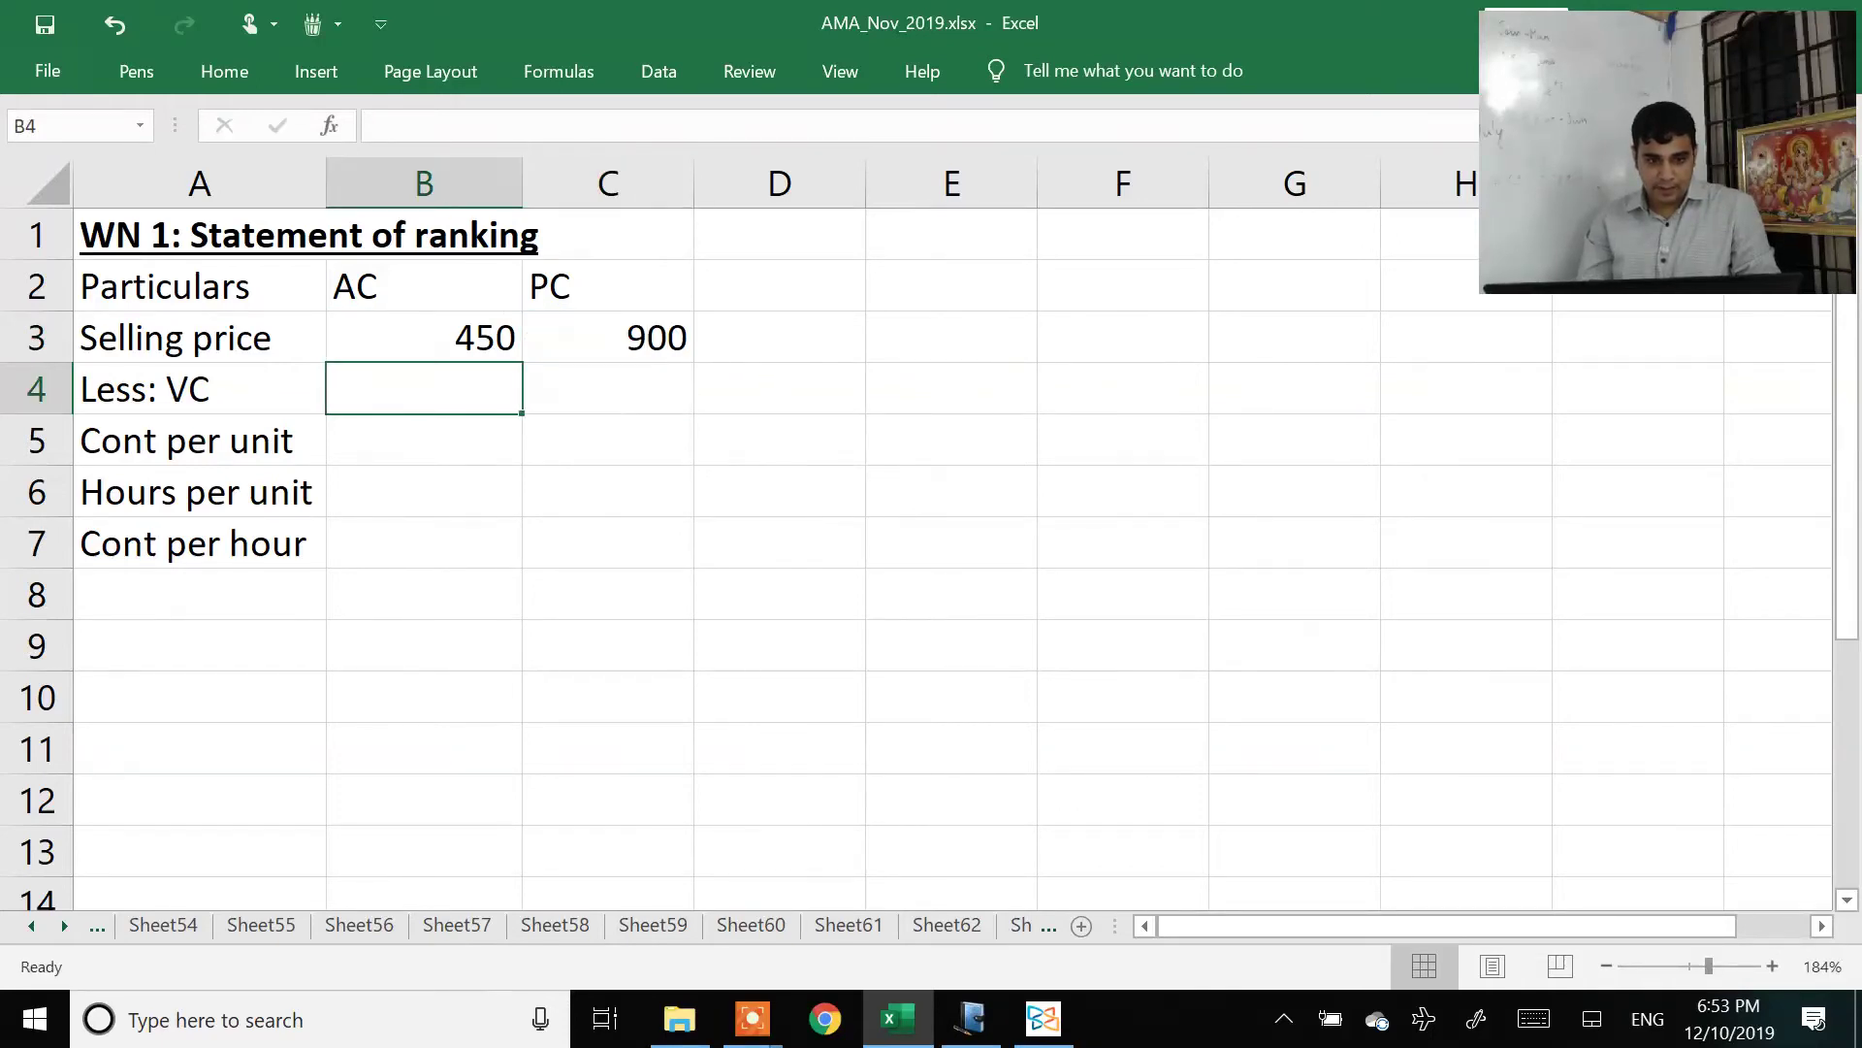
key("alt+Tab")
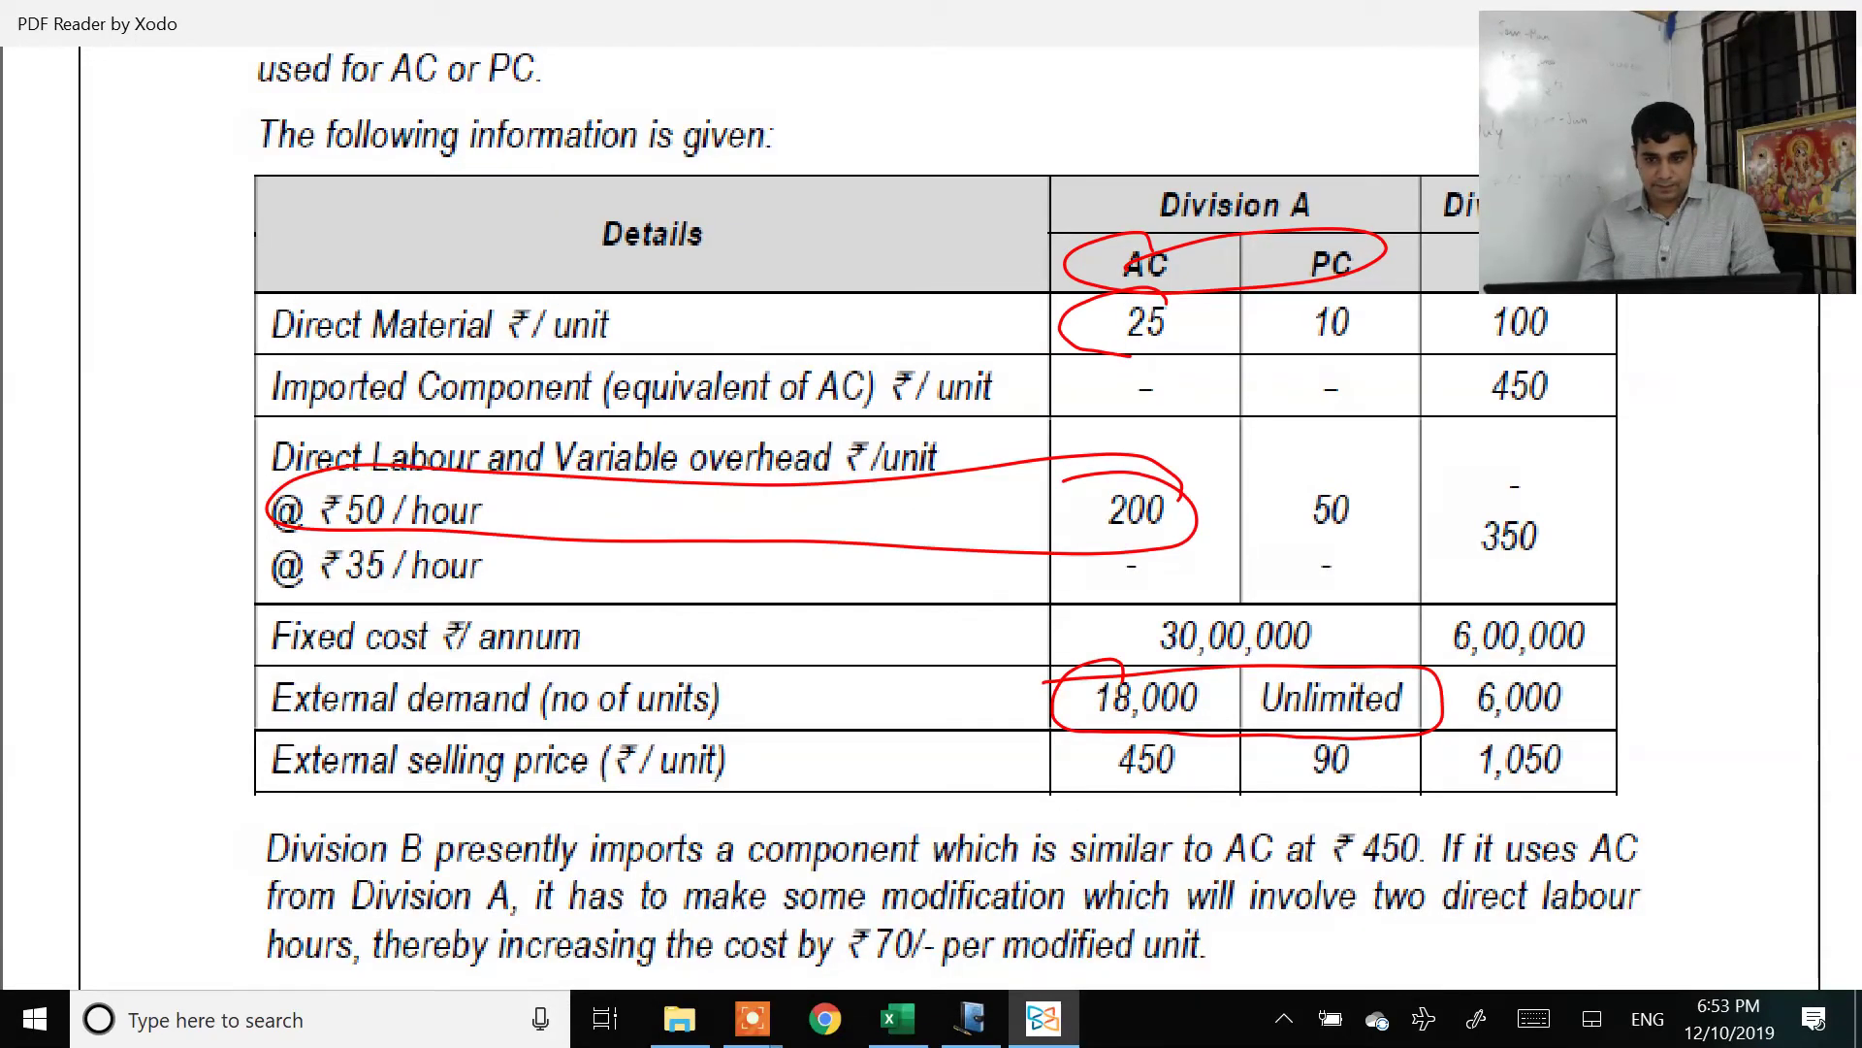
key("alt+Tab")
type("-225")
key("Right")
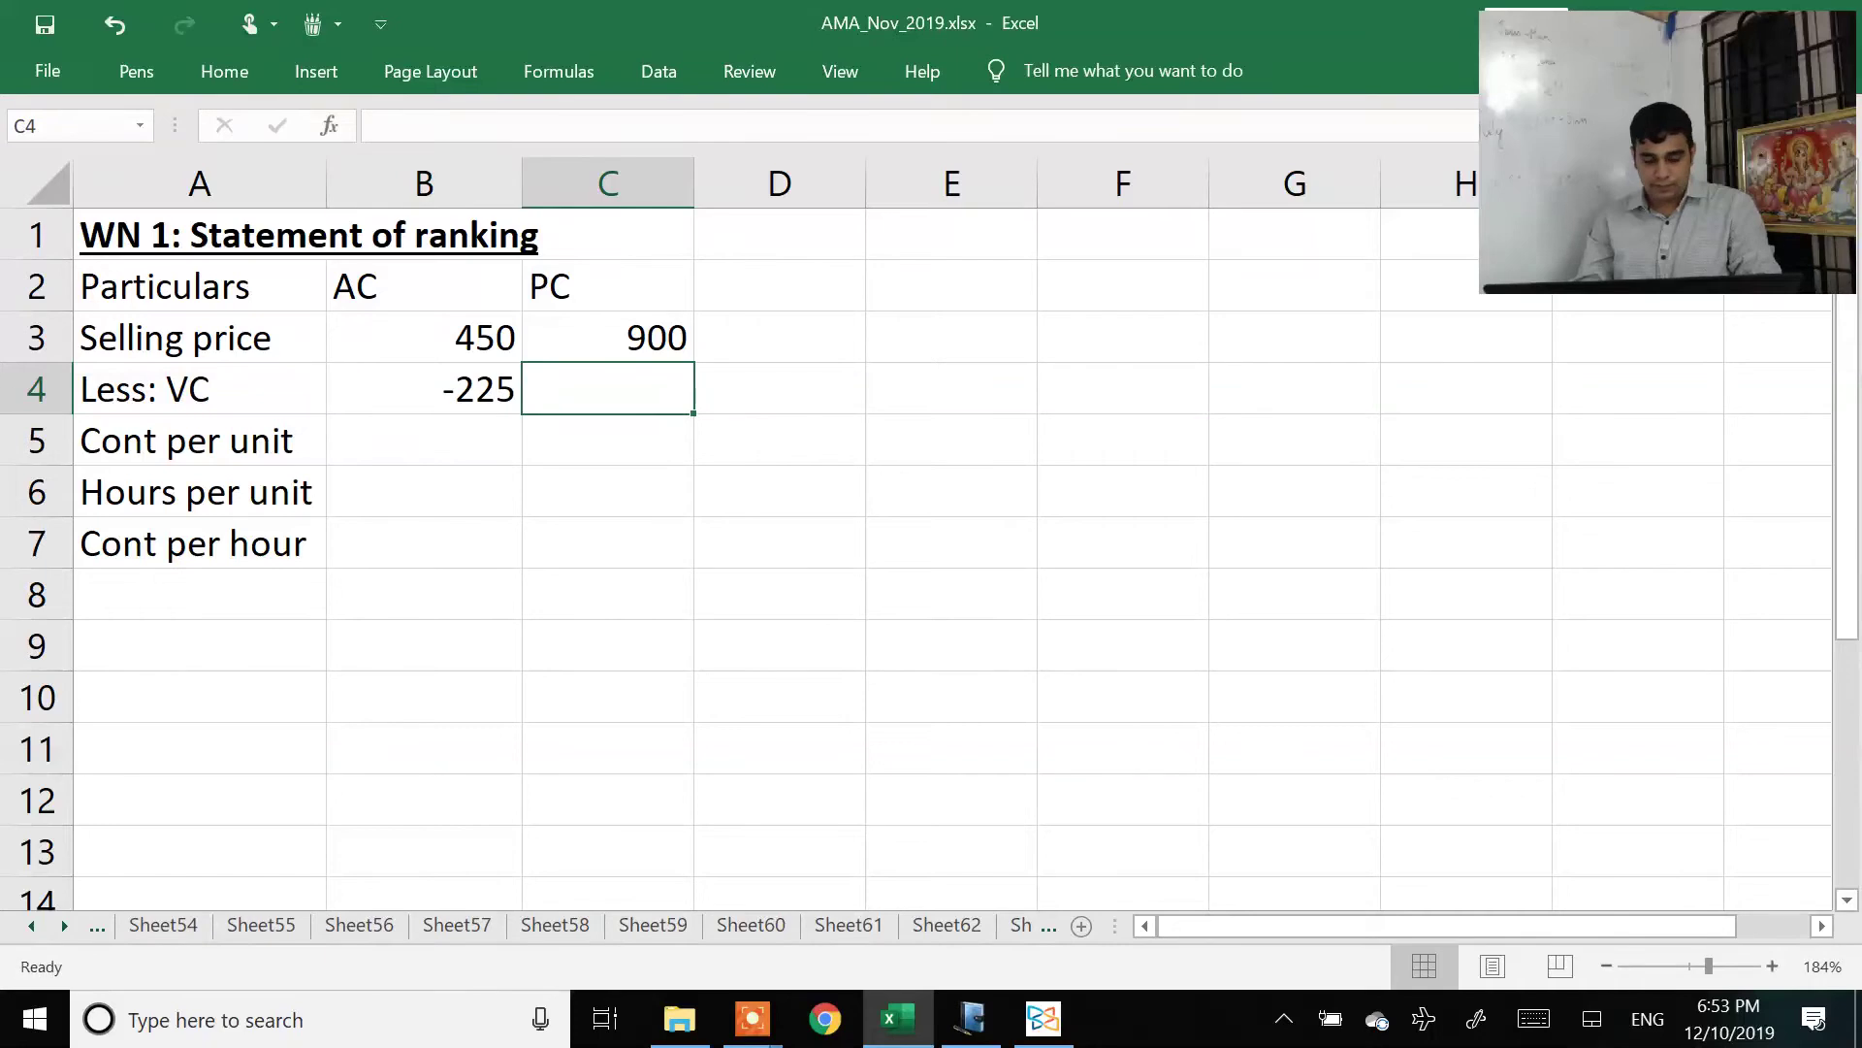
type("-60")
key("Return")
Step: Correct the PC selling price in C3 to 90
key("Up")
key("Up")
type("90")
key("Return")
Step: Calculate the contribution per unit in B5 with =B3+B4 and copy the formula across to C5
key("Left")
key("Down")
key("Left")
key("Right")
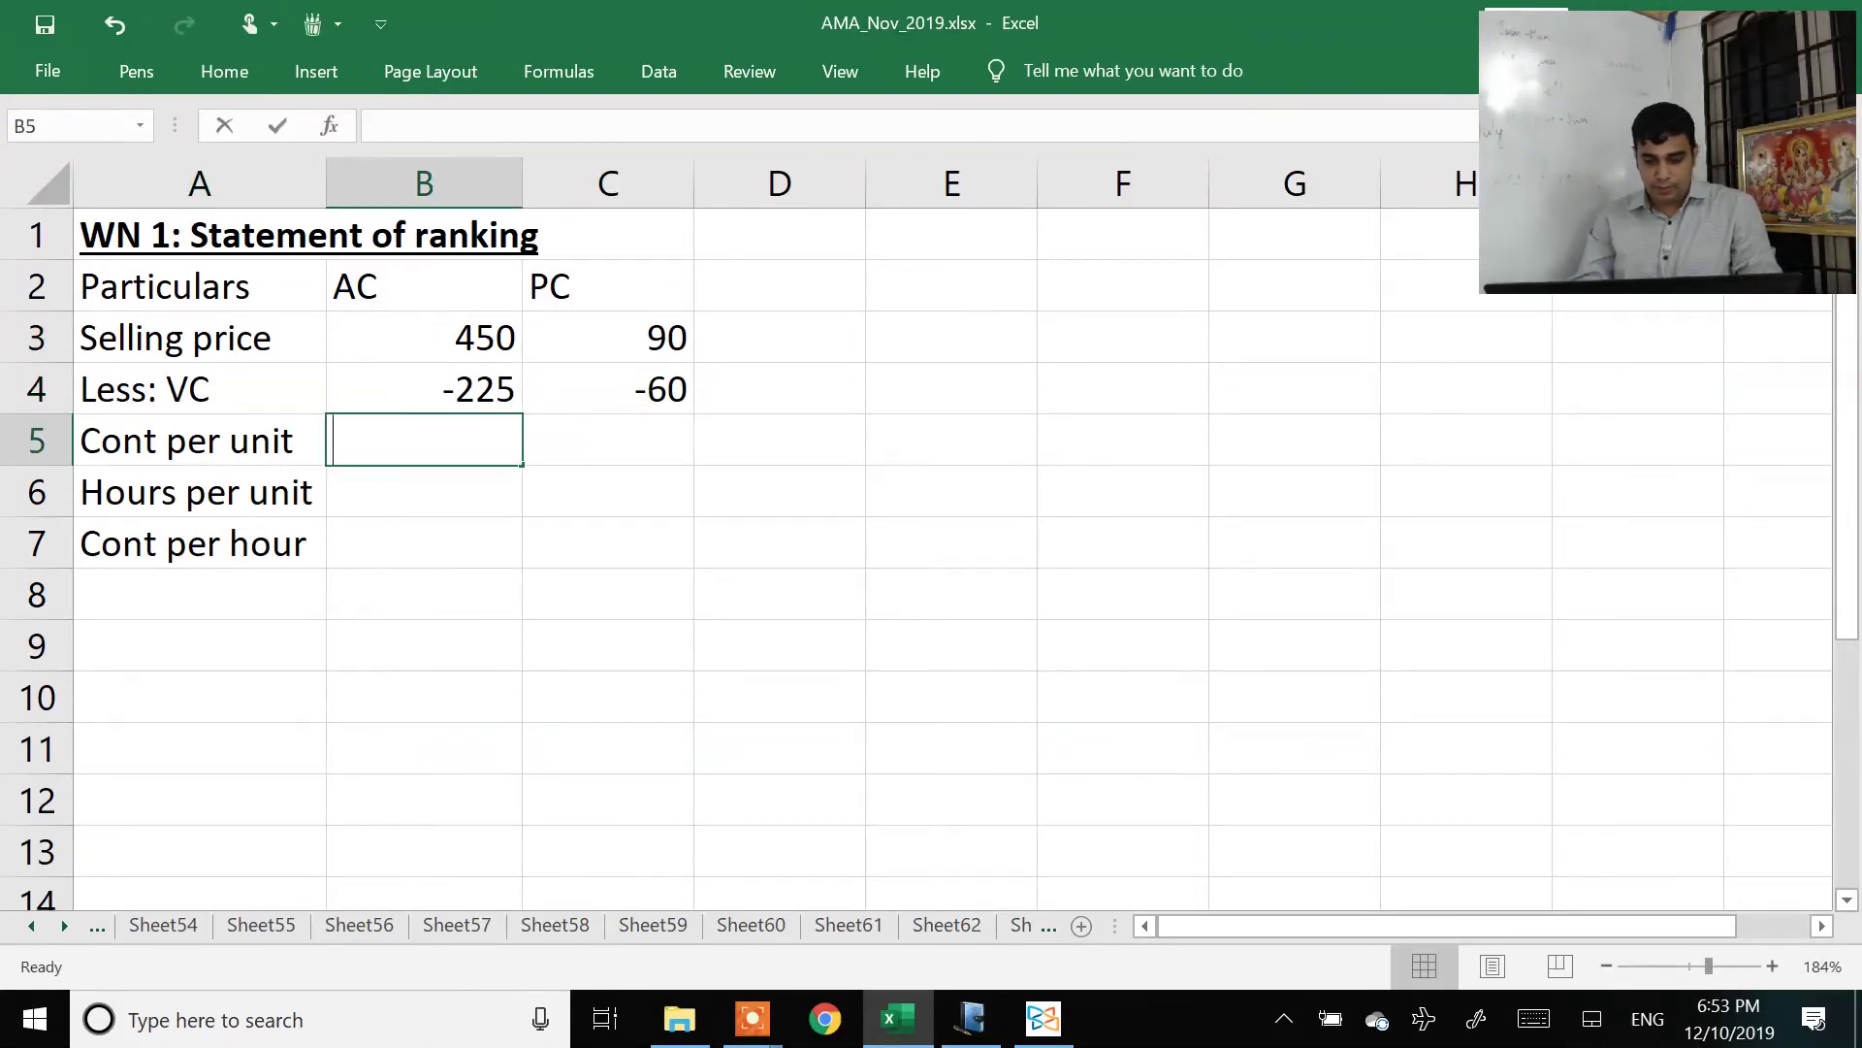
type("=")
key("Up")
key("Up")
type("+")
key("Down")
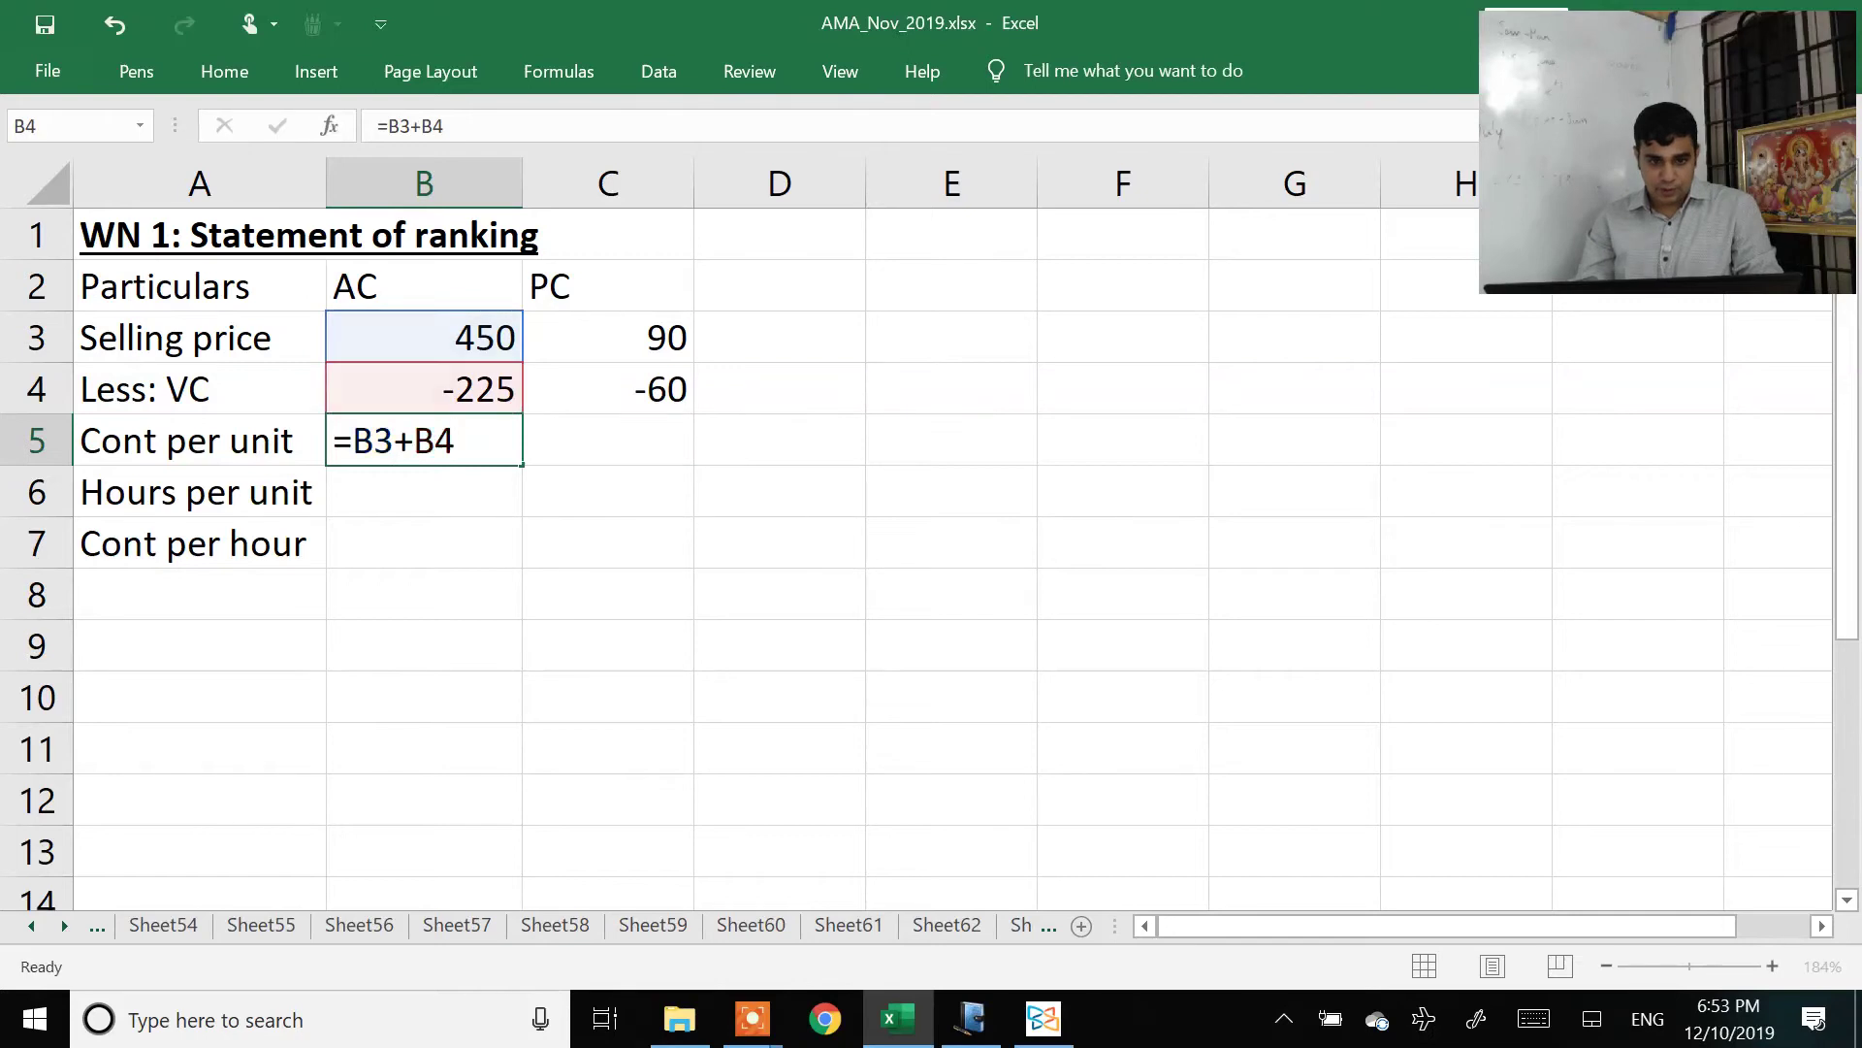
key("Tab")
key("ctrl+r")
key("Return")
Step: Check the labour costs in the question PDF and enter the hours per unit, 4 for AC and 1 for PC
key("alt+Tab")
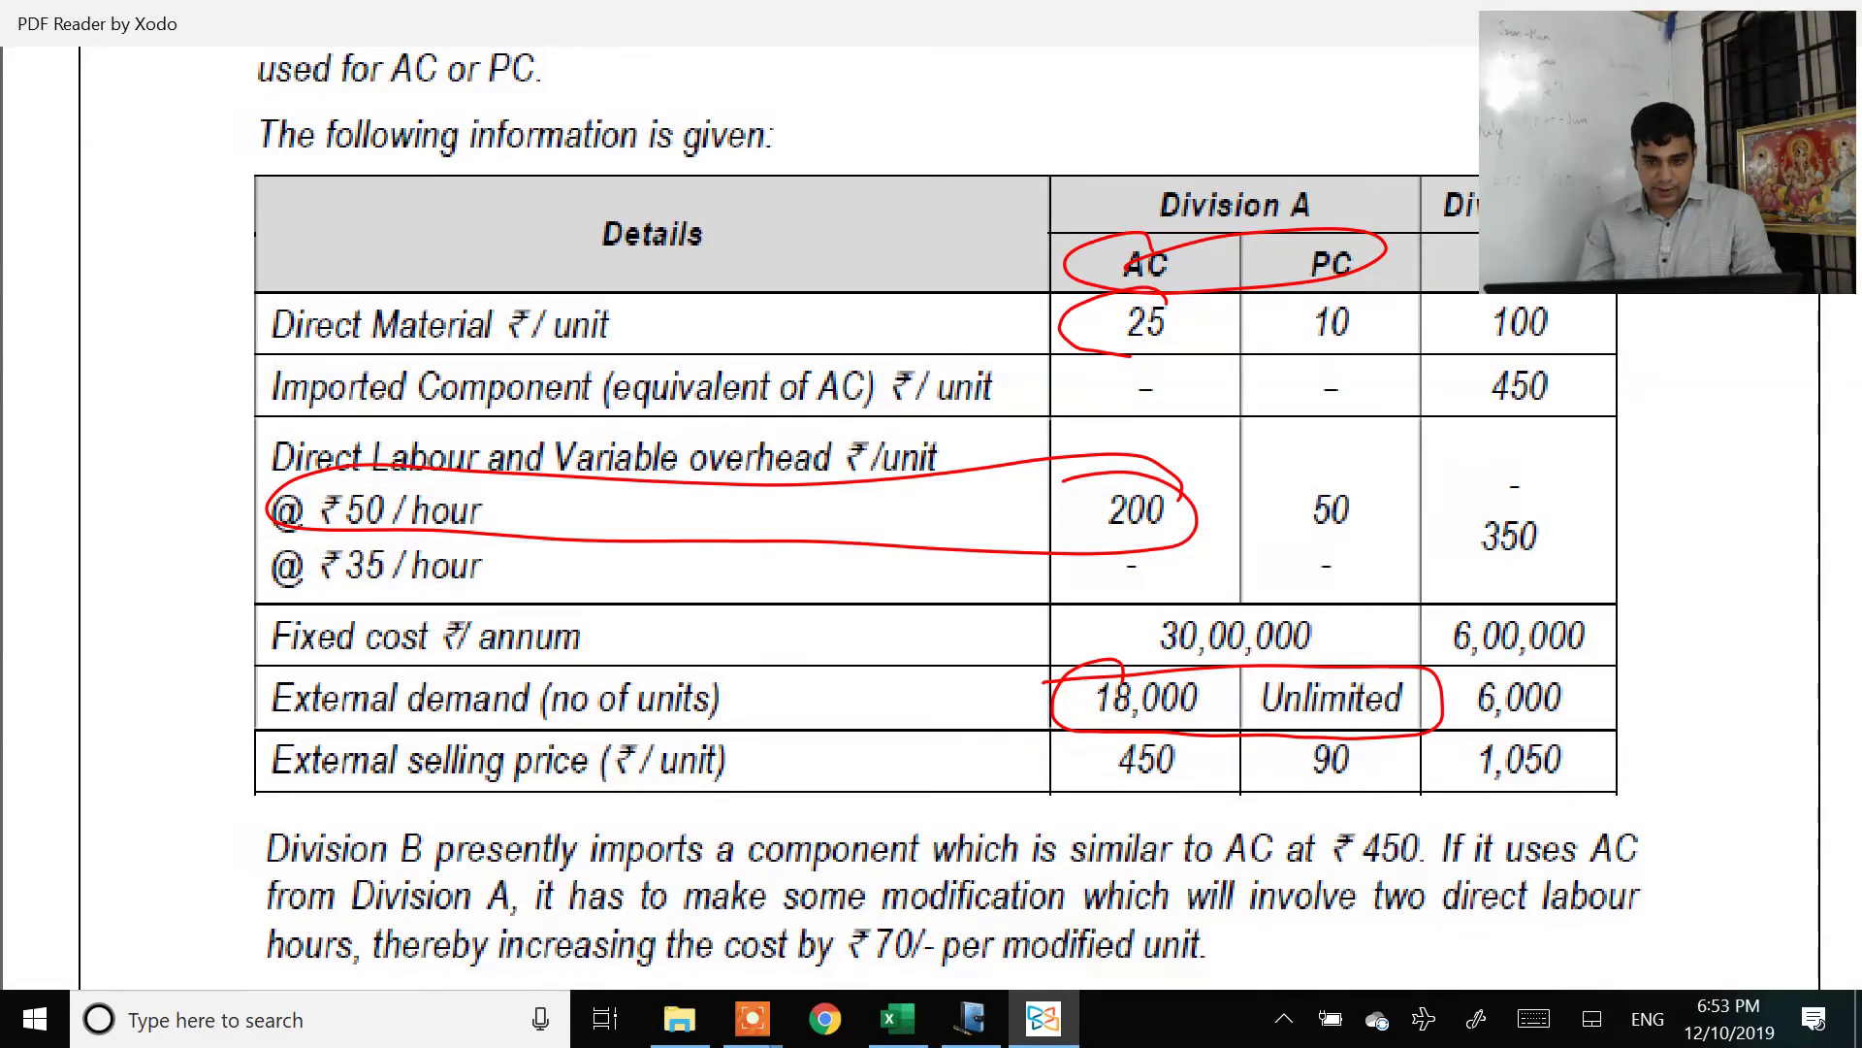
key("alt+Tab")
type("1")
key("Return")
Step: Calculate the contribution per hour in B7 with =B5/B6 and copy the formula across to C7
type("=")
key("Up")
key("Up")
type("/")
key("Up")
key("Return")
key("Right")
key("Up")
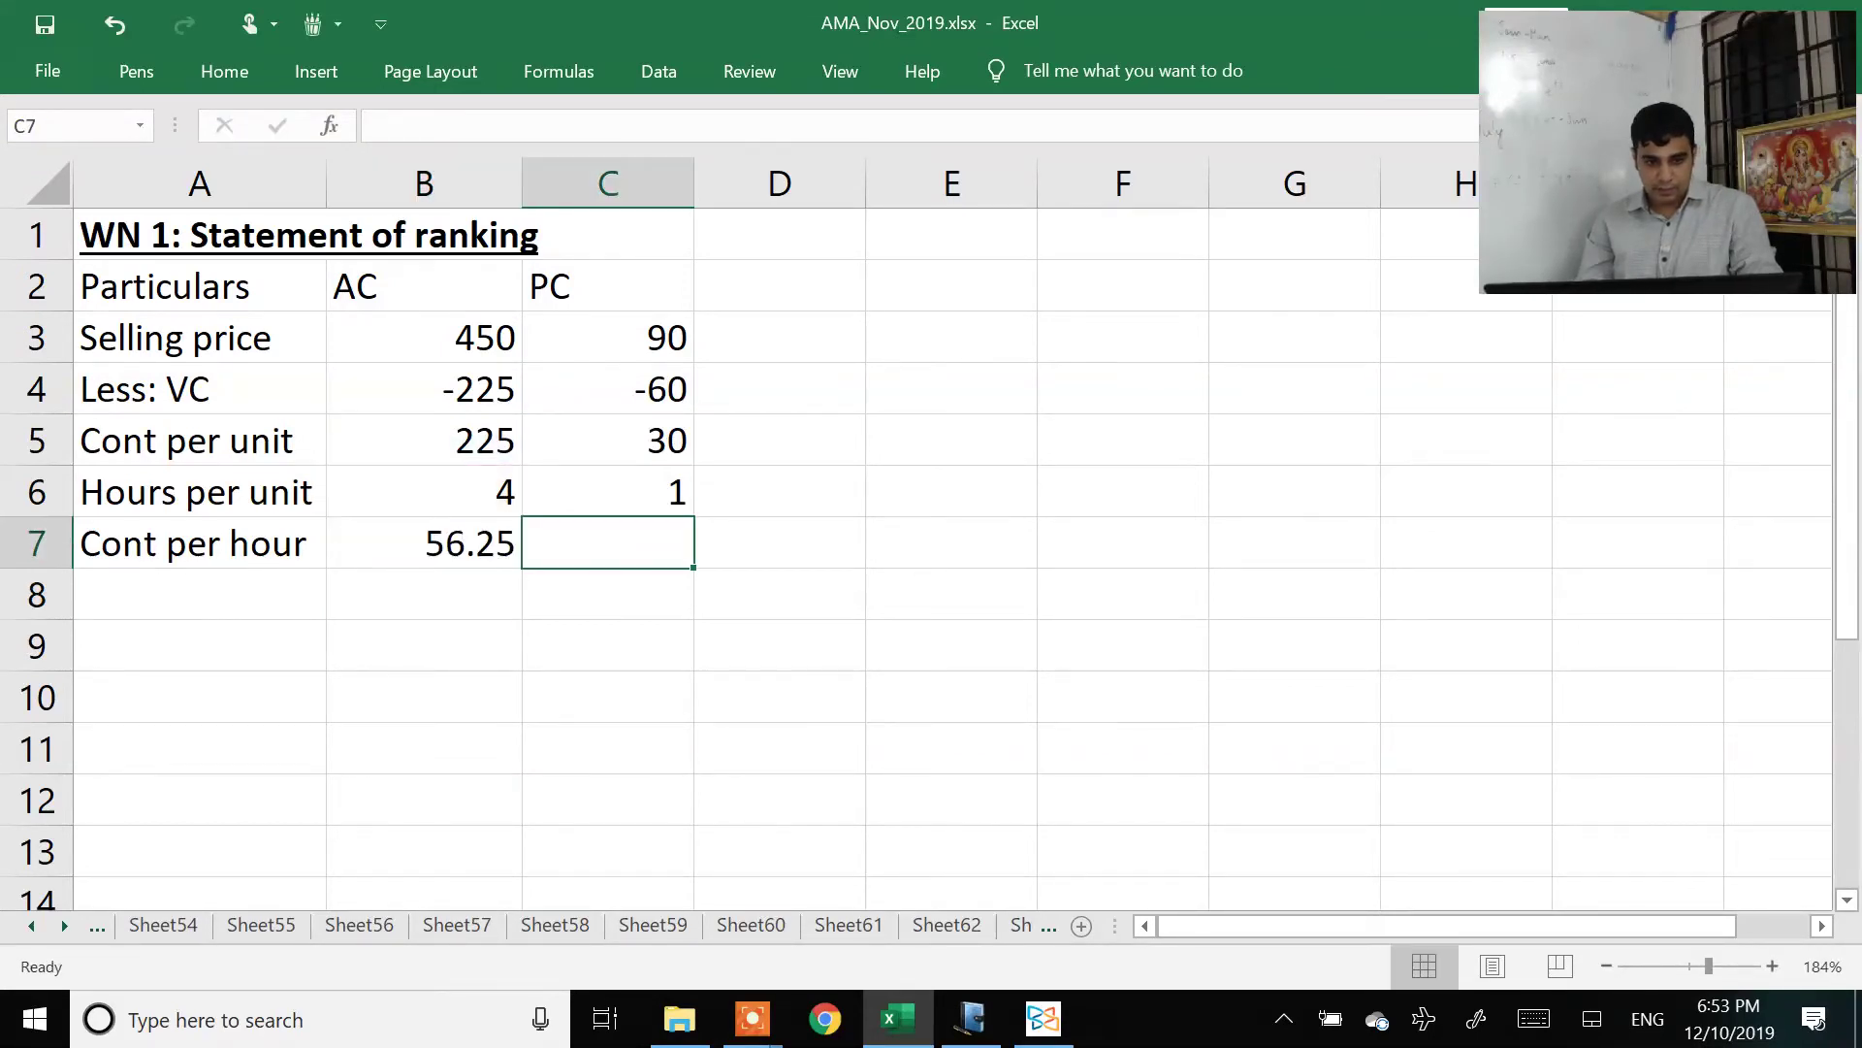
key("ctrl+r")
key("Return")
Step: Add a Rank row in row 8 with rank 1 for AC and 2 for PC
key("Left")
key("Left")
type("Rank")
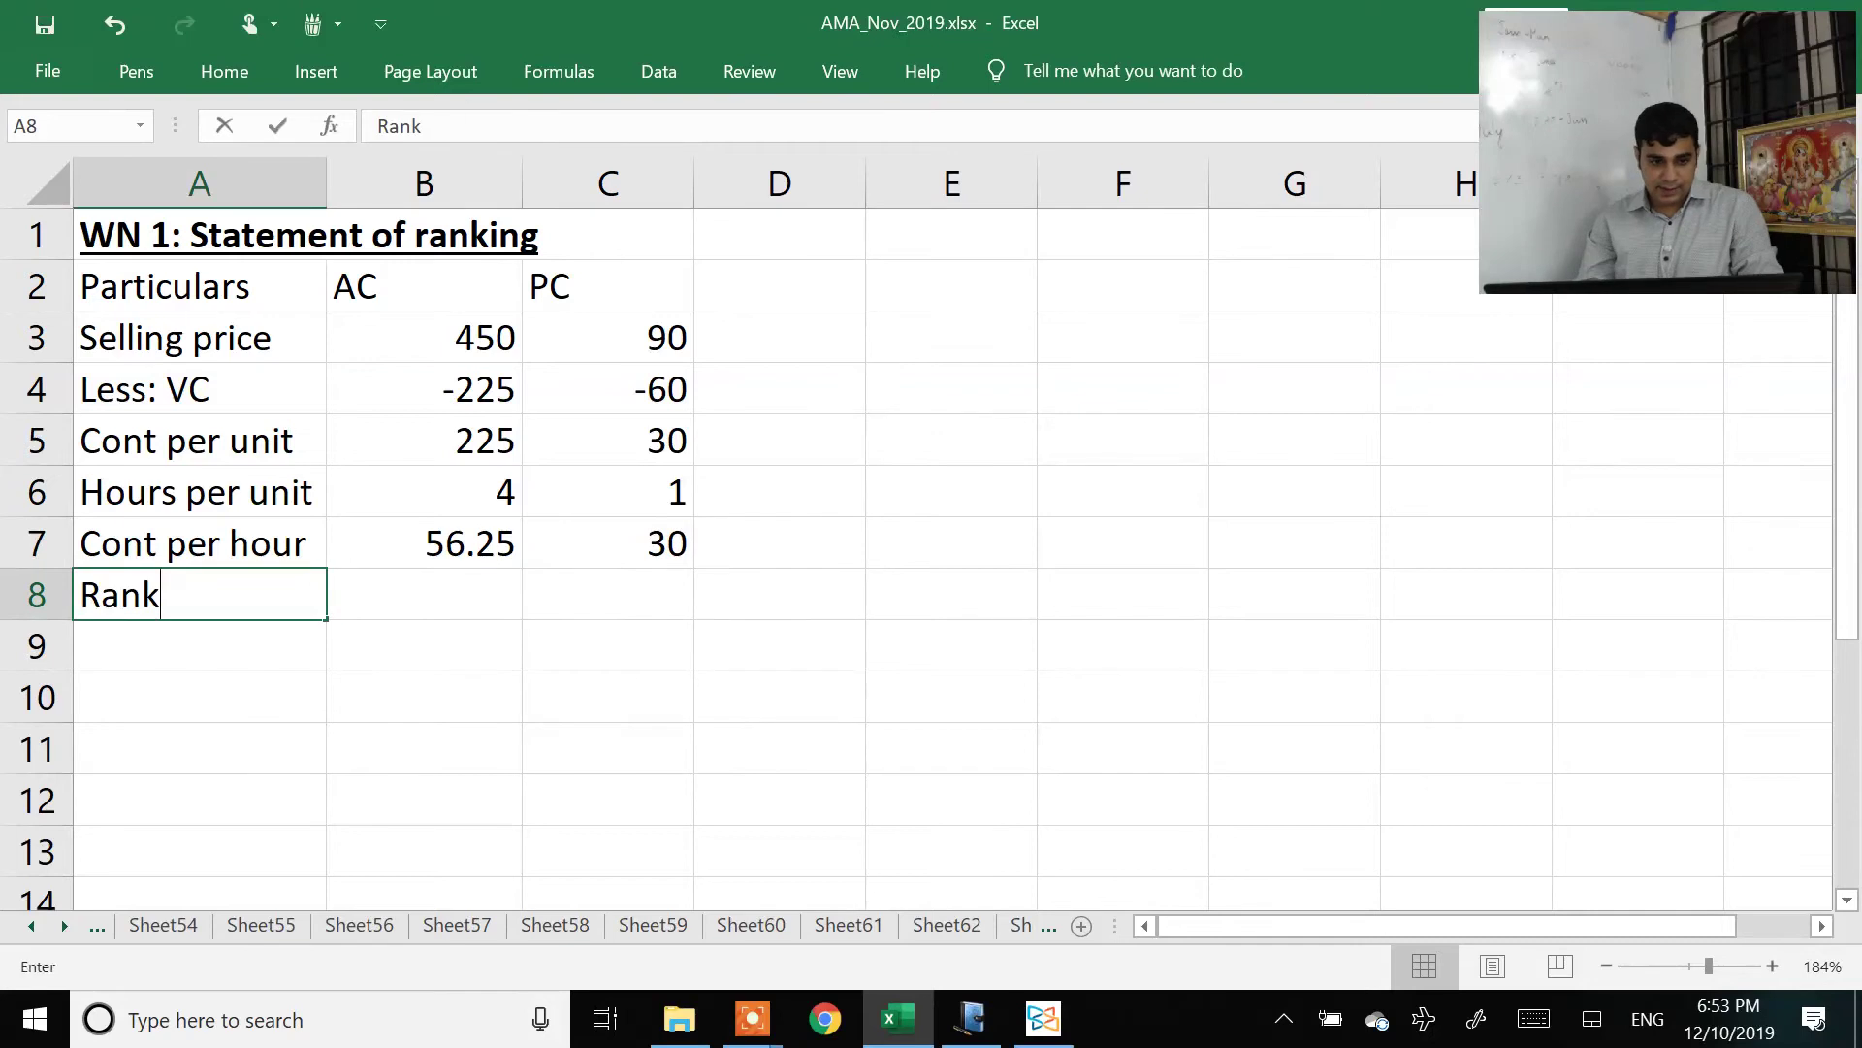
key("Right")
type("1")
key("Right")
type("2")
key("Return")
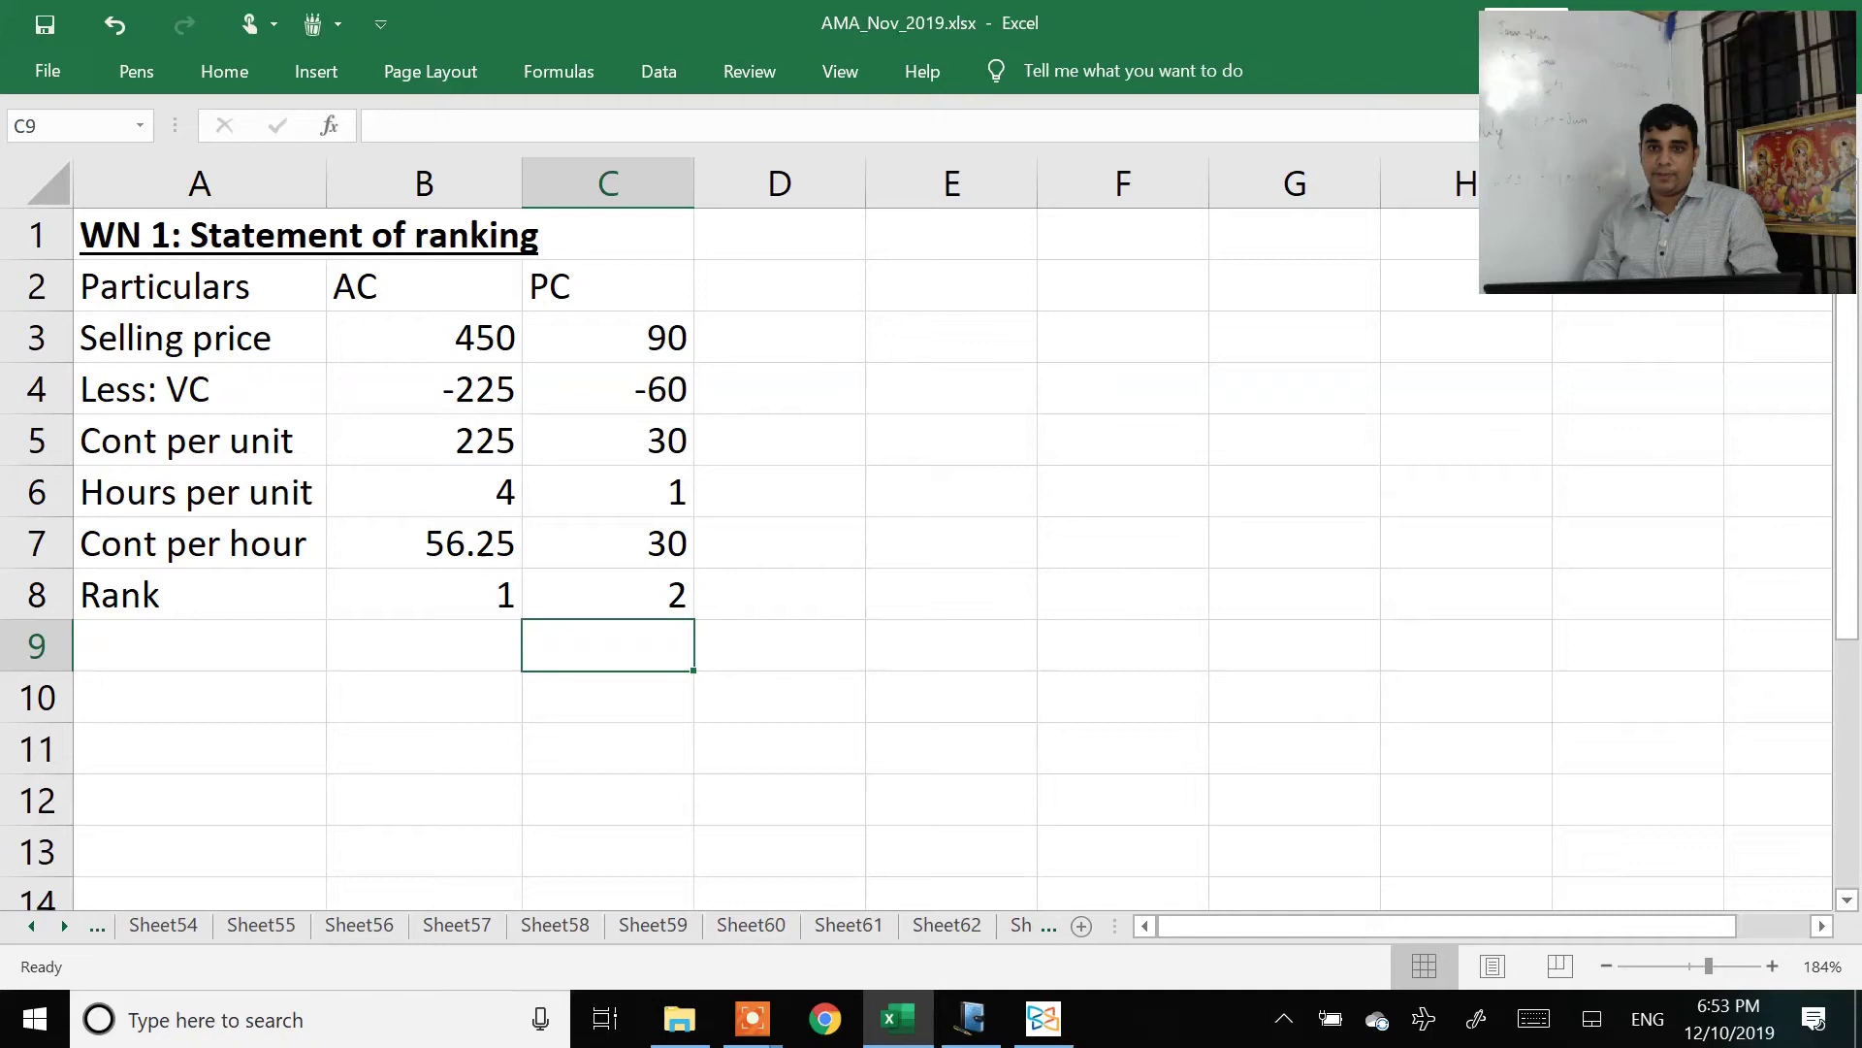
Step: Add the bold, underlined title WN 2: Statement of allocation in A10
key("Home")
key("Down")
type("WN 2: Statement of ")
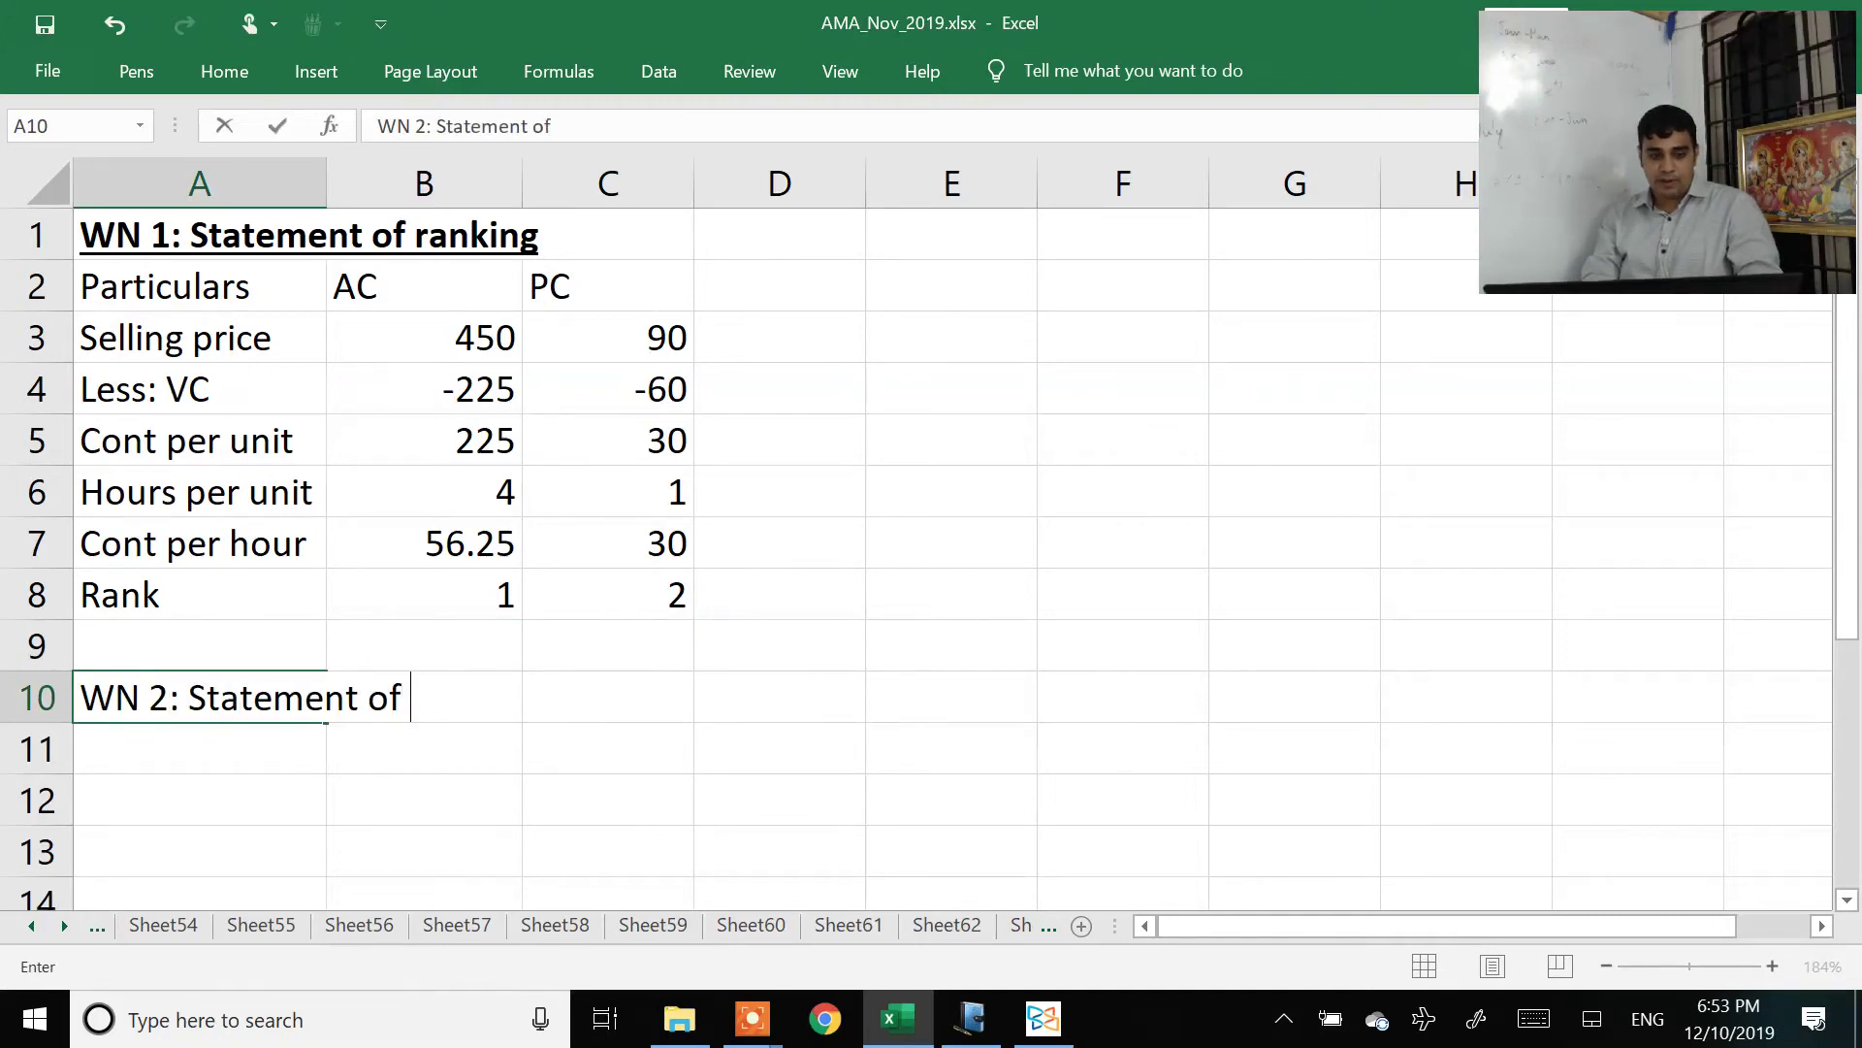
type("allocatio")
key("Return")
key("Up")
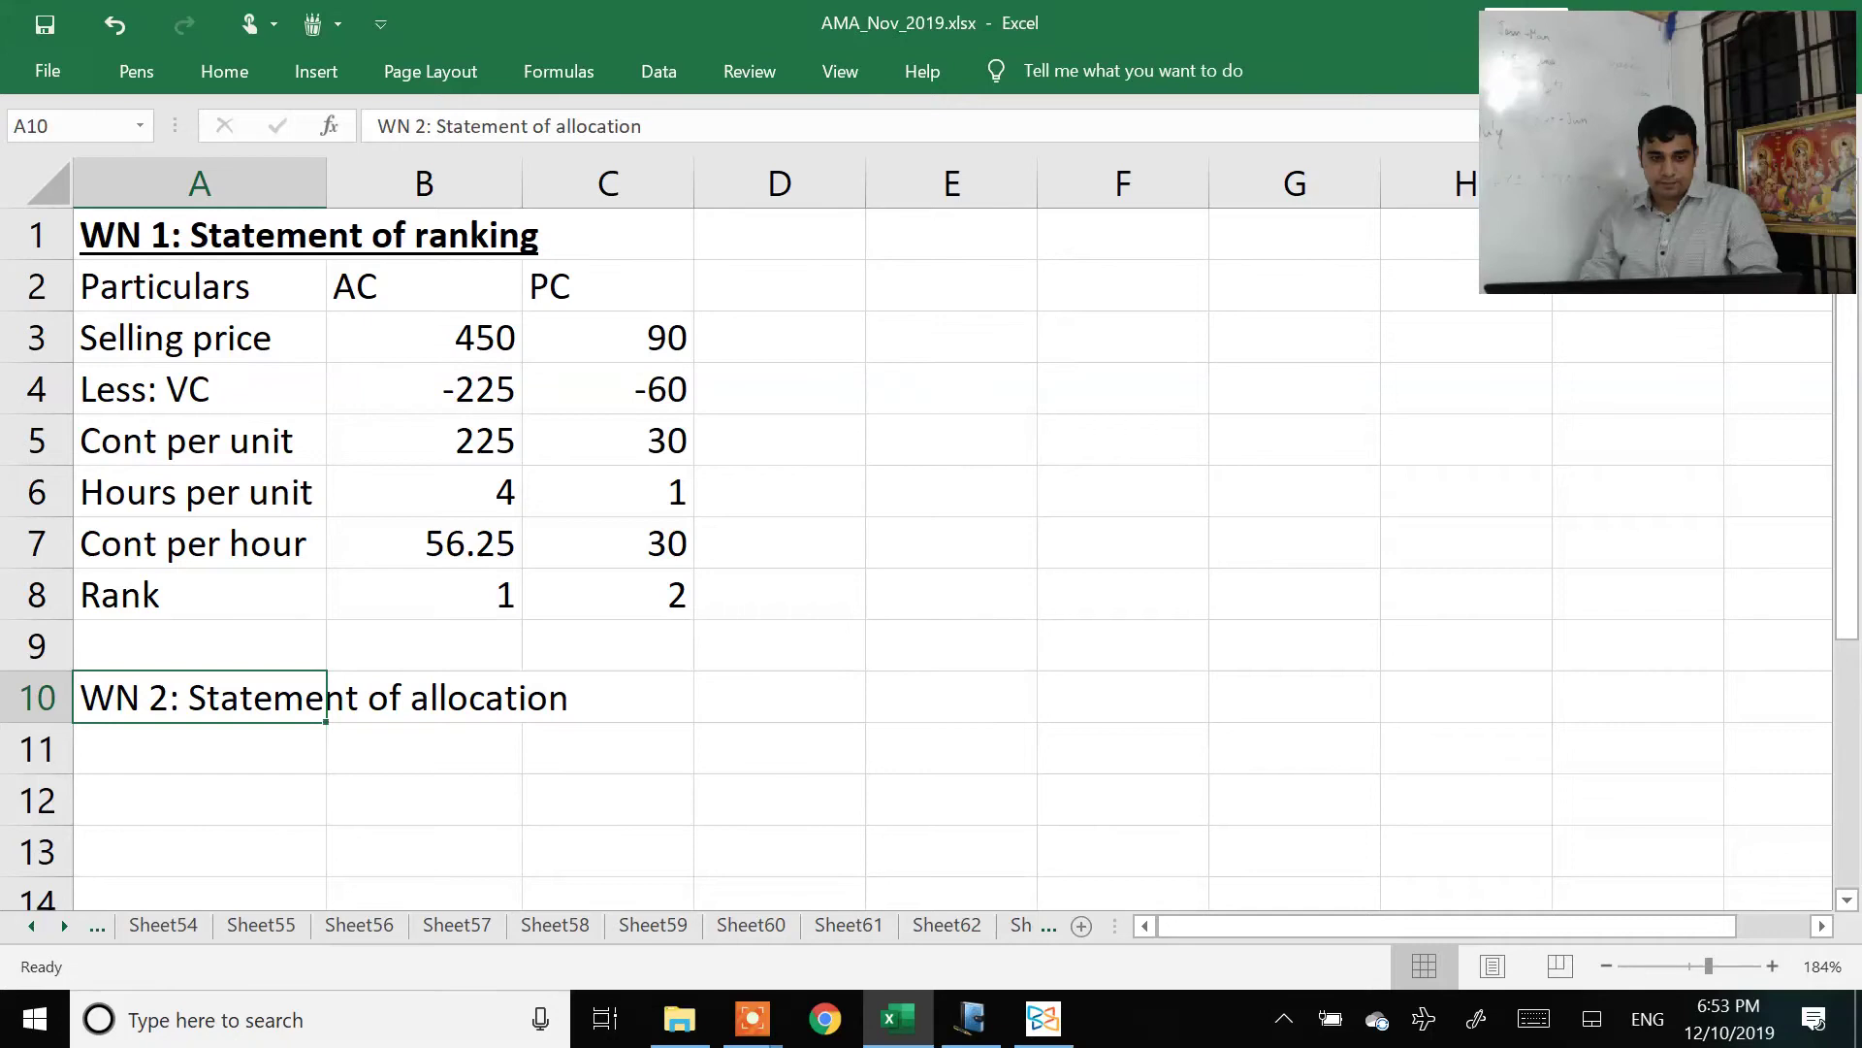
key("ctrl+b")
key("ctrl+u")
Step: Add the bold, underlined subtitle For 1,20,000 hours in A11
key("Down")
key("Down")
key("Down")
scroll(549, 382, "down", 2)
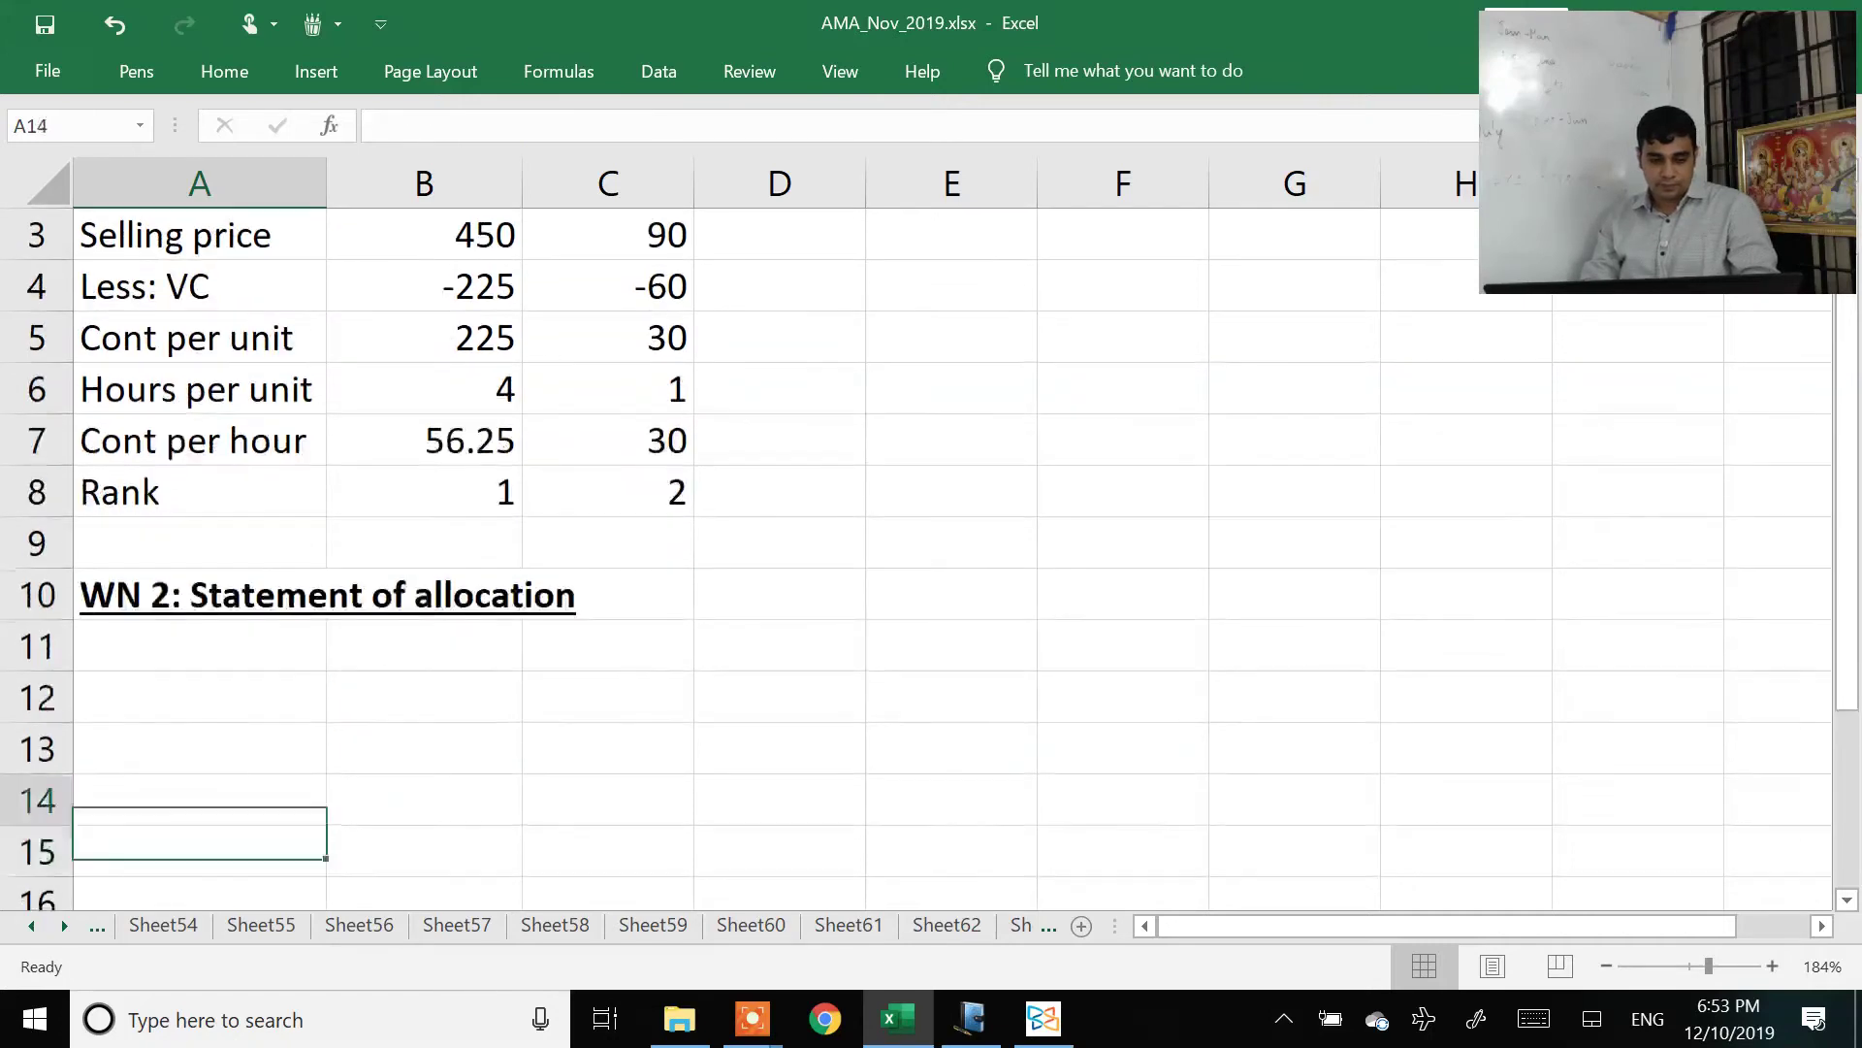
key("Up")
key("Up")
type("For 1,20")
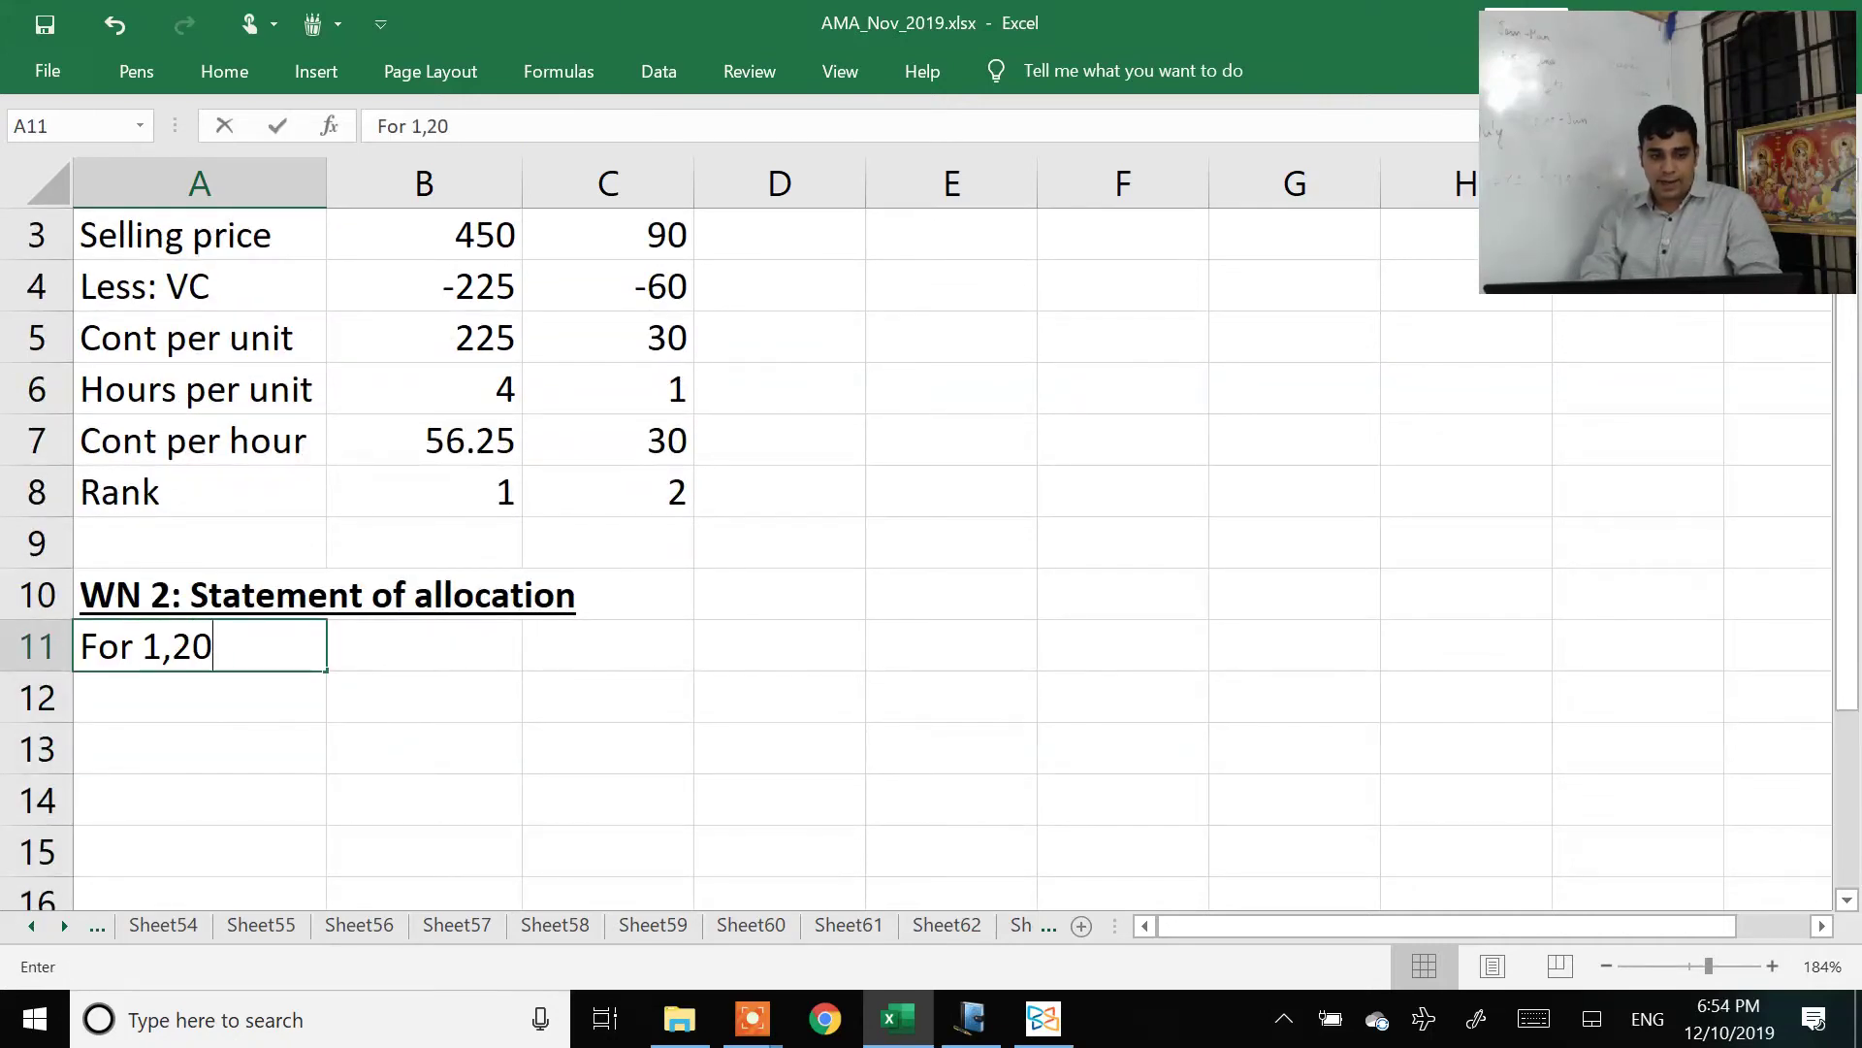
type(",000 hours")
key("Return")
key("Up")
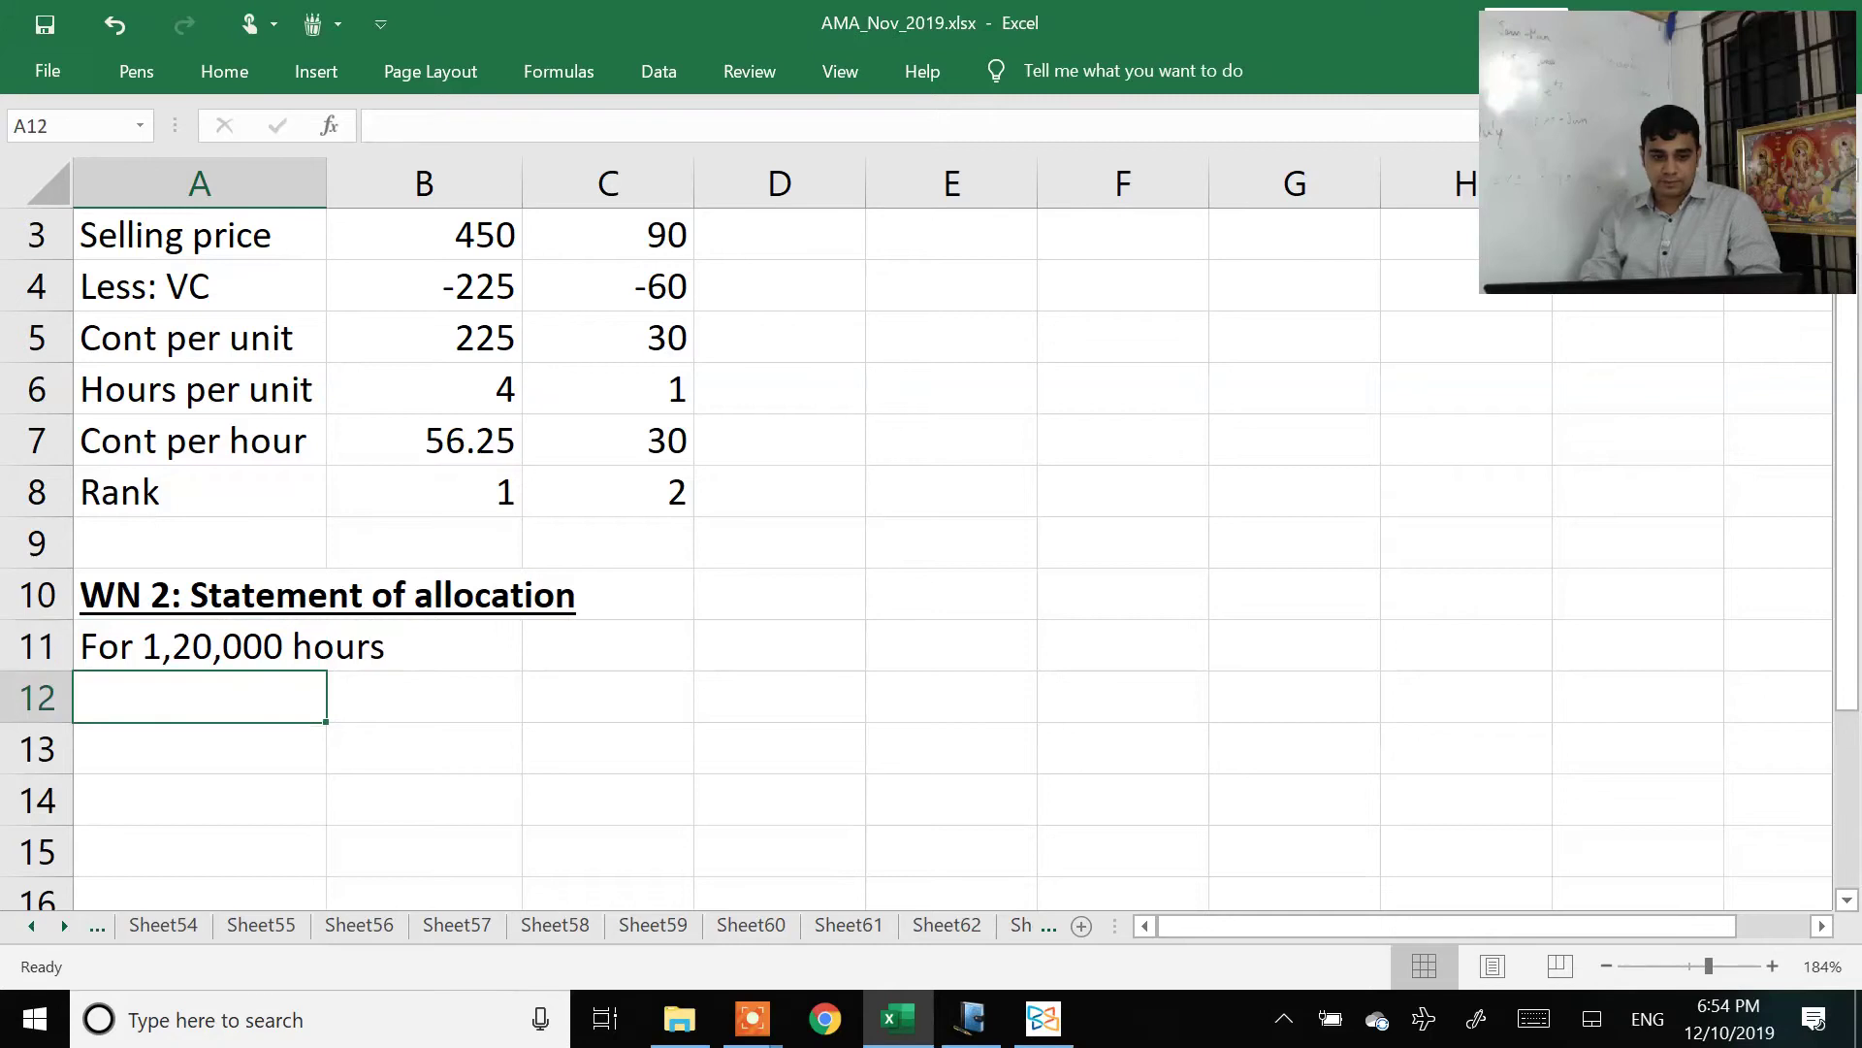
key("ctrl+b")
key("ctrl+u")
Step: Enter the headings Product, Units and Hrs consumed in A12 to C12 and fit column C to its text
key("Down")
type("Product")
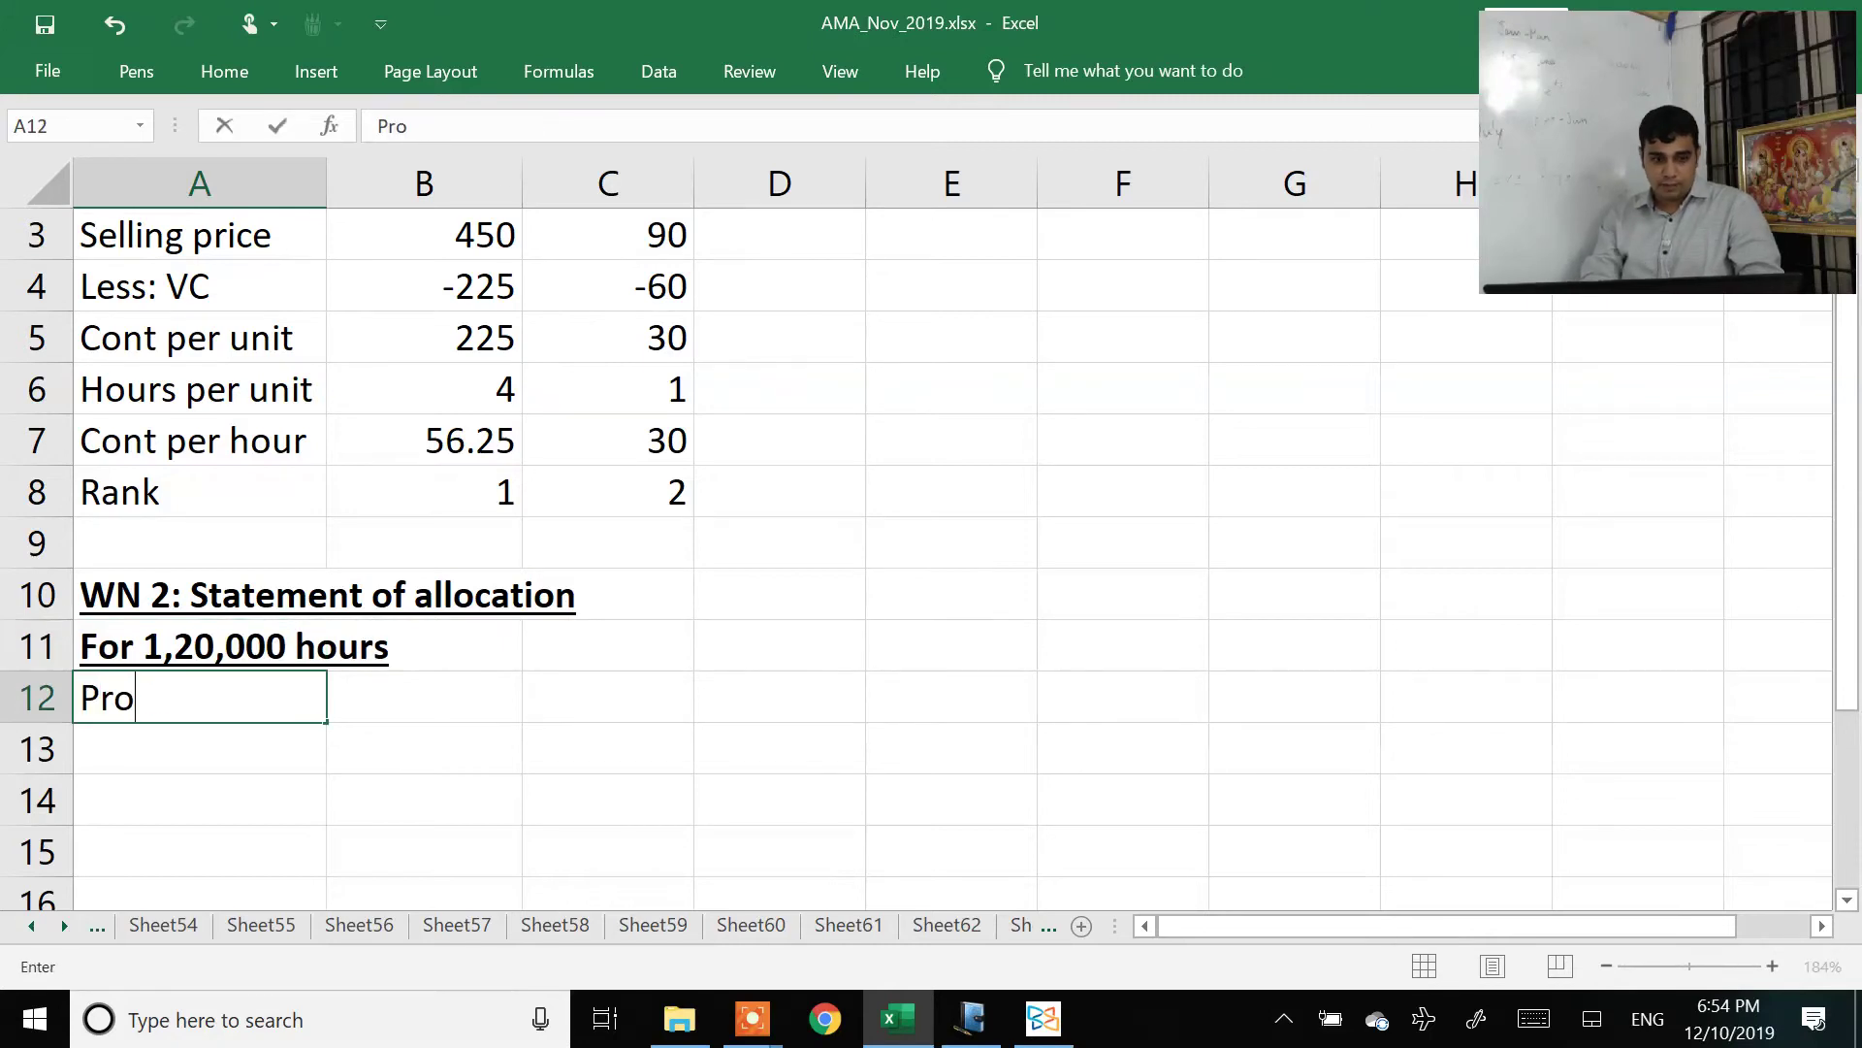
key("Tab")
type("Units")
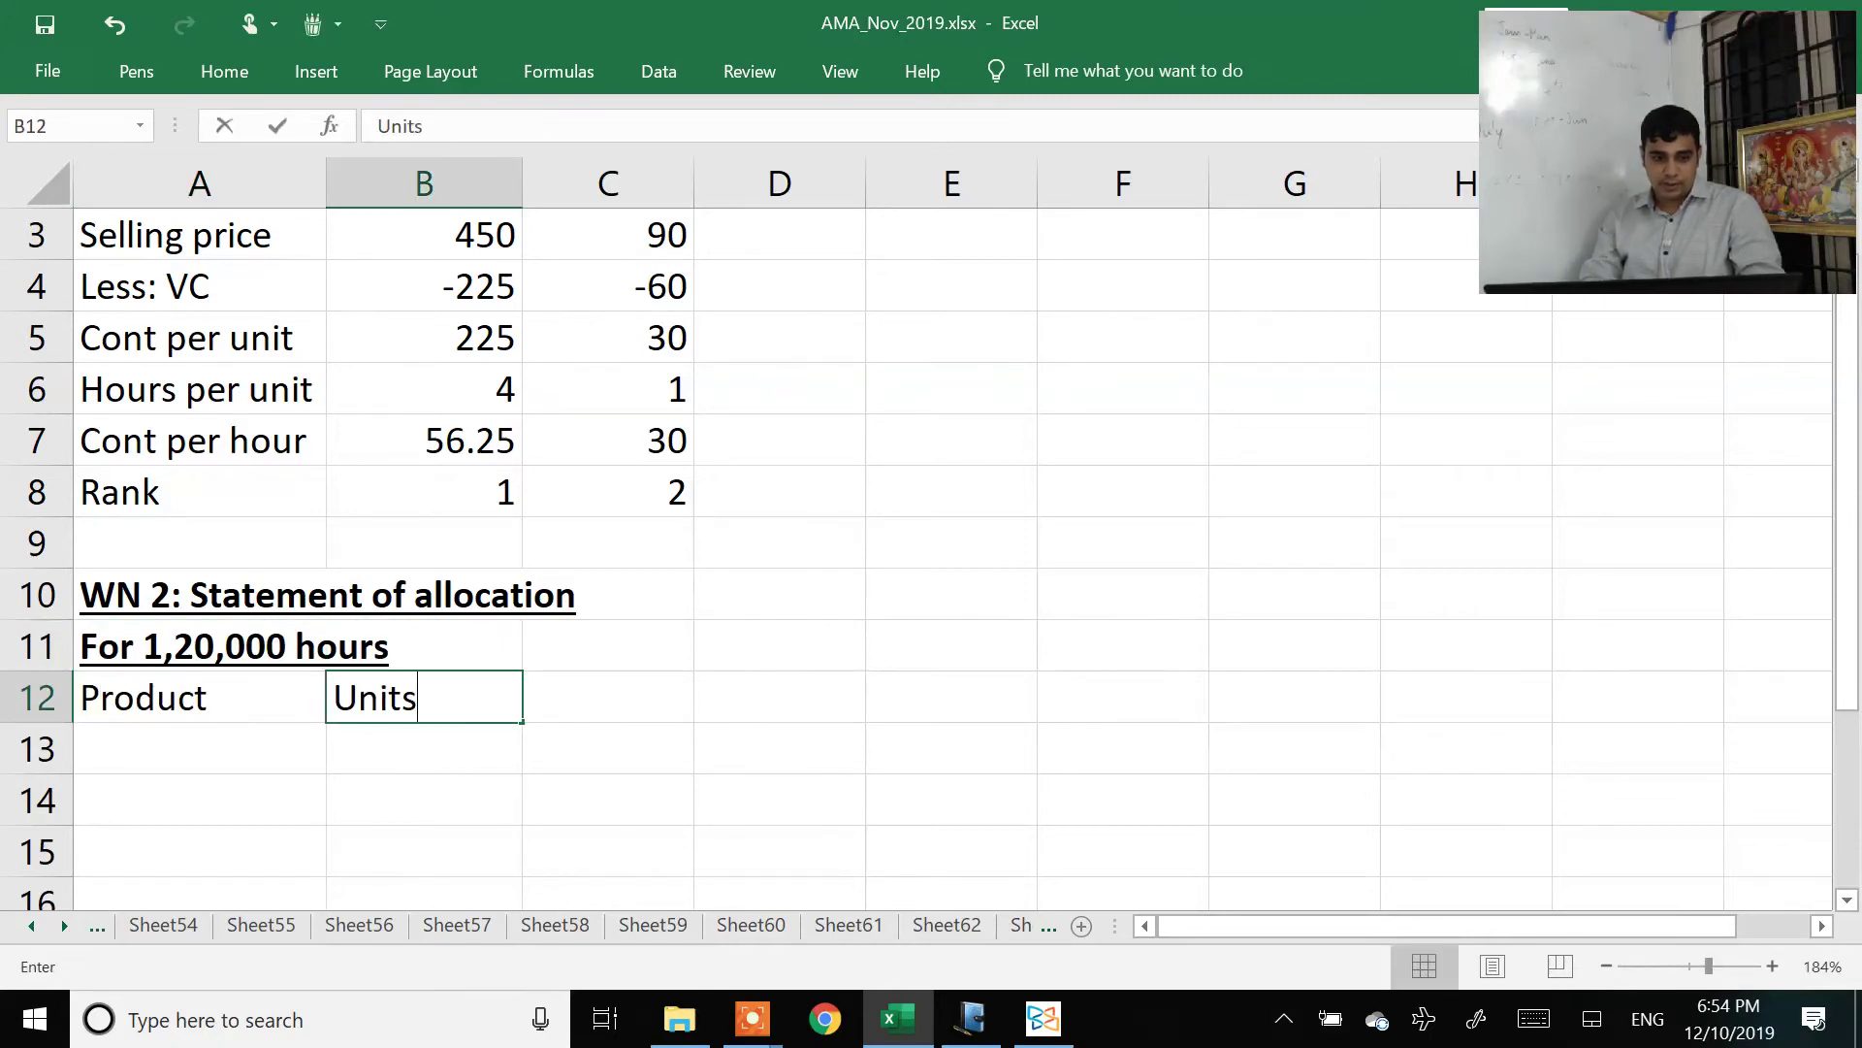
key("Tab")
type("H")
key("BackSpace")
type("Hrs consu")
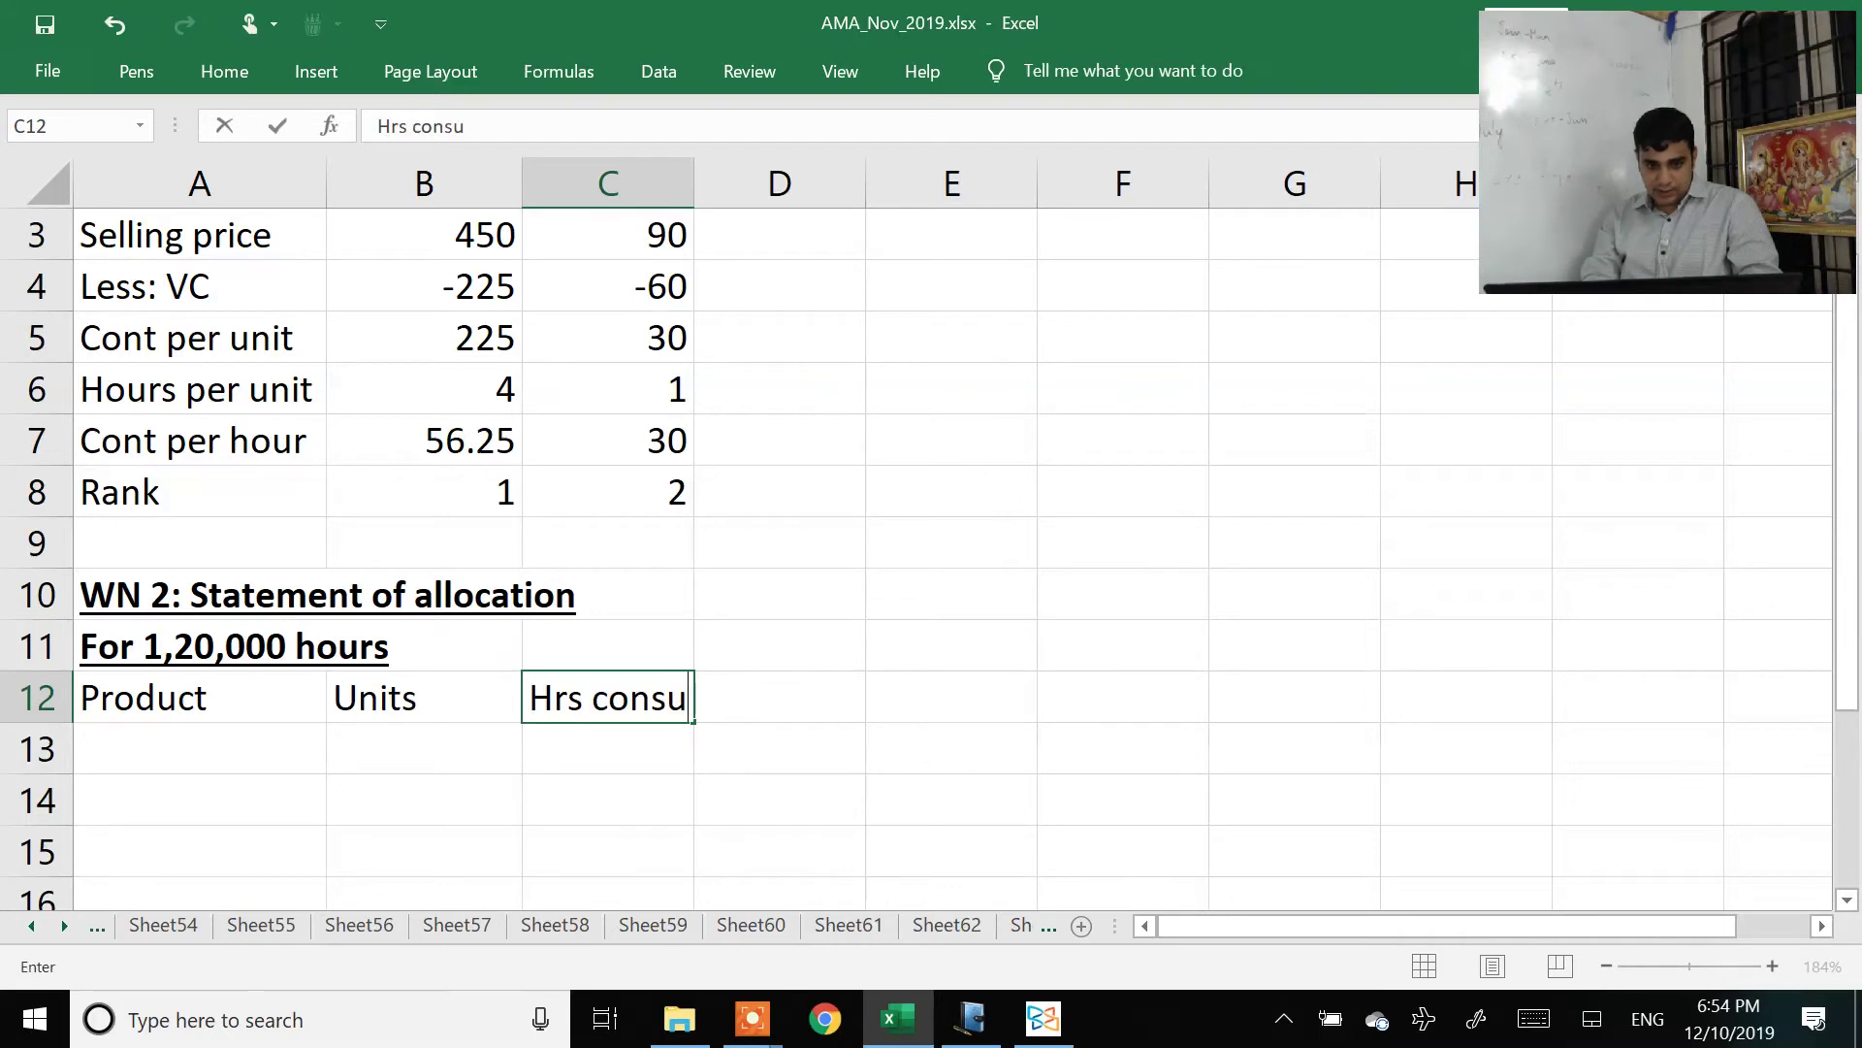
type("med")
key("Return")
key("Up")
key("alt+o")
key("c")
key("a")
key("Tab")
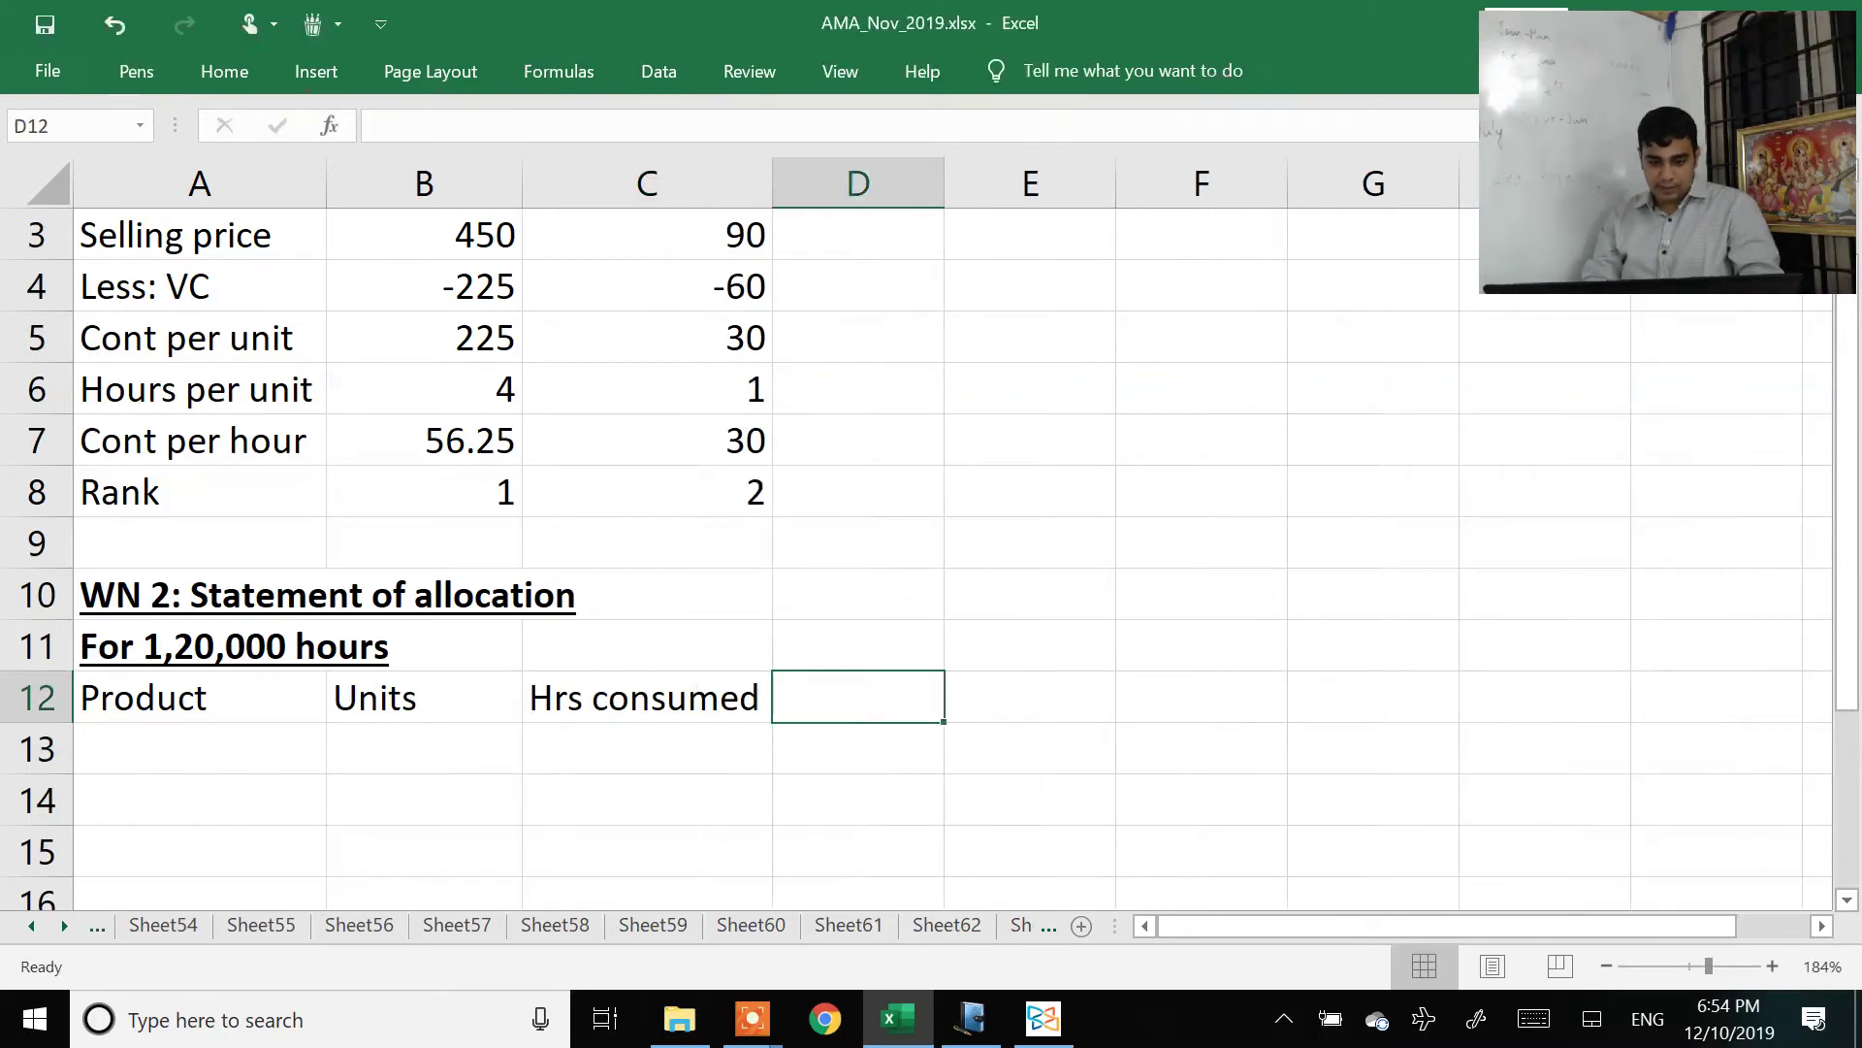
Step: Add the headings Bal hours in D12 and Contribution in E12, and fit column E to its text
type("Bal hours")
key("Return")
key("Up")
key("Tab")
type("Contribution")
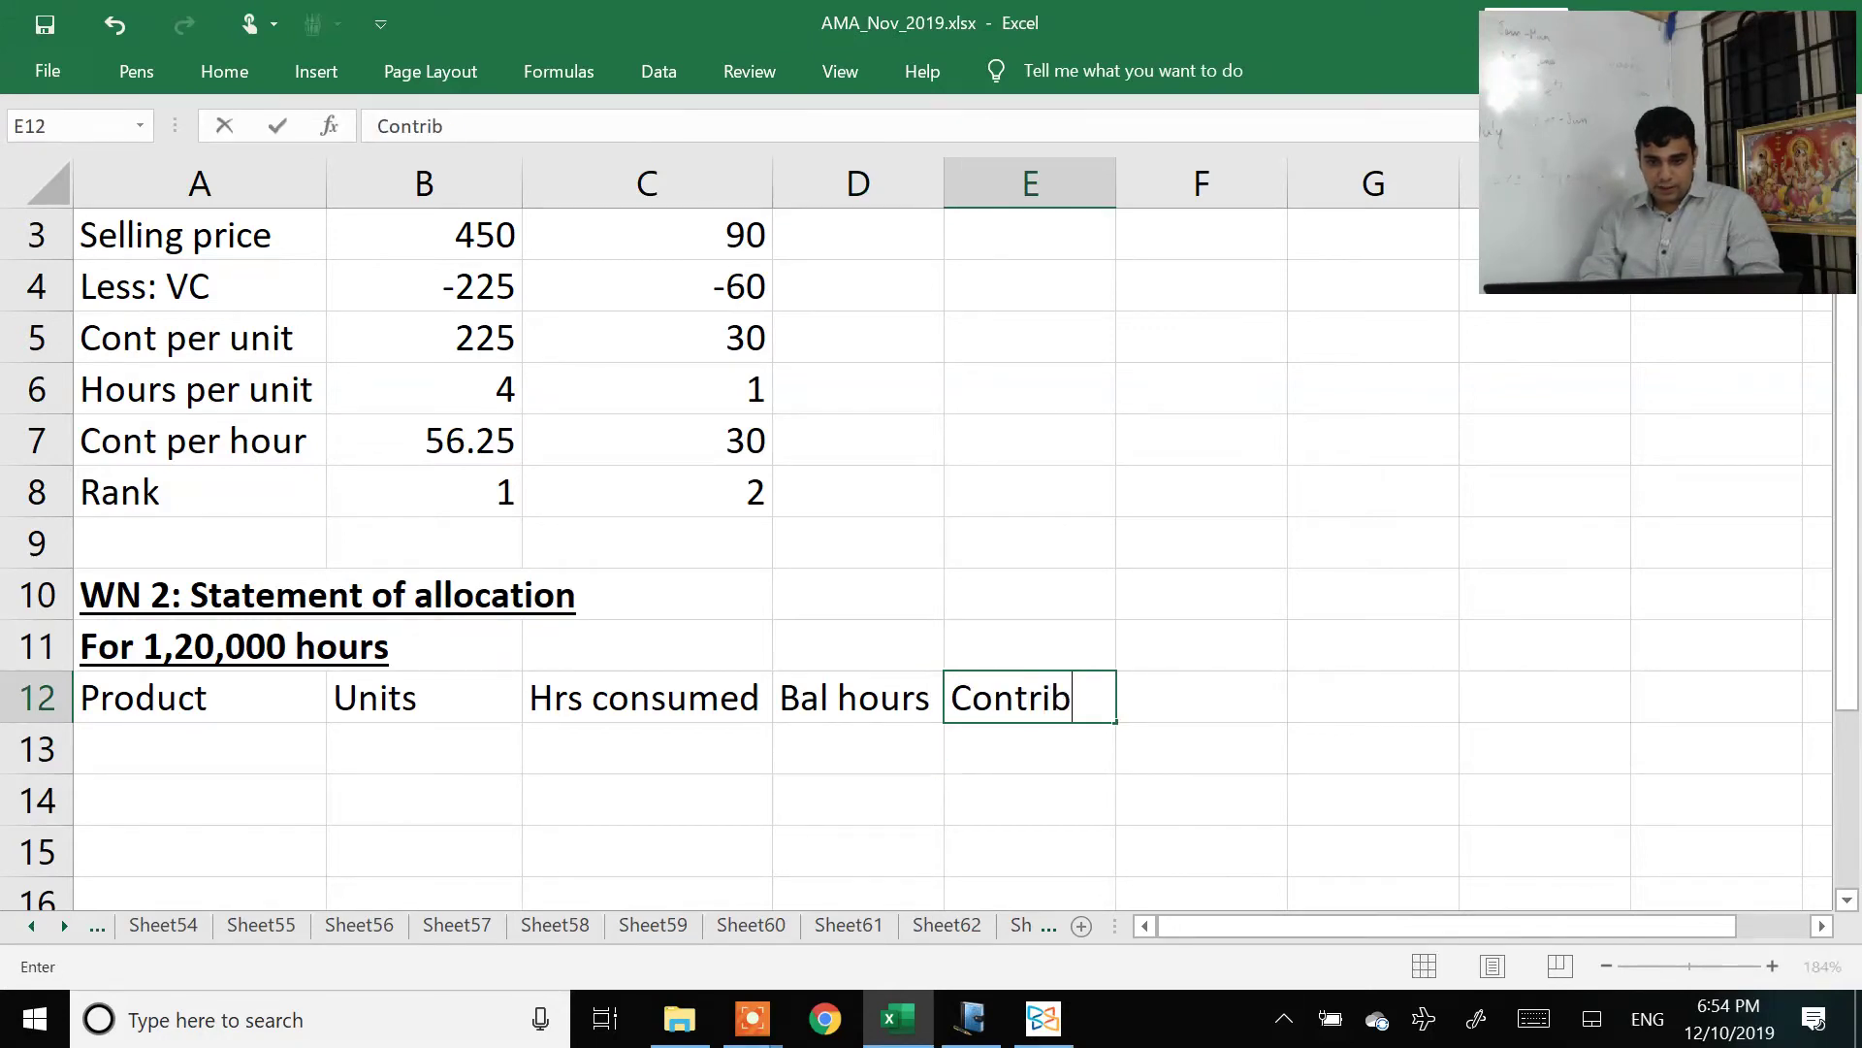
key("Return")
key("Up")
key("alt+h")
key("o")
key("i")
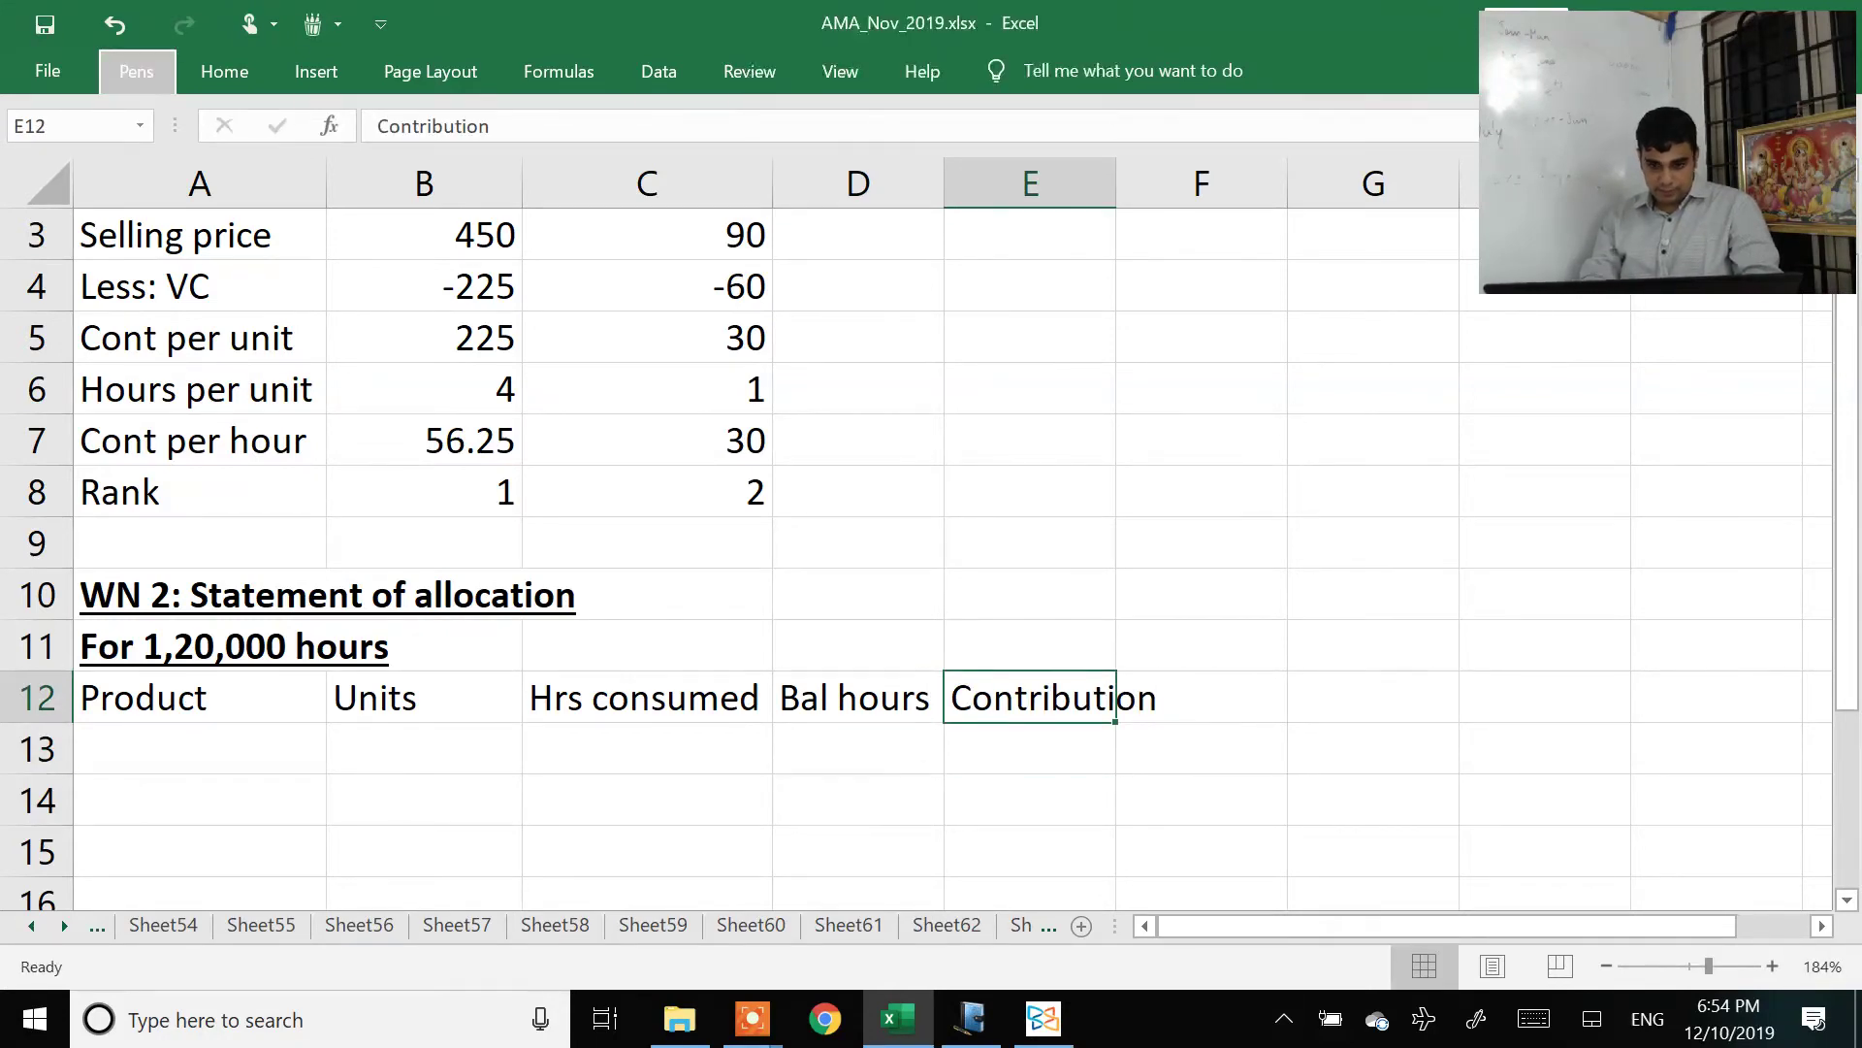
Step: Enter AC in A13, check its external demand in the question PDF, and enter 18000 units in B13
key("Home")
key("Down")
key("Down")
key("Down")
key("Down")
key("Down")
key("Down")
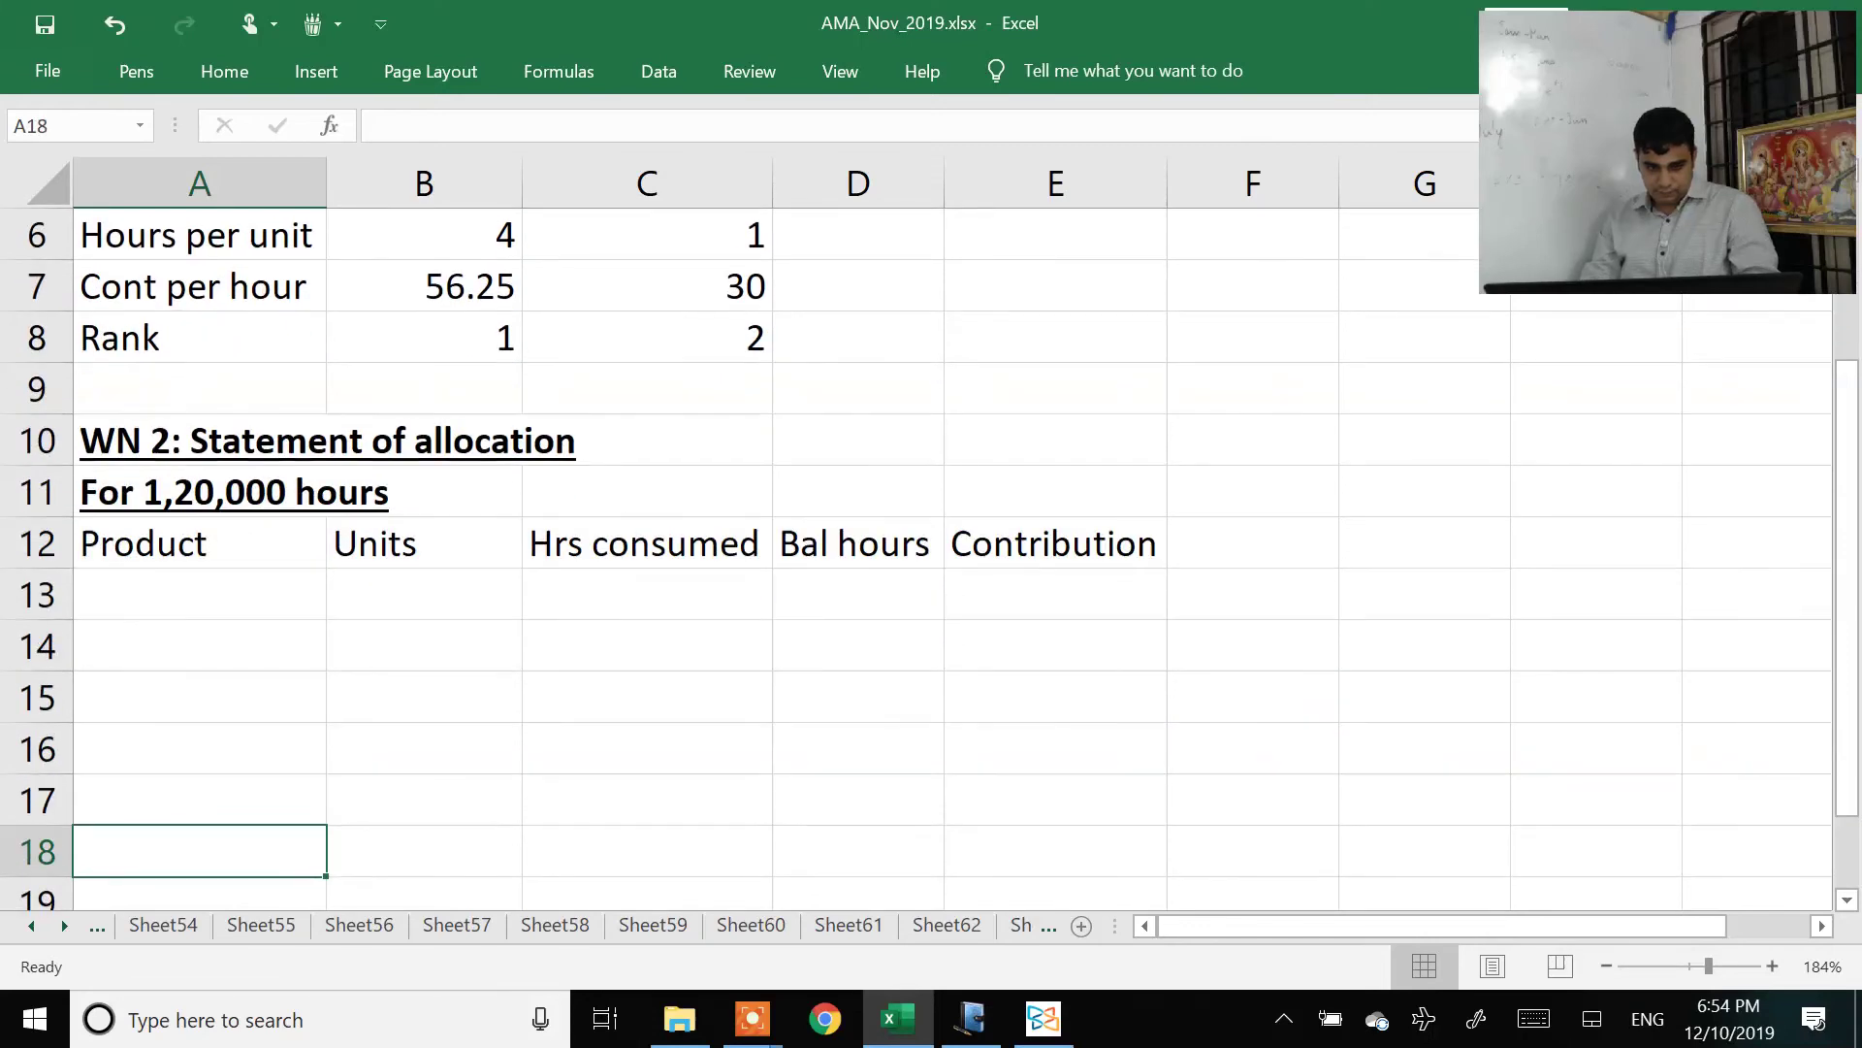
key("ctrl+Up")
key("Down")
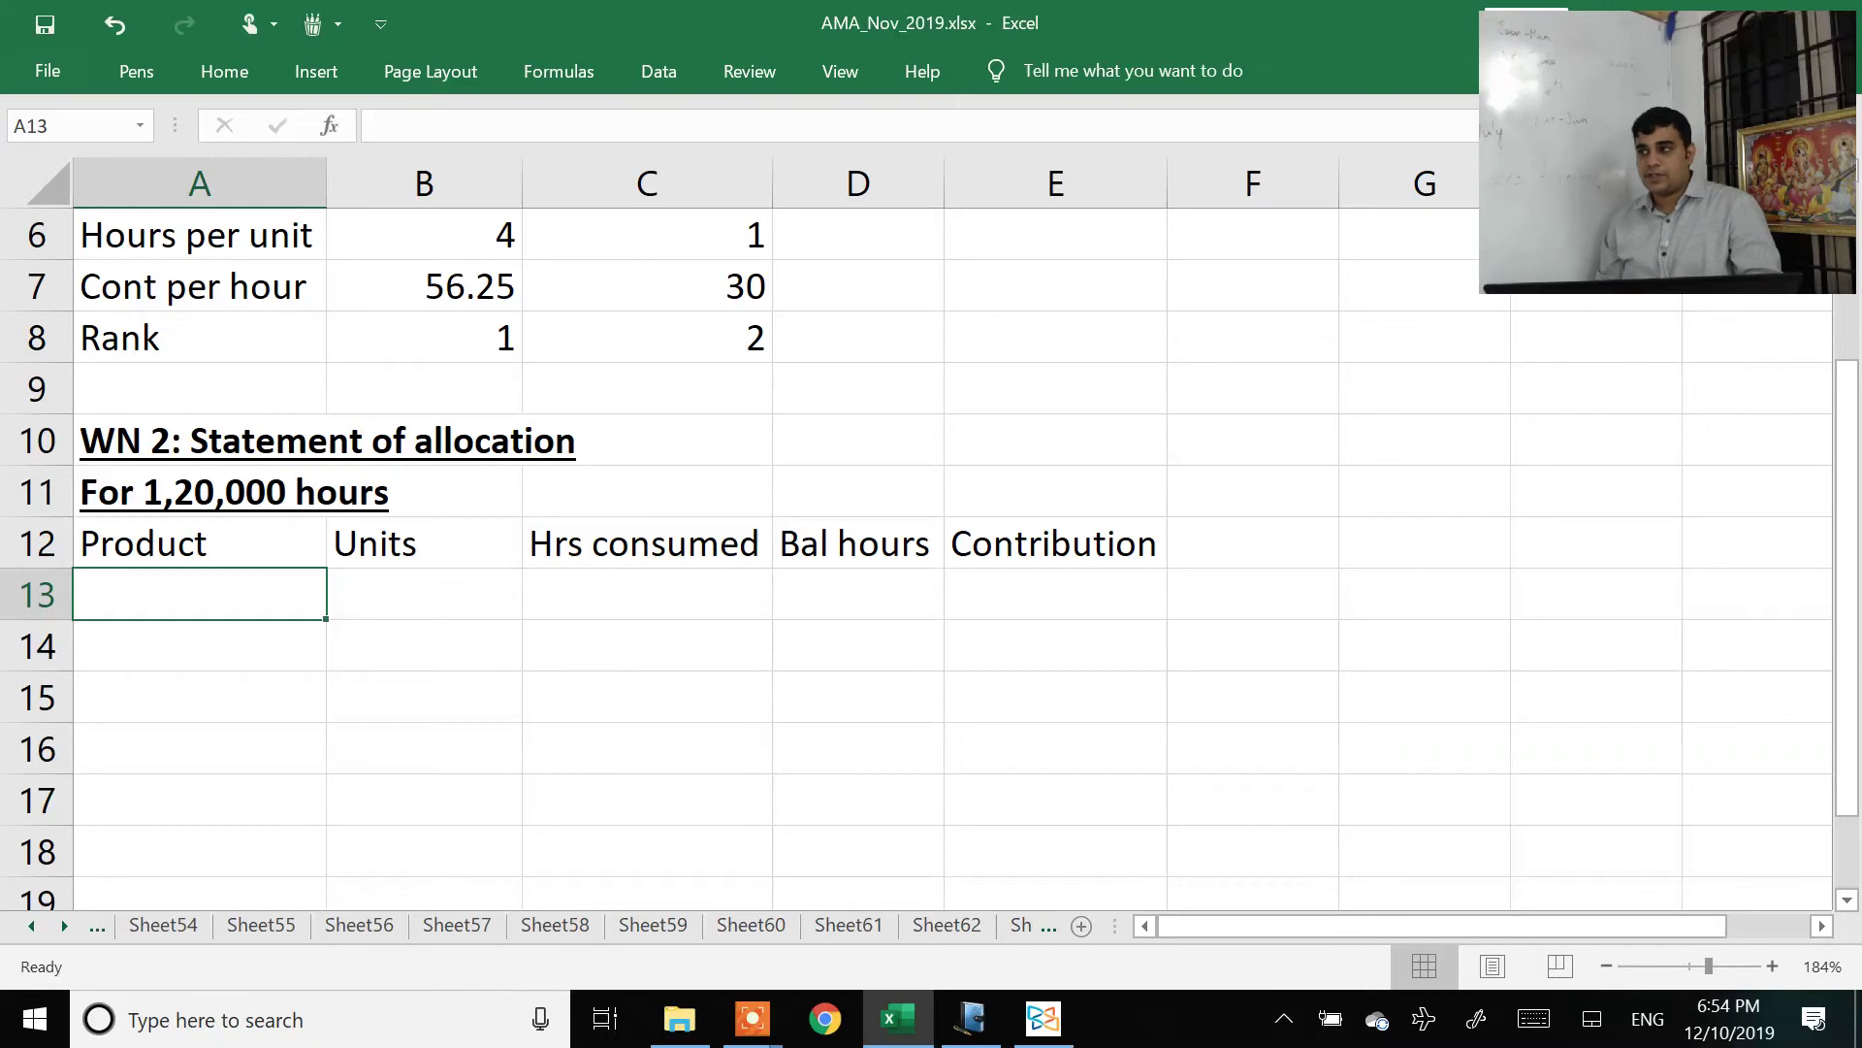
type("AC")
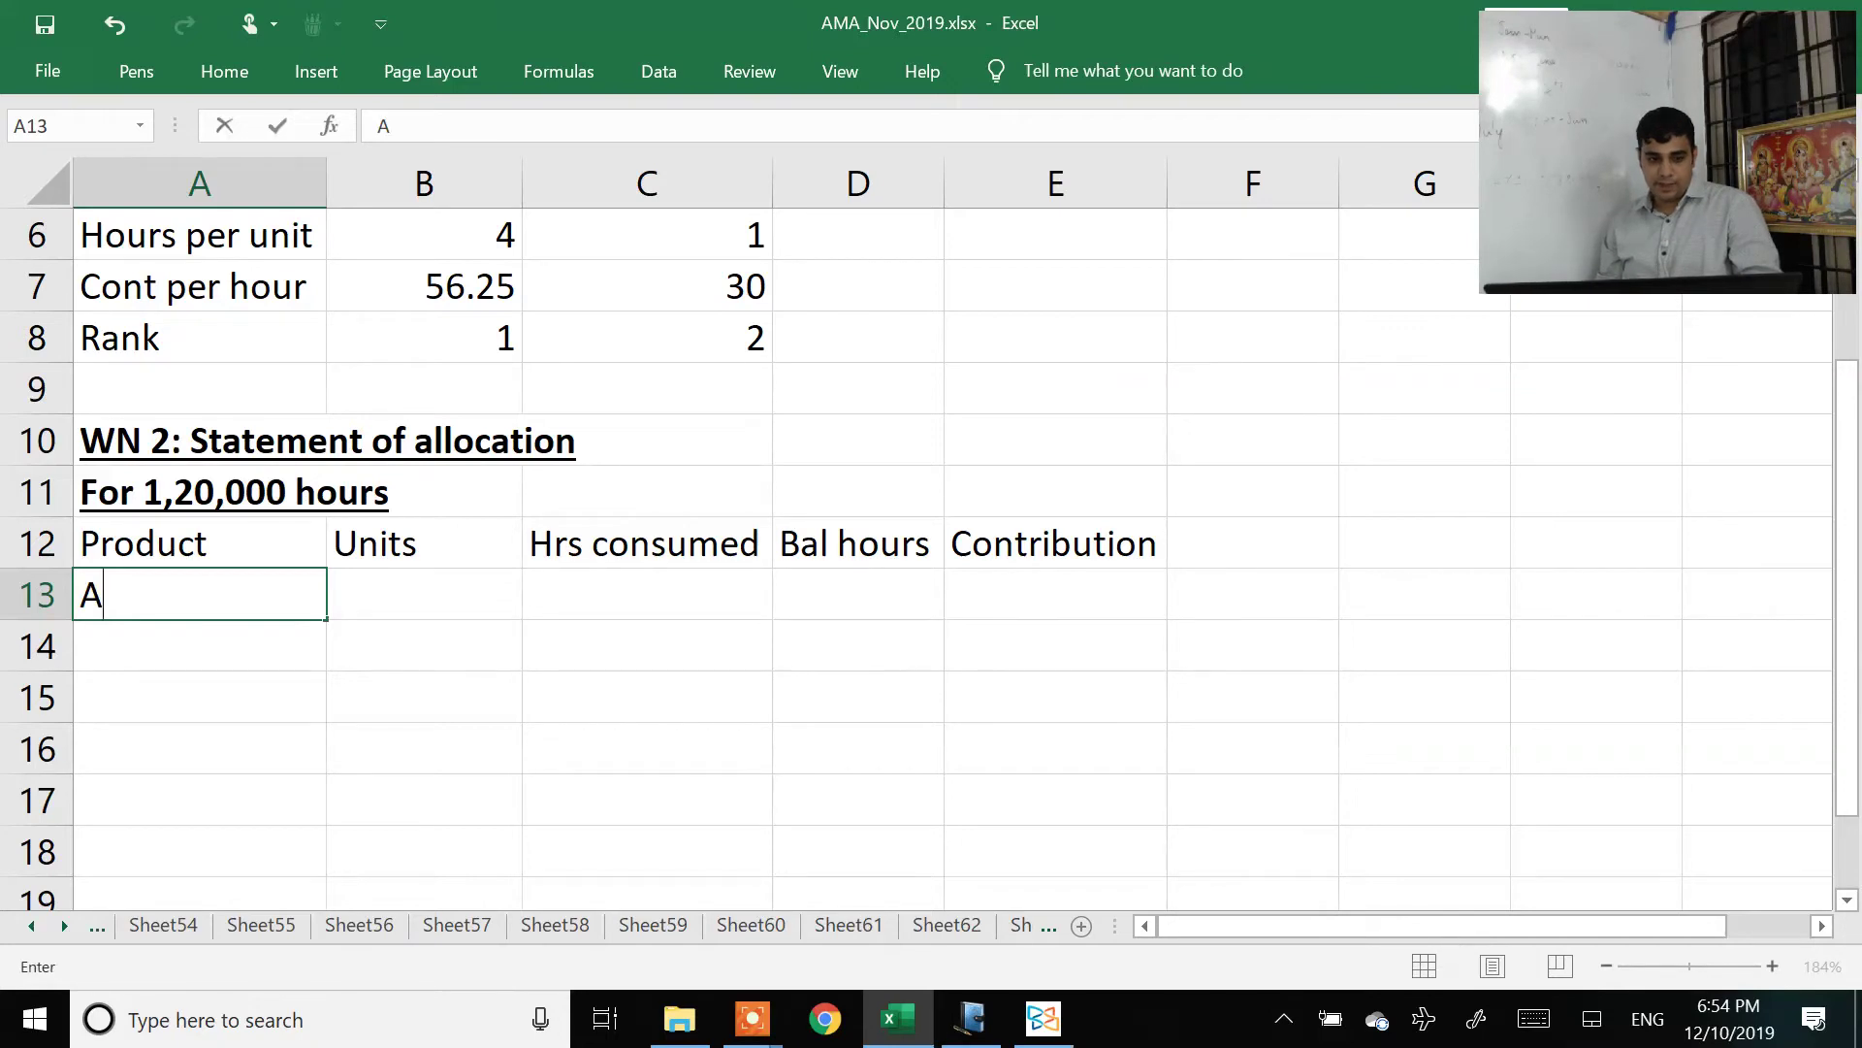
key("Return")
key("Right")
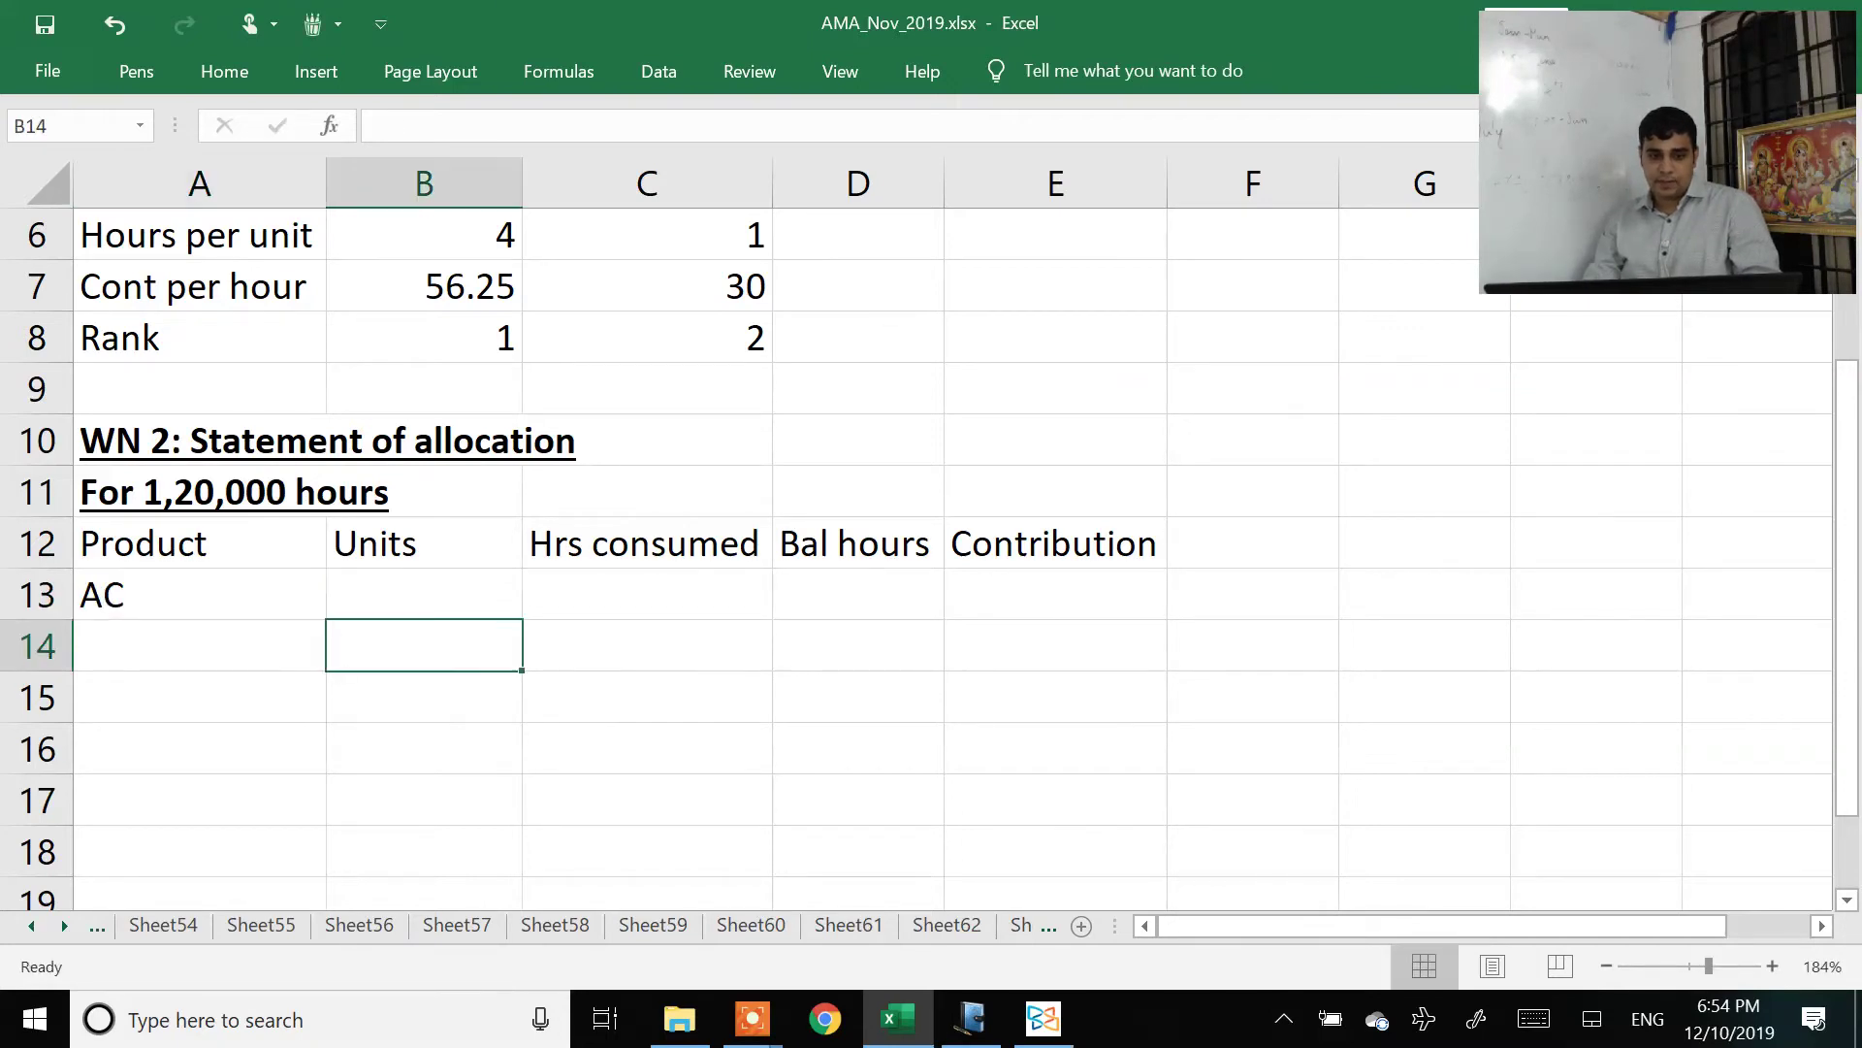
key("Up")
key("alt+Tab")
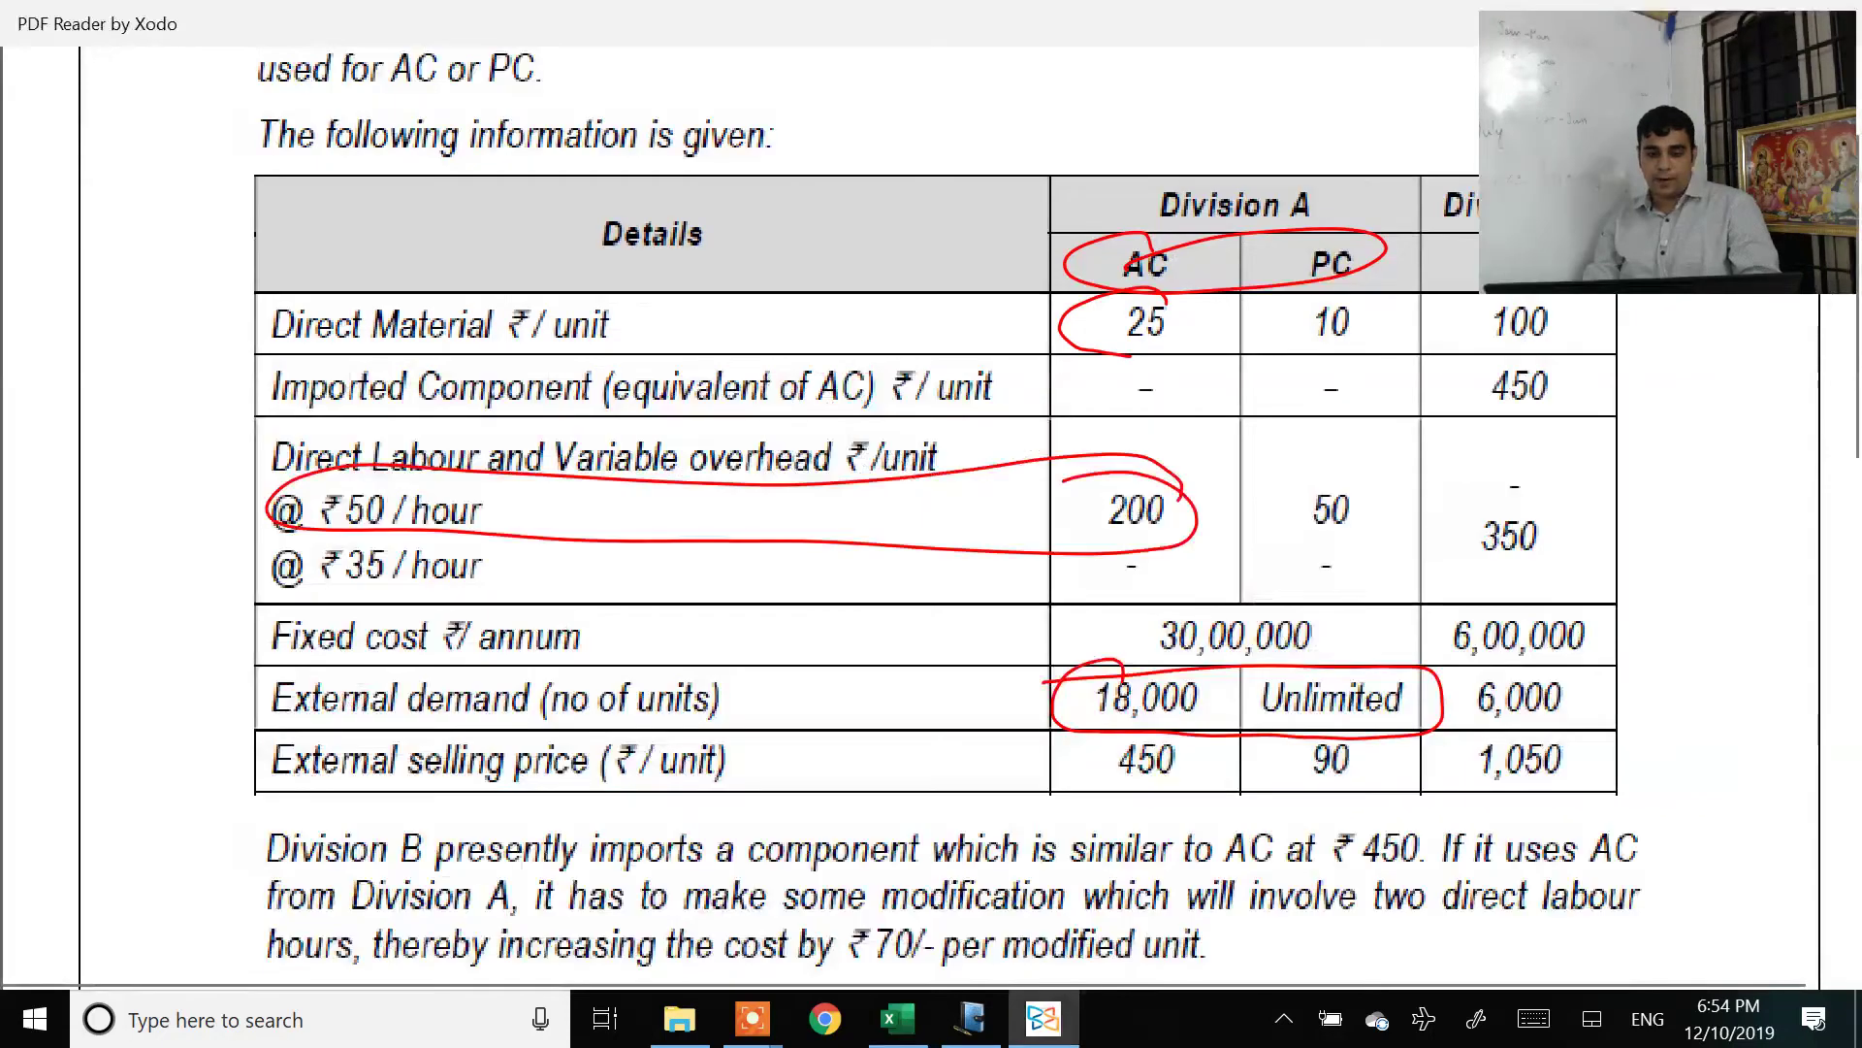
key("alt+Tab")
type("18000")
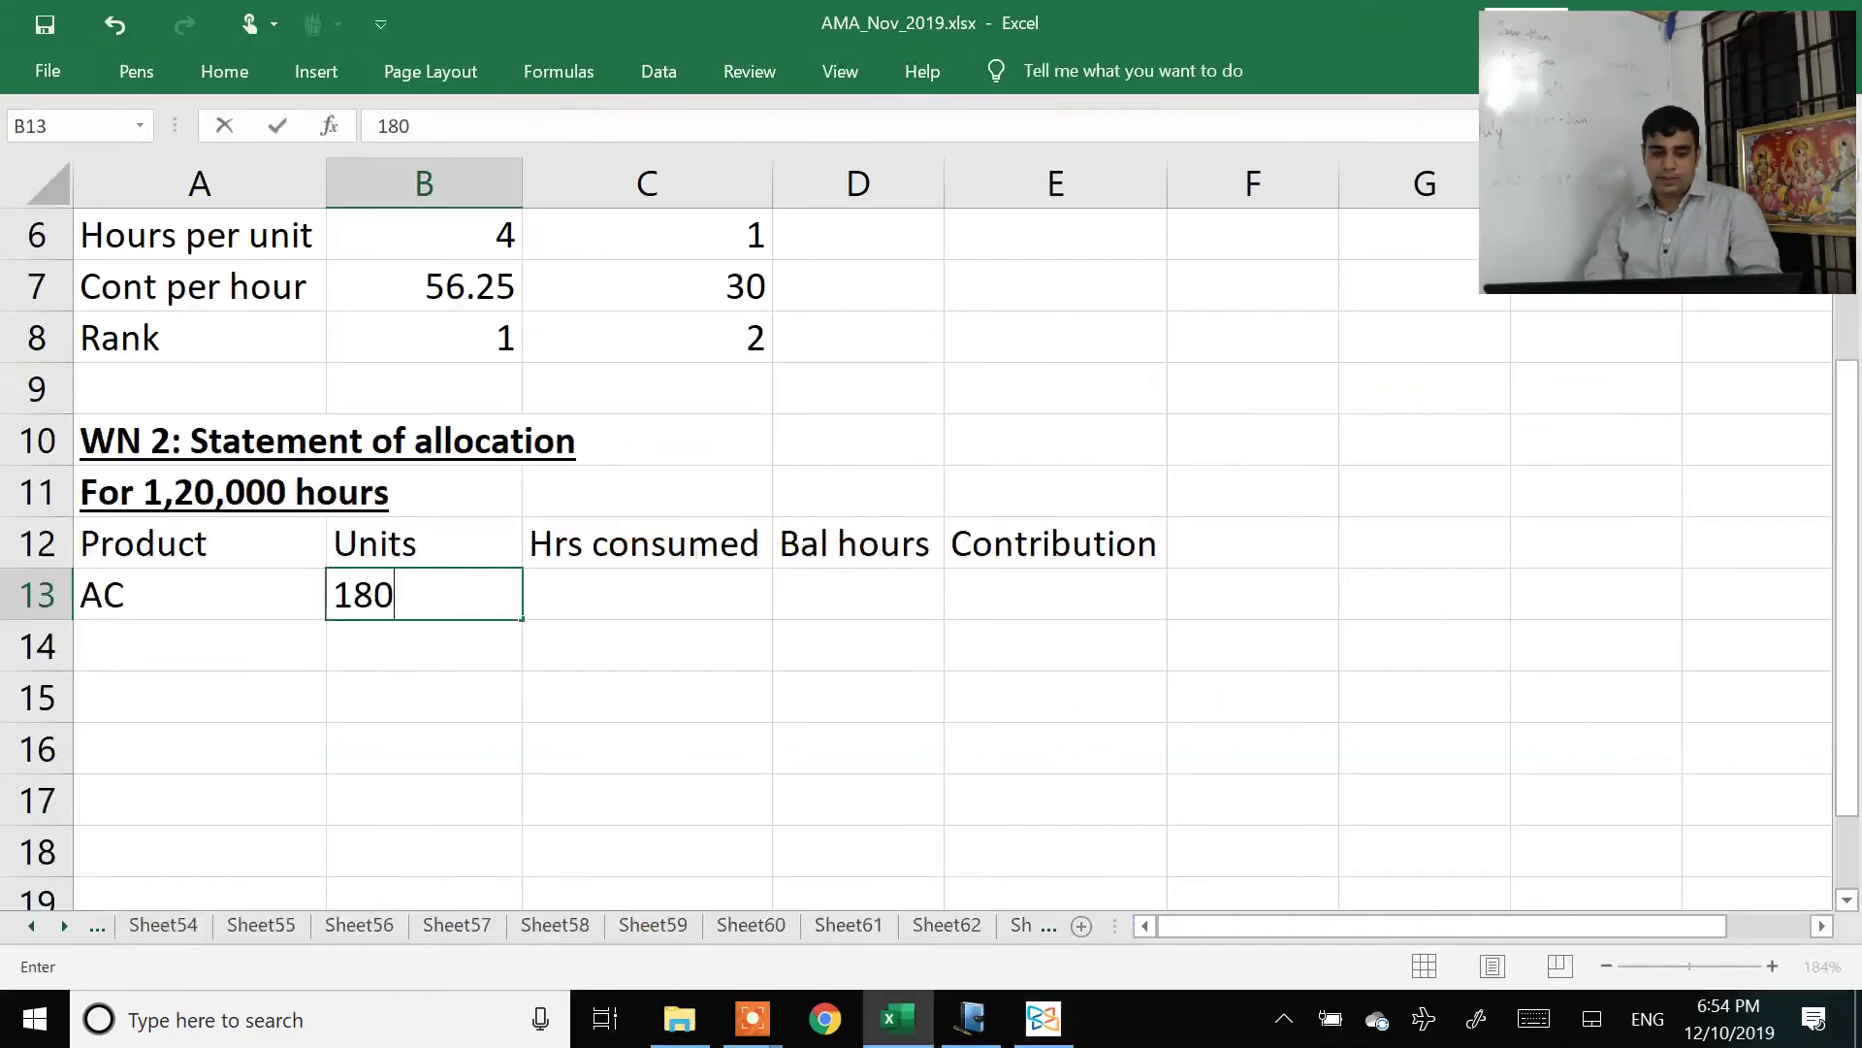
key("Return")
Step: Calculate the hours consumed by AC in C13 with =B13*4
left_click(647, 594)
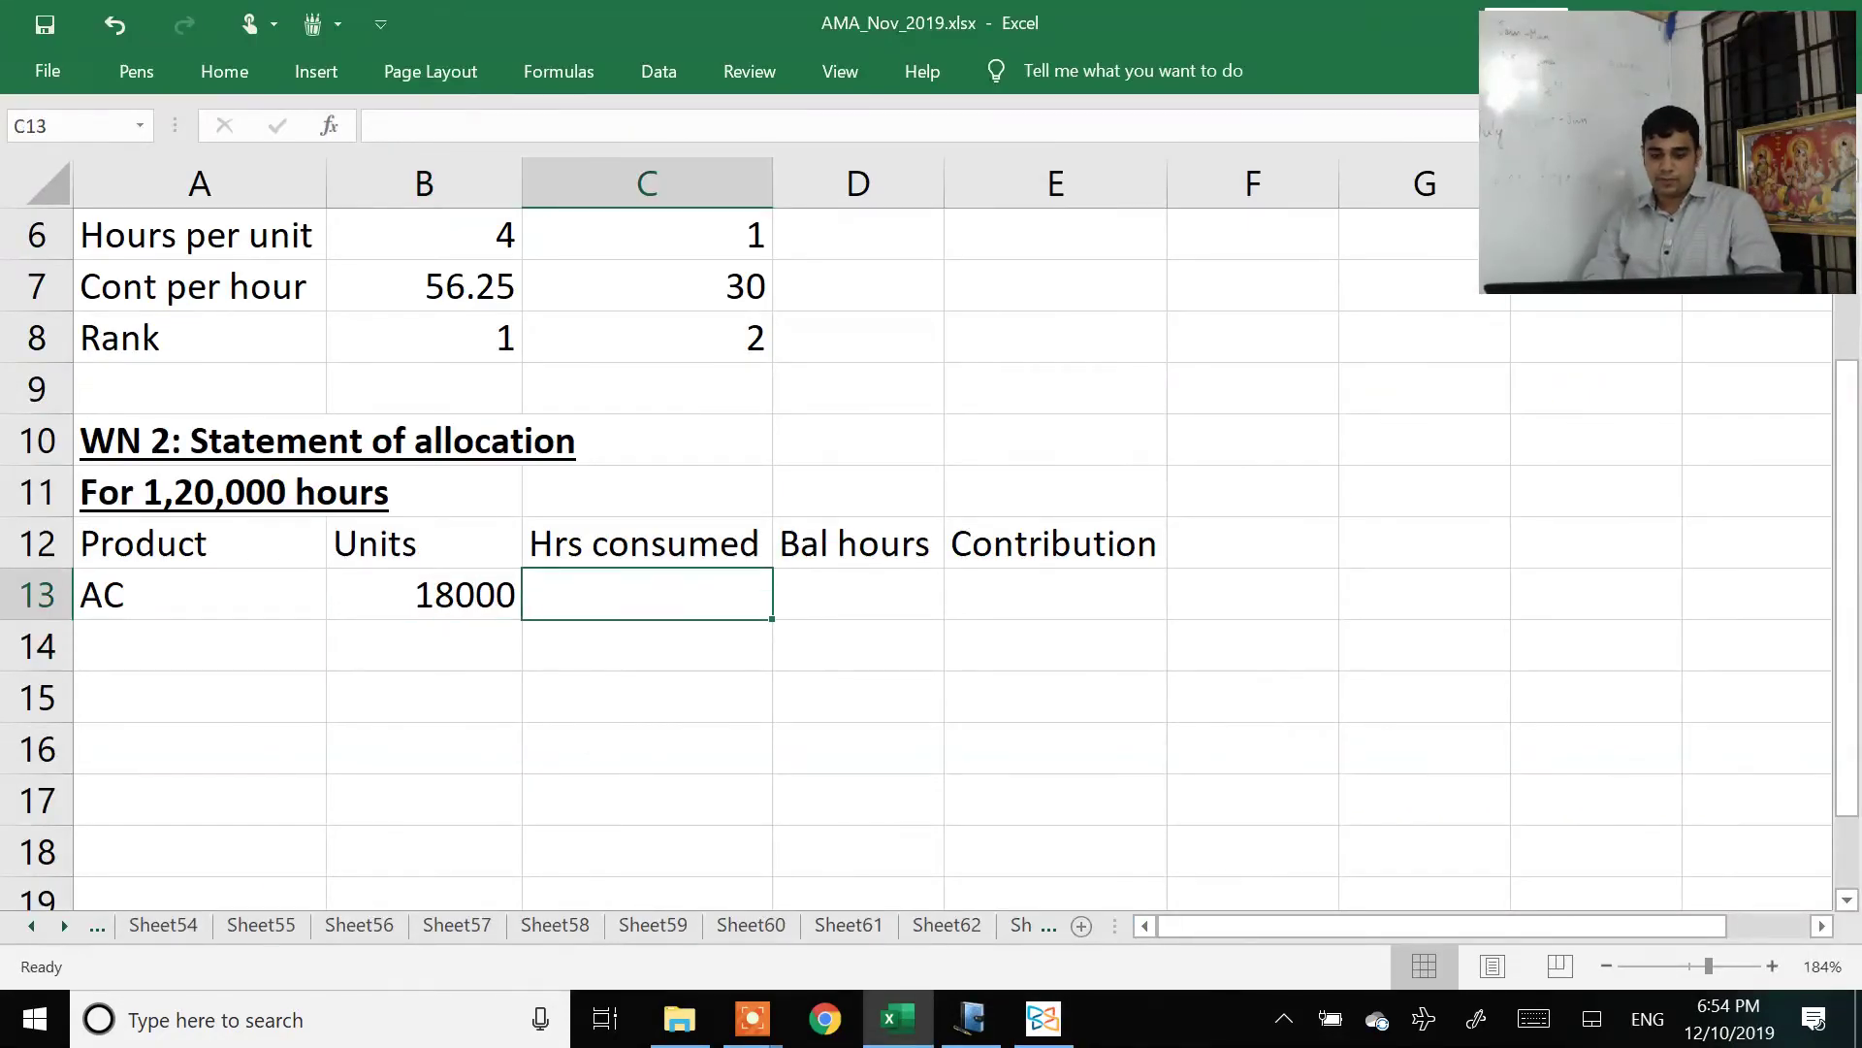
type("=")
key("Left")
type("*4")
key("Return")
Step: Calculate the balance hours after AC in D13 with =120000-C13
left_click(857, 594)
type("=120")
key("BackSpace")
type("20000-")
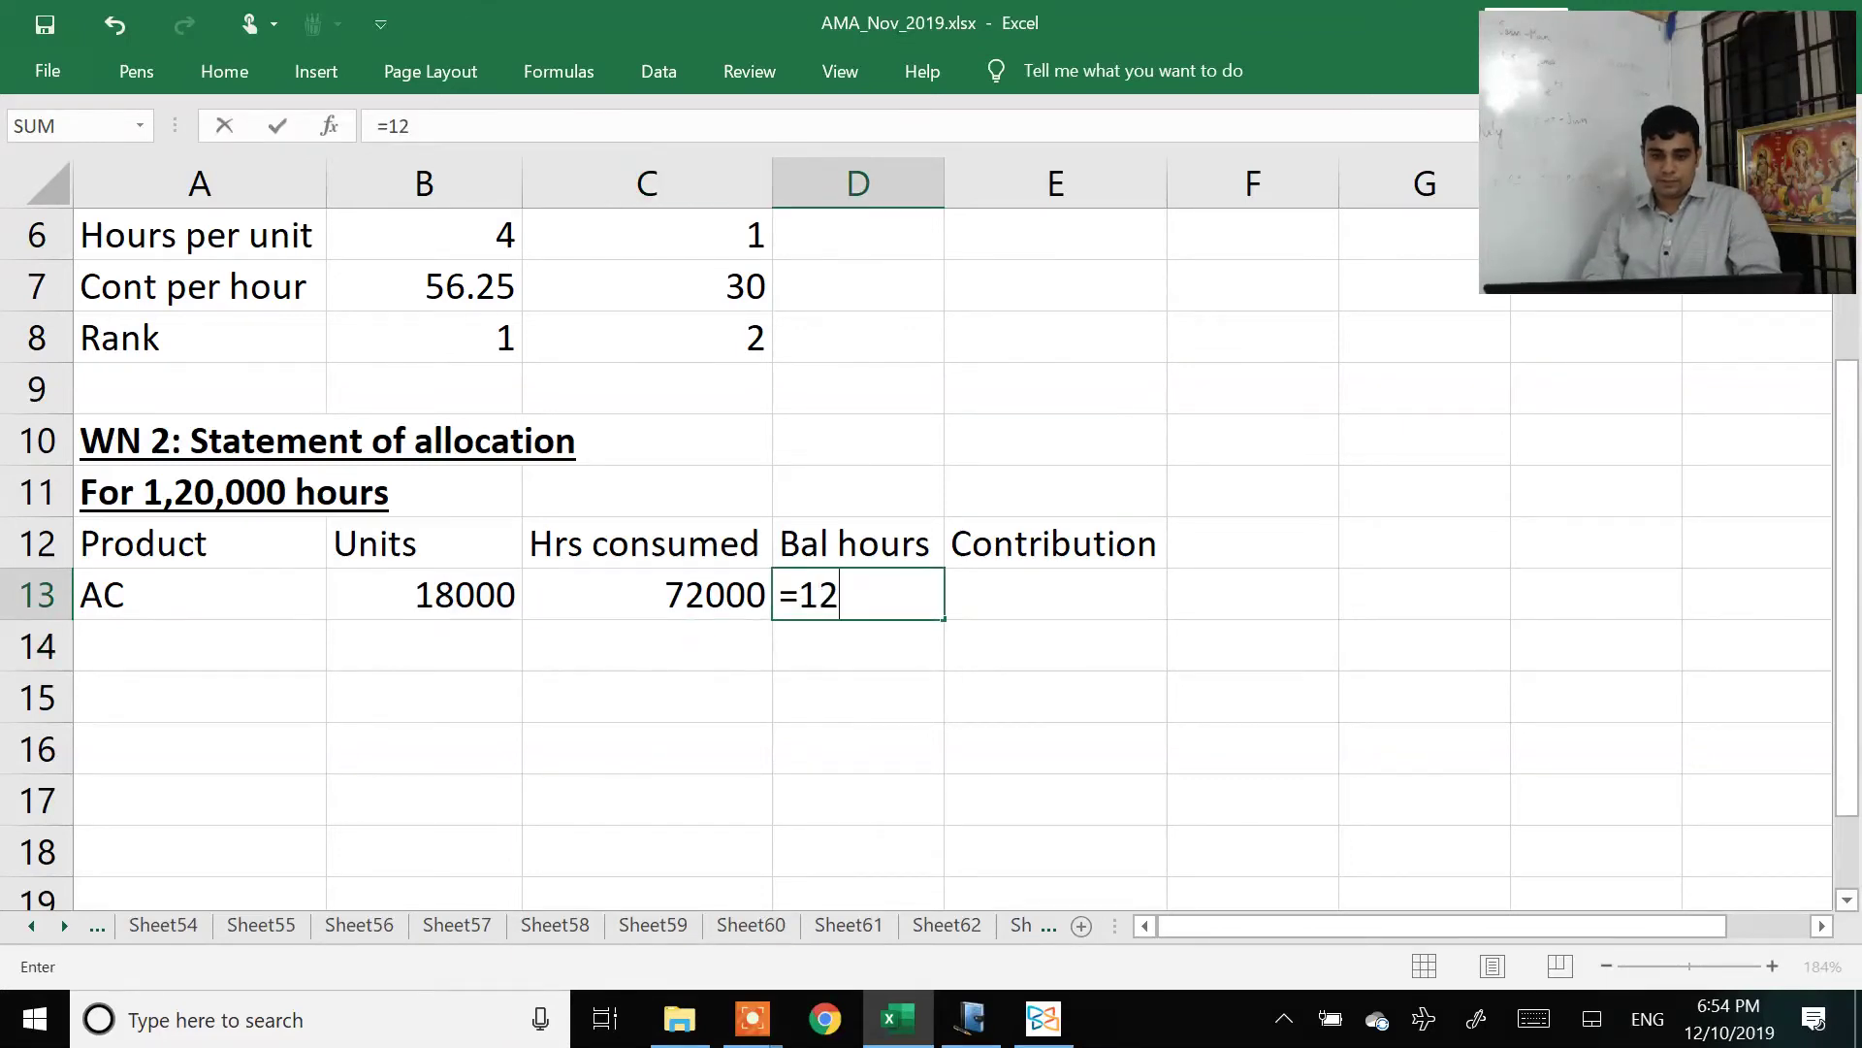
key("Left")
key("Return")
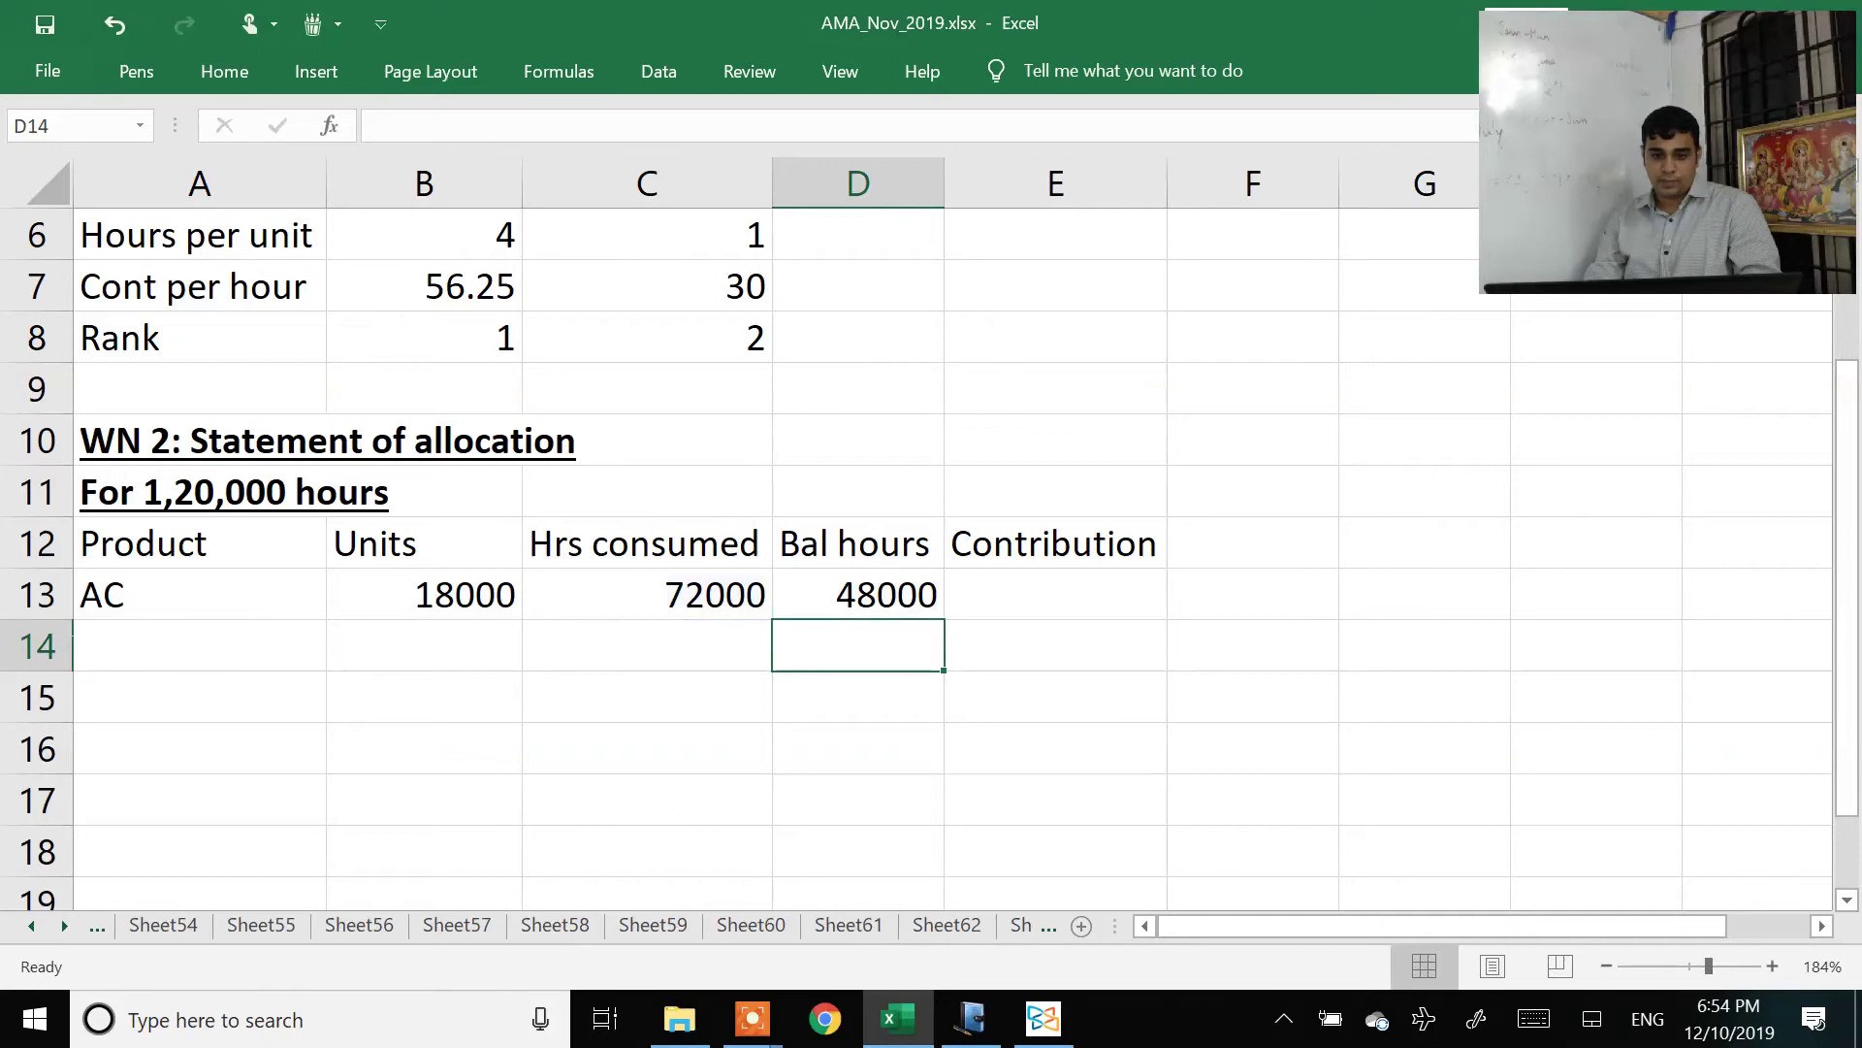
Step: Calculate AC's contribution in E13 with =B13*225
left_click(1055, 594)
type("=")
key("Left")
key("Left")
key("Left")
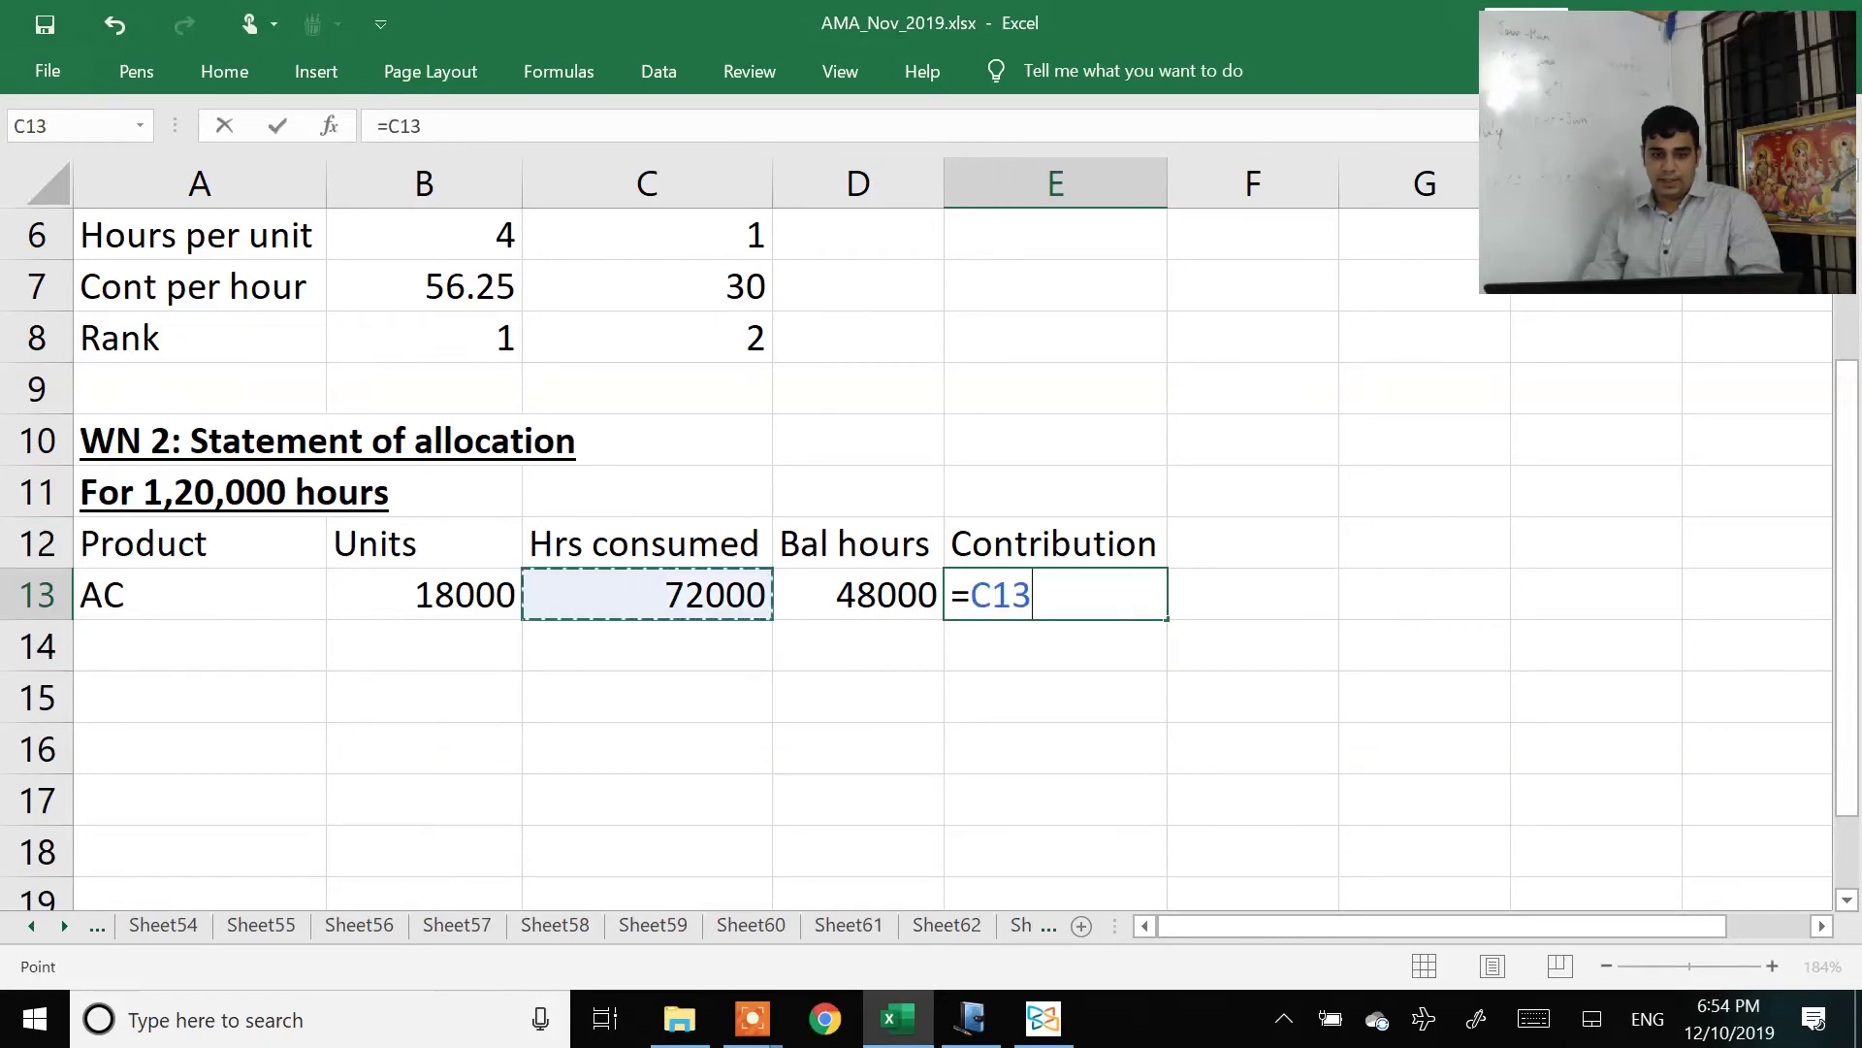
type("*225")
key("Return")
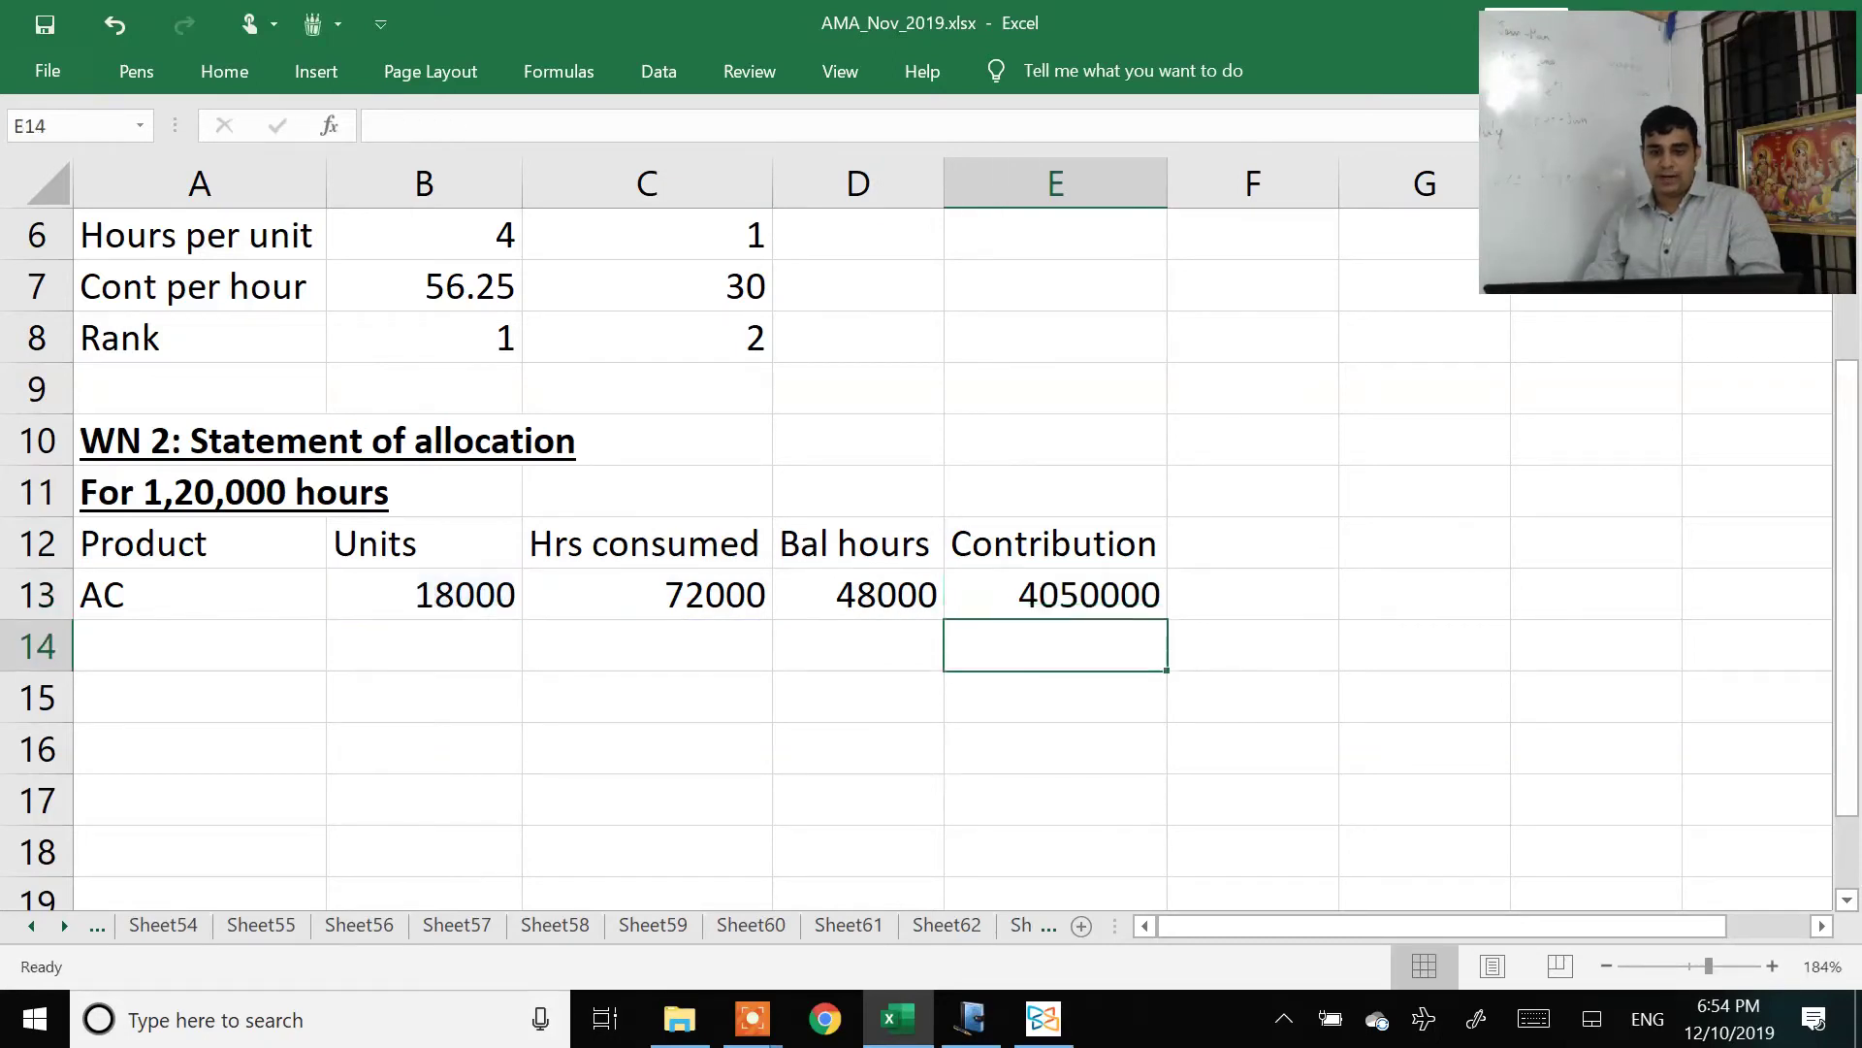
Step: Enter PC in A14 and its hours consumed, 48000, in C14
key("Left")
key("Left")
key("Left")
key("Left")
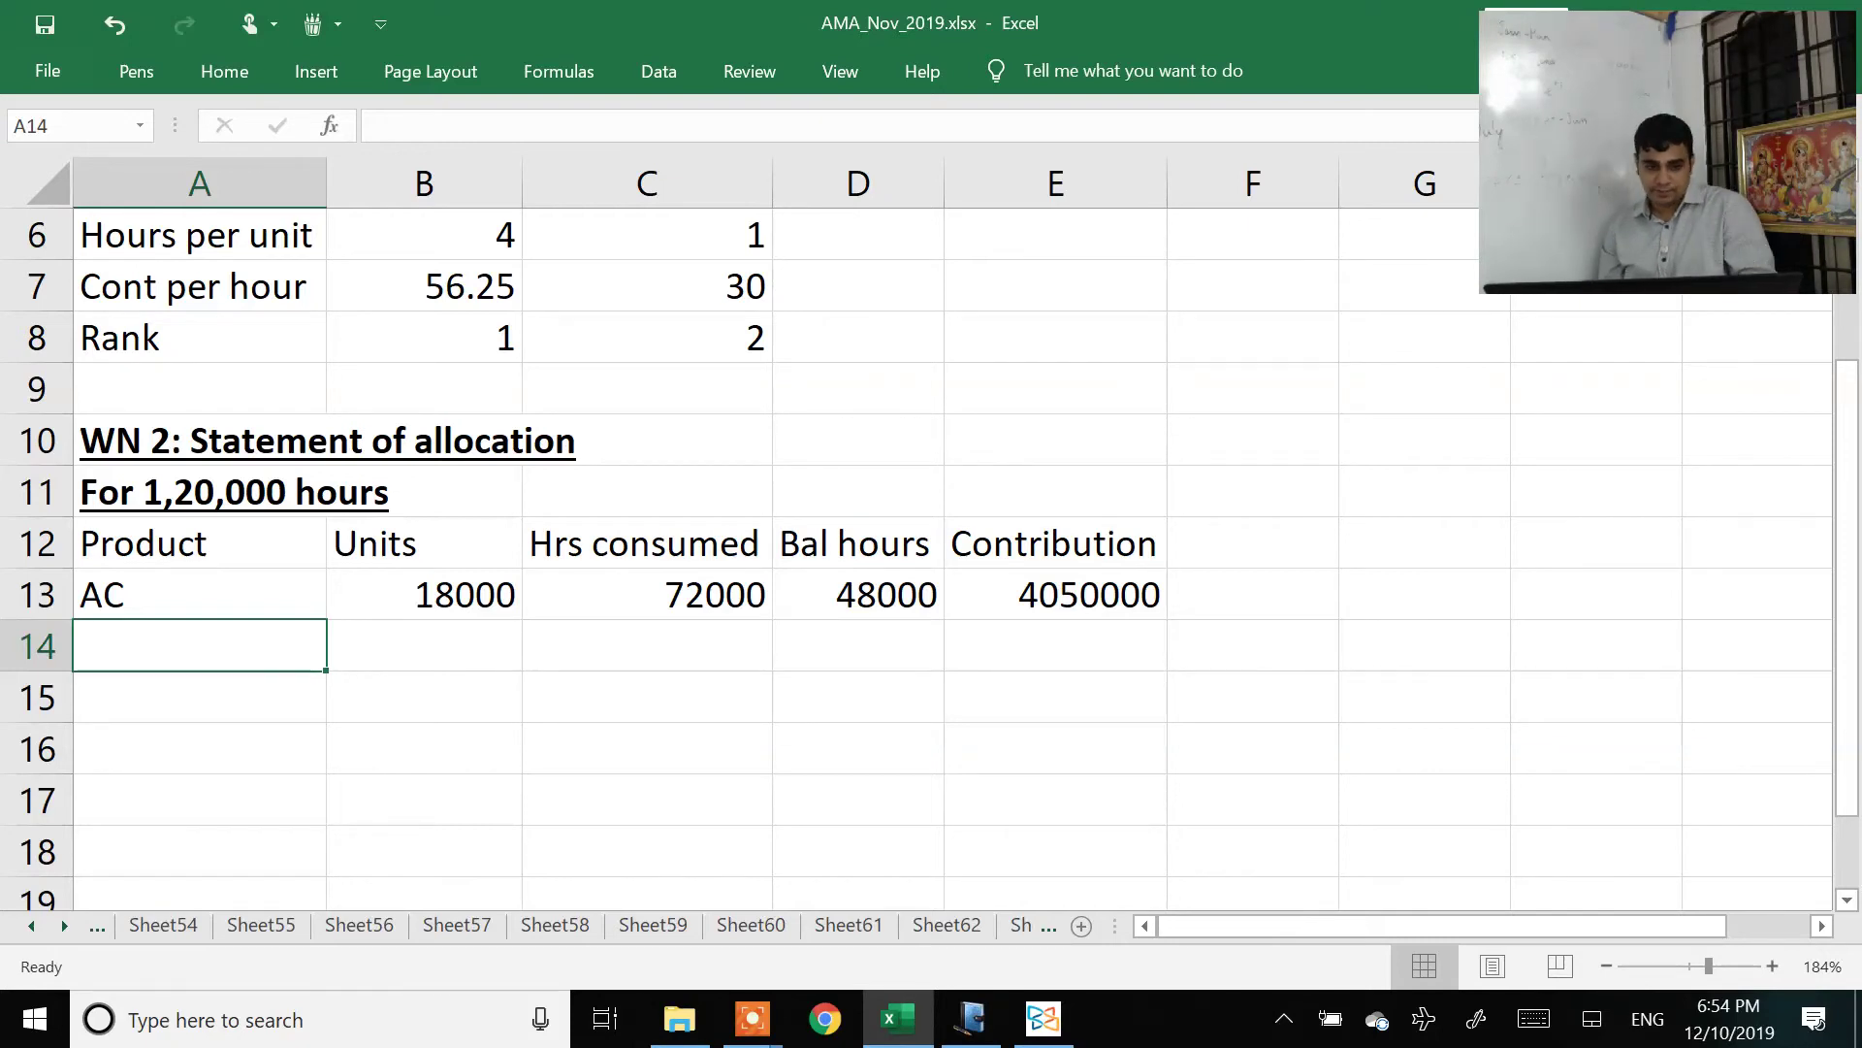
type("PC")
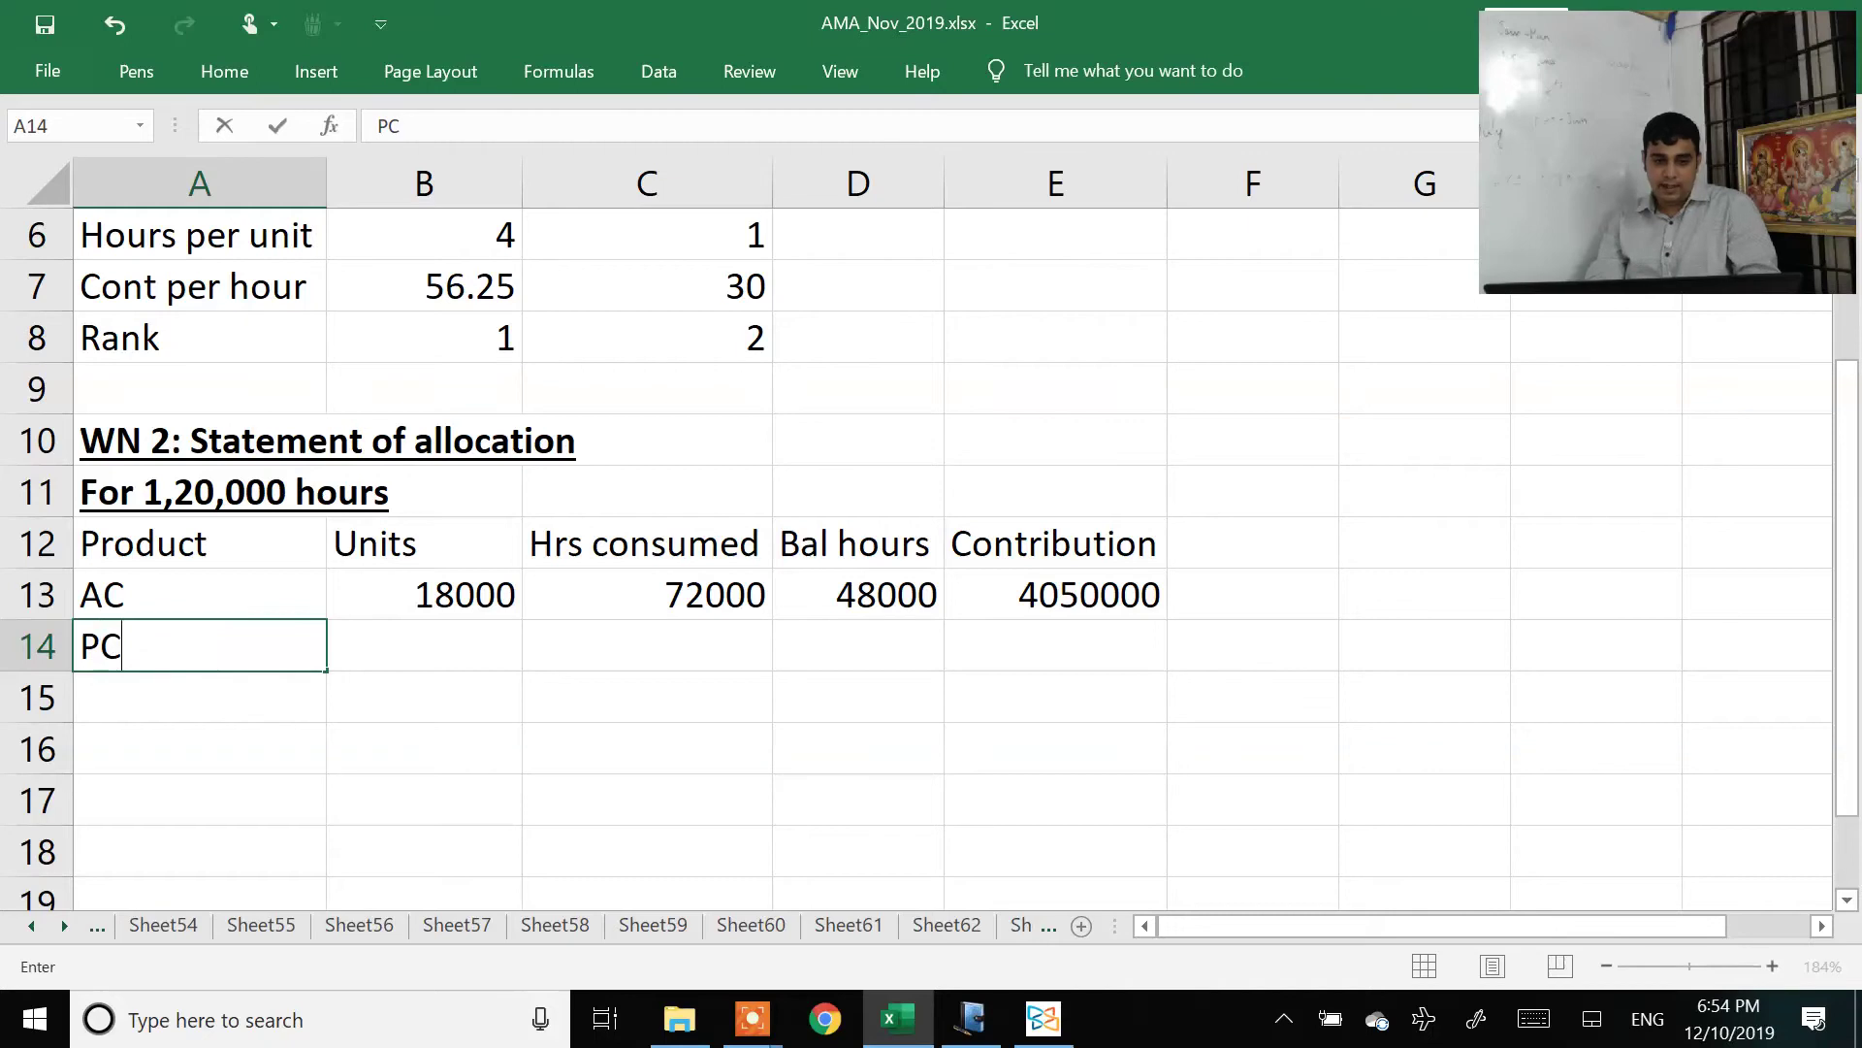
key("Return")
key("Right")
key("Right")
key("Up")
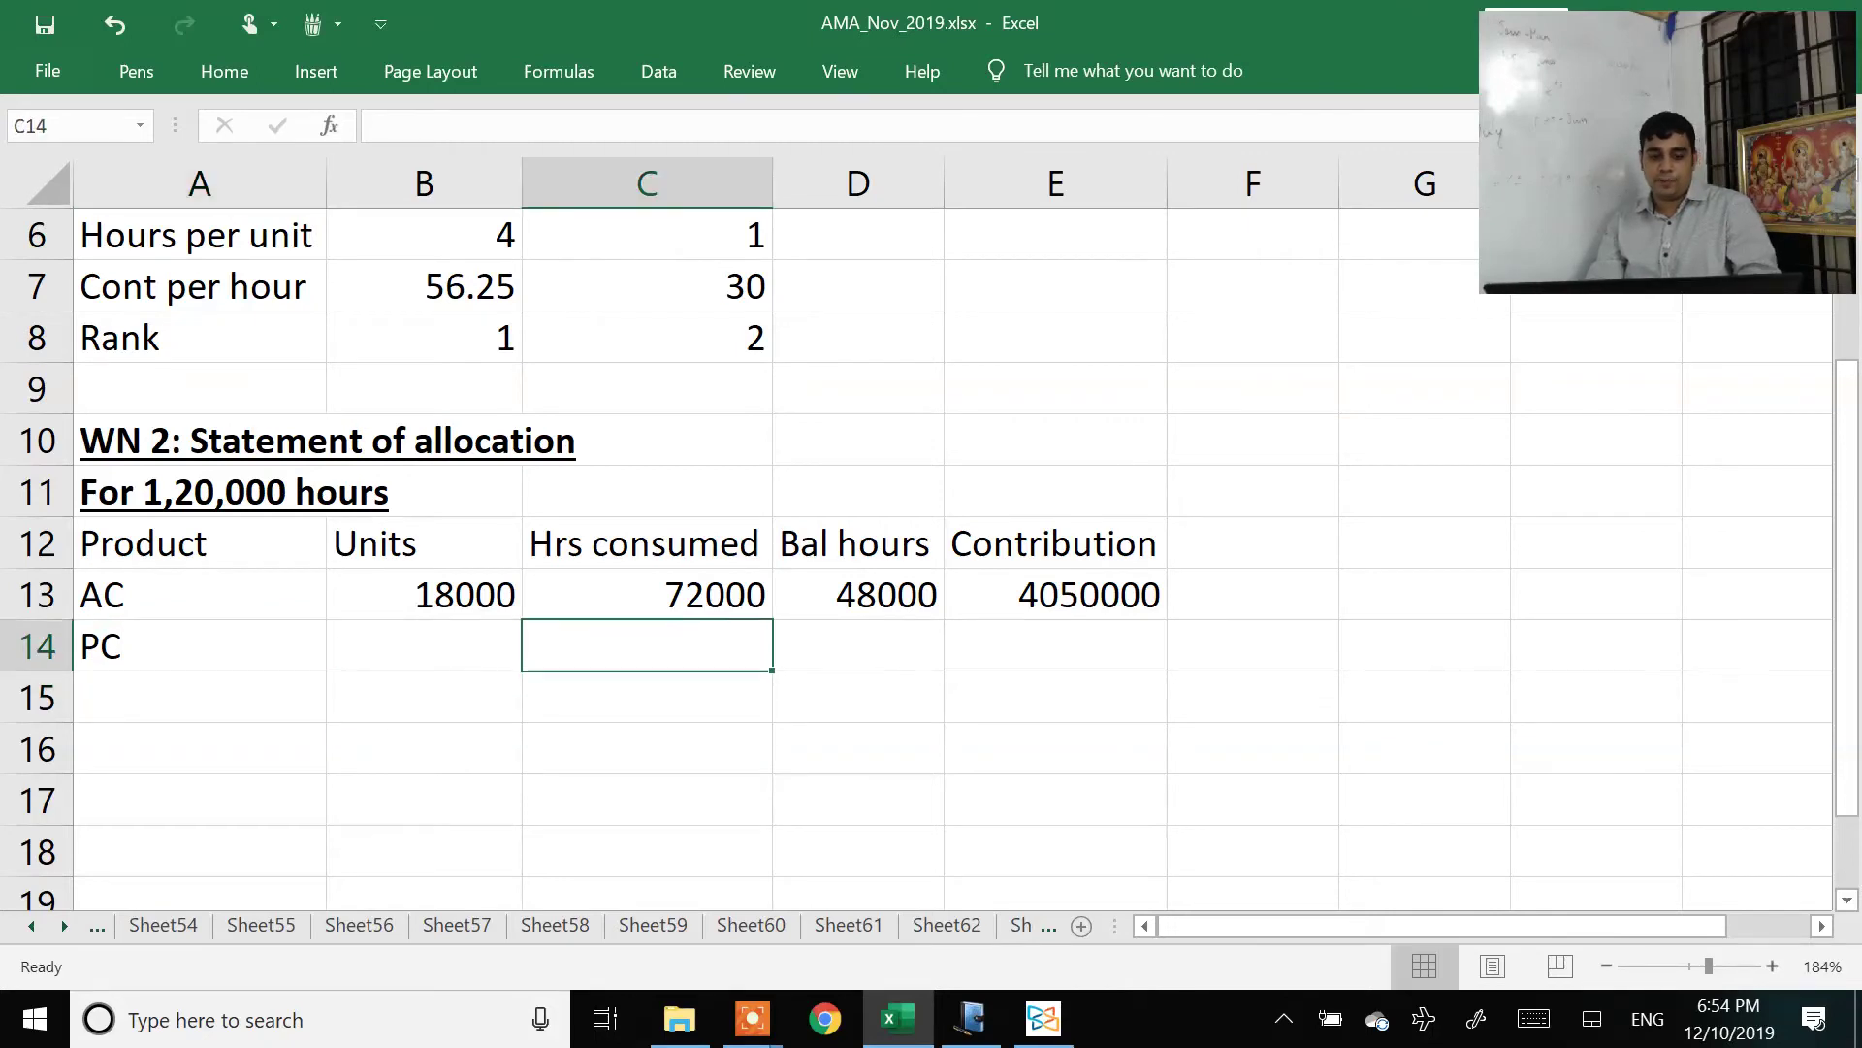
type("48000")
key("Return")
key("Up")
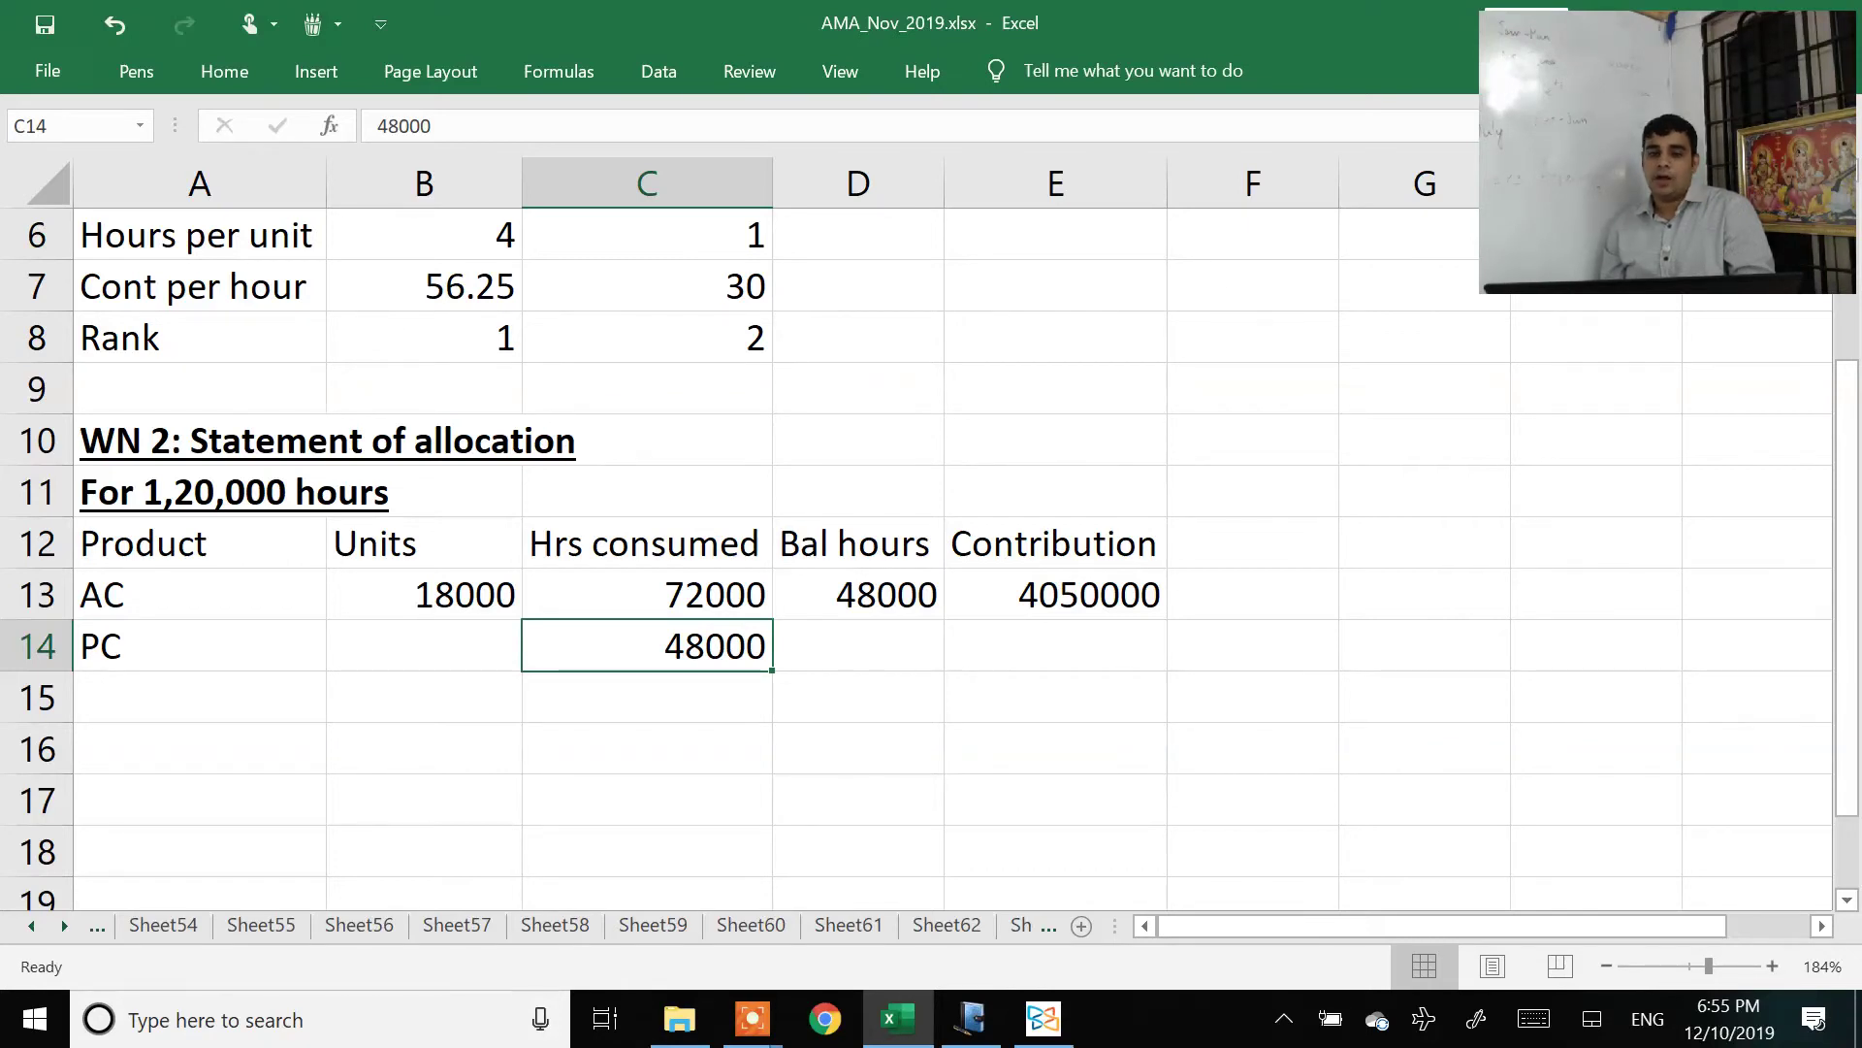
Step: Enter 48000 units for PC in B14 and 0 balance hours in D14
left_click(424, 645)
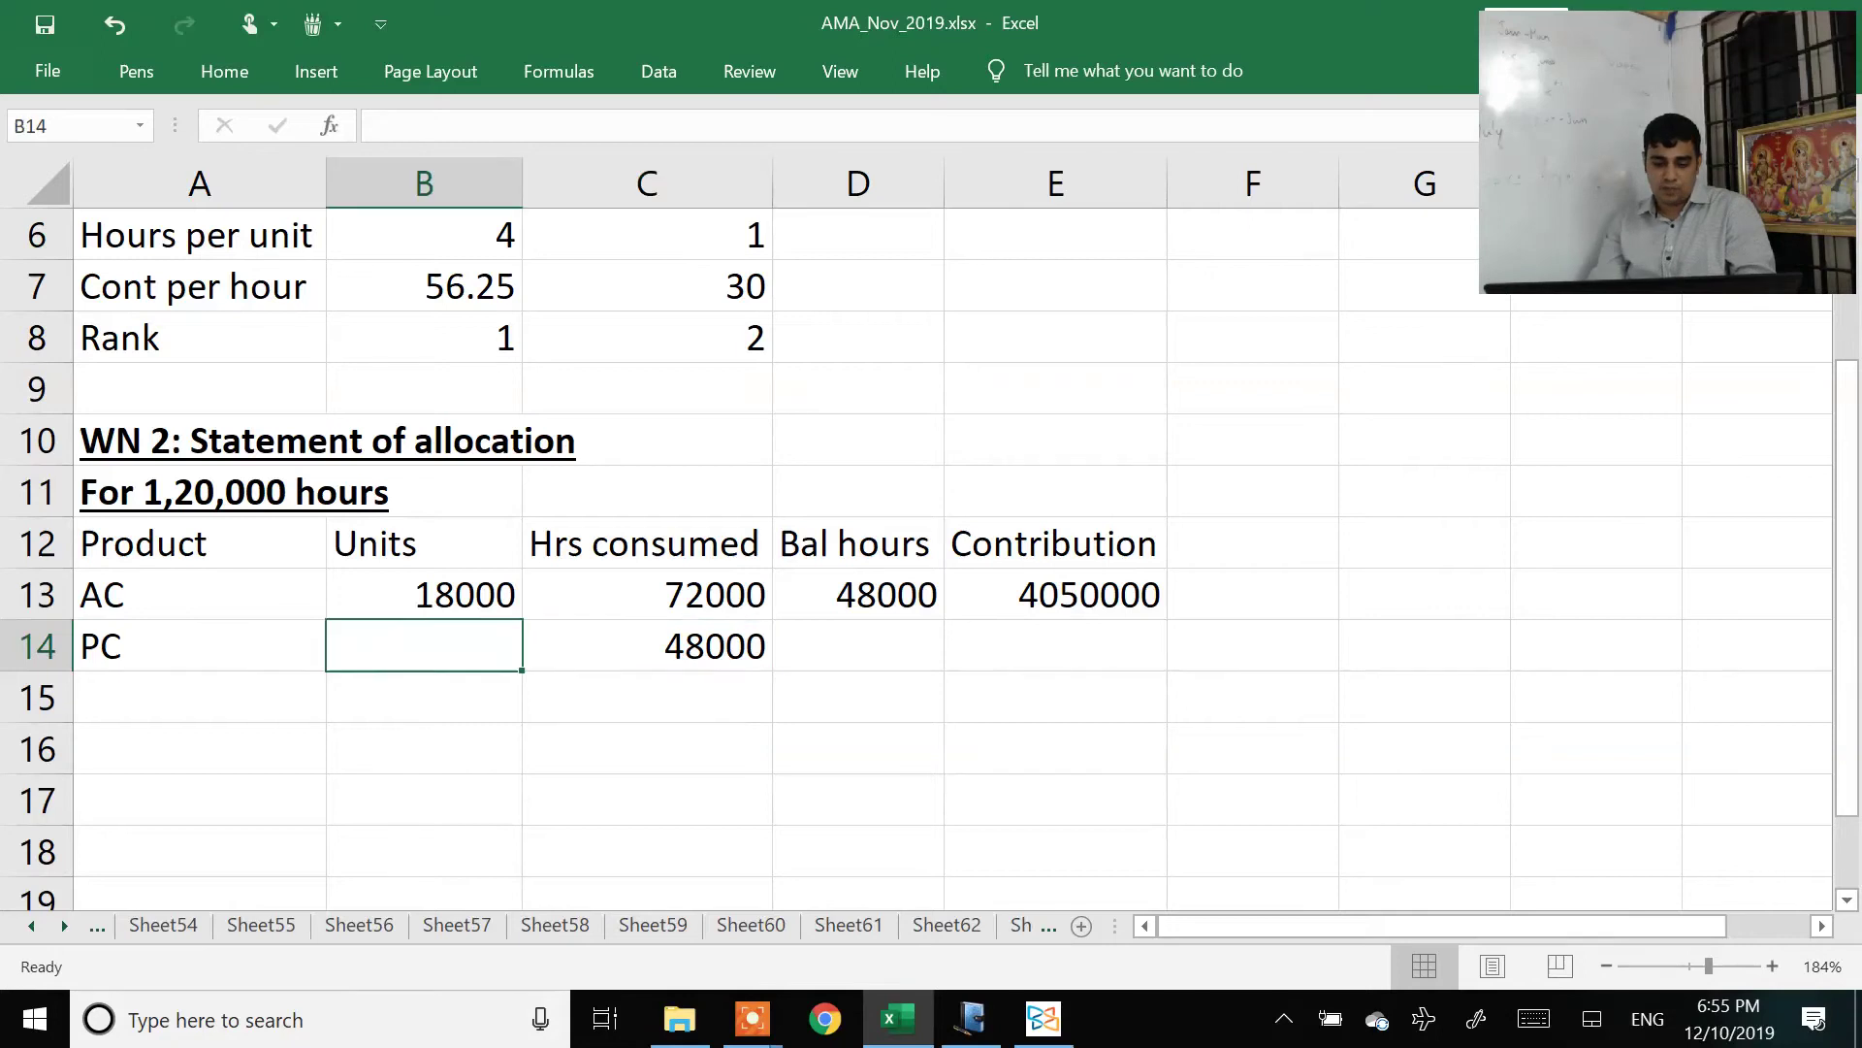
type("48000")
key("Tab")
key("Tab")
key("Tab")
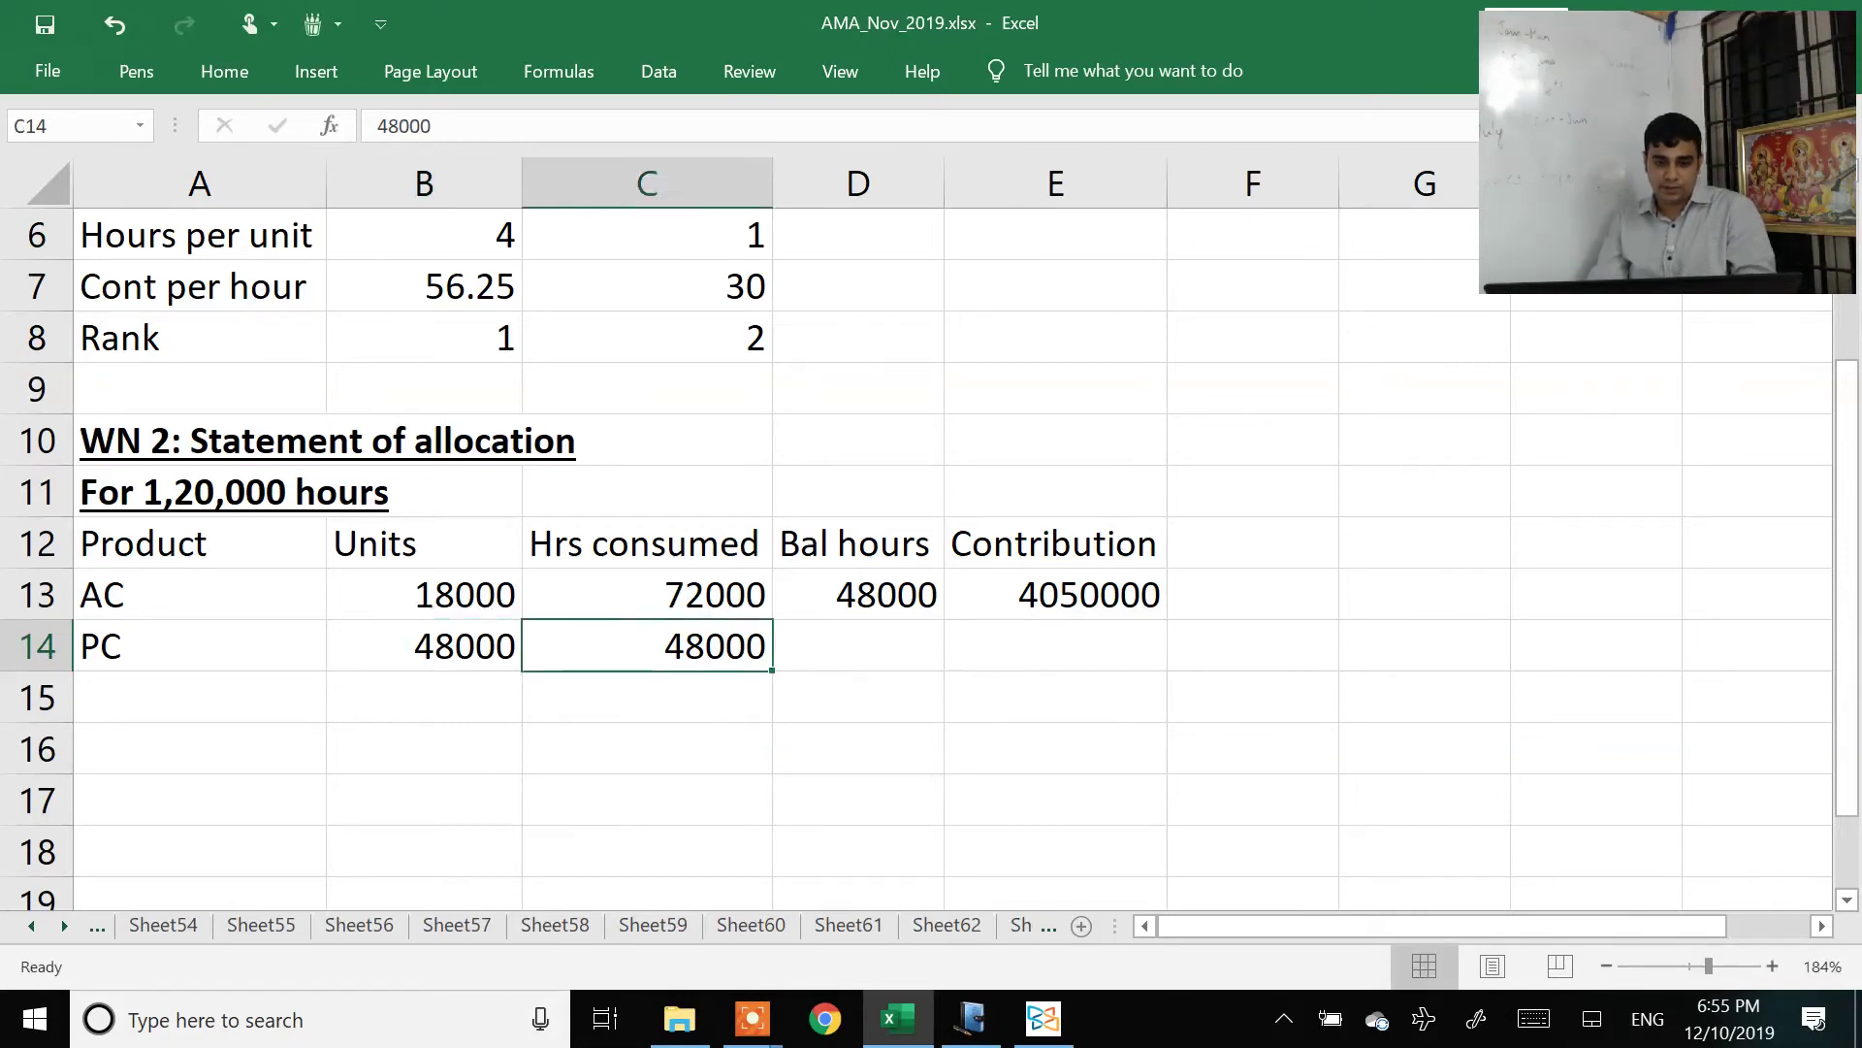
left_click(858, 645)
type("0")
key("Return")
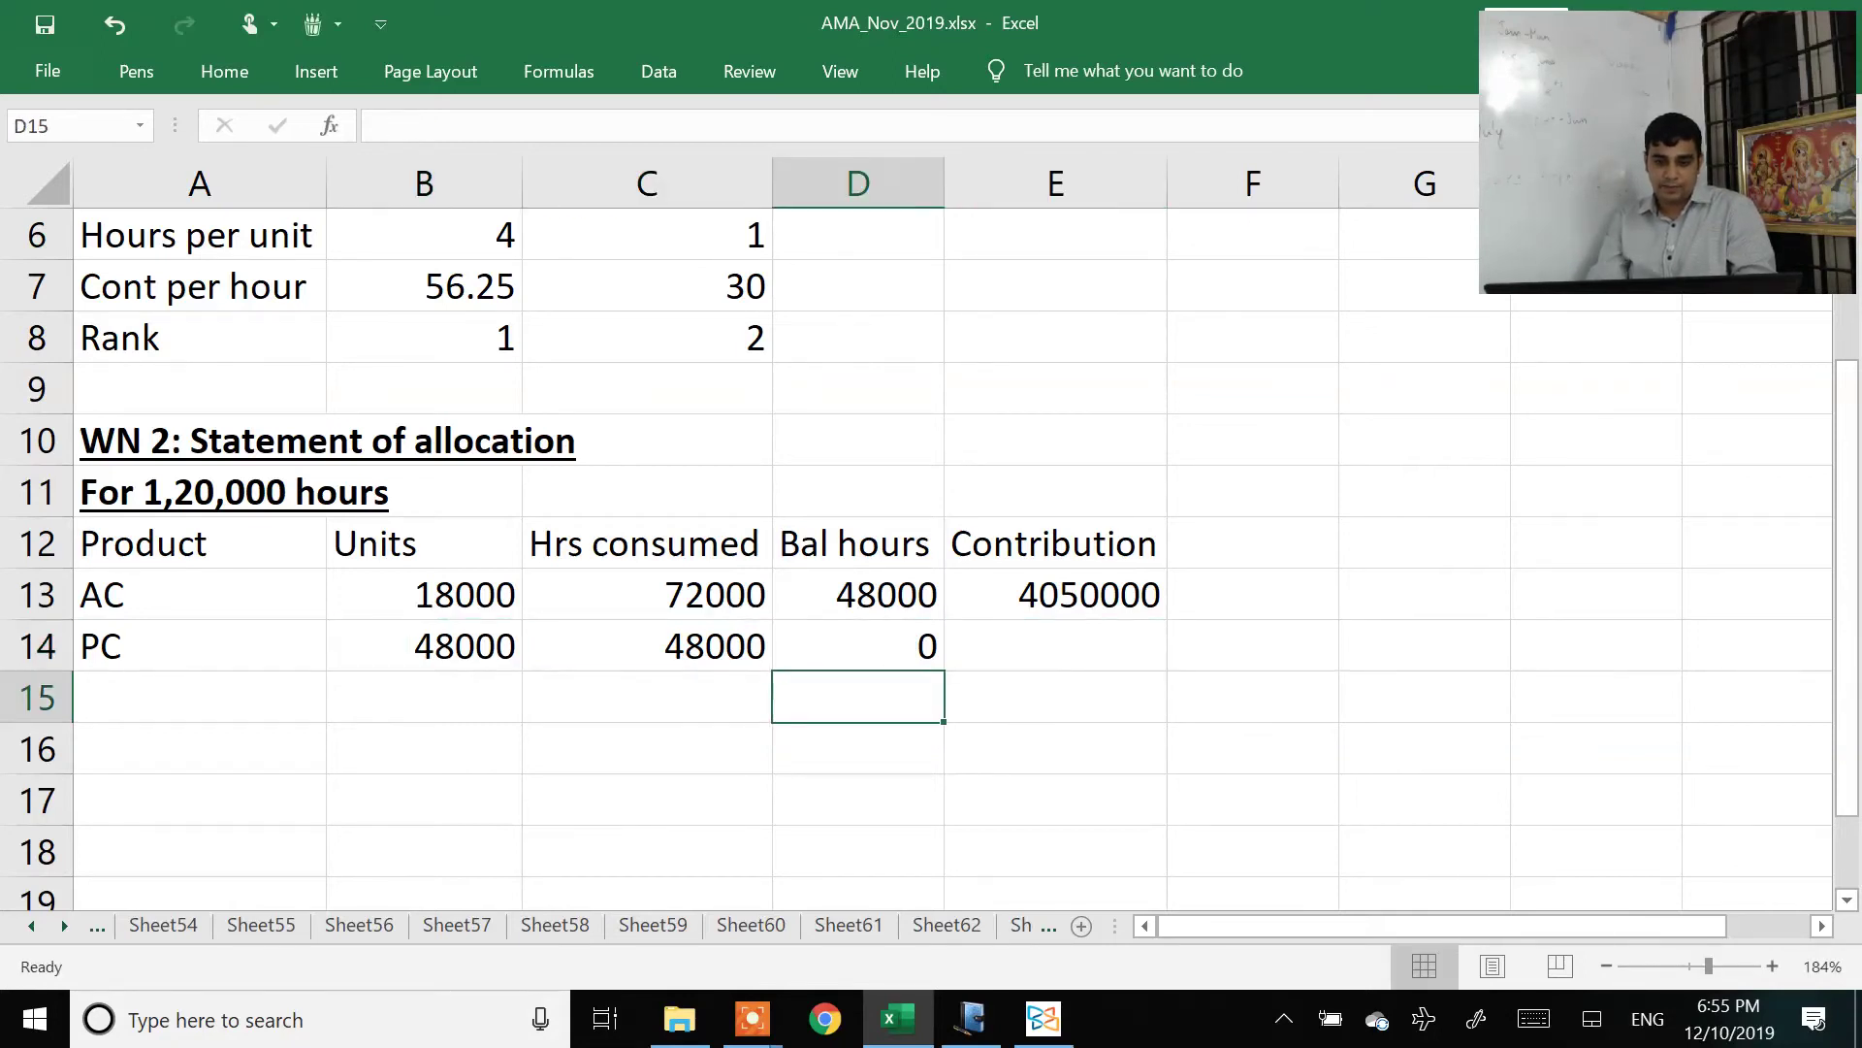
Step: Calculate PC's contribution in E14 with =B14*30
left_click(1055, 645)
type("=")
key("Left")
key("Left")
key("Left")
type("*30")
key("Return")
Step: Enter the row label Total cont in A15
key("Up")
key("Down")
key("Left")
key("Left")
key("Left")
key("Left")
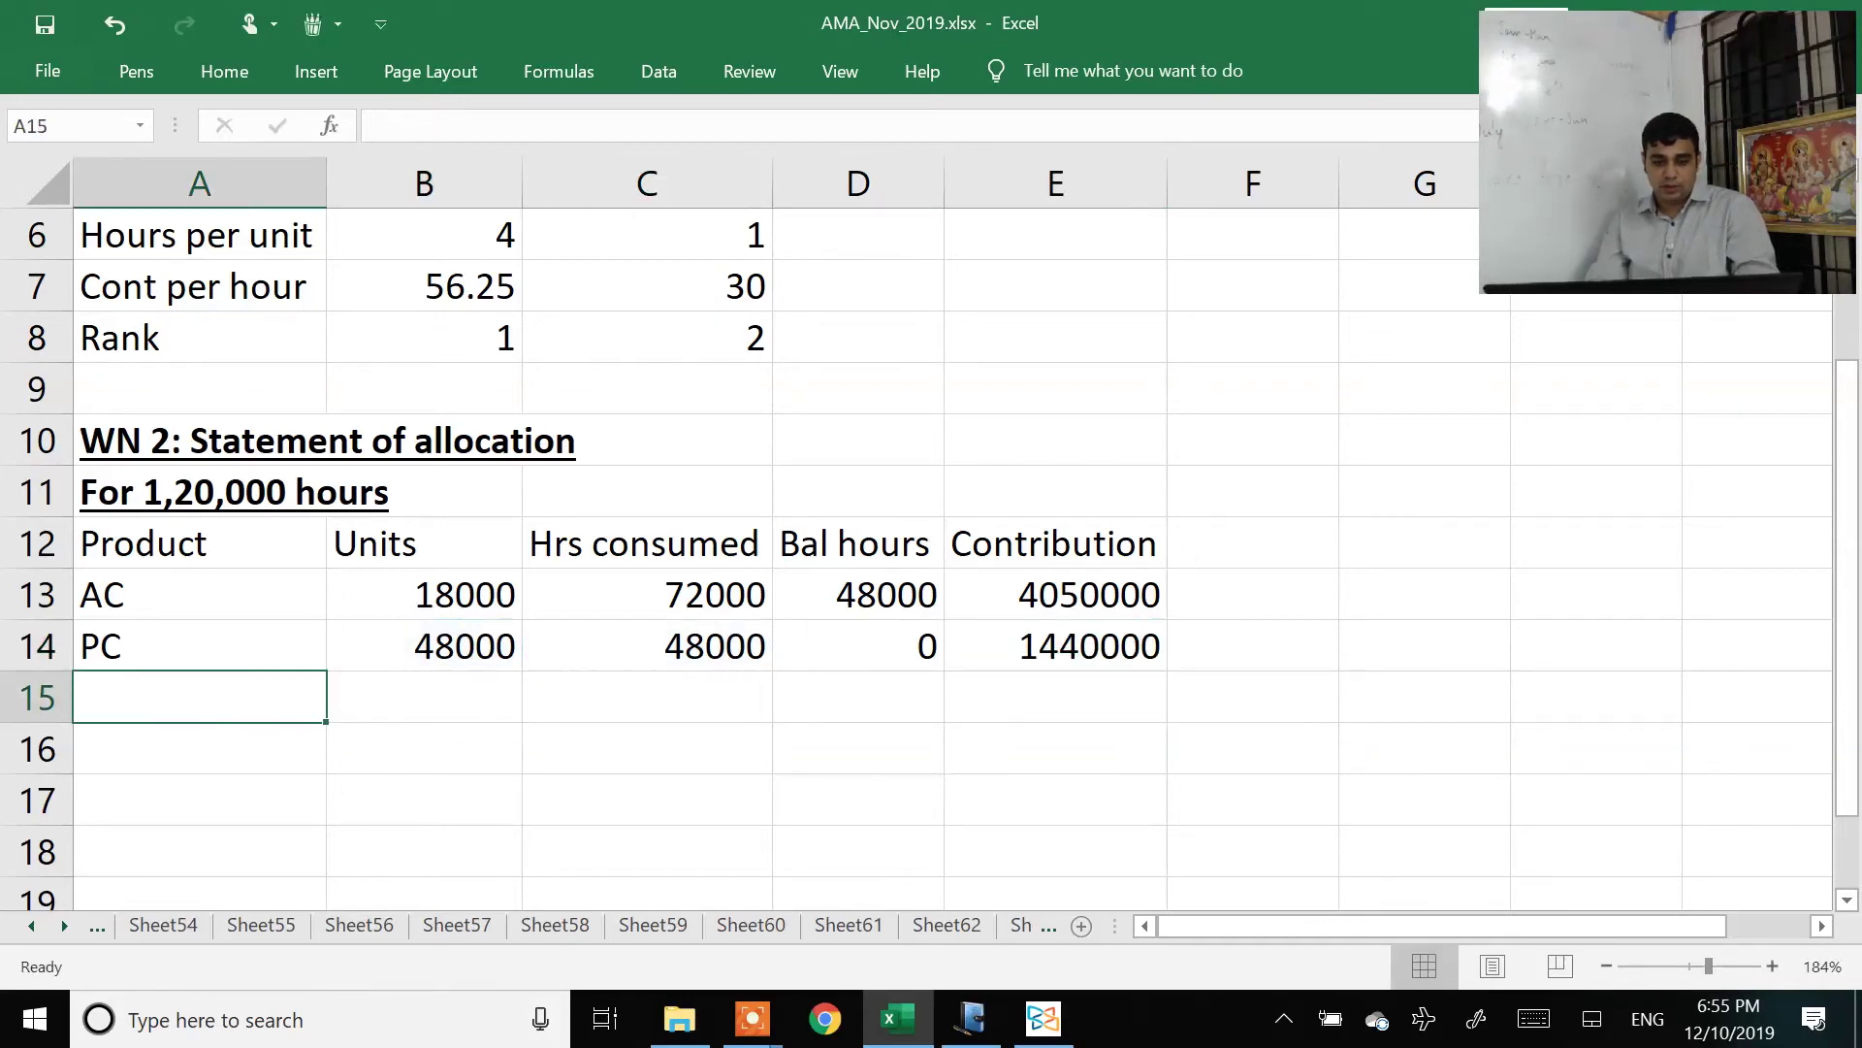
type("Toa")
key("BackSpace")
type("tal con")
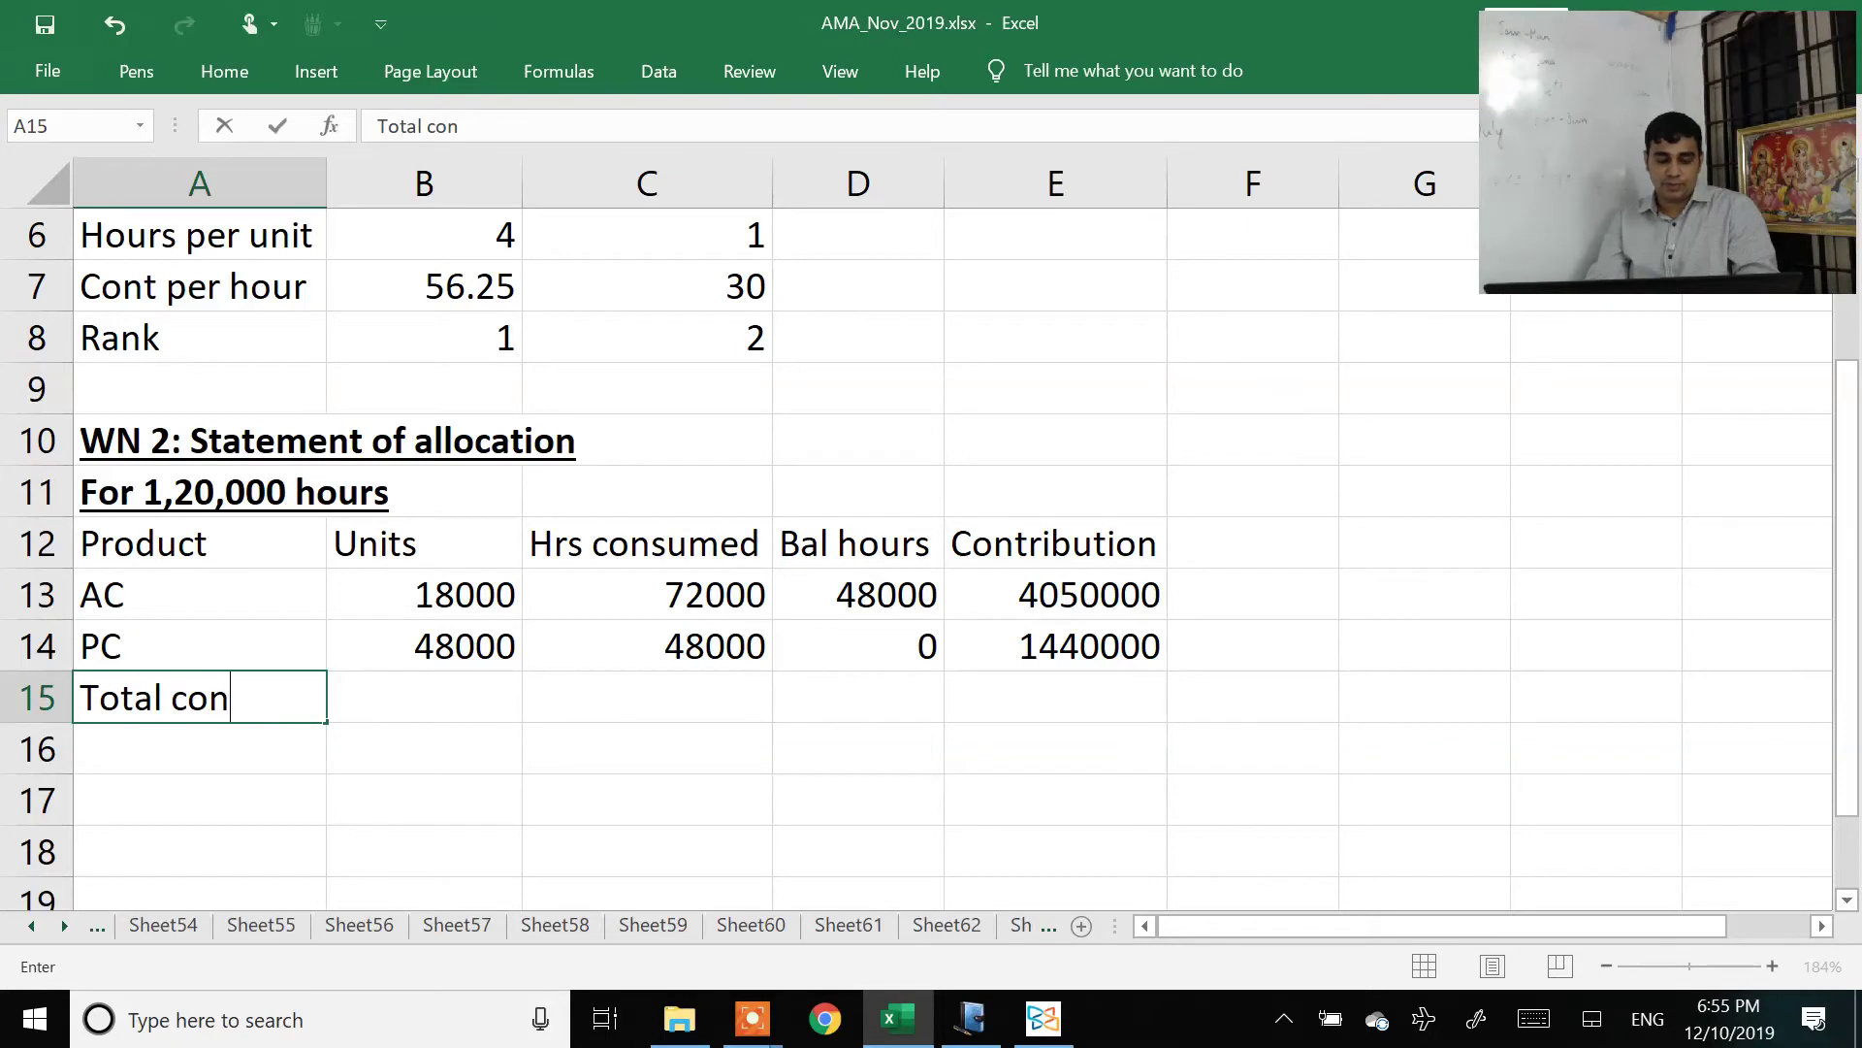
type("t")
key("Return")
Step: Calculate the total contribution in E15 with =E13+E14
key("Right")
key("Right")
key("Right")
key("Up")
key("Right")
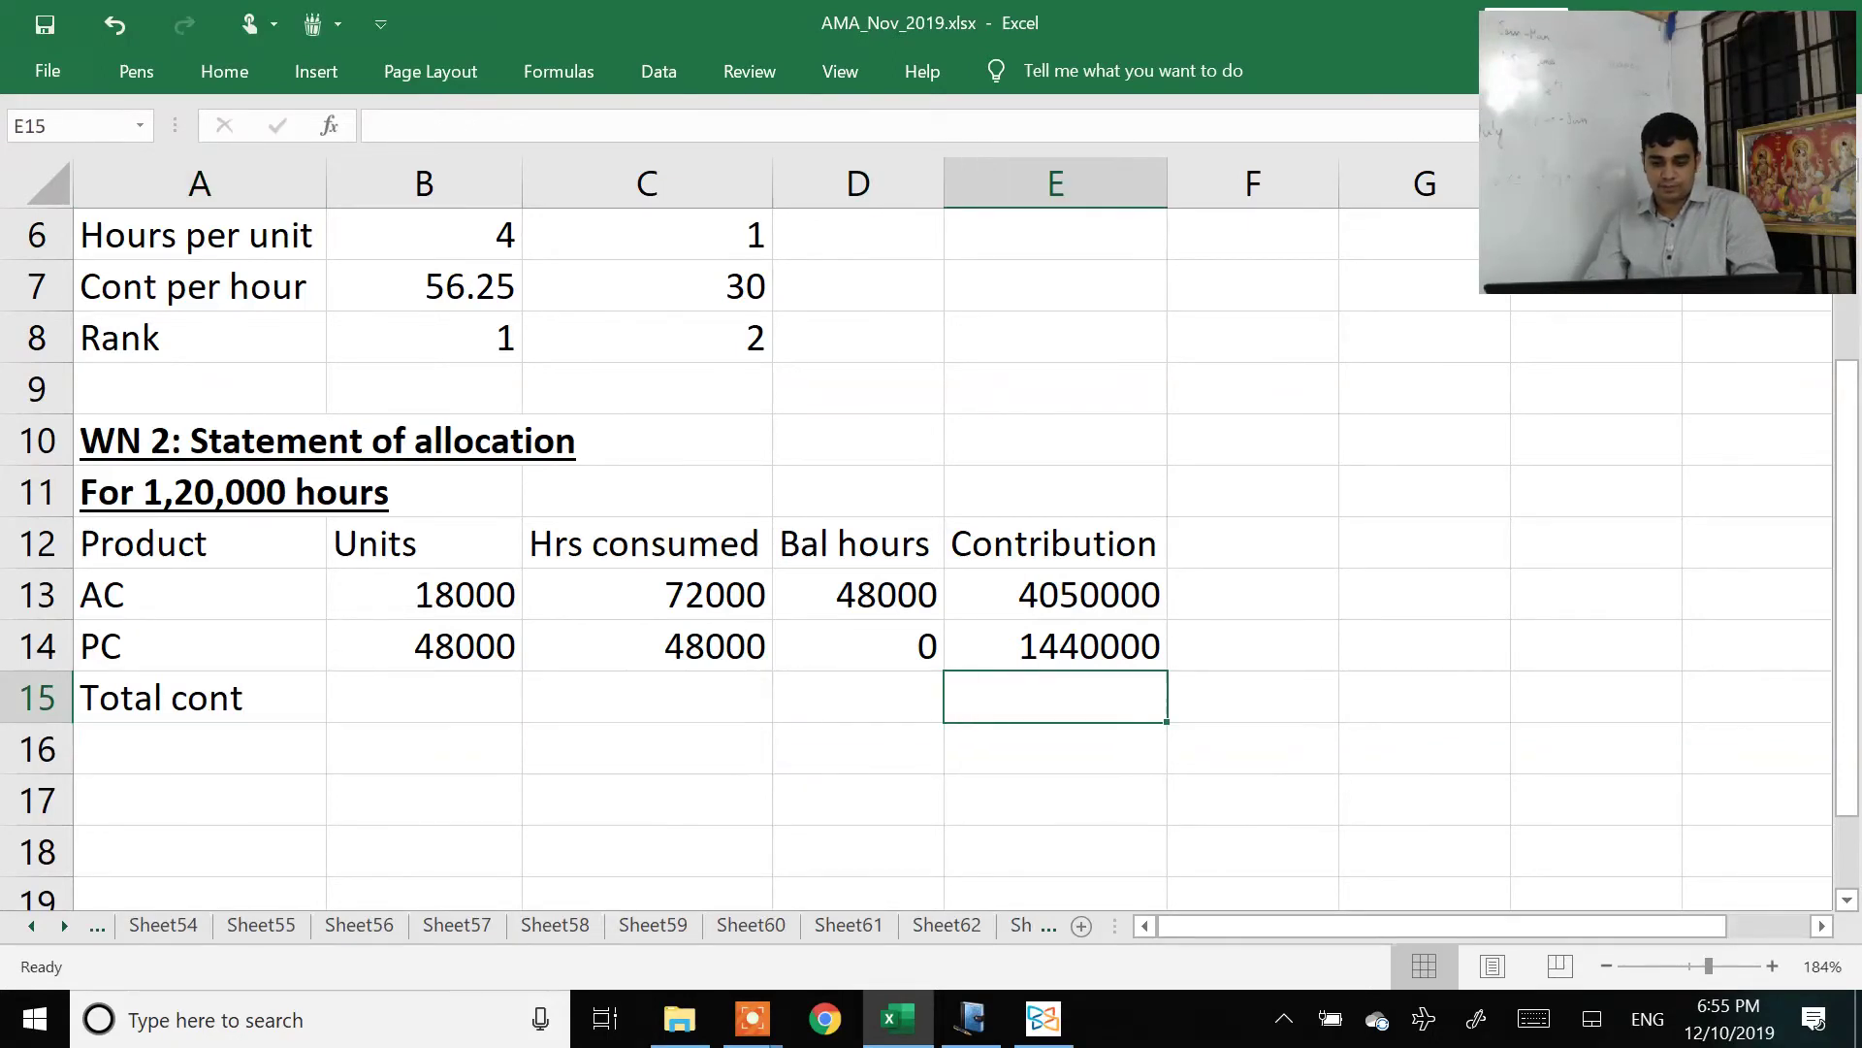
type("=")
key("Up")
key("Up")
type("+")
key("Up")
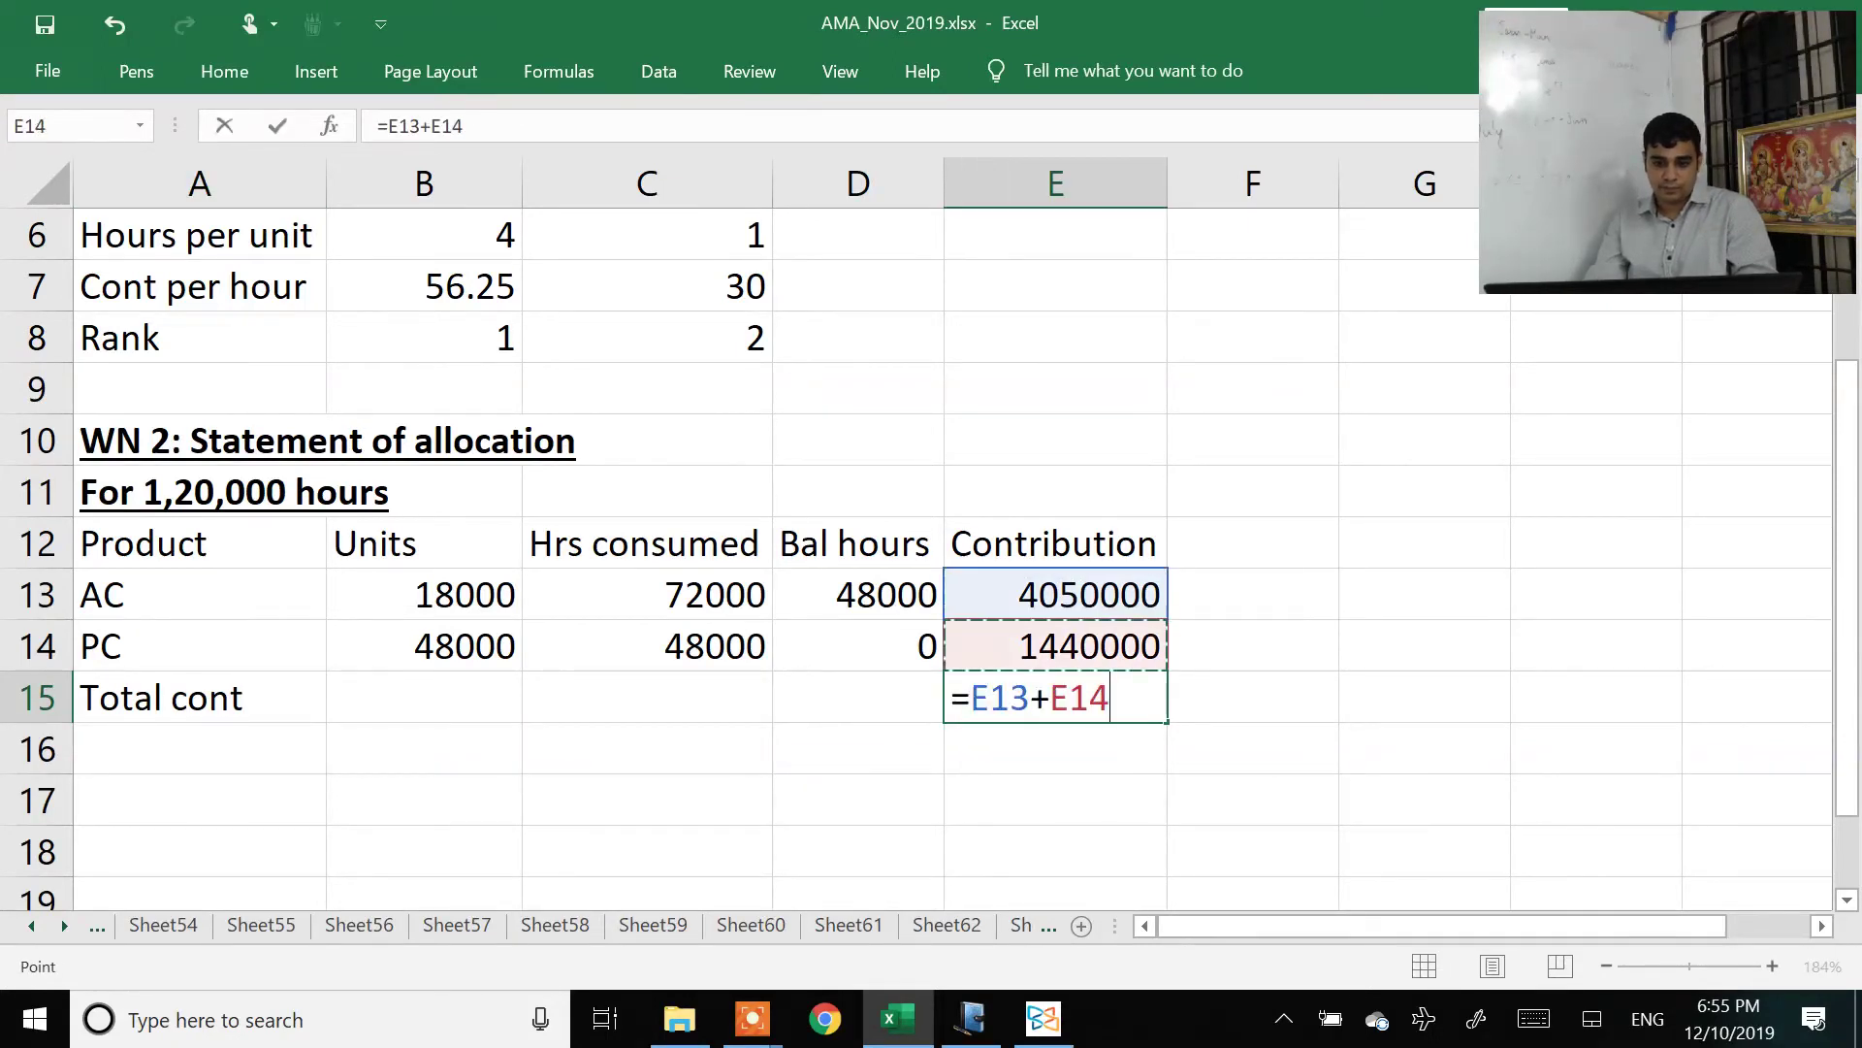
key("Return")
Step: Make the Total cont row bold from A15 to E15
key("Up")
key("shift+Left")
key("shift+Left")
key("shift+Left")
key("shift+Left")
key("ctrl+b")
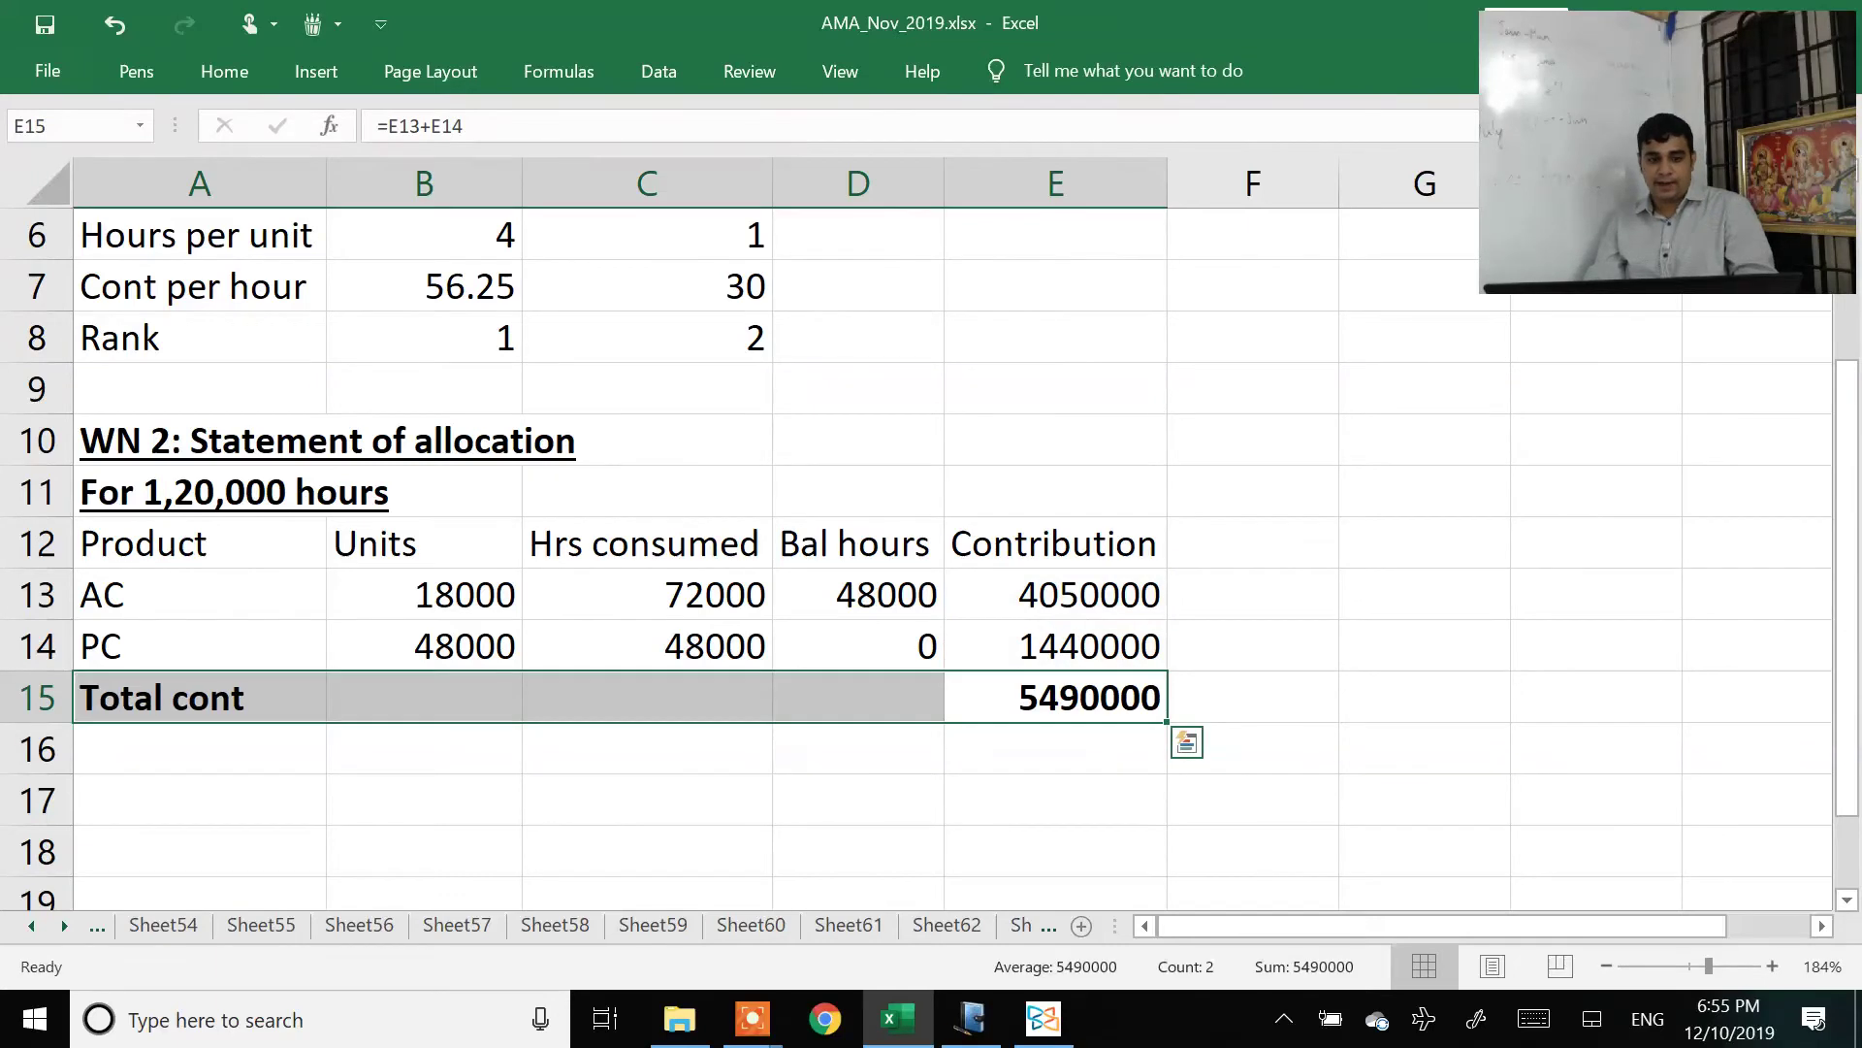
left_click(199, 697)
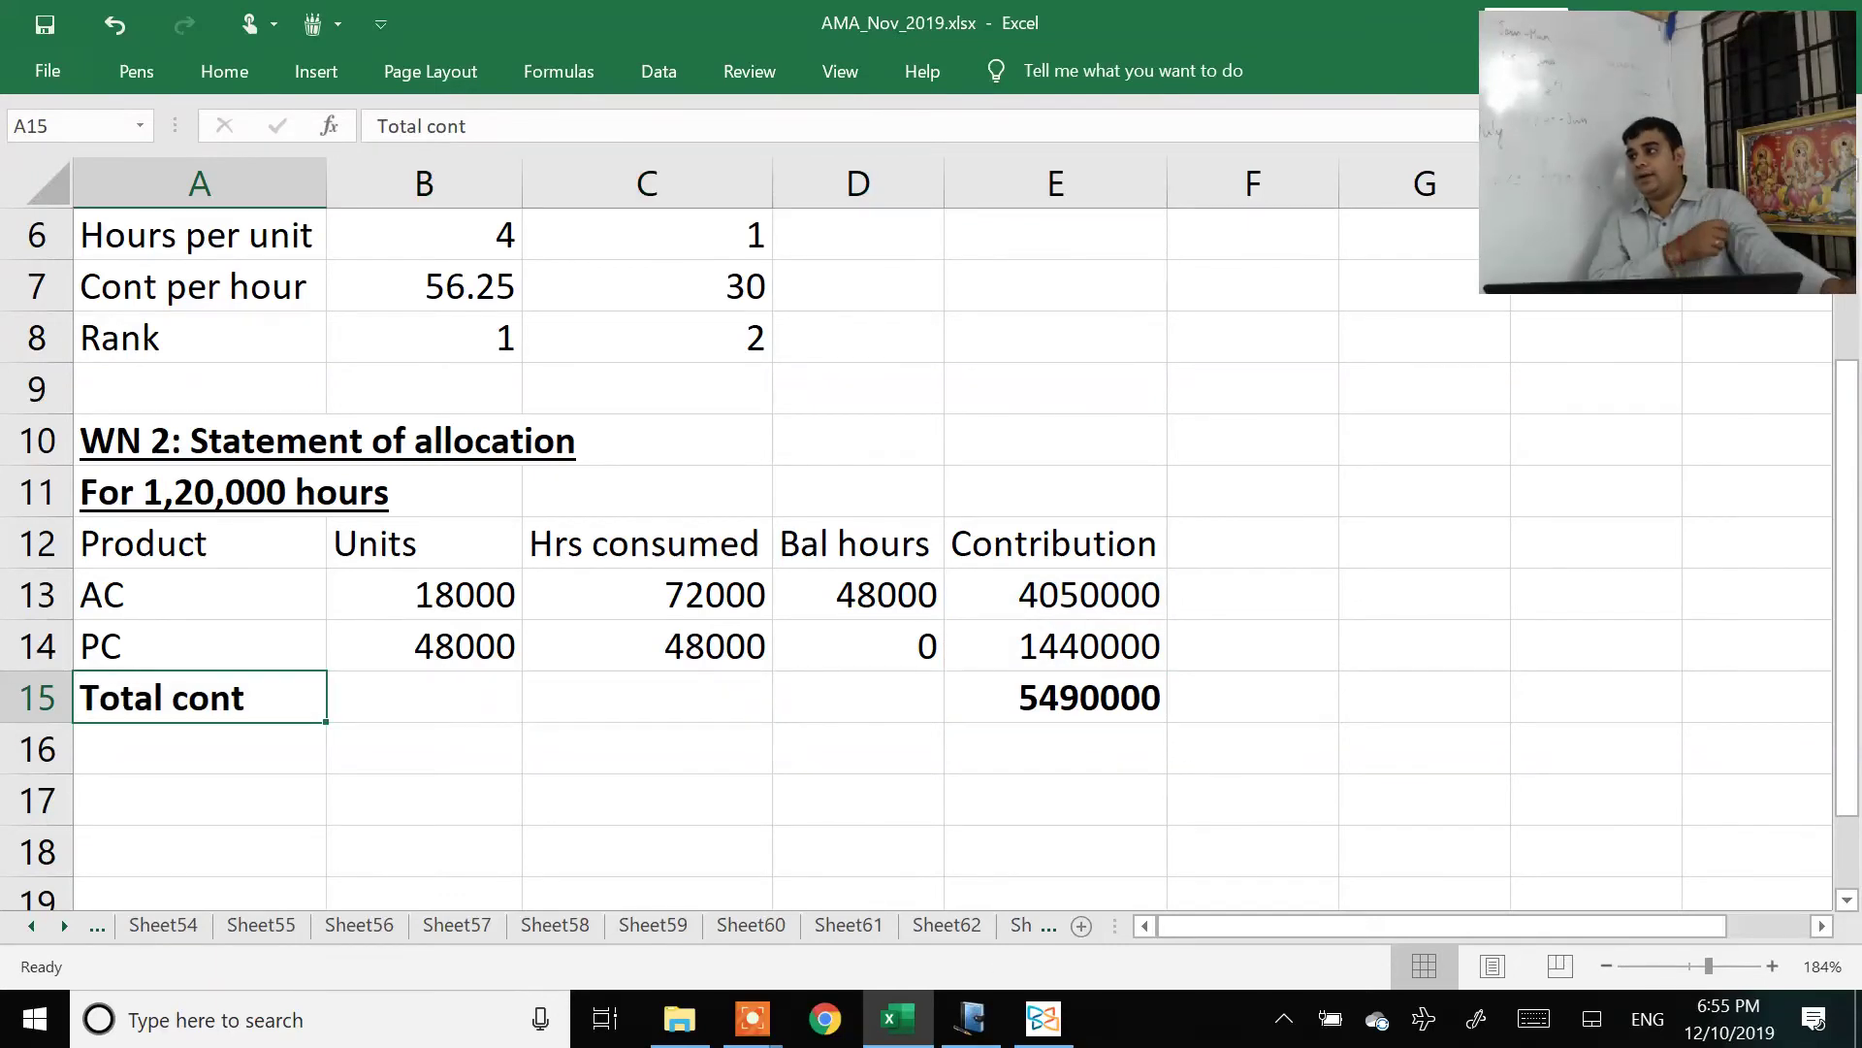
Step: Enter the heading "For 72,000 hours (48,000 hours for int trnasfer)" in A17 and make it bold and underlined
key("Down")
key("Down")
key("Down")
key("Down")
key("Down")
key("Up")
key("Up")
key("Up")
type("For 72,000 hour")
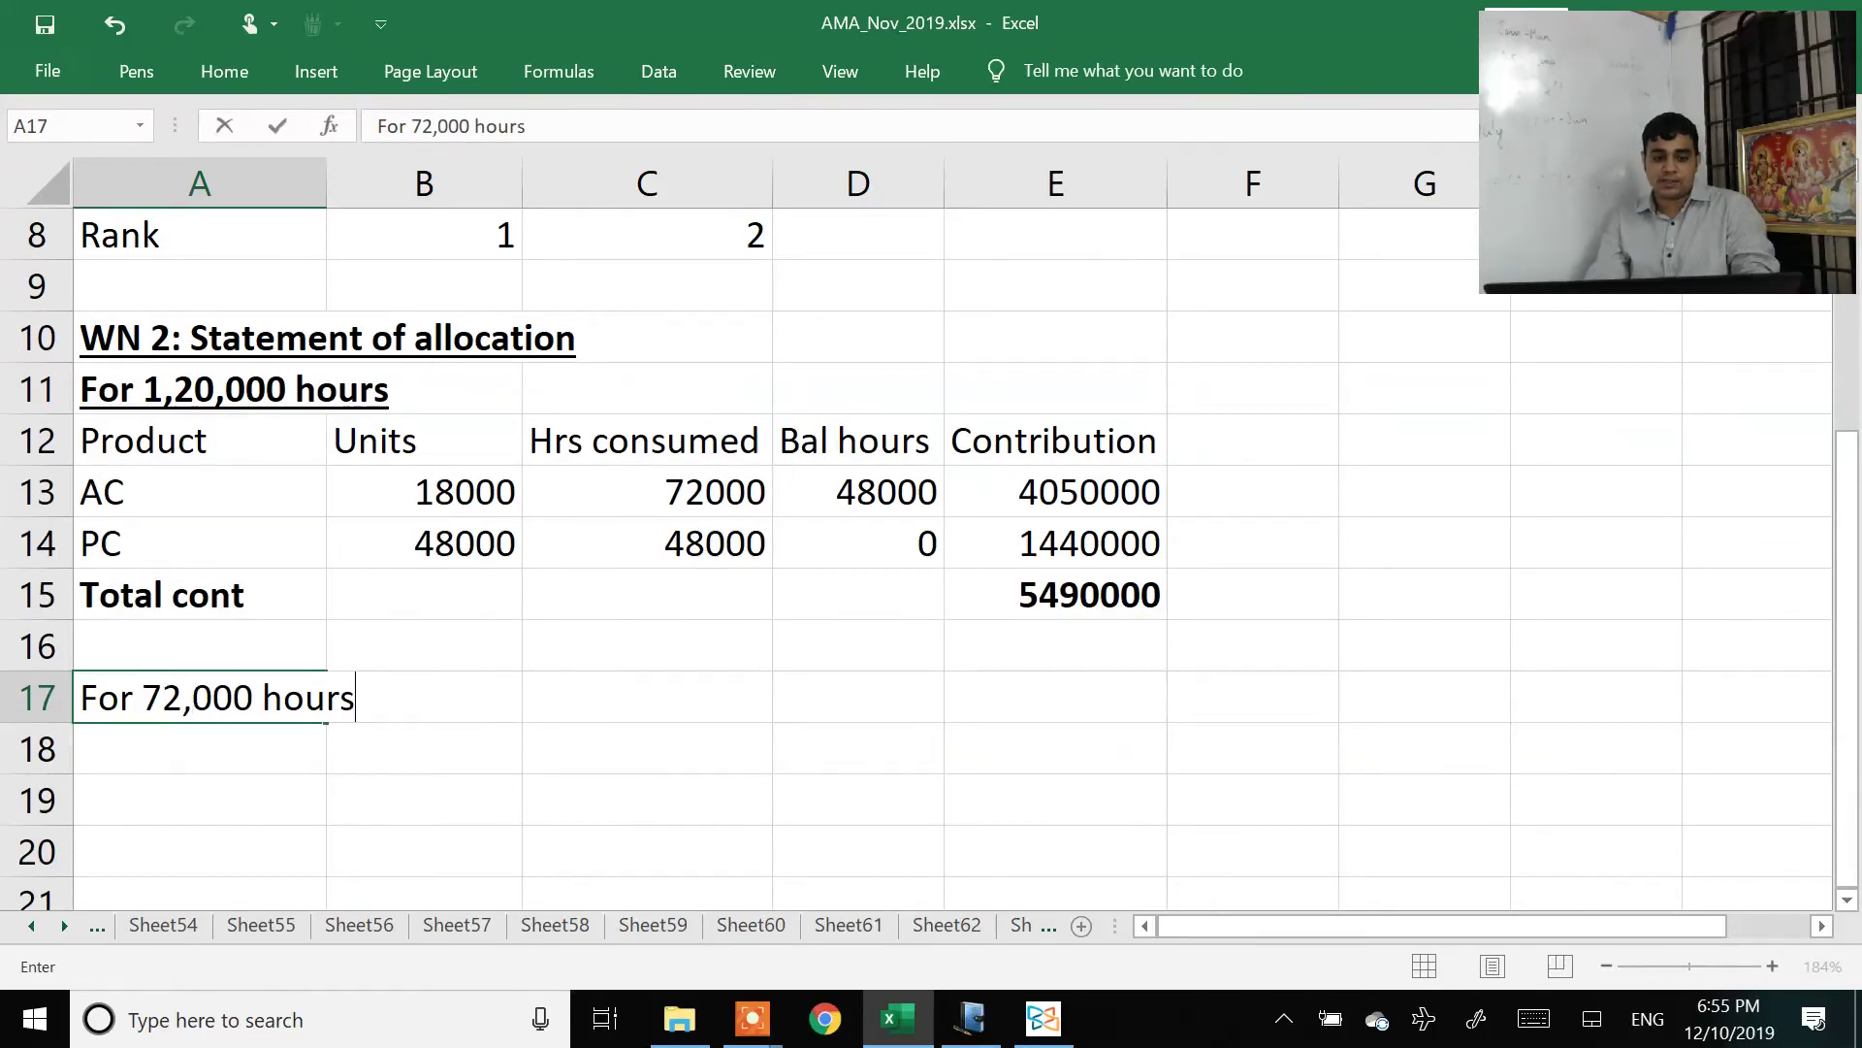
type("s (48,000 horus f")
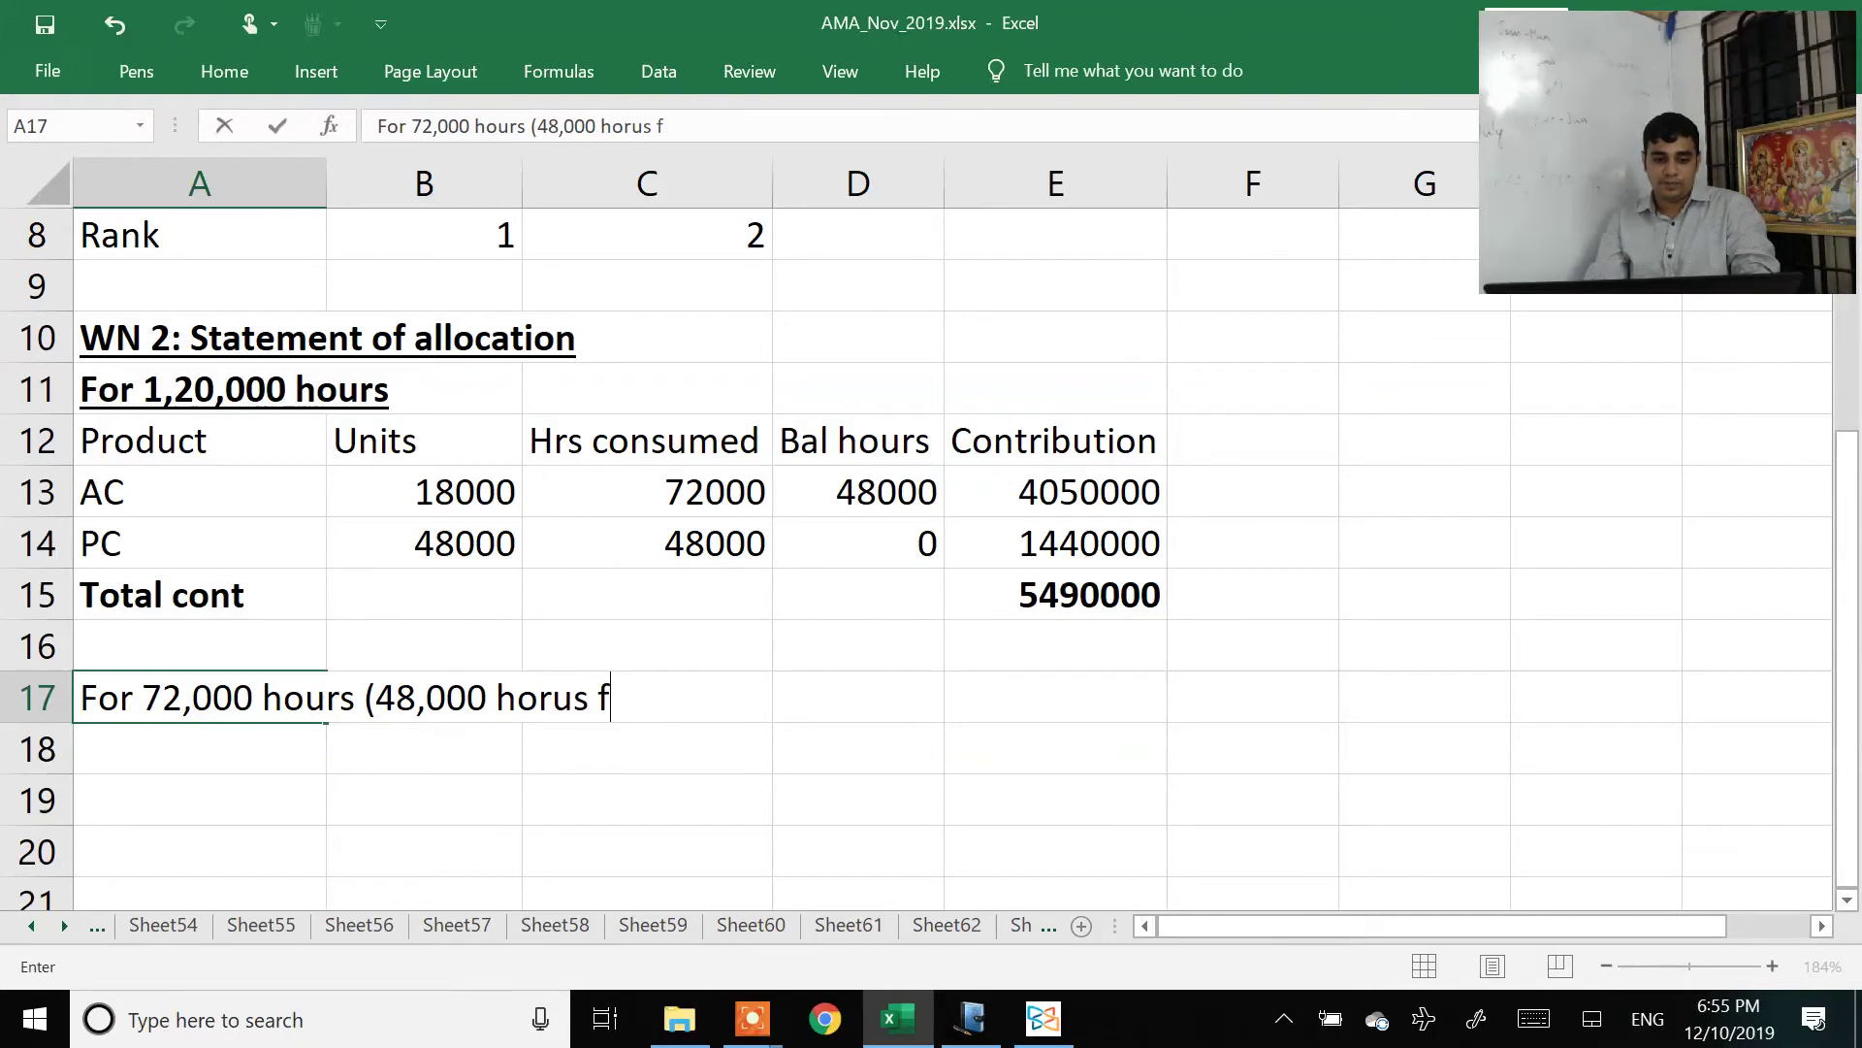
key("BackSpace")
key("BackSpace")
type("for i")
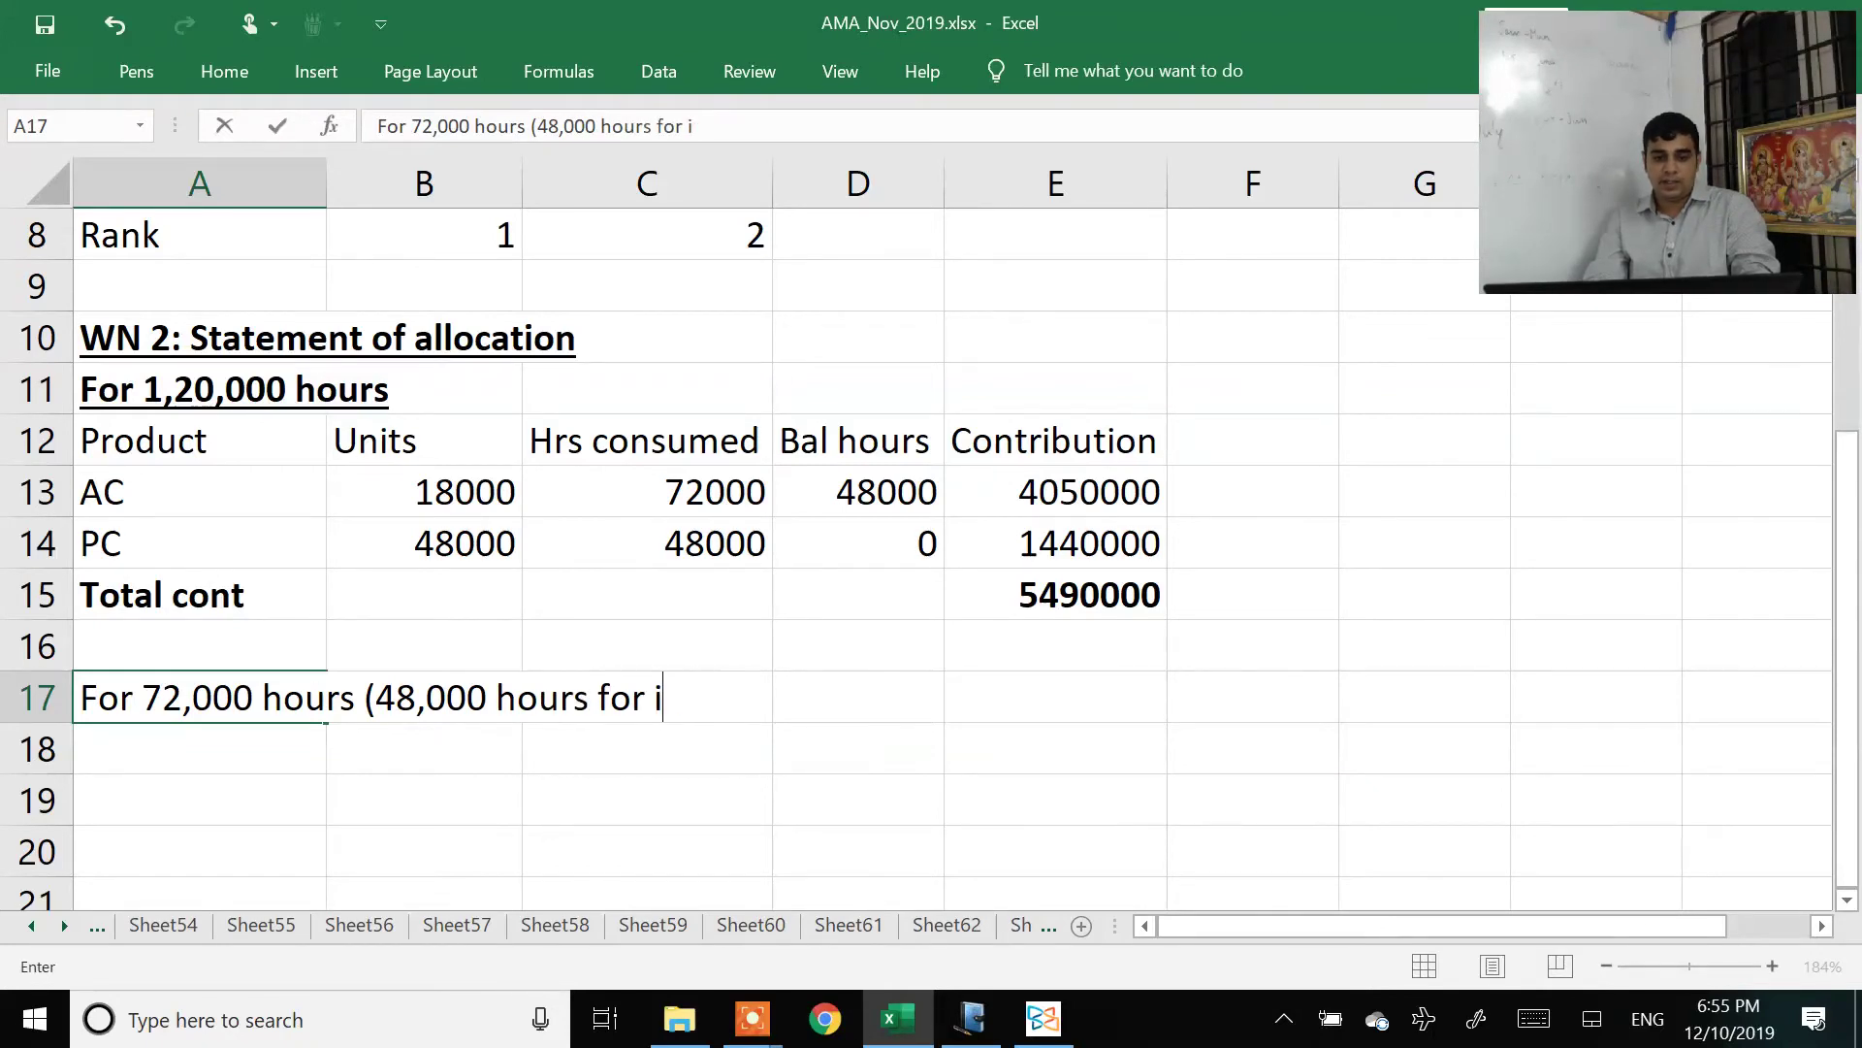
type("nt trnasfer)")
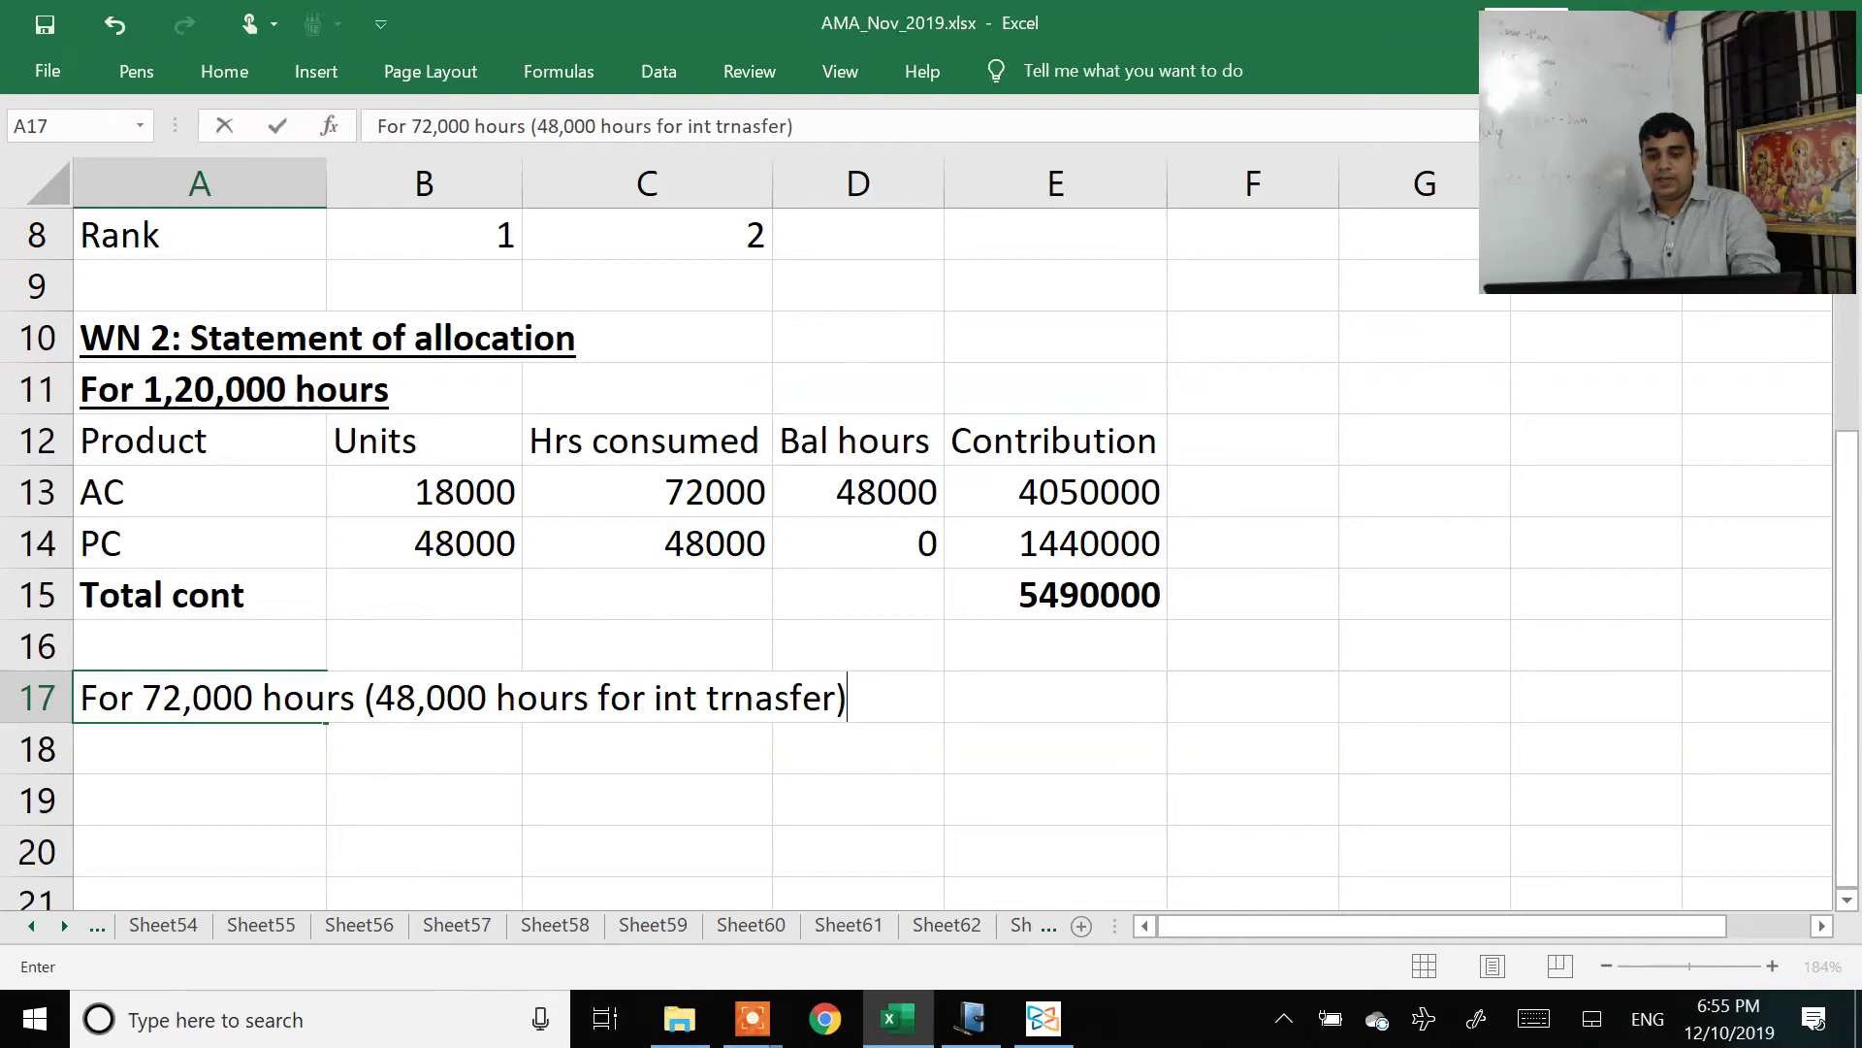
key("ctrl+Return")
key("ctrl+b")
key("ctrl+u")
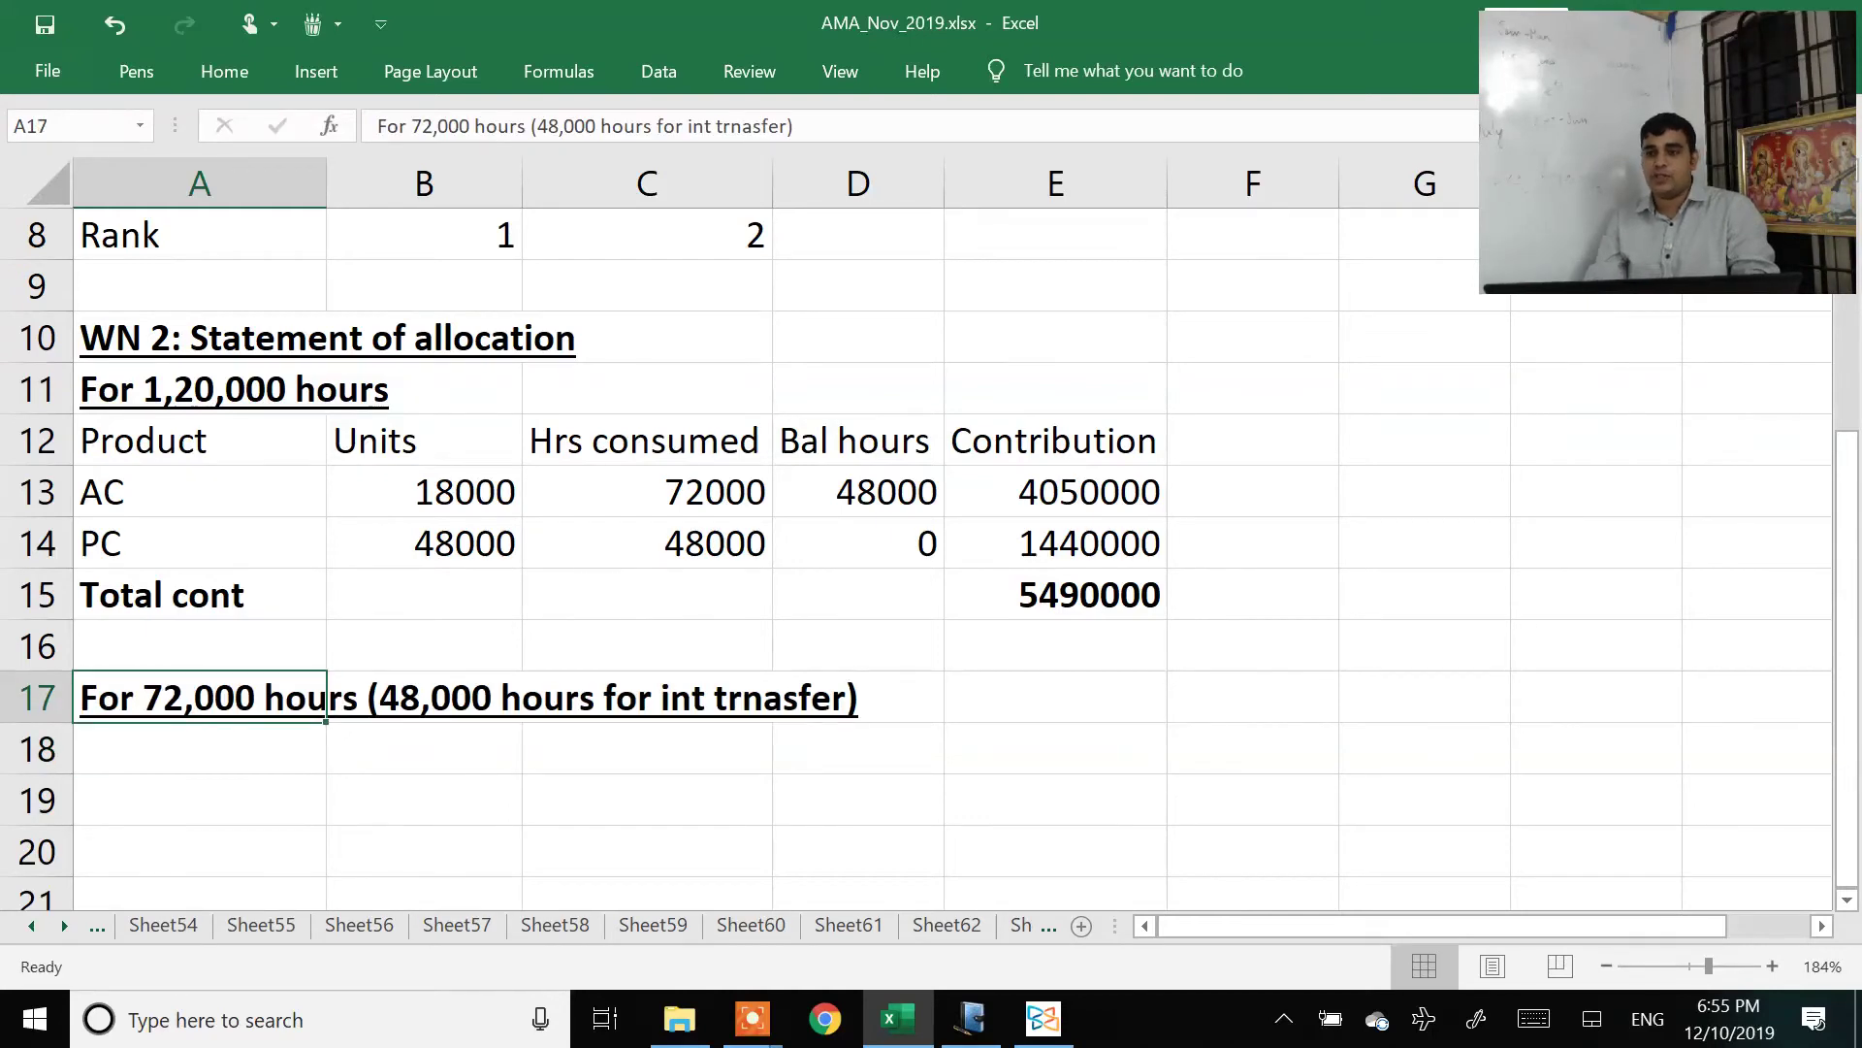
Step: Copy the column headings and AC row from A12:E13 to A18
key("Up")
key("Up")
key("Up")
key("Up")
key("Up")
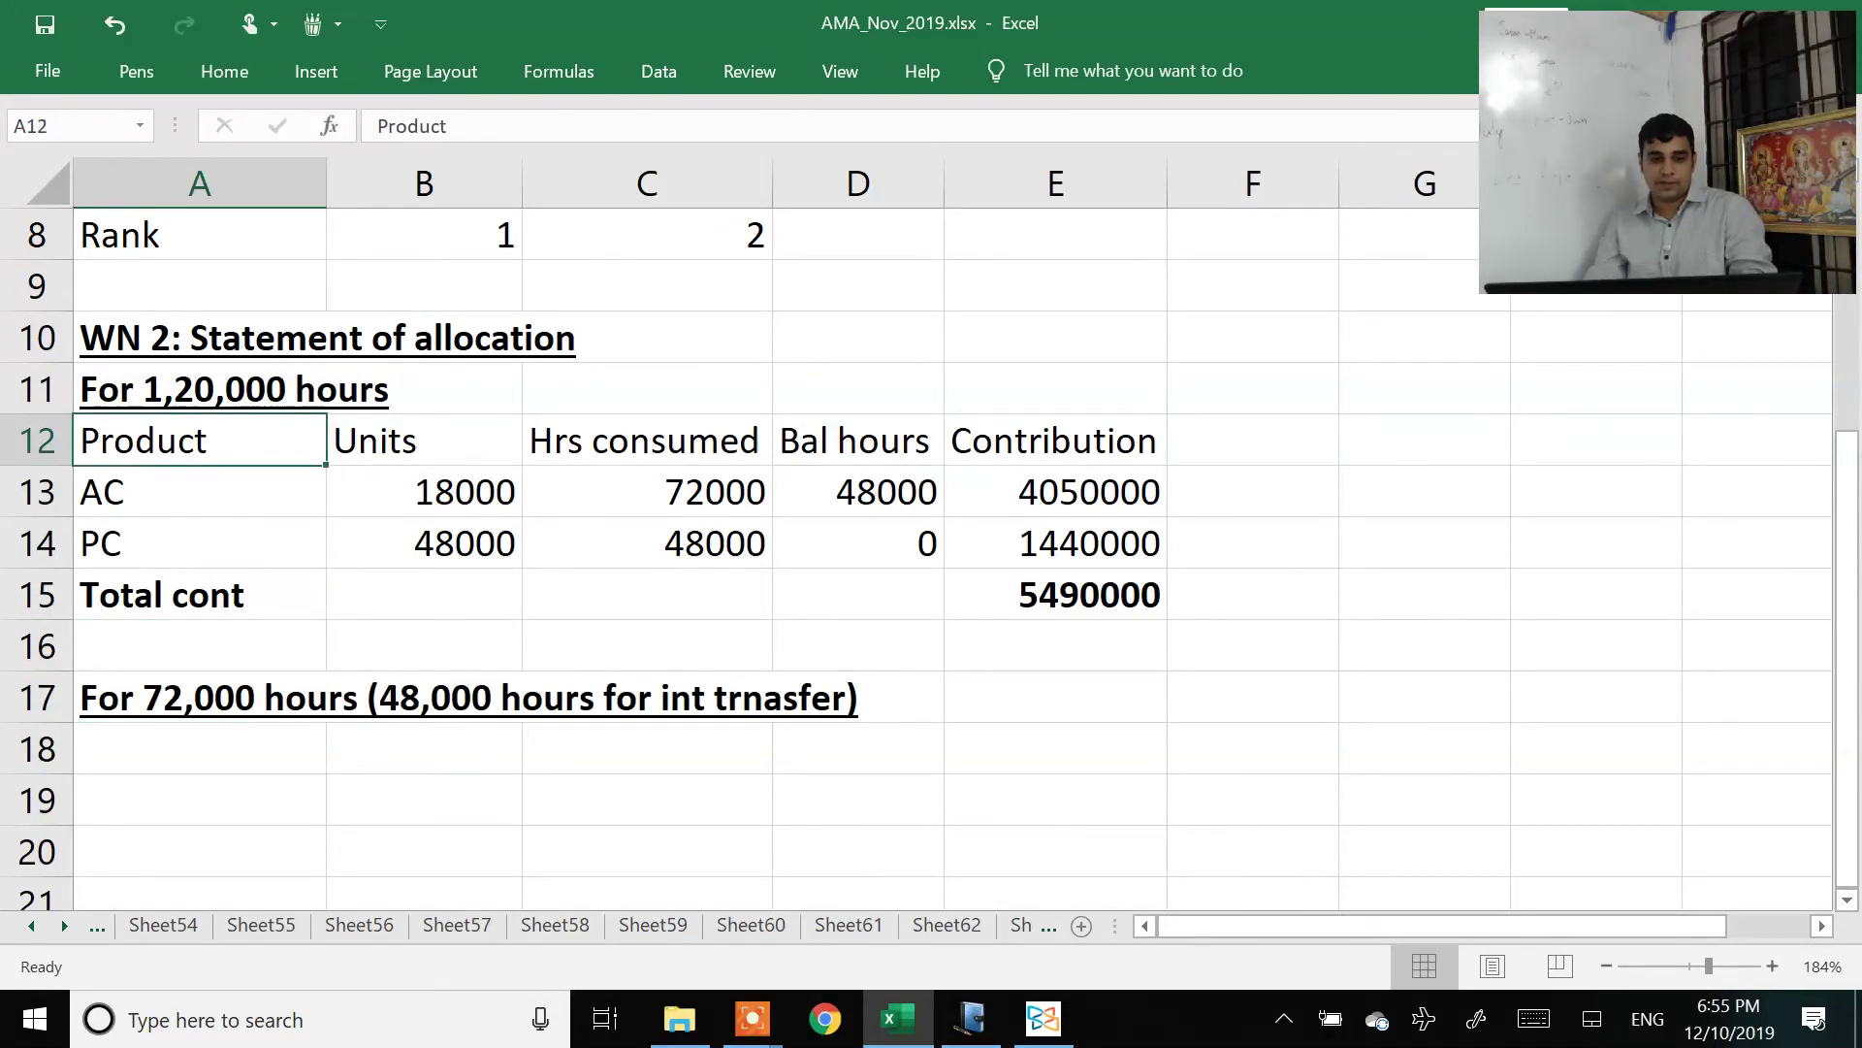
key("ctrl+shift+Right")
key("ctrl+shift+Down")
key("shift+Up")
key("shift+Up")
key("ctrl+c")
key("Down")
key("Down")
key("Down")
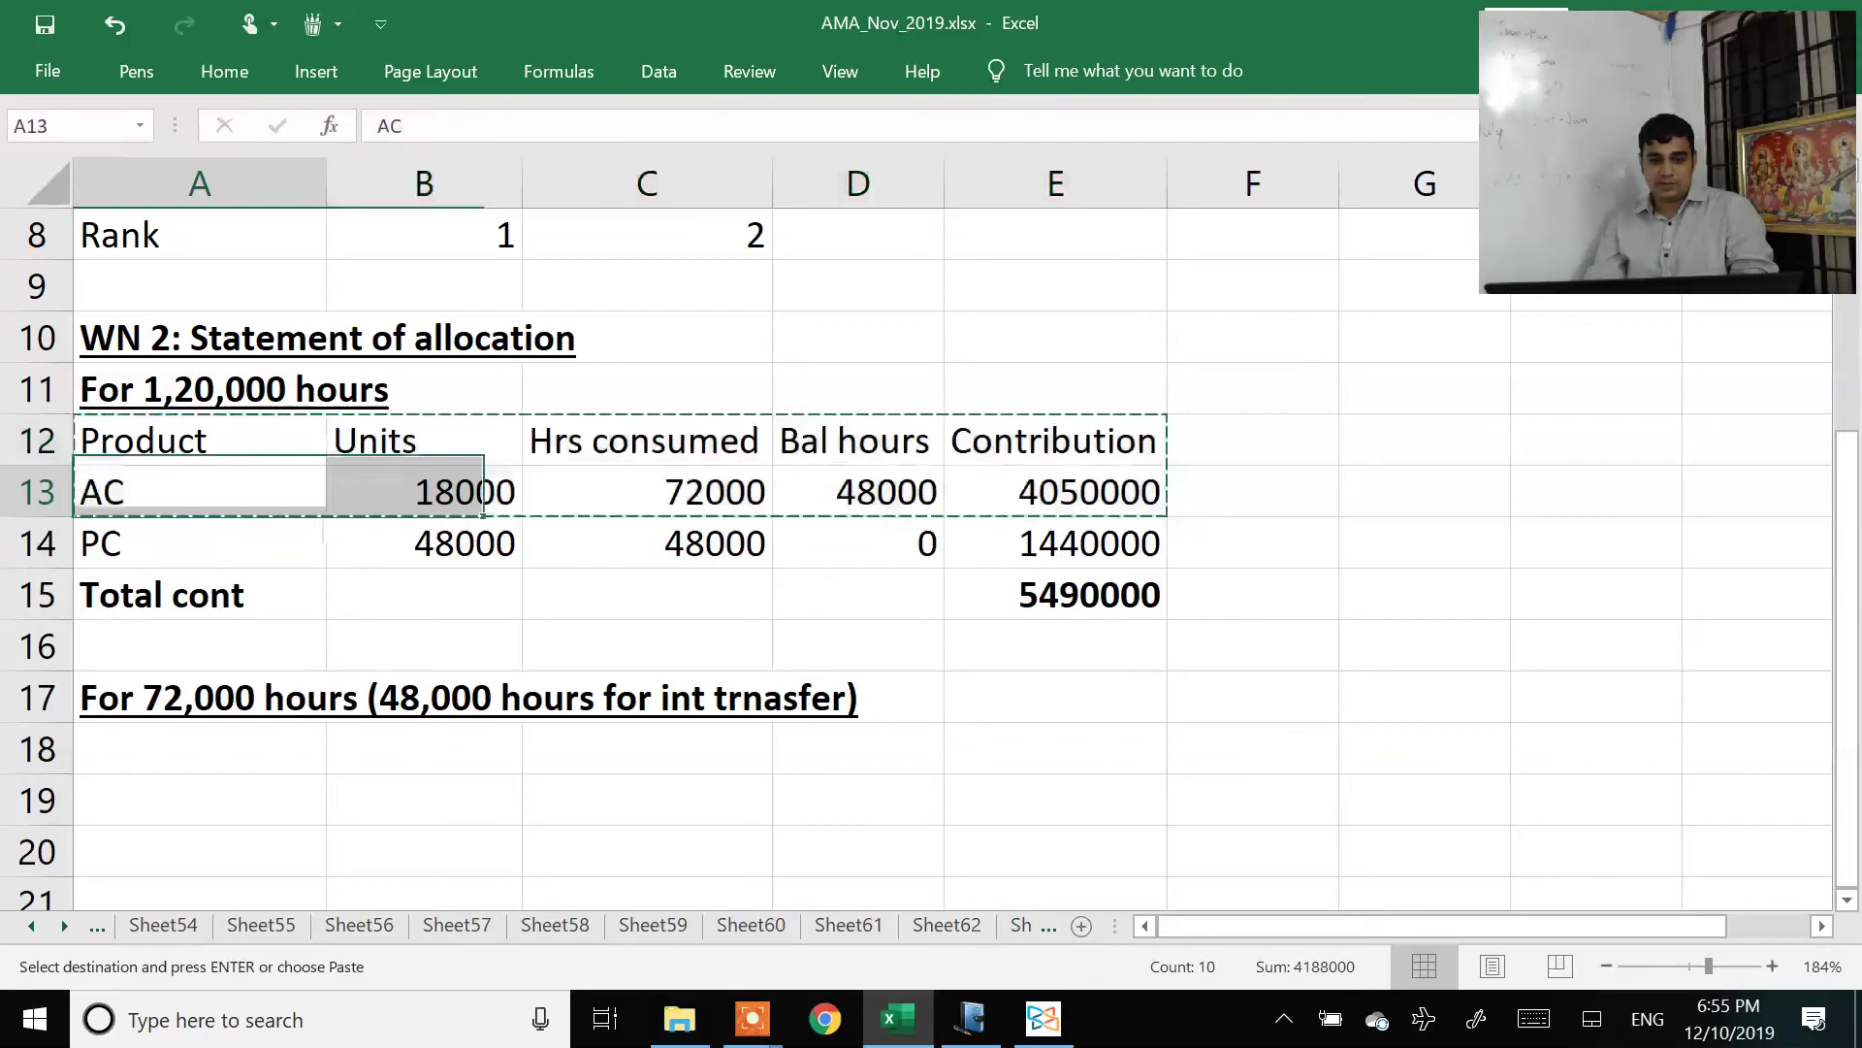
left_click(199, 748)
key("Return")
Step: Set AC's balance hours in D19 to 0
left_click(647, 748)
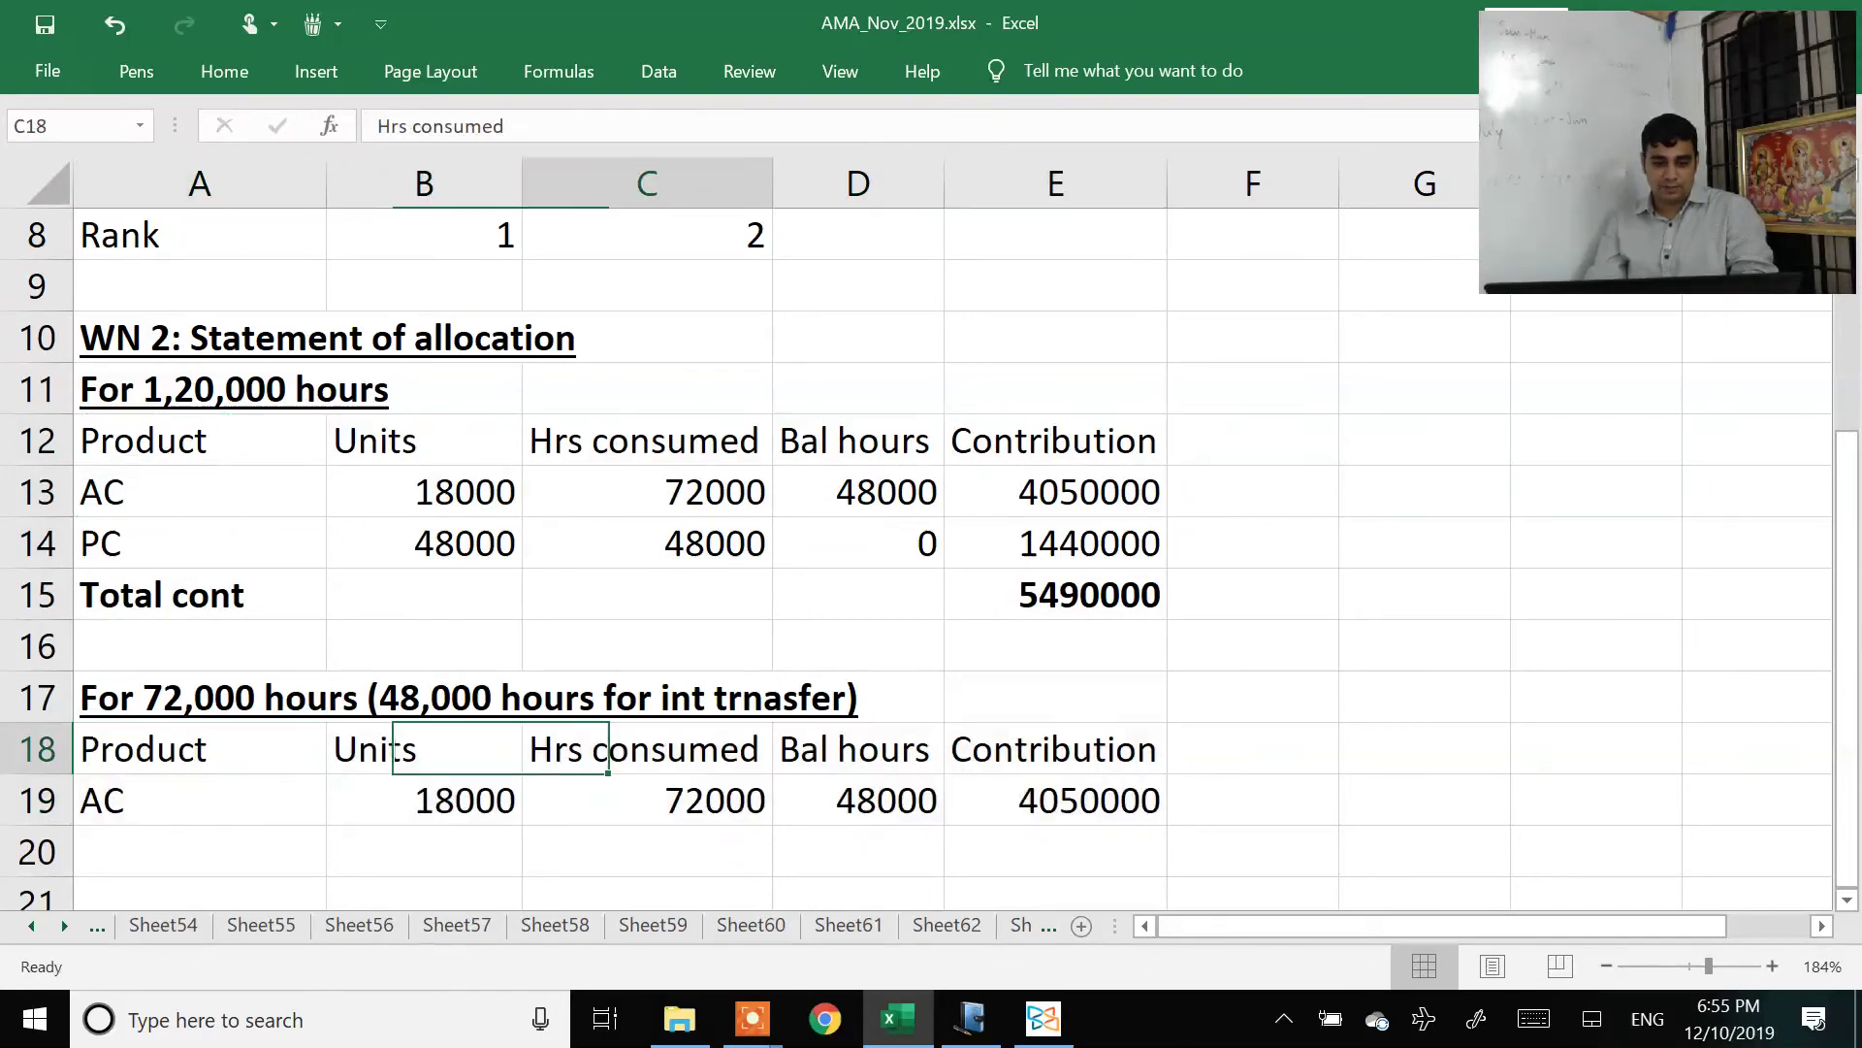
left_click(858, 799)
type("0")
key("Return")
key("Down")
key("Down")
key("Down")
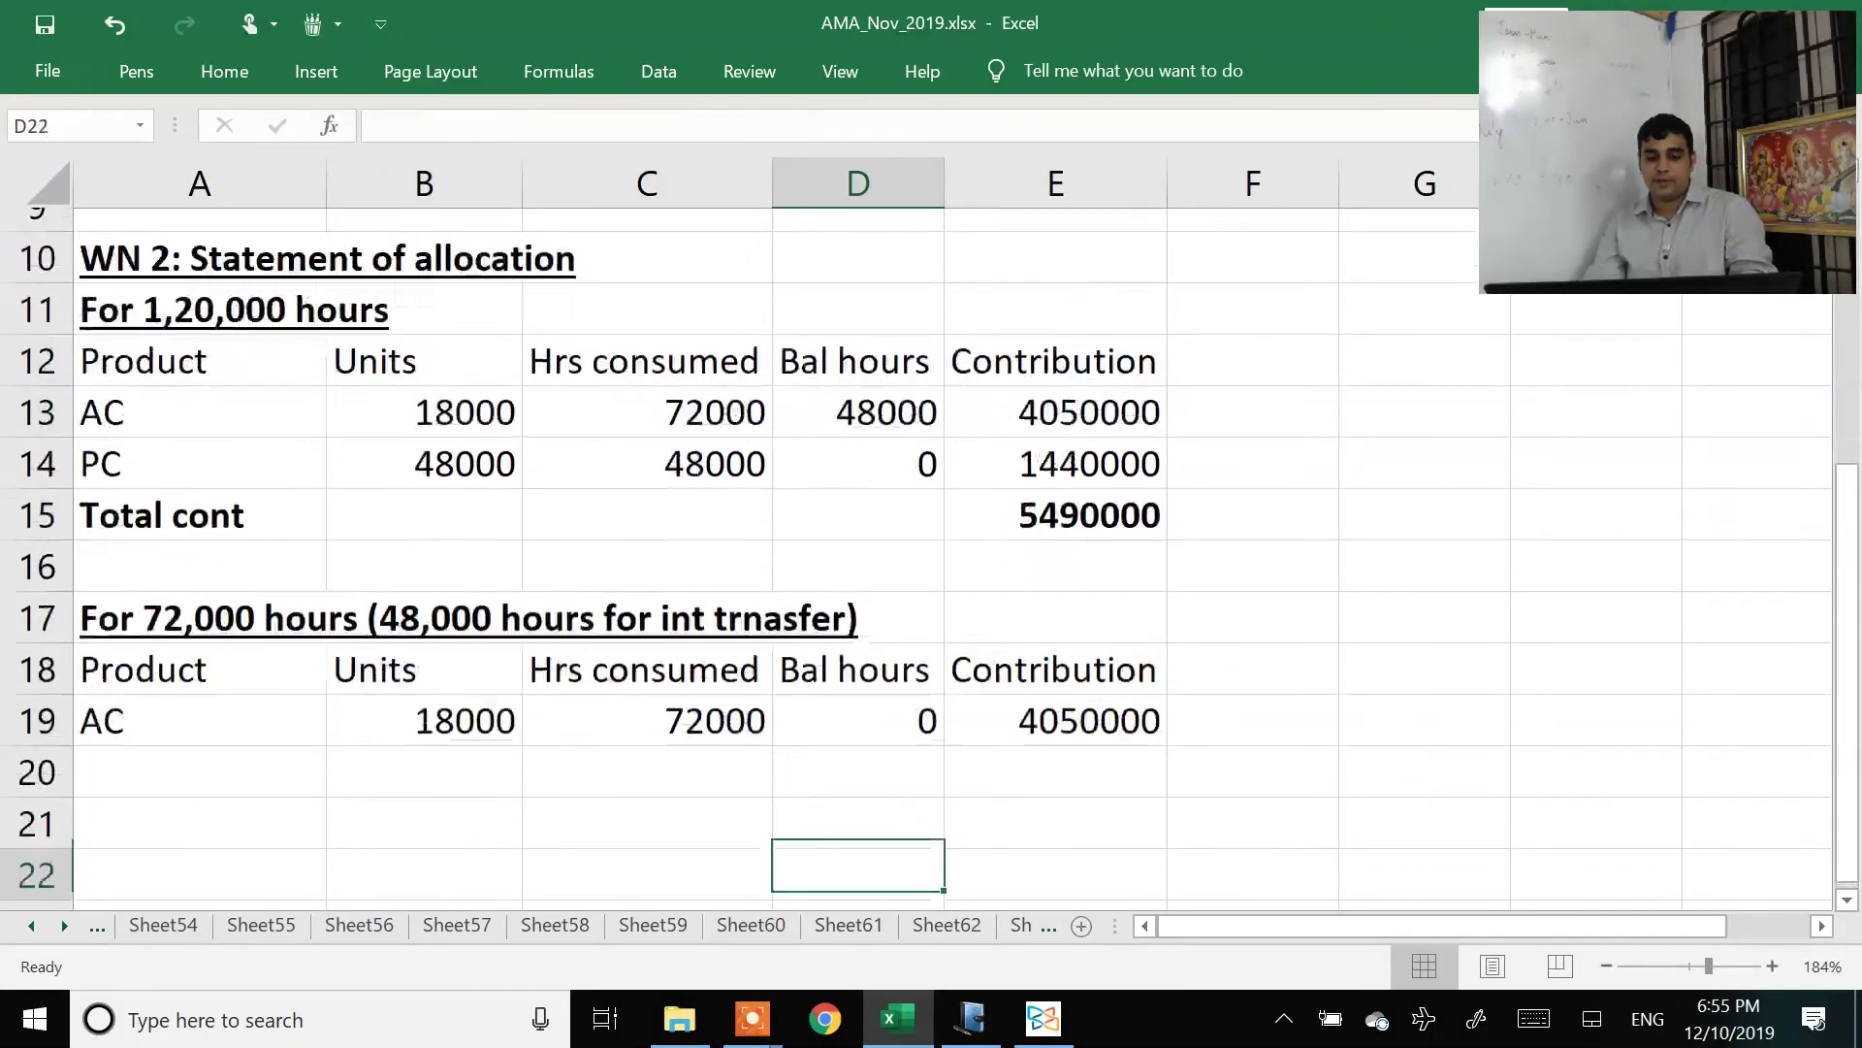
key("Up")
key("Up")
key("Left")
key("Left")
key("Left")
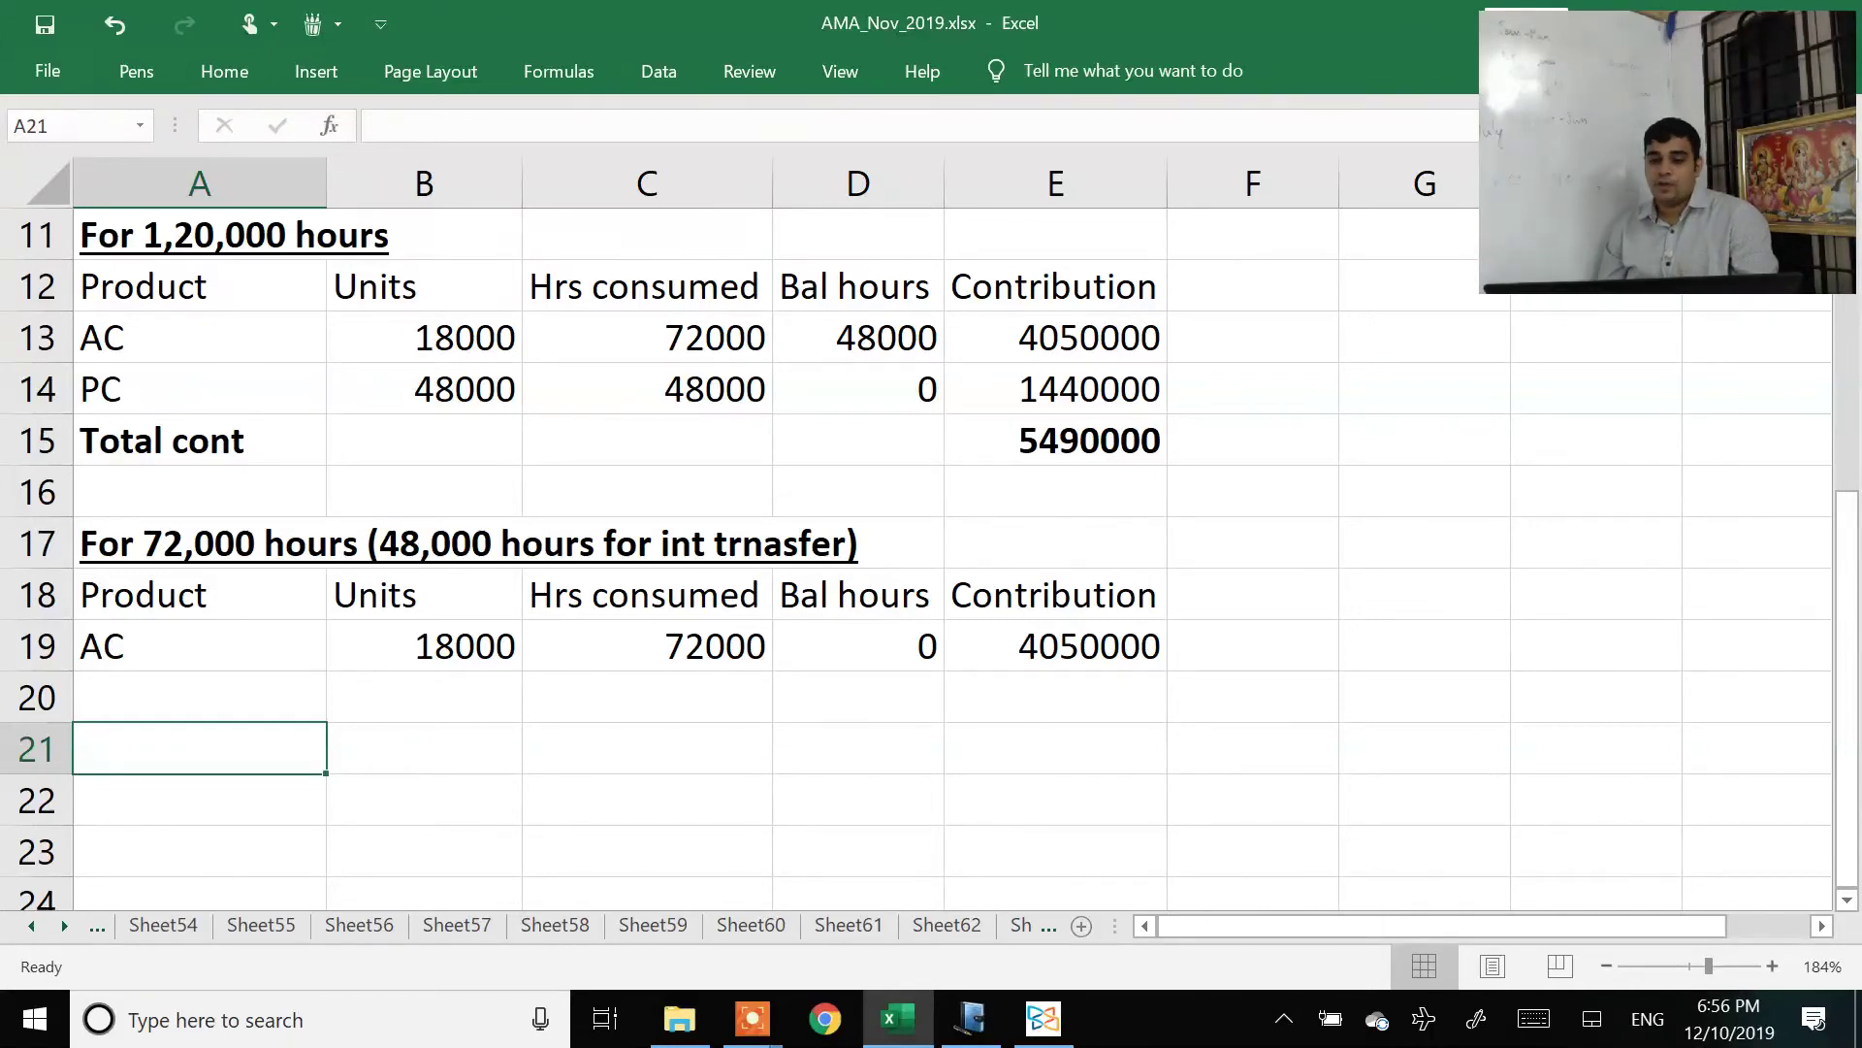
Step: Copy the 72,000-hour statement from A17:E19 to A21
key("alt+Tab")
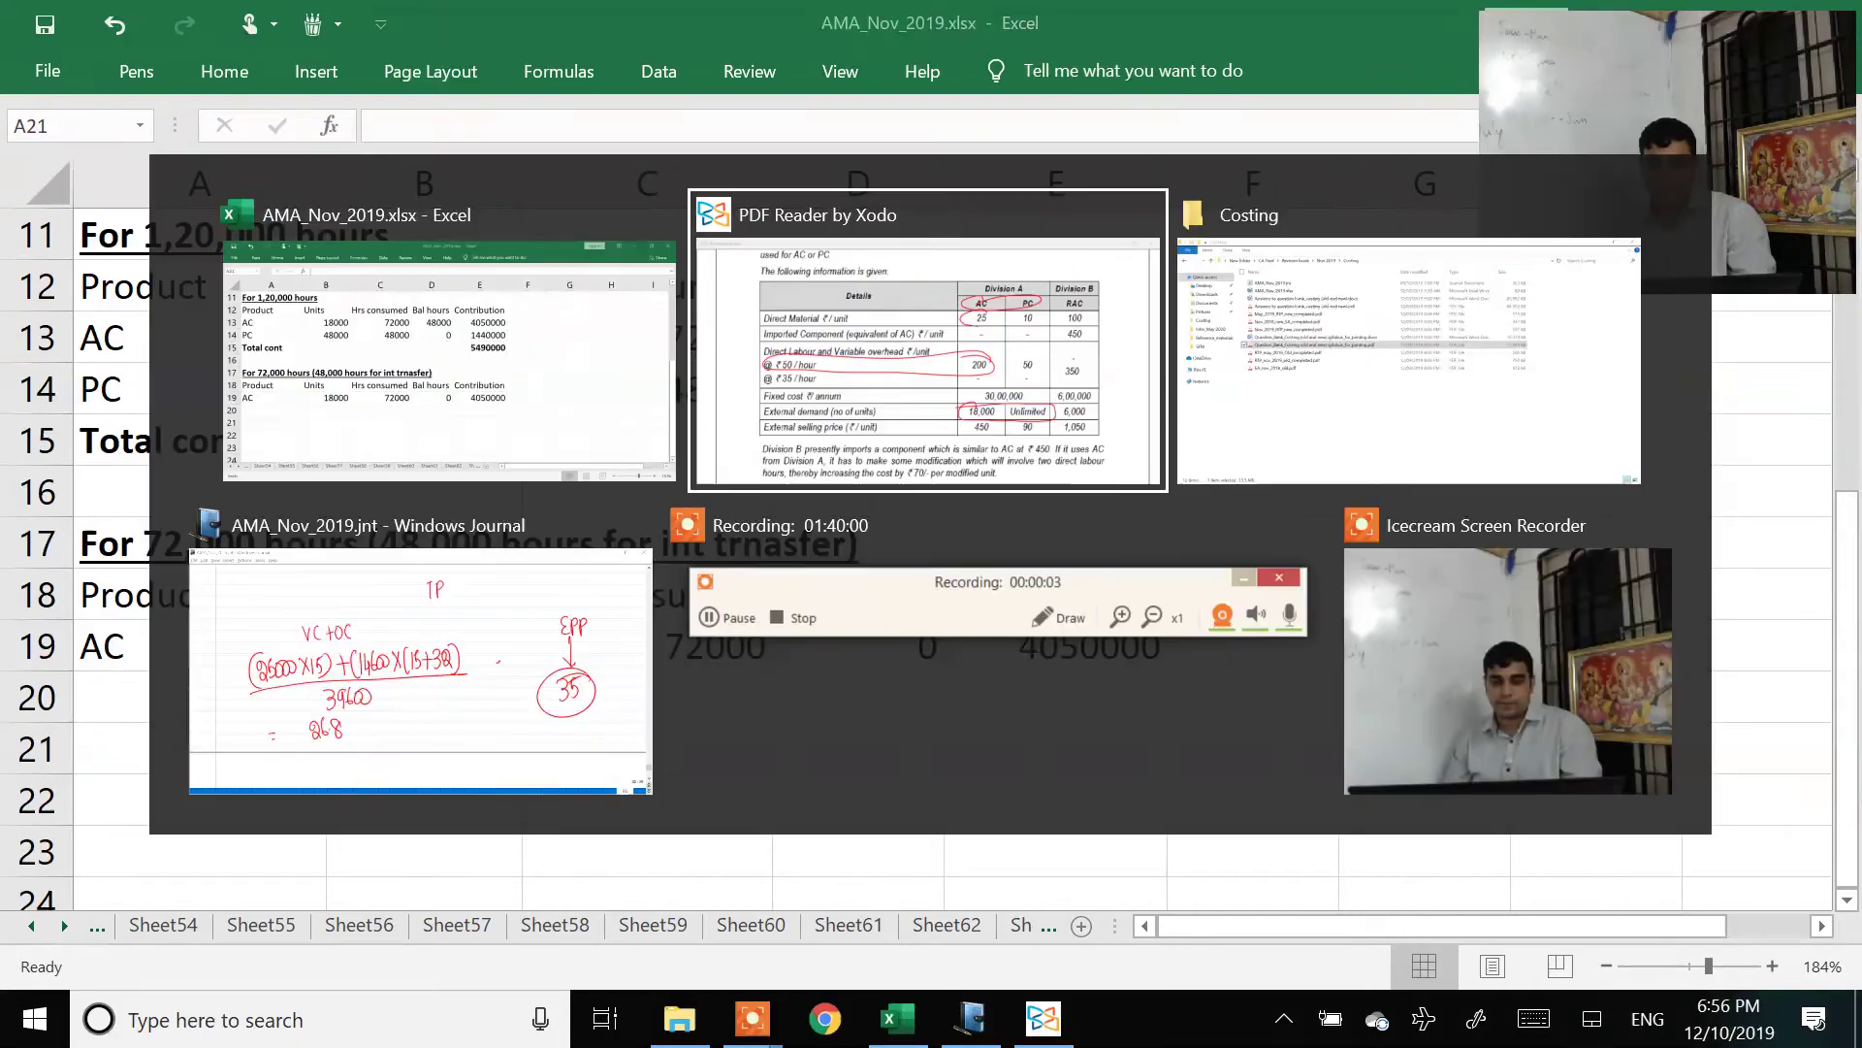
key("alt+shift+Tab")
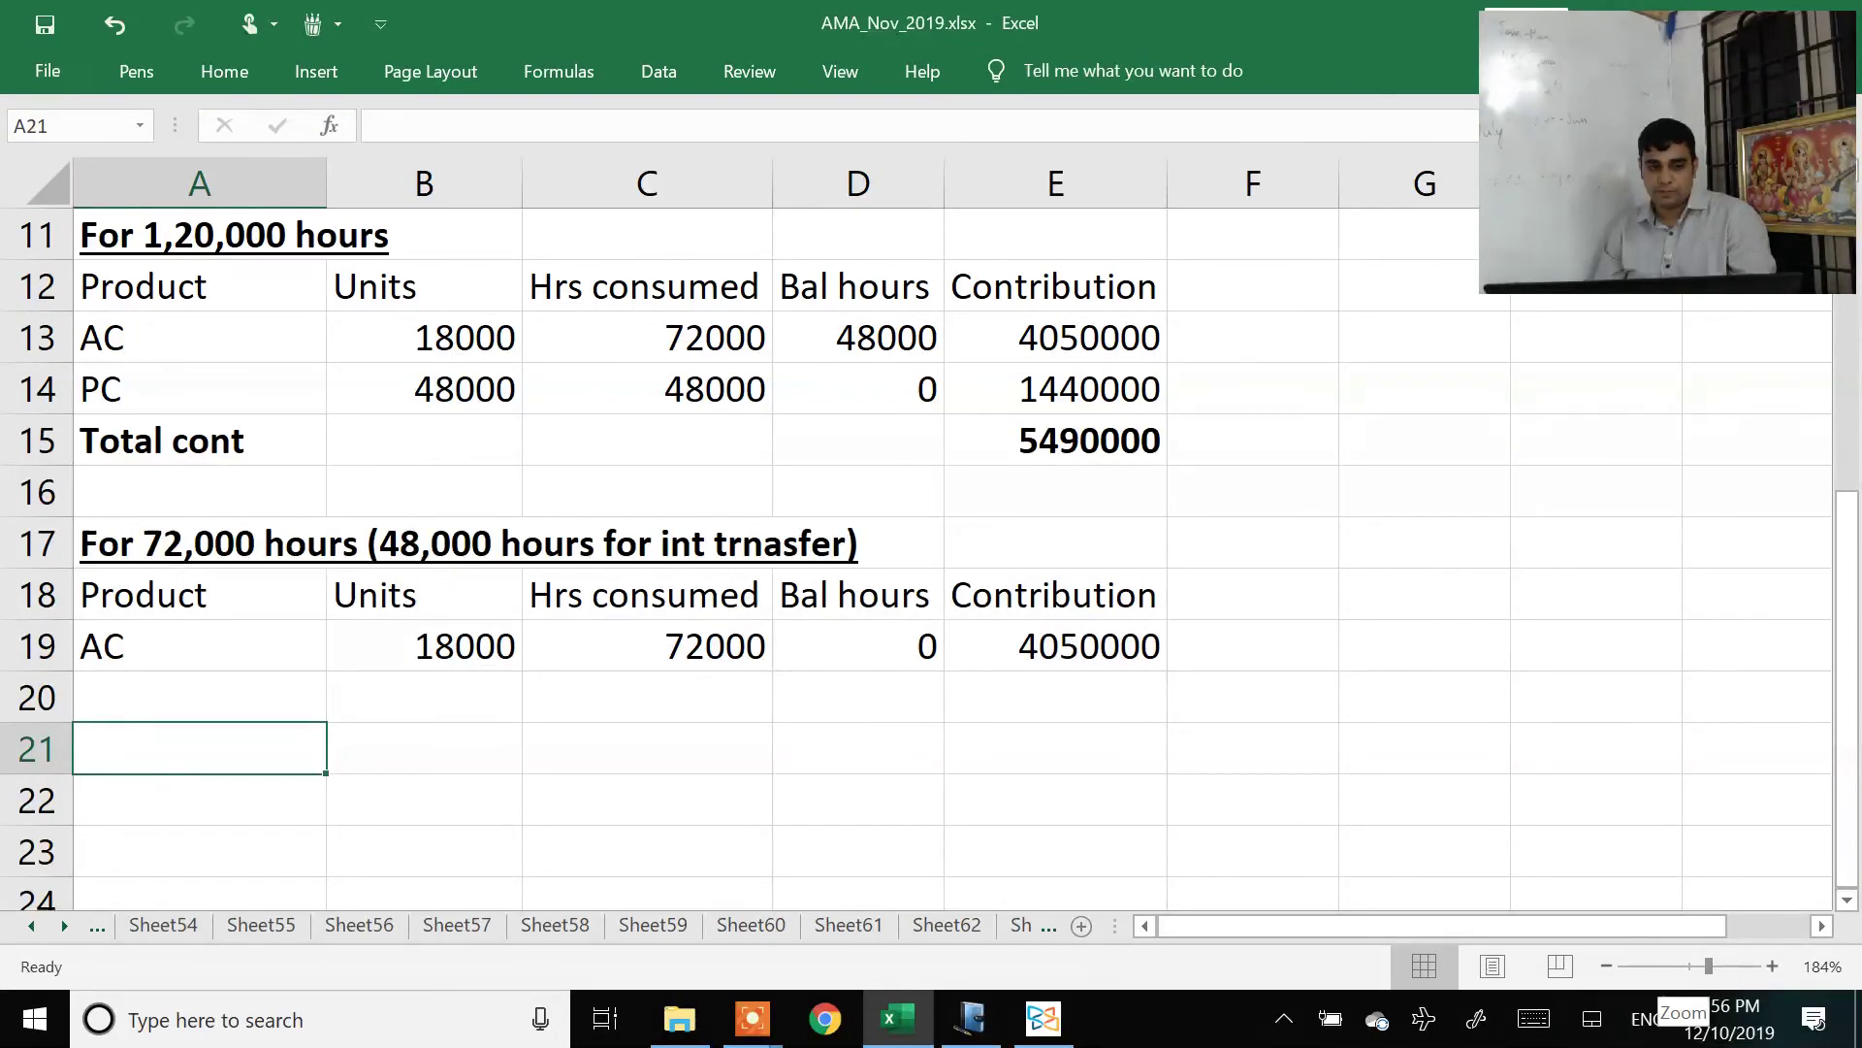
left_click(198, 594)
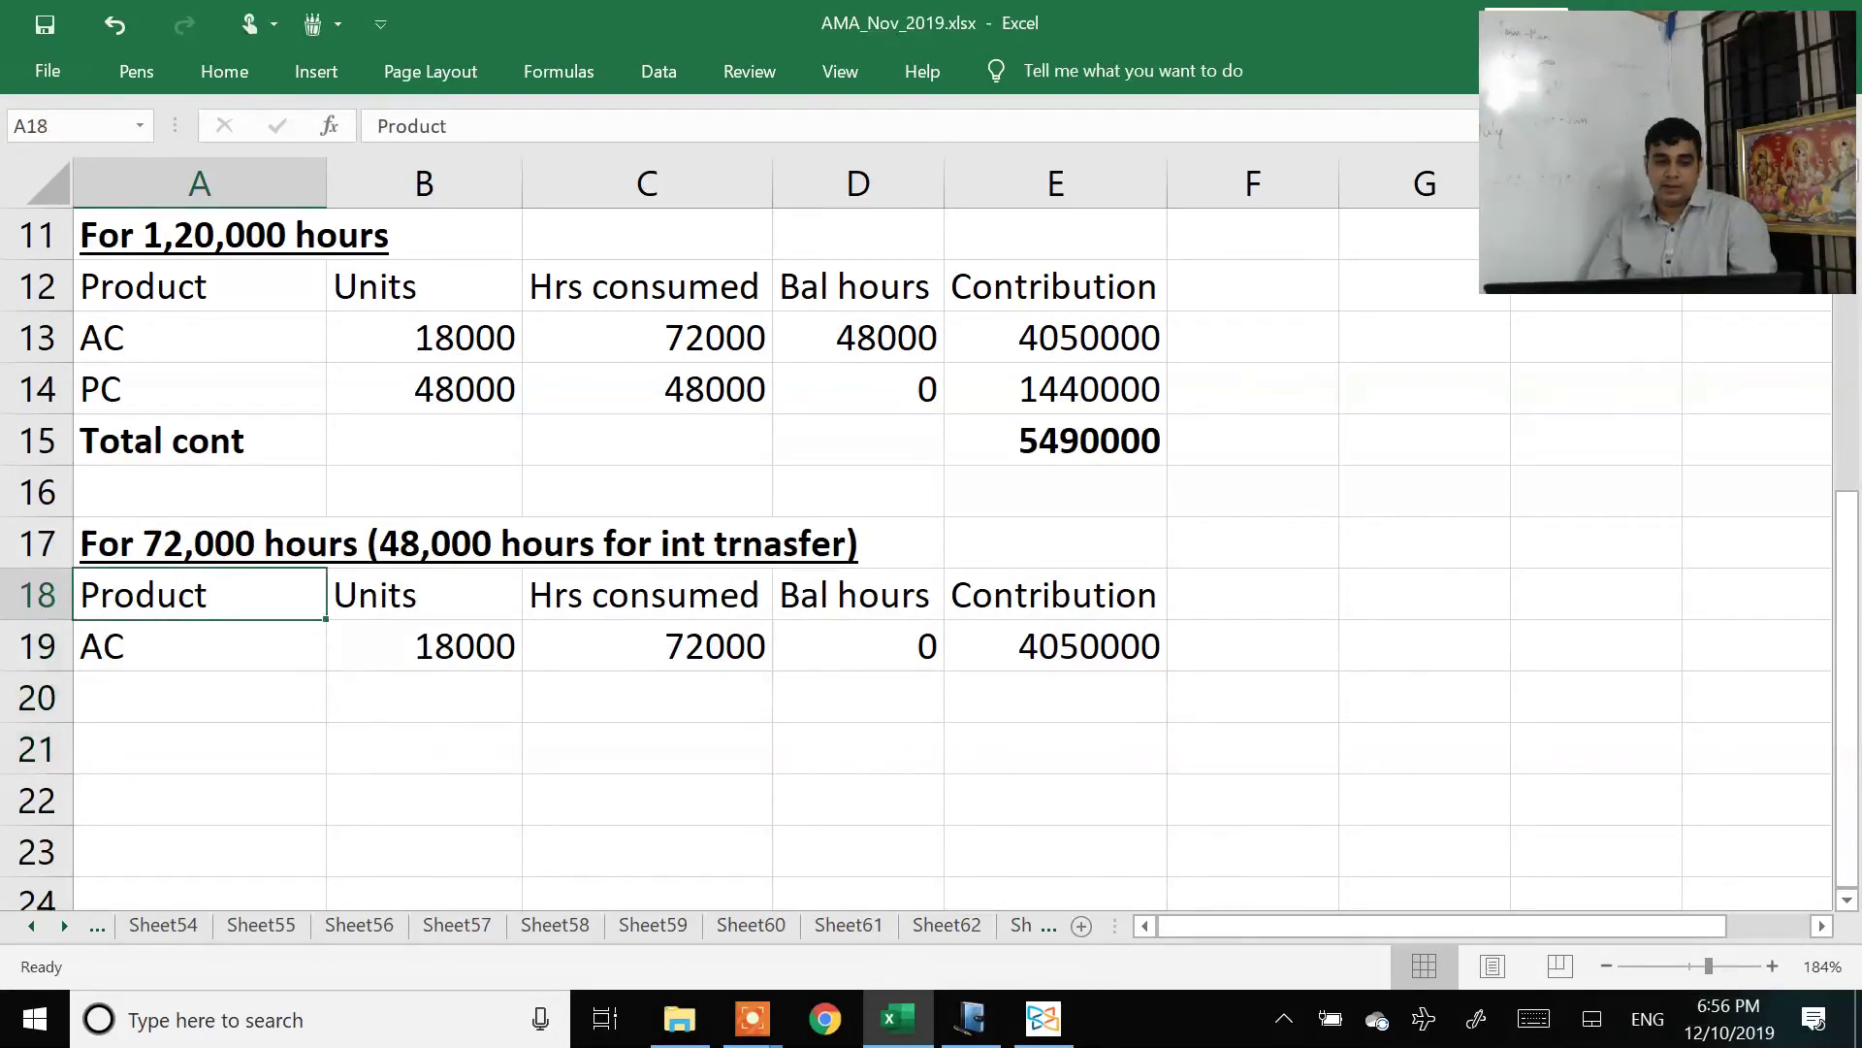
left_click_drag(198, 543, 198, 645)
left_click_drag(199, 543, 1057, 645)
key("ctrl+c")
left_click(199, 696)
key("Down")
key("Return")
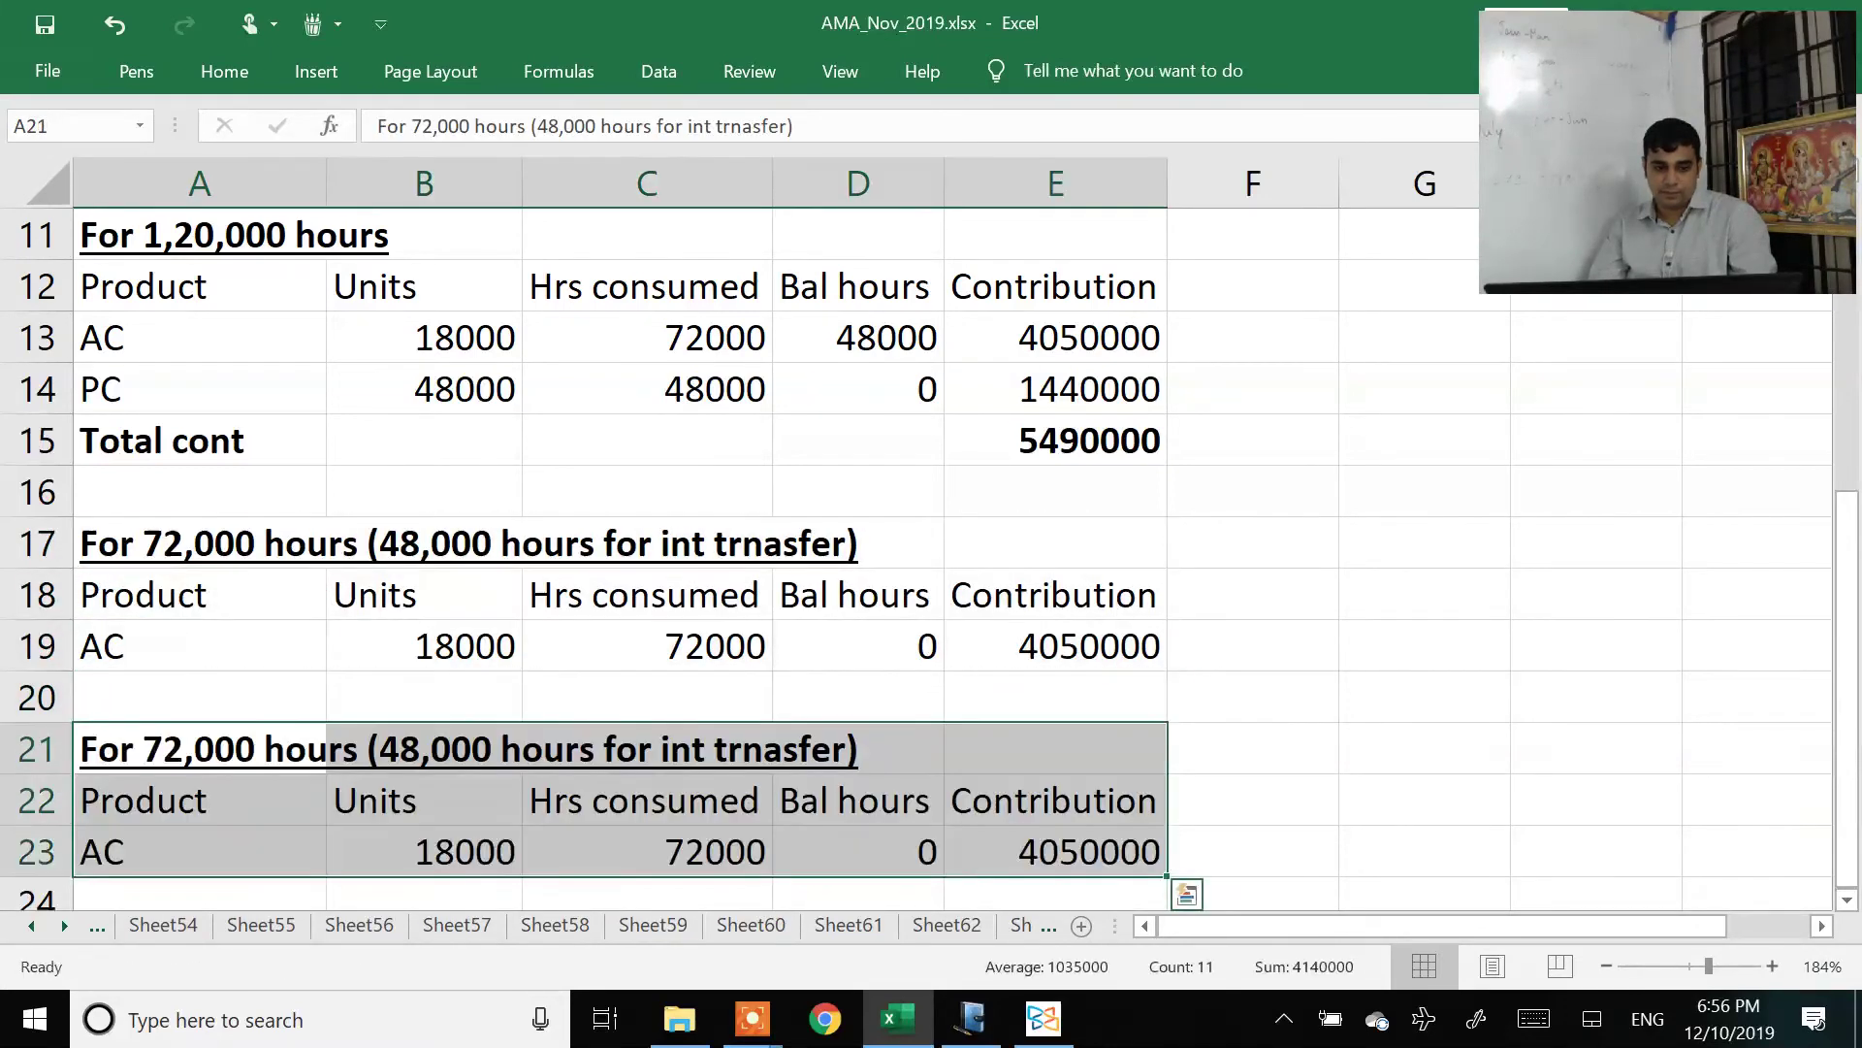
Step: Change the hours for internal transfer in the A21 heading to 60,000
key("Down")
key("Down")
key("Down")
key("Down")
key("Up")
key("Up")
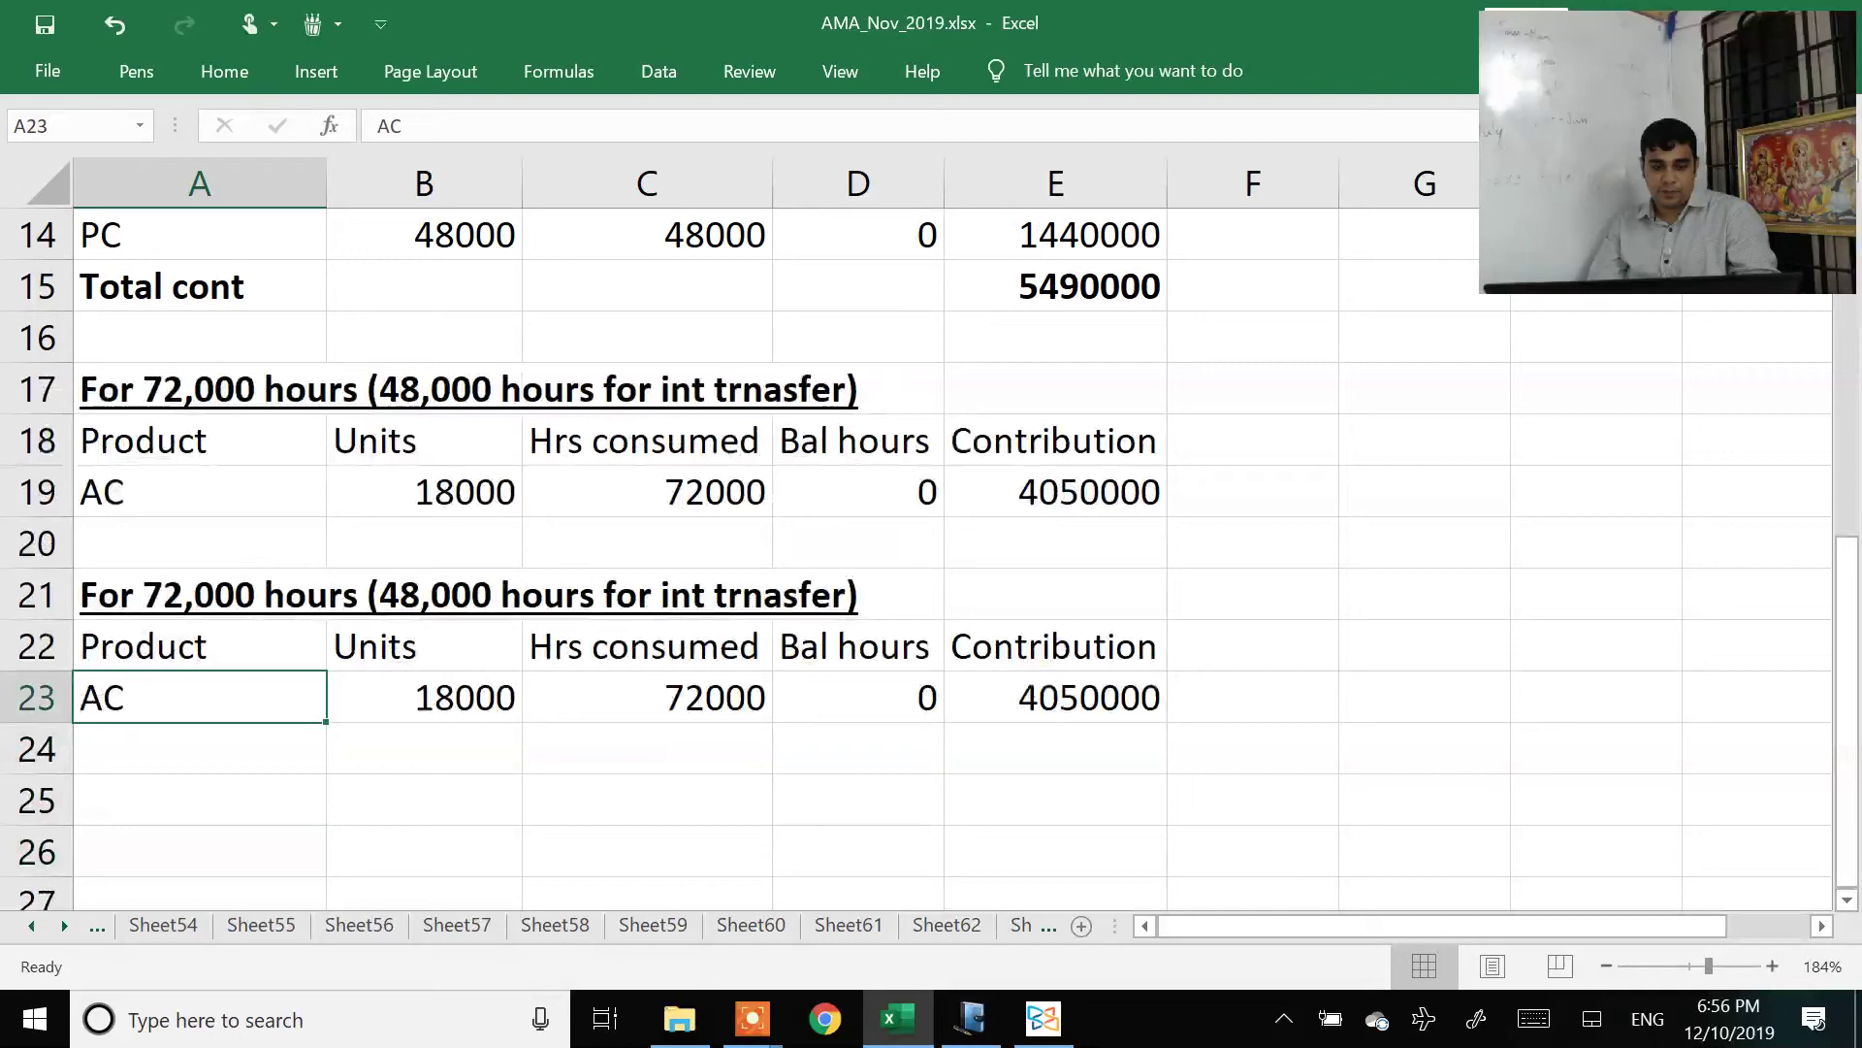
key("Up")
key("Up")
key("F2")
left_click(661, 595)
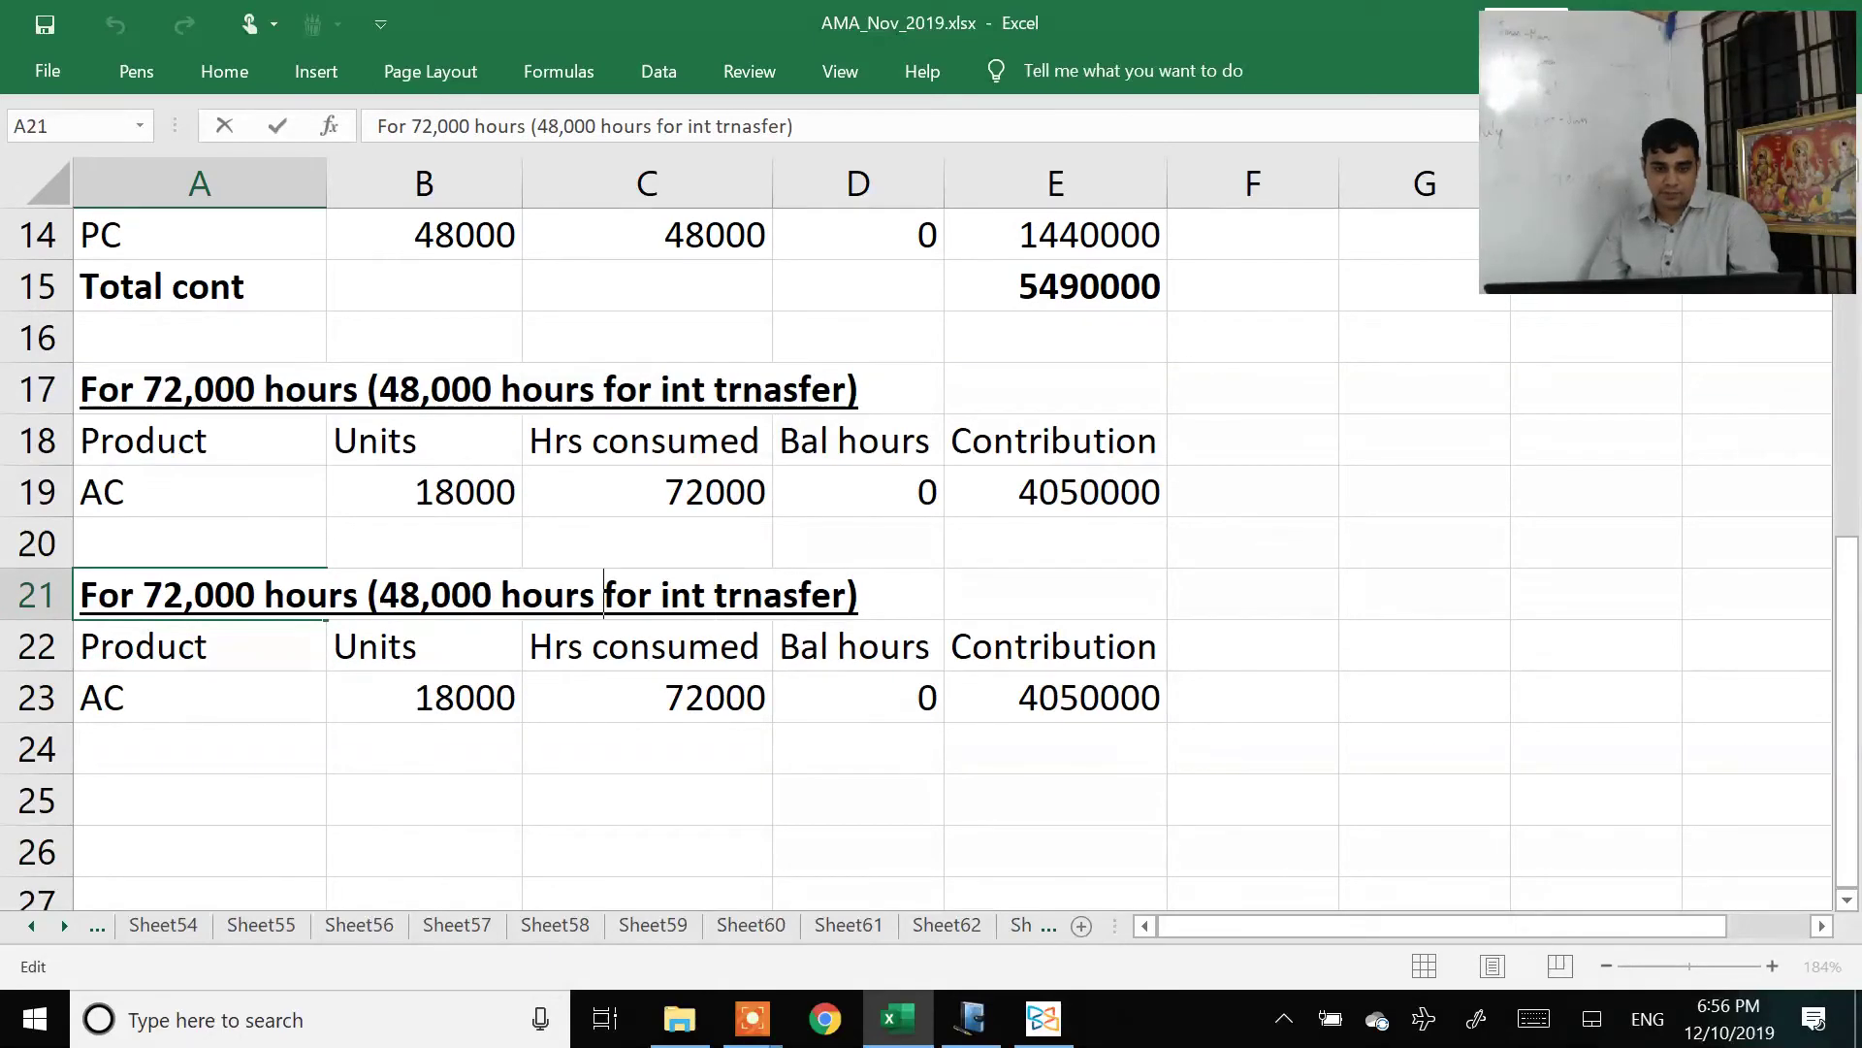
key("Right")
key("shift+Right")
key("shift+Right")
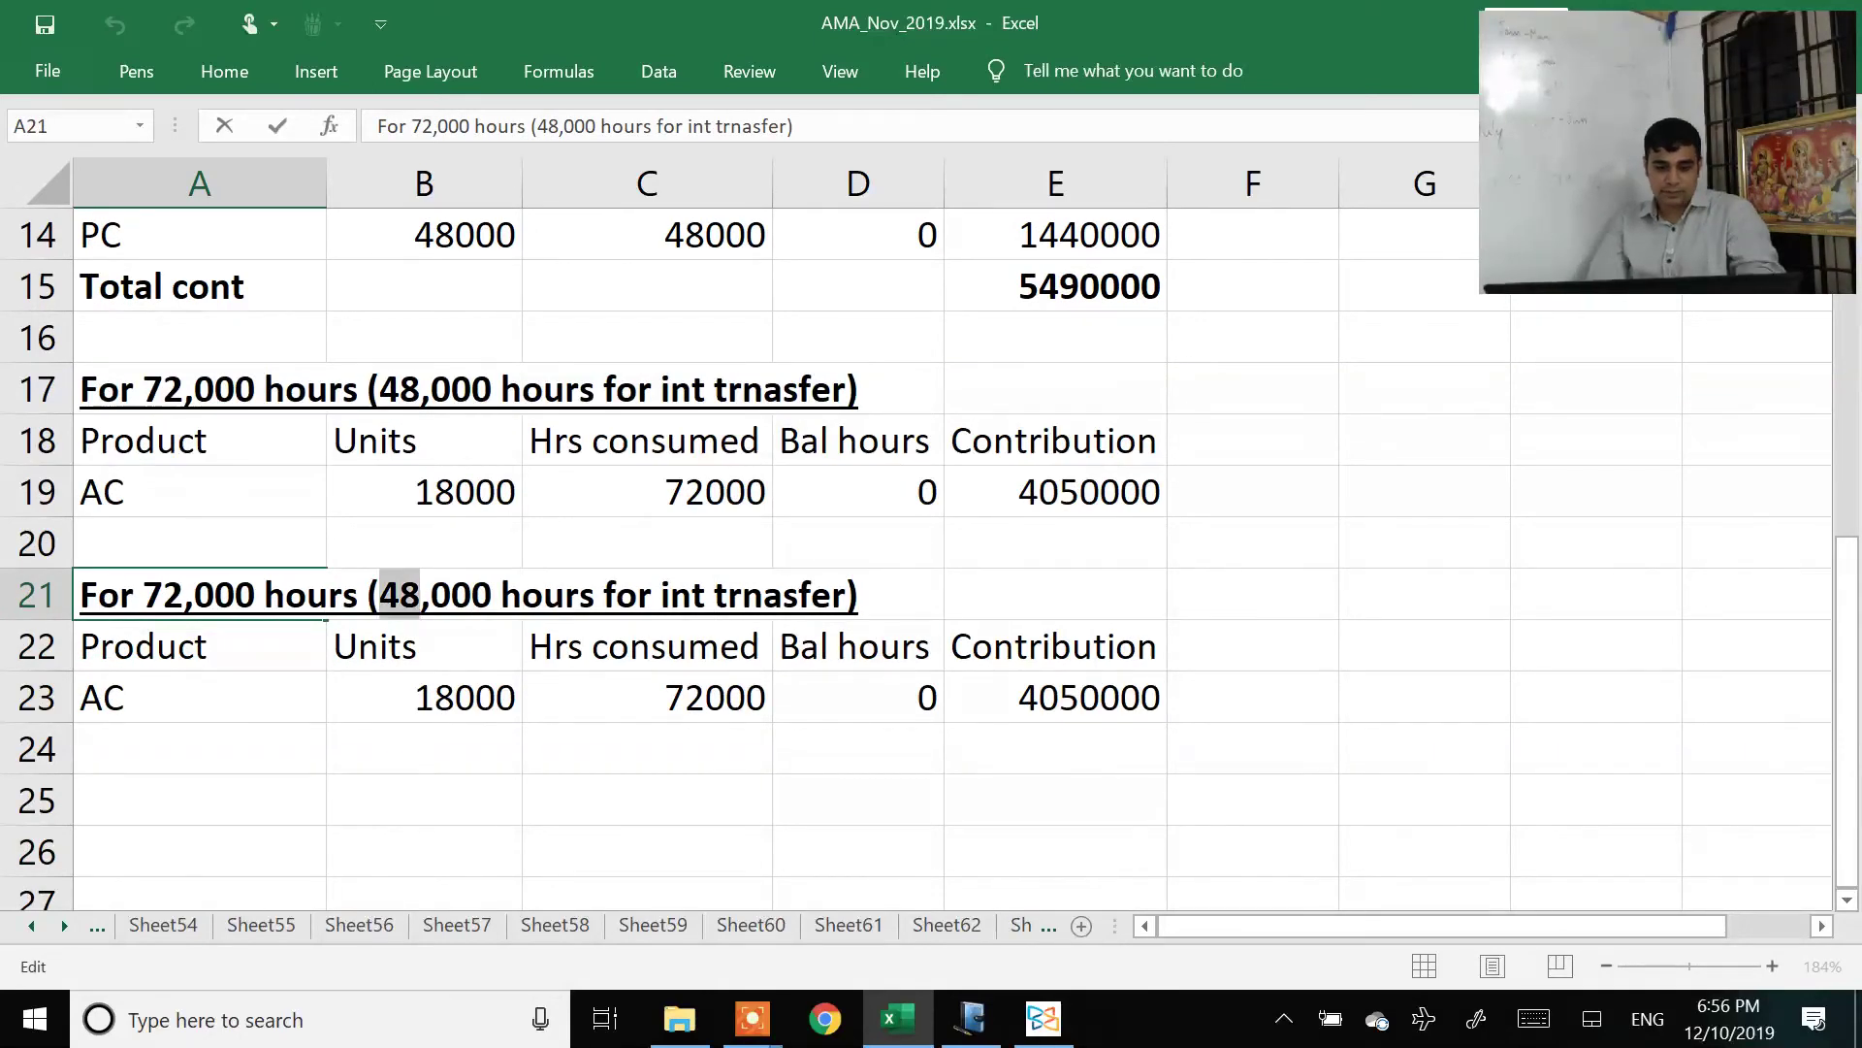
type("60")
Step: Change the available hours at the start of the A21 heading to 60,000
key("Left")
key("Left")
key("Left")
key("Left")
key("Left")
key("Left")
key("Left")
key("Left")
key("Left")
key("Left")
key("Left")
key("Left")
key("Left")
key("Left")
key("Left")
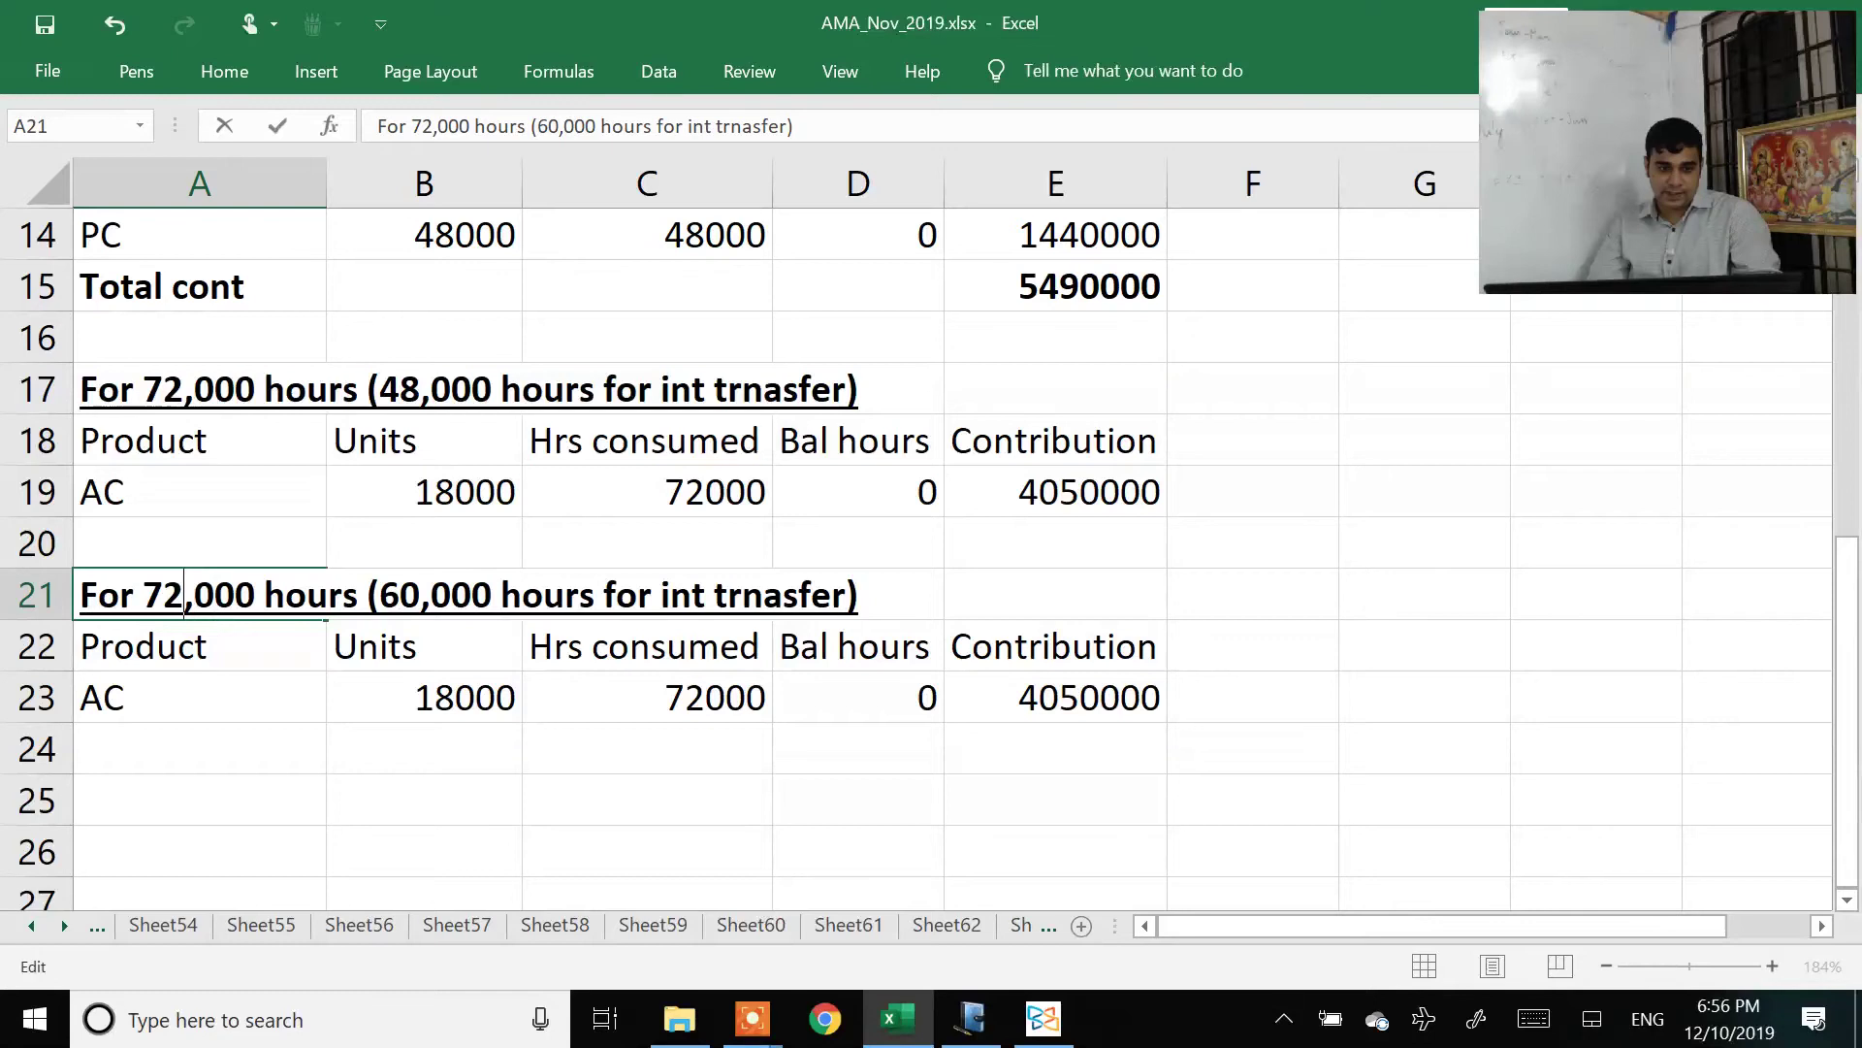
key("shift+Left")
key("Right")
key("Right")
key("shift+Left")
key("shift+Left")
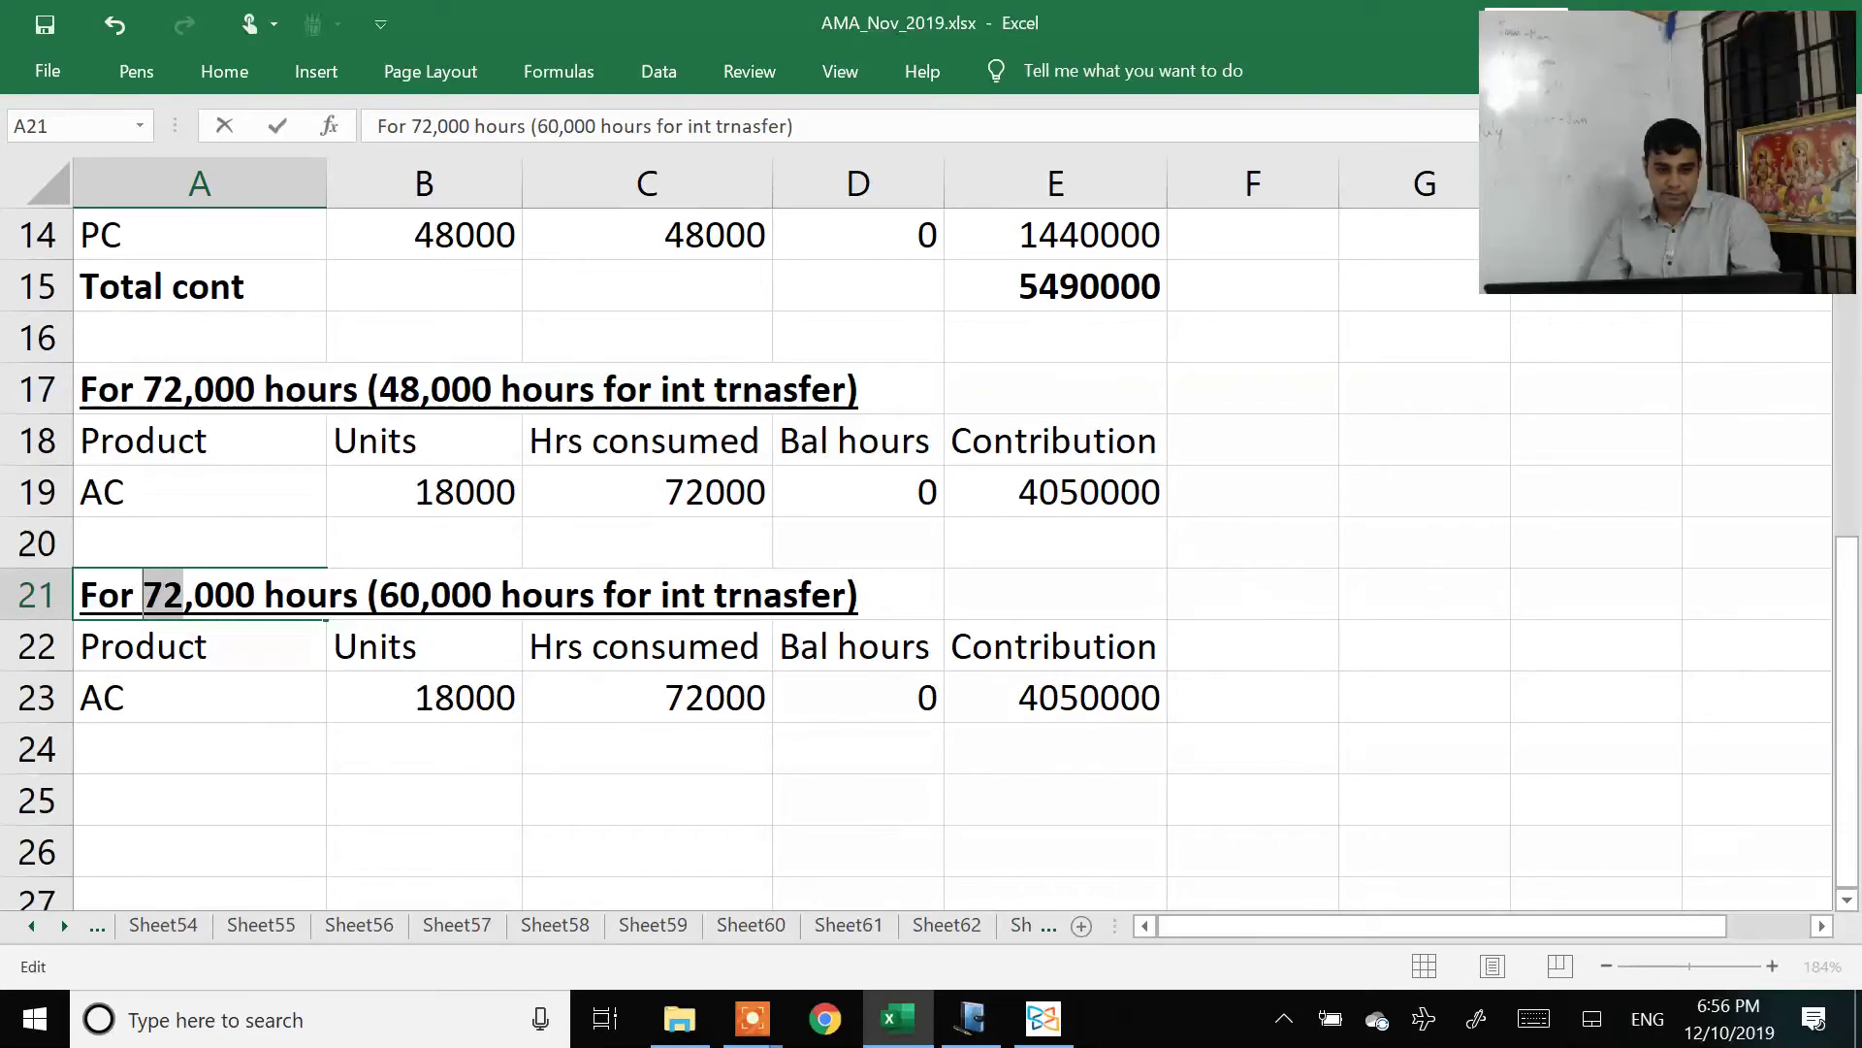
type("60")
key("Return")
Step: Set AC's units in B23 to 15000
key("Down")
key("Right")
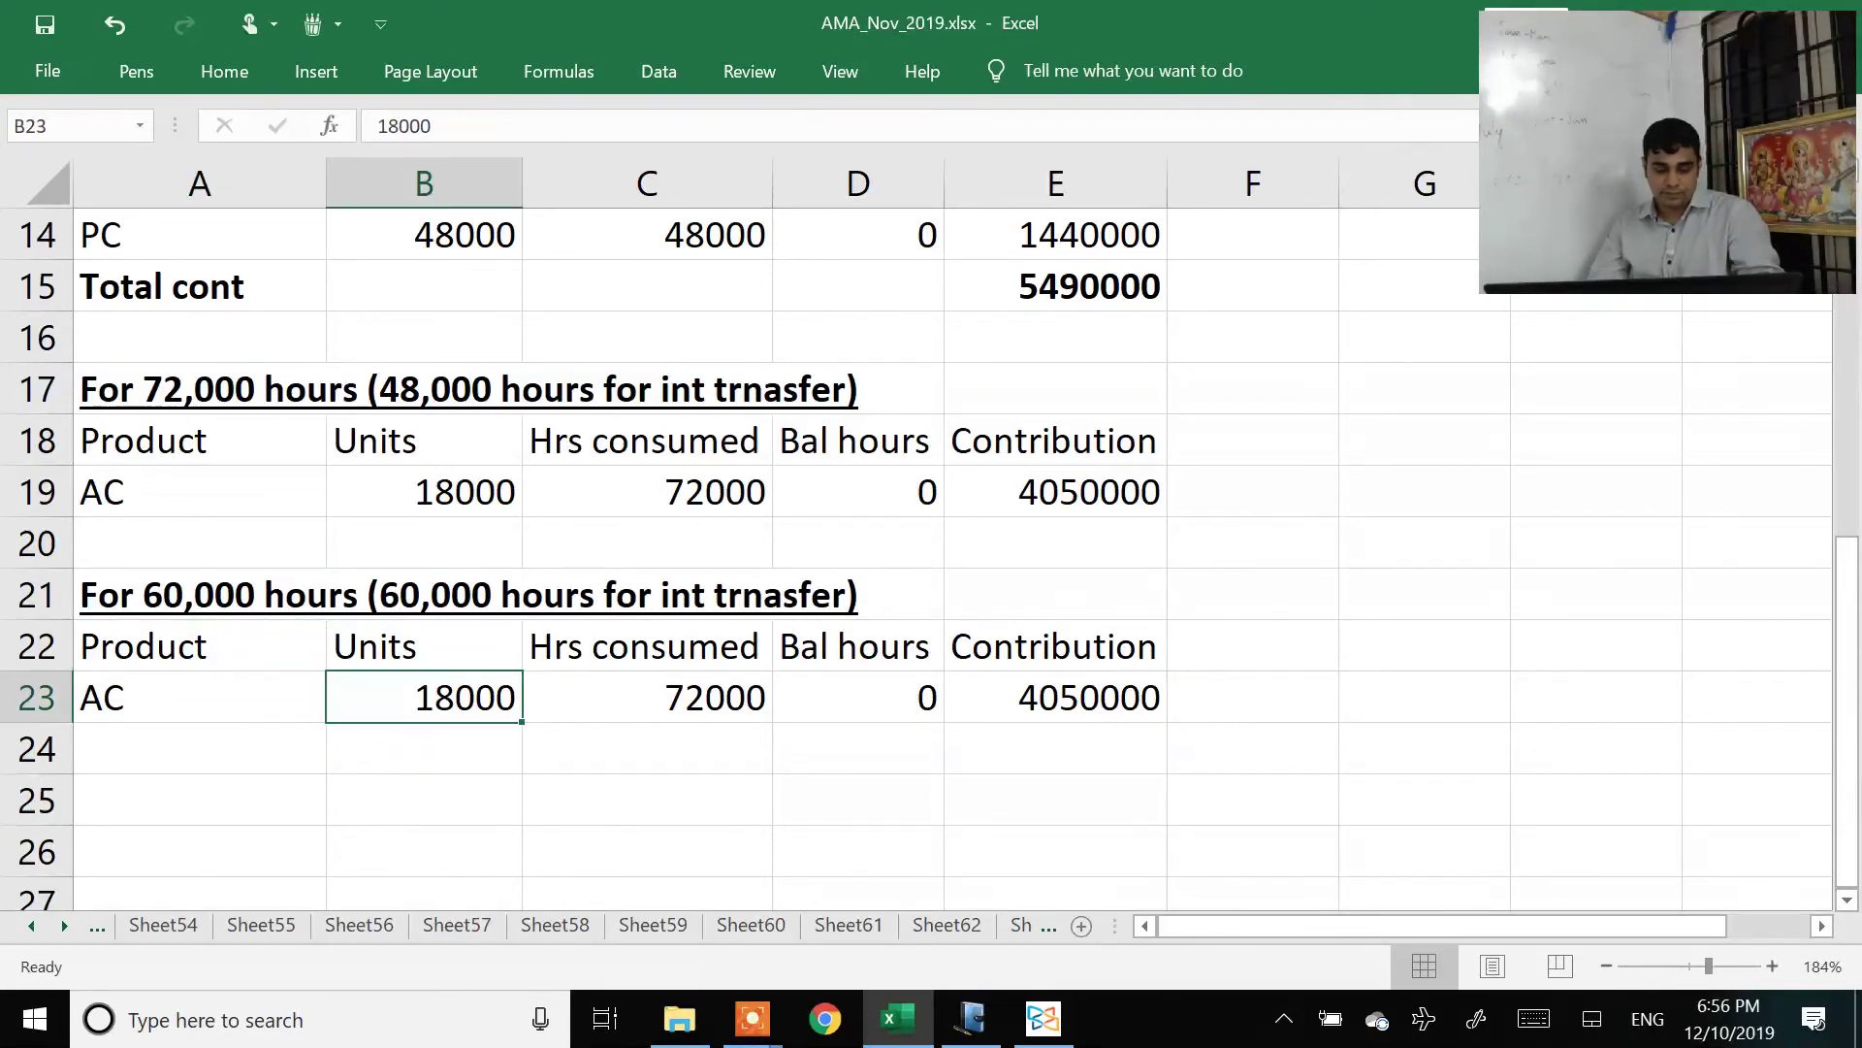
type("15000")
key("Return")
key("Right")
key("Right")
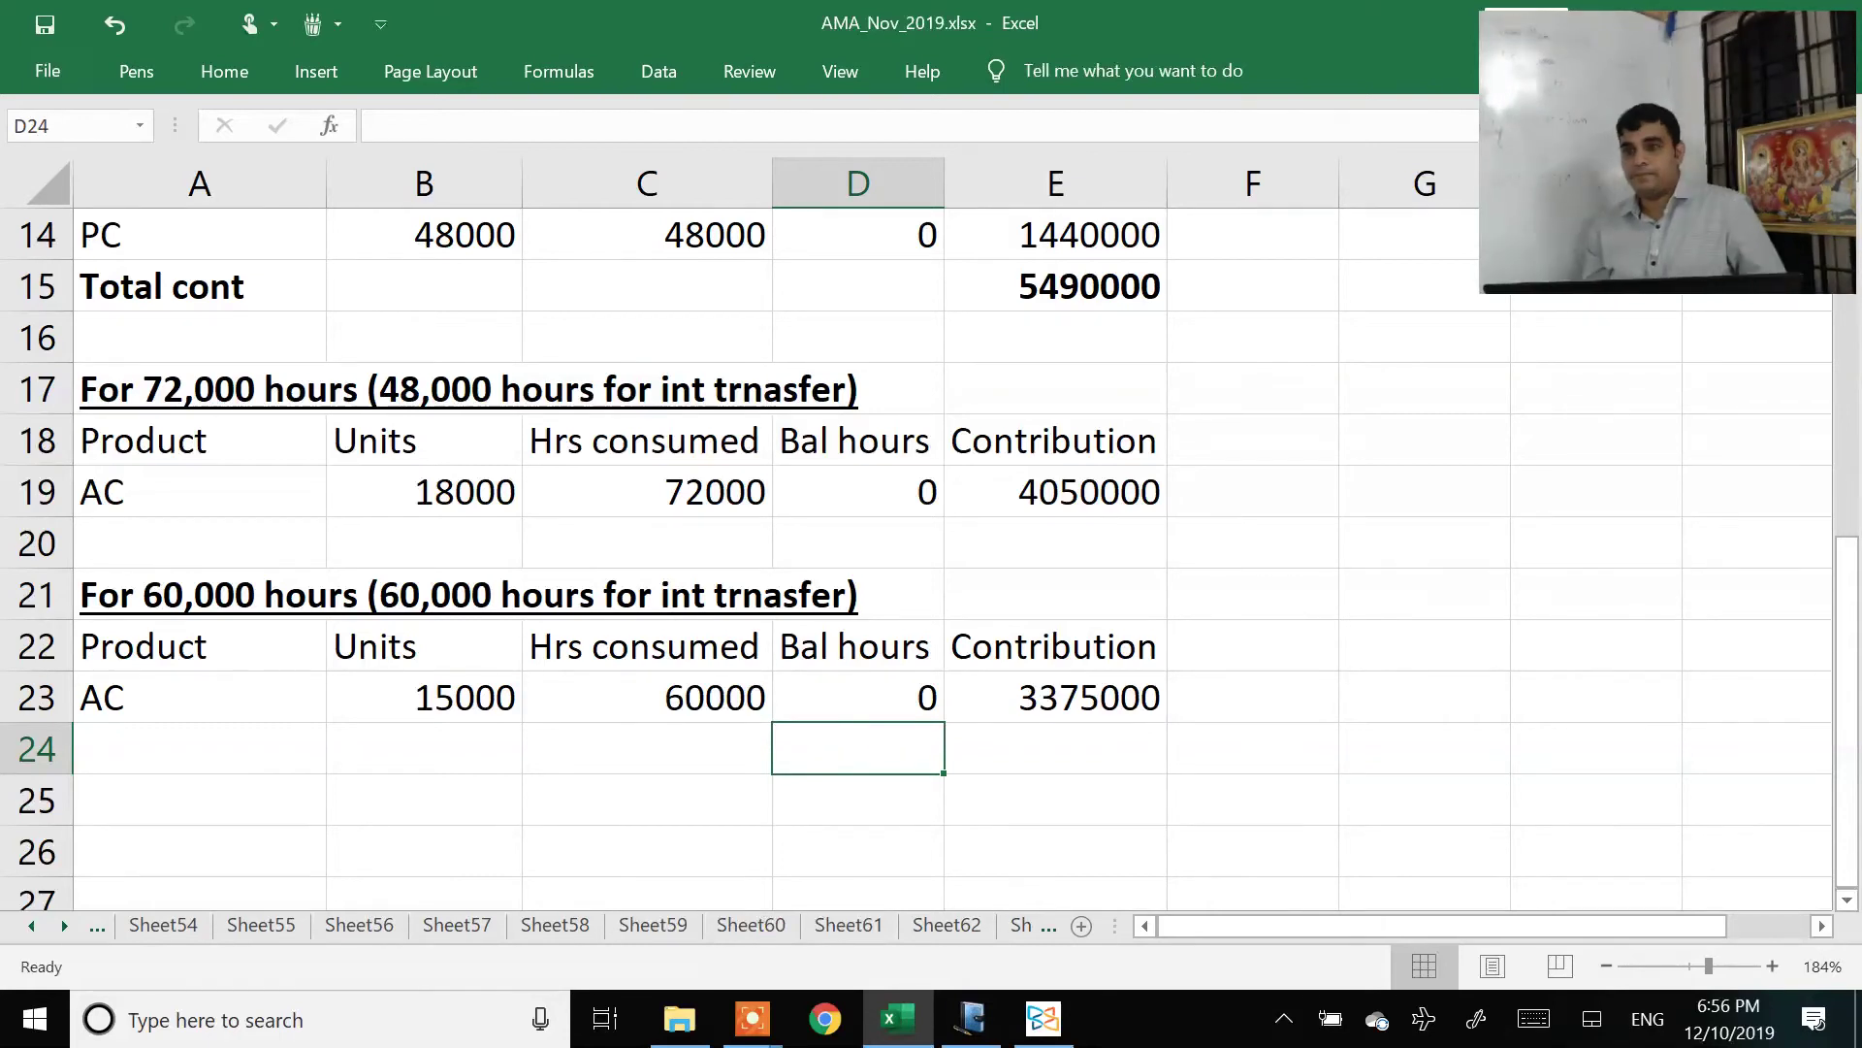
Step: Switch to Windows Journal and handwrite VC + OC with a downward arrow beneath it on a blank page
key("alt+Tab")
scroll(948, 519, "down", 3)
key("alt+Tab")
key("alt+Tab")
key("alt+Tab")
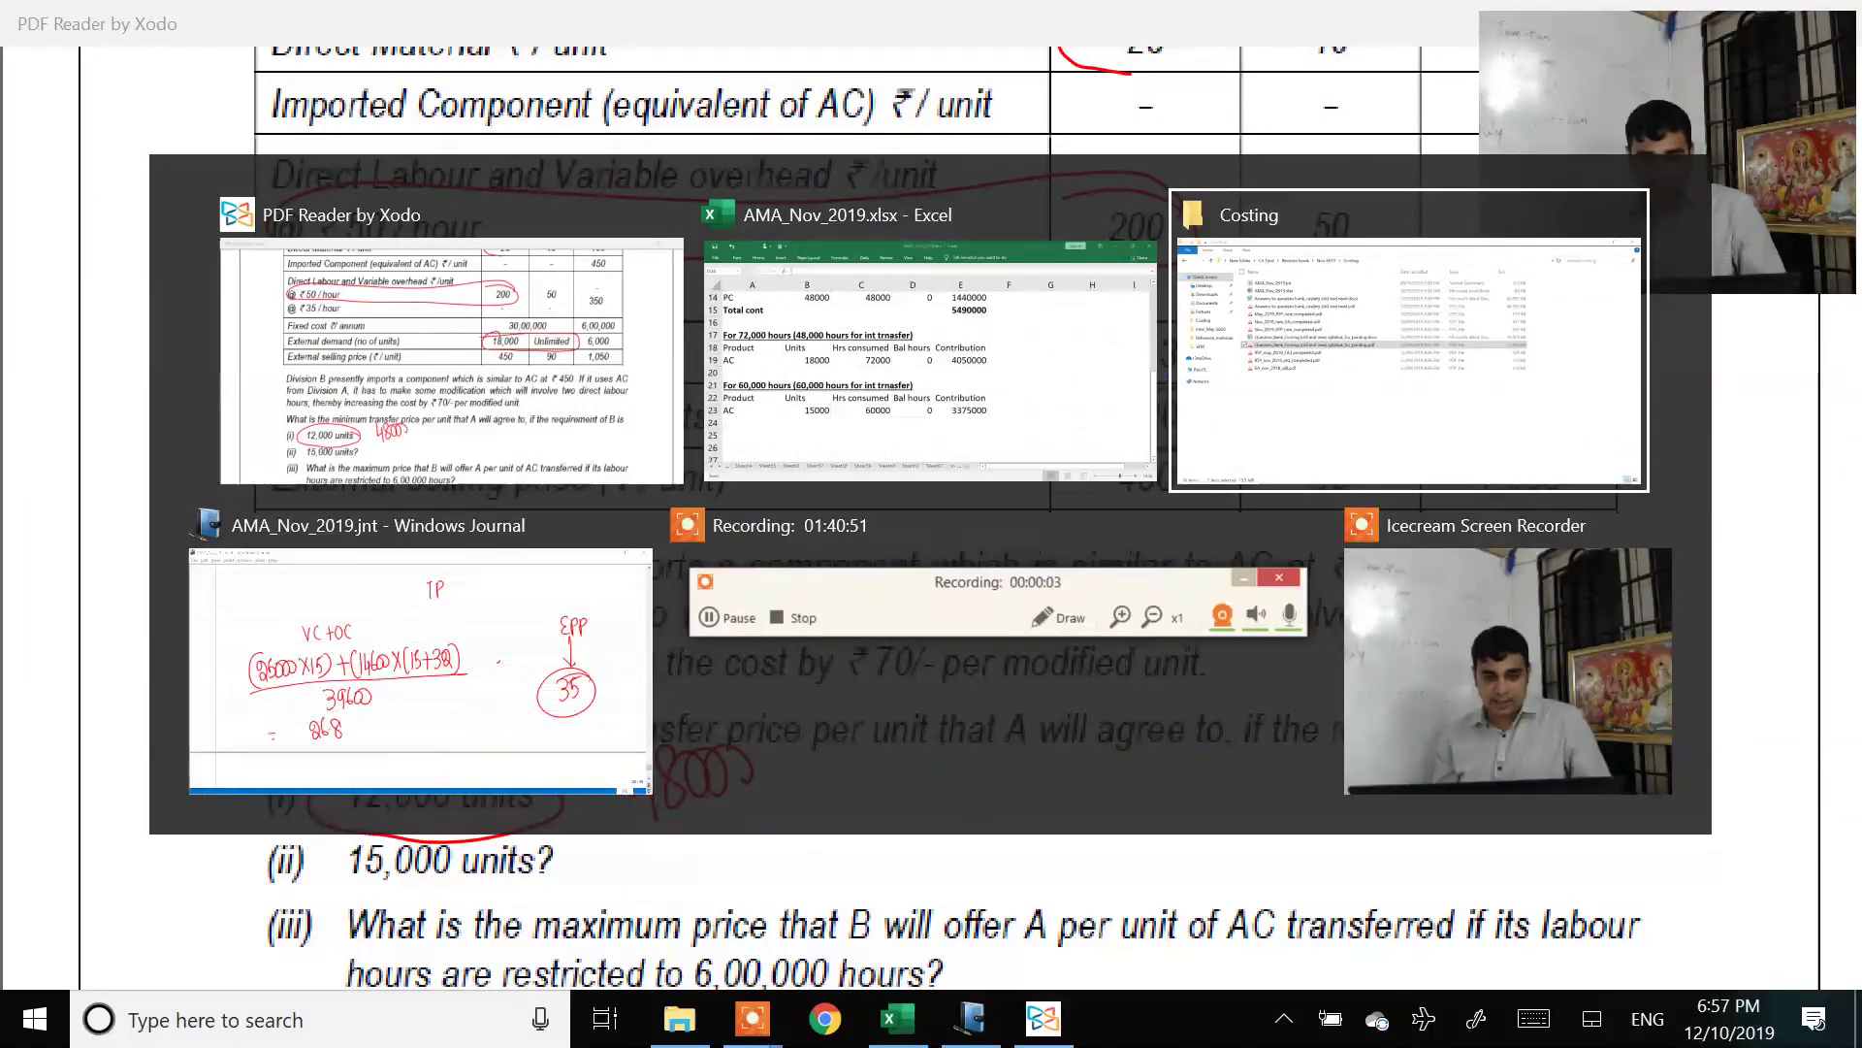
scroll(918, 485, "down", 10)
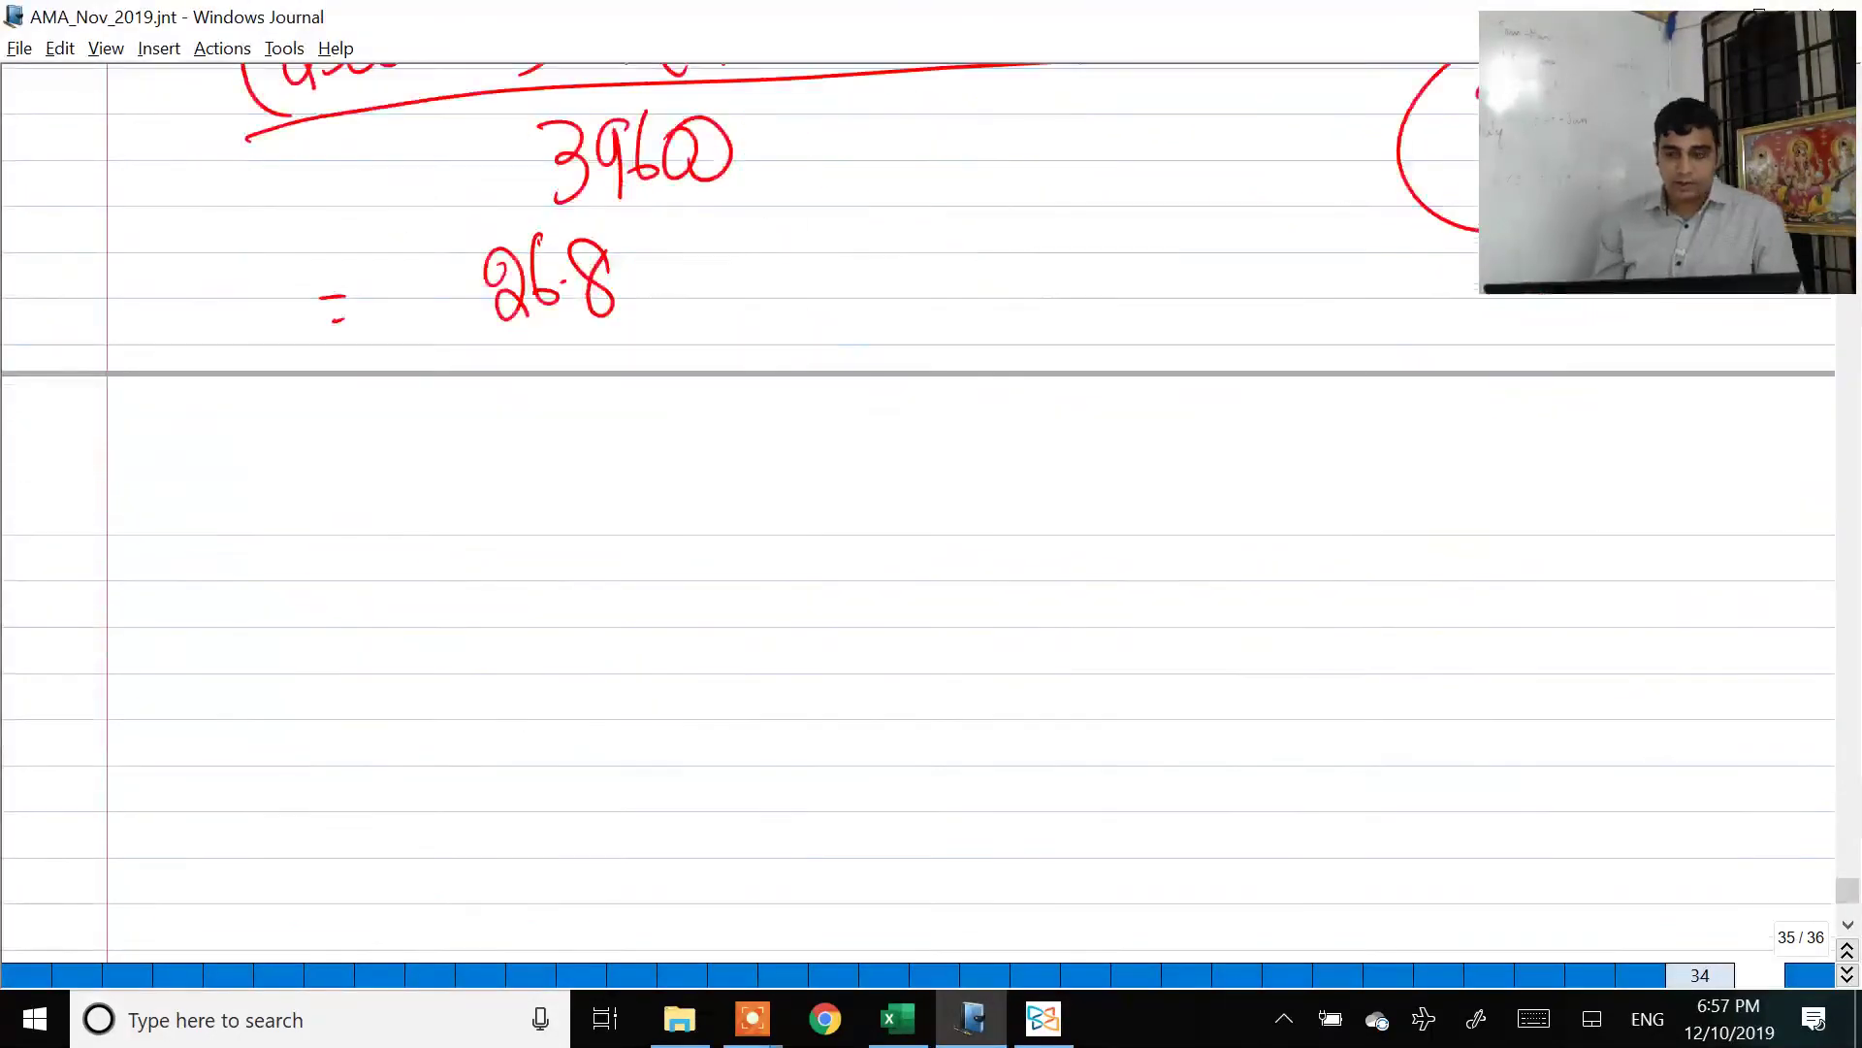
mouse_move(427, 282)
left_mouse_down()
mouse_move(466, 288)
mouse_move(501, 334)
mouse_move(562, 341)
left_mouse_up()
mouse_move(596, 283)
left_mouse_down()
mouse_move(628, 303)
mouse_move(594, 288)
left_mouse_up()
mouse_move(662, 274)
left_mouse_down()
mouse_move(648, 281)
mouse_move(665, 324)
left_mouse_up()
left_click_drag(530, 372, 509, 419)
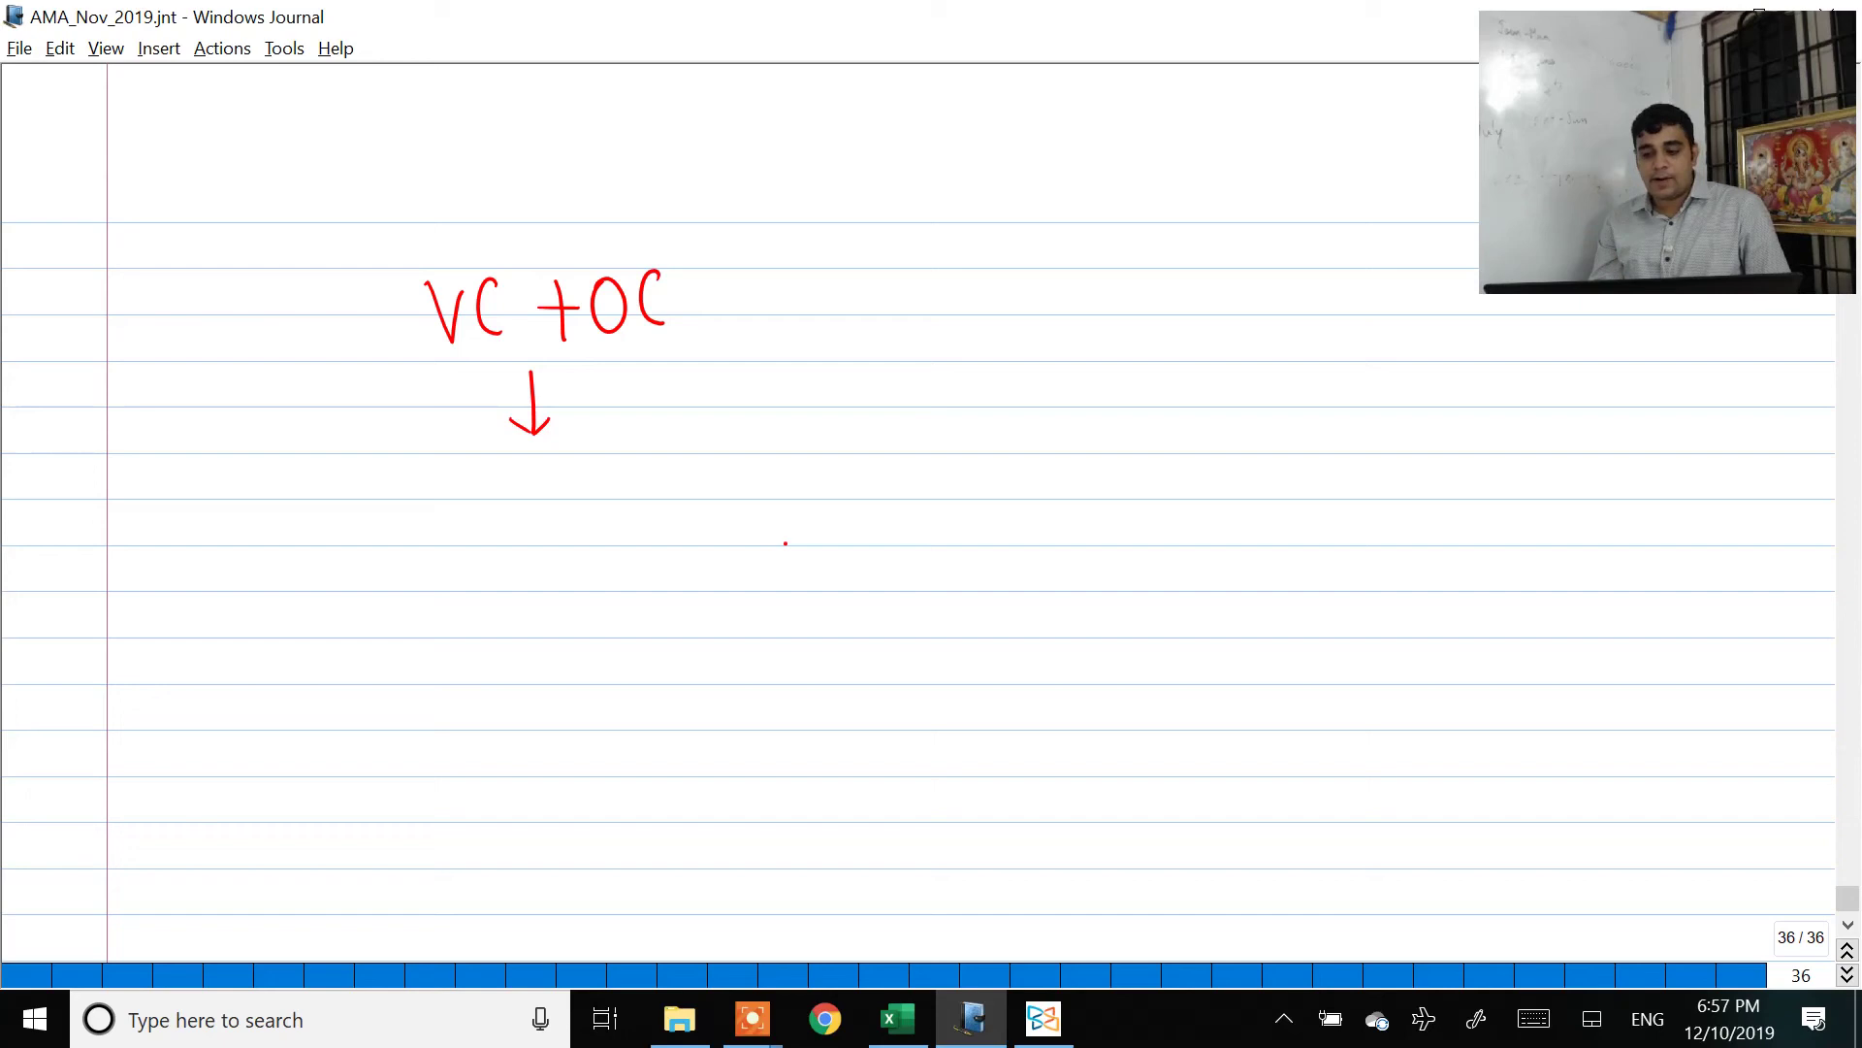
Step: Check the cost data in the PDF question, then handwrite 225 + and an opening square bracket below the arrow
key("alt+Tab")
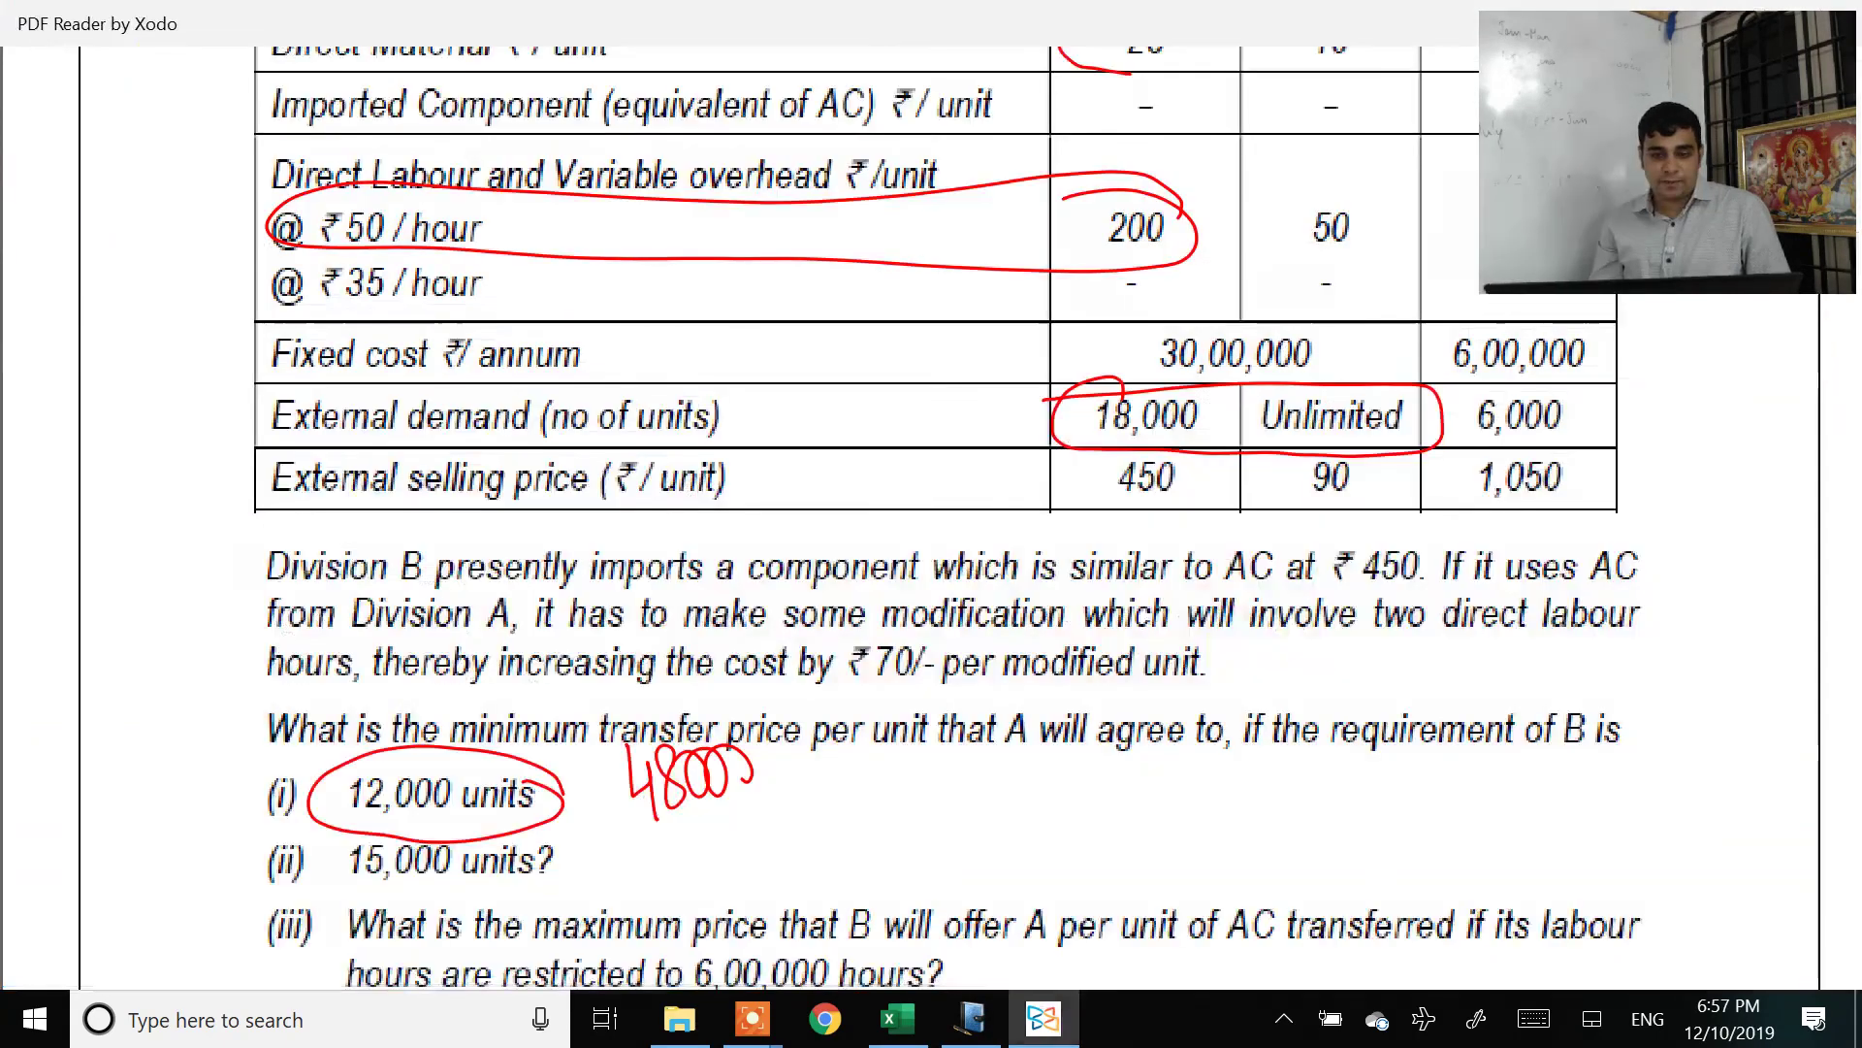
key("alt+Tab")
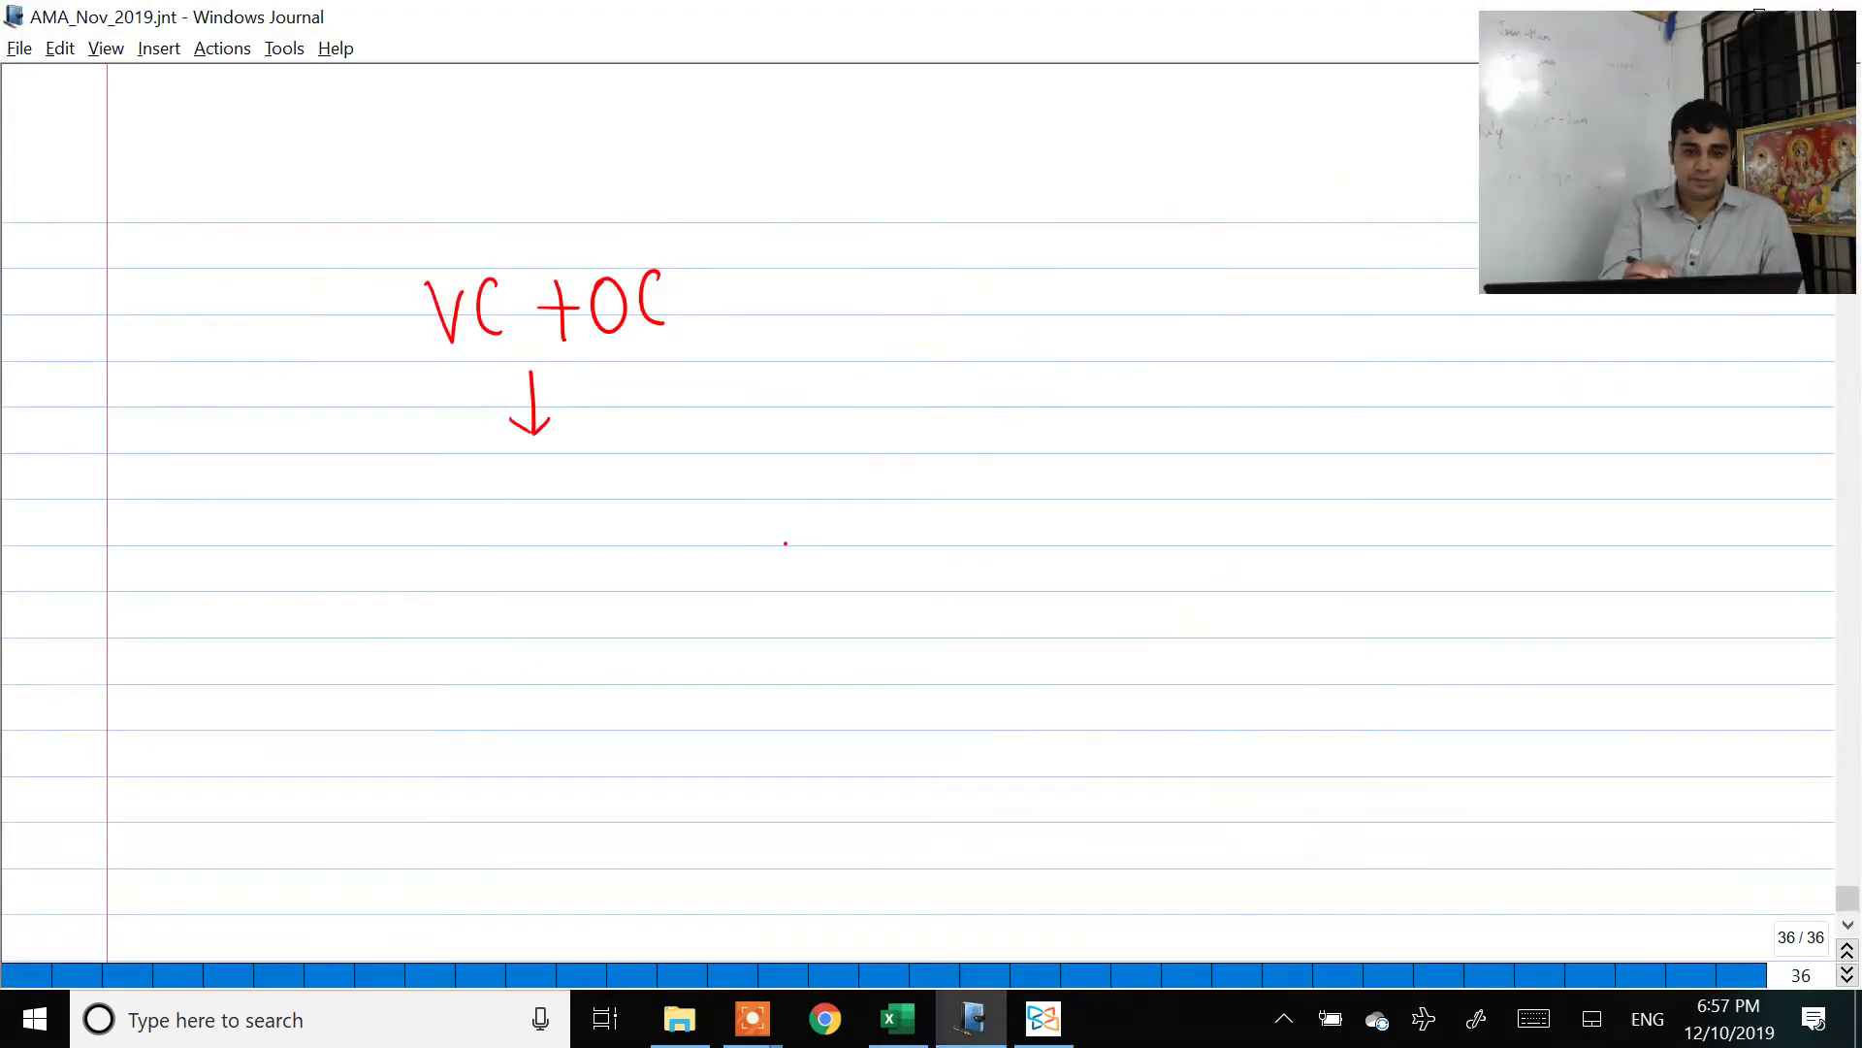
mouse_move(433, 454)
left_mouse_down()
mouse_move(427, 518)
mouse_move(454, 521)
left_mouse_up()
mouse_move(471, 448)
left_mouse_down()
mouse_move(462, 477)
mouse_move(485, 520)
left_mouse_up()
left_click_drag(501, 448, 497, 496)
mouse_move(497, 477)
left_mouse_down()
mouse_move(493, 522)
mouse_move(572, 471)
left_mouse_up()
left_click_drag(554, 450, 557, 504)
left_click_drag(600, 425, 644, 606)
Step: Look up the total contribution for 1,20,000 hours in Excel and handwrite 5490000 − inside the bracket in Windows Journal
key("alt+Tab")
key("Tab")
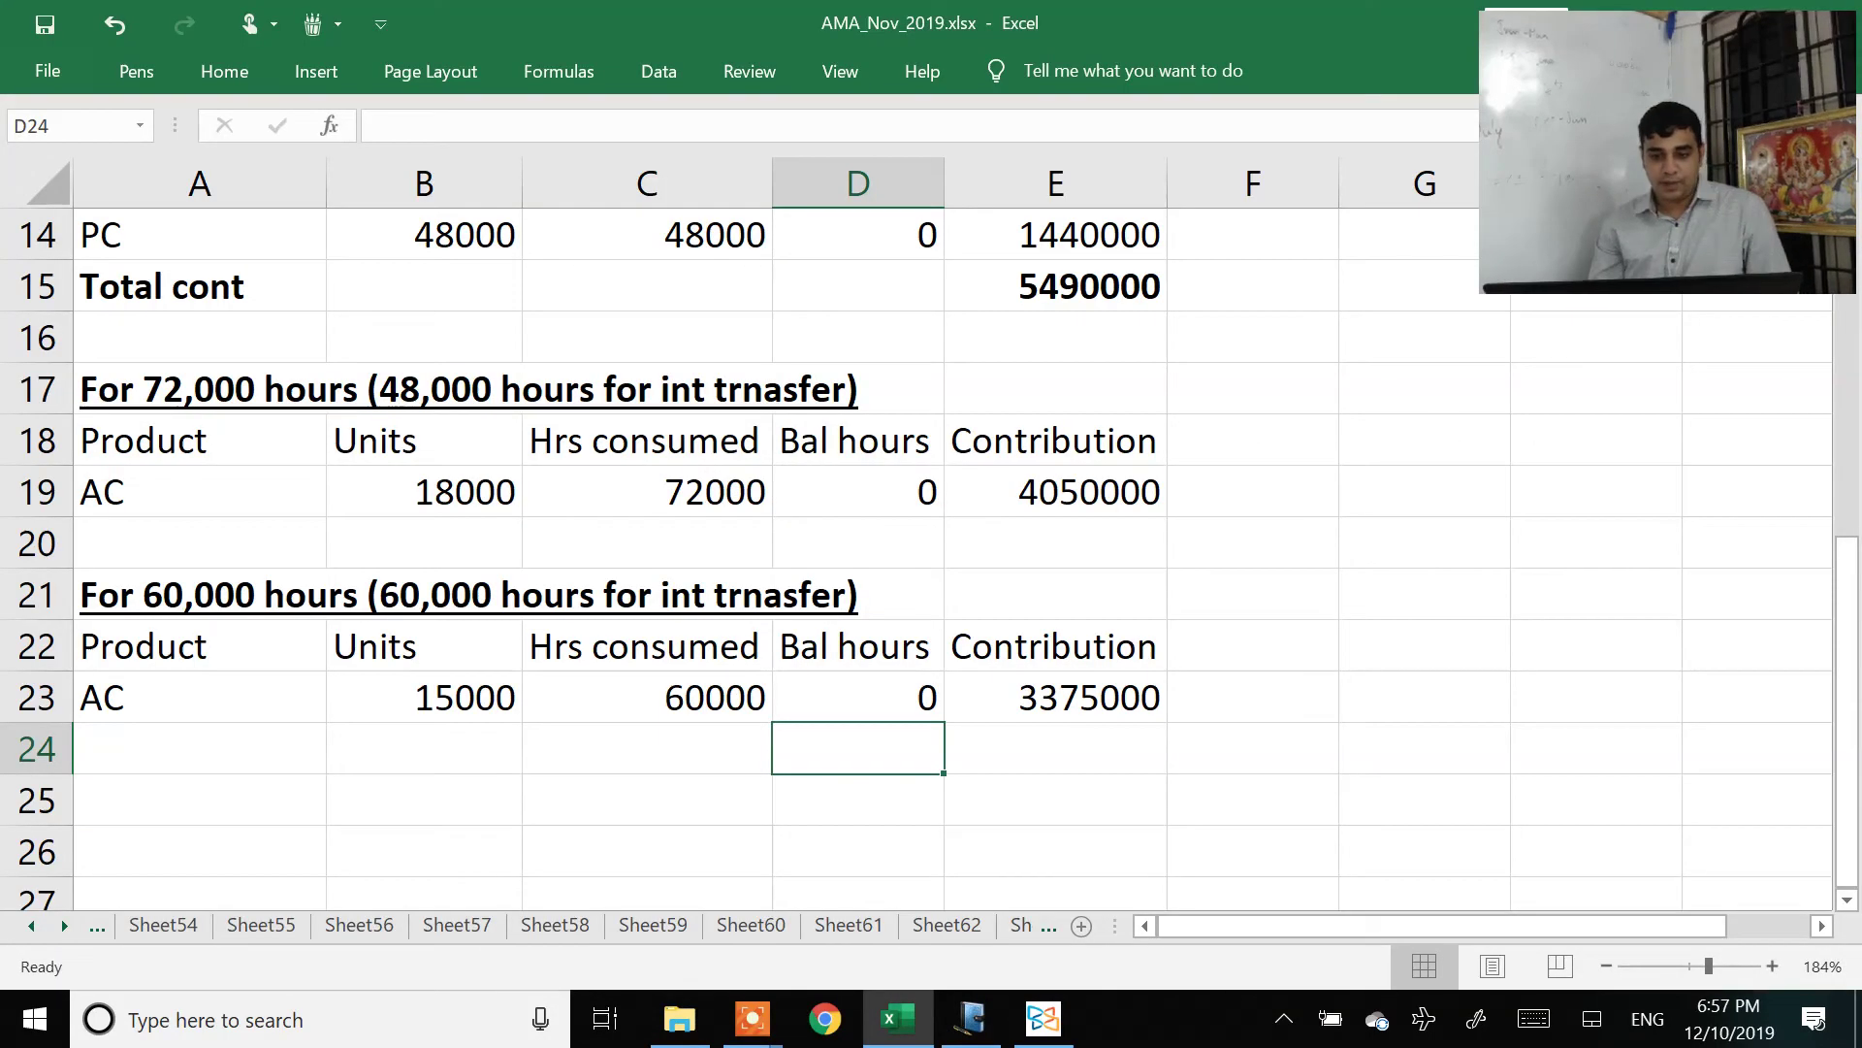
key("alt+Tab")
mouse_move(649, 427)
left_mouse_down()
mouse_move(665, 418)
mouse_move(647, 478)
mouse_move(696, 456)
left_mouse_up()
mouse_move(691, 435)
left_mouse_down()
mouse_move(690, 482)
mouse_move(716, 449)
mouse_move(719, 483)
left_mouse_up()
left_click_drag(739, 427, 767, 465)
mouse_move(805, 417)
left_mouse_down()
mouse_move(795, 466)
mouse_move(885, 429)
left_mouse_up()
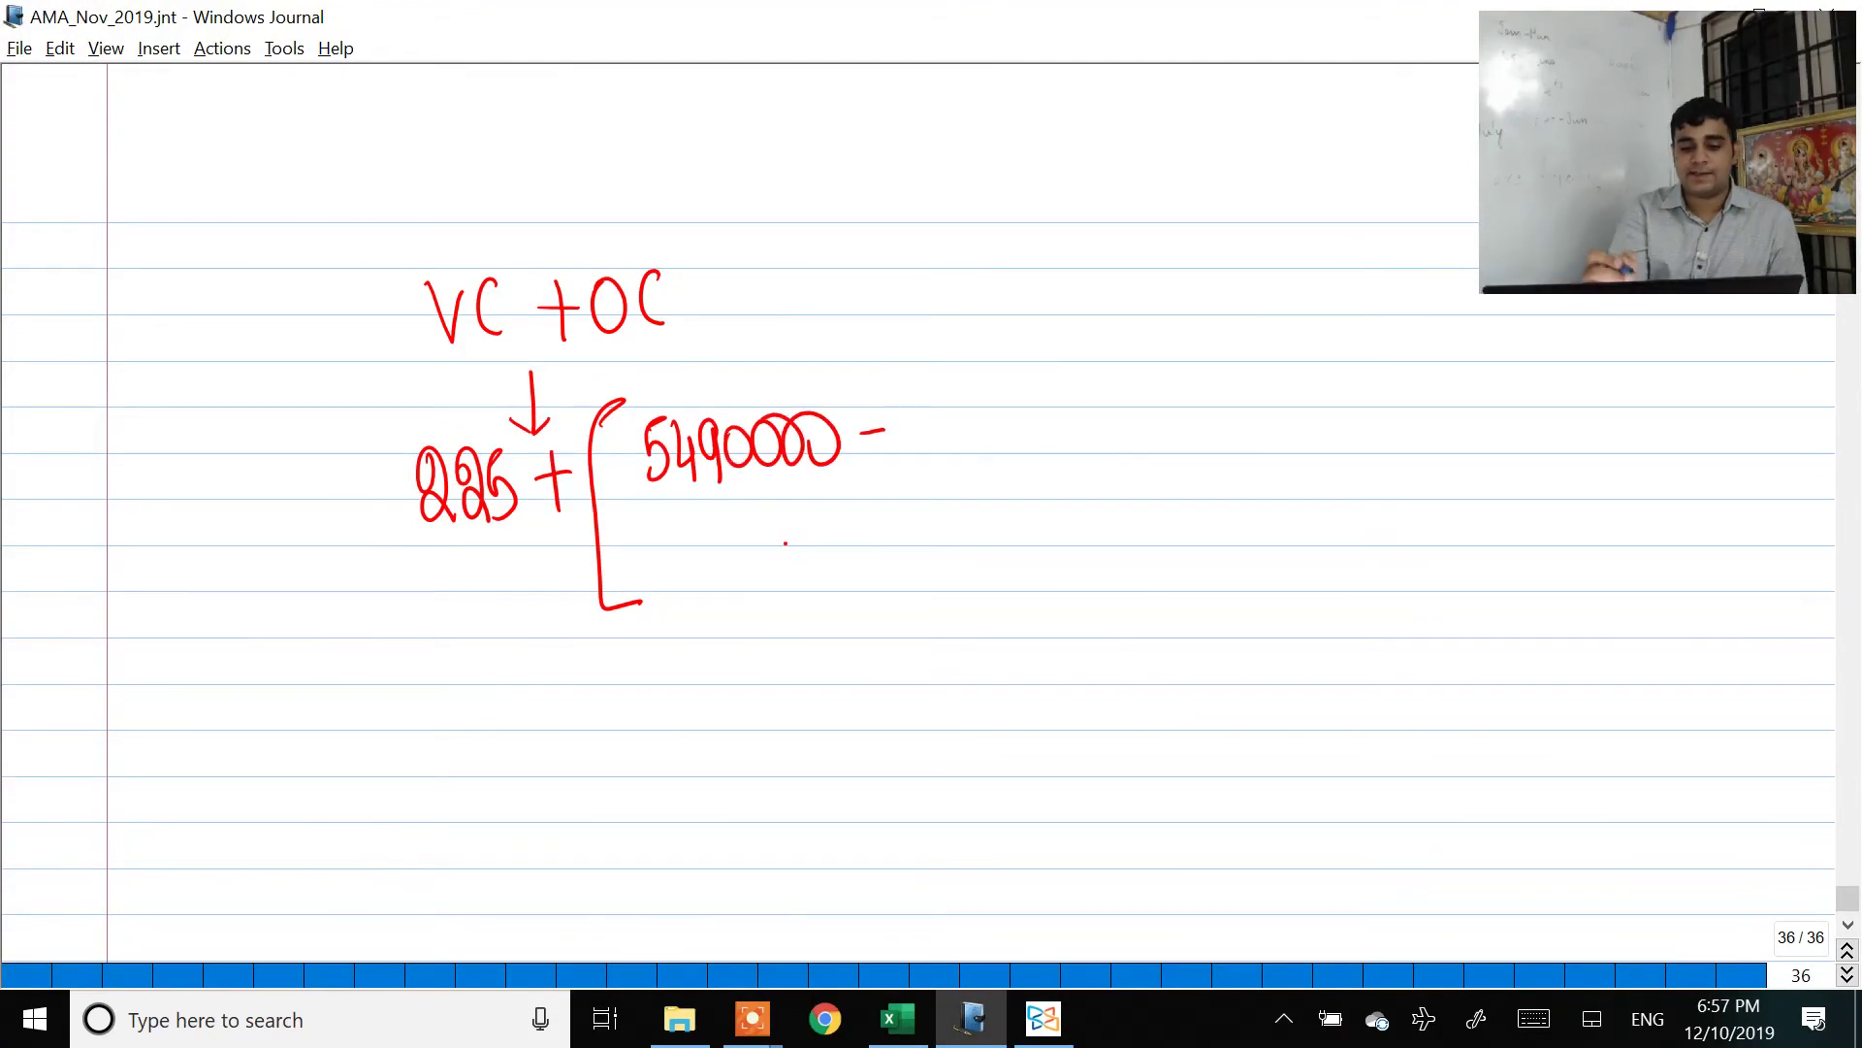
Step: Look up the 72,000-hour contribution in Excel, then handwrite 4050000 after the minus sign and draw a fraction line underneath
key("alt+Tab")
key("alt+Tab")
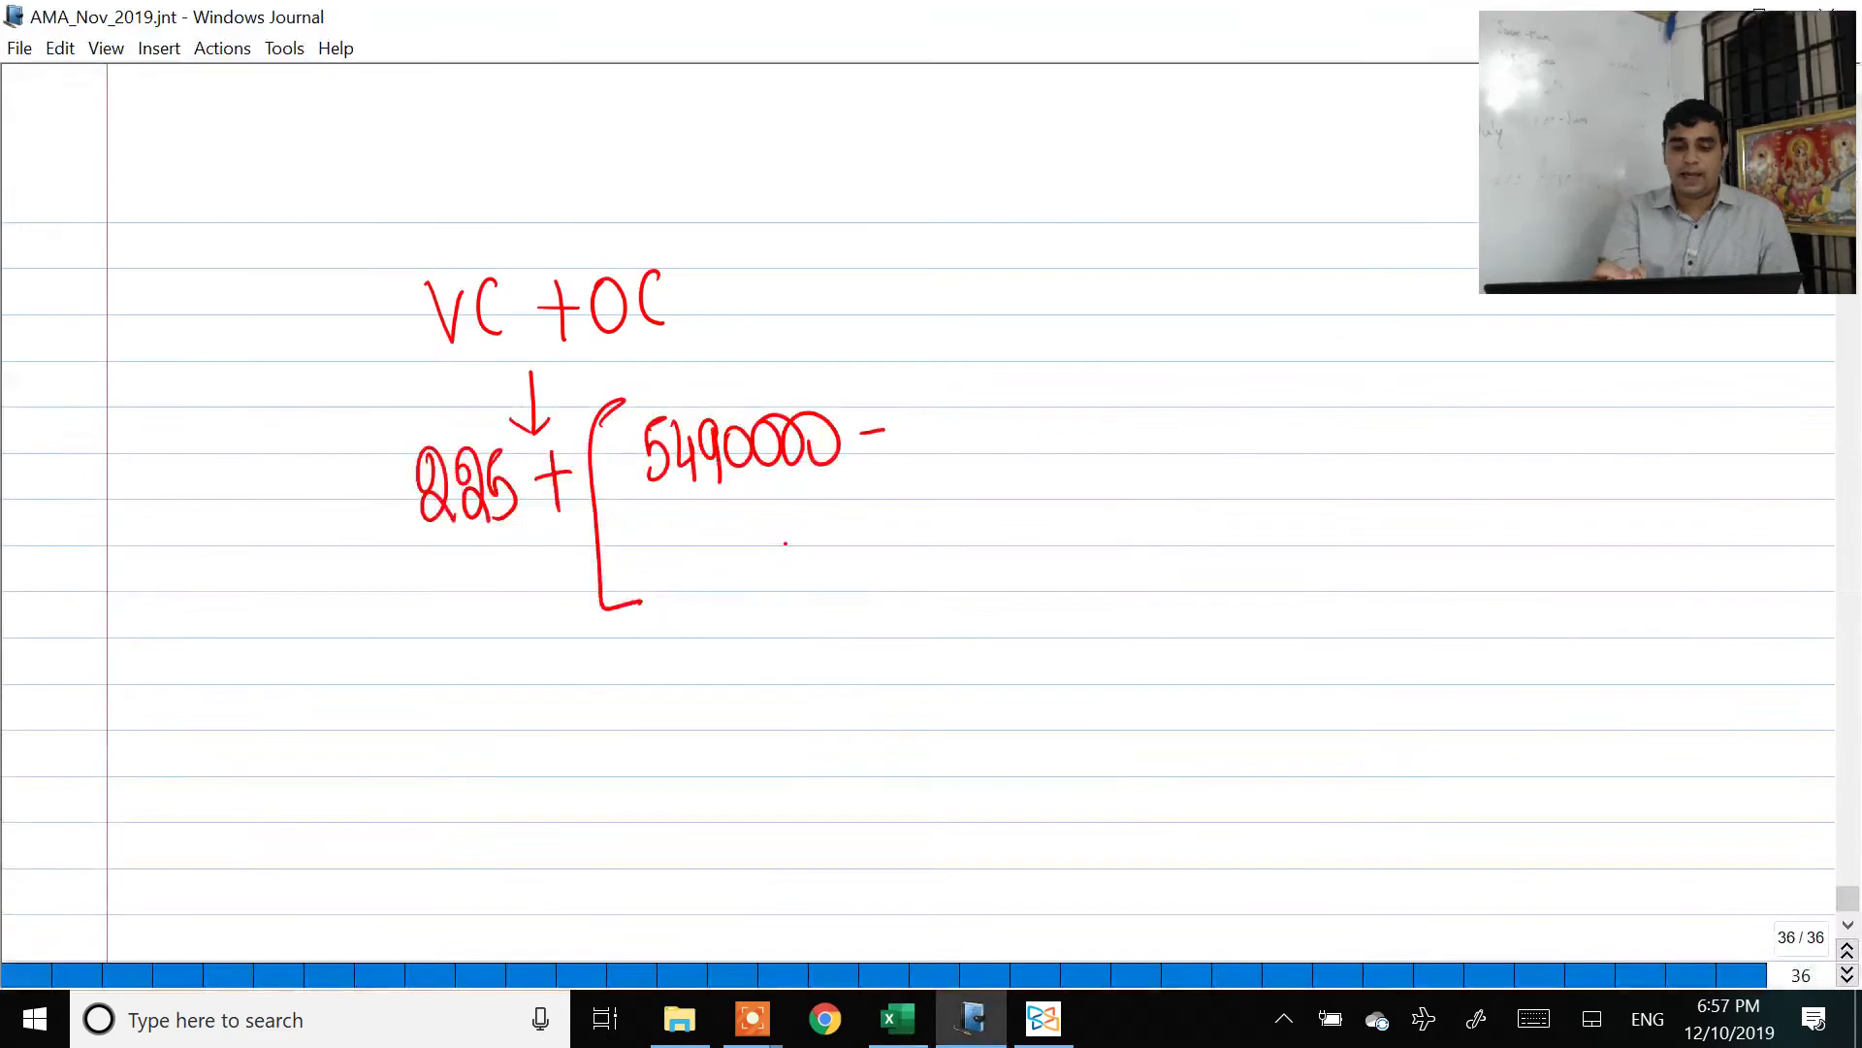
left_click(898, 397)
left_click_drag(899, 396, 923, 448)
left_click_drag(917, 415, 919, 468)
mouse_move(937, 406)
left_mouse_down()
mouse_move(956, 456)
mouse_move(1026, 441)
left_mouse_up()
mouse_move(1062, 393)
left_mouse_down()
mouse_move(1057, 441)
mouse_move(1081, 446)
left_mouse_up()
left_click_drag(646, 490, 1144, 479)
Step: Handwrite 12000 as the denominator in Windows Journal and close the square bracket
key("alt+Tab")
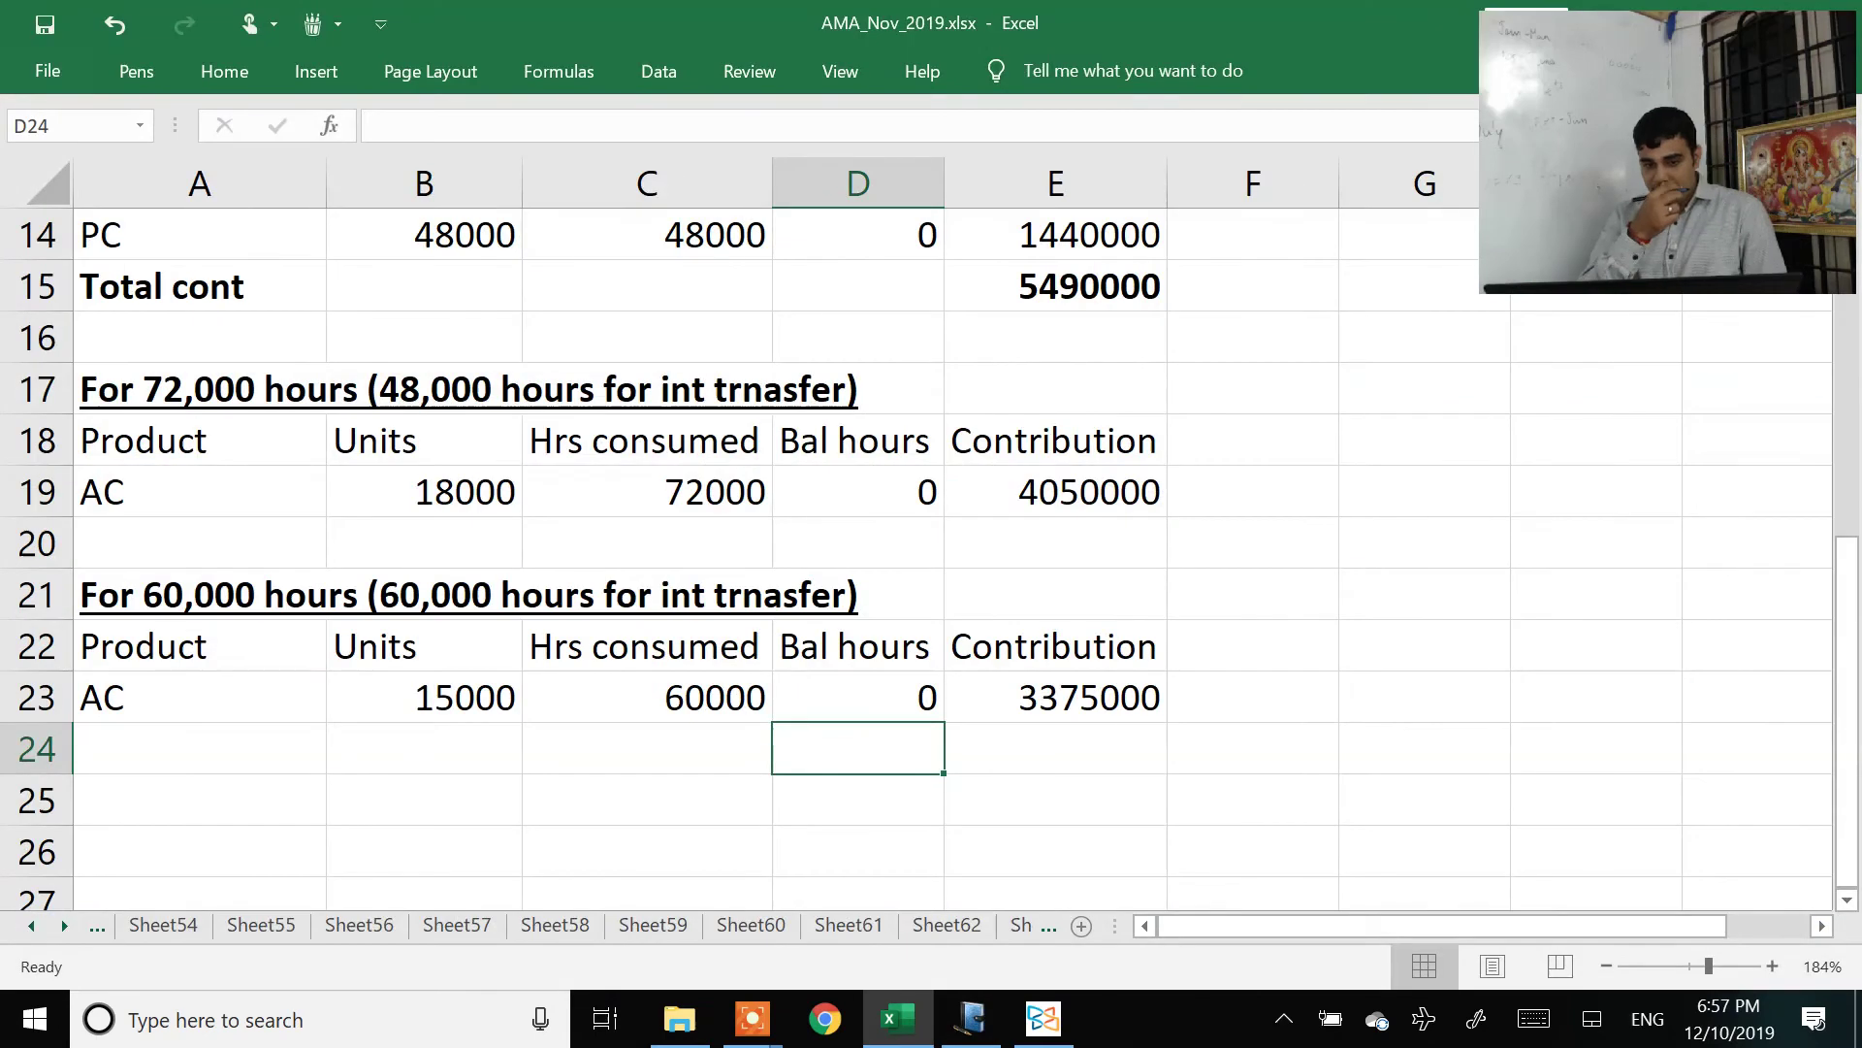
key("alt+Tab")
mouse_move(773, 511)
left_mouse_down()
mouse_move(776, 582)
mouse_move(807, 544)
mouse_move(822, 582)
left_mouse_up()
left_click_drag(844, 529, 866, 533)
mouse_move(907, 521)
left_mouse_down()
mouse_move(888, 529)
mouse_move(912, 544)
left_mouse_up()
mouse_move(1067, 355)
left_mouse_down()
mouse_move(1140, 544)
mouse_move(1073, 559)
left_mouse_up()
Step: Handwrite the result line = 225 + 120 = 345 below the fraction and circle 345
left_click_drag(395, 730, 412, 732)
mouse_move(447, 706)
left_mouse_down()
mouse_move(455, 684)
mouse_move(490, 749)
mouse_move(530, 747)
left_mouse_up()
mouse_move(539, 667)
left_mouse_down()
mouse_move(530, 747)
mouse_move(621, 703)
left_mouse_up()
left_click_drag(592, 674, 597, 743)
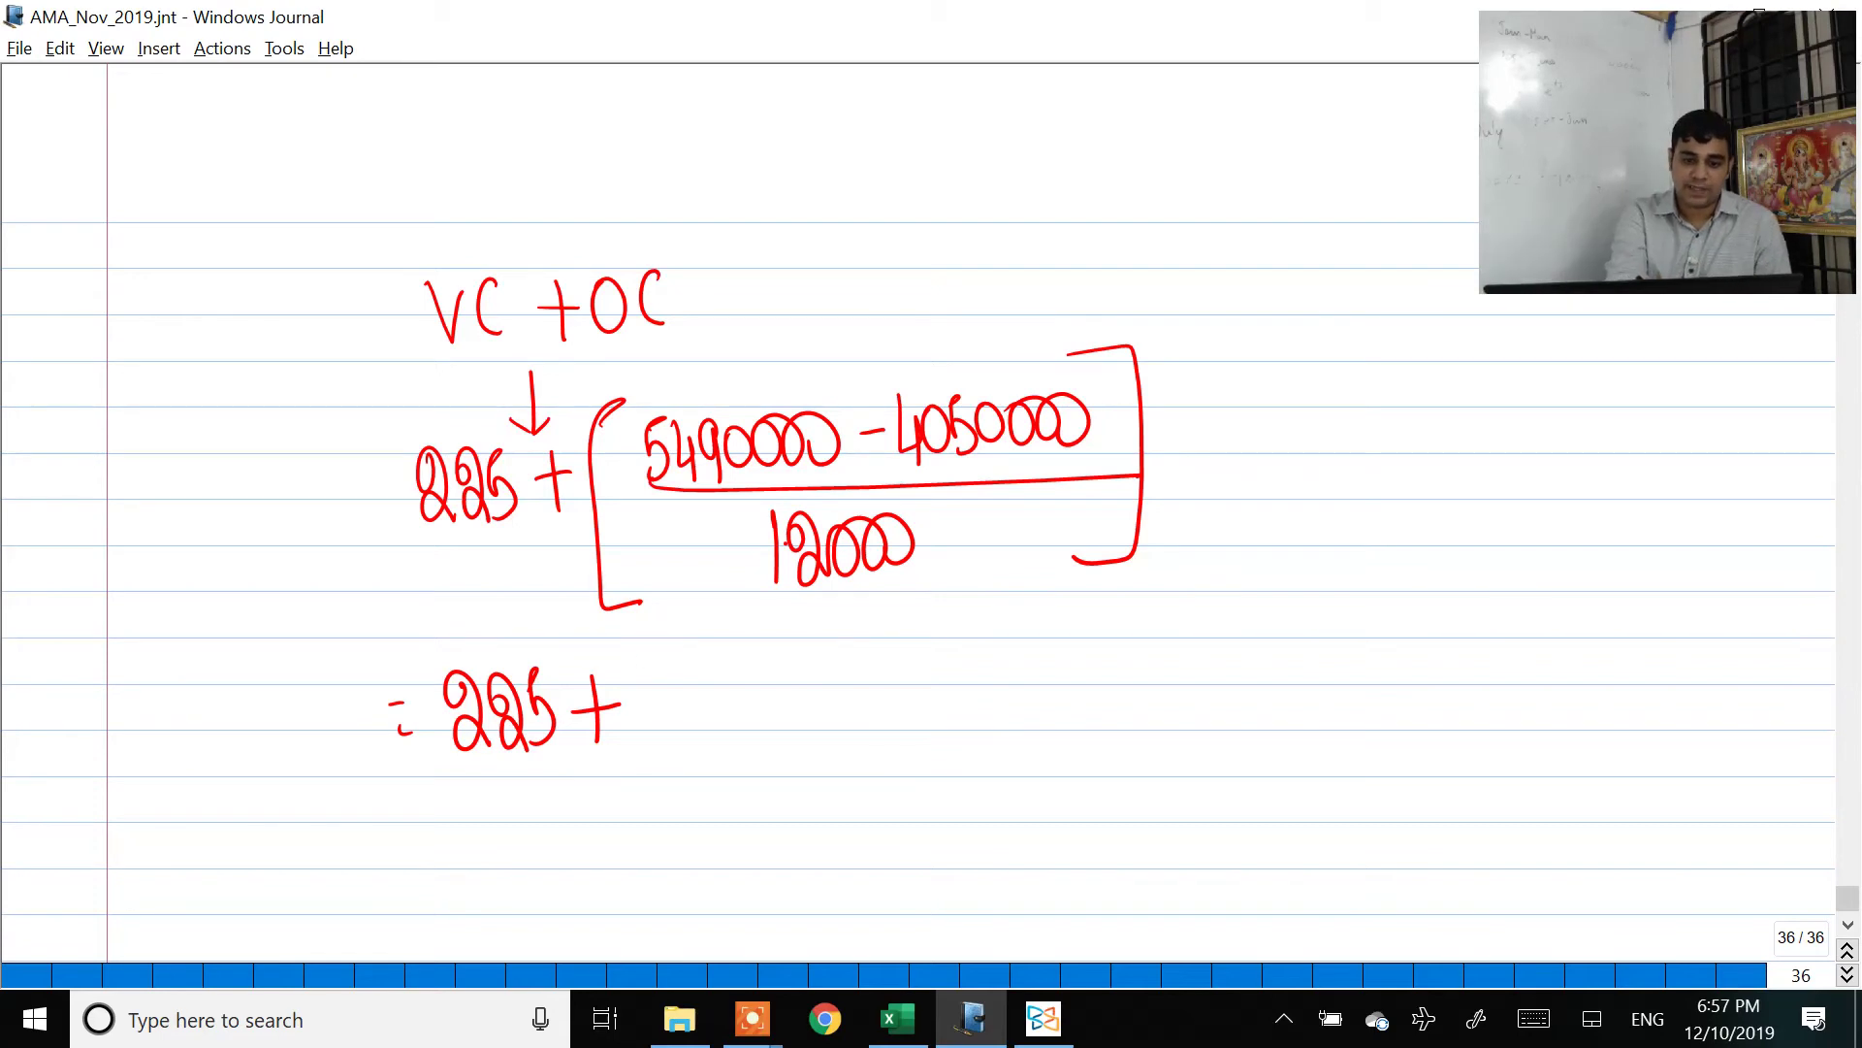
left_click_drag(638, 659, 641, 739)
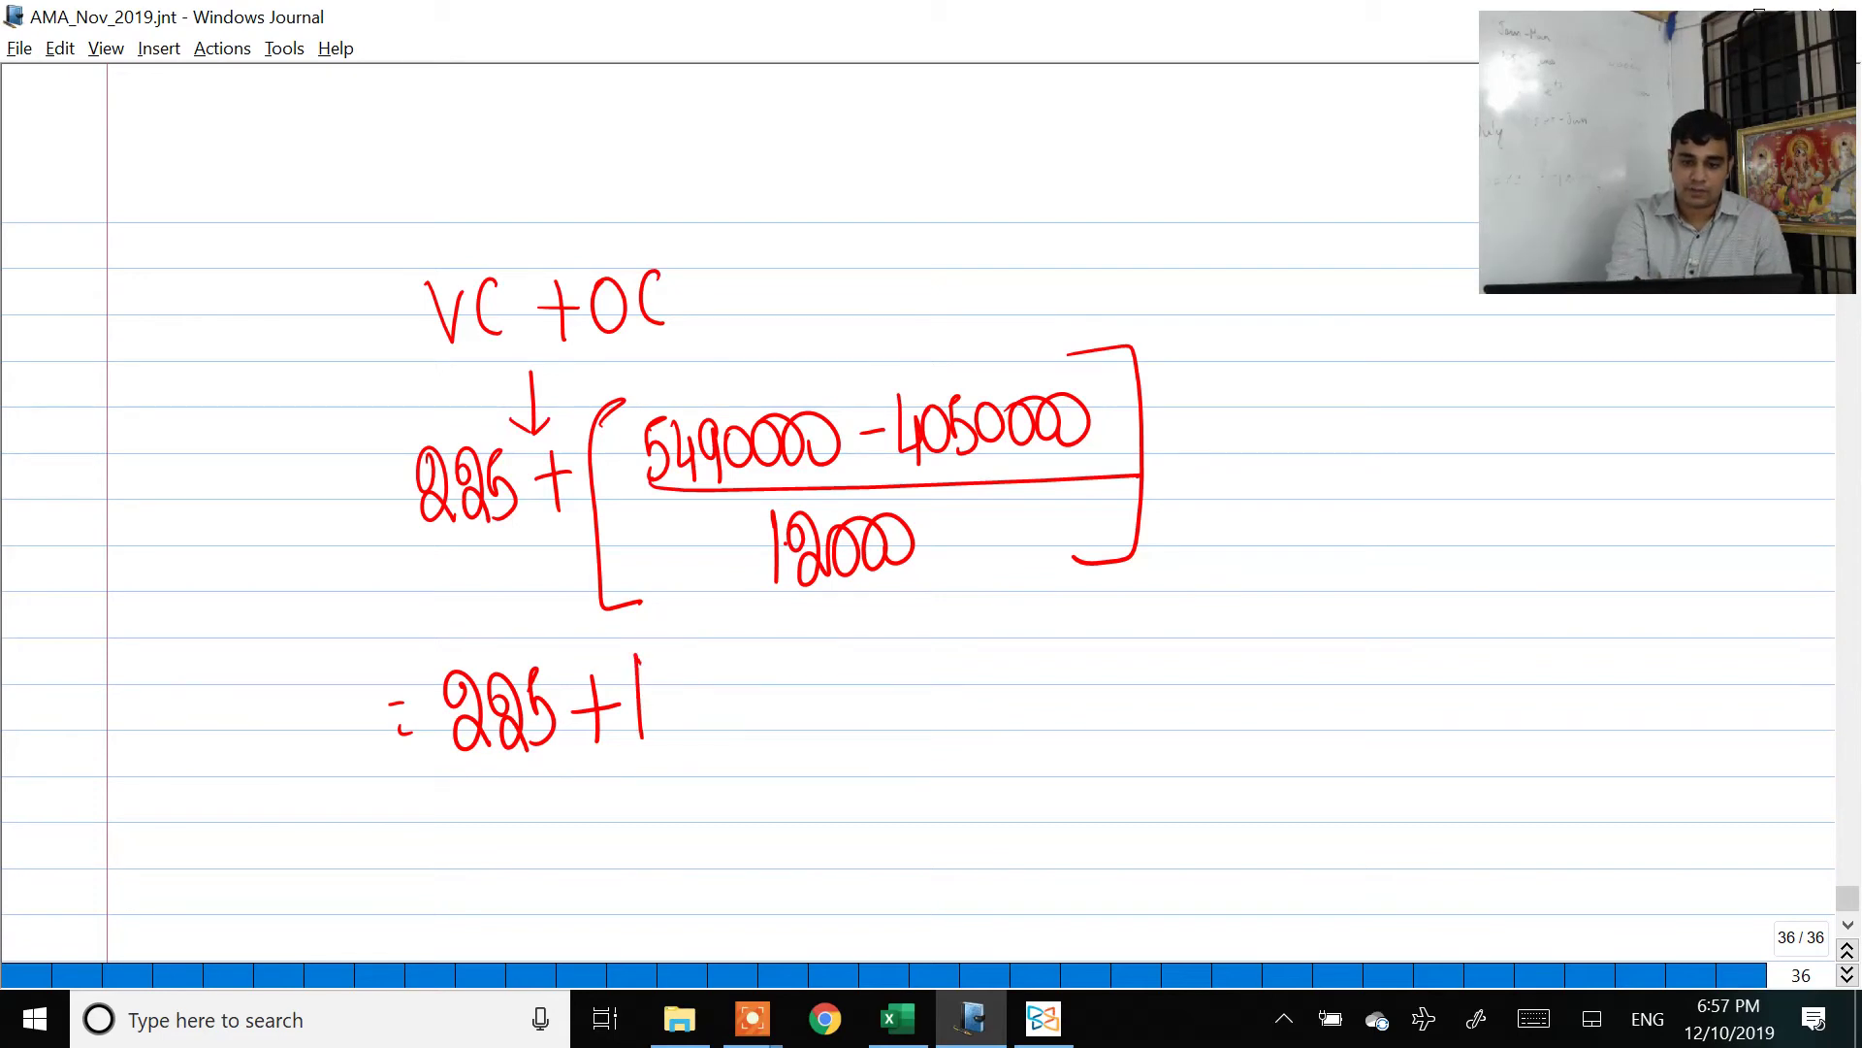
mouse_move(660, 671)
left_mouse_down()
mouse_move(701, 737)
mouse_move(717, 682)
left_mouse_up()
mouse_move(837, 644)
left_mouse_down()
mouse_move(846, 708)
mouse_move(900, 716)
left_mouse_up()
mouse_move(907, 636)
left_mouse_down()
mouse_move(927, 710)
mouse_move(945, 637)
left_mouse_up()
mouse_move(916, 587)
left_mouse_down()
mouse_move(973, 645)
mouse_move(975, 611)
left_mouse_up()
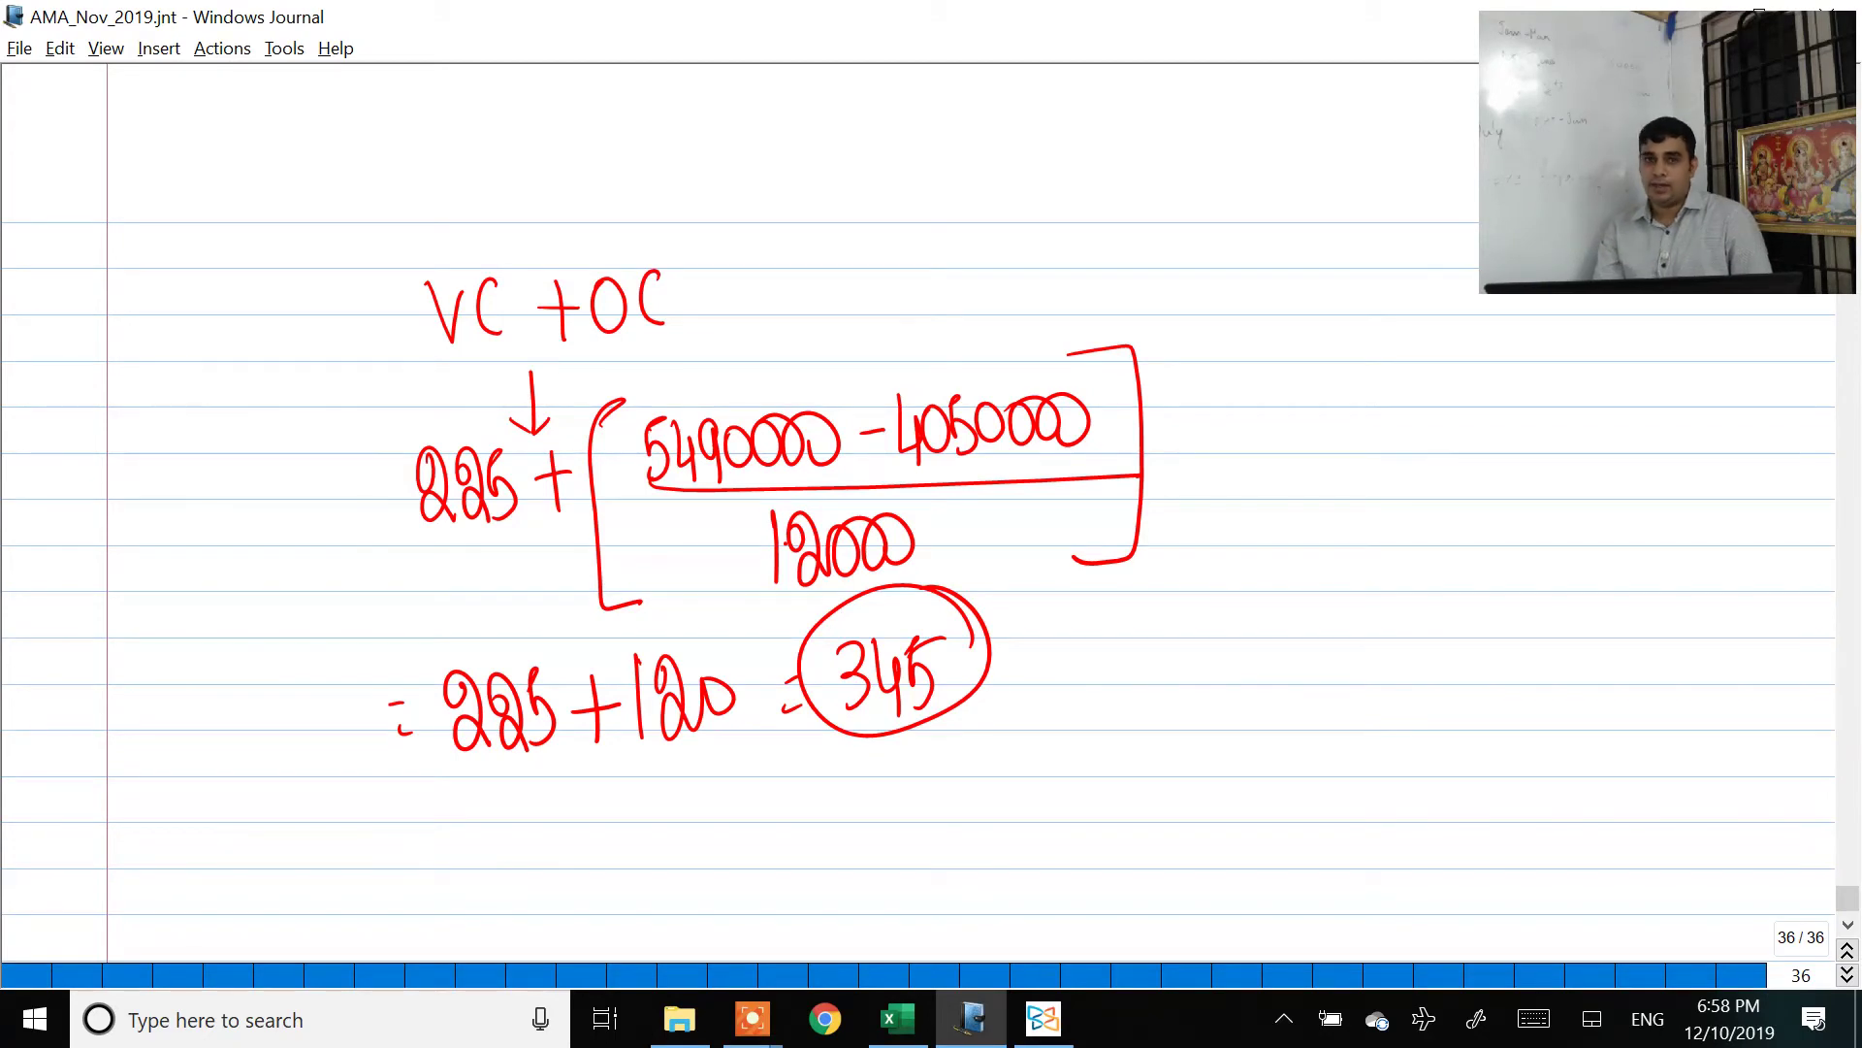
Step: On a fresh page of the journal, handwrite the heading VC + OC with a downward arrow beneath it
scroll(917, 513, "down", 5)
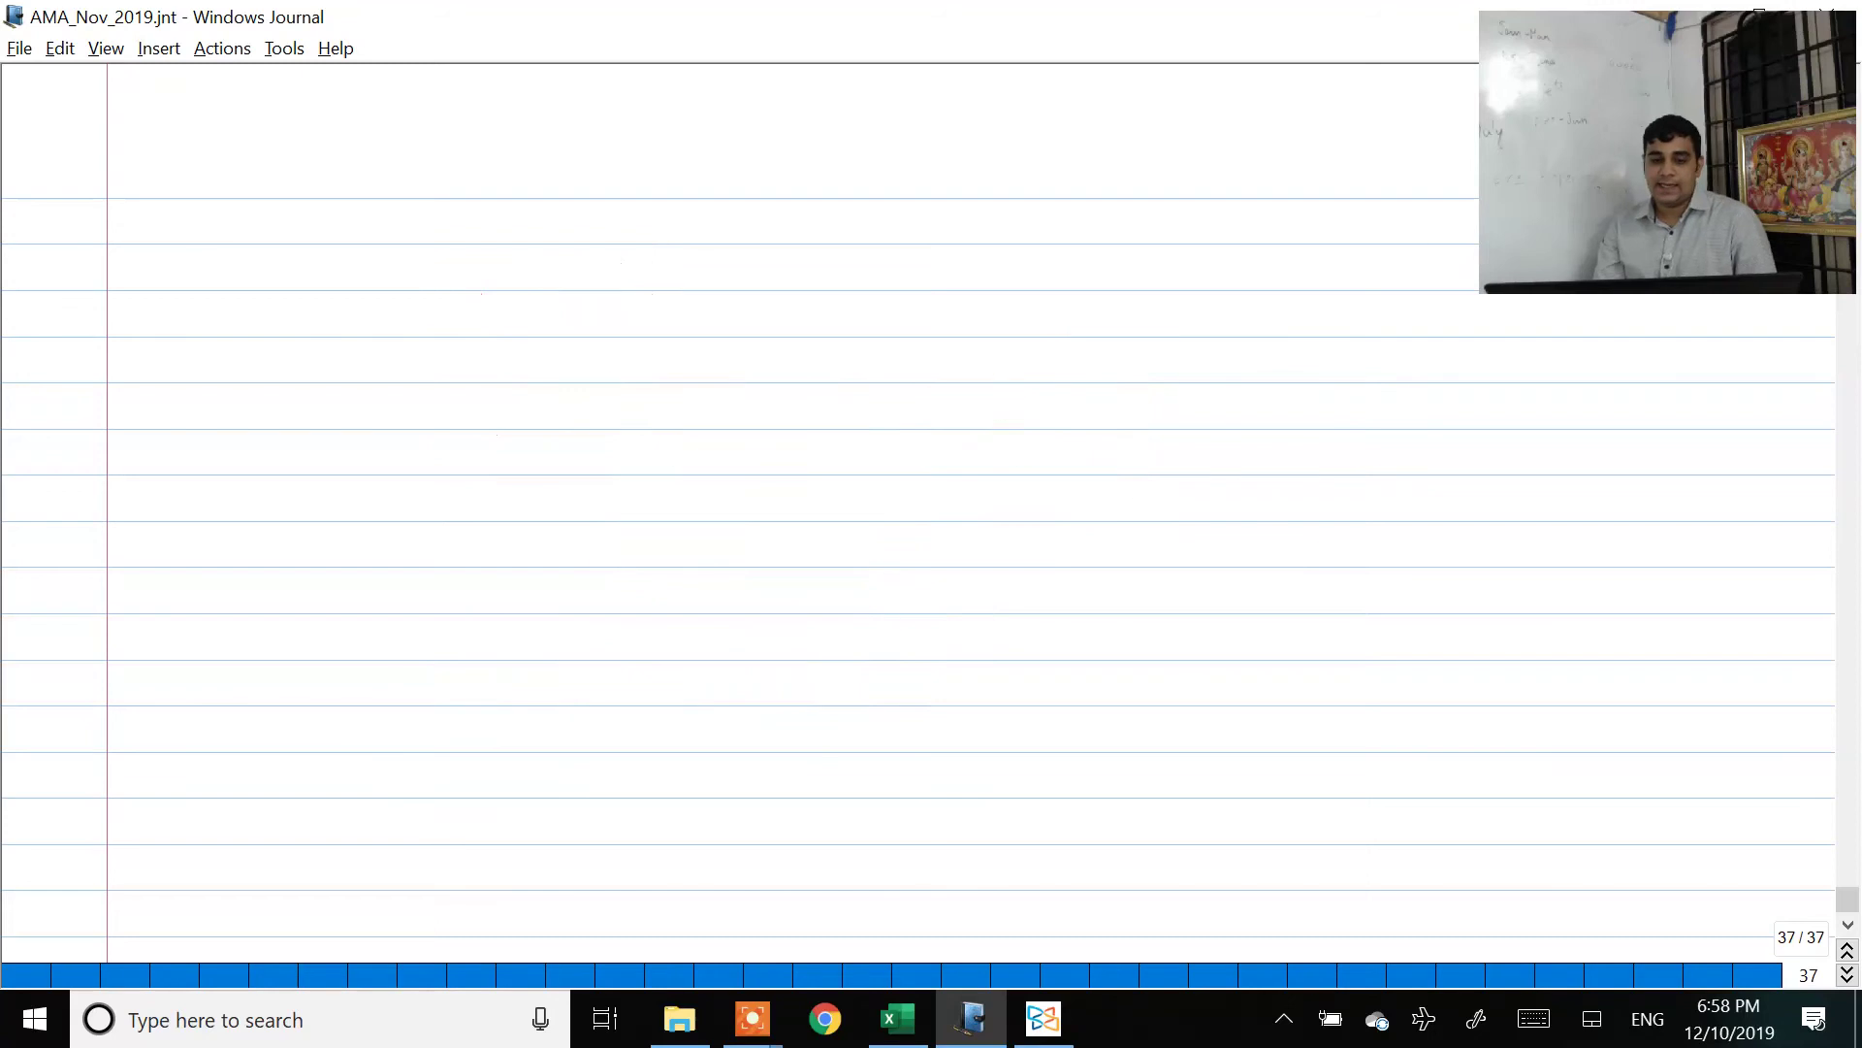
mouse_move(475, 268)
left_mouse_down()
mouse_move(523, 353)
mouse_move(536, 287)
left_mouse_up()
mouse_move(585, 270)
left_mouse_down()
mouse_move(595, 331)
mouse_move(744, 289)
mouse_move(719, 340)
left_mouse_up()
mouse_move(763, 267)
left_mouse_down()
mouse_move(774, 324)
mouse_move(763, 264)
left_mouse_up()
left_click_drag(830, 308, 864, 246)
left_click_drag(650, 357, 669, 448)
left_click_drag(630, 426, 670, 448)
Step: Handwrite 225 + below the arrow and open a tall square bracket after it
mouse_move(514, 499)
left_mouse_down()
mouse_move(551, 579)
mouse_move(598, 580)
left_mouse_up()
left_click_drag(614, 482, 603, 572)
mouse_move(647, 526)
left_mouse_down()
mouse_move(690, 507)
mouse_move(679, 573)
left_mouse_up()
mouse_move(790, 427)
left_mouse_down()
mouse_move(759, 646)
mouse_move(805, 642)
left_mouse_up()
Step: Look up the total contribution for 1,20,000 hours in Excel and handwrite 5490000 inside the bracket in Windows Journal
key("alt+Tab")
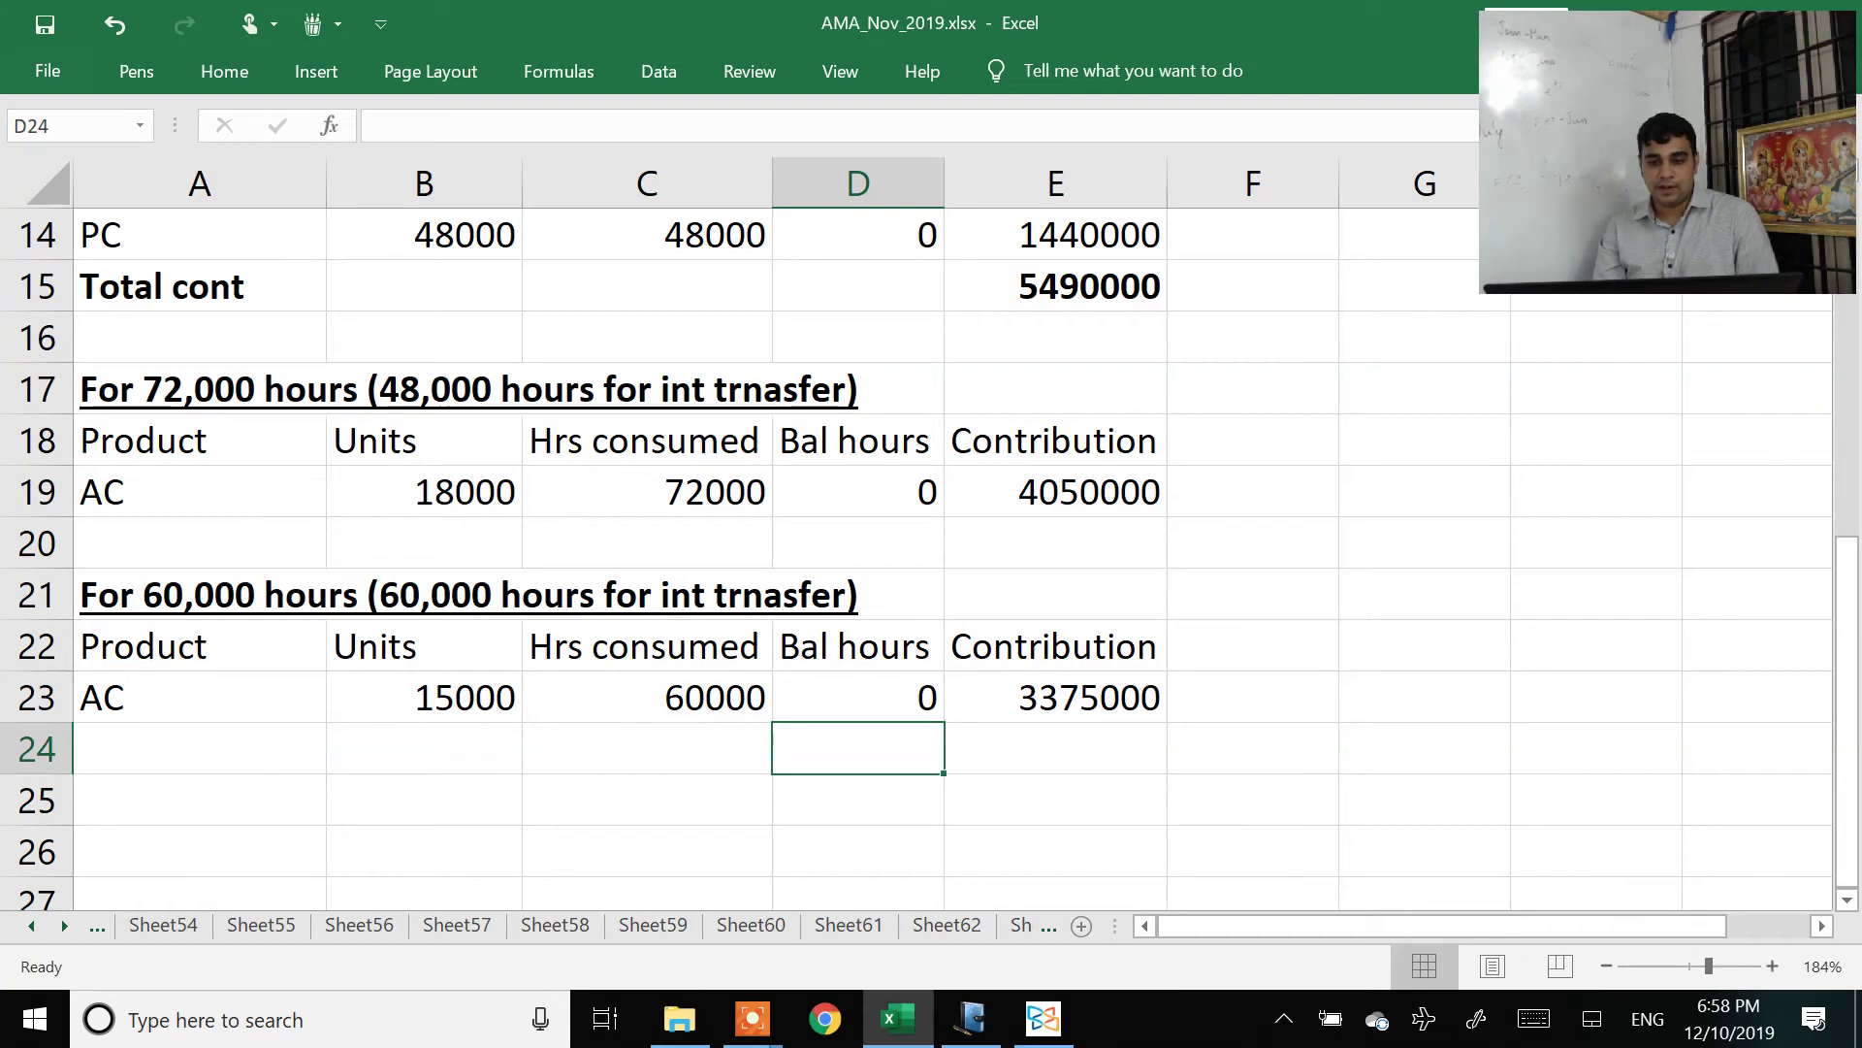
key("alt+Tab")
mouse_move(813, 449)
left_mouse_down()
mouse_move(836, 442)
mouse_move(817, 530)
mouse_move(871, 507)
left_mouse_up()
left_click_drag(866, 480, 868, 537)
left_click_drag(885, 464, 890, 532)
mouse_move(921, 464)
left_mouse_down()
mouse_move(907, 500)
mouse_move(919, 466)
mouse_move(949, 462)
left_mouse_up()
mouse_move(980, 456)
left_mouse_down()
mouse_move(965, 504)
mouse_move(981, 456)
left_mouse_up()
left_click_drag(1009, 454, 1007, 458)
Step: Look up the 60,000-hour contribution in Excel, then handwrite 3375000 as the subtracted amount and draw the fraction line underneath
key("alt+Tab")
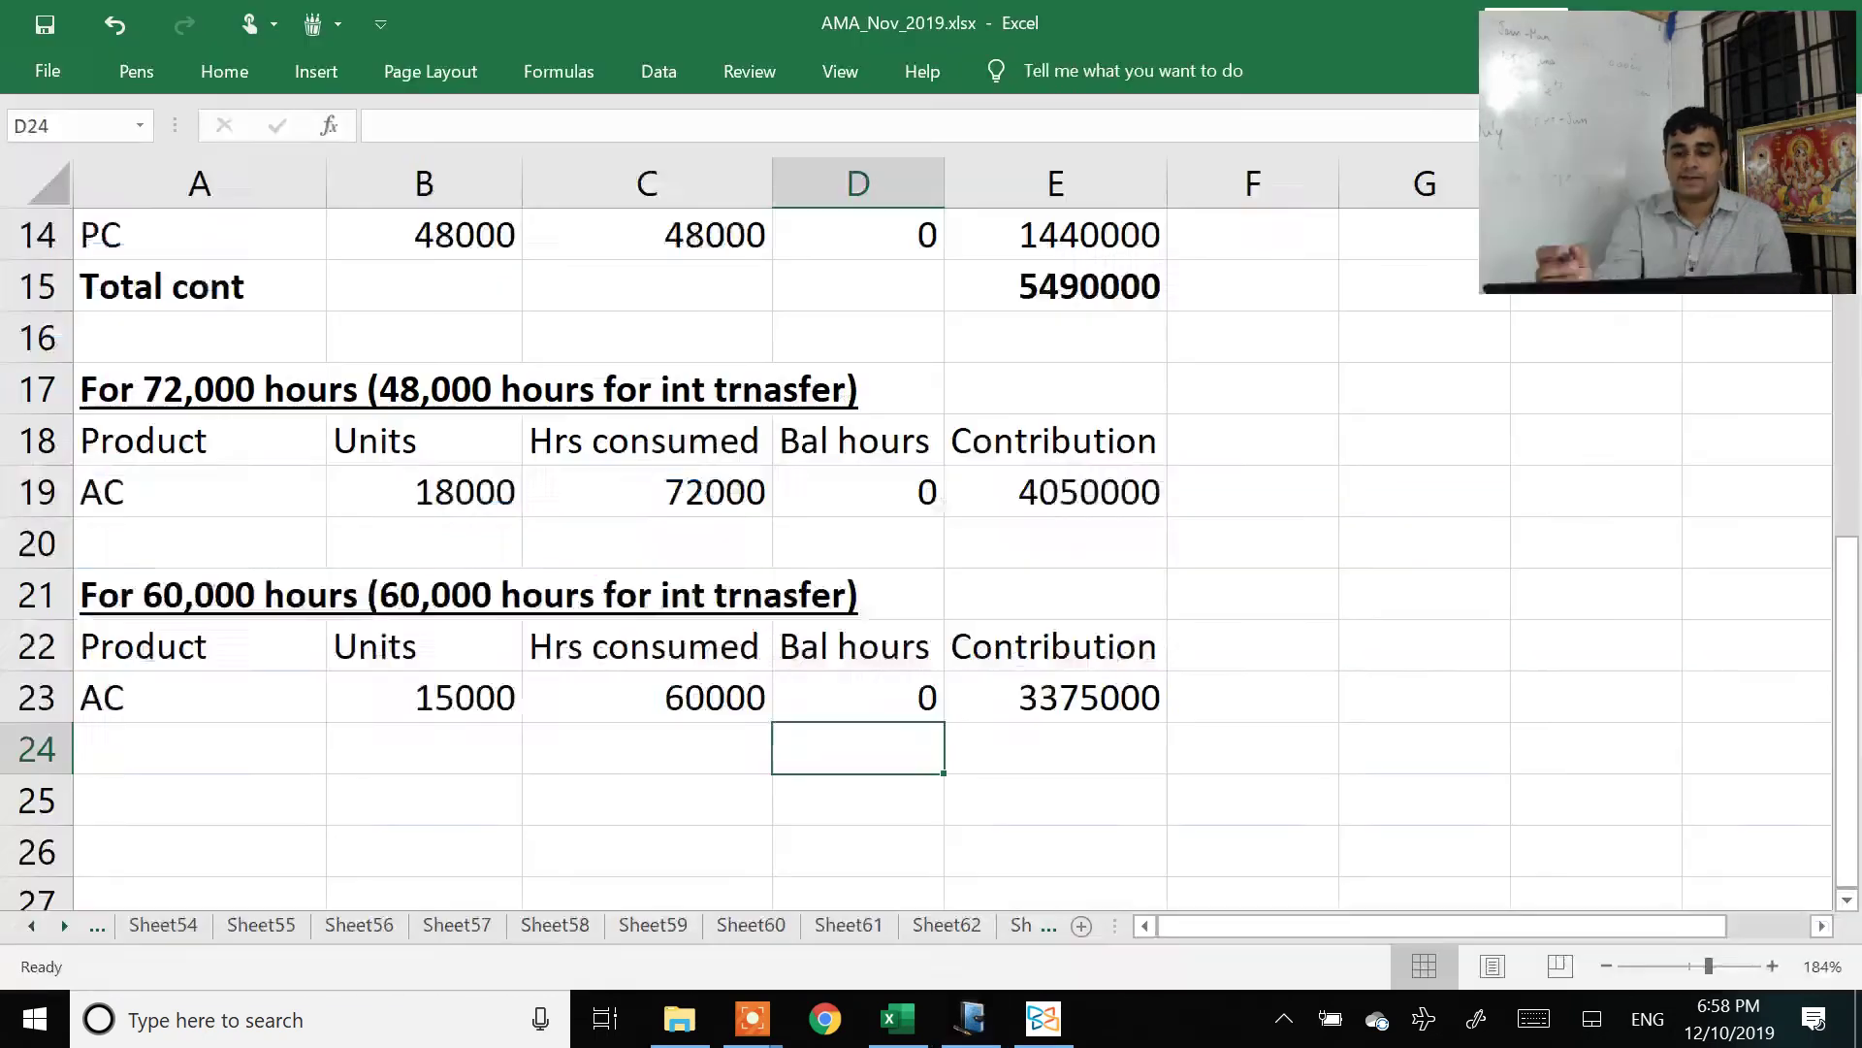
key("alt+Tab")
mouse_move(1085, 446)
left_mouse_down()
mouse_move(1106, 499)
mouse_move(1087, 506)
left_mouse_up()
mouse_move(1120, 444)
left_mouse_down()
mouse_move(1140, 477)
mouse_move(1121, 501)
left_mouse_up()
left_click_drag(1145, 444, 1164, 502)
left_click_drag(1173, 441, 1186, 502)
mouse_move(1198, 446)
left_mouse_down()
mouse_move(1224, 438)
mouse_move(1211, 493)
left_mouse_up()
mouse_move(1251, 436)
left_mouse_down()
mouse_move(1243, 485)
mouse_move(1285, 485)
left_mouse_up()
left_click_drag(767, 543, 1324, 505)
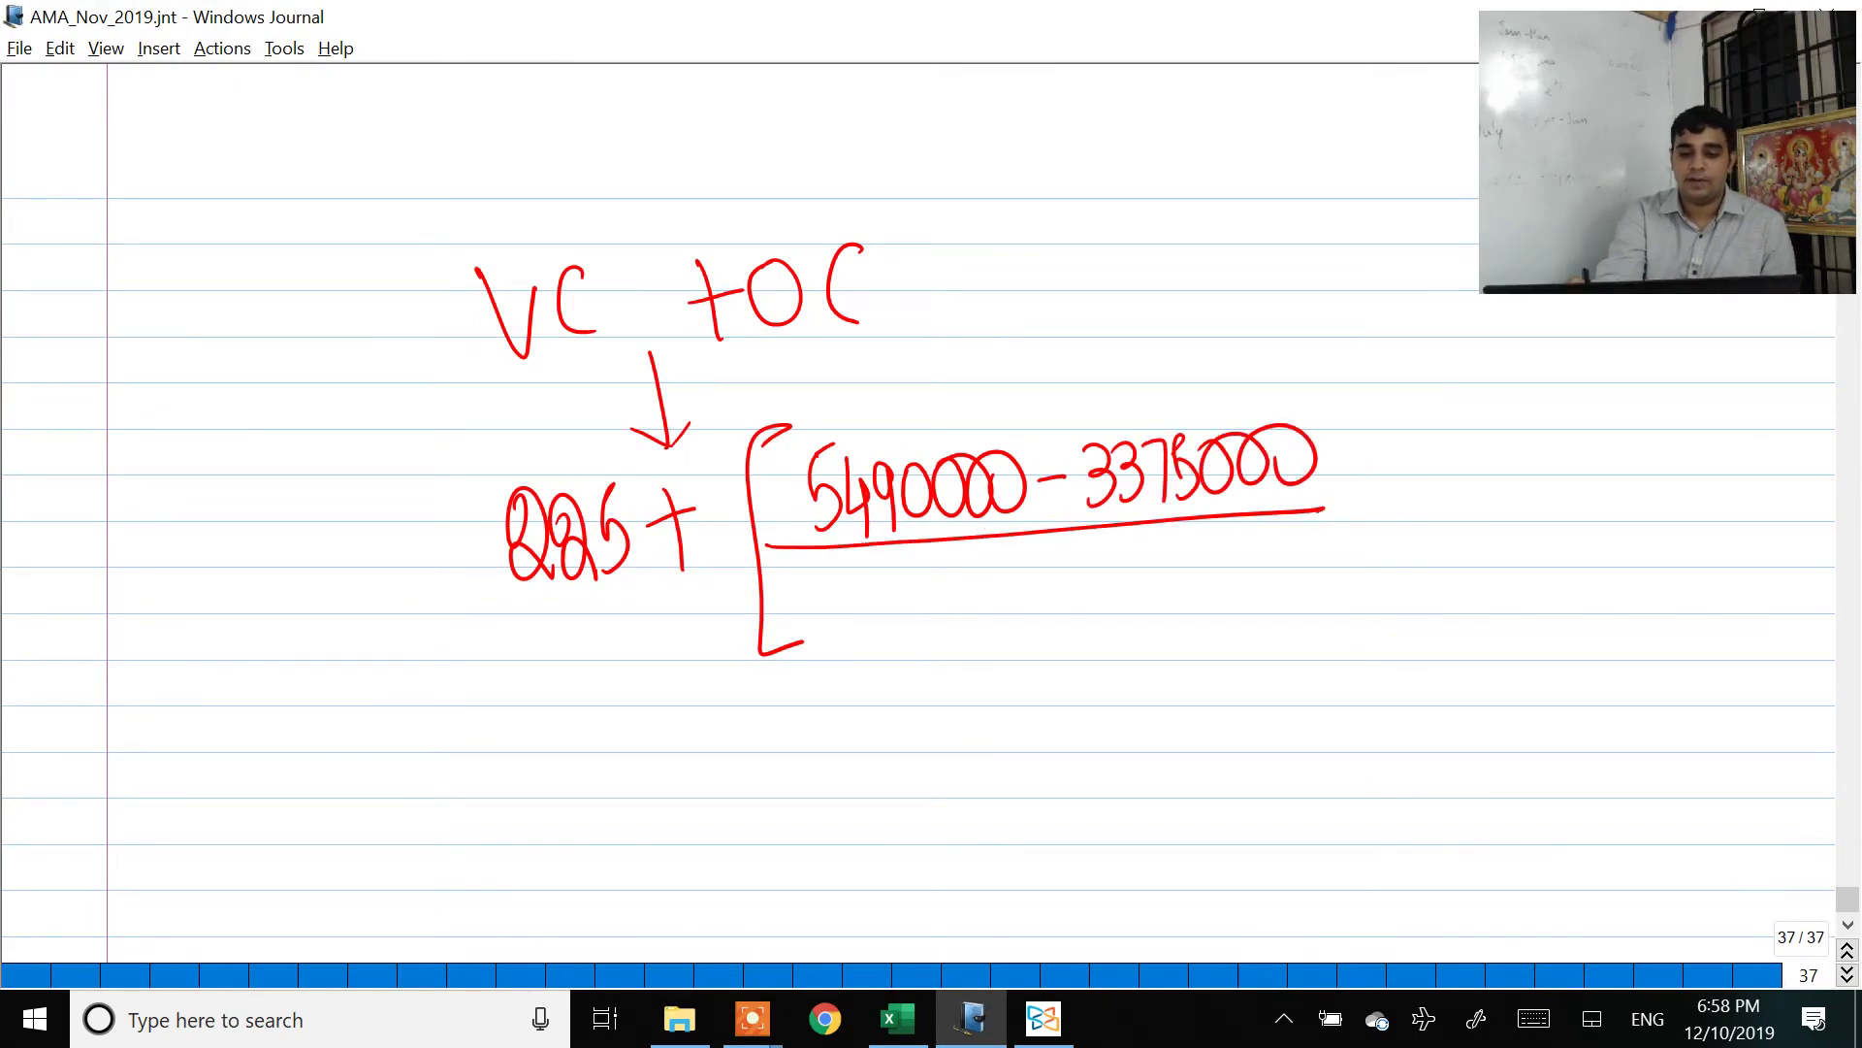
Step: Check the 60,000-hour statement in Excel, then handwrite 15000 as the denominator in Windows Journal and close the square bracket
key("alt+Tab")
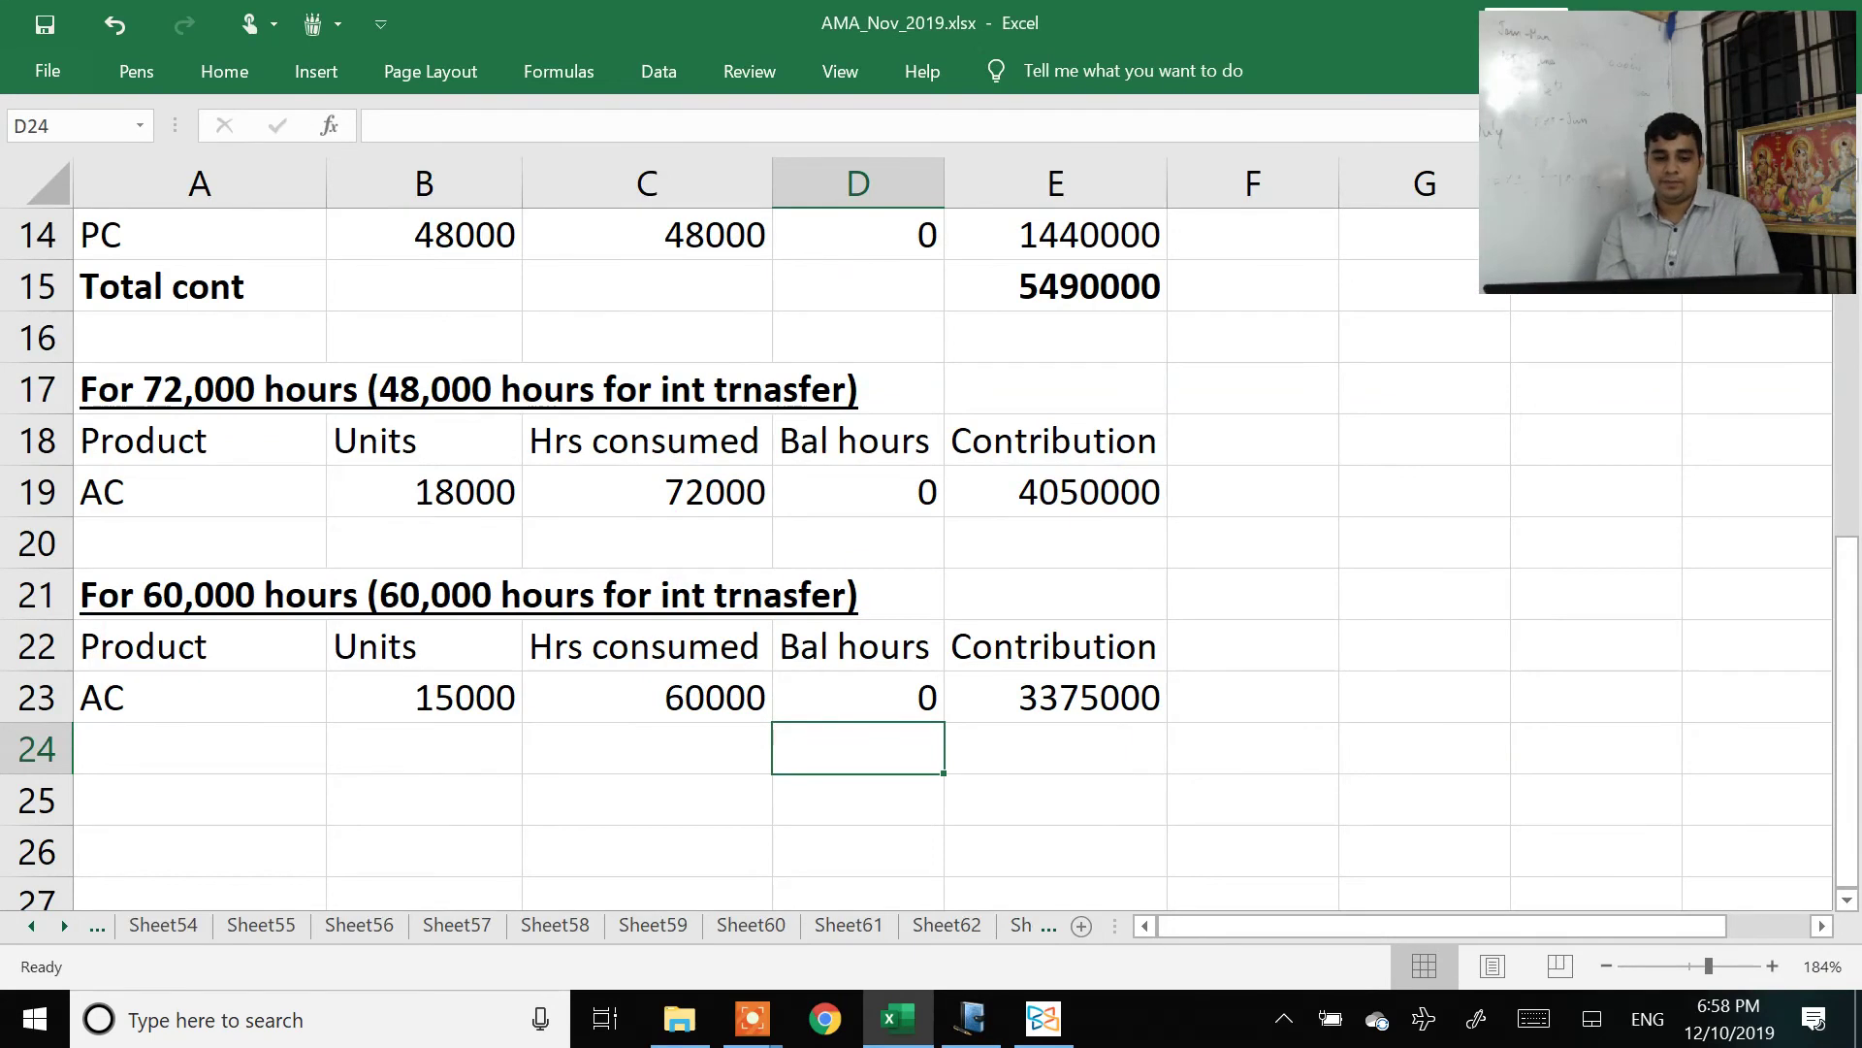
key("alt+Tab")
mouse_move(974, 555)
left_mouse_down()
mouse_move(981, 626)
mouse_move(991, 596)
left_mouse_up()
mouse_move(998, 580)
left_mouse_down()
mouse_move(1019, 596)
mouse_move(1031, 562)
left_mouse_up()
left_click_drag(1071, 559, 1108, 559)
mouse_move(1290, 370)
left_mouse_down()
mouse_move(1370, 498)
mouse_move(1307, 591)
left_mouse_up()
Step: Handwrite the result line 225 + 141 = 366 below the fraction and draw a box around 366
mouse_move(539, 725)
left_mouse_down()
mouse_move(587, 807)
mouse_move(626, 803)
left_mouse_up()
mouse_move(640, 718)
left_mouse_down()
mouse_move(650, 803)
mouse_move(744, 748)
left_mouse_up()
left_click(693, 759)
left_click_drag(719, 727, 723, 789)
left_click_drag(803, 700, 809, 790)
mouse_move(828, 704)
left_mouse_down()
mouse_move(832, 745)
mouse_move(861, 760)
left_mouse_up()
left_click_drag(854, 723, 863, 790)
left_click_drag(878, 703, 884, 778)
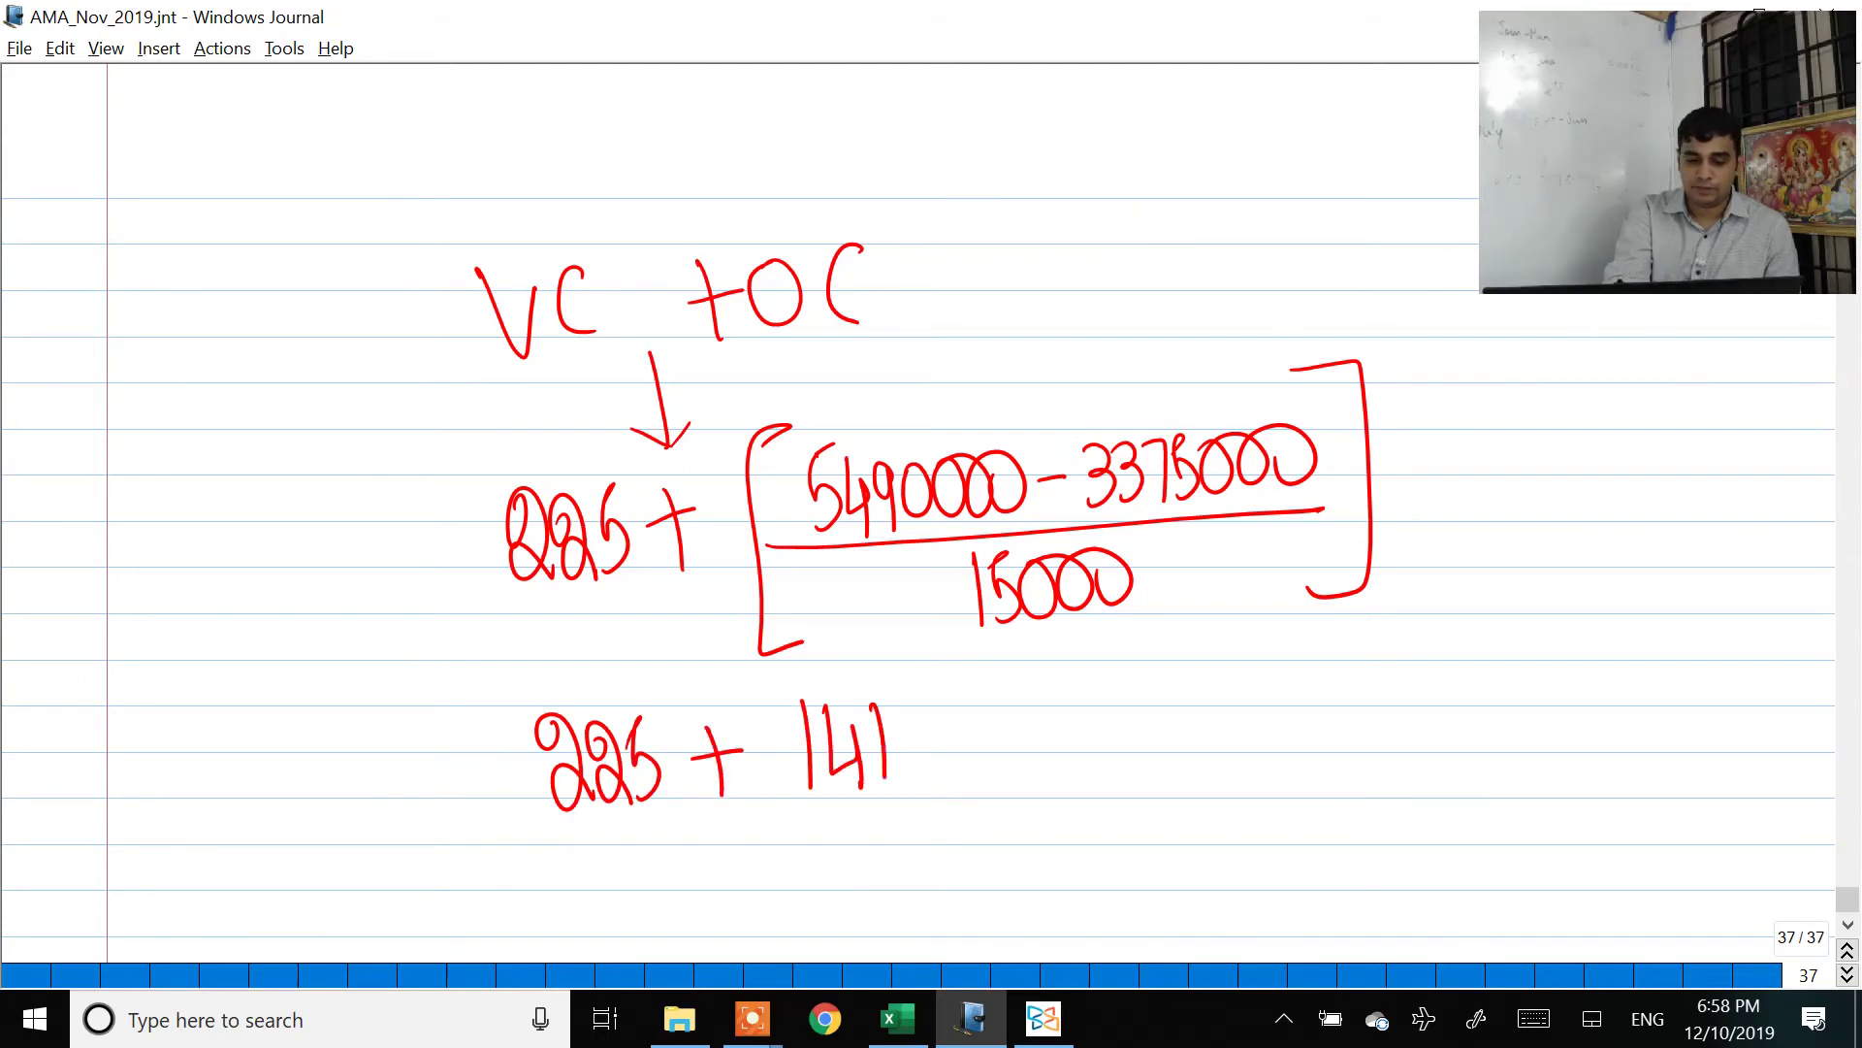
left_click_drag(1054, 704, 1057, 775)
mouse_move(1116, 686)
left_mouse_down()
mouse_move(1106, 752)
mouse_move(1135, 748)
left_mouse_up()
mouse_move(1020, 687)
left_mouse_down()
mouse_move(1030, 819)
mouse_move(1034, 803)
left_mouse_up()
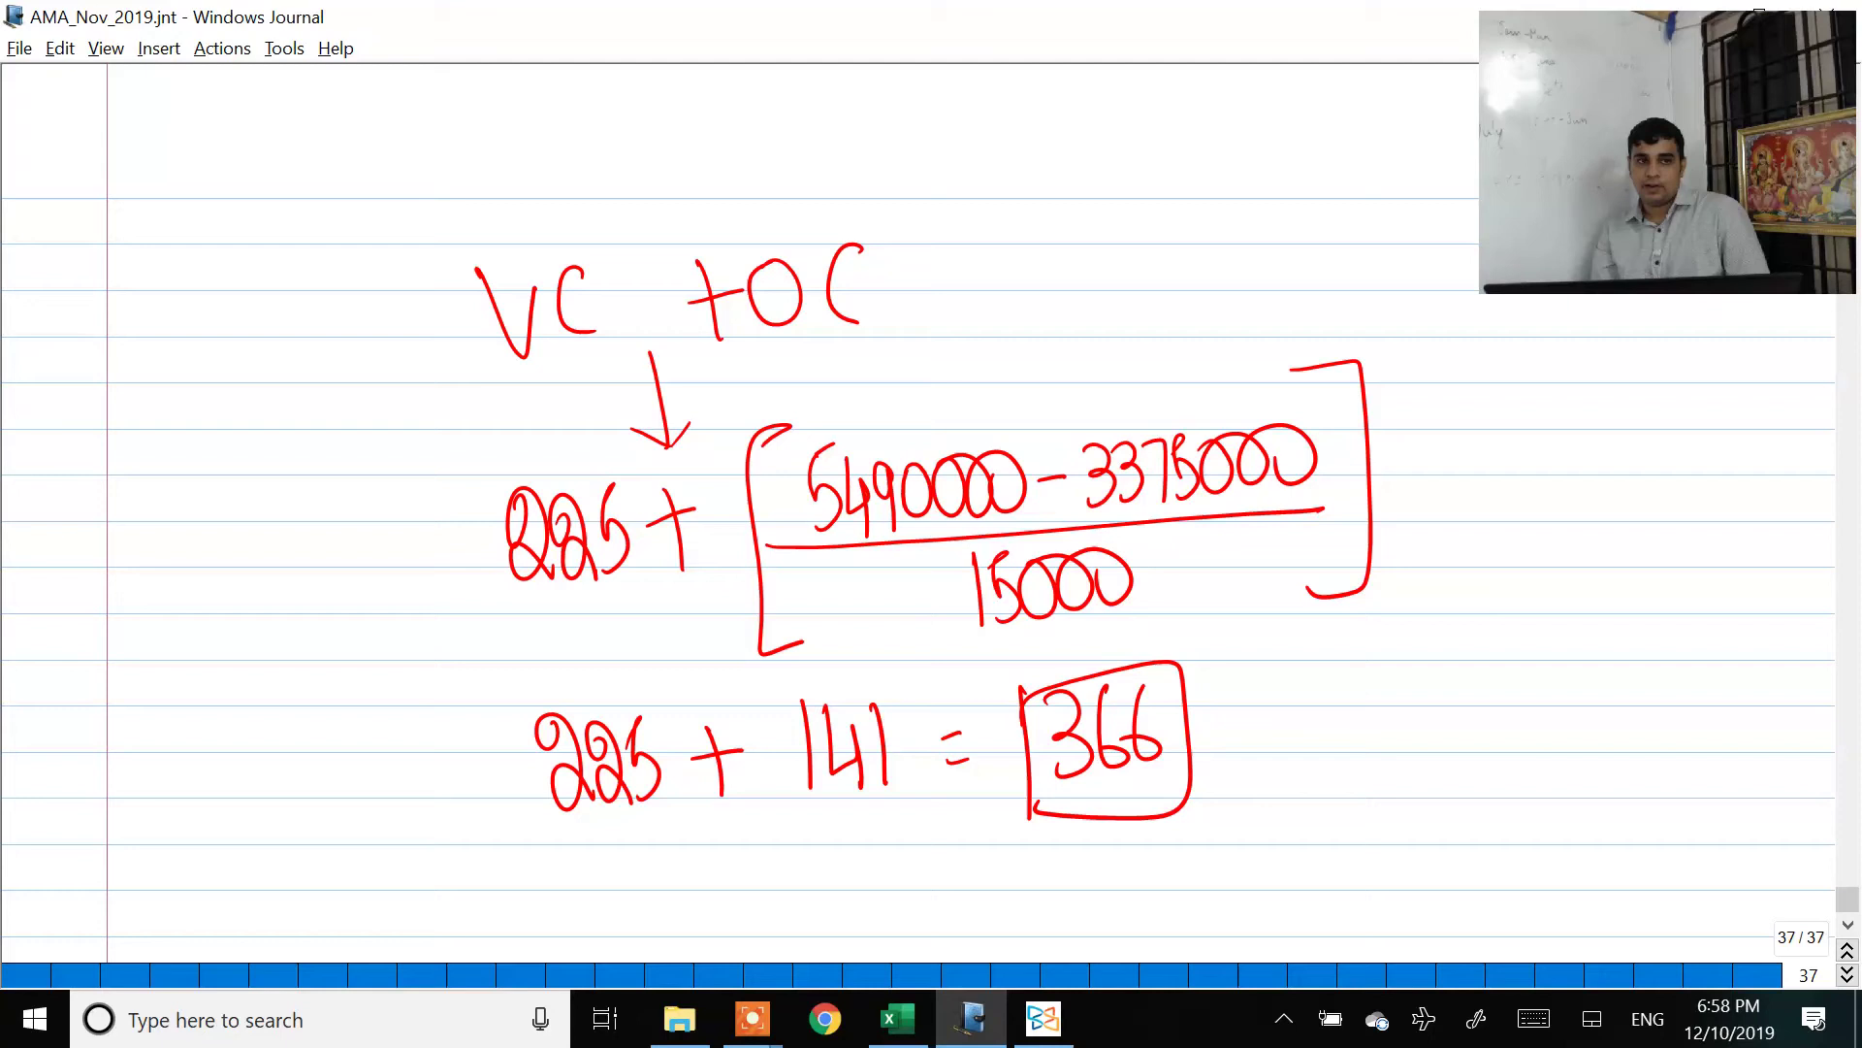
Step: On another fresh page, handwrite the heading Max TP with a downward arrow beneath it
key("Page_Down")
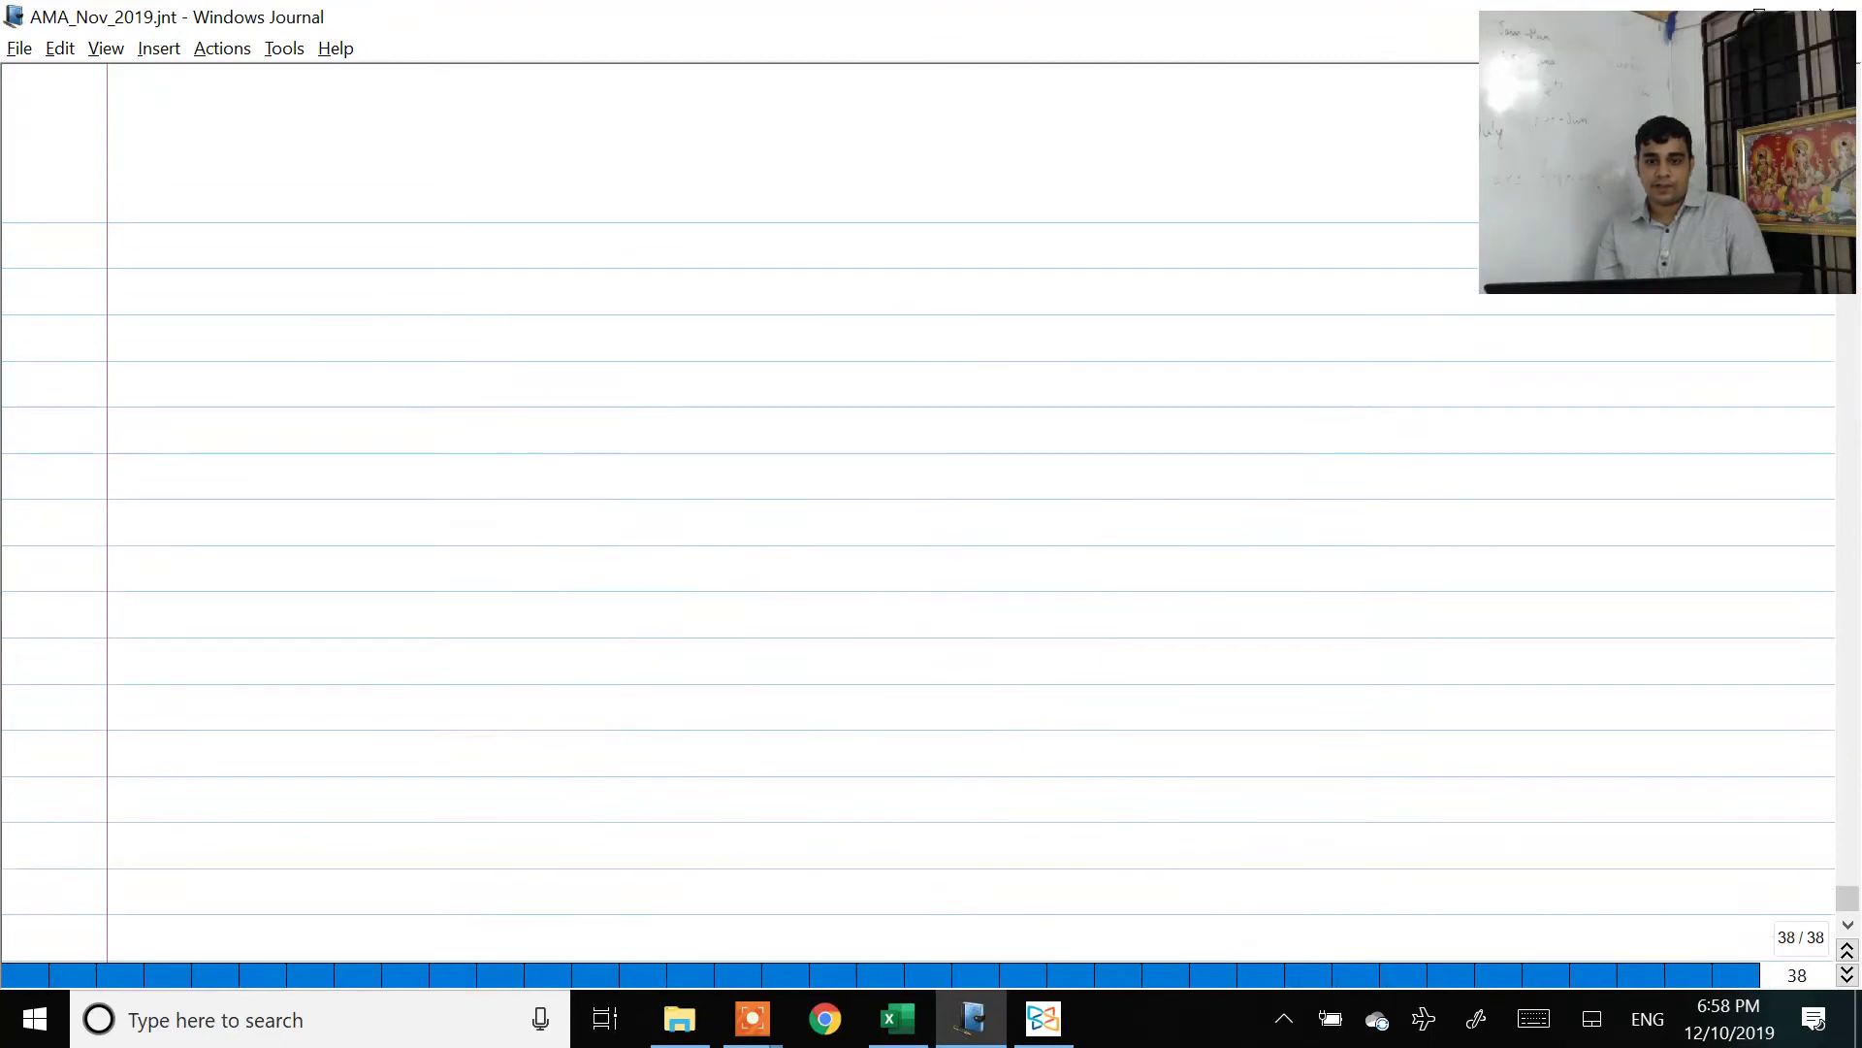
mouse_move(614, 203)
left_mouse_down()
mouse_move(648, 262)
mouse_move(749, 225)
mouse_move(786, 262)
mouse_move(823, 233)
left_mouse_up()
left_click_drag(733, 293, 737, 372)
mouse_move(706, 355)
left_mouse_down()
mouse_move(738, 372)
mouse_move(753, 341)
left_mouse_up()
Step: Handwrite the formula EPP ± D in Cost below the arrow and write 450 beneath EPP
mouse_move(652, 427)
left_mouse_down()
mouse_move(667, 499)
mouse_move(691, 456)
mouse_move(727, 456)
left_mouse_up()
mouse_move(750, 448)
left_mouse_down()
mouse_move(786, 444)
mouse_move(776, 464)
left_mouse_up()
mouse_move(754, 496)
left_mouse_down()
mouse_move(866, 473)
mouse_move(821, 514)
left_mouse_up()
mouse_move(892, 448)
left_mouse_down()
mouse_move(893, 493)
mouse_move(949, 494)
left_mouse_up()
left_click(899, 428)
mouse_move(989, 407)
left_mouse_down()
mouse_move(996, 490)
mouse_move(1046, 475)
left_mouse_up()
left_click_drag(1040, 369, 1040, 483)
left_click_drag(1055, 482, 1069, 426)
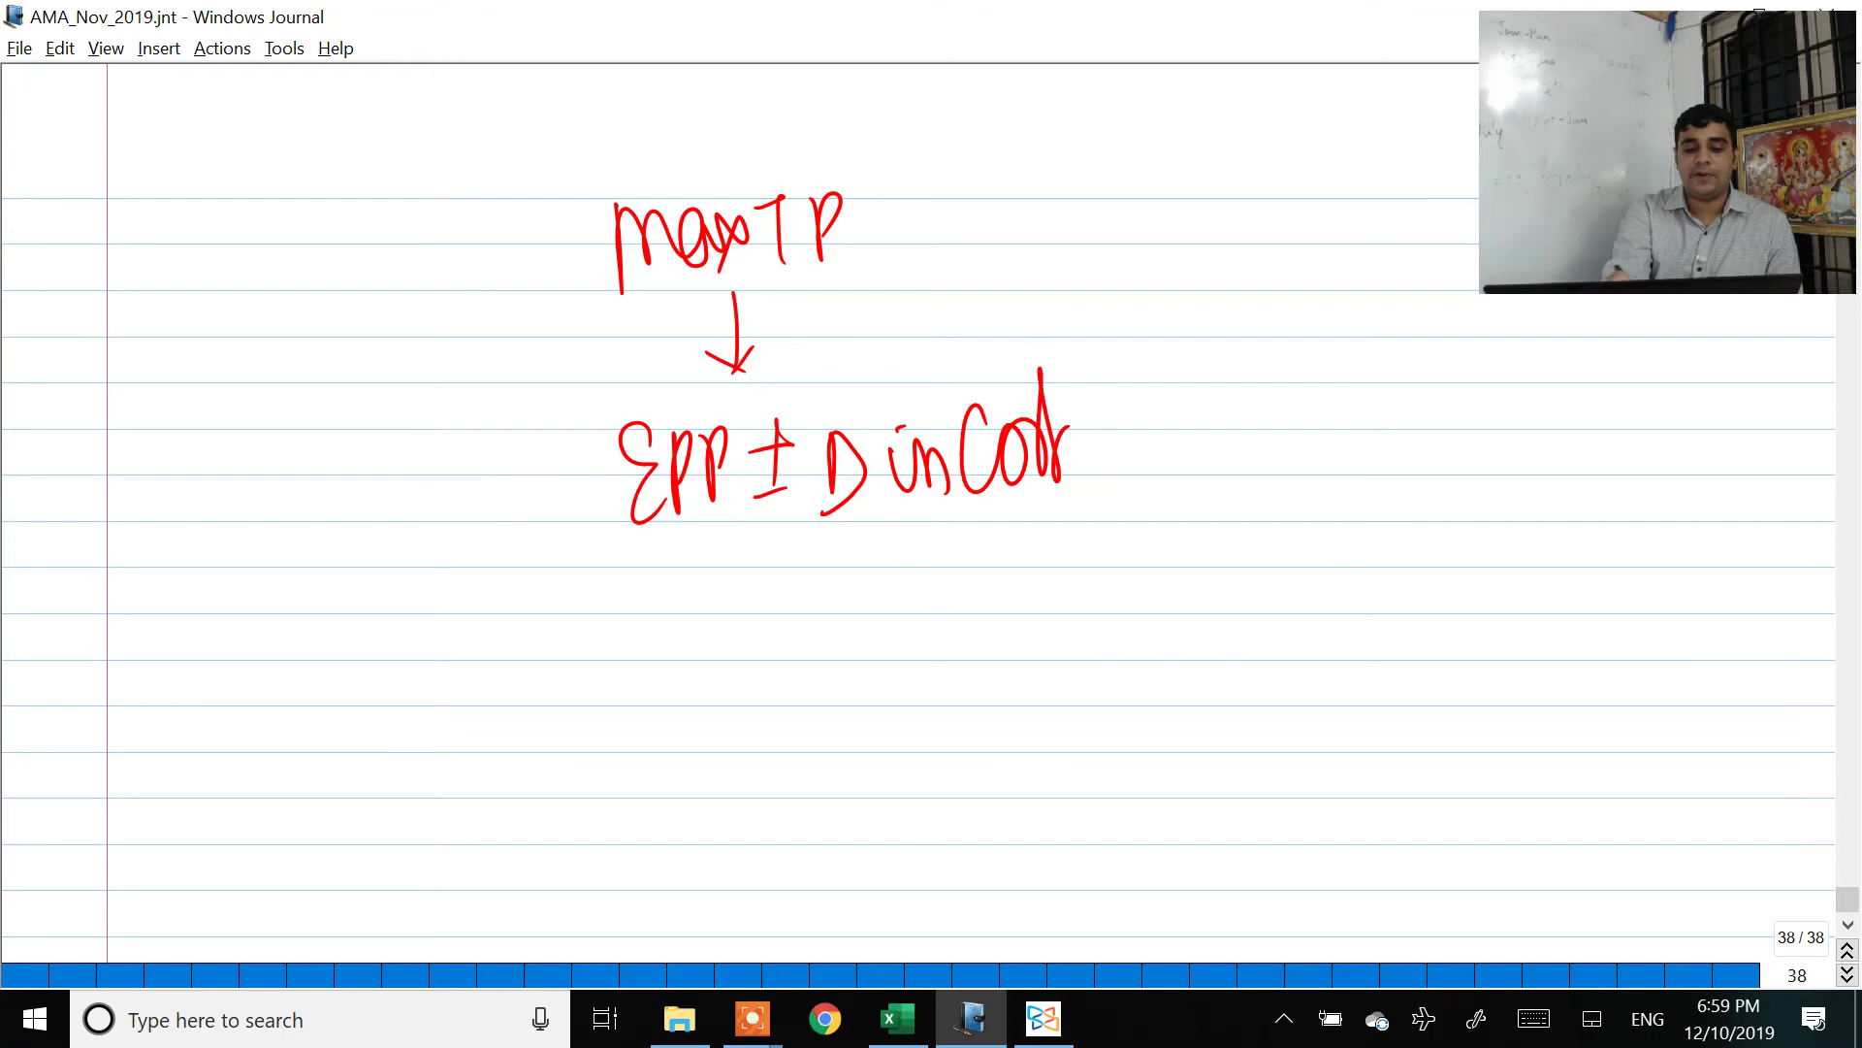
left_click_drag(653, 575, 658, 669)
mouse_move(700, 617)
left_mouse_down()
mouse_move(695, 667)
mouse_move(735, 598)
left_mouse_up()
Step: Switch to the question in PDF Reader by Xodo and circle the cost increase of ₹70/- per modified unit
key("alt+Tab")
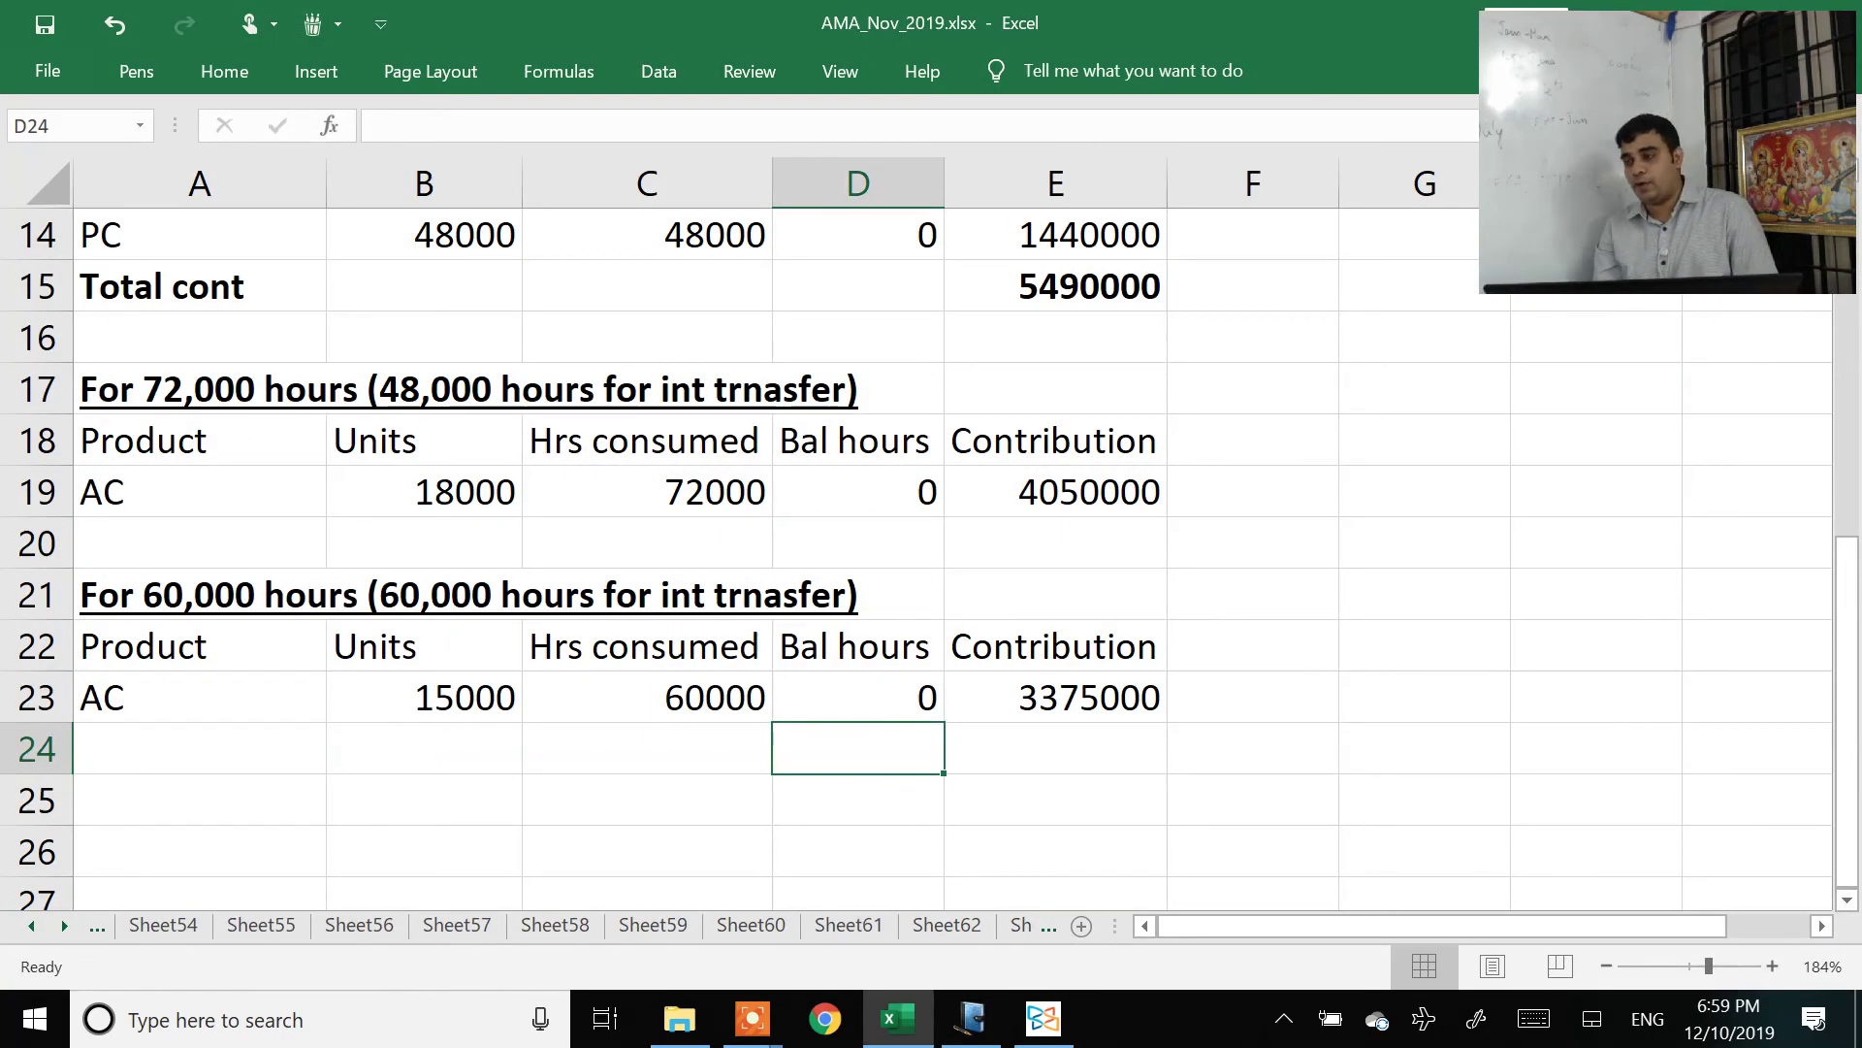
key("alt+Tab")
key("Tab")
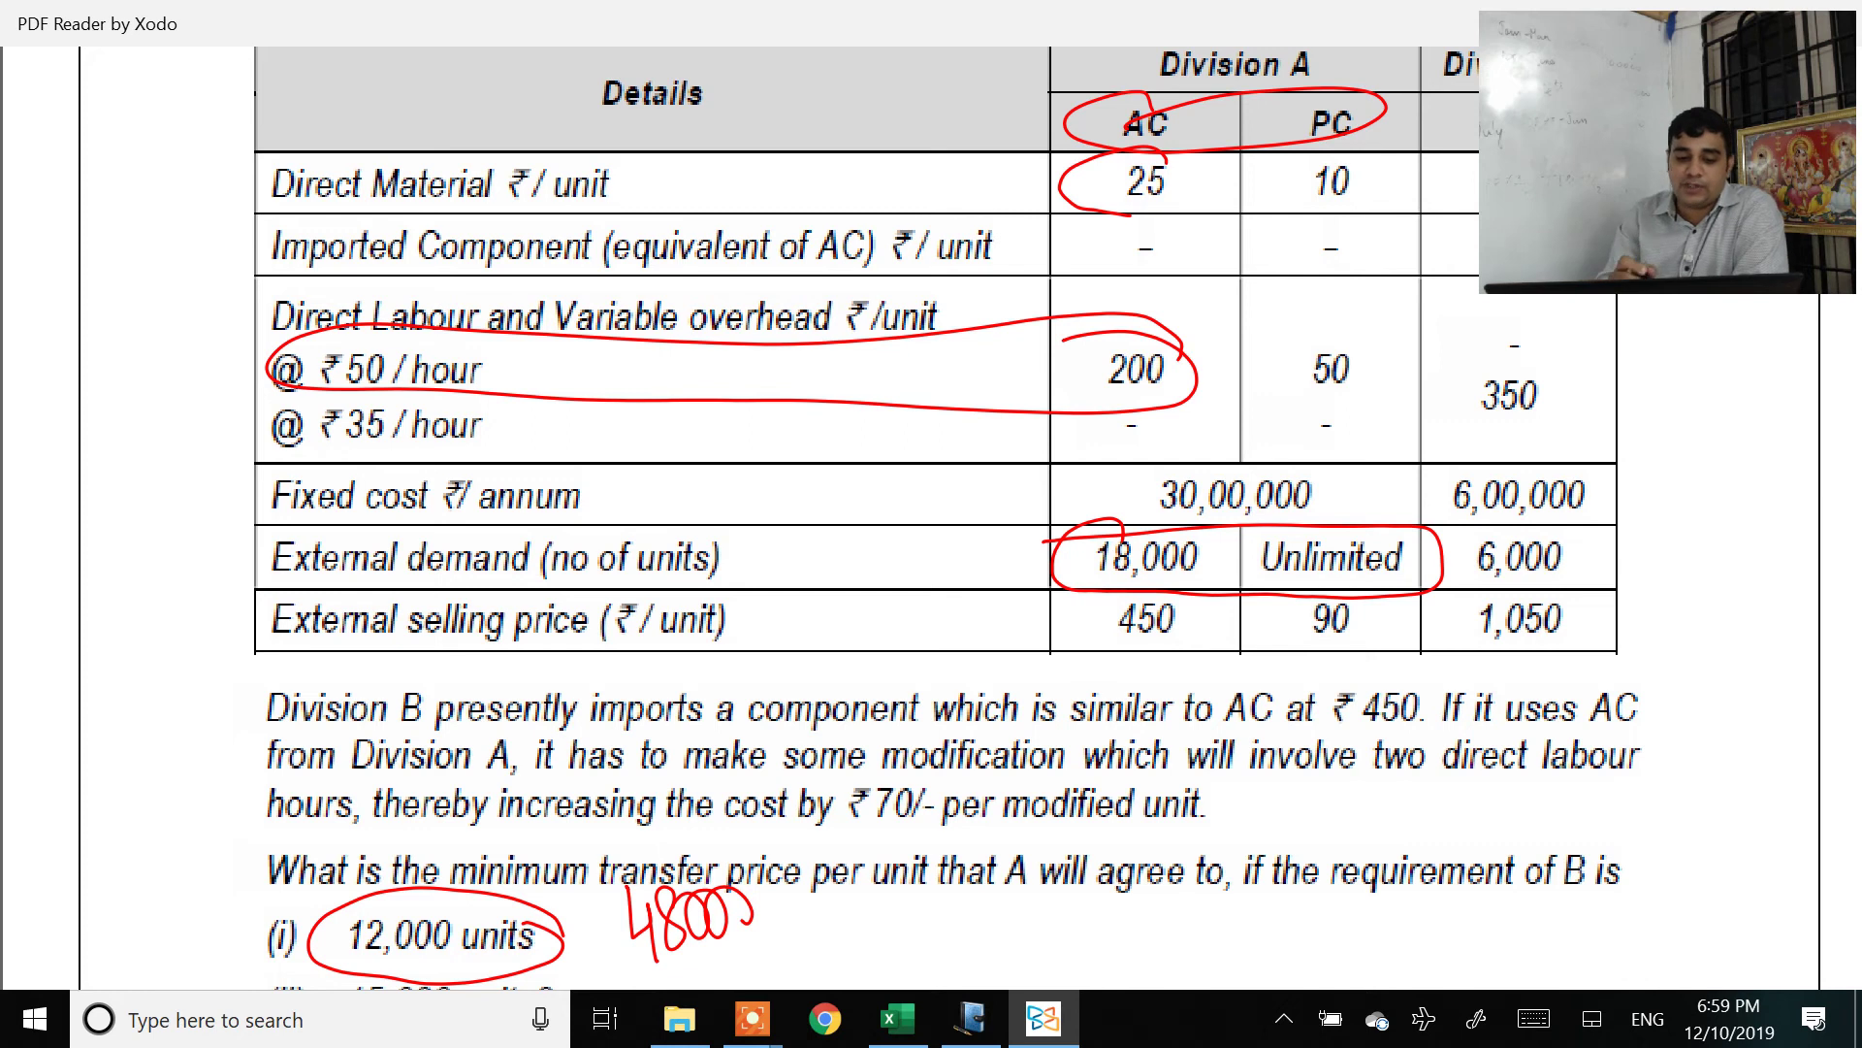
mouse_move(920, 827)
left_mouse_down()
mouse_move(1145, 754)
mouse_move(751, 813)
left_mouse_up()
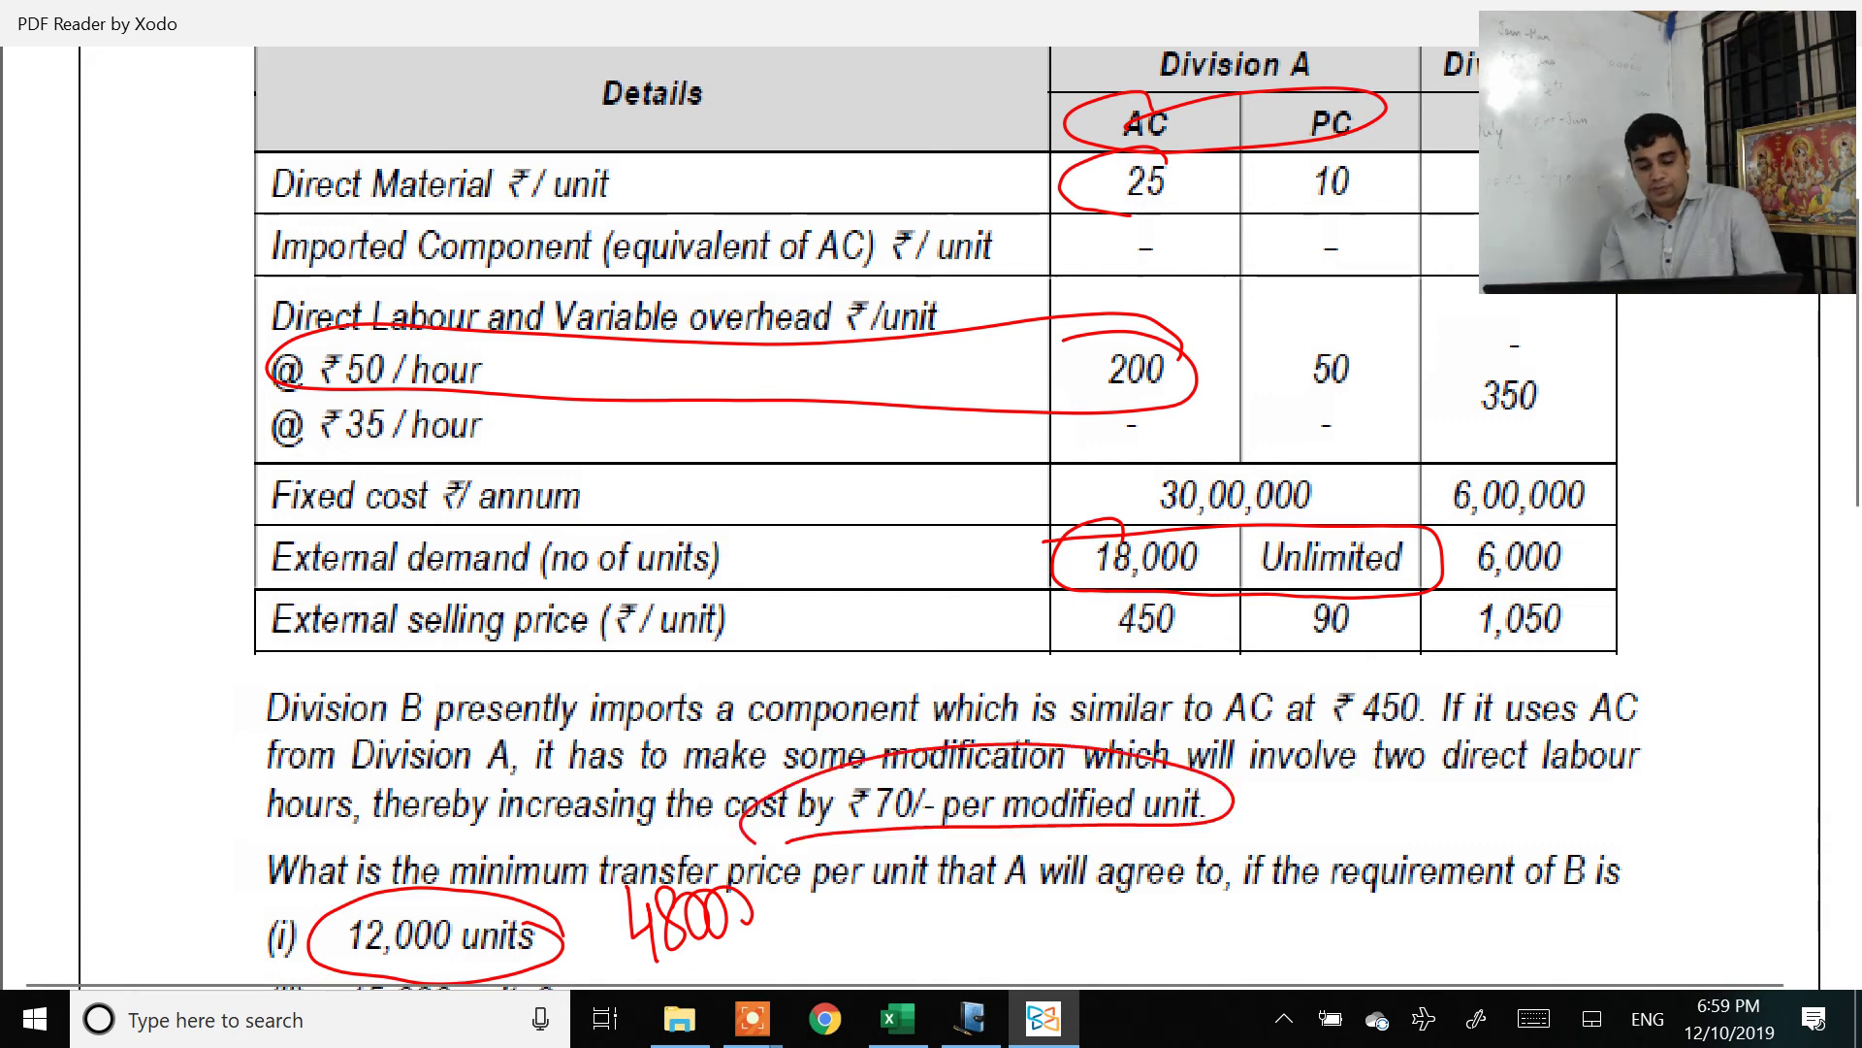
Step: Return to Windows Journal, complete the line with − 70 = 380 after 450, and circle 380
key("alt+Tab")
key("alt+Tab")
key("alt+Tab")
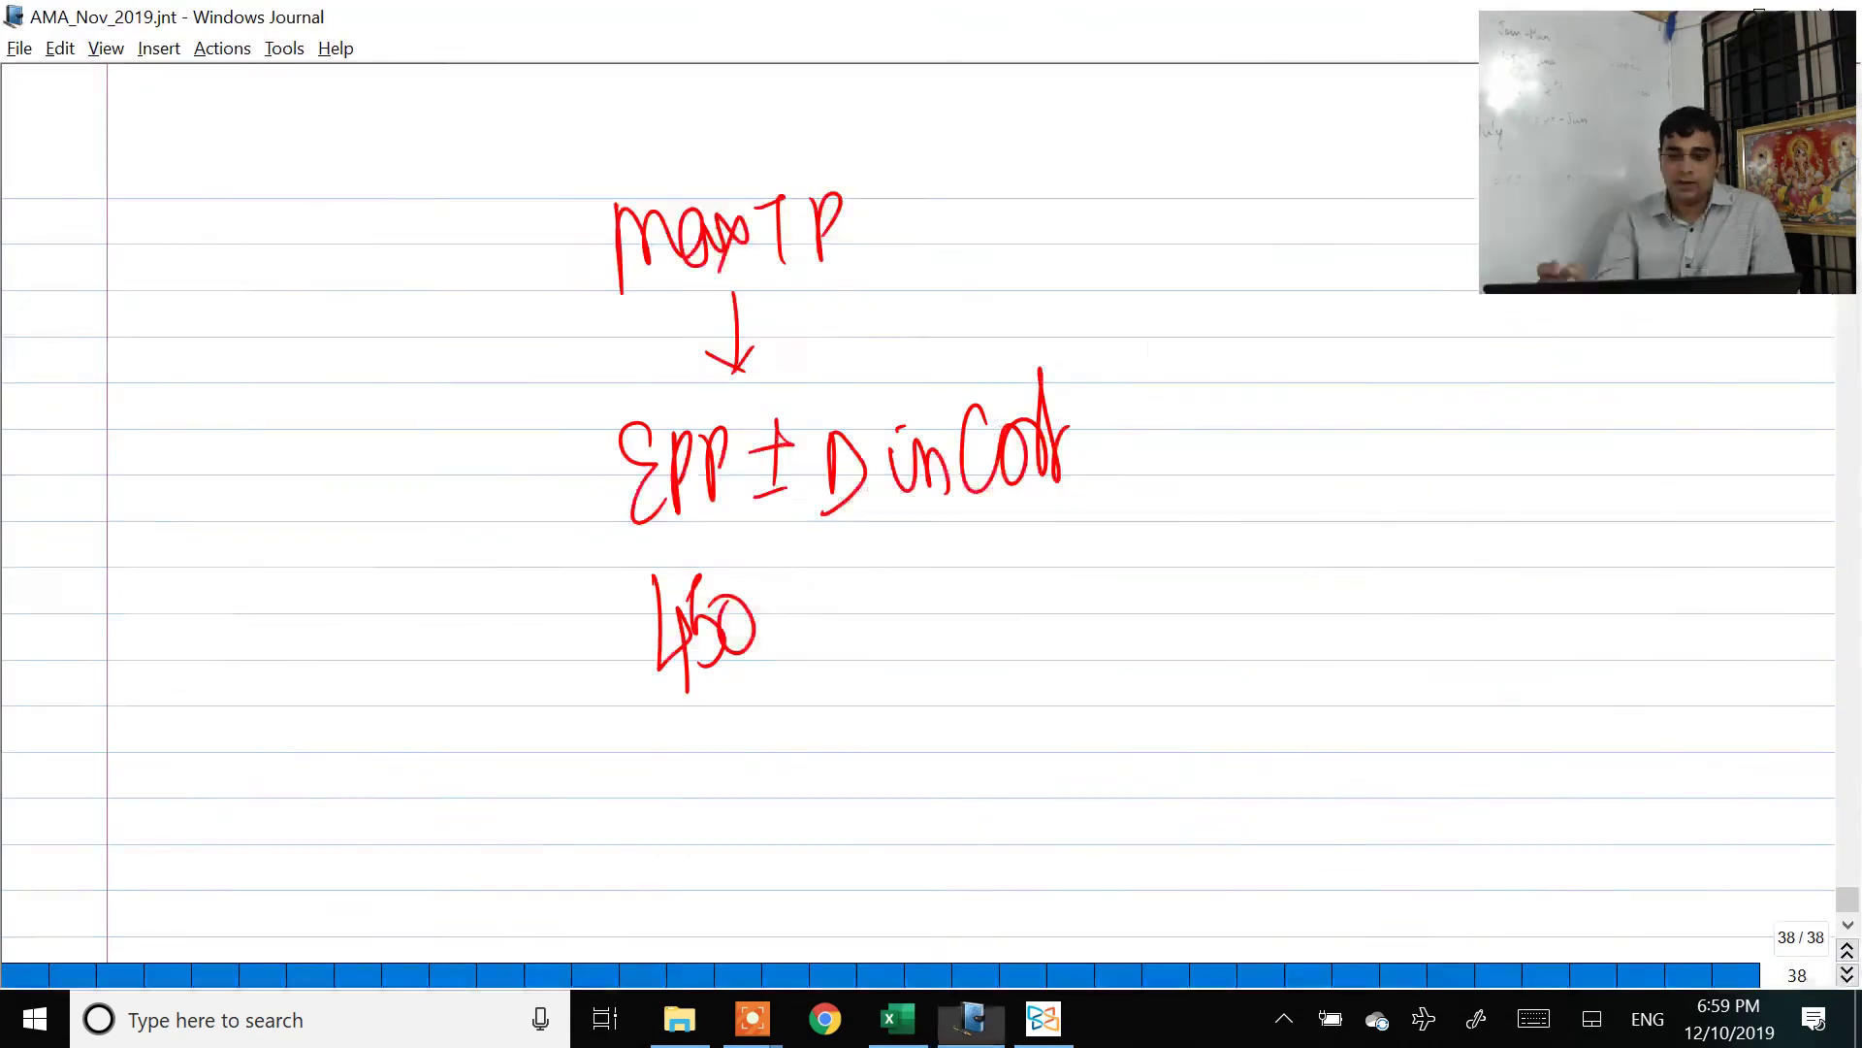
mouse_move(773, 616)
left_mouse_down()
mouse_move(827, 611)
mouse_move(852, 656)
left_mouse_up()
left_click_drag(872, 583, 881, 597)
left_click_drag(1047, 595, 1069, 590)
left_click_drag(1047, 625, 1071, 621)
left_click_drag(1123, 555, 1137, 635)
left_click_drag(1206, 555, 1220, 572)
mouse_move(1281, 558)
left_mouse_down()
mouse_move(1125, 516)
mouse_move(1261, 509)
left_mouse_up()
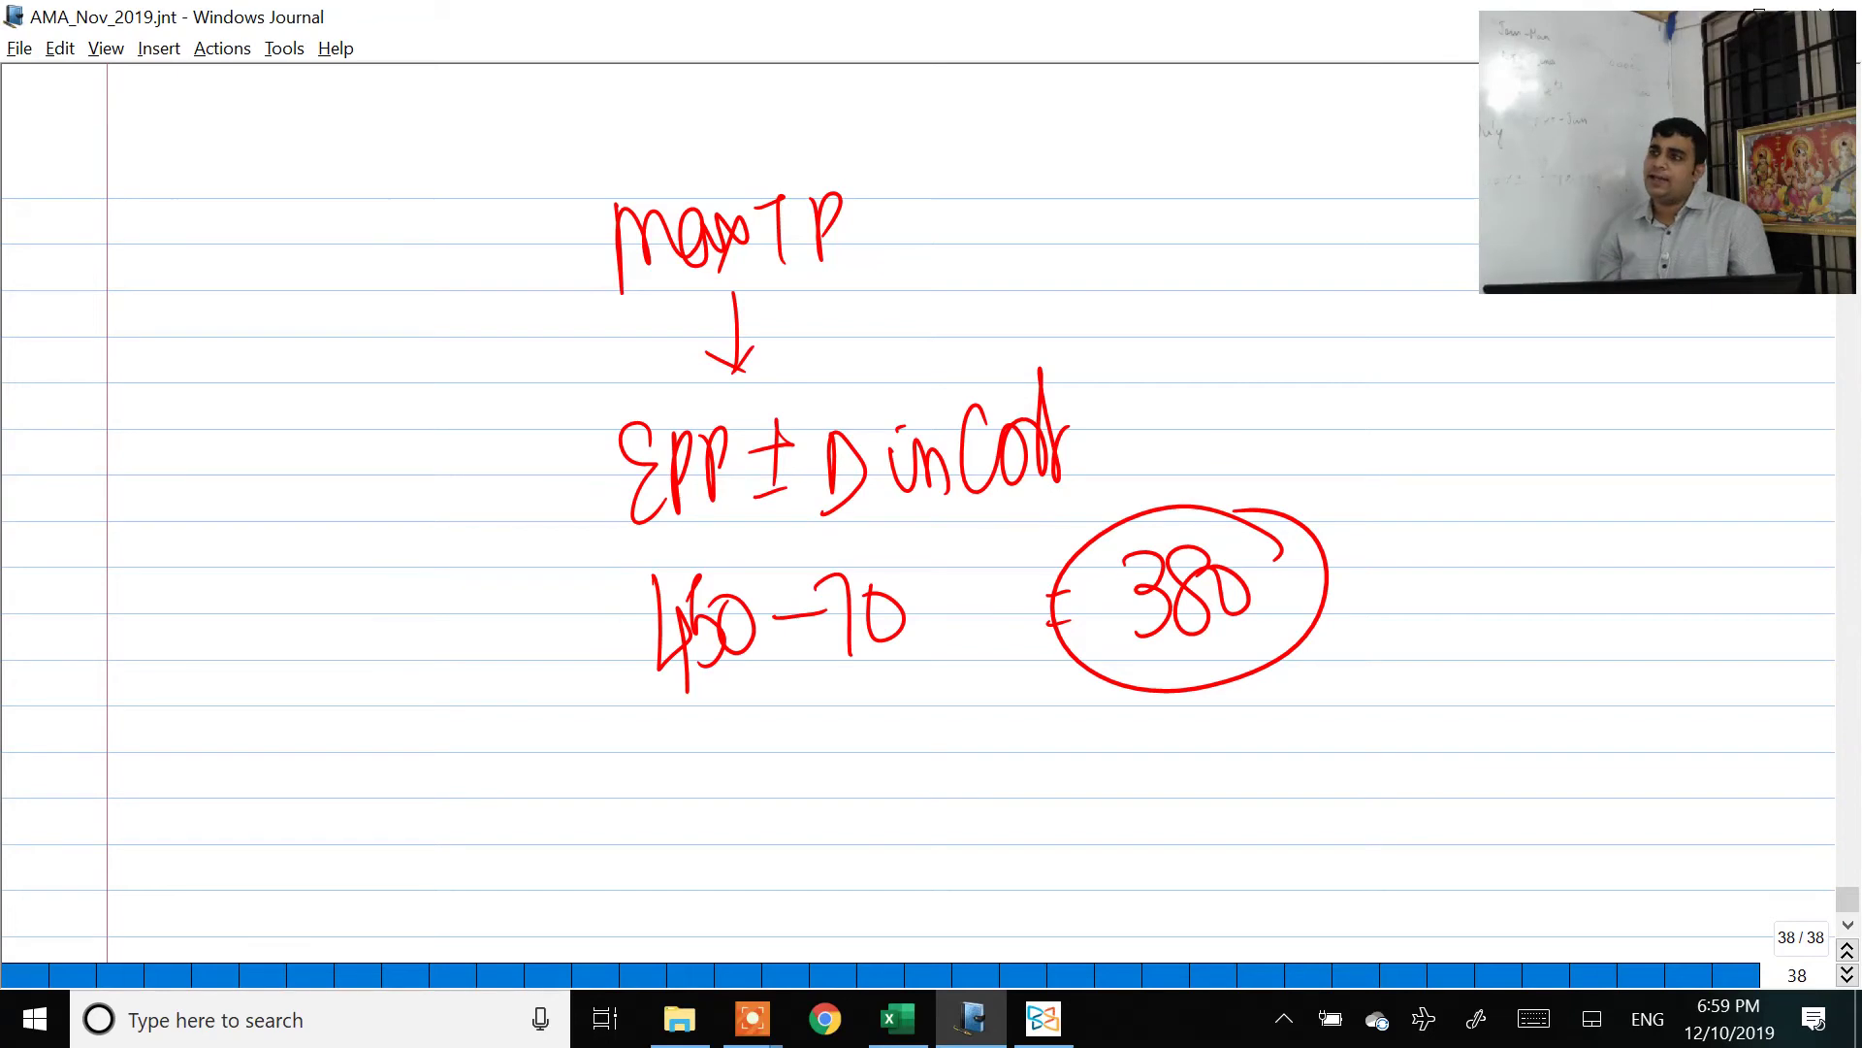
Step: Switch to the PDF question and circle 6,00,000 hours in requirement (iii) on B's maximum price
key("alt+Tab")
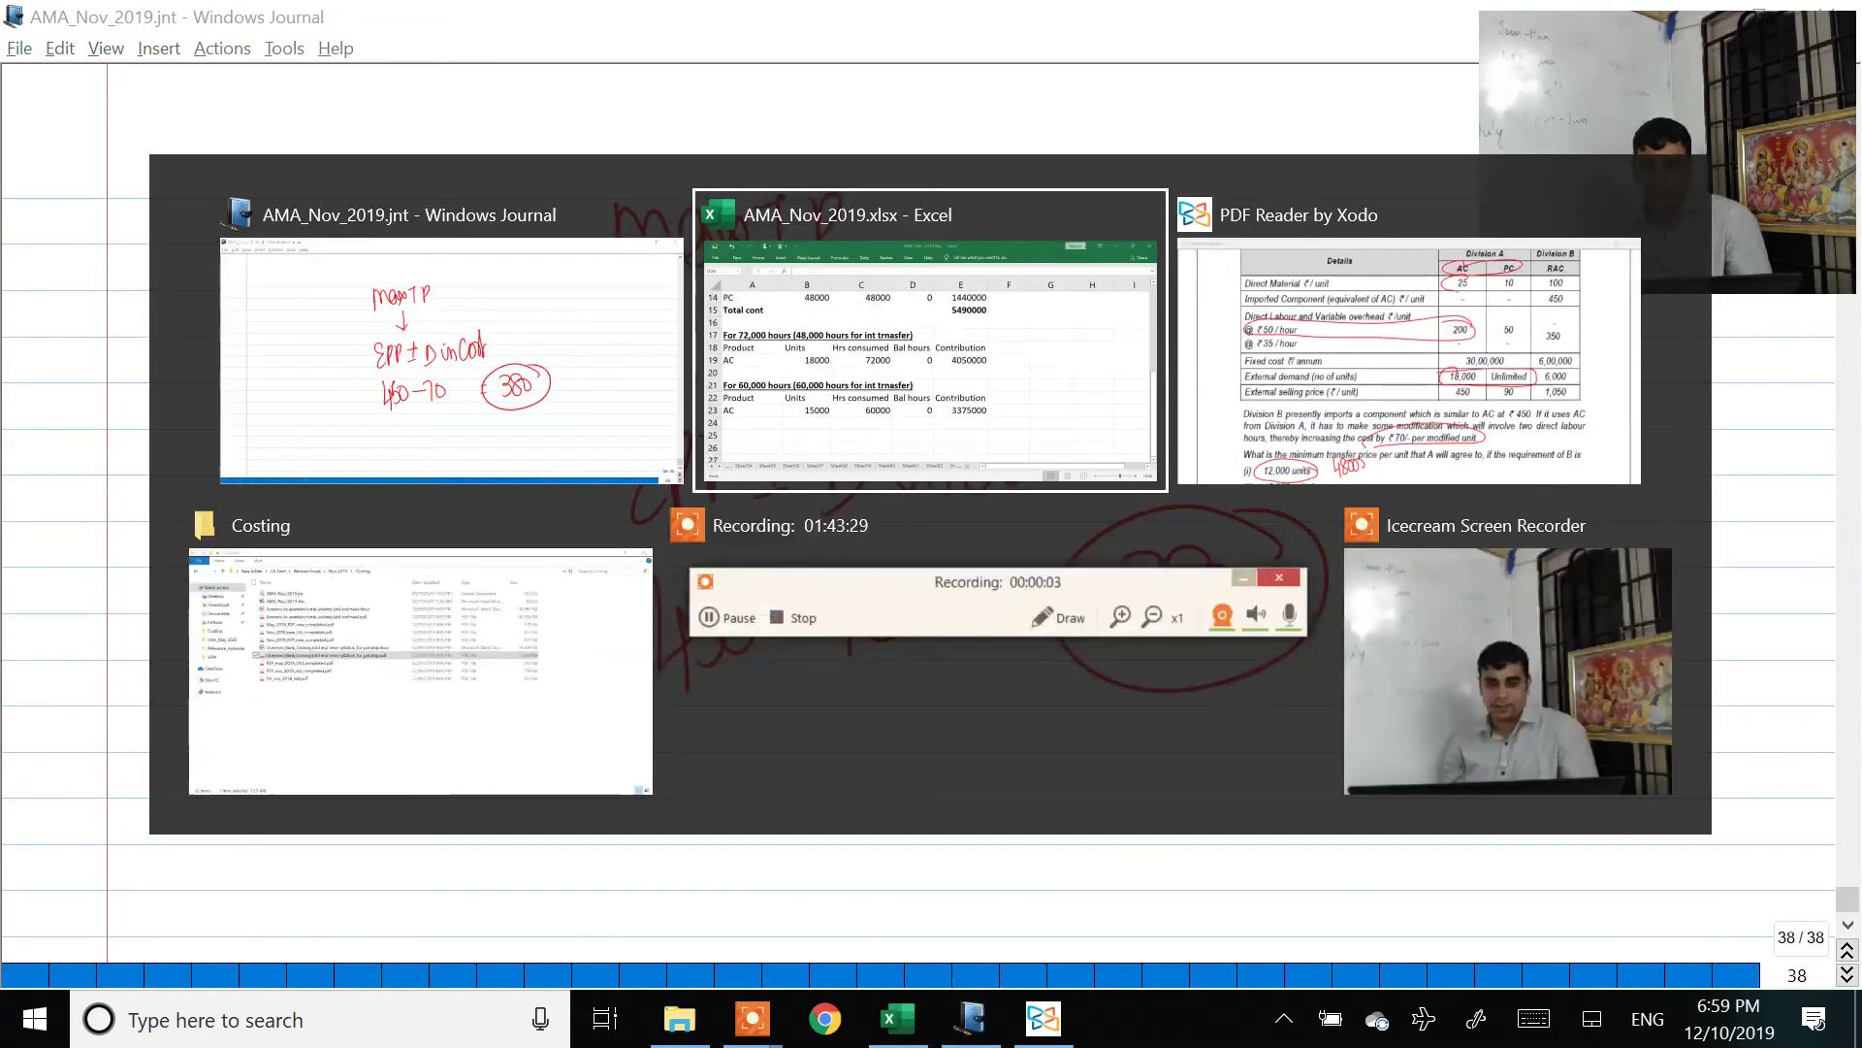
key("alt+Tab")
scroll(931, 523, "down", 5)
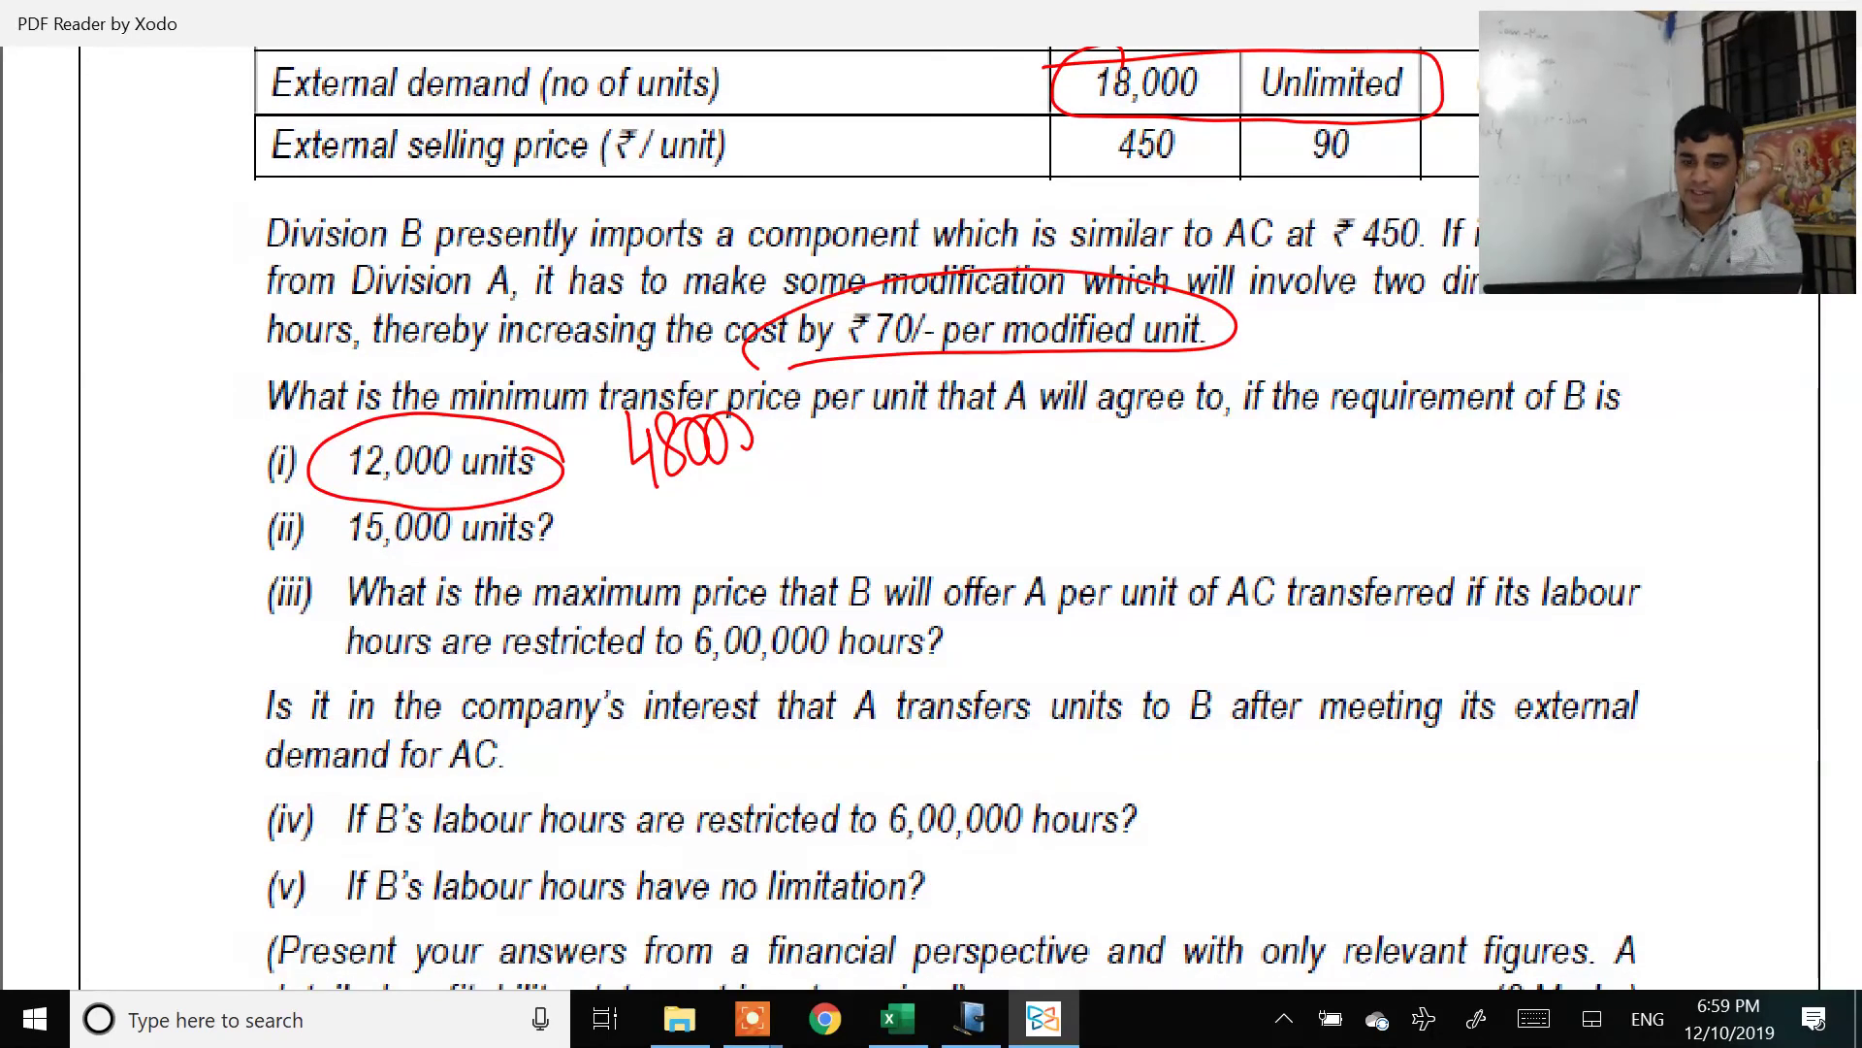
mouse_move(786, 603)
left_mouse_down()
mouse_move(950, 652)
mouse_move(716, 621)
left_mouse_up()
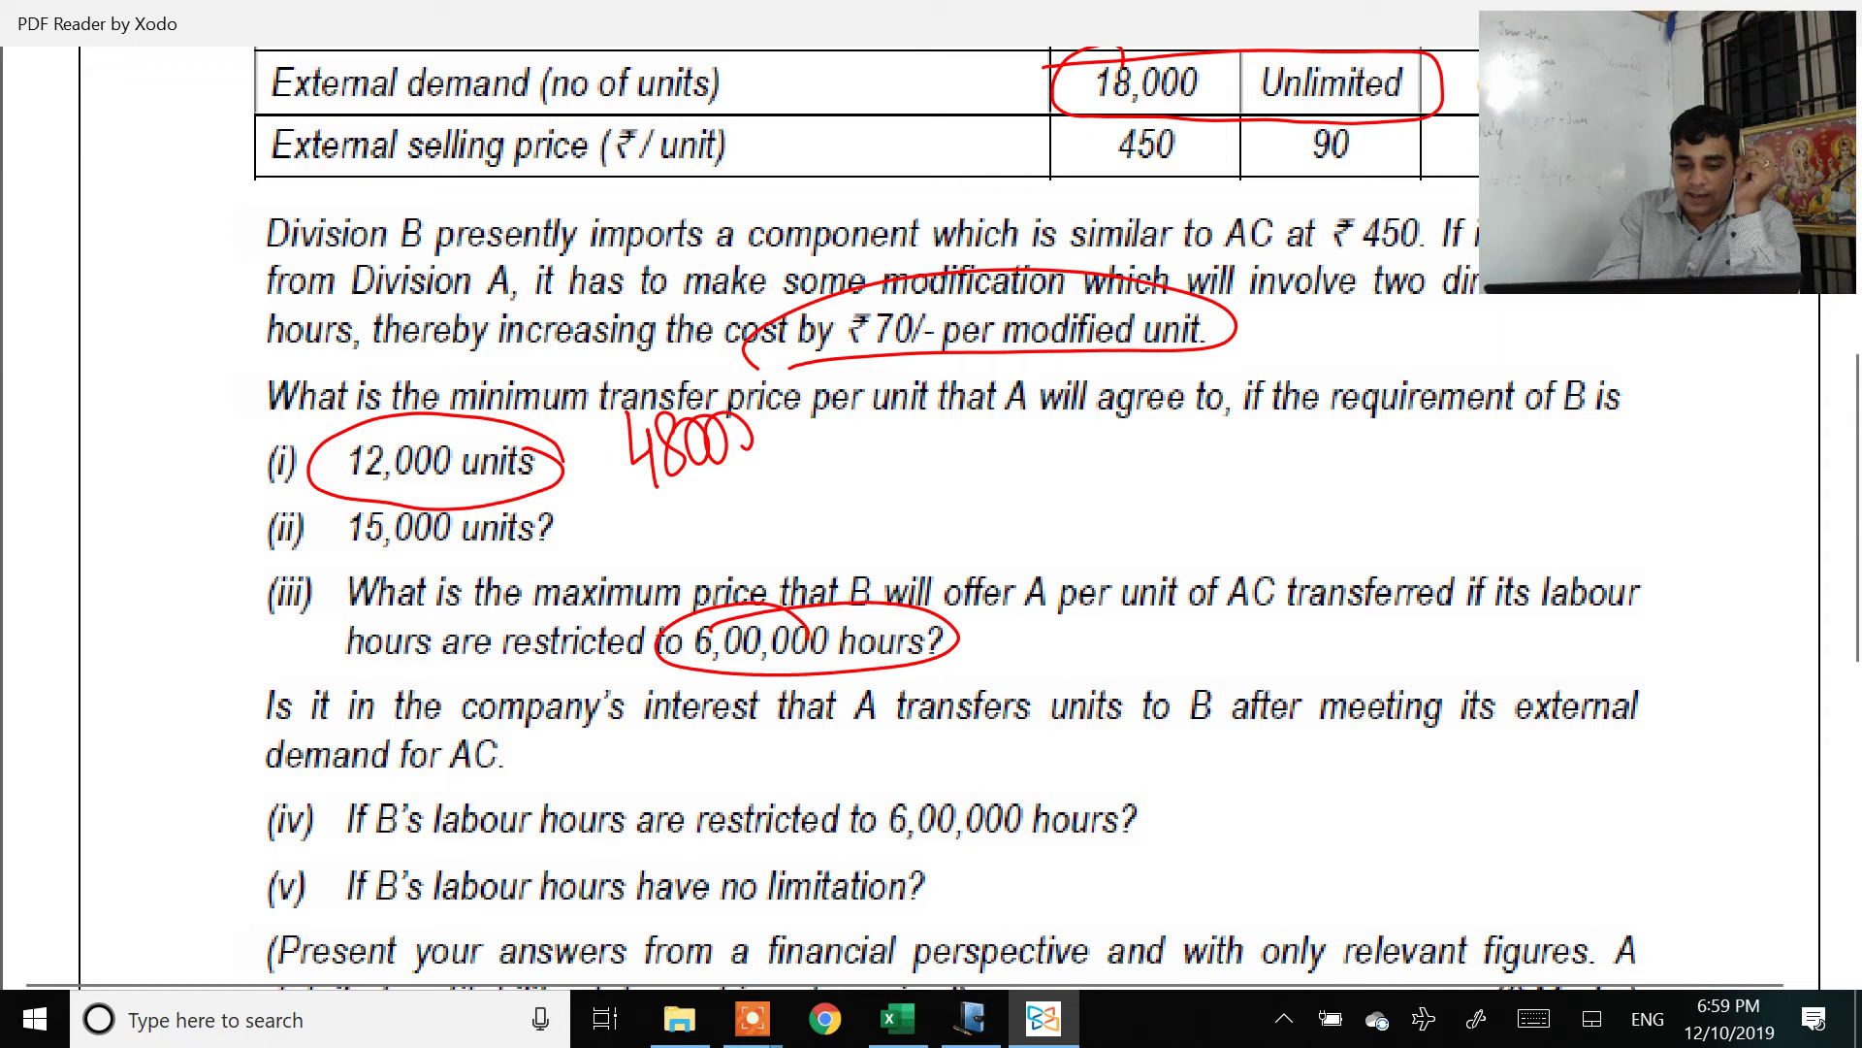